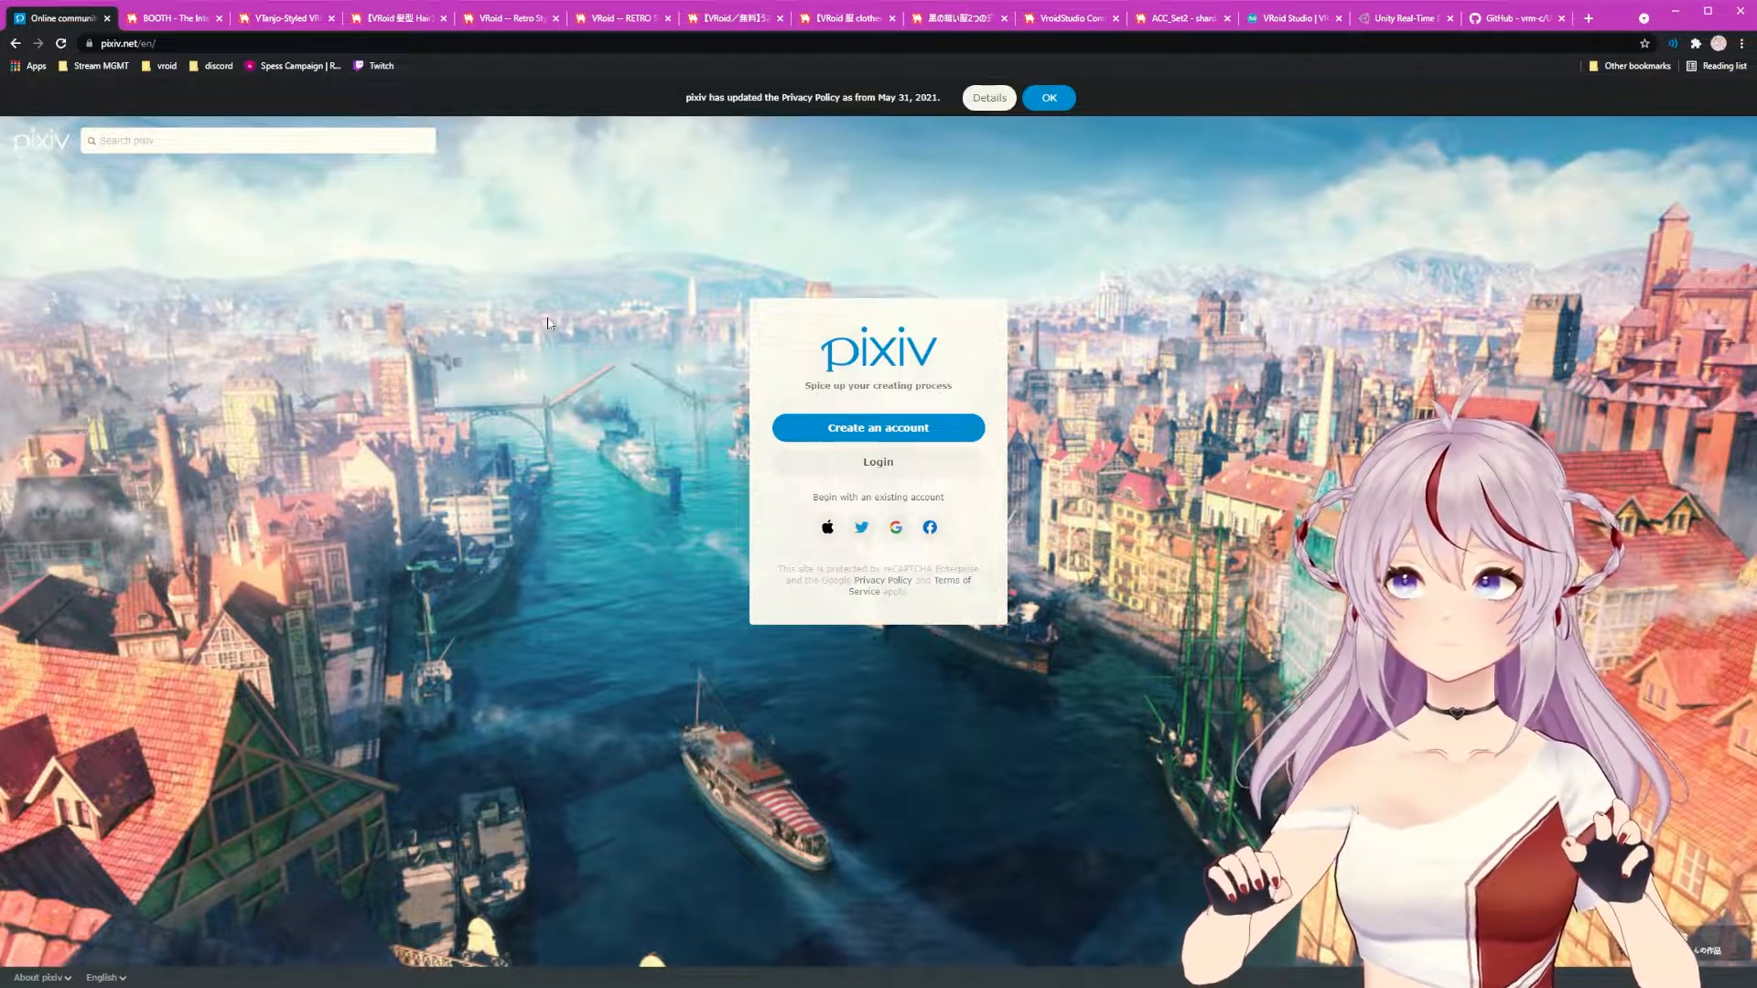
# Step: Search the BOOTH marketplace for 'voird'
pyautogui.click(165, 18)
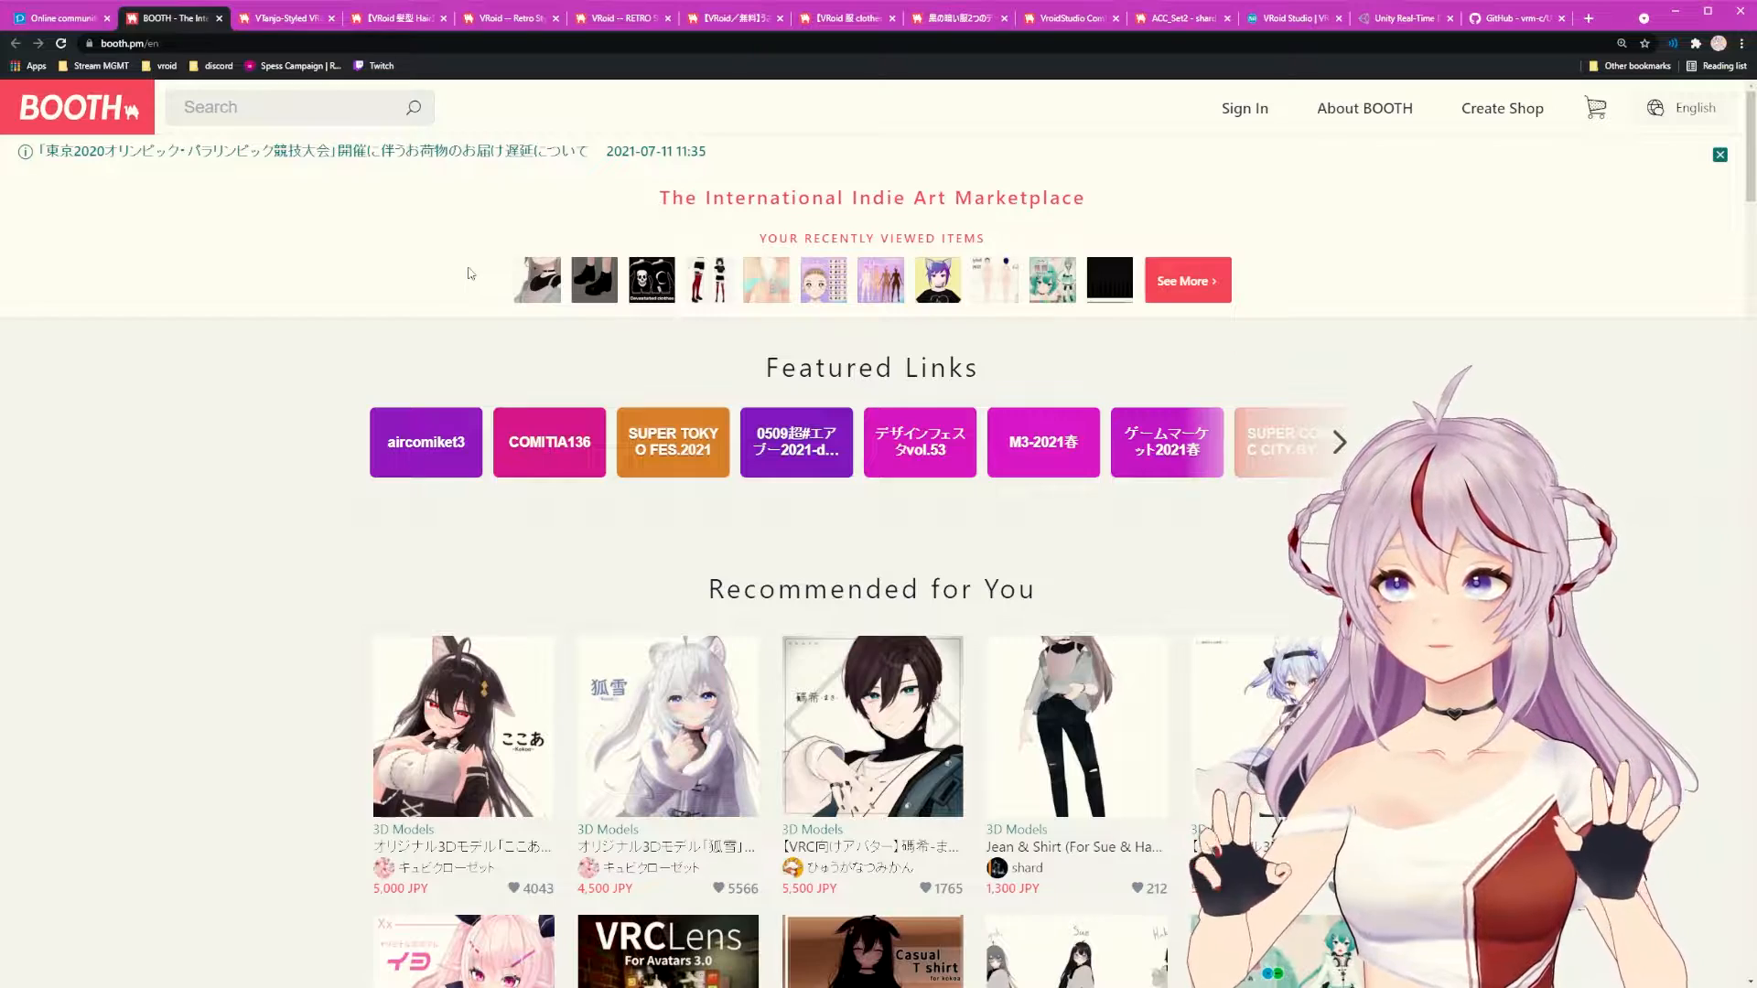
pyautogui.click(241, 118)
pyautogui.write('voird')
pyautogui.press('Return')
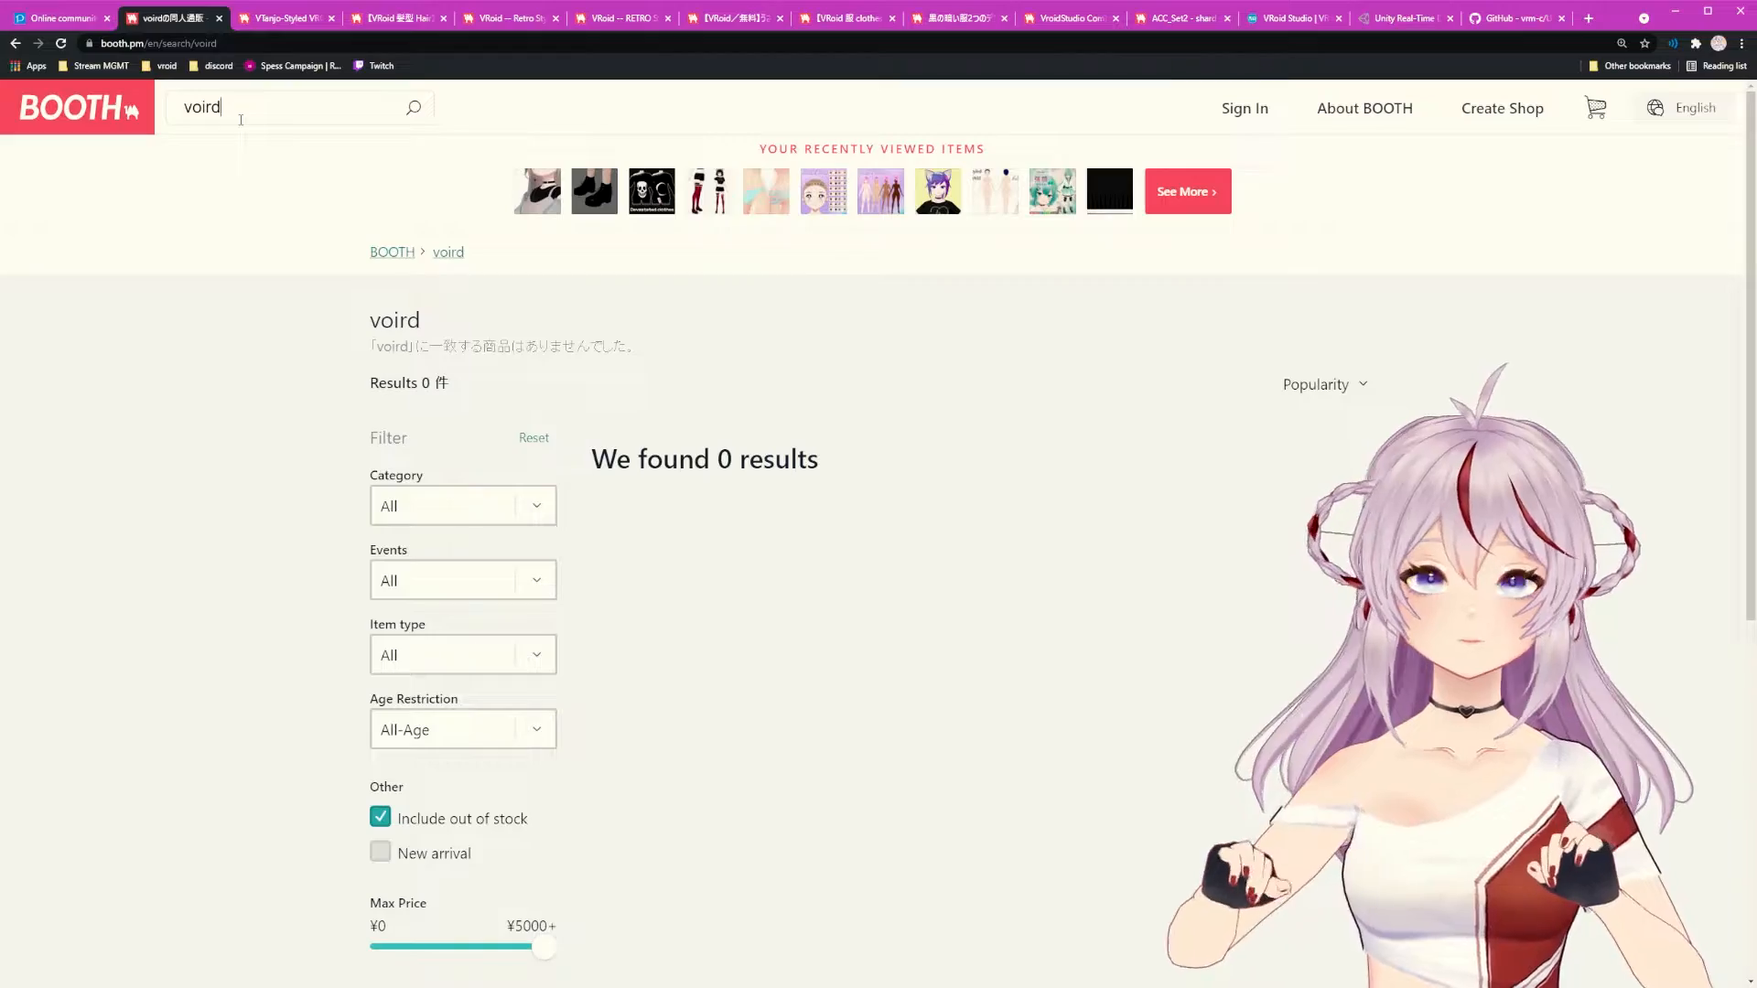
# Step: Correct the search to 'vroid', browse the results and open the first listing
pyautogui.hotkey('ctrl', 'a')
pyautogui.write('vroid')
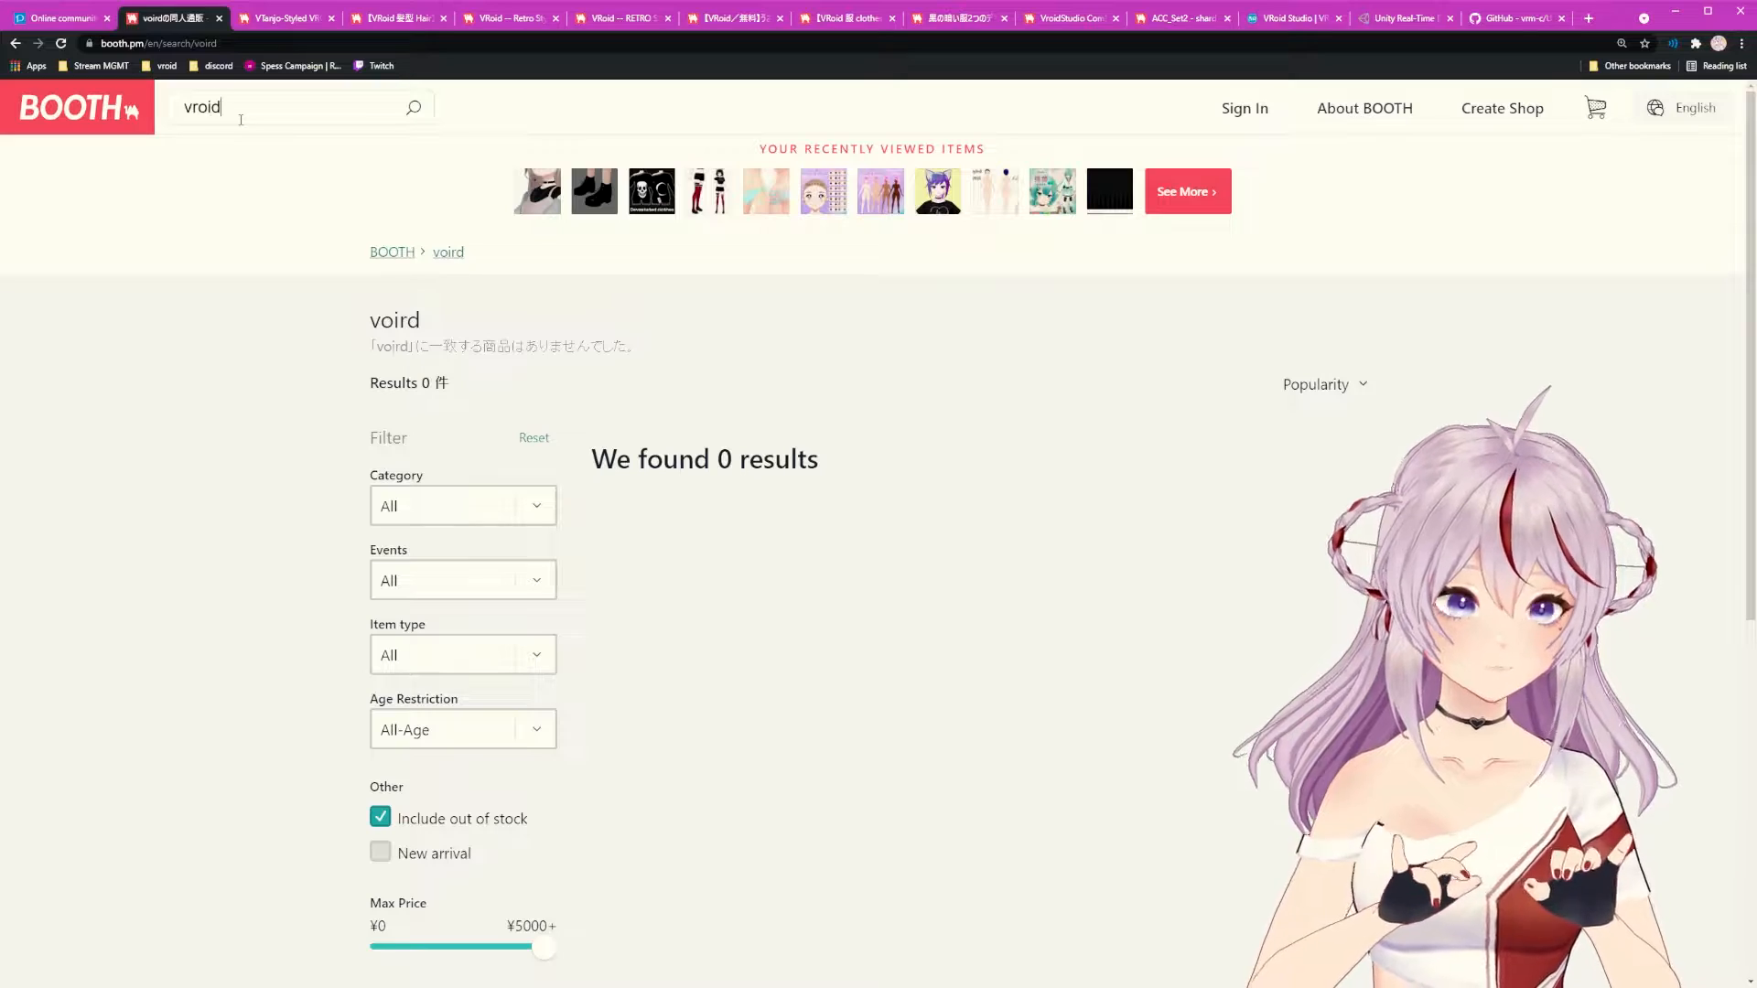
pyautogui.press('Return')
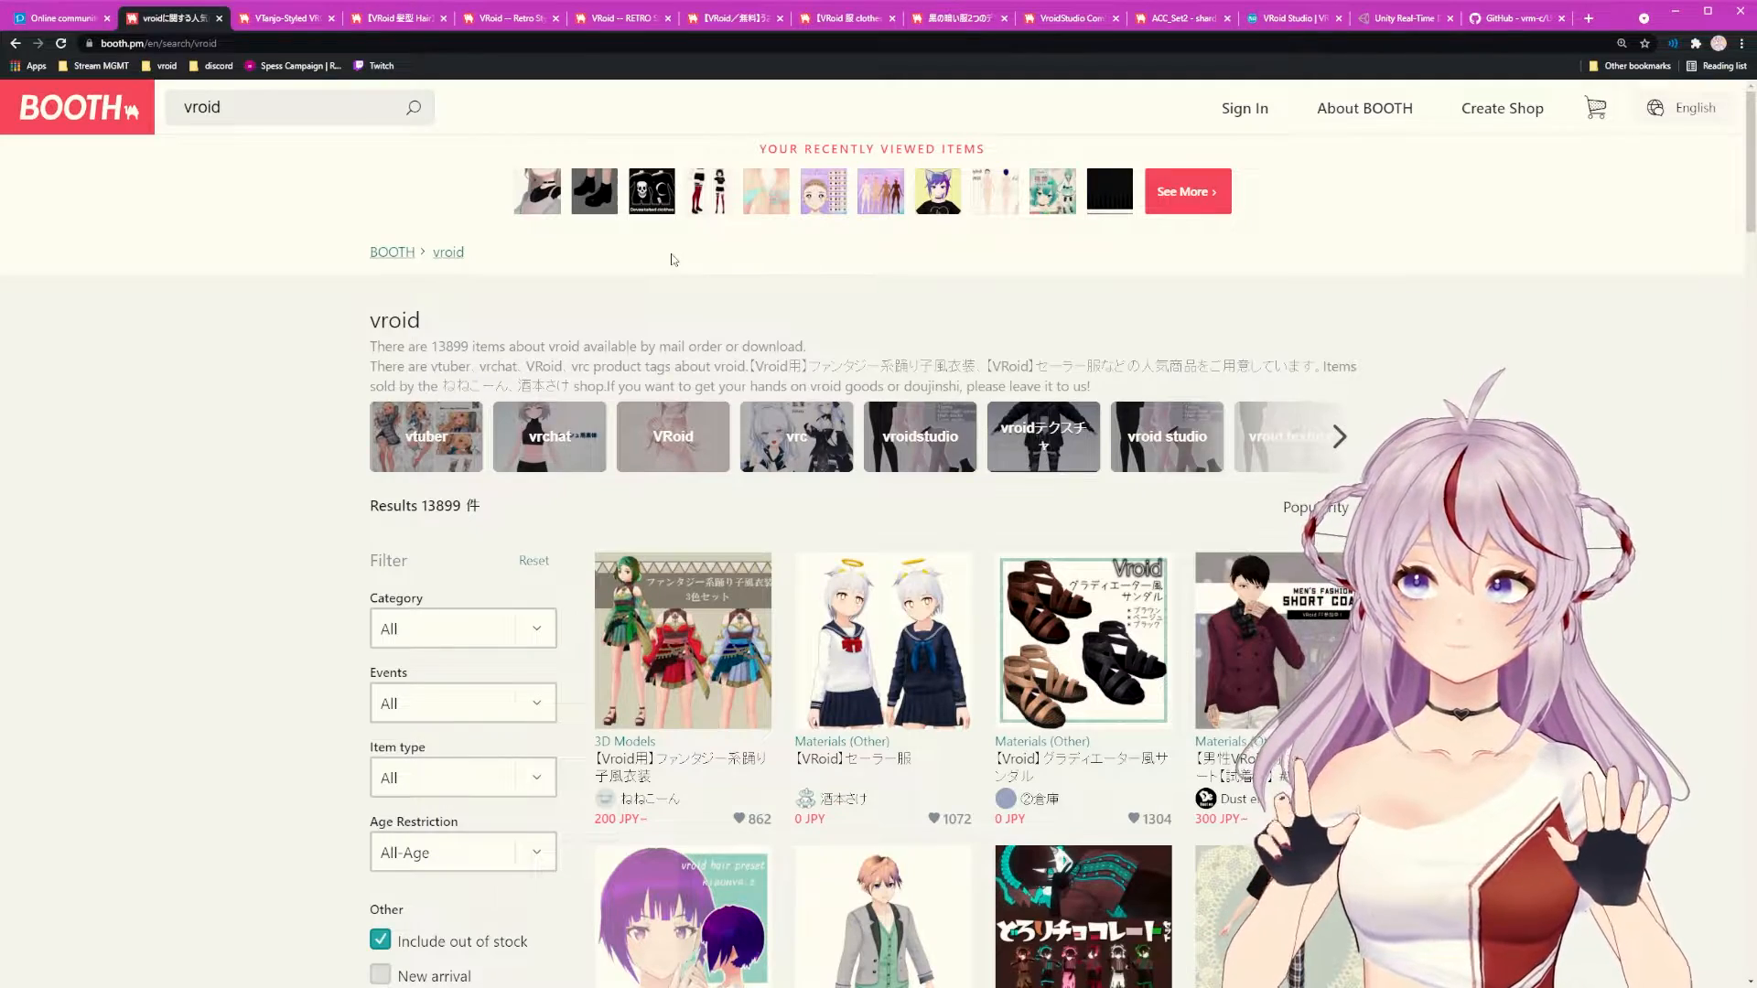
pyautogui.scroll(-3, 810, 403)
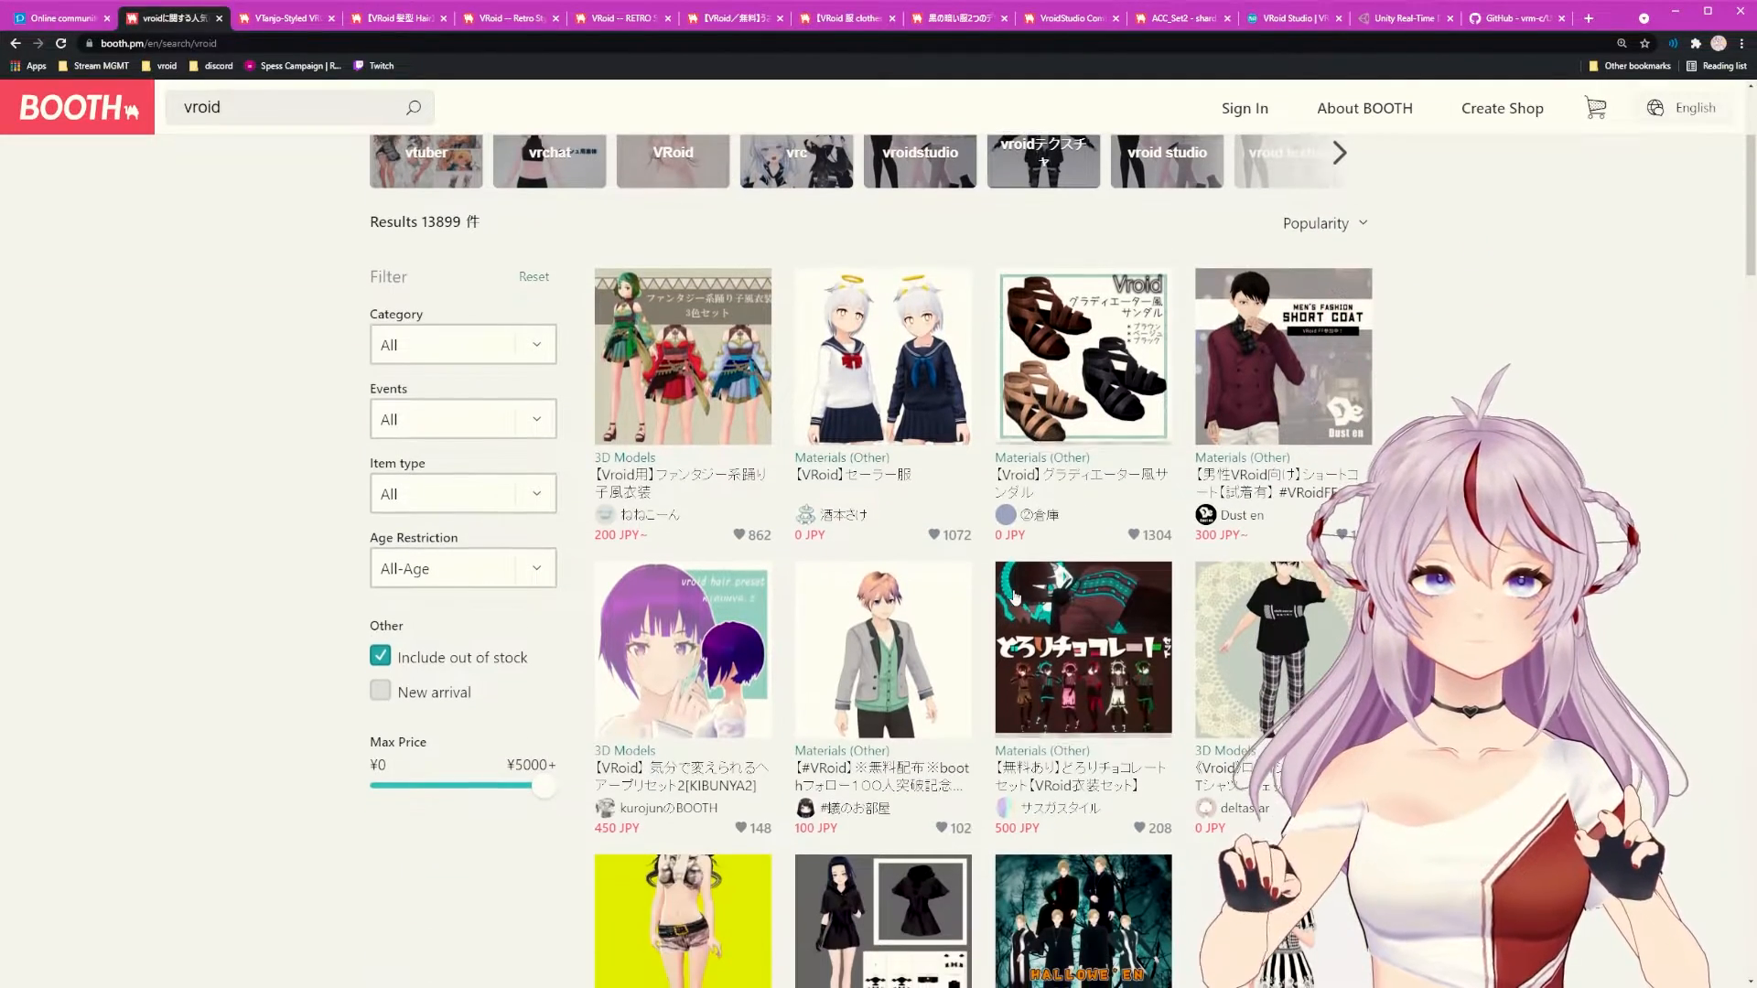
pyautogui.click(712, 385)
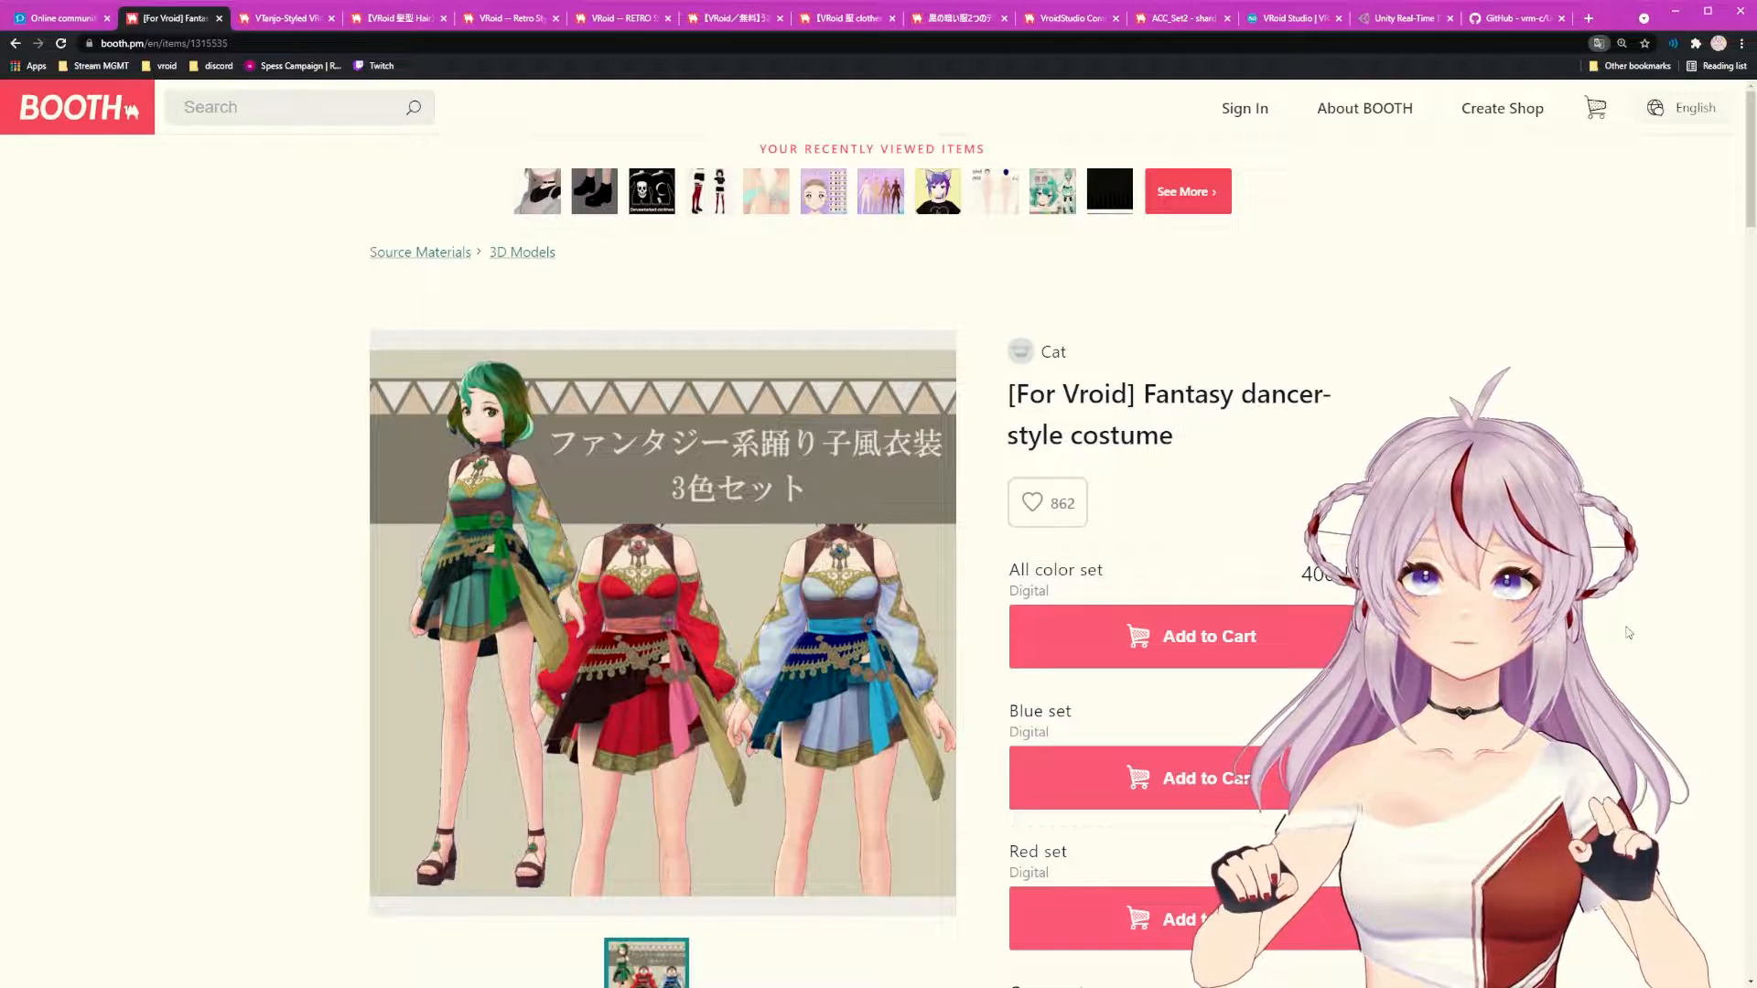
# Step: Read the Fantasy dancer-style costume listing, highlighting its description paragraph, then return to the title
pyautogui.scroll(-7, 866, 604)
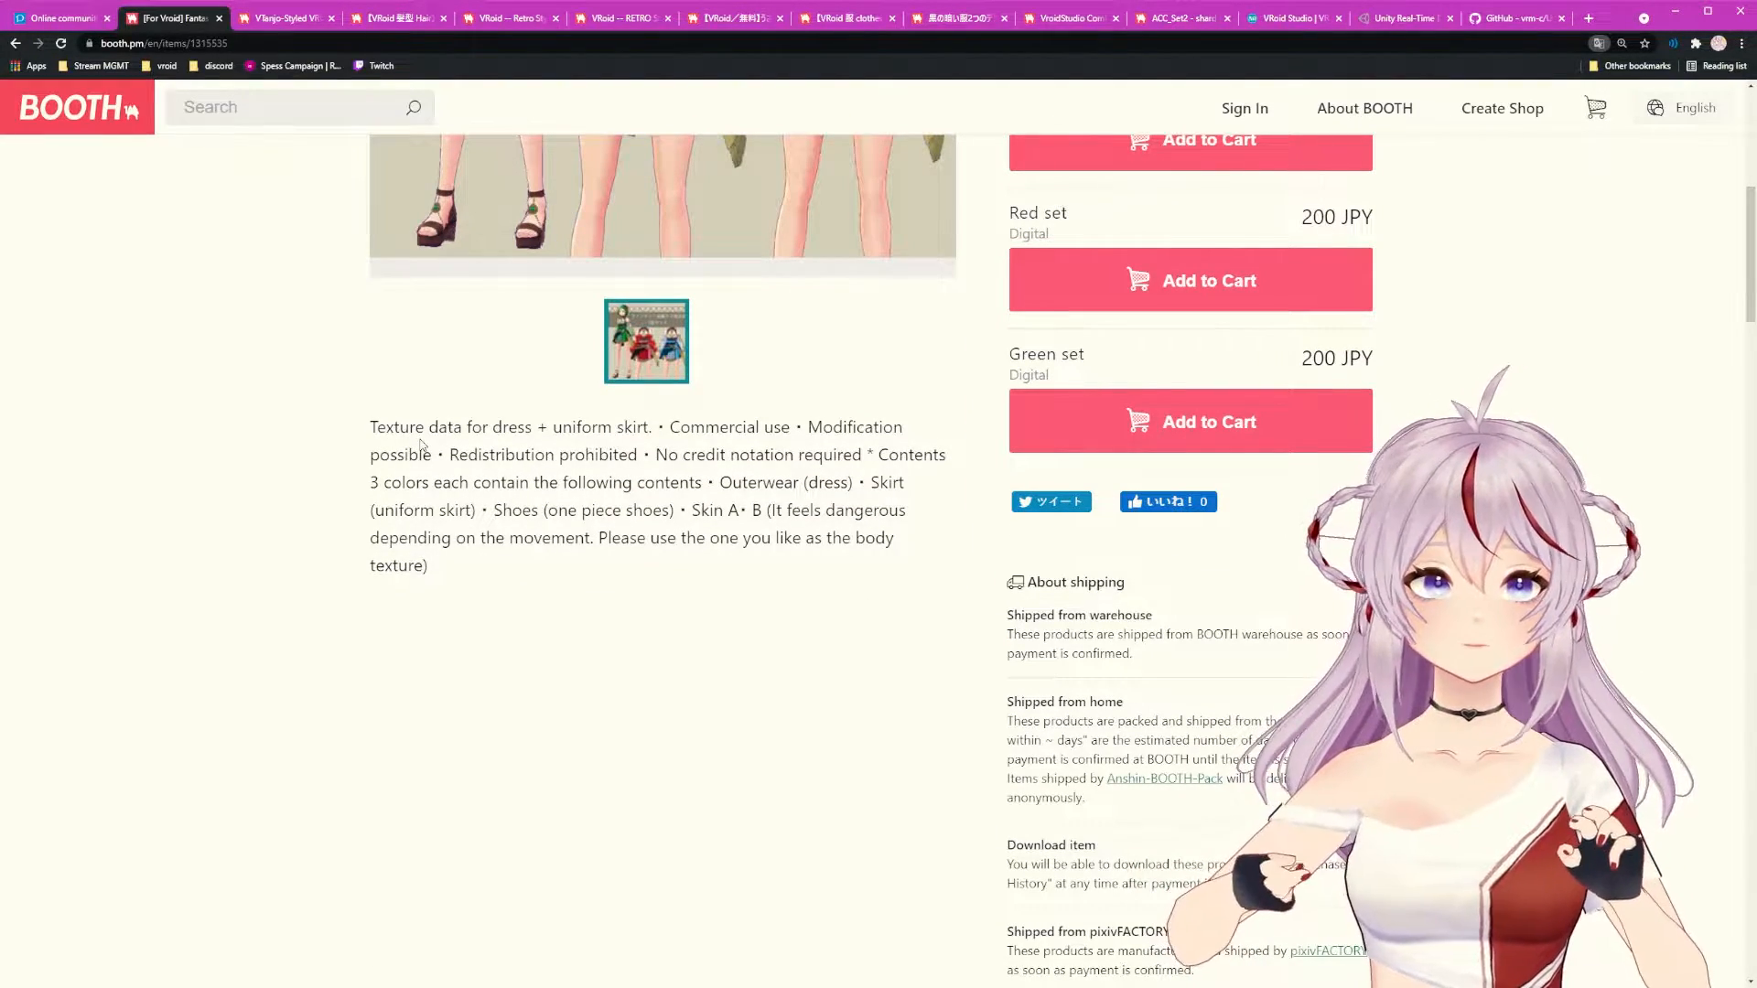
pyautogui.scroll(2, 607, 396)
pyautogui.scroll(1, 642, 446)
pyautogui.scroll(-3, 621, 467)
pyautogui.moveTo(372, 499); pyautogui.dragTo(459, 639)
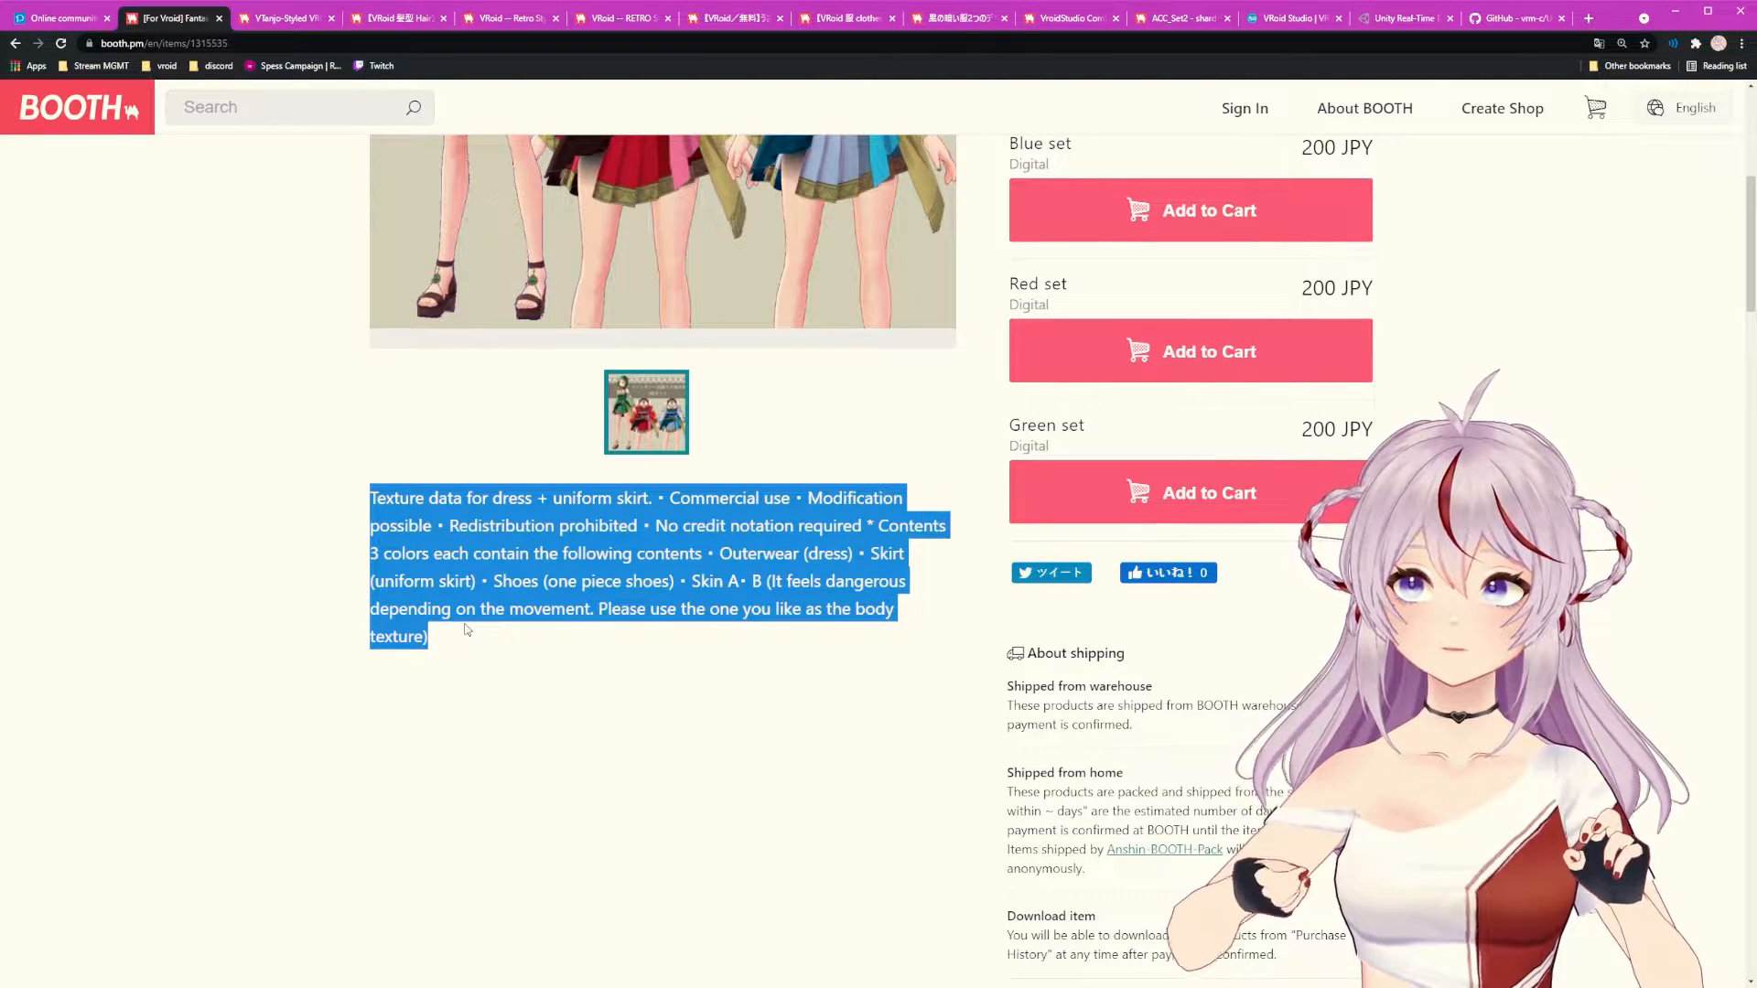
pyautogui.scroll(-10, 465, 629)
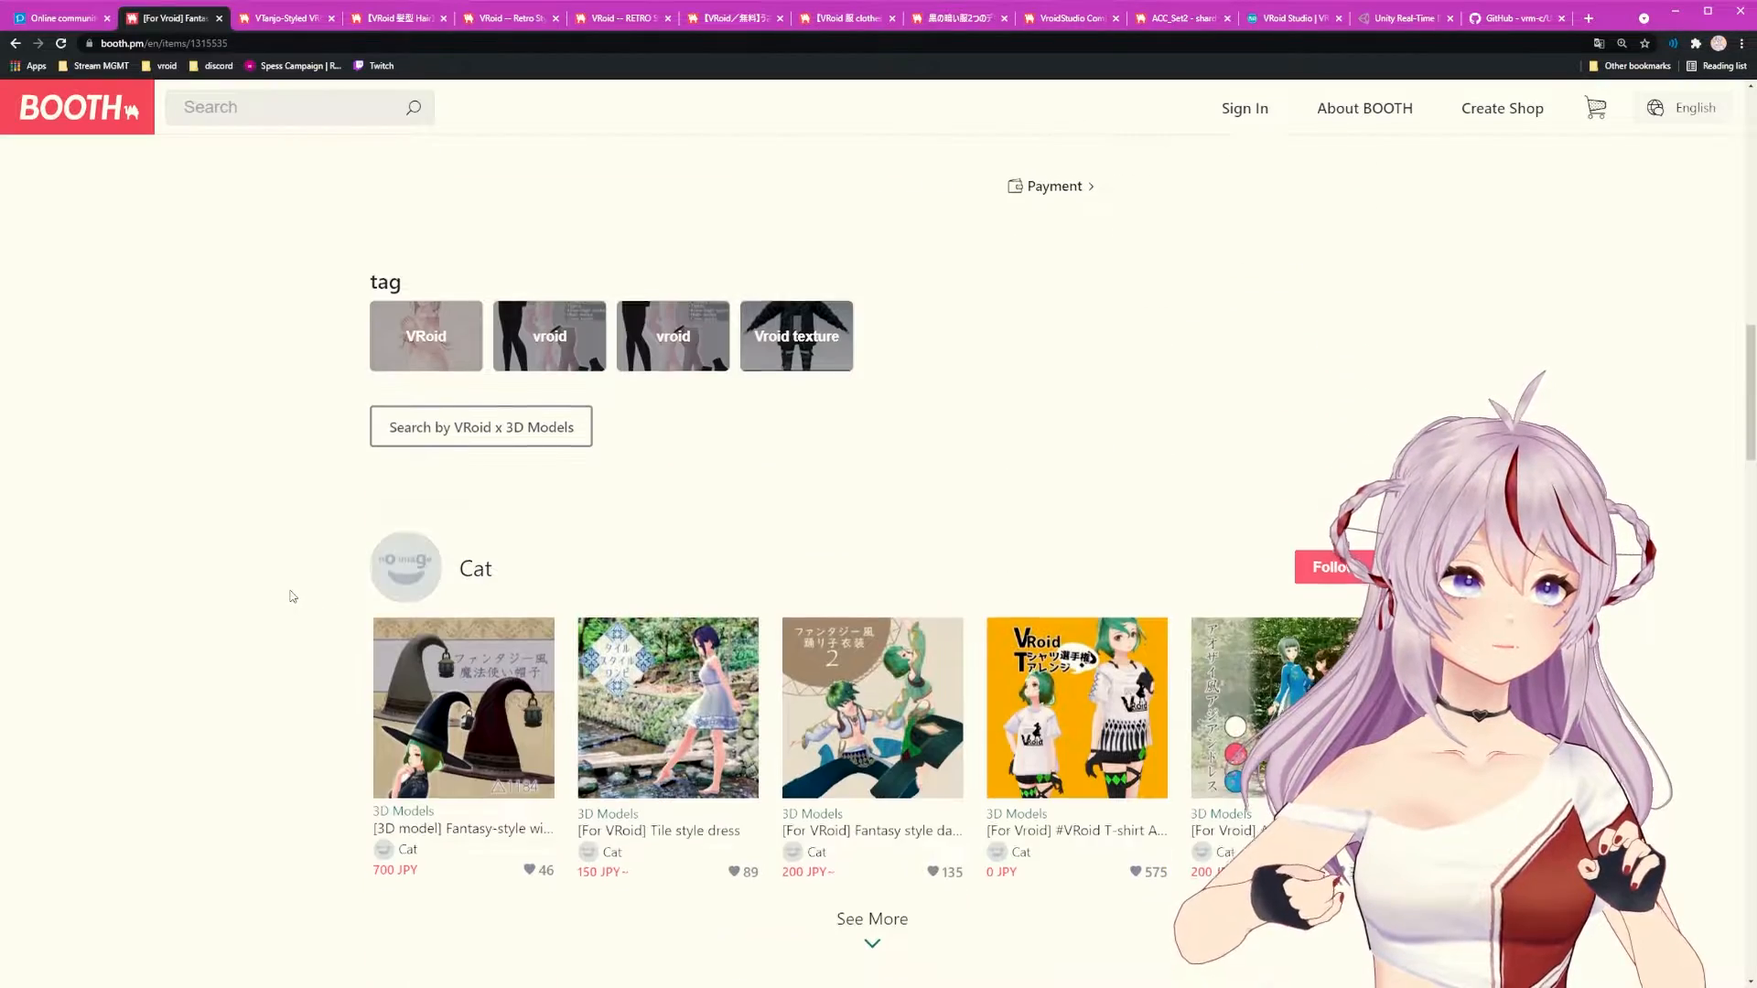
pyautogui.scroll(10, 307, 597)
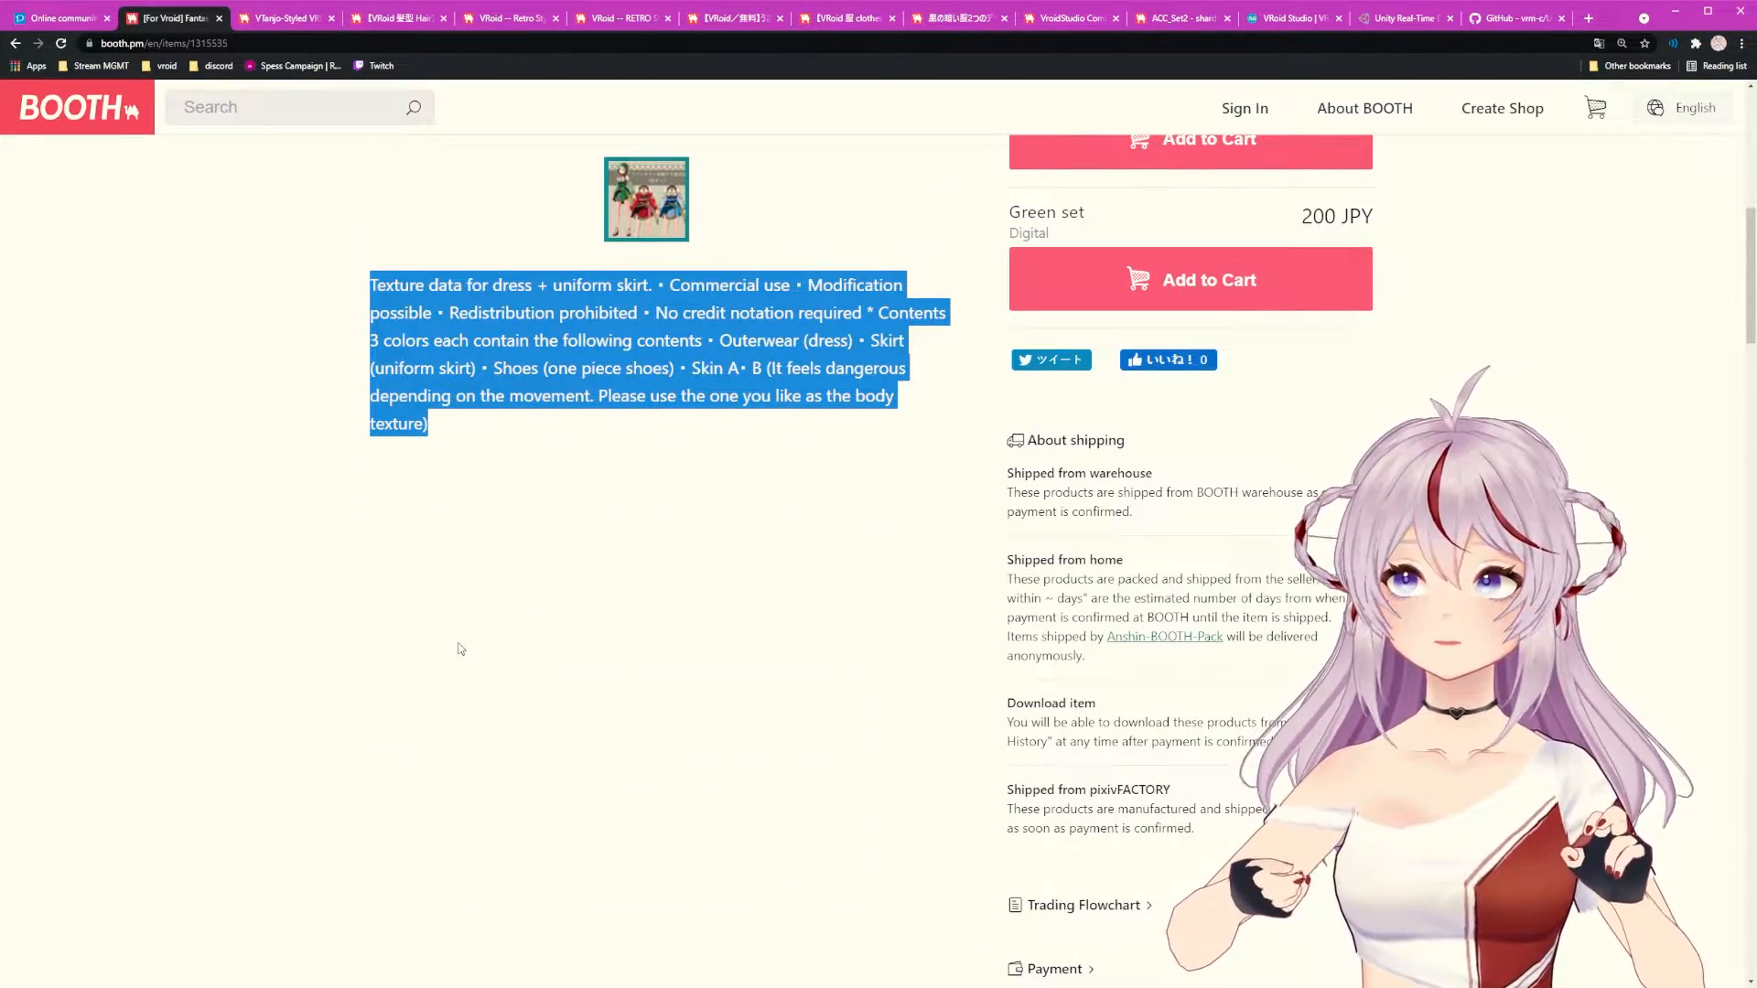
pyautogui.scroll(4, 460, 649)
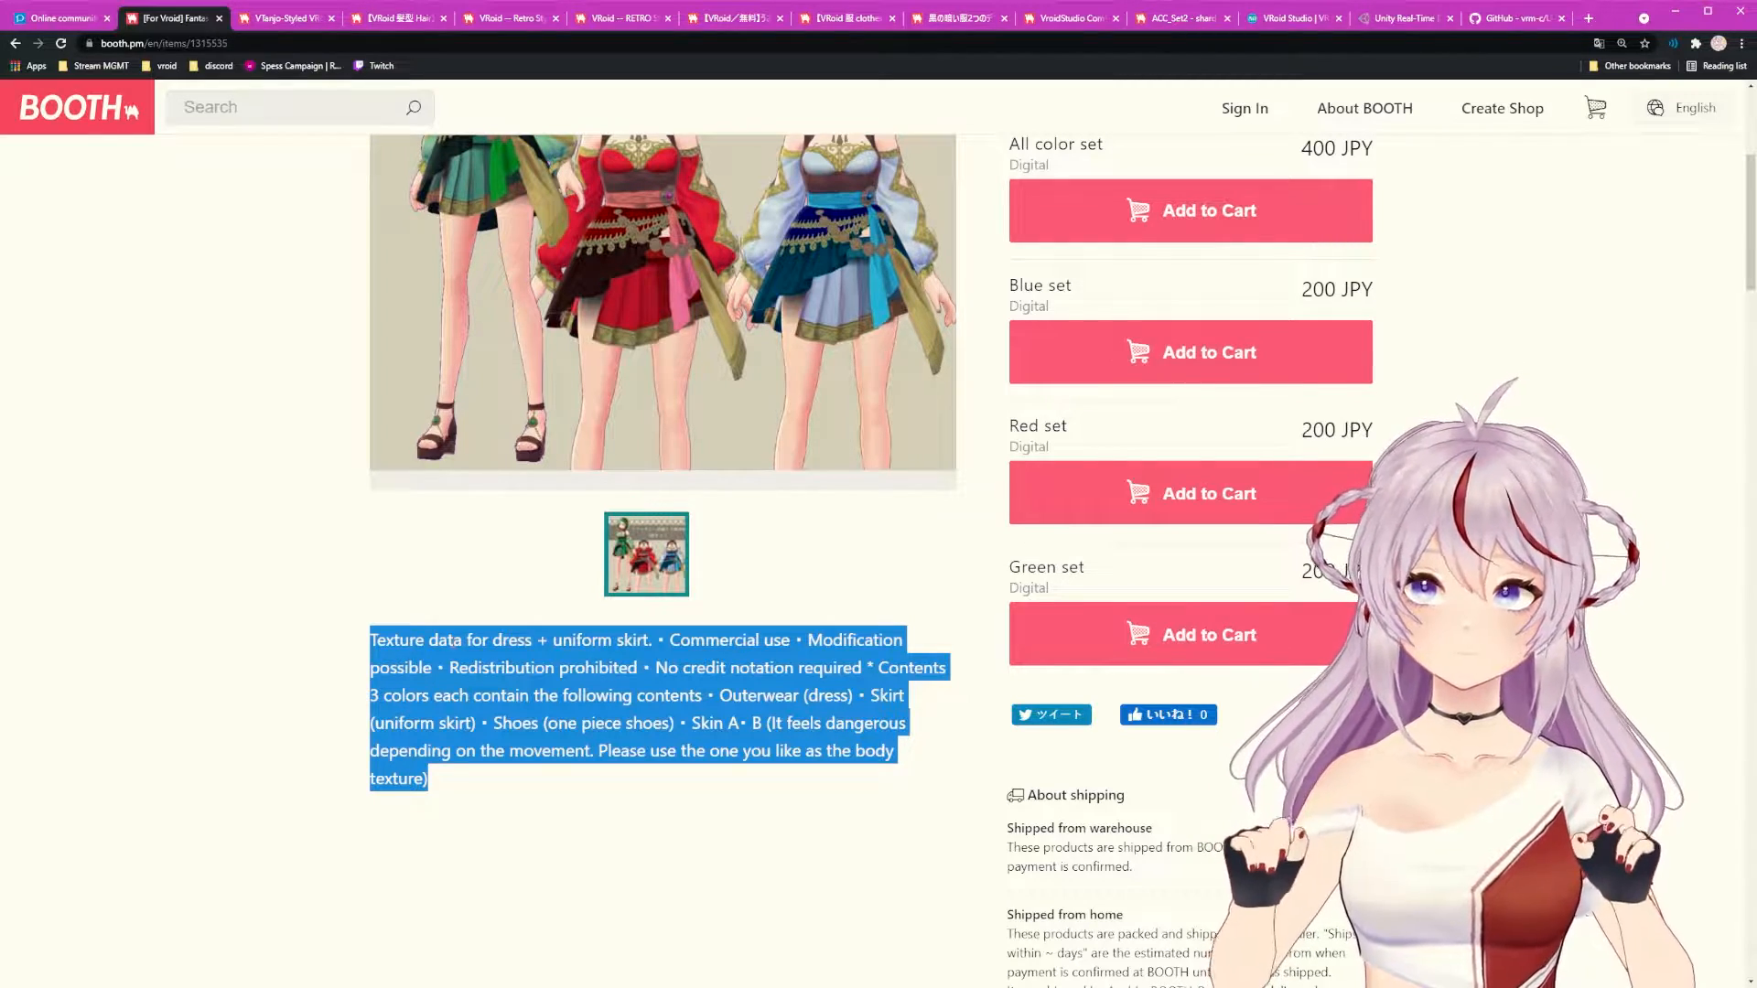
pyautogui.scroll(4, 745, 521)
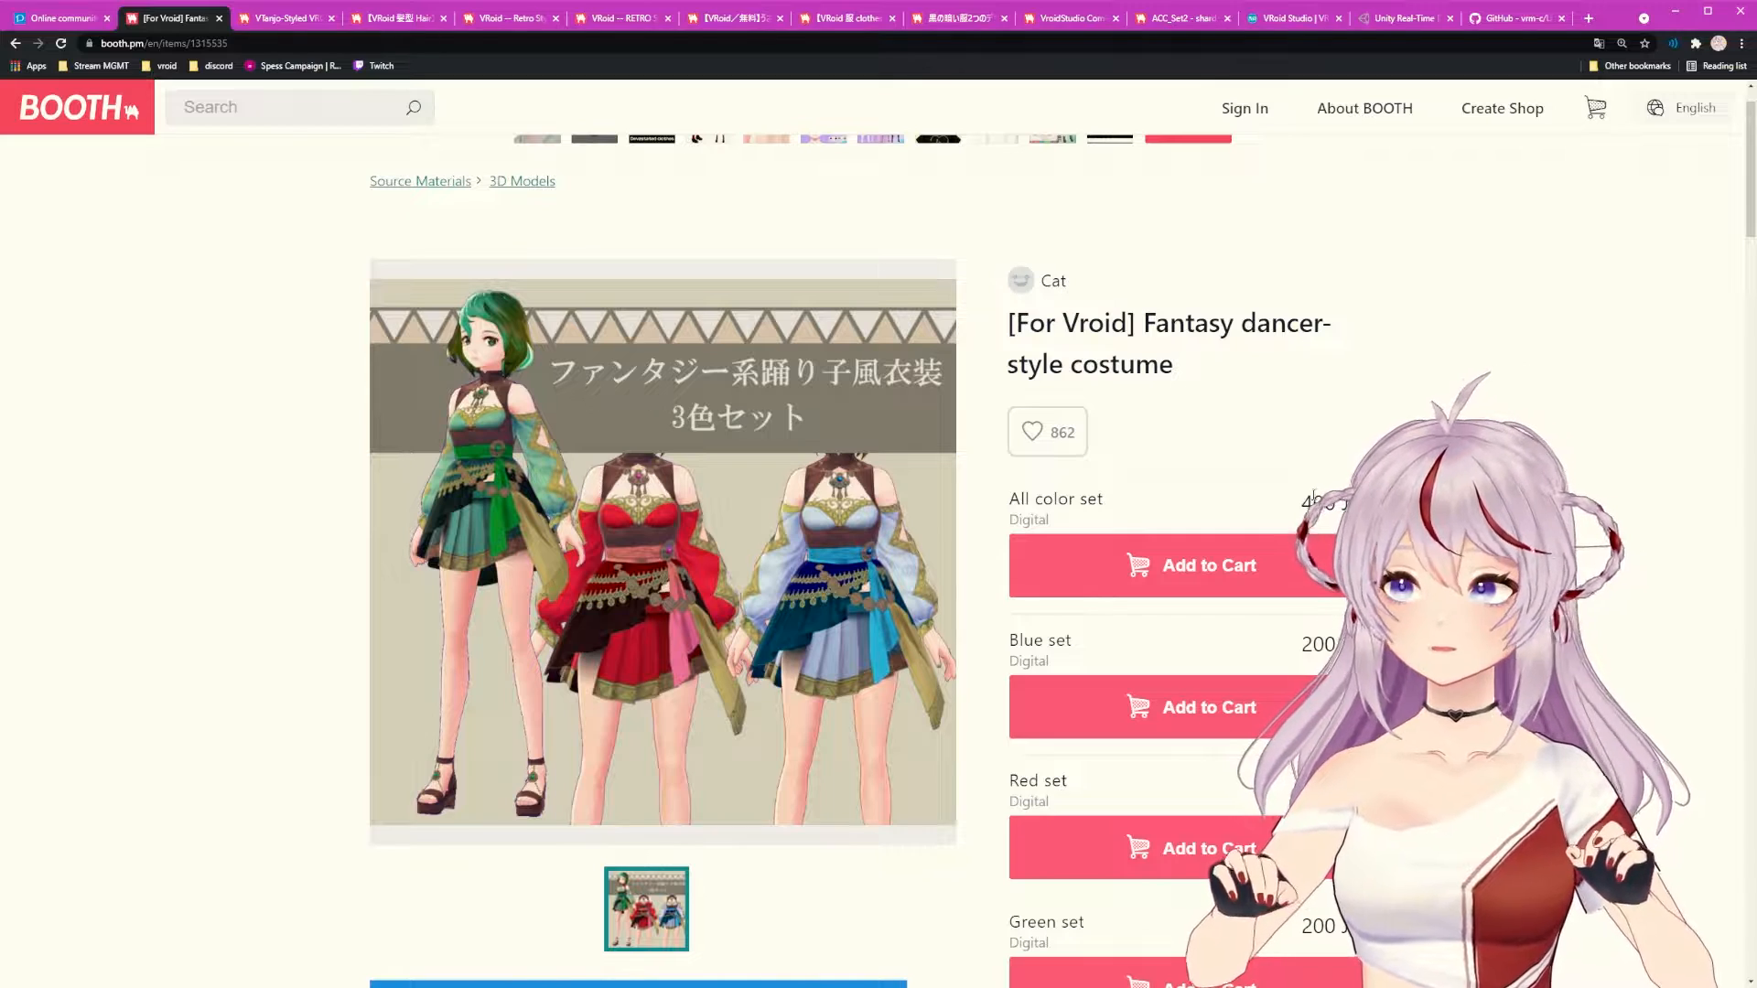
pyautogui.moveTo(1293, 521); pyautogui.dragTo(1409, 558)
pyautogui.click(1409, 558)
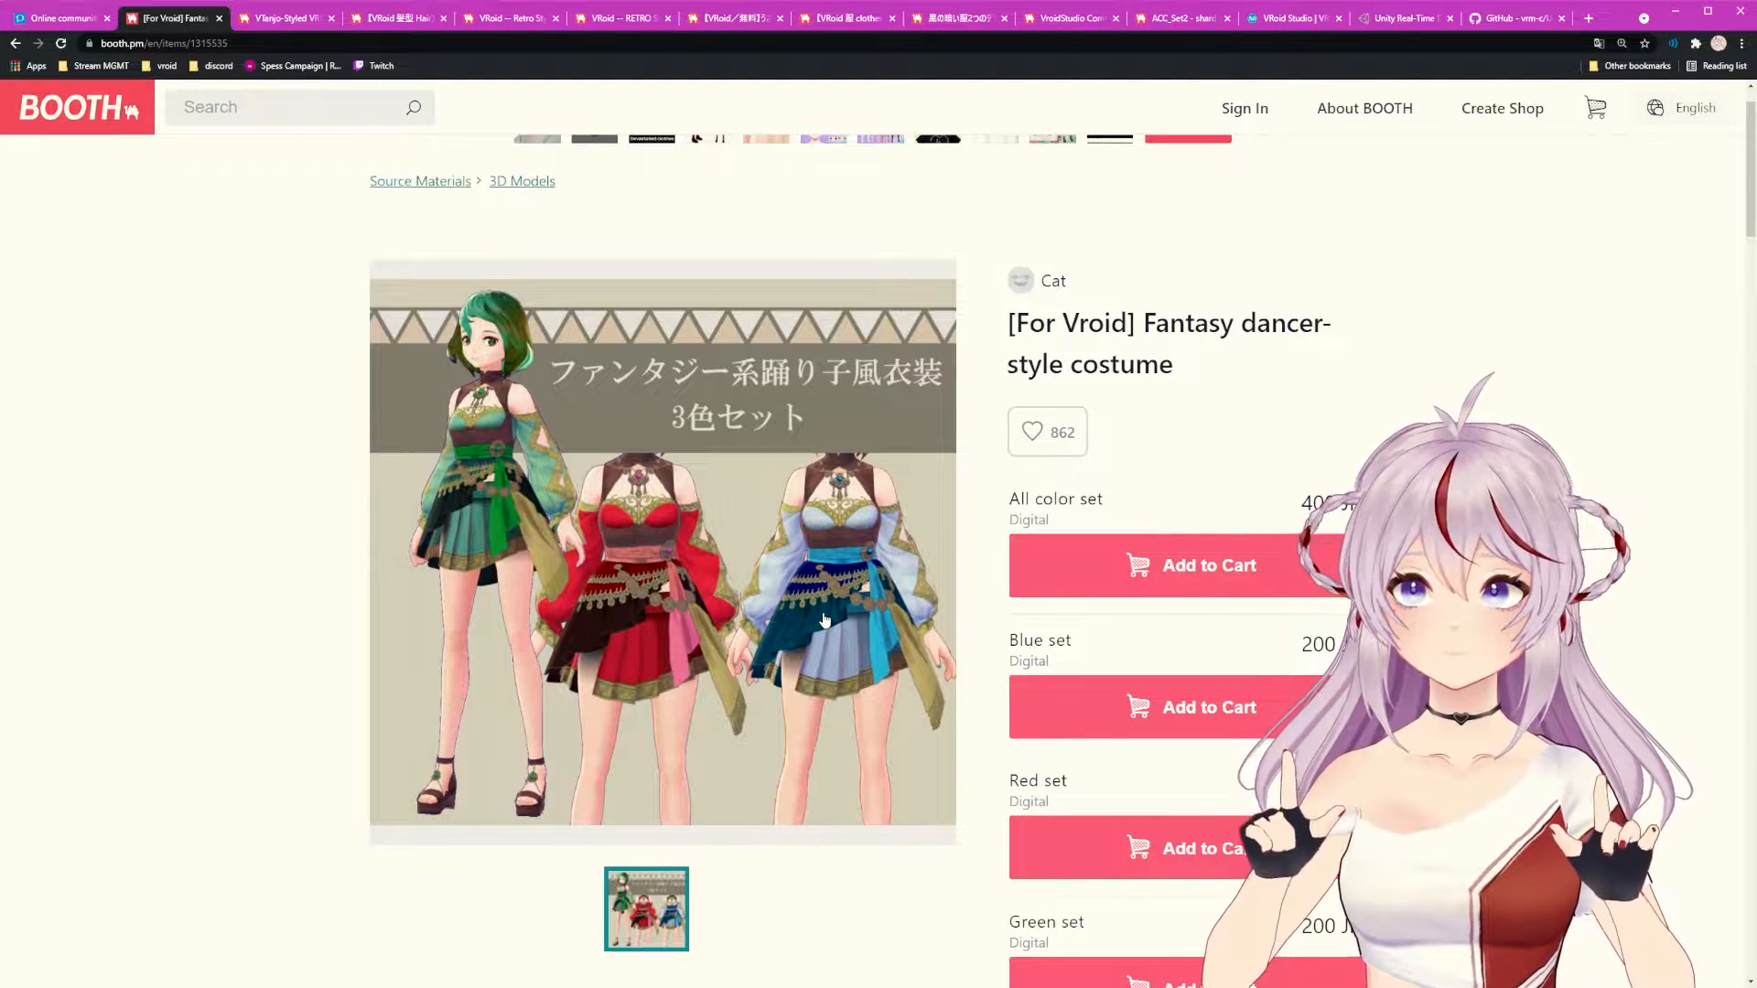
# Step: Show the VTanjo-Styled VRoid fully textured base page and scroll to its thumbnails and description
pyautogui.click(269, 24)
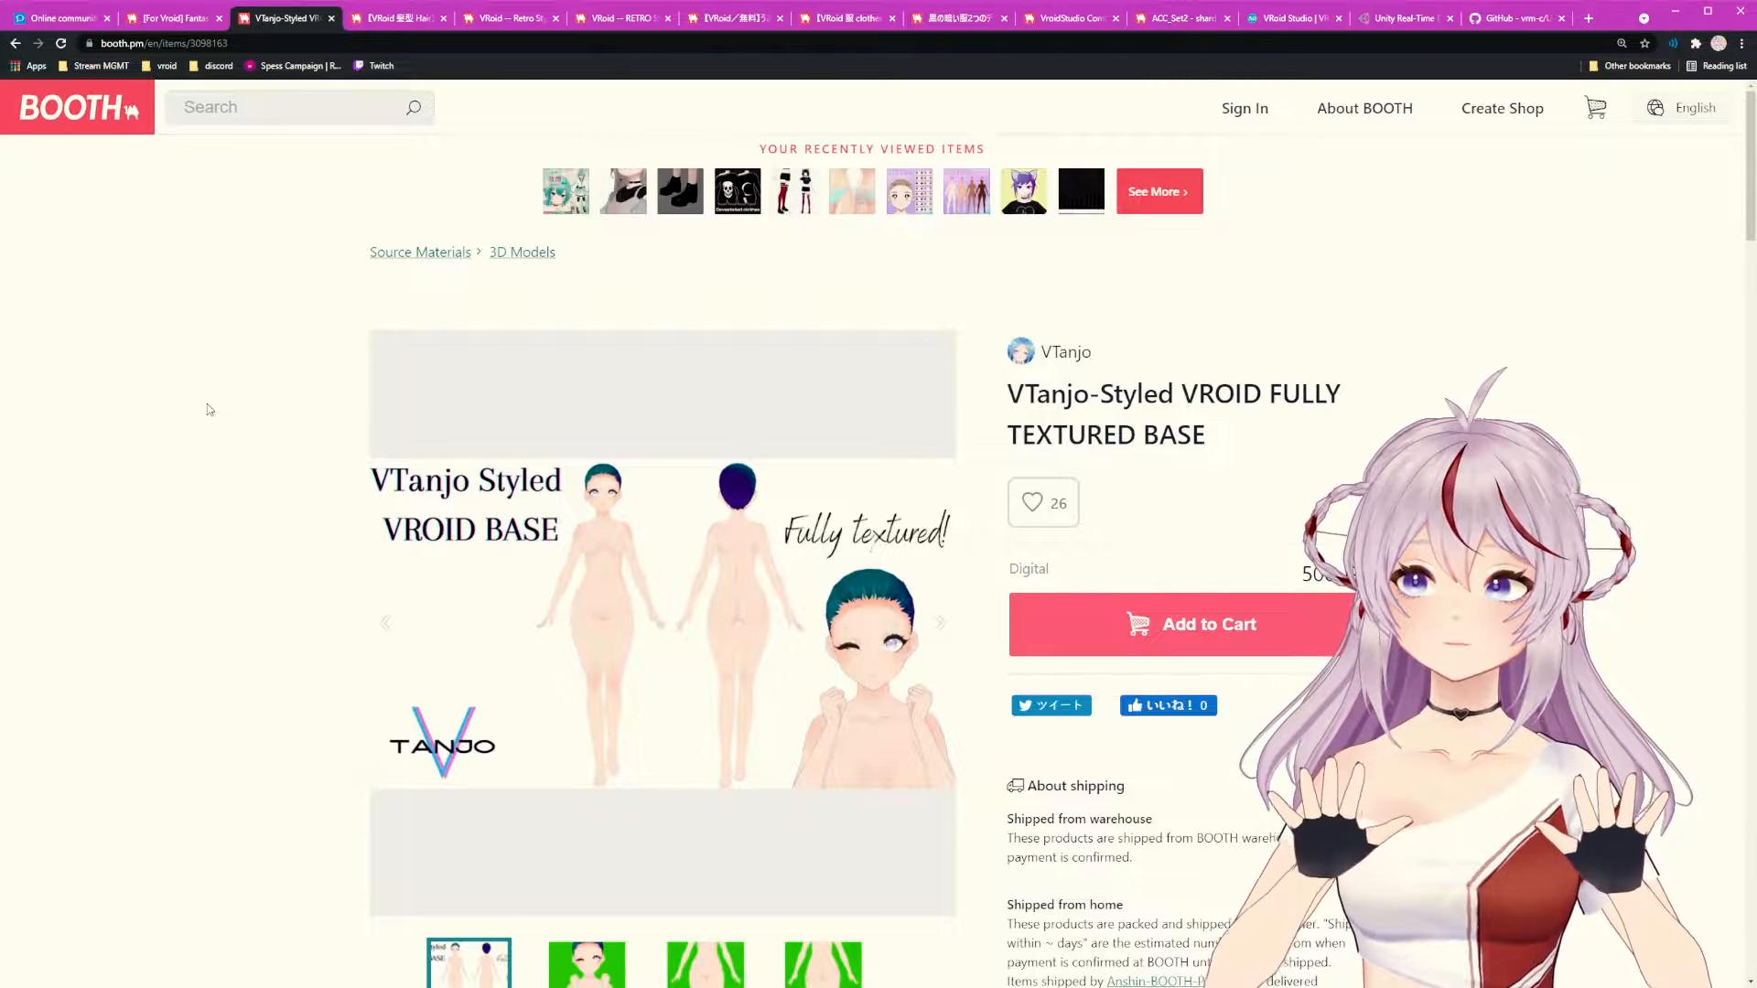
pyautogui.scroll(-3, 153, 380)
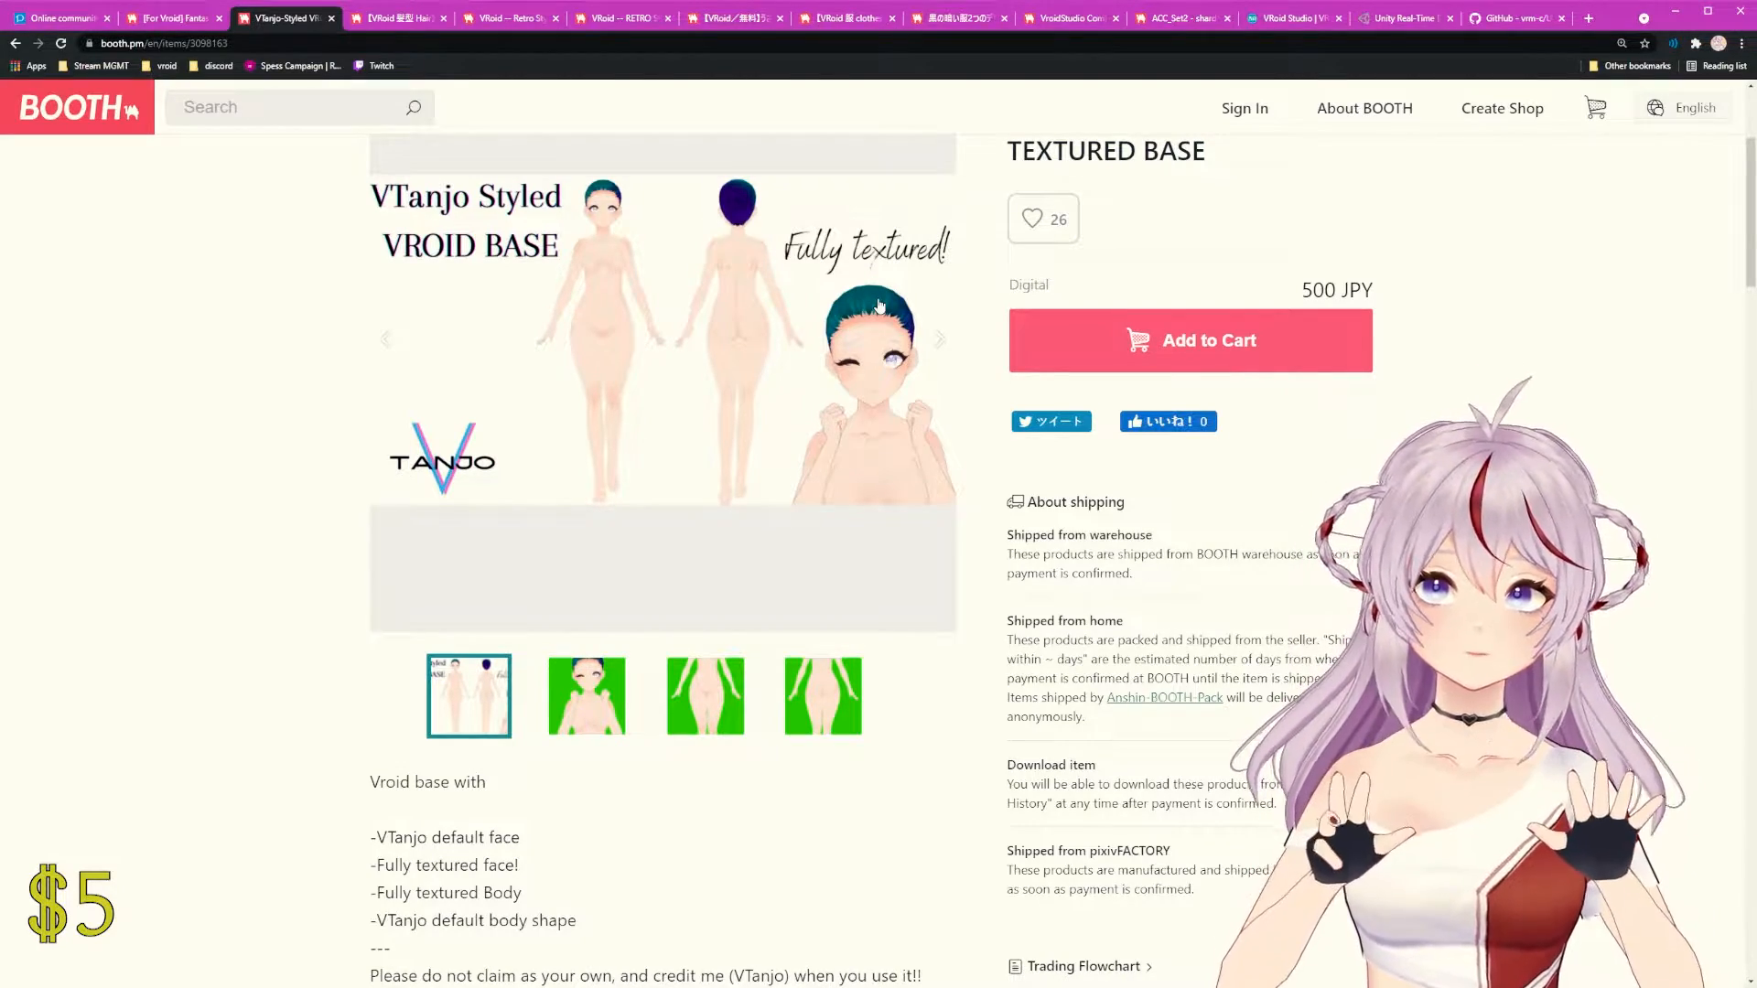
pyautogui.scroll(-3, 879, 305)
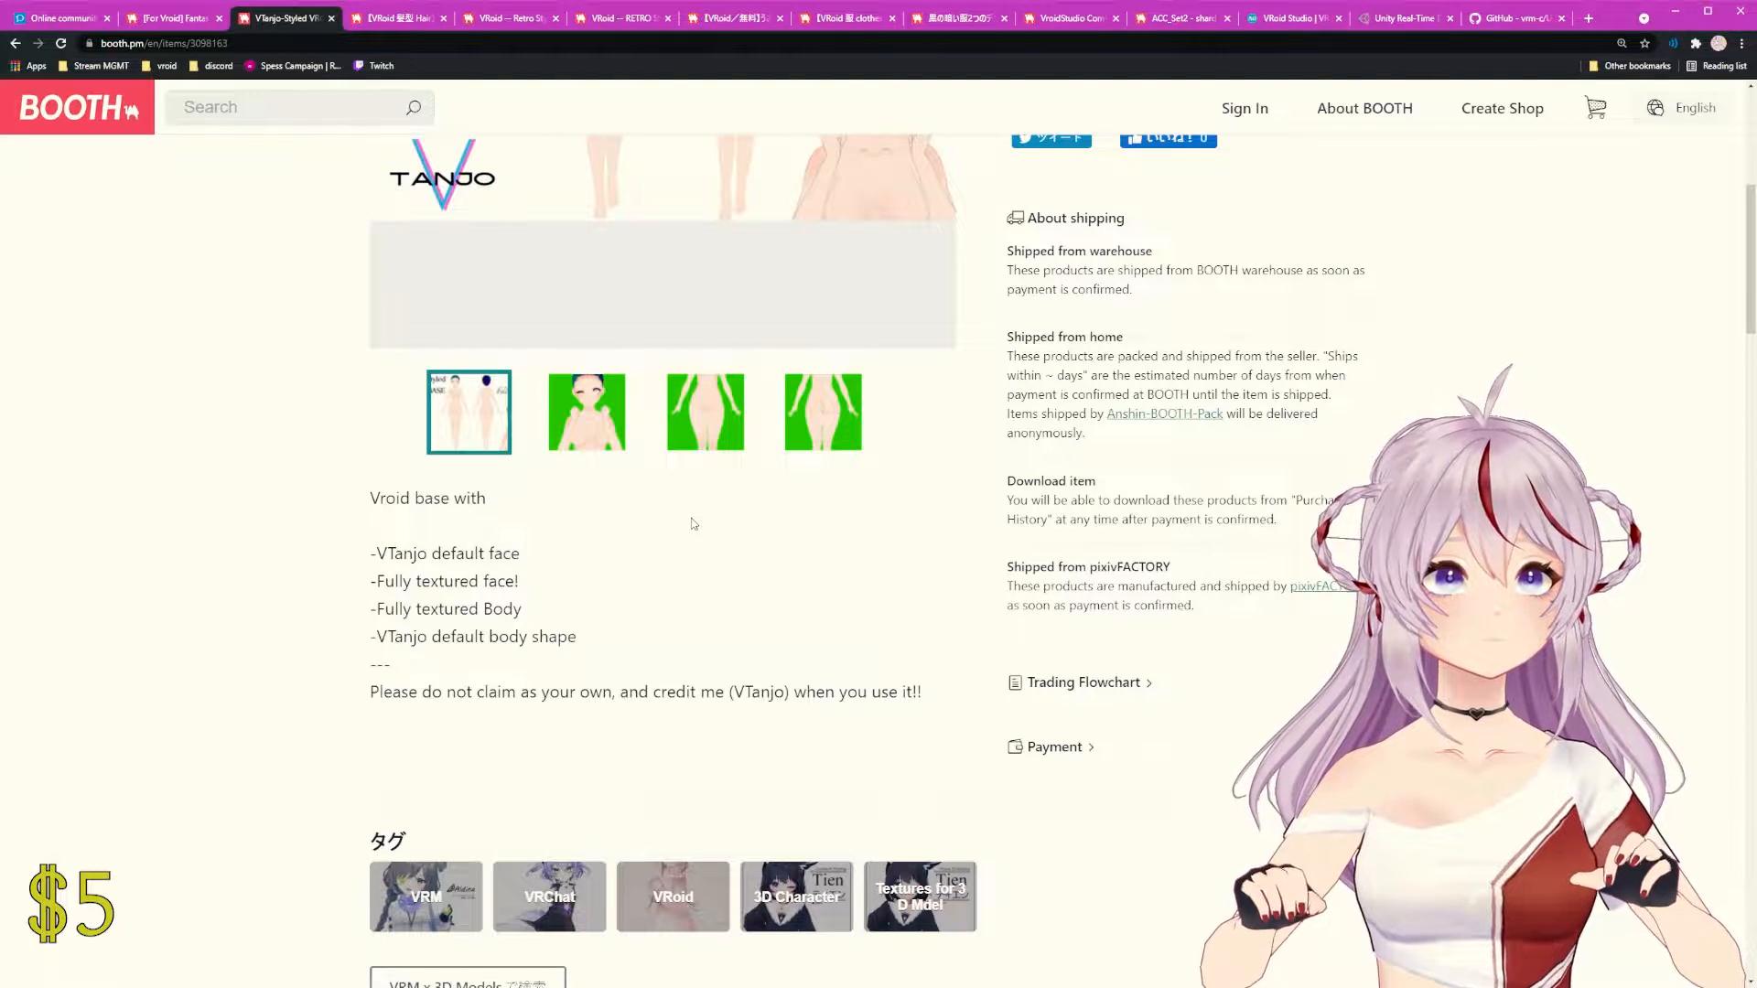
pyautogui.scroll(-1, 692, 522)
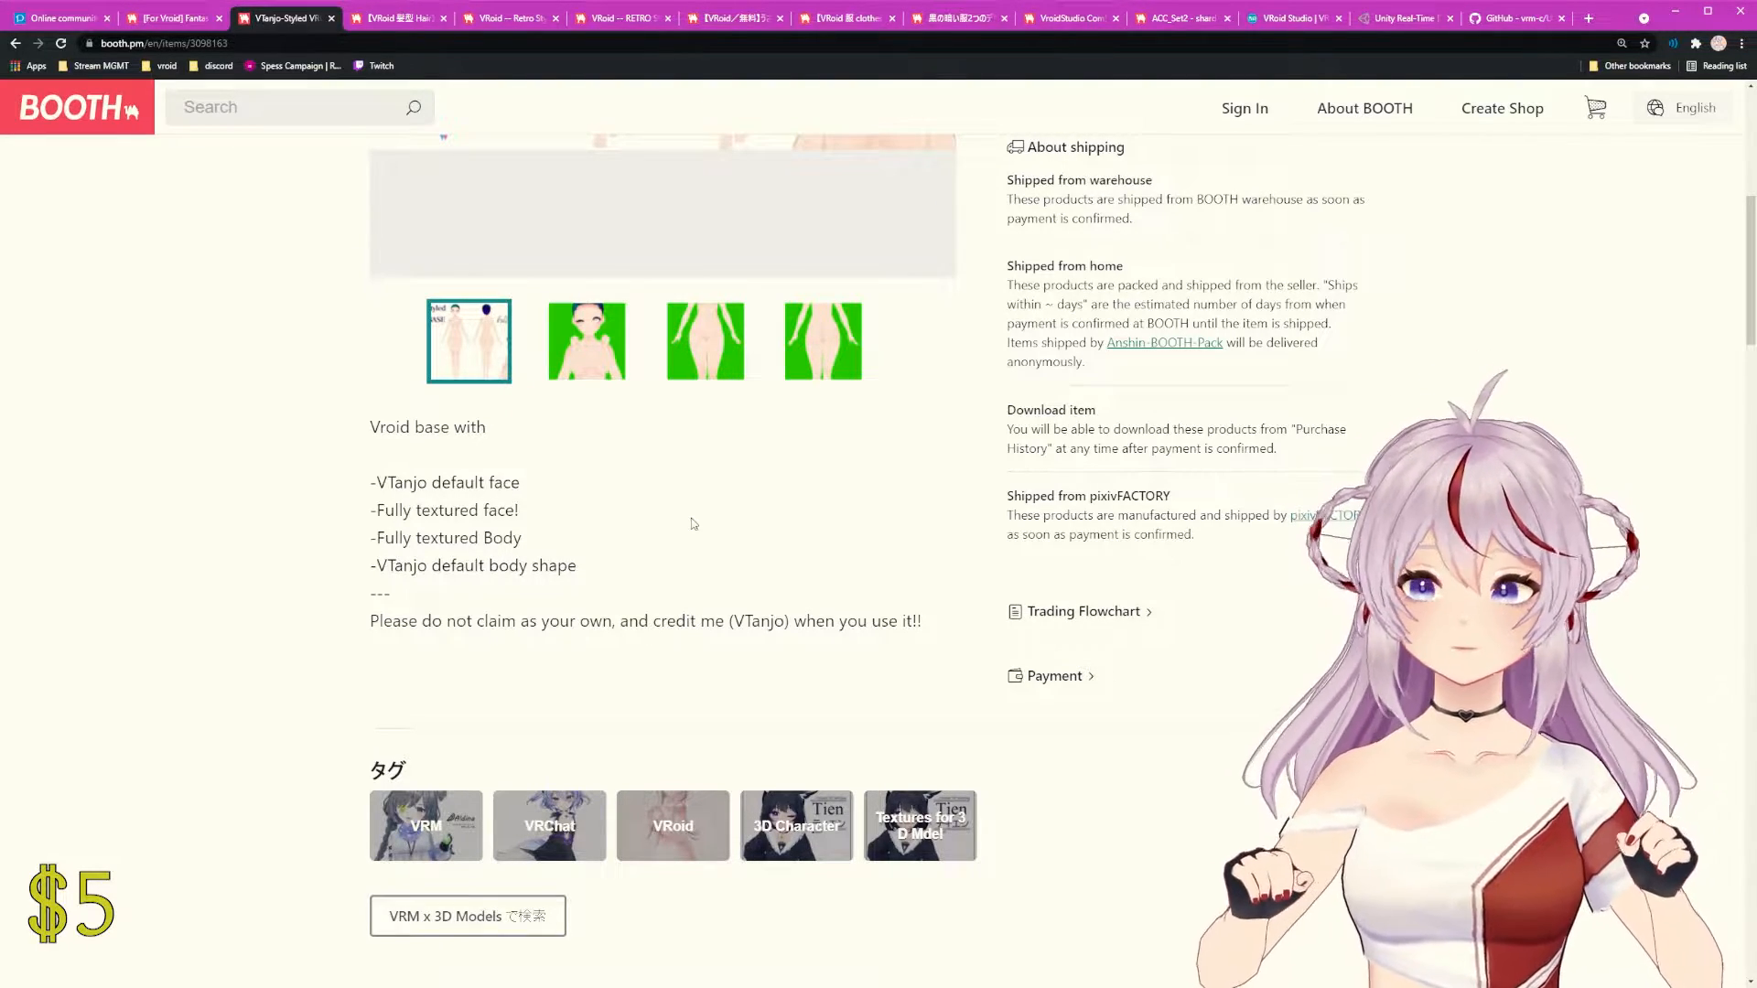
pyautogui.scroll(-3, 692, 524)
pyautogui.moveTo(340, 412); pyautogui.dragTo(941, 427)
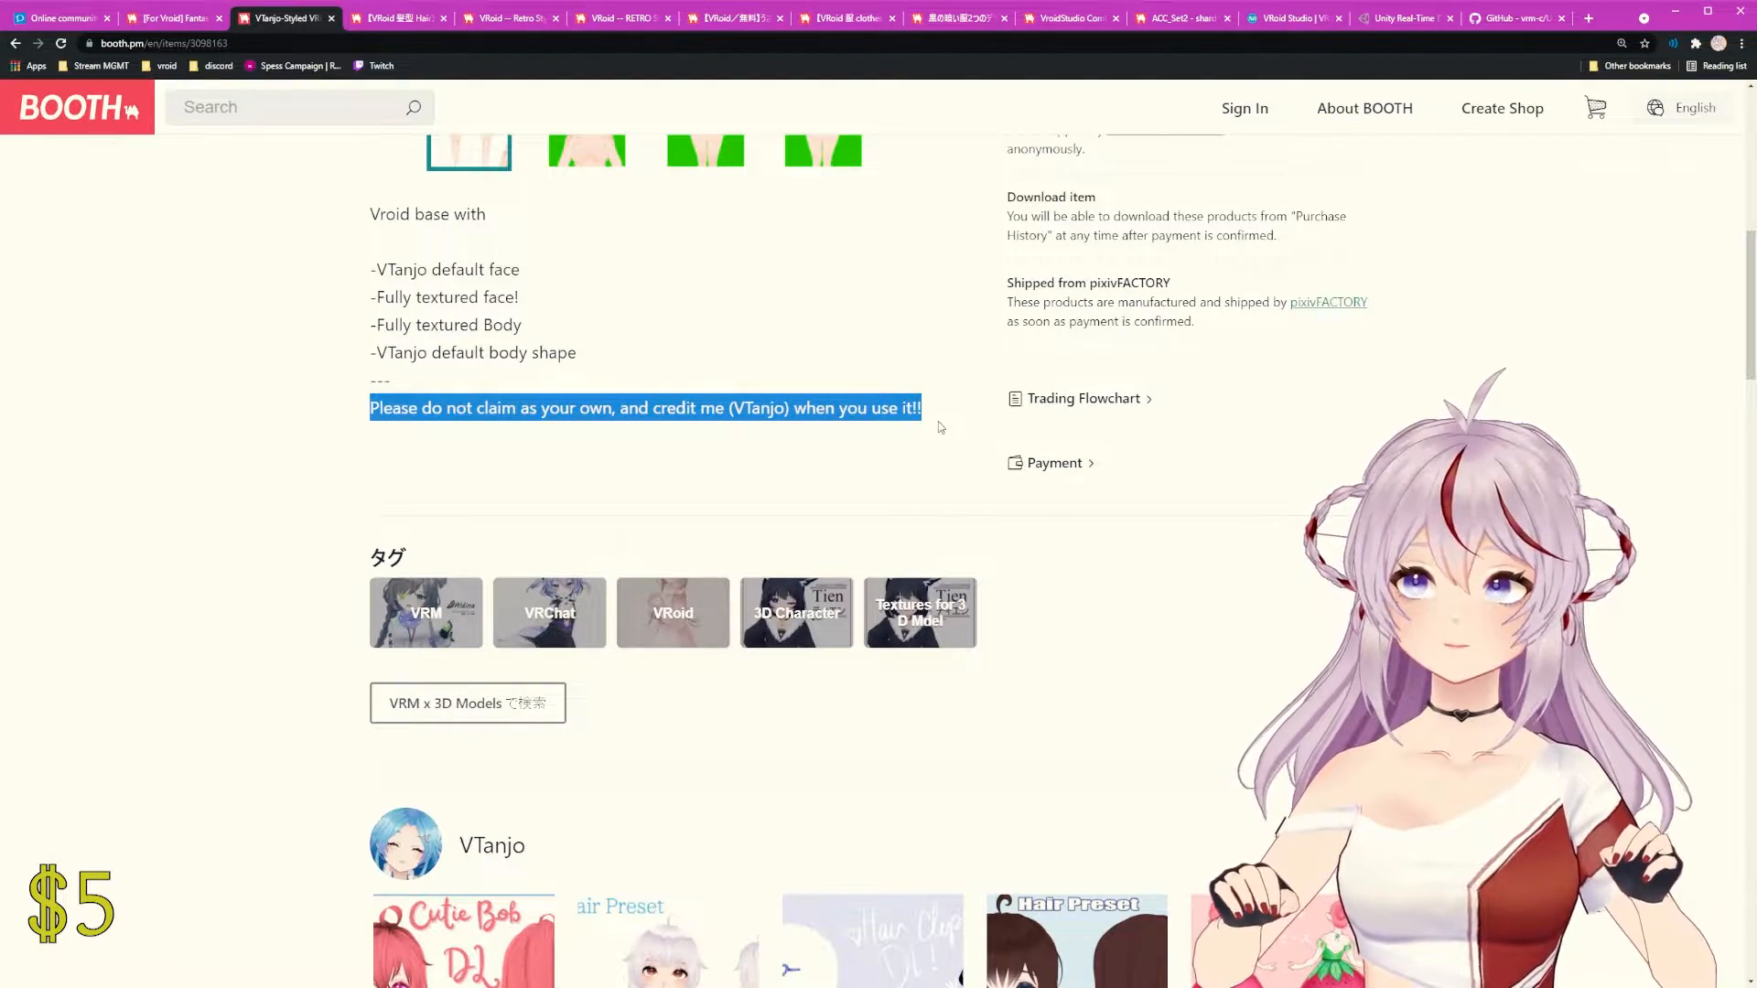
pyautogui.click(562, 428)
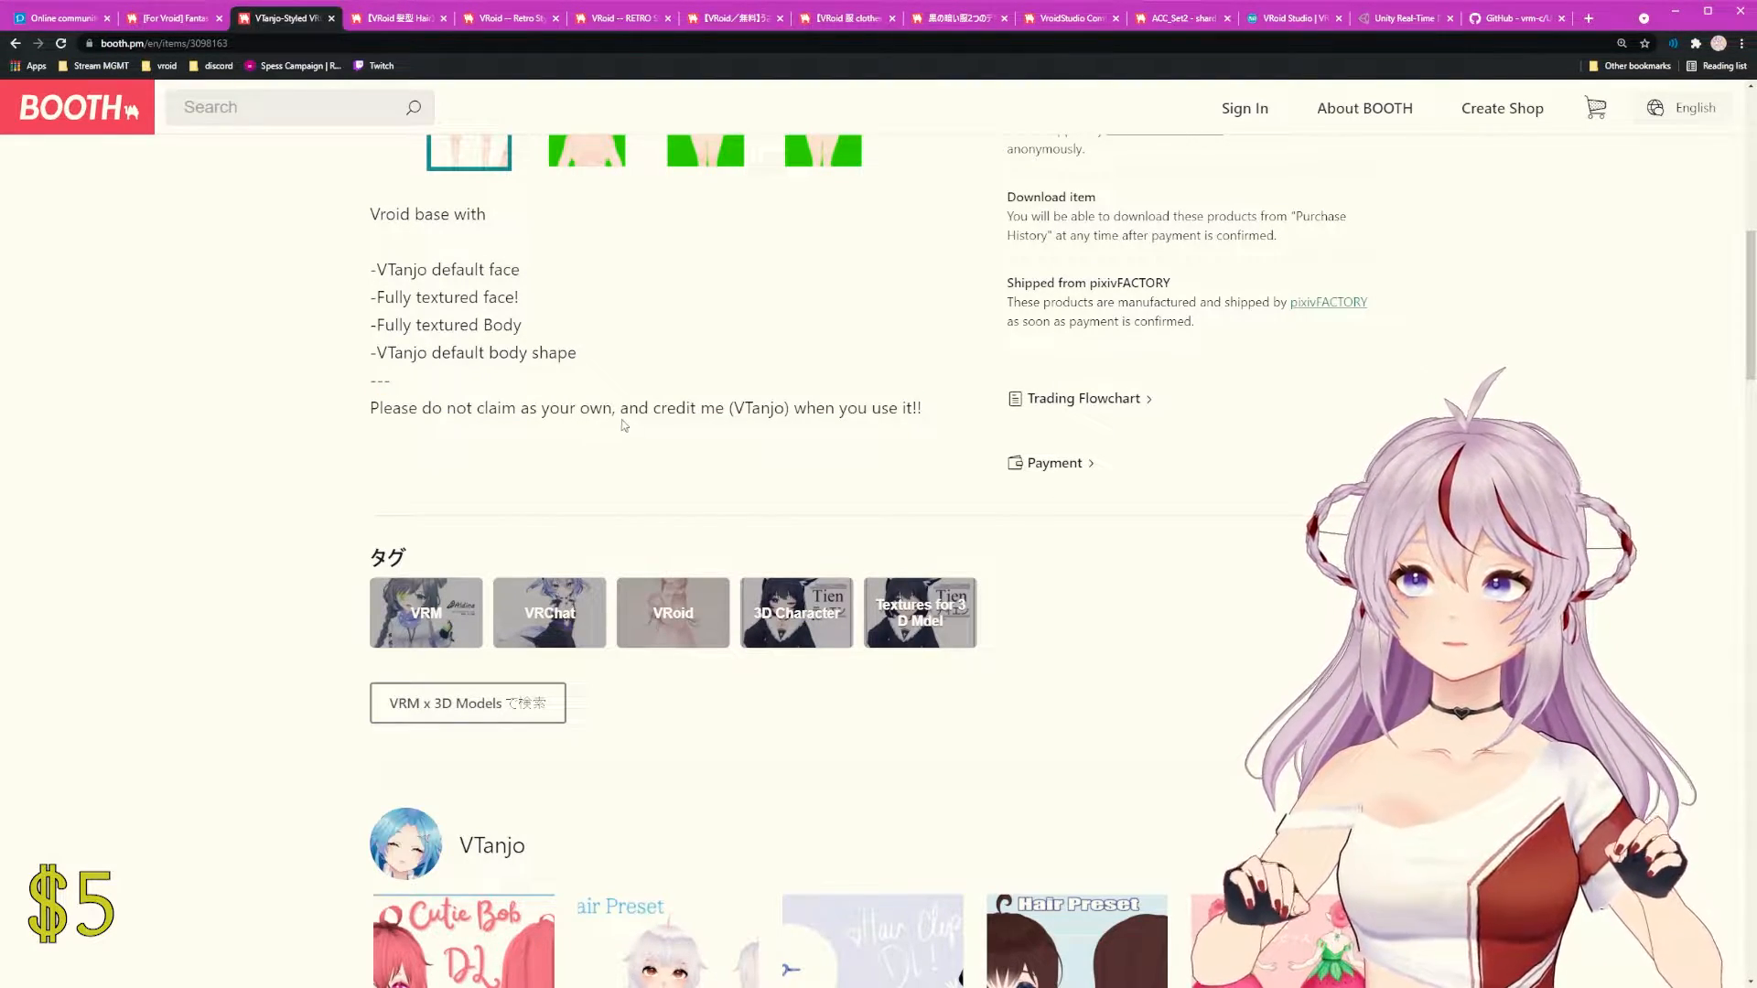
pyautogui.scroll(7, 625, 427)
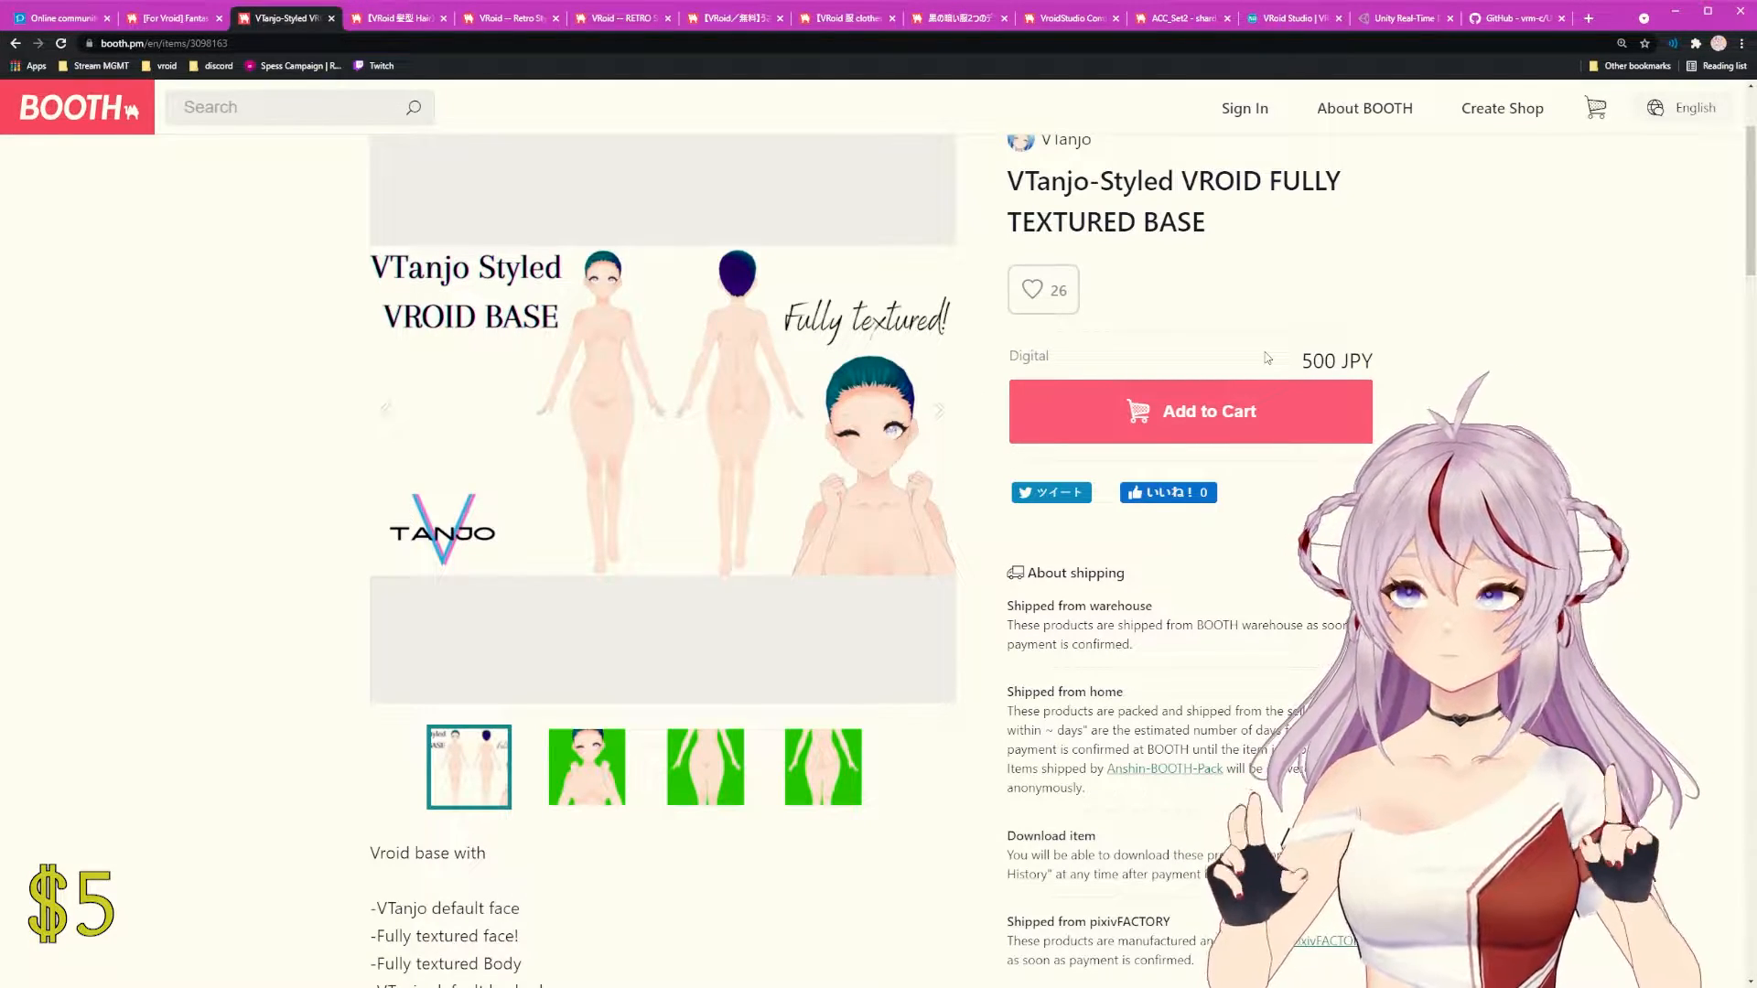
# Step: View the cat-ear ponytail hair preset's side and front previews, then return to the VTanjo-Styled base page
pyautogui.click(396, 18)
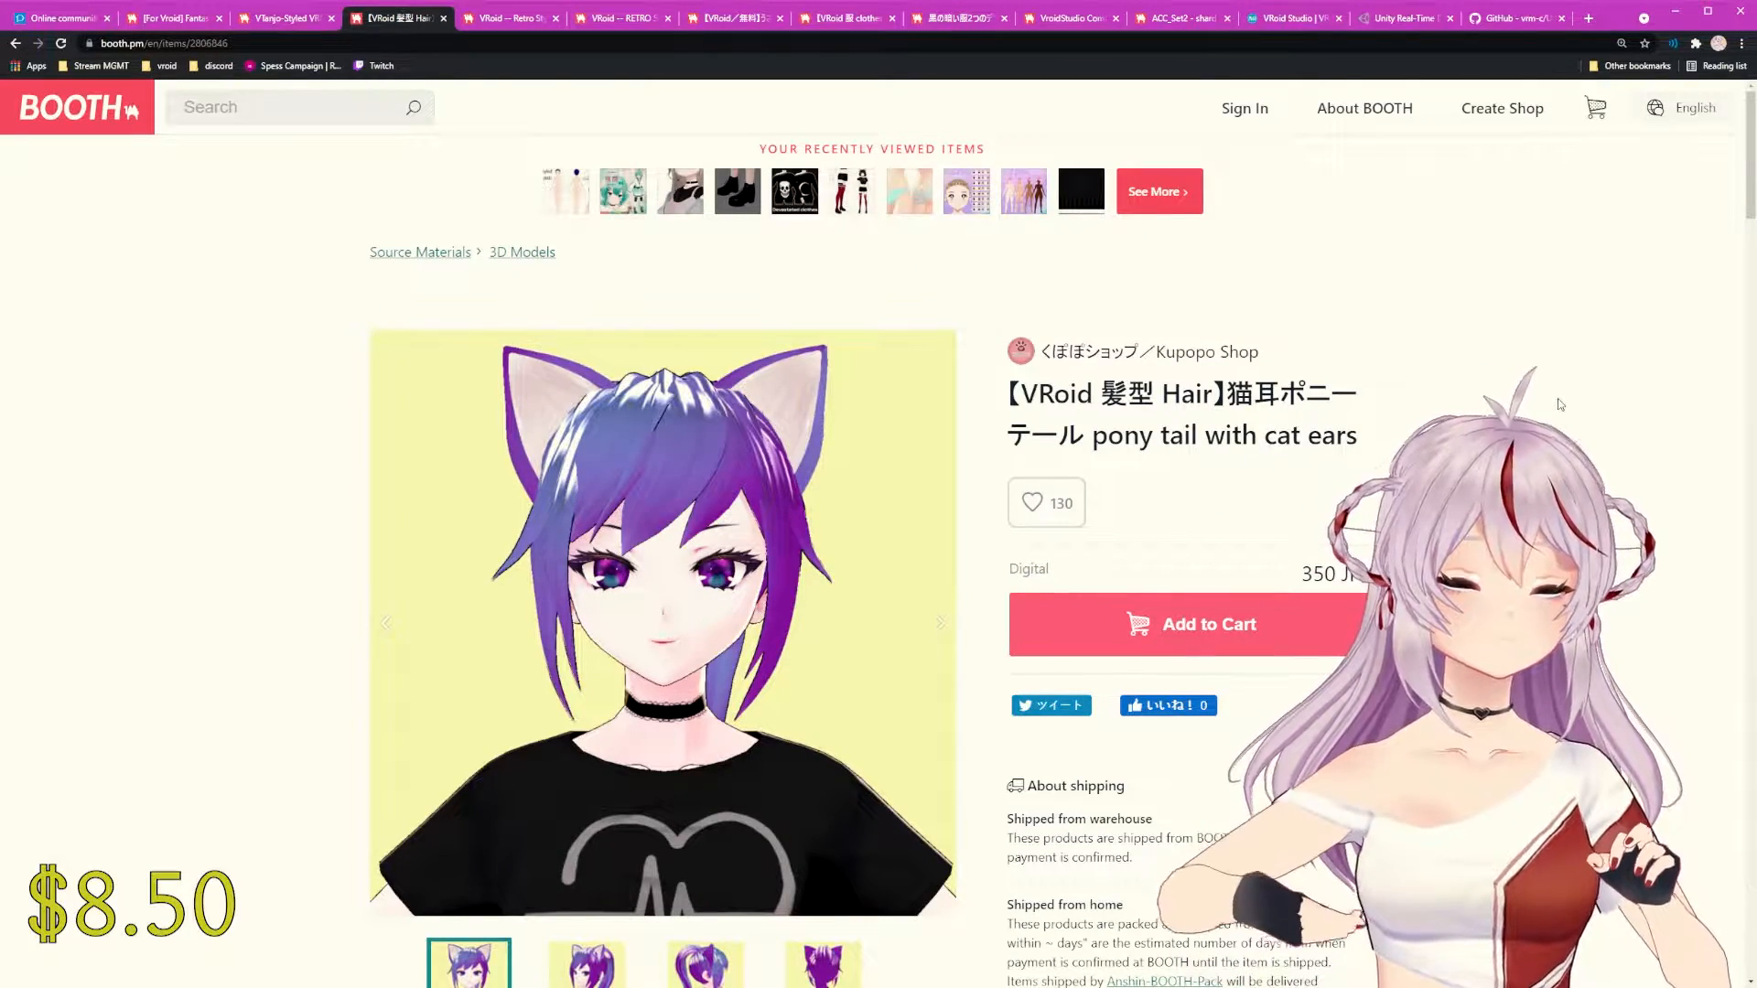
pyautogui.scroll(-2, 1563, 403)
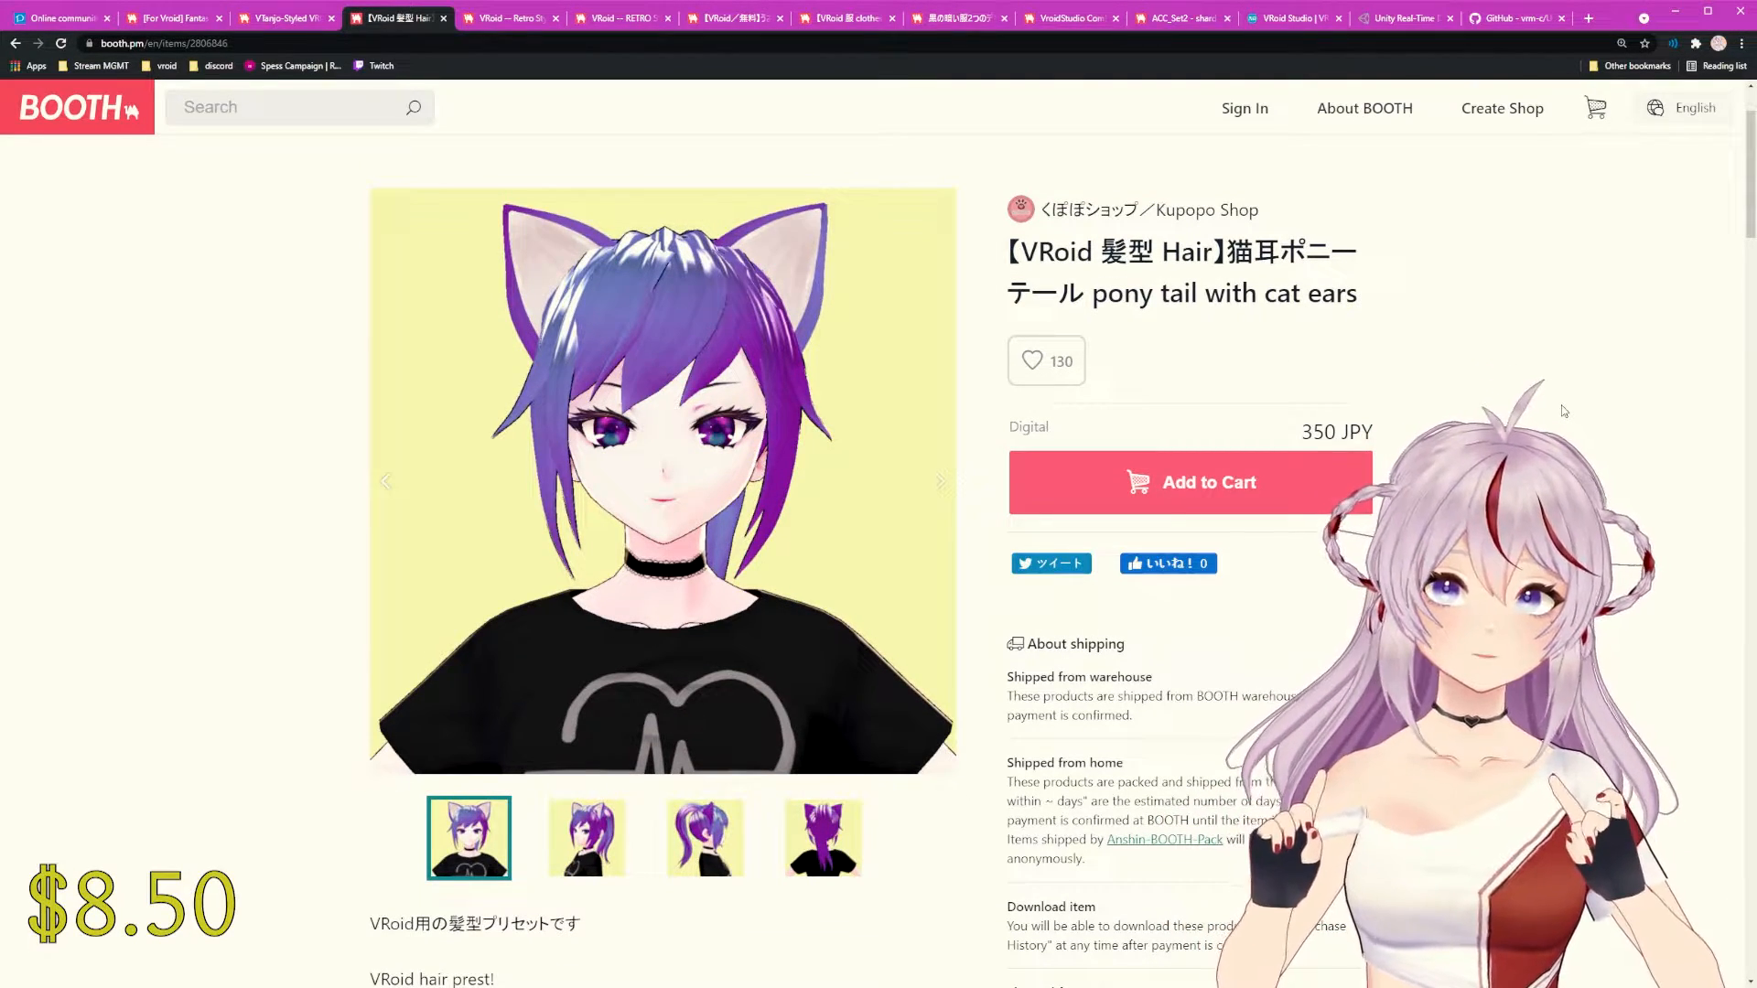
pyautogui.click(578, 861)
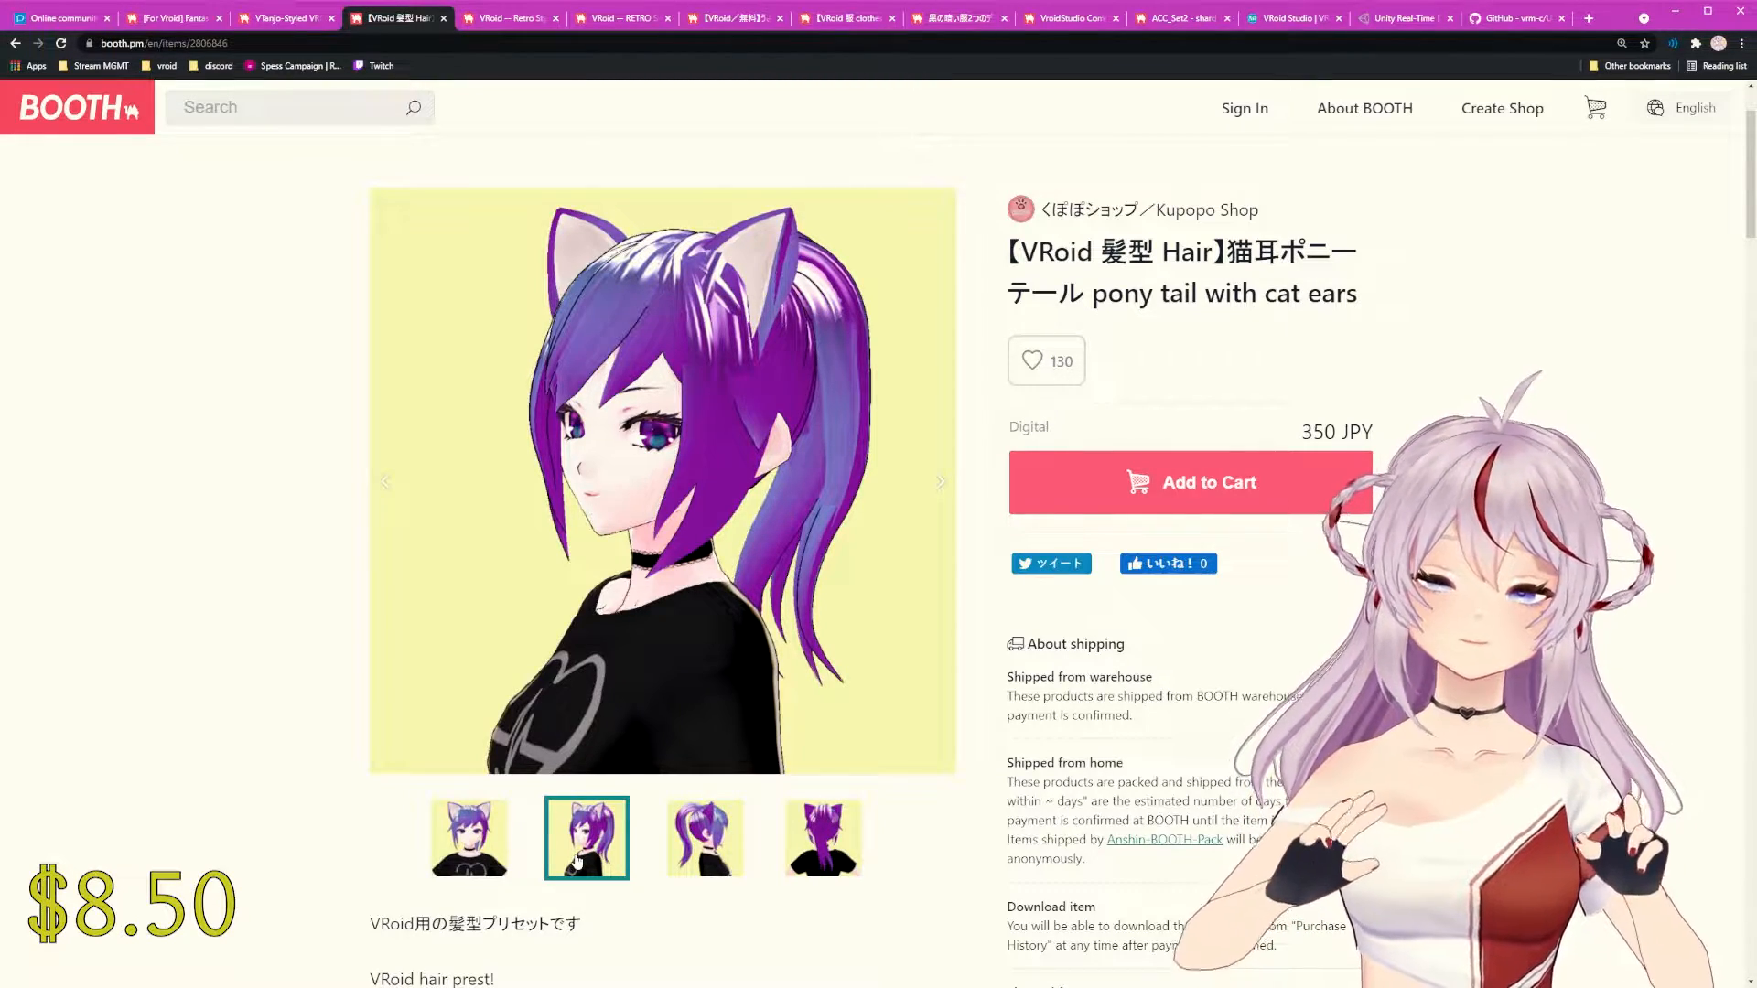
pyautogui.scroll(-13, 577, 860)
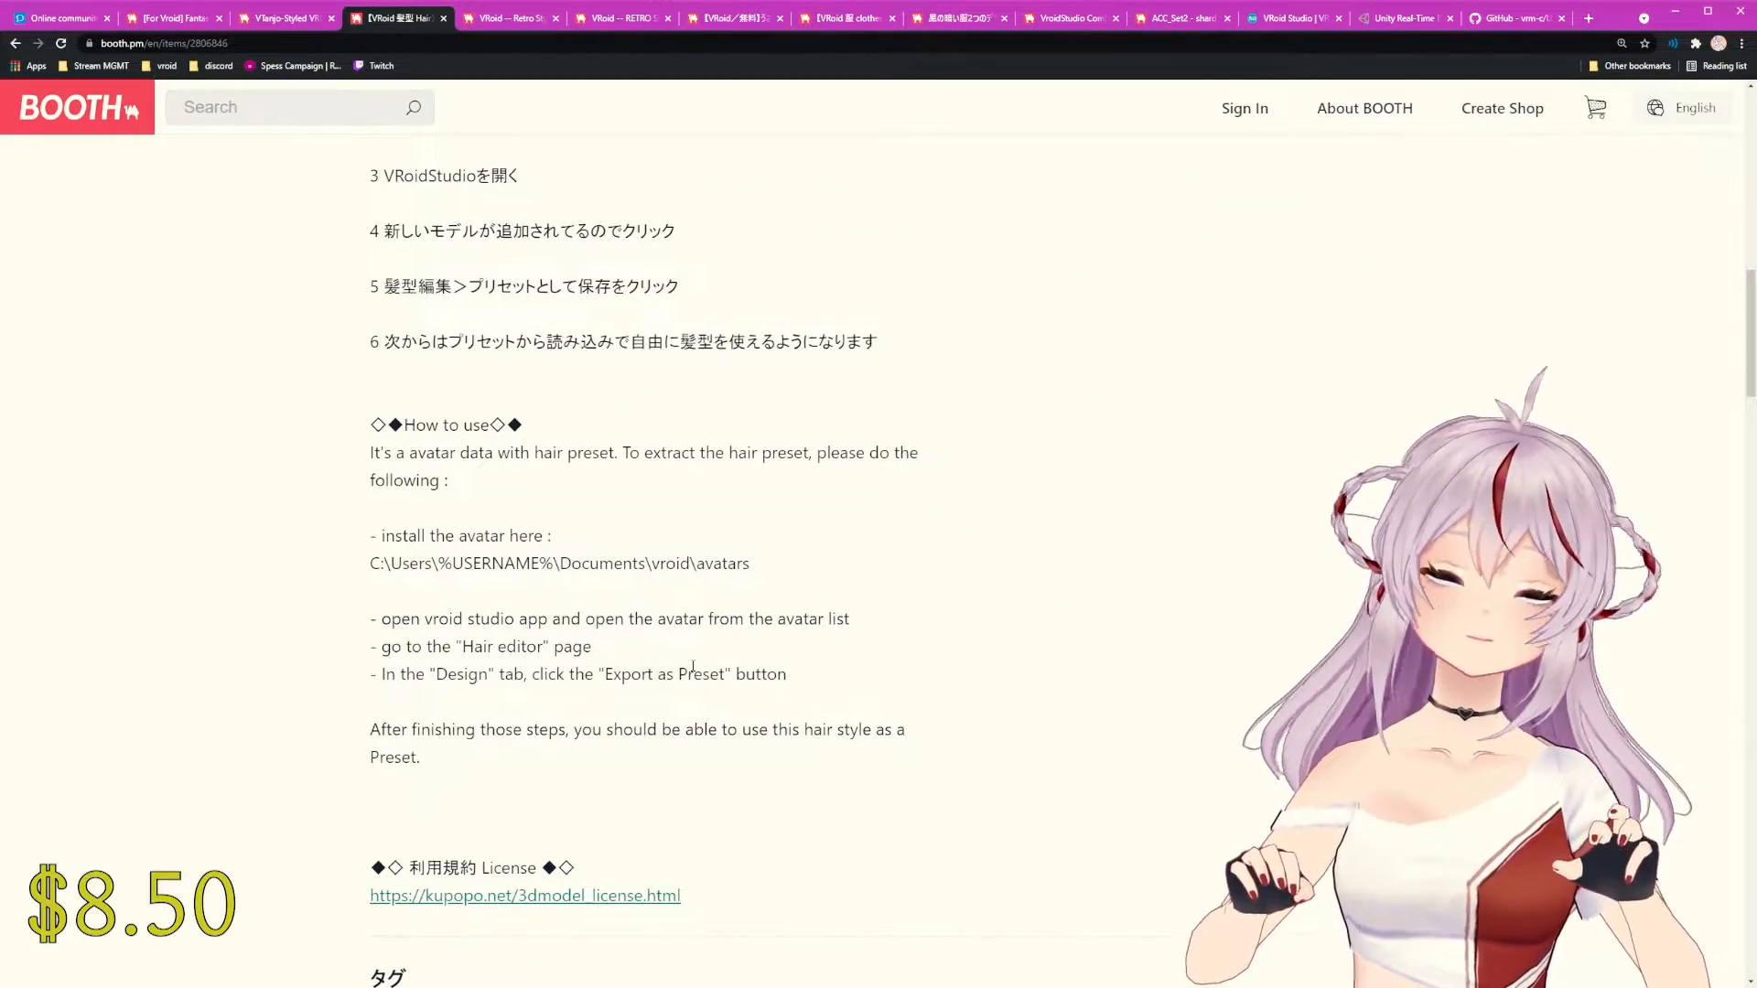
pyautogui.scroll(13, 693, 666)
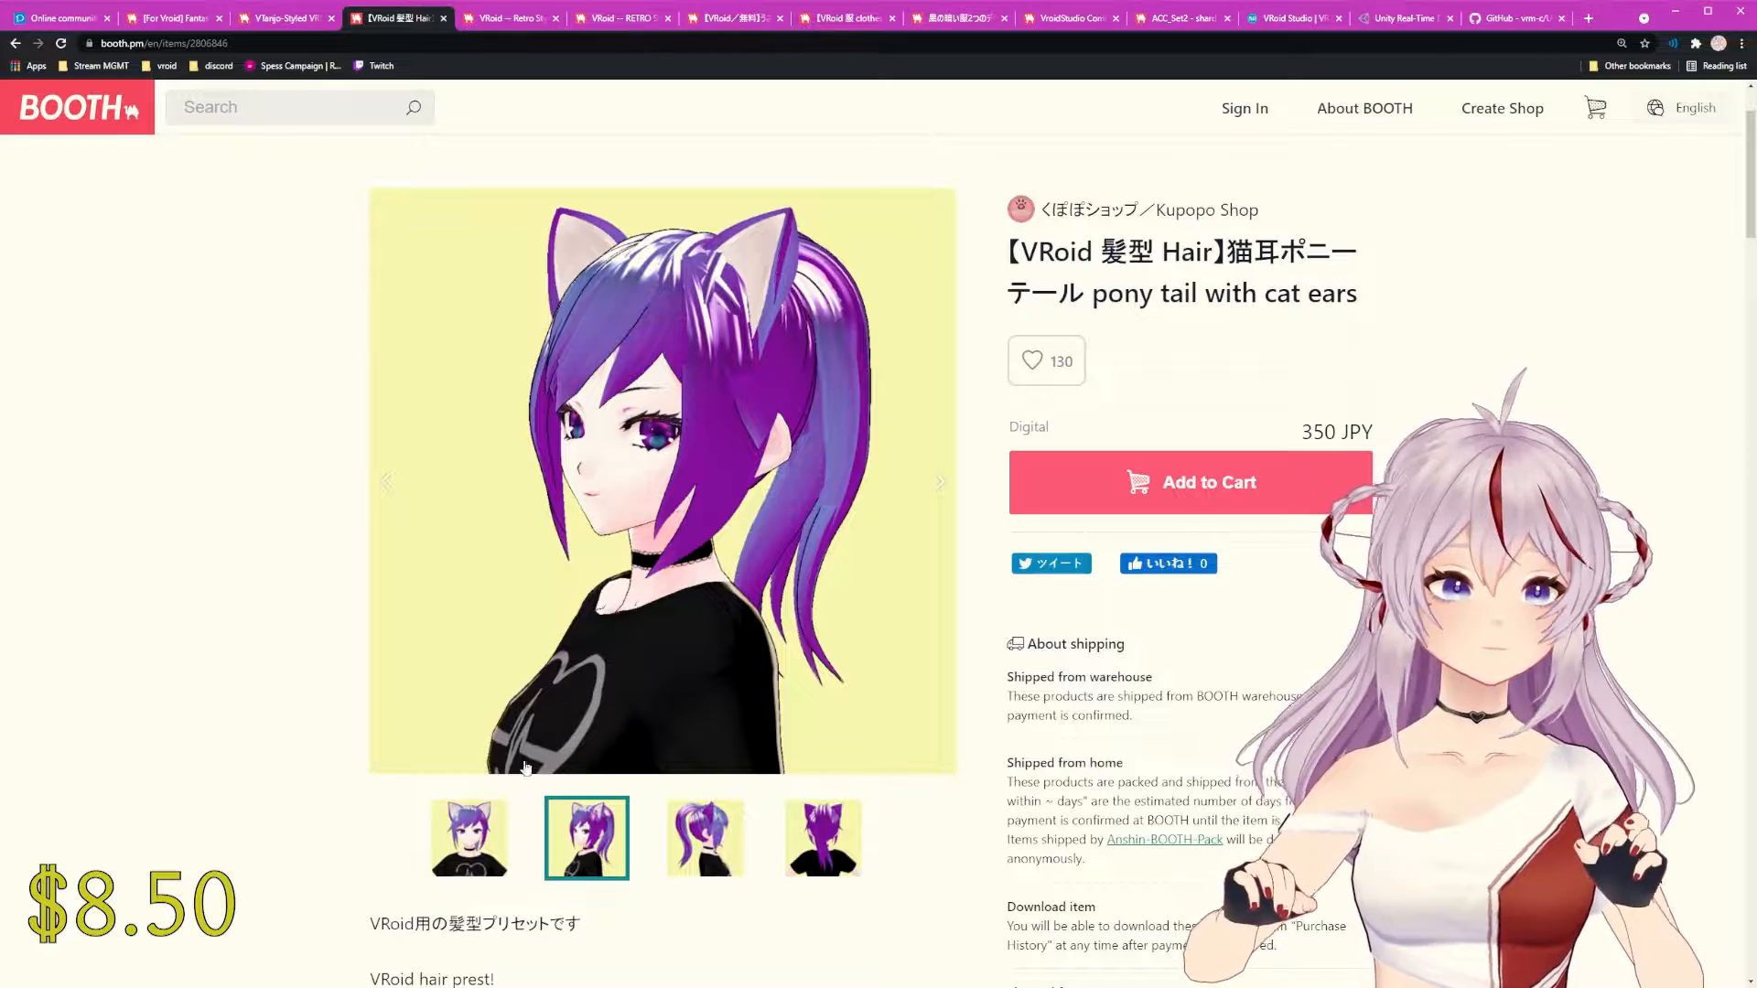
pyautogui.click(483, 817)
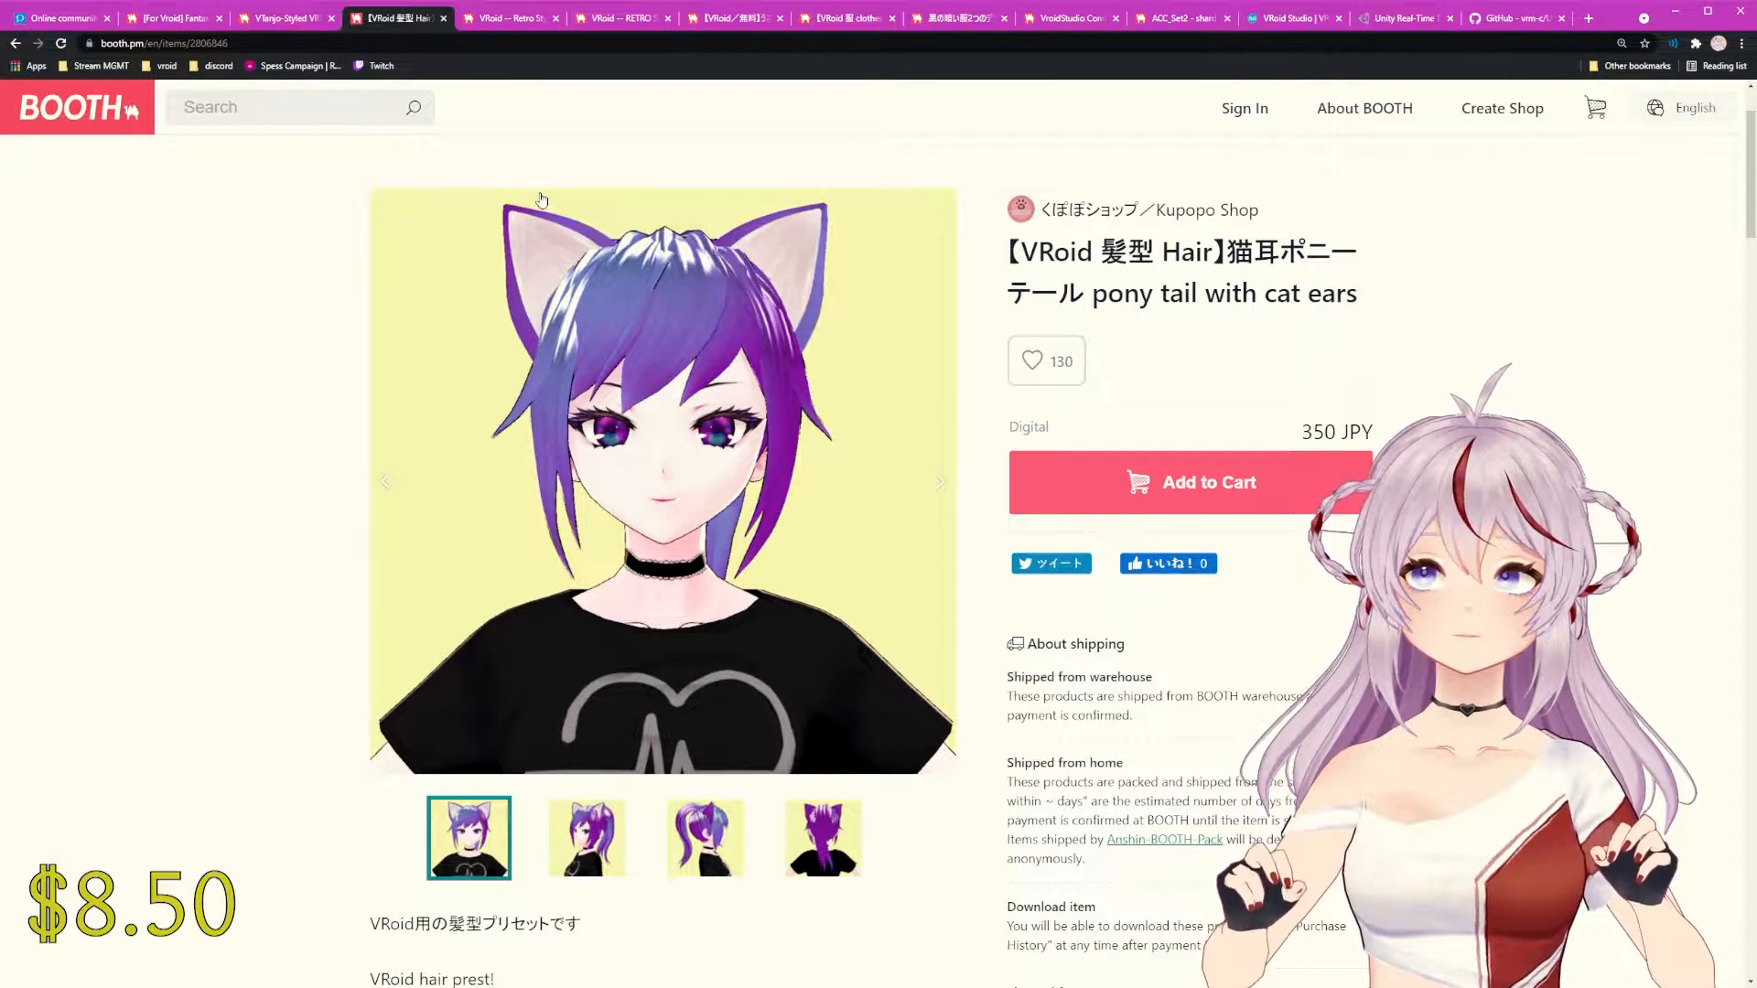
pyautogui.click(306, 19)
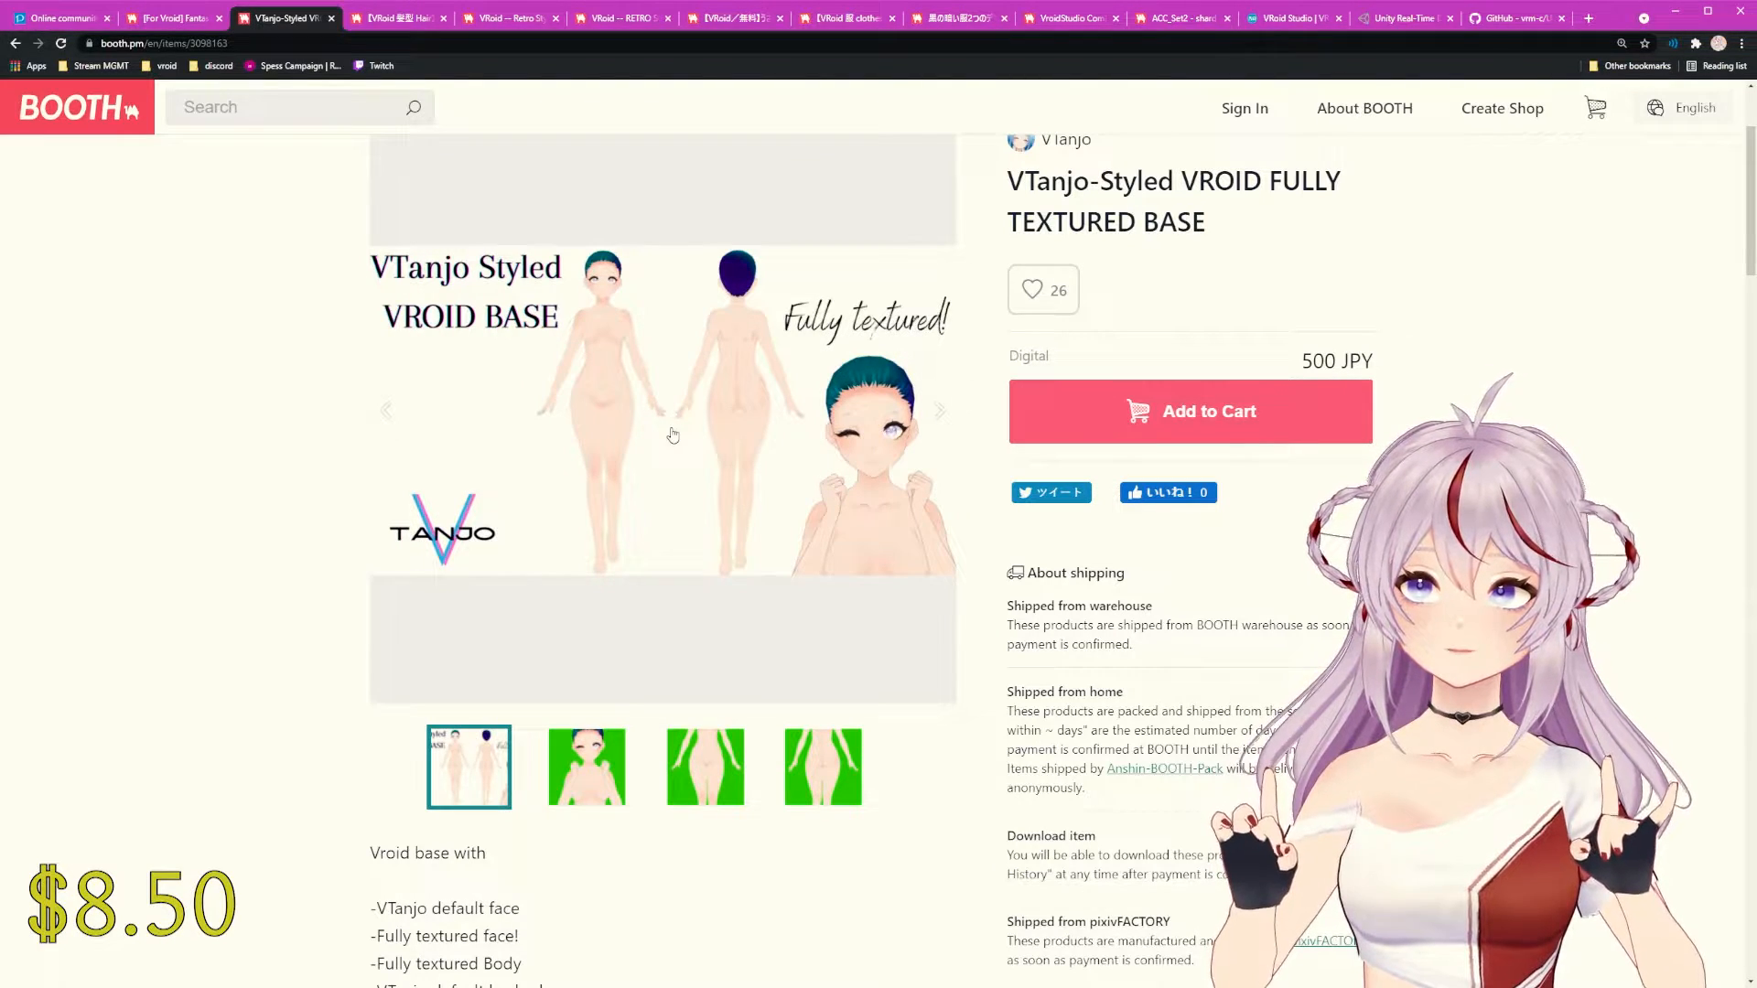
# Step: Open the Retro Style Skin page and view its alien skin and eyeline/mouth previews
pyautogui.click(491, 20)
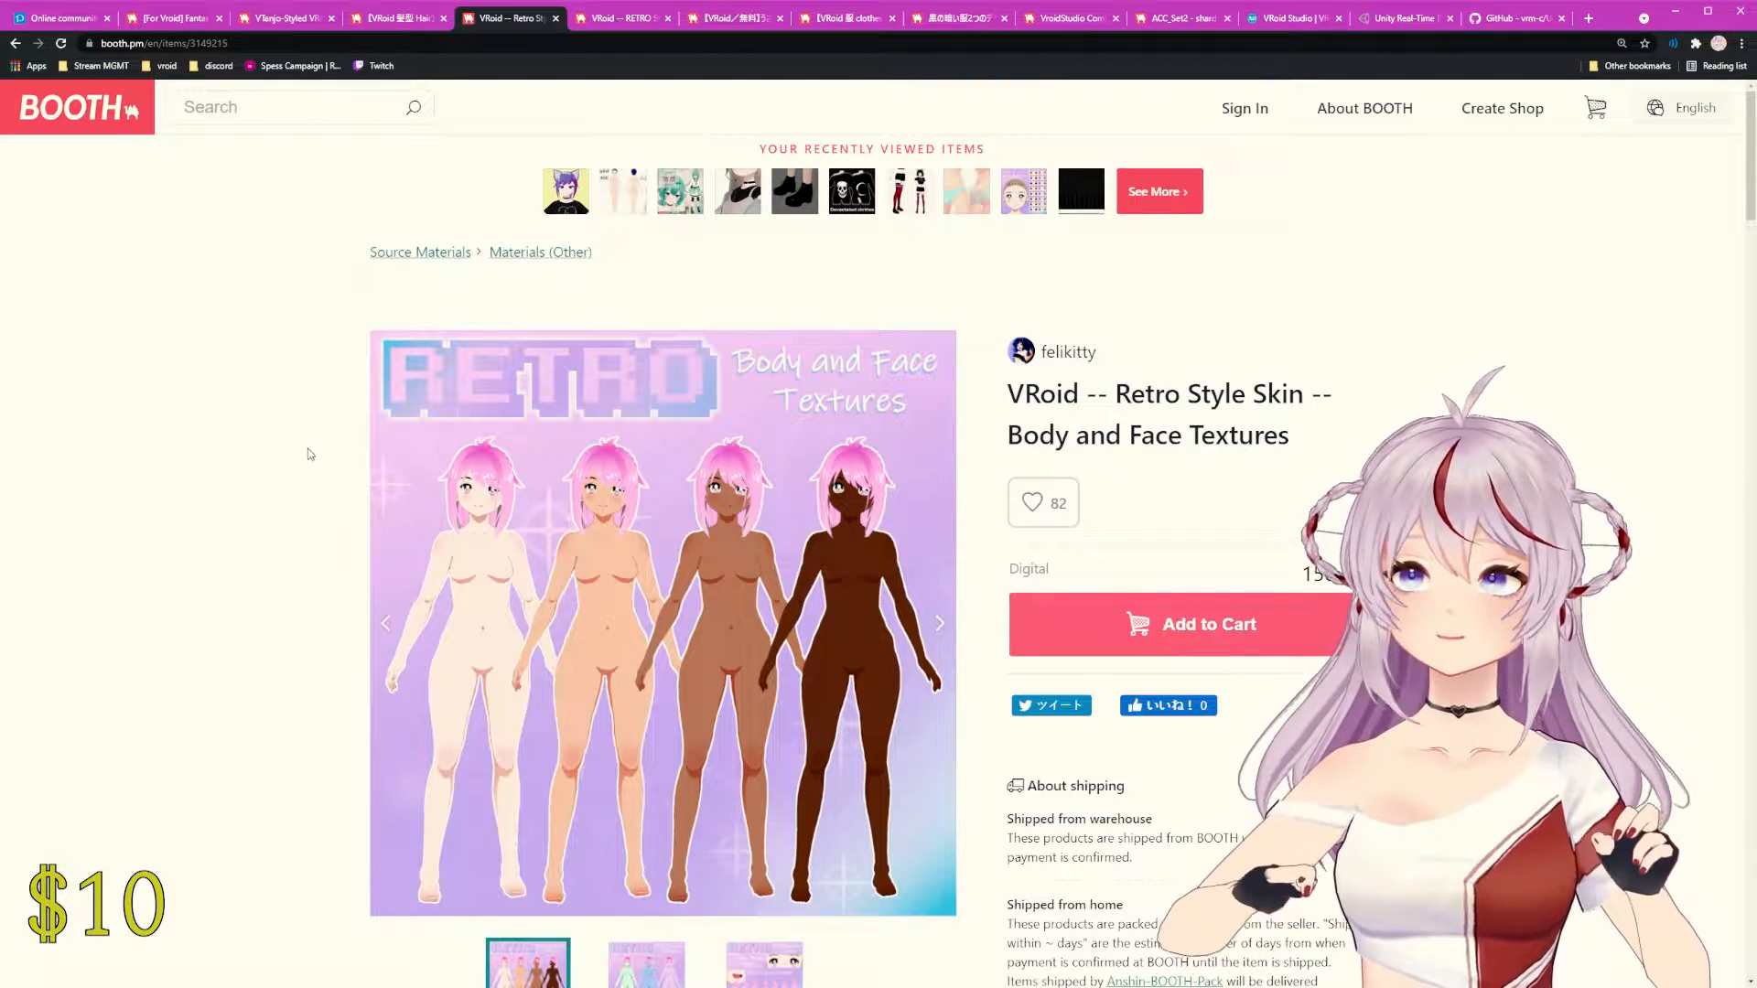
pyautogui.scroll(-2, 312, 455)
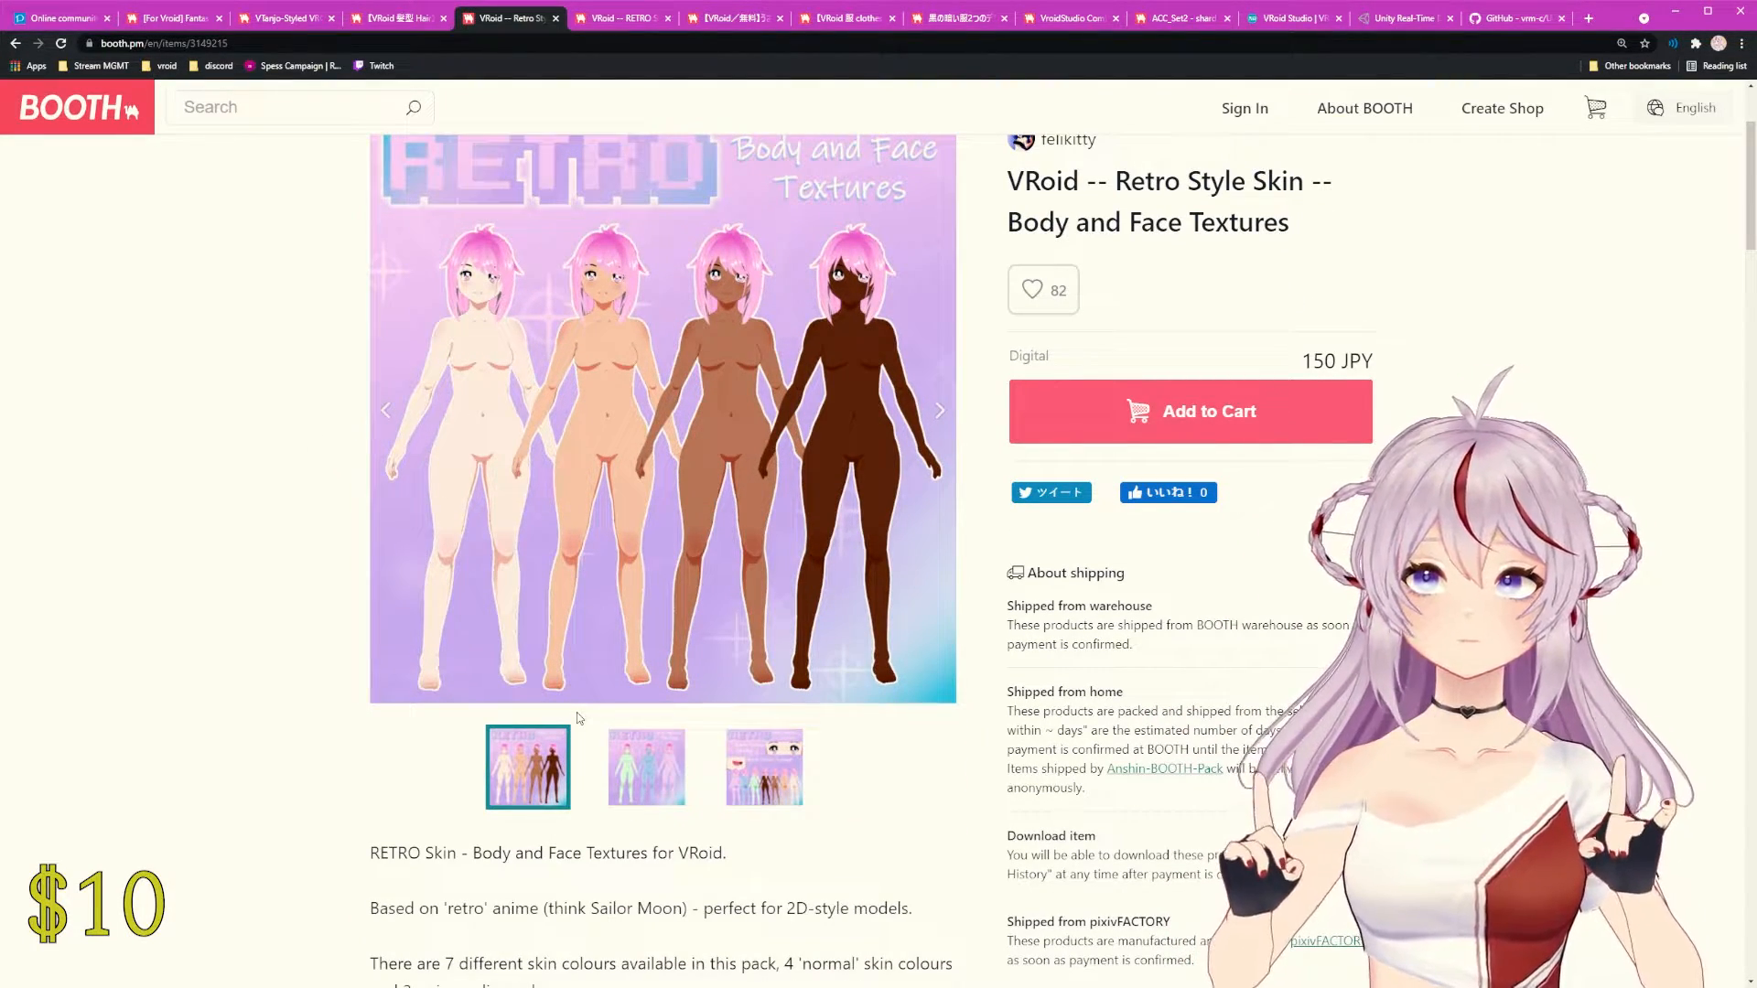
pyautogui.click(656, 772)
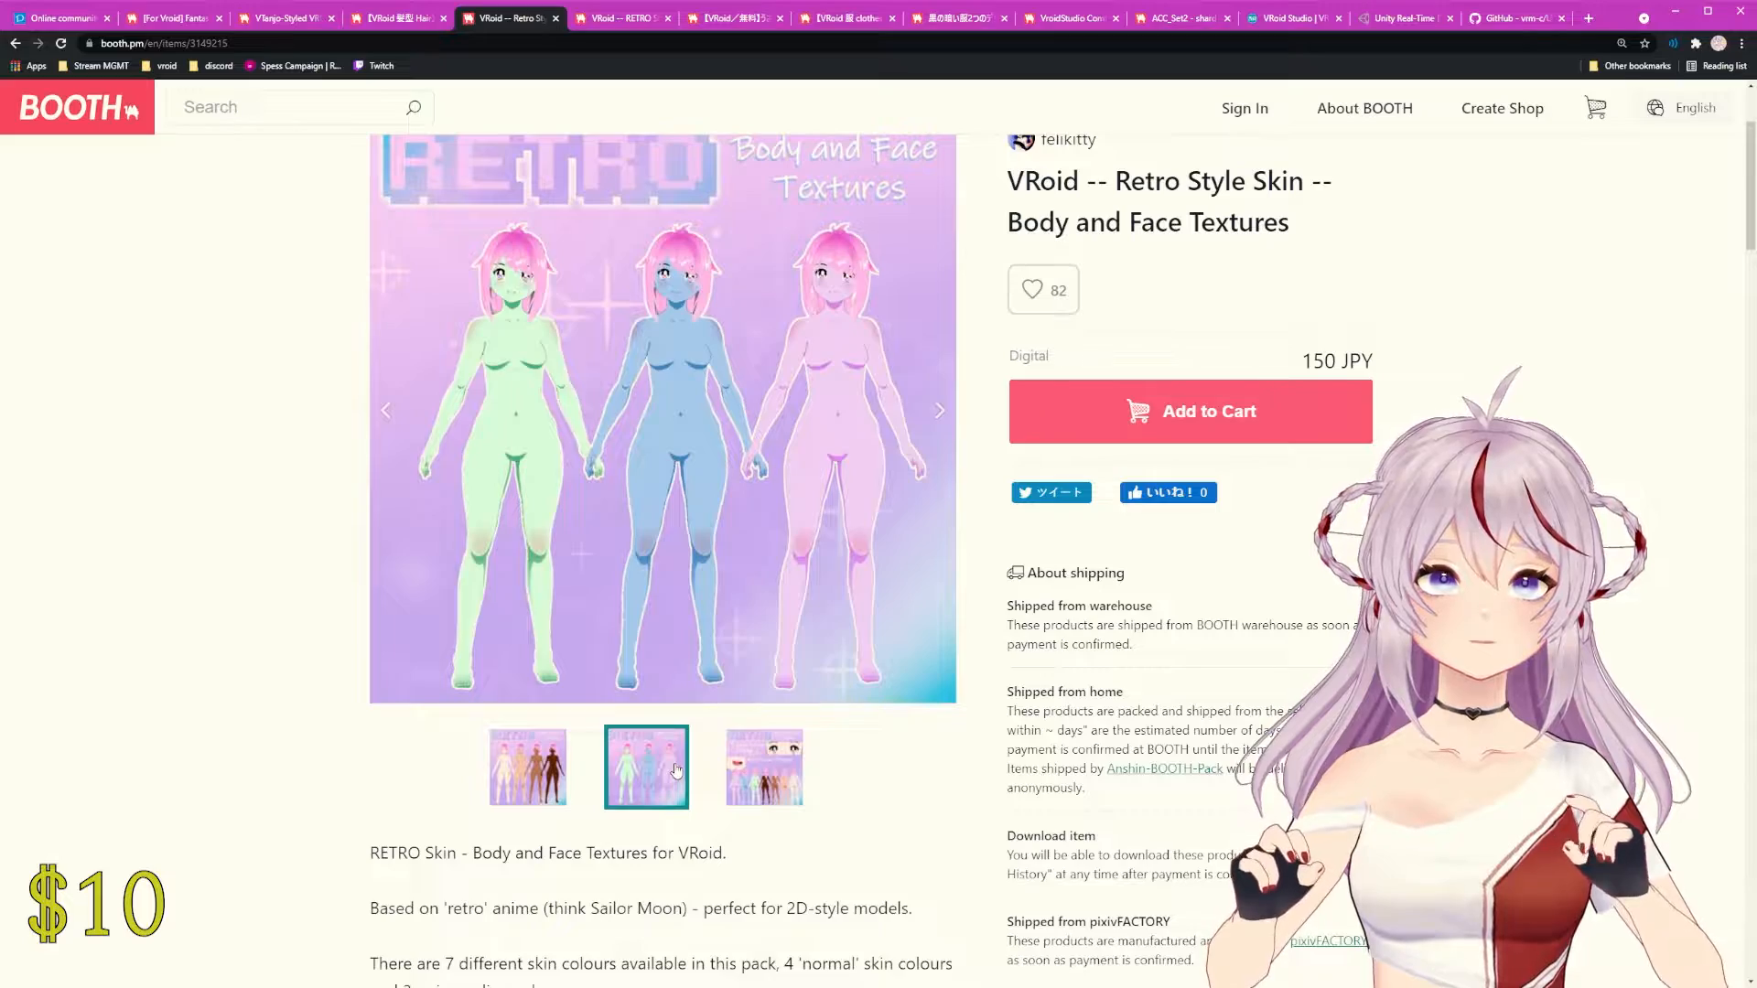
pyautogui.scroll(-9, 677, 770)
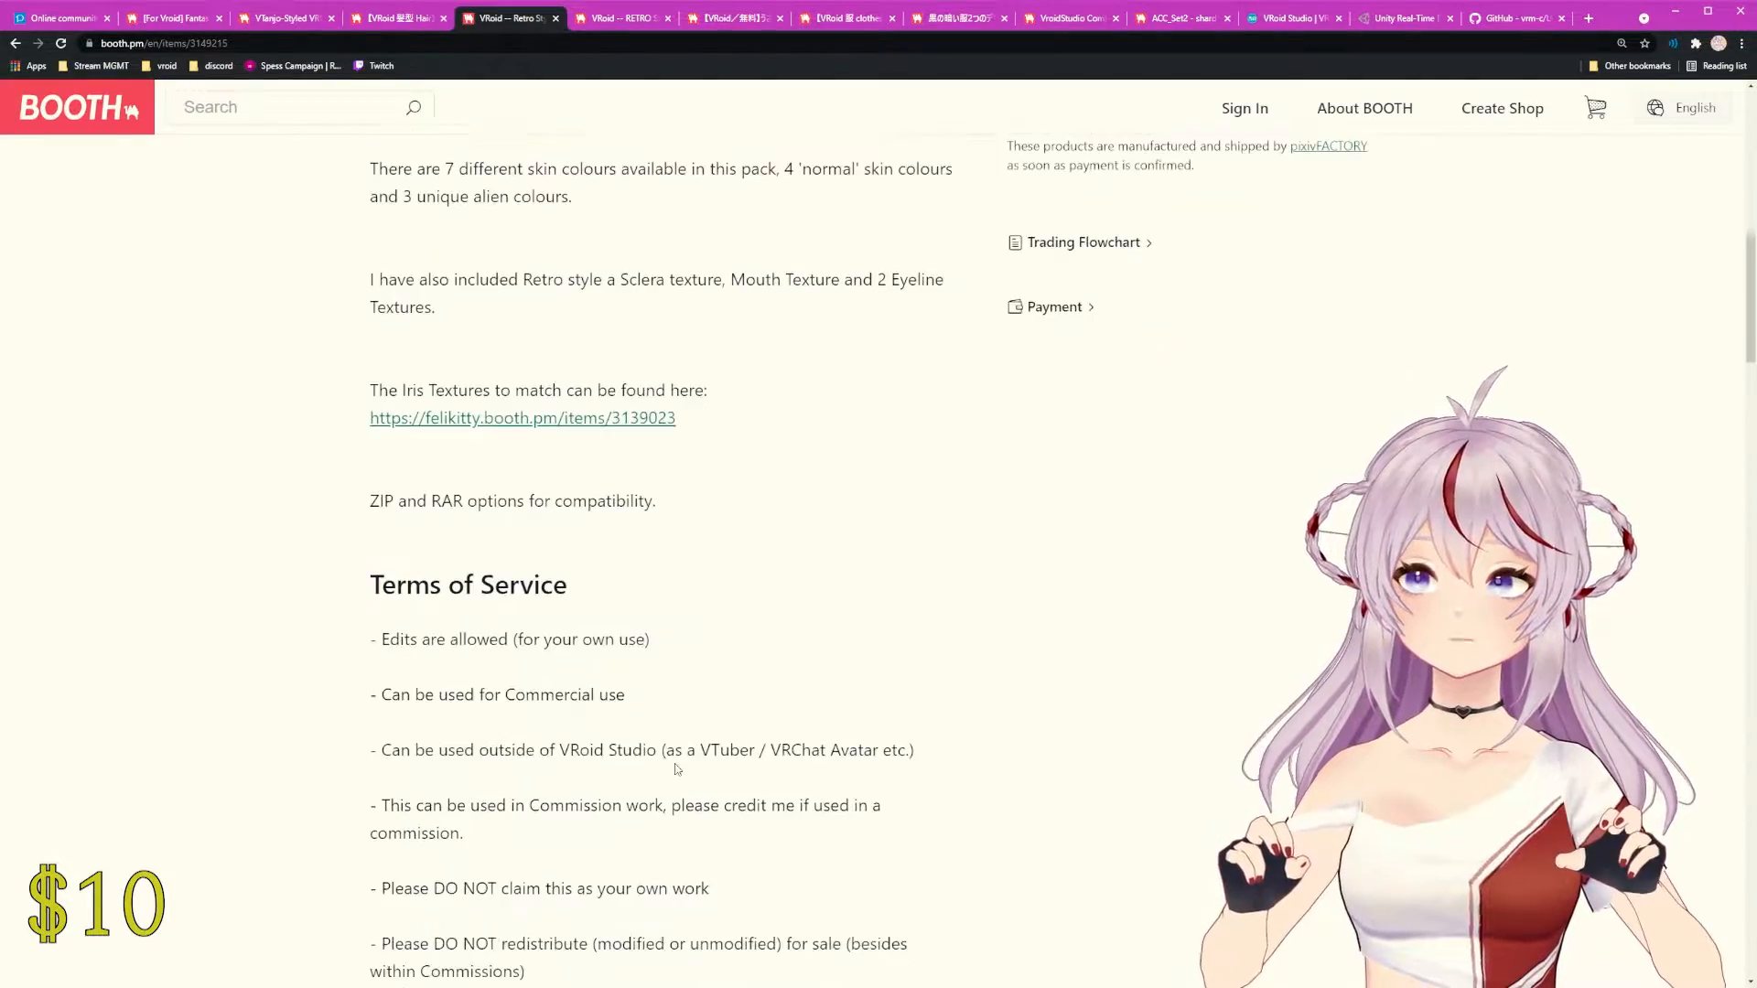
pyautogui.scroll(10, 640, 804)
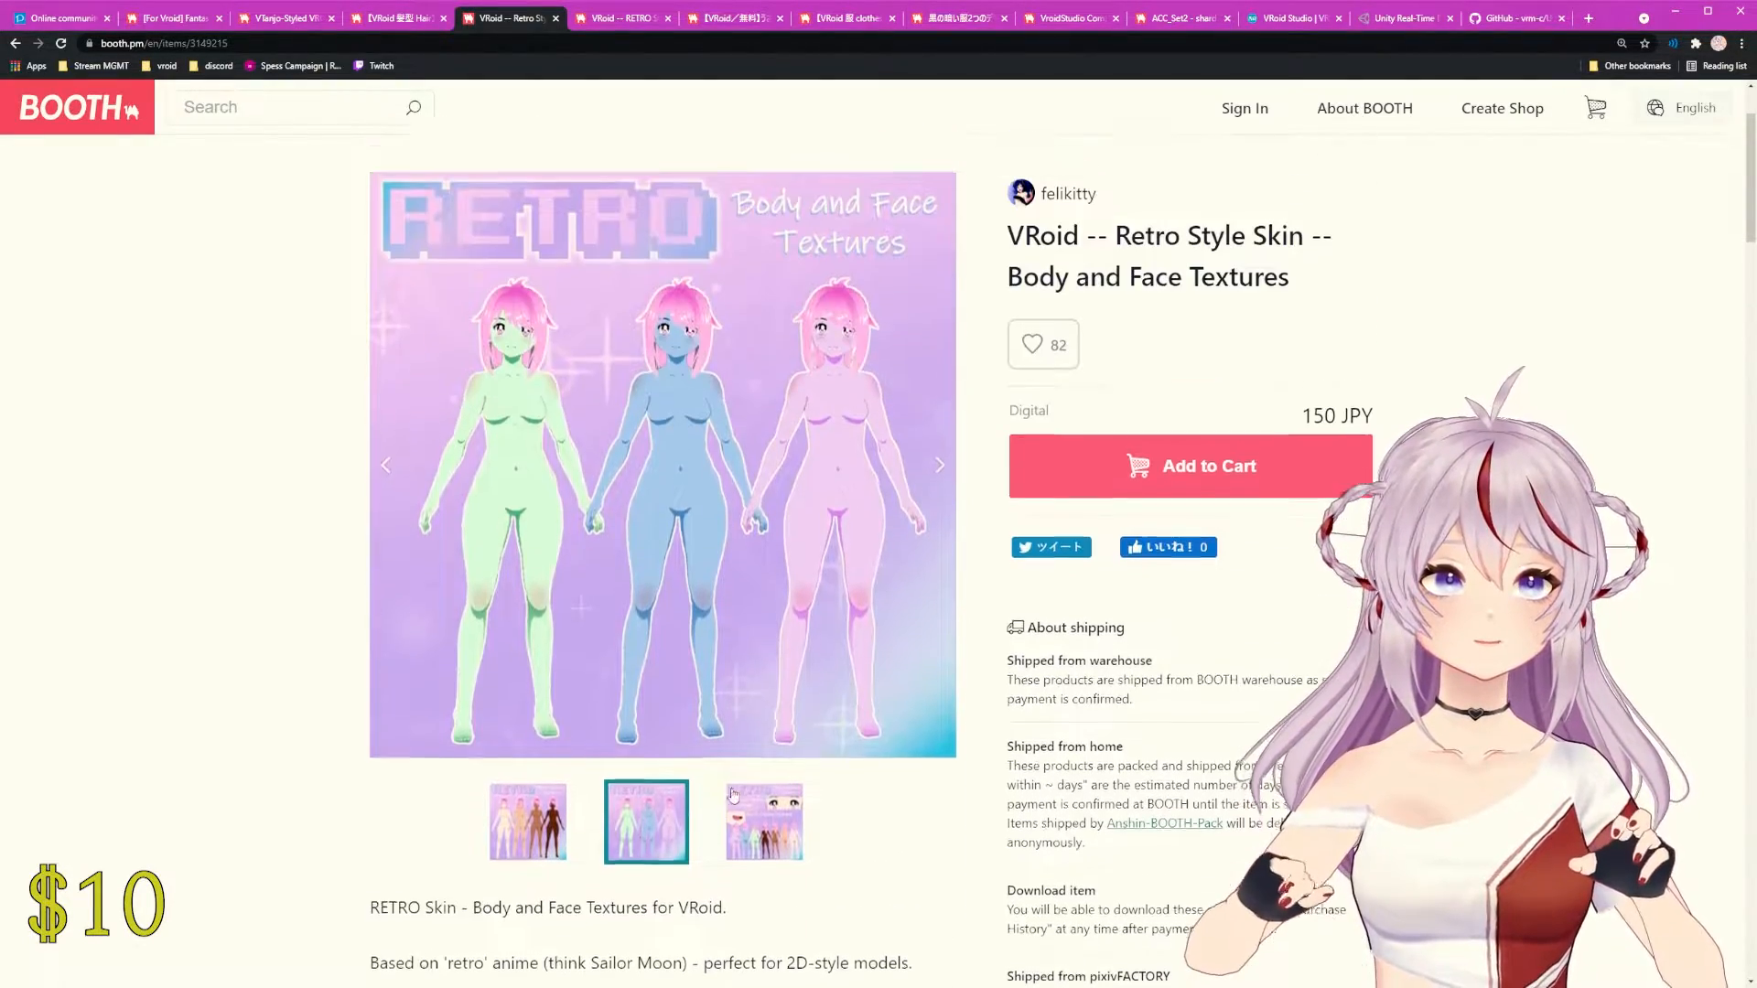
pyautogui.click(762, 824)
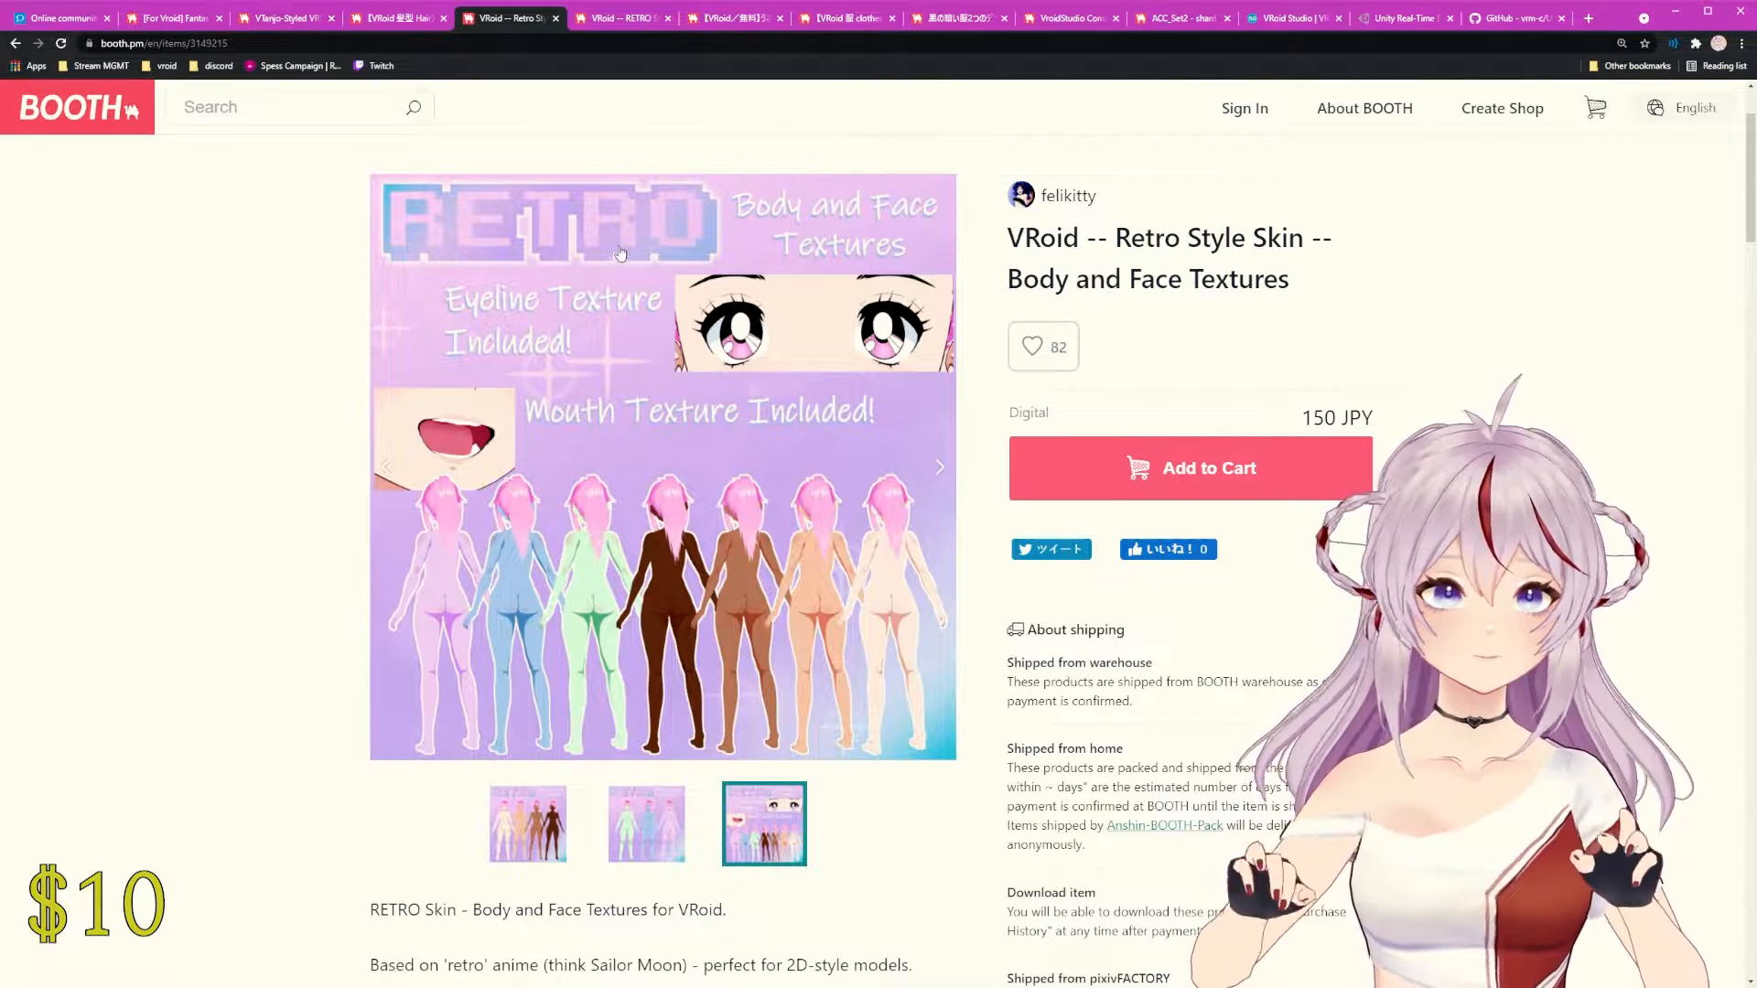
# Step: Peek at the RETRO Style Iris Textures page, then return to the skin tones preview
pyautogui.click(617, 20)
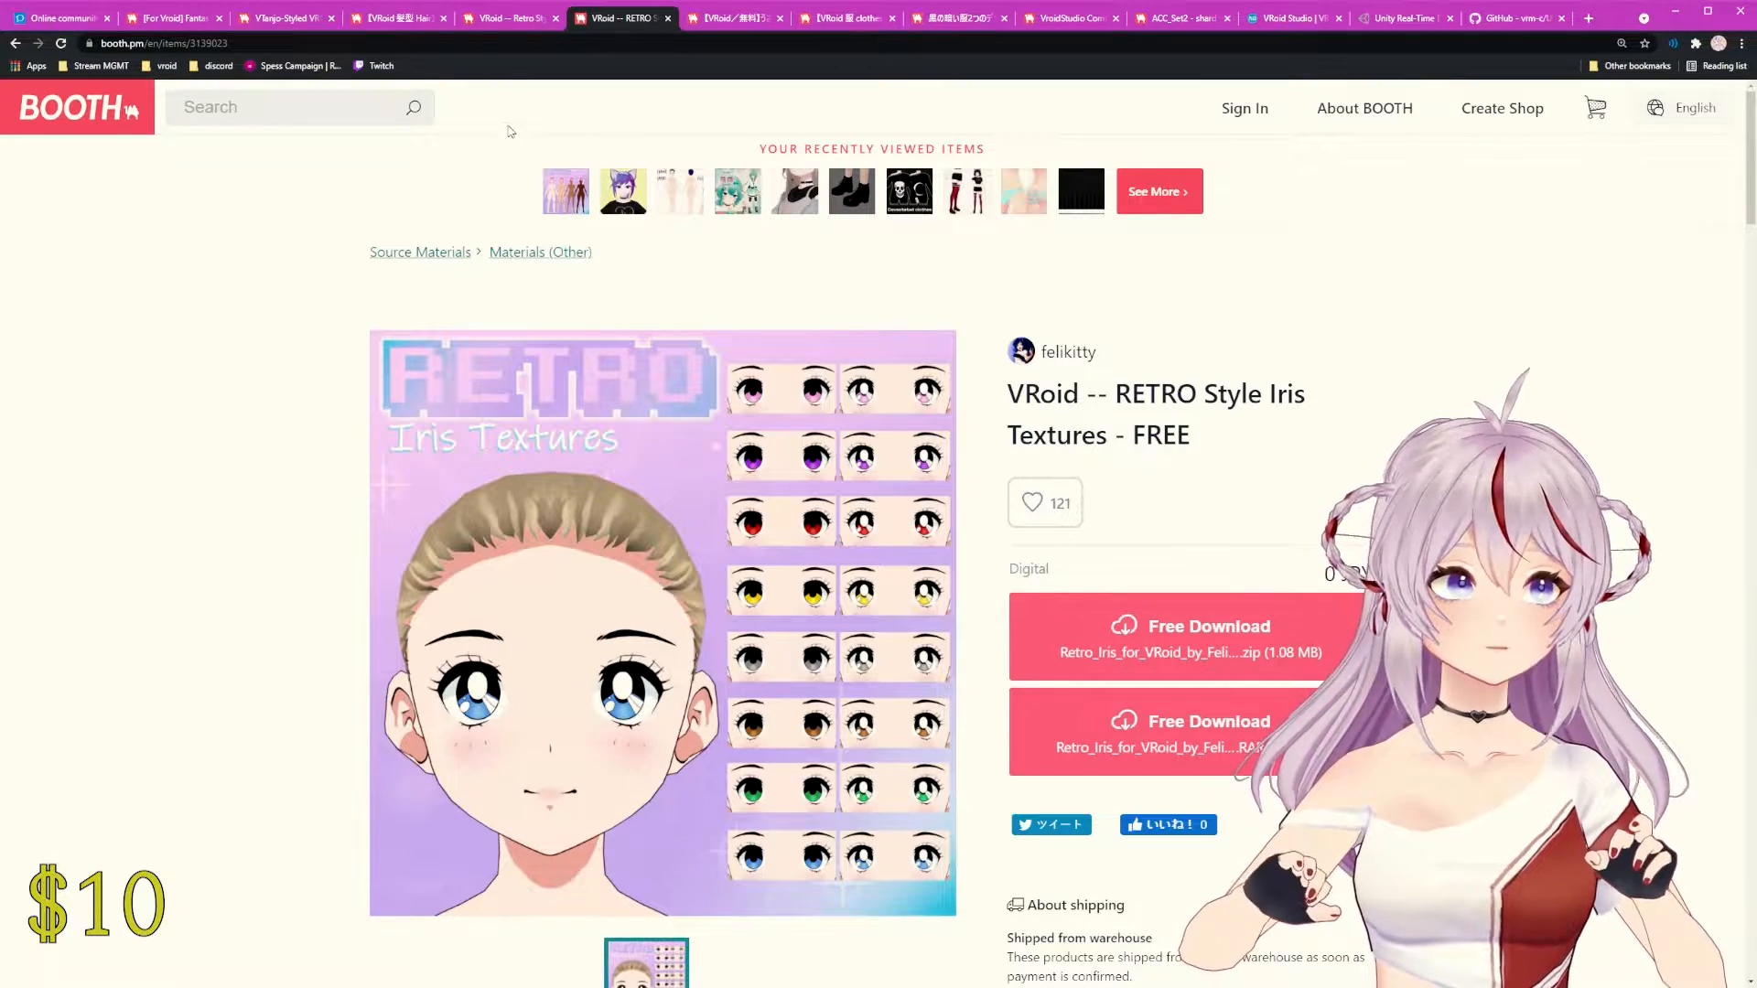
pyautogui.click(489, 20)
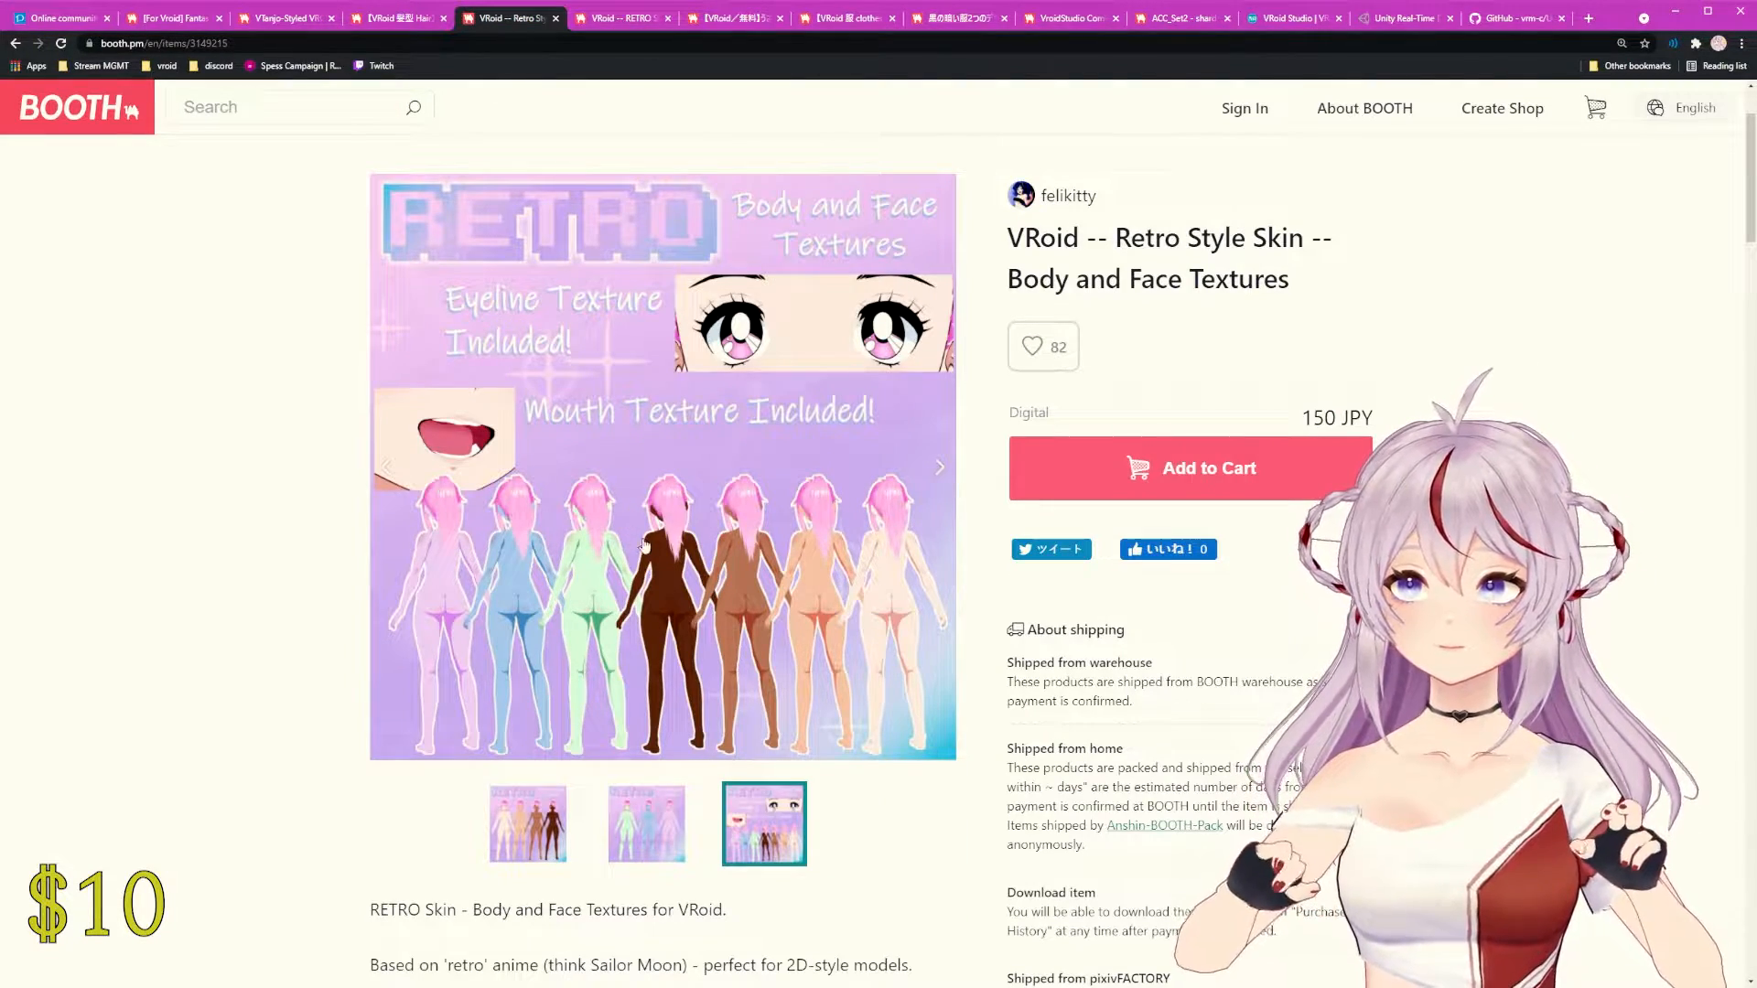
pyautogui.click(542, 799)
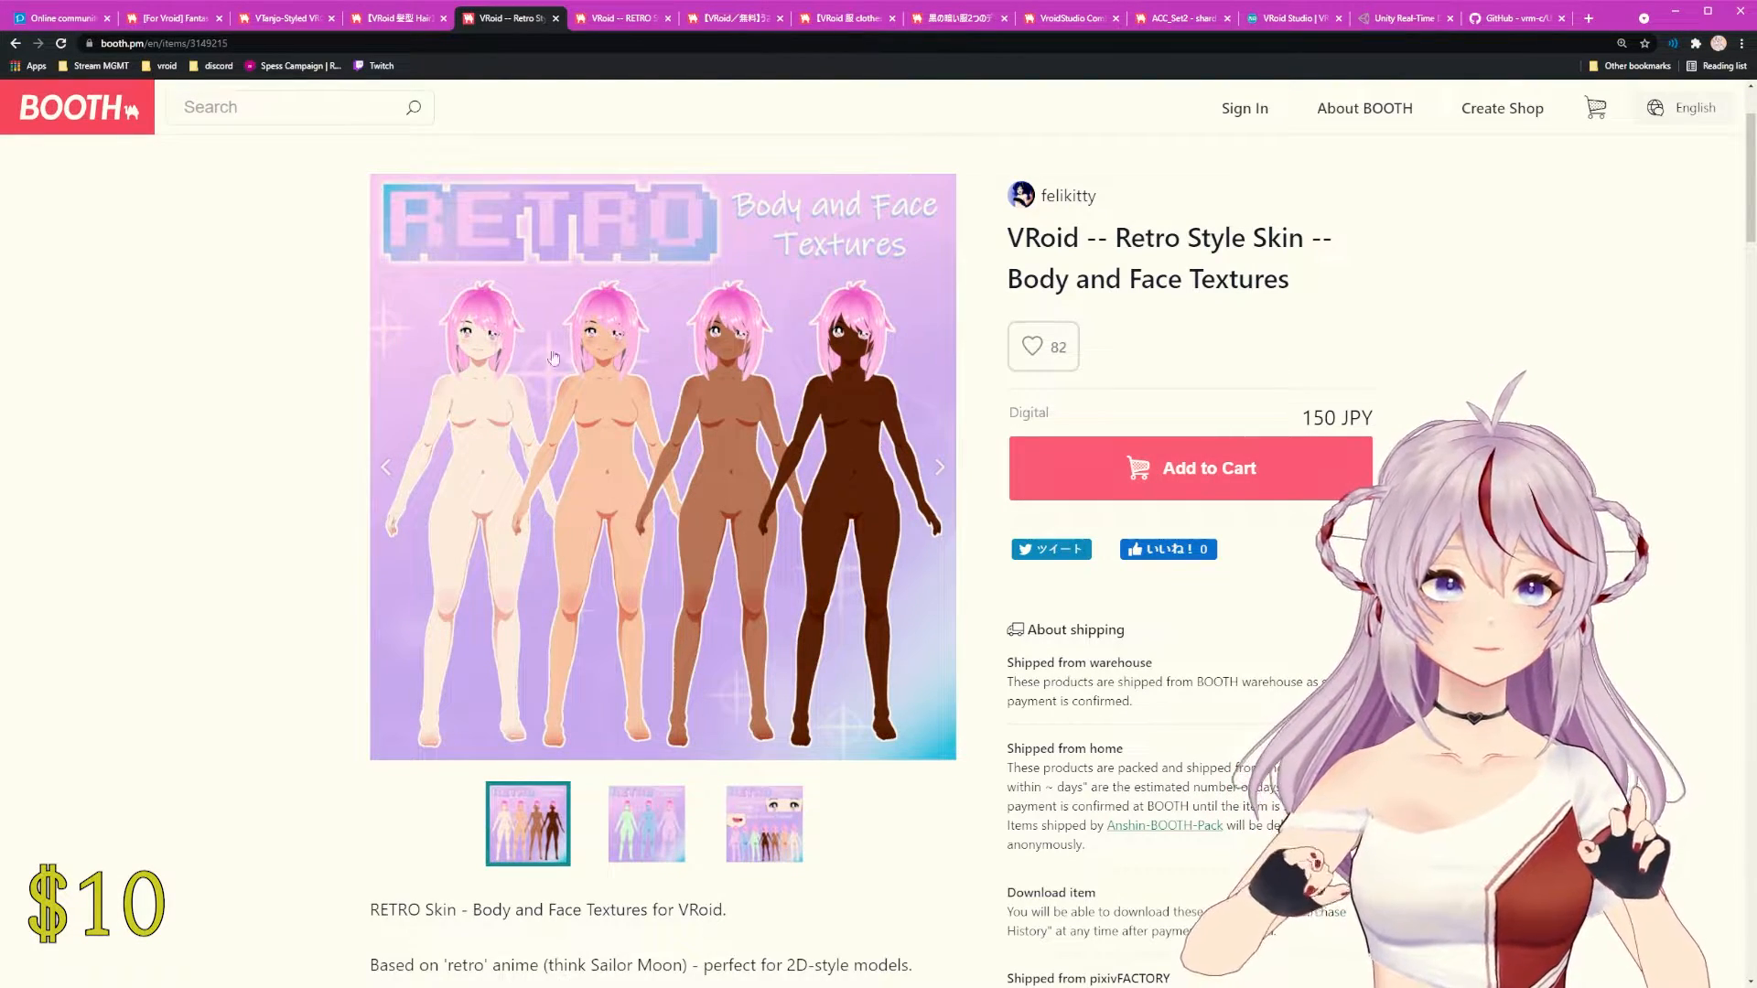
# Step: Move past the hair and VTanjo tabs to the free RielyMart rabbit pants page
pyautogui.click(395, 18)
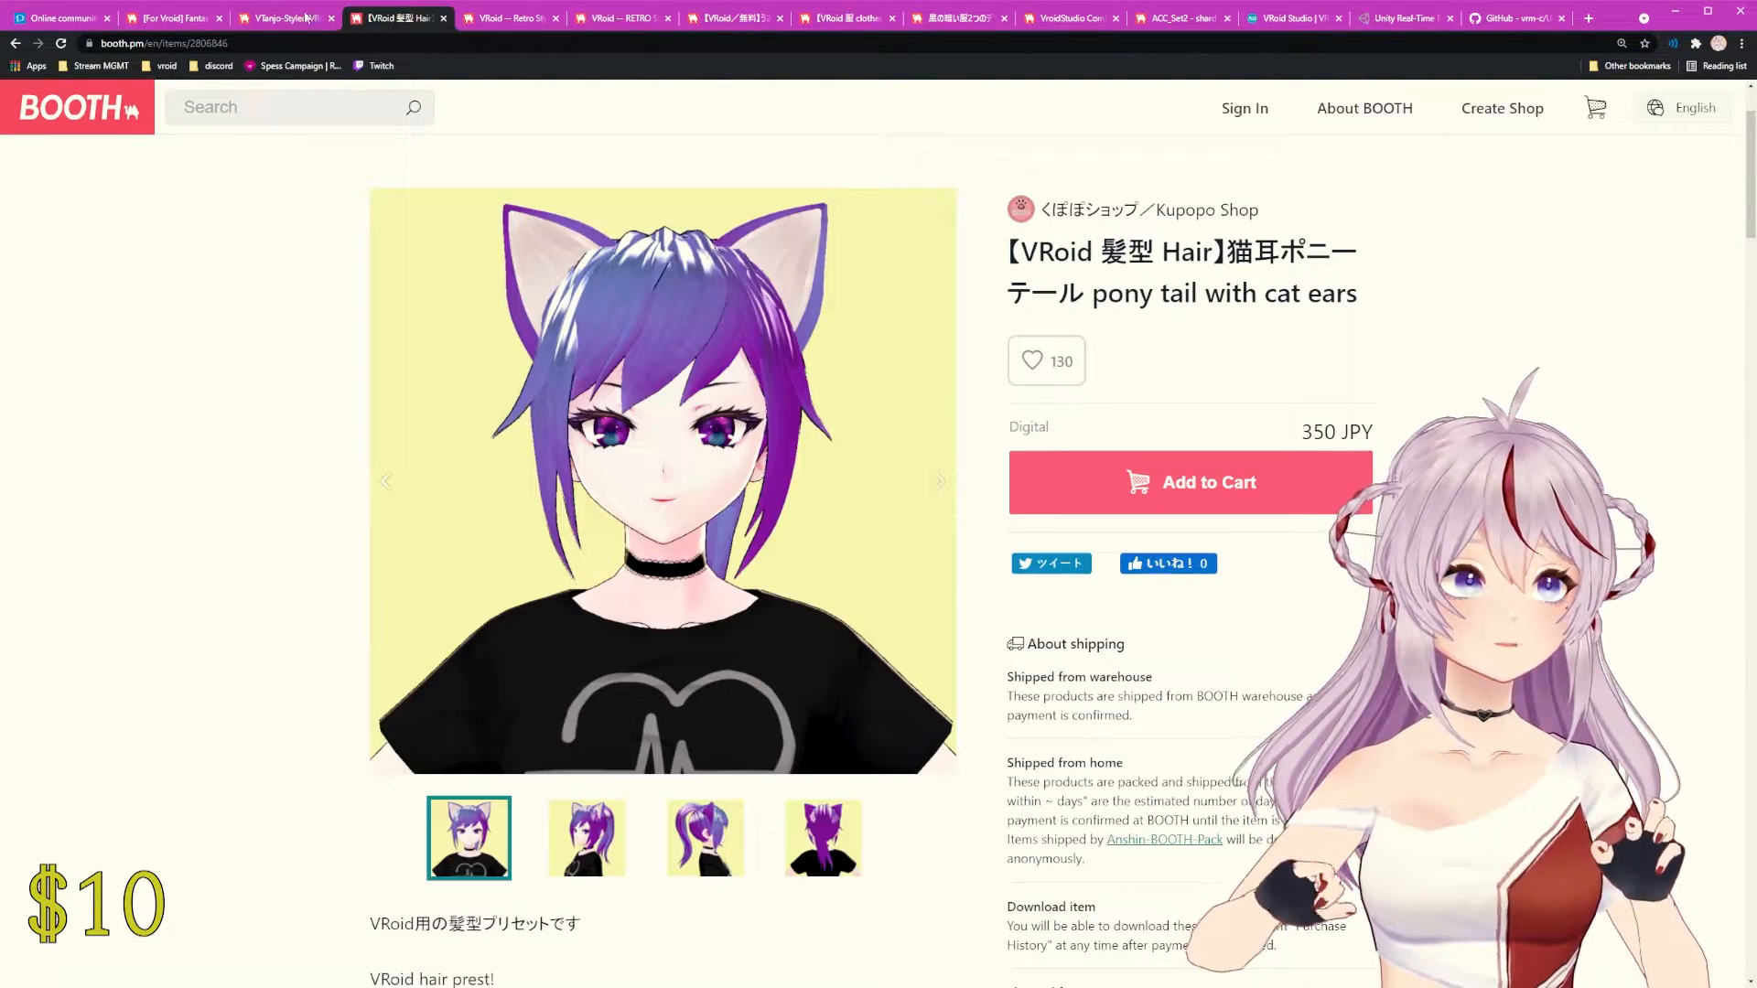
pyautogui.click(294, 17)
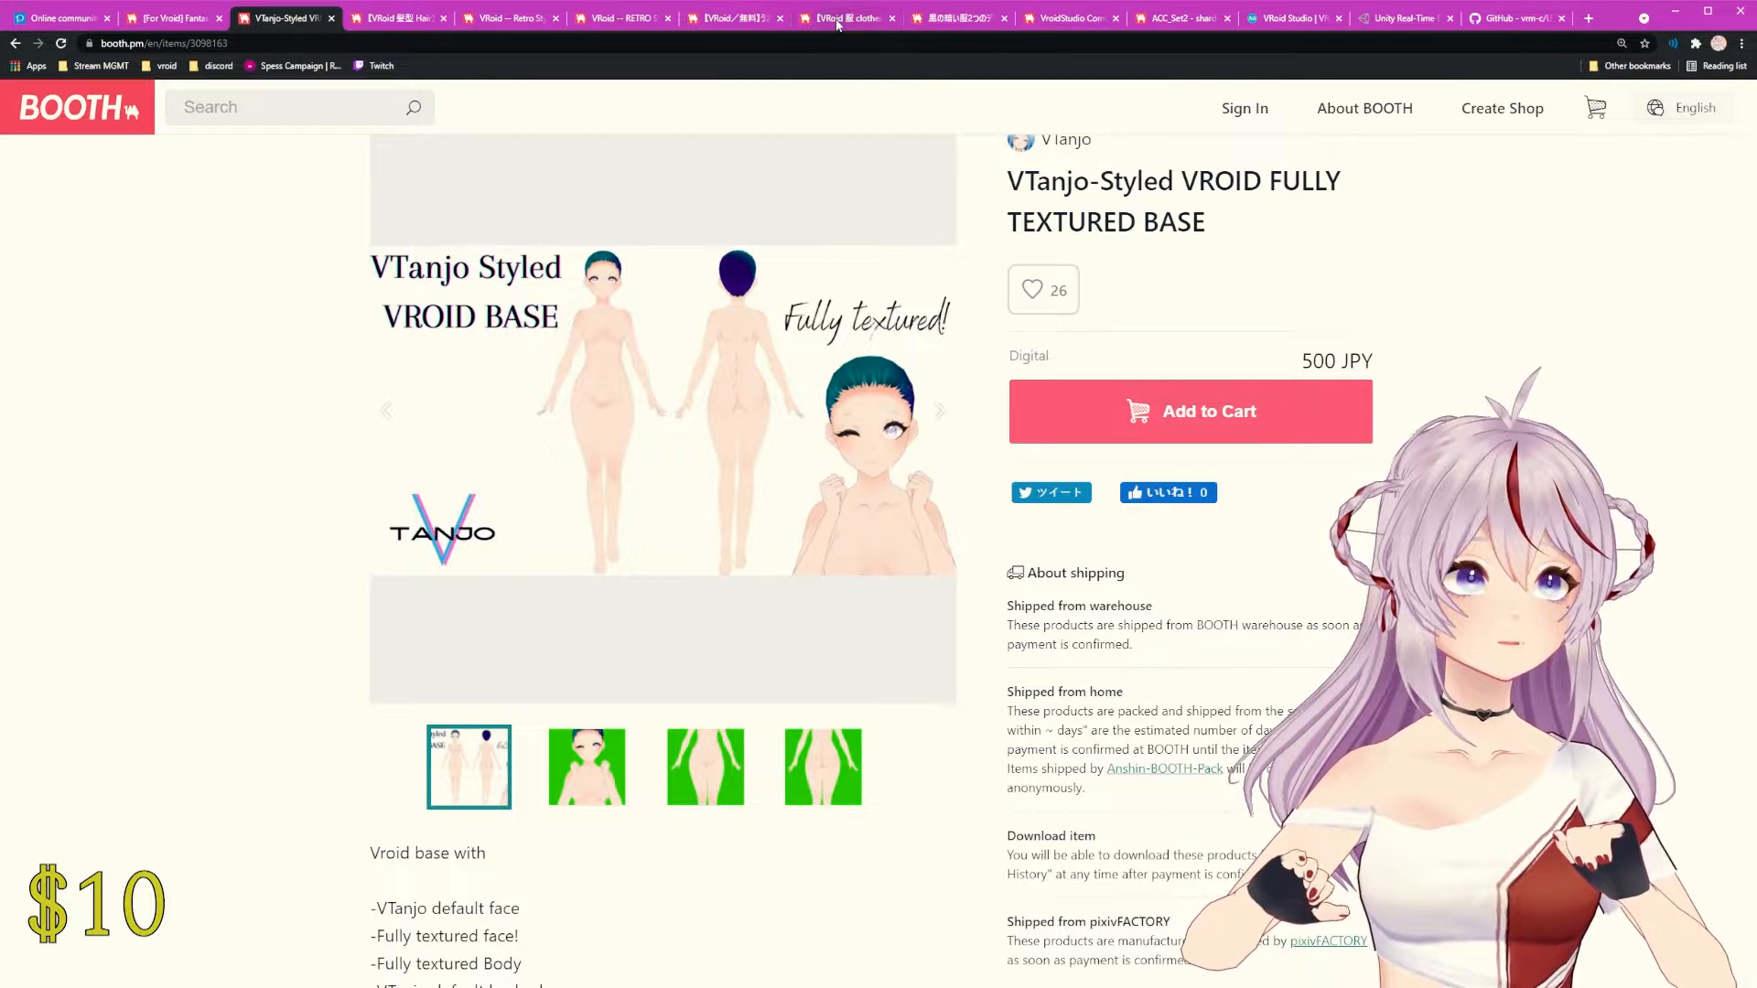
pyautogui.click(714, 22)
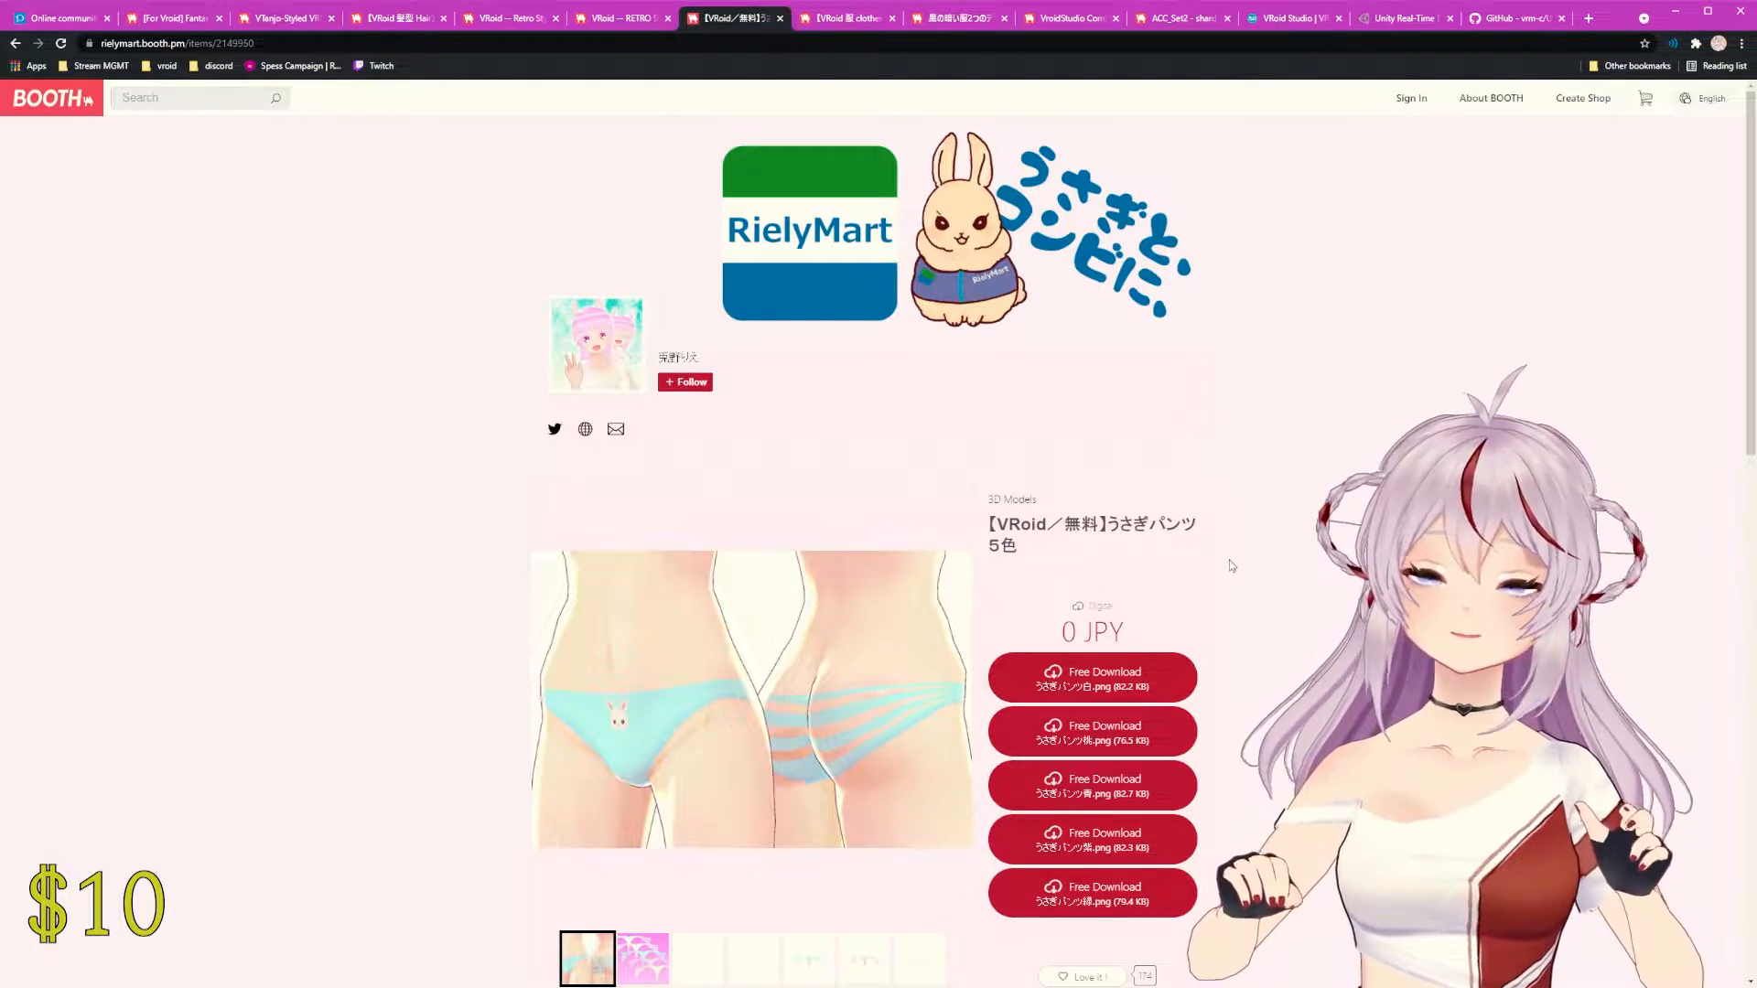
# Step: Open the RielyMart shop from the rabbit pants listing in a new tab and view it
pyautogui.scroll(-10, 1013, 706)
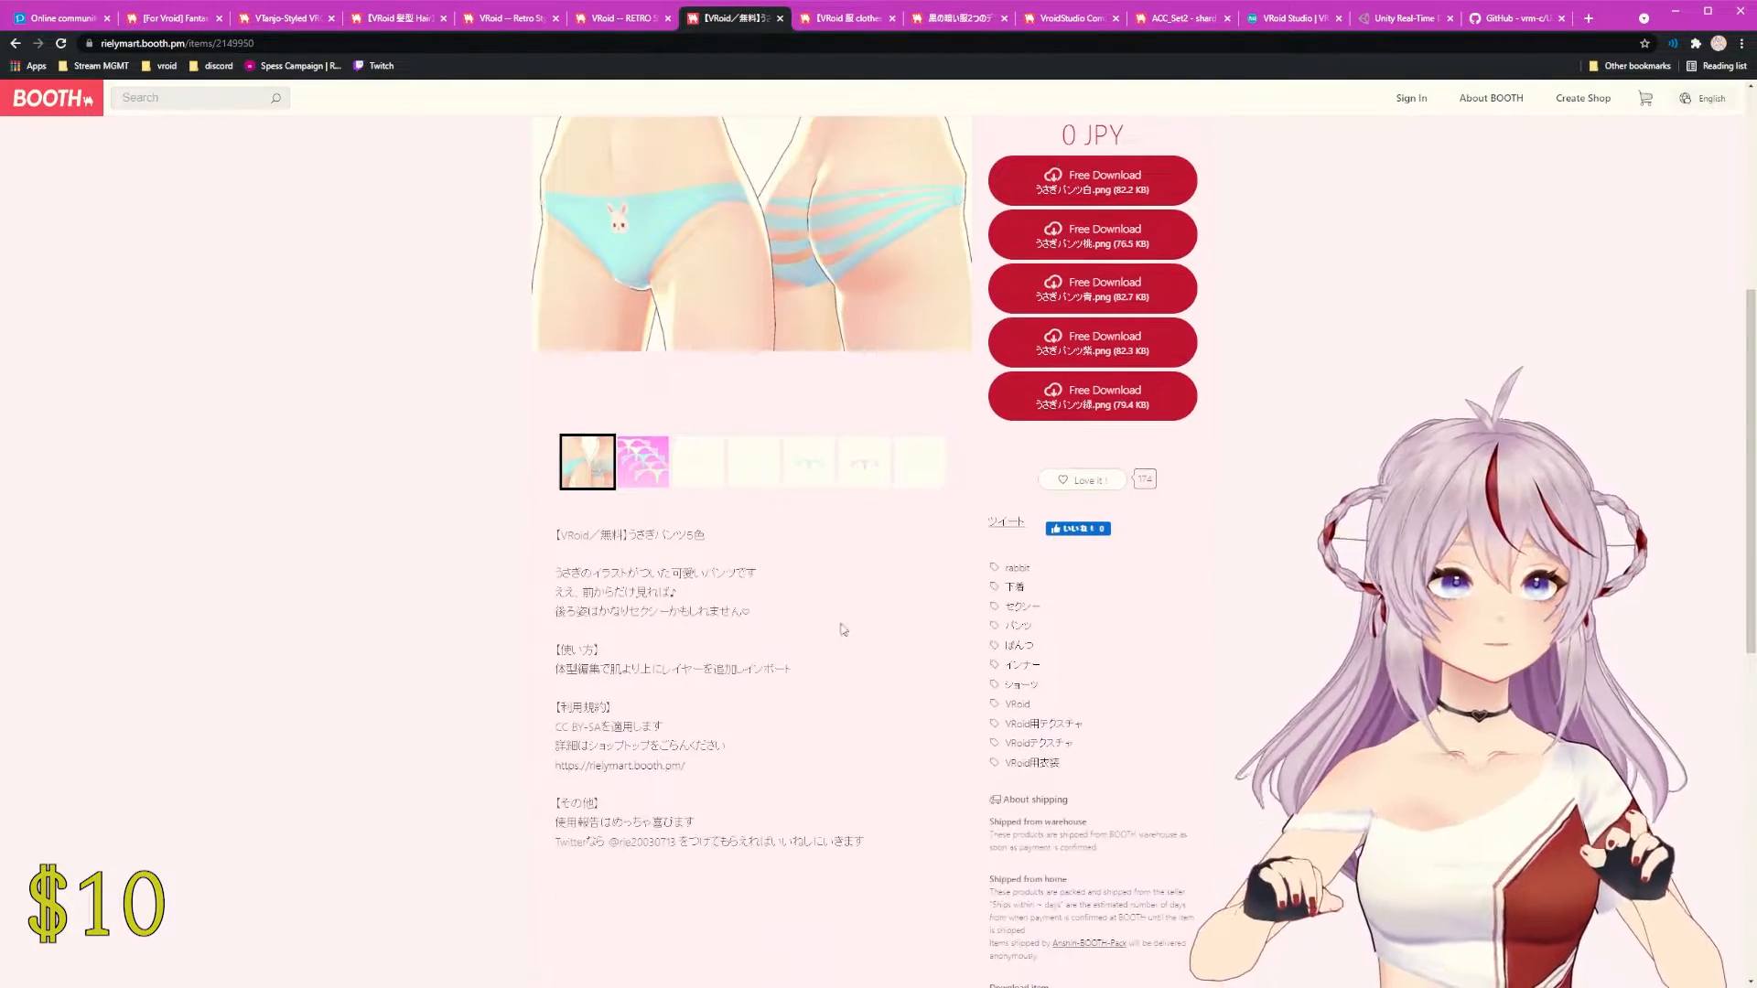
pyautogui.scroll(2, 788, 618)
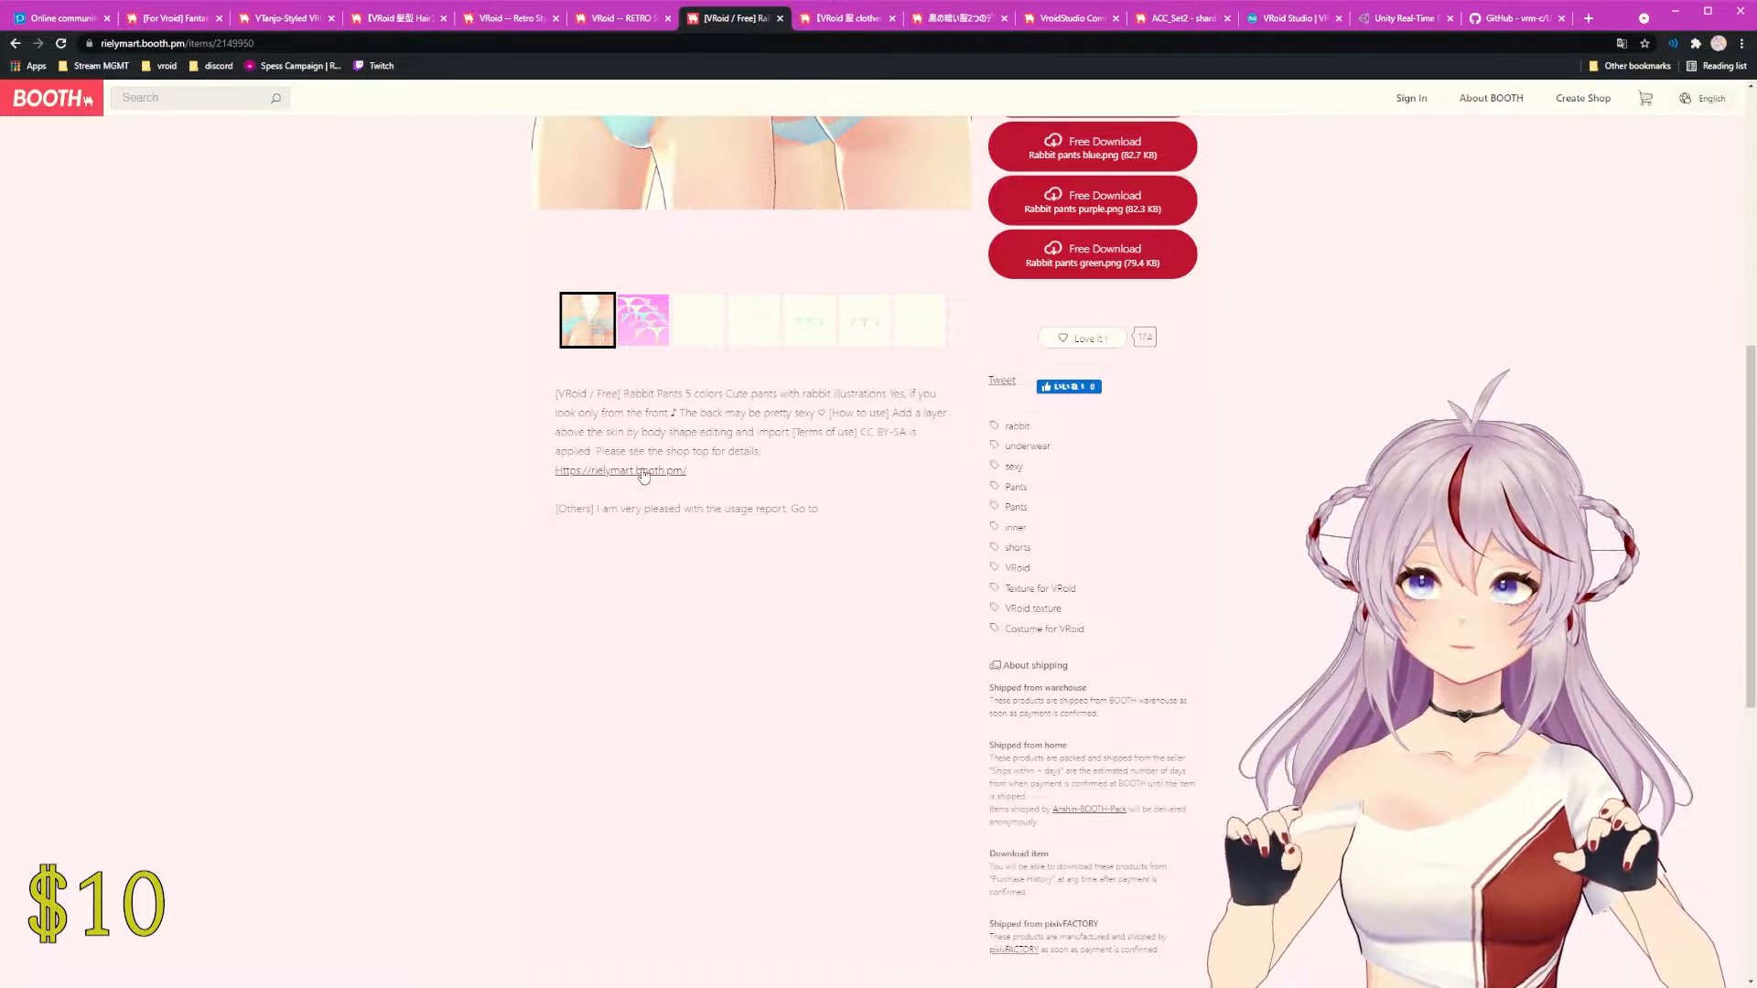
pyautogui.middleClick(644, 474)
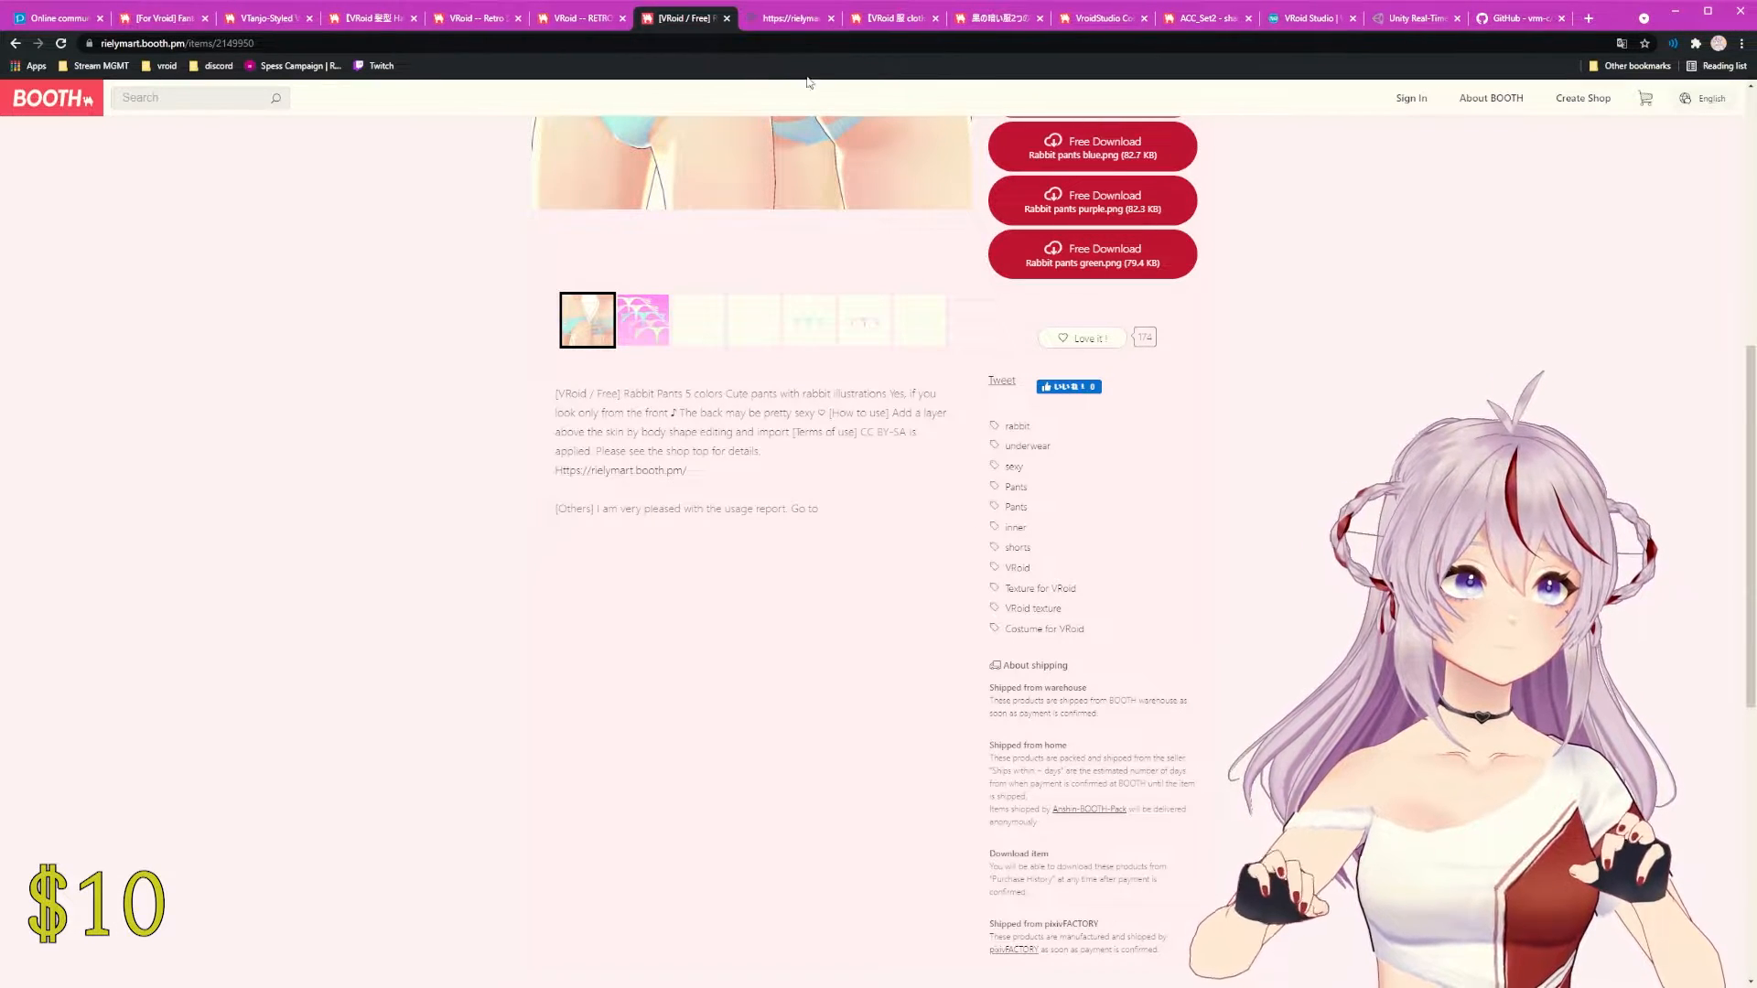
pyautogui.click(782, 17)
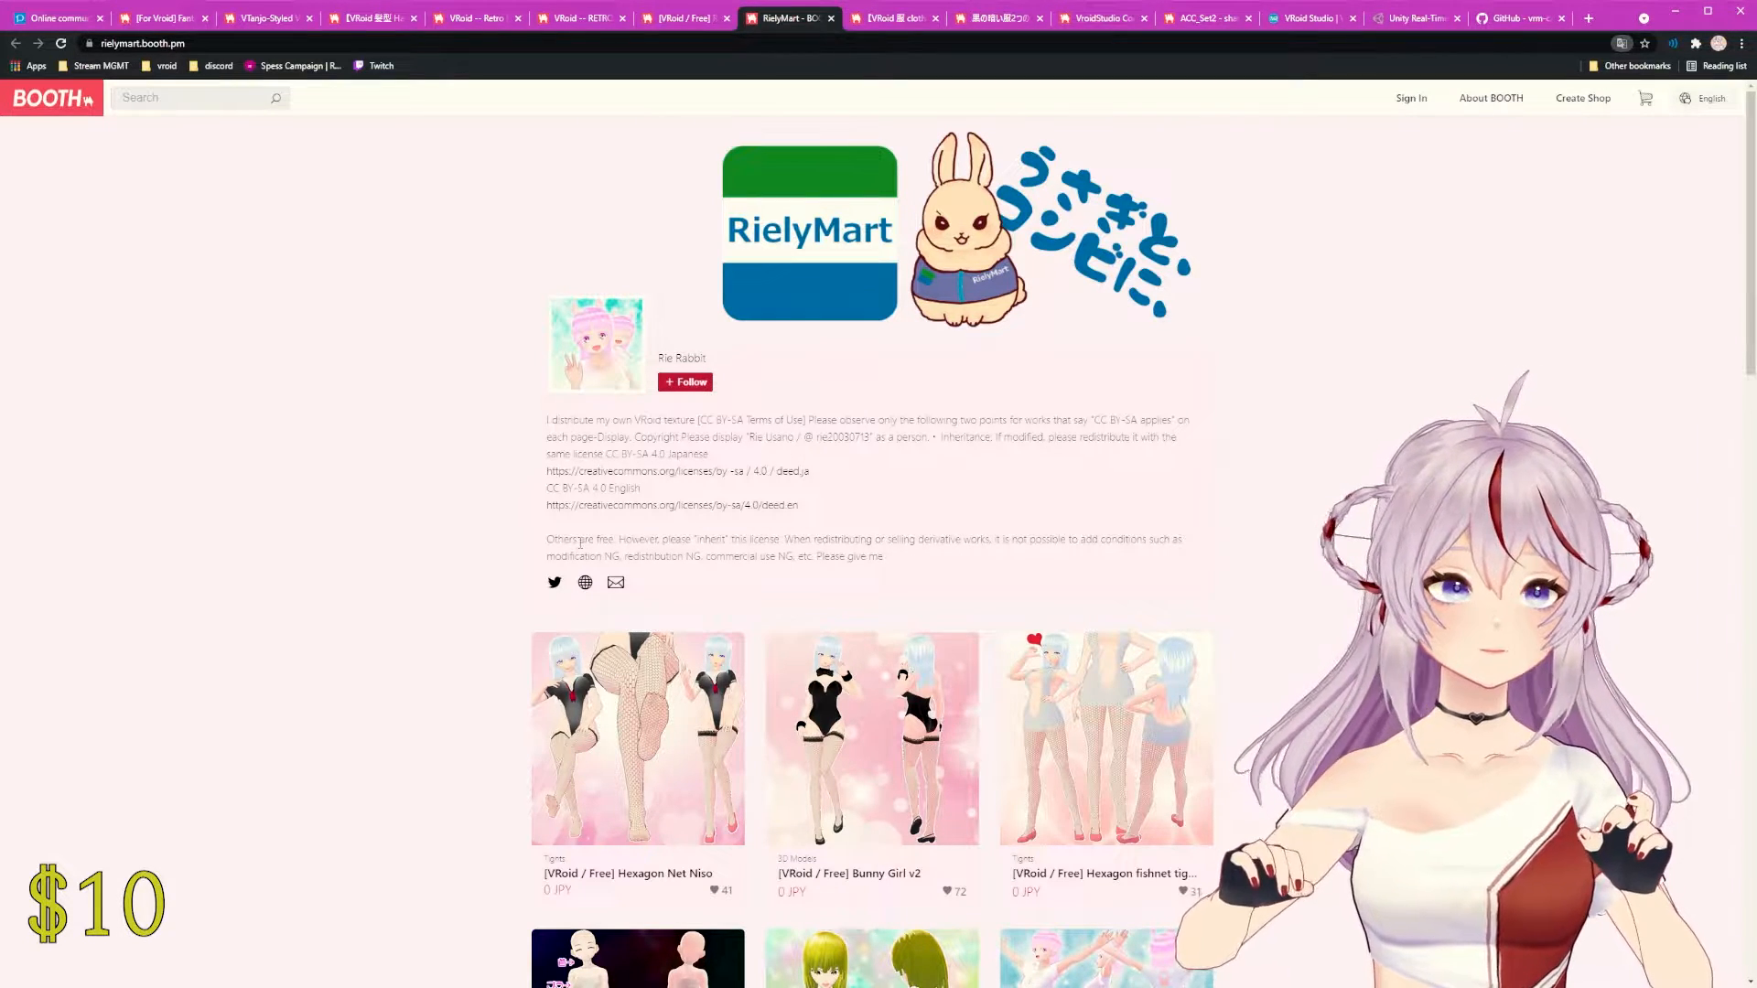
# Step: Highlight the shop's 'Others are free' licence and commercial-use restriction sentences
pyautogui.moveTo(547, 539); pyautogui.dragTo(1179, 541)
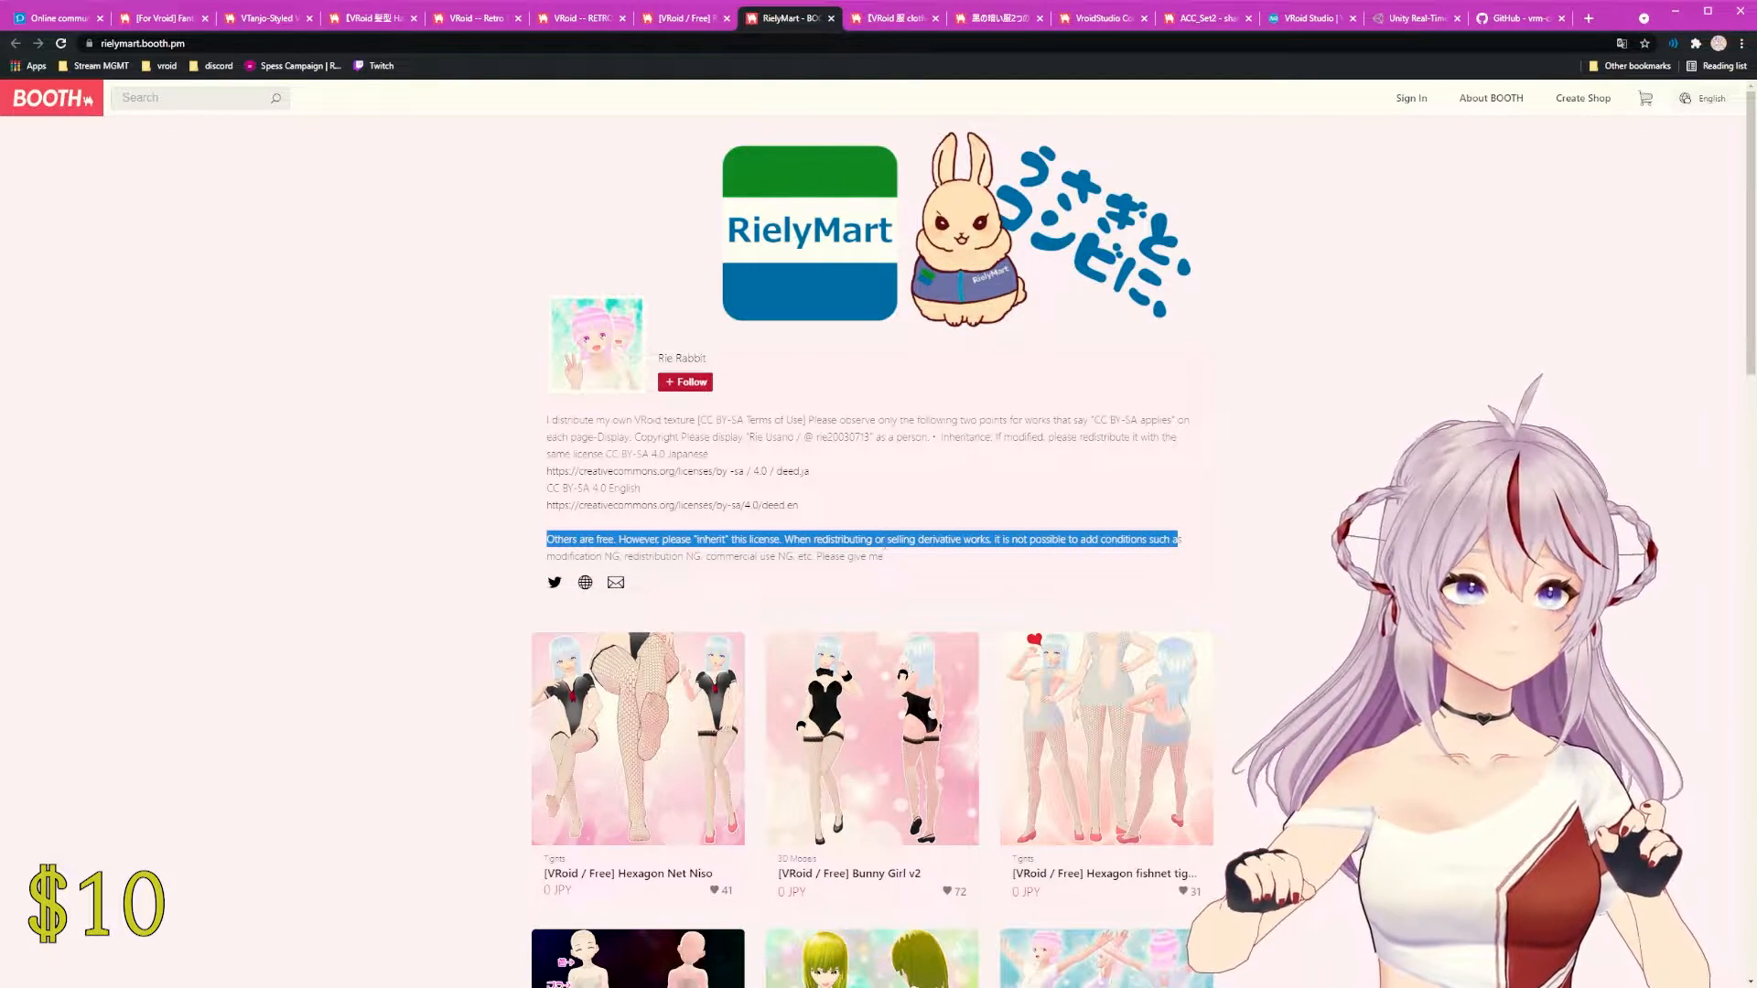
pyautogui.click(738, 557)
pyautogui.moveTo(712, 558); pyautogui.dragTo(804, 557)
pyautogui.click(896, 562)
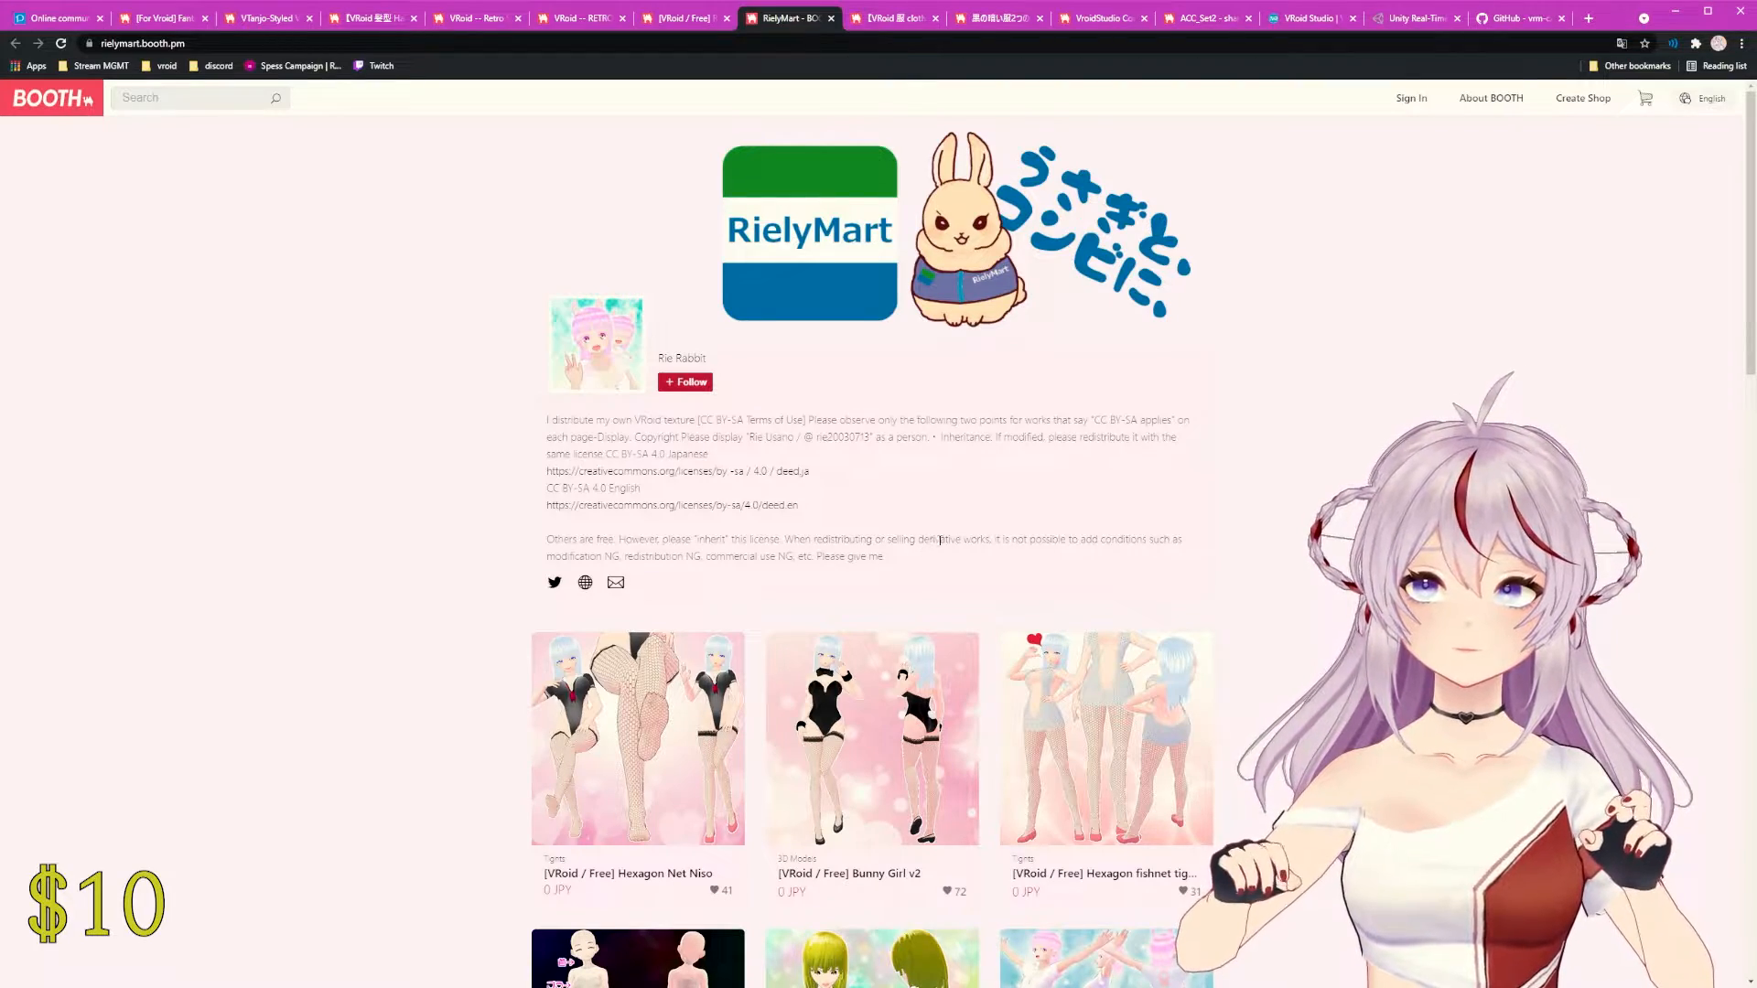
# Step: Browse the RielyMart item grid, reselect the licence notes, then close the shop tab
pyautogui.scroll(-6, 1297, 529)
pyautogui.scroll(-10, 1298, 529)
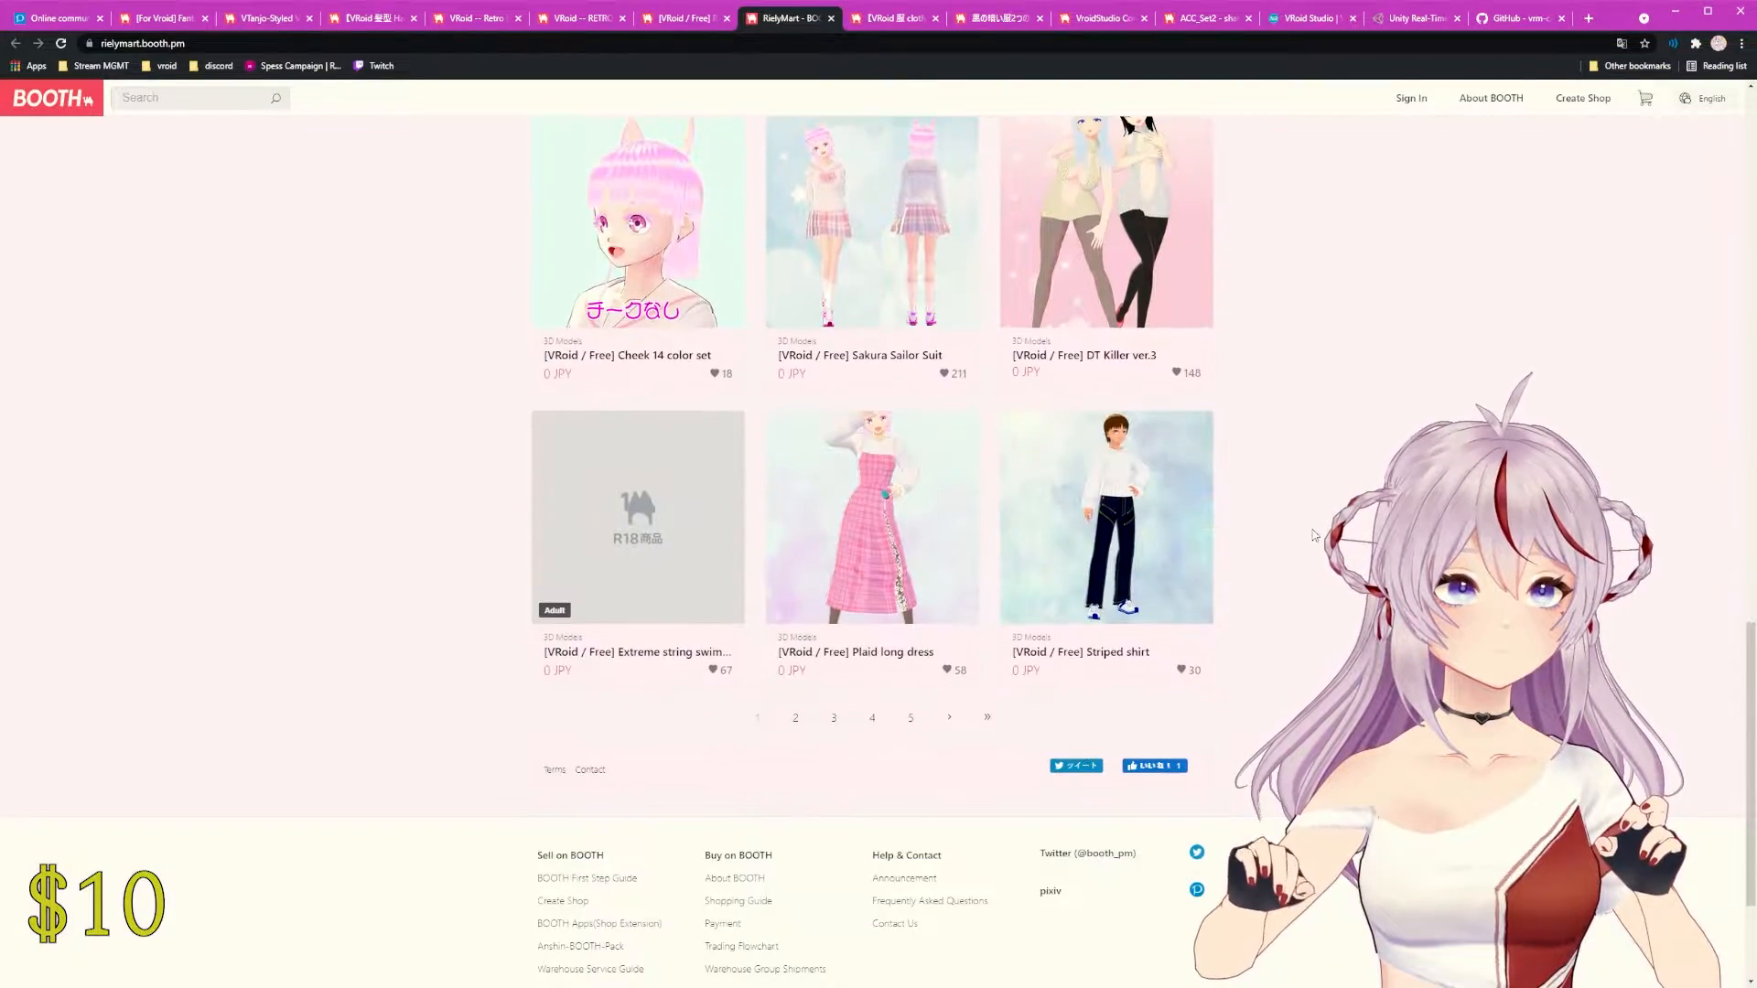
pyautogui.scroll(6, 1315, 535)
pyautogui.scroll(12, 1312, 541)
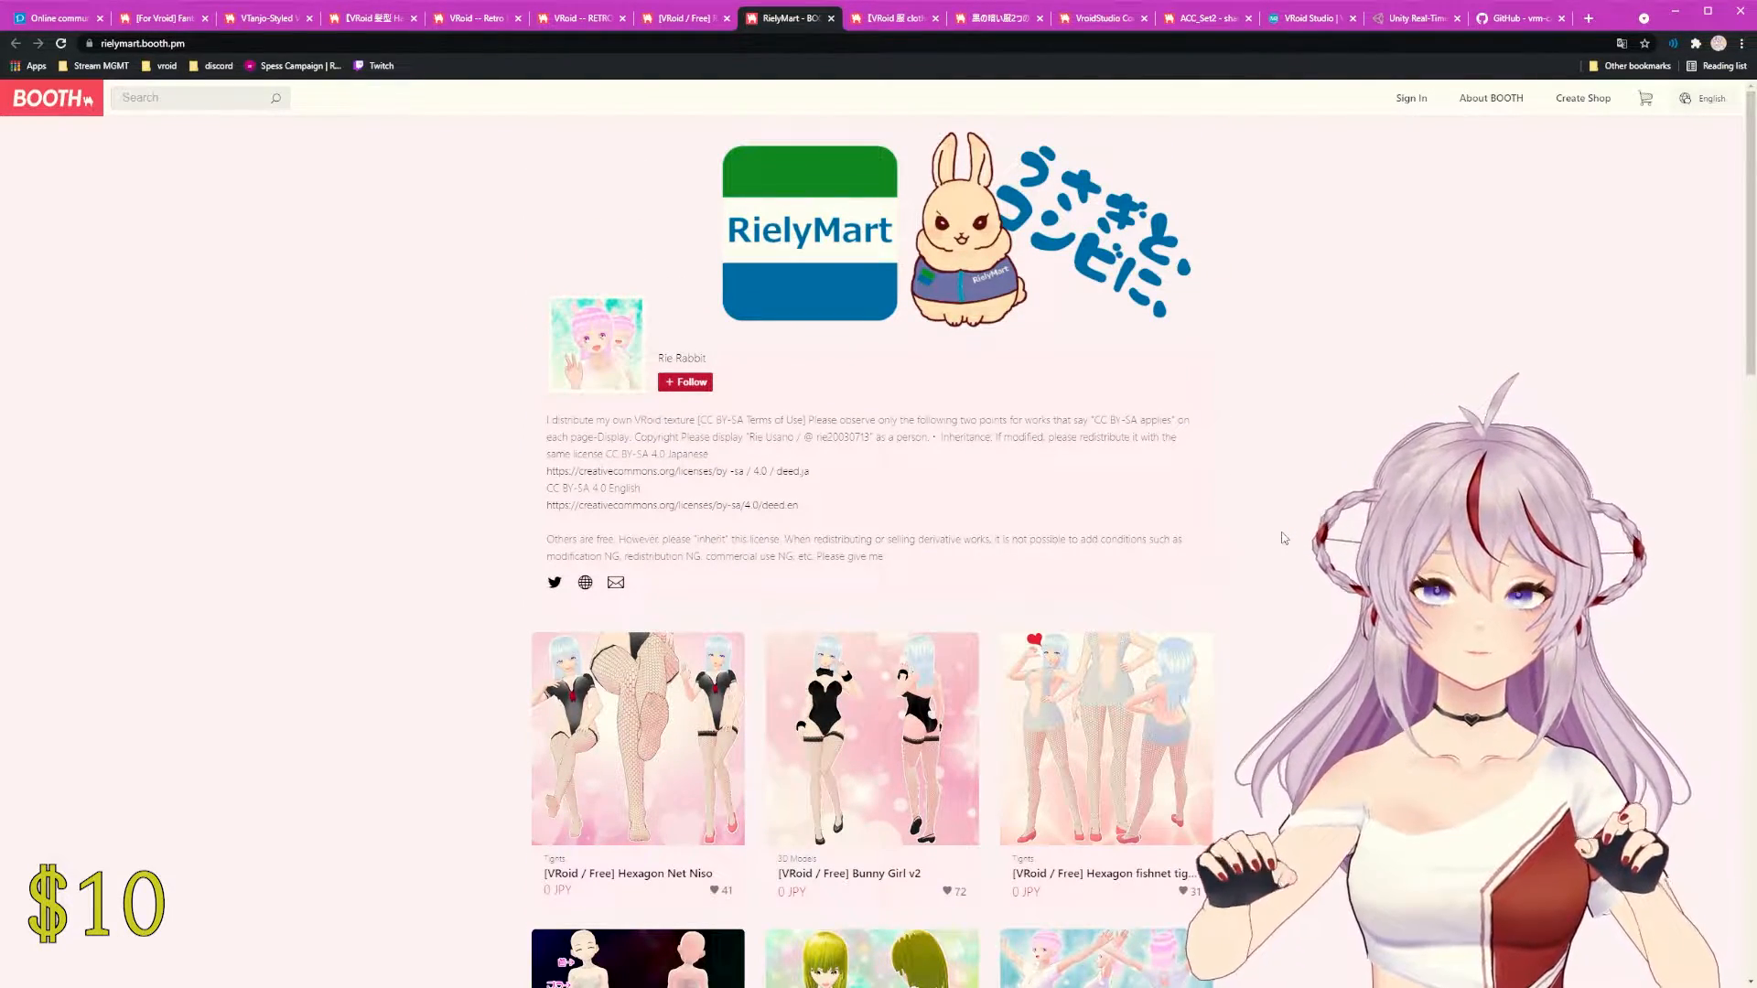
pyautogui.scroll(-15, 1284, 538)
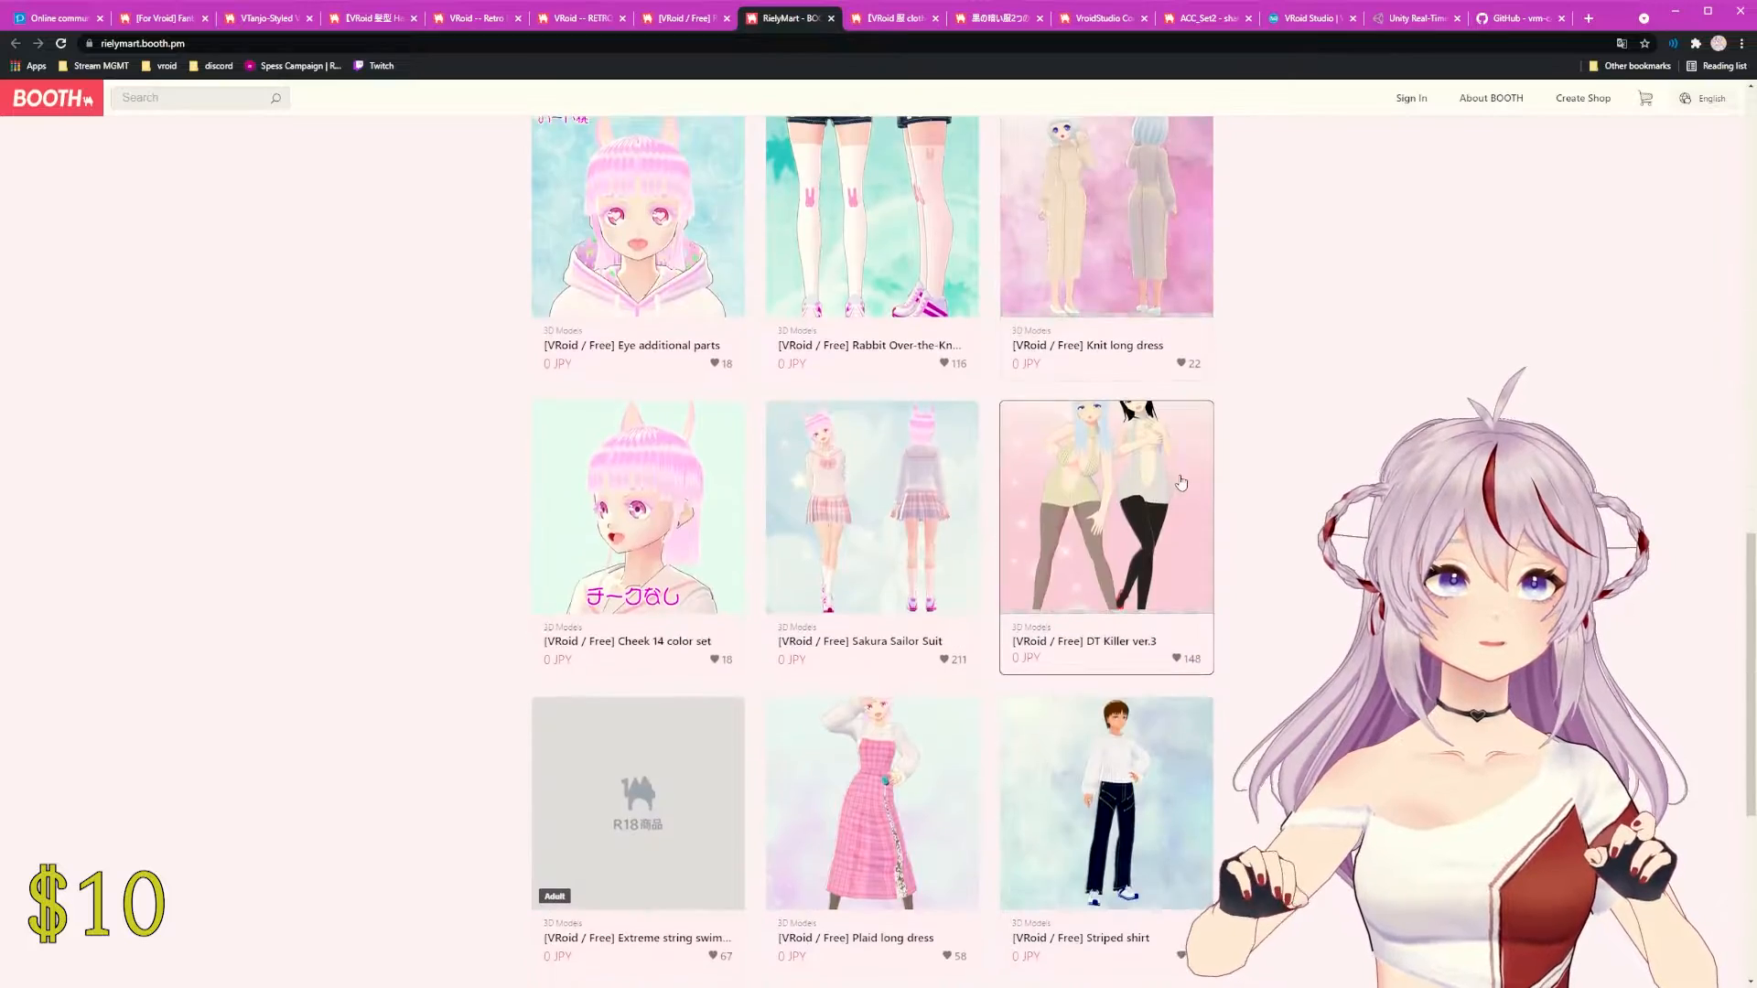
pyautogui.scroll(13, 1197, 494)
pyautogui.scroll(2, 1198, 494)
pyautogui.moveTo(547, 539); pyautogui.dragTo(923, 563)
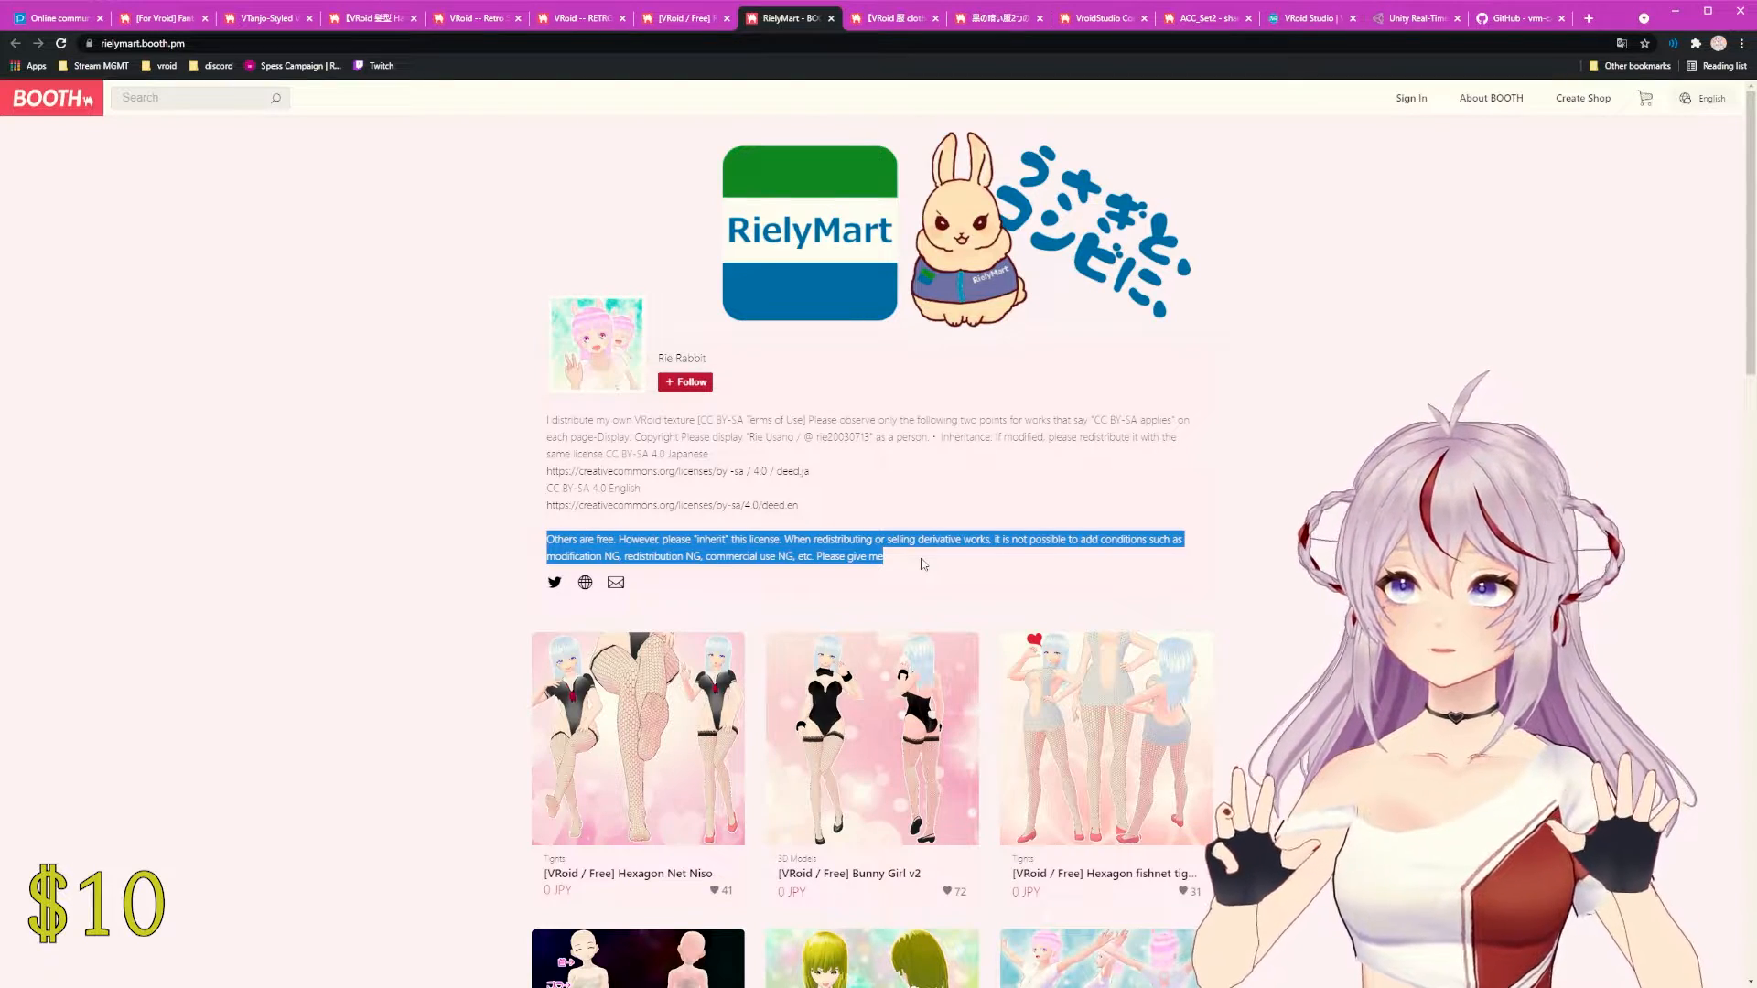
pyautogui.click(833, 17)
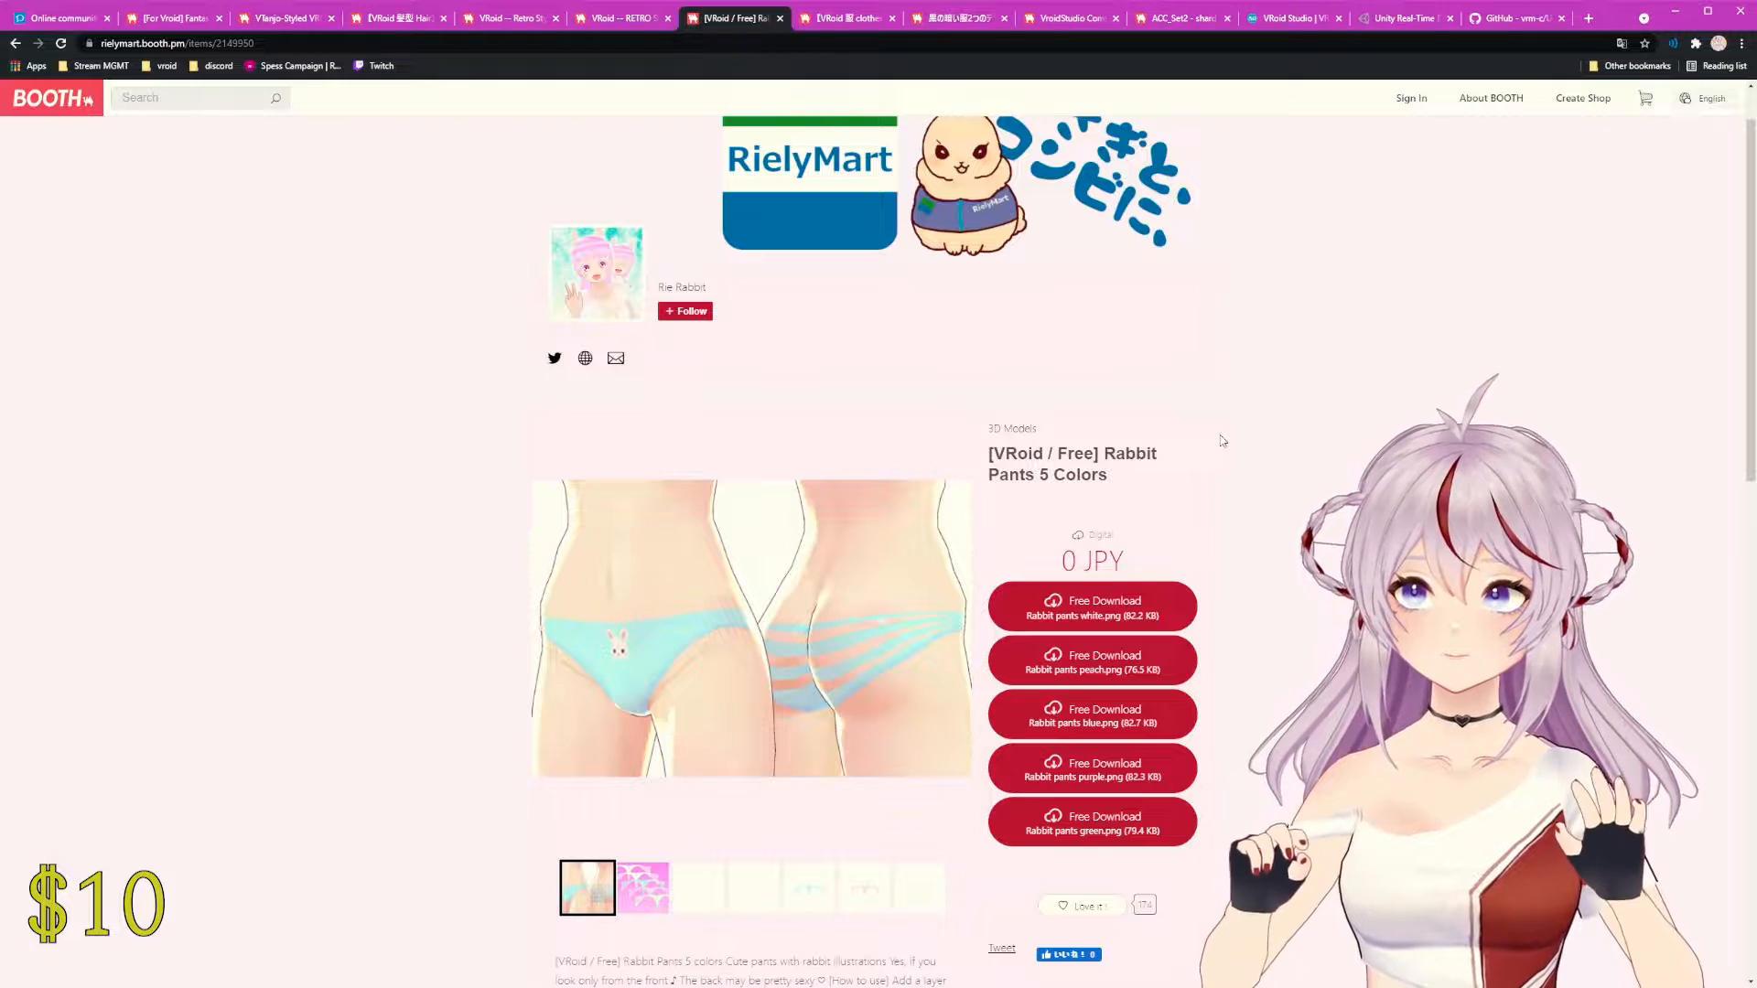
# Step: Look over the knee-high socks listing, then switch to the 260 JPY Dark clothes page
pyautogui.click(827, 18)
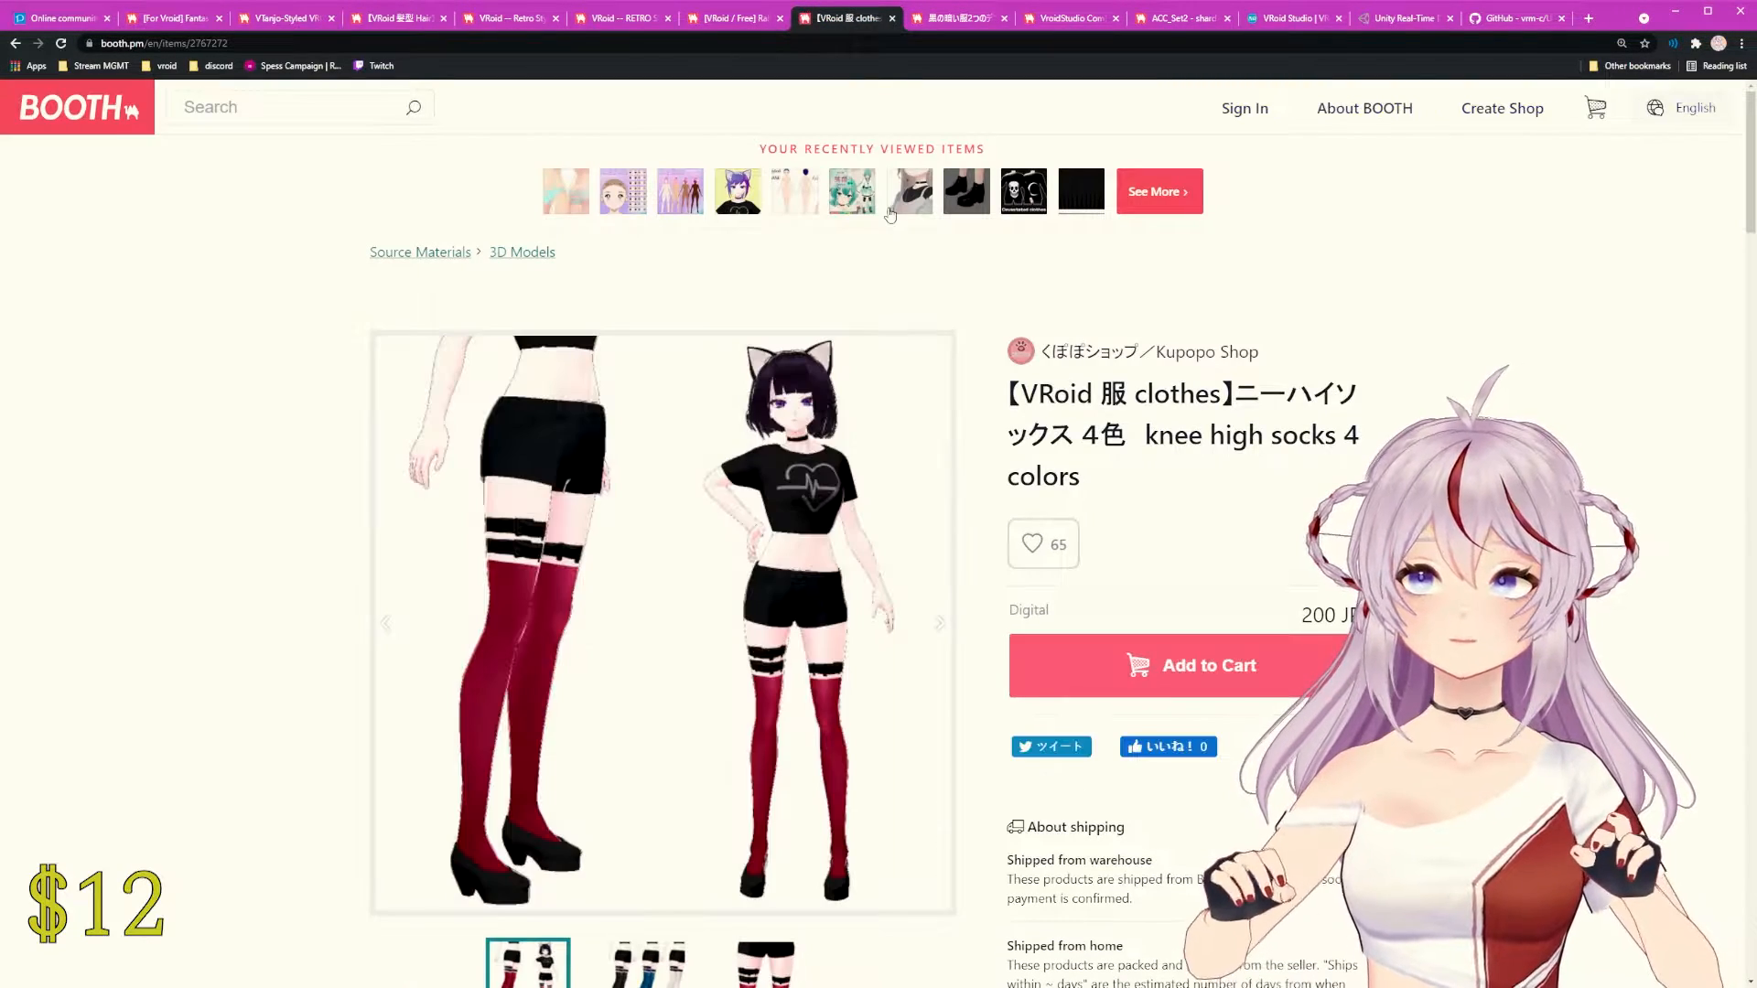
pyautogui.scroll(-3, 879, 375)
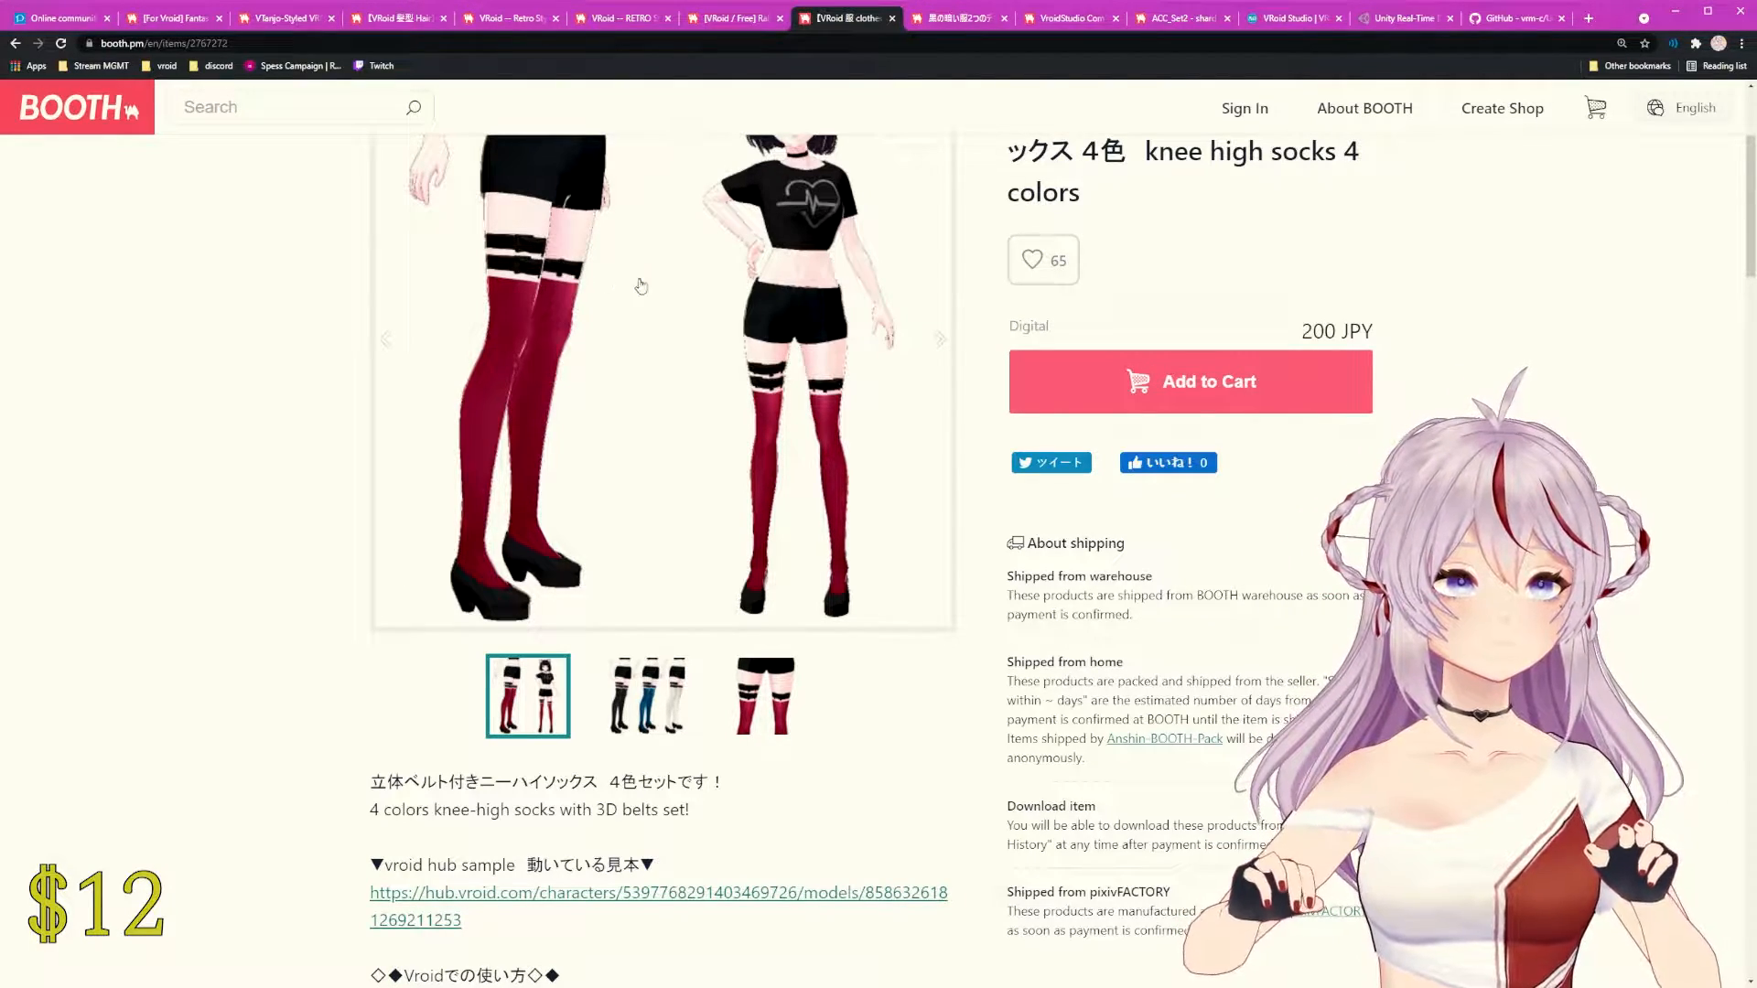
pyautogui.scroll(2, 1189, 264)
pyautogui.scroll(2, 1189, 264)
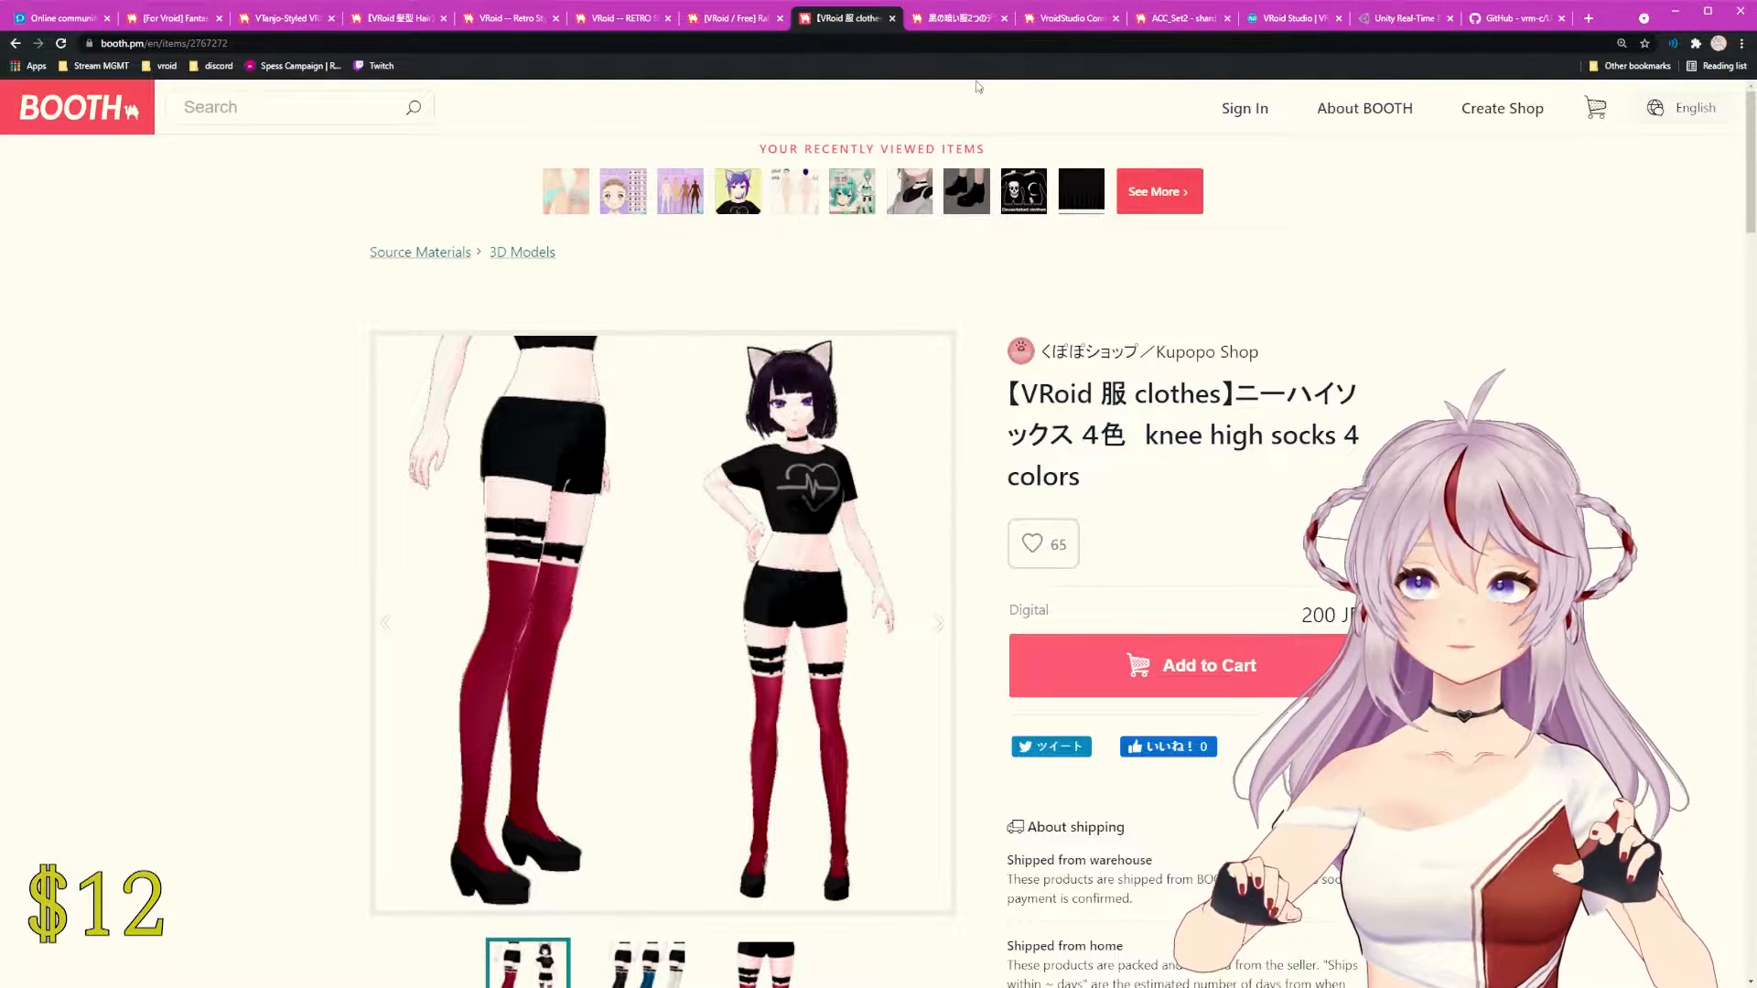
pyautogui.click(956, 20)
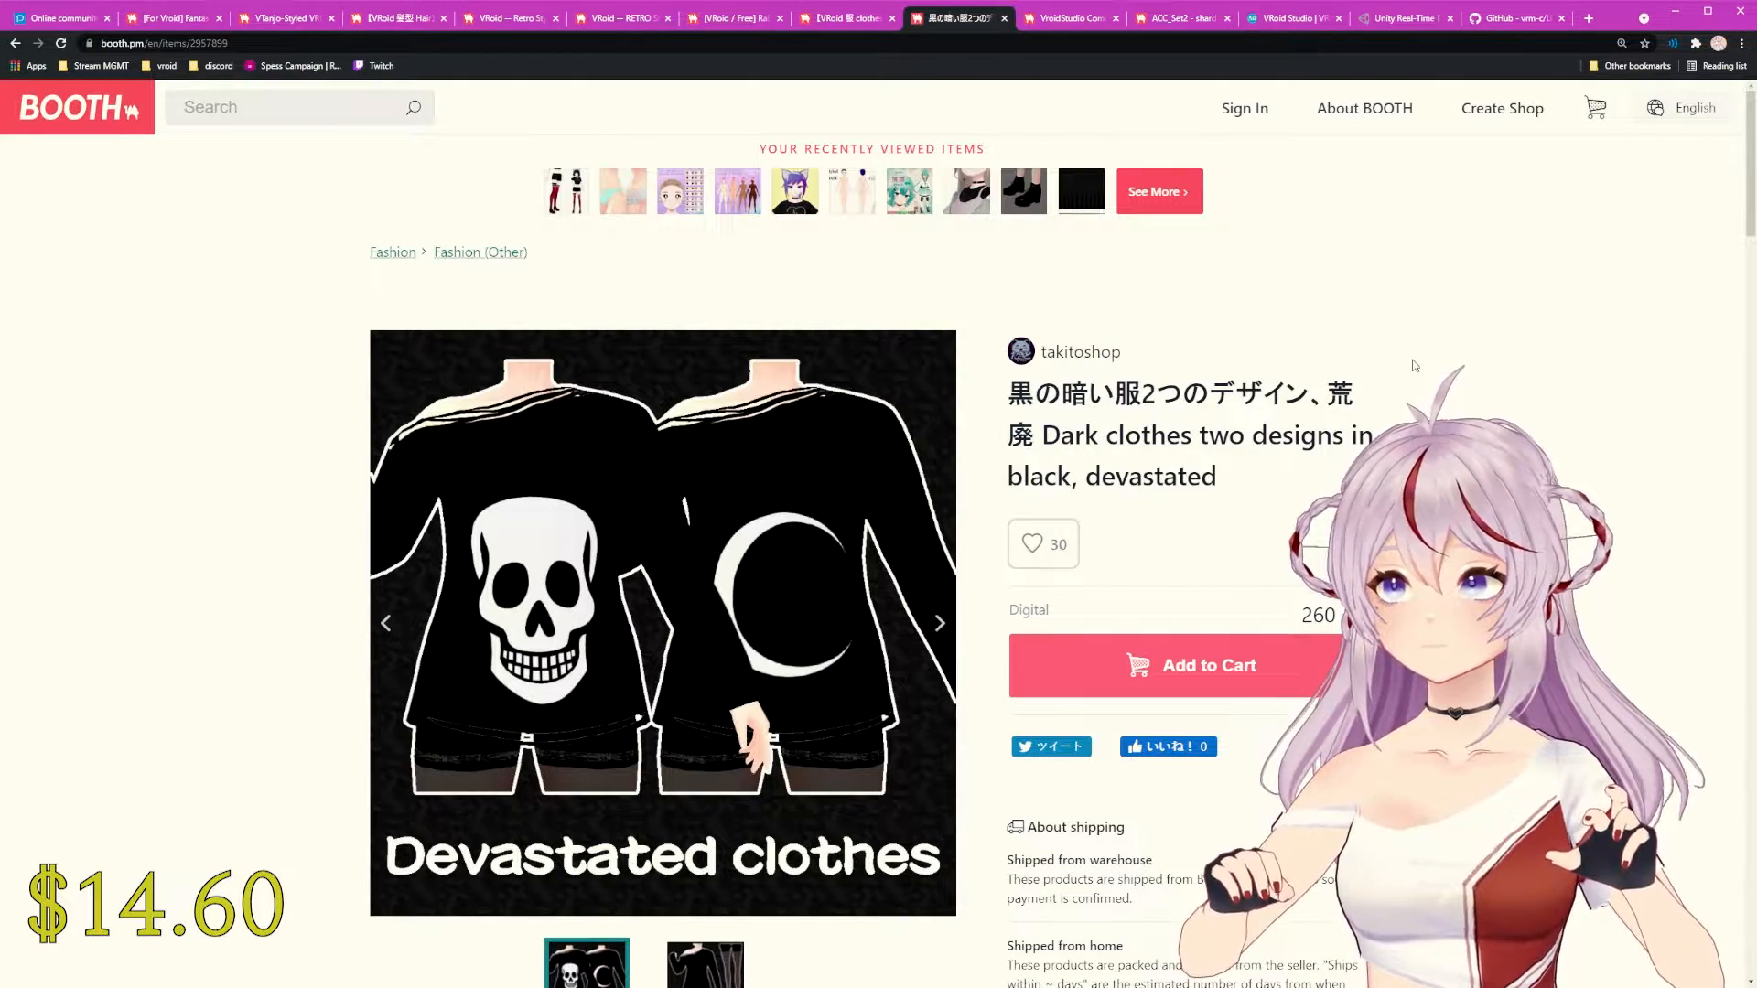
# Step: Scroll through the Dark clothes listing, then switch to the VroidStudio Combat Boots page
pyautogui.scroll(-1, 819, 547)
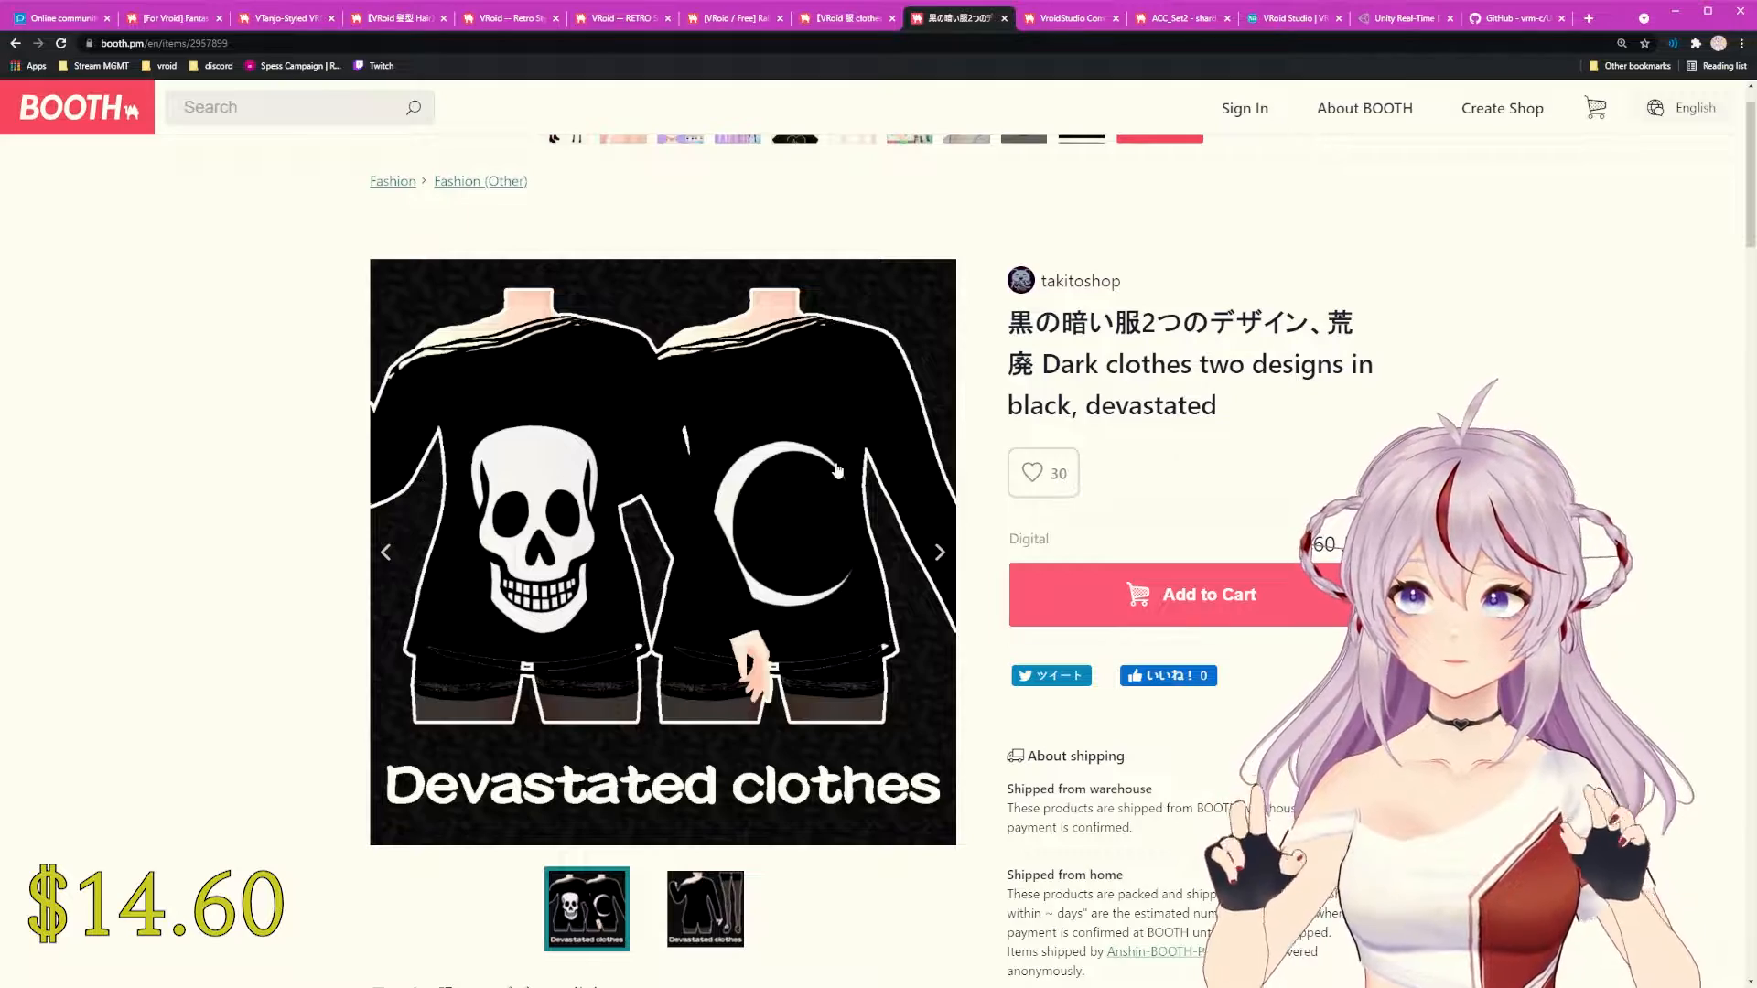
pyautogui.scroll(-6, 836, 471)
pyautogui.scroll(7, 855, 443)
pyautogui.scroll(1, 928, 504)
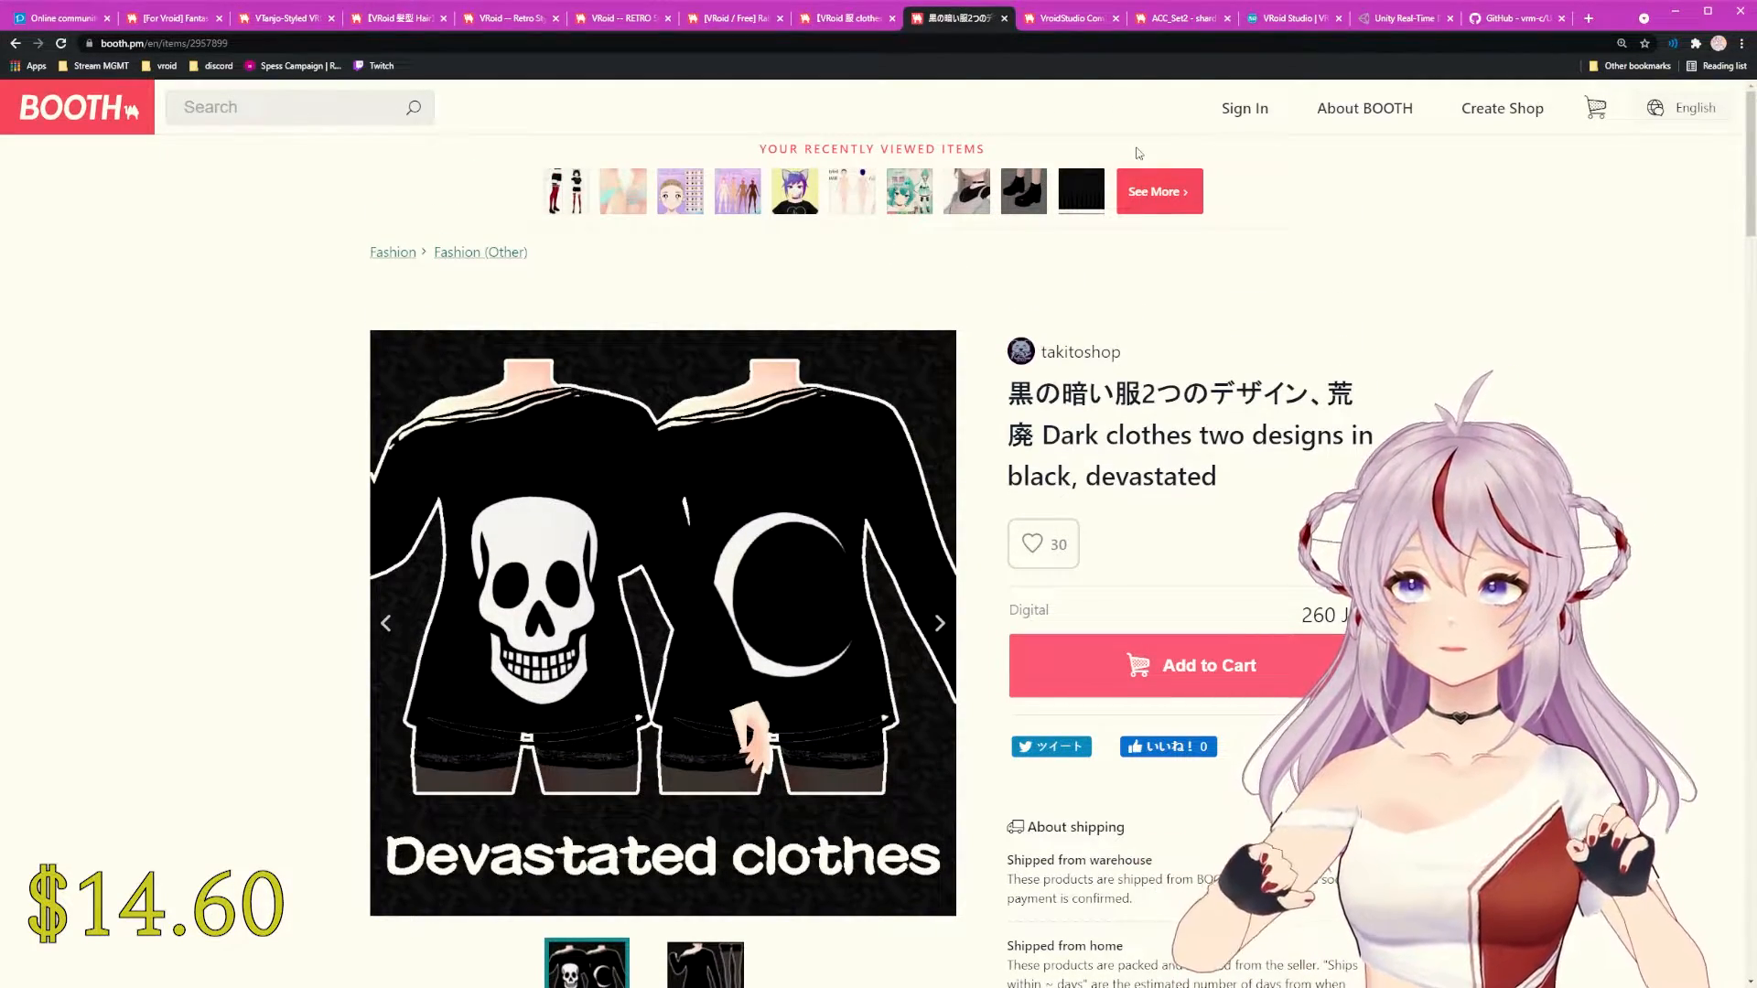
pyautogui.click(1095, 18)
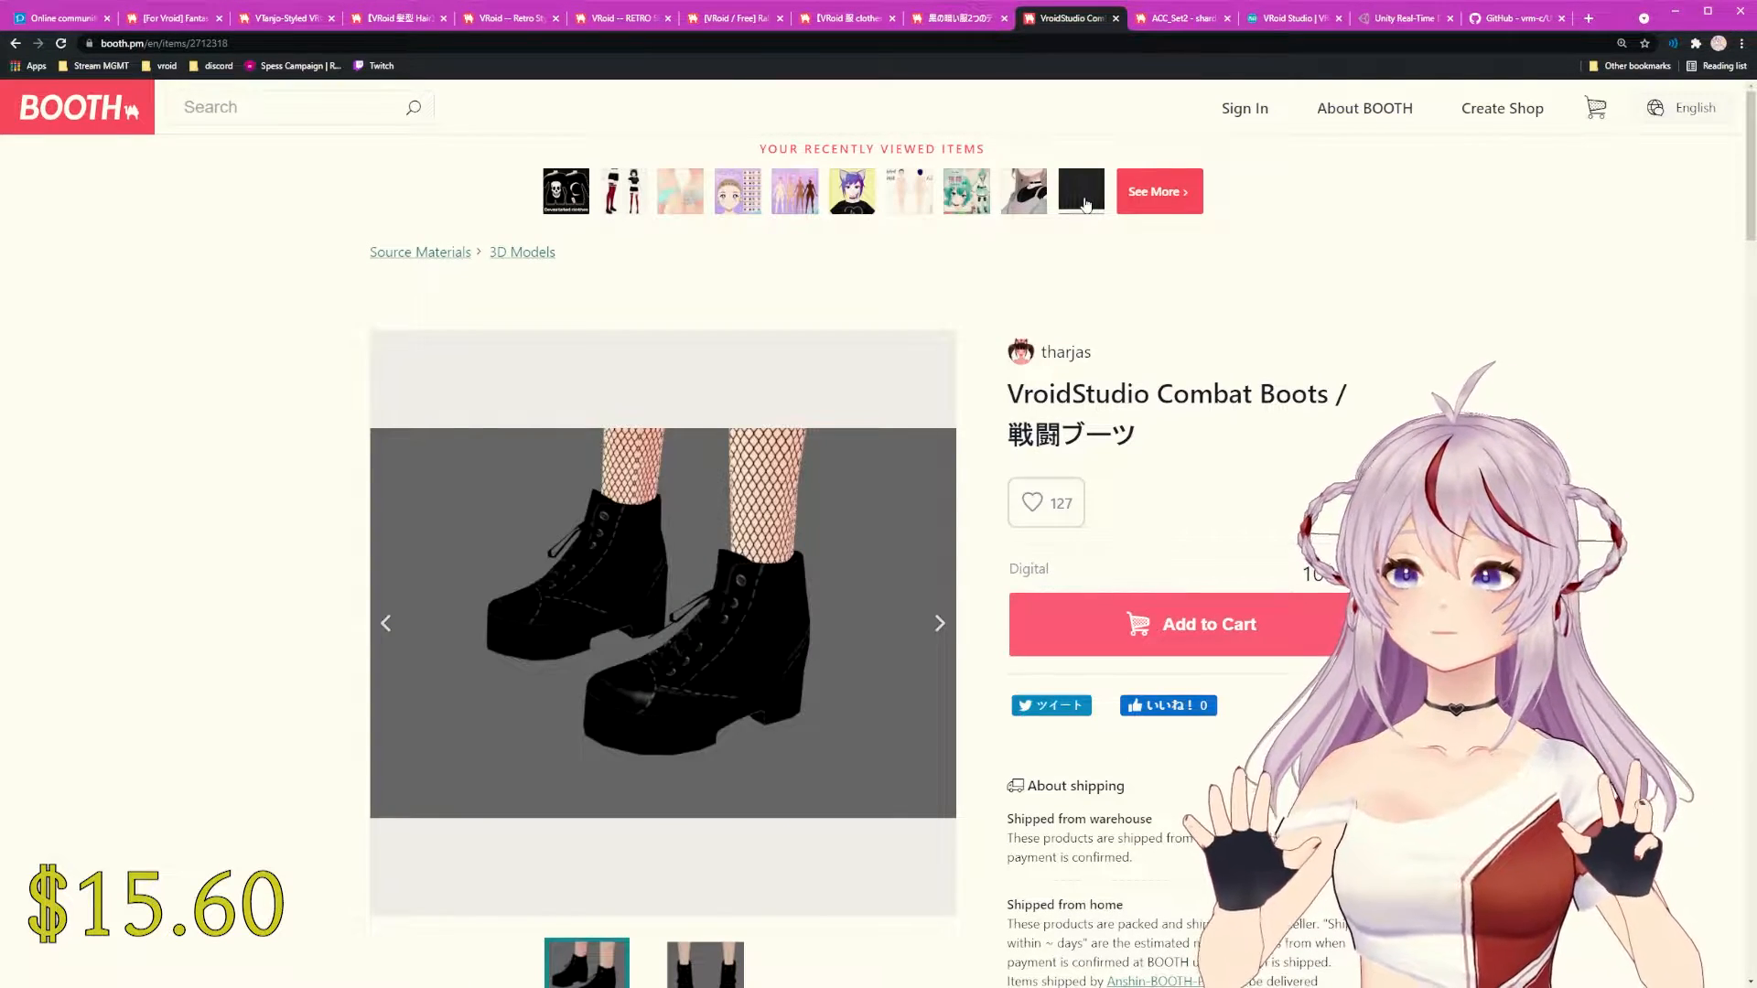
# Step: Compare the Combat Boots' front and side preview images, then switch to the ACC_Set2 listing
pyautogui.scroll(-3, 751, 676)
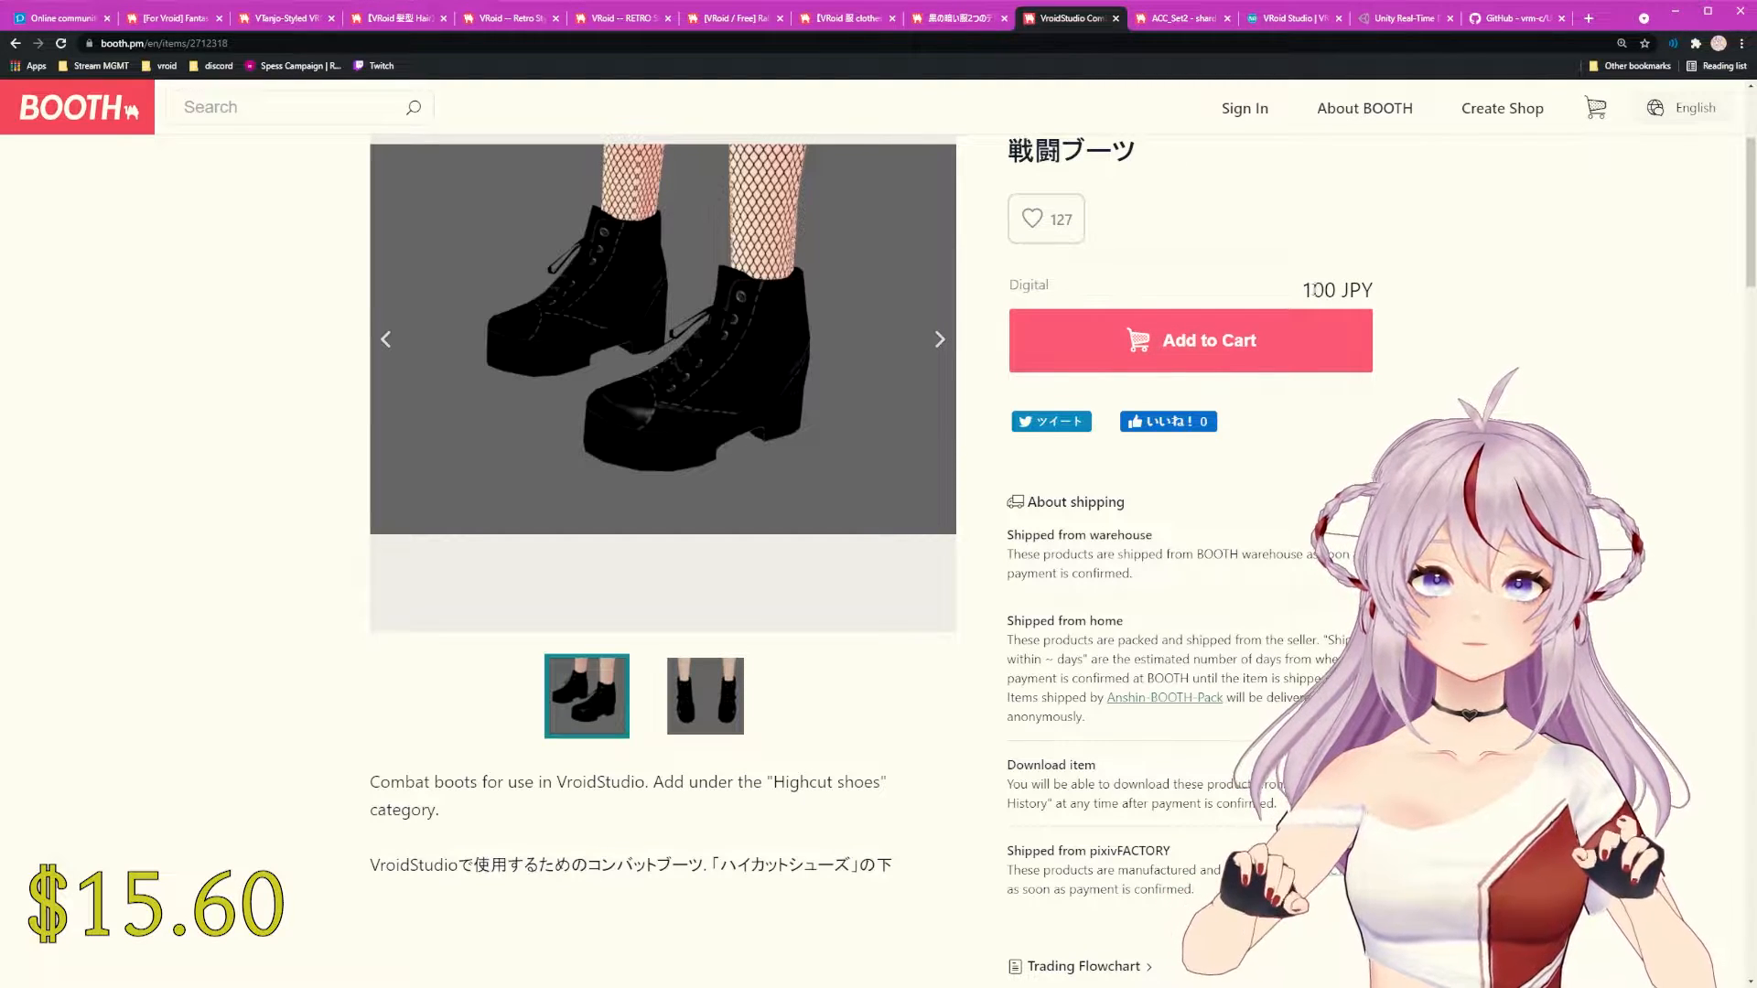
pyautogui.click(723, 698)
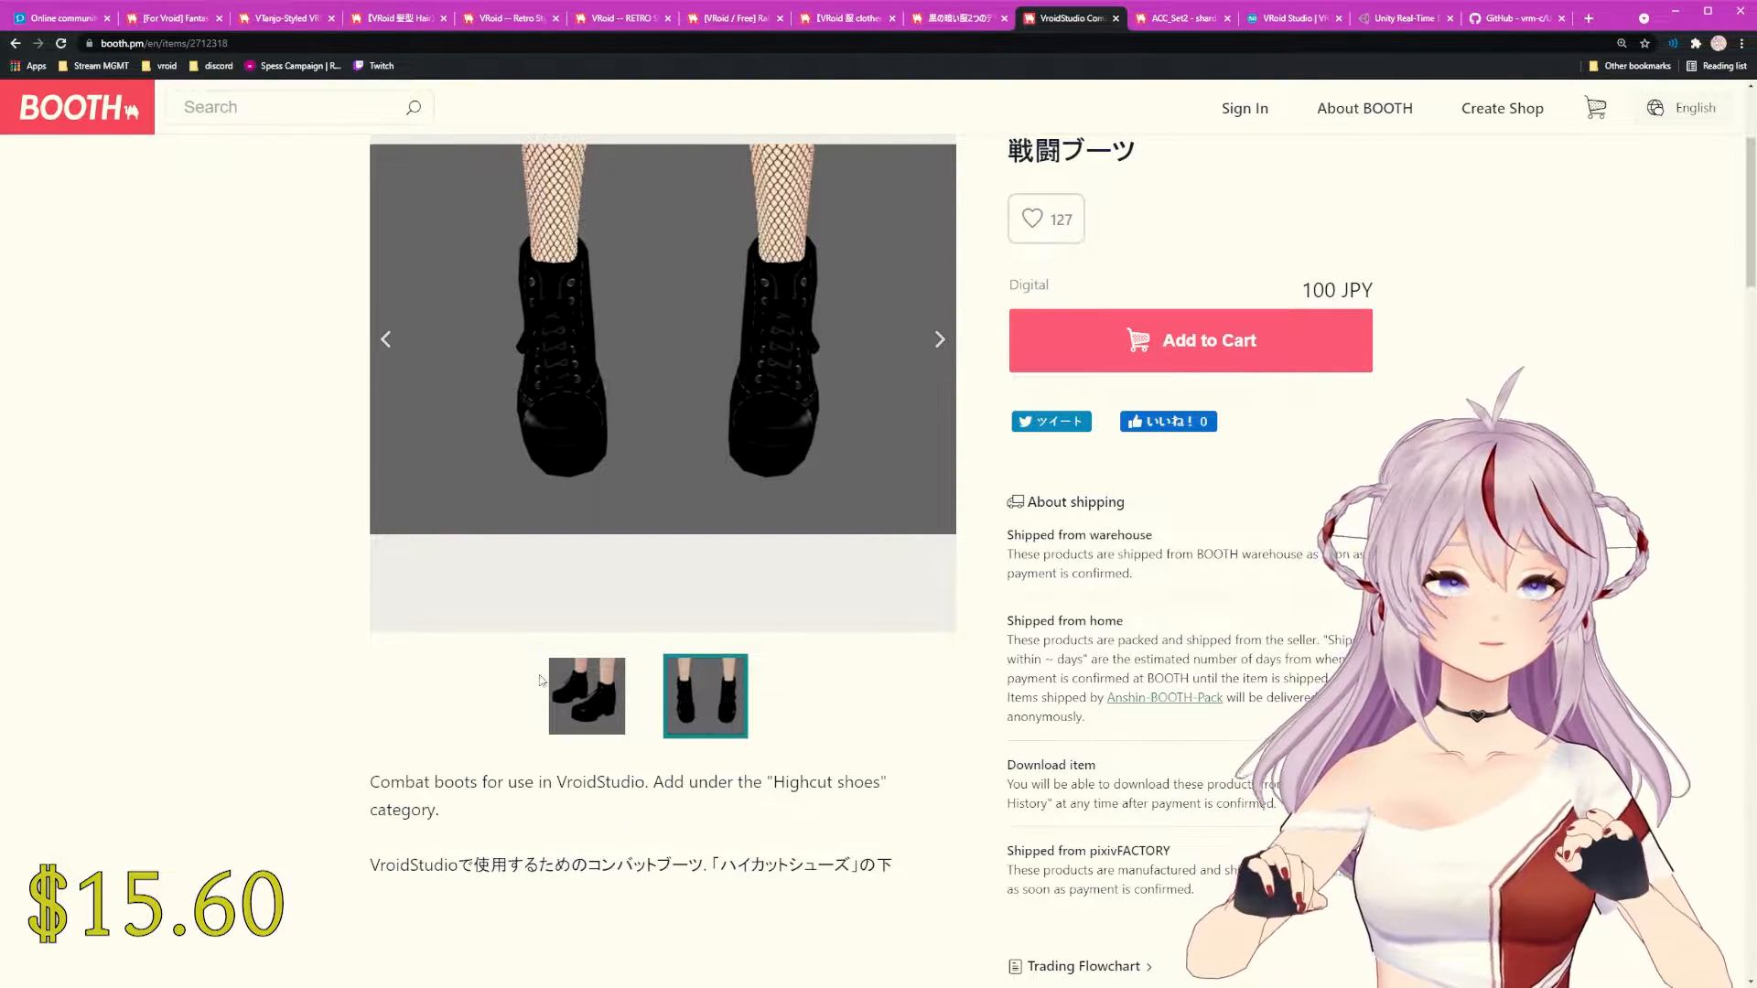
pyautogui.click(568, 699)
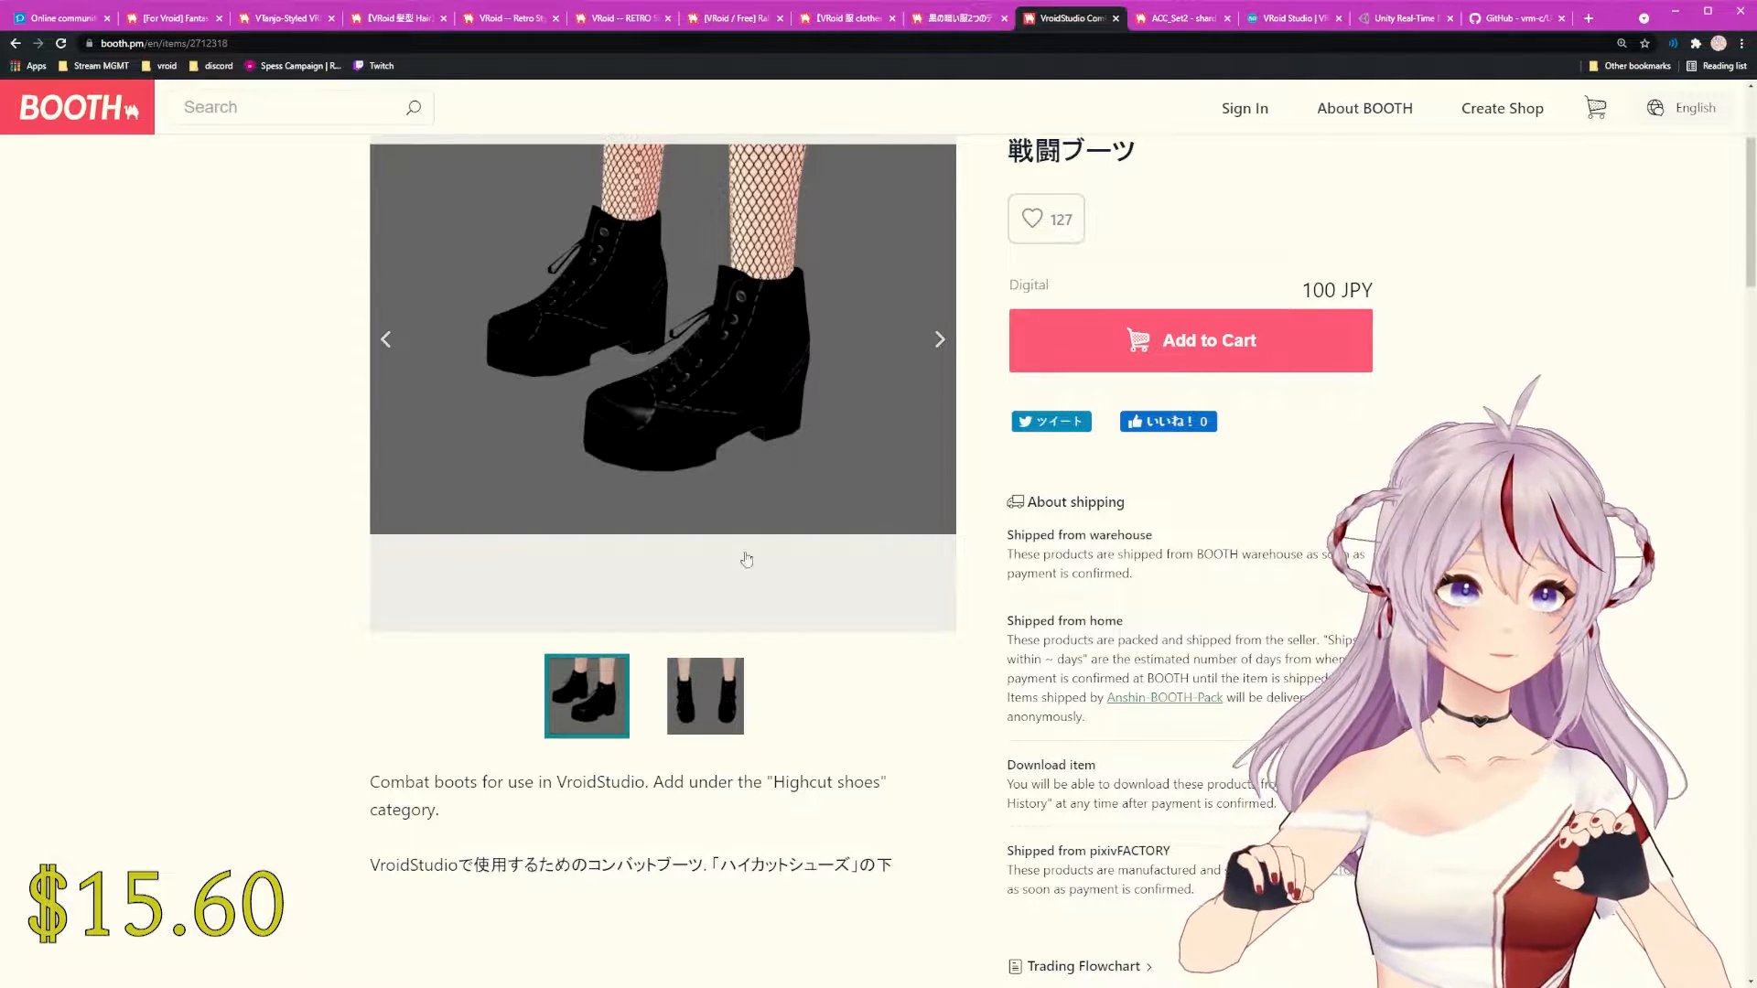
pyautogui.click(729, 689)
pyautogui.click(618, 711)
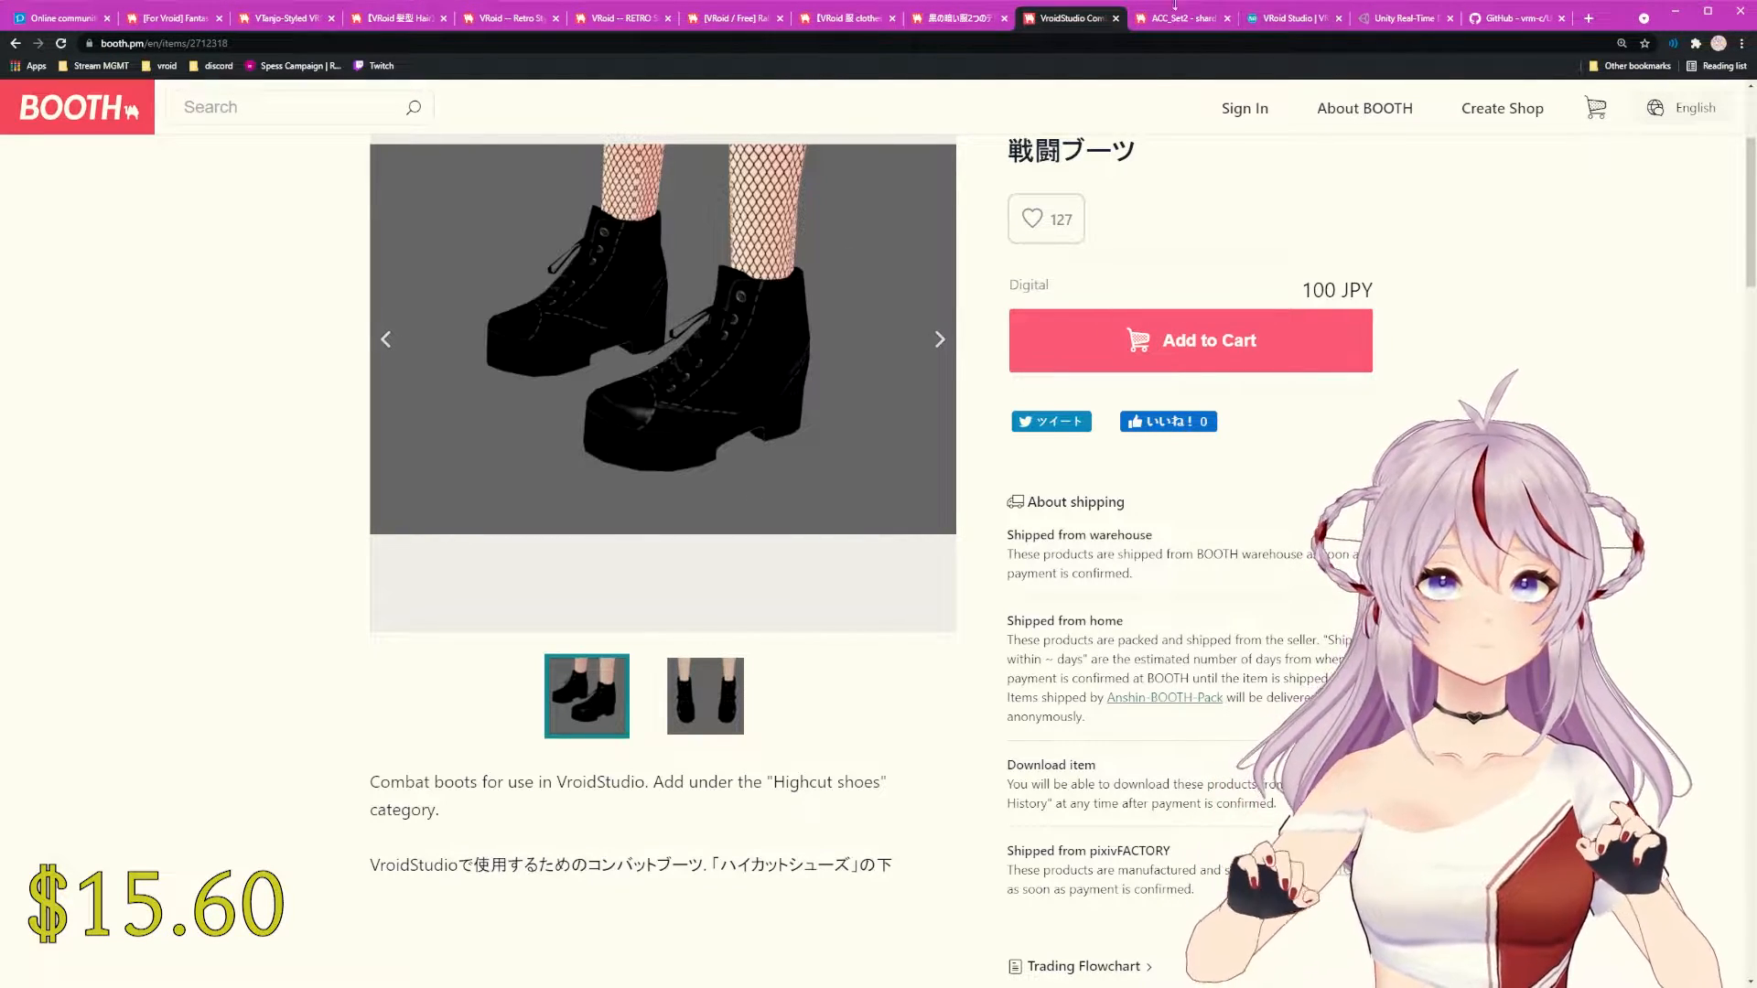
pyautogui.click(1180, 18)
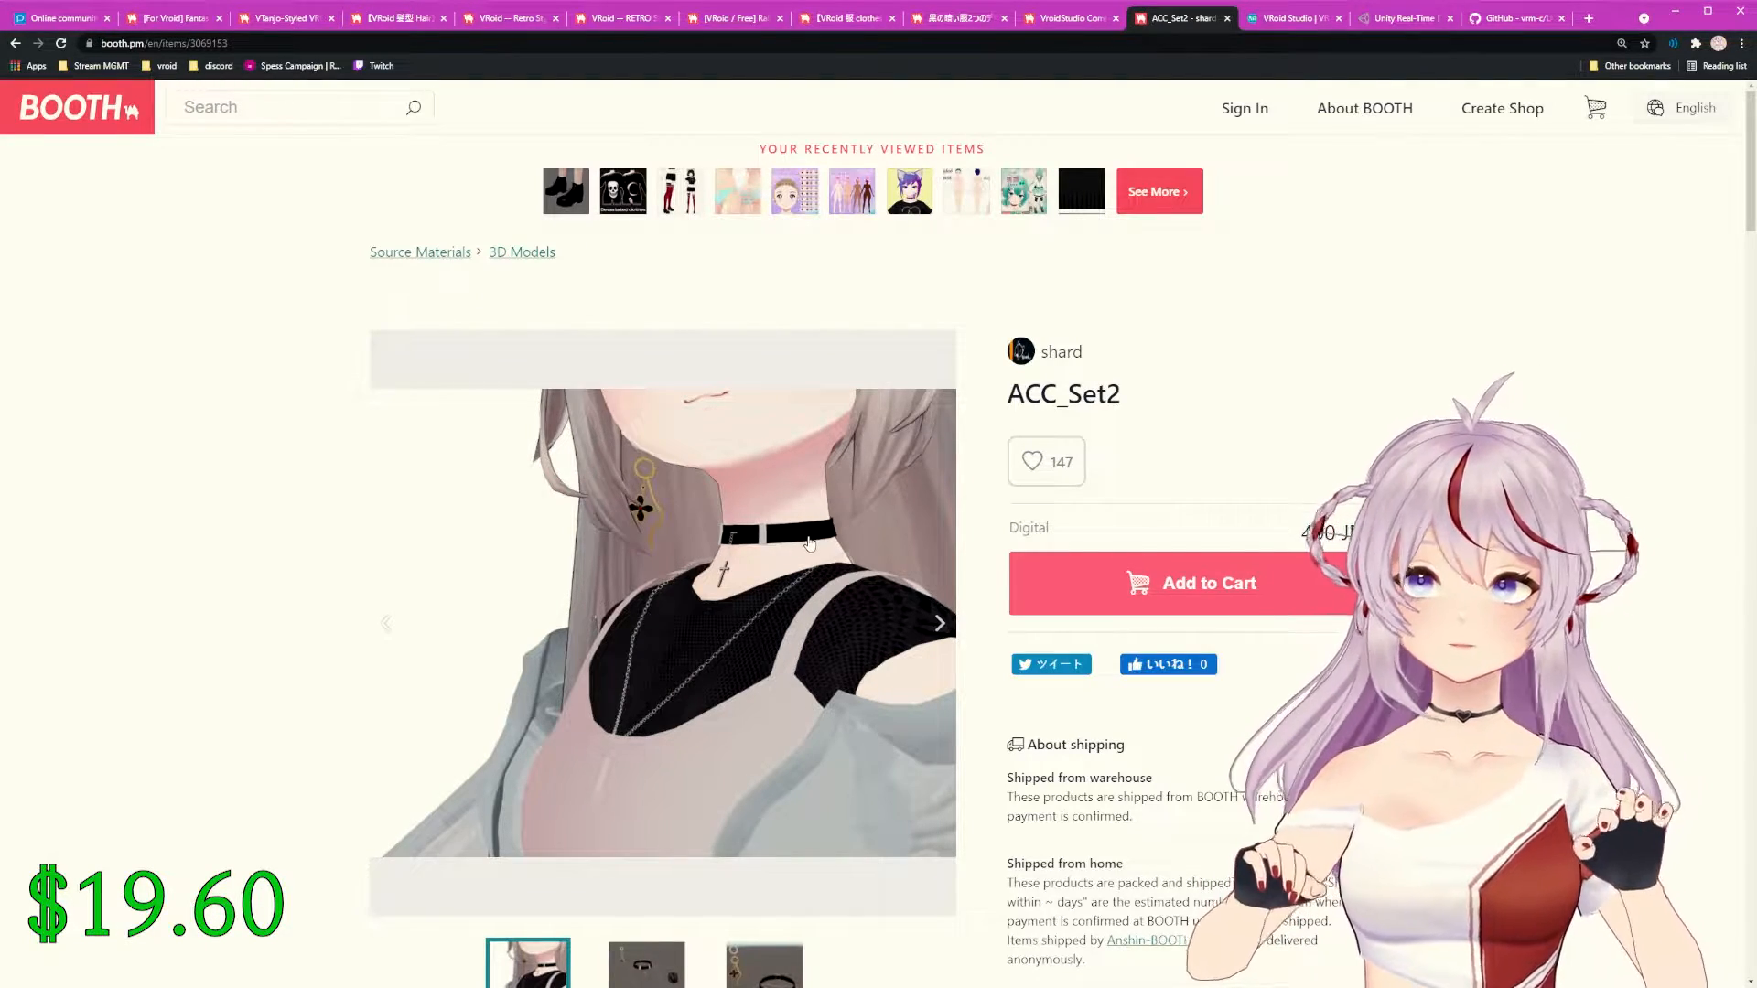
# Step: View ACC_Set2's second preview and collar close-up, then return to the Fantasy dancer-style costume listing
pyautogui.scroll(-5, 639, 503)
pyautogui.click(687, 513)
pyautogui.click(748, 499)
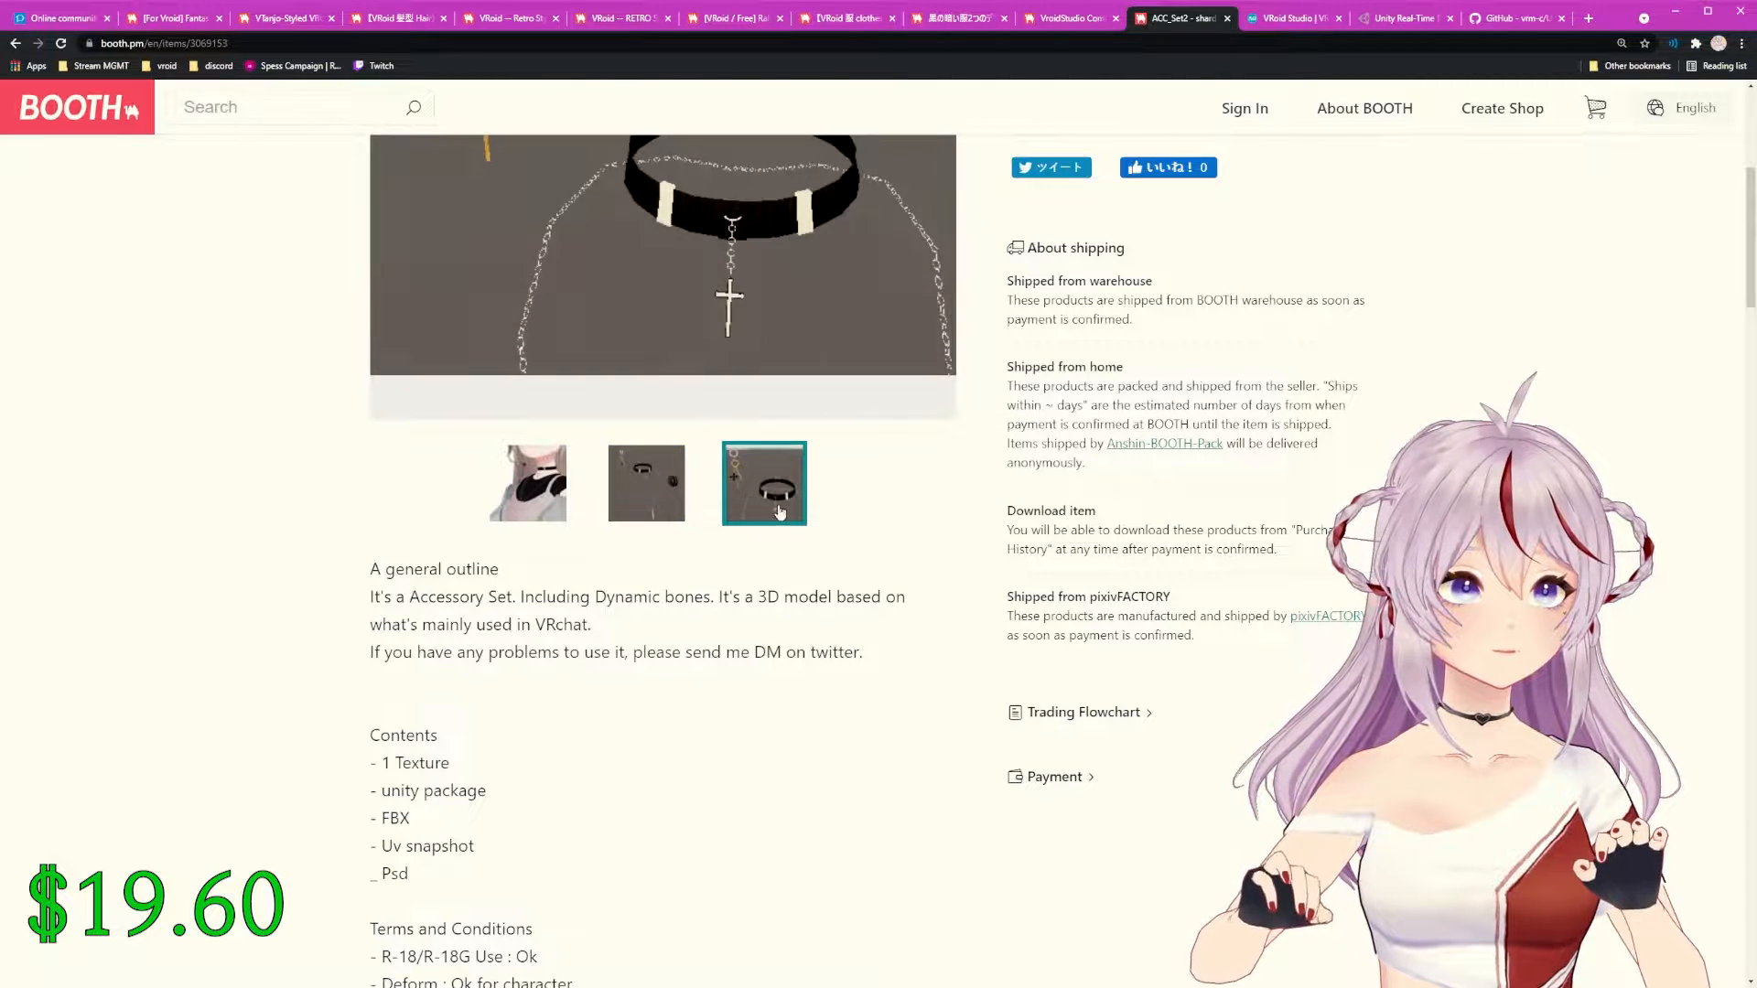
pyautogui.scroll(5, 789, 509)
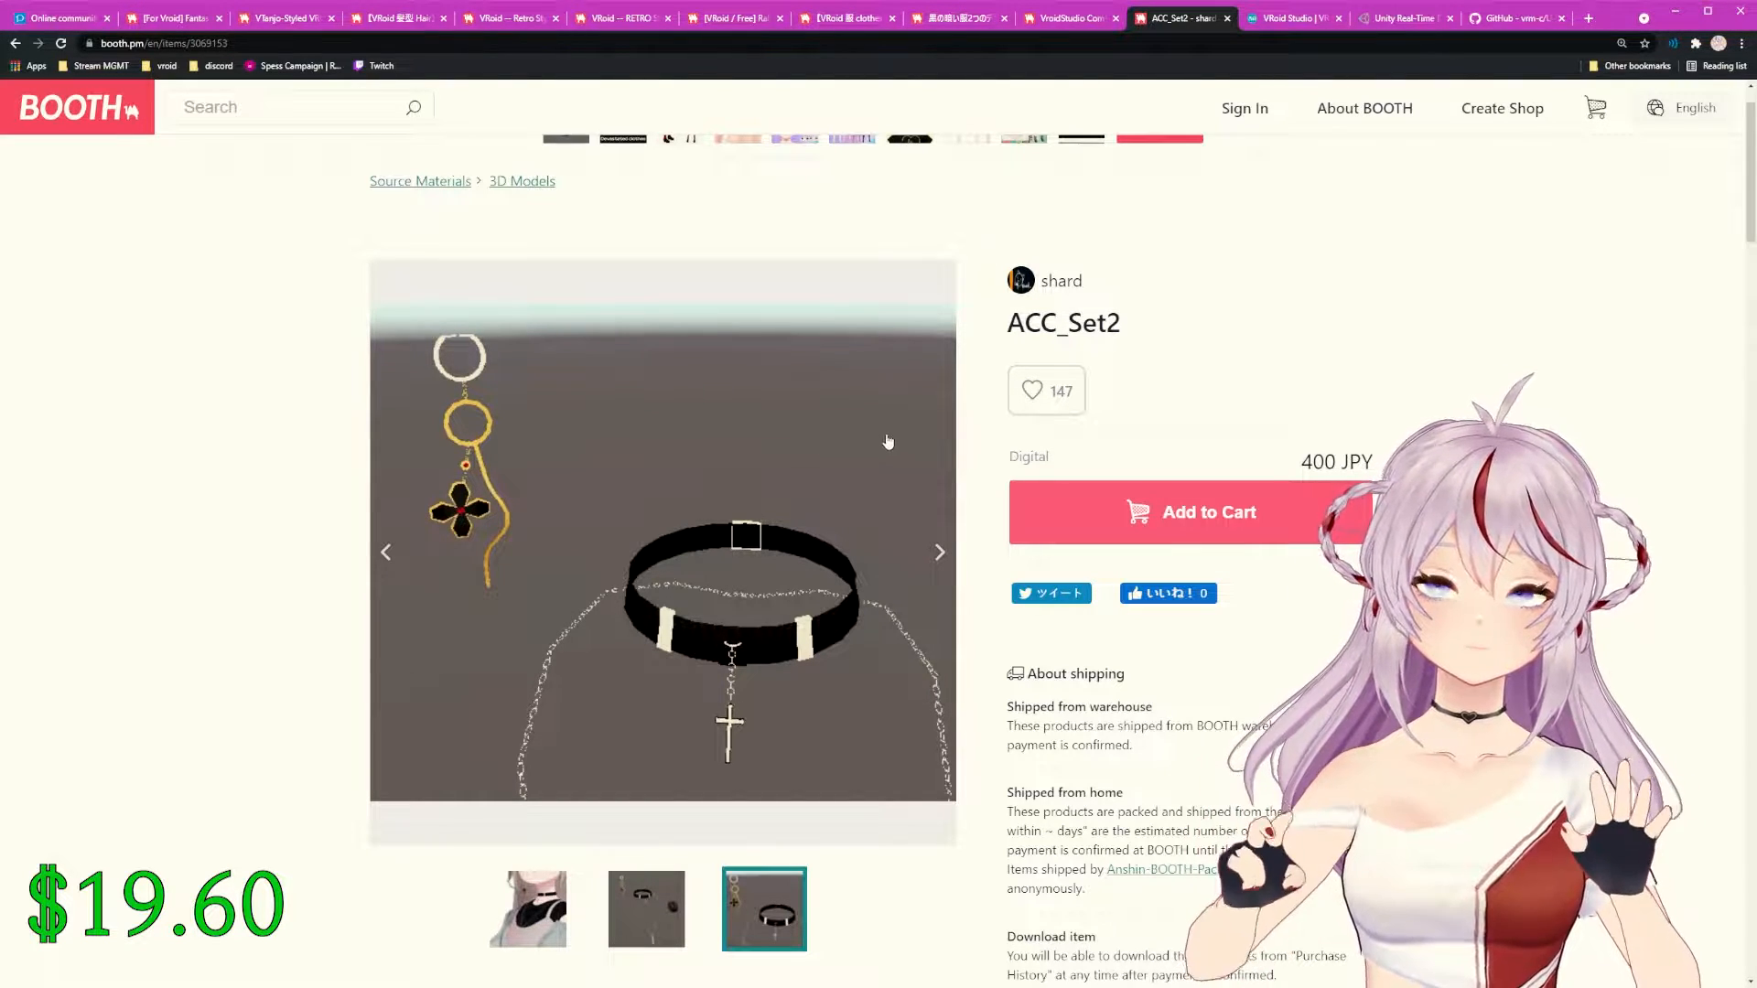
pyautogui.click(183, 20)
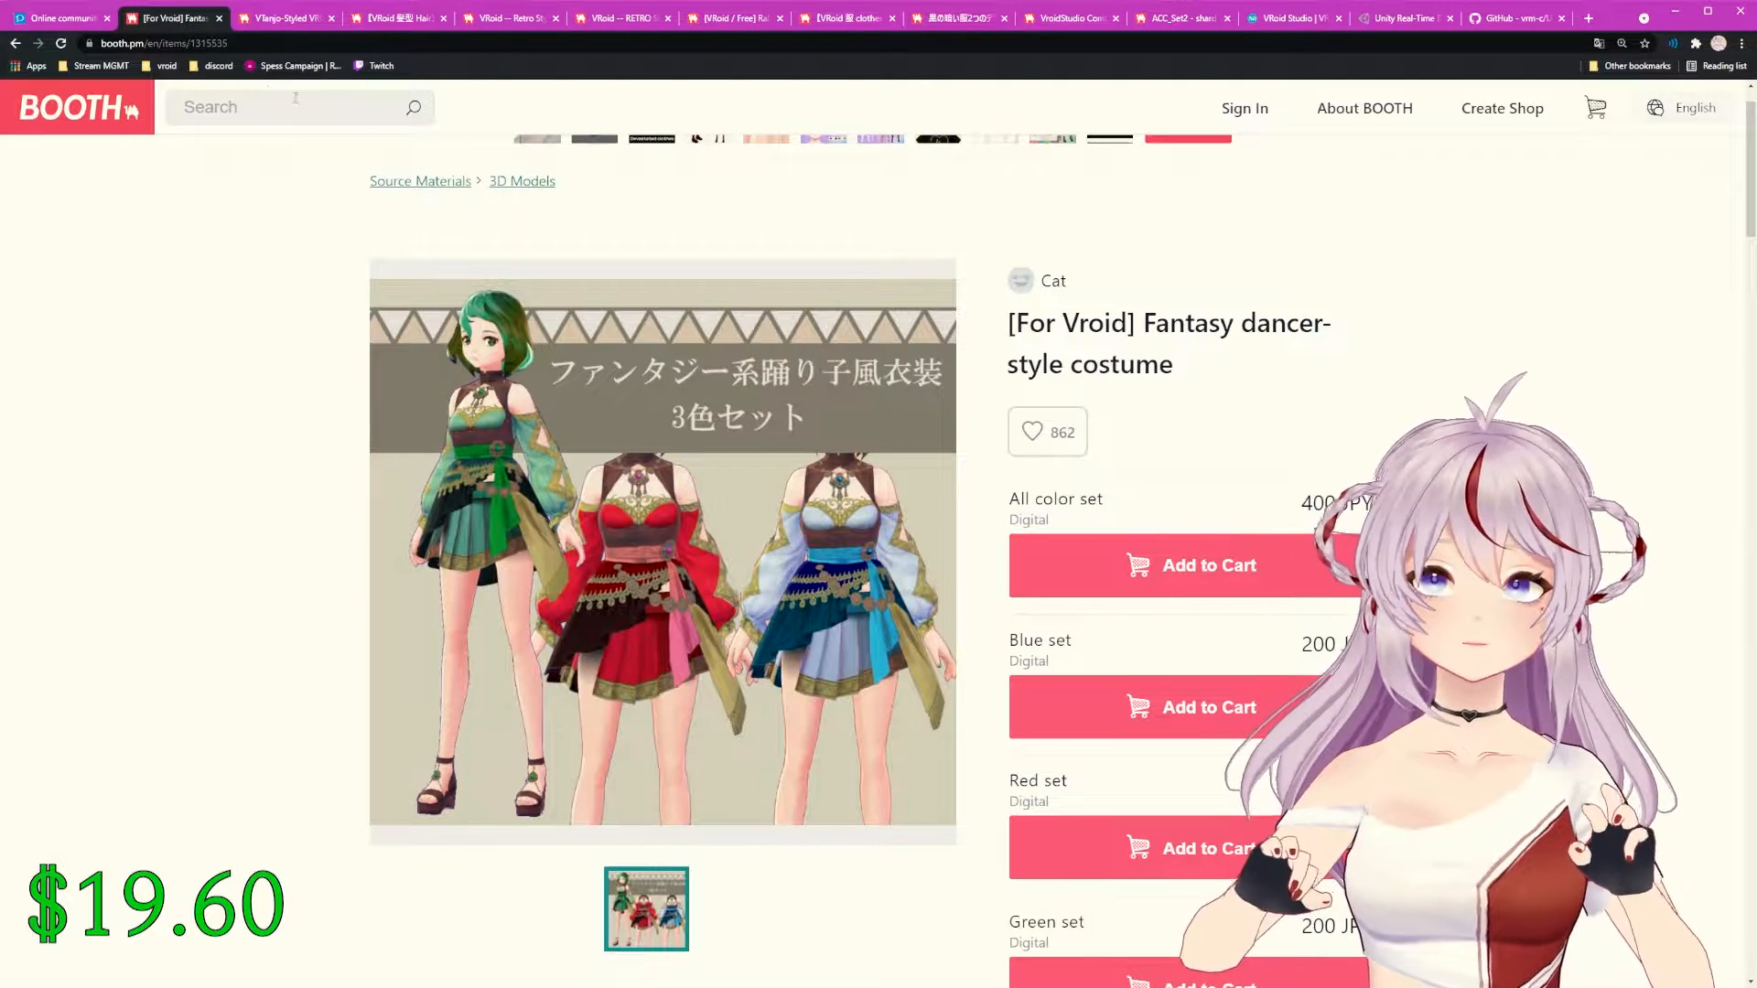
# Step: Flip through the VTanjo base, cat-ear hair, Retro skin, RETRO iris, Rabbit Pants, socks, Devastated and Combat Boots listings
pyautogui.click(266, 22)
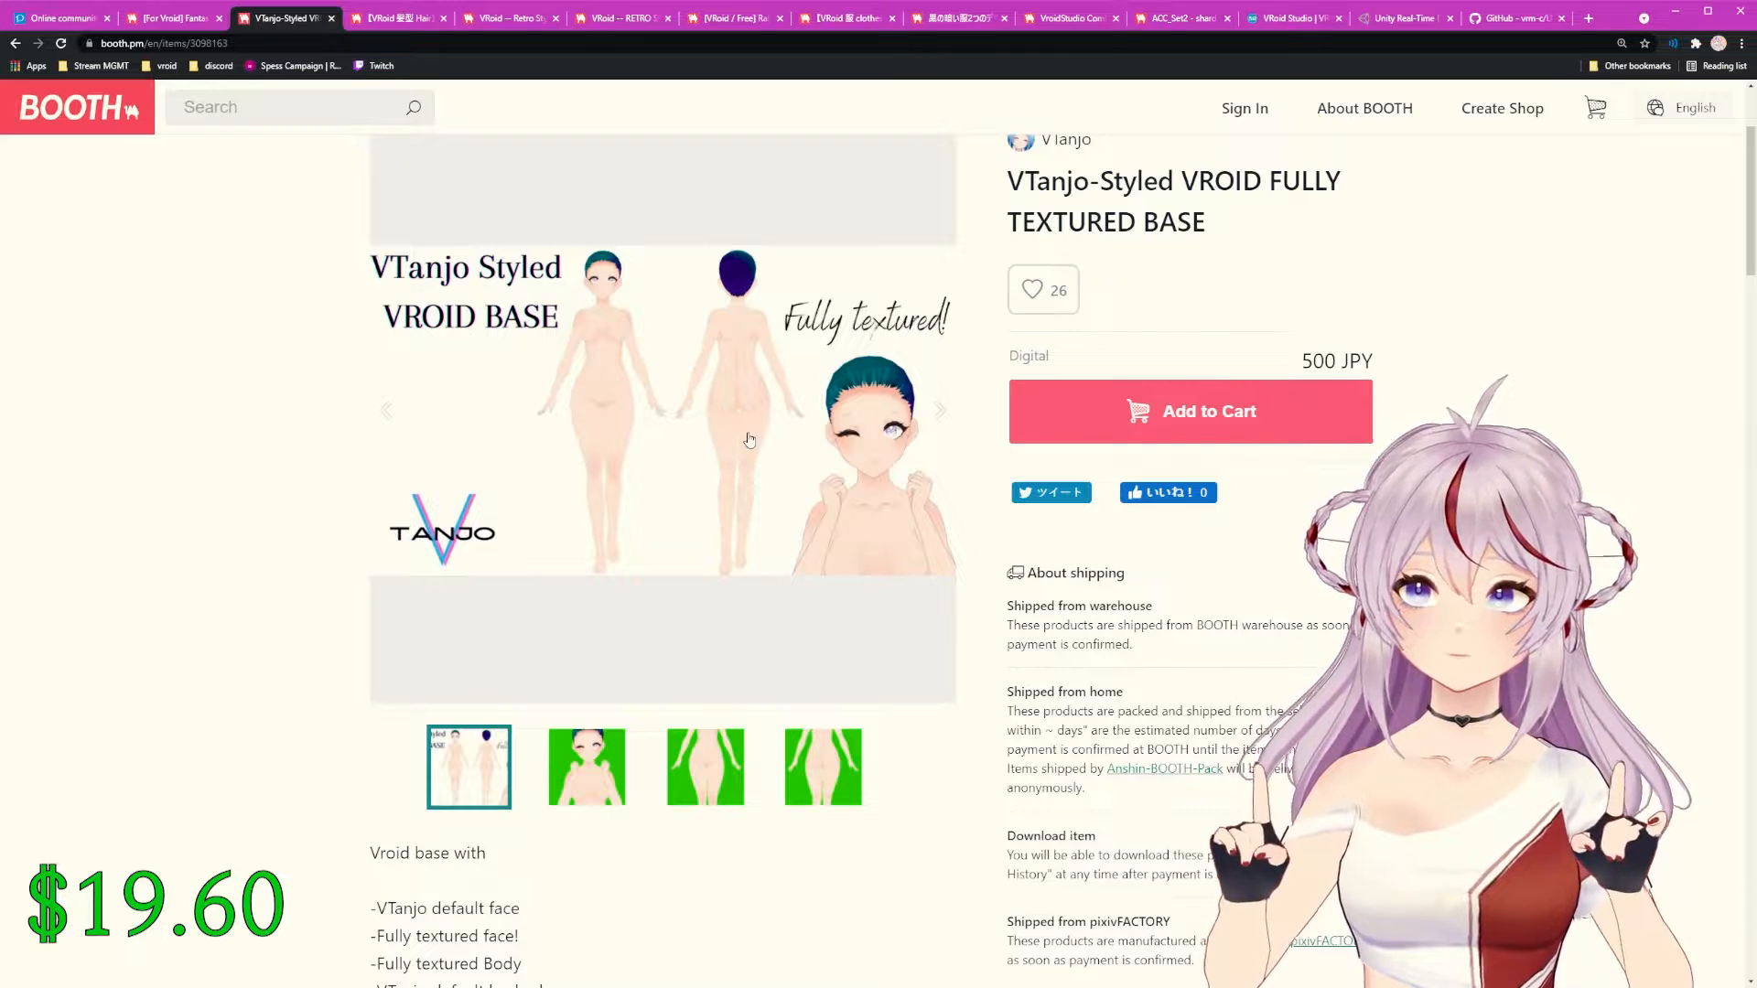
pyautogui.click(406, 20)
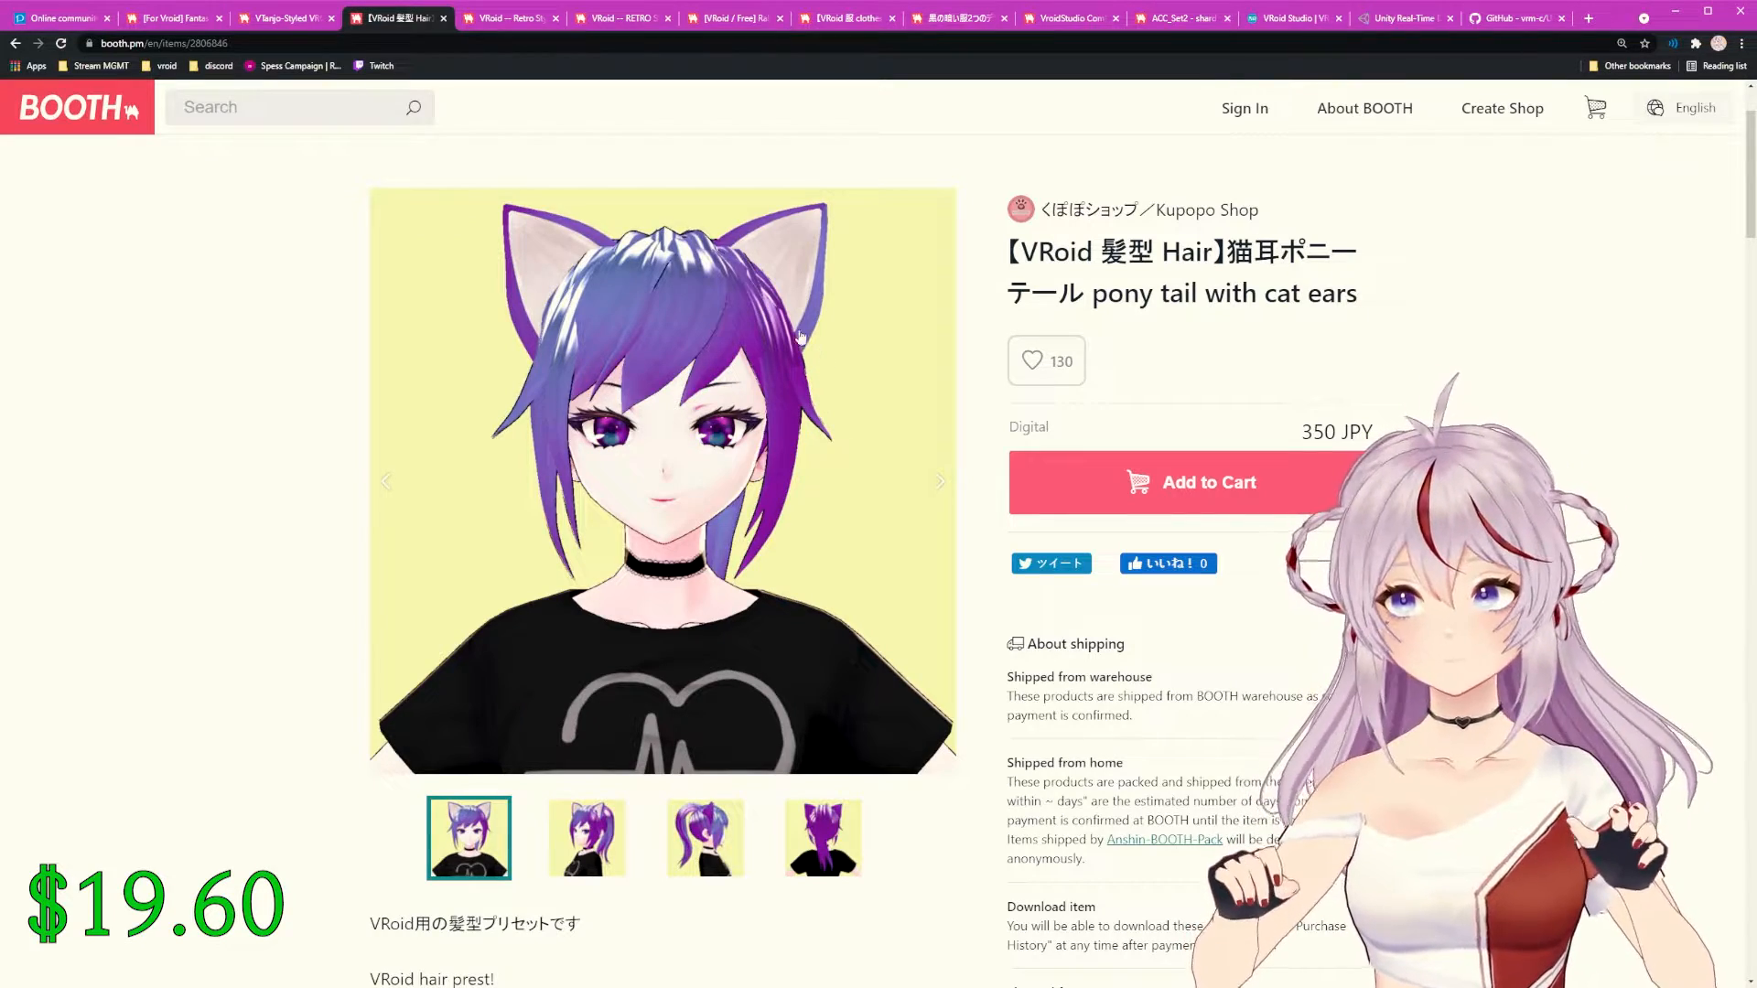
pyautogui.click(536, 18)
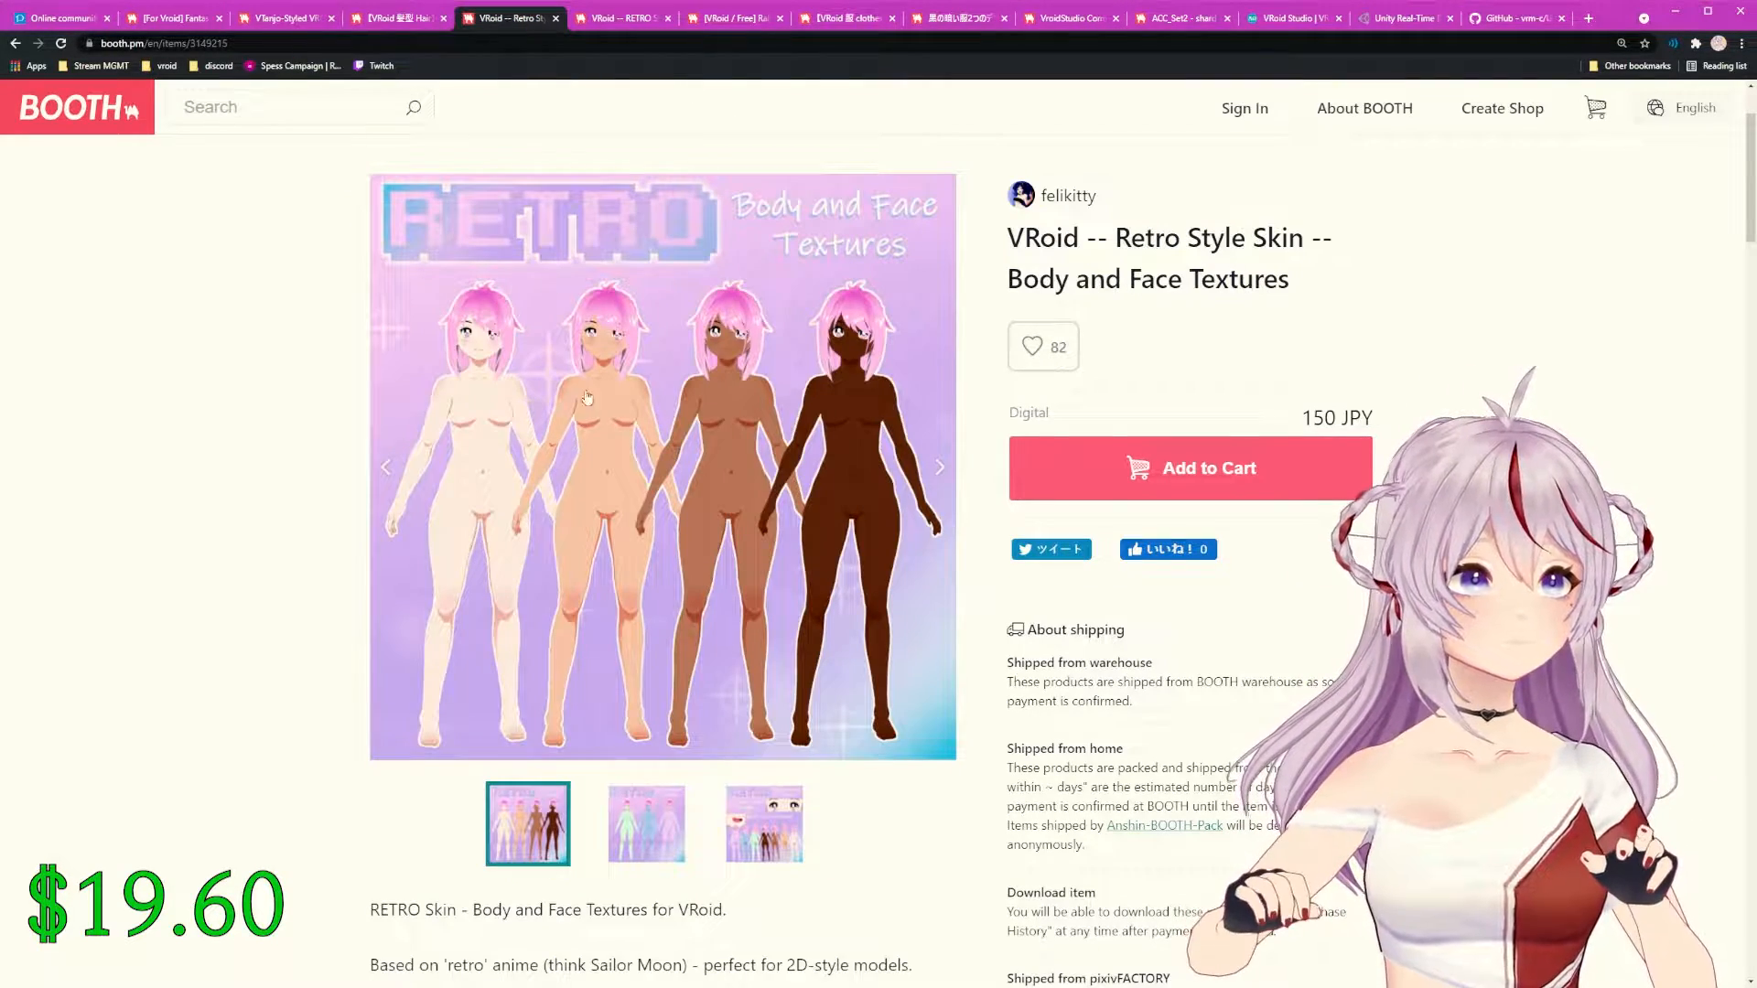
pyautogui.click(622, 13)
pyautogui.click(736, 22)
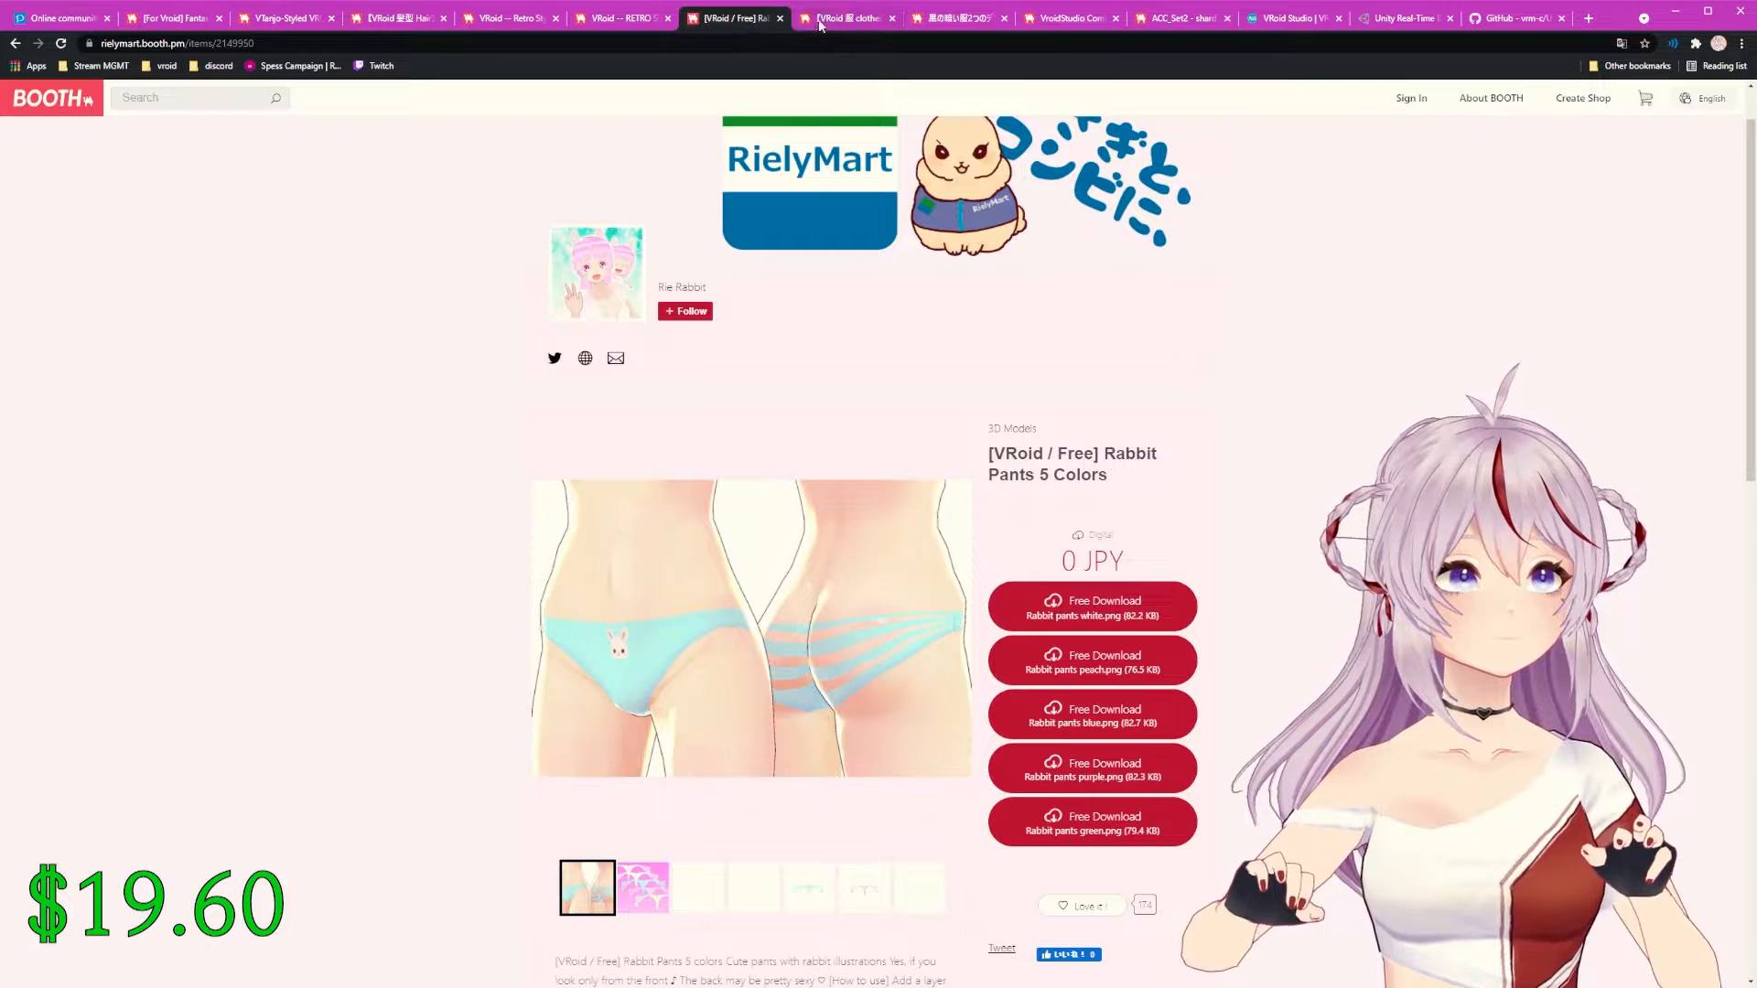
pyautogui.click(837, 22)
pyautogui.click(934, 22)
pyautogui.click(1049, 20)
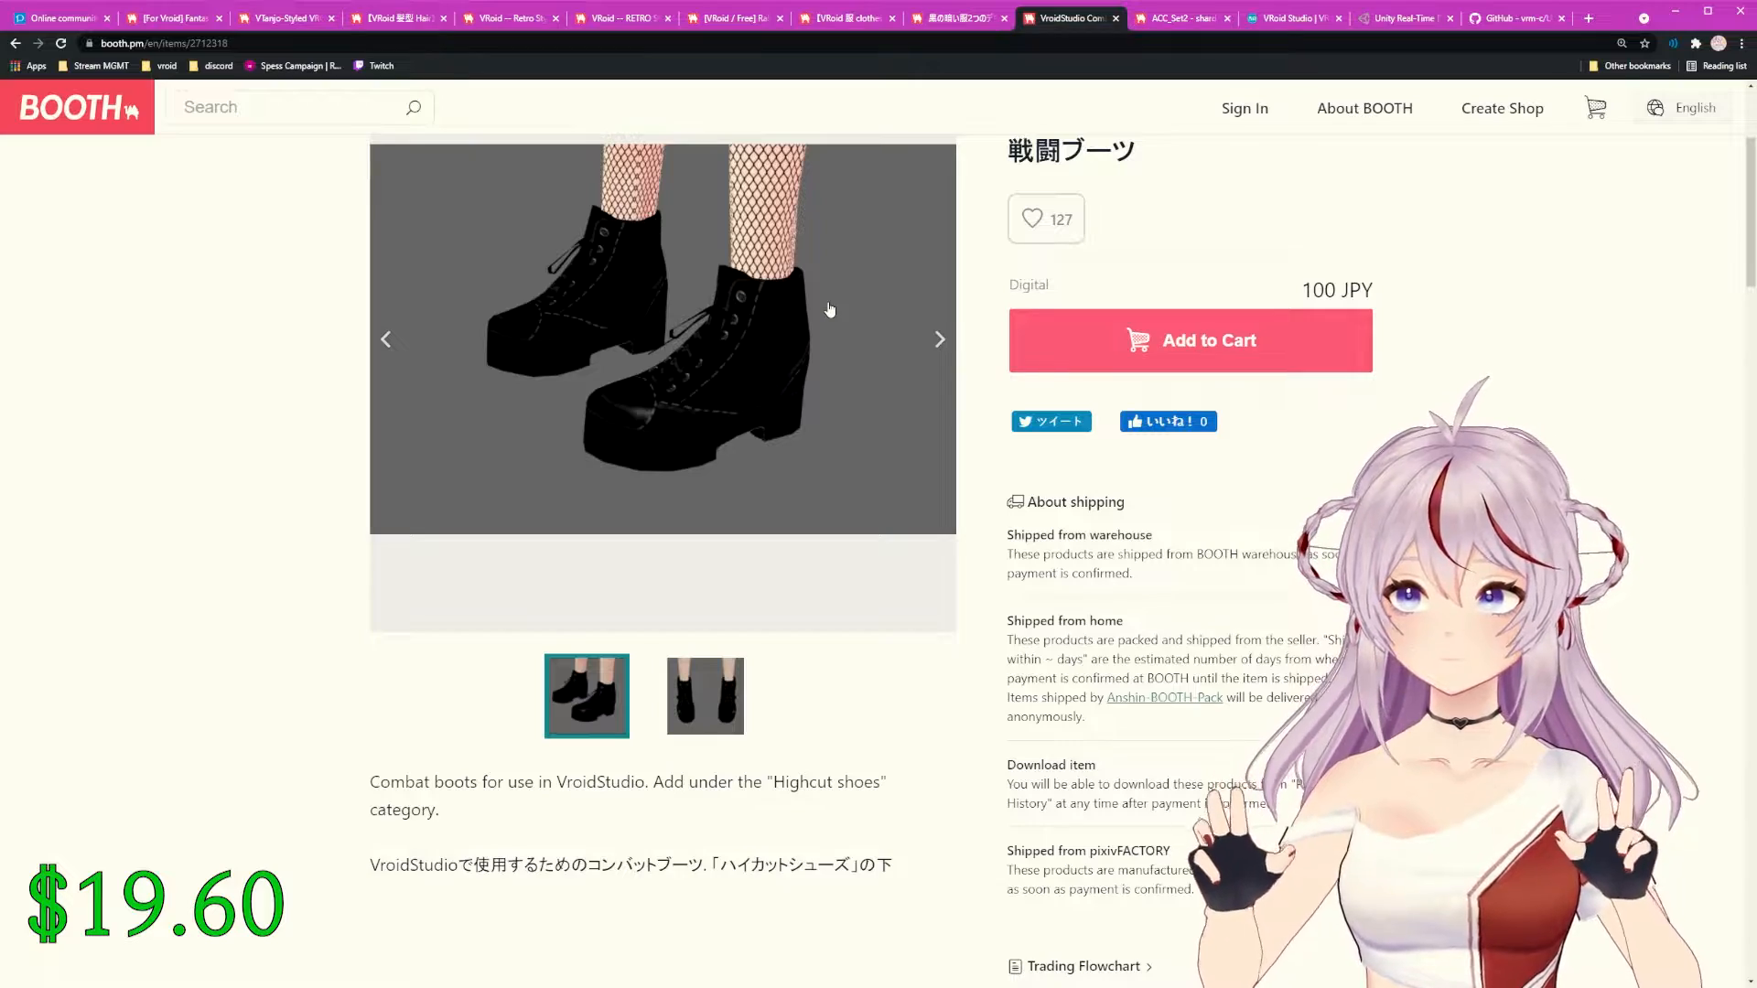
# Step: Read through ACC_Set2's description and usage terms, then switch to the VRoid Studio homepage
pyautogui.click(1181, 20)
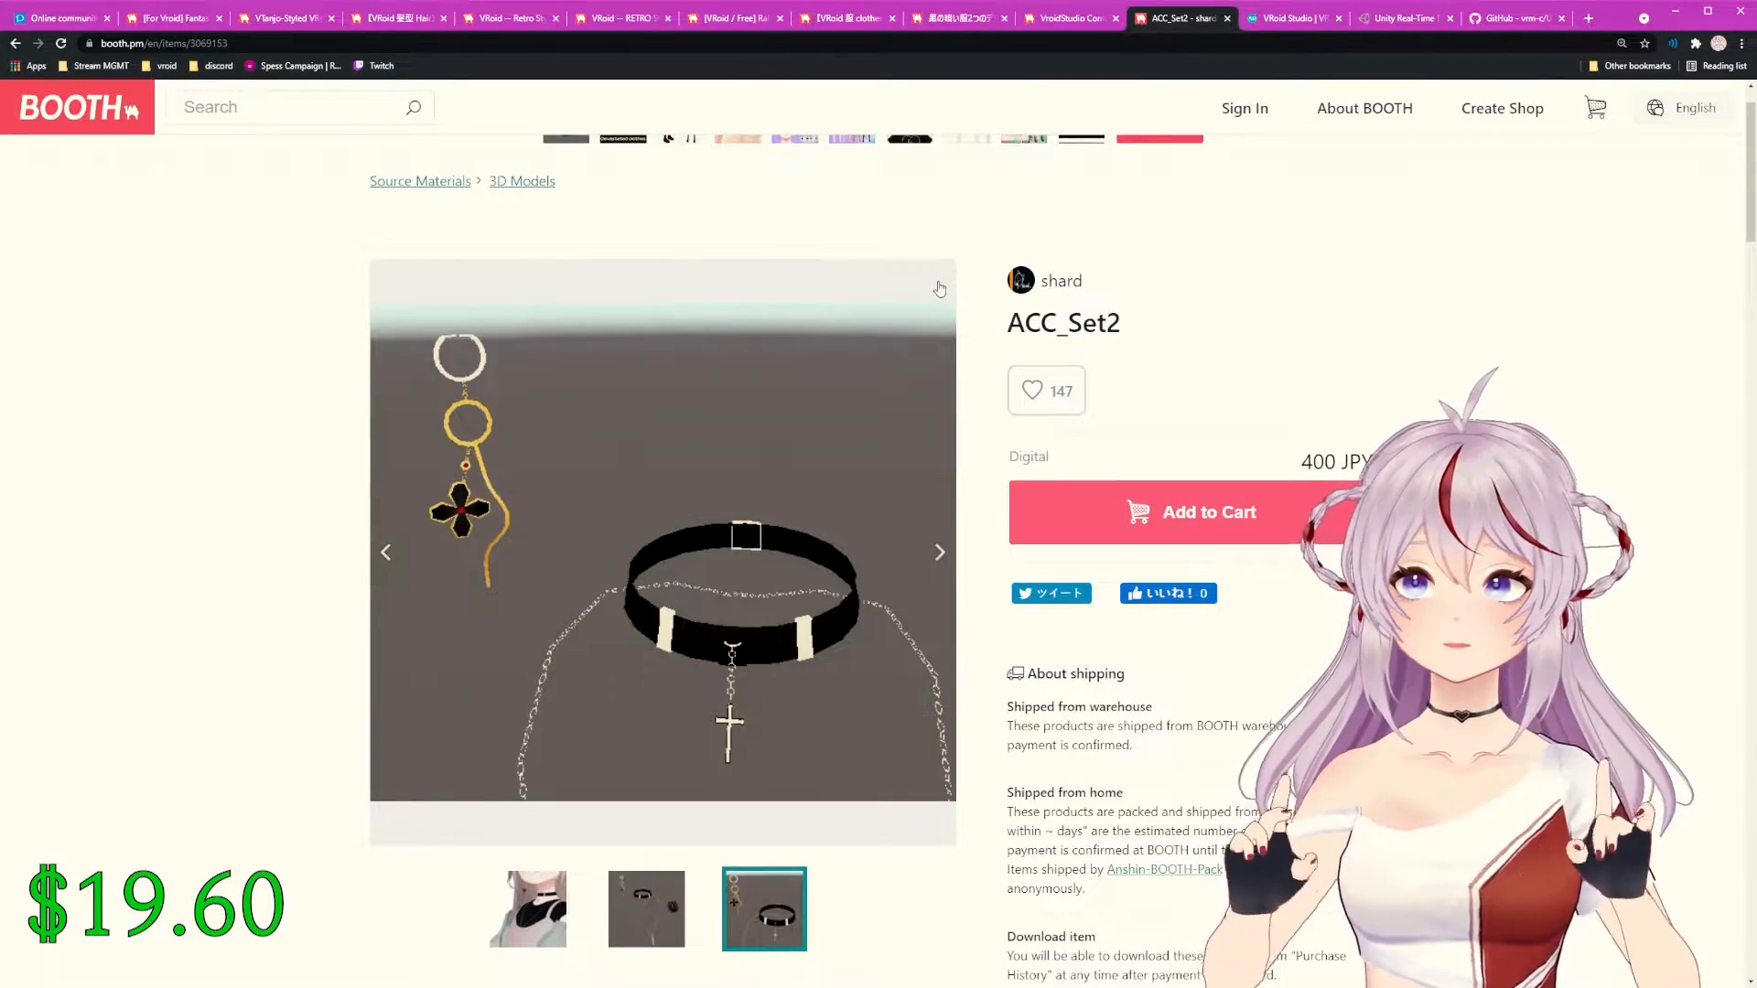
pyautogui.scroll(-2, 855, 370)
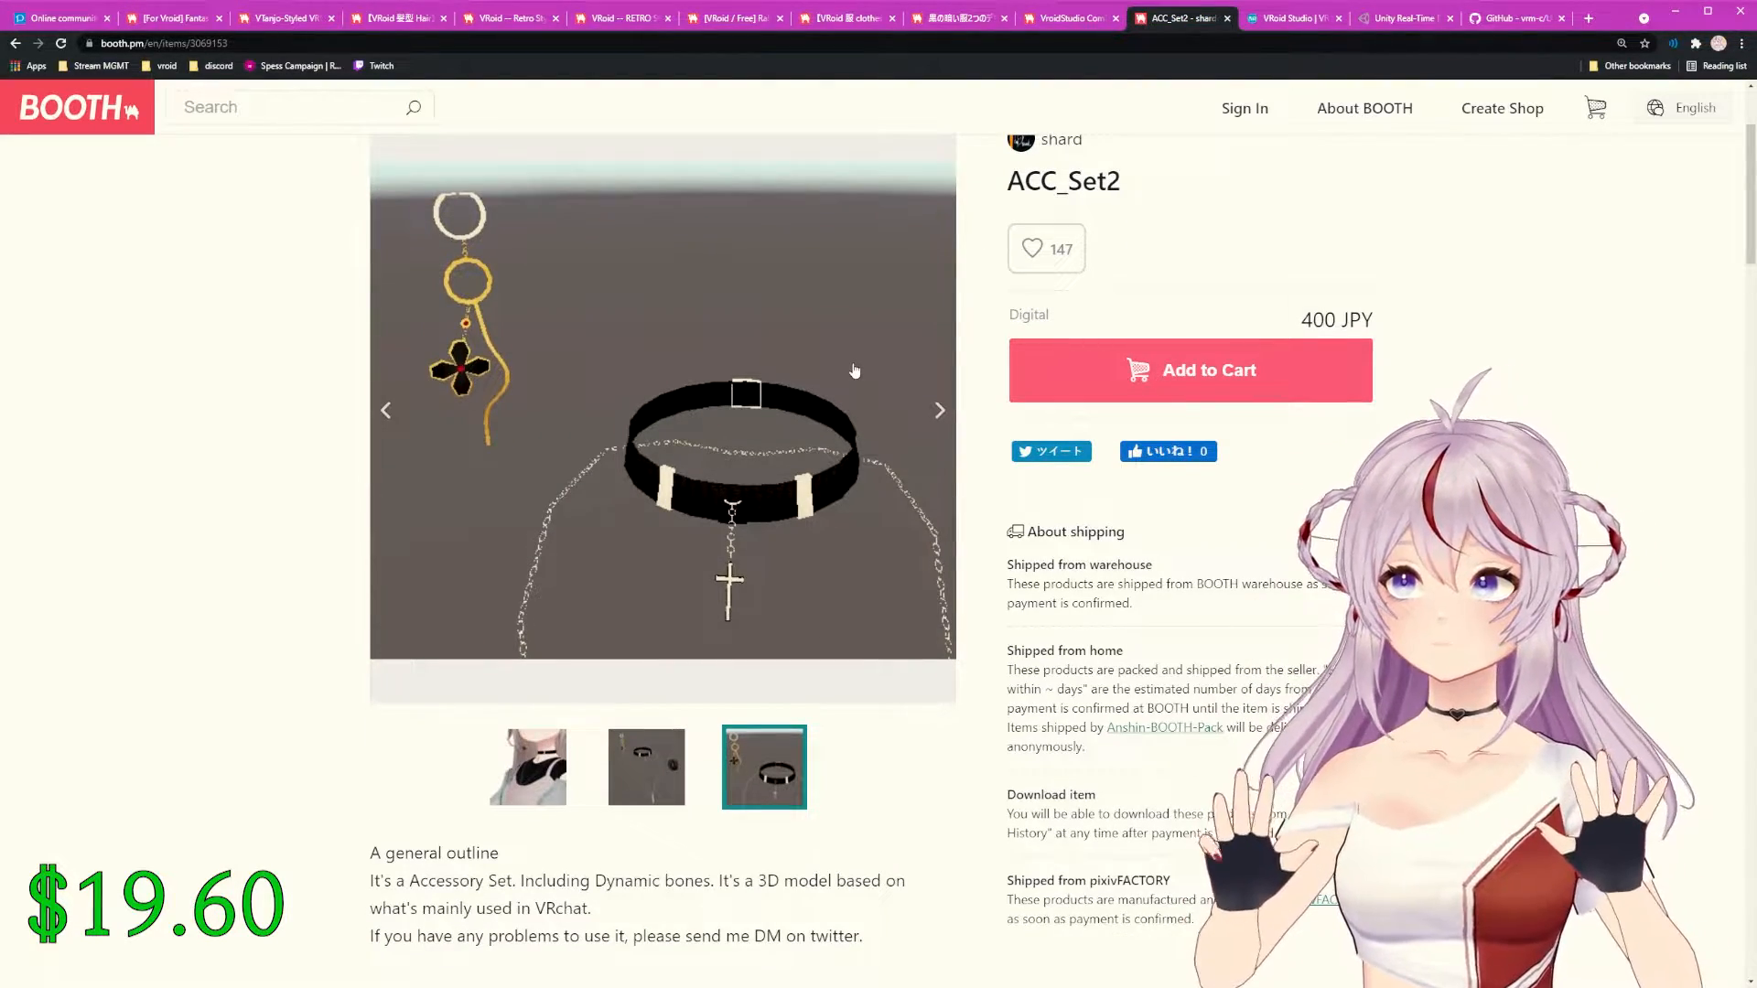
pyautogui.scroll(-5, 822, 393)
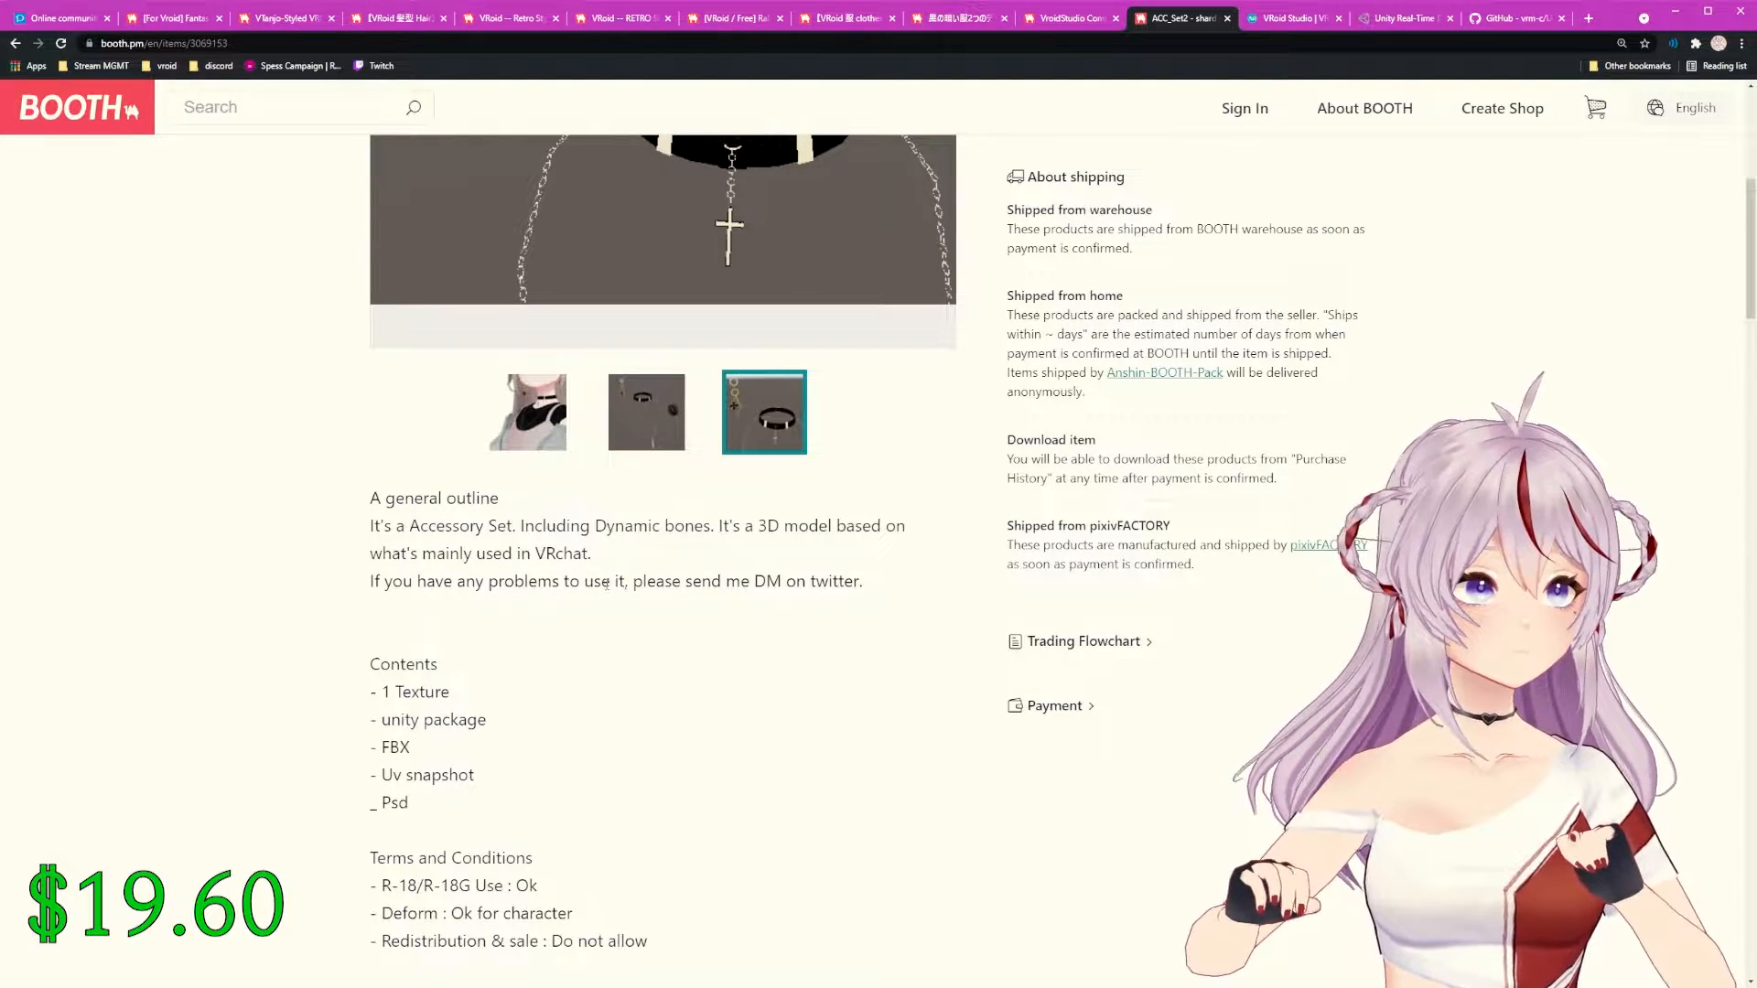
pyautogui.scroll(-3, 600, 583)
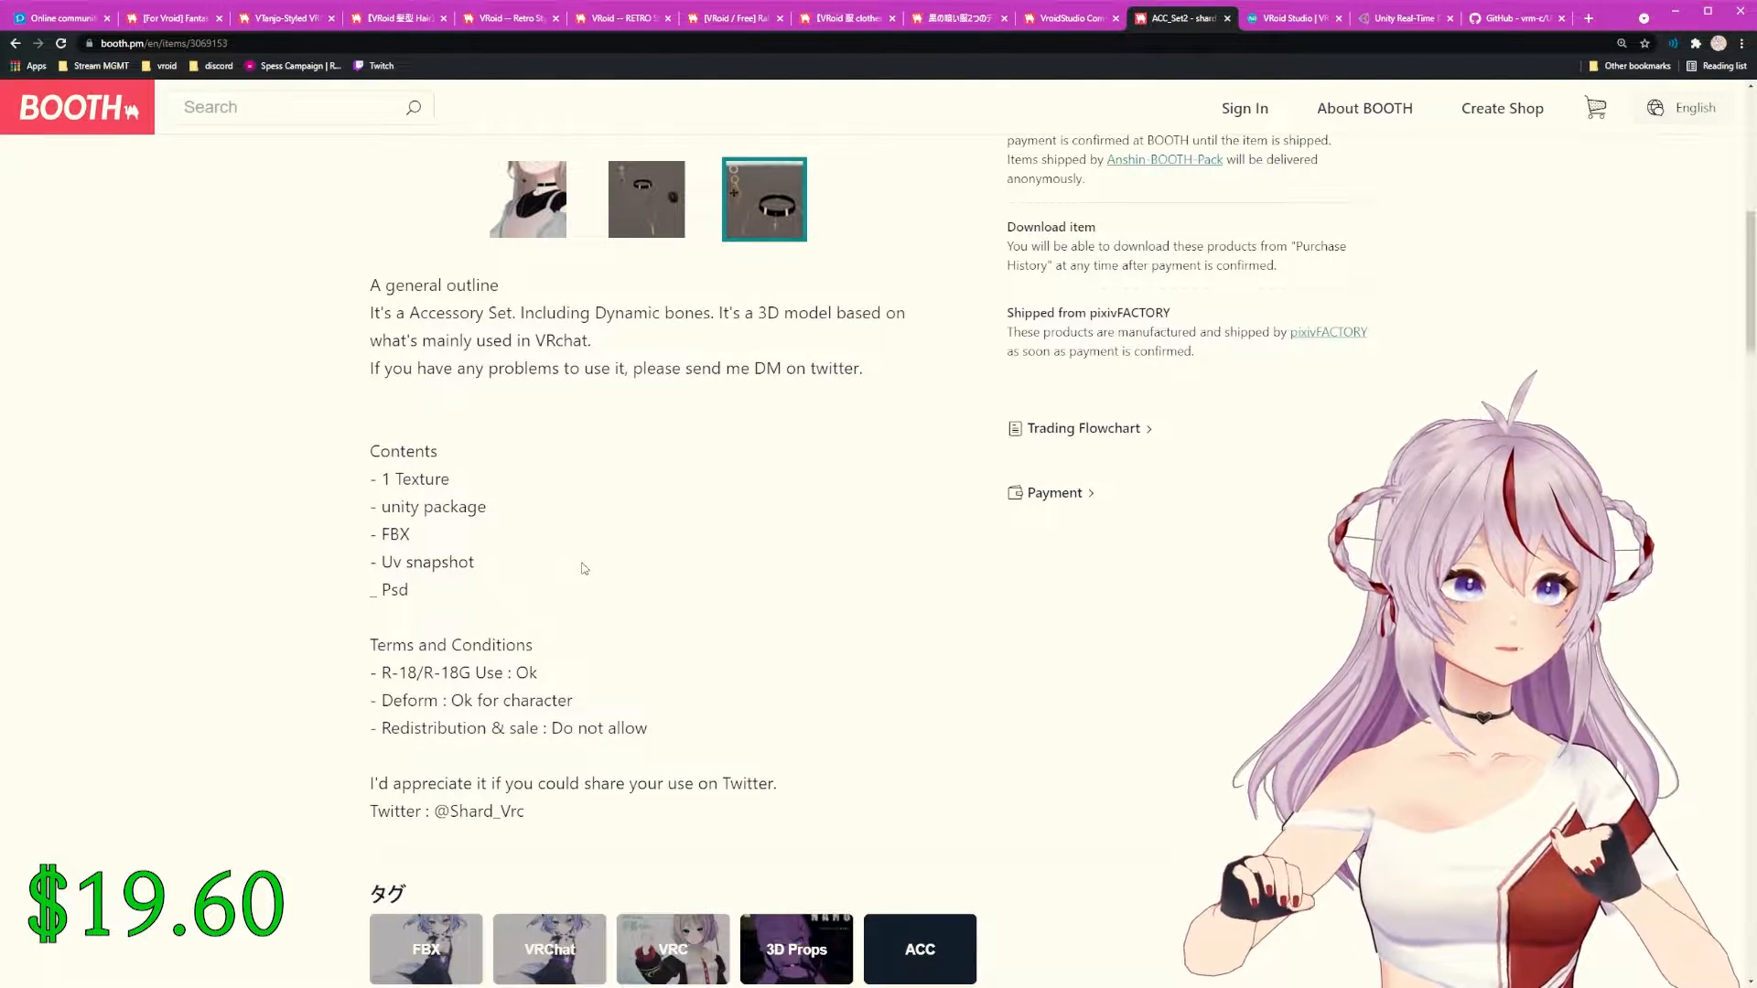
pyautogui.scroll(6, 584, 569)
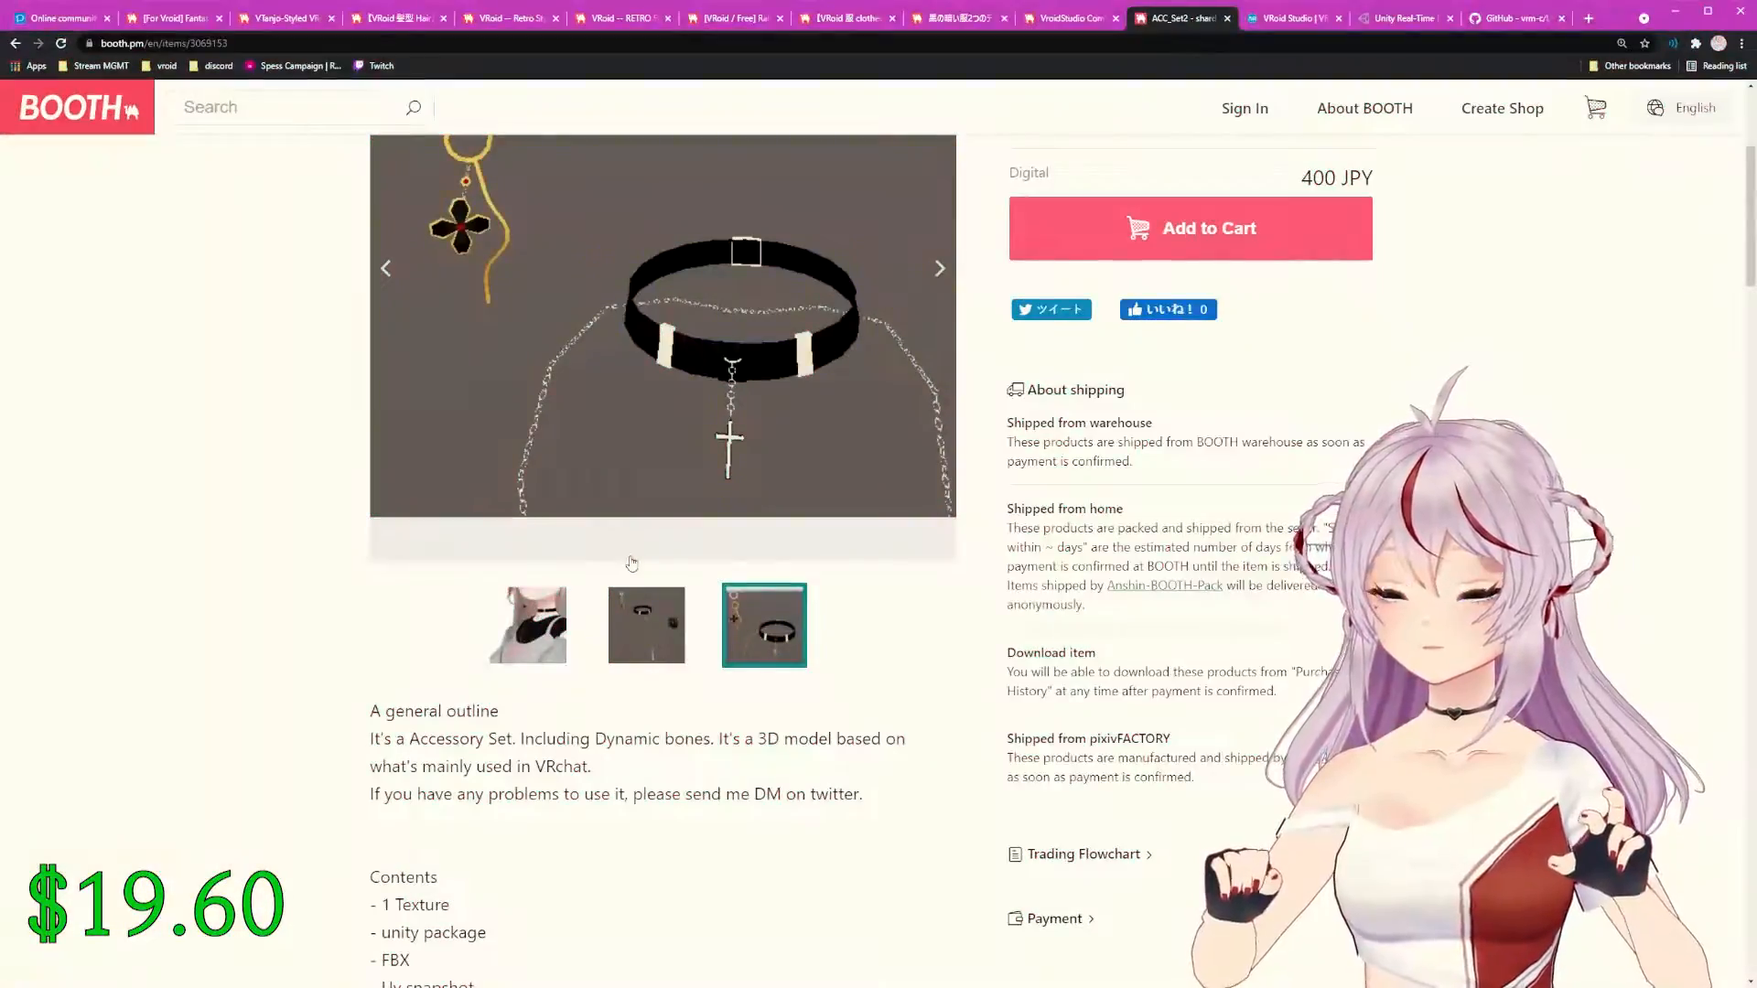
pyautogui.scroll(4, 622, 563)
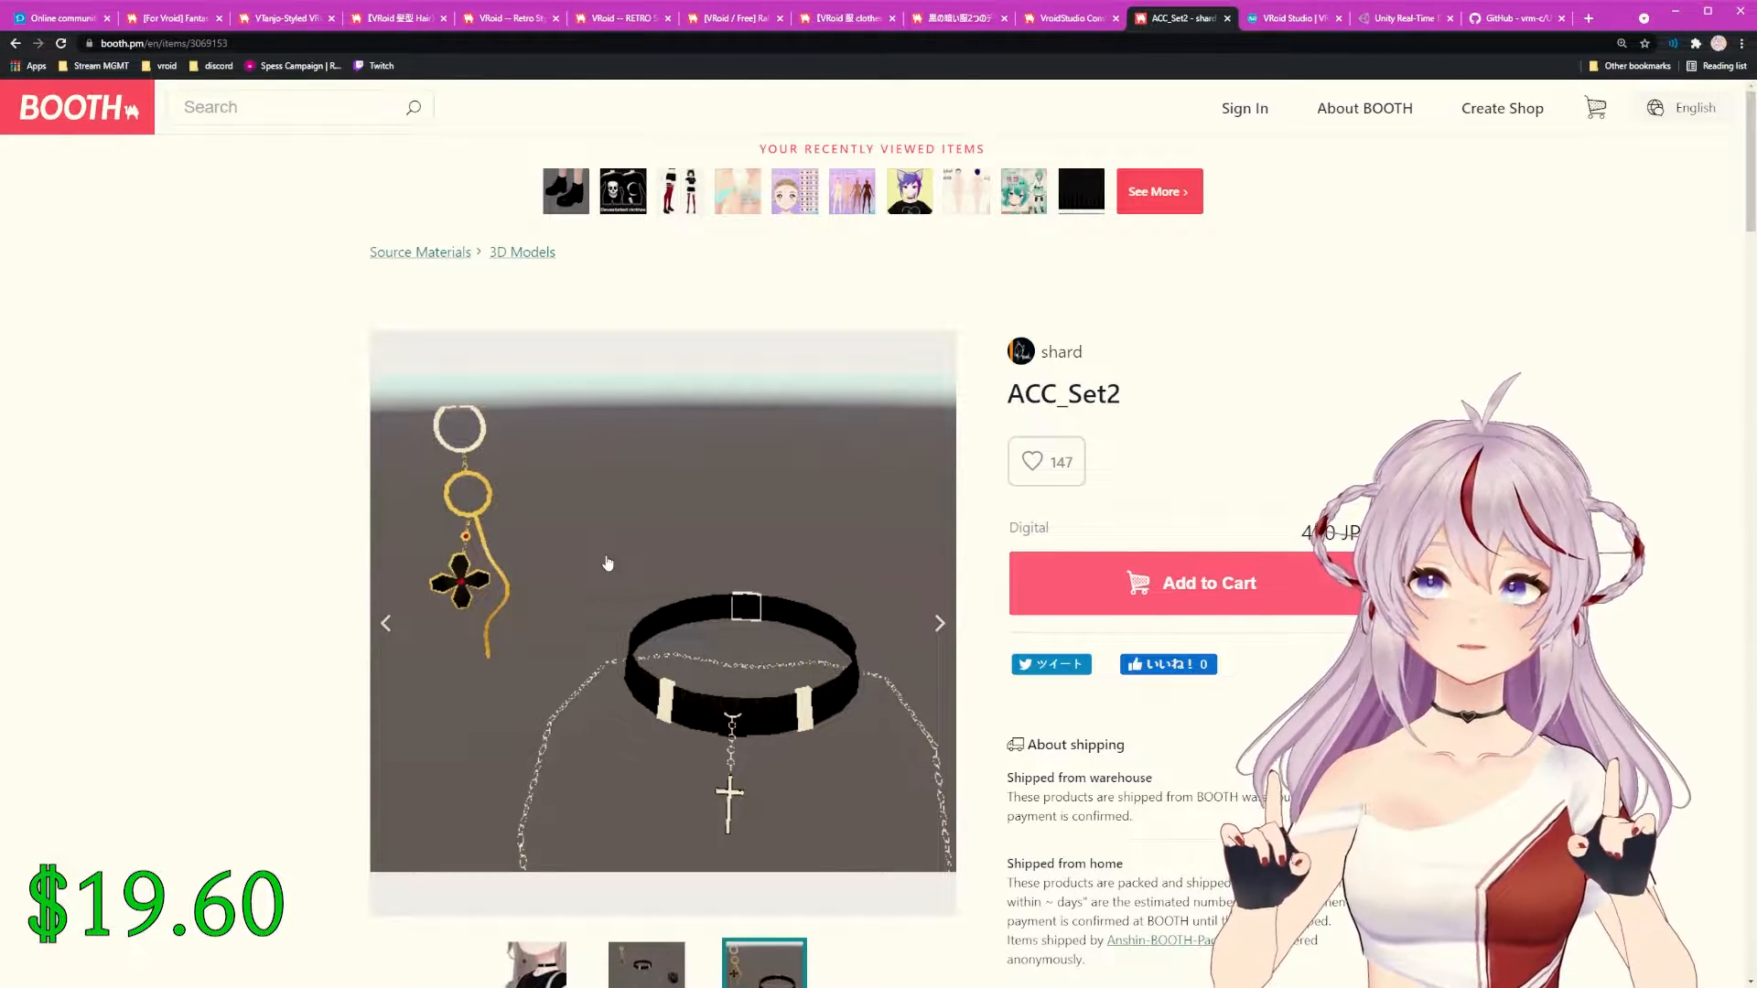
pyautogui.click(1277, 18)
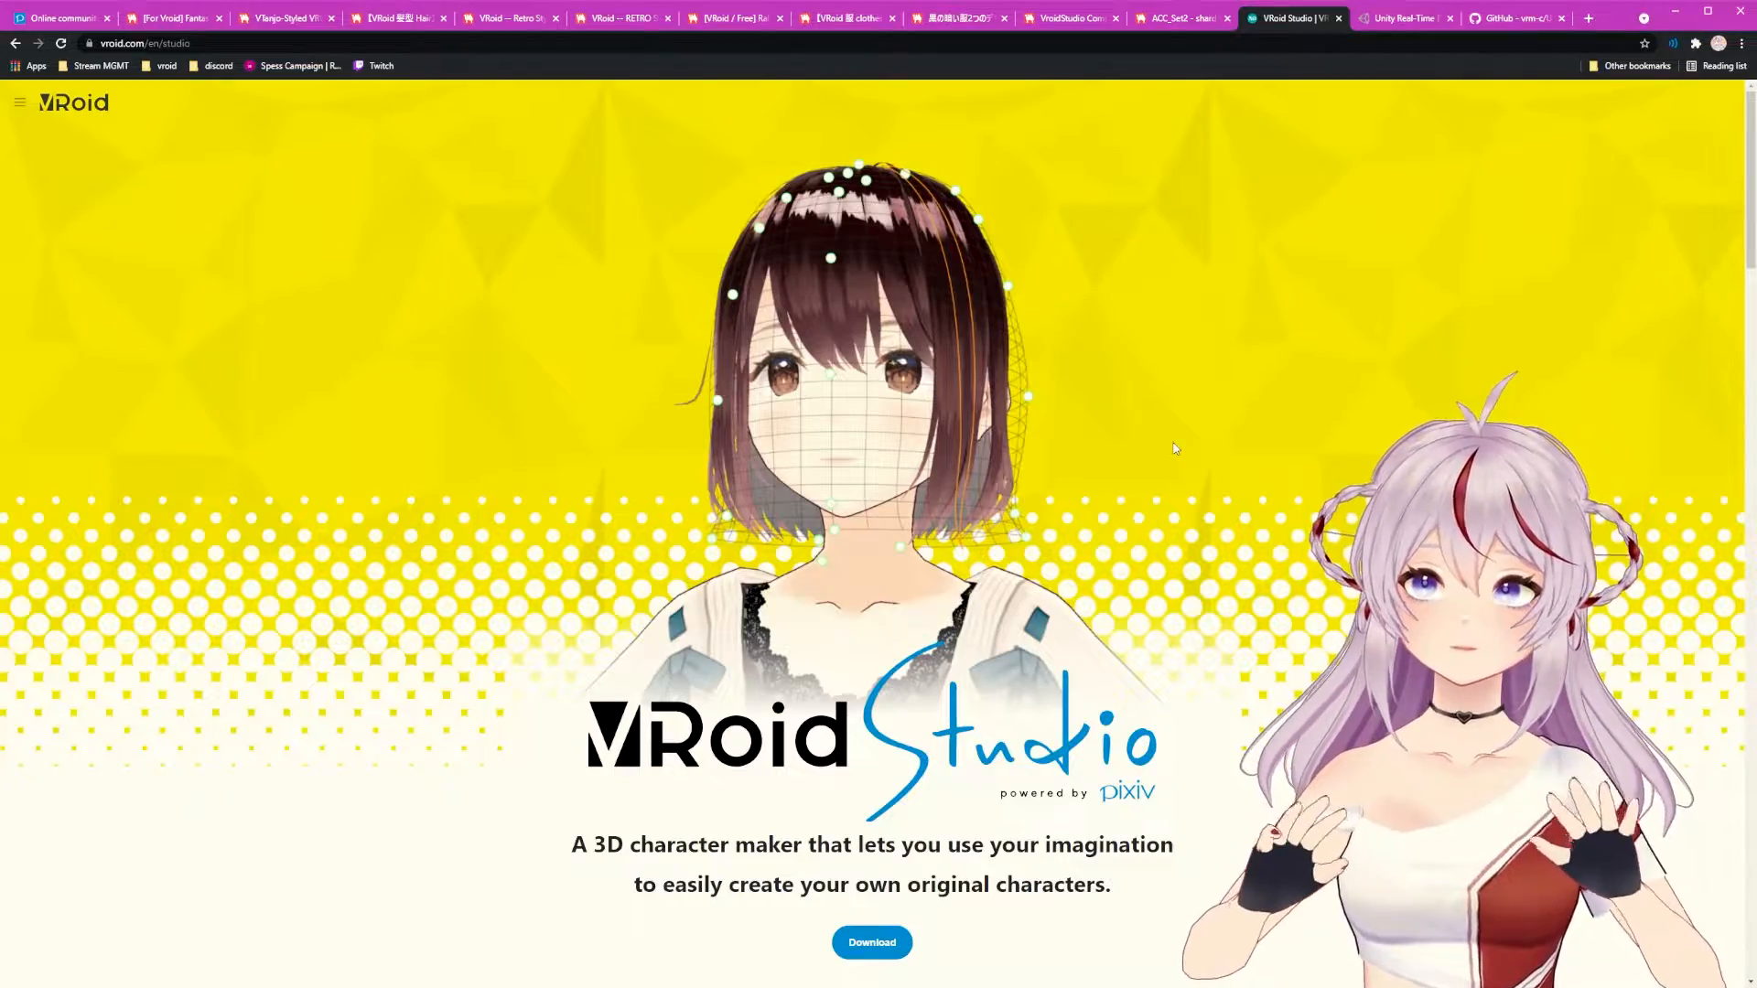
# Step: Scroll vroid.com/en/studio down to the v0.14.0 download buttons and back, then switch to Unity's site
pyautogui.scroll(-10, 1110, 467)
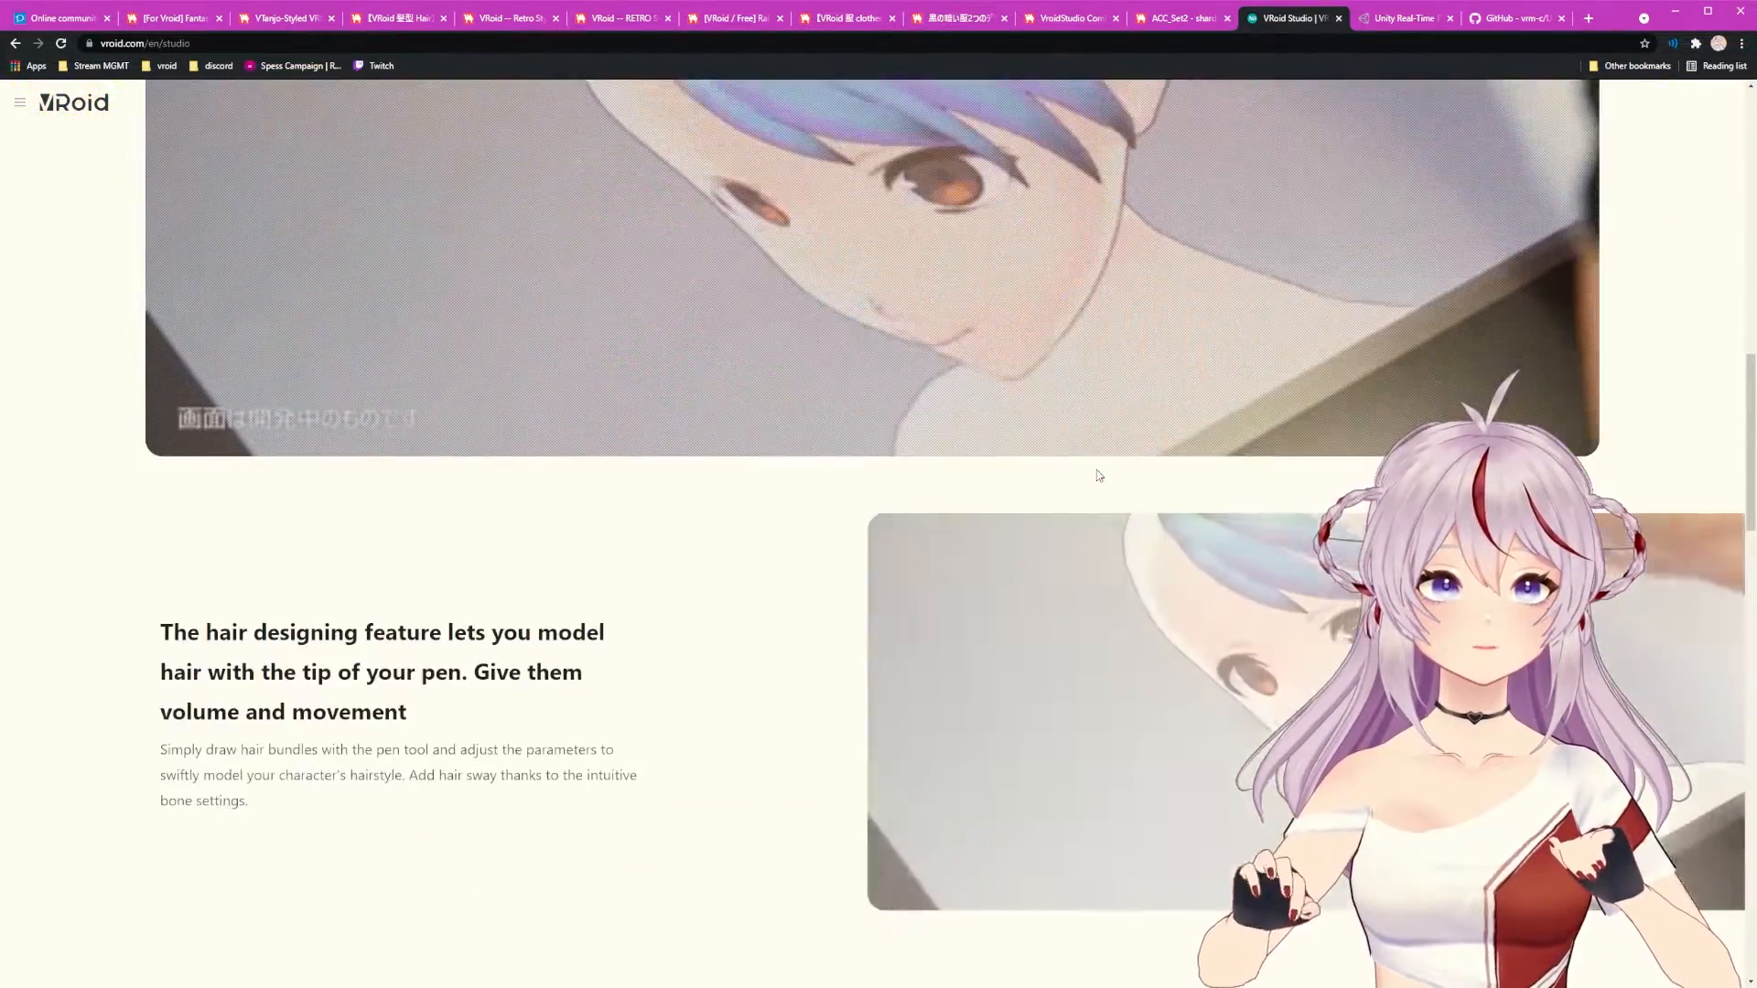
pyautogui.scroll(-10, 1099, 475)
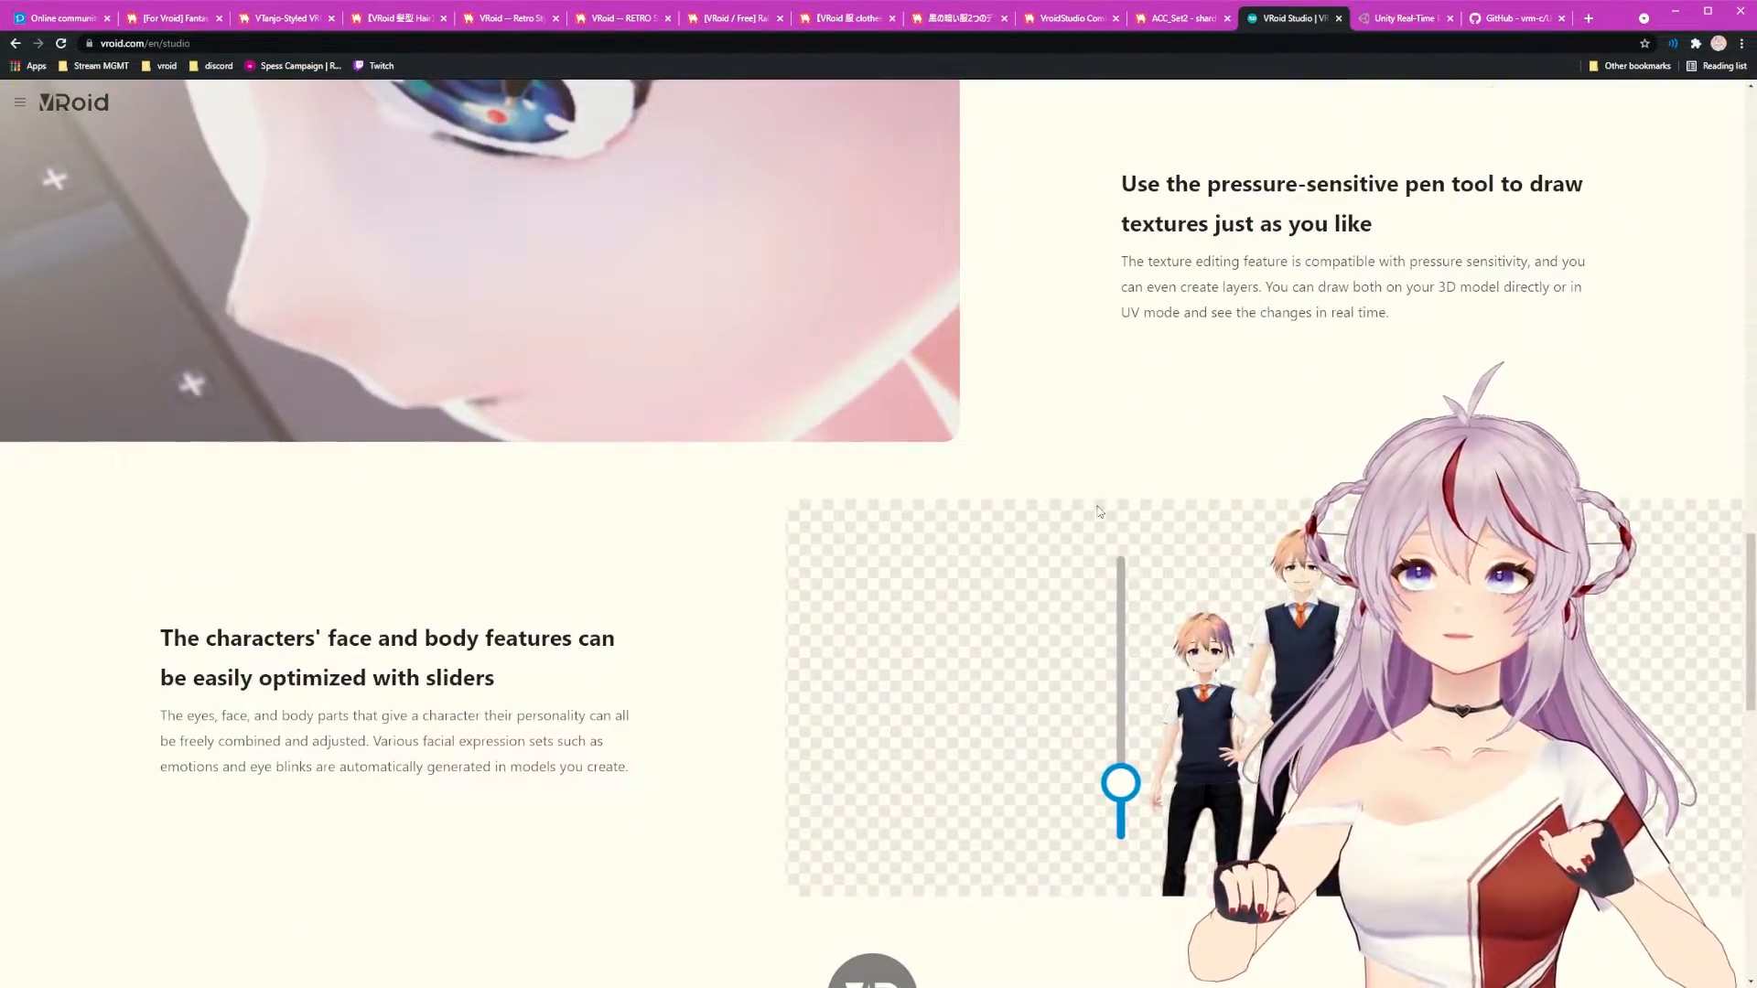
pyautogui.scroll(-10, 1099, 513)
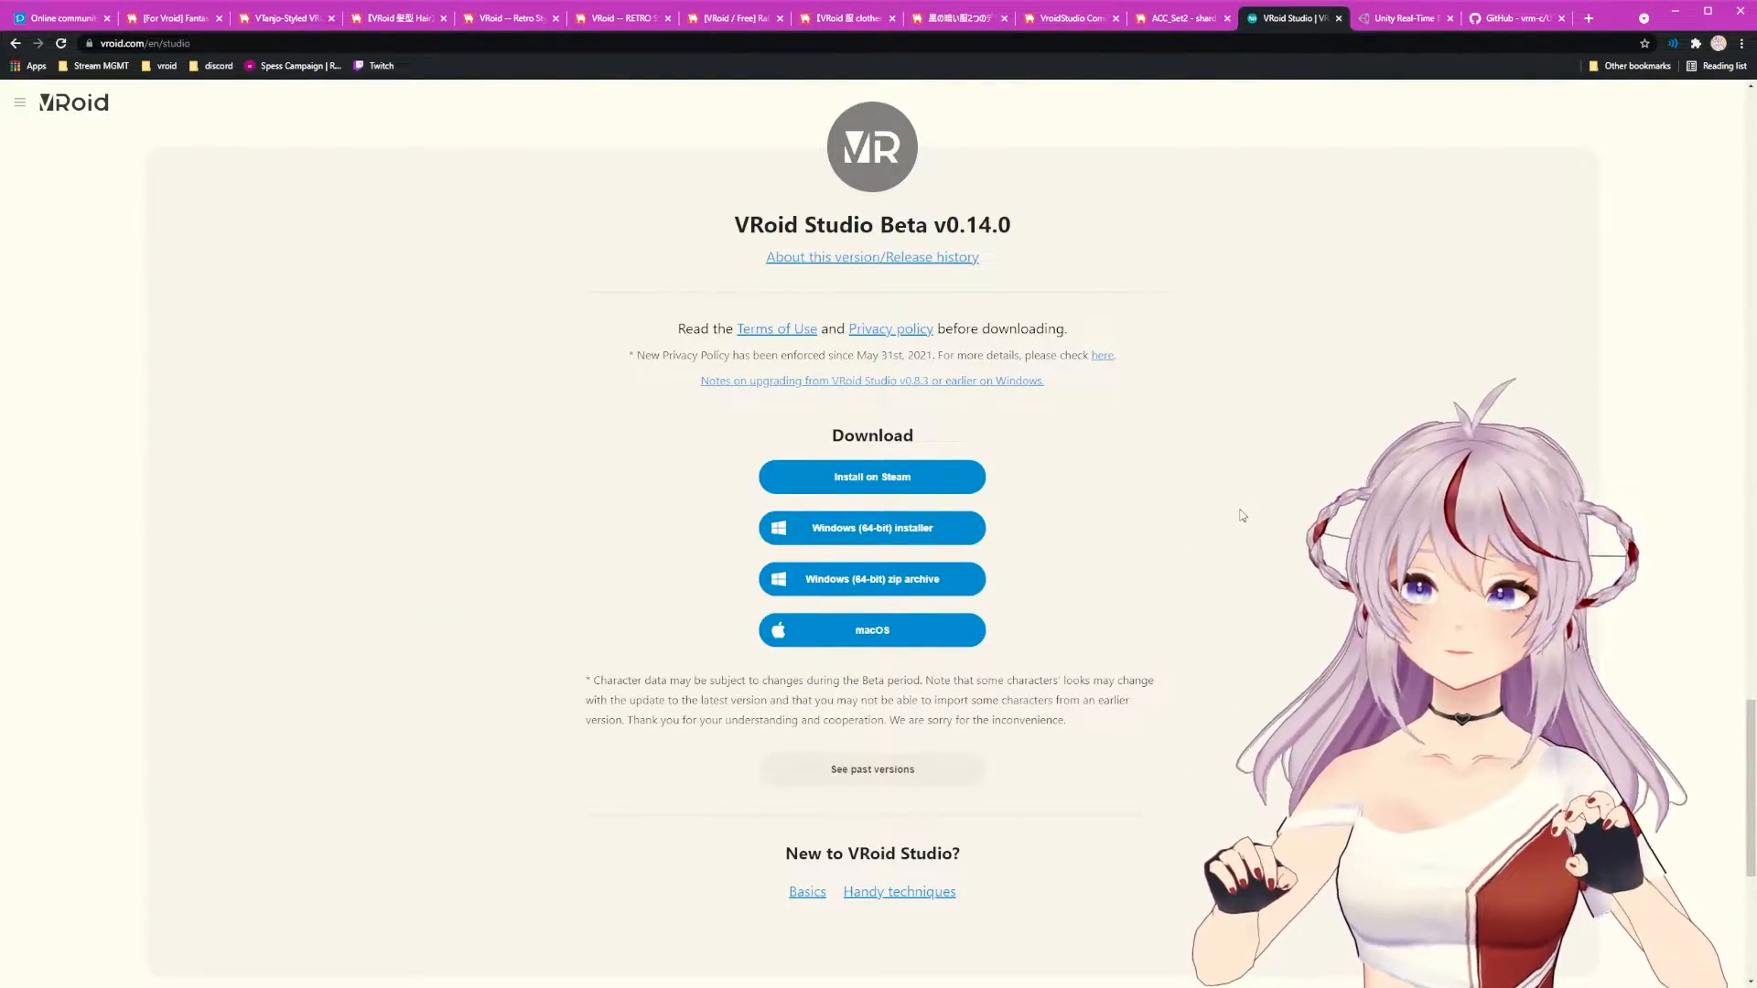
pyautogui.scroll(6, 1242, 516)
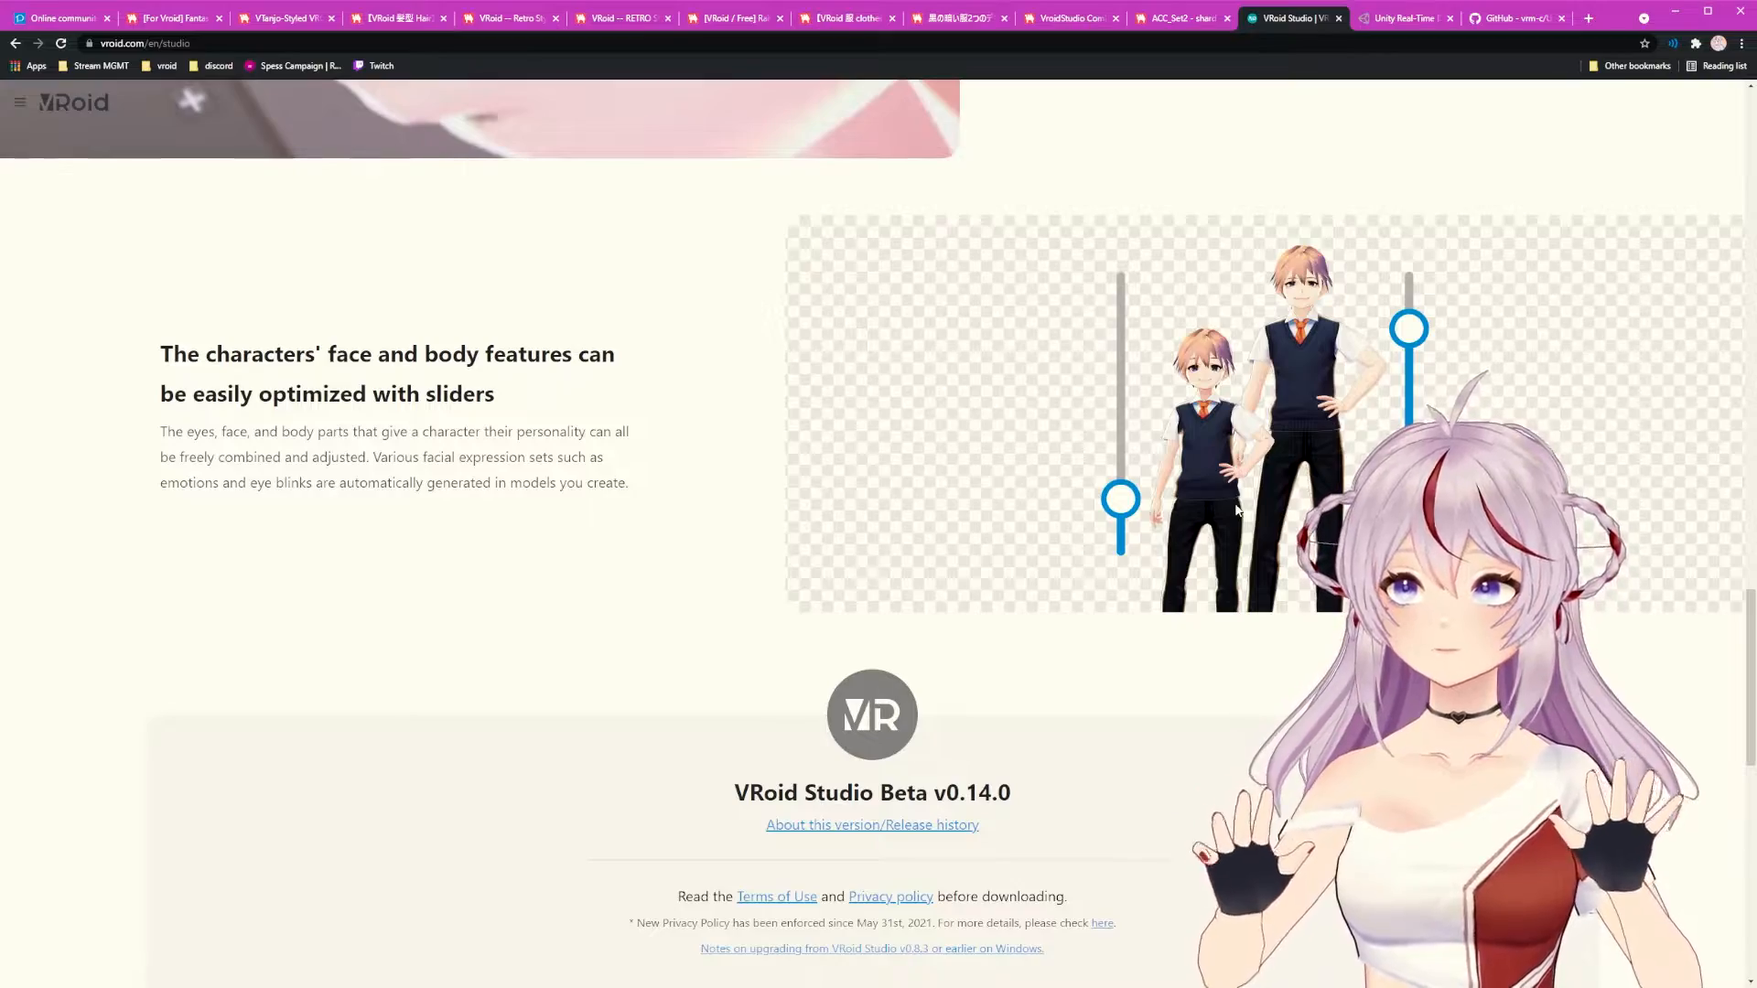
pyautogui.scroll(10, 1236, 510)
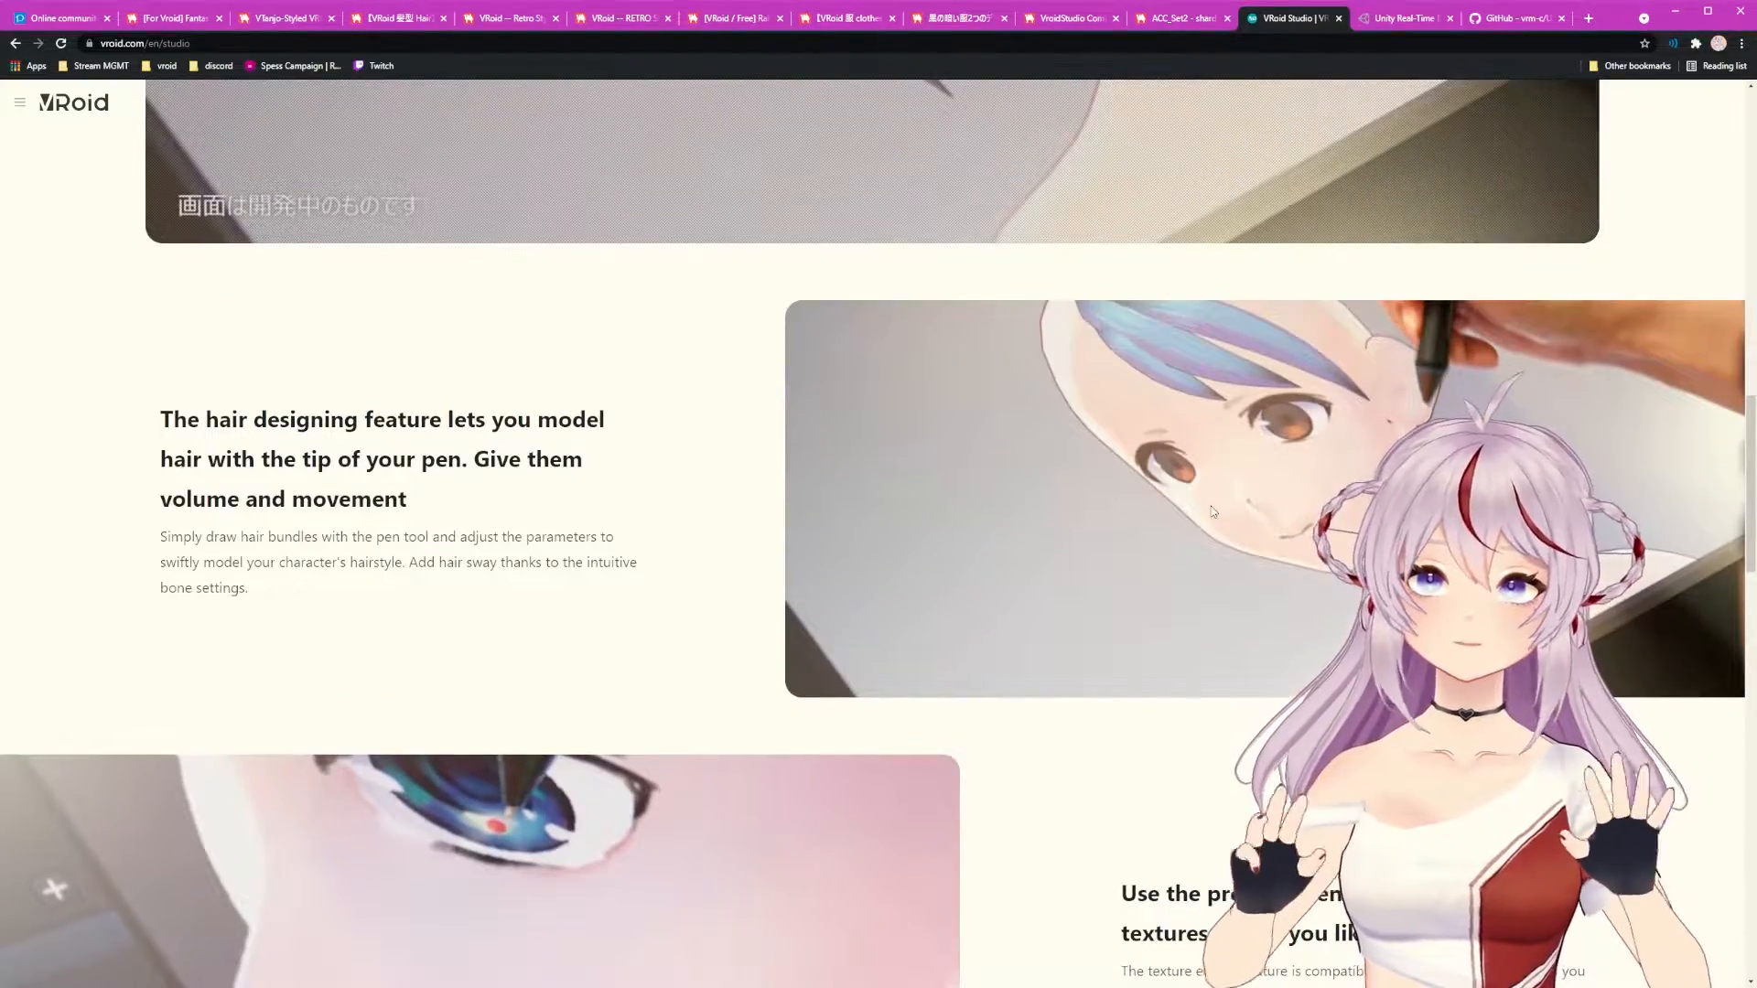
pyautogui.scroll(10, 1209, 506)
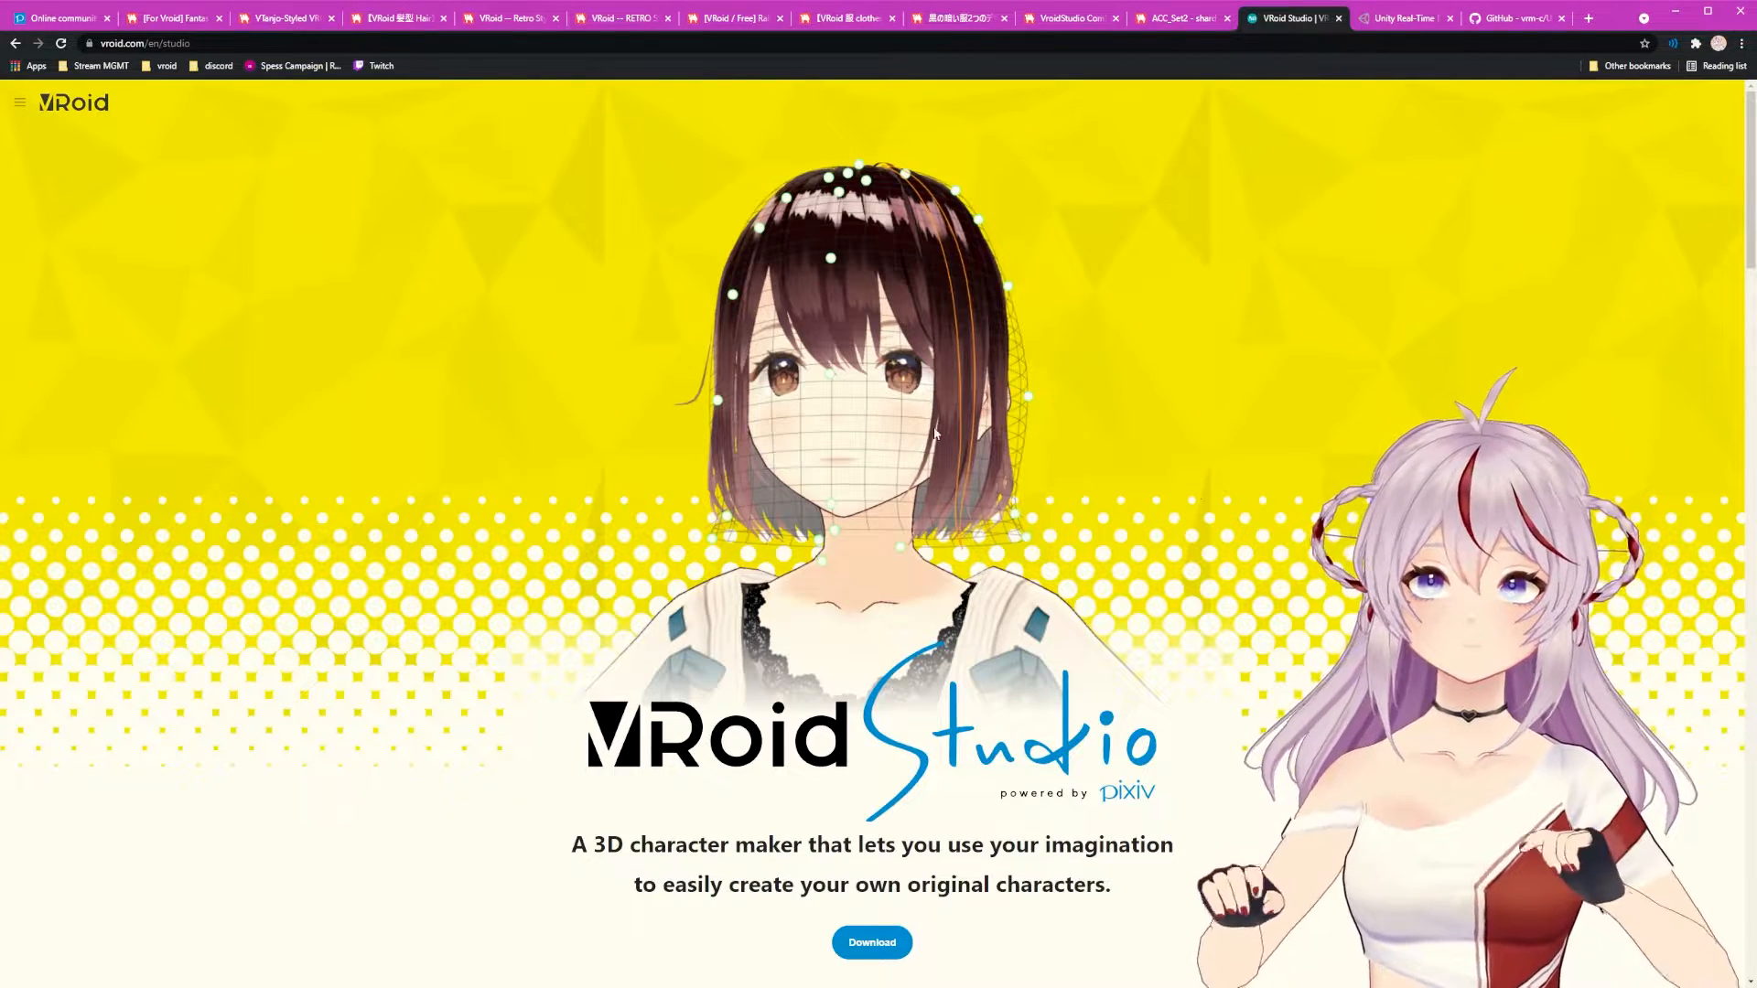
pyautogui.click(1406, 20)
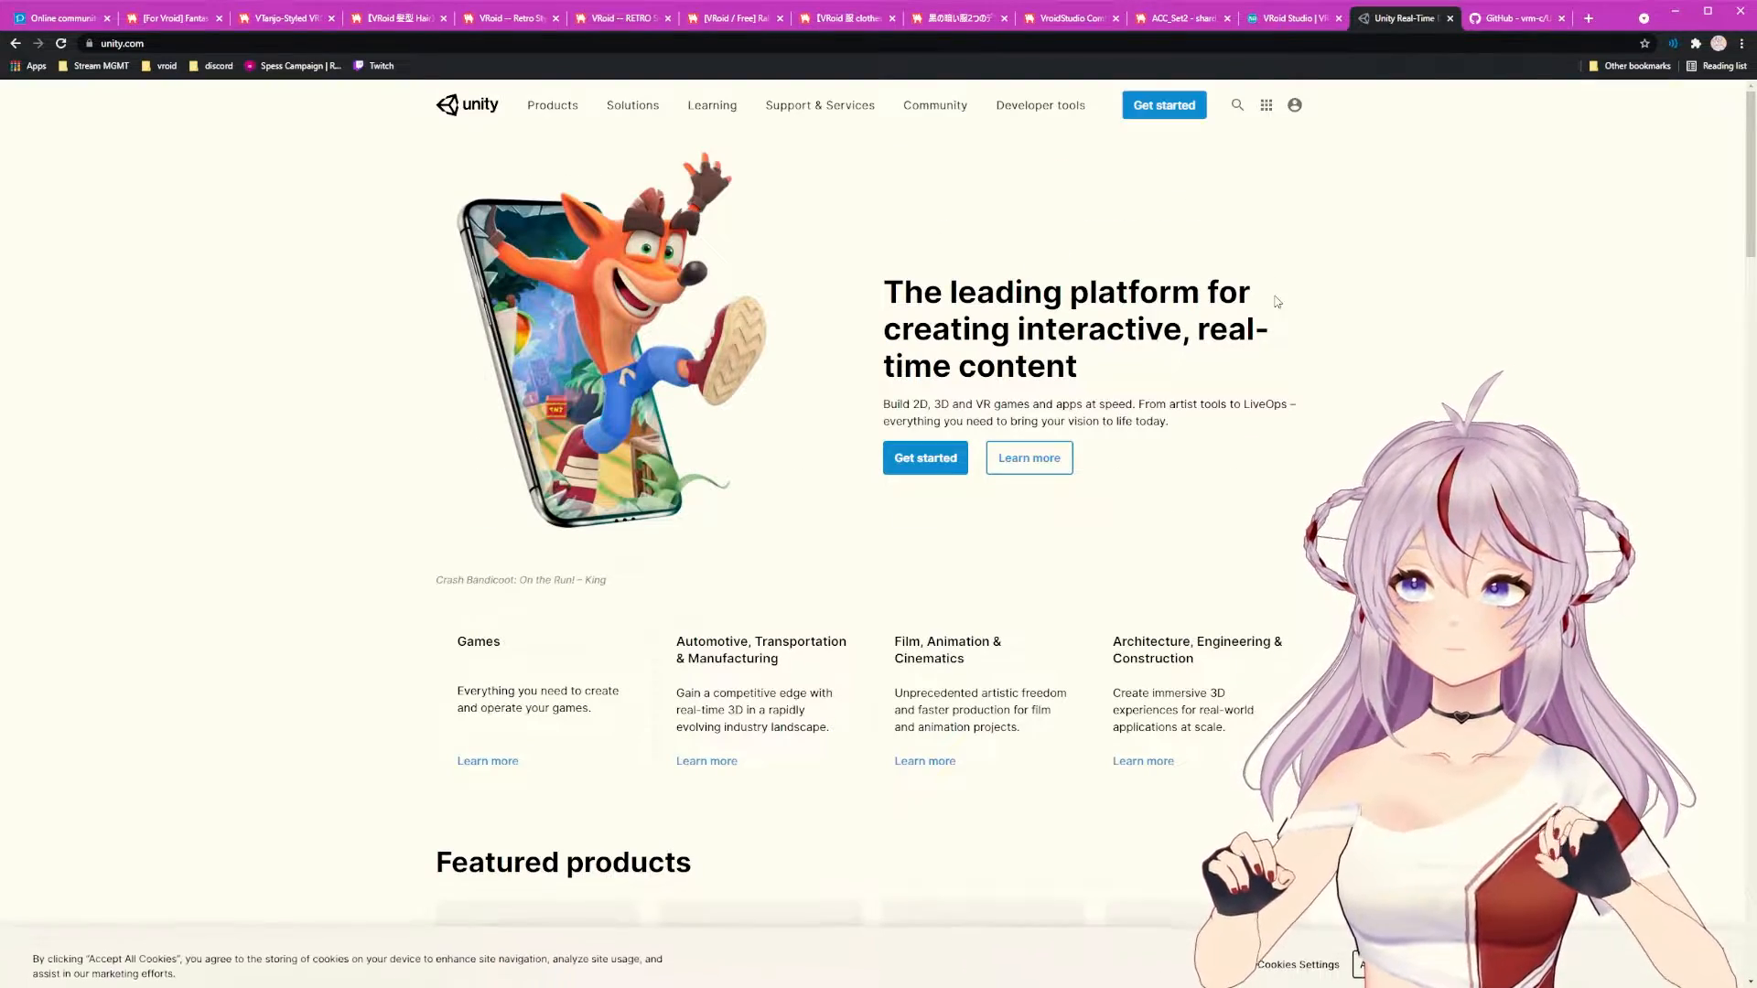
# Step: Scroll to the unity.com footer and follow the Get Unity link
pyautogui.scroll(-5, 834, 612)
pyautogui.scroll(-18, 835, 611)
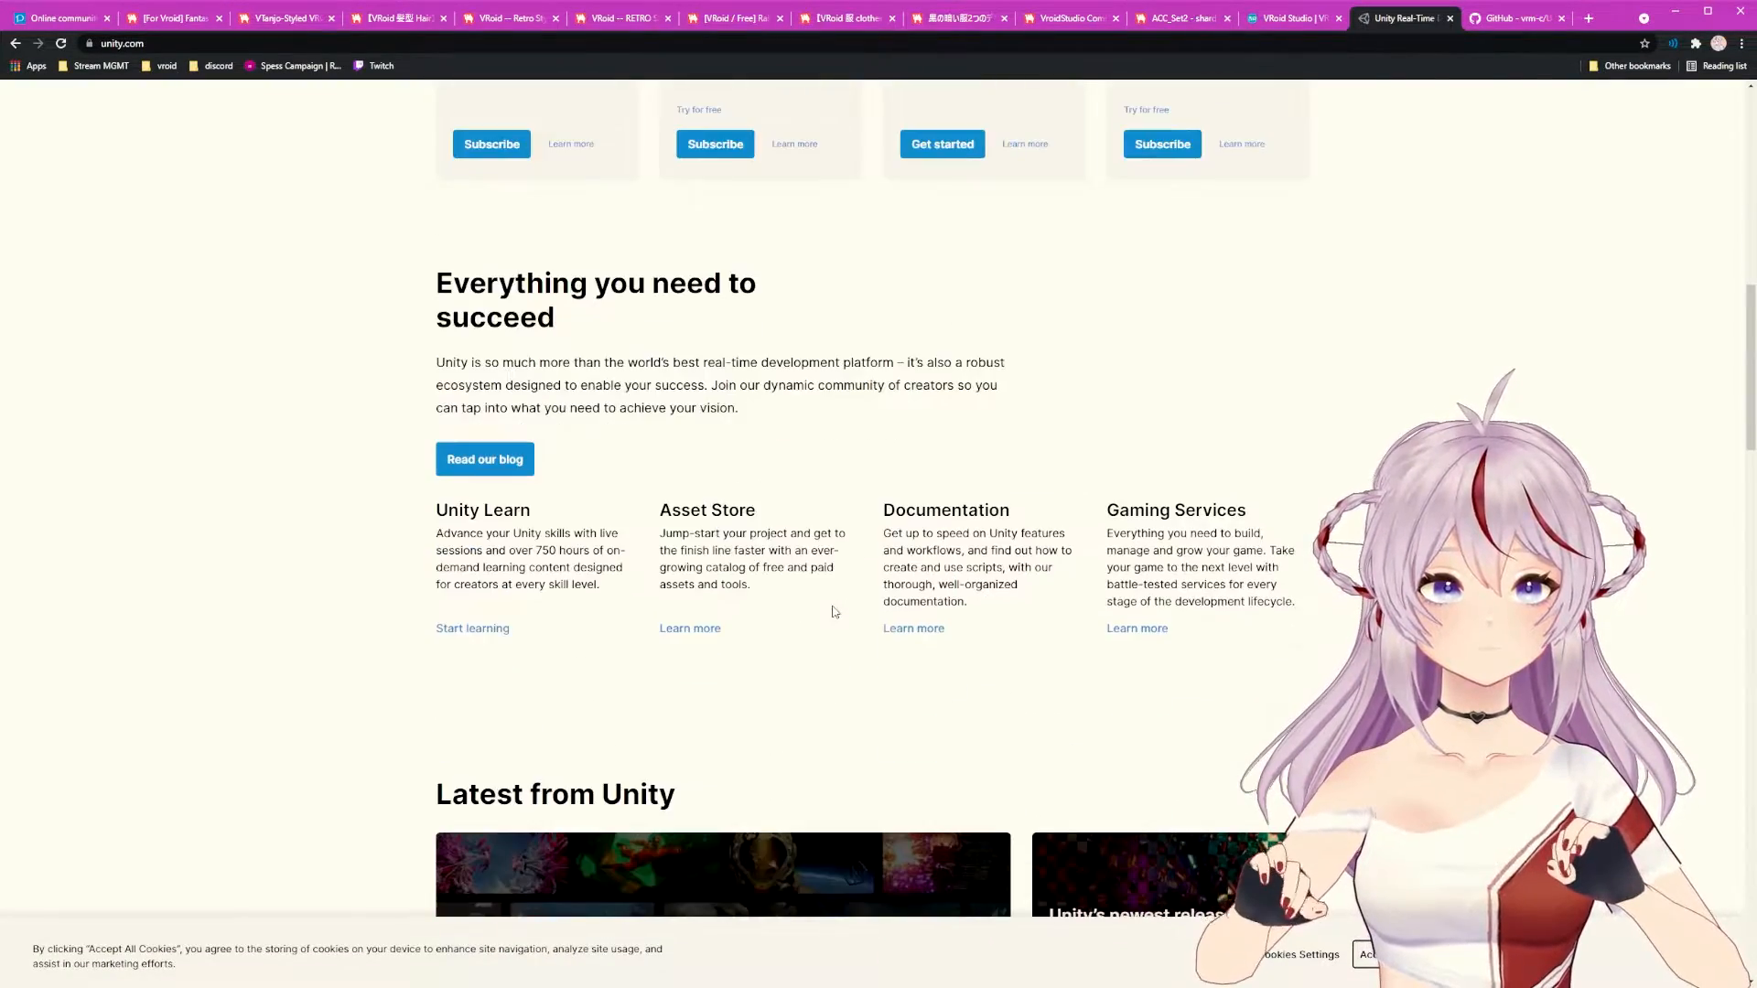
pyautogui.scroll(-10, 874, 621)
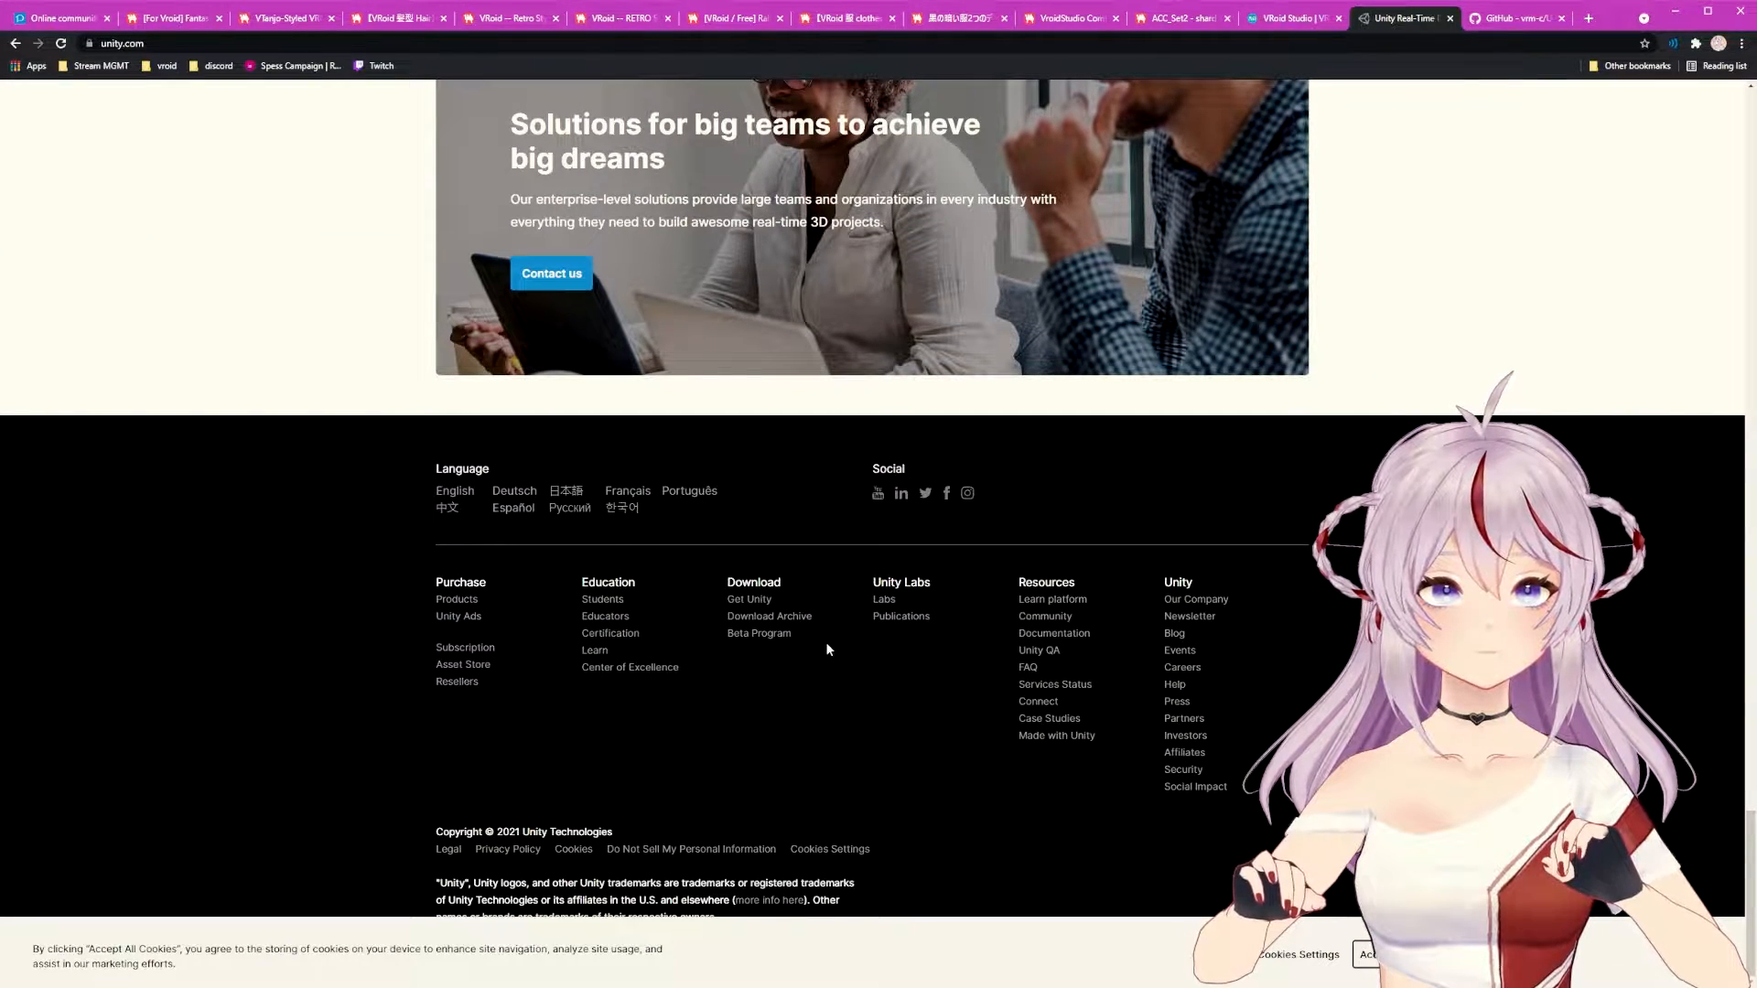
pyautogui.click(761, 605)
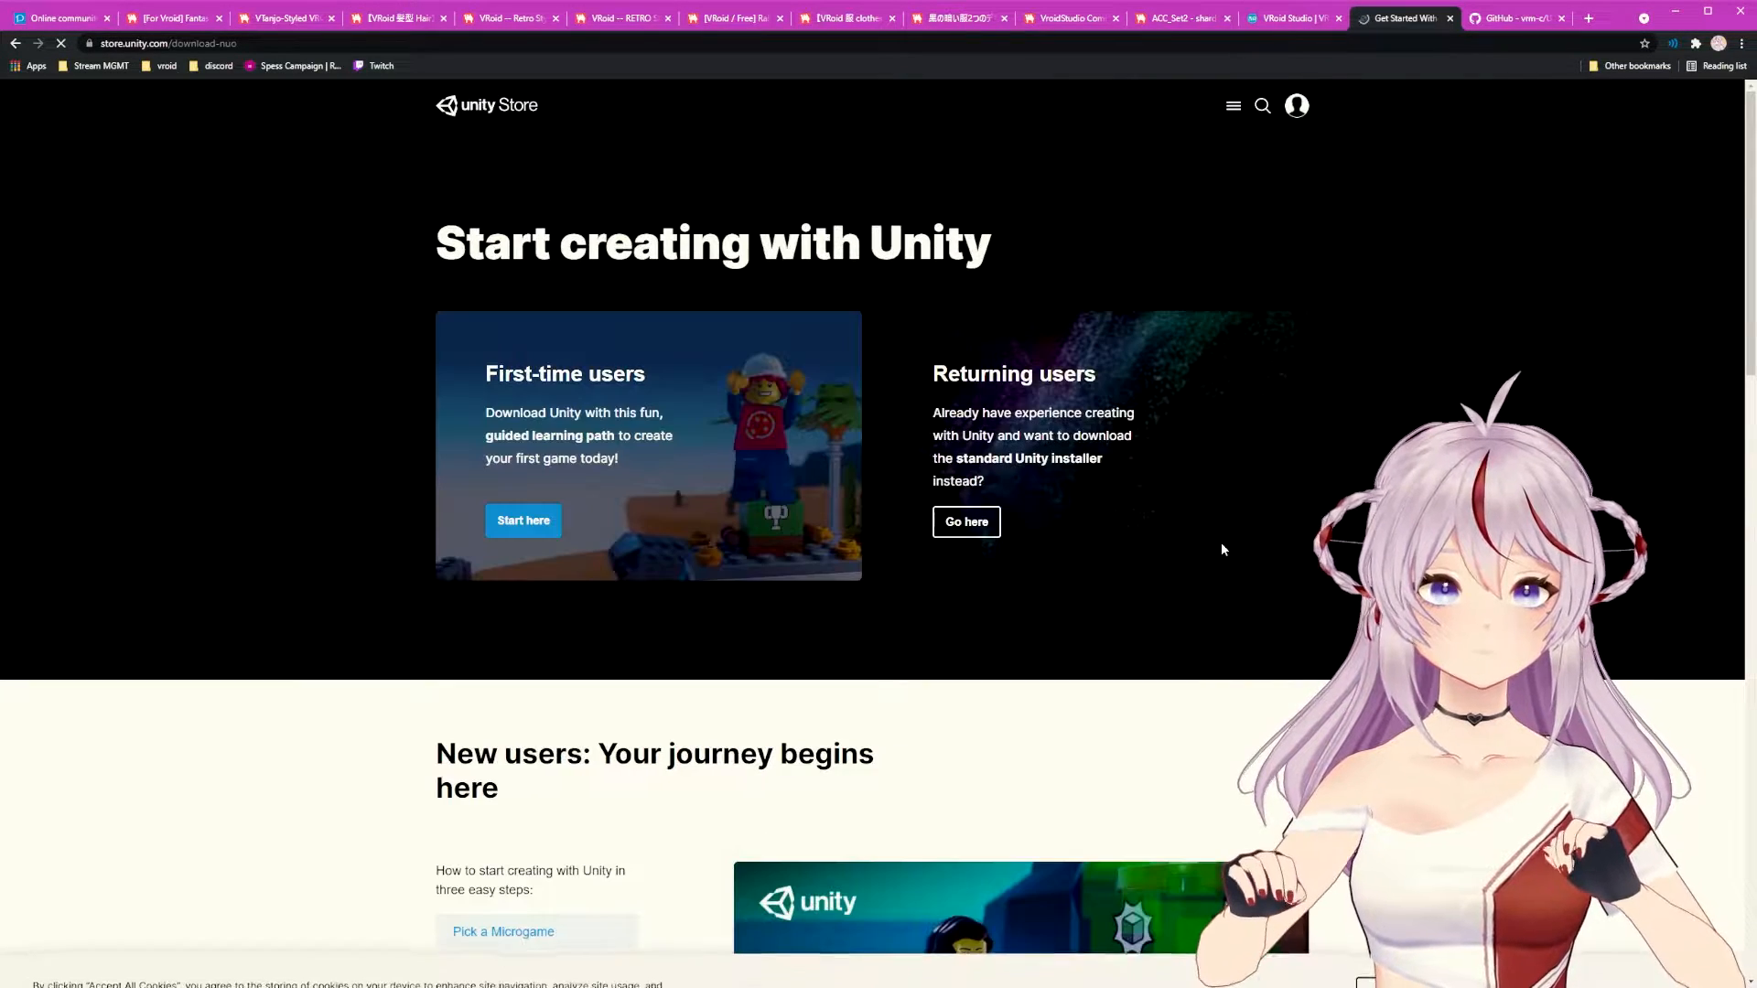
# Step: Scroll the Unity Platform page down to the Unity releases section with 2020.3 LTS and 2021.1 Tech
pyautogui.scroll(-3, 1212, 531)
pyautogui.scroll(-20, 1110, 535)
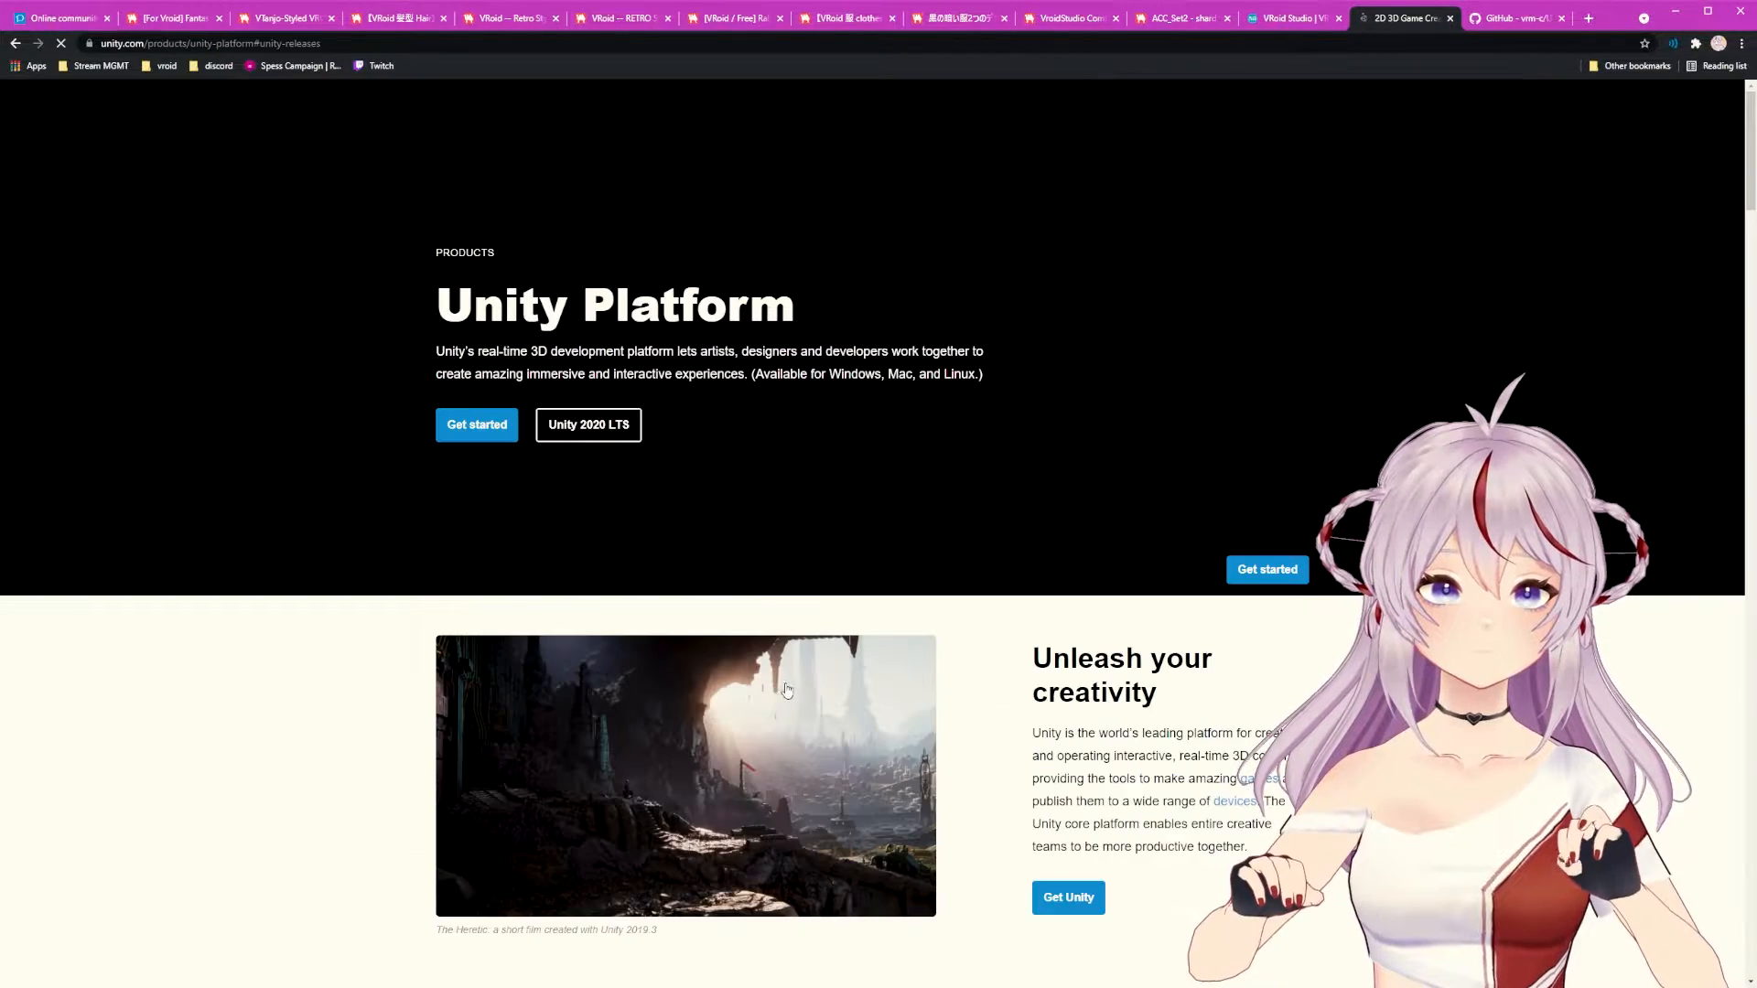
pyautogui.scroll(8, 1034, 668)
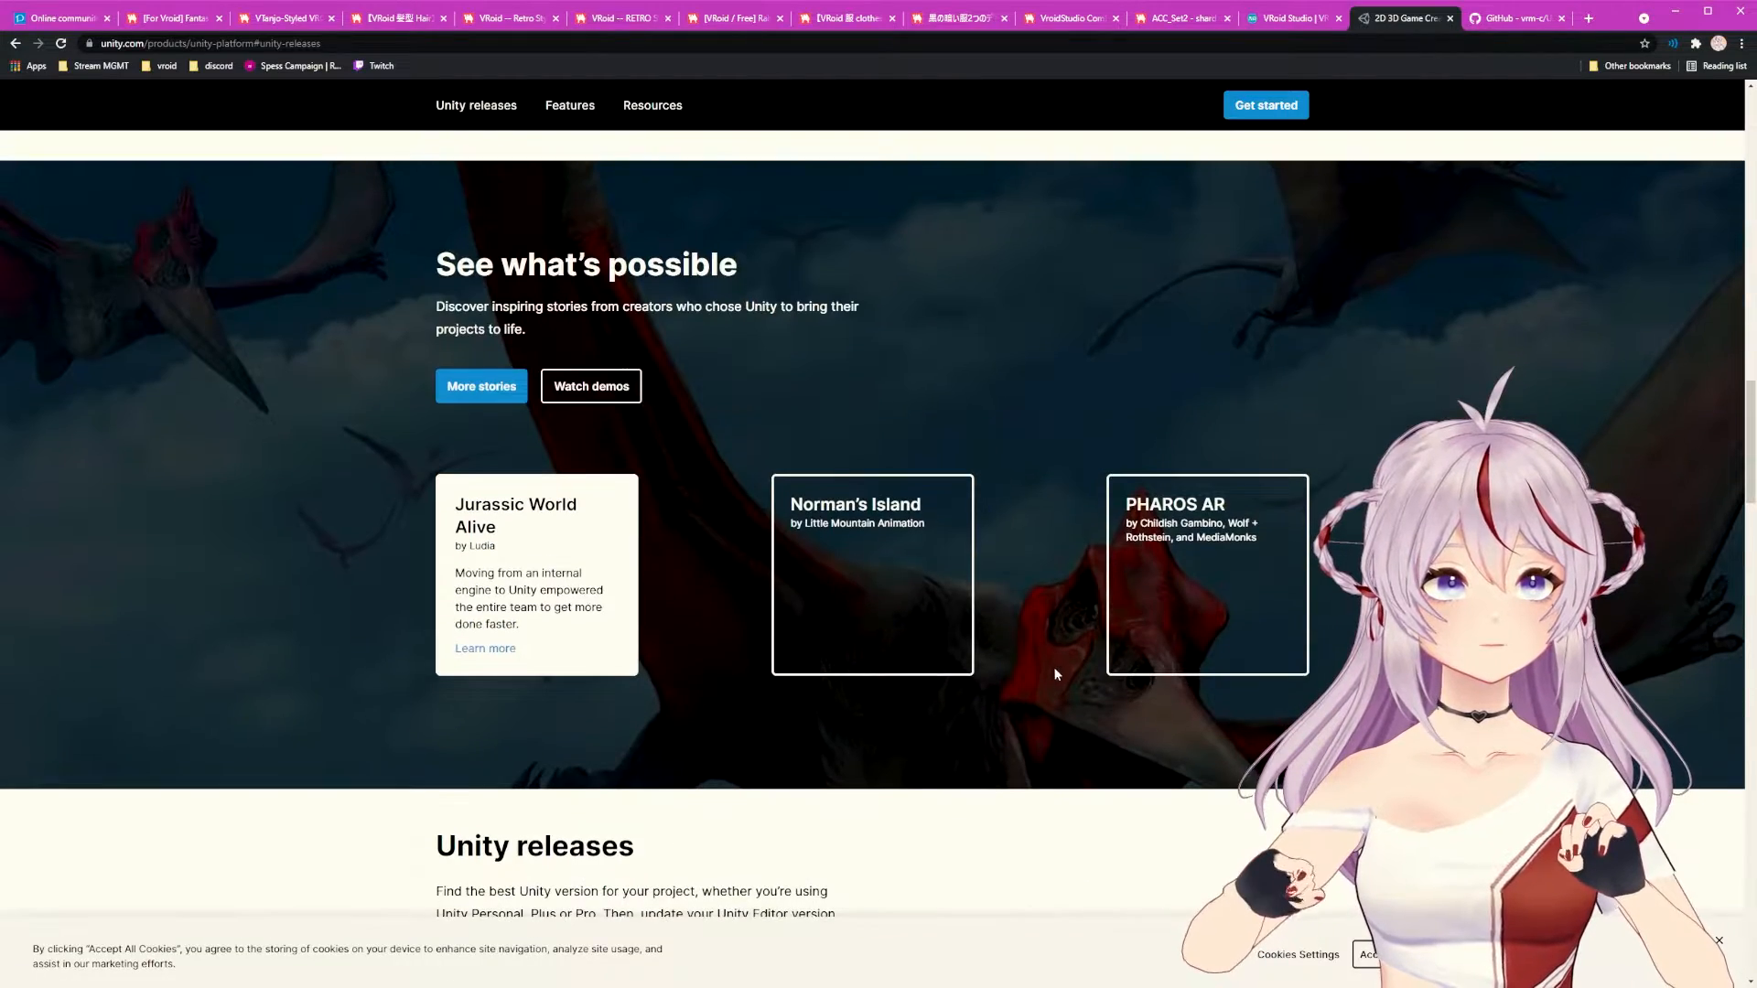
pyautogui.scroll(-5, 1055, 674)
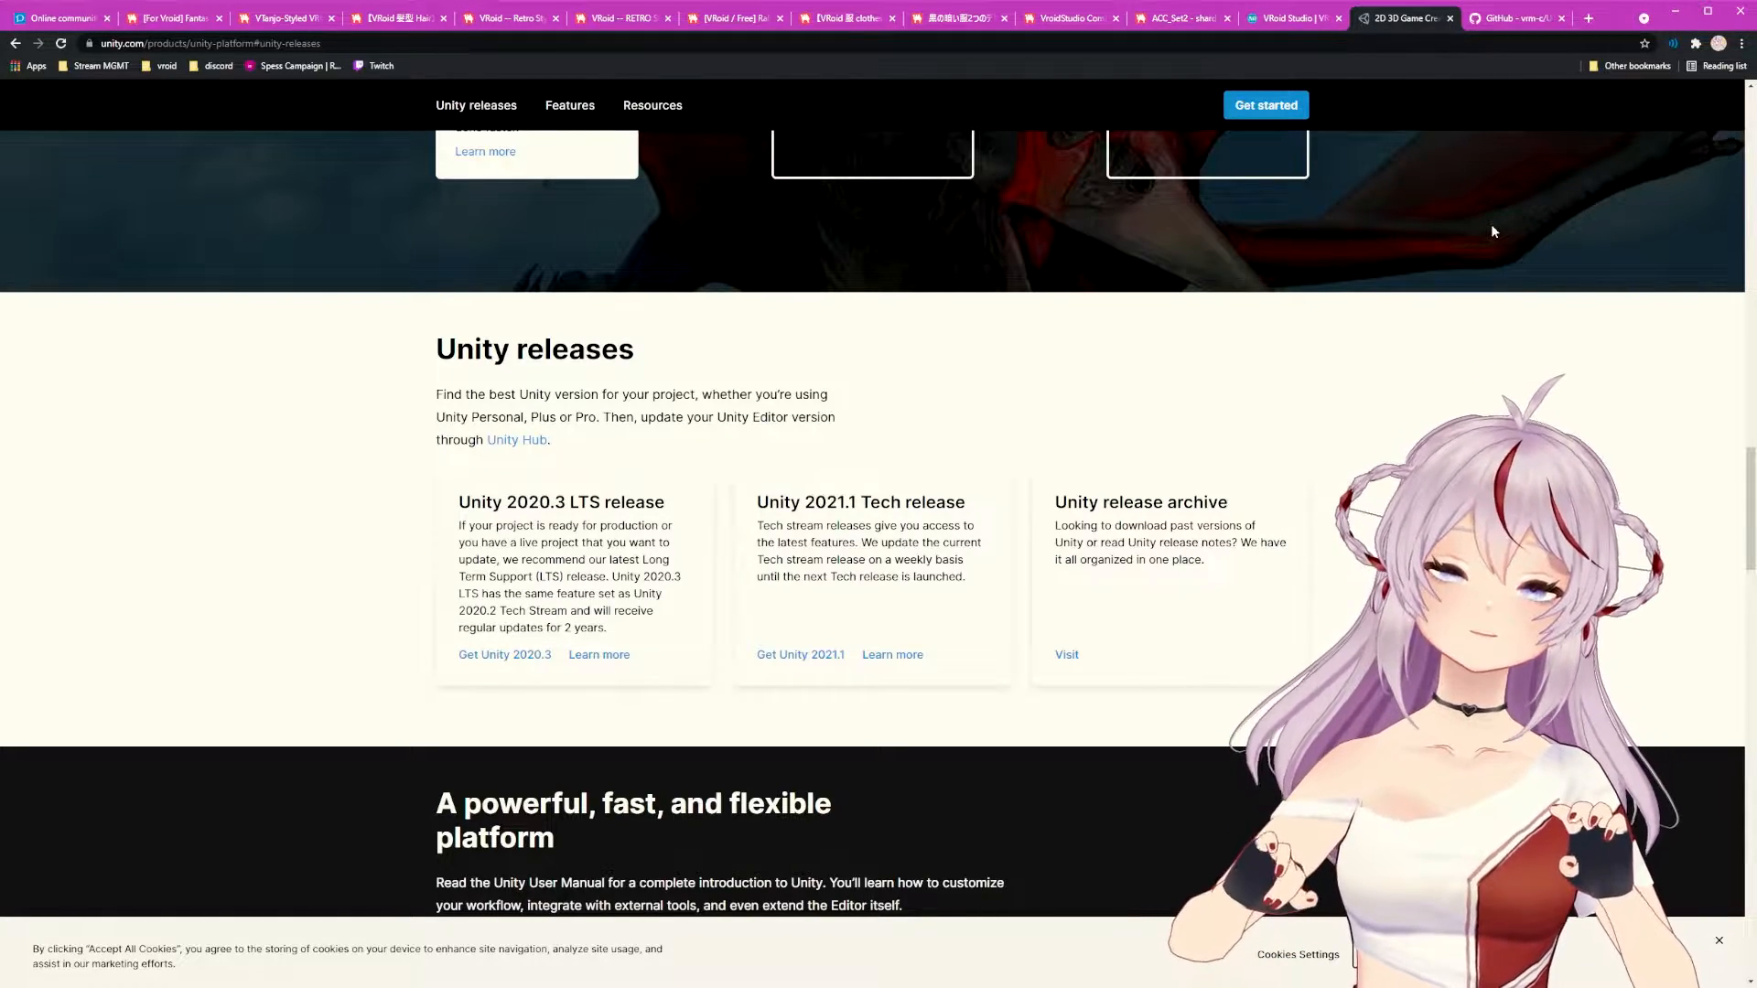
# Step: In the vrm-c/UniVRM repository, scroll the README to Installation and follow the Release link to v0.81.0
pyautogui.click(1506, 18)
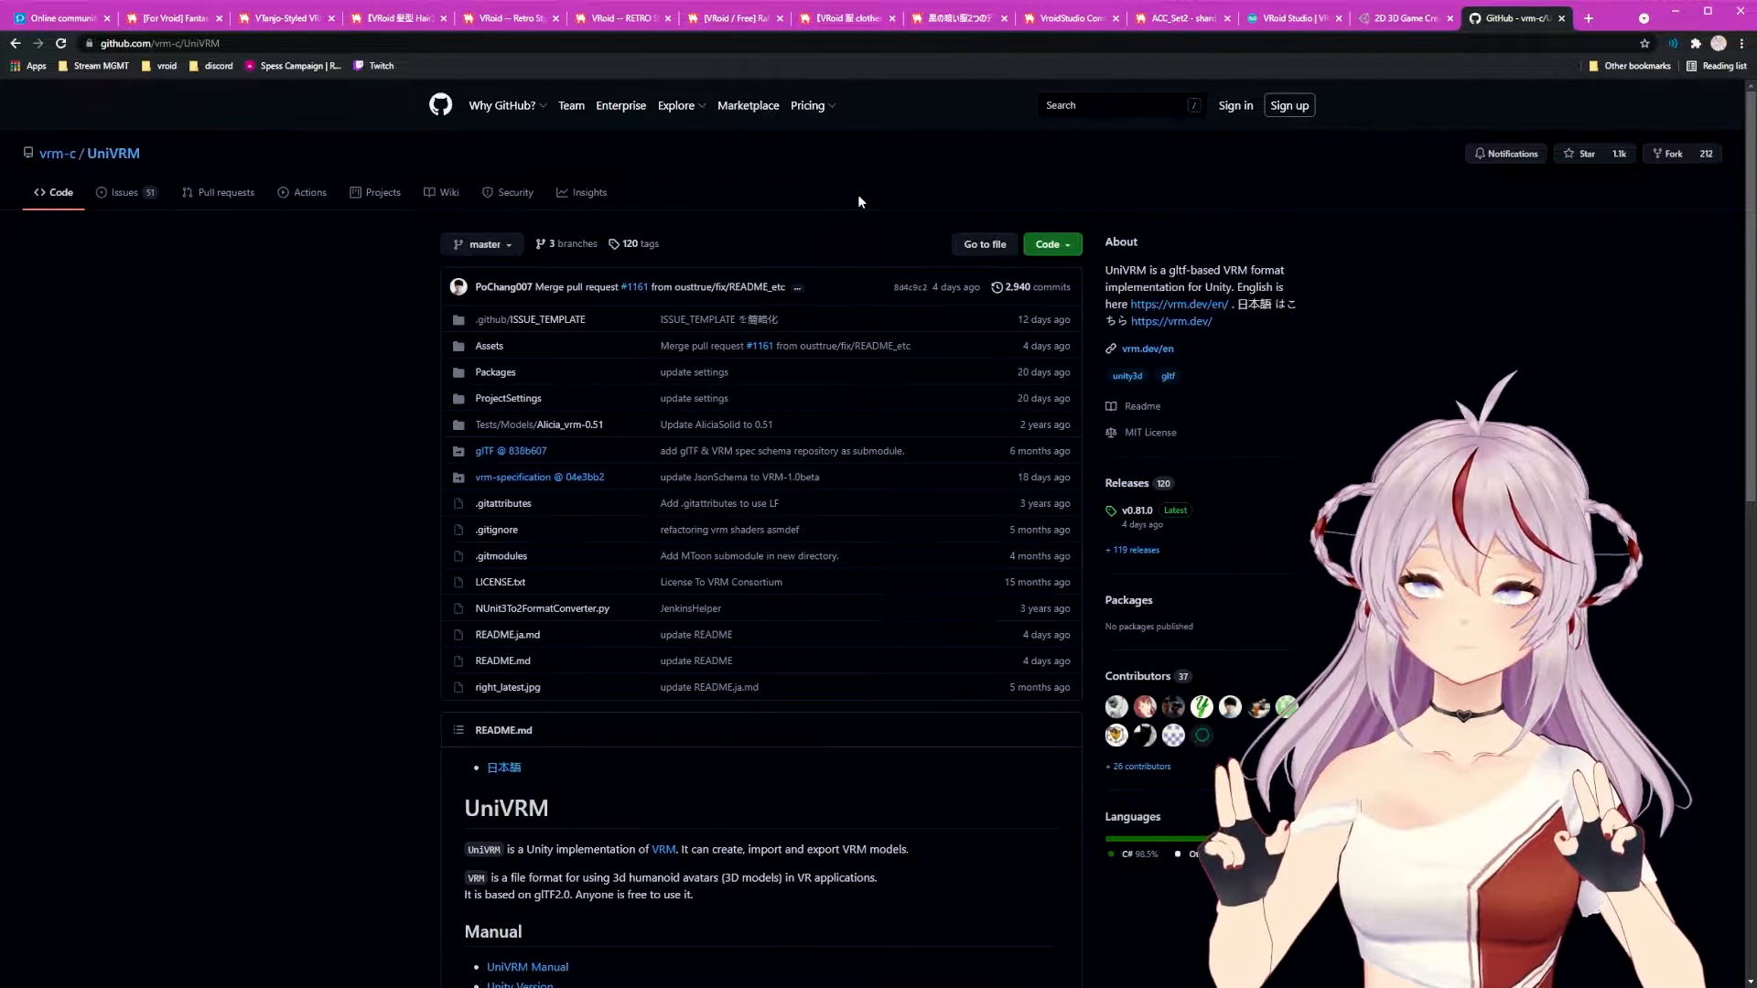
pyautogui.scroll(-9, 756, 289)
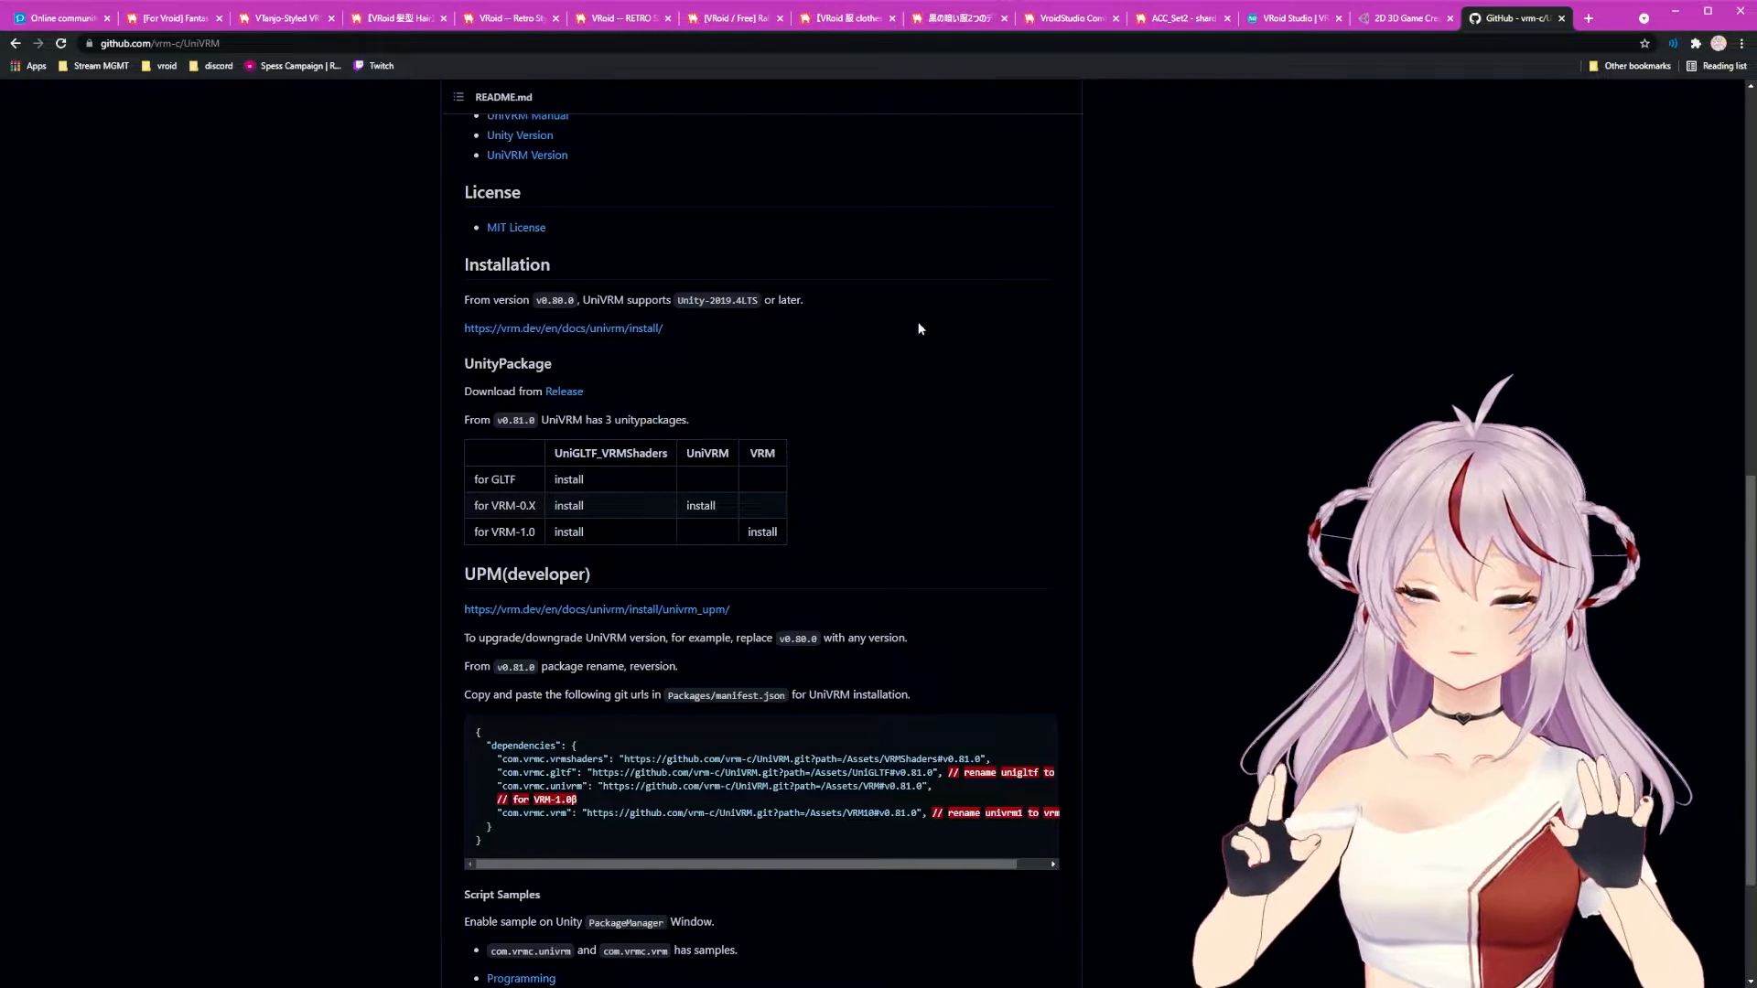
pyautogui.scroll(-3, 920, 328)
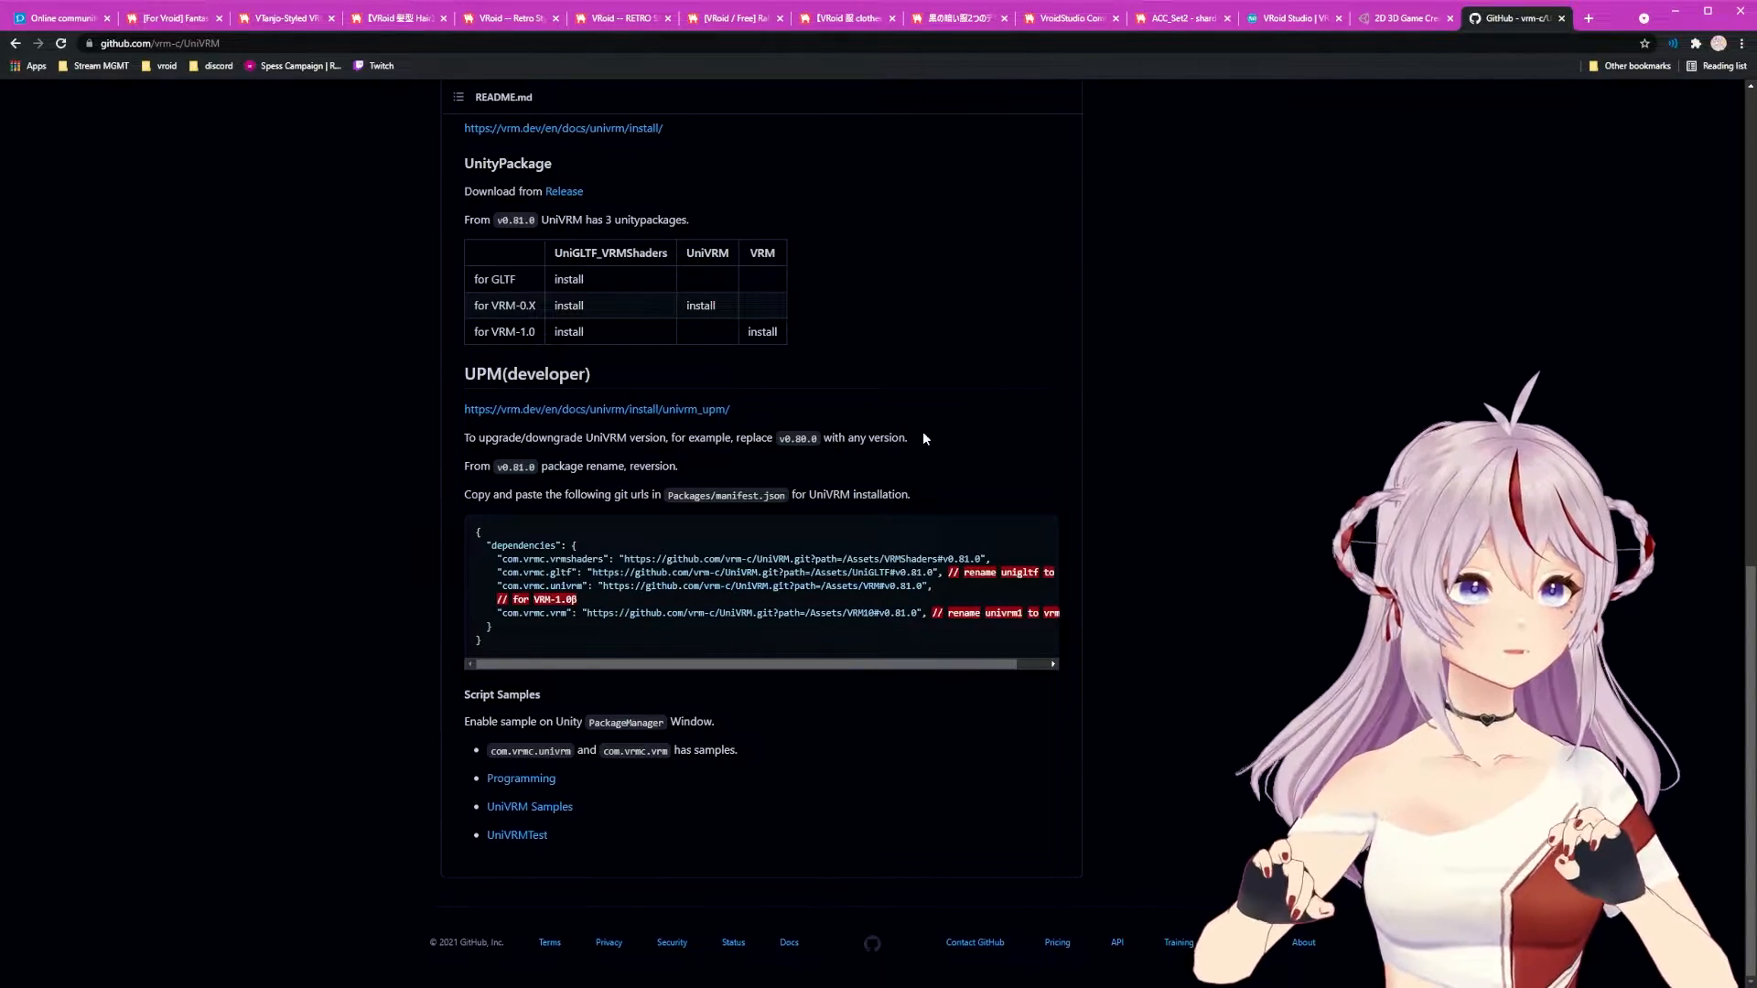
pyautogui.scroll(12, 788, 737)
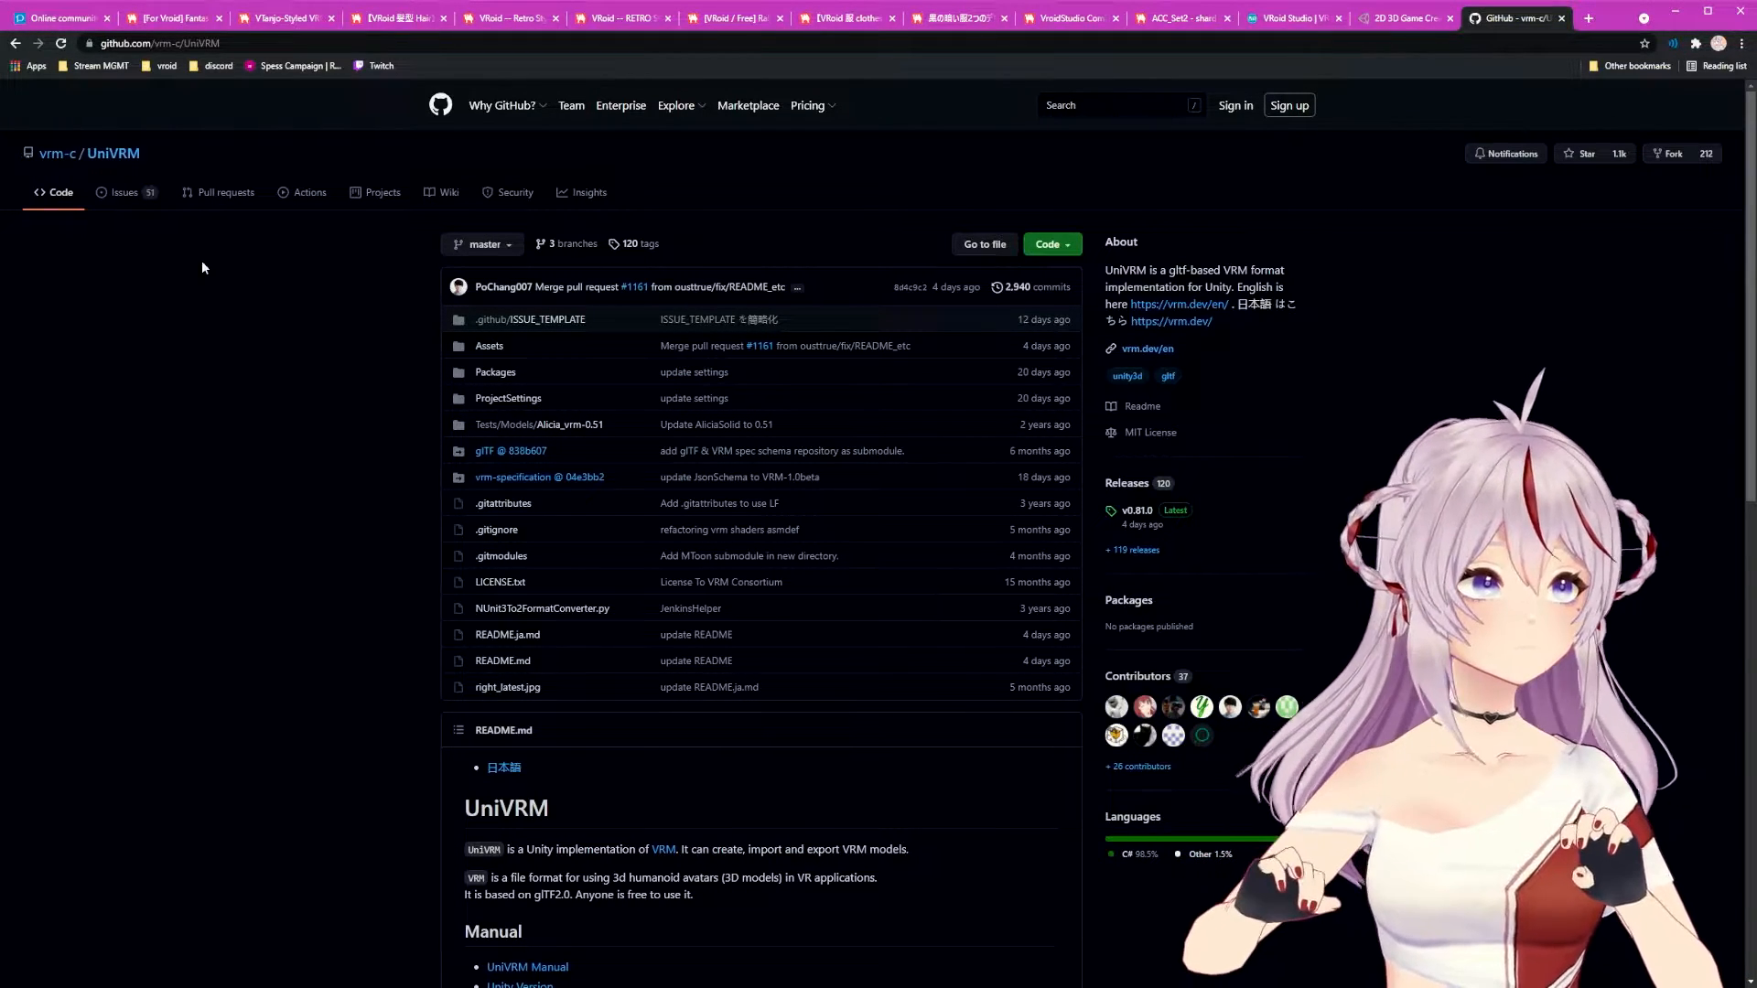
pyautogui.scroll(-6, 510, 350)
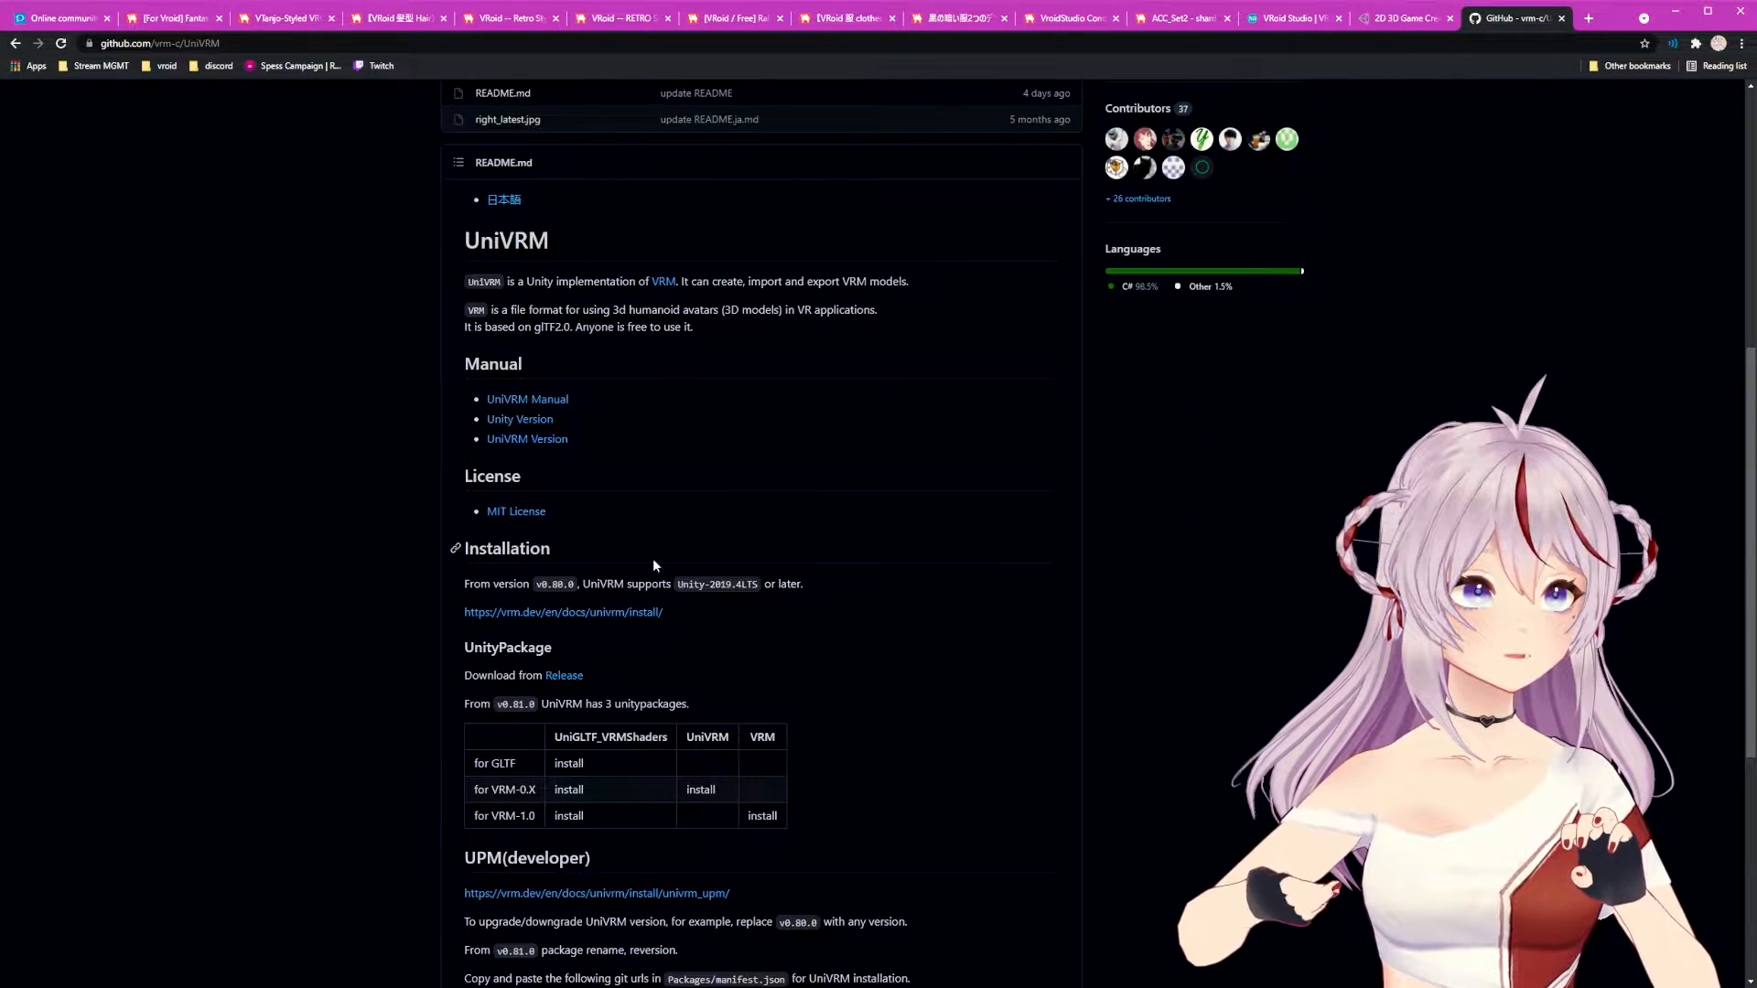
pyautogui.click(564, 675)
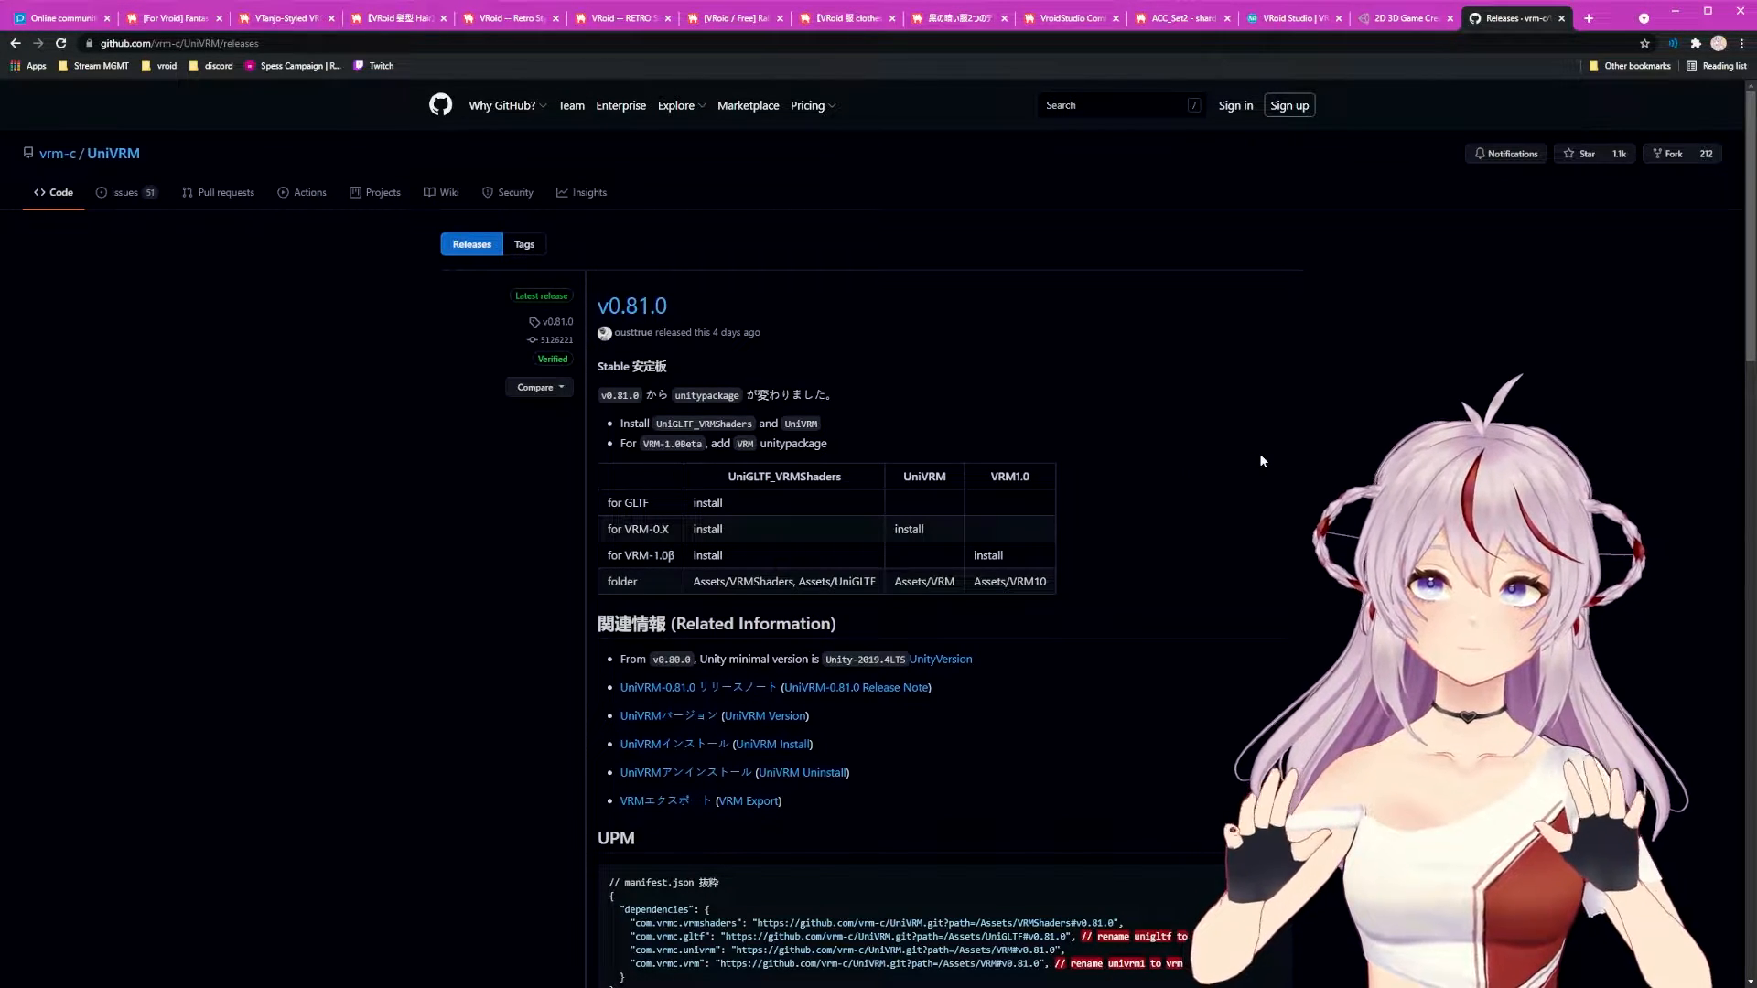
# Step: Highlight the Unity-2019.4LTS minimum requirement in v0.81.0's assets, then return to the Unity releases tab
pyautogui.scroll(-2, 1272, 458)
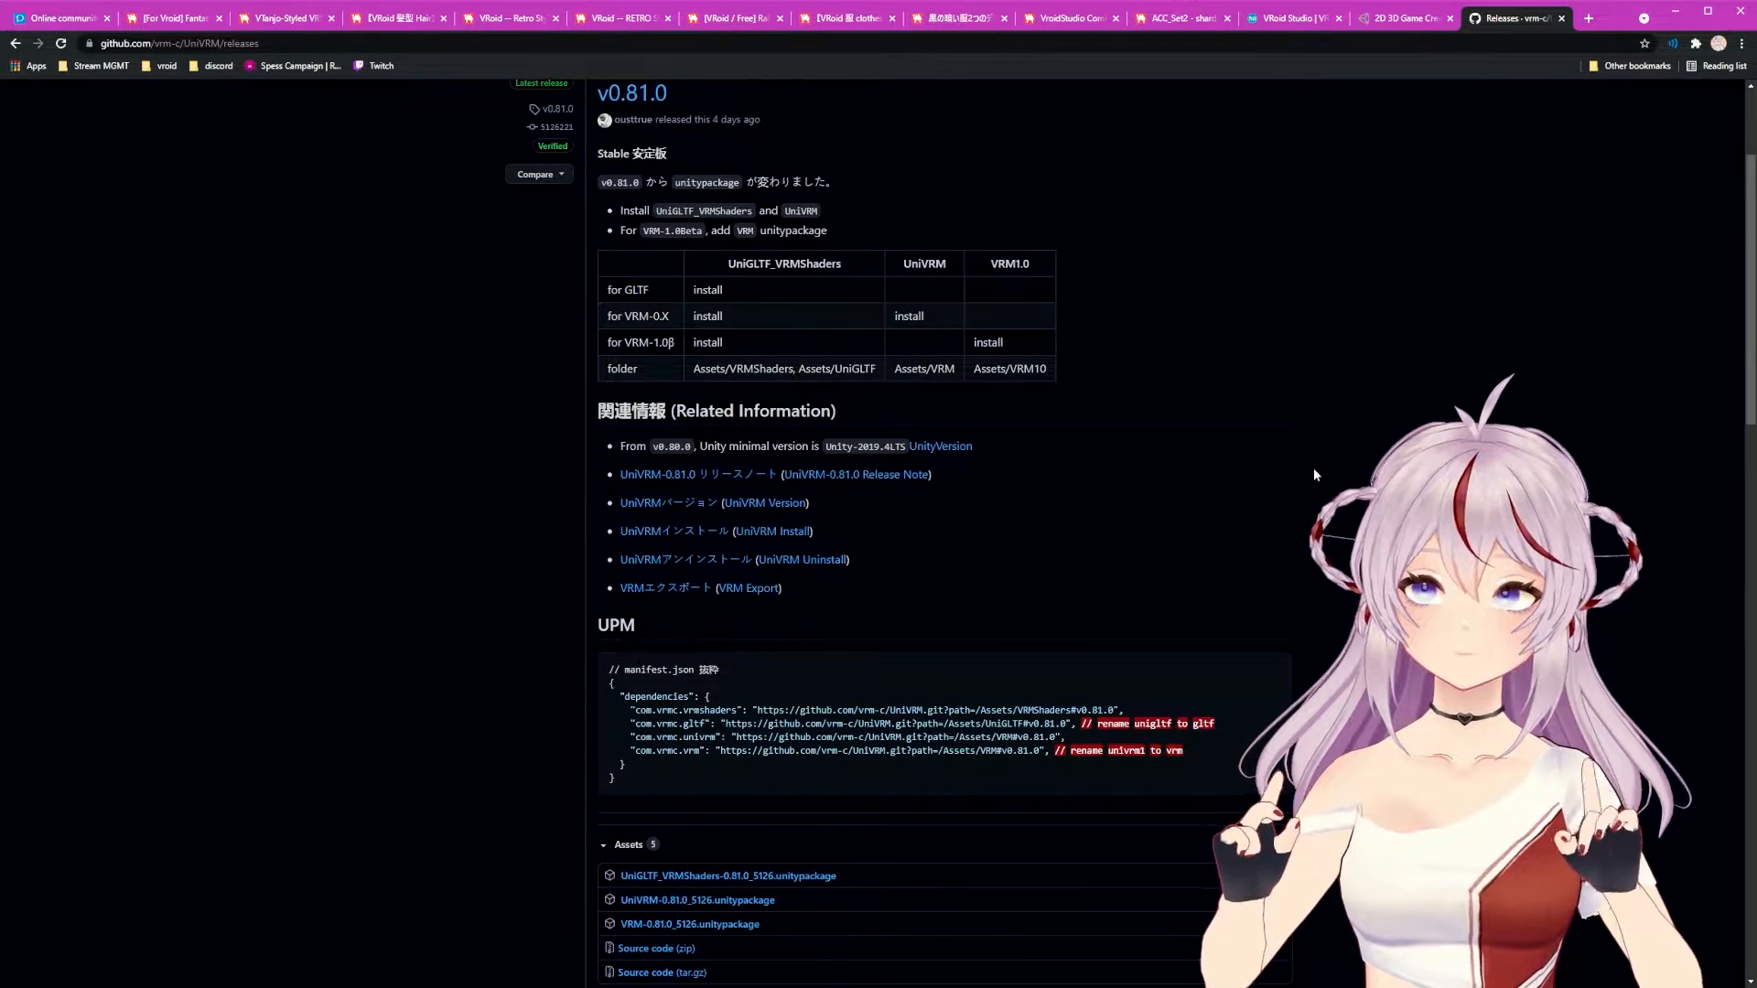
pyautogui.moveTo(822, 447); pyautogui.dragTo(909, 454)
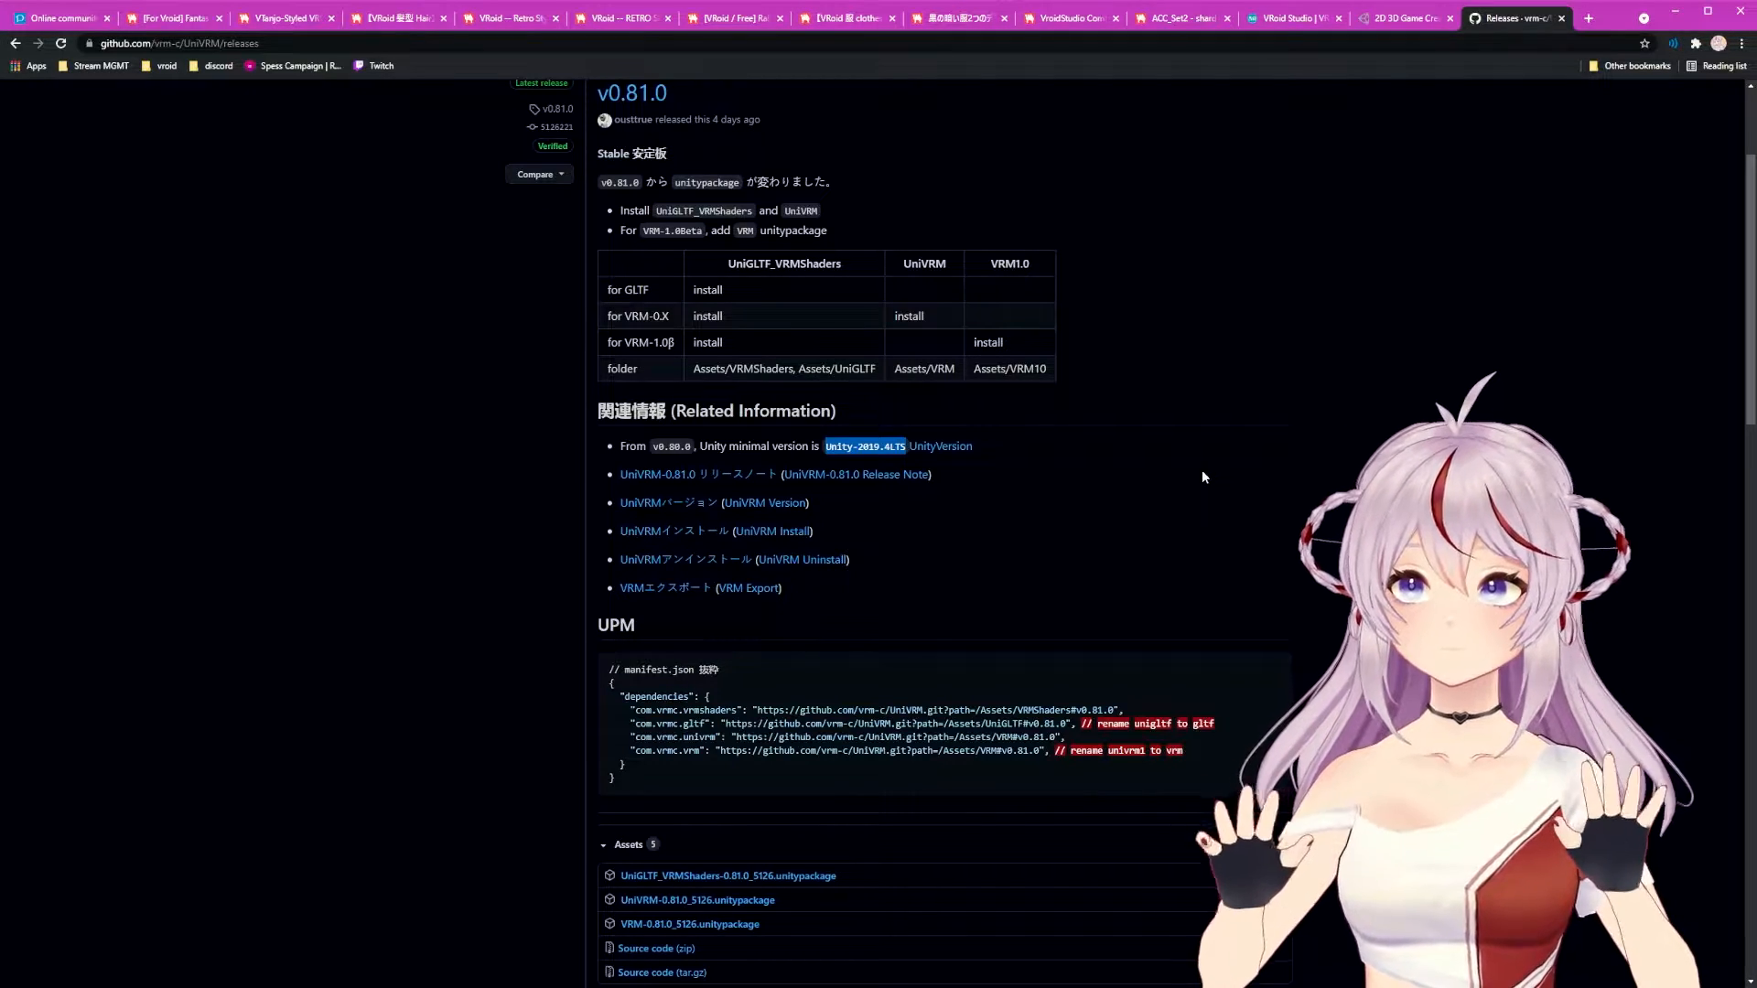
pyautogui.click(1410, 20)
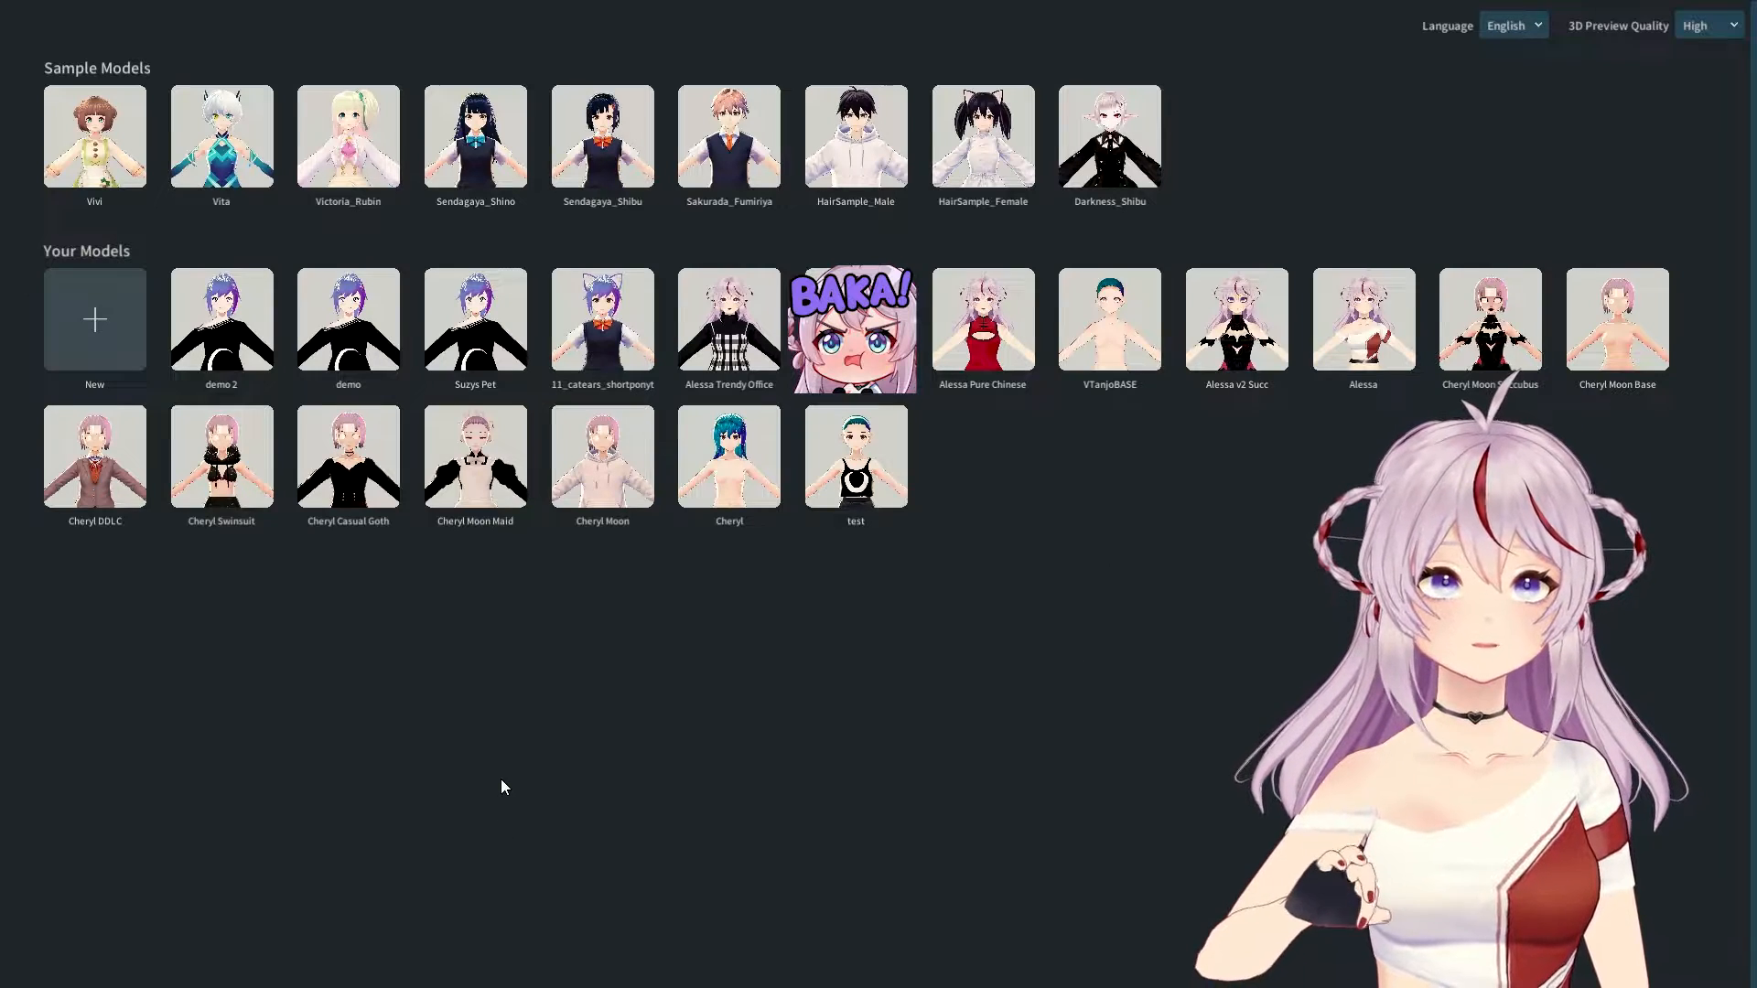
# Step: Open the catears model from Your Models and pan, orbit and zoom around it to inspect it
pyautogui.click(612, 311)
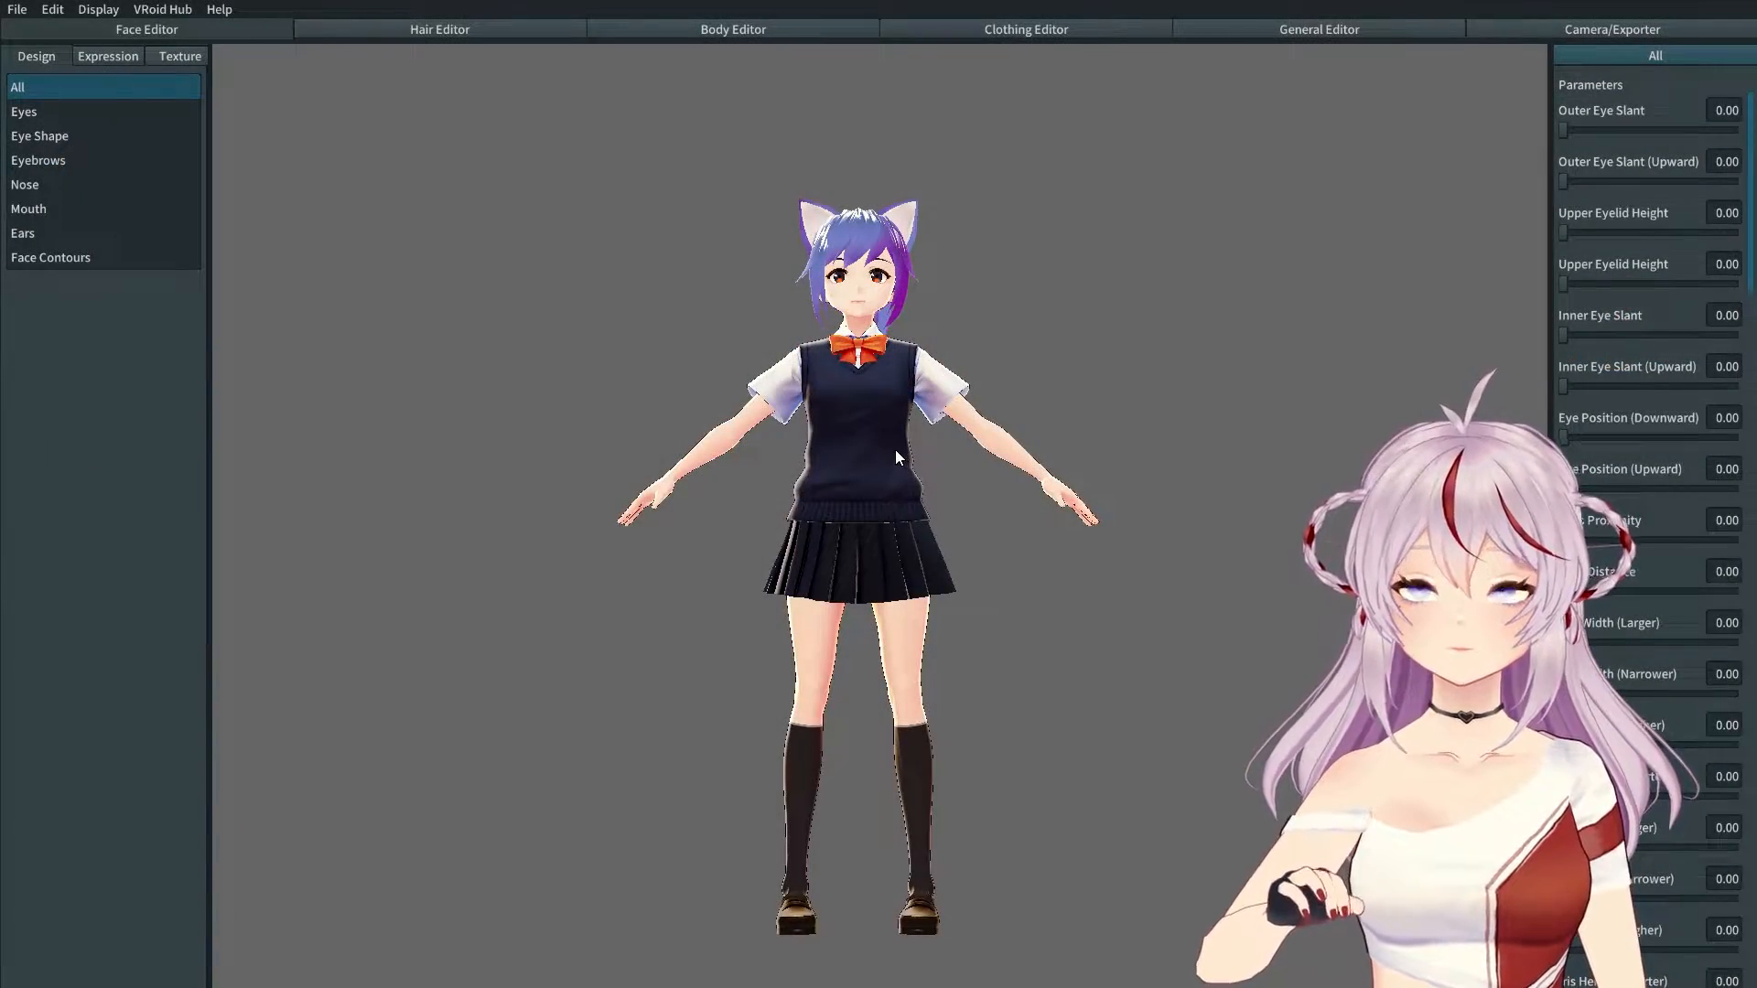
pyautogui.moveTo(877, 459); pyautogui.dragTo(919, 402, button='middle')
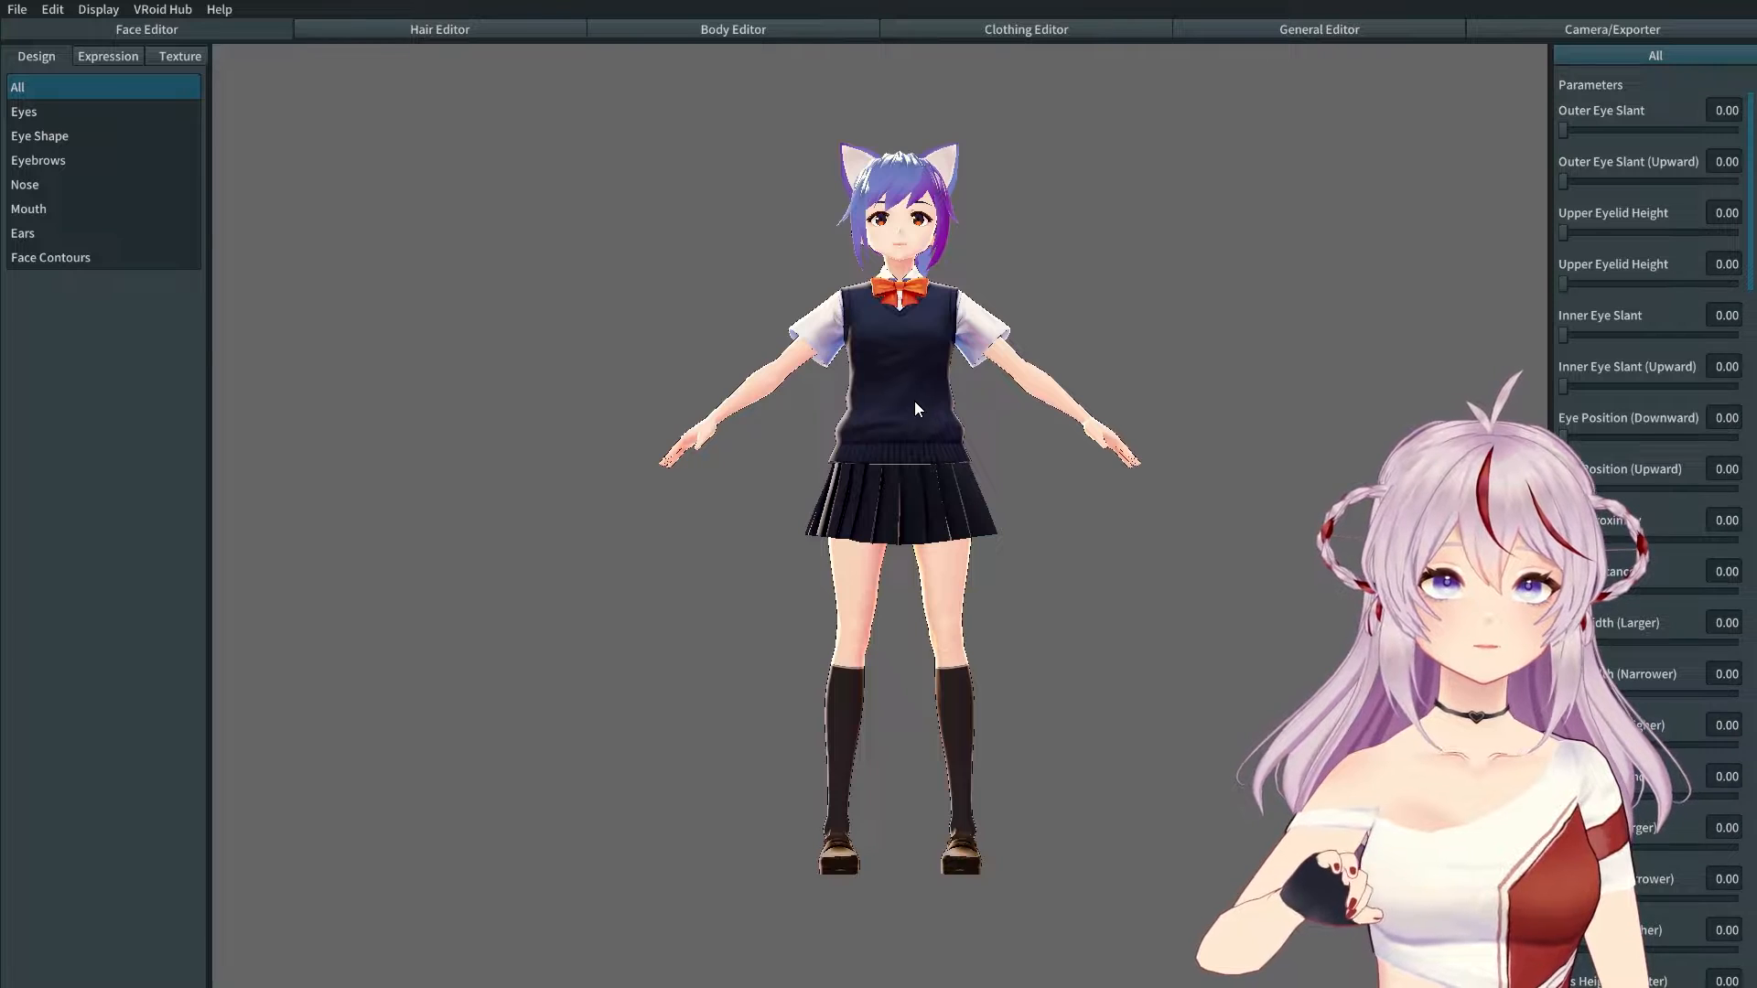
pyautogui.moveTo(915, 408); pyautogui.dragTo(576, 413)
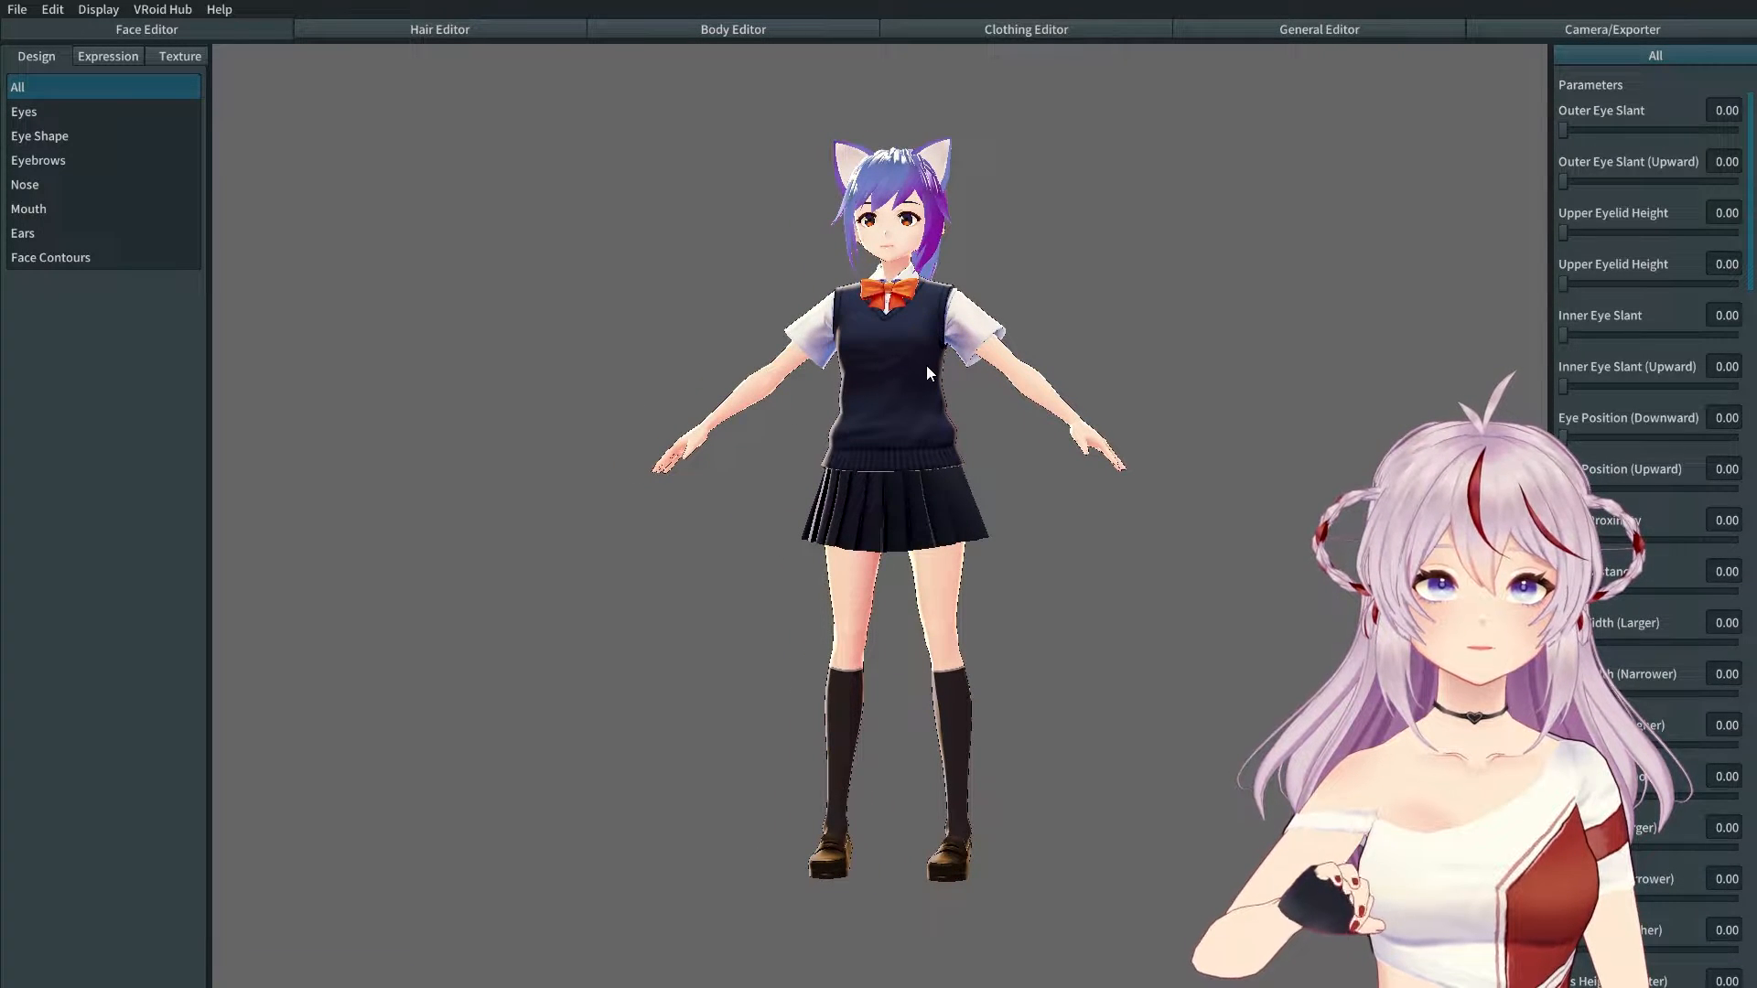
pyautogui.scroll(-1, 884, 426)
pyautogui.scroll(3, 885, 425)
pyautogui.scroll(-1, 884, 425)
pyautogui.moveTo(893, 425); pyautogui.dragTo(894, 389, button='right')
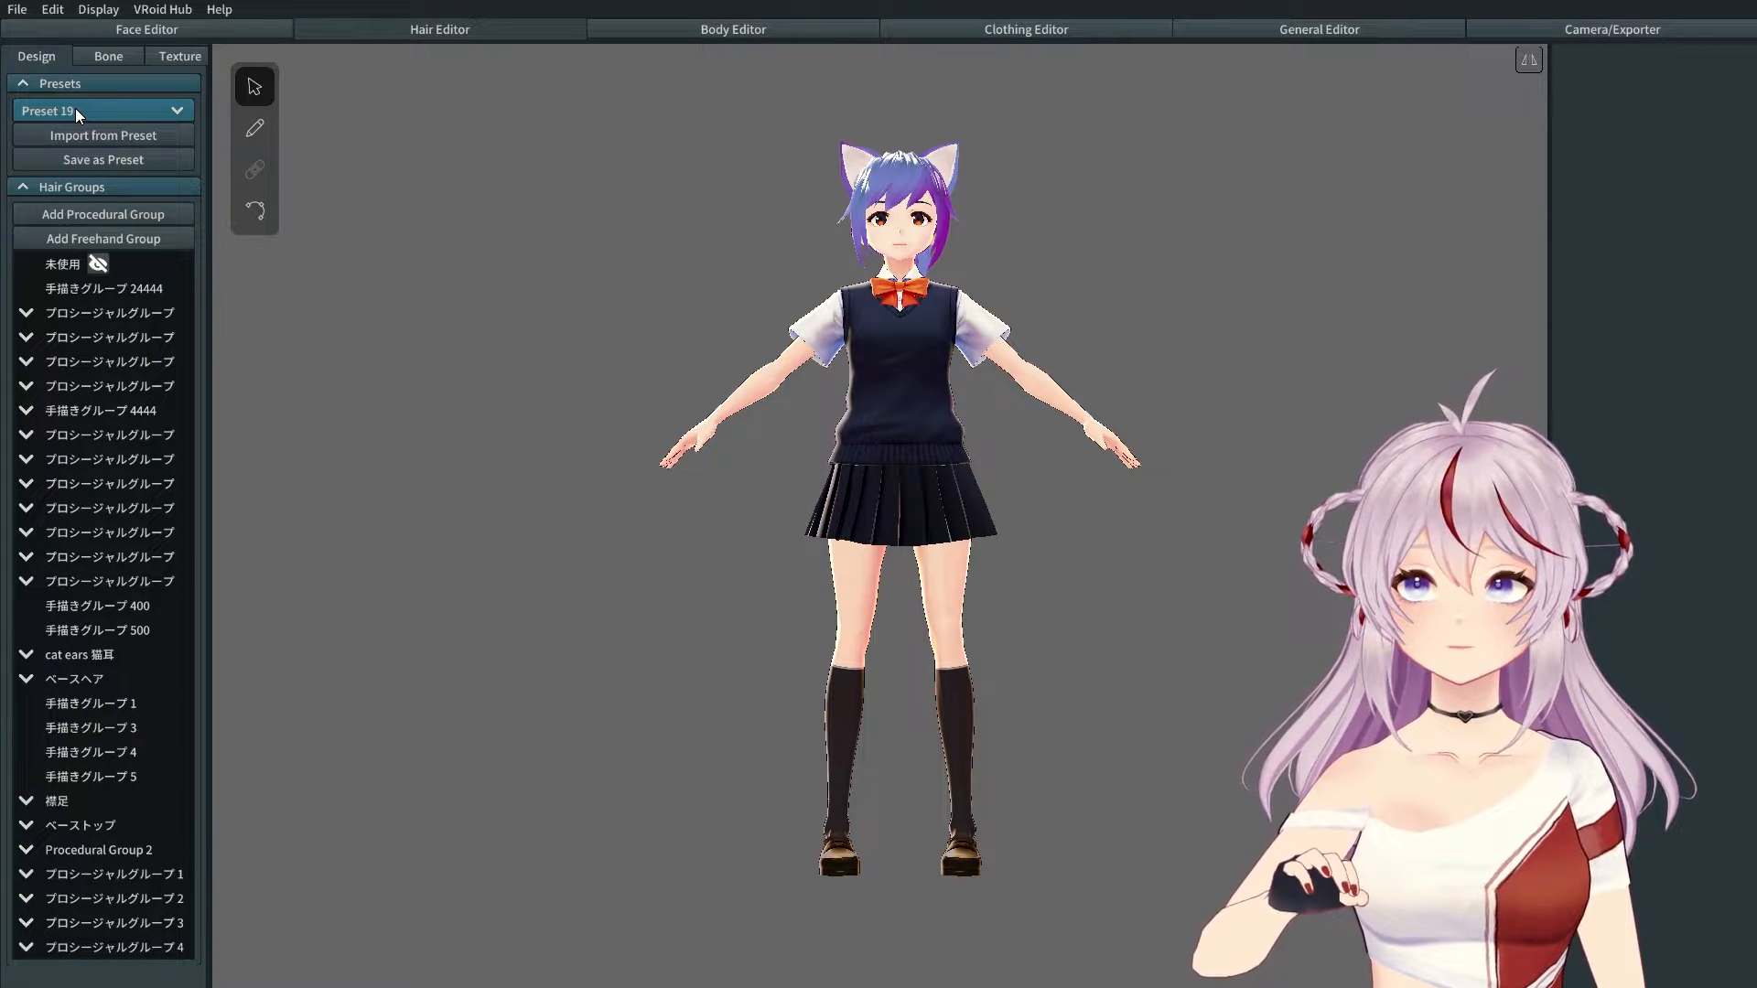
# Step: Review the saved hair Presets list and close it, keeping Preset 19
pyautogui.click(174, 112)
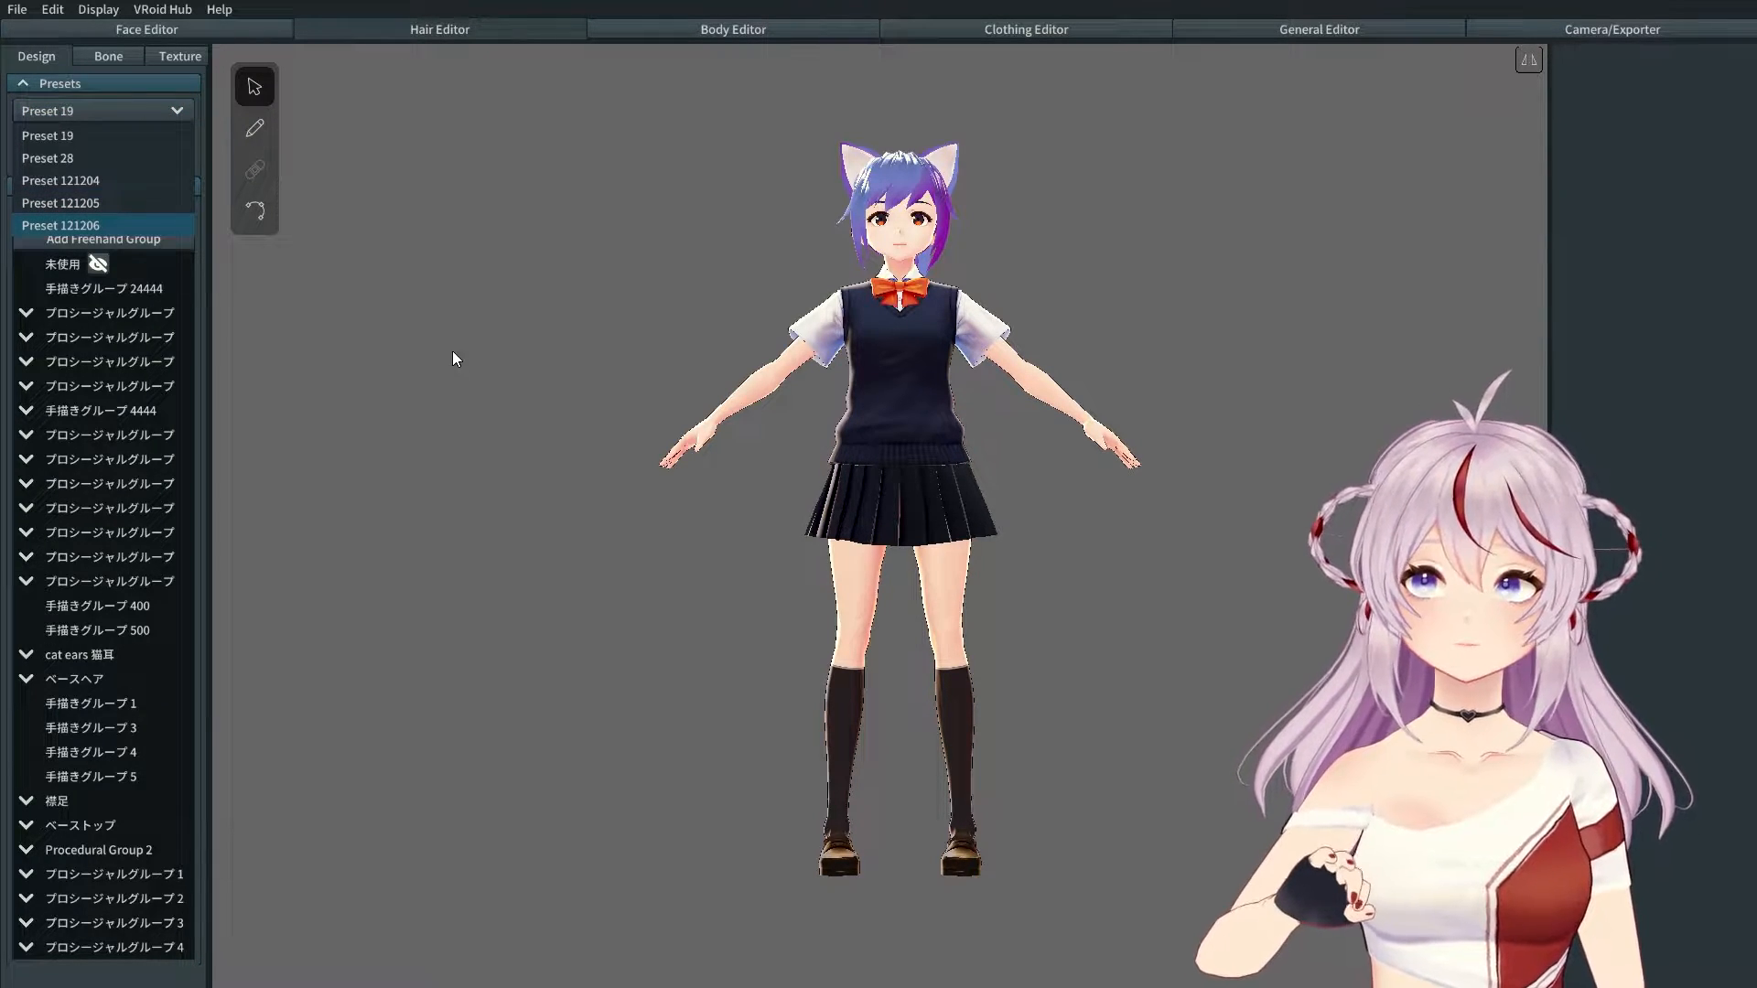
pyautogui.click(646, 261)
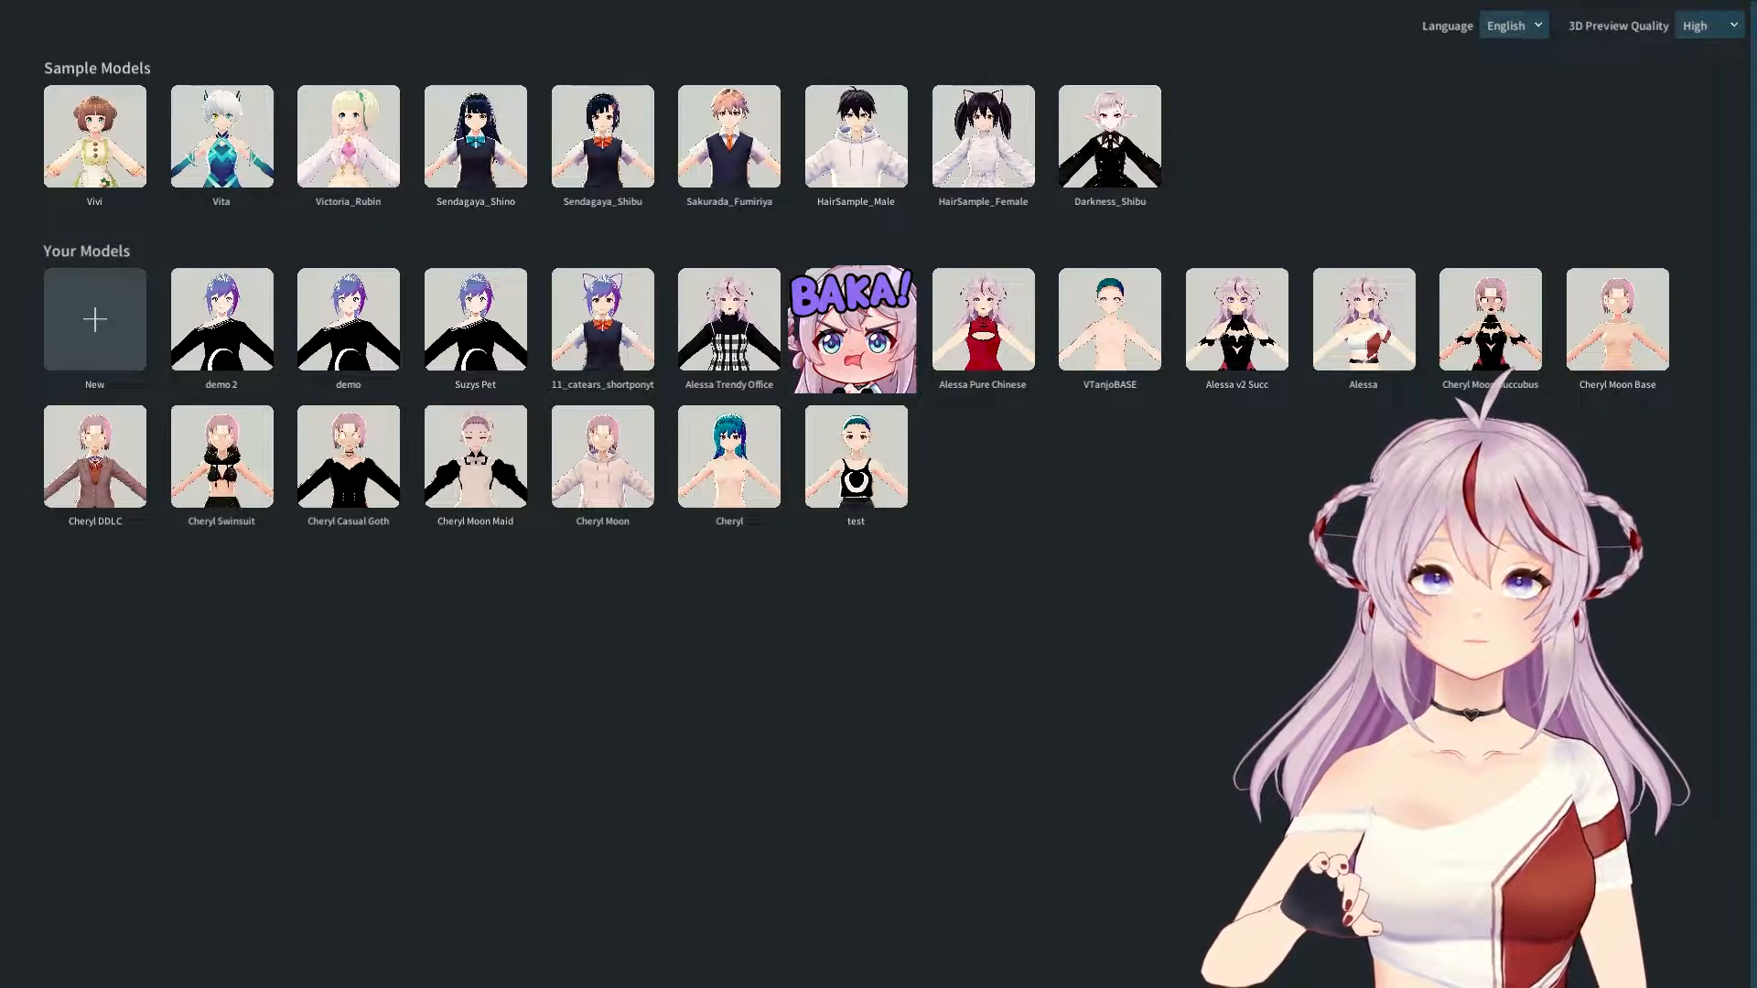
# Step: Open the VTanjoBASE model from Your Models and save it as avatar 'demo 3'
pyautogui.click(1110, 319)
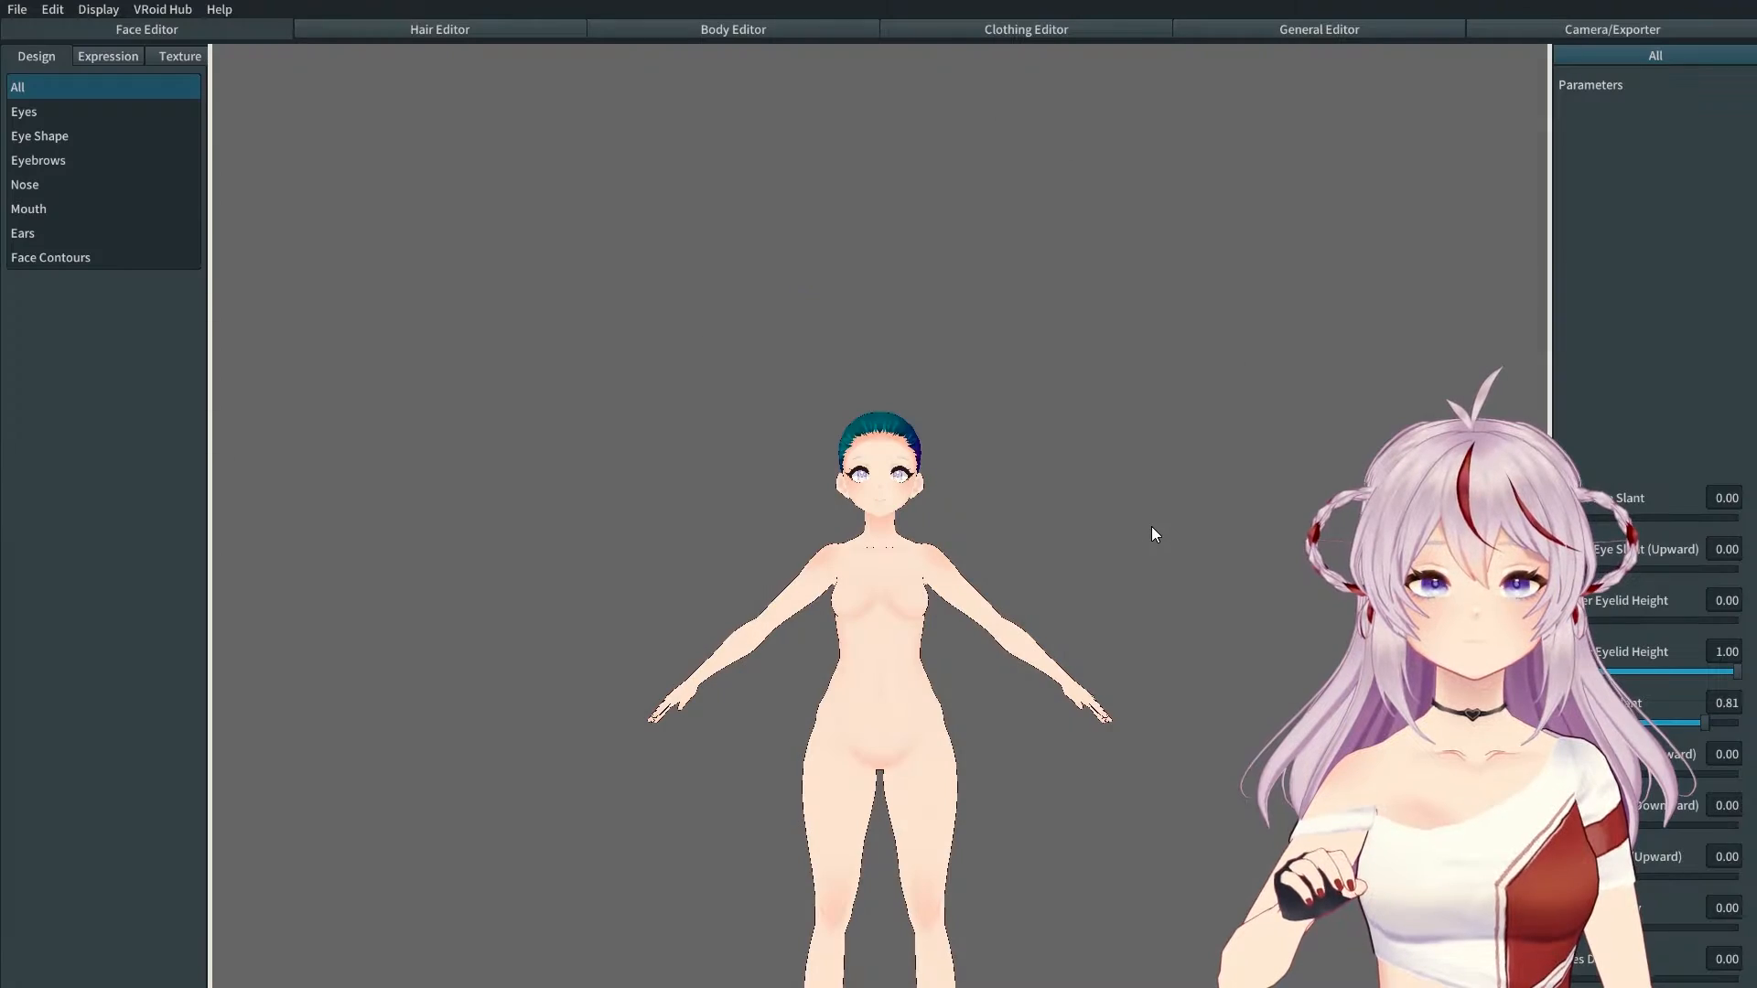
pyautogui.moveTo(892, 591); pyautogui.dragTo(878, 368, button='middle')
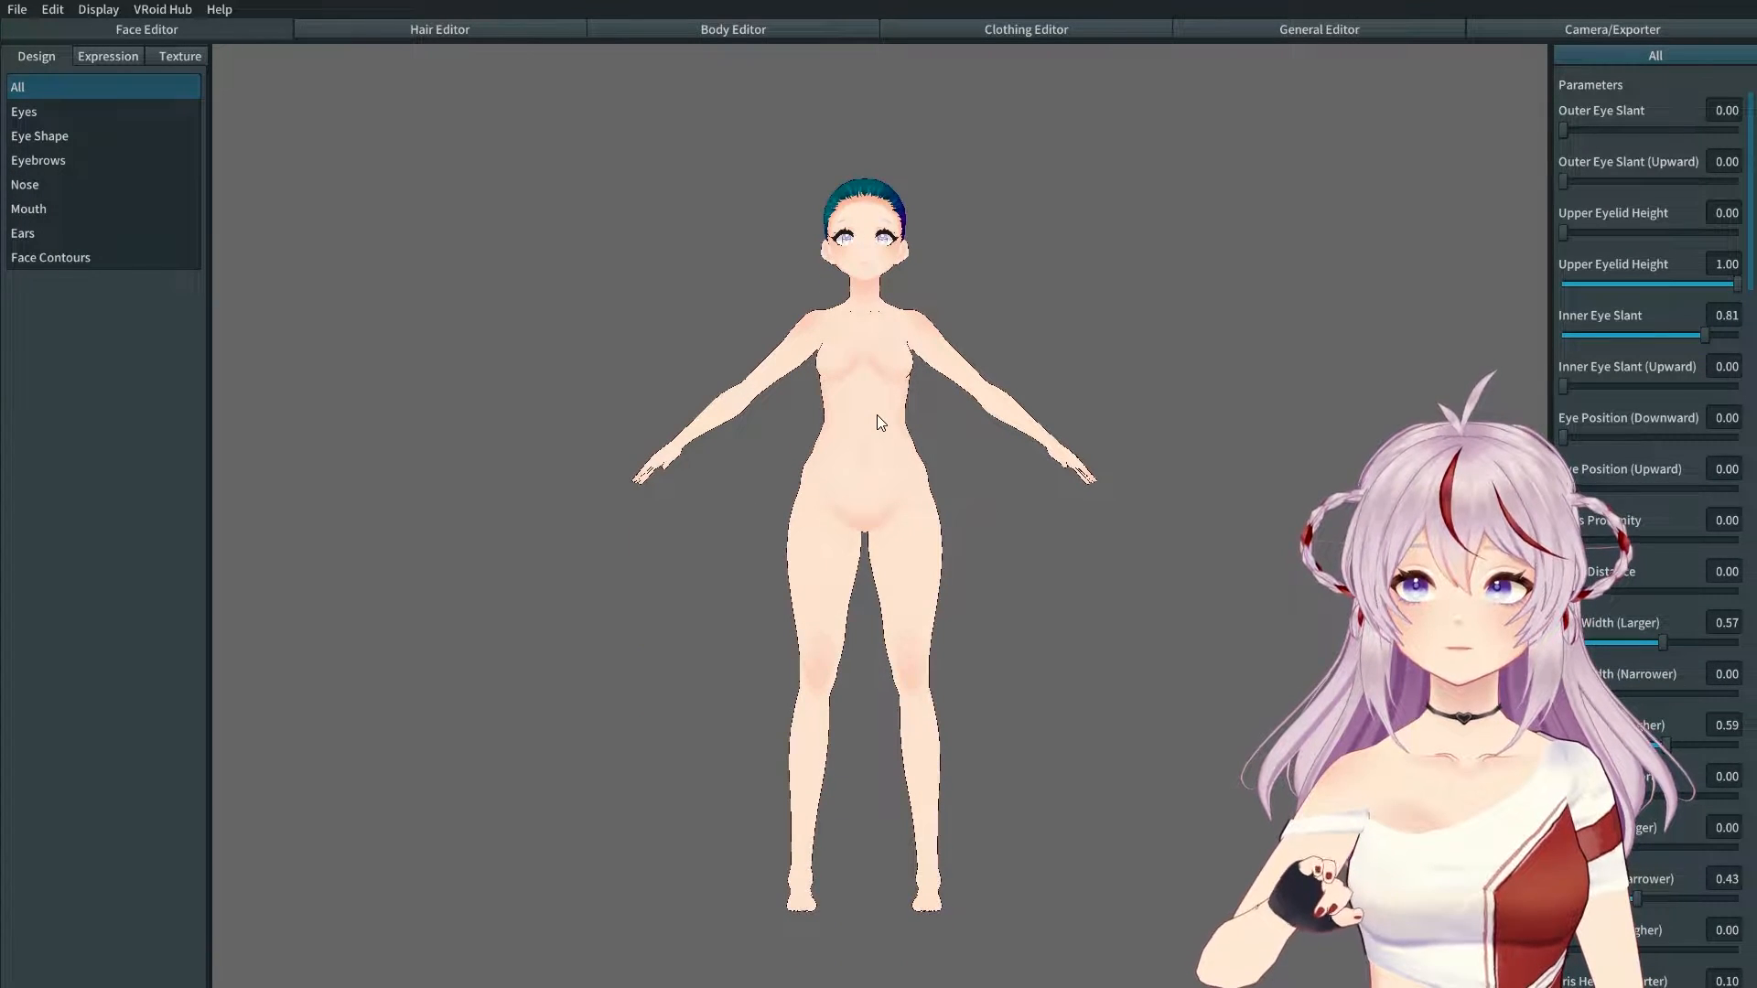
pyautogui.click(24, 12)
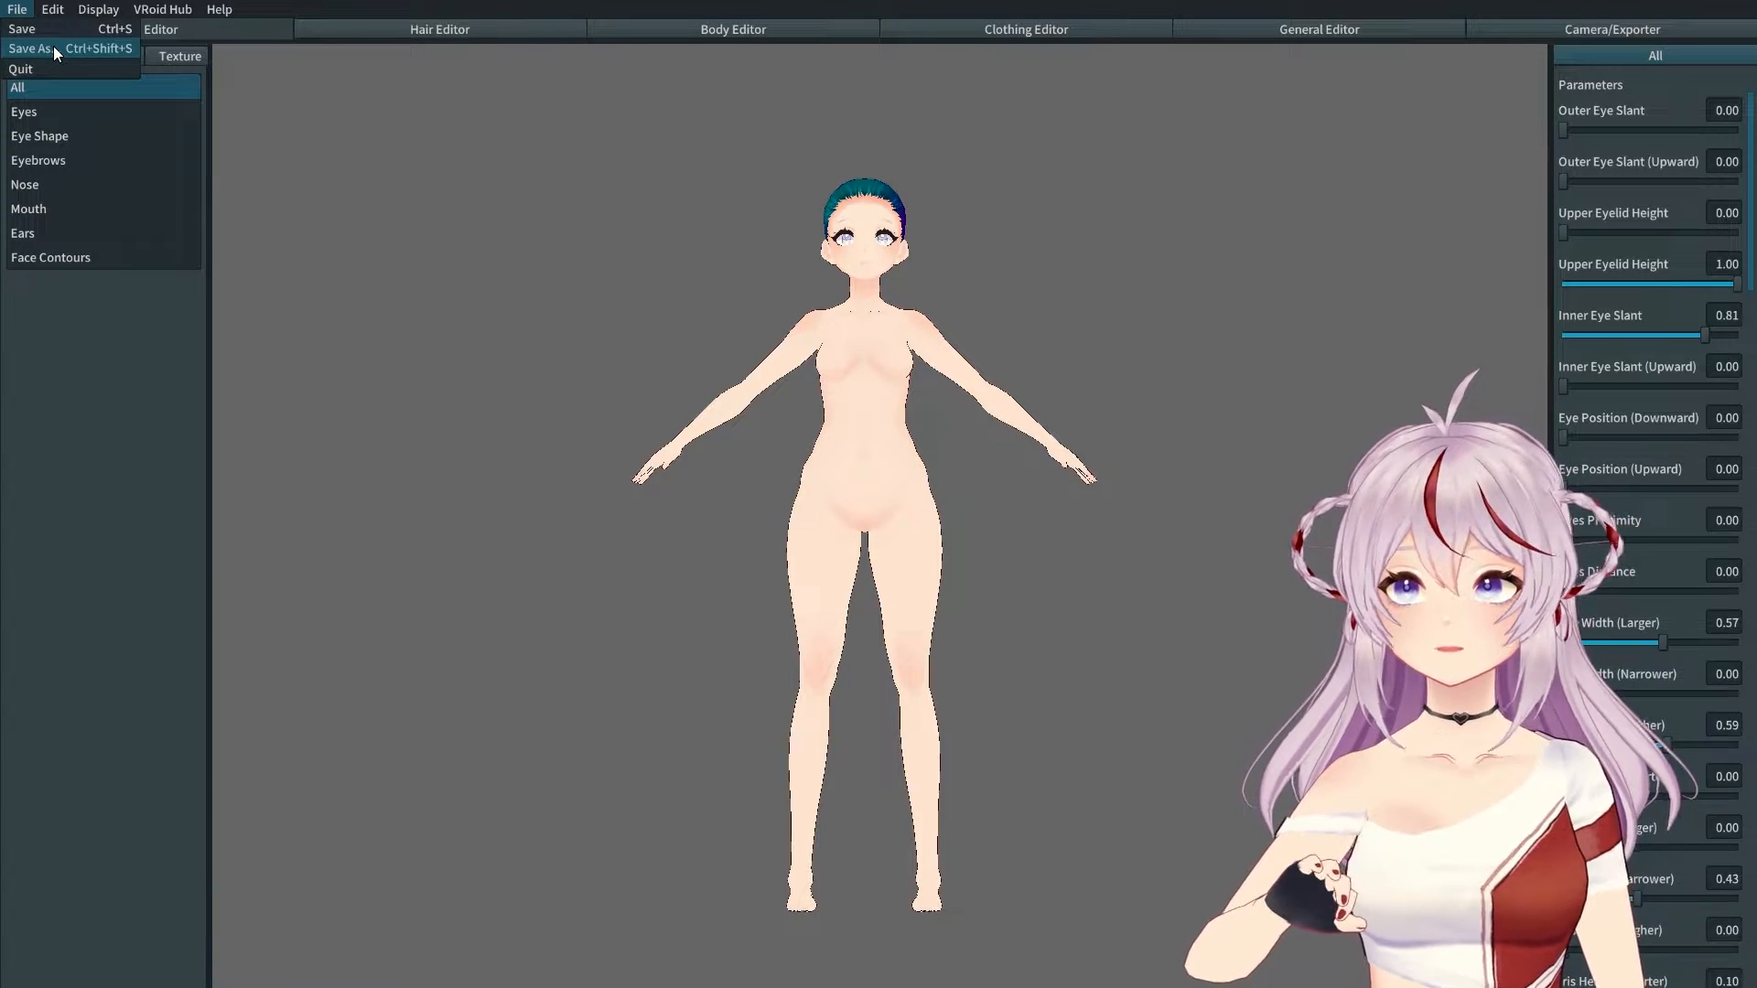
pyautogui.click(53, 48)
pyautogui.click(798, 503)
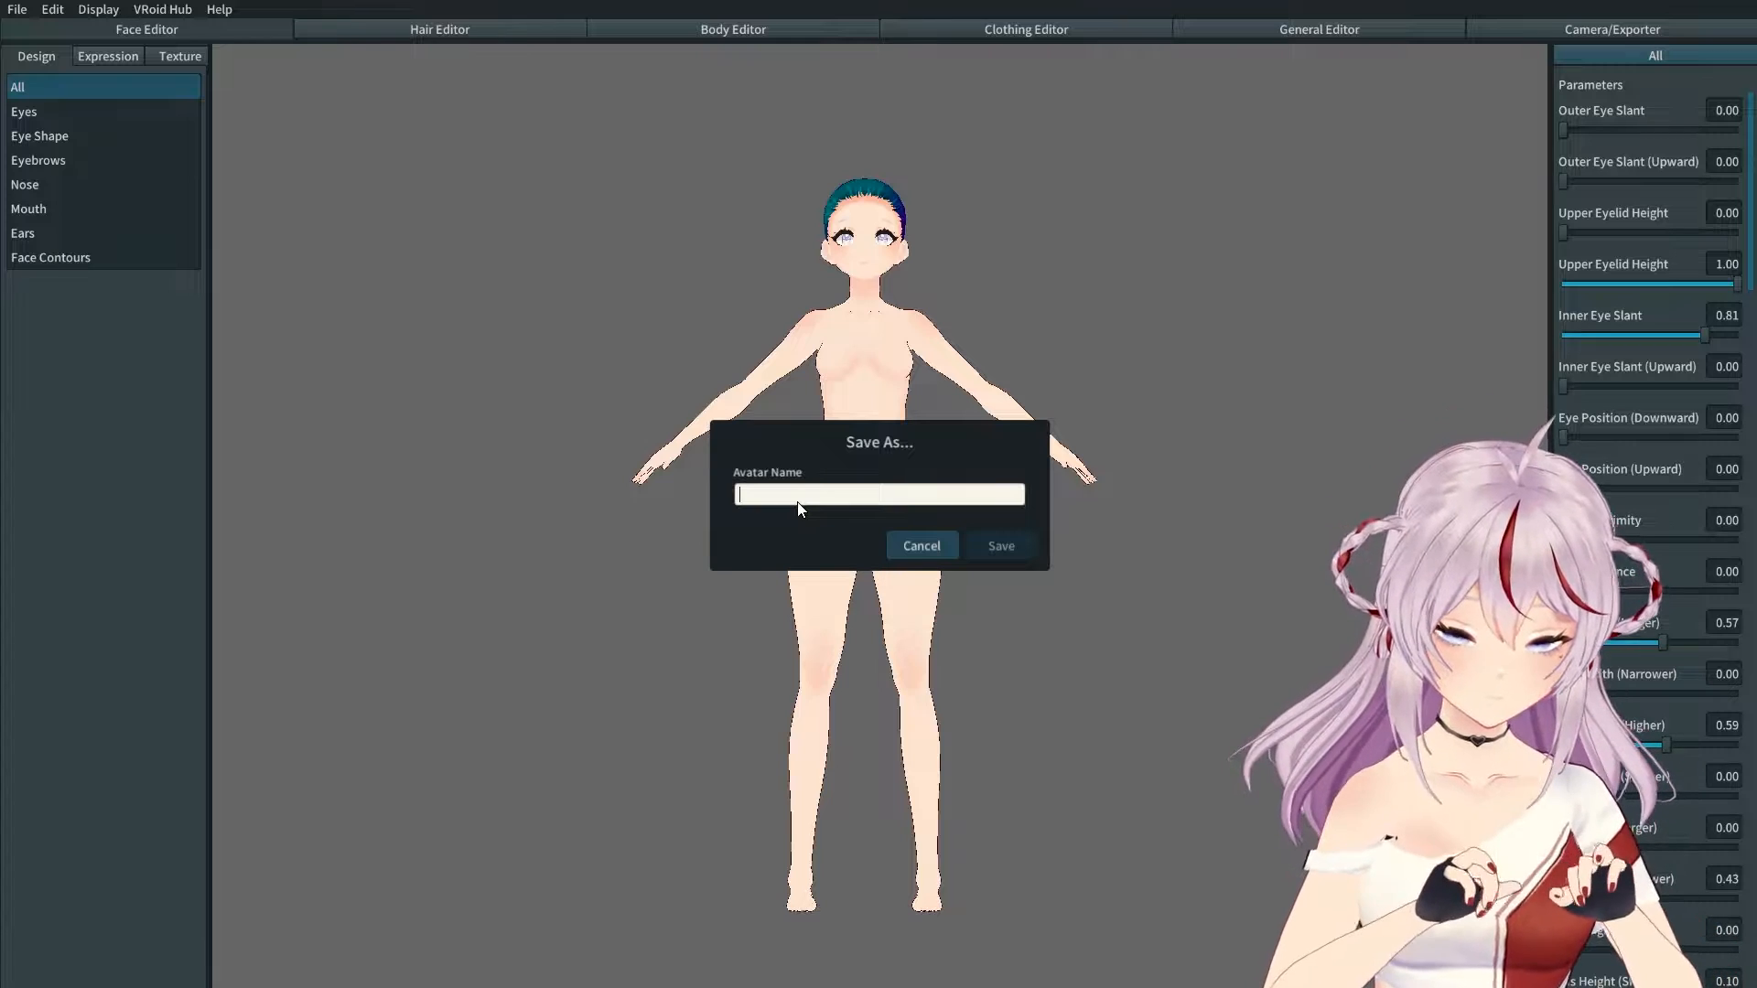
pyautogui.write('demo 3')
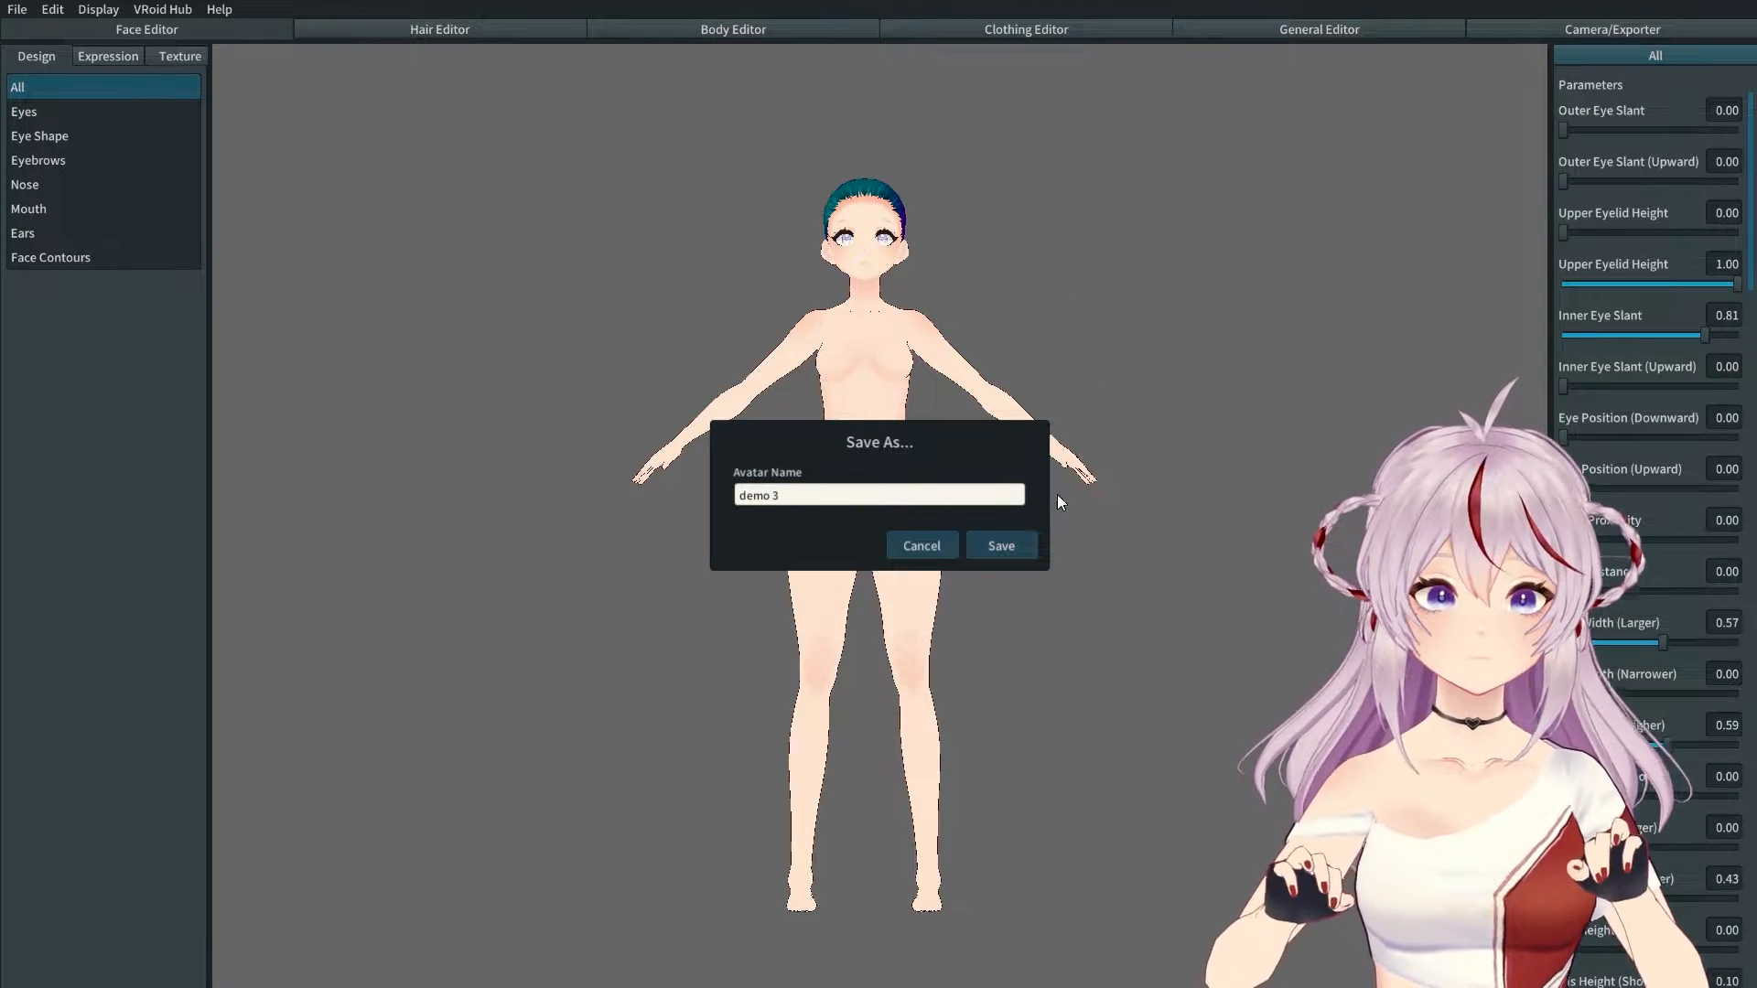
pyautogui.click(995, 547)
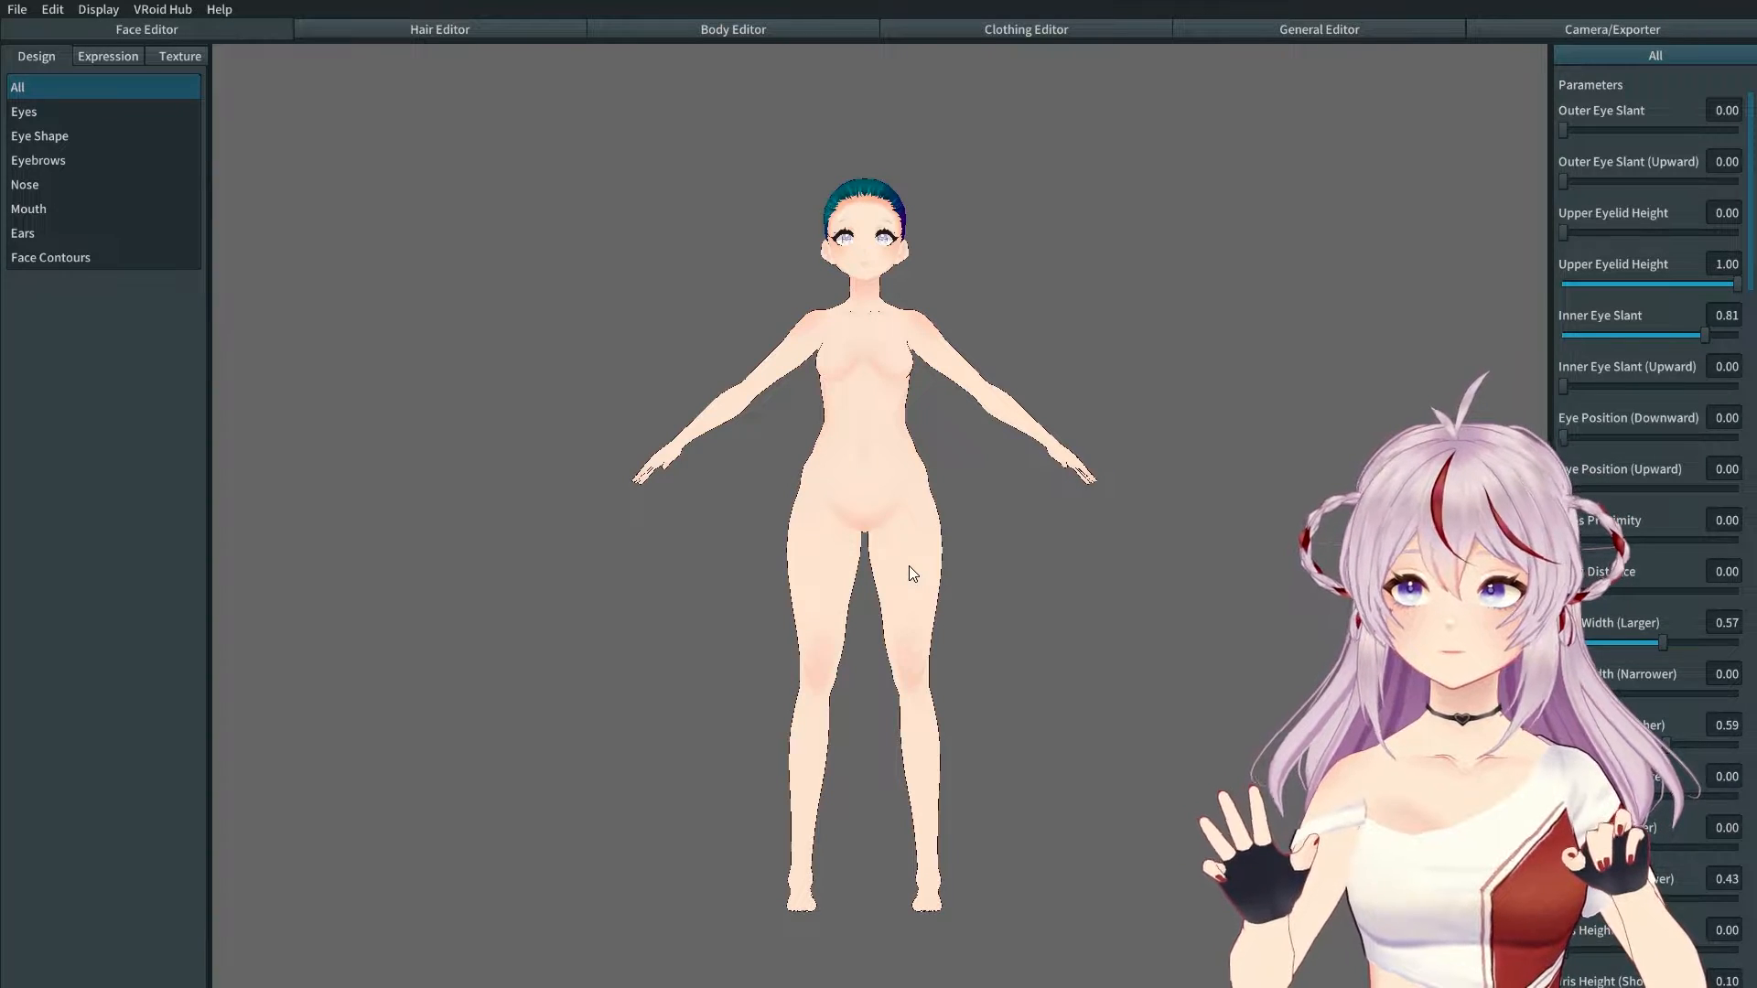
# Step: Recentre the model and switch the Face Editor to its Texture workspace
pyautogui.moveTo(908, 566); pyautogui.dragTo(869, 419, button='middle')
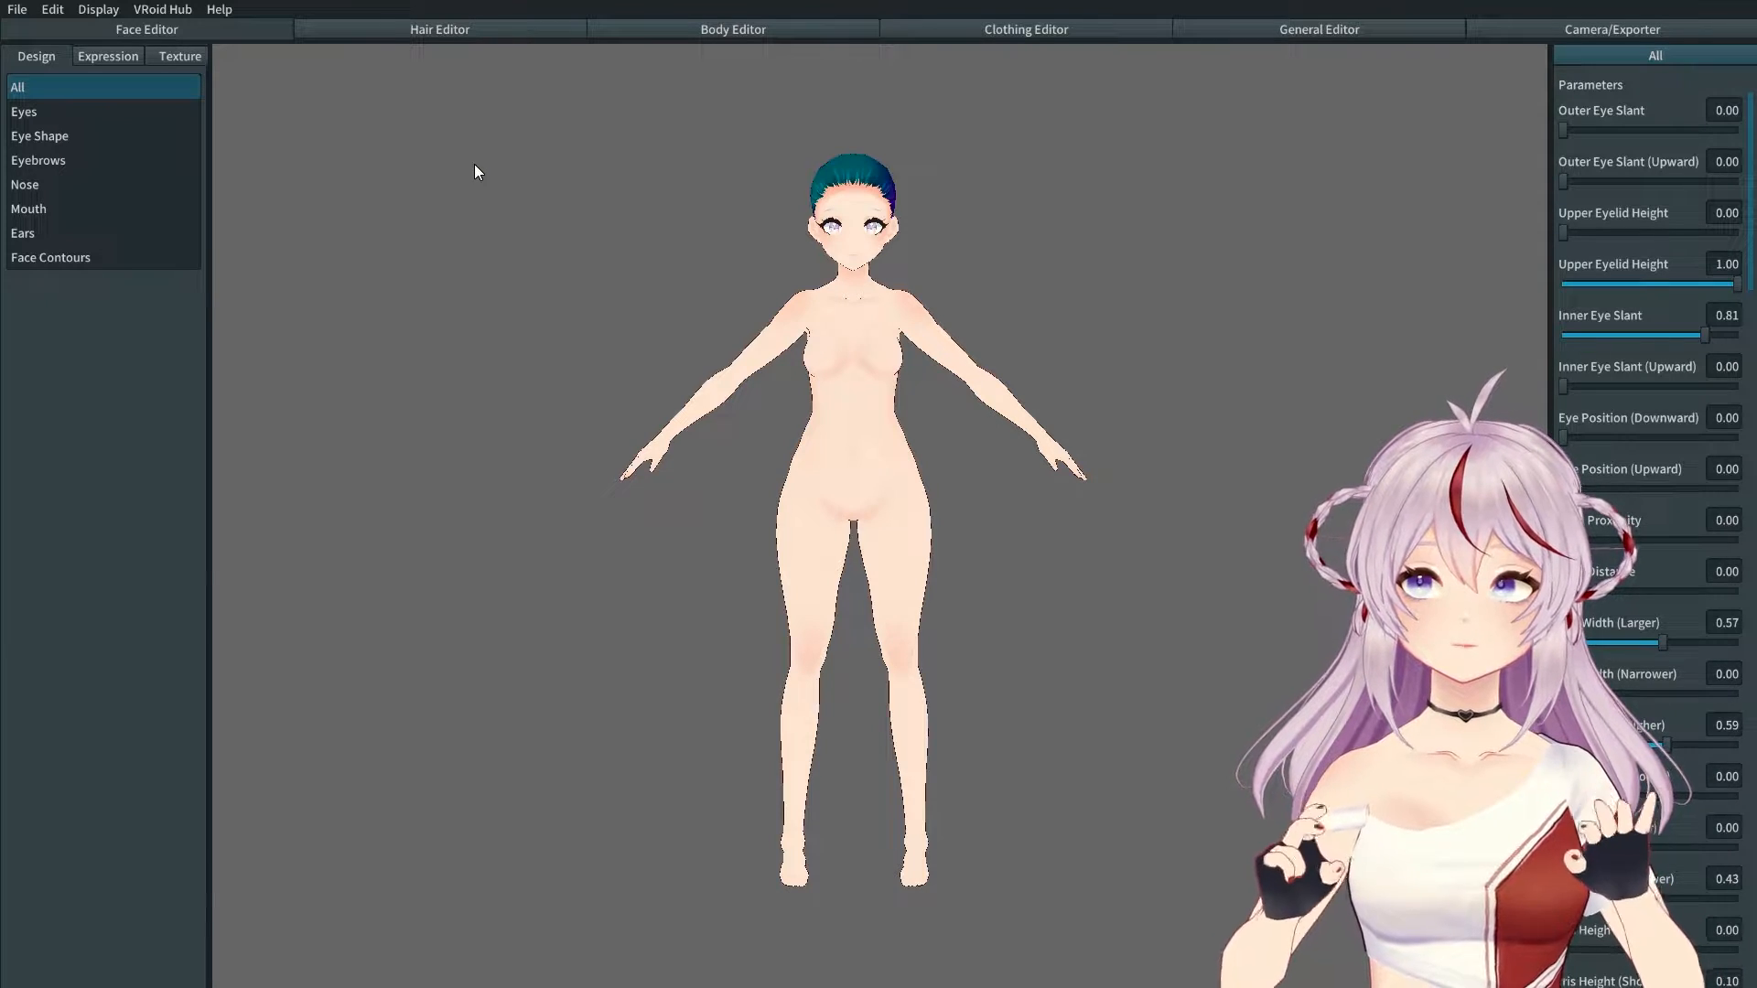
pyautogui.click(187, 58)
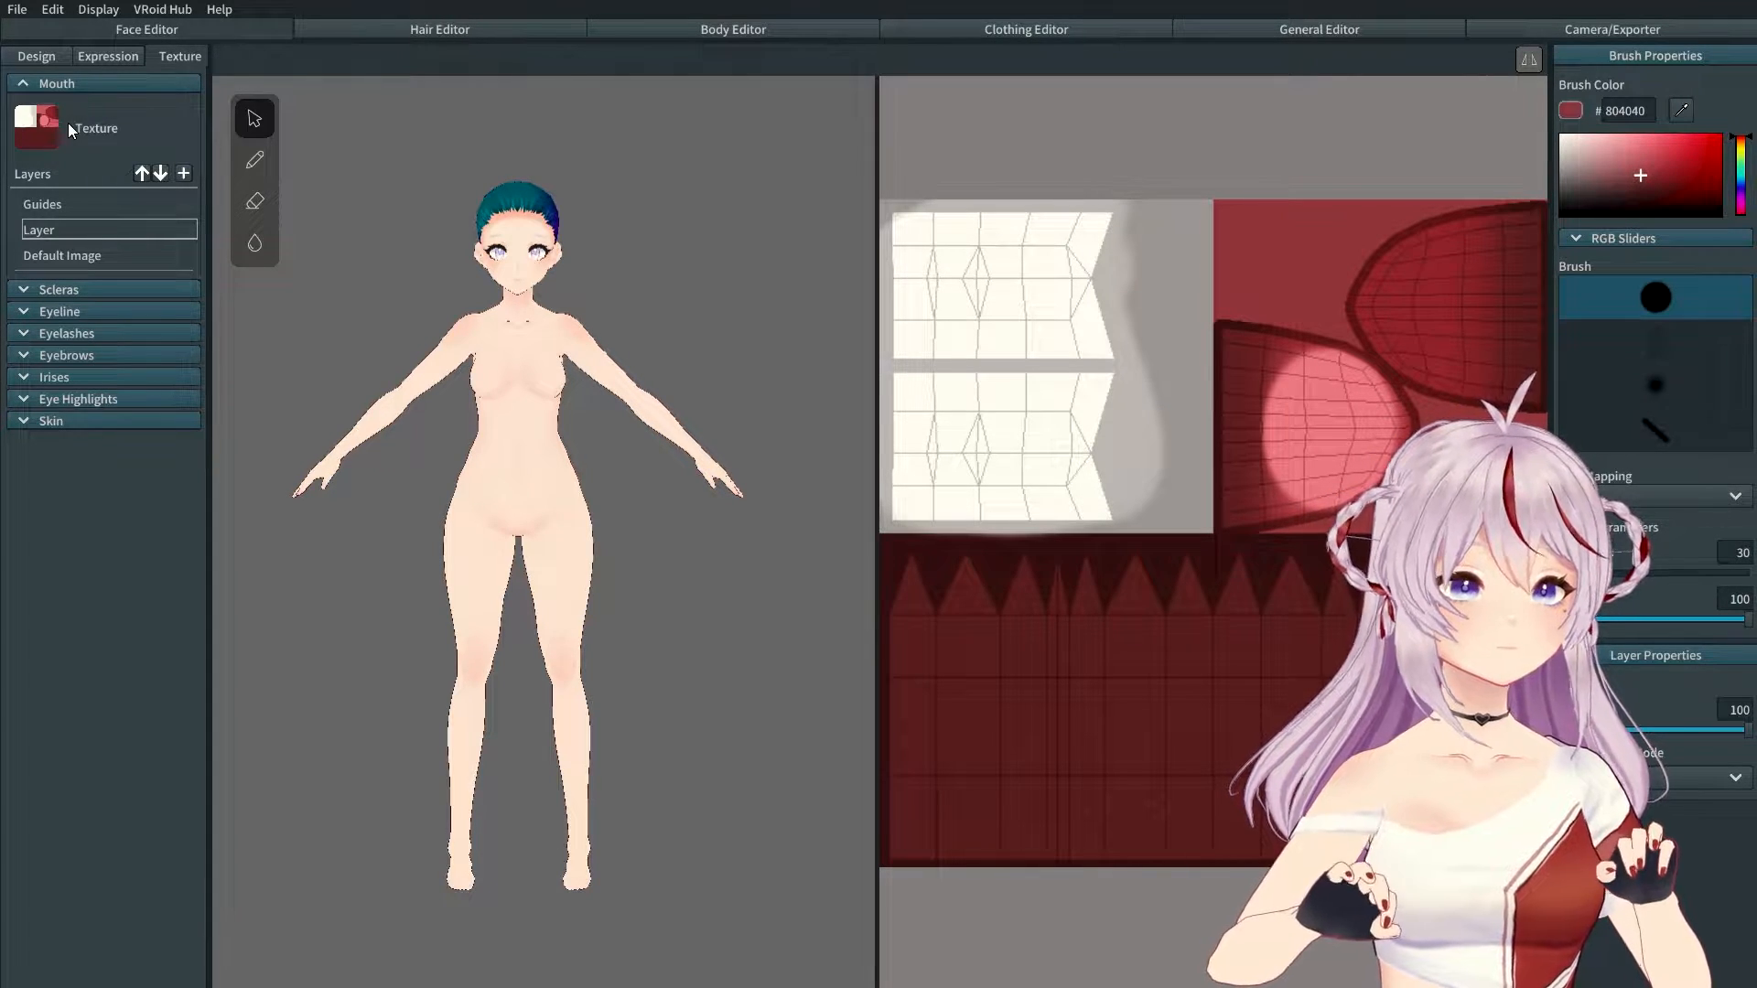
# Step: Expand the Scleras, Eyeline, Irises, Skin and Eye Highlights layer lists in the Texture panel
pyautogui.click(24, 291)
pyautogui.click(24, 495)
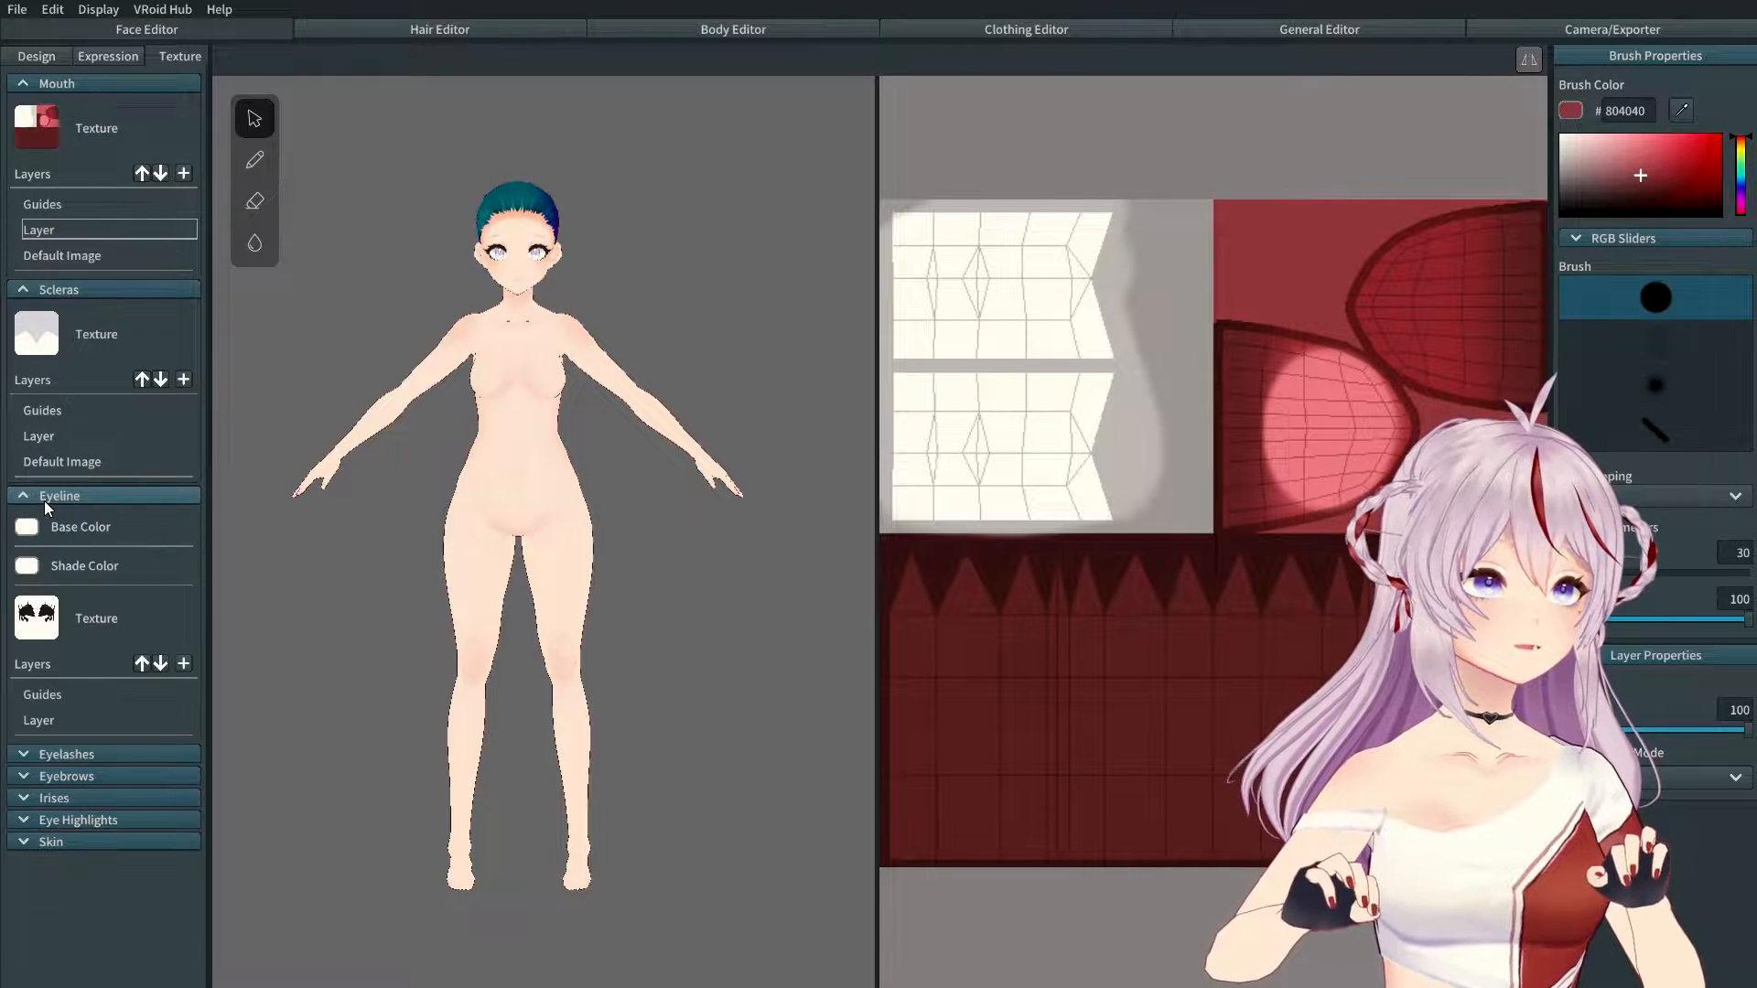
pyautogui.click(22, 799)
pyautogui.scroll(-1, 57, 828)
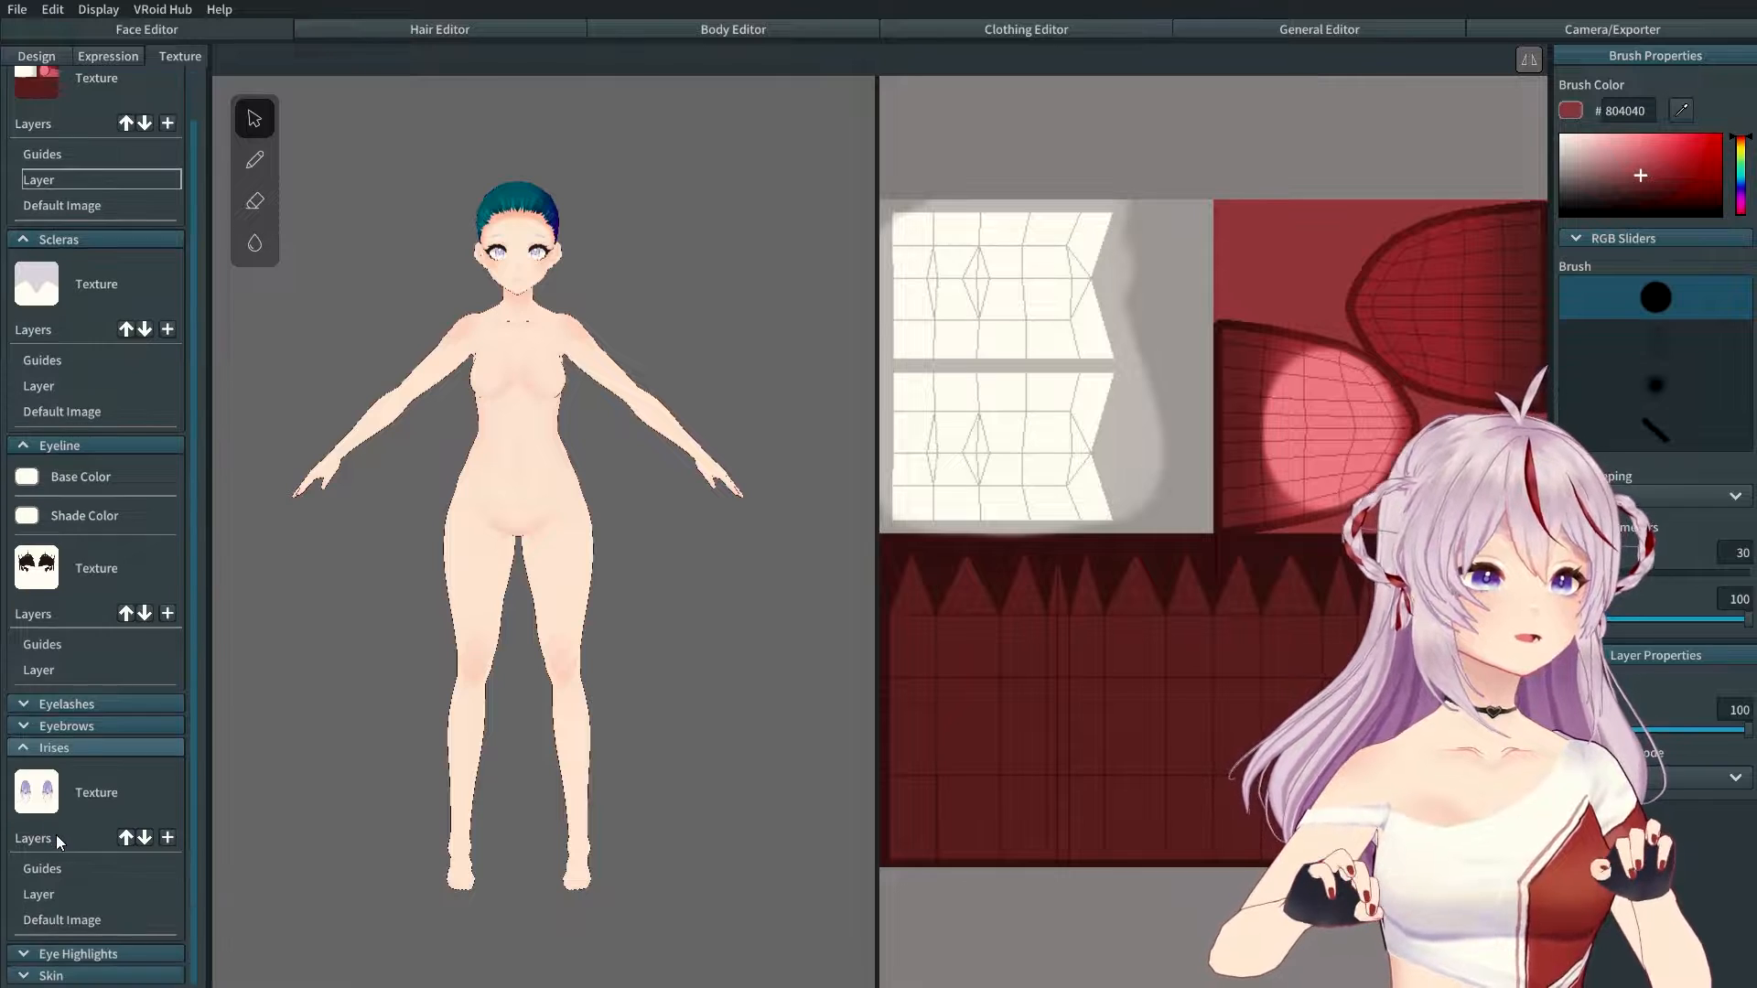
pyautogui.click(23, 976)
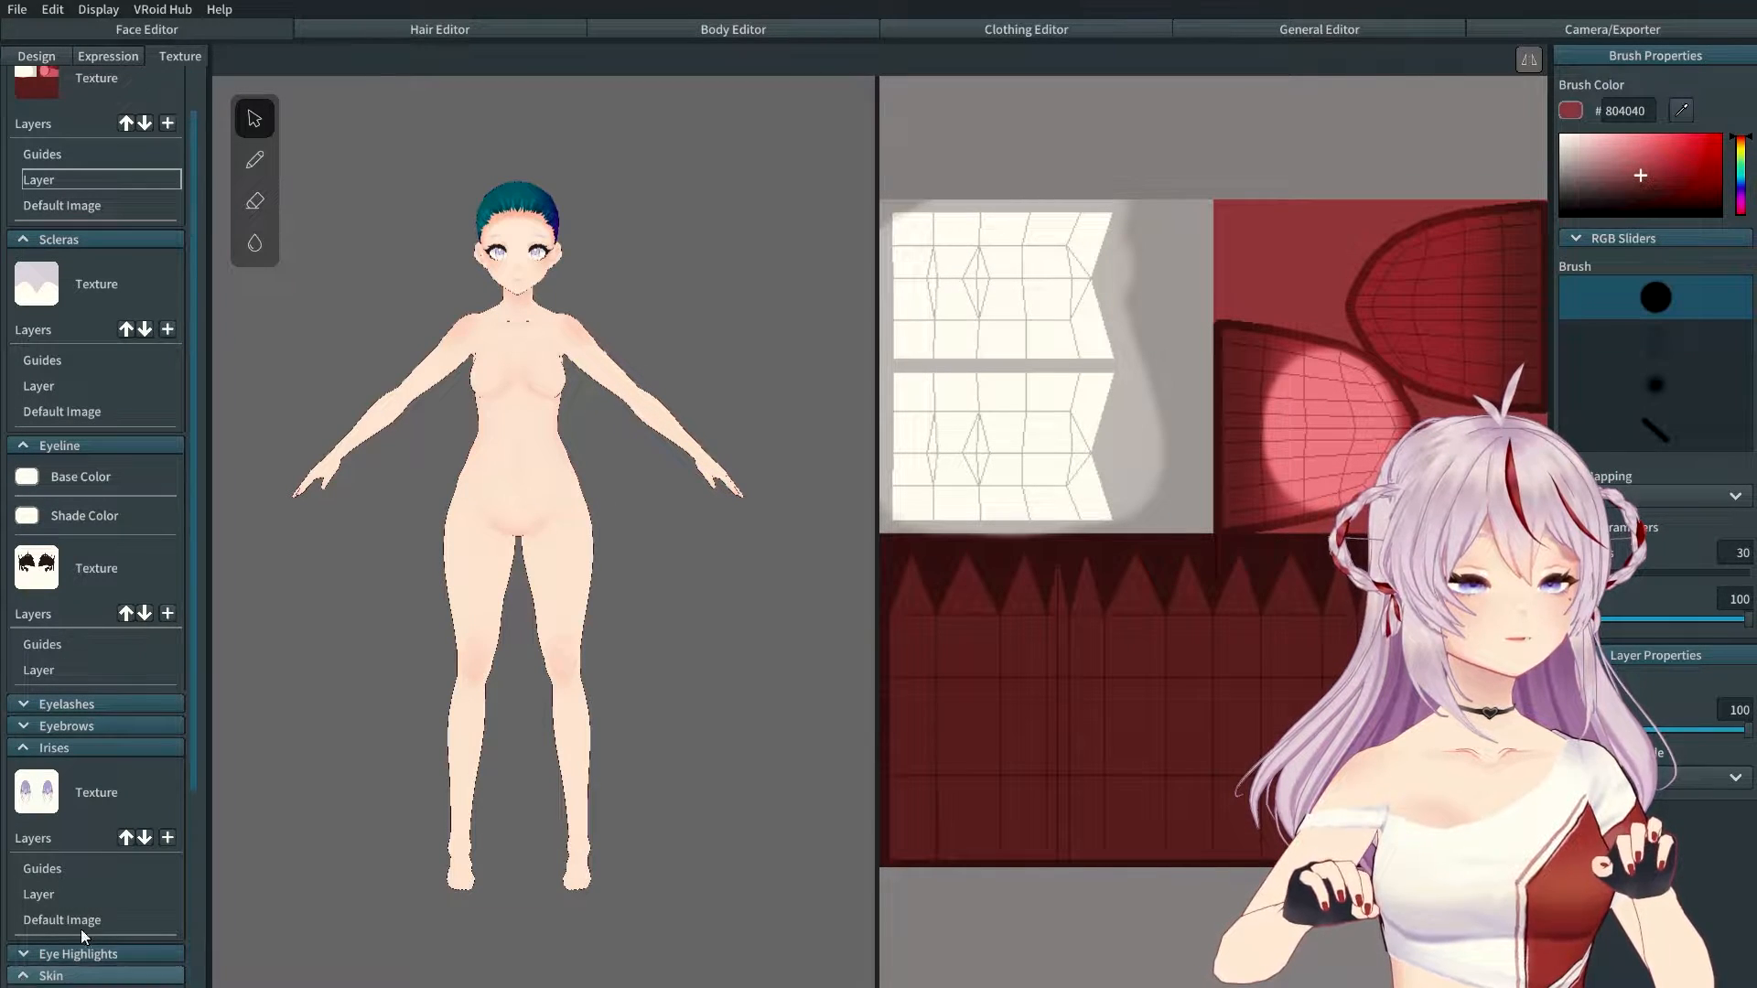
pyautogui.scroll(-5, 74, 934)
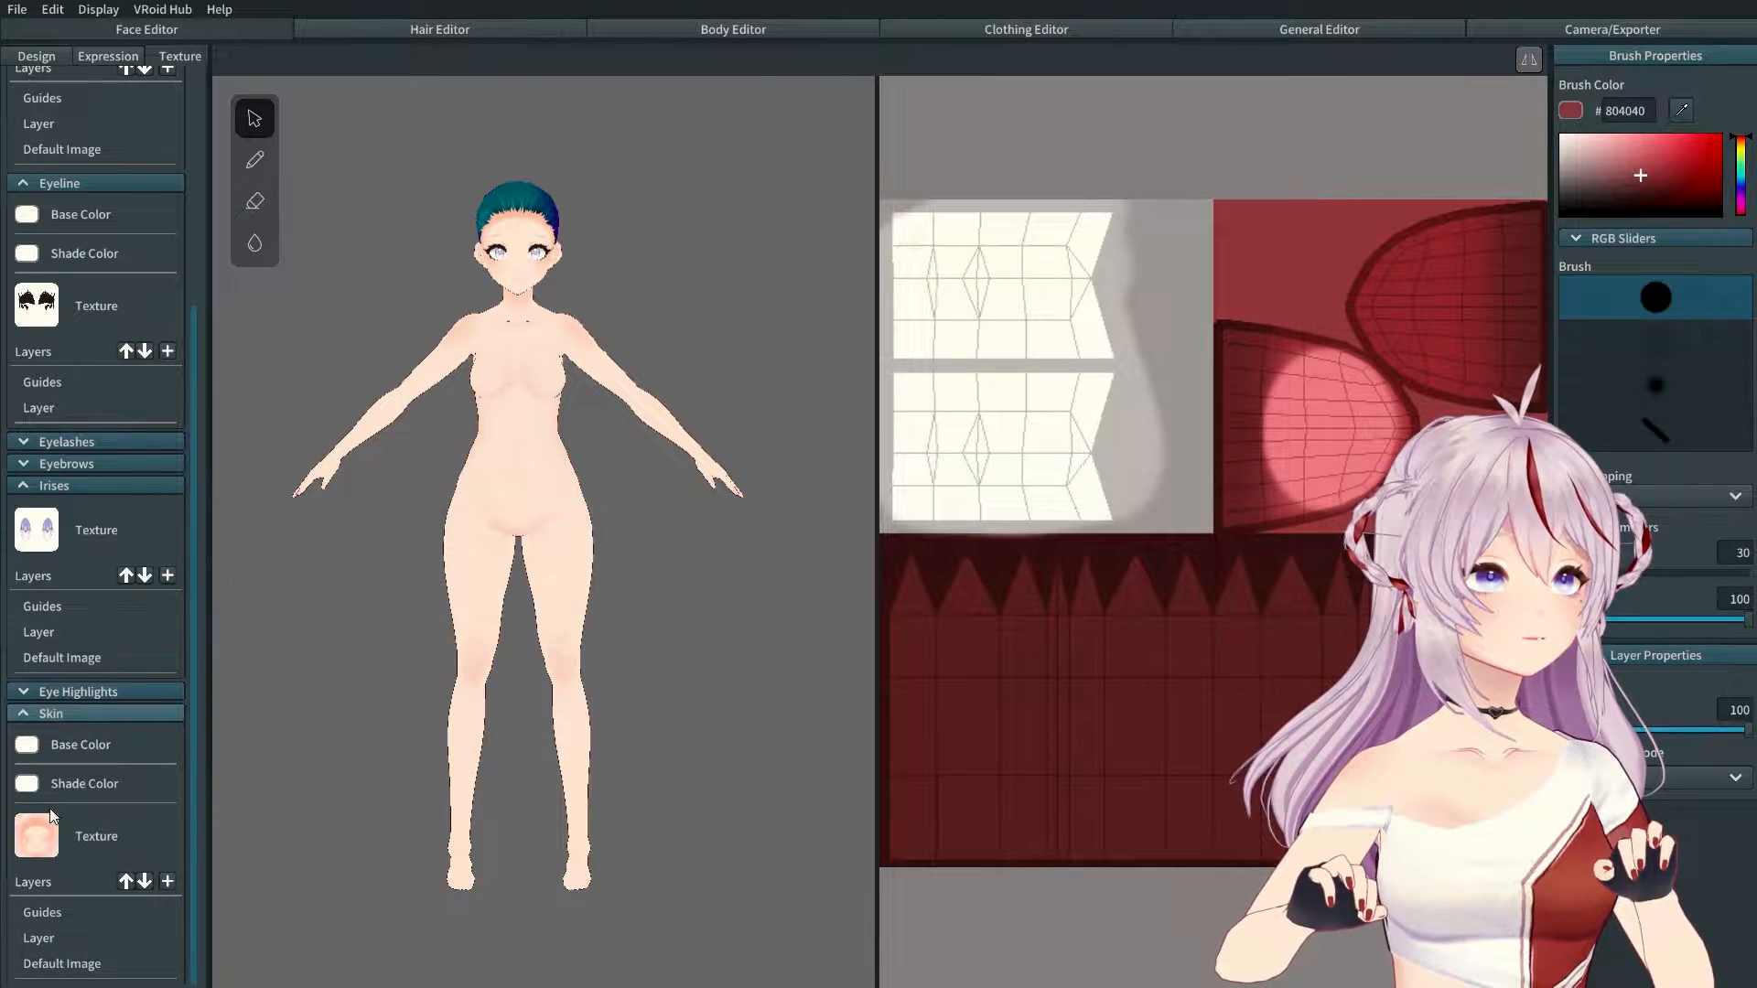
pyautogui.click(23, 694)
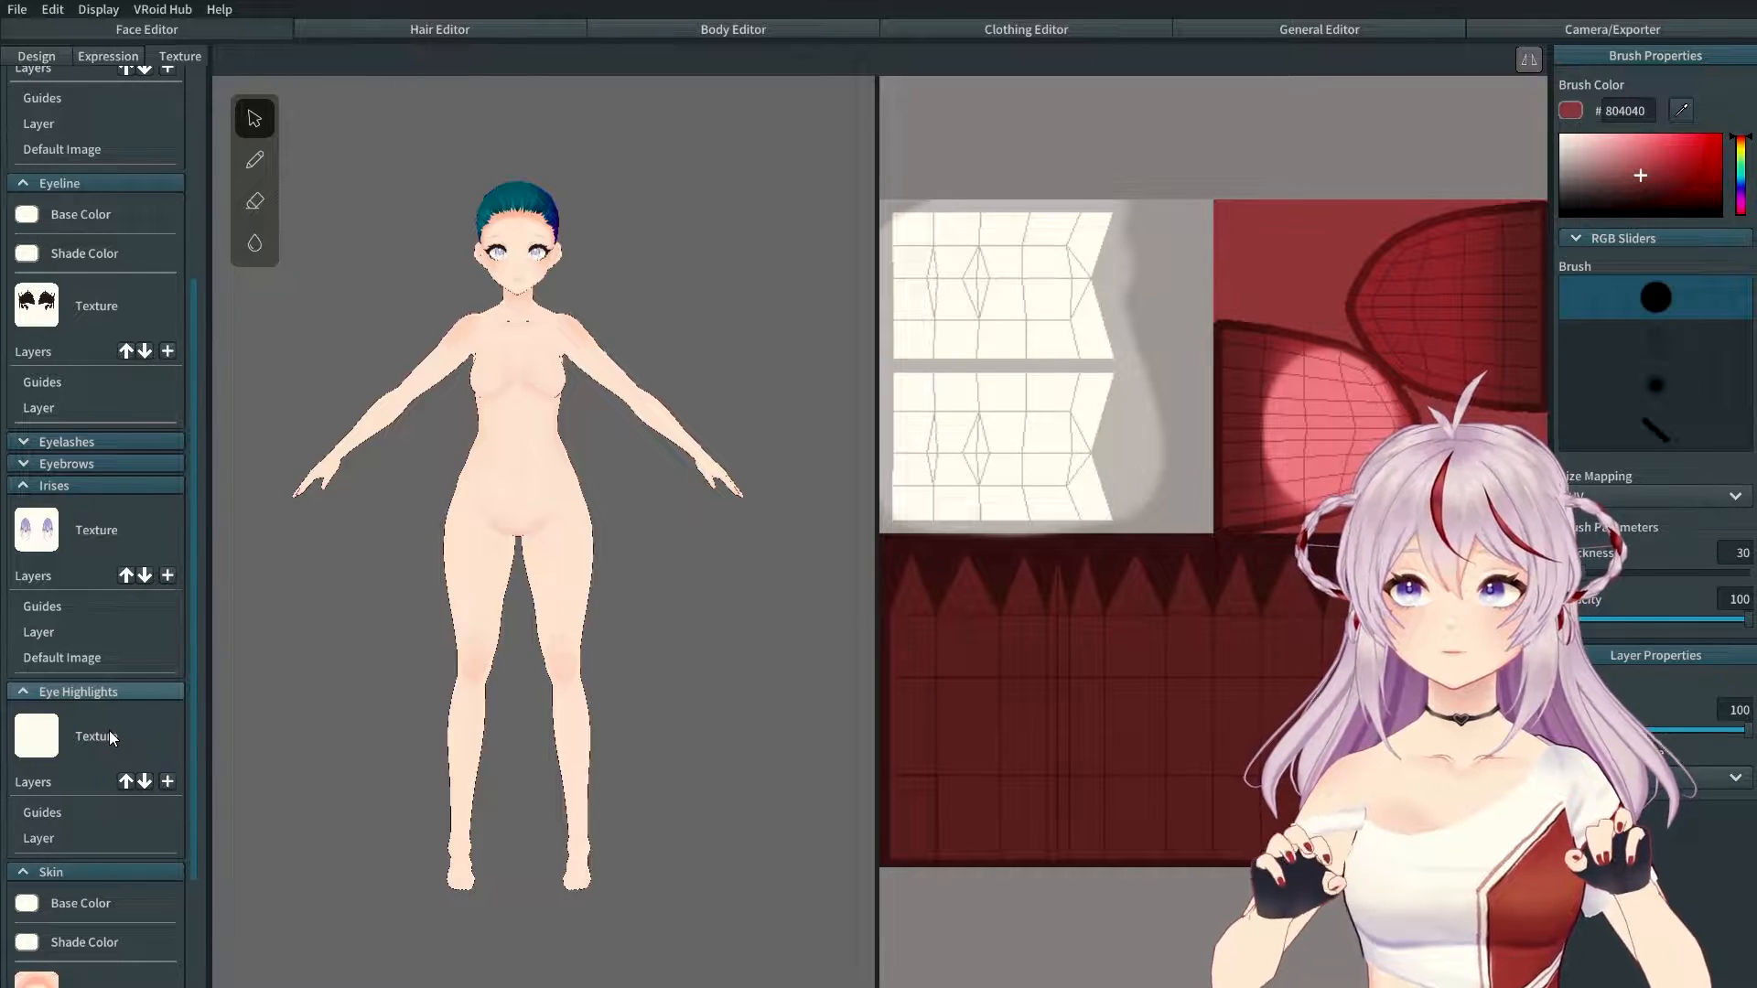
pyautogui.scroll(3, 108, 730)
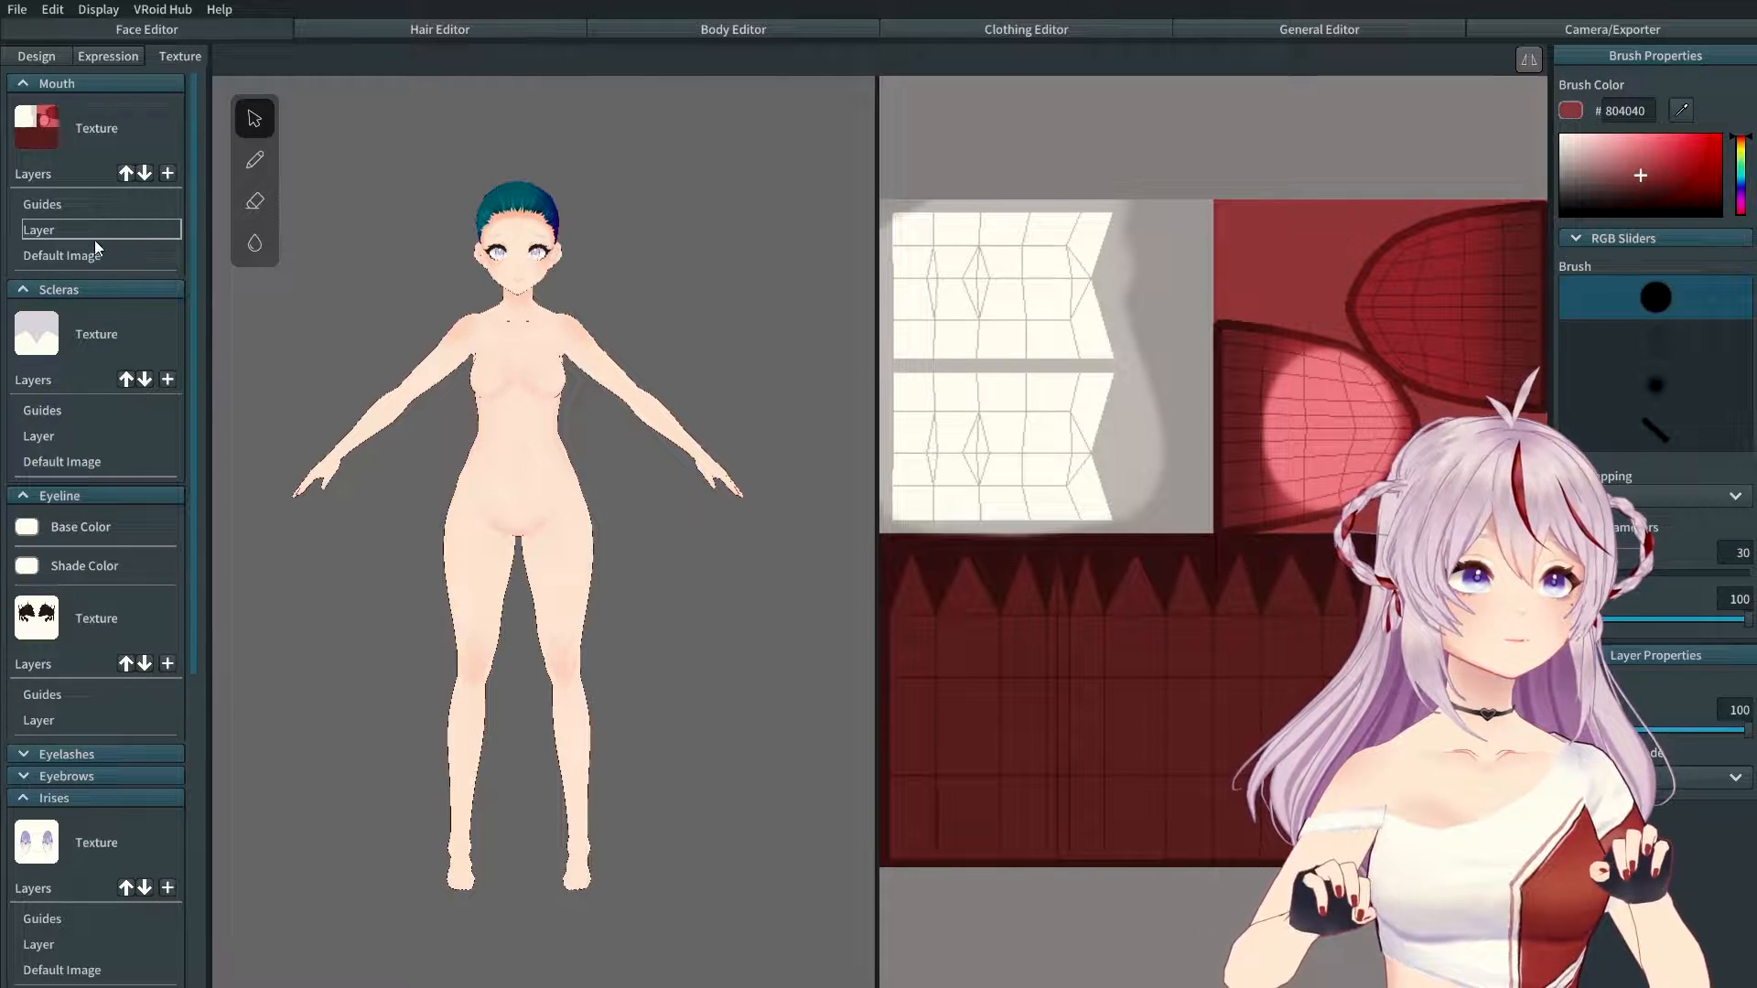
# Step: Toggle off visibility of the Mouth's Default Image and Layer layers
pyautogui.click(72, 255)
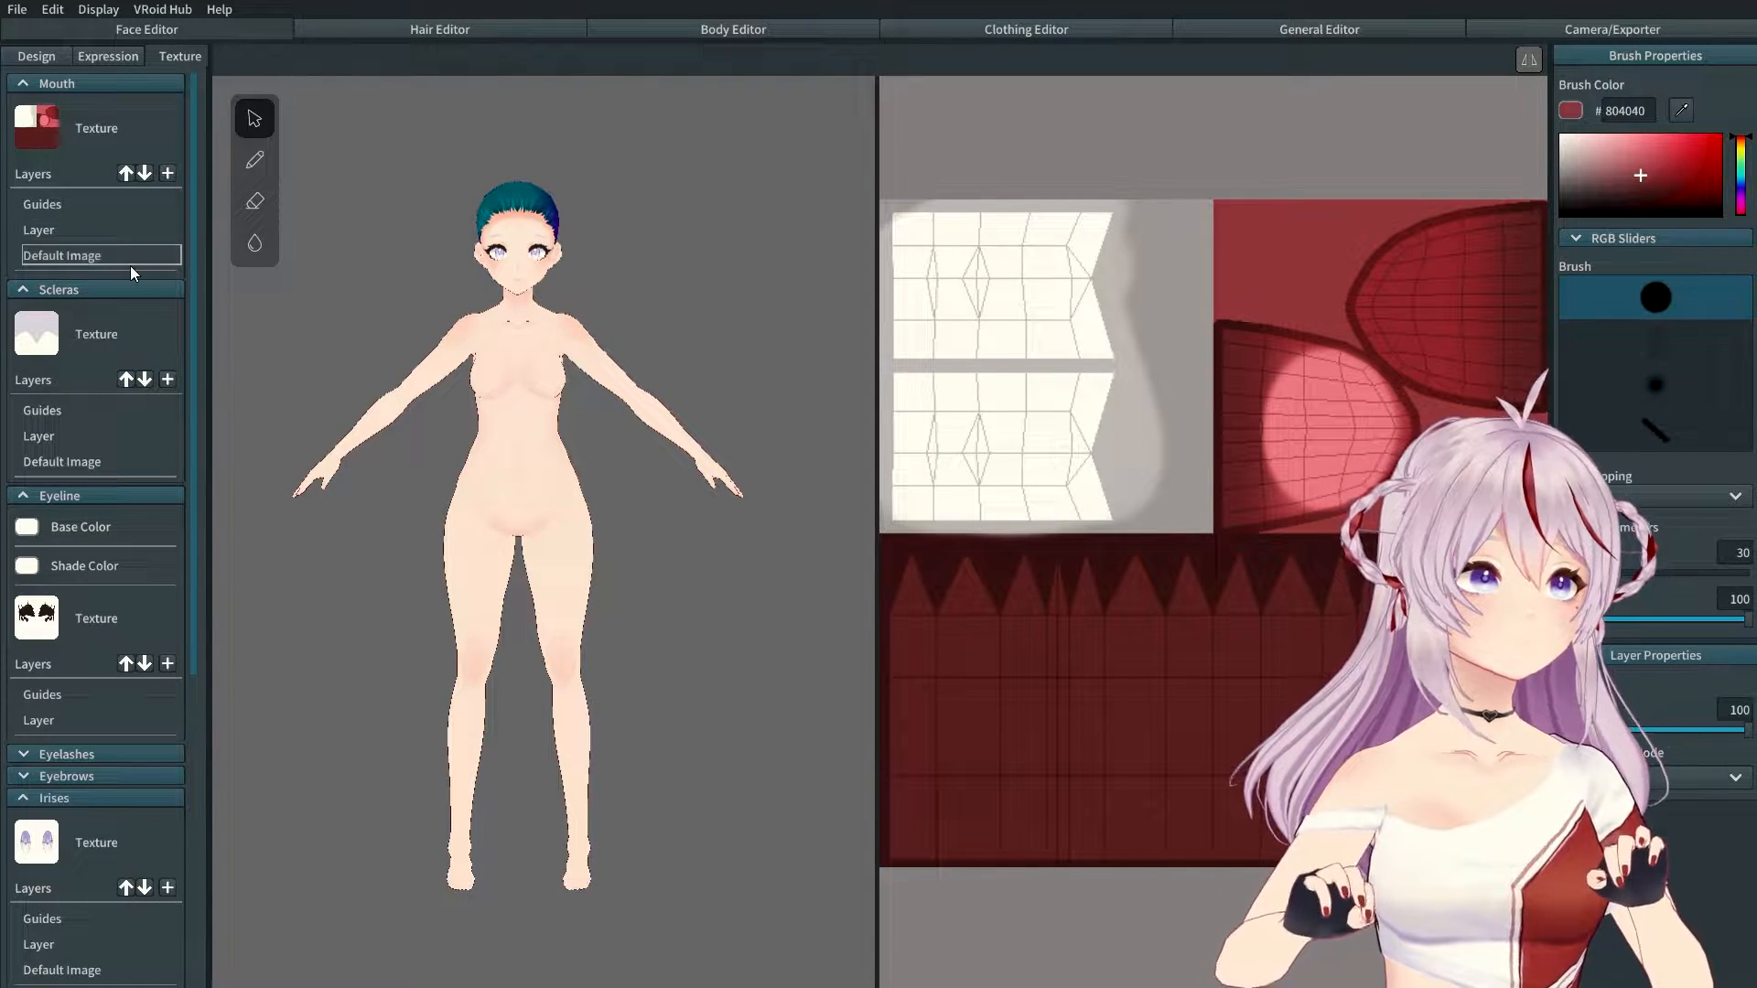
pyautogui.rightClick(136, 255)
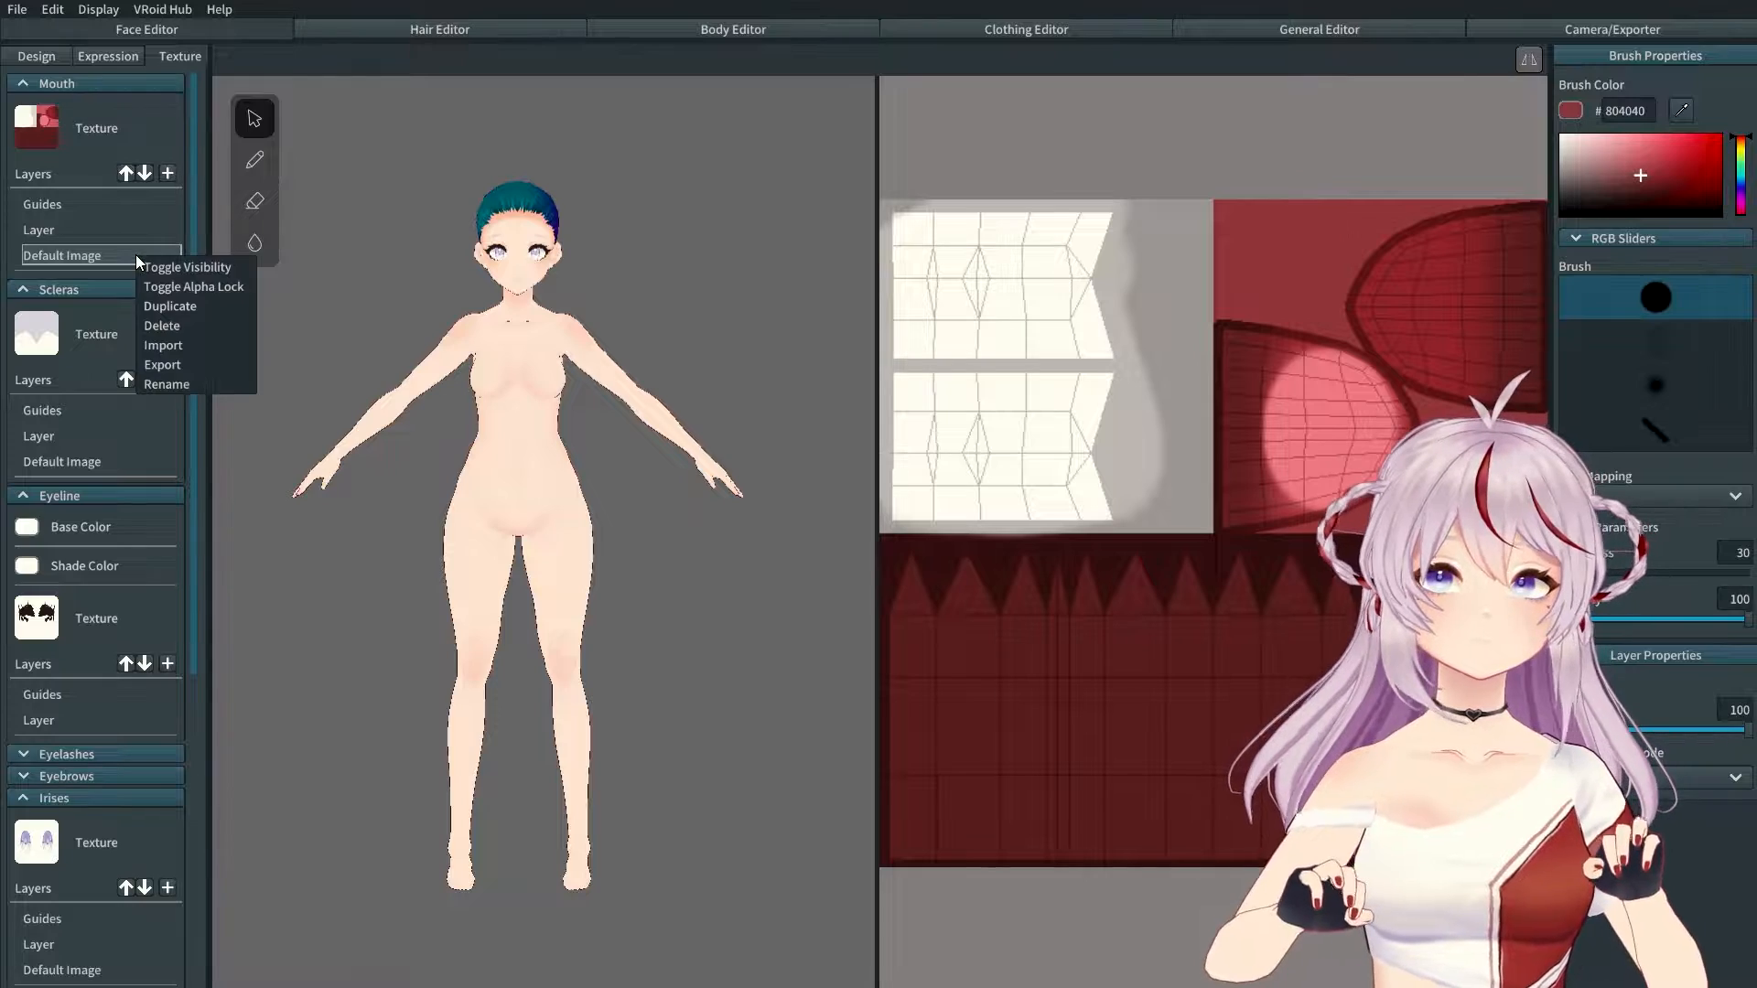
pyautogui.click(161, 267)
pyautogui.click(105, 234)
pyautogui.rightClick(108, 234)
pyautogui.click(156, 245)
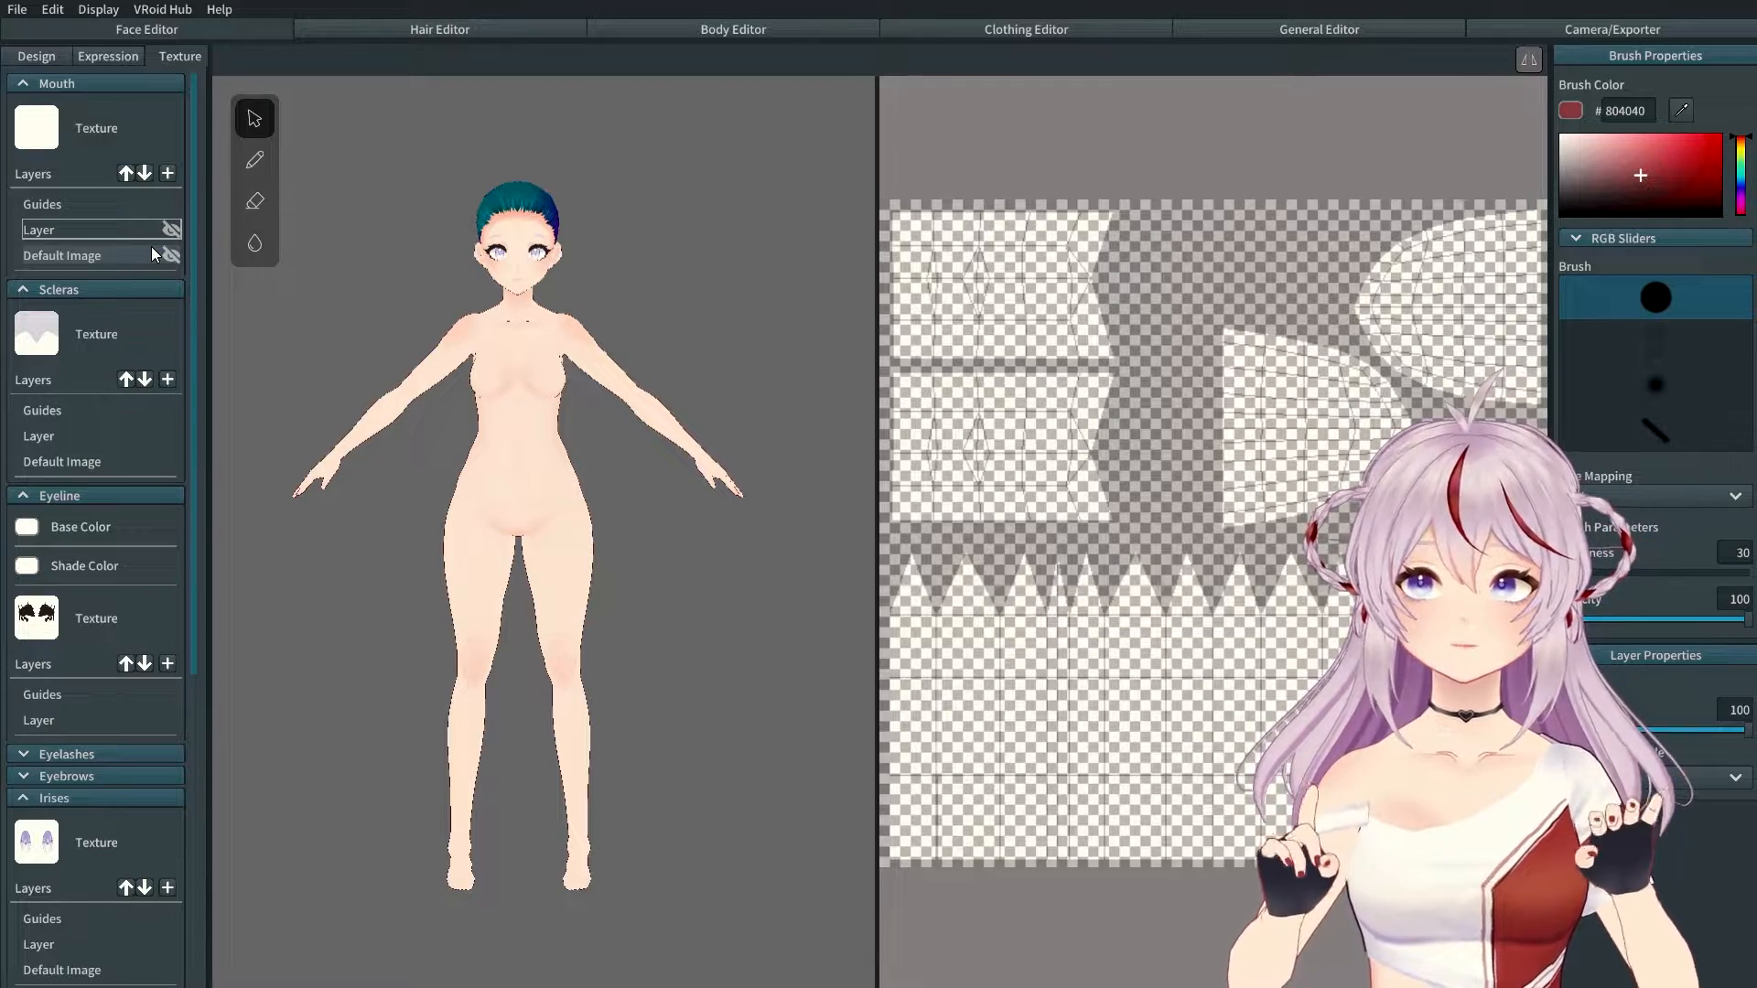
# Step: Add a new Mouth texture layer, rename it 'retro', and import an image into it
pyautogui.click(165, 173)
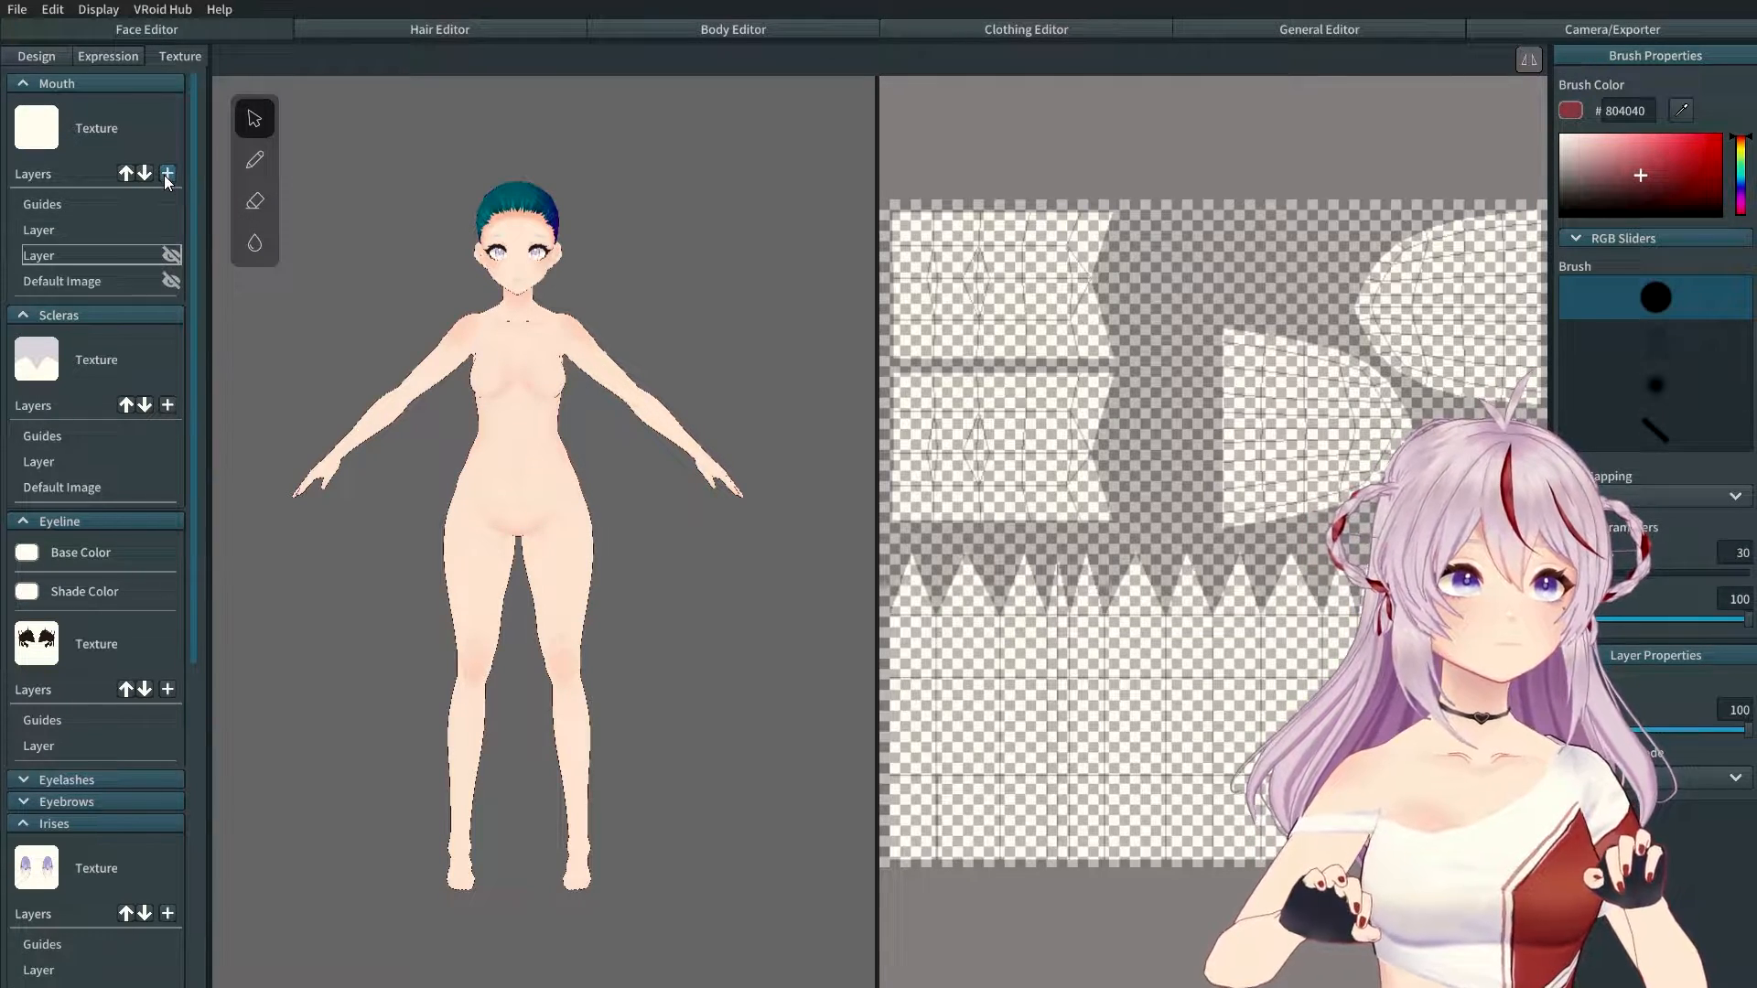
pyautogui.click(94, 234)
pyautogui.rightClick(92, 234)
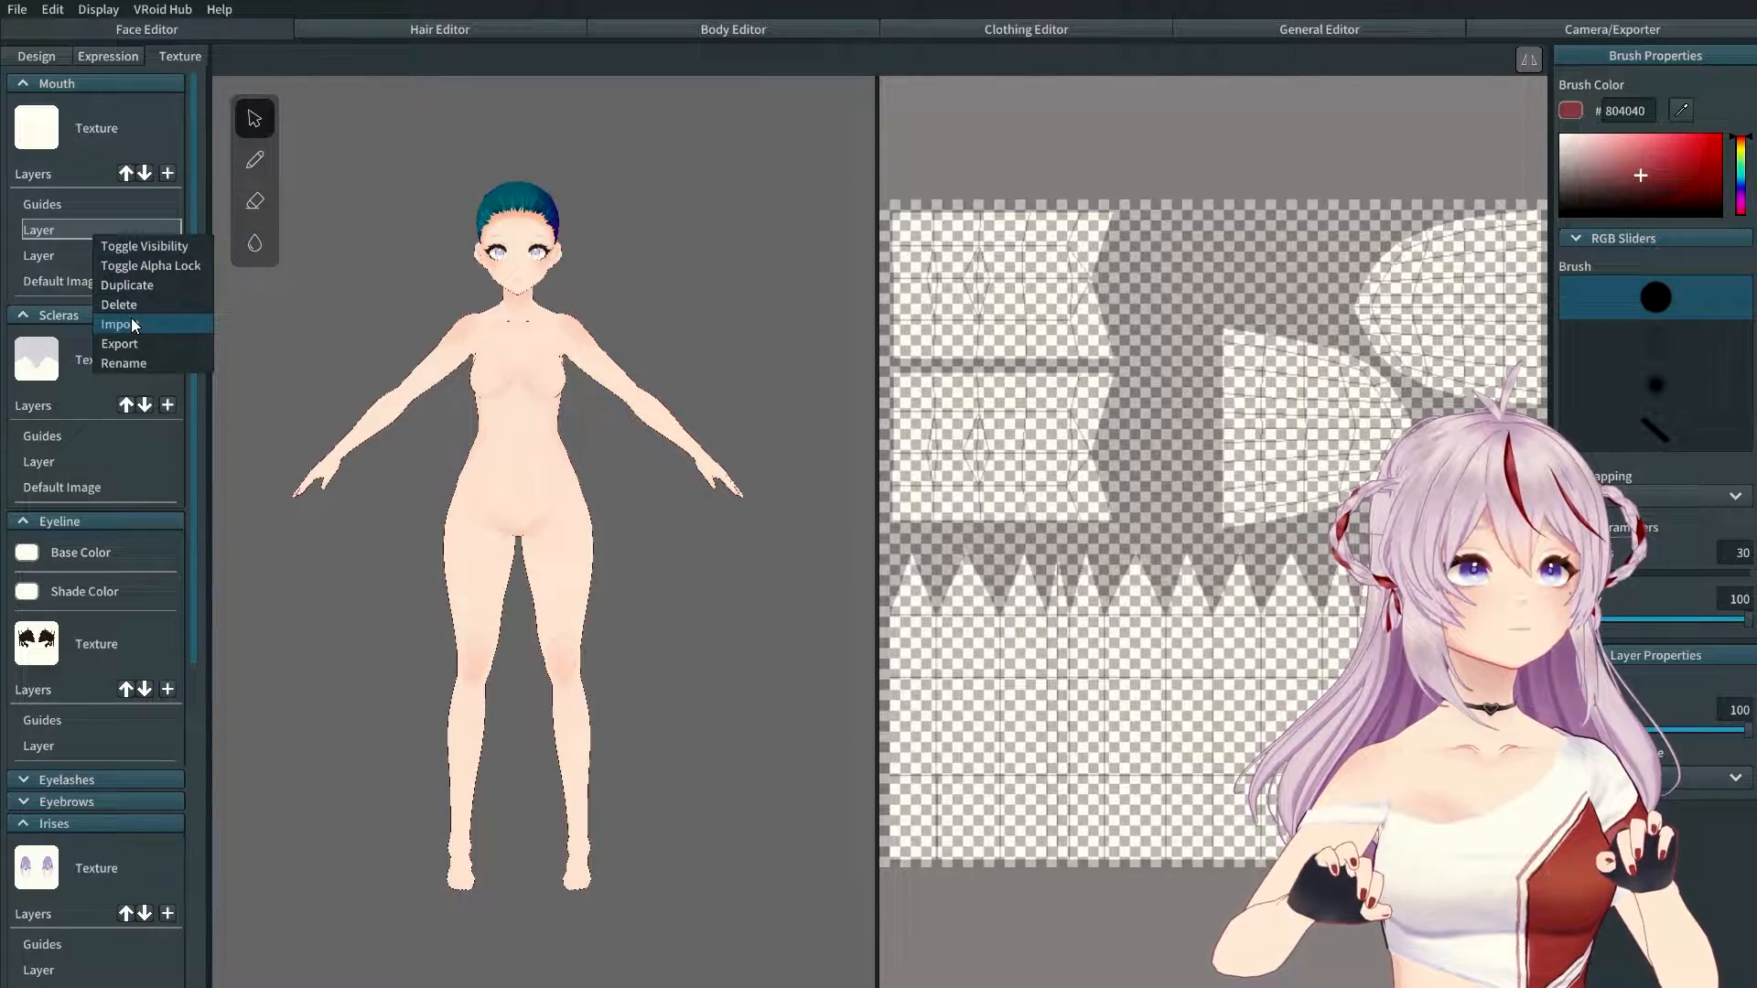
pyautogui.click(125, 364)
pyautogui.doubleClick(763, 495)
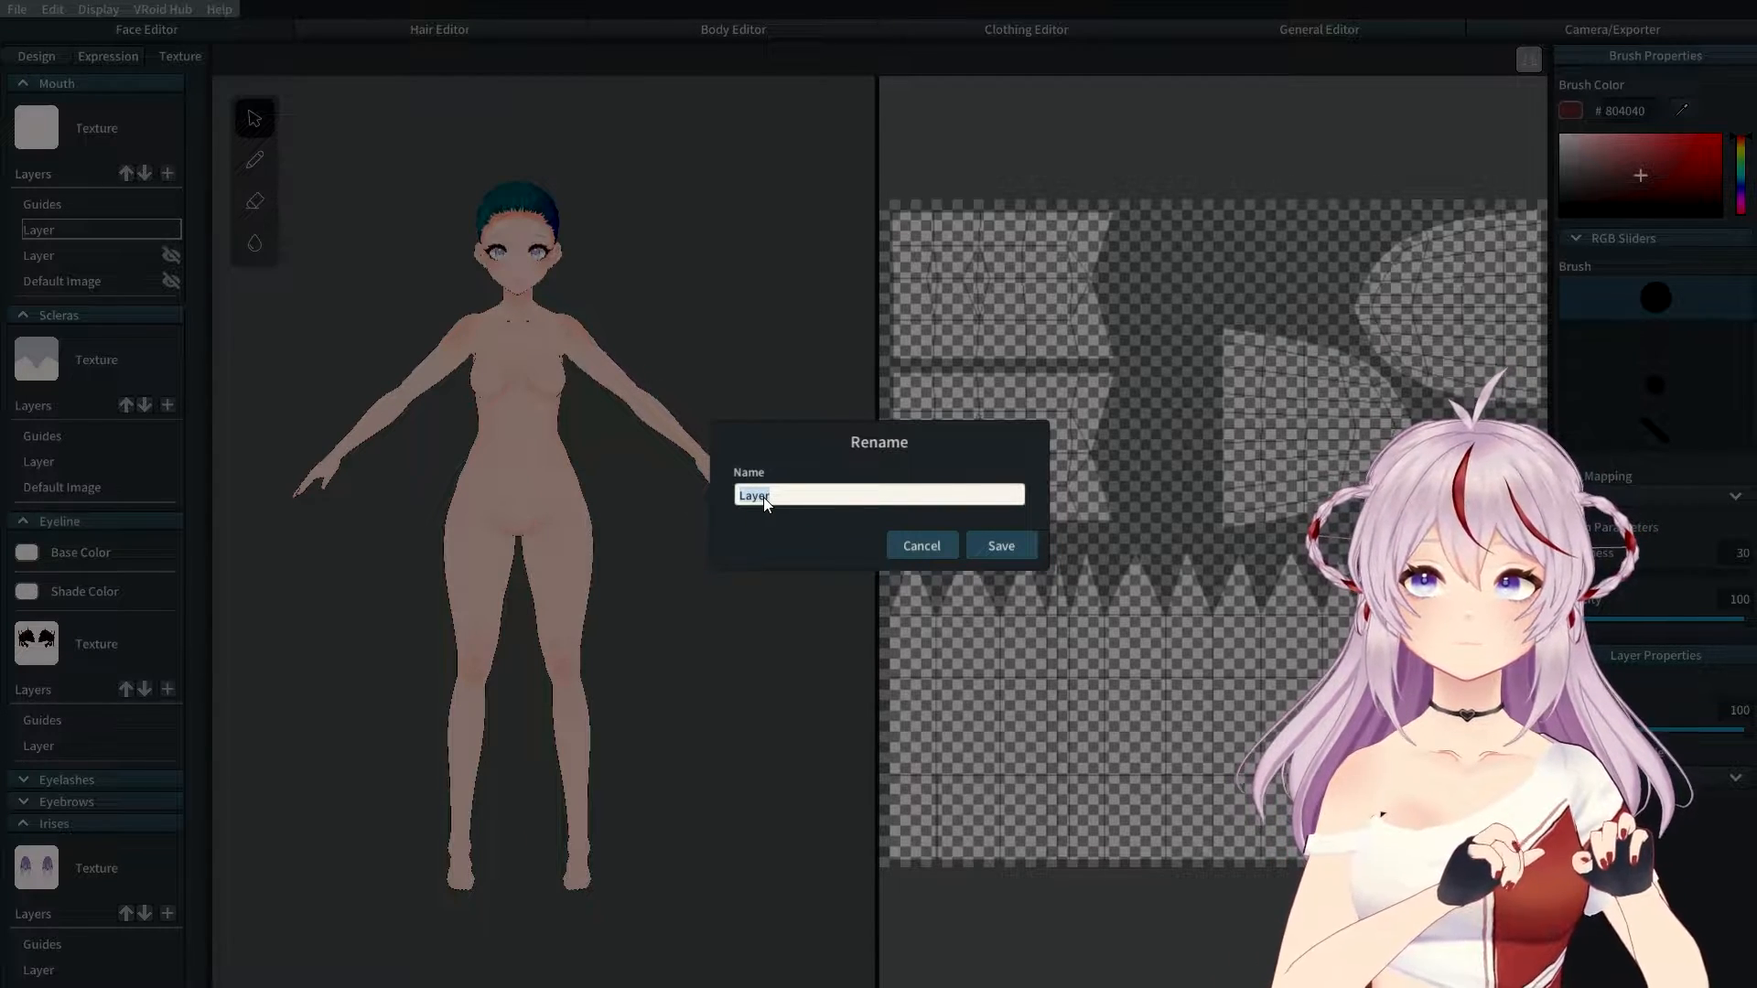
pyautogui.write('retro')
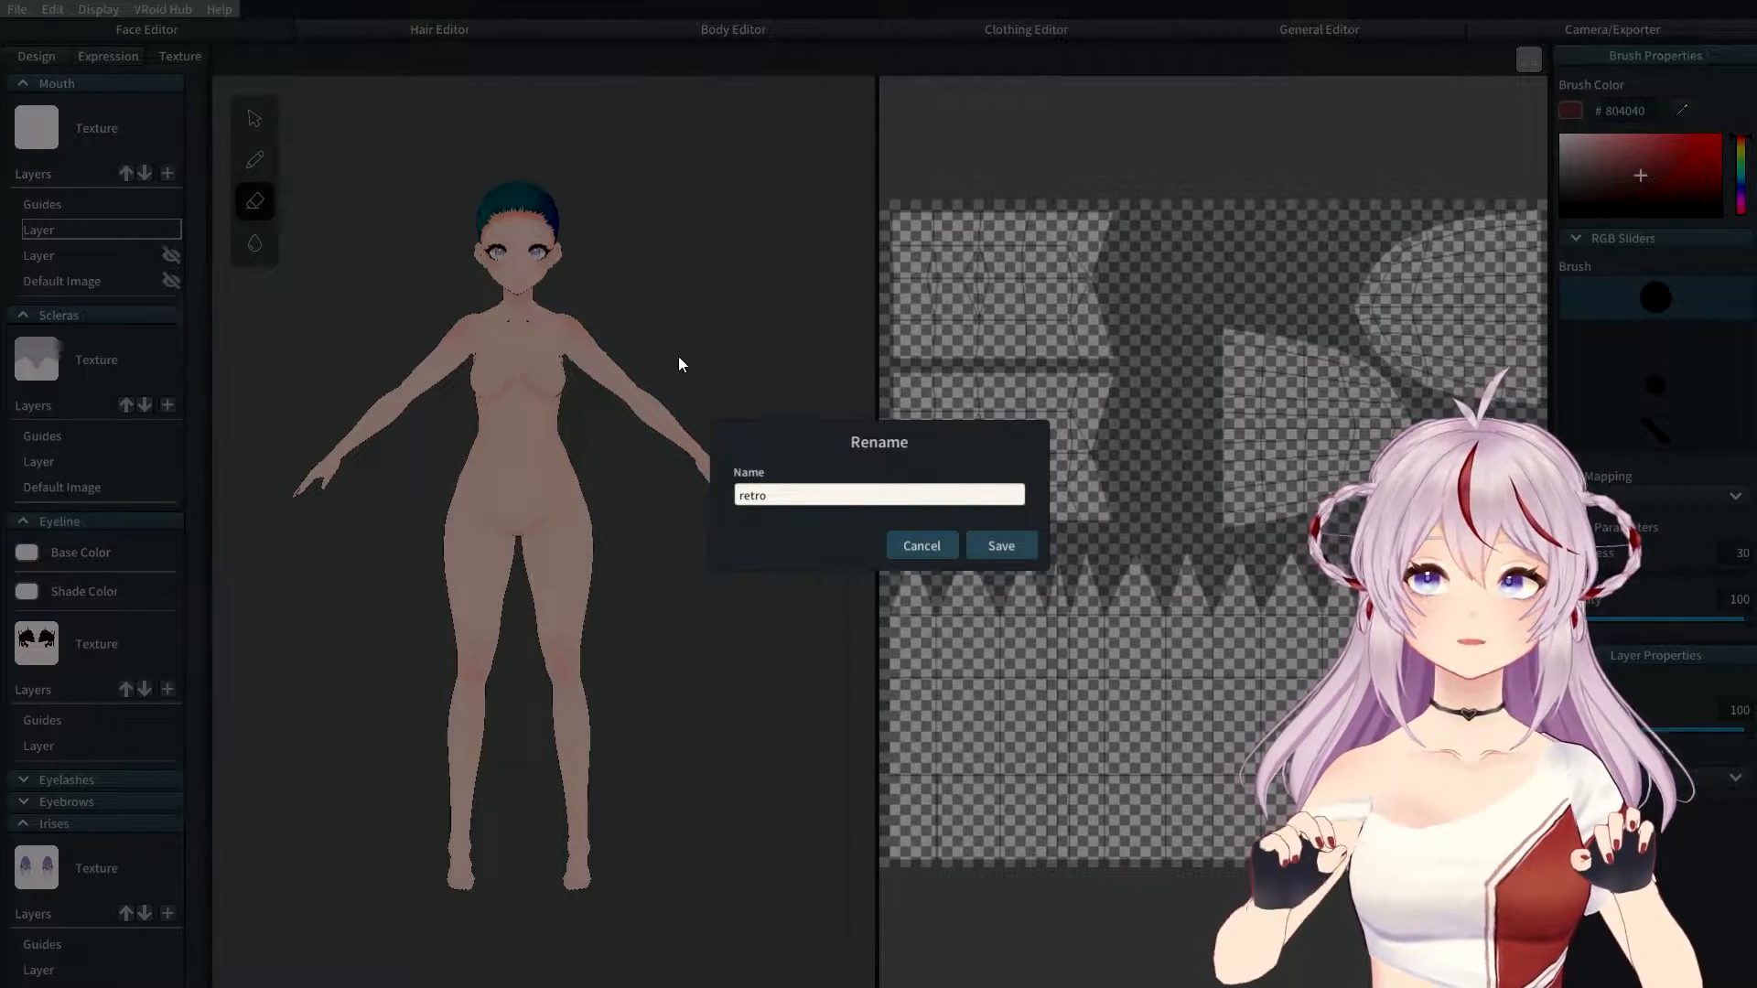
pyautogui.click(998, 549)
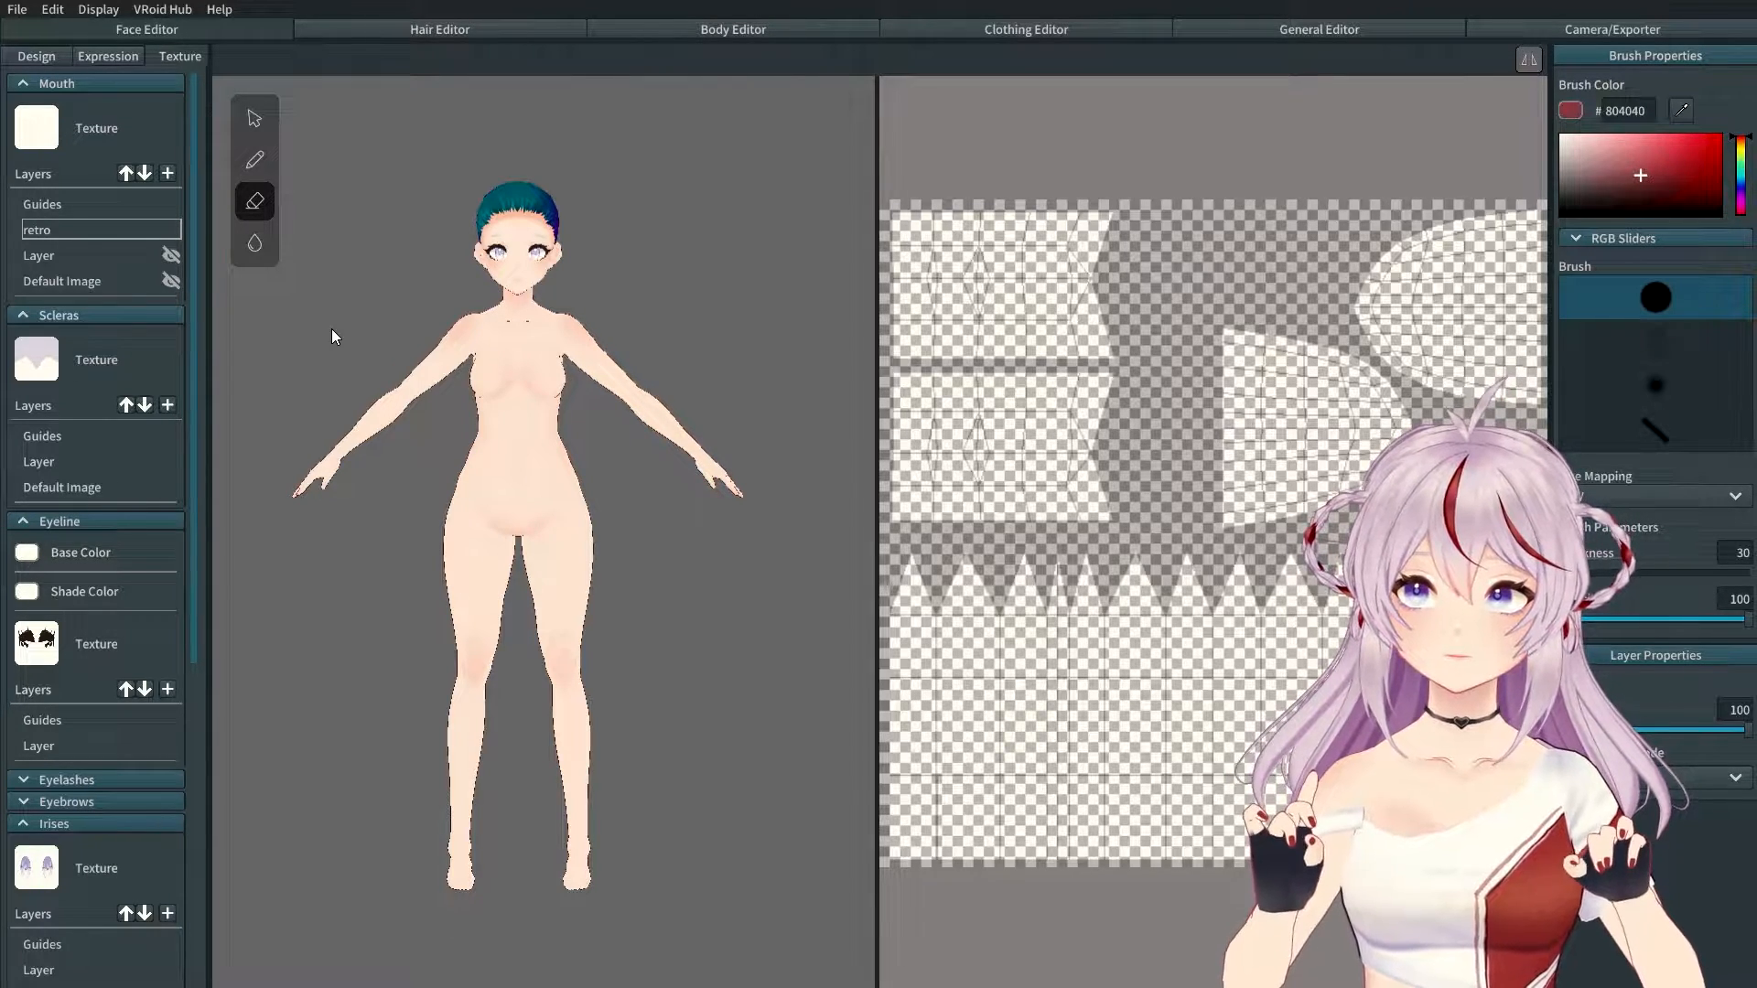
pyautogui.rightClick(57, 231)
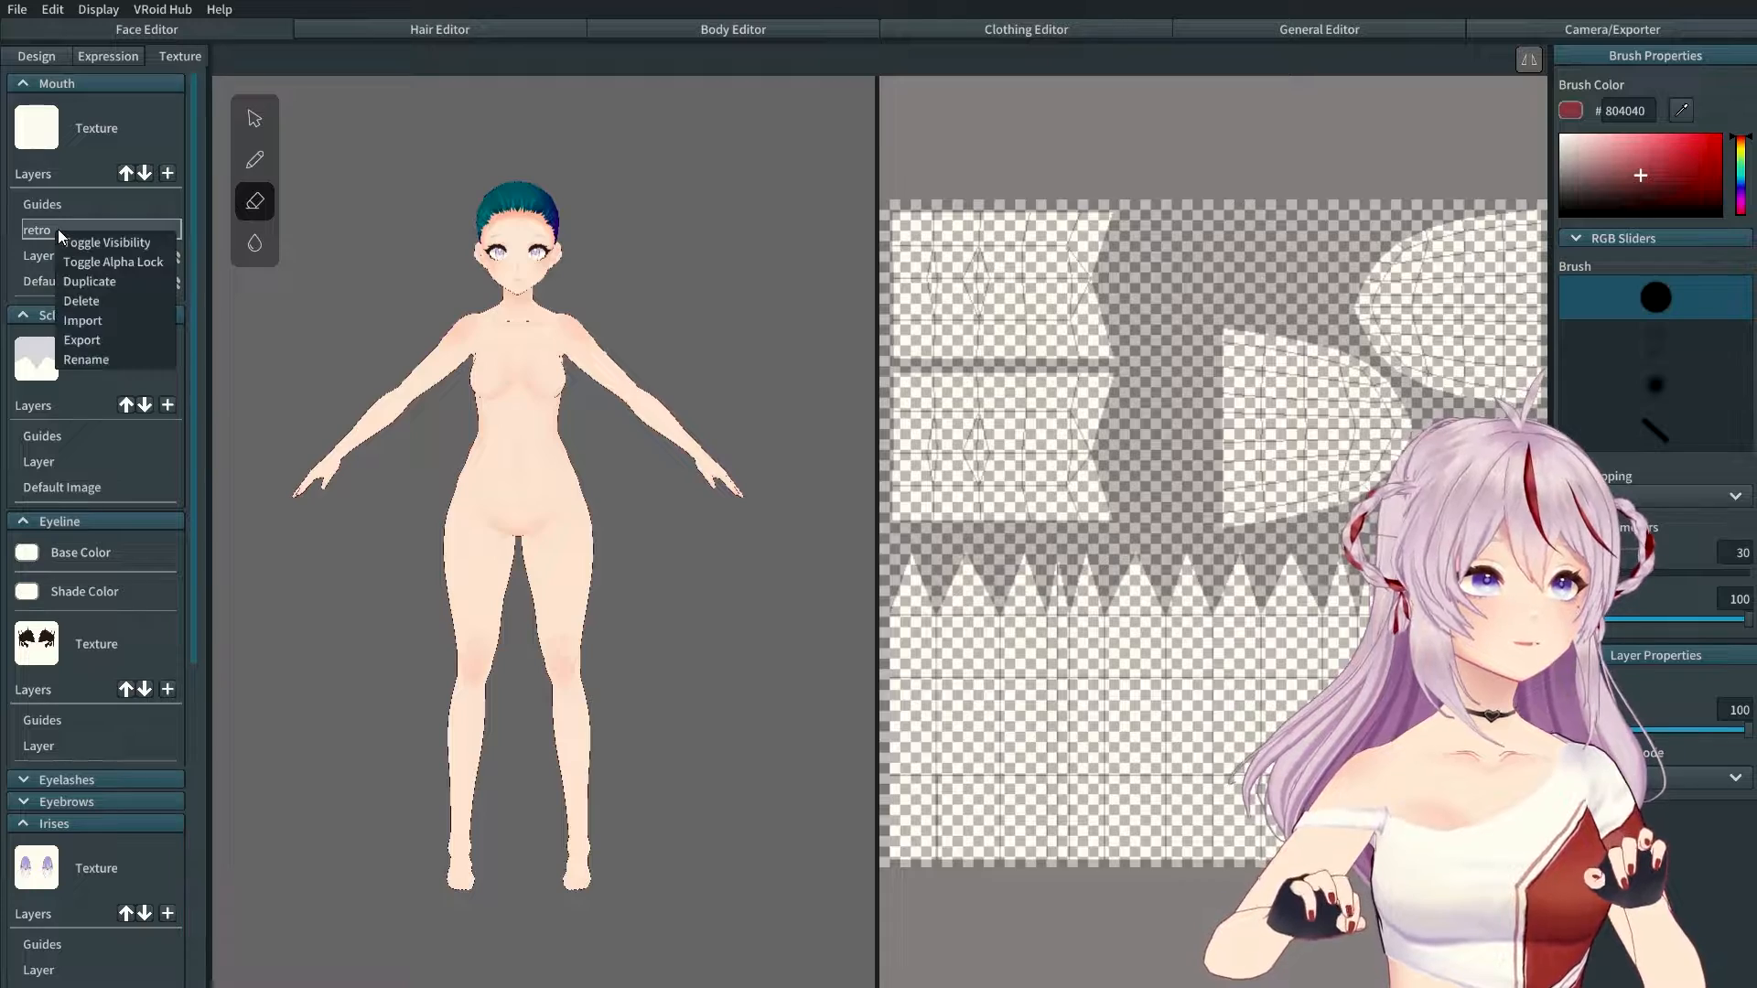
pyautogui.click(107, 320)
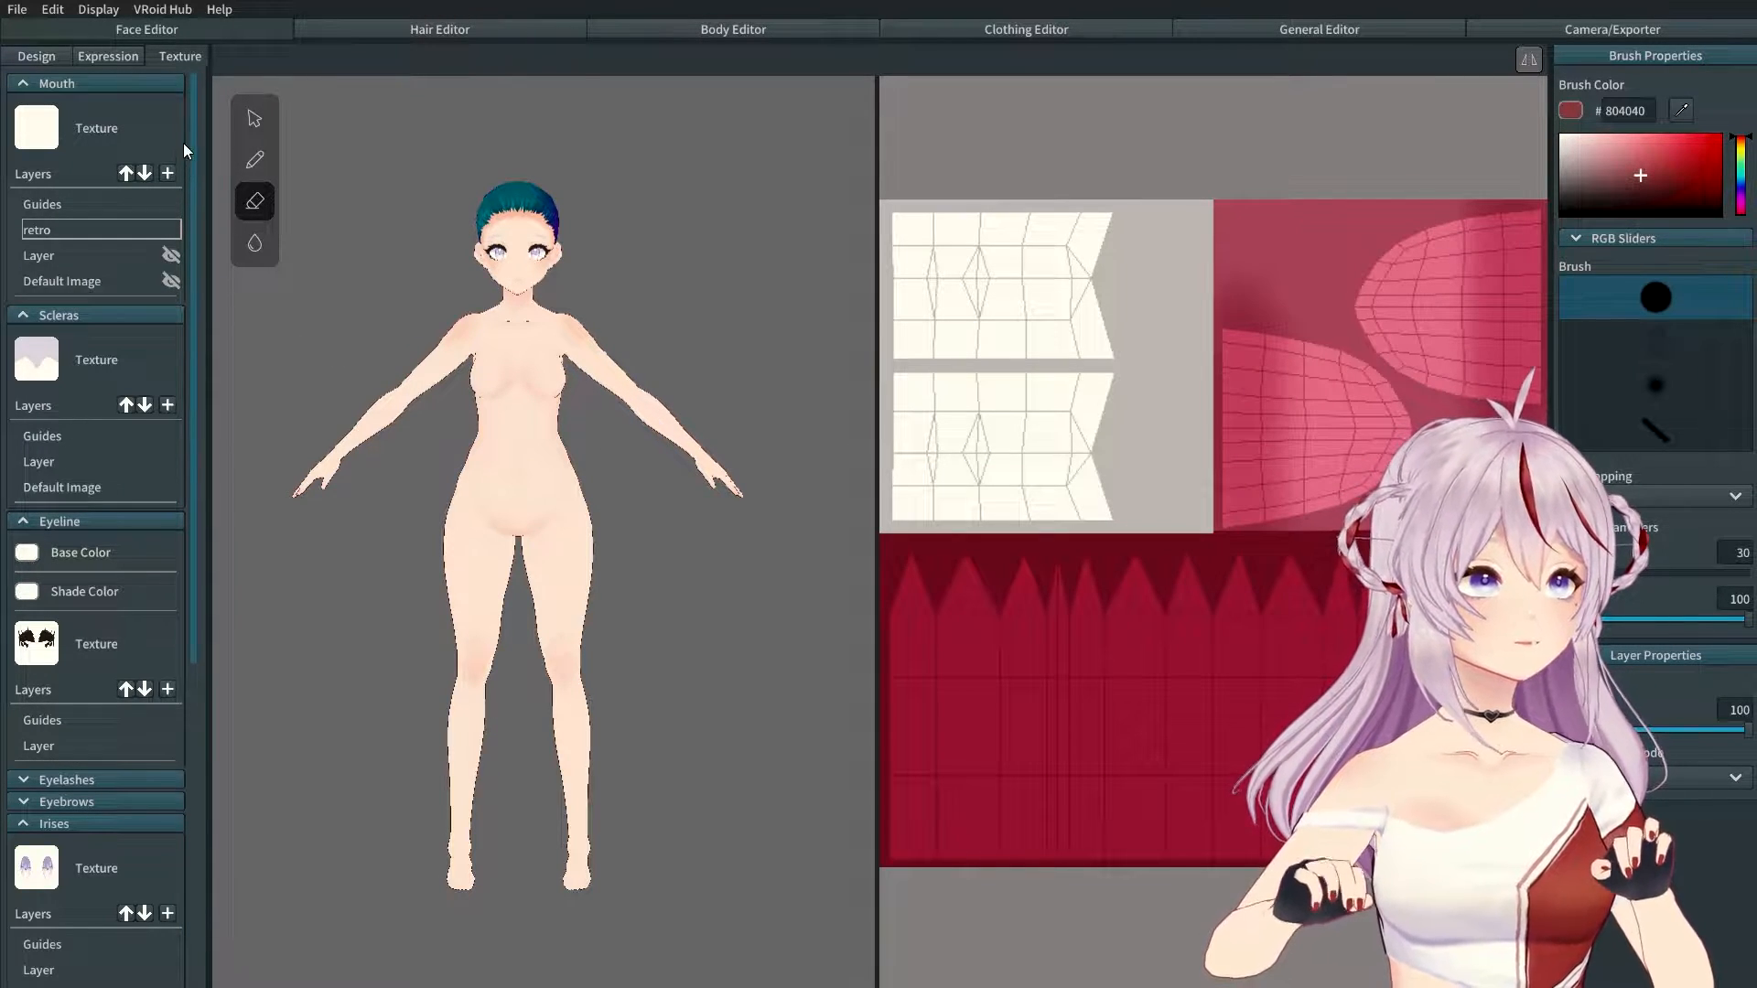
# Step: Collapse the Mouth section and hide the Scleras' Default Image and Layer layers
pyautogui.click(91, 83)
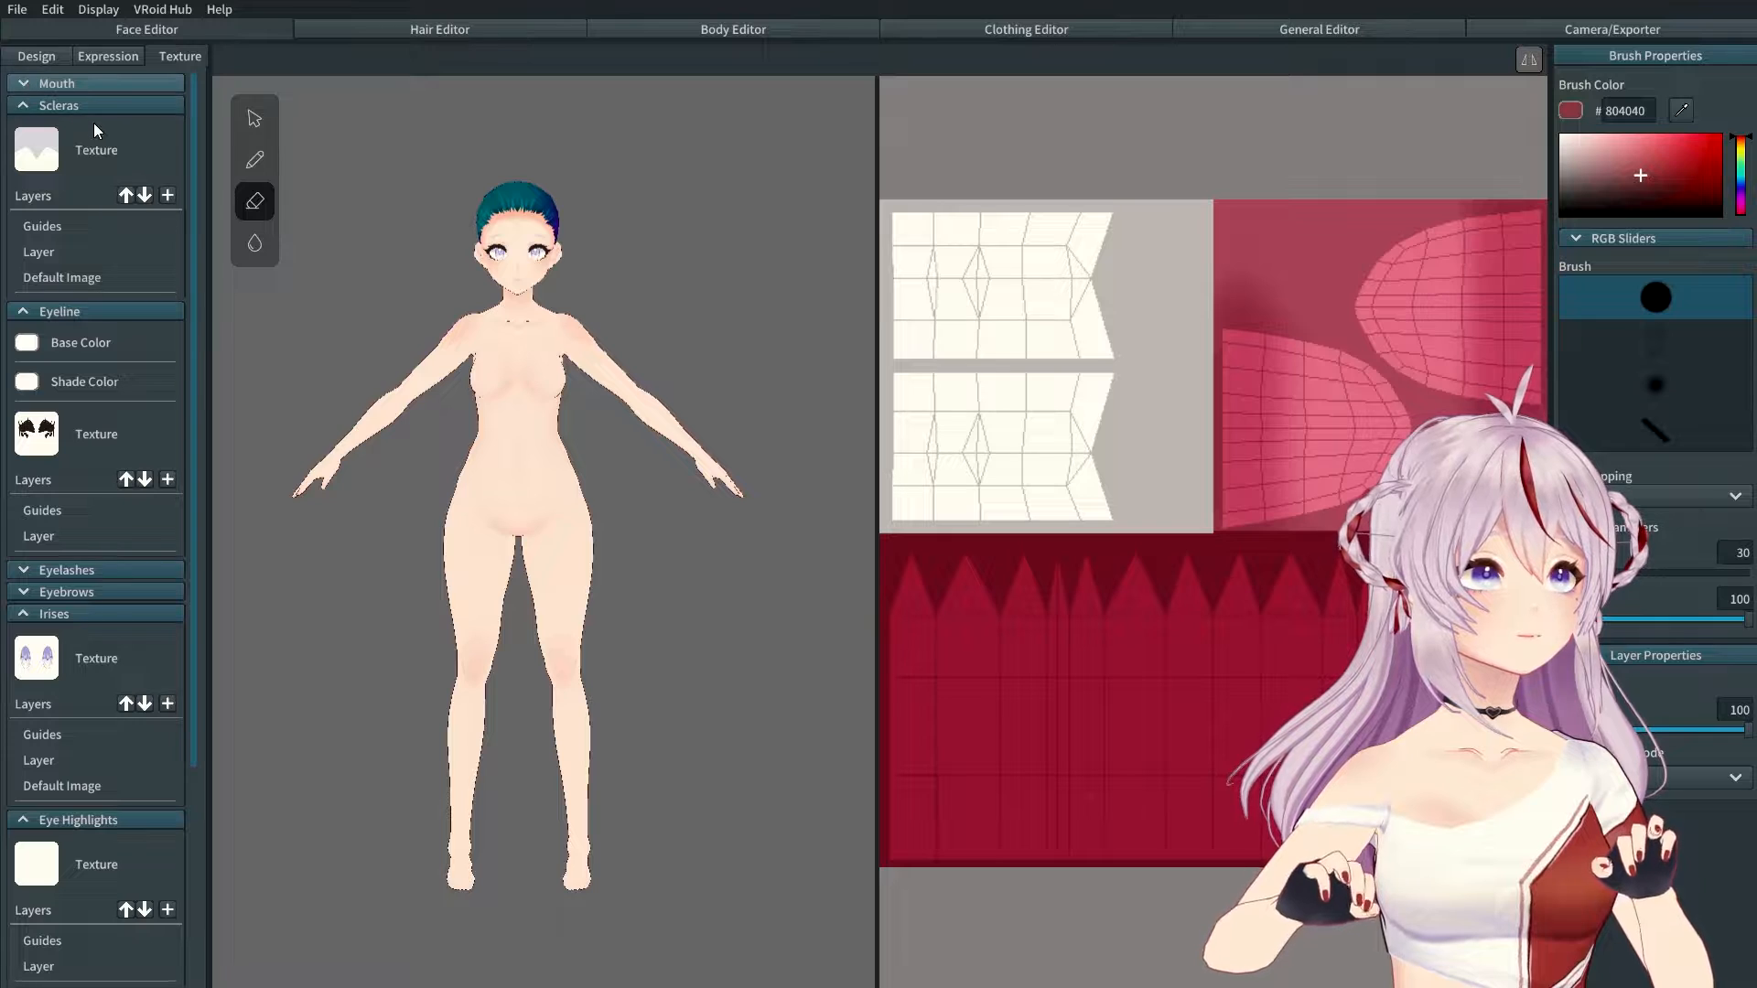
pyautogui.rightClick(102, 274)
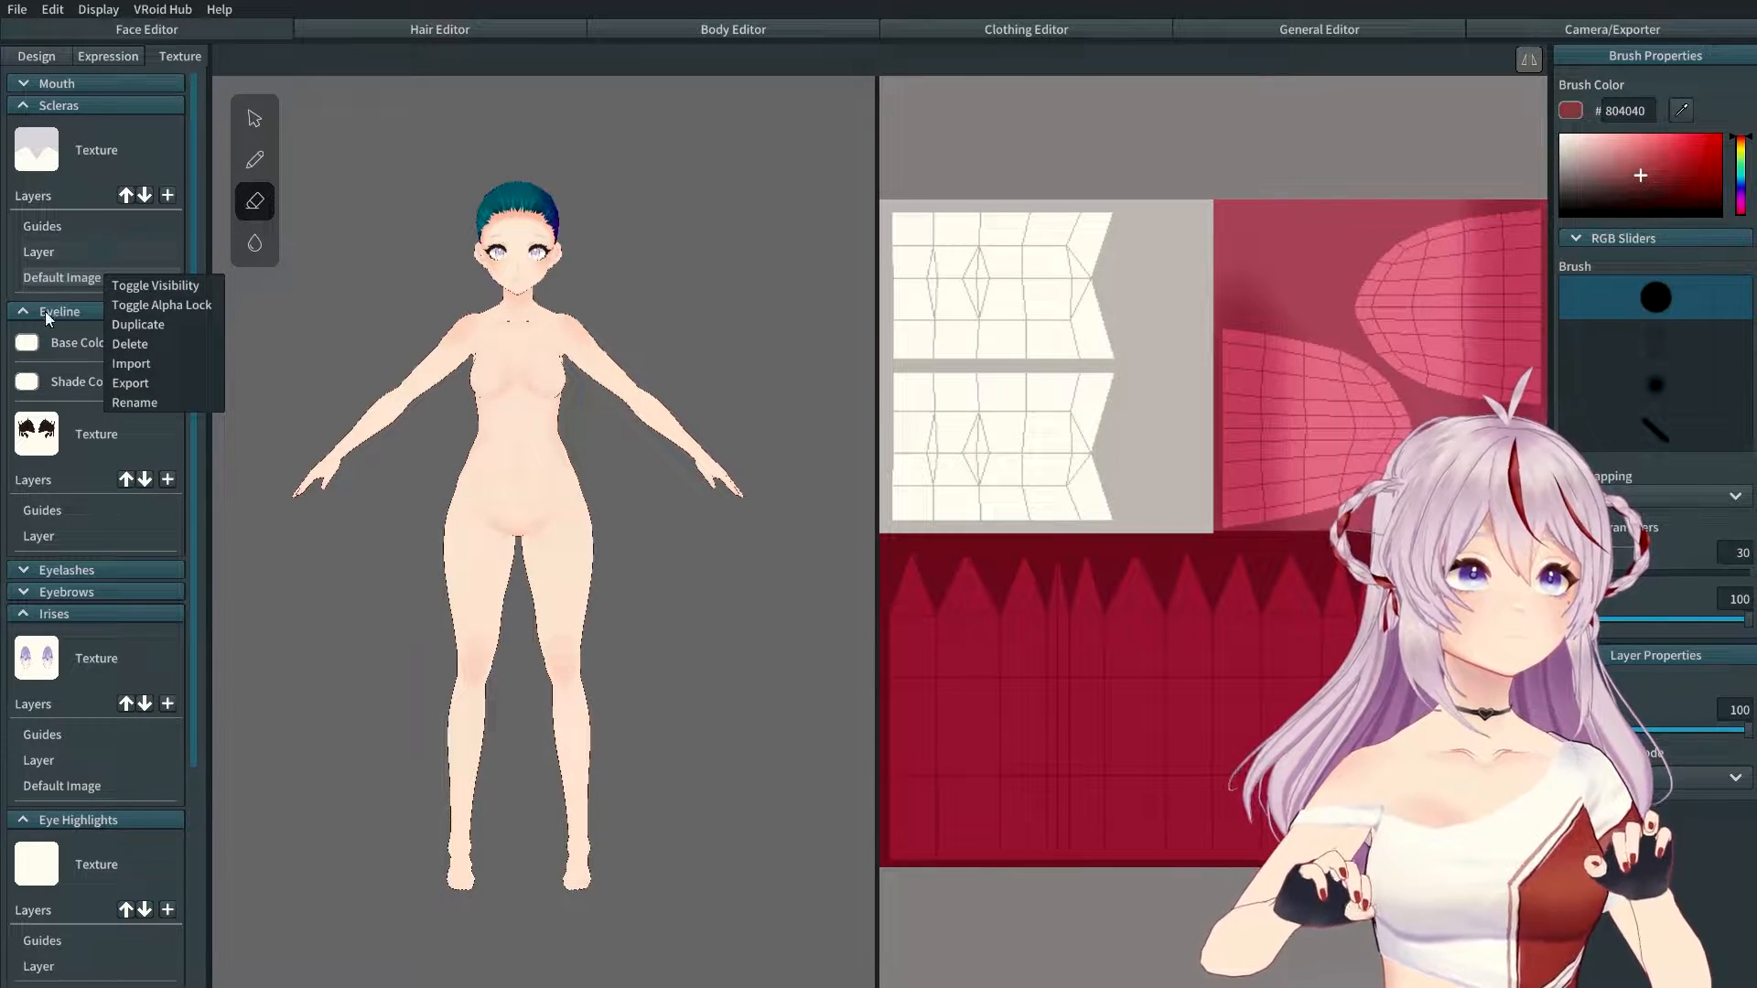
pyautogui.click(77, 244)
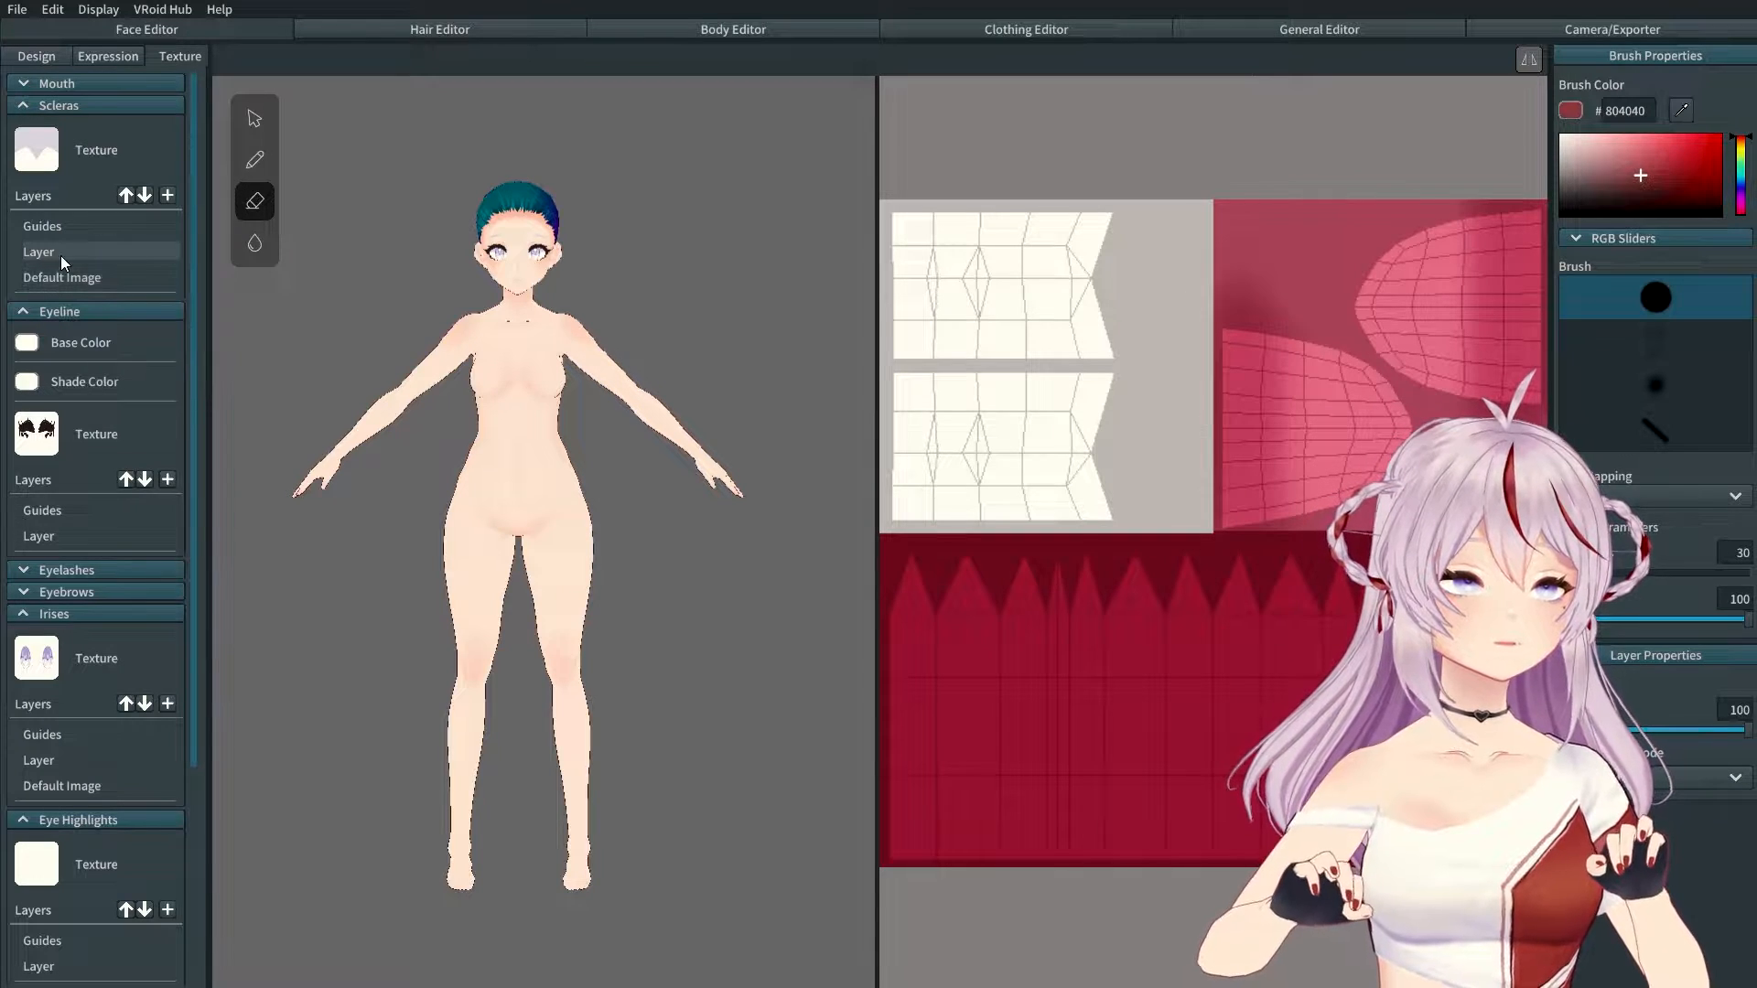
pyautogui.click(39, 253)
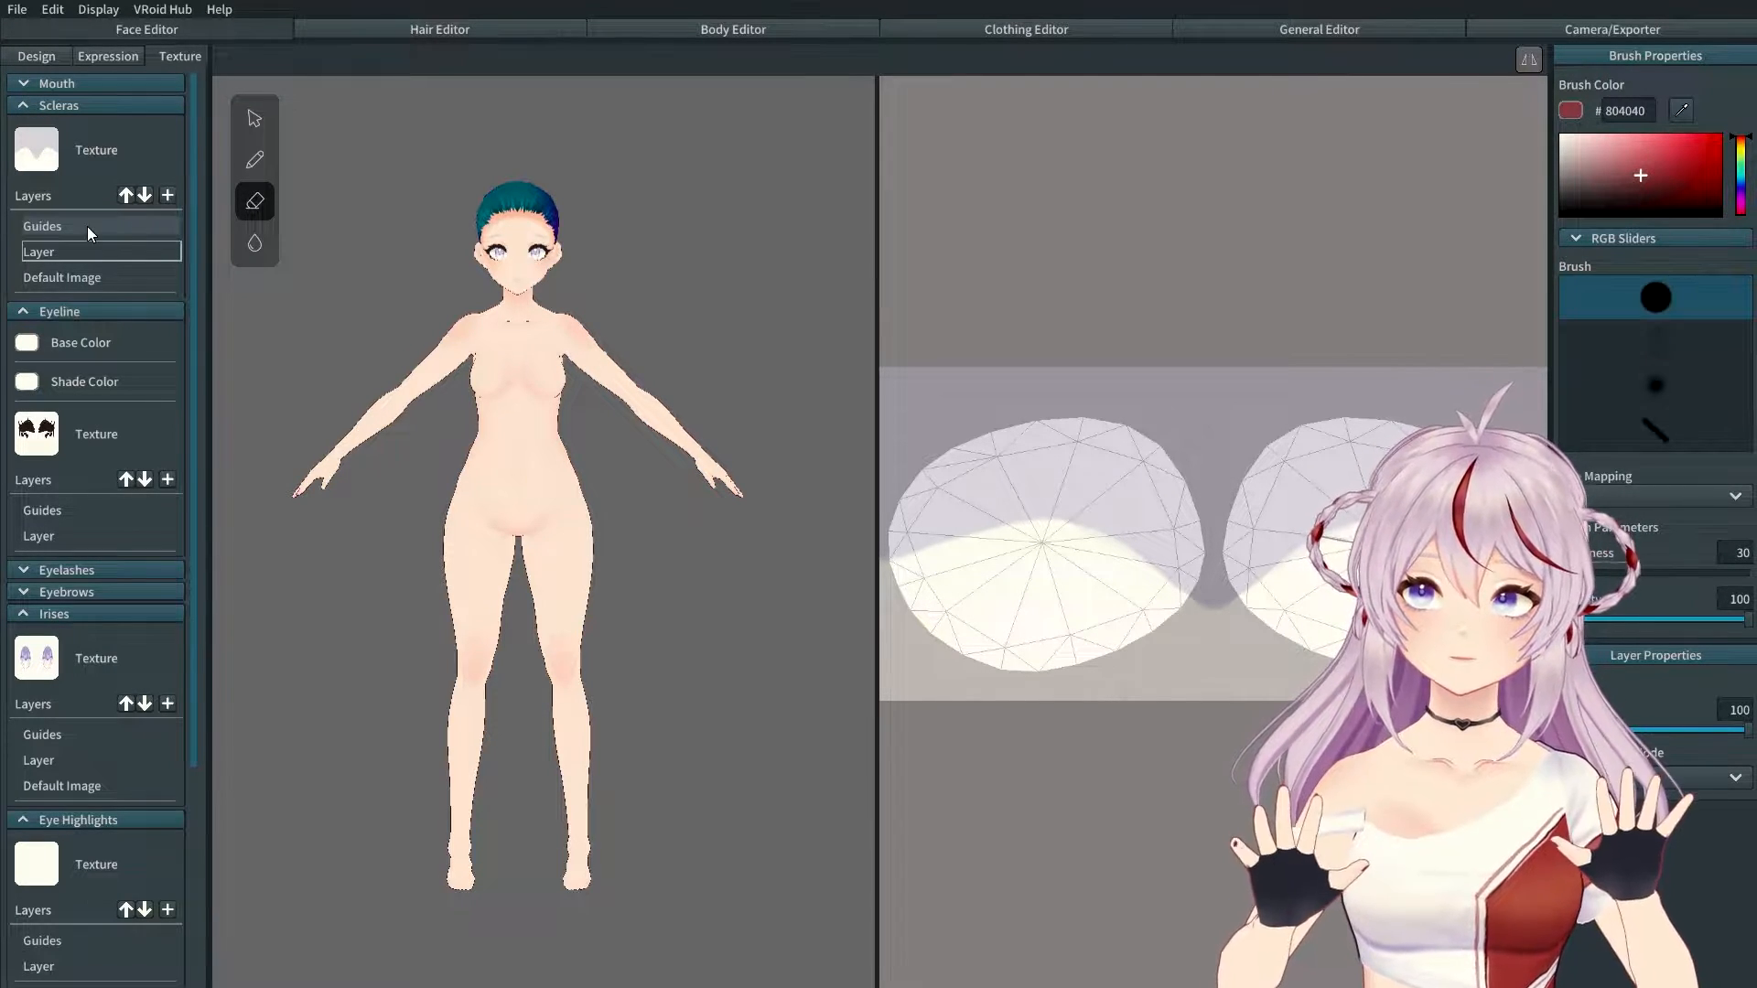
pyautogui.rightClick(75, 279)
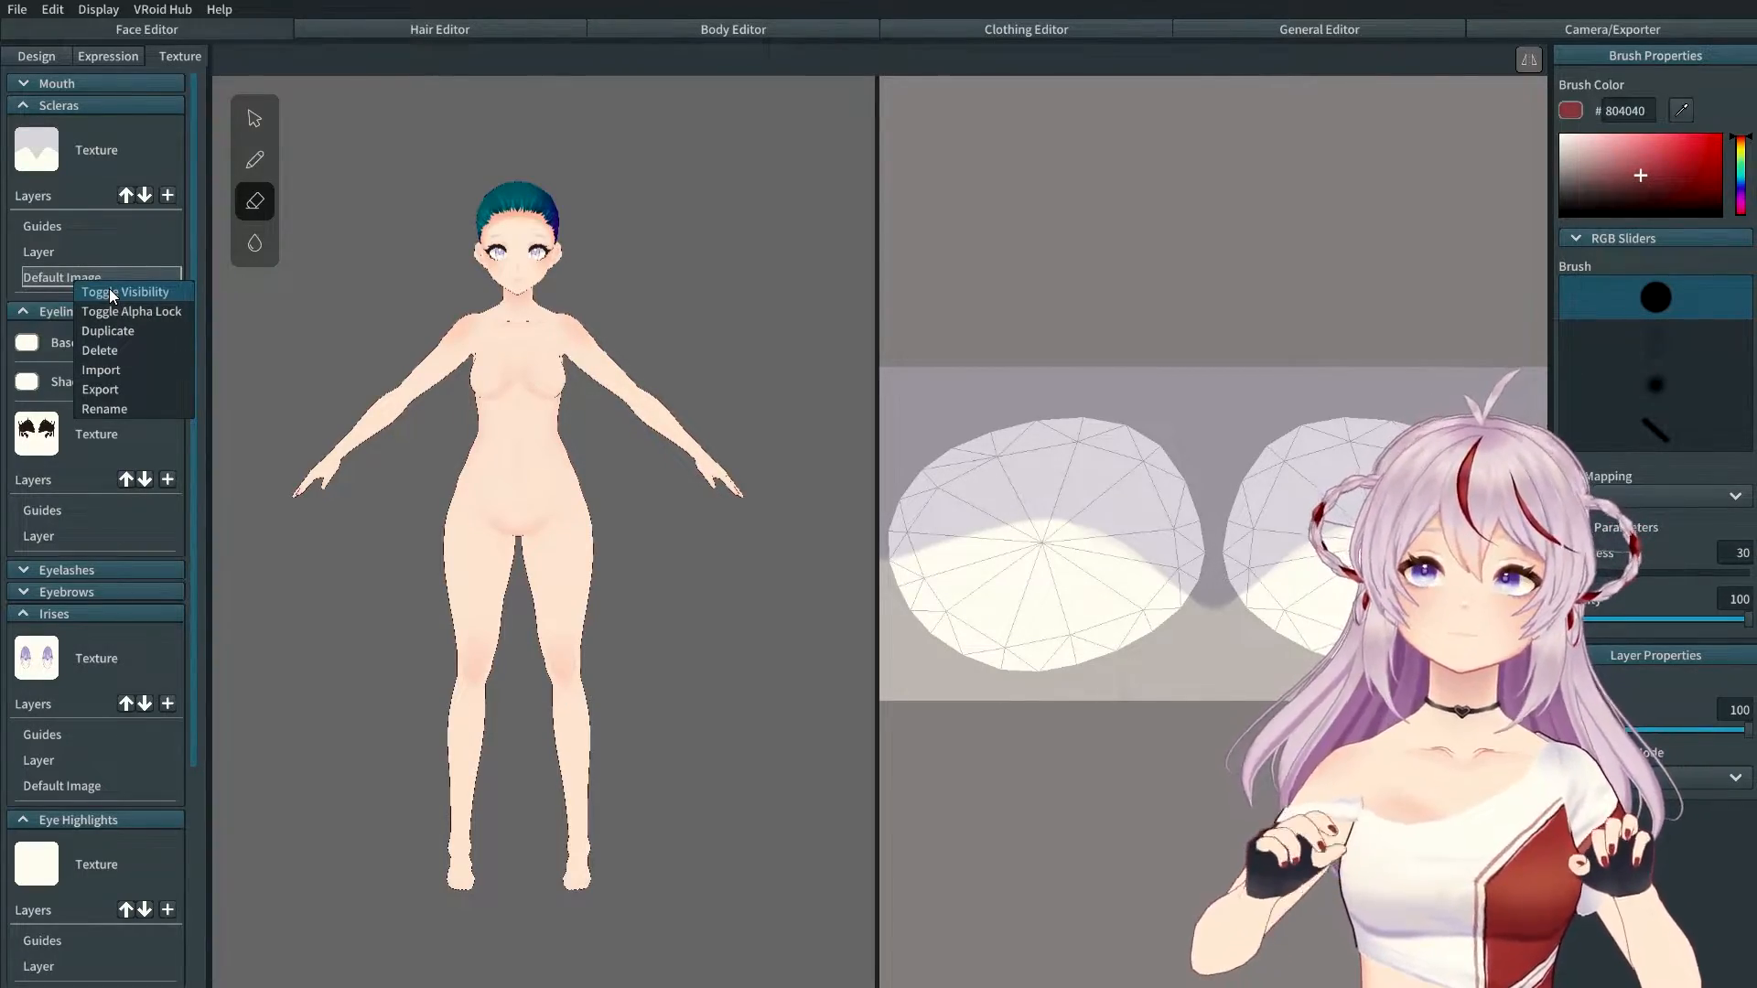
pyautogui.click(108, 291)
pyautogui.click(116, 269)
# Step: Add a new Scleras layer and rename it 'retro'
pyautogui.click(168, 195)
pyautogui.rightClick(94, 249)
pyautogui.click(124, 378)
pyautogui.click(773, 501)
pyautogui.write('retro')
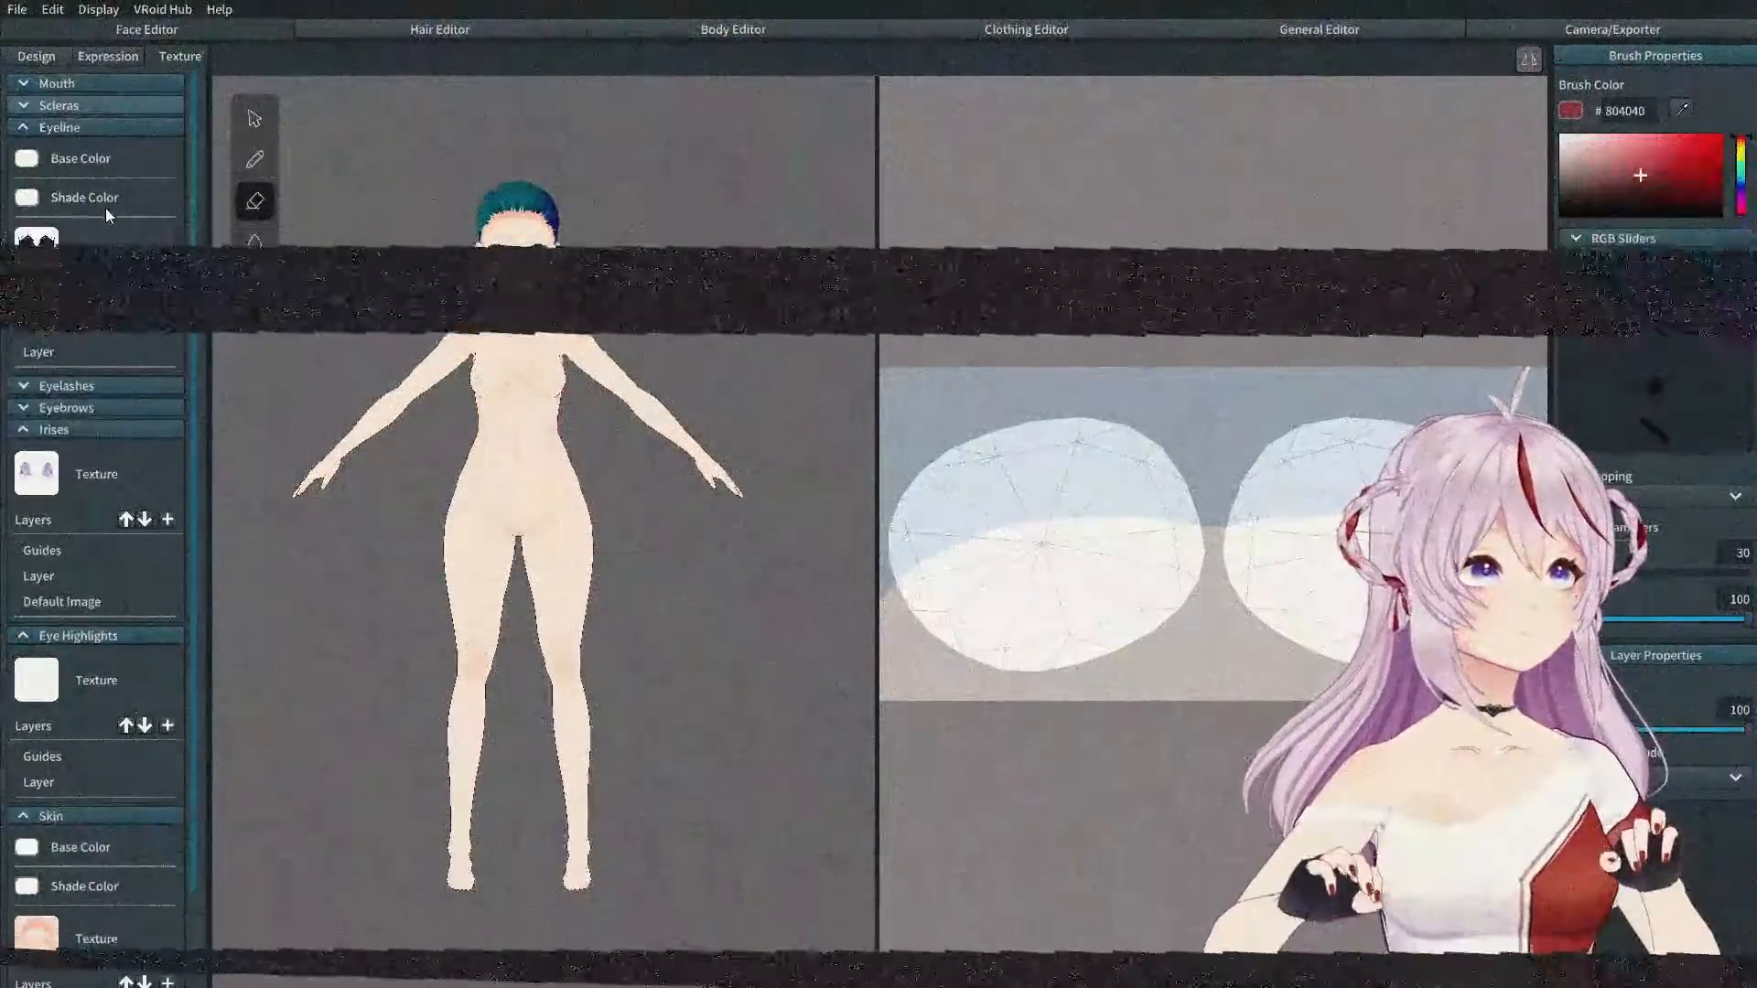
# Step: Hide the existing Eyeline layer and add a new Eyeline layer
pyautogui.rightClick(69, 351)
pyautogui.click(91, 371)
pyautogui.click(167, 297)
pyautogui.rightClick(94, 351)
pyautogui.click(125, 480)
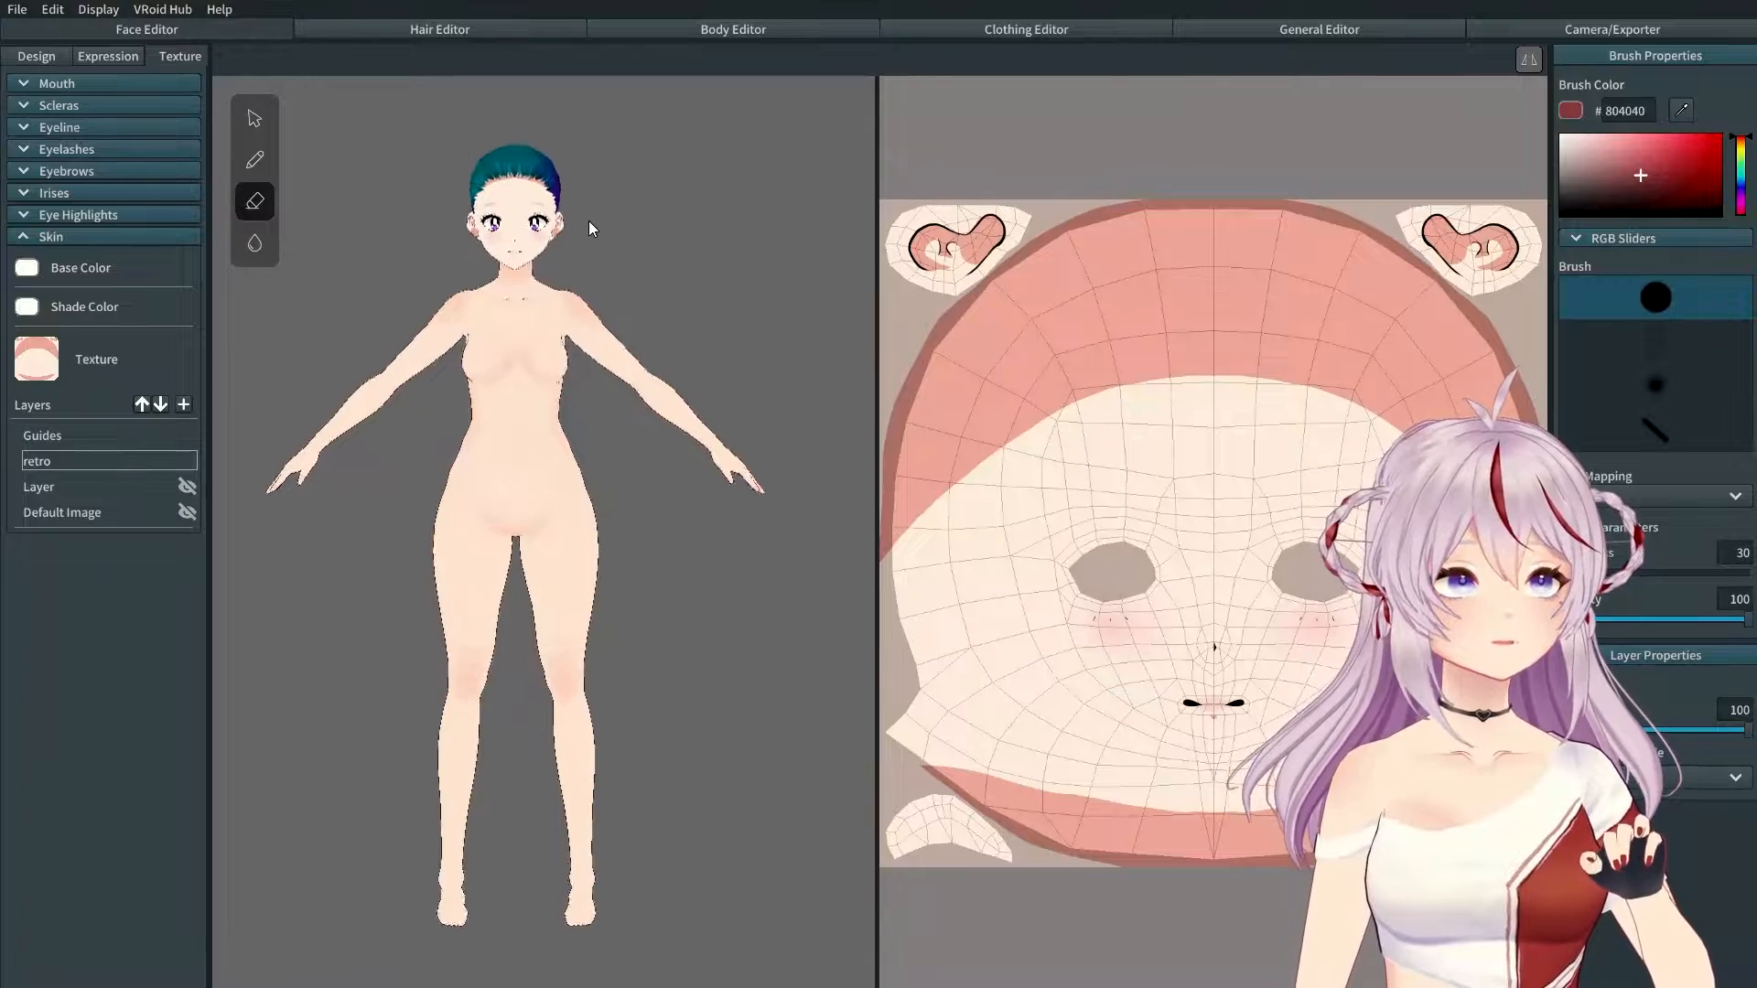
# Step: Zoom in and orbit to inspect the retro face textures, then collapse the Skin section
pyautogui.scroll(6, 589, 228)
pyautogui.moveTo(490, 388); pyautogui.dragTo(625, 577, button='middle')
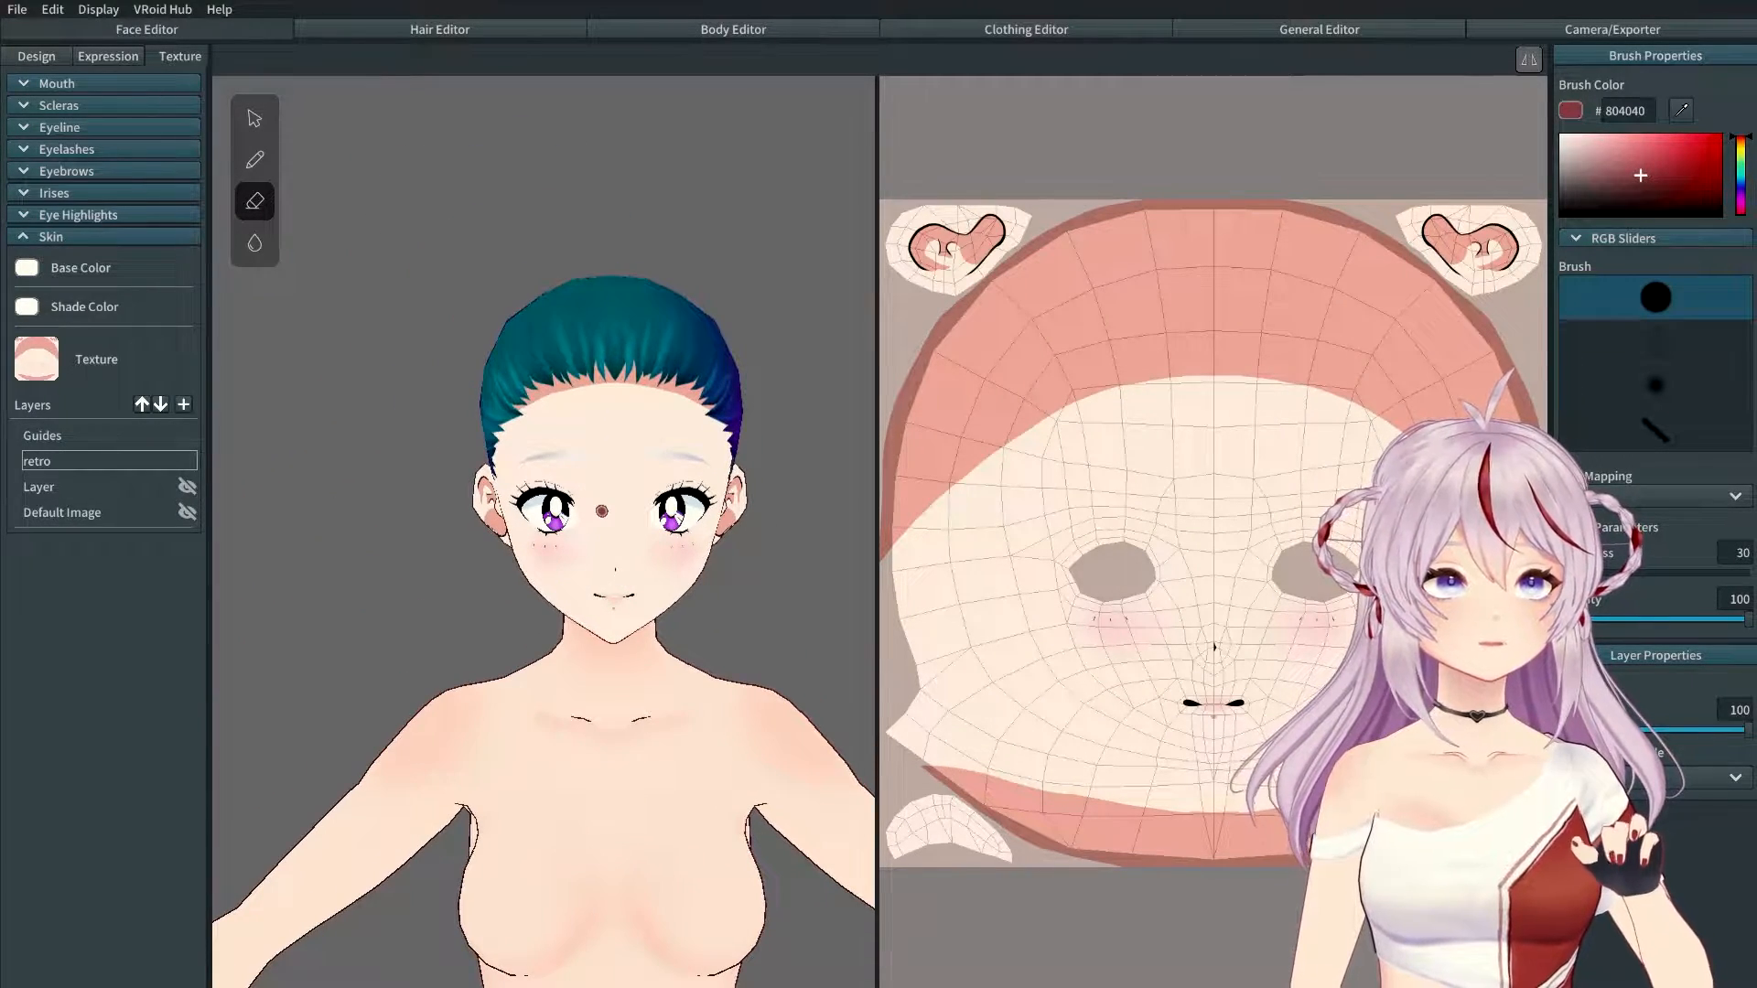
pyautogui.moveTo(607, 532)
pyautogui.mouseDown(button='right')
pyautogui.moveTo(556, 393)
pyautogui.moveTo(572, 443)
pyautogui.moveTo(732, 436)
pyautogui.moveTo(595, 366)
pyautogui.moveTo(659, 530)
pyautogui.mouseUp(button='right')
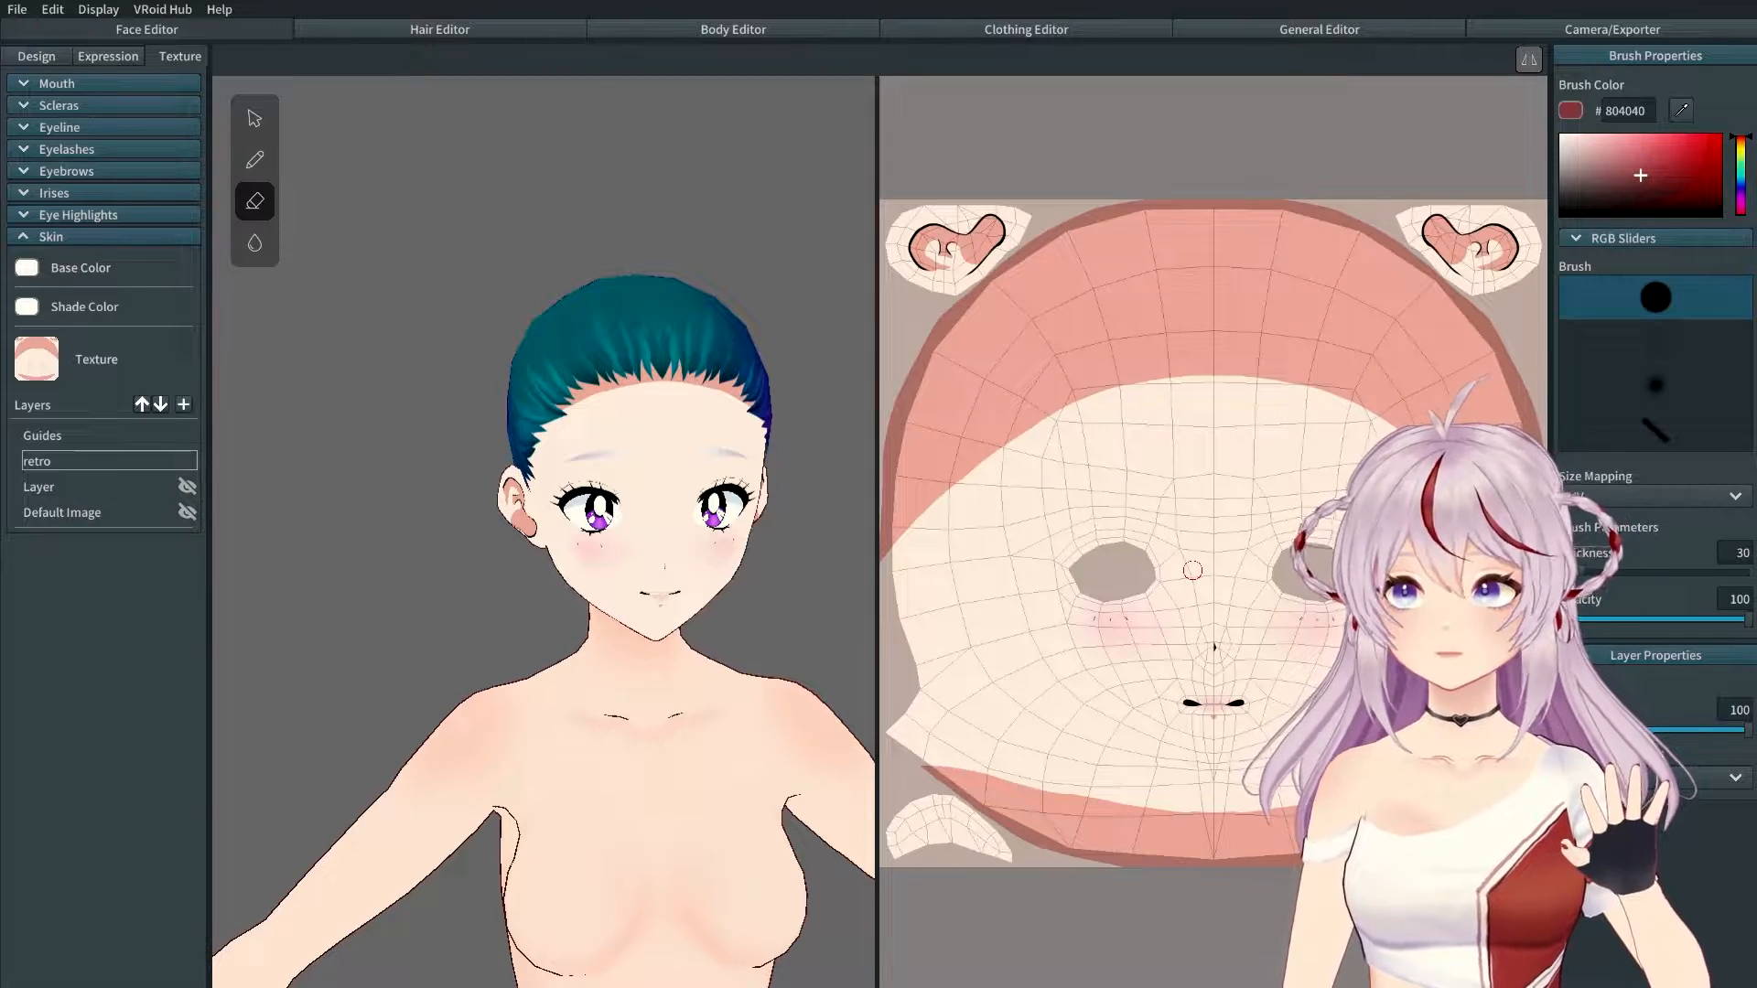
pyautogui.click(41, 236)
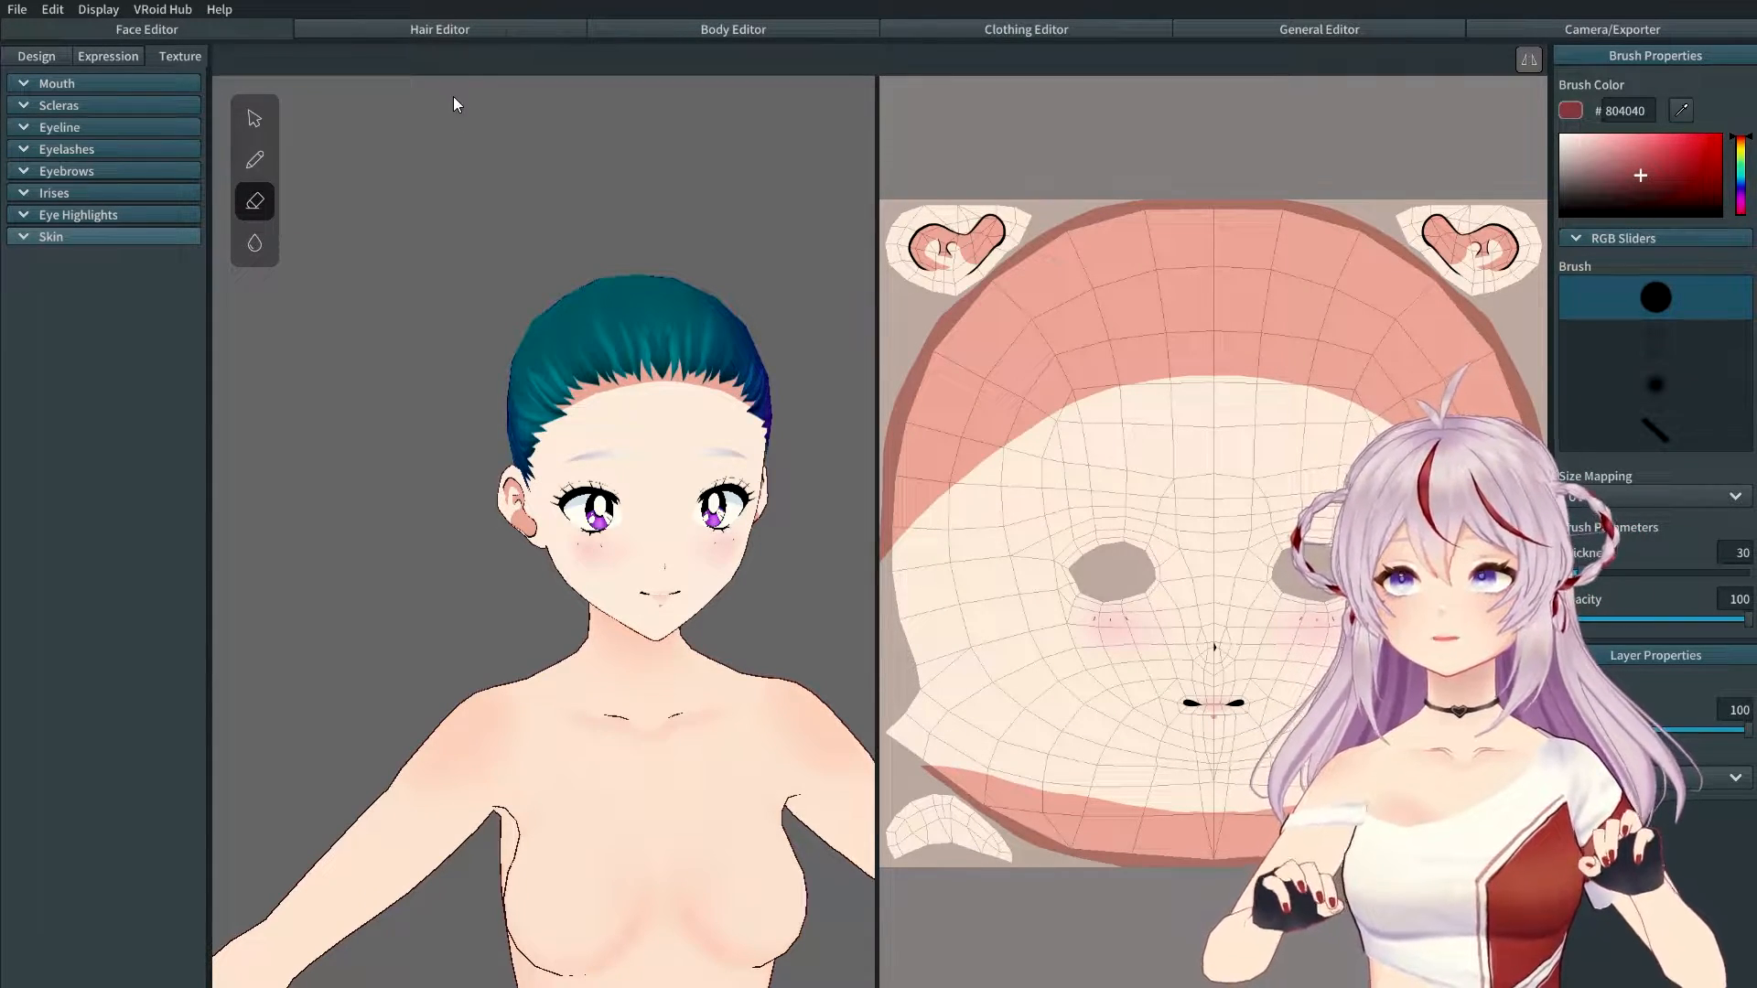
# Step: In the Hair Editor, load hair Preset 121204 onto the model
pyautogui.click(448, 25)
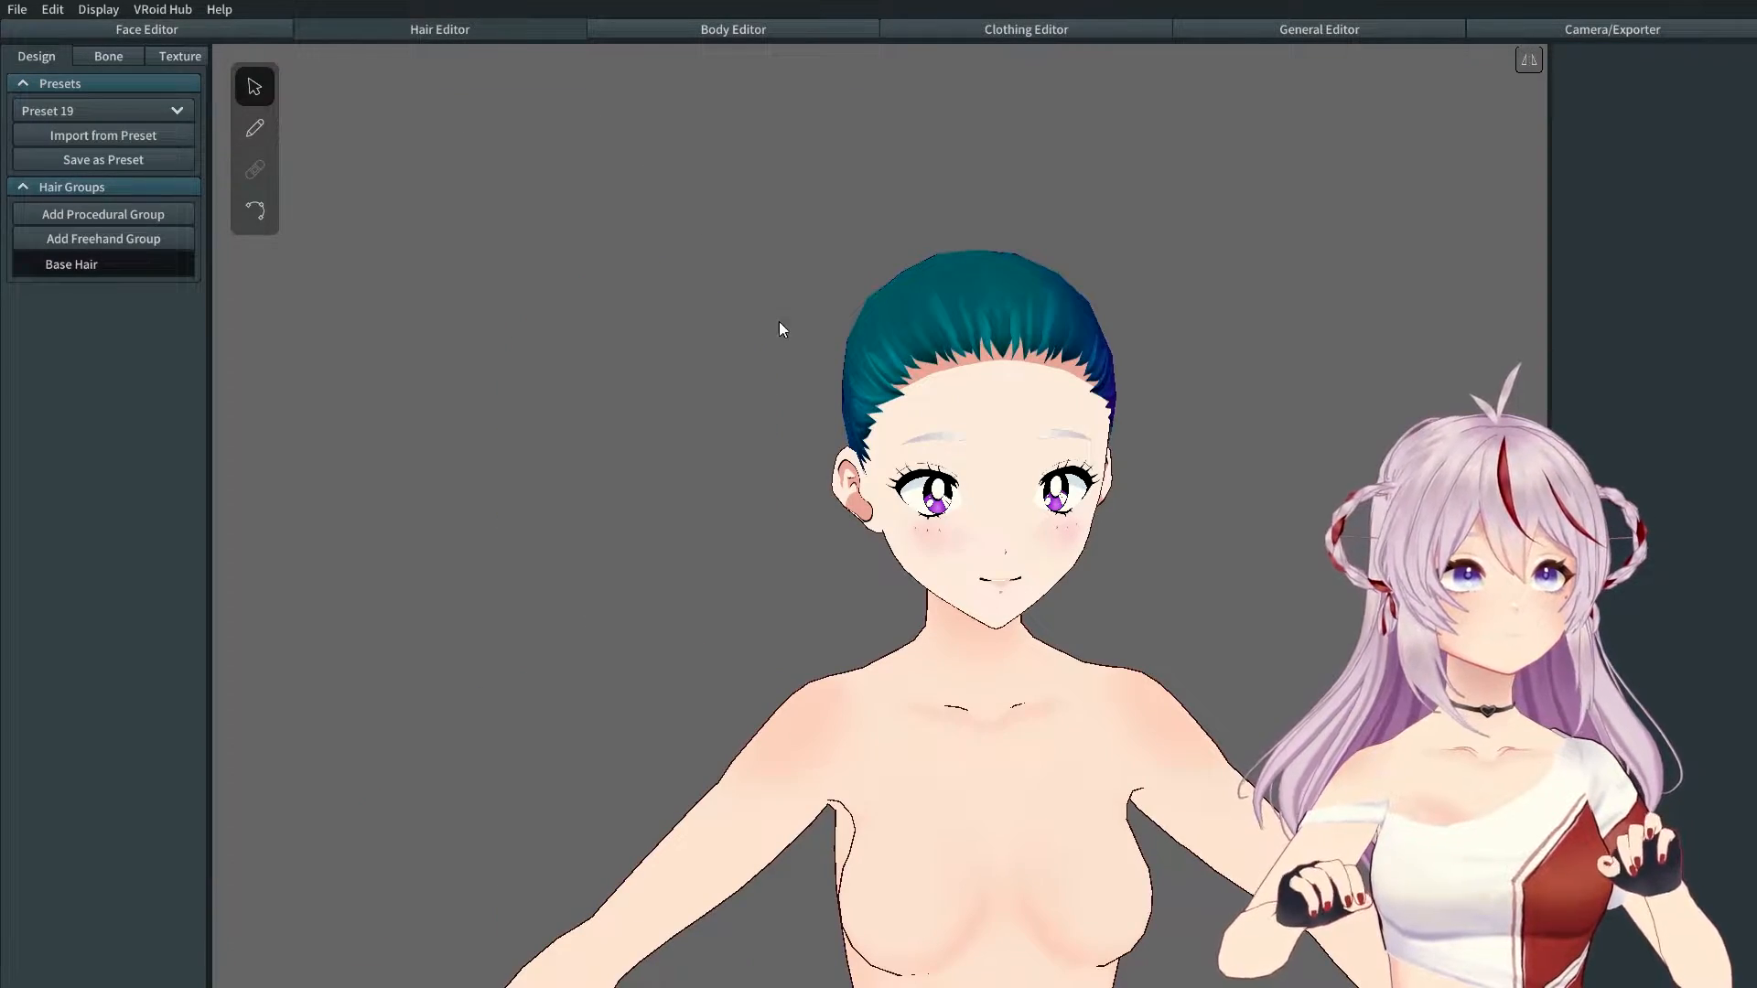
pyautogui.moveTo(961, 503)
pyautogui.mouseDown(button='right')
pyautogui.moveTo(915, 514)
pyautogui.moveTo(954, 490)
pyautogui.mouseUp(button='right')
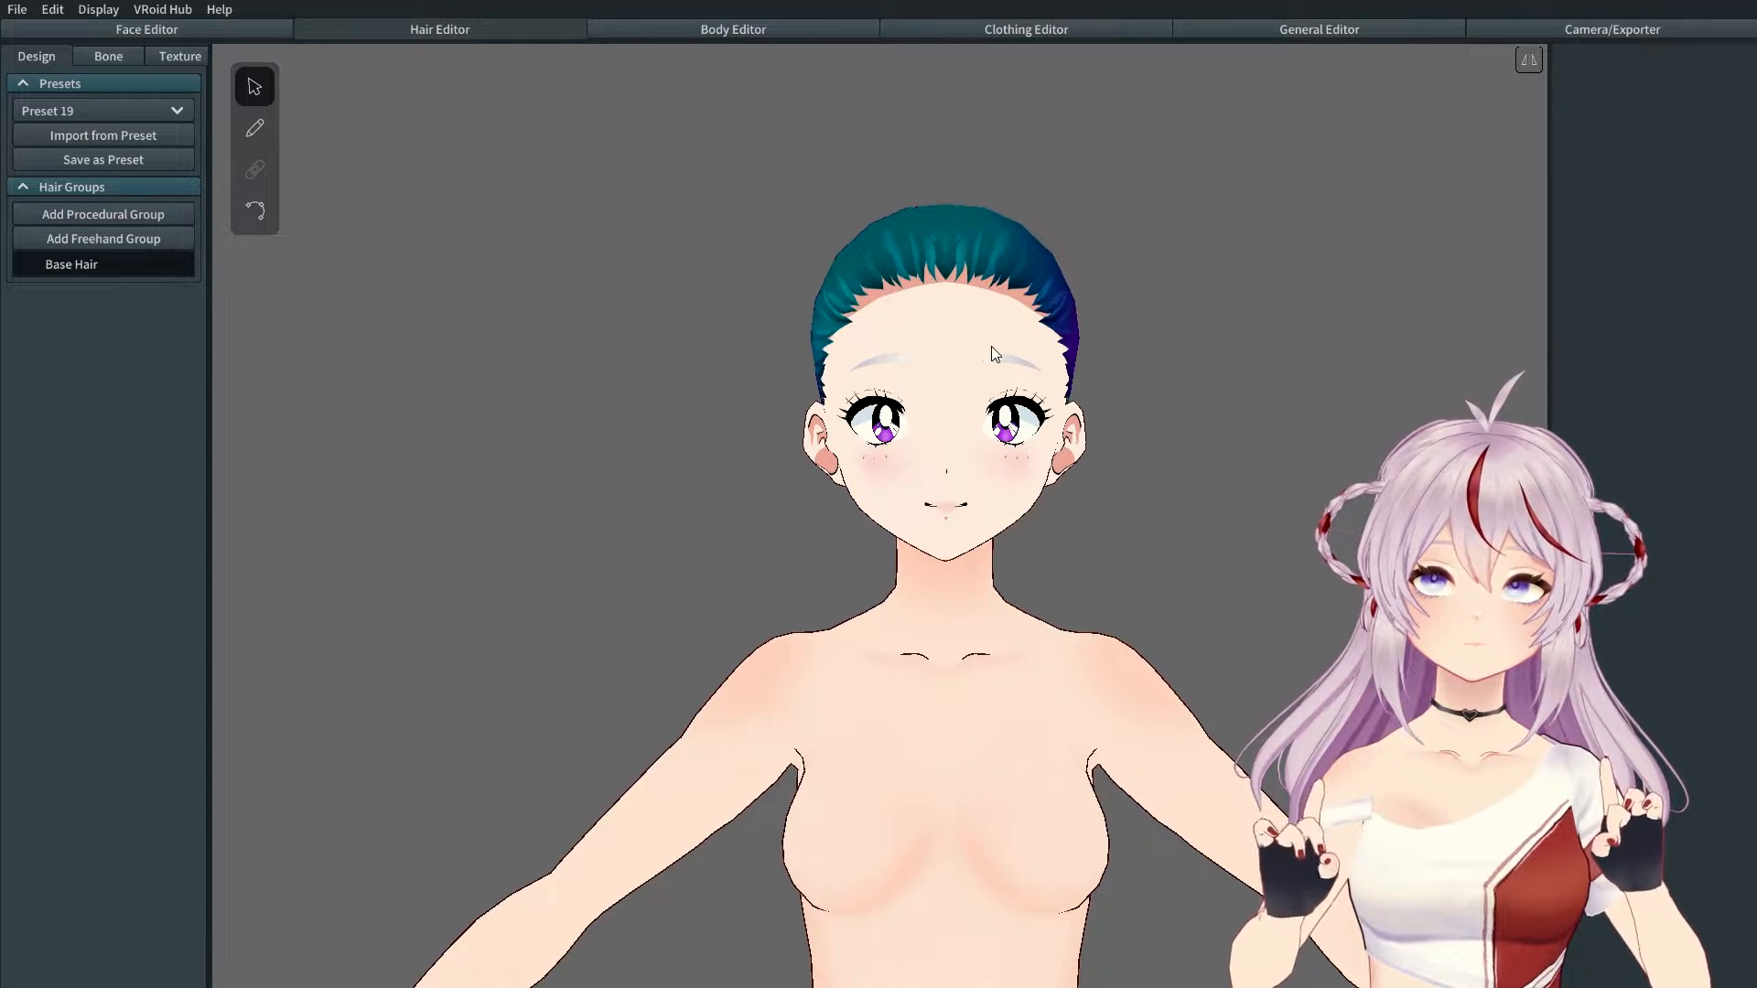
pyautogui.click(128, 119)
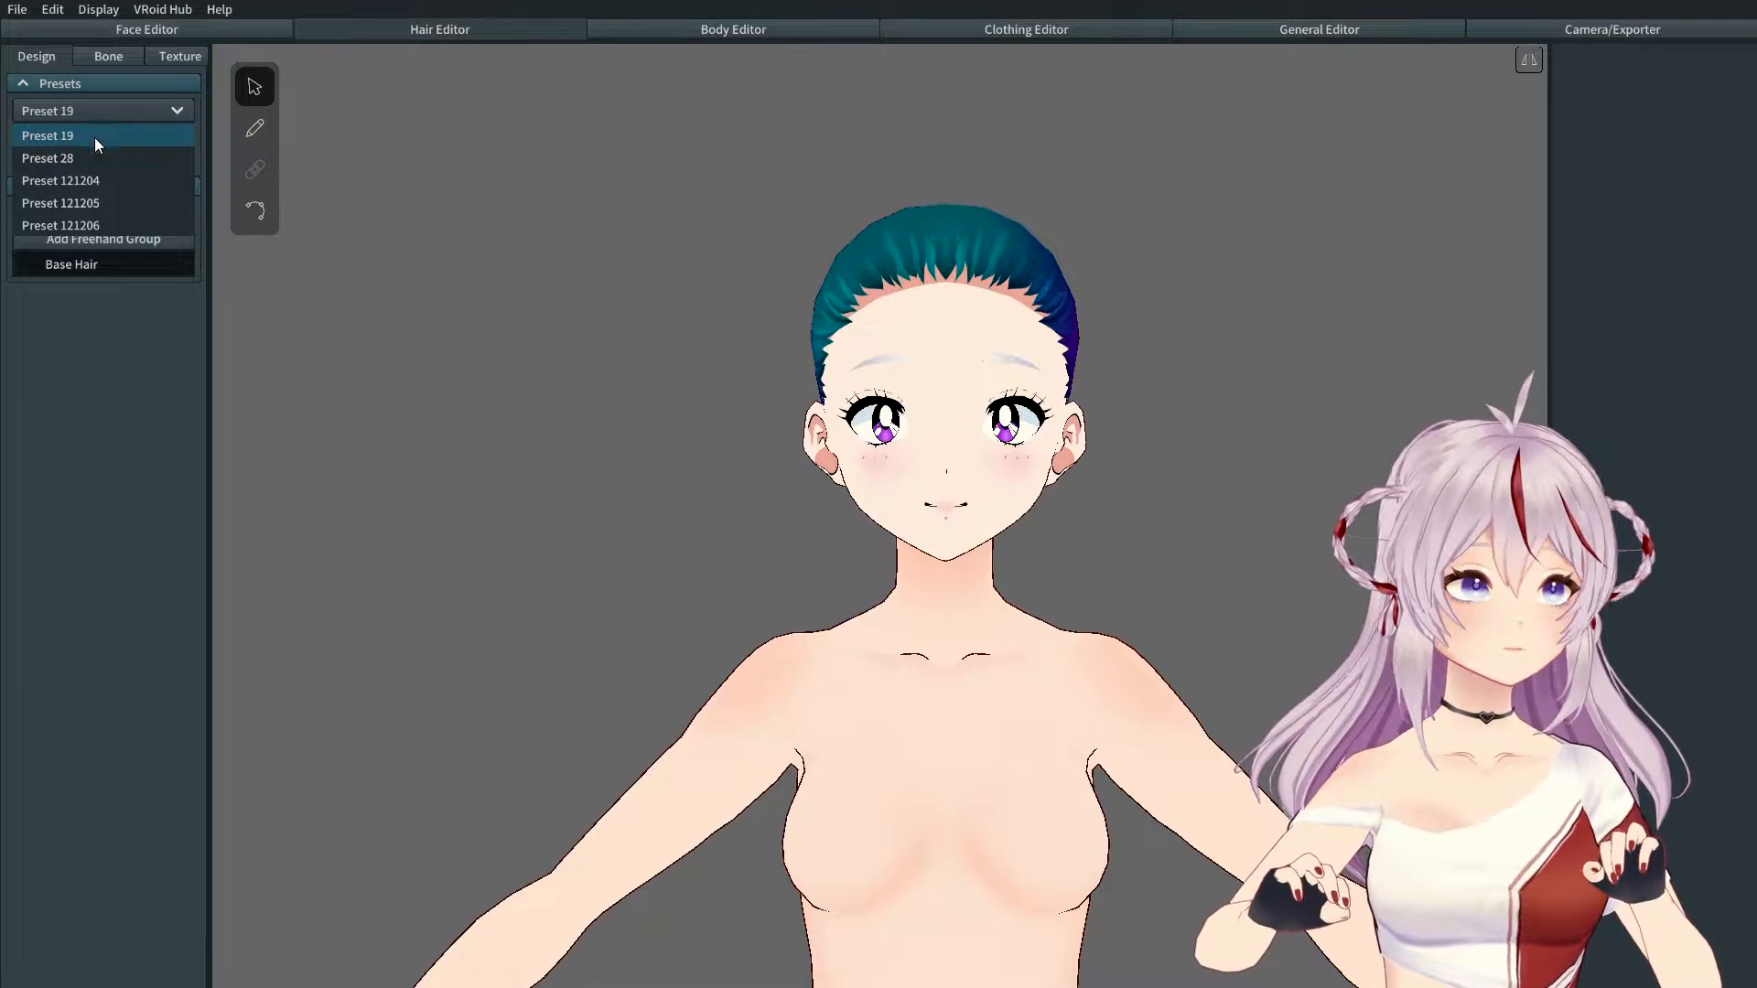
pyautogui.click(80, 180)
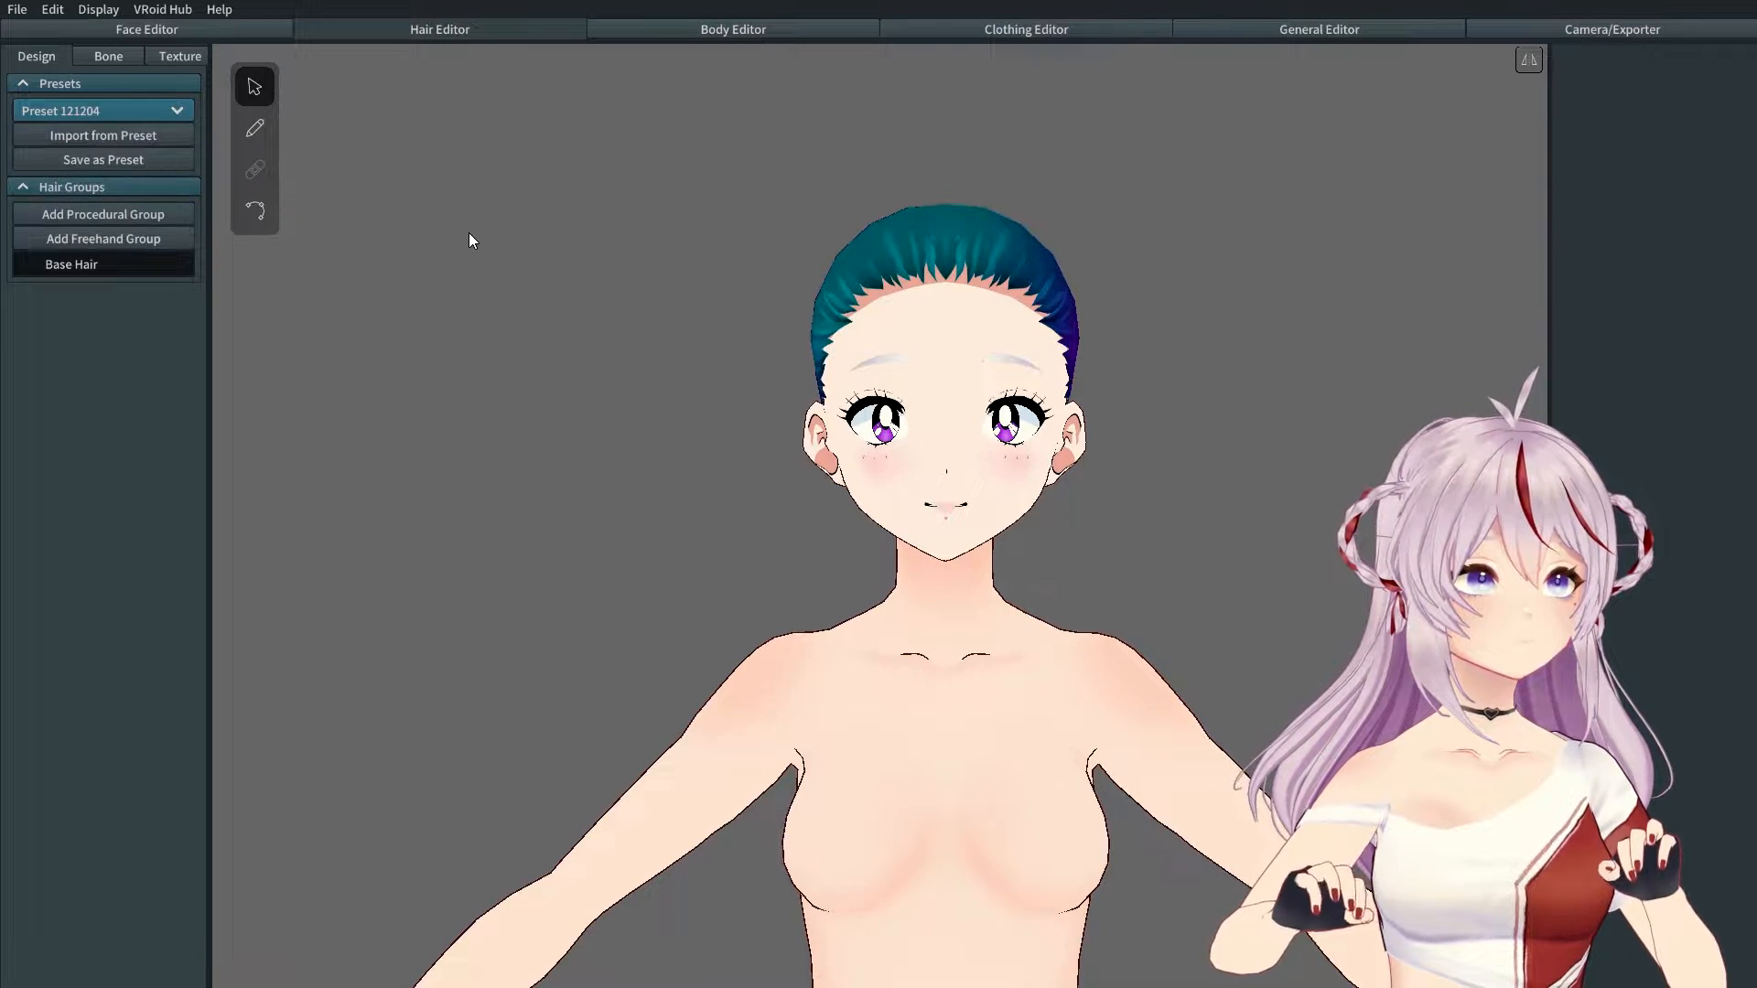
pyautogui.click(104, 134)
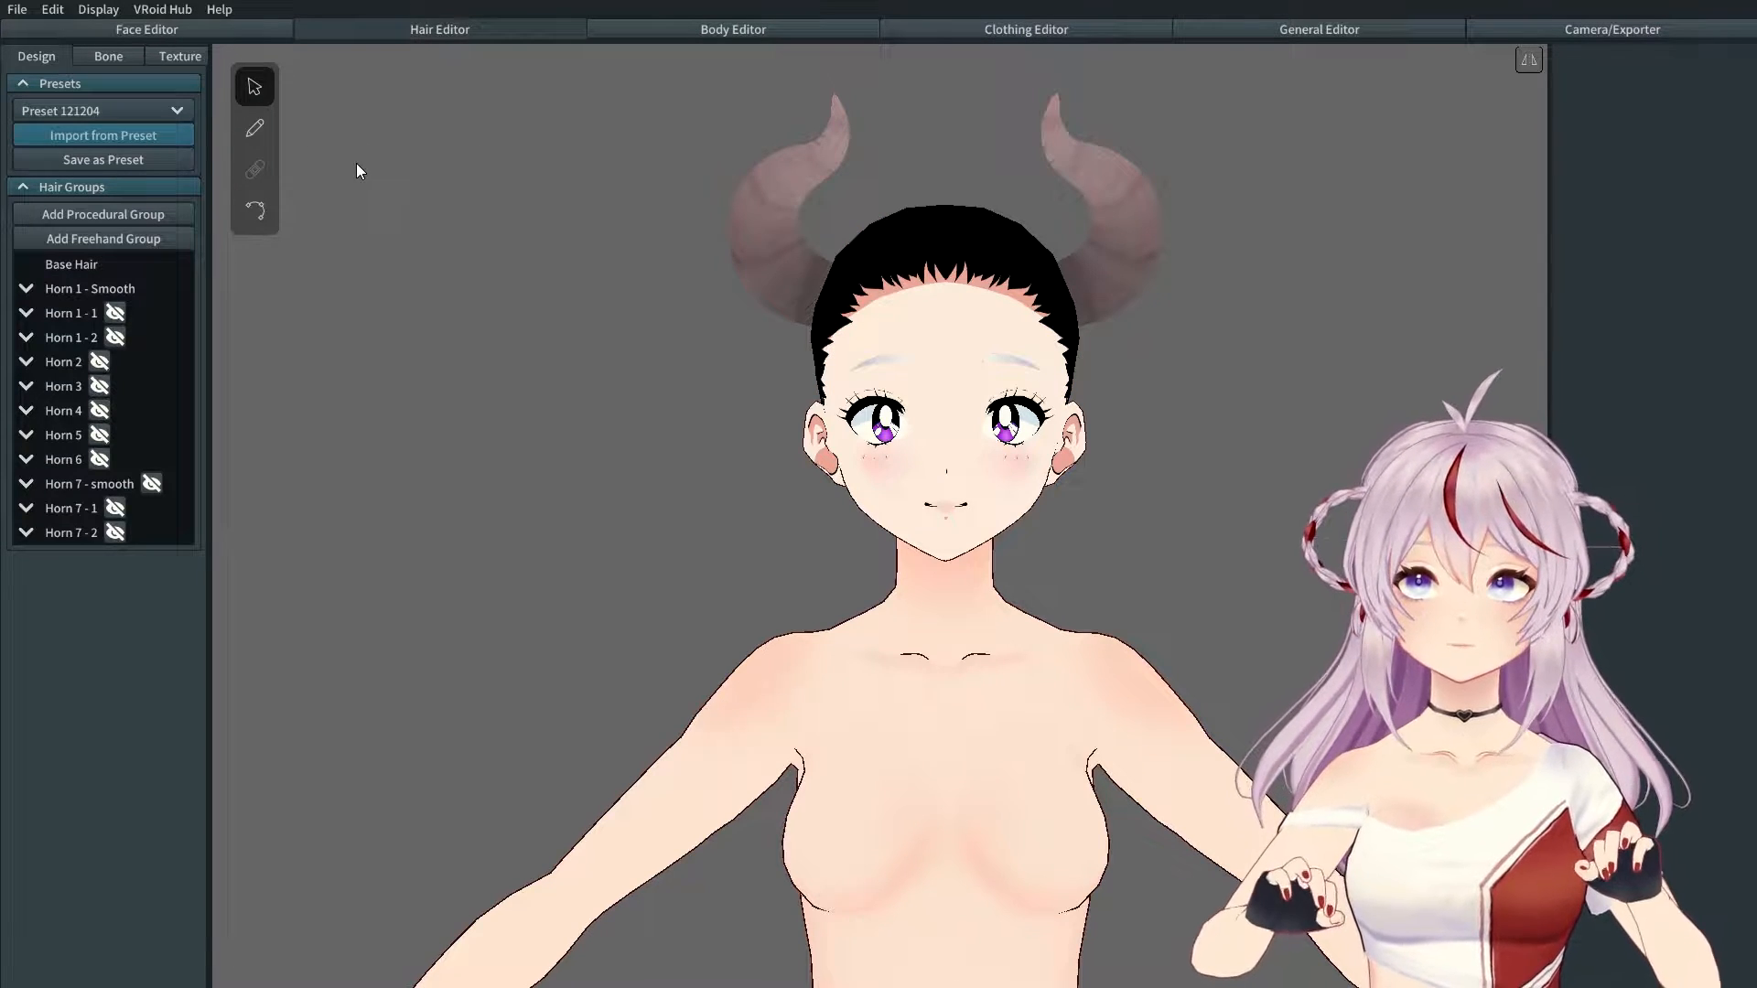
# Step: Switch to hair Preset 121205 and hide its cat ears group
pyautogui.click(157, 110)
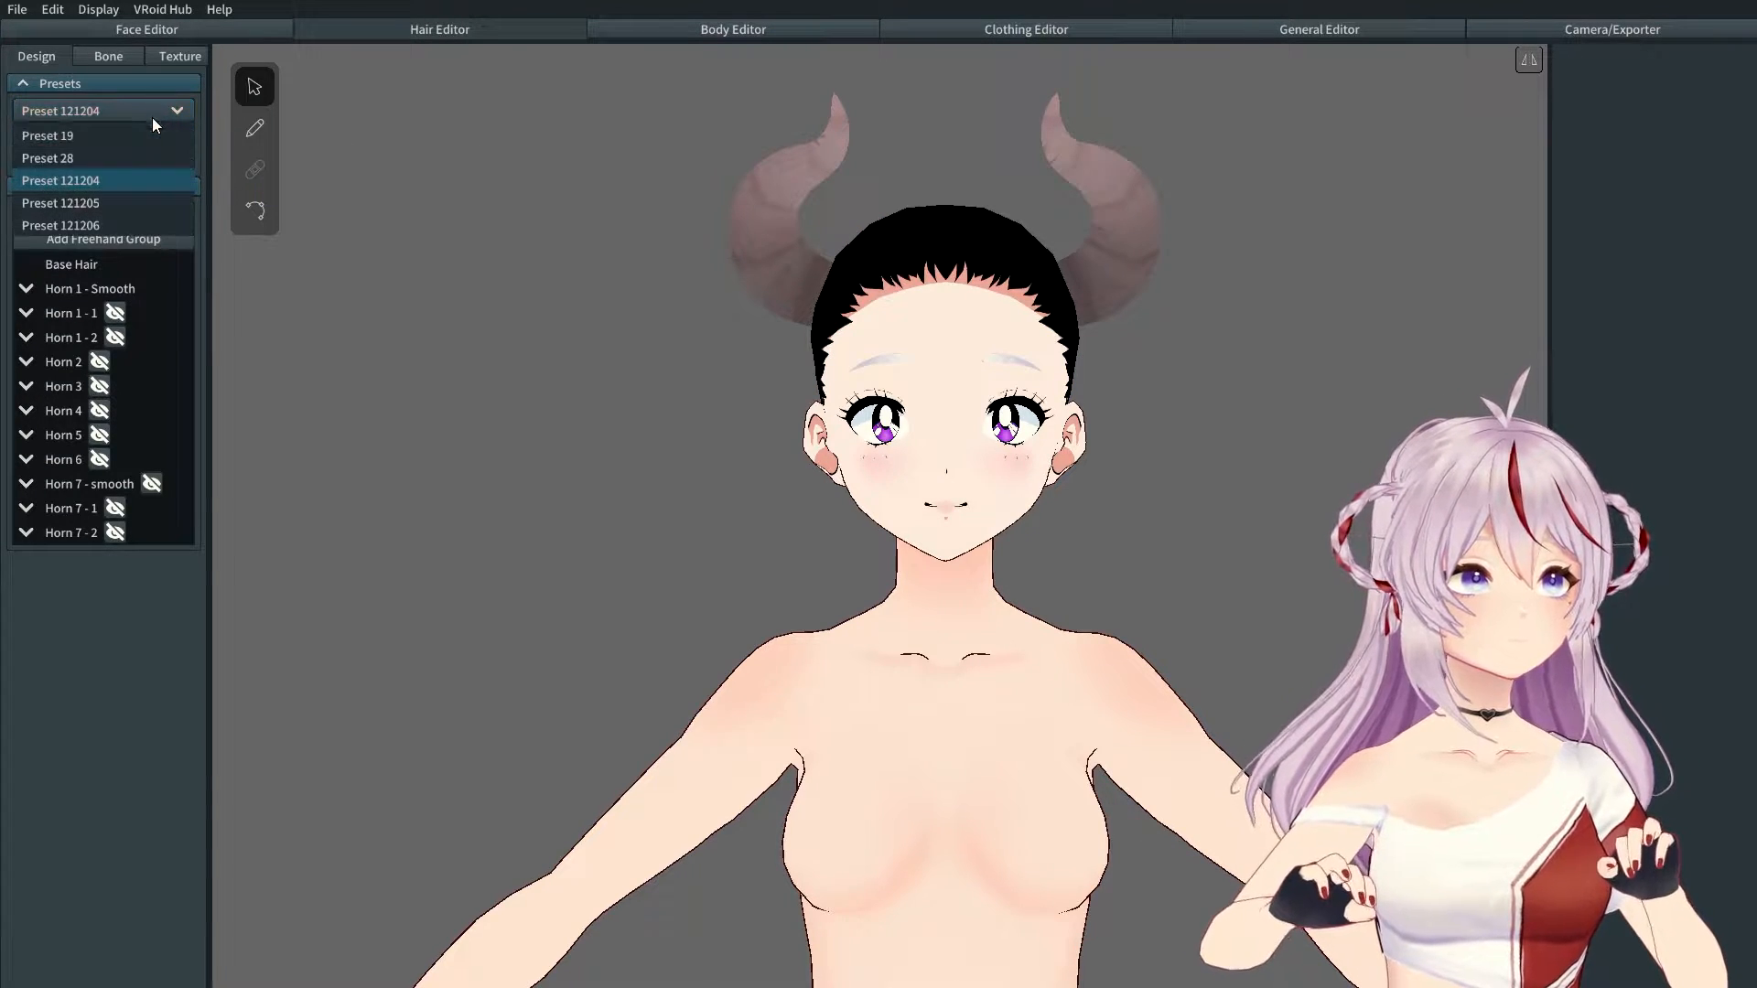
pyautogui.click(108, 197)
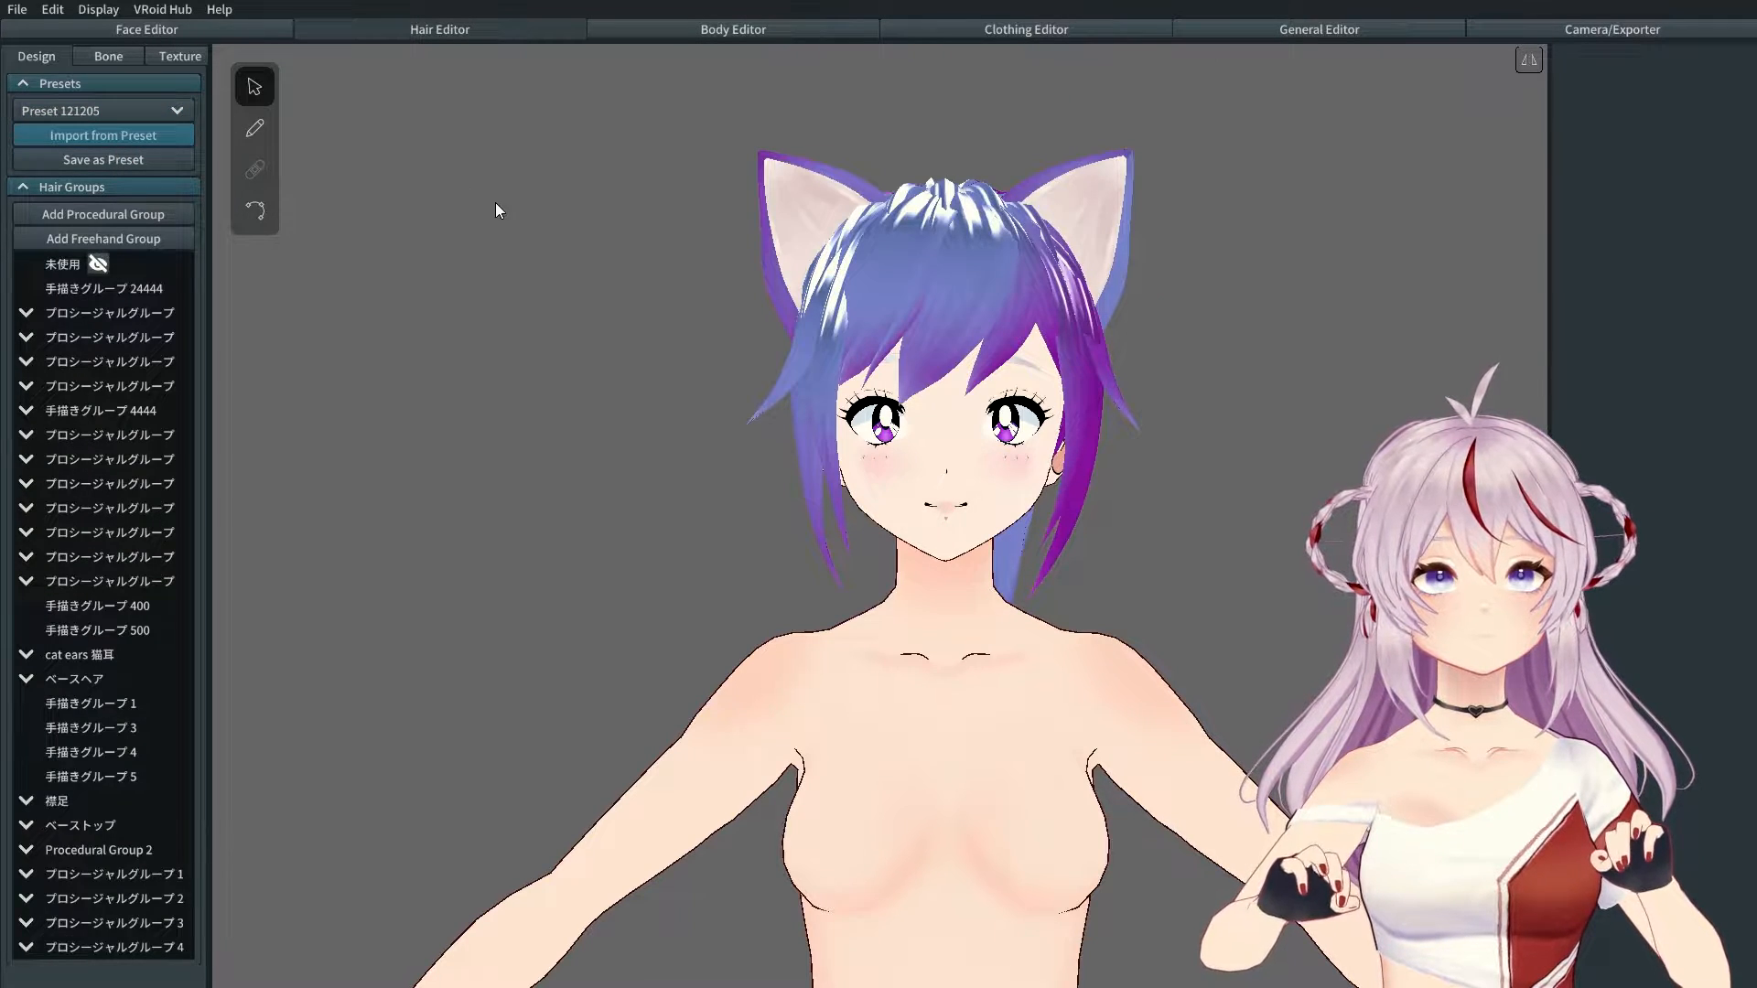
pyautogui.moveTo(1094, 483)
pyautogui.mouseDown(button='right')
pyautogui.moveTo(846, 474)
pyautogui.moveTo(826, 498)
pyautogui.moveTo(849, 473)
pyautogui.moveTo(1041, 496)
pyautogui.moveTo(1064, 567)
pyautogui.moveTo(1027, 496)
pyautogui.moveTo(1043, 443)
pyautogui.moveTo(1114, 457)
pyautogui.moveTo(1148, 509)
pyautogui.moveTo(1097, 487)
pyautogui.mouseUp(button='right')
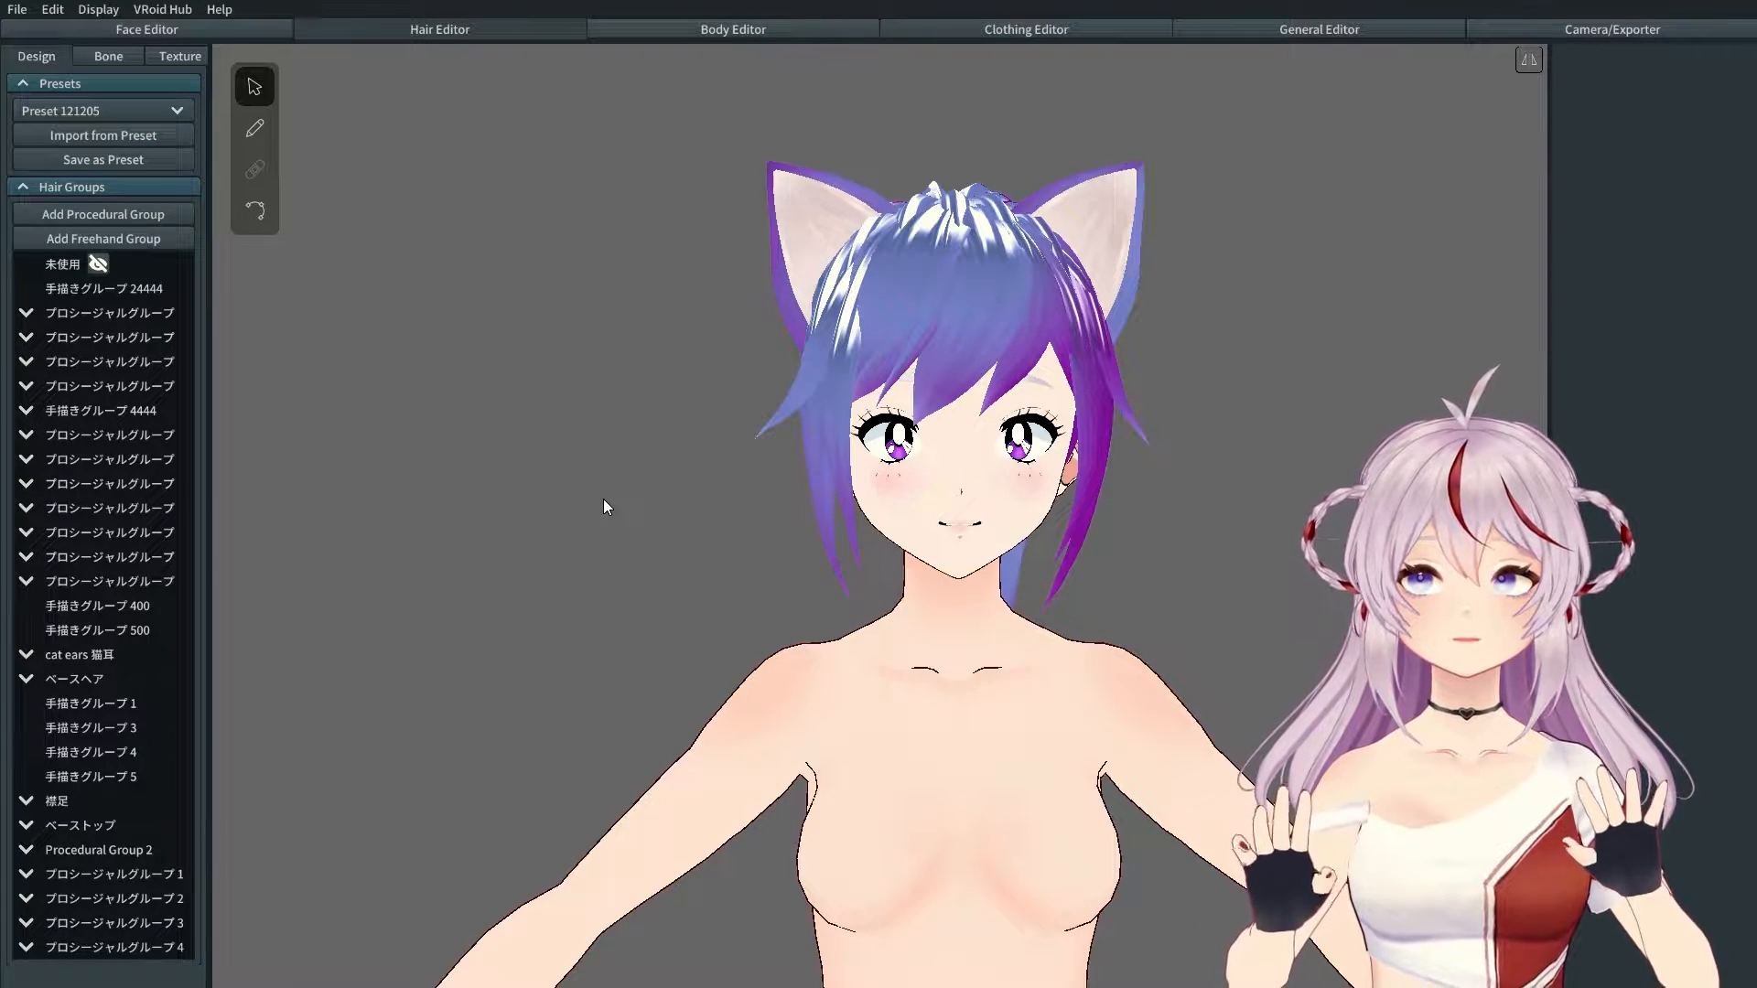
pyautogui.moveTo(66, 659)
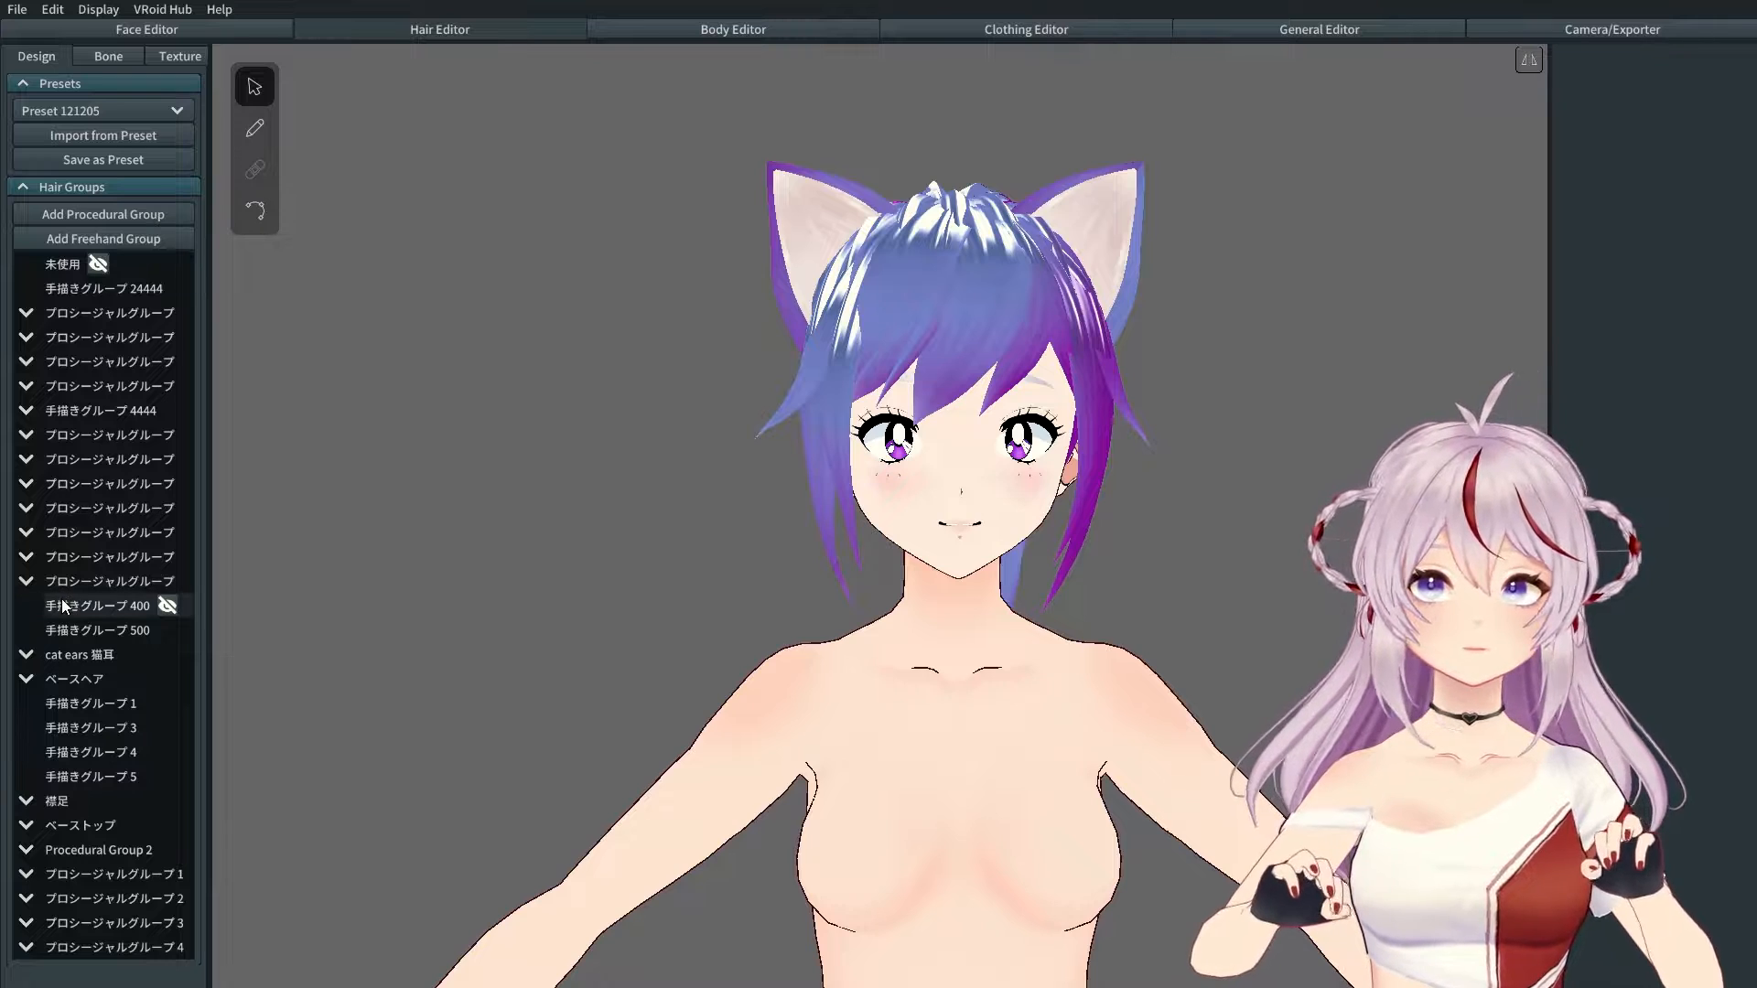
pyautogui.click(132, 655)
pyautogui.moveTo(1007, 629); pyautogui.dragTo(979, 595, button='right')
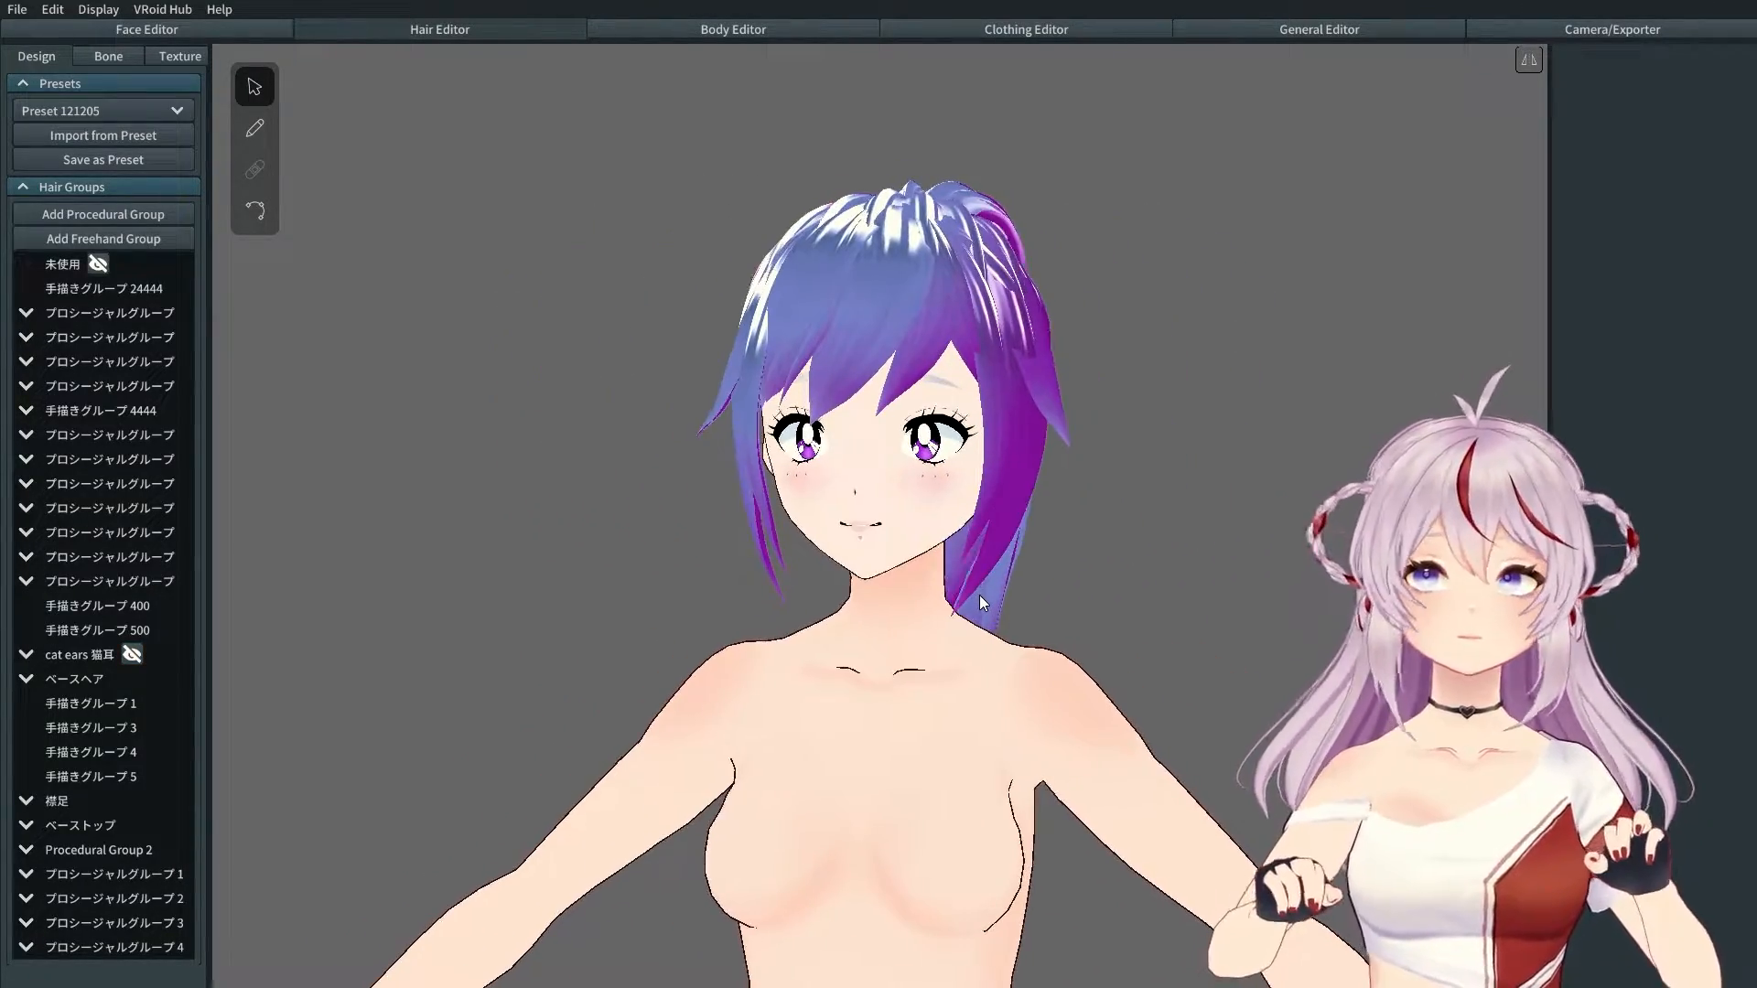
pyautogui.moveTo(888, 700); pyautogui.dragTo(881, 698, button='right')
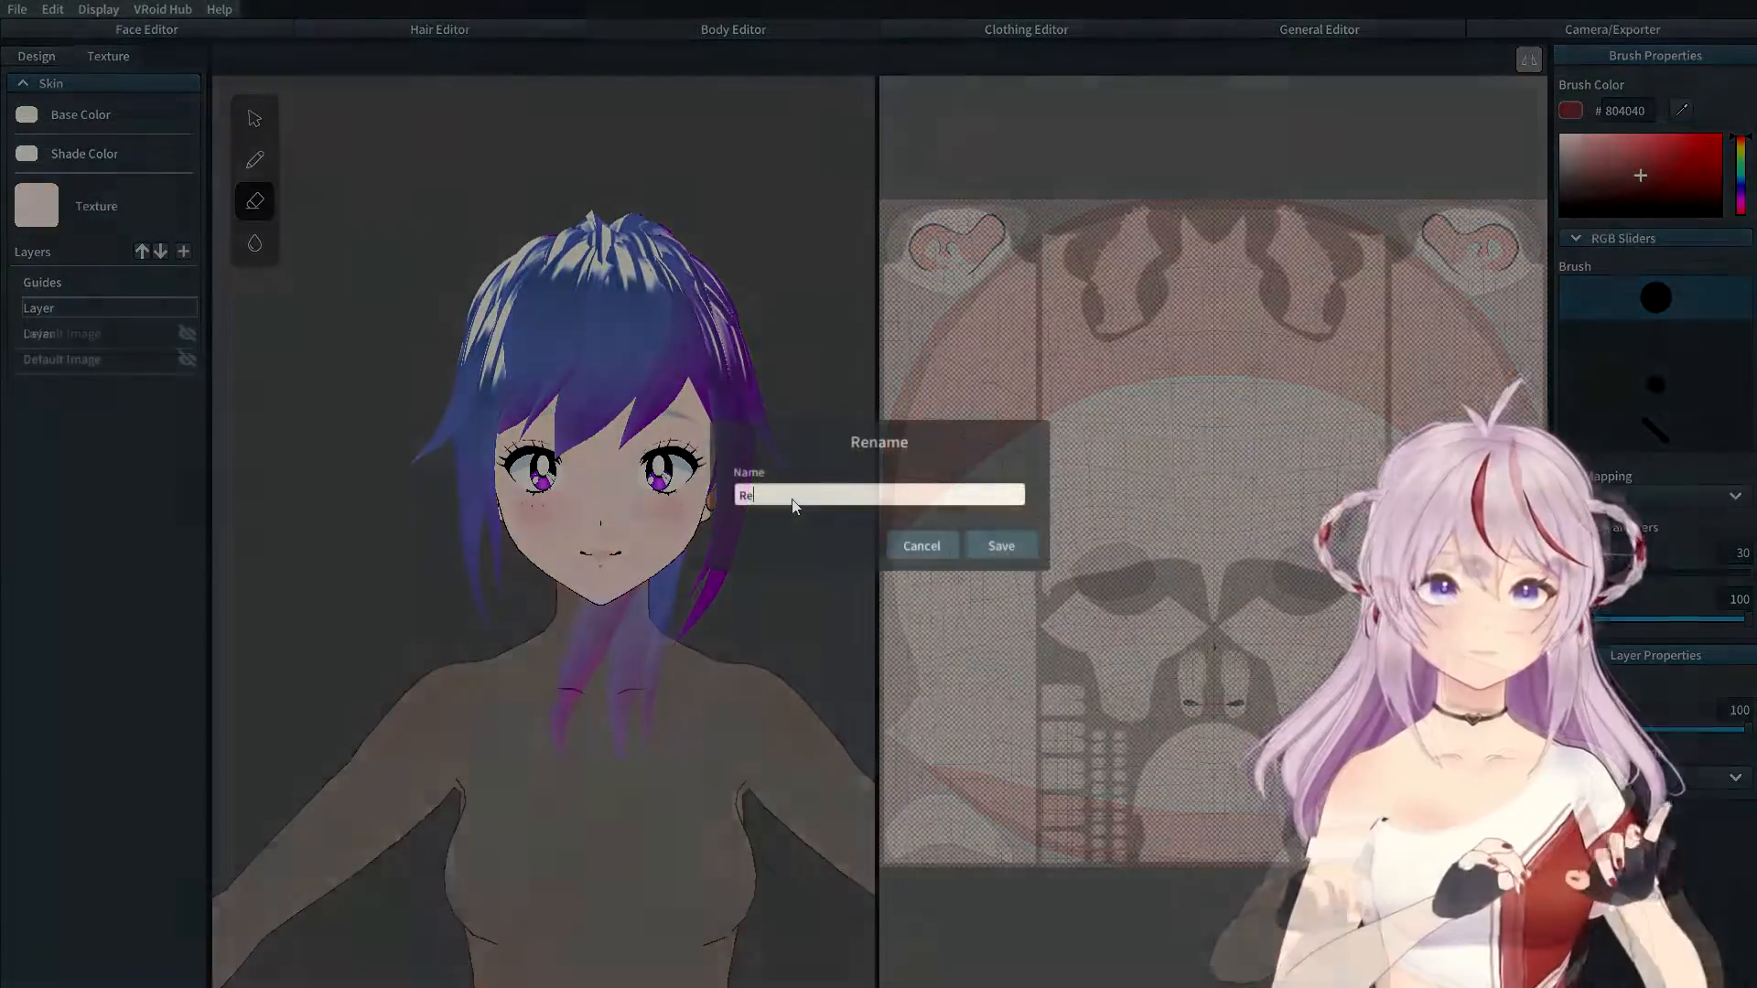
# Step: Name the new body skin layer 'Retro' and toggle it visible
pyautogui.write('tro')
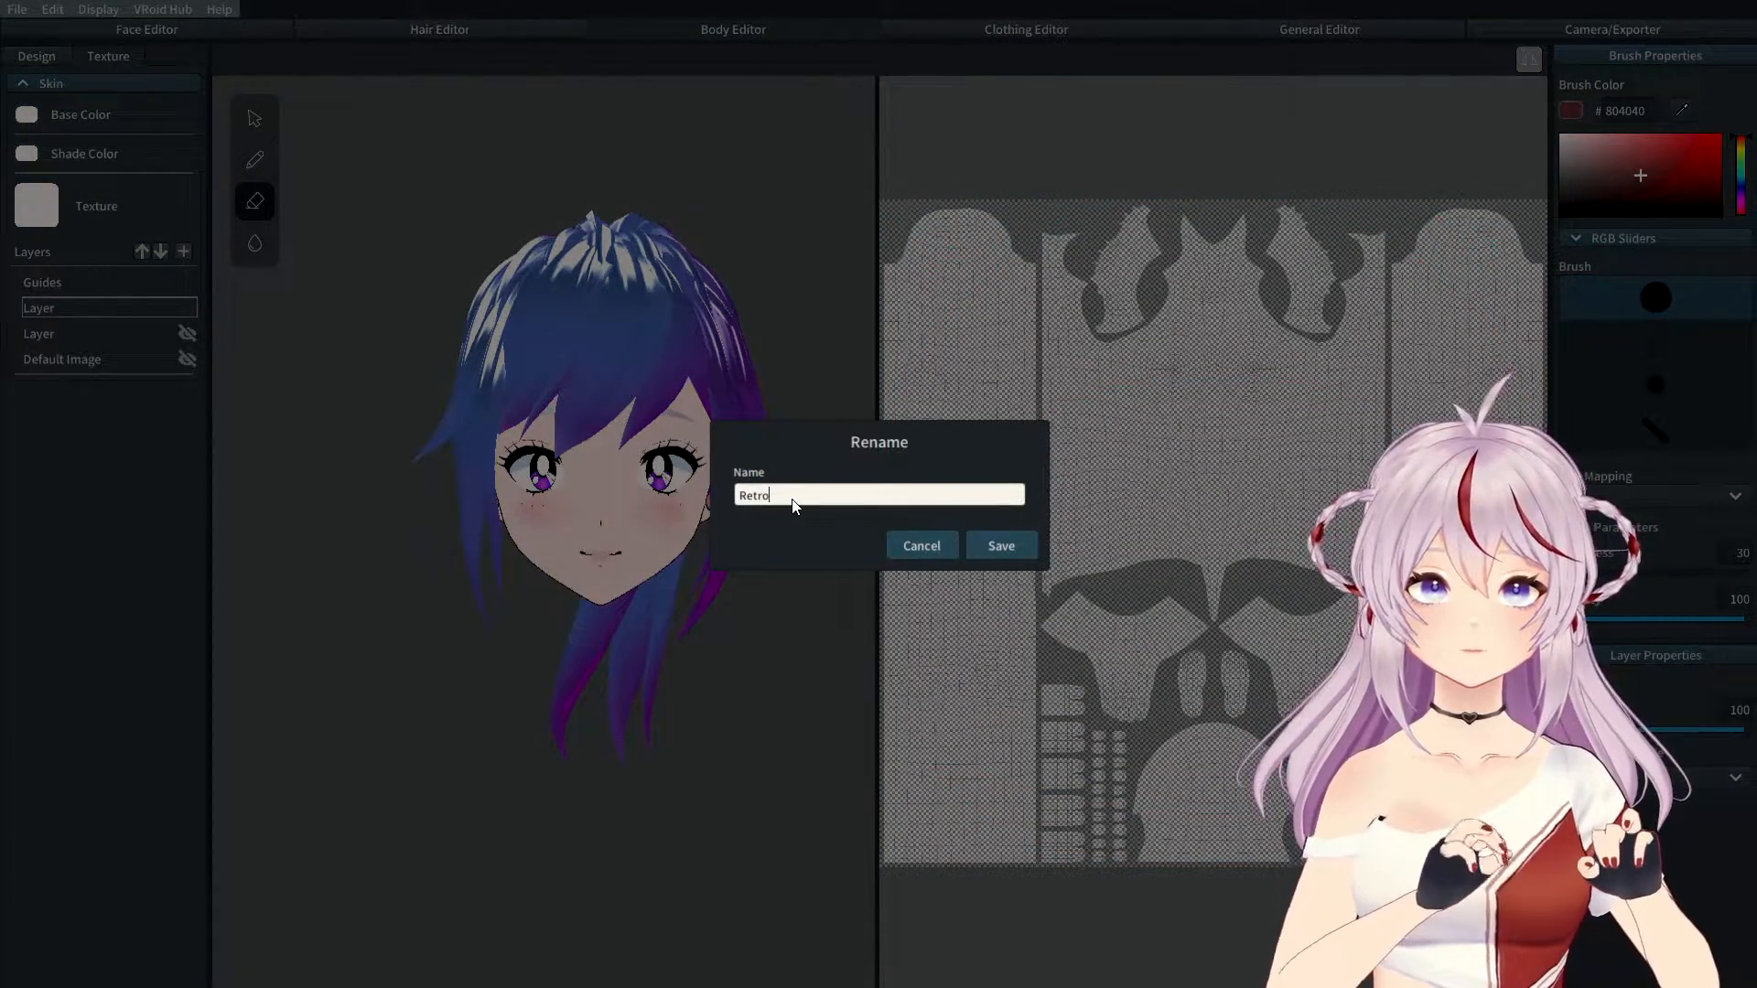
pyautogui.click(1000, 545)
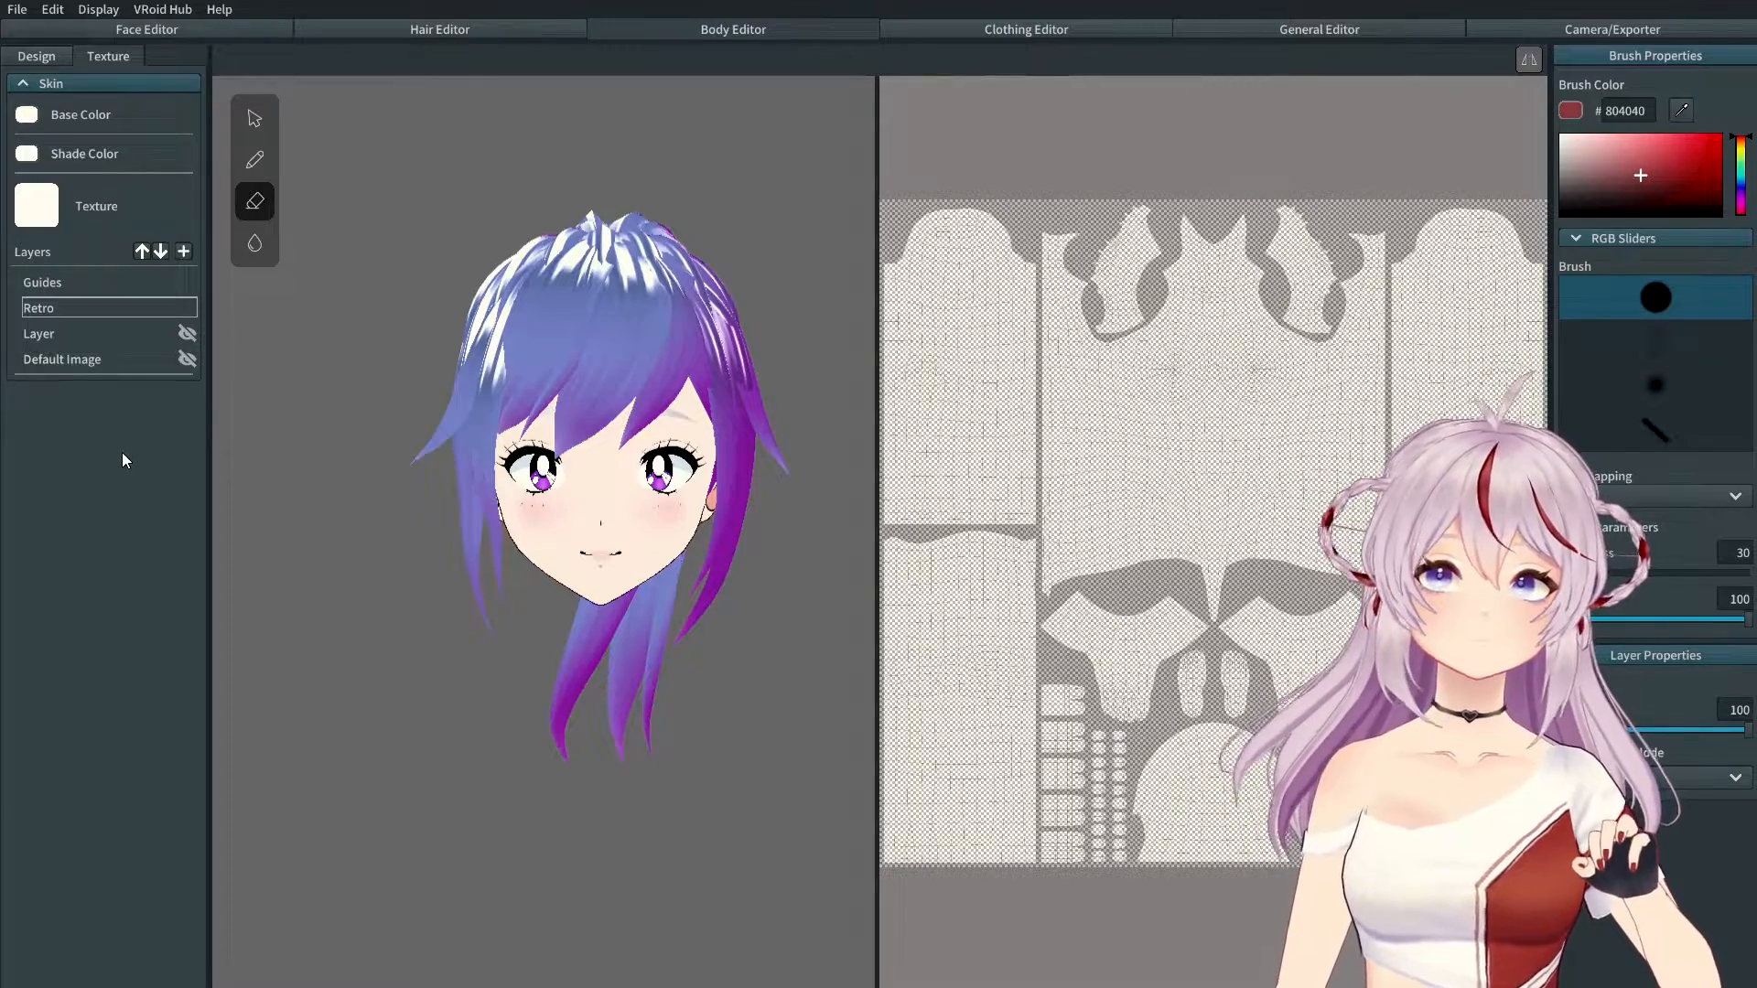
pyautogui.rightClick(53, 305)
pyautogui.click(82, 341)
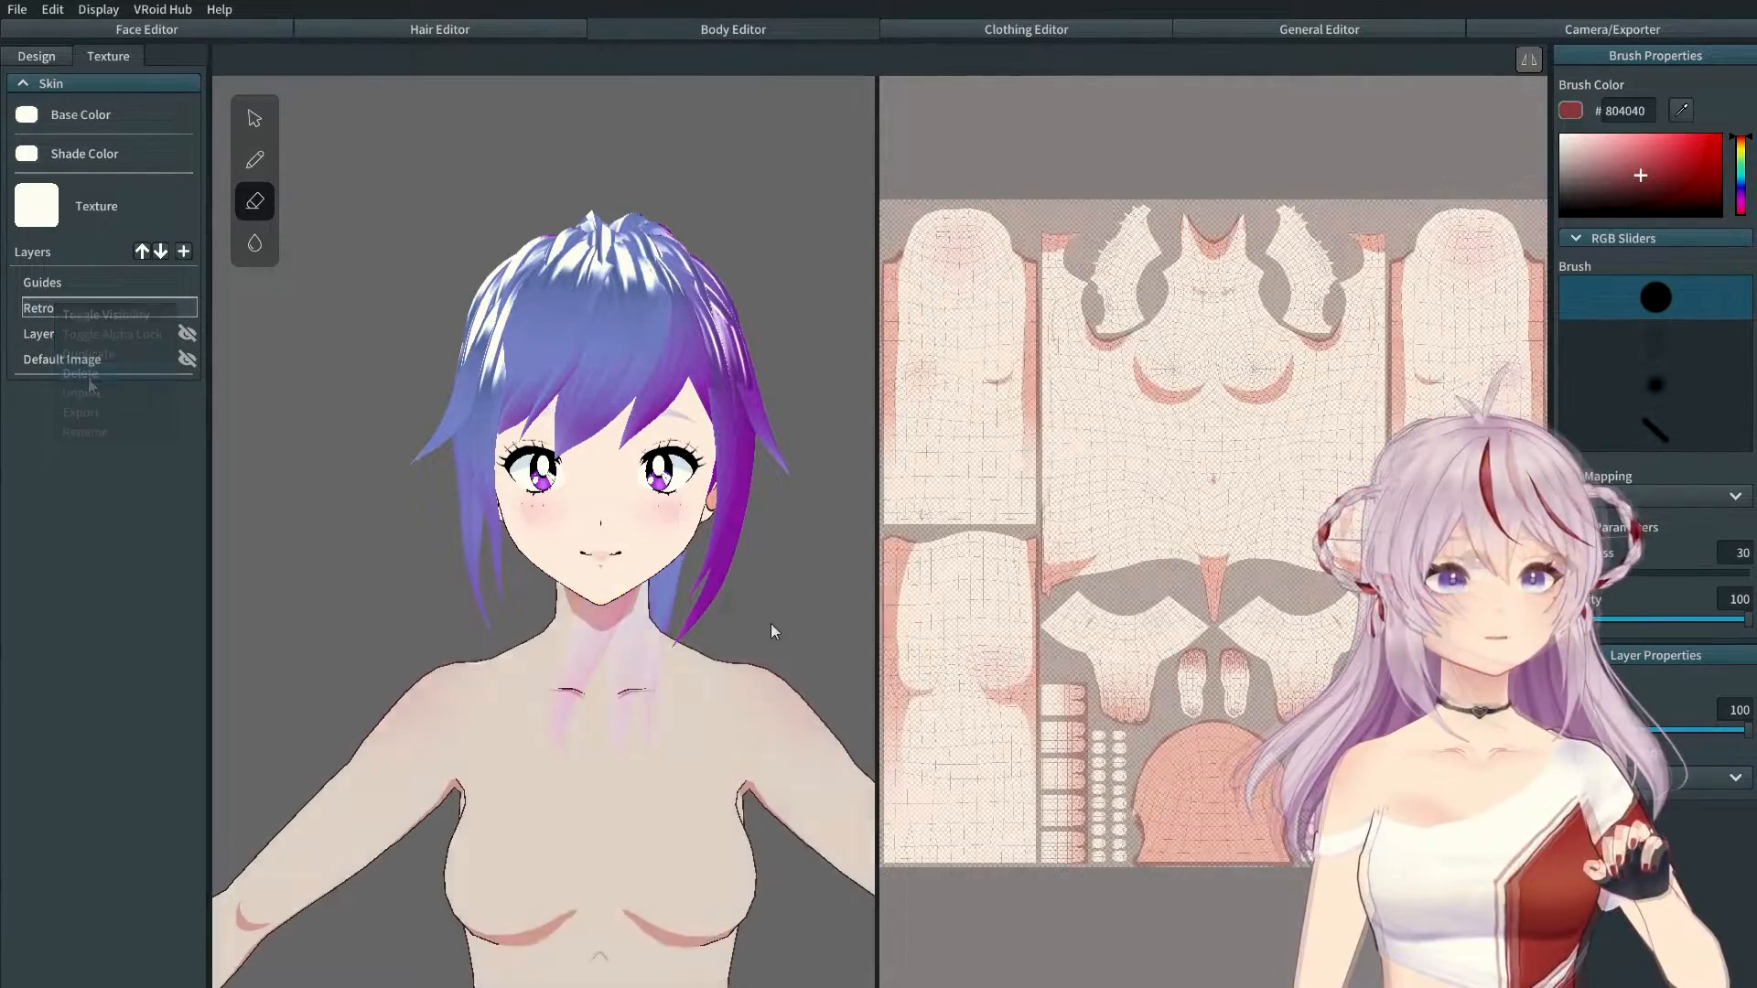
# Step: Orbit the full body to check the Retro skin texture front and back
pyautogui.scroll(-7, 631, 709)
pyautogui.moveTo(601, 759); pyautogui.dragTo(622, 337, button='middle')
pyautogui.moveTo(690, 745); pyautogui.dragTo(680, 533, button='right')
pyautogui.moveTo(600, 418); pyautogui.dragTo(597, 629, button='middle')
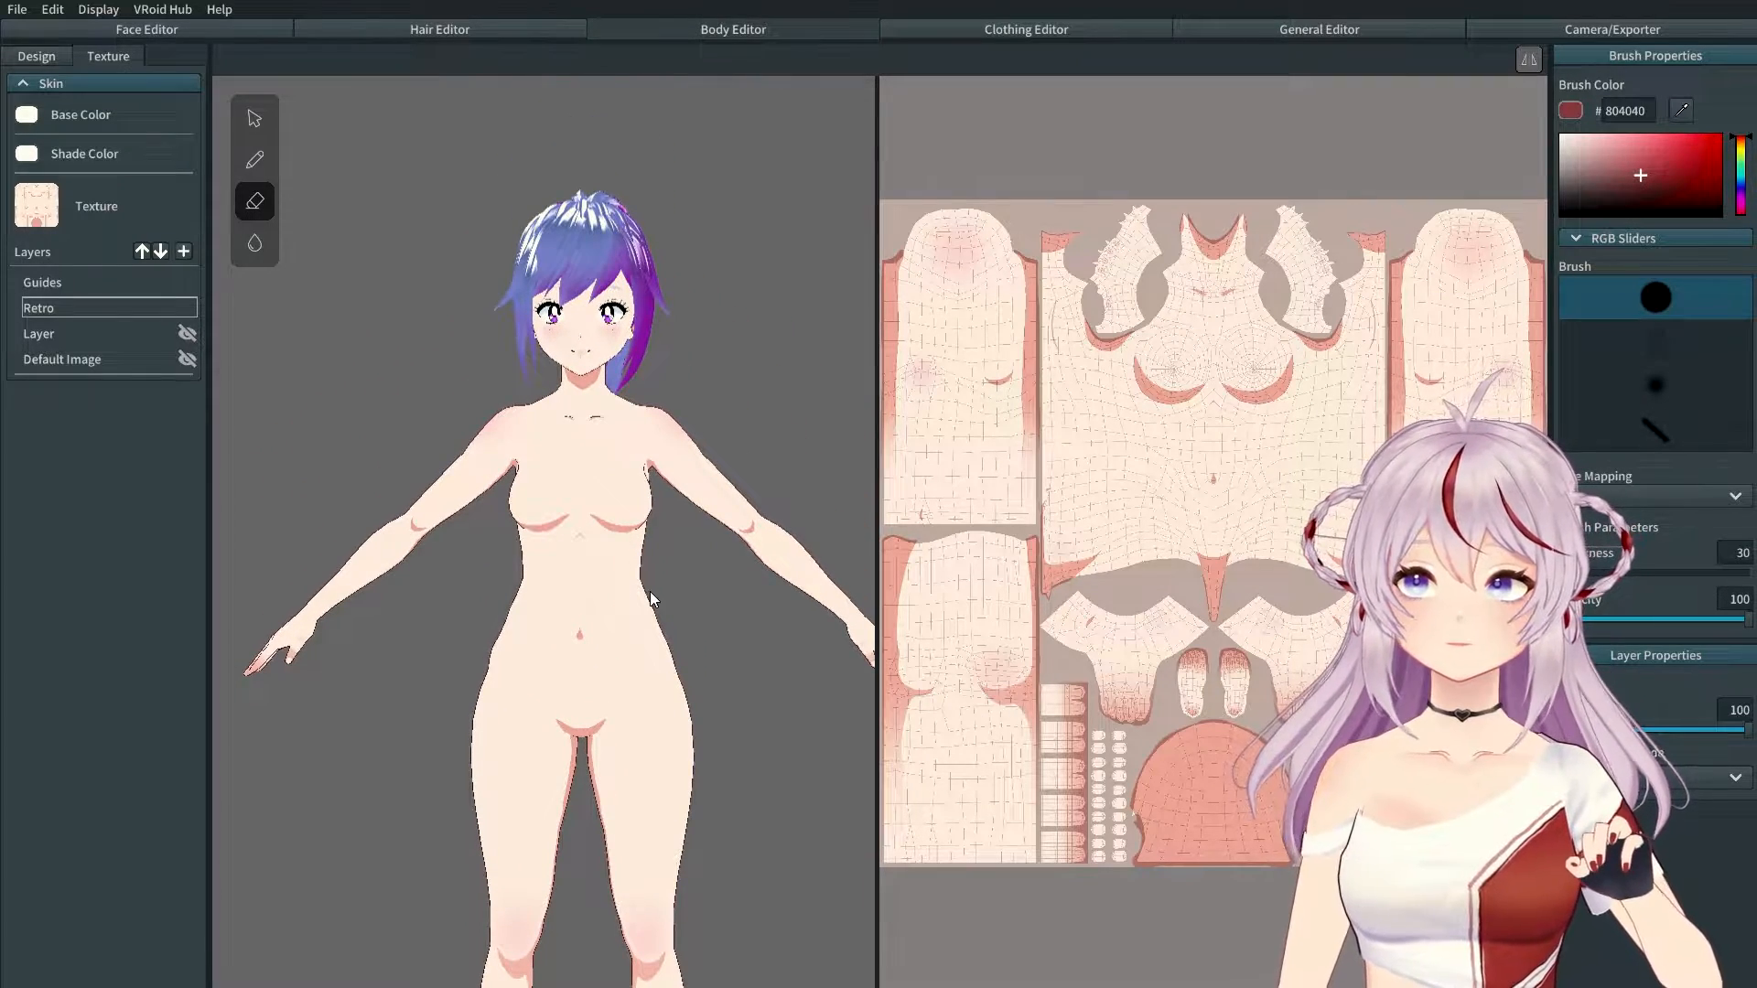
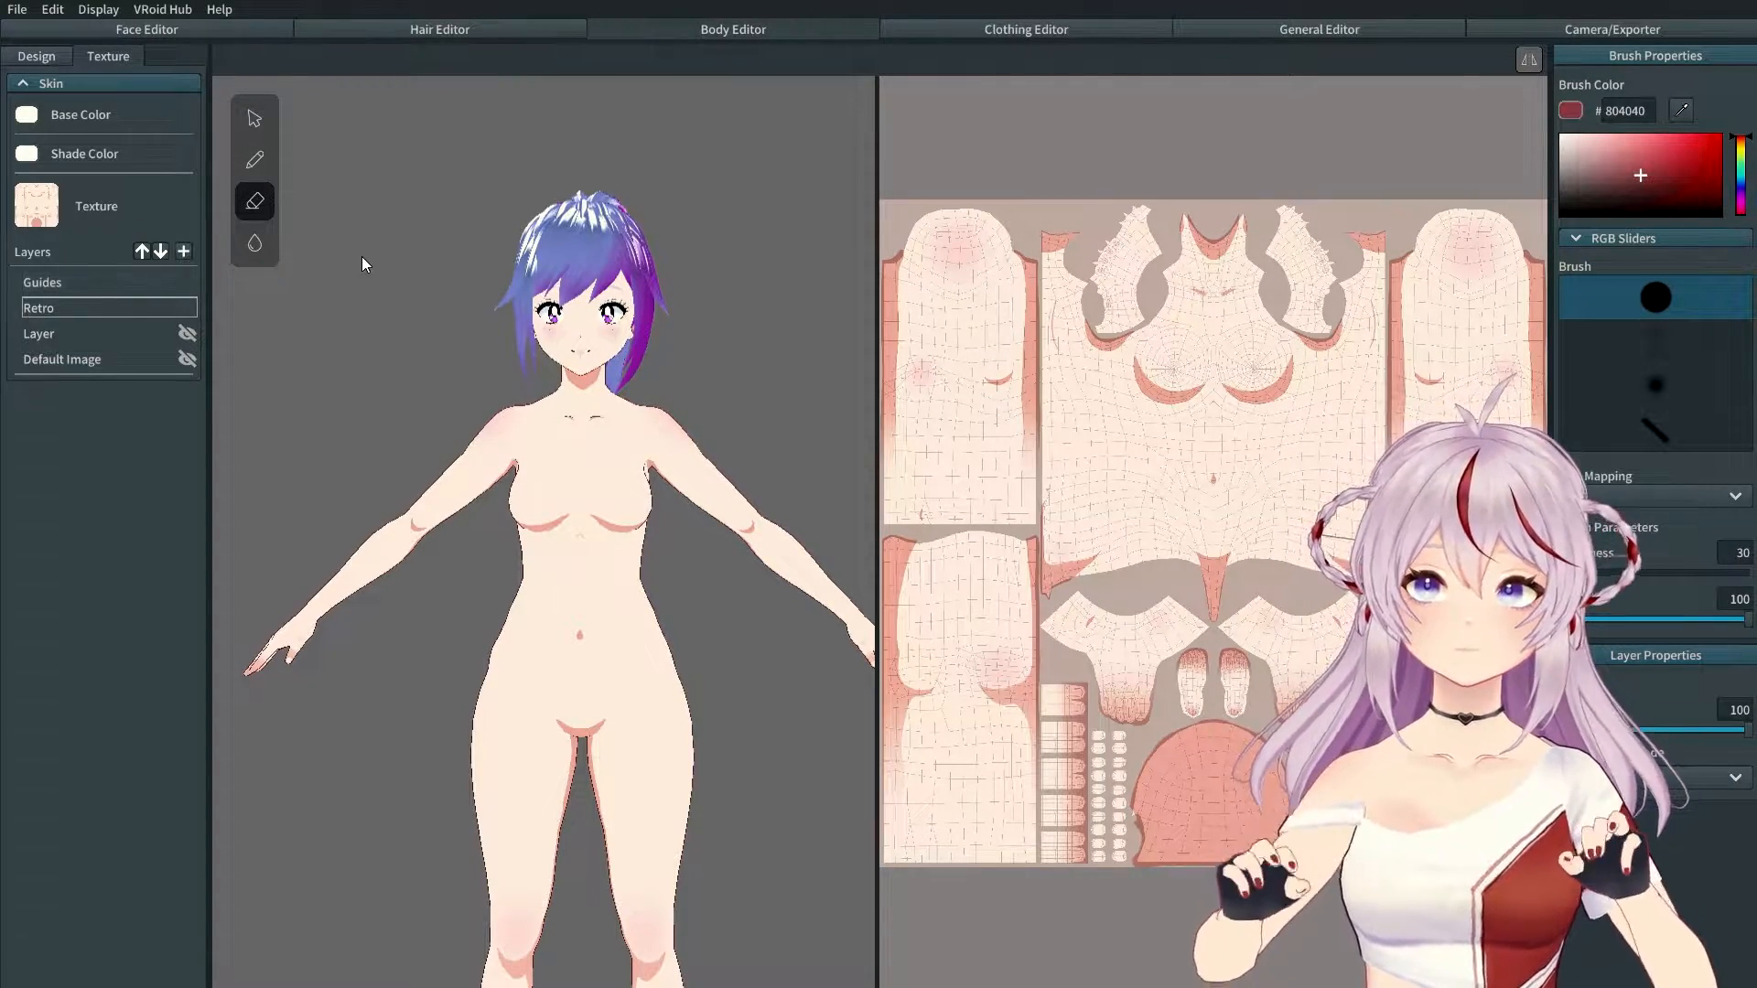
# Step: Add two new skin texture layers and name the first one 'pantus'
pyautogui.click(183, 253)
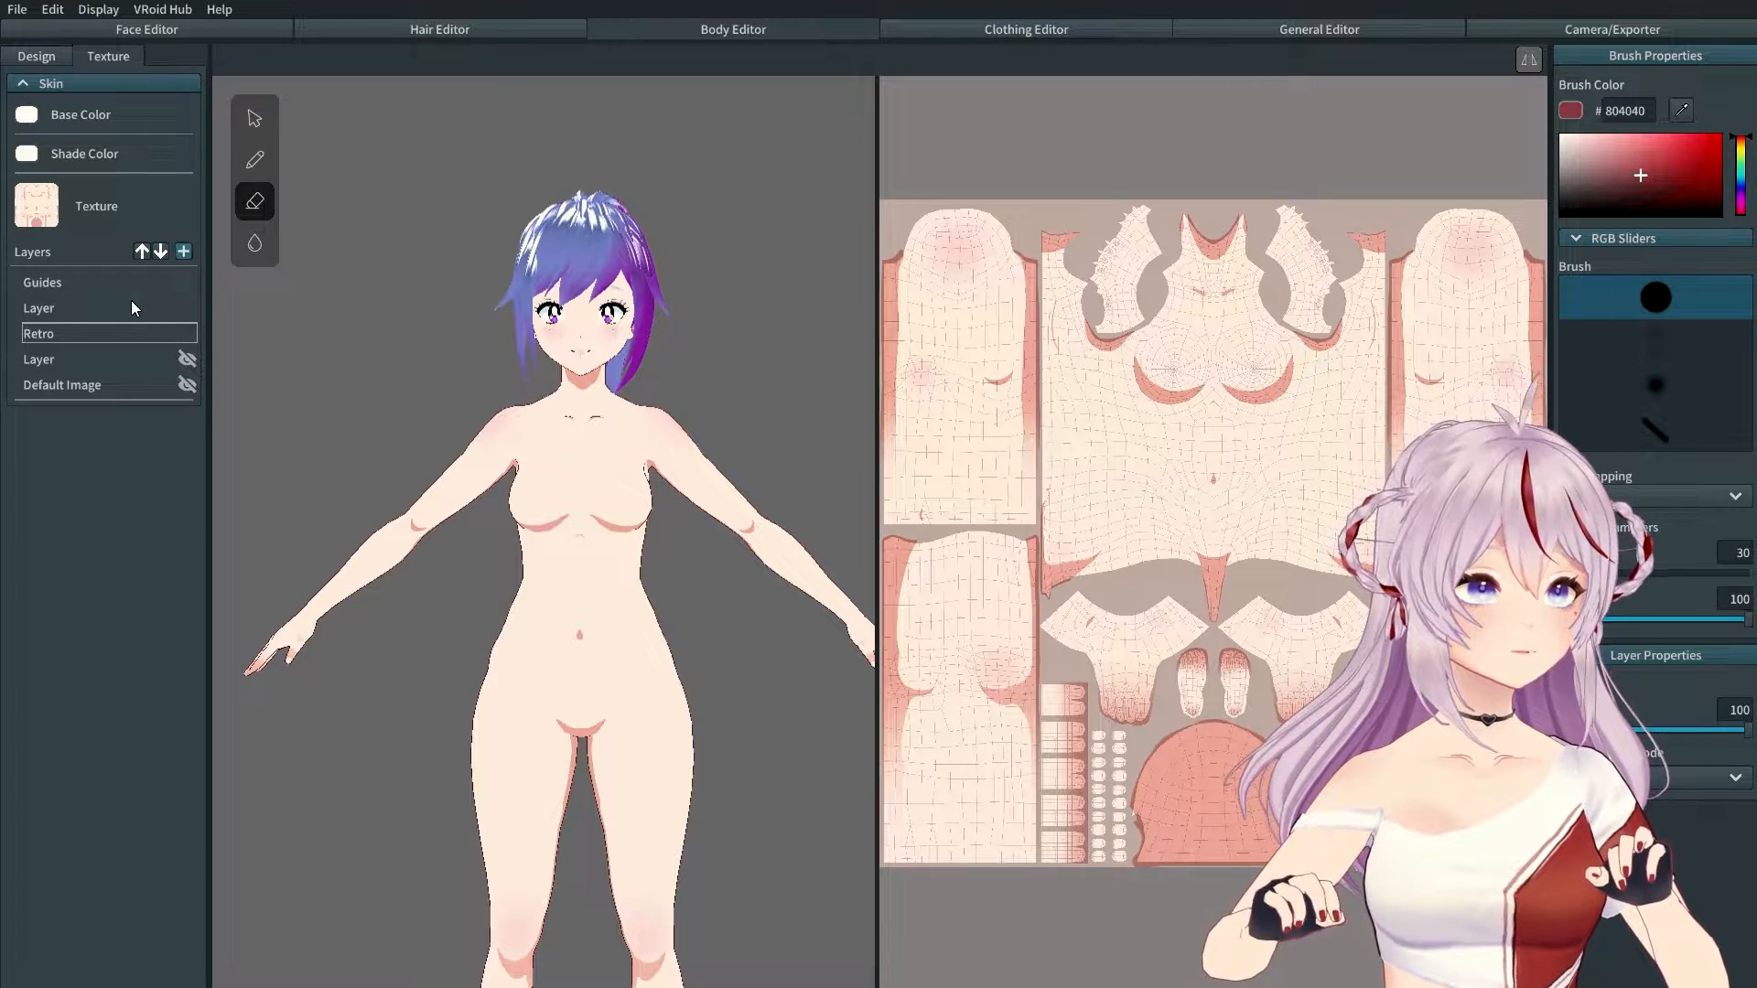
pyautogui.click(184, 251)
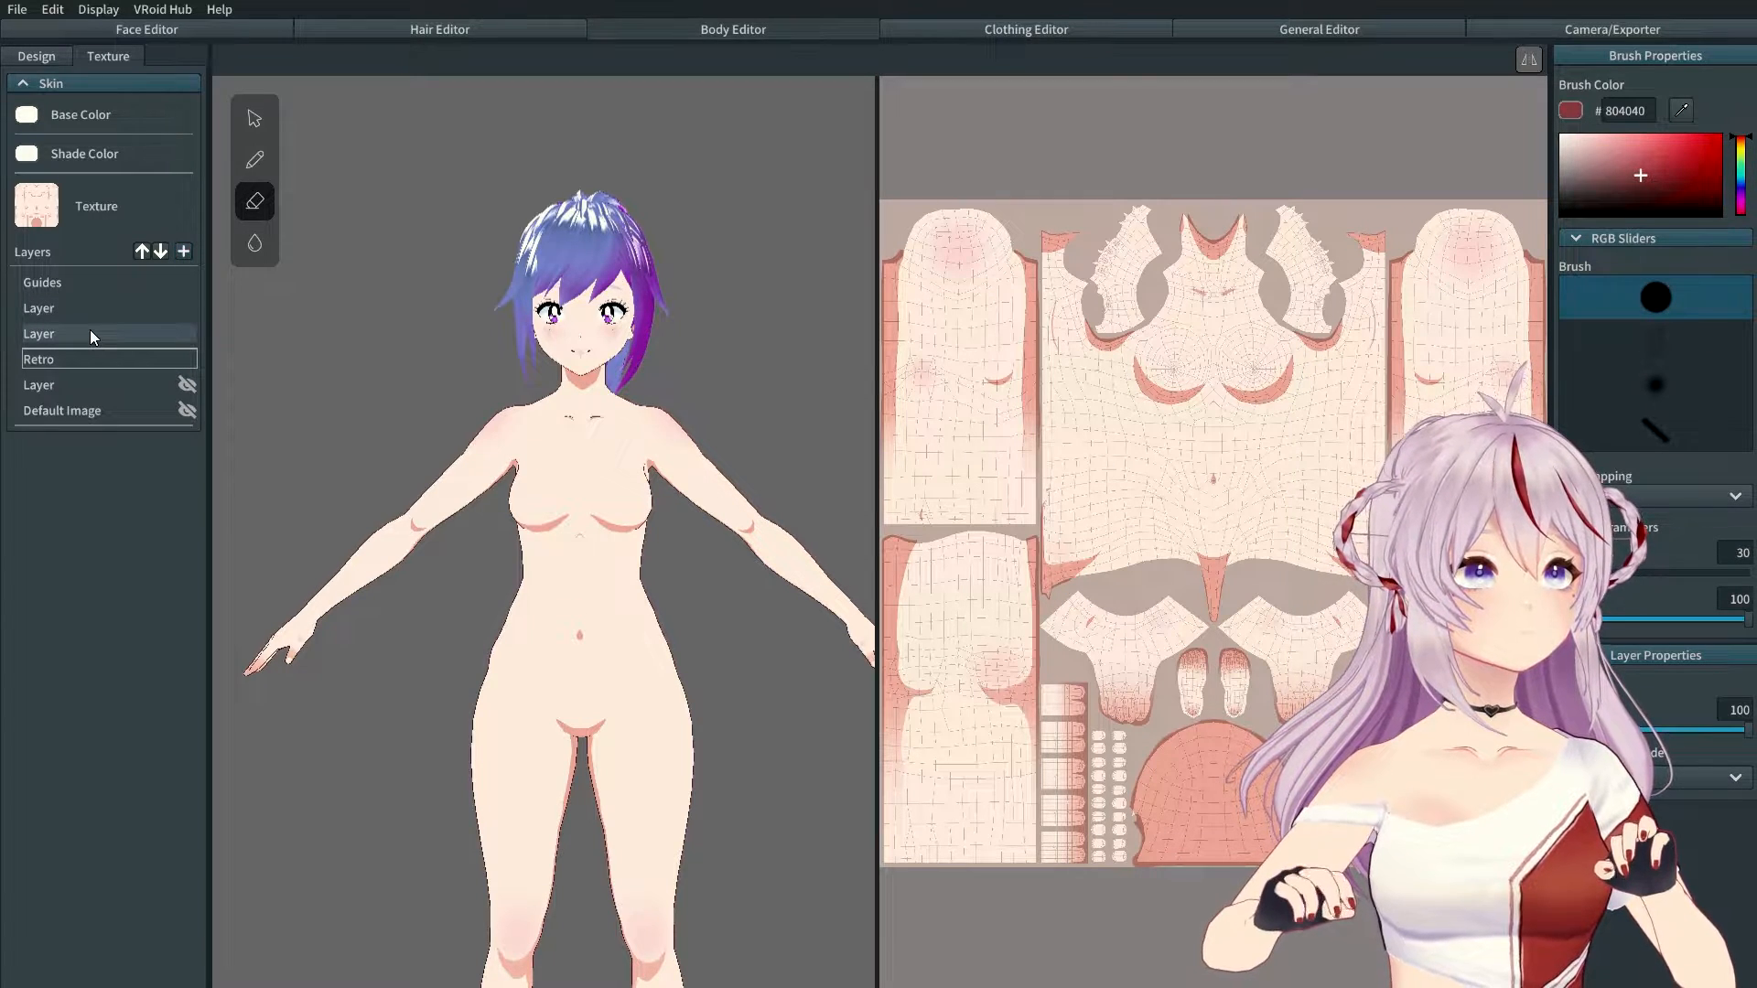
pyautogui.rightClick(90, 334)
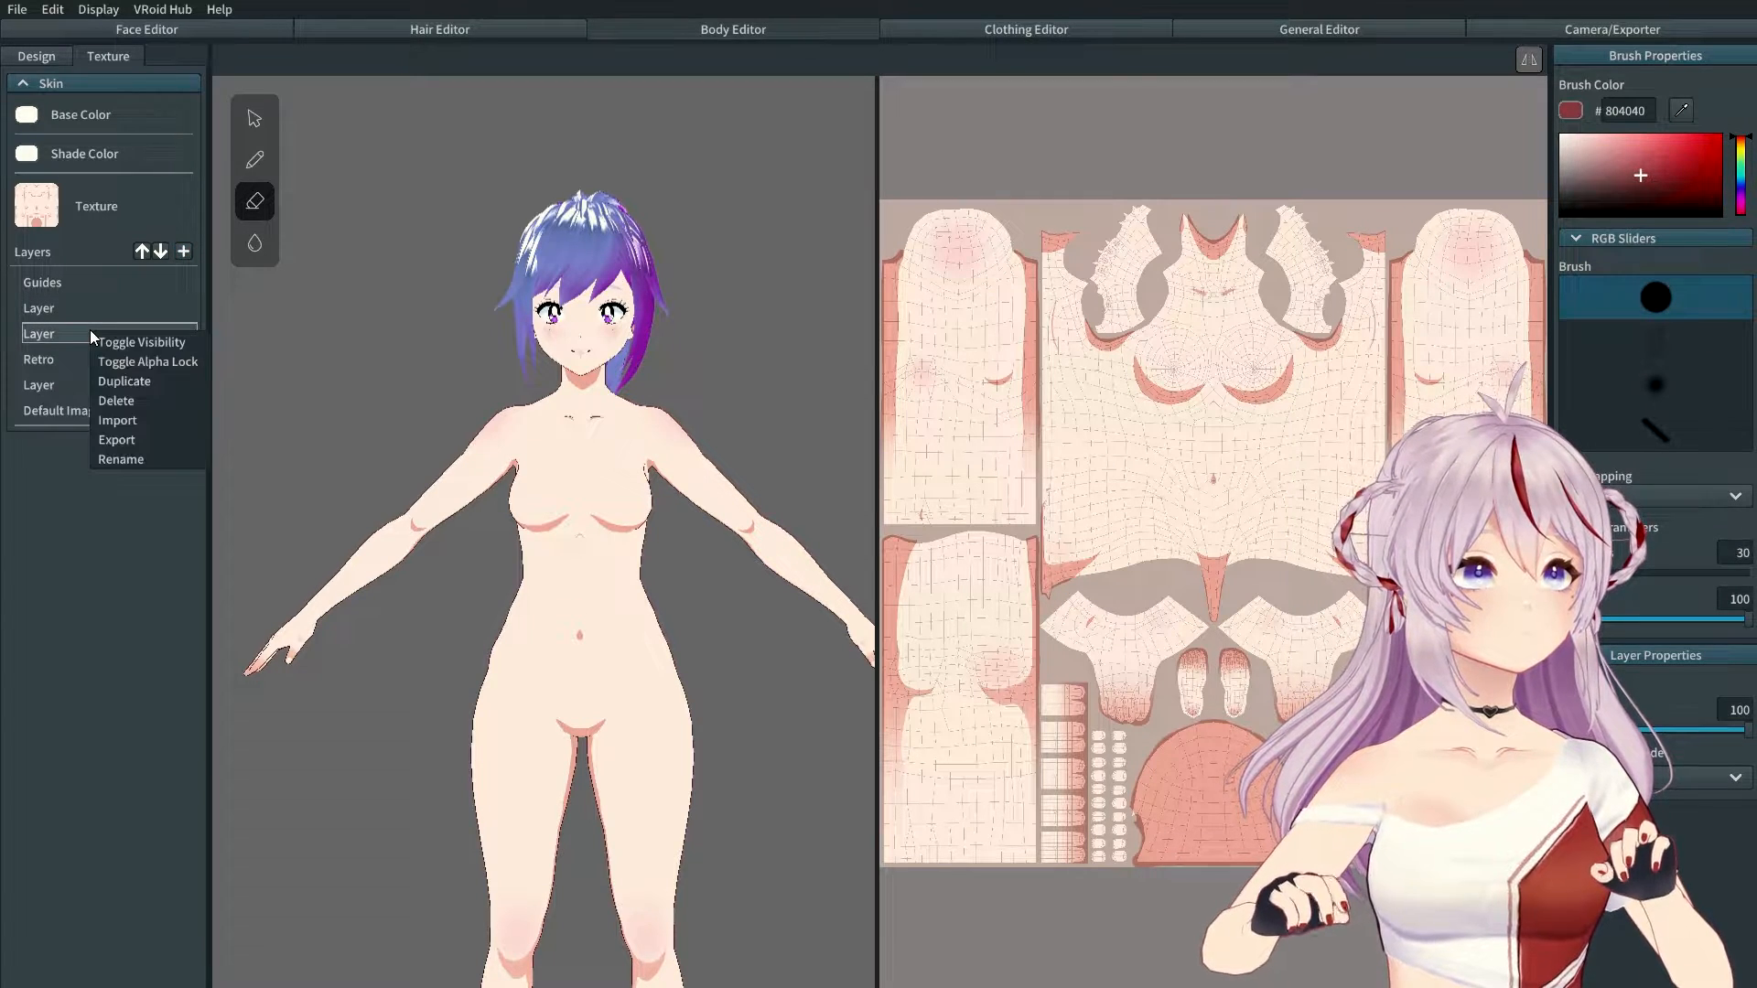
pyautogui.click(128, 458)
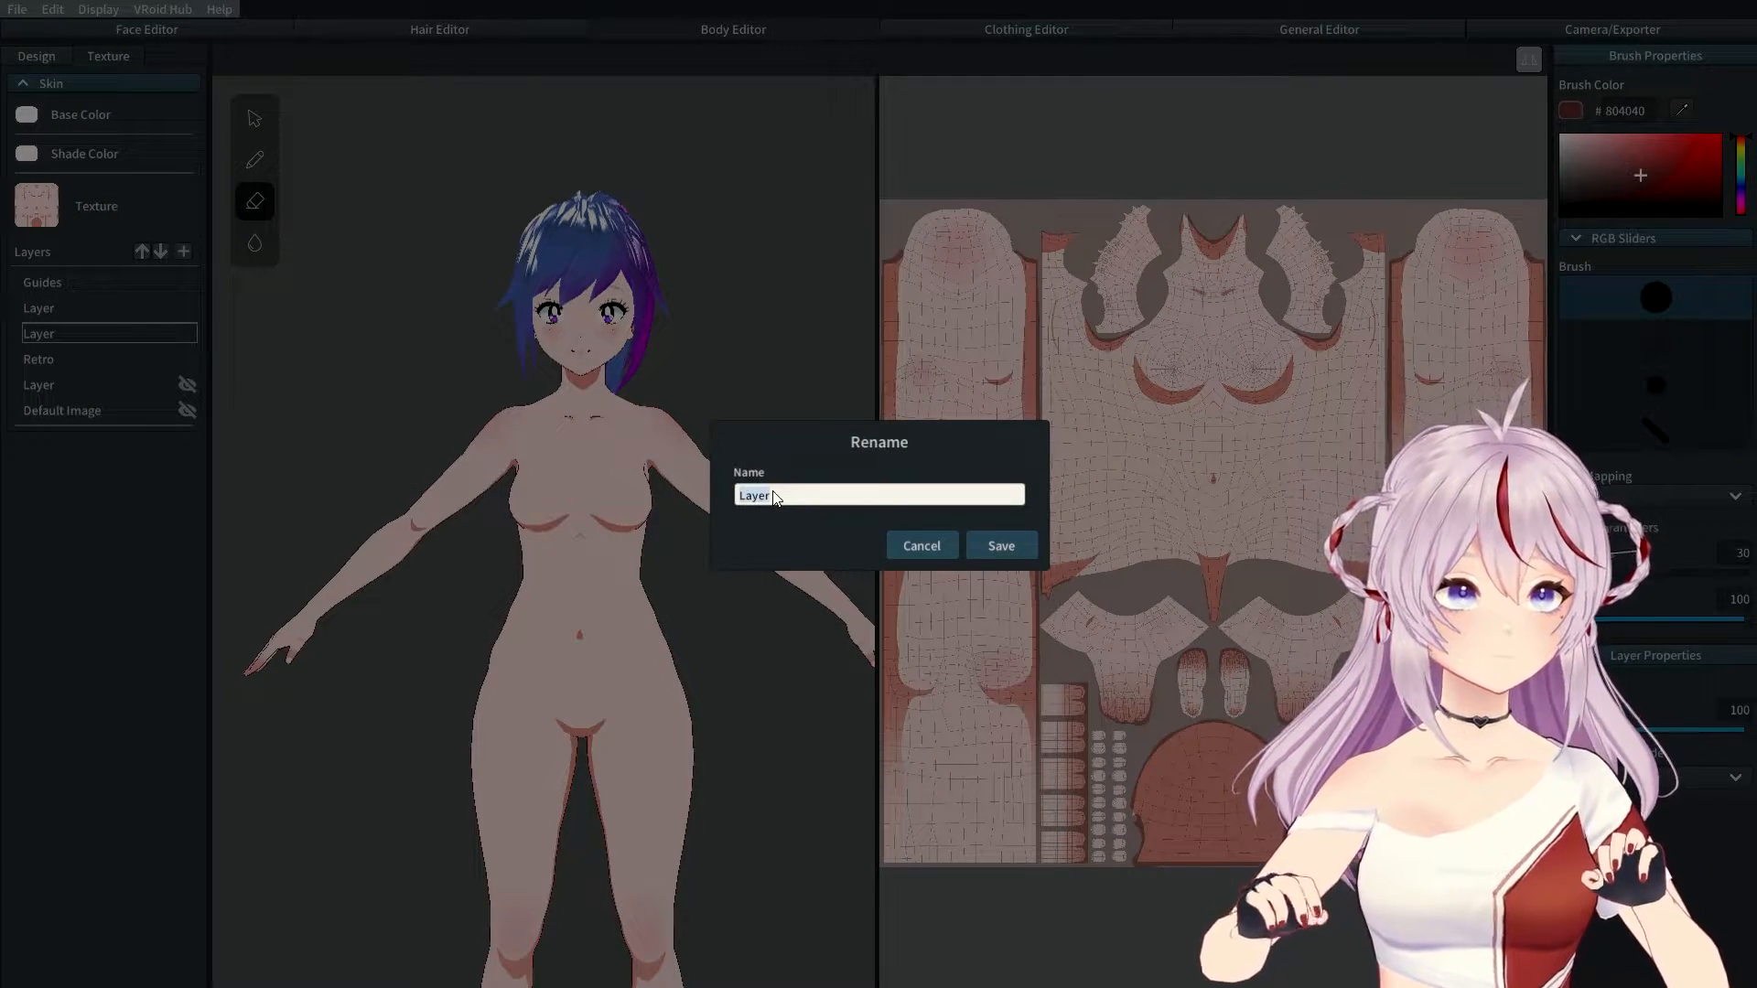
pyautogui.write('pantus')
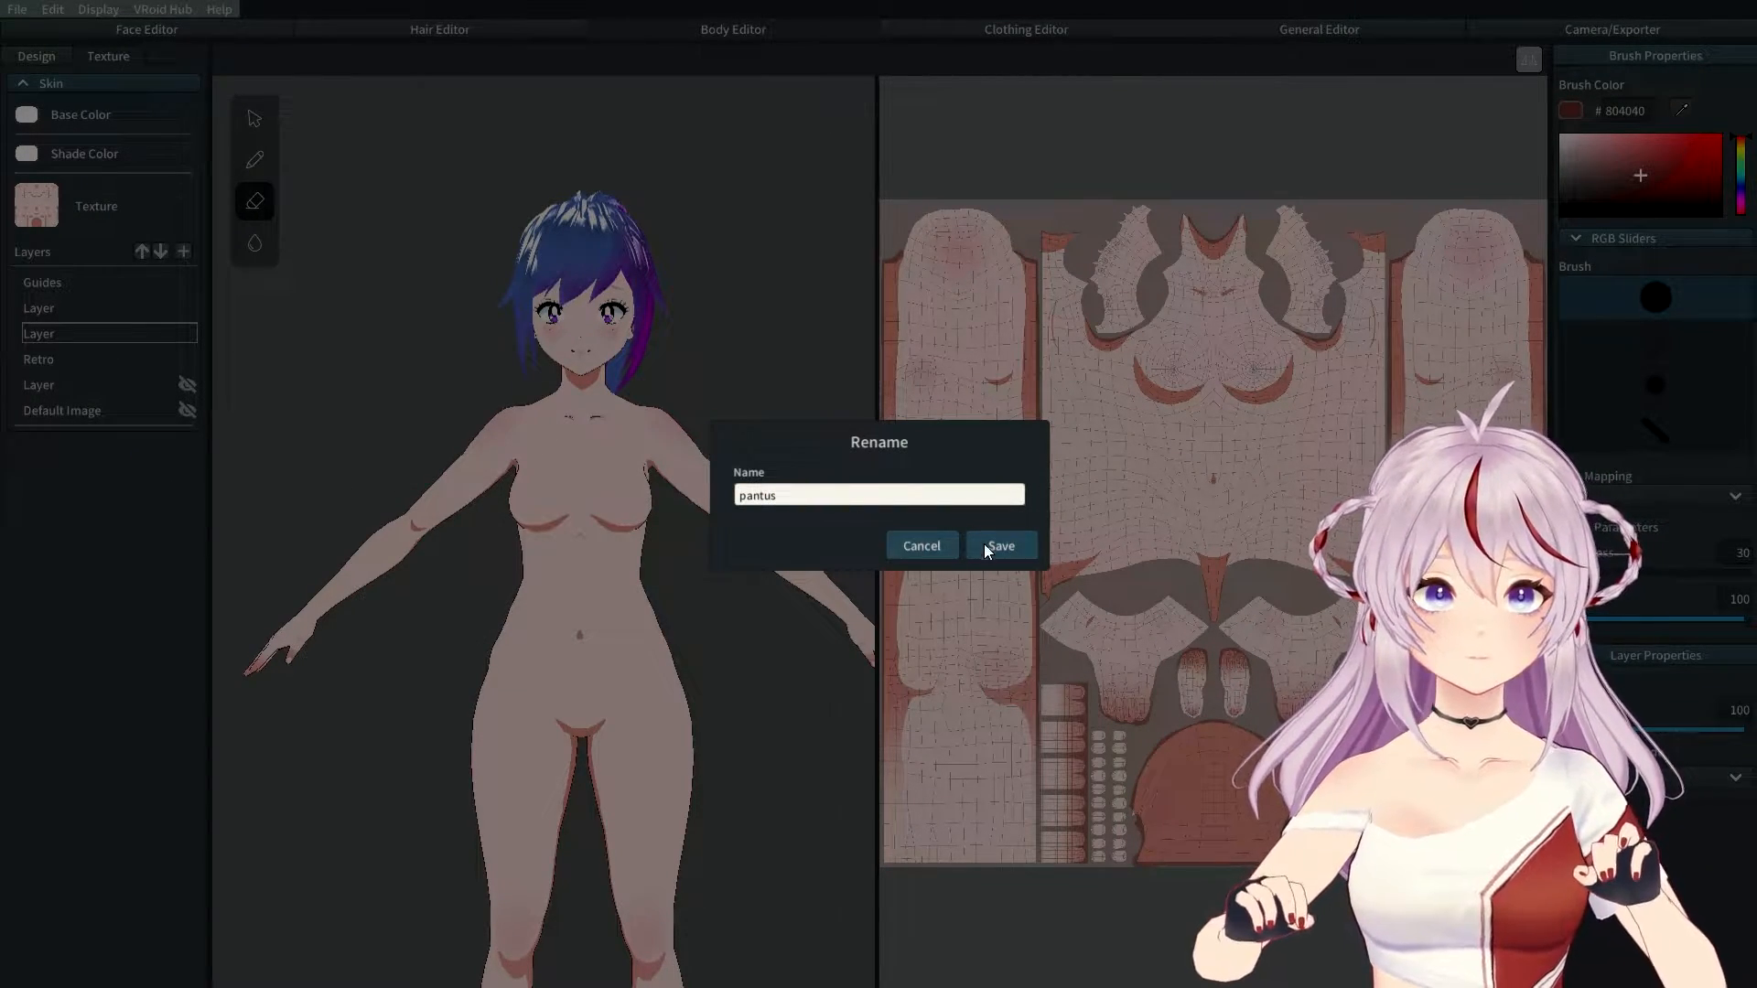
pyautogui.click(984, 546)
# Step: Rename the other new layer to 'socks', then select the pantus layer
pyautogui.click(91, 305)
pyautogui.rightClick(91, 306)
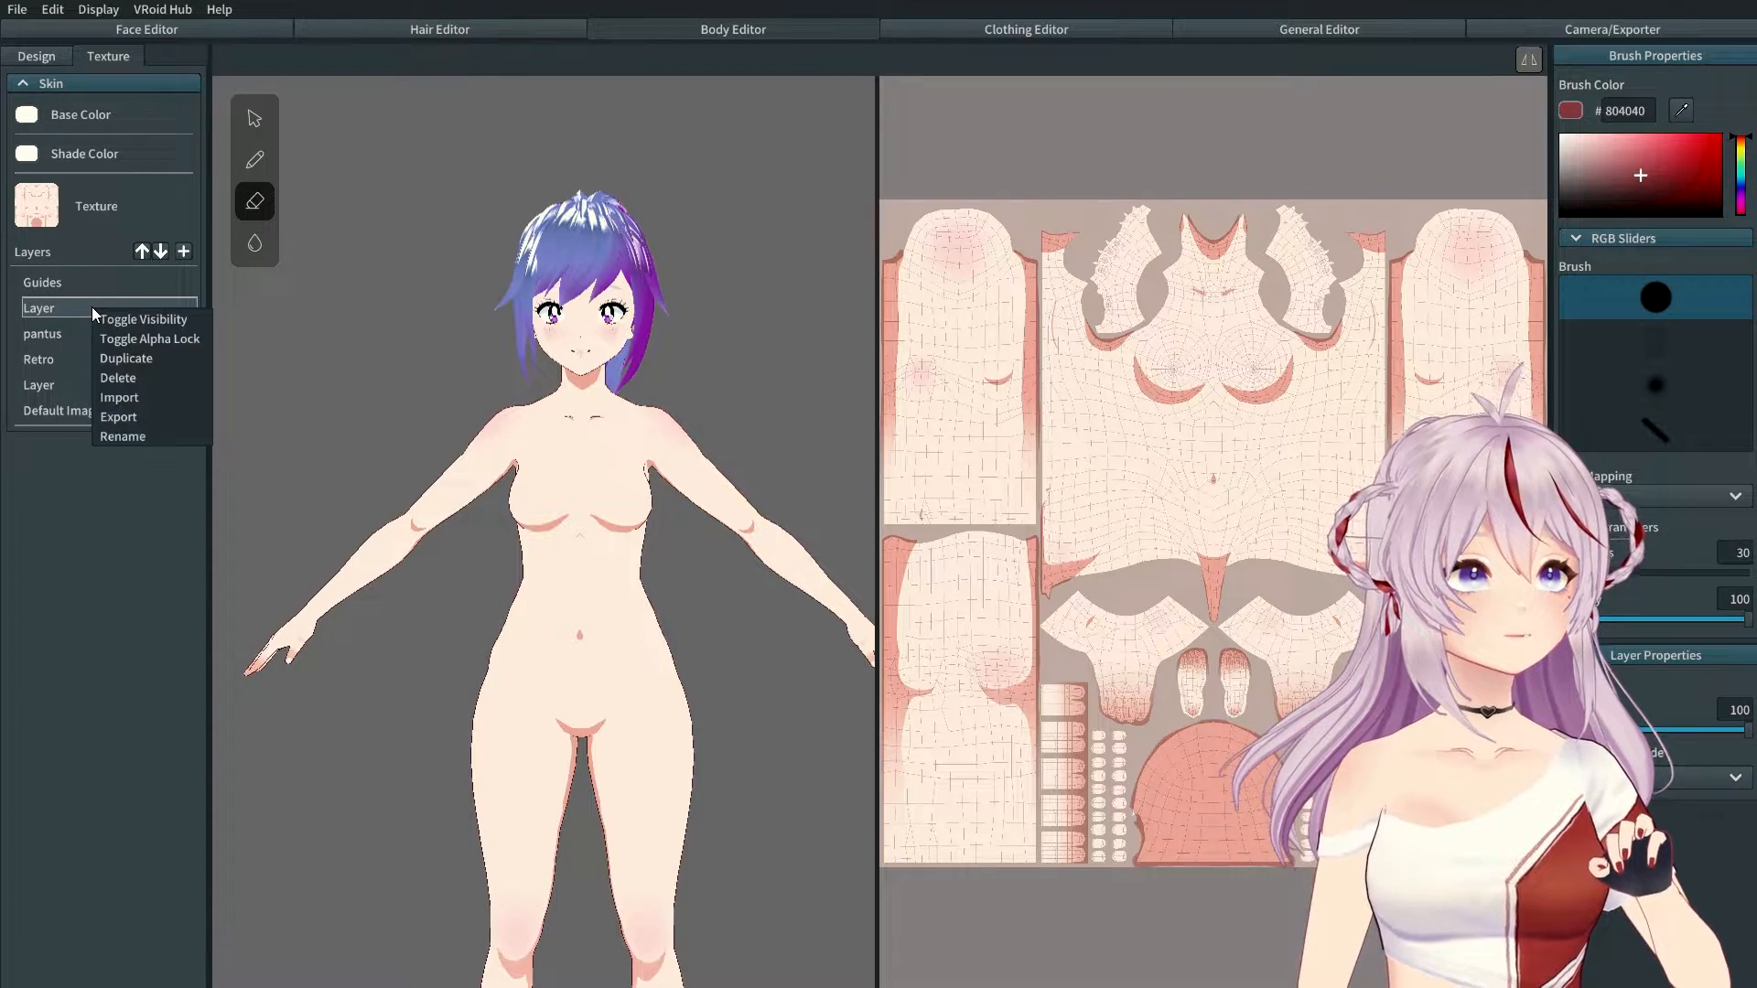
pyautogui.click(139, 434)
pyautogui.doubleClick(765, 499)
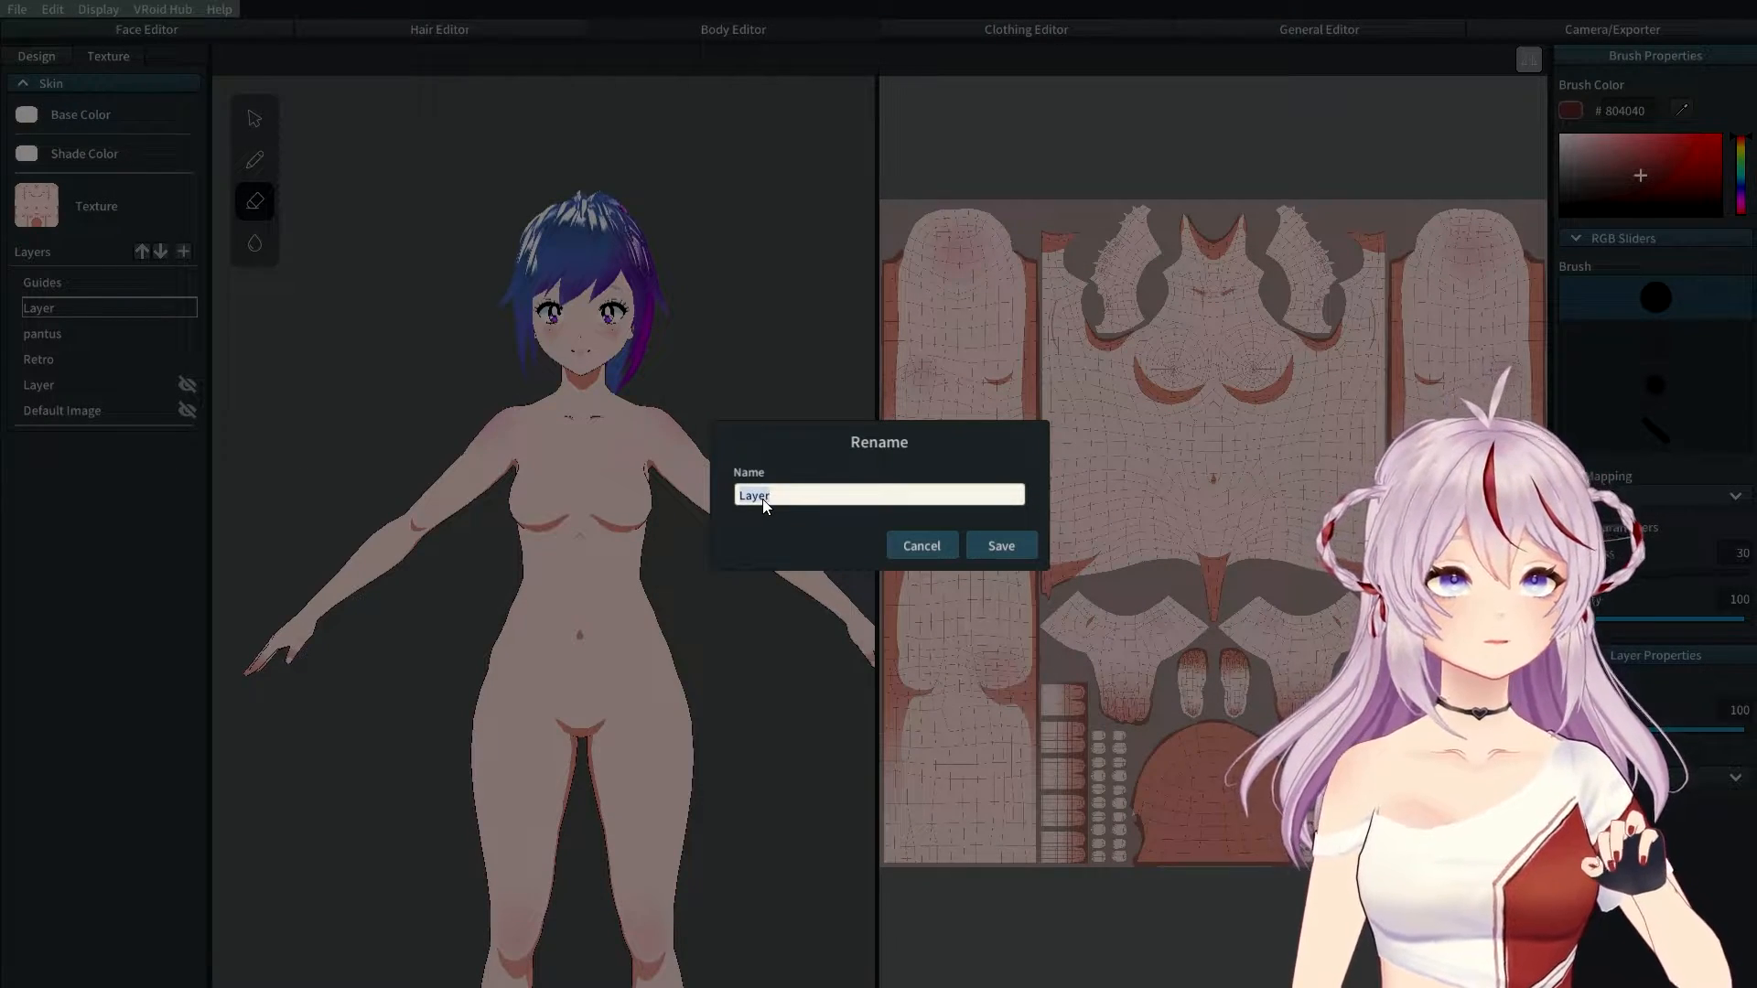
pyautogui.write('sop')
pyautogui.press('BackSpace')
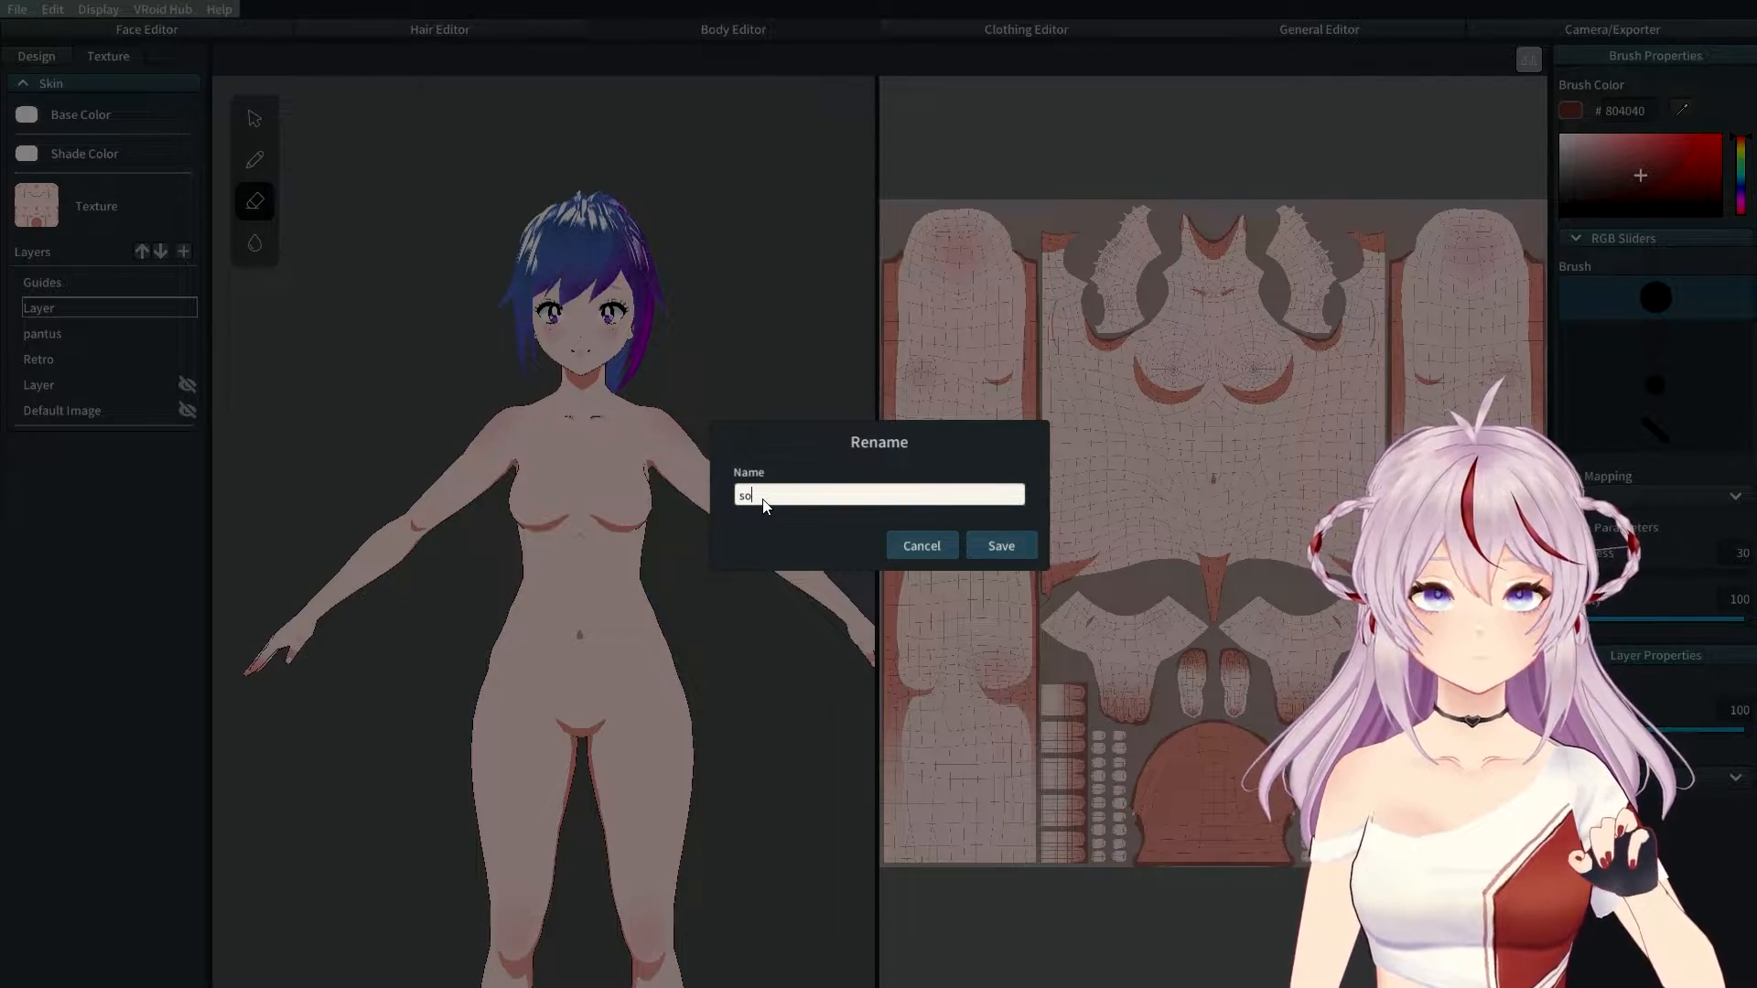
pyautogui.write('cks')
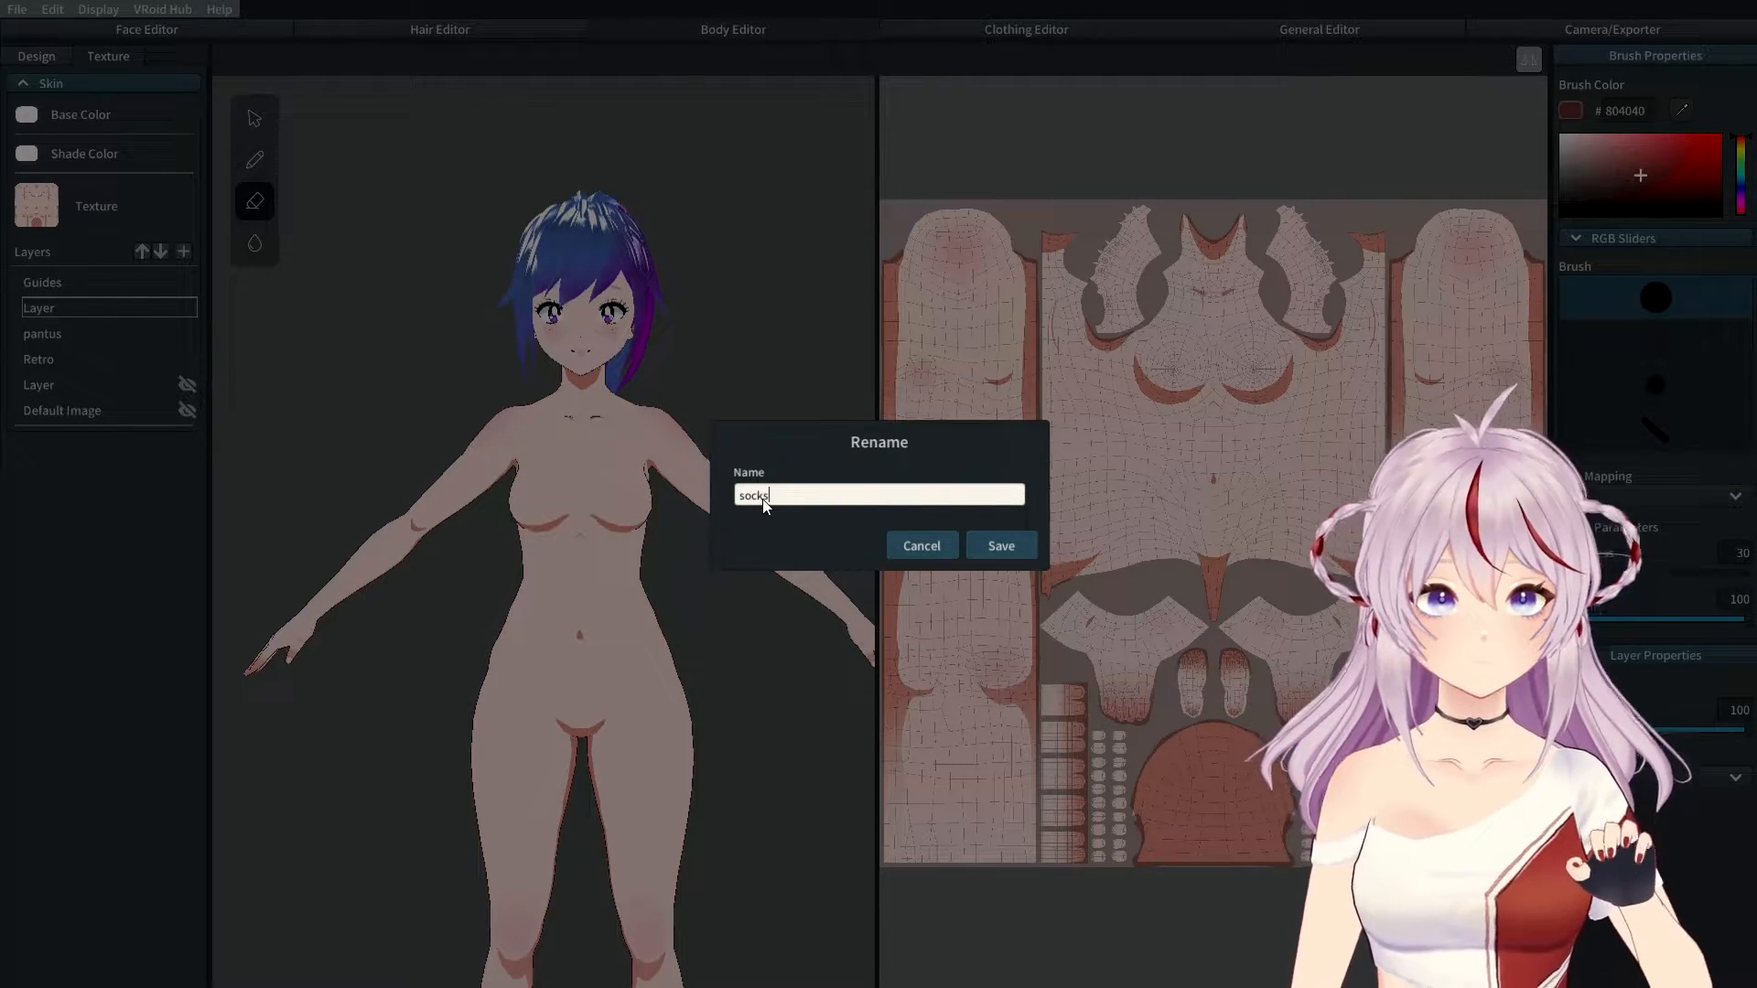
pyautogui.click(993, 545)
pyautogui.click(43, 333)
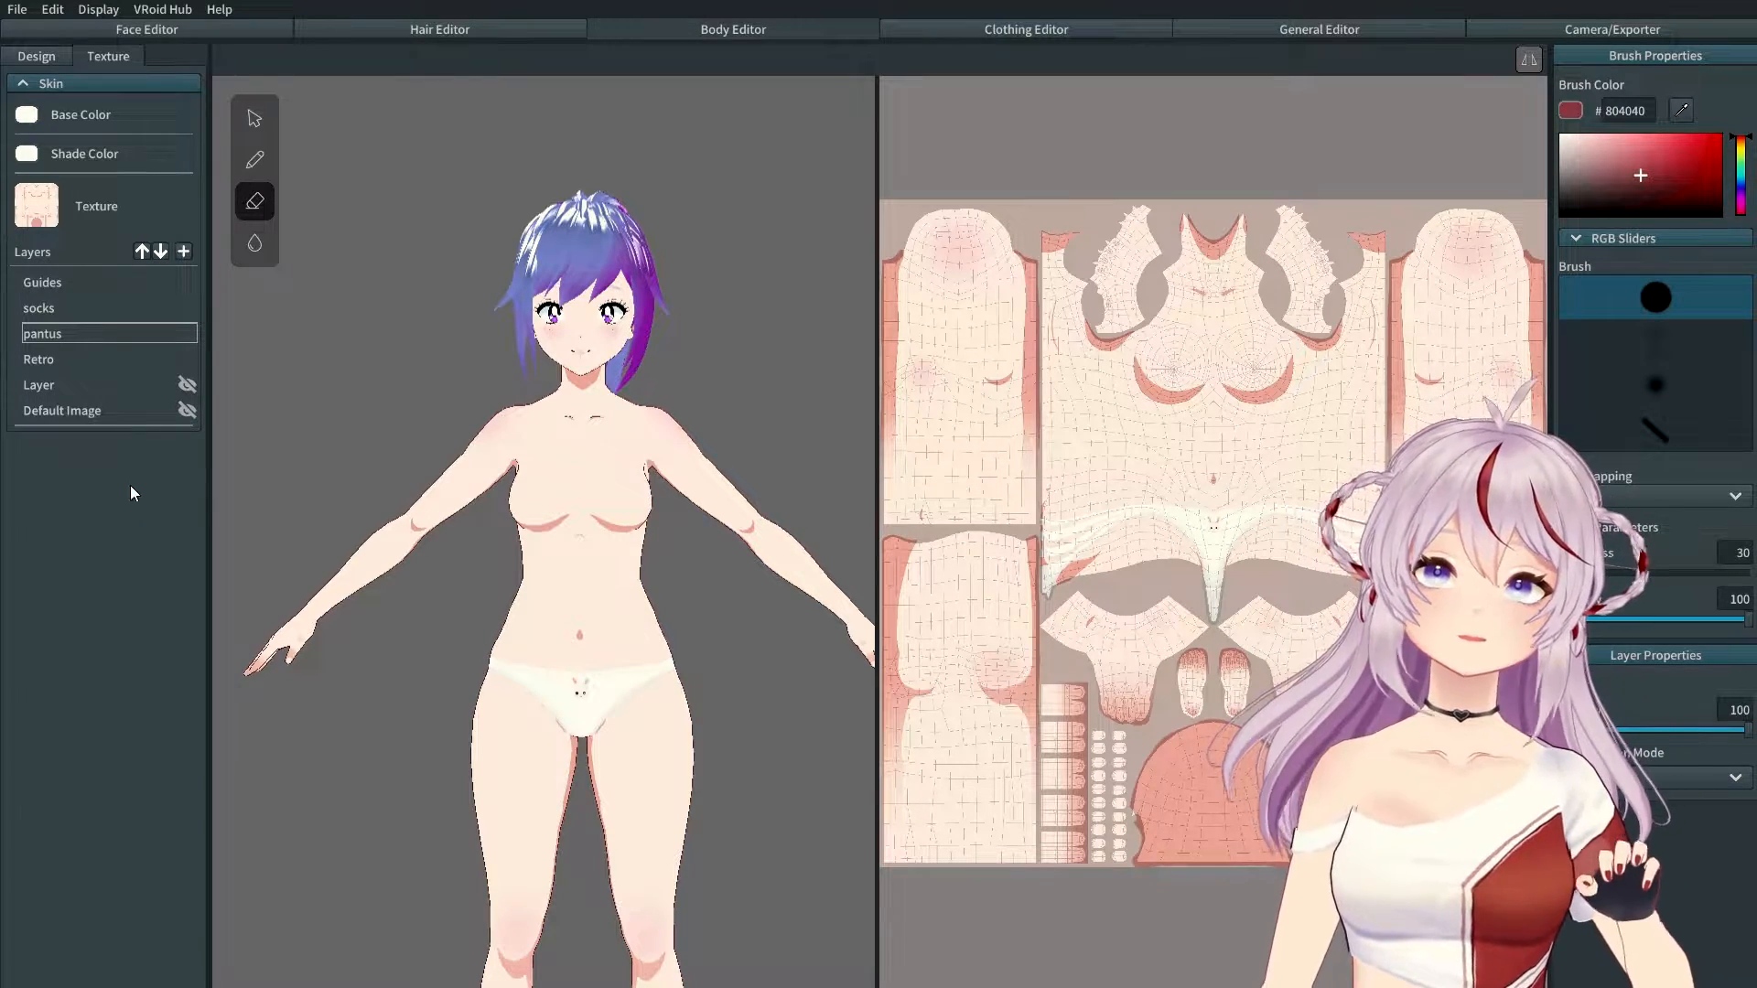
# Step: Import the black thigh-high stockings image into the socks layer, inspect it, then go to Clothing Editor
pyautogui.rightClick(64, 305)
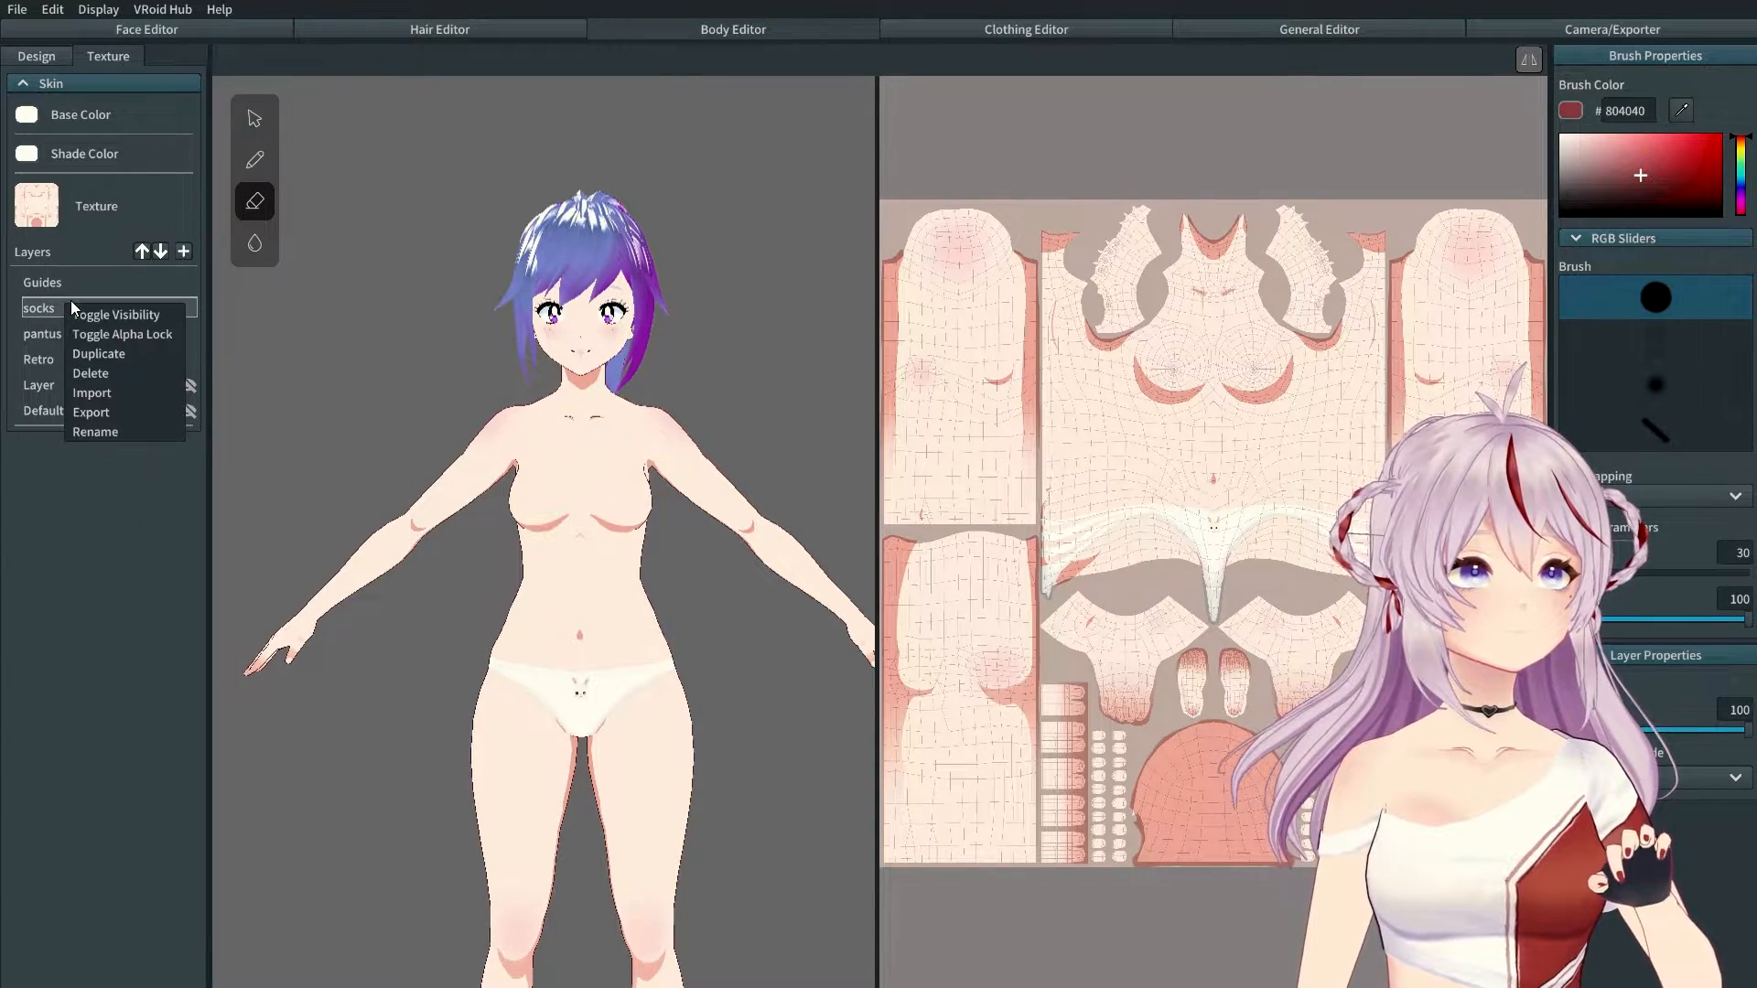
pyautogui.click(118, 394)
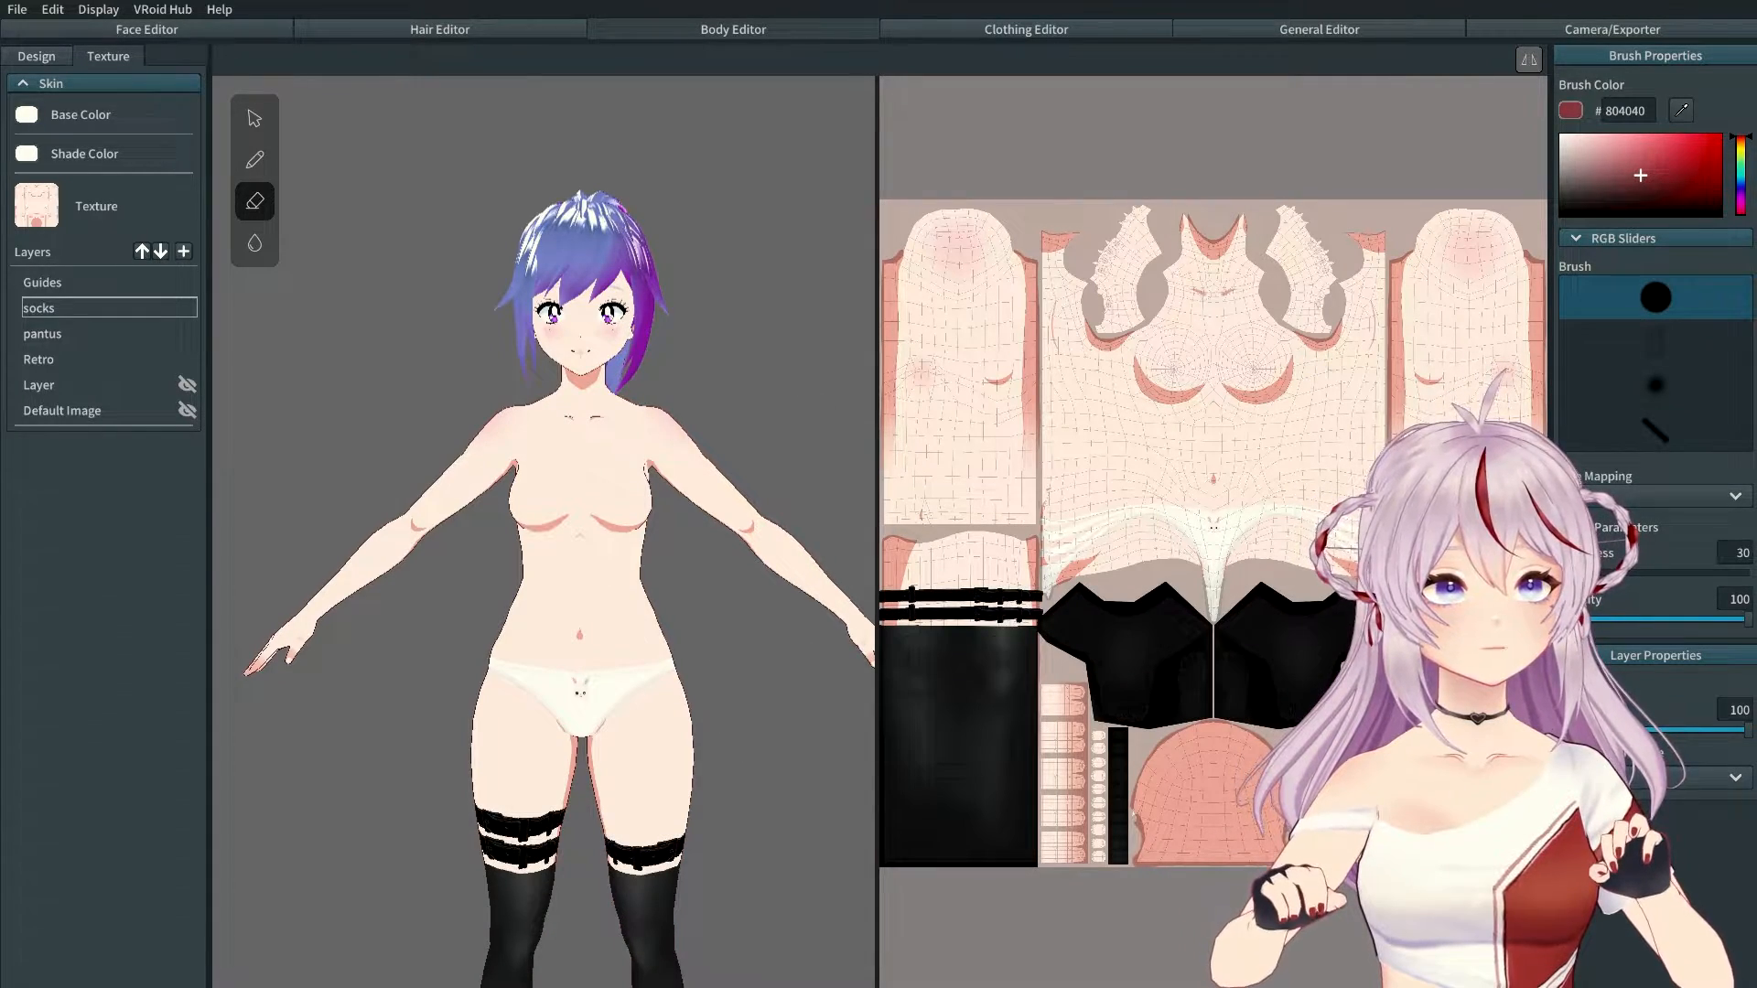
pyautogui.moveTo(637, 692); pyautogui.dragTo(685, 372, button='middle')
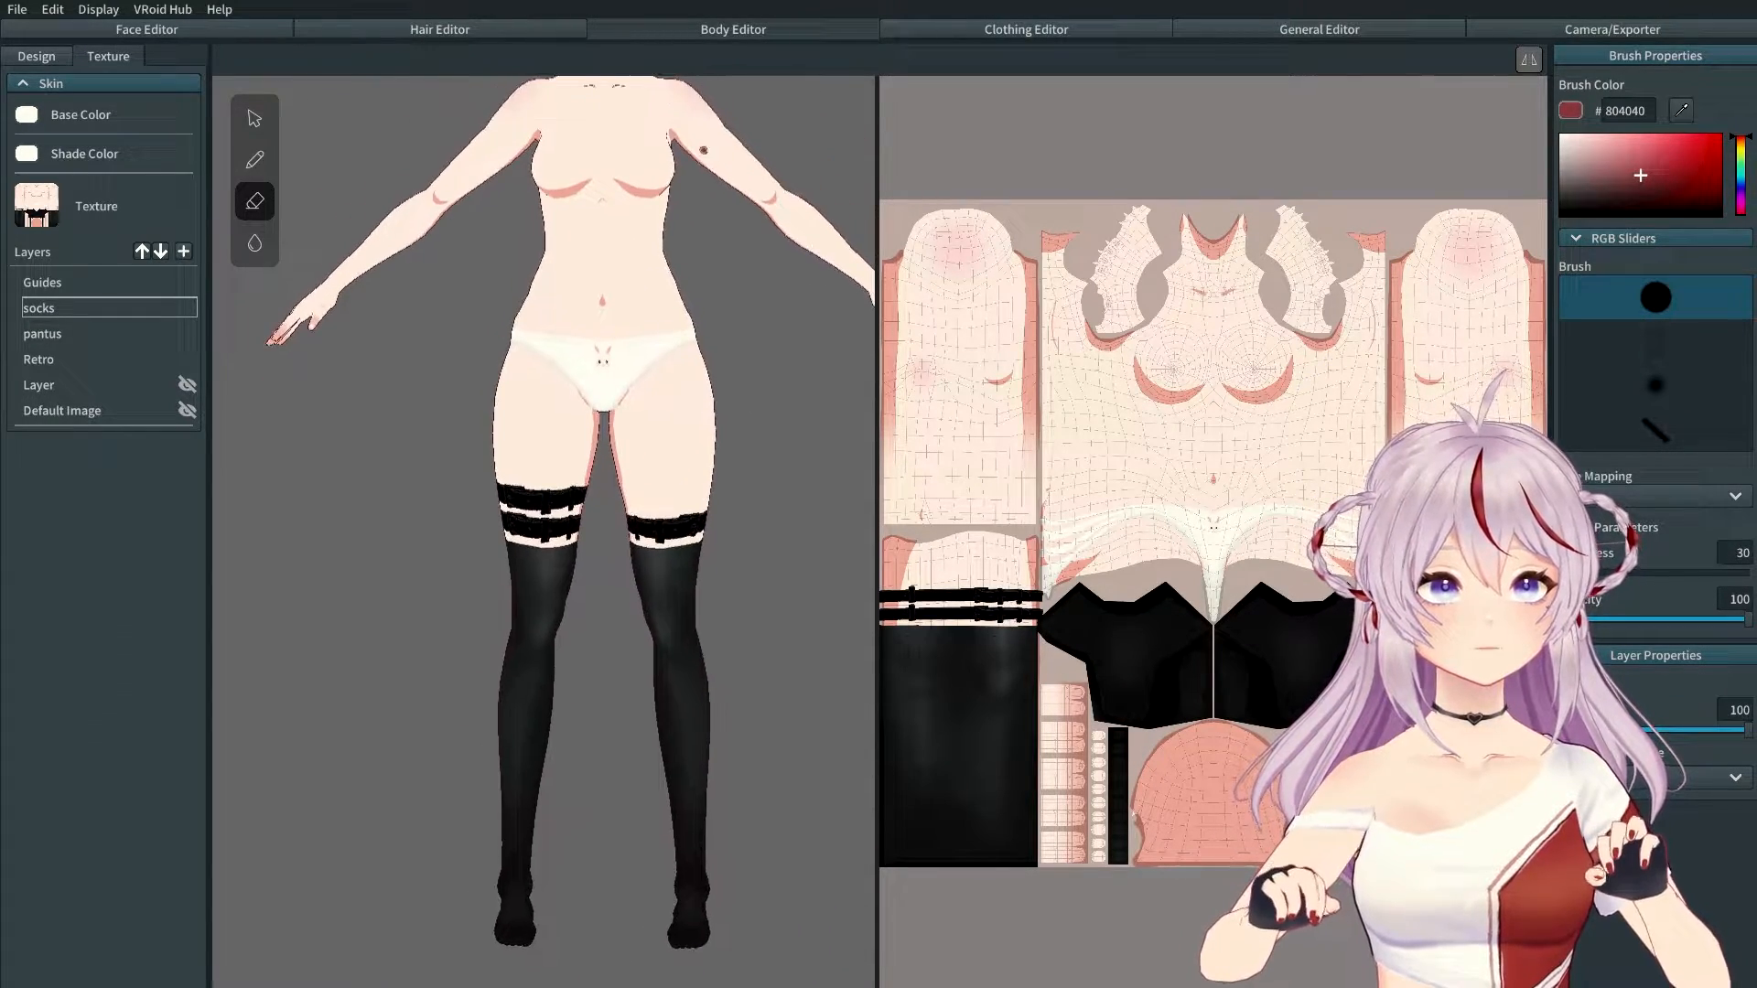
pyautogui.moveTo(671, 538)
pyautogui.mouseDown(button='right')
pyautogui.moveTo(432, 534)
pyautogui.moveTo(702, 531)
pyautogui.moveTo(394, 499)
pyautogui.moveTo(700, 524)
pyautogui.mouseUp(button='right')
pyautogui.moveTo(624, 322); pyautogui.dragTo(612, 572, button='middle')
pyautogui.moveTo(631, 522); pyautogui.dragTo(606, 490, button='right')
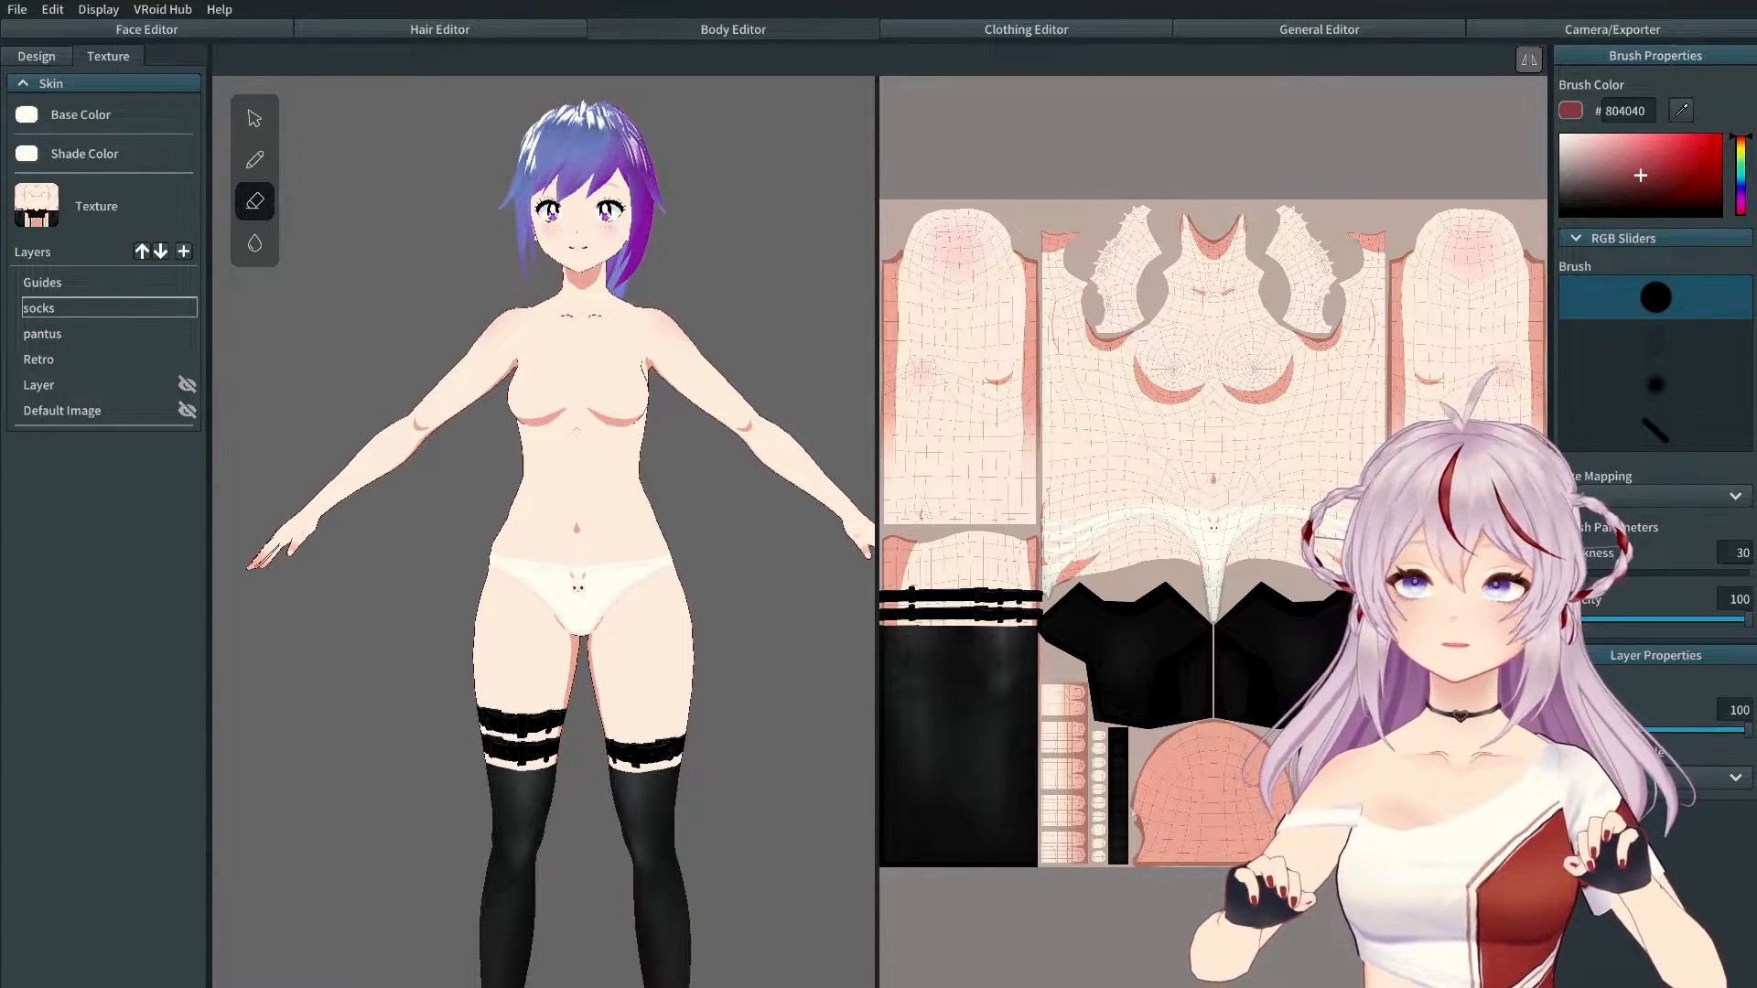
pyautogui.click(1021, 30)
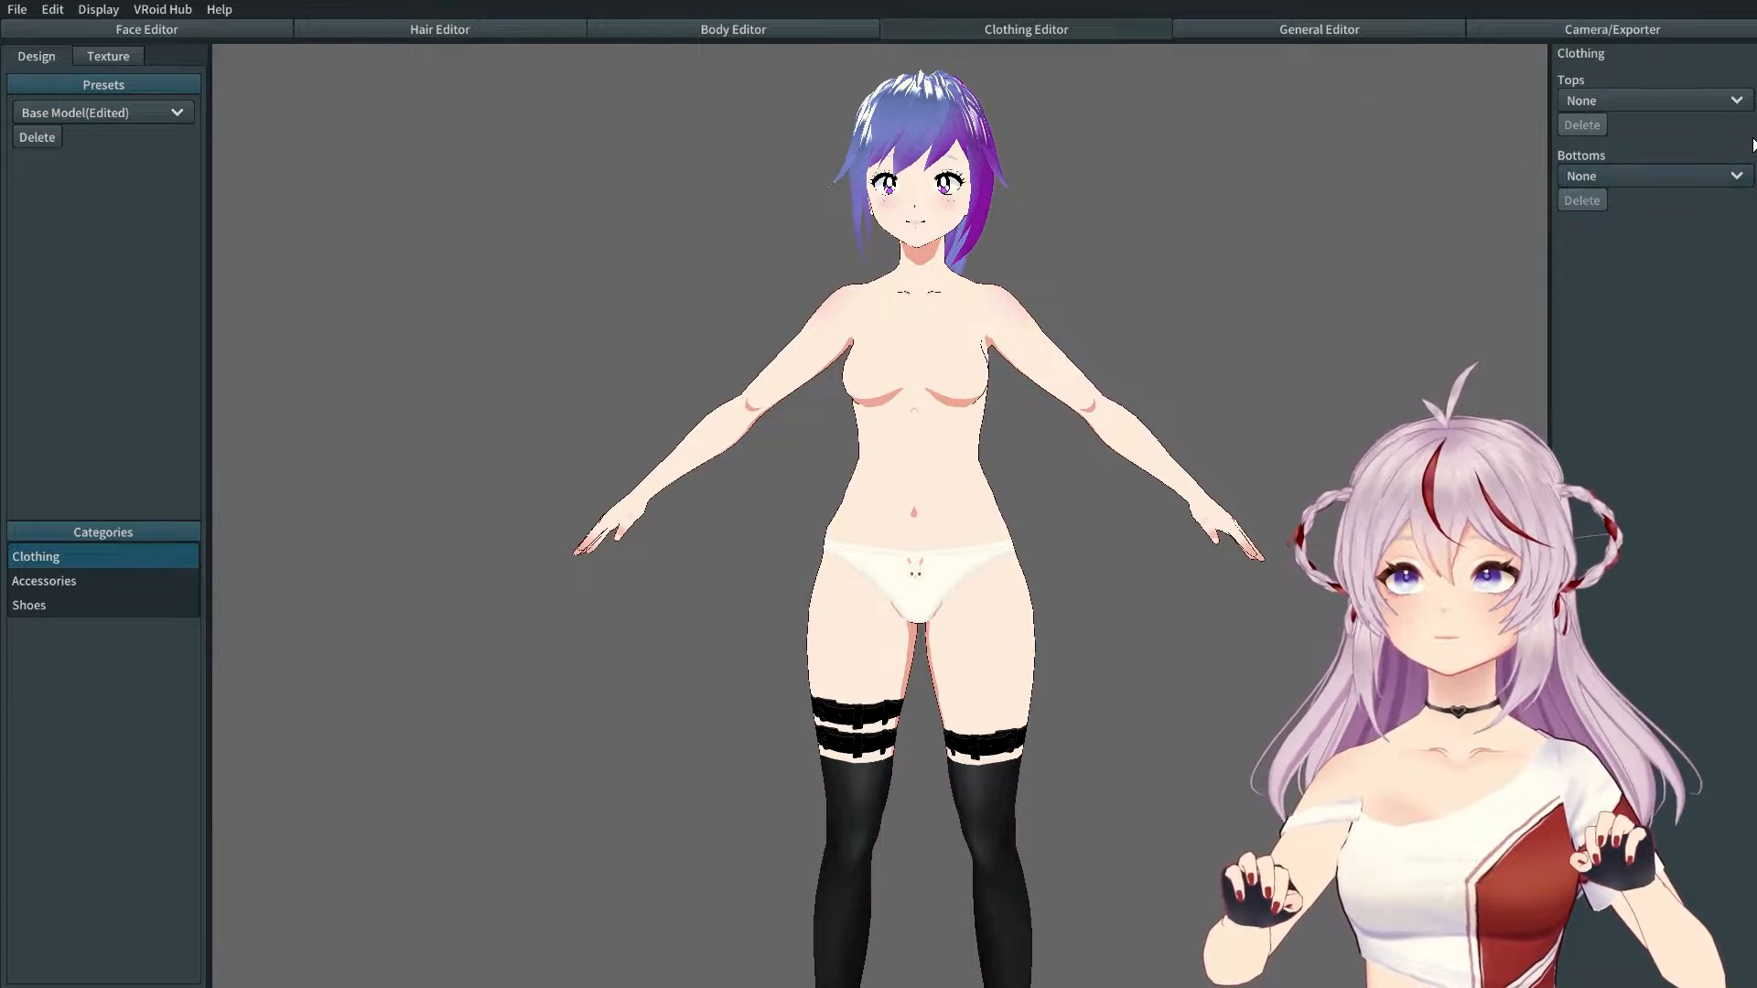
# Step: Set the top to Long Coat (High Neck)
pyautogui.click(1657, 107)
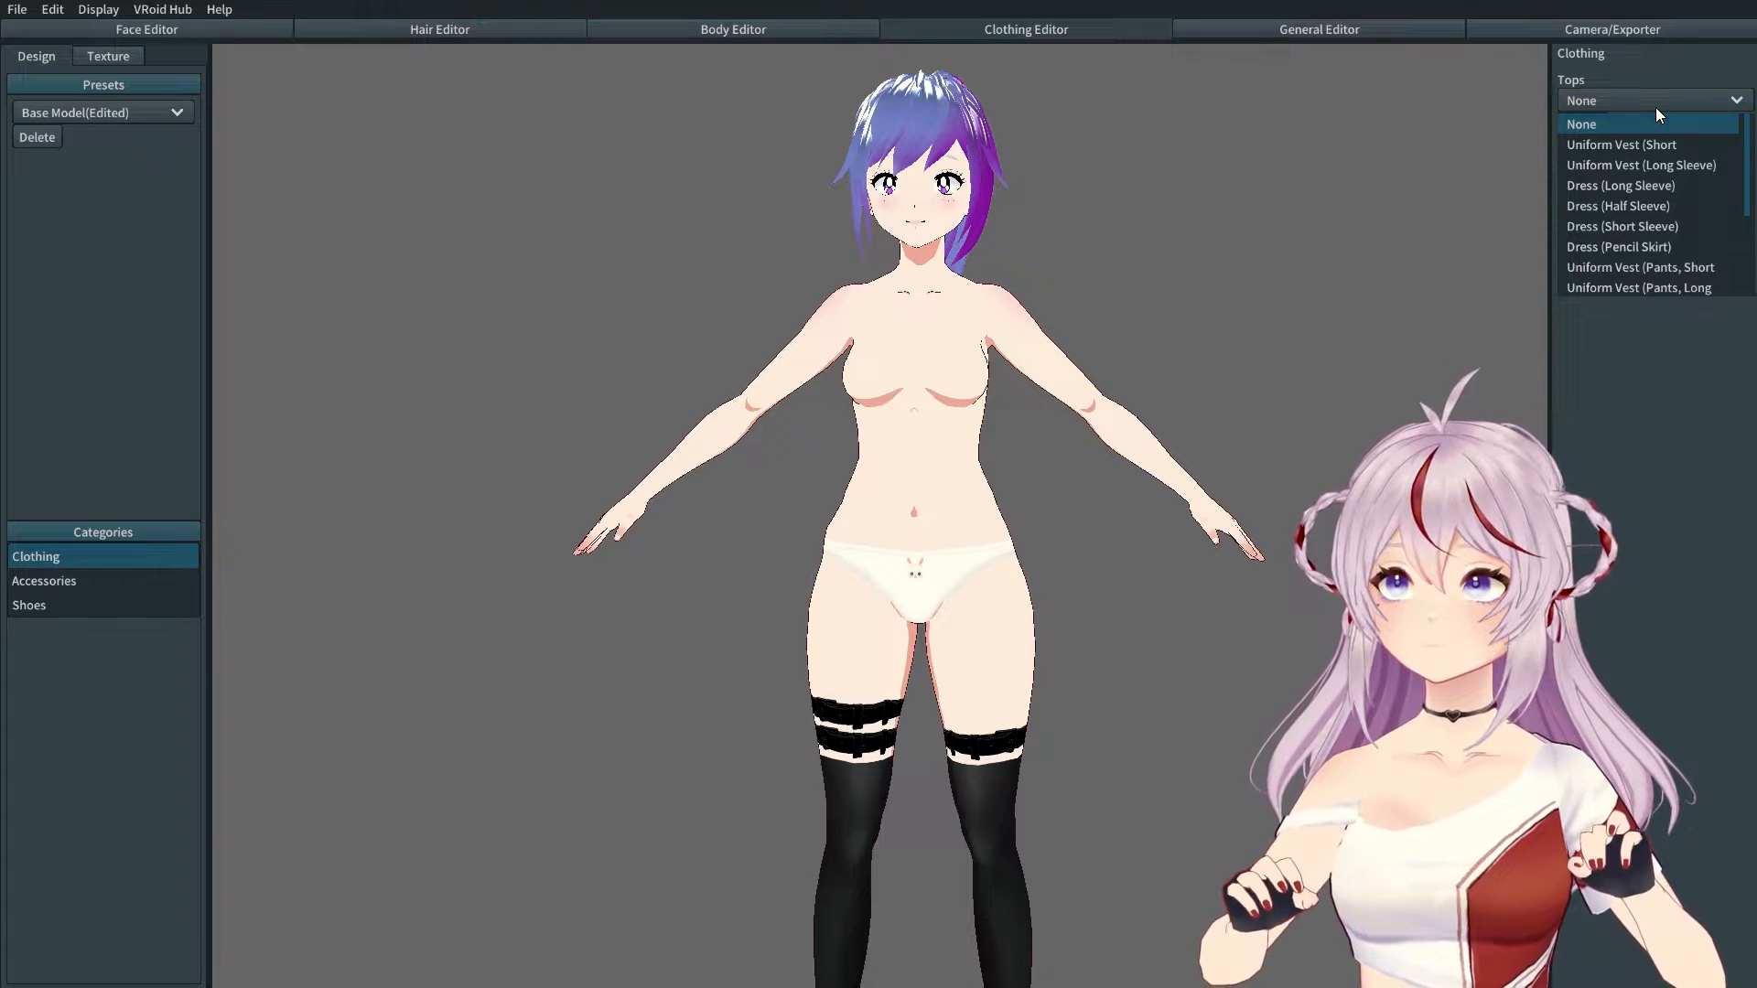
pyautogui.scroll(-3, 1680, 183)
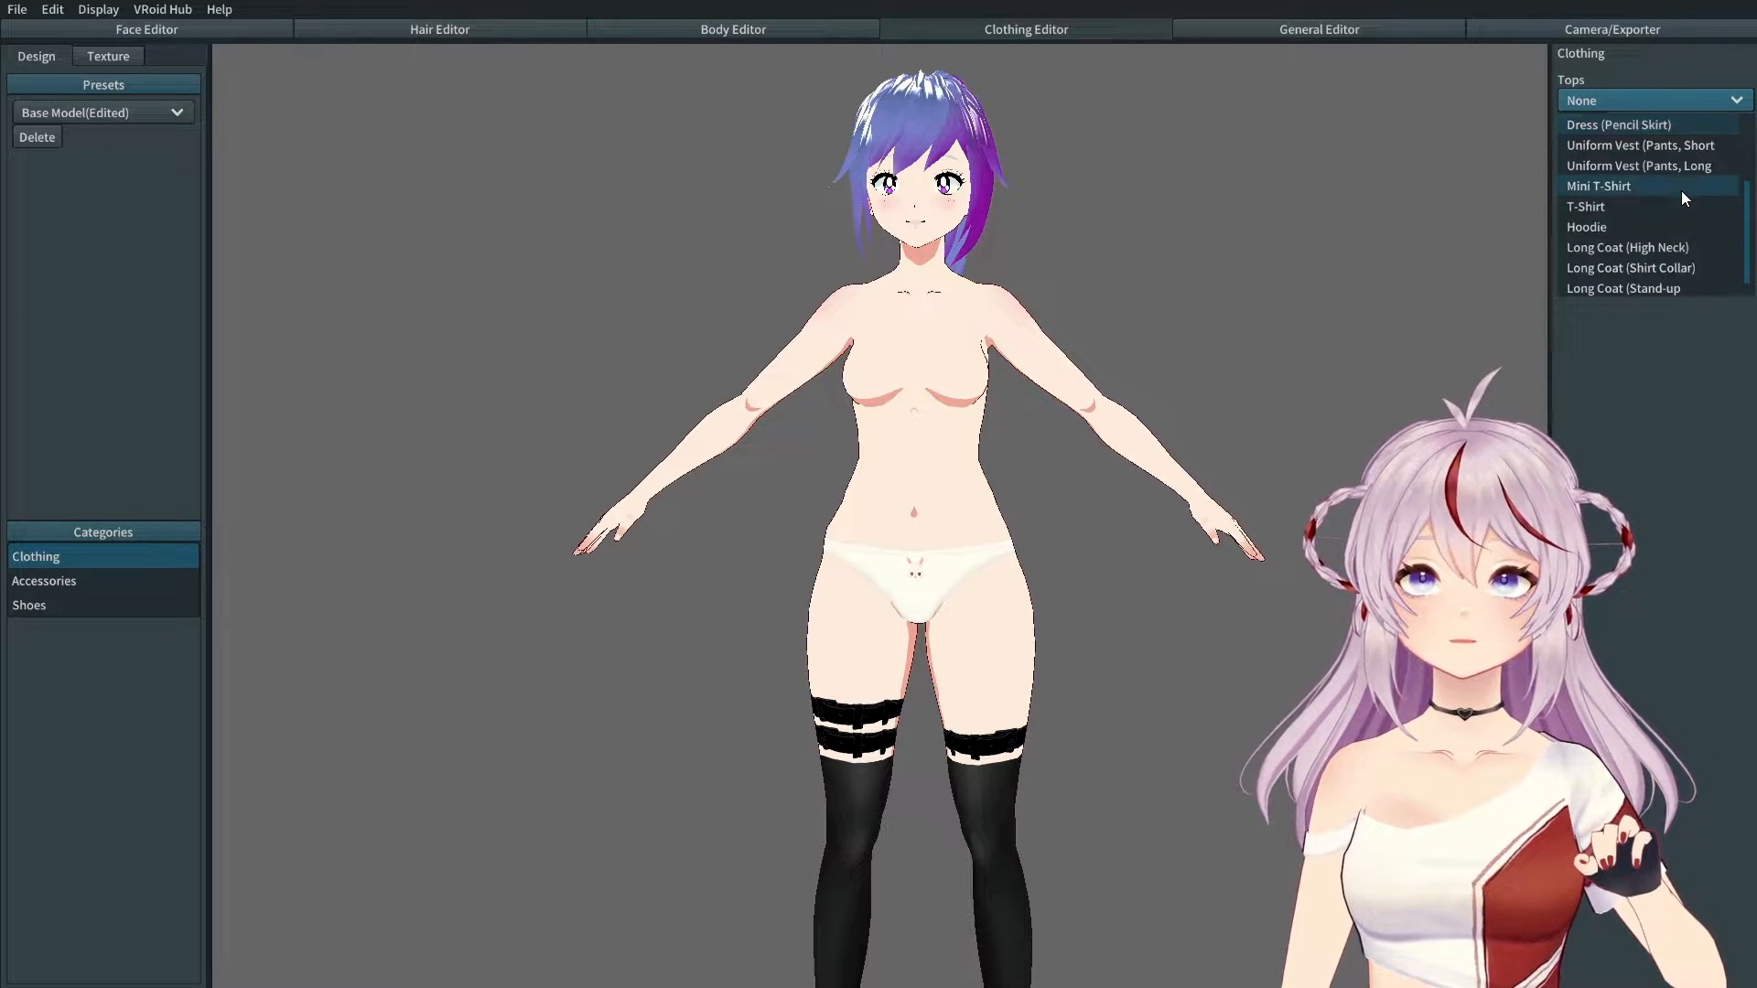
pyautogui.click(1649, 251)
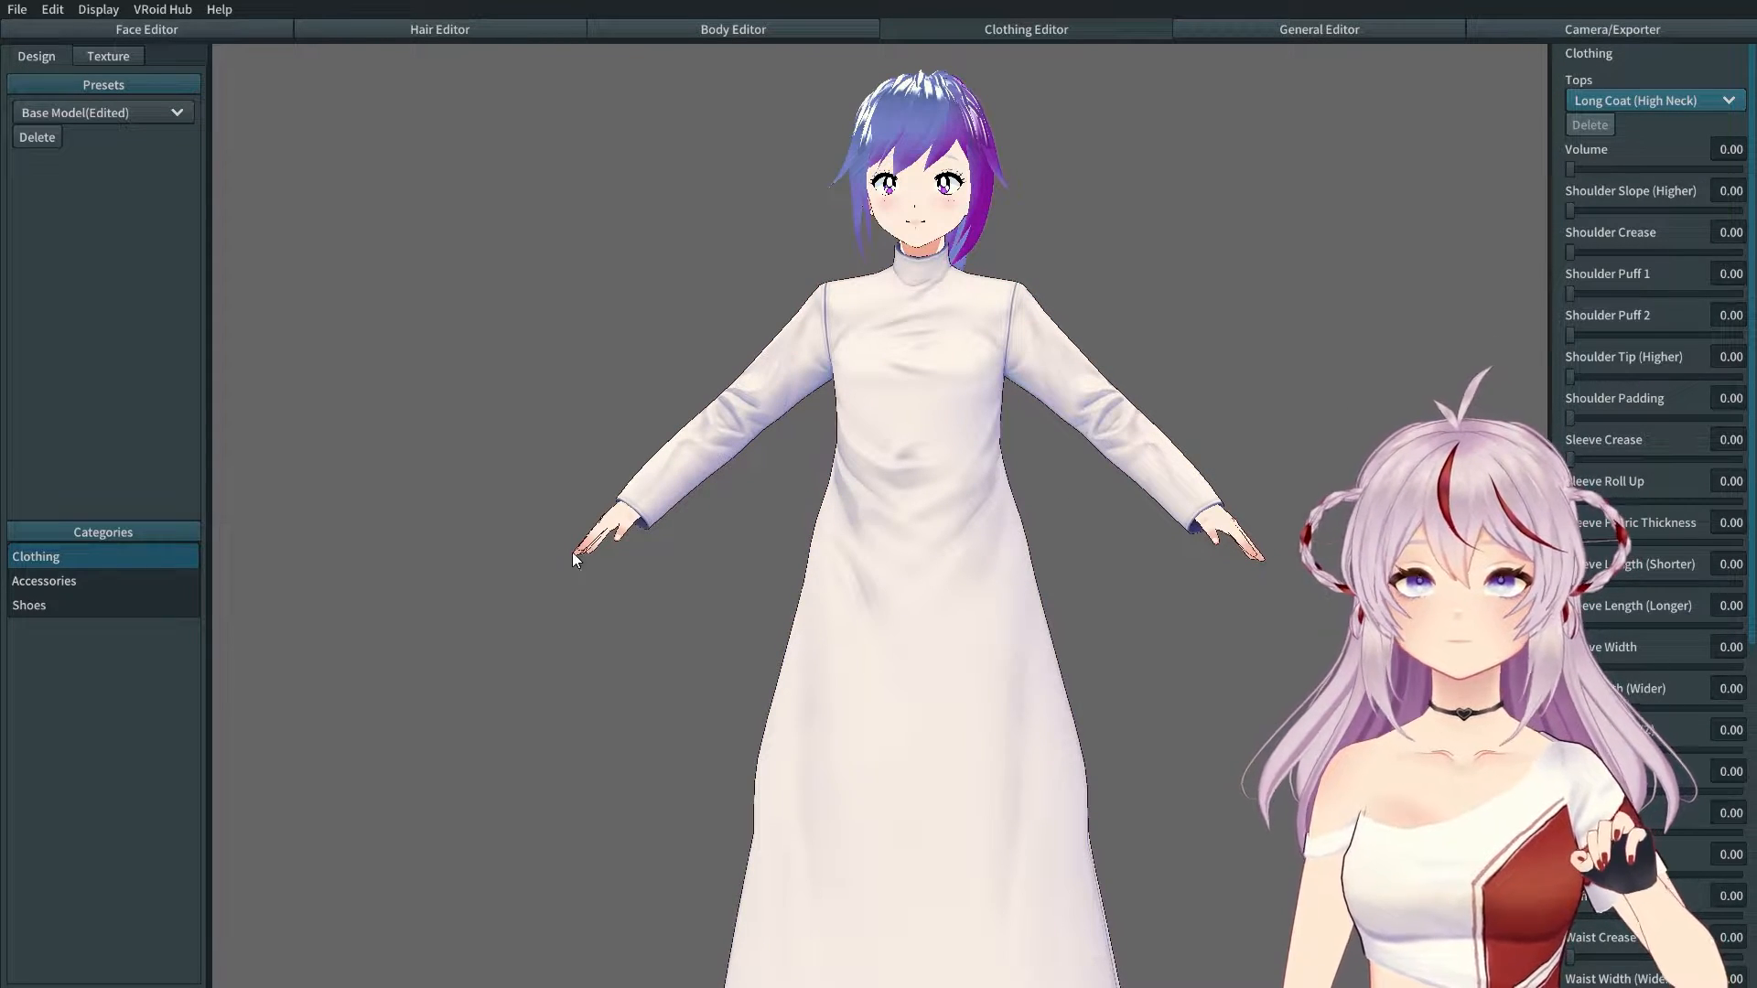
# Step: Put High Cut Sneakers on the model and view the coat hem and shoes
pyautogui.click(96, 608)
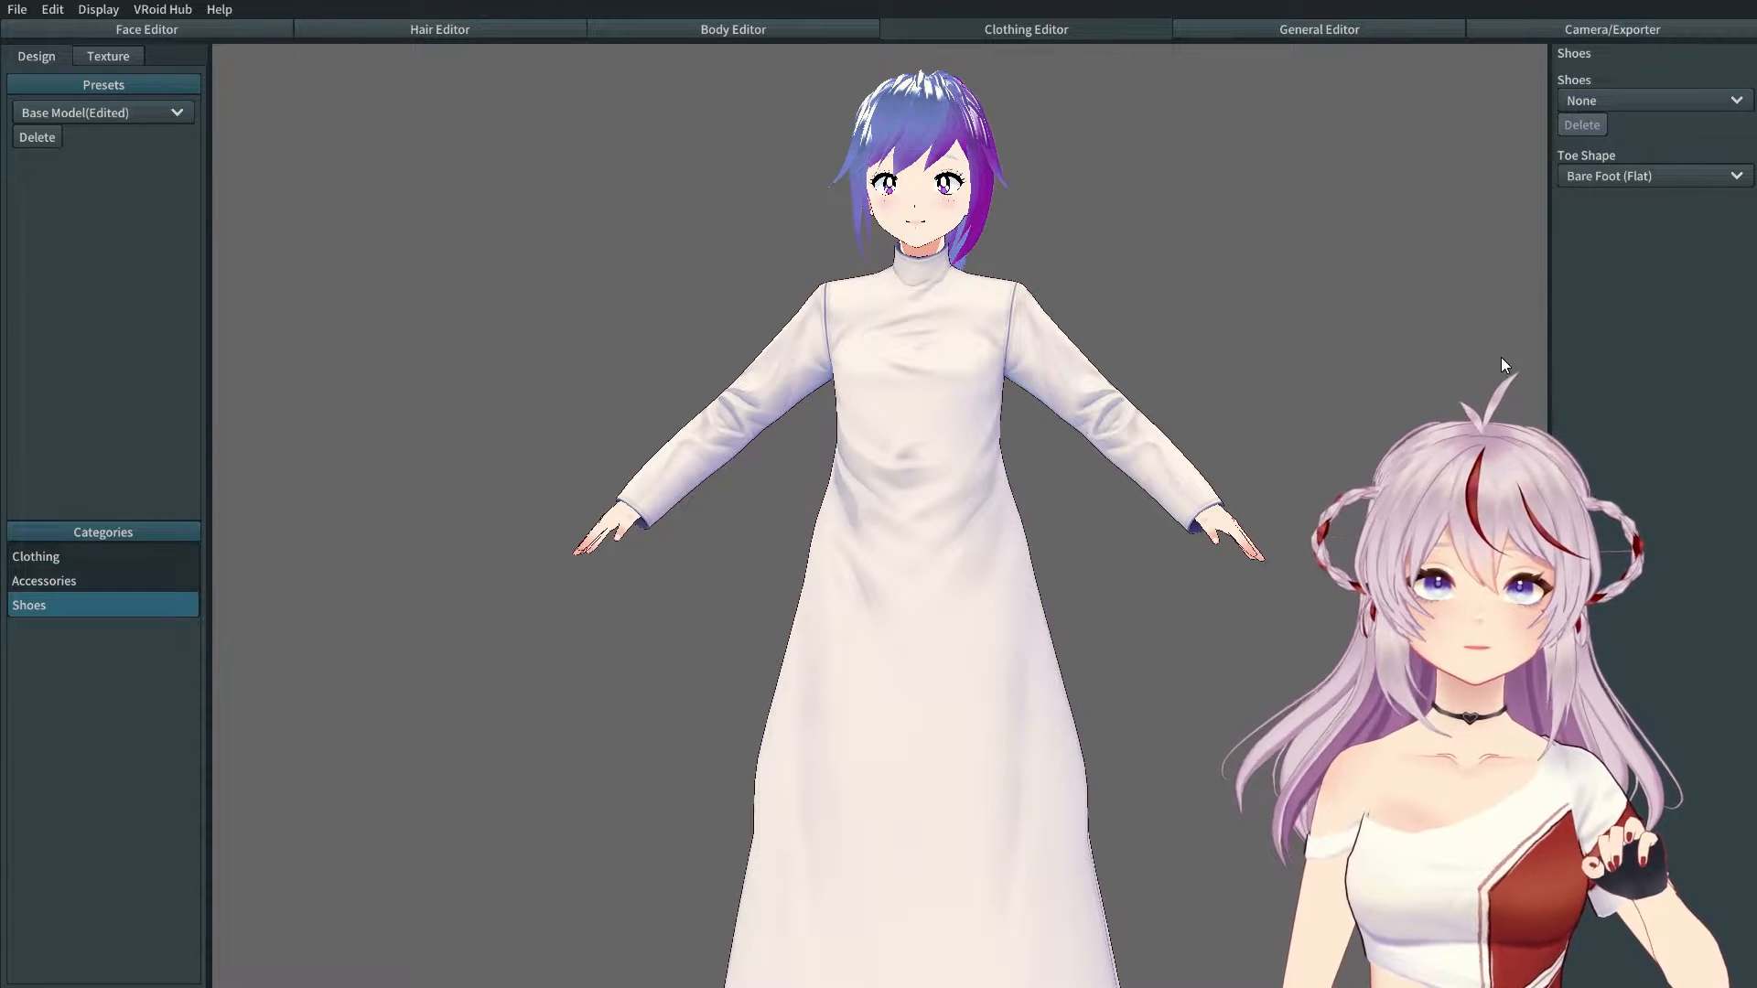
pyautogui.click(1693, 103)
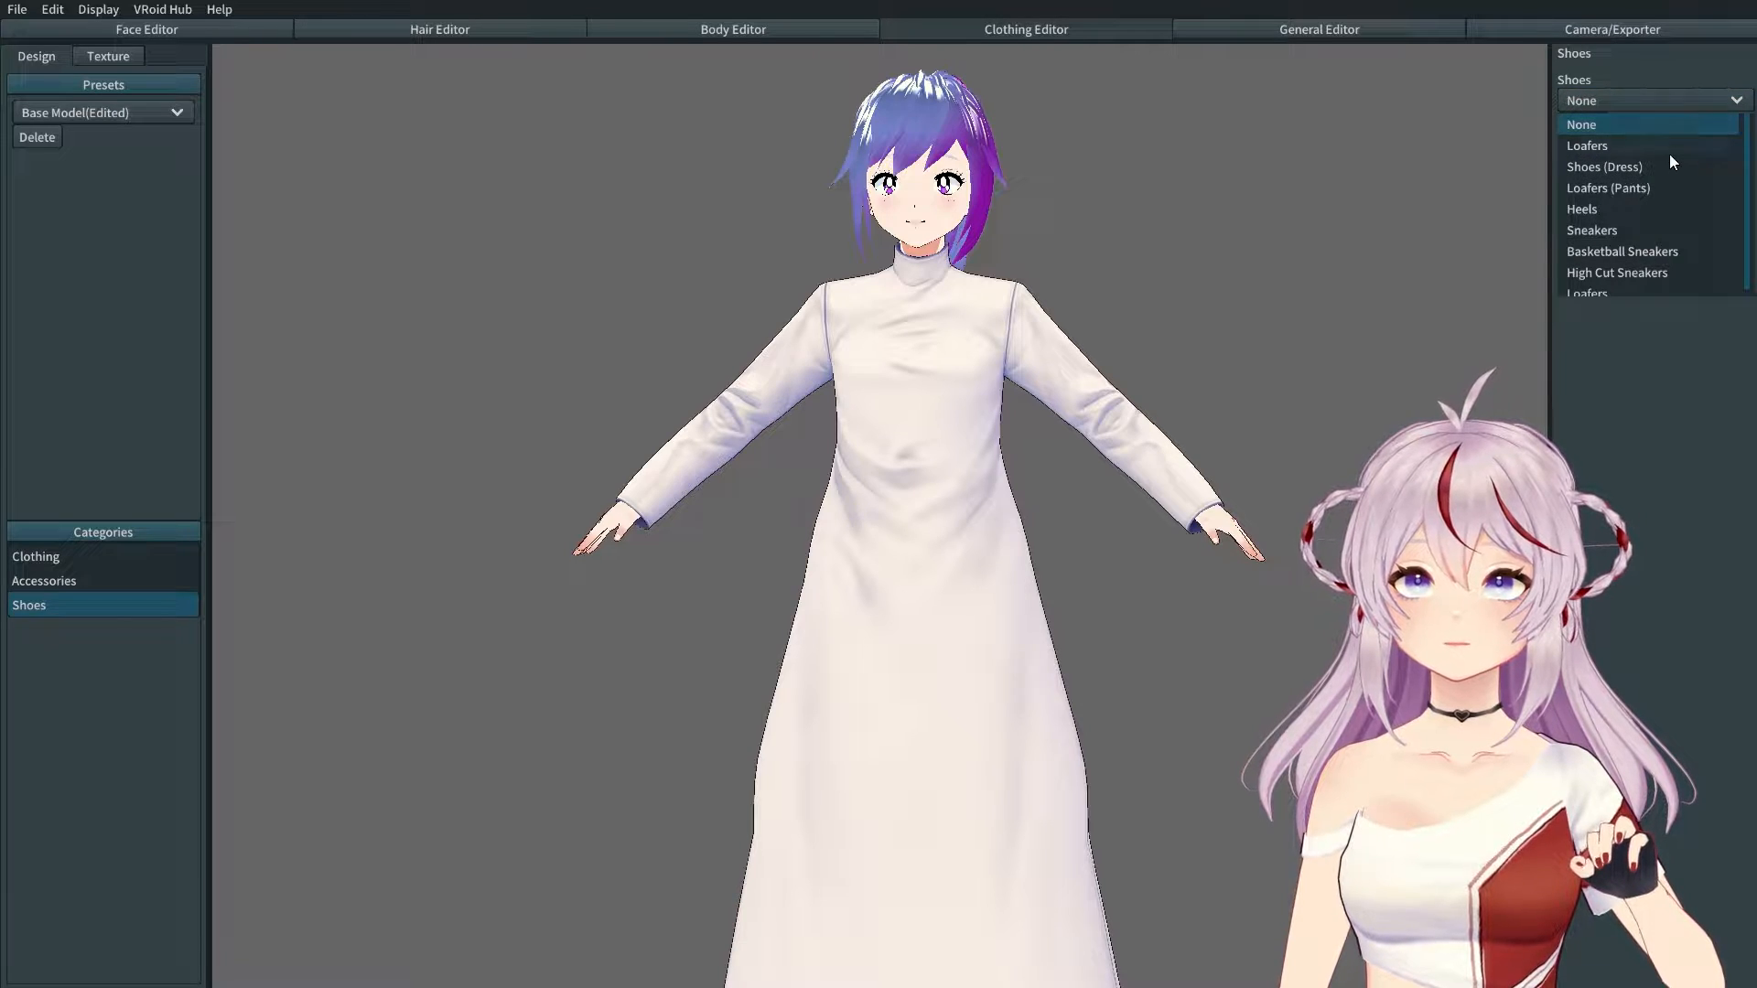
pyautogui.scroll(-1, 1672, 209)
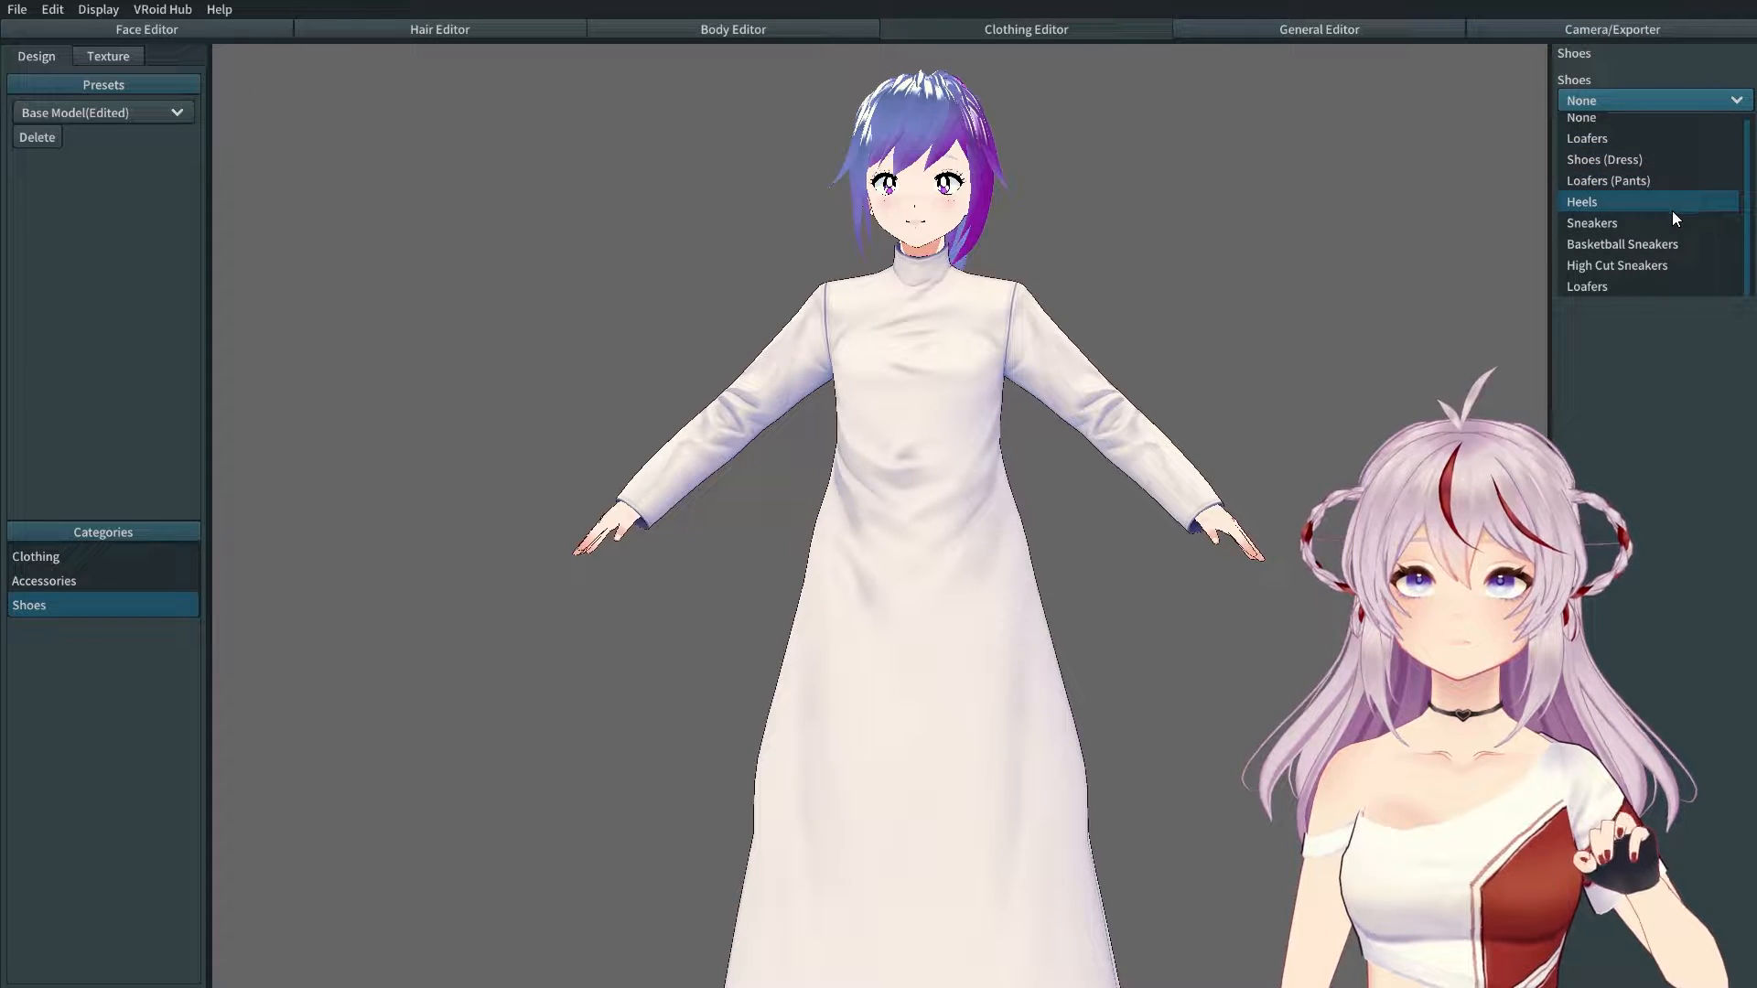
pyautogui.click(1633, 267)
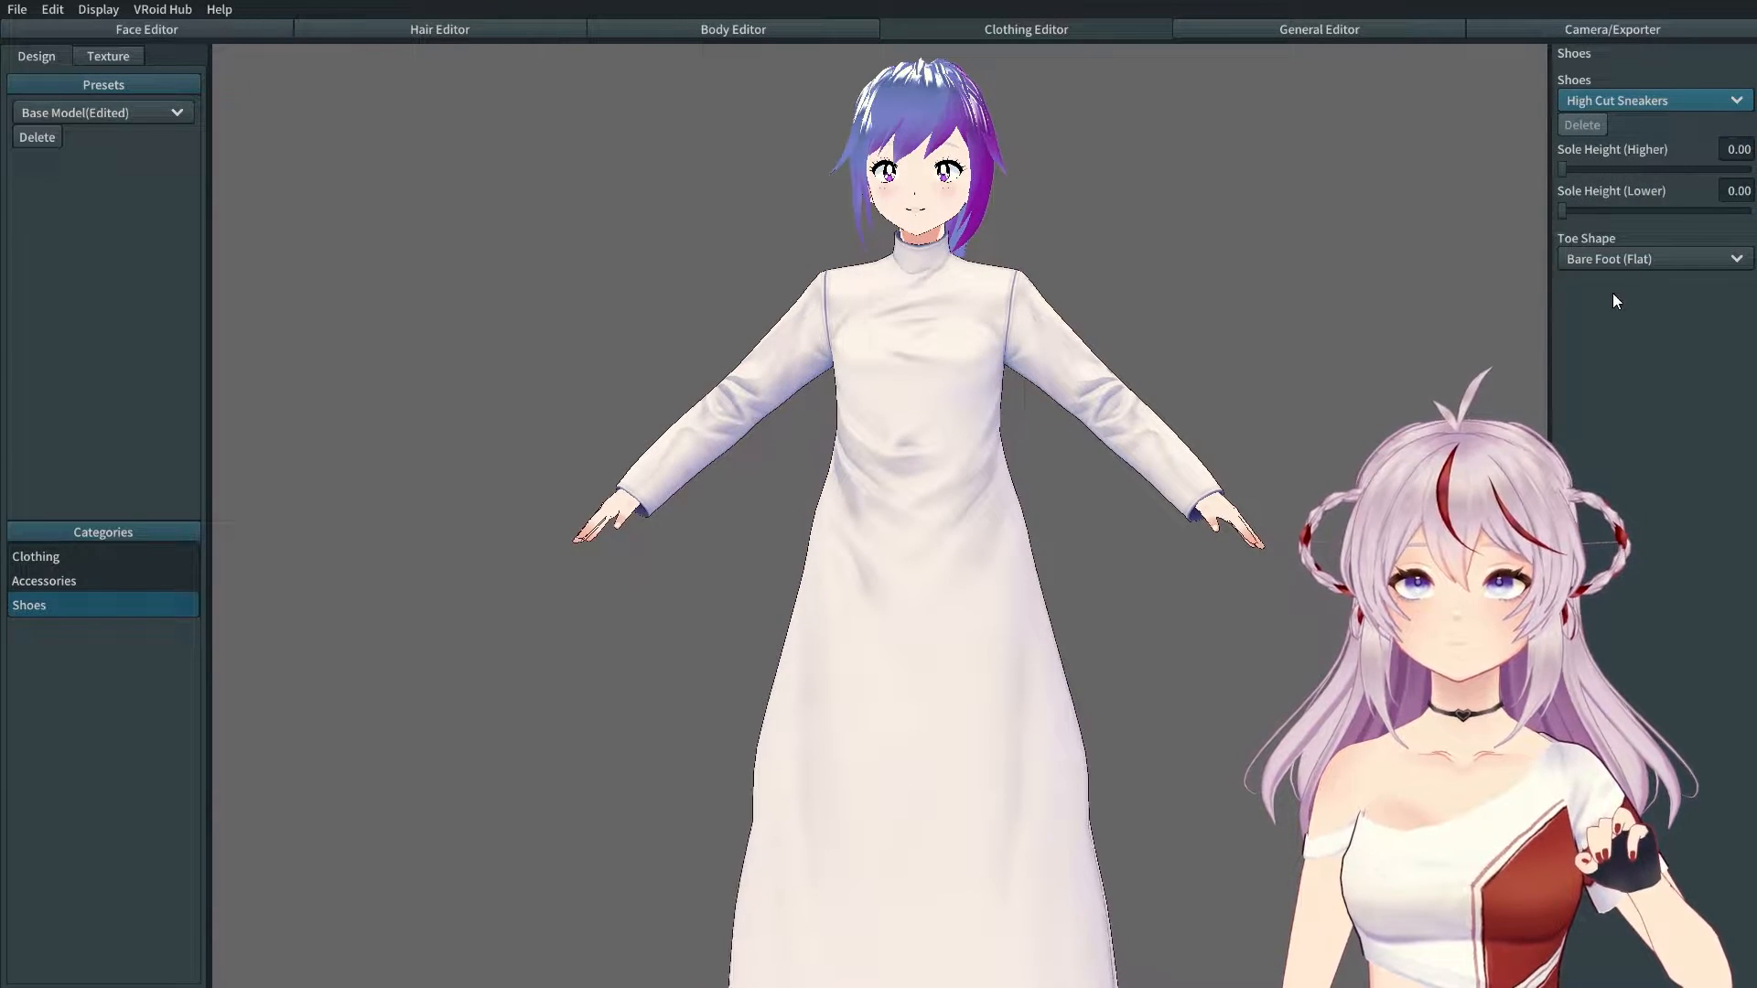
pyautogui.moveTo(966, 665); pyautogui.dragTo(1011, 320, button='middle')
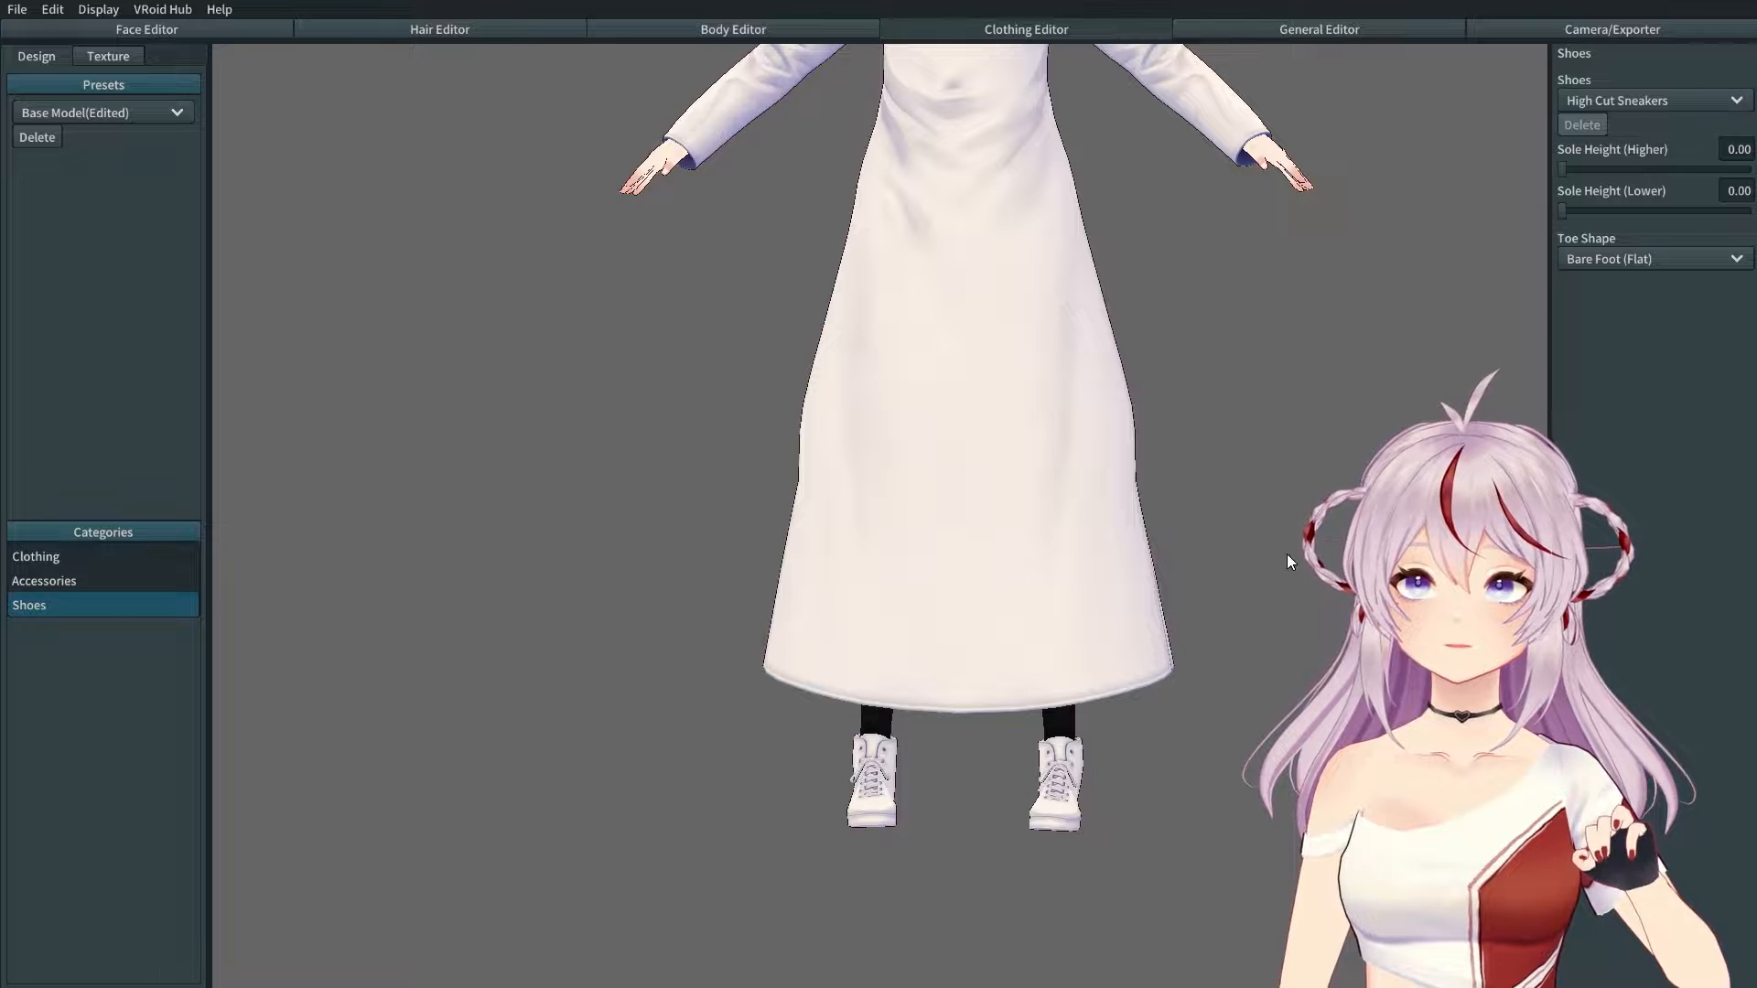
# Step: Remove the shoes from the model, leaving the toe shape unchanged
pyautogui.click(1618, 259)
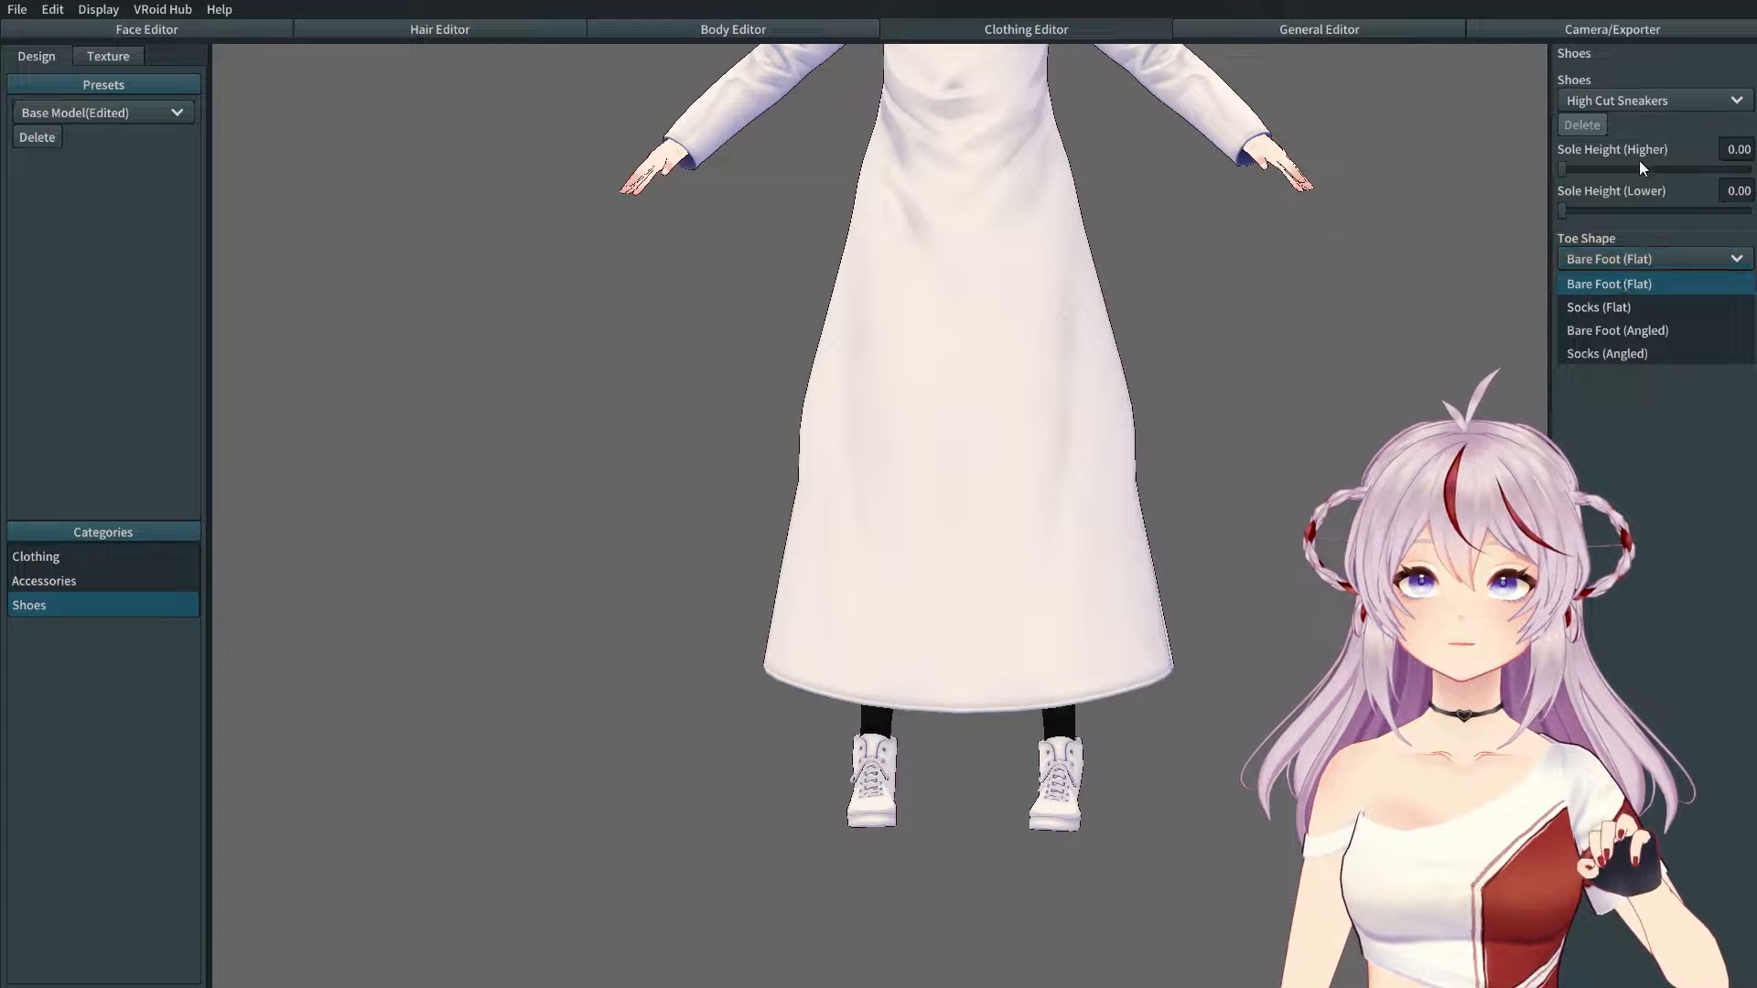
pyautogui.click(1640, 99)
pyautogui.click(1640, 102)
pyautogui.click(1638, 125)
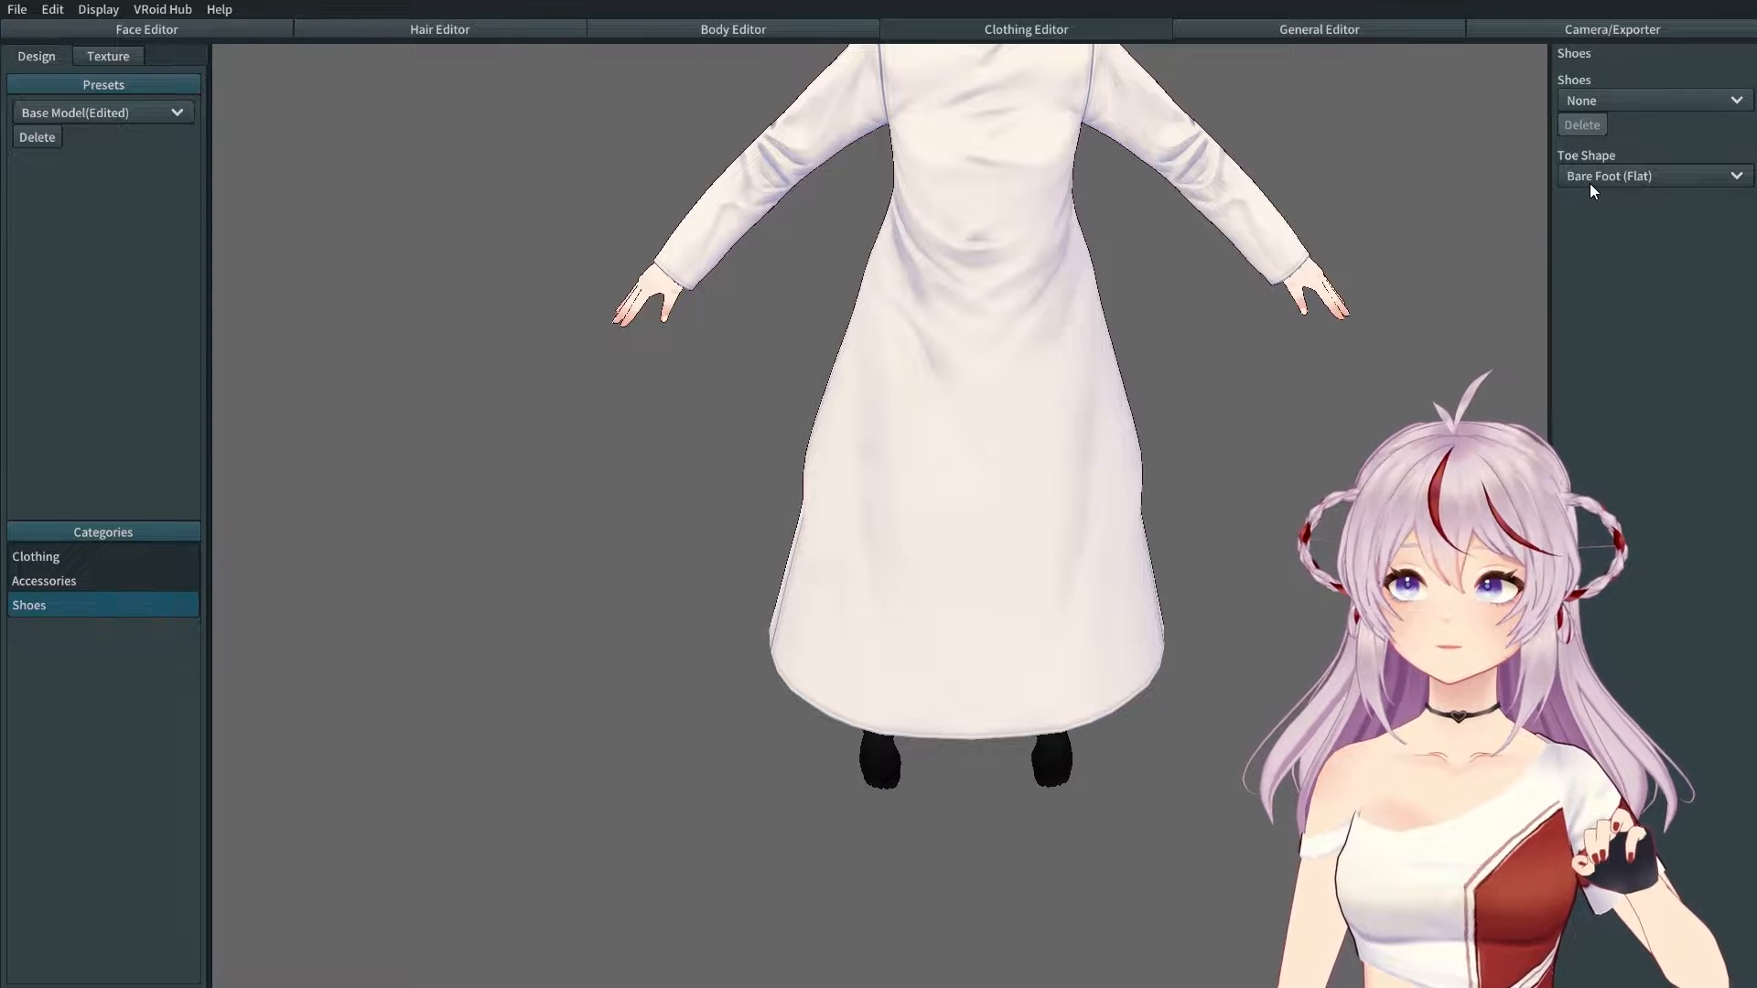
# Step: Try the angled socks toe shape, then settle on Socks (Flat)
pyautogui.click(1624, 177)
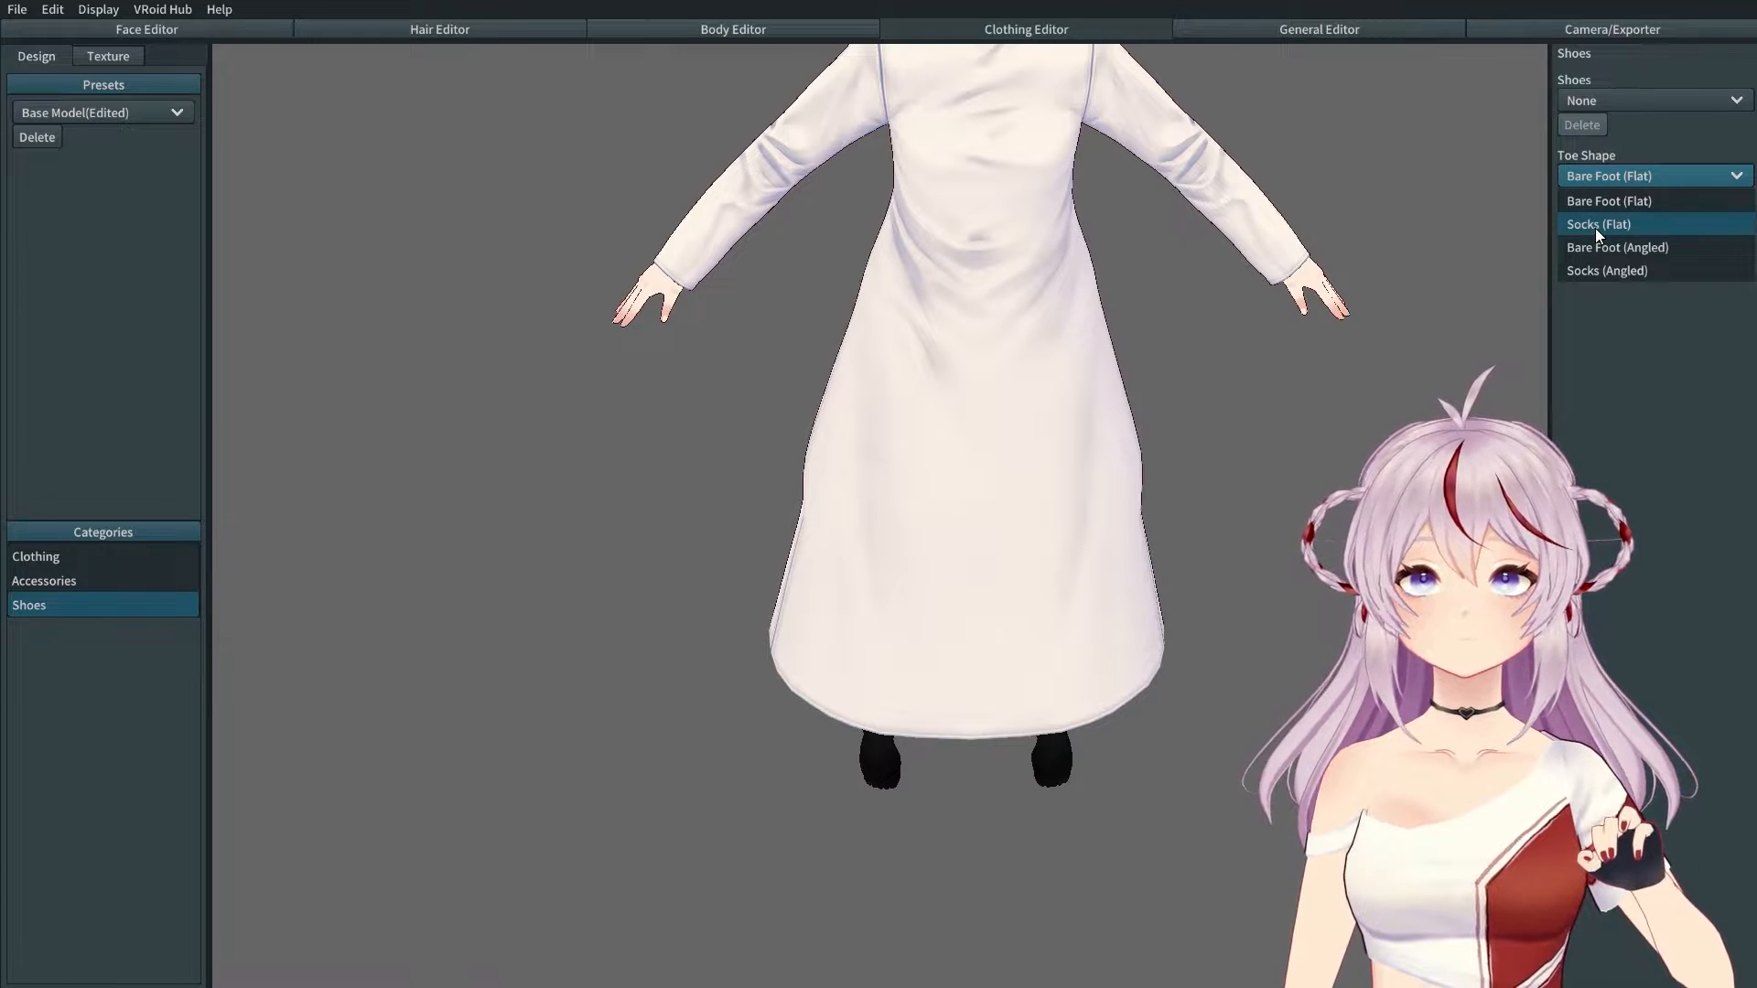
pyautogui.click(1595, 228)
pyautogui.click(1595, 177)
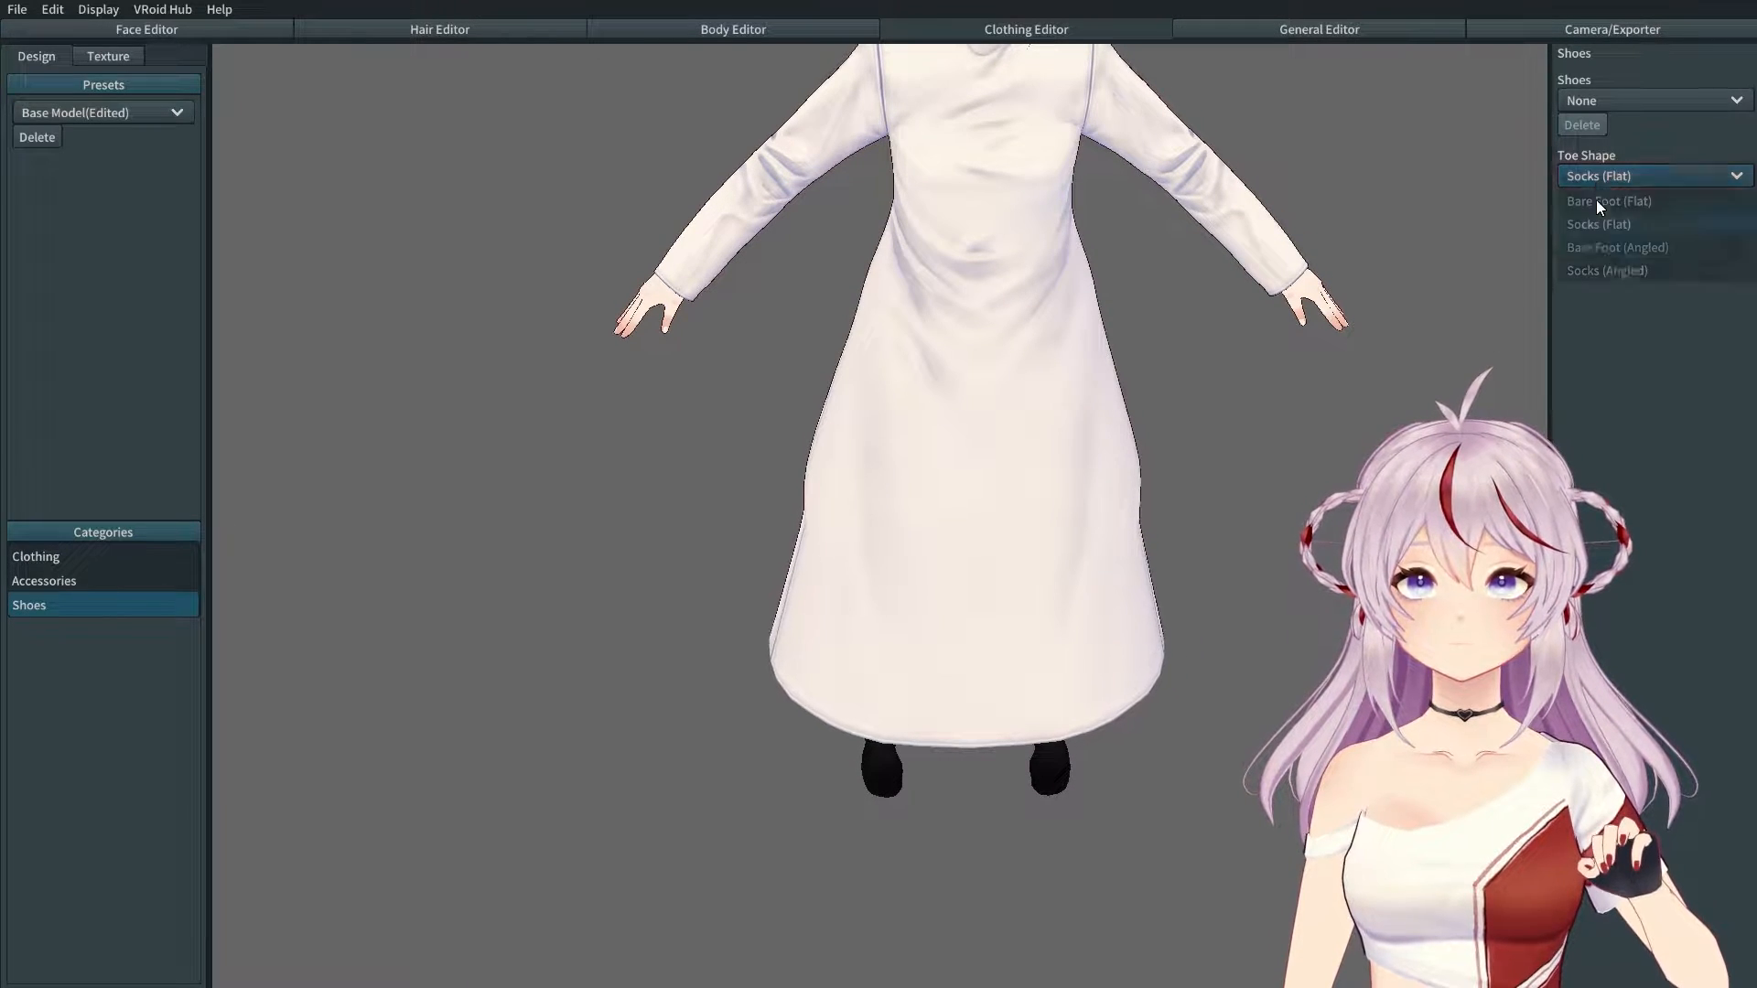
pyautogui.click(1607, 264)
pyautogui.moveTo(1173, 672); pyautogui.dragTo(1086, 628, button='right')
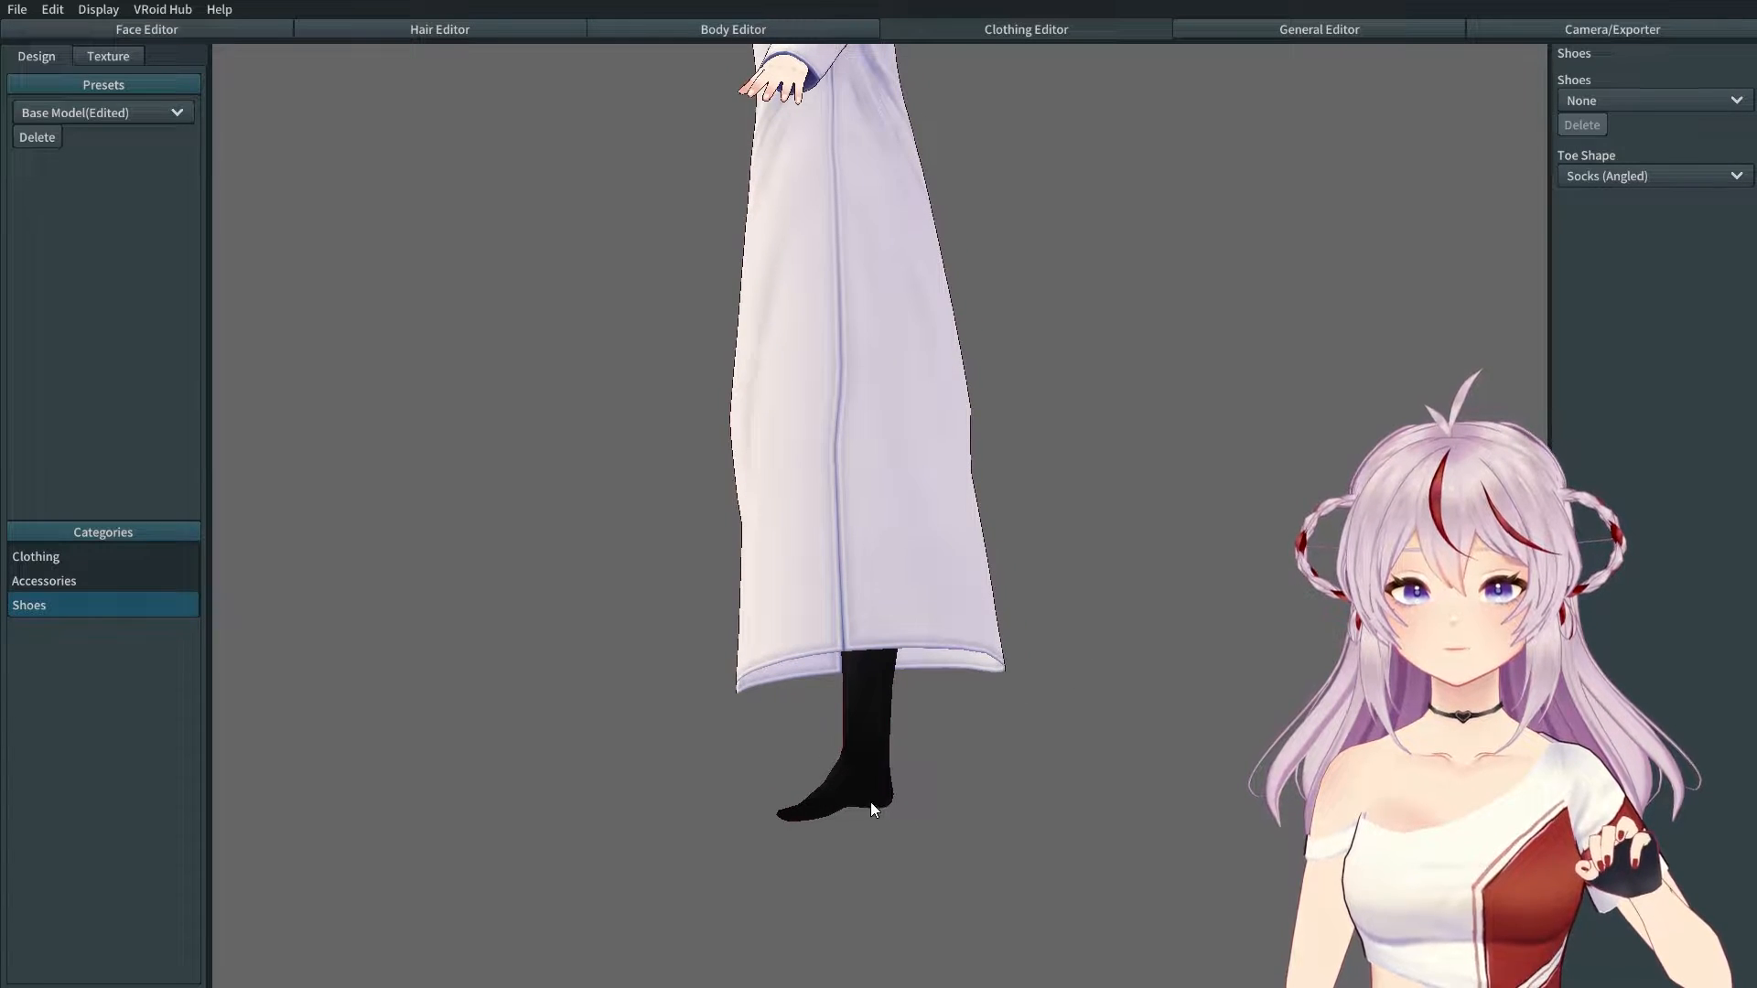
pyautogui.moveTo(937, 806); pyautogui.dragTo(1038, 822, button='right')
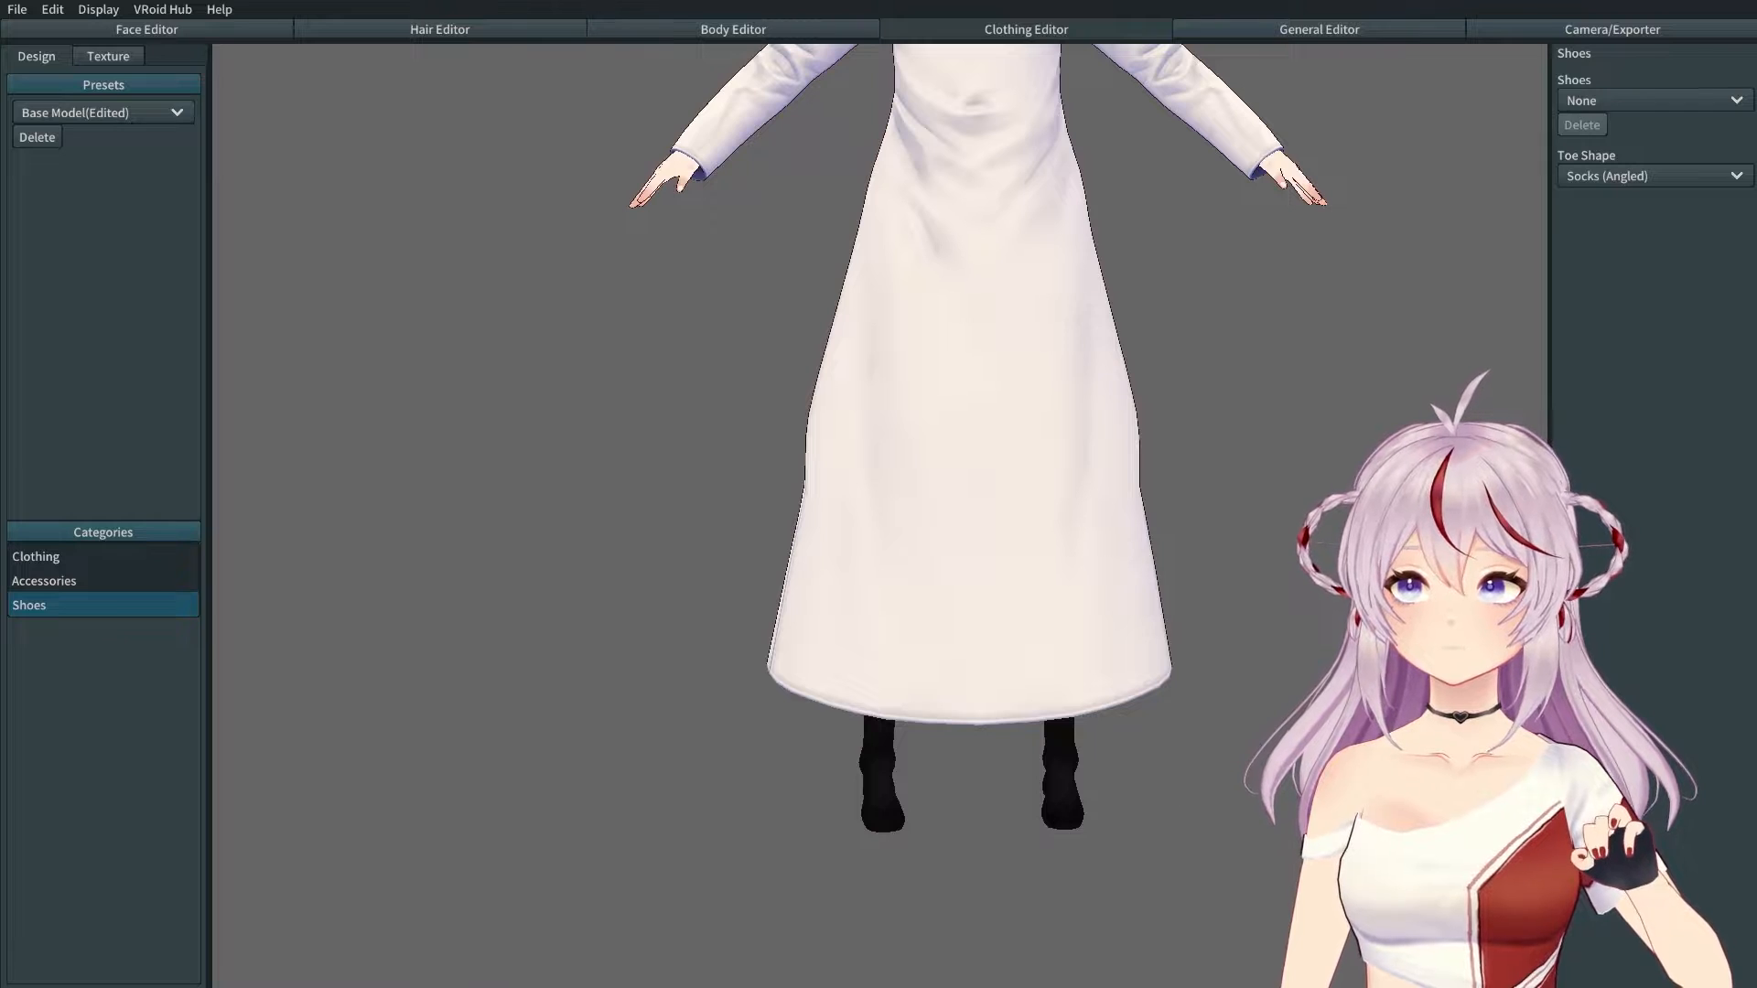
pyautogui.click(1647, 177)
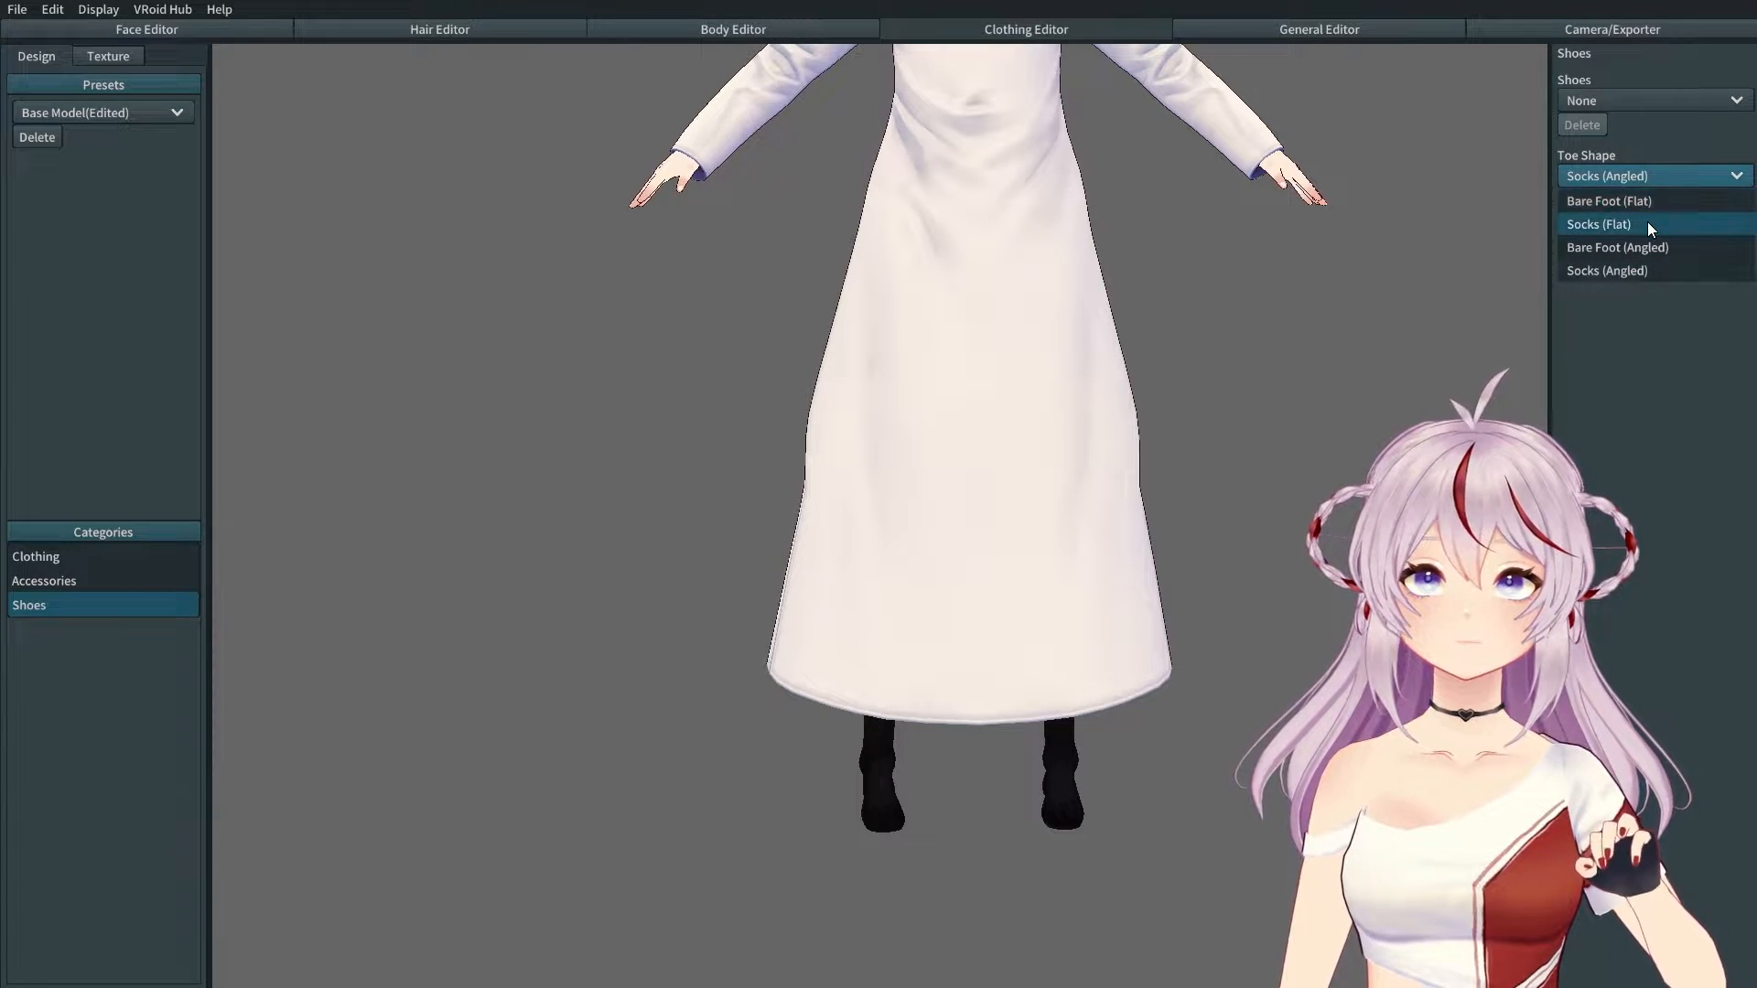
pyautogui.click(1648, 224)
pyautogui.moveTo(1213, 689); pyautogui.dragTo(1249, 669, button='right')
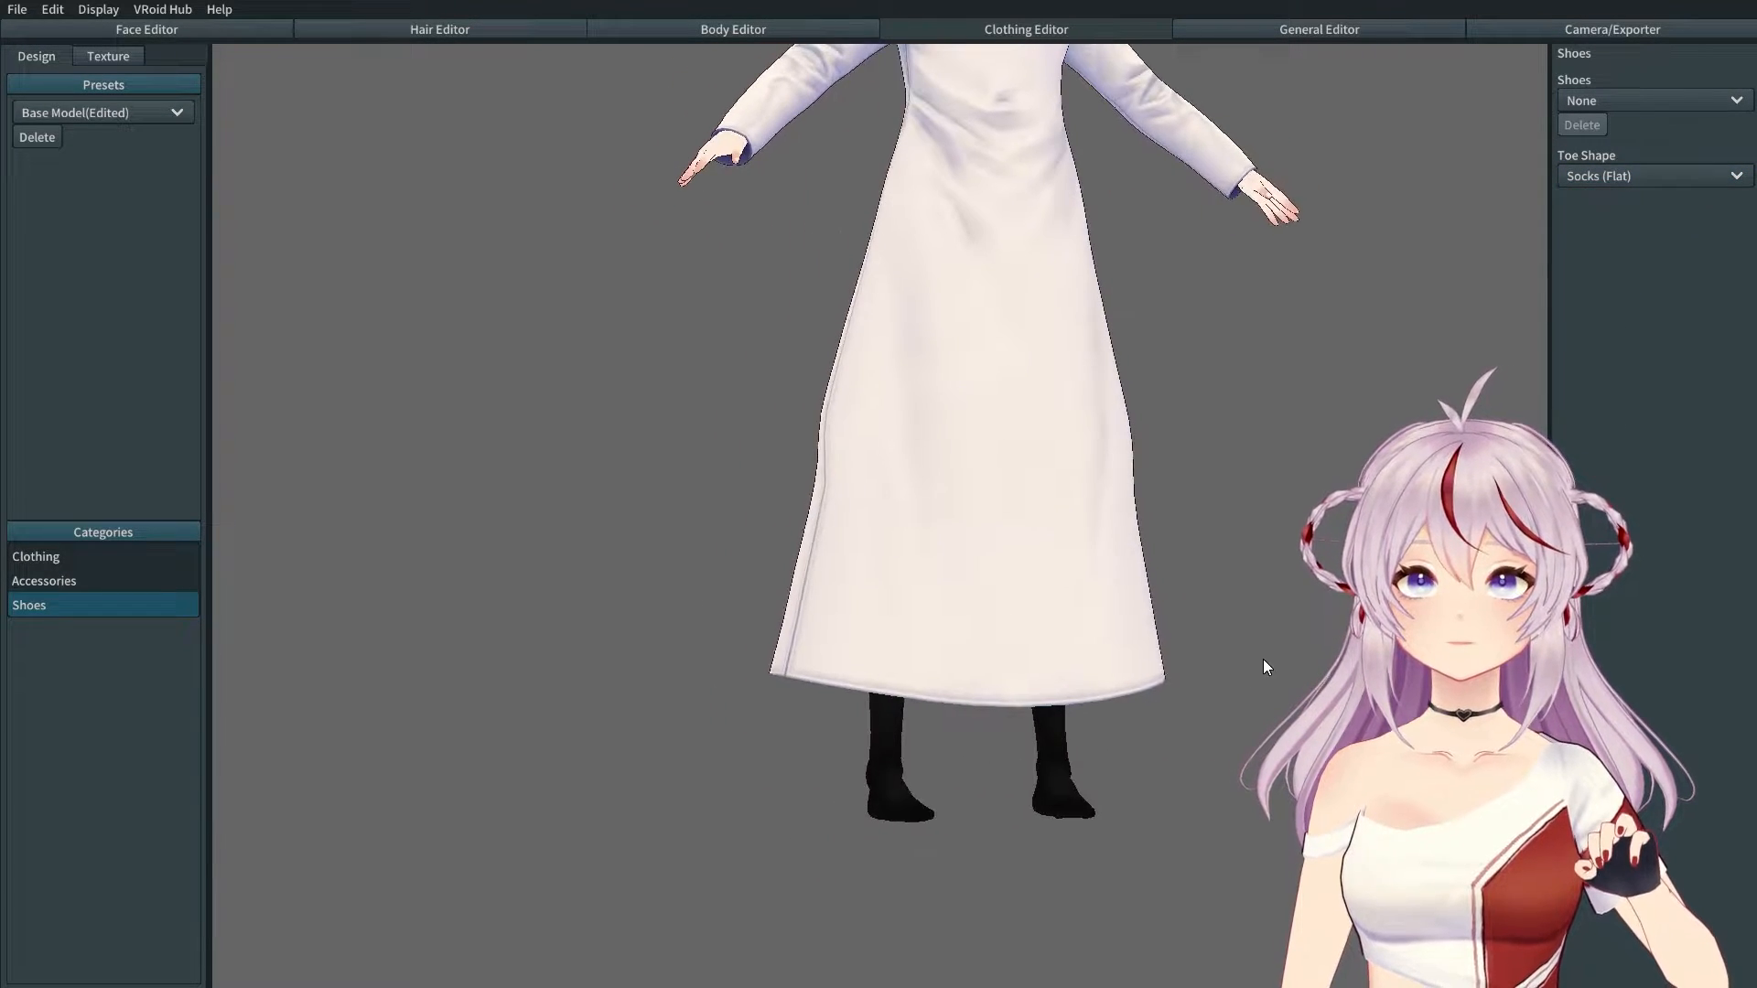
# Step: Try Loafers, then switch to High Cut Sneakers and orbit to check them
pyautogui.click(1697, 97)
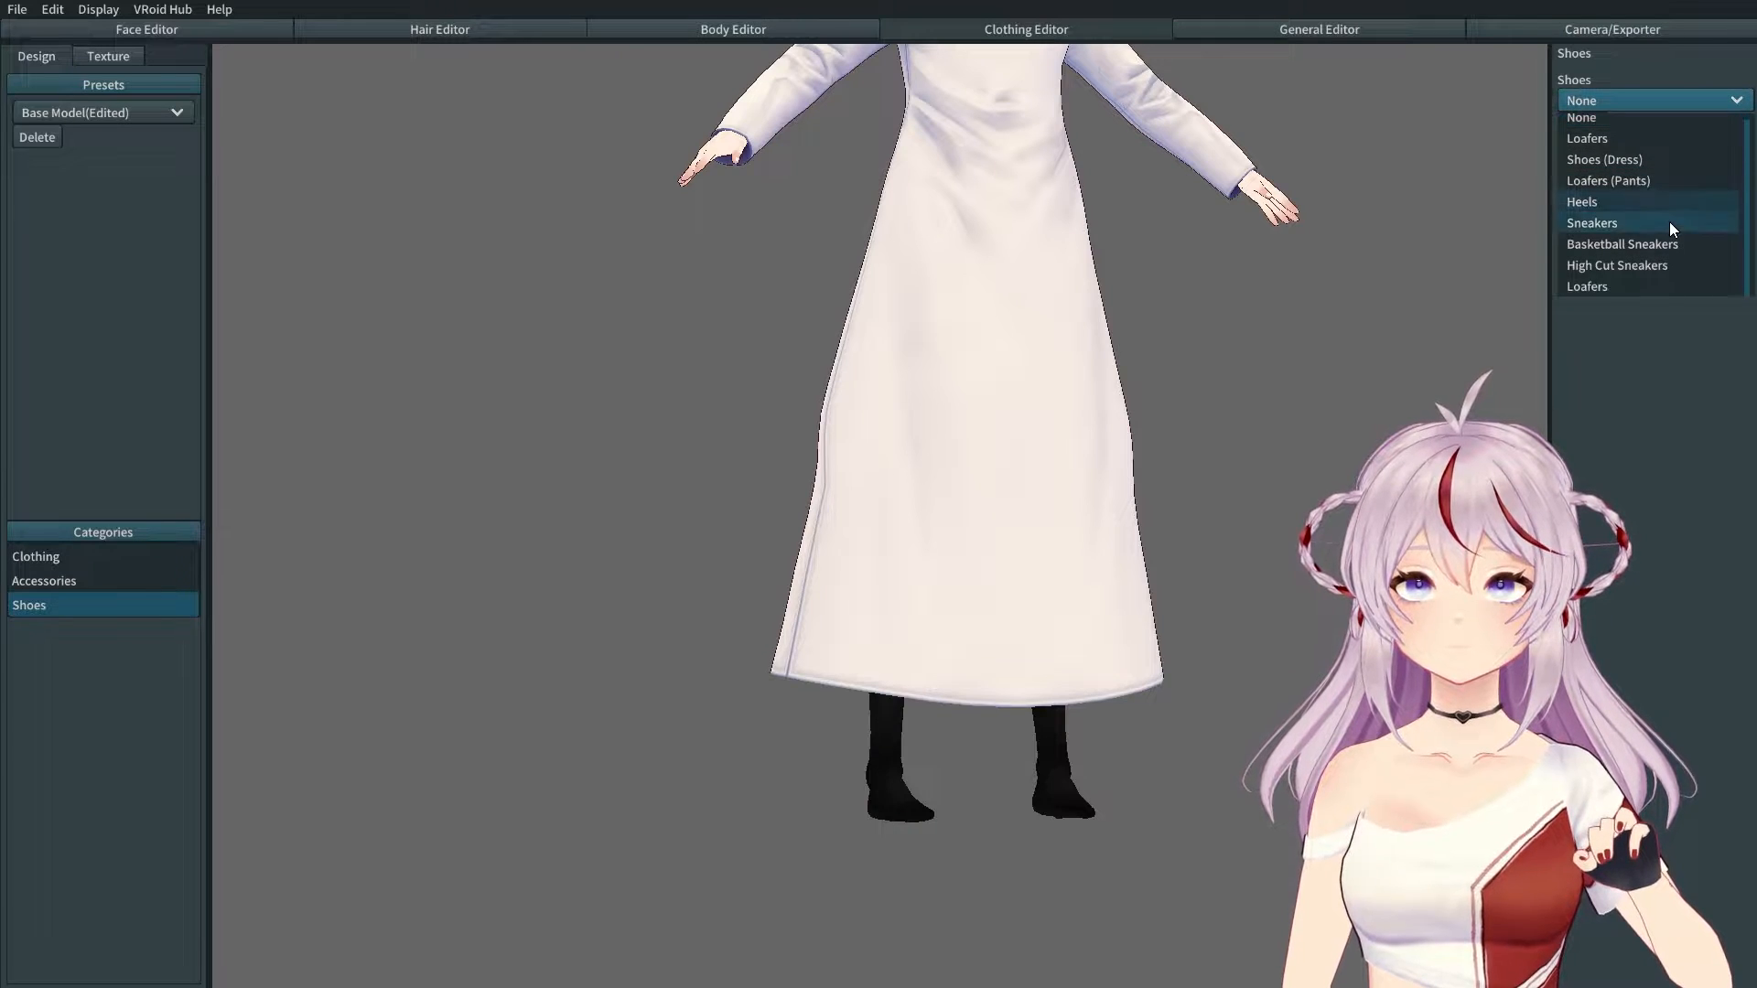
pyautogui.click(1629, 274)
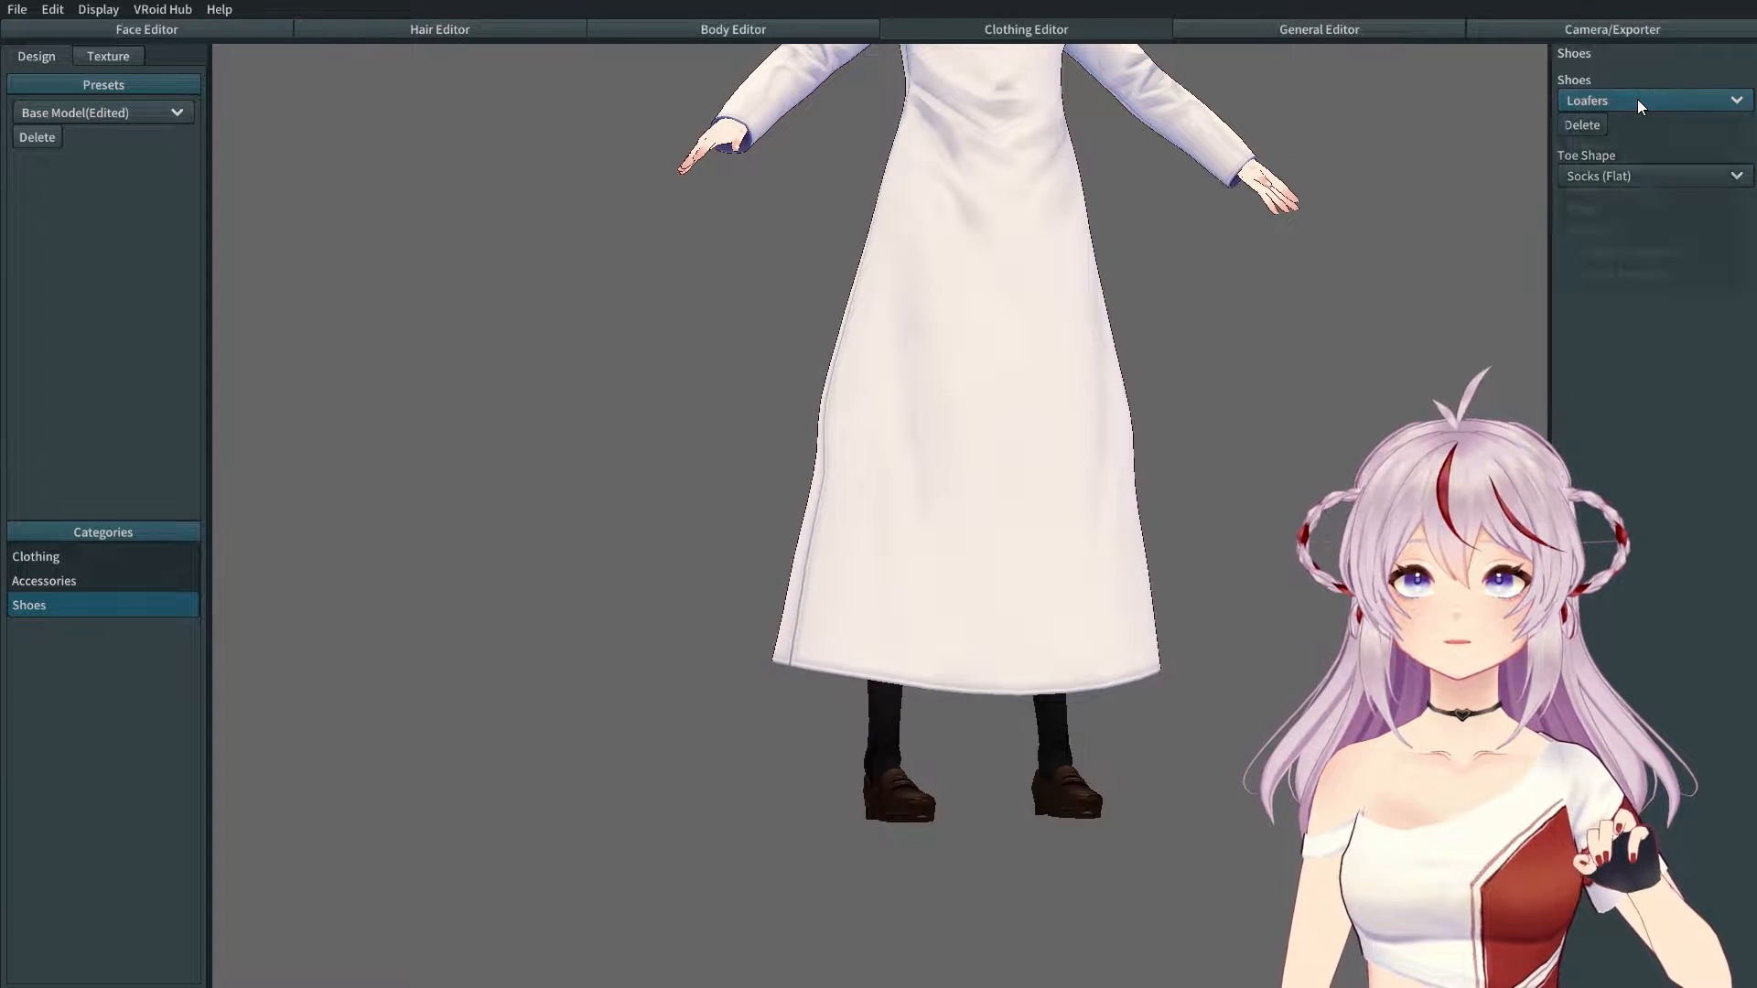
pyautogui.click(1638, 98)
pyautogui.click(1615, 278)
pyautogui.moveTo(1106, 673)
pyautogui.mouseDown(button='right')
pyautogui.moveTo(1006, 688)
pyautogui.moveTo(1101, 641)
pyautogui.mouseUp(button='right')
pyautogui.scroll(-3, 1102, 640)
pyautogui.moveTo(979, 532); pyautogui.dragTo(673, 590, button='right')
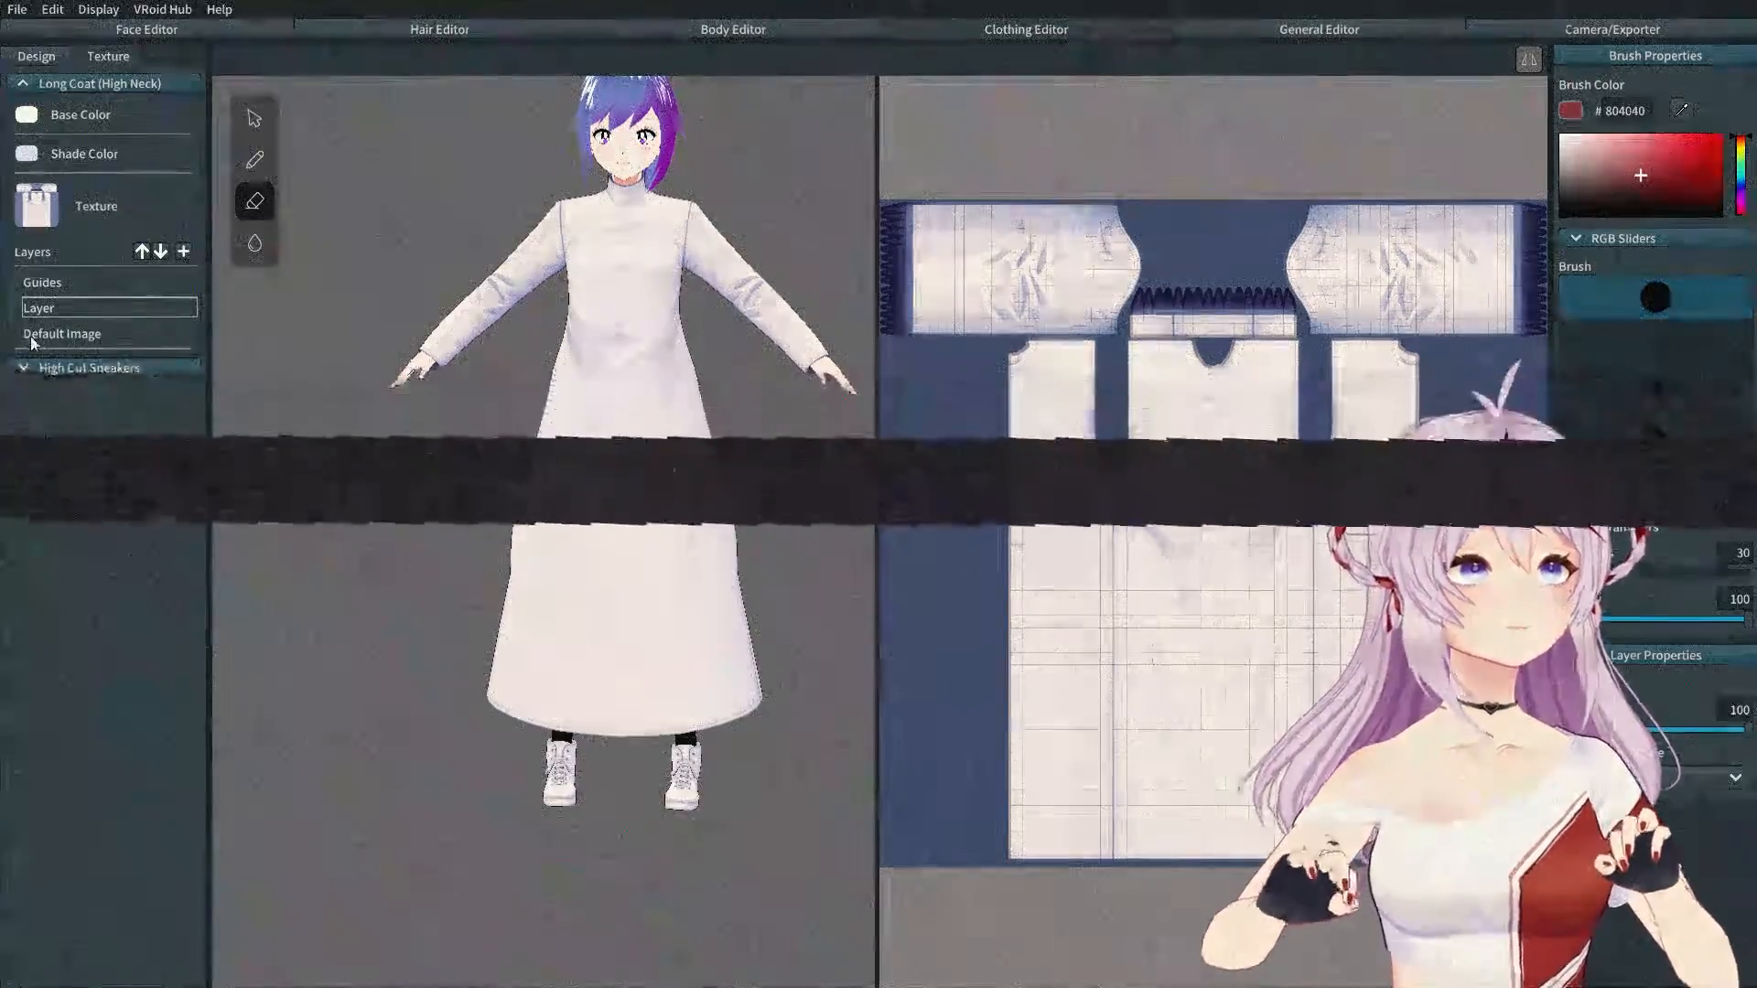
# Step: Rename the Default Image layer to 'shirt', inspect the black shirt and boot textures, then return to Design
pyautogui.rightClick(79, 335)
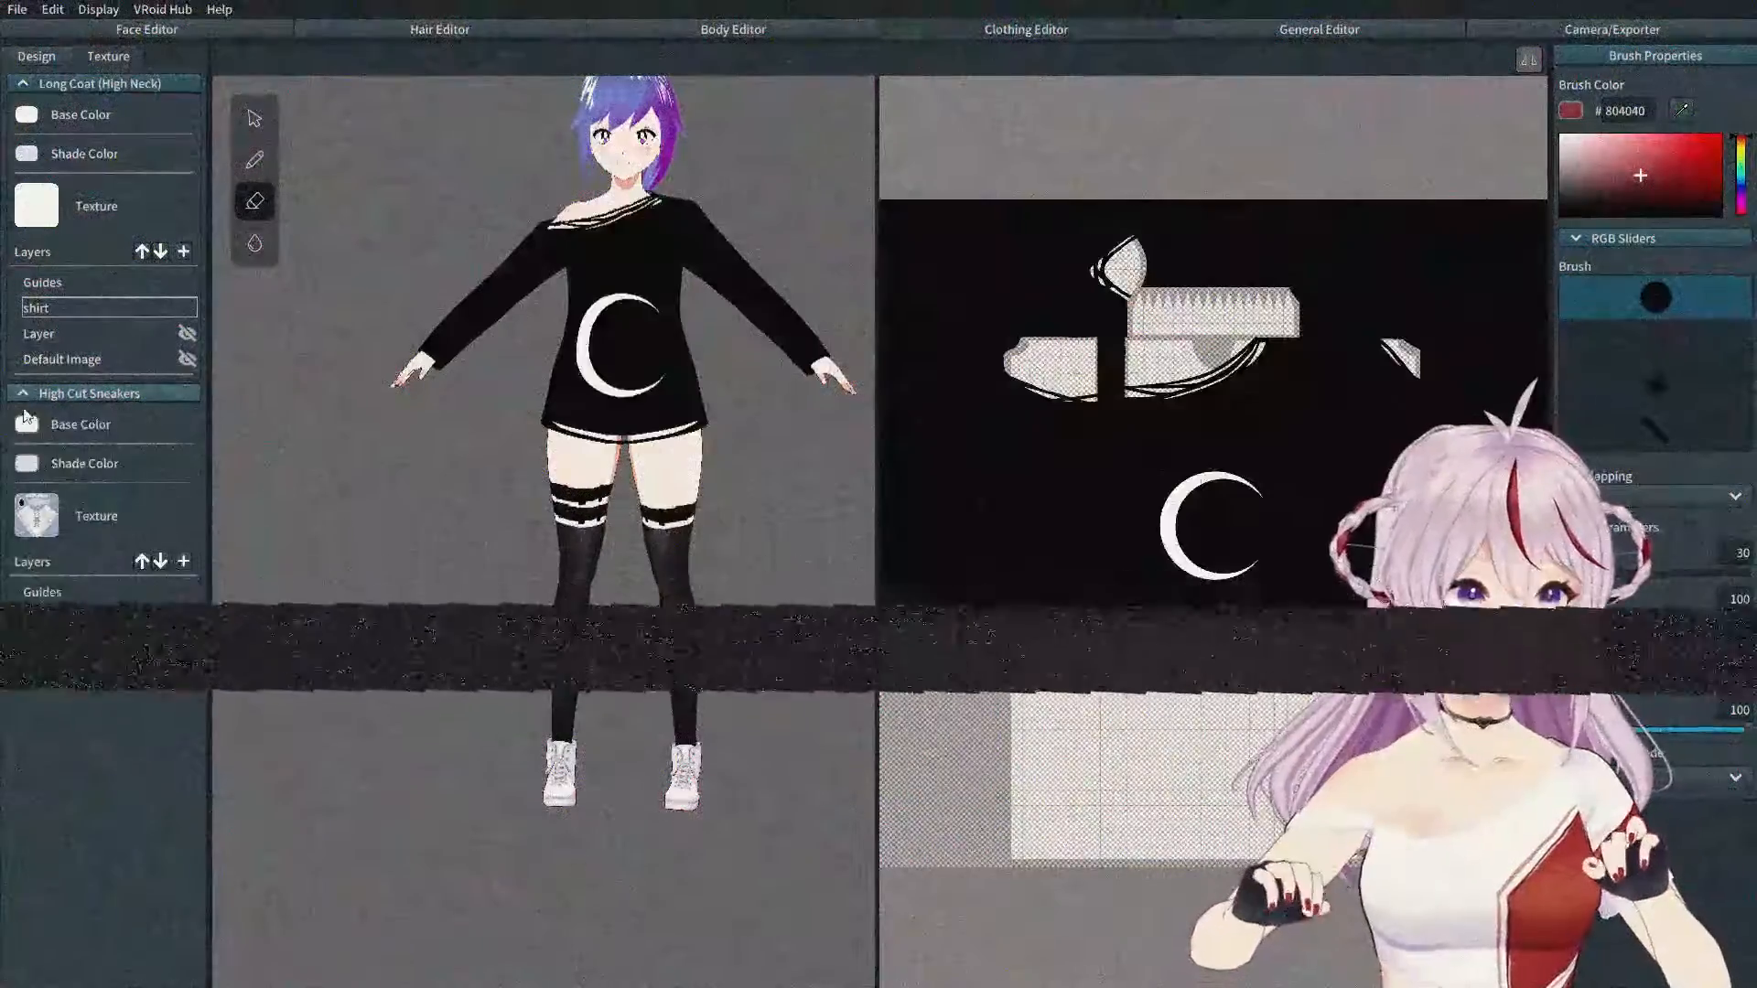
pyautogui.click(106, 509)
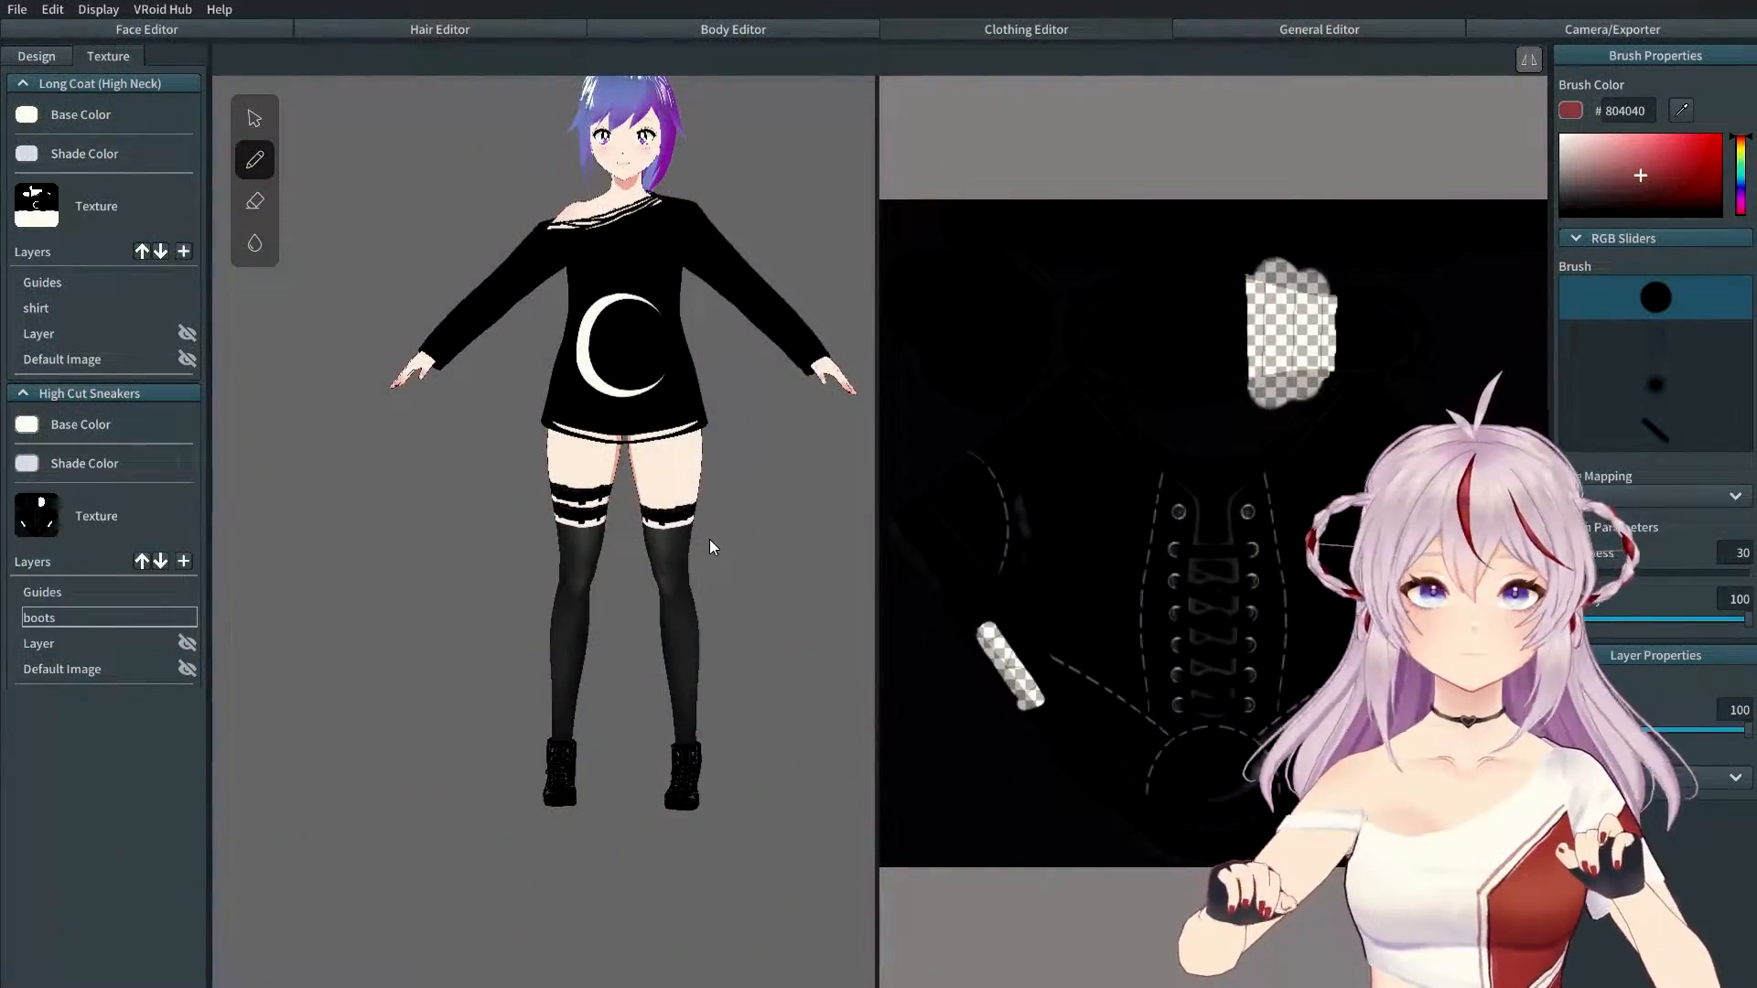
pyautogui.moveTo(710, 540); pyautogui.dragTo(657, 608, button='middle')
pyautogui.moveTo(656, 607); pyautogui.dragTo(315, 600, button='right')
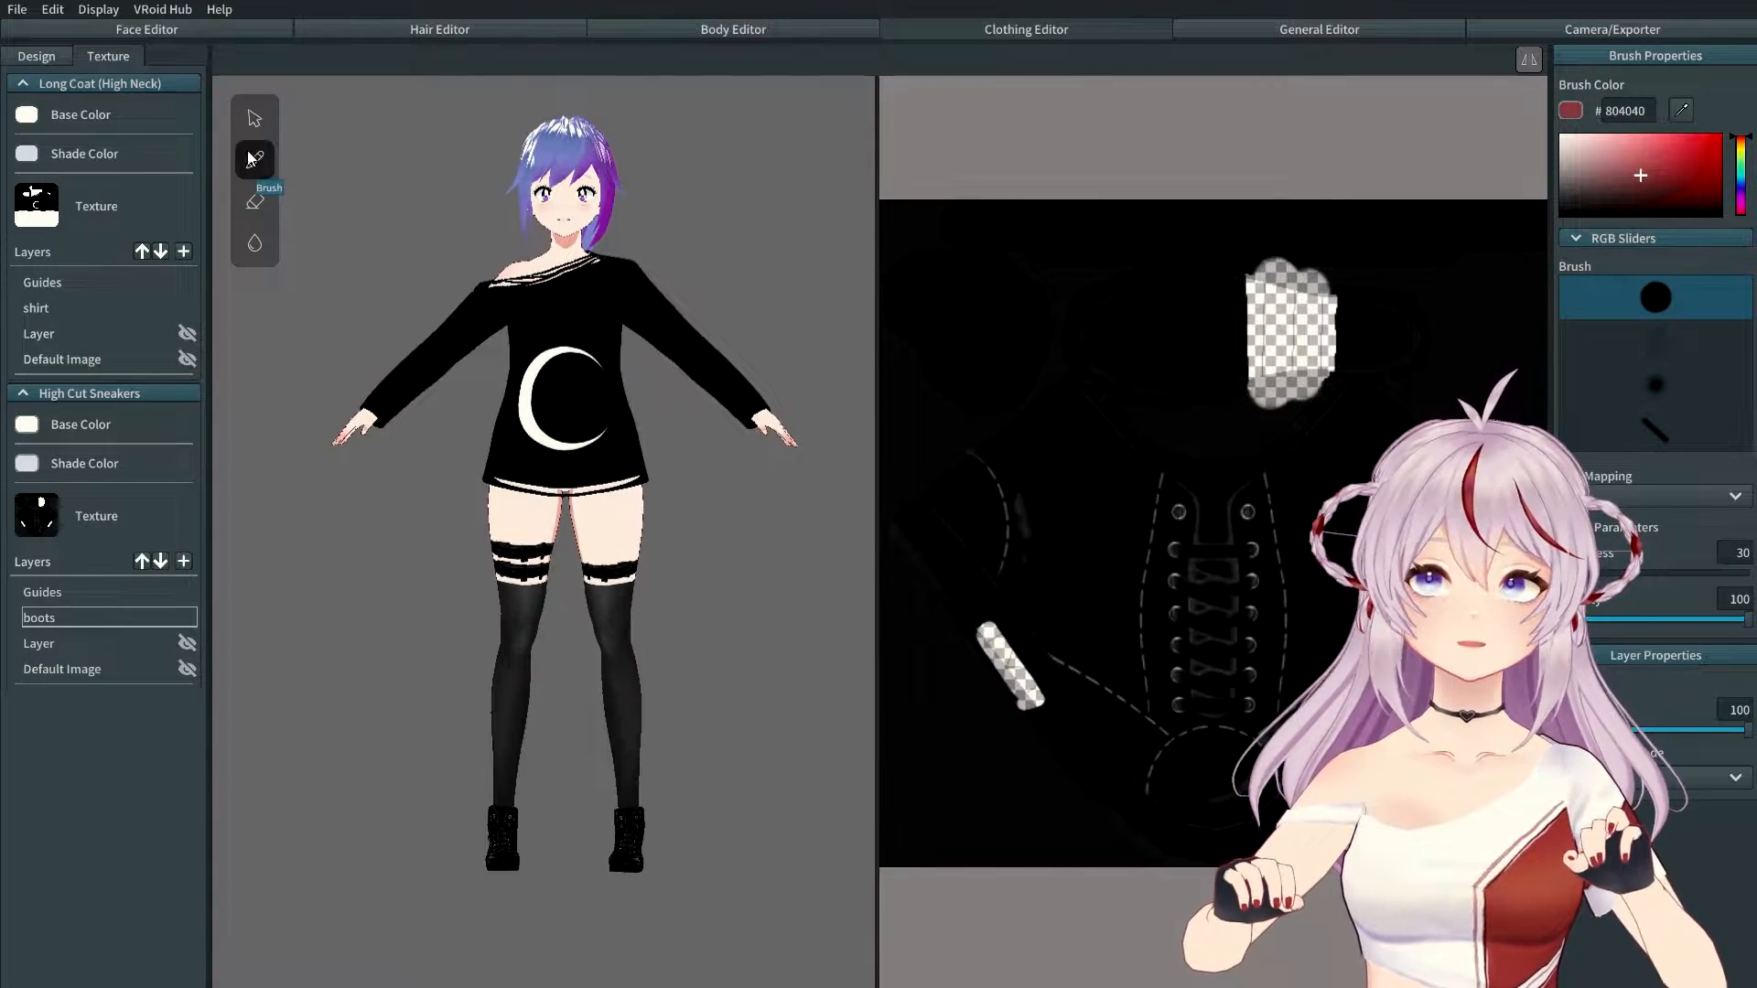
pyautogui.click(37, 58)
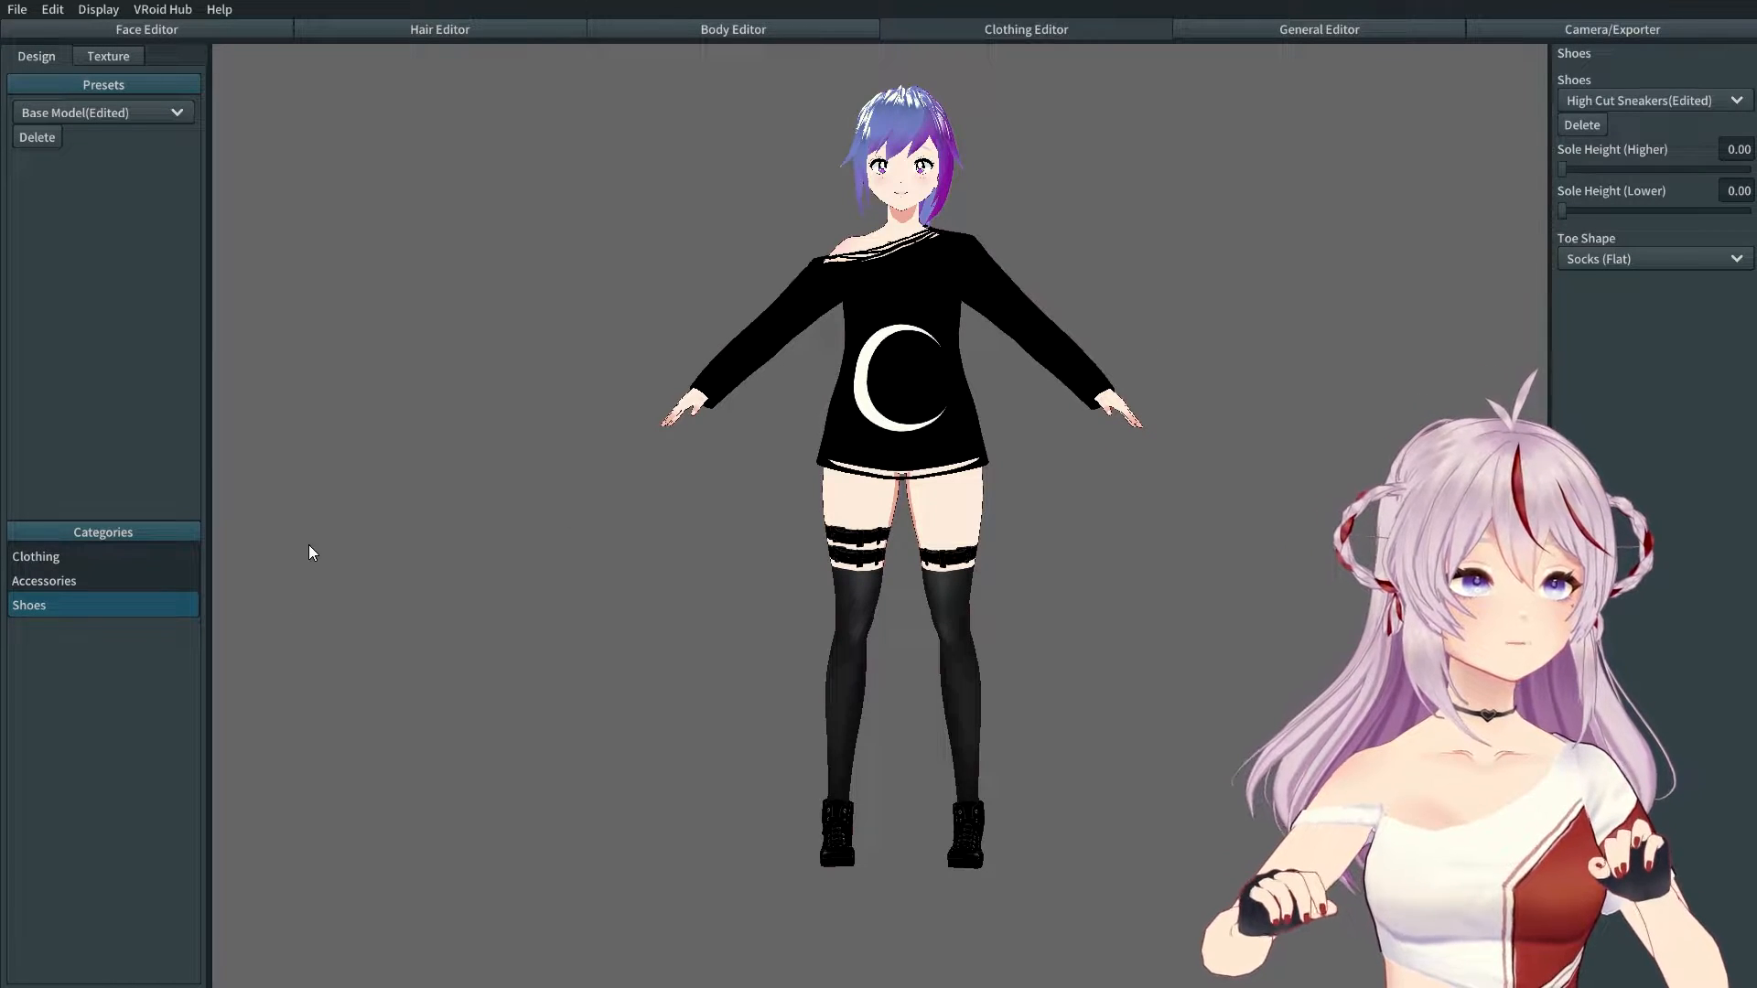
# Step: Set the top's Corseted slider to 30 and a lower hem-shaping value to 300
pyautogui.click(122, 557)
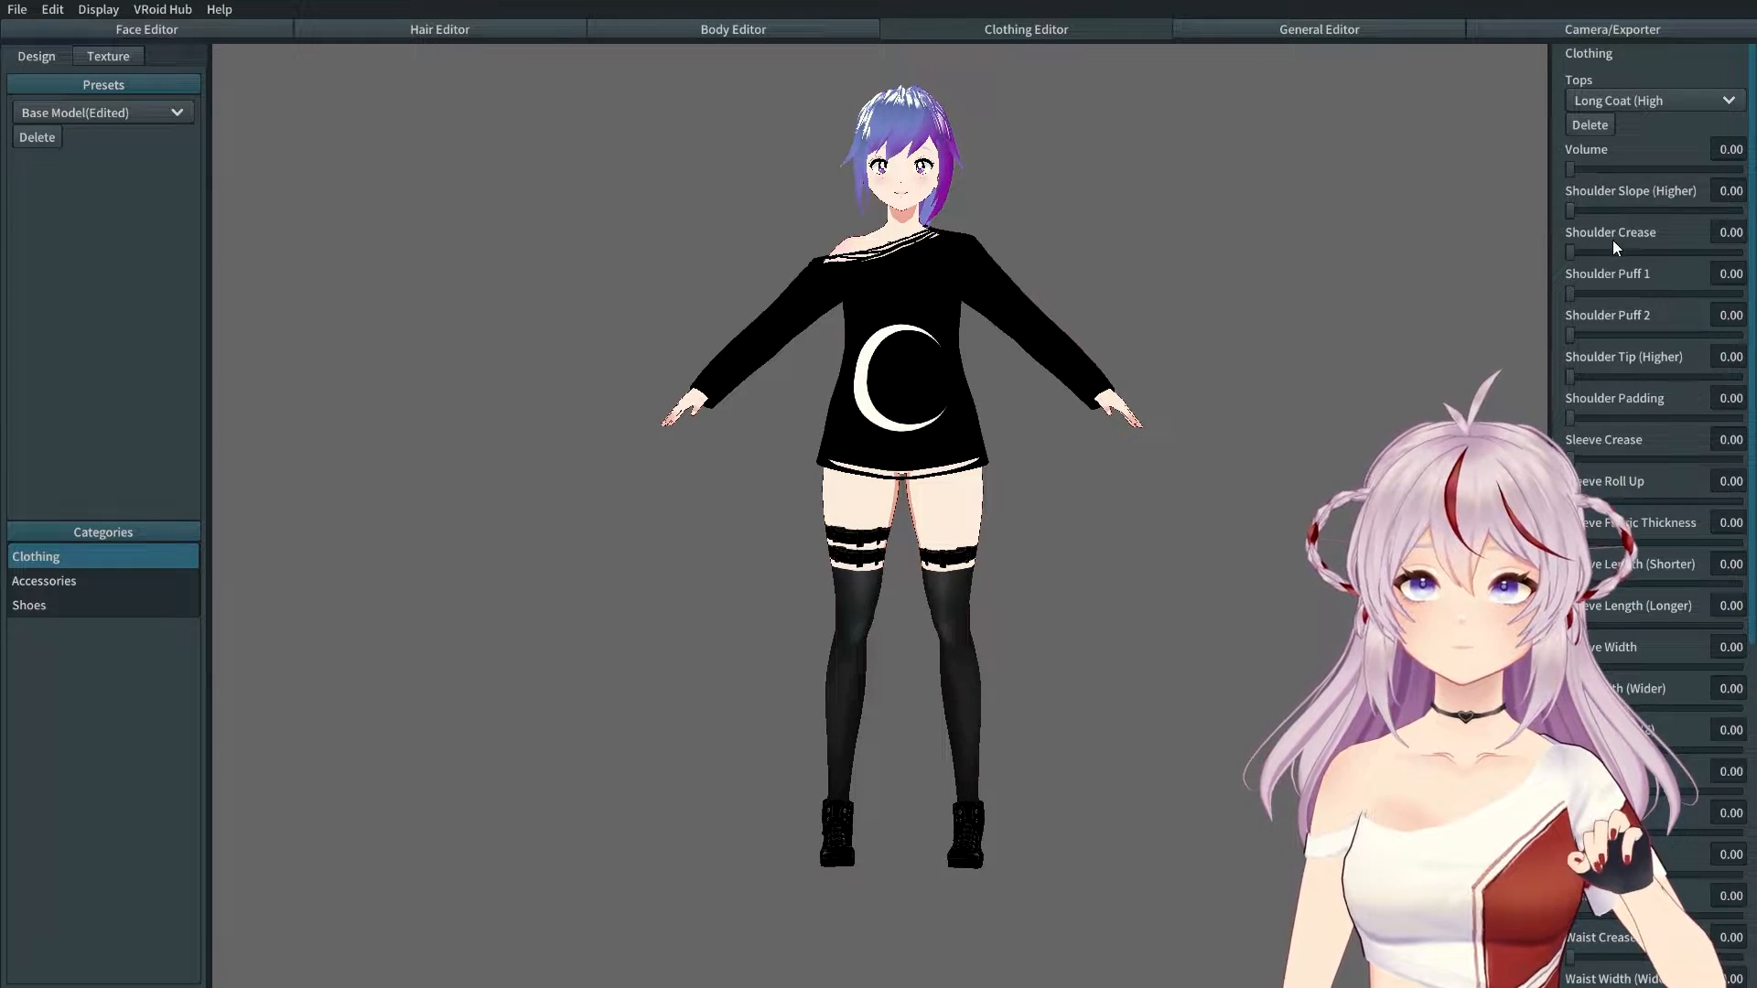
pyautogui.scroll(-1, 1600, 560)
pyautogui.scroll(-6, 1600, 560)
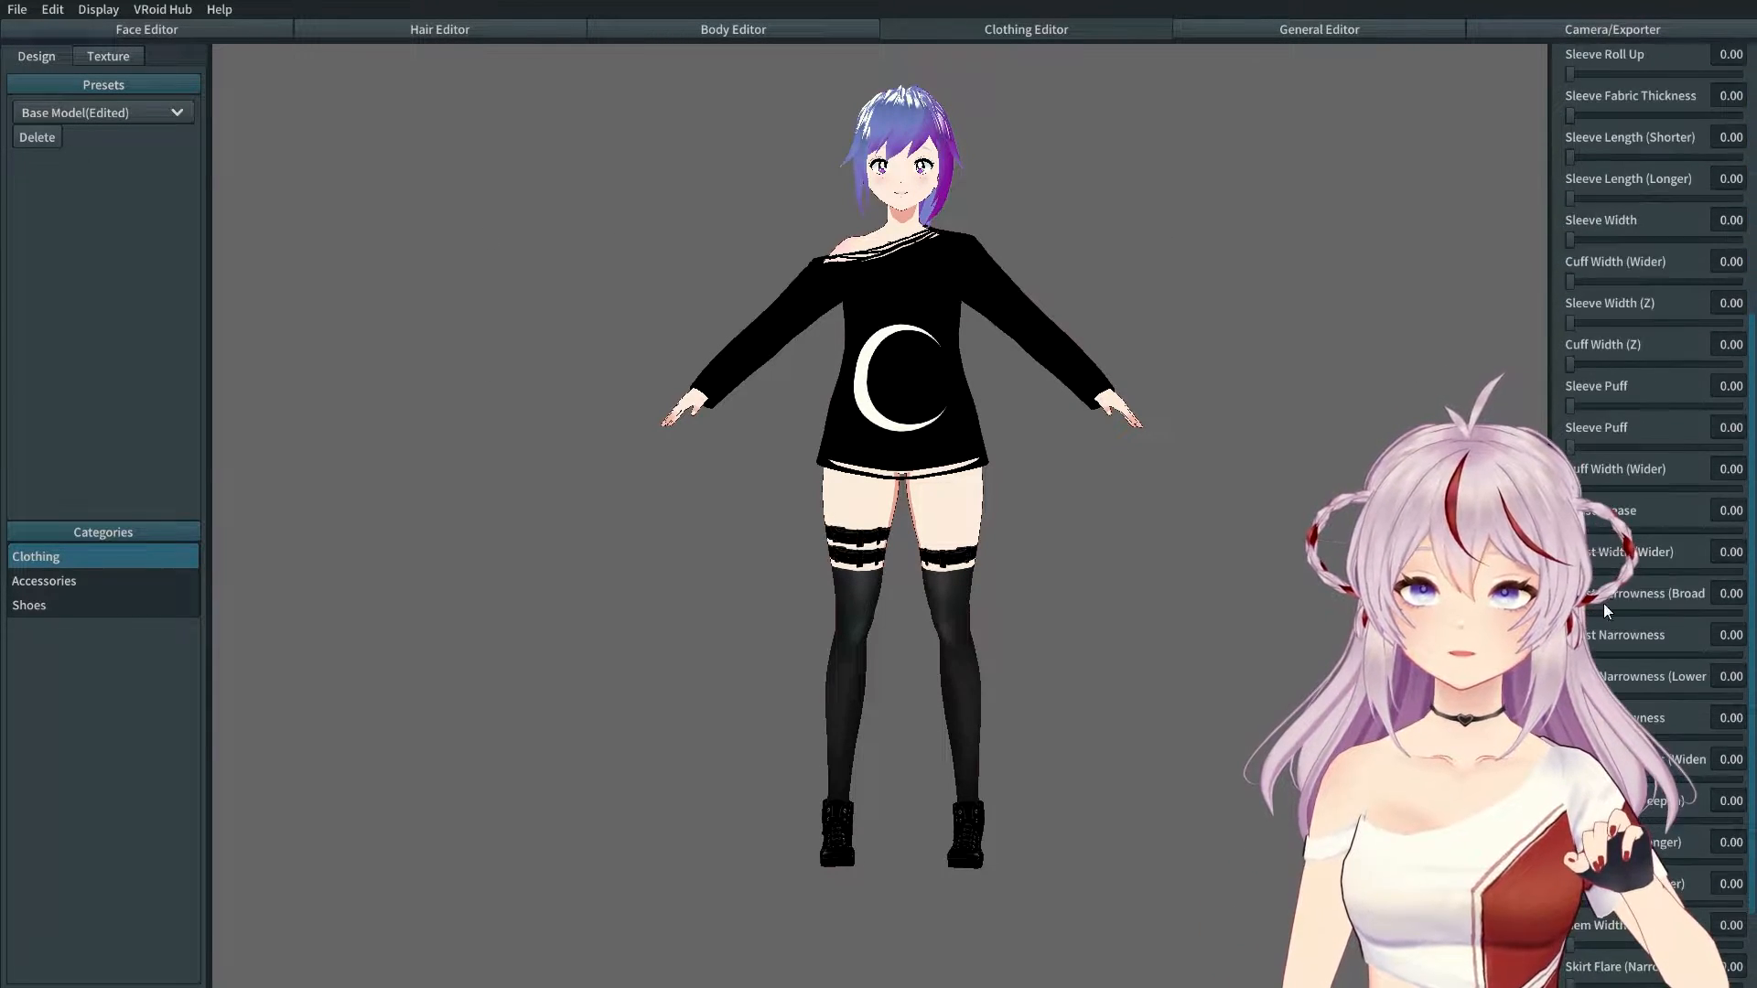
pyautogui.moveTo(1543, 549); pyautogui.dragTo(1490, 549)
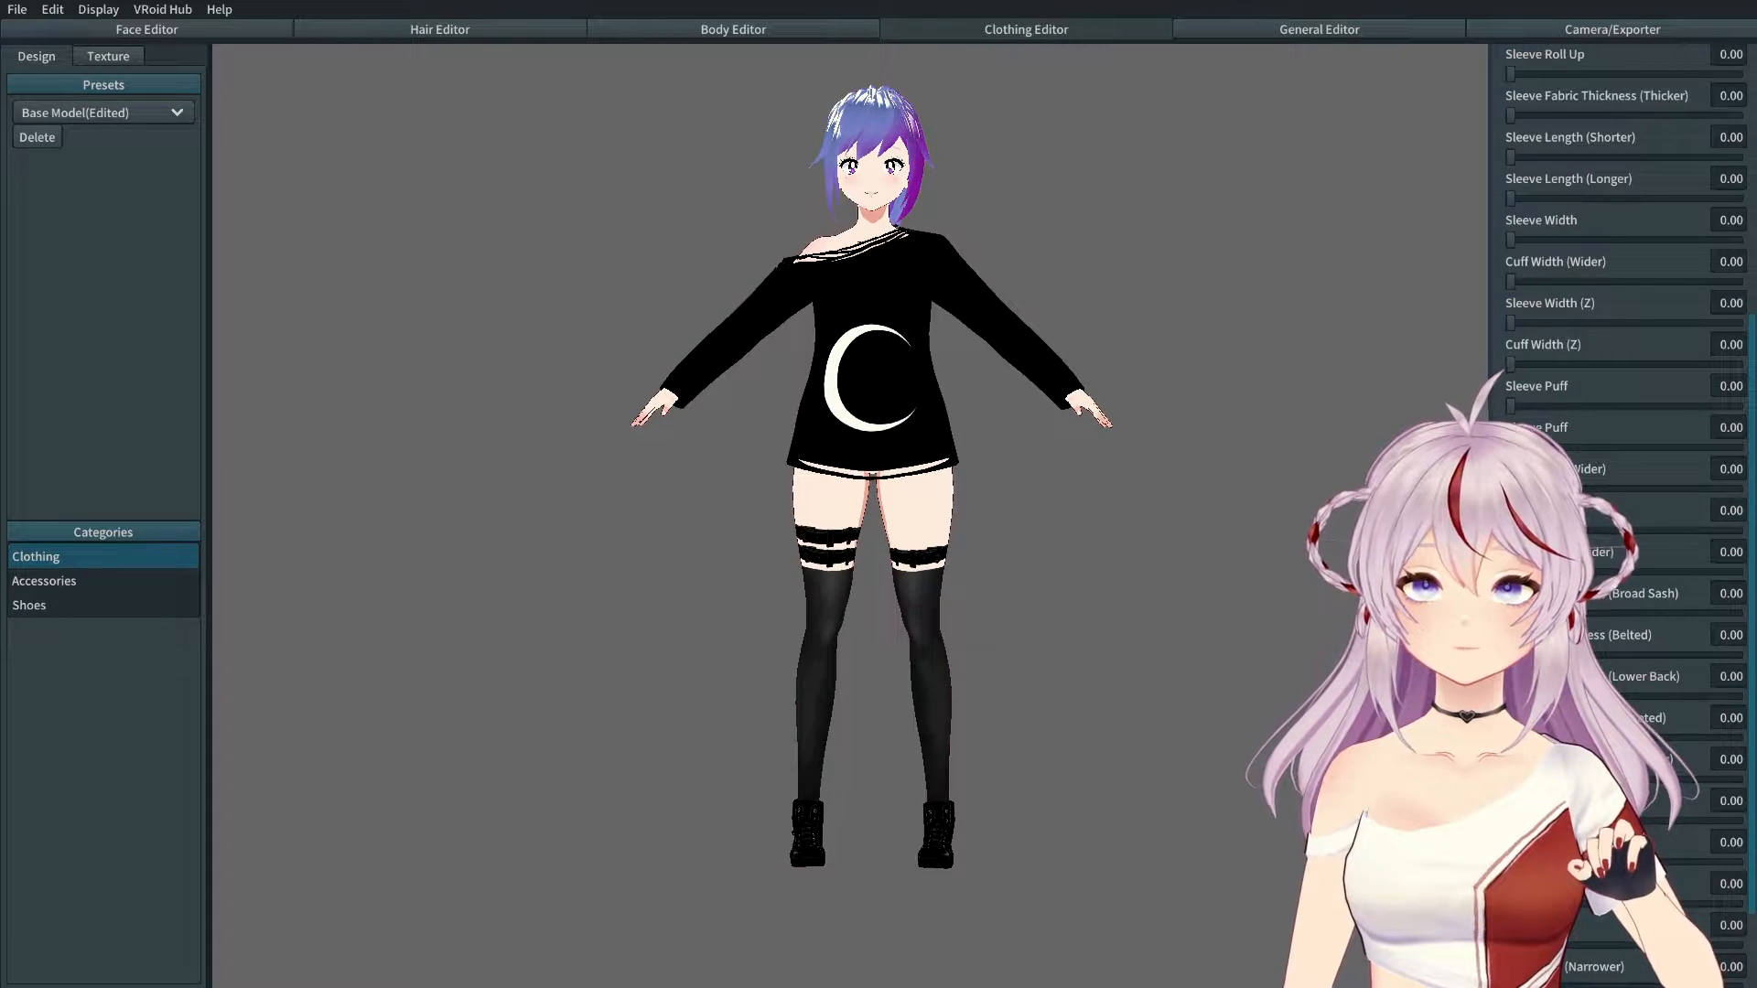
pyautogui.moveTo(1510, 738); pyautogui.dragTo(1580, 738)
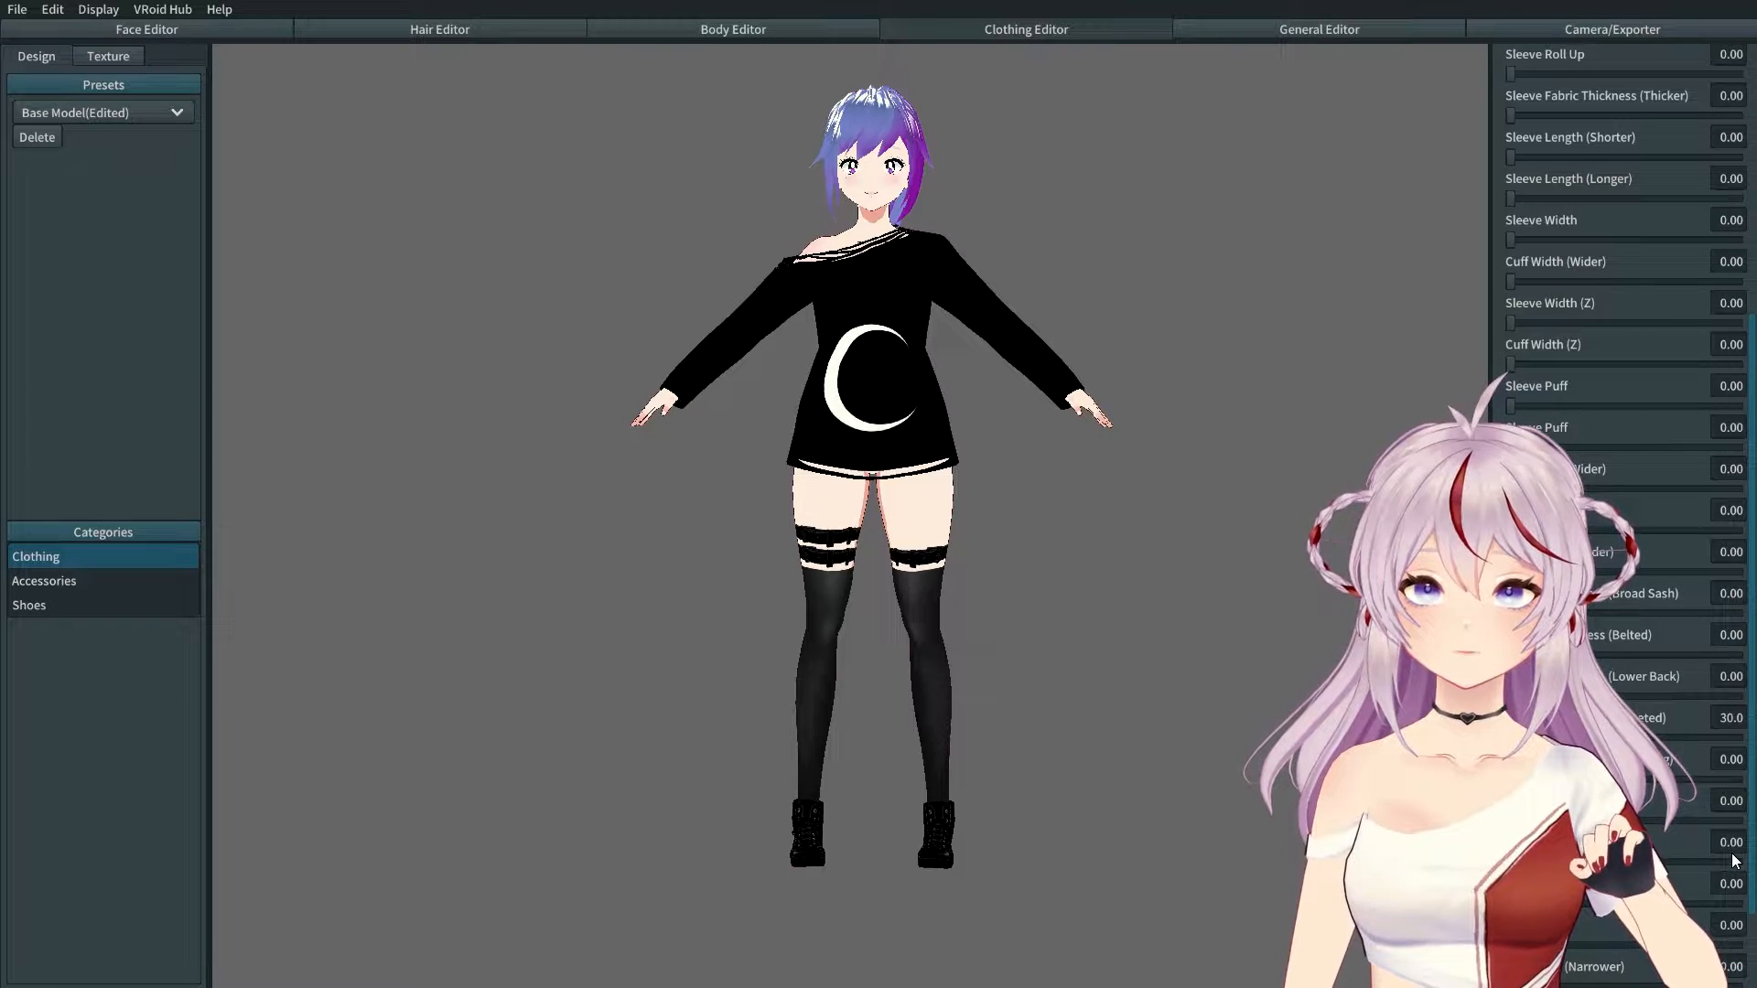
pyautogui.moveTo(1736, 860); pyautogui.dragTo(1733, 861)
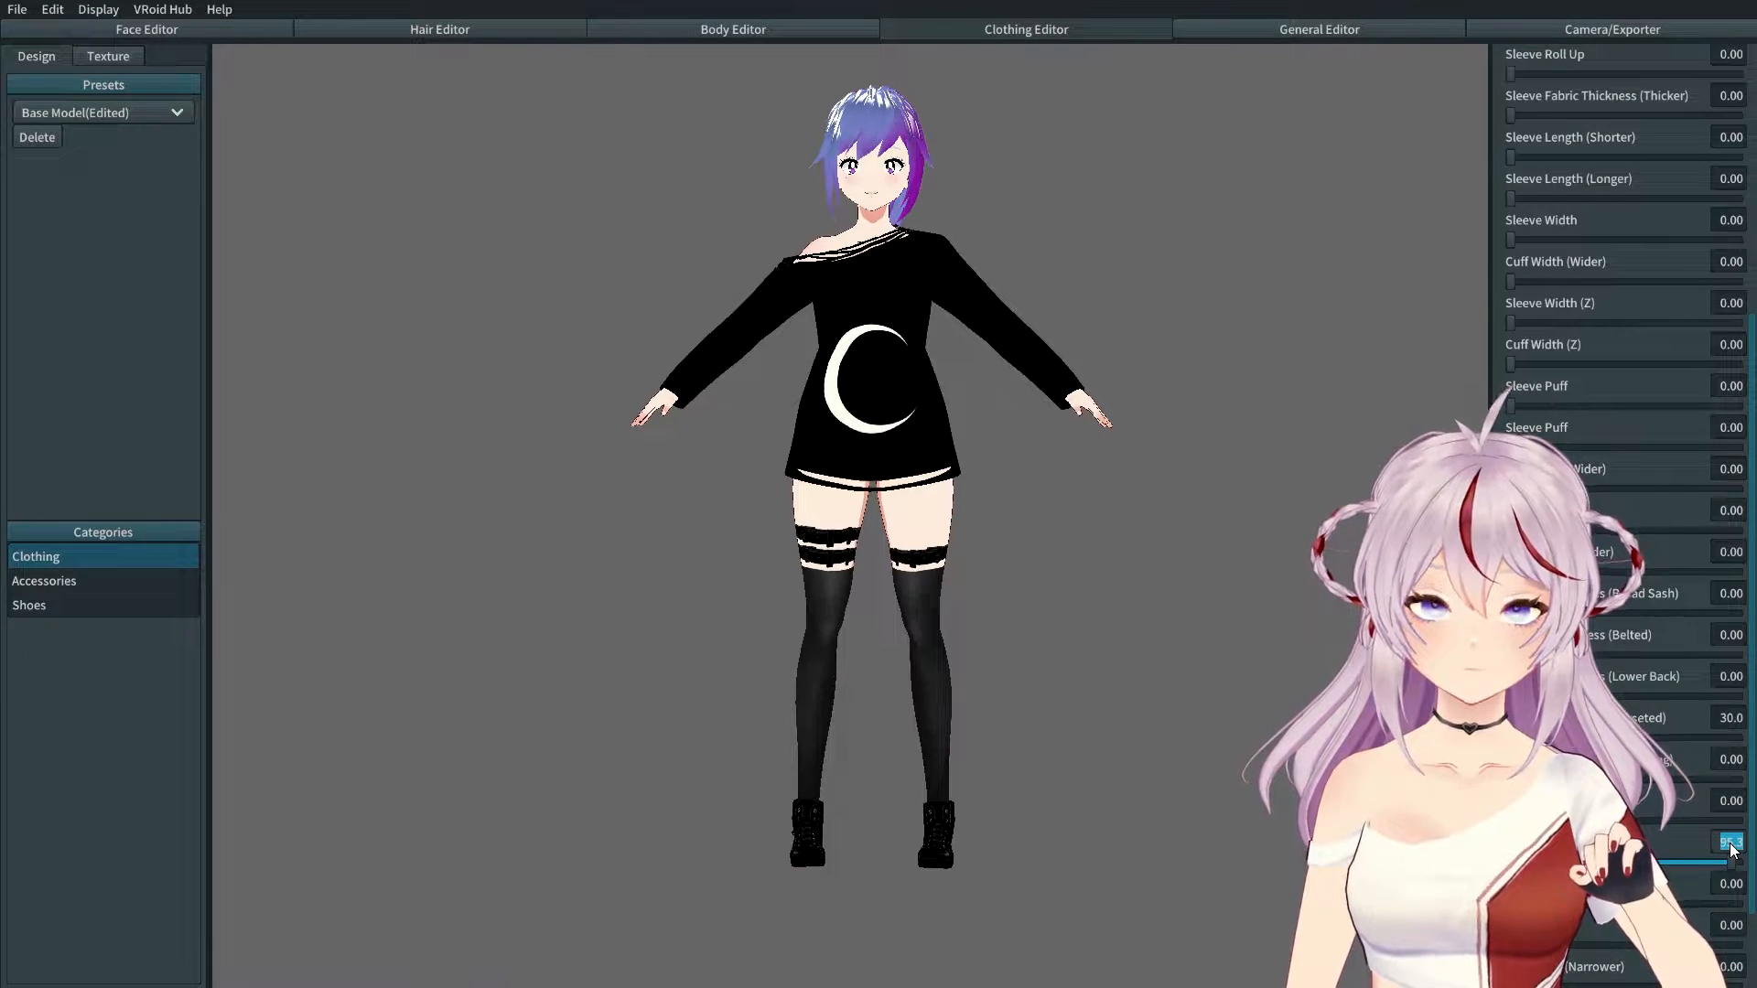
pyautogui.write('300')
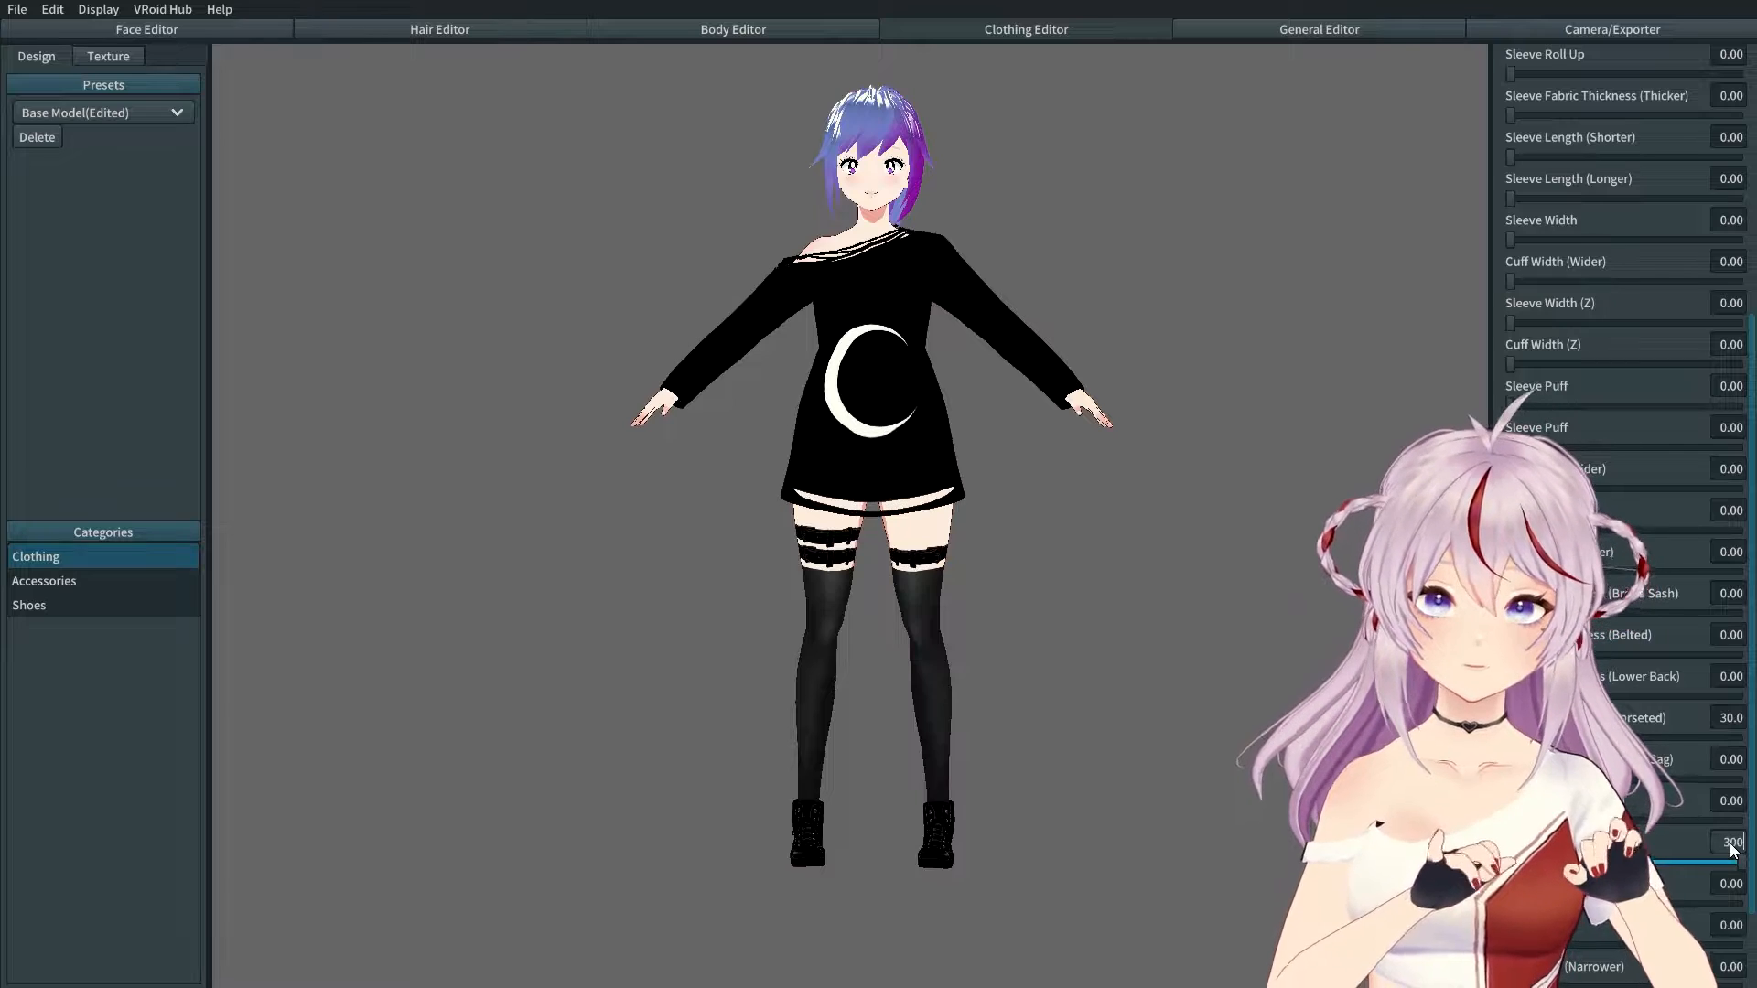
# Step: Try on a pleated skirt, then remove it again
pyautogui.scroll(-3, 1658, 836)
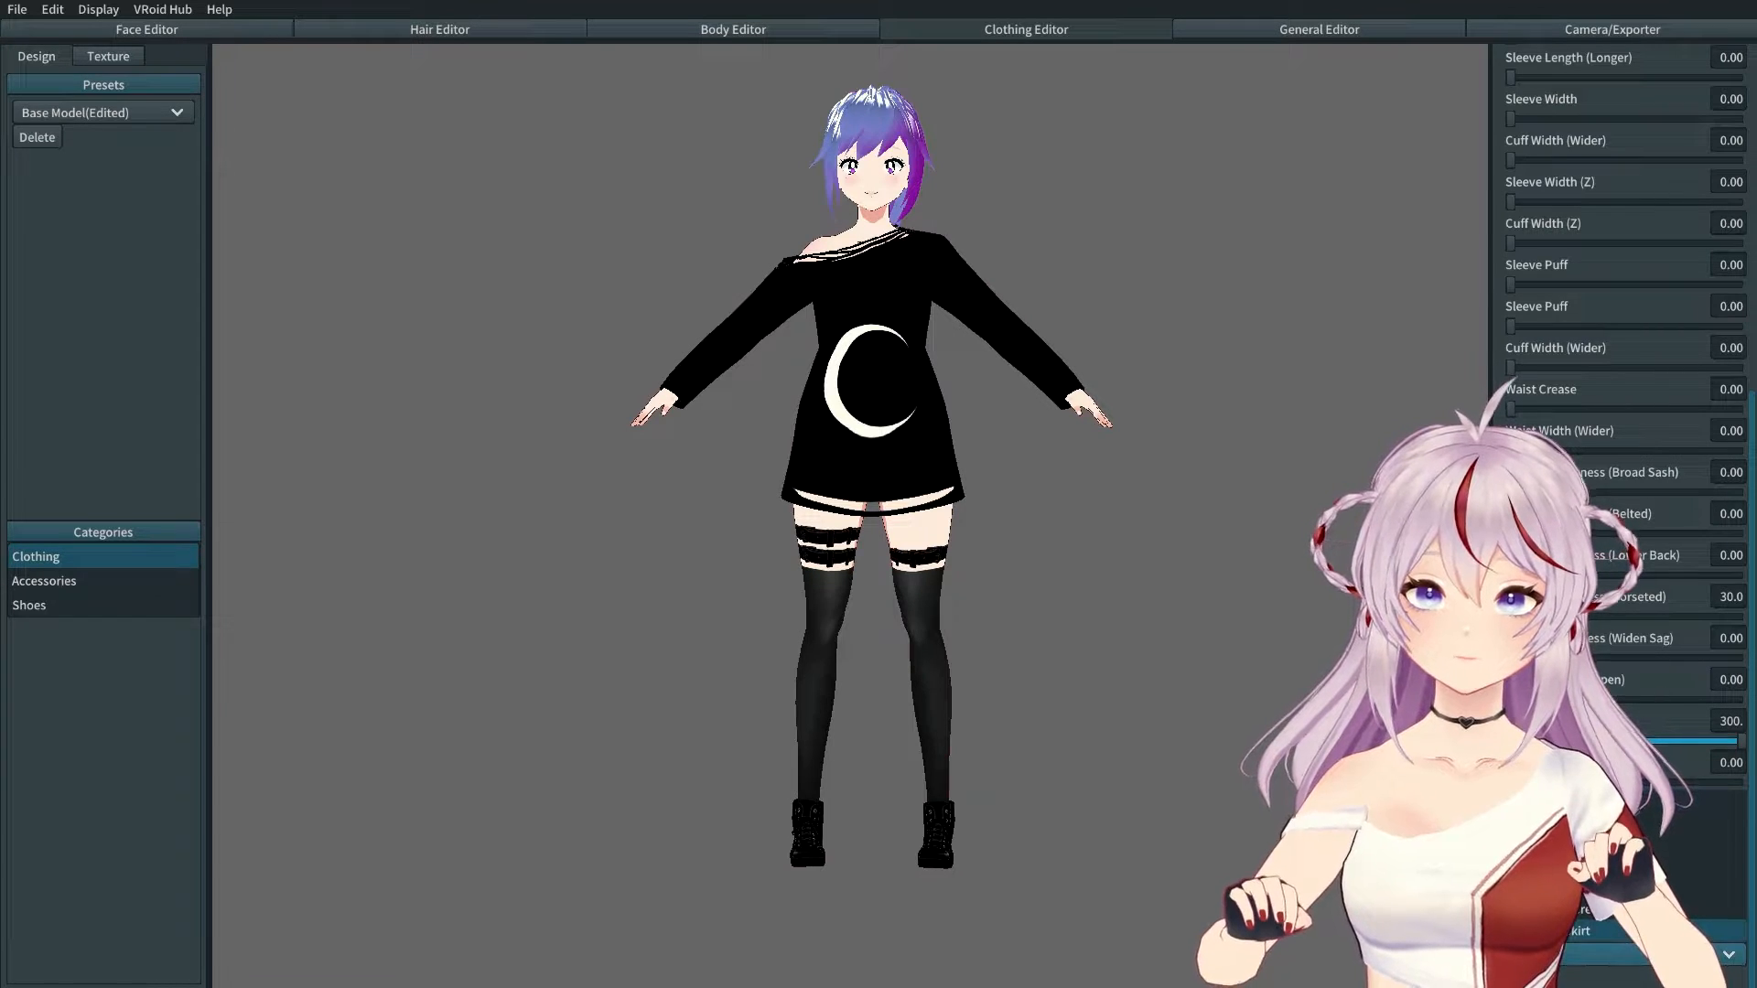
pyautogui.click(1578, 932)
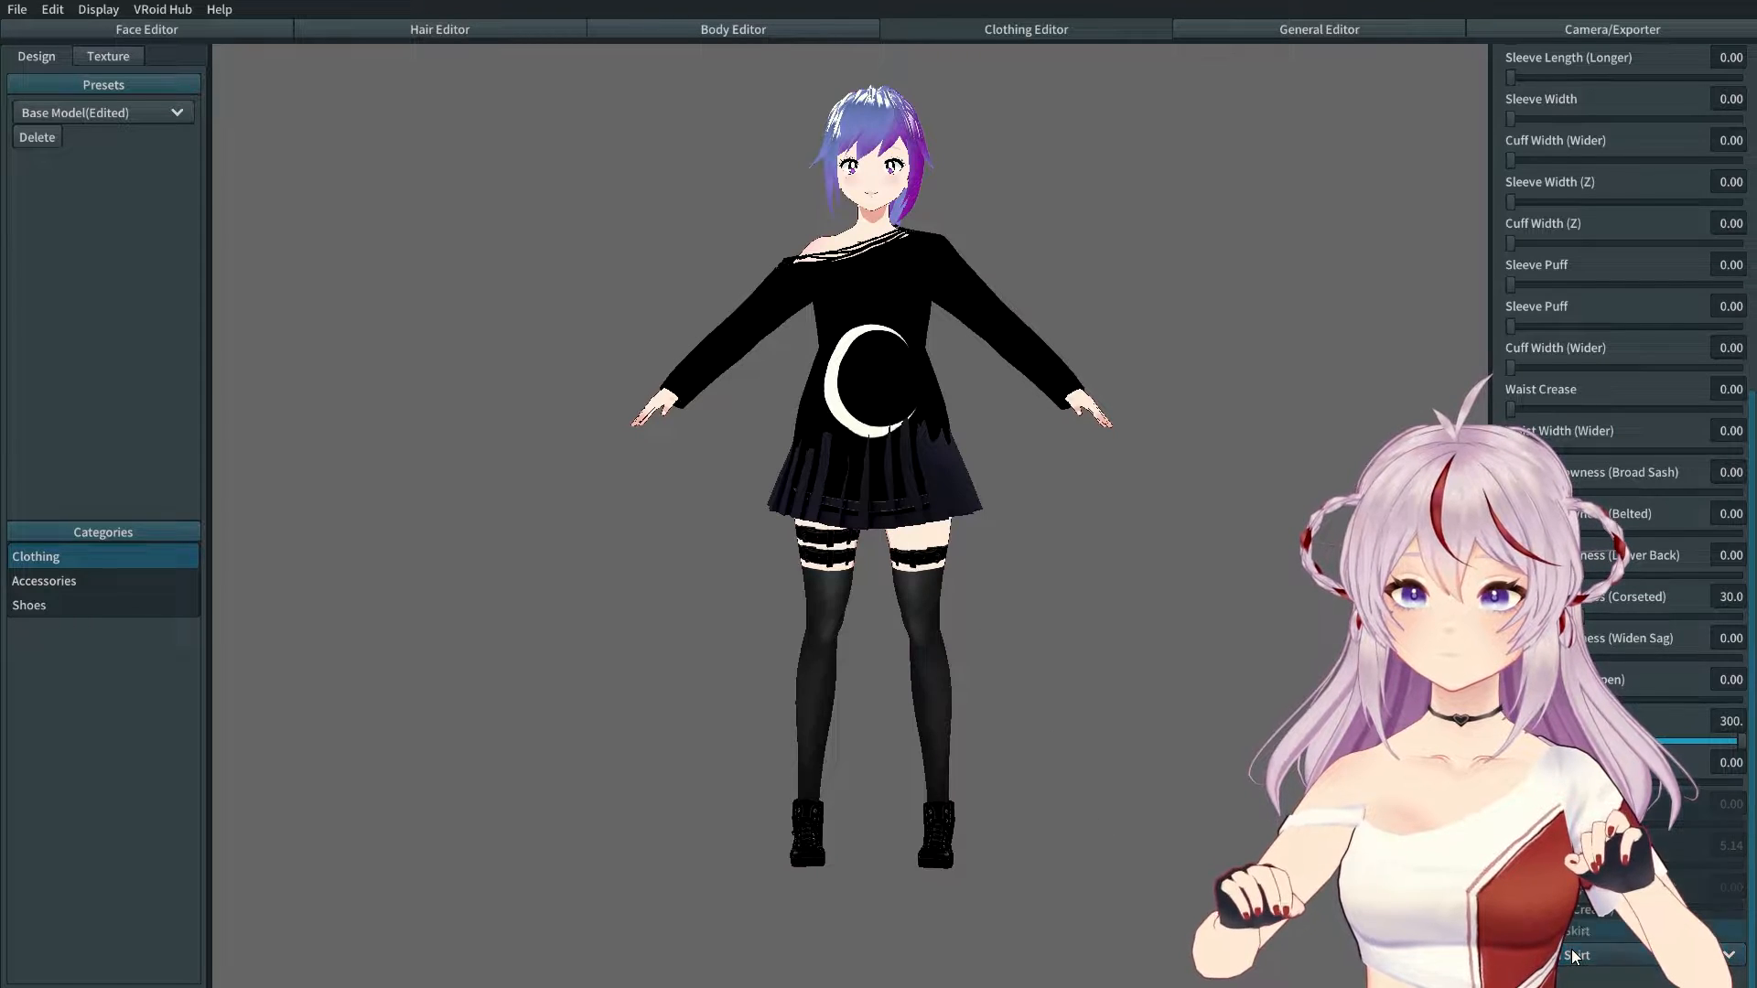
pyautogui.click(1547, 803)
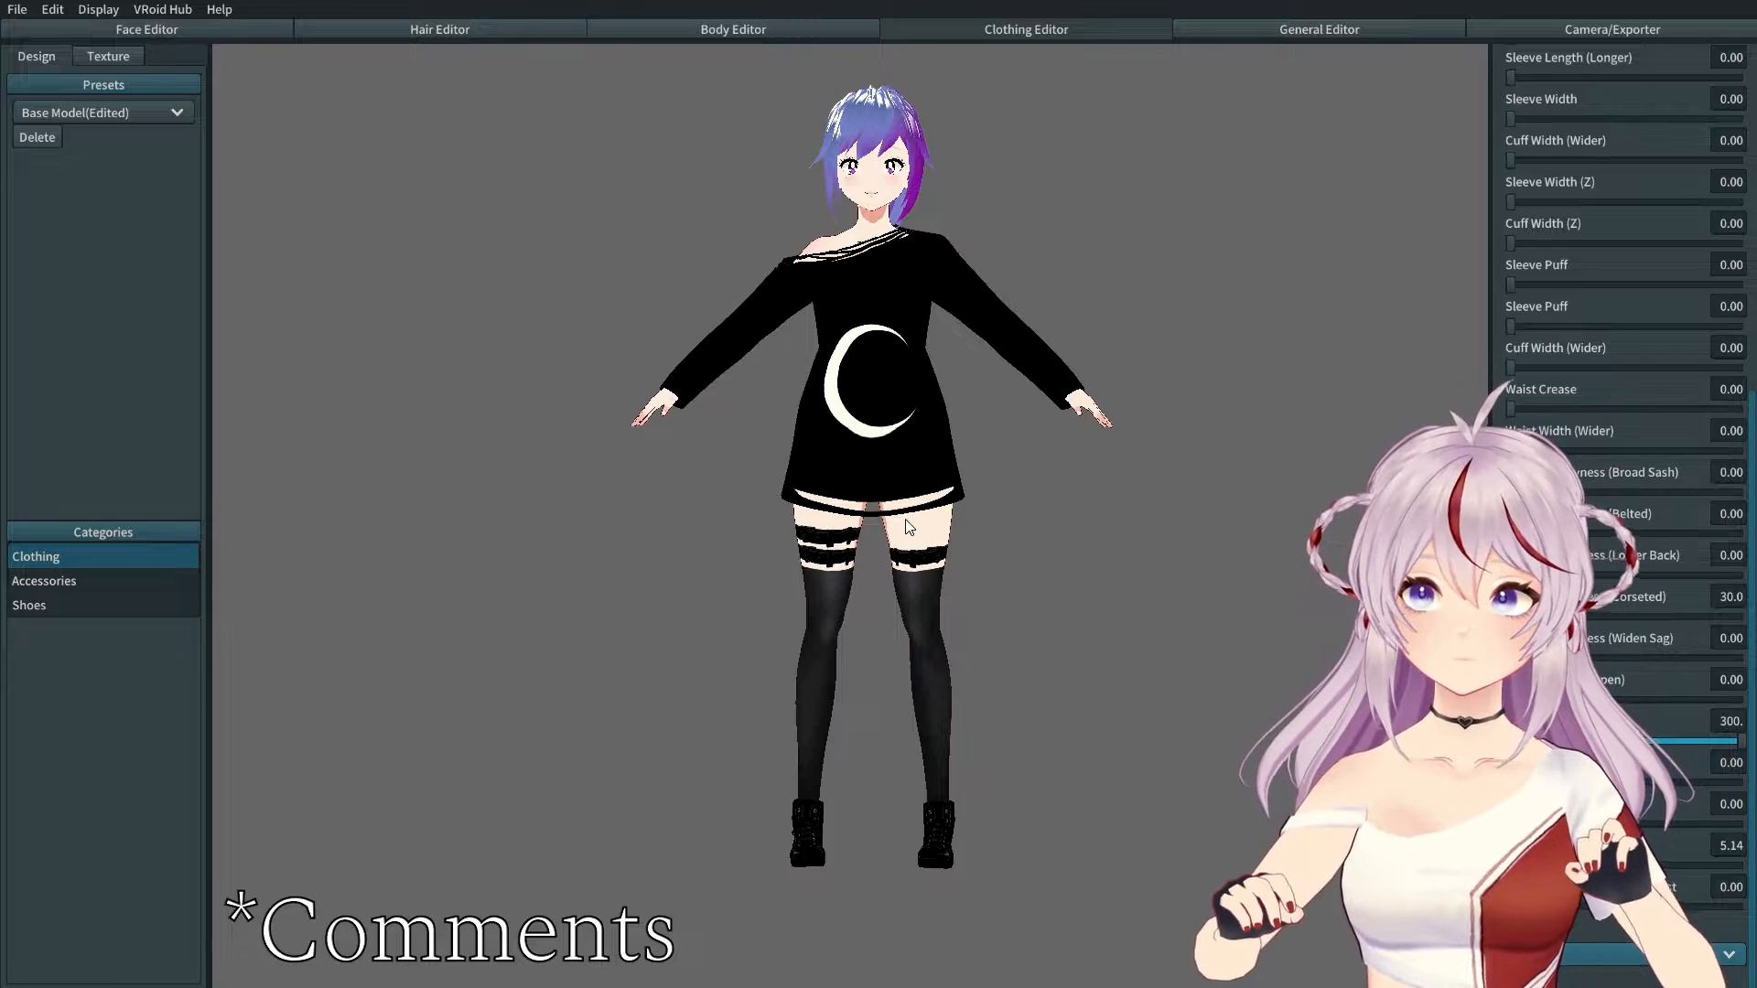
pyautogui.moveTo(884, 472)
pyautogui.mouseDown(button='right')
pyautogui.moveTo(693, 482)
pyautogui.moveTo(893, 478)
pyautogui.mouseUp(button='right')
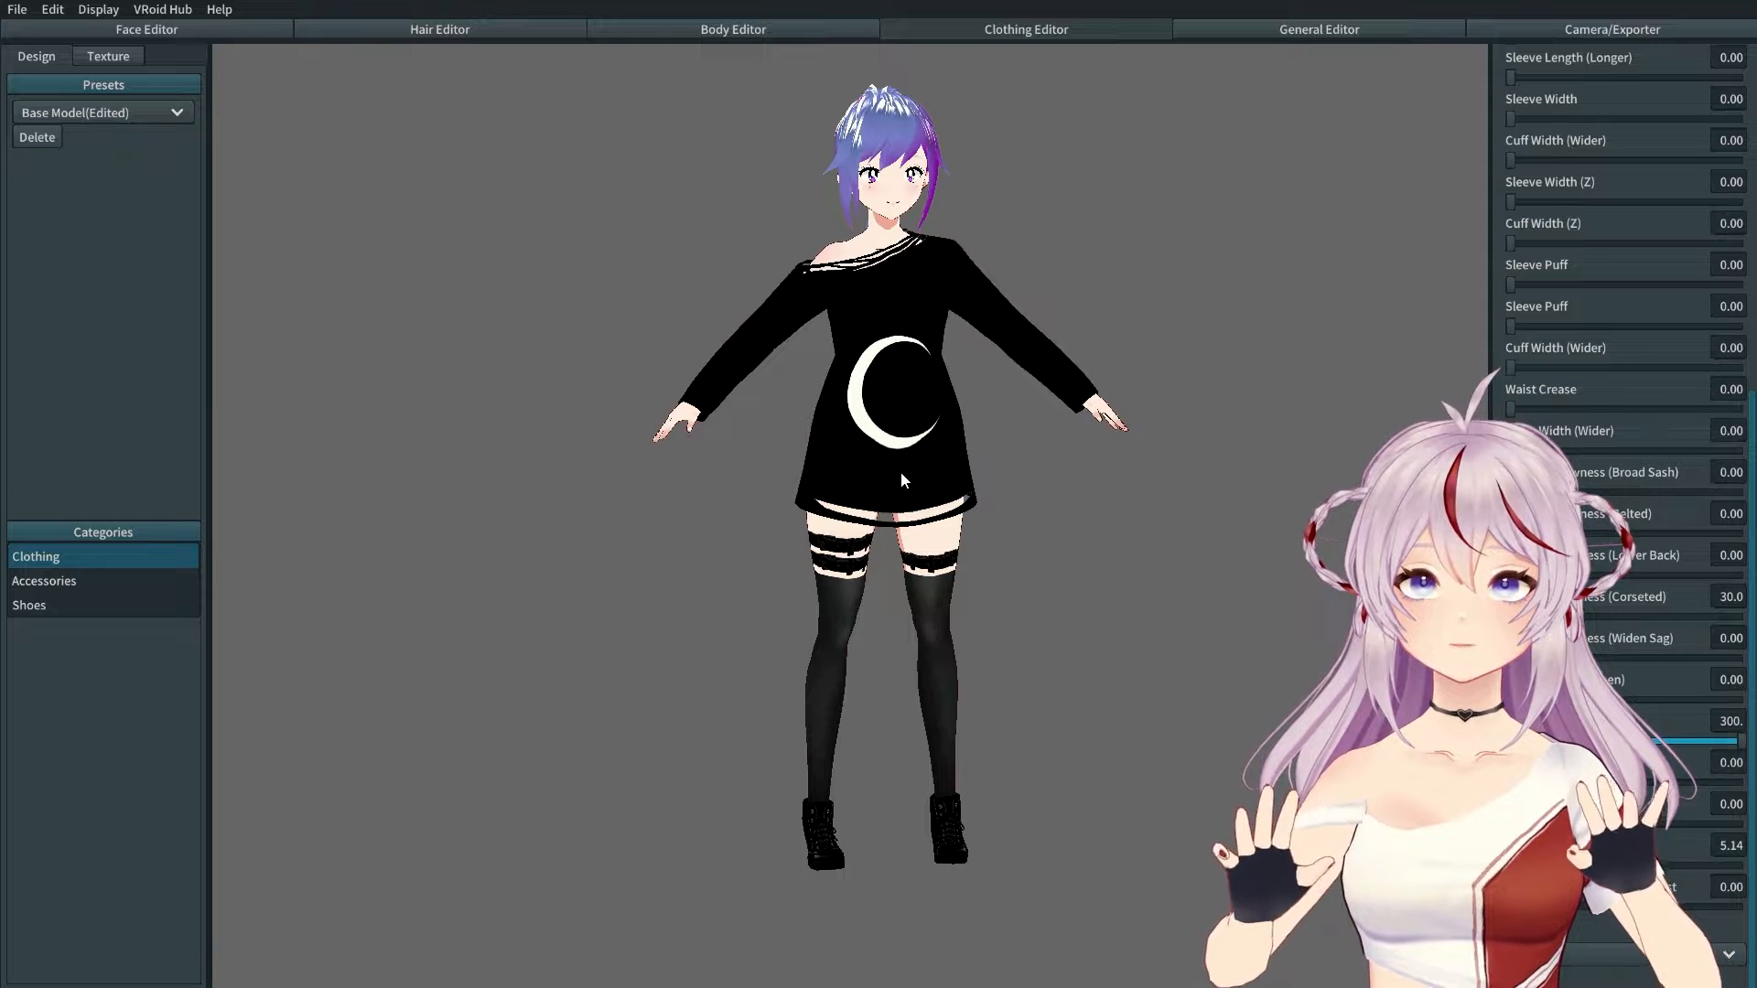
pyautogui.moveTo(888, 470); pyautogui.dragTo(833, 469, button='right')
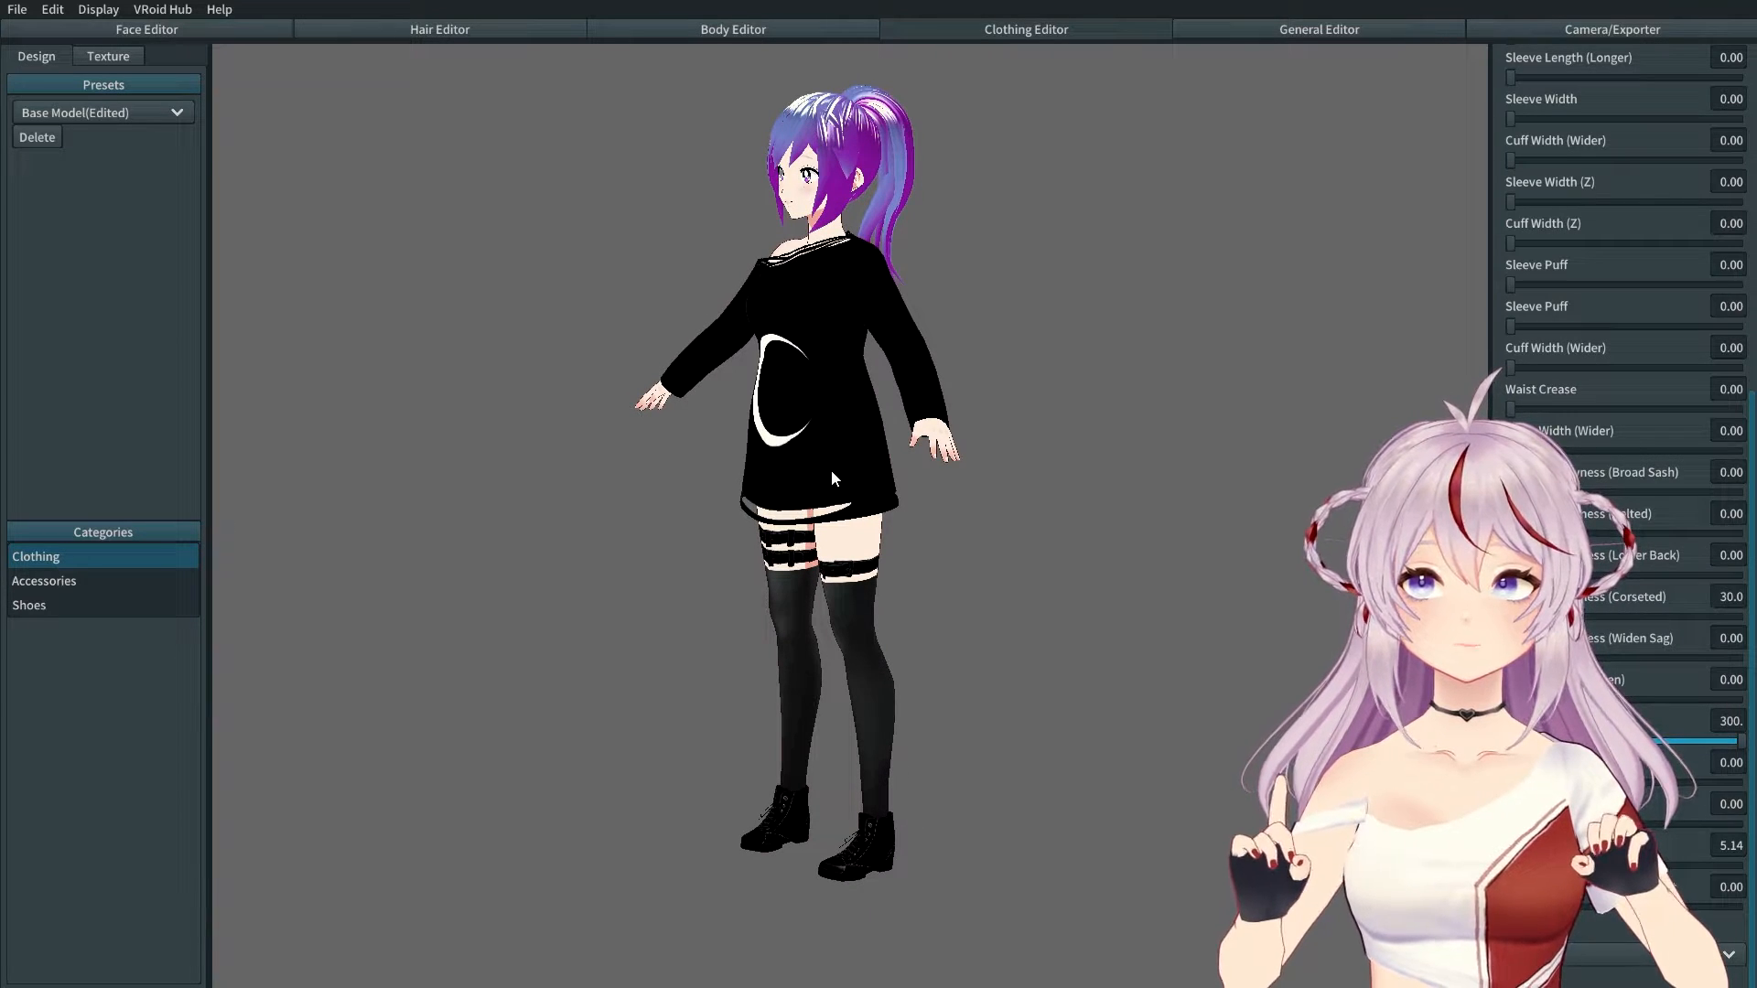
pyautogui.moveTo(850, 468); pyautogui.dragTo(842, 266, button='middle')
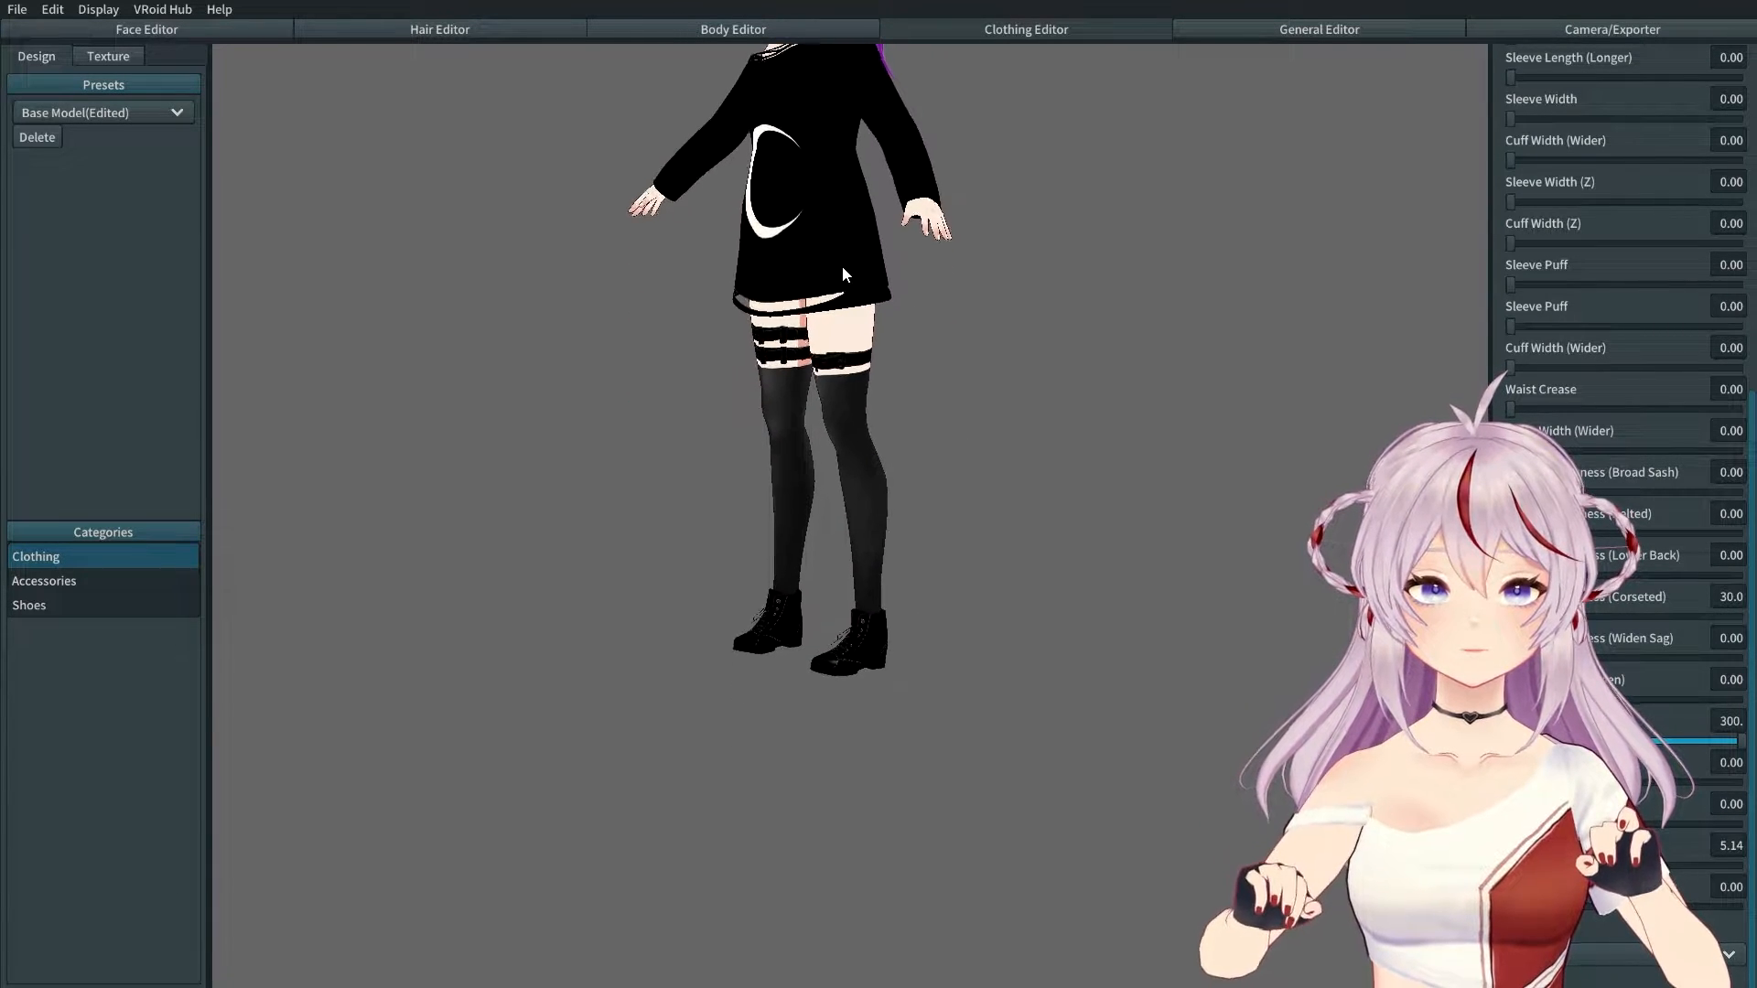
pyautogui.moveTo(837, 588); pyautogui.dragTo(860, 481, button='middle')
pyautogui.scroll(1, 872, 569)
pyautogui.scroll(6, 871, 569)
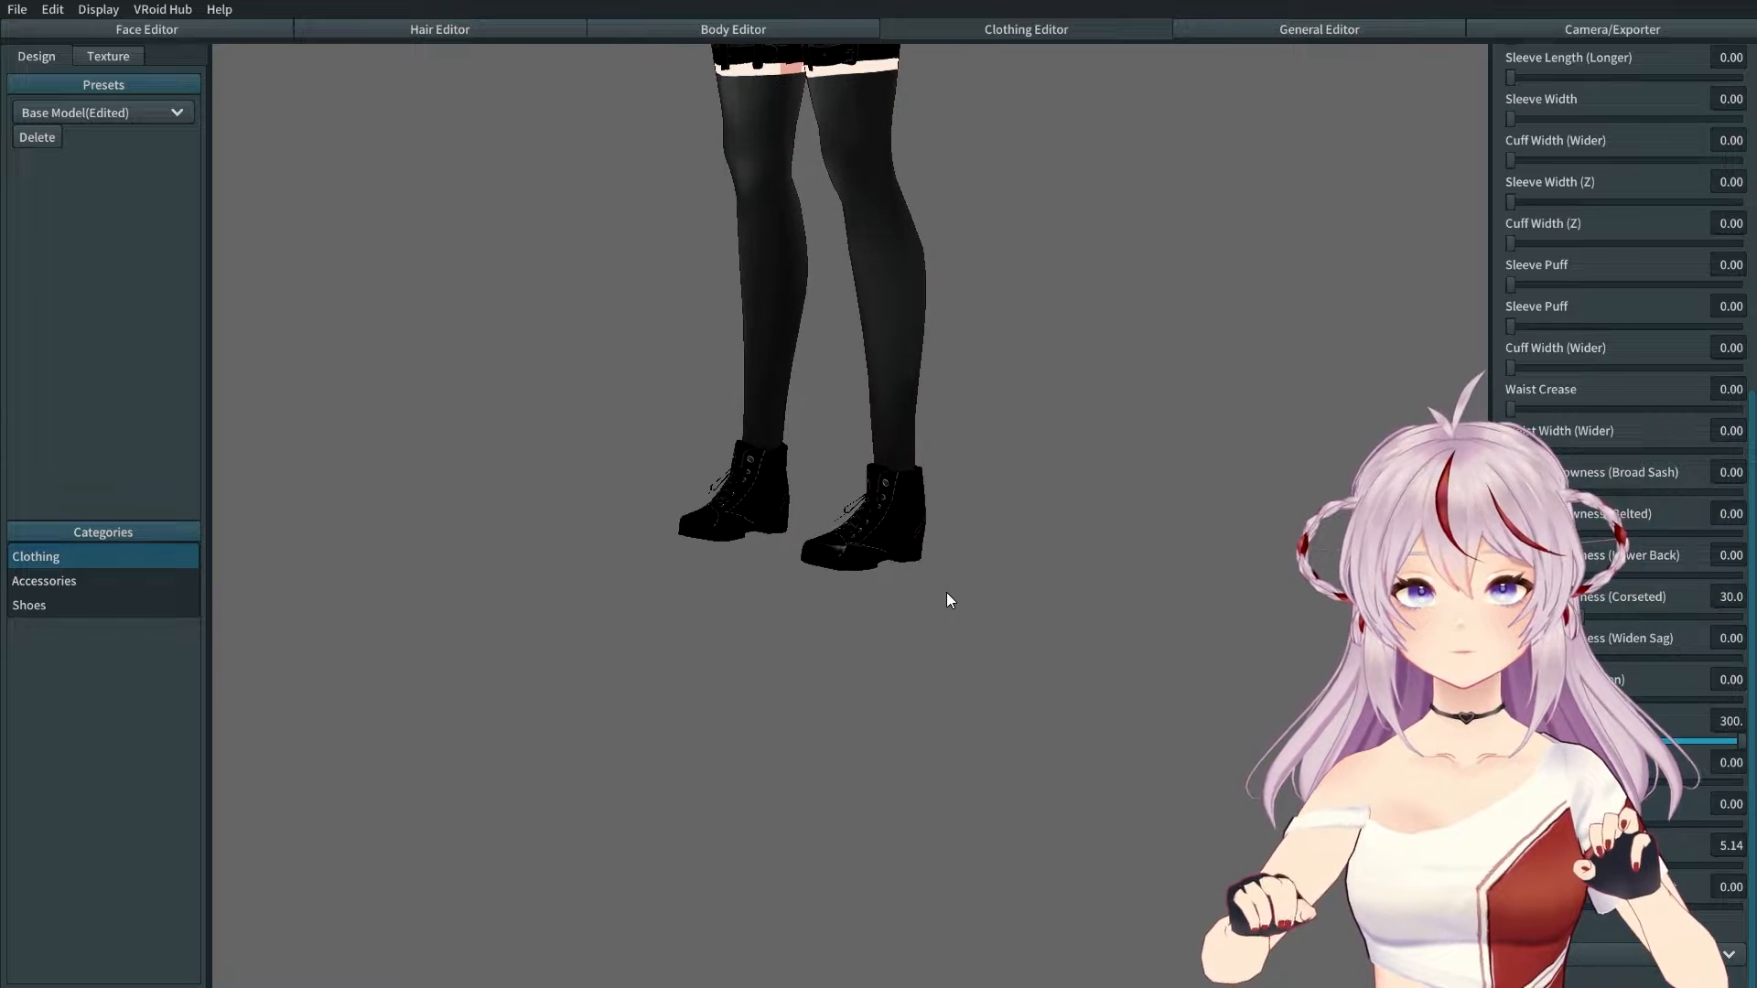
pyautogui.moveTo(1002, 609); pyautogui.dragTo(1003, 612, button='right')
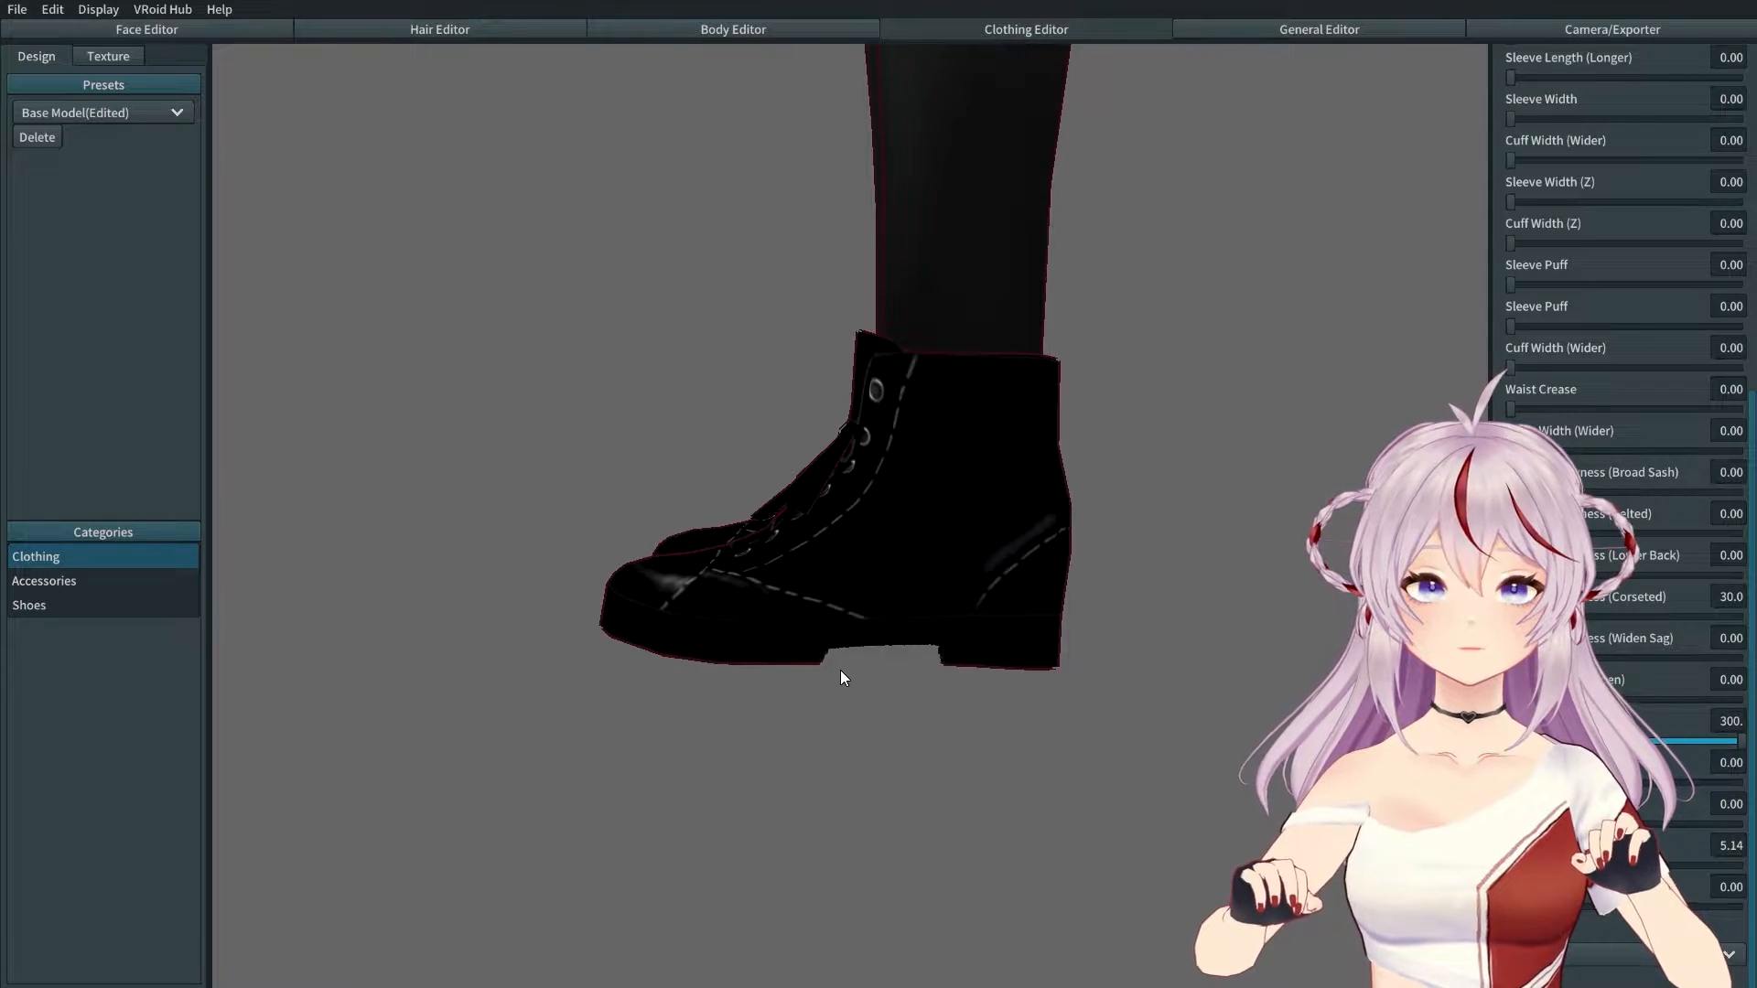
pyautogui.moveTo(840, 669); pyautogui.dragTo(886, 607, button='right')
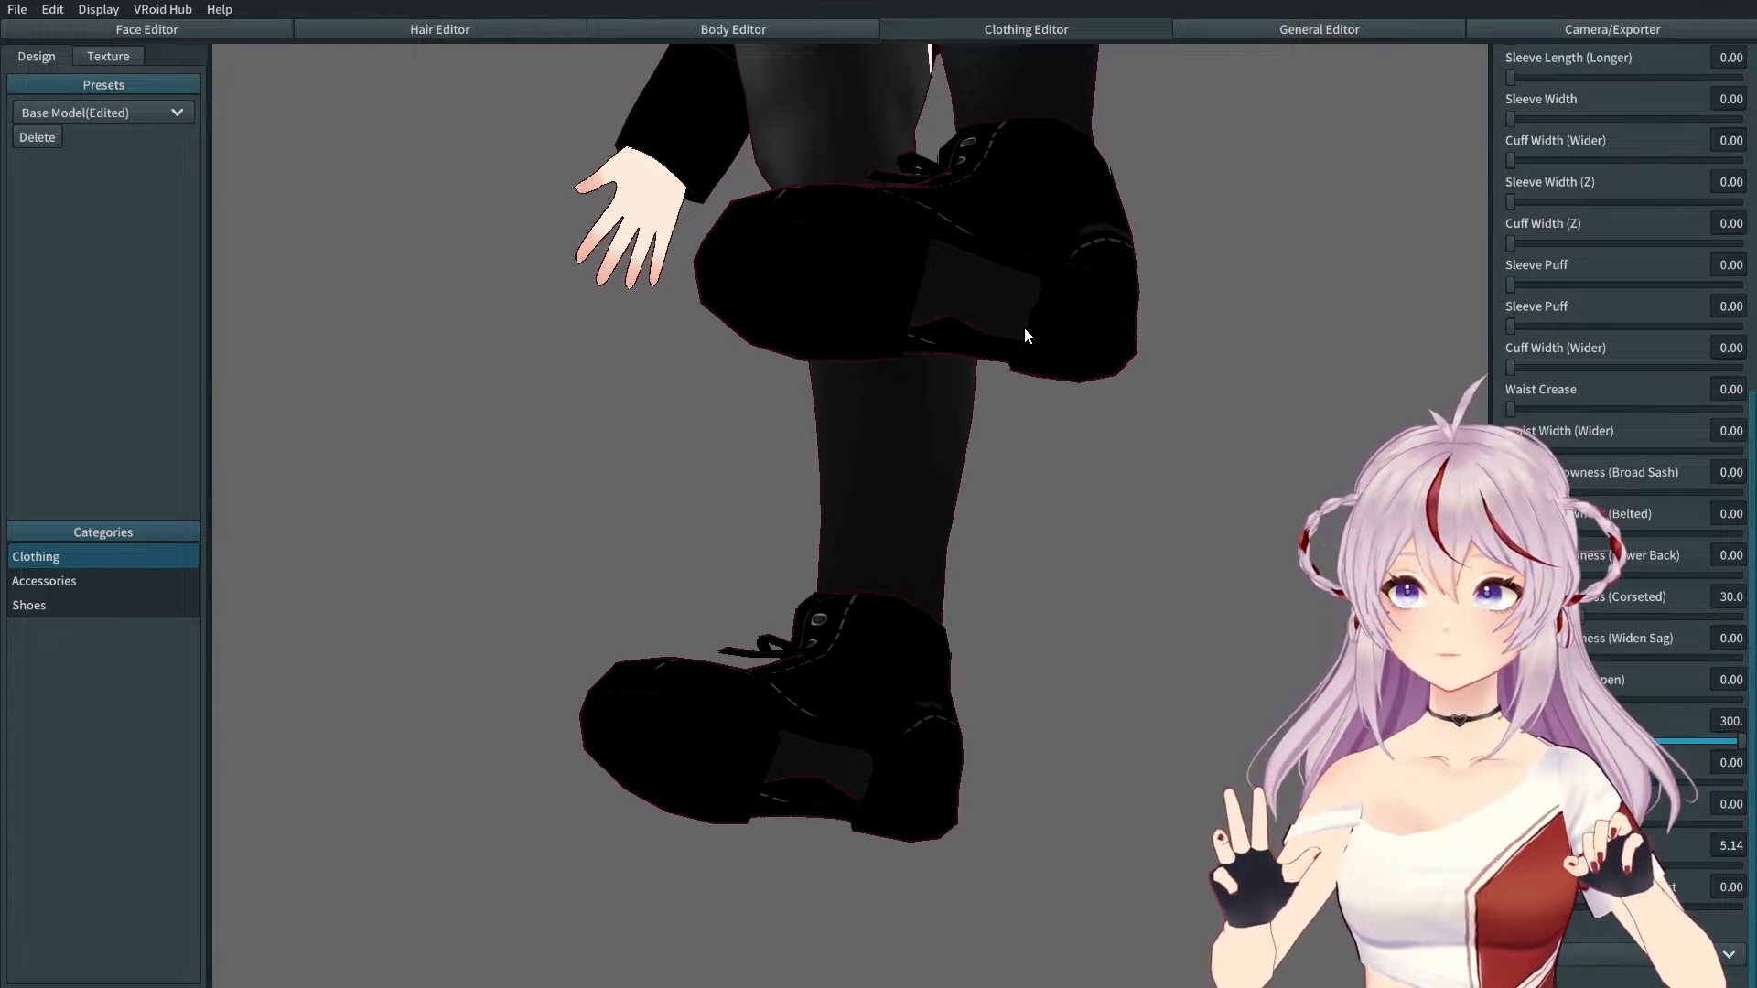
pyautogui.moveTo(957, 316); pyautogui.dragTo(975, 448, button='right')
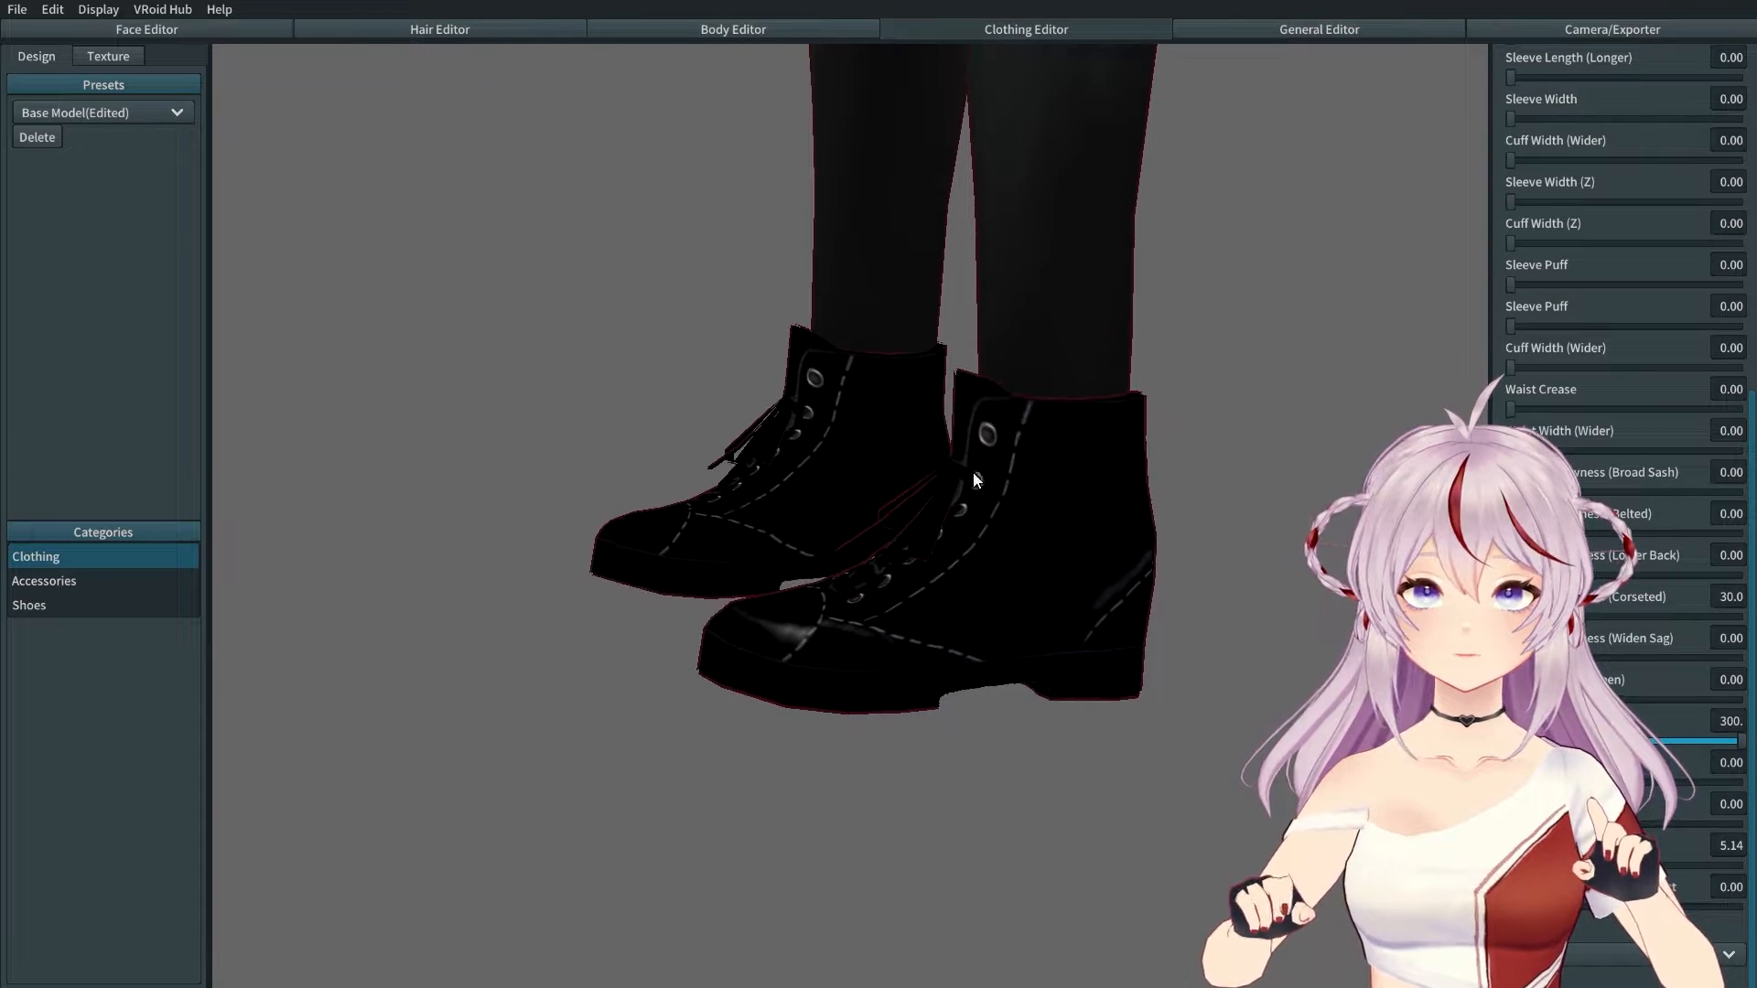
pyautogui.moveTo(985, 678); pyautogui.dragTo(947, 695, button='right')
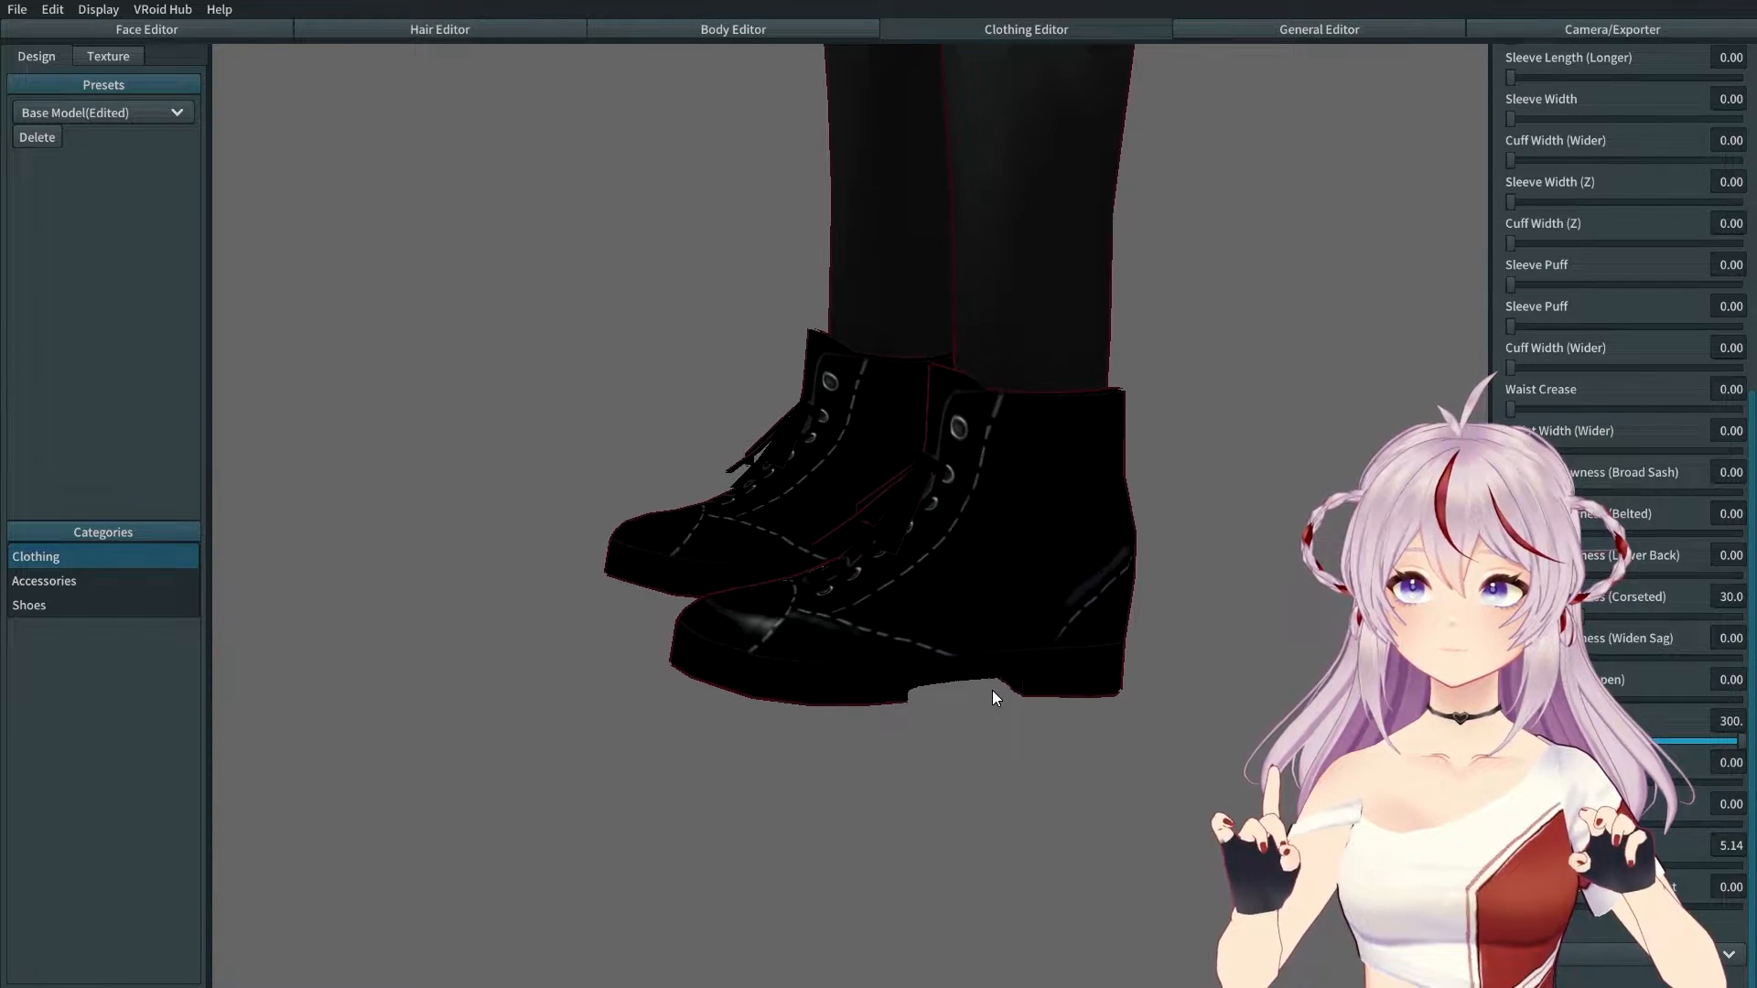
pyautogui.moveTo(992, 690); pyautogui.dragTo(991, 627, button='right')
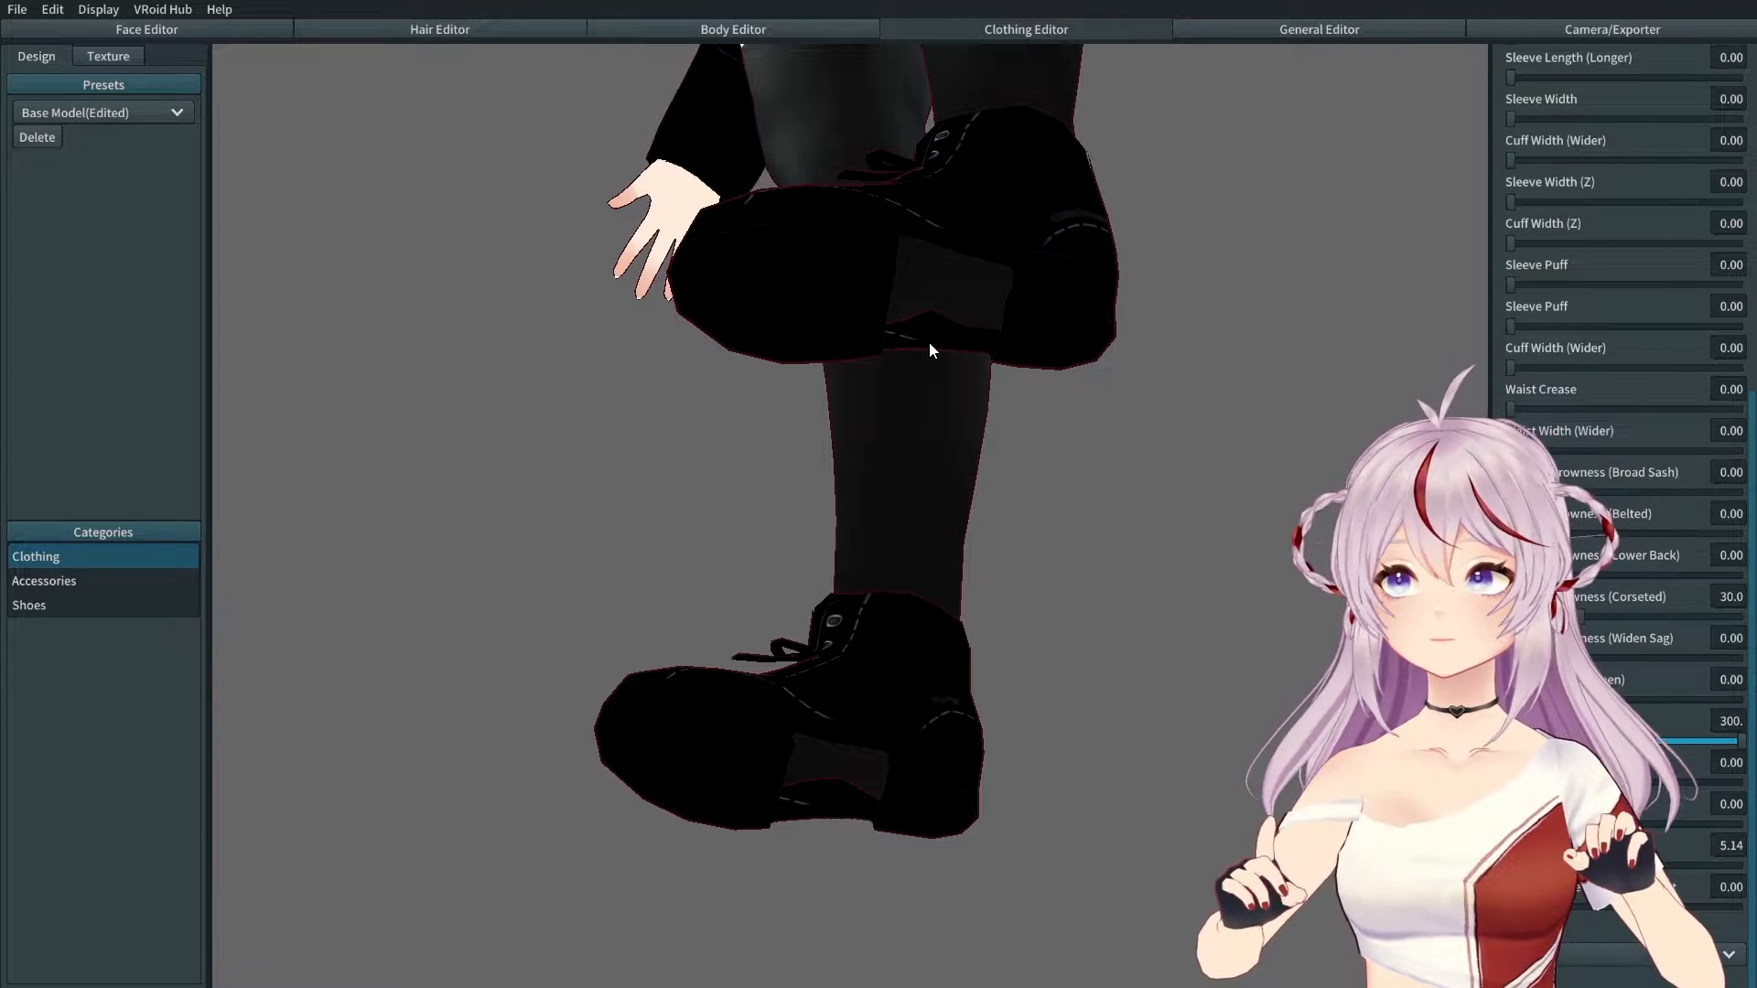
pyautogui.moveTo(935, 404); pyautogui.dragTo(837, 349, button='right')
pyautogui.moveTo(895, 252); pyautogui.dragTo(917, 577, button='middle')
pyautogui.moveTo(917, 577); pyautogui.dragTo(920, 542, button='right')
pyautogui.moveTo(921, 547); pyautogui.dragTo(914, 486, button='middle')
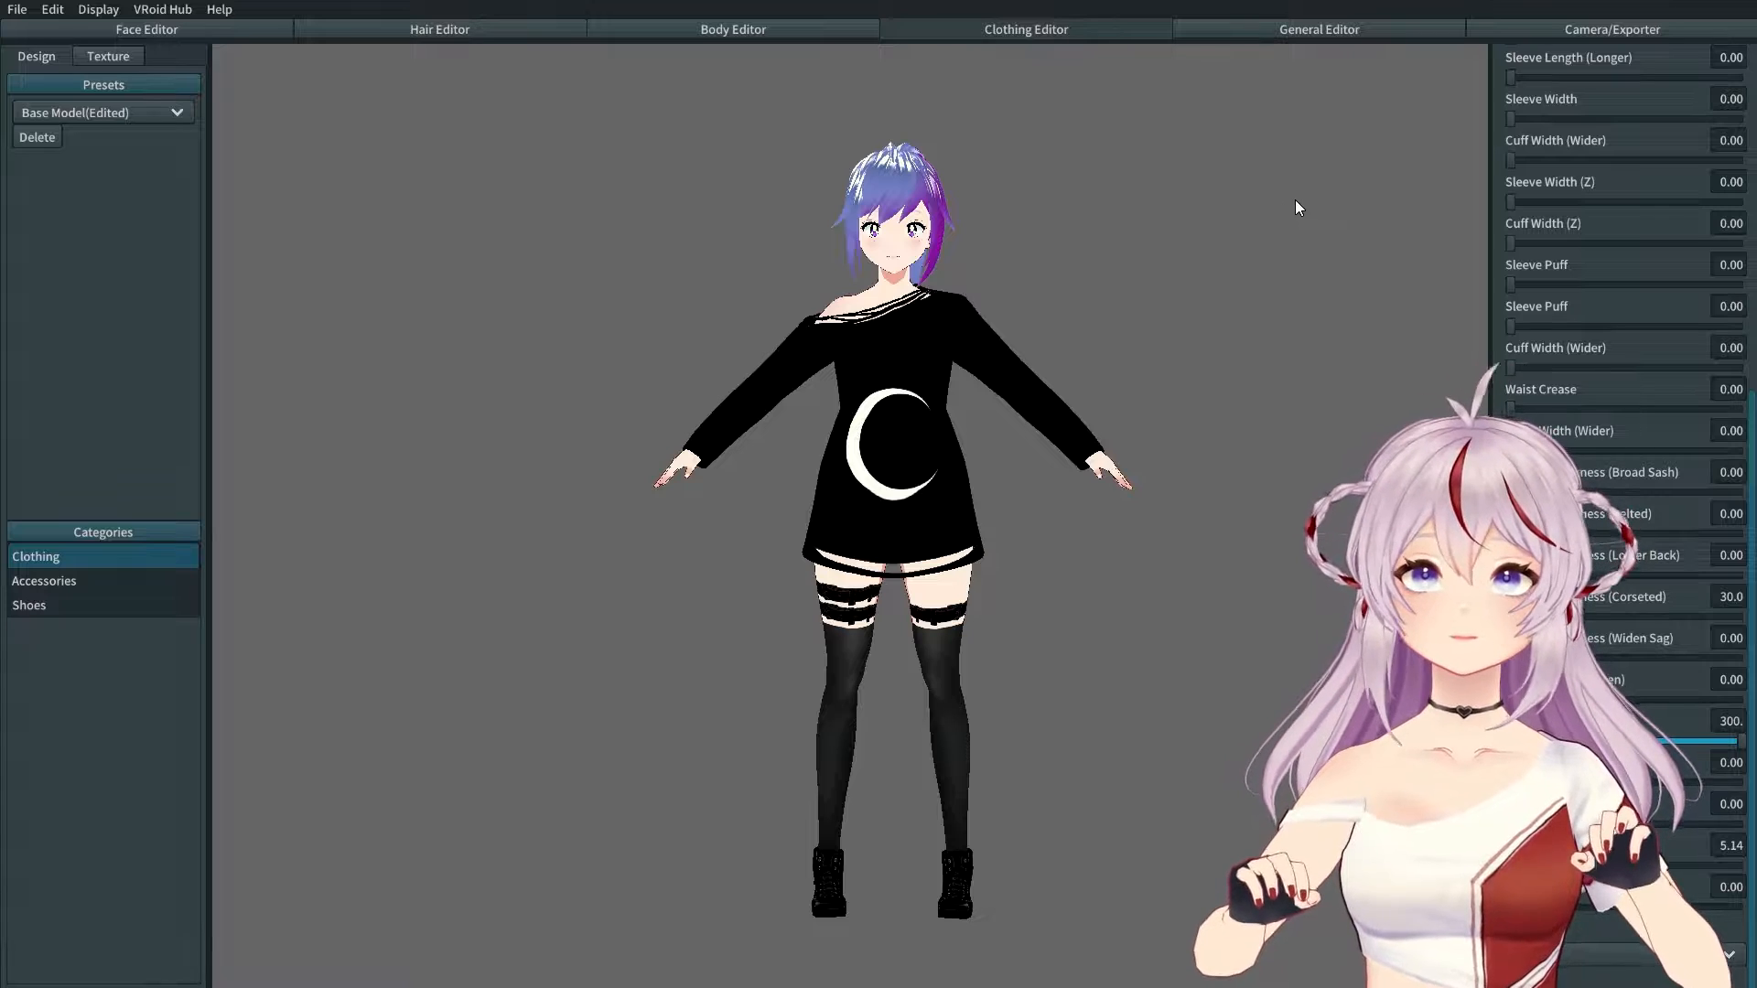
# Step: In Camera/Exporter, preview the Angry and Surprised expressions, orbiting around the face
pyautogui.click(1546, 24)
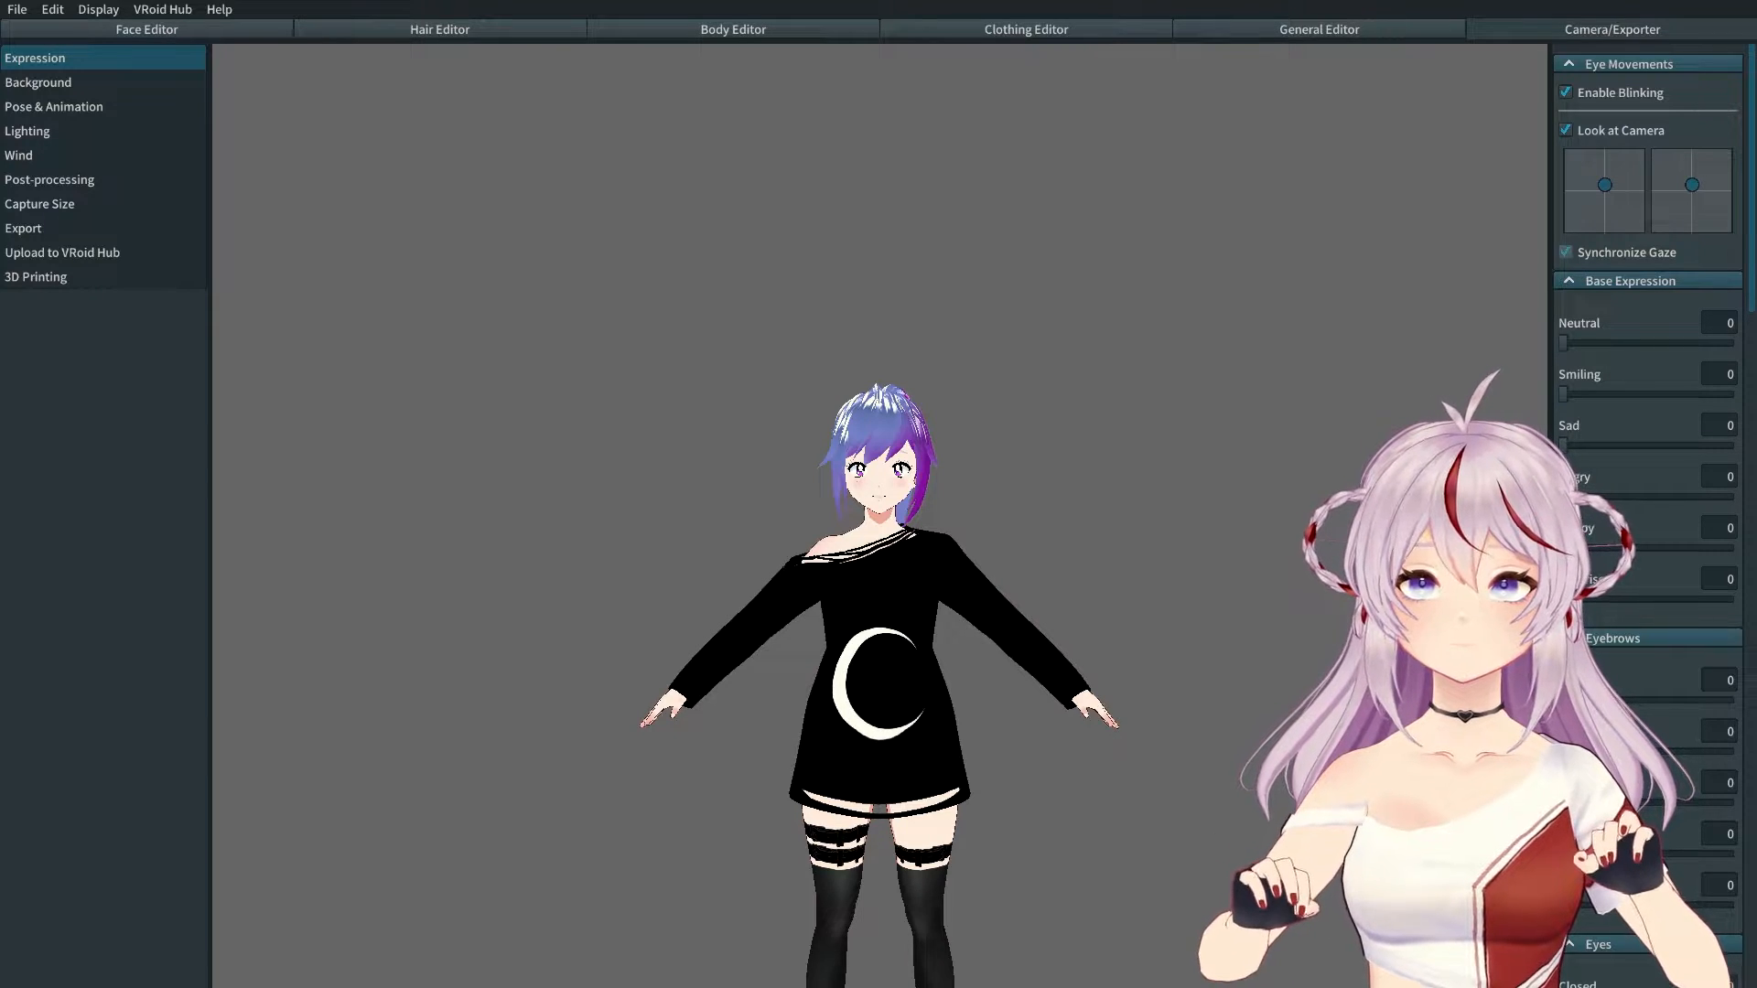
pyautogui.moveTo(1564, 497); pyautogui.dragTo(1734, 497)
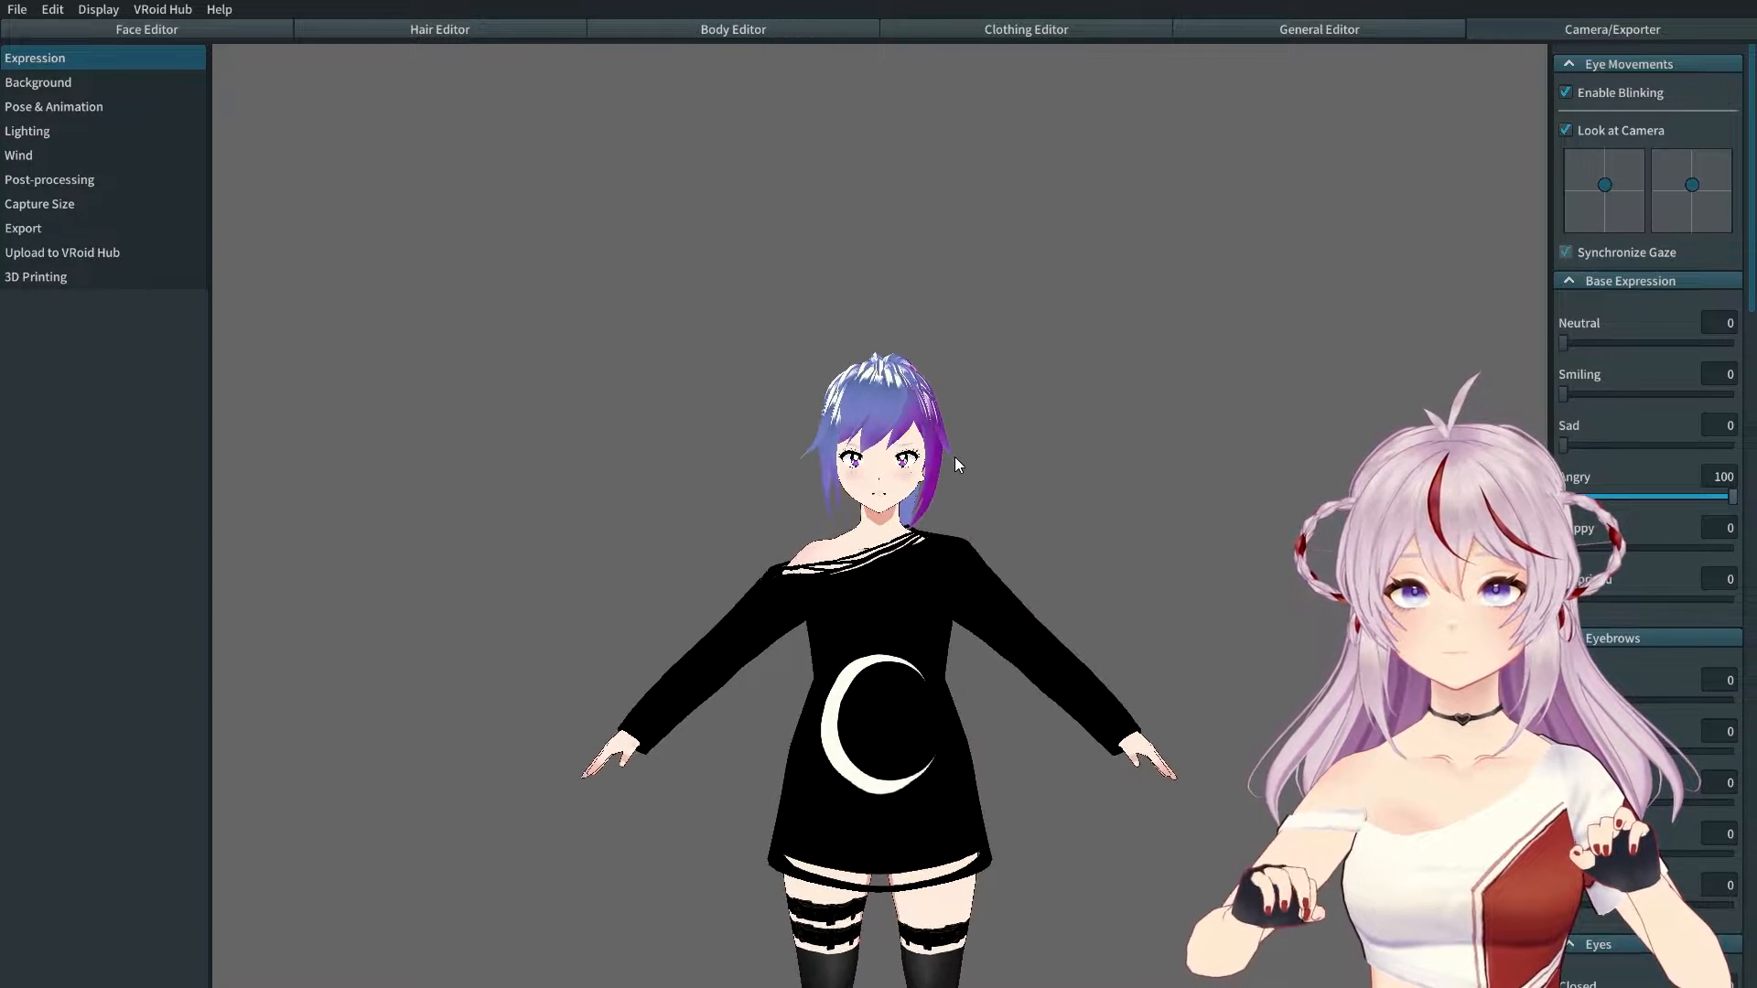
pyautogui.scroll(5, 957, 457)
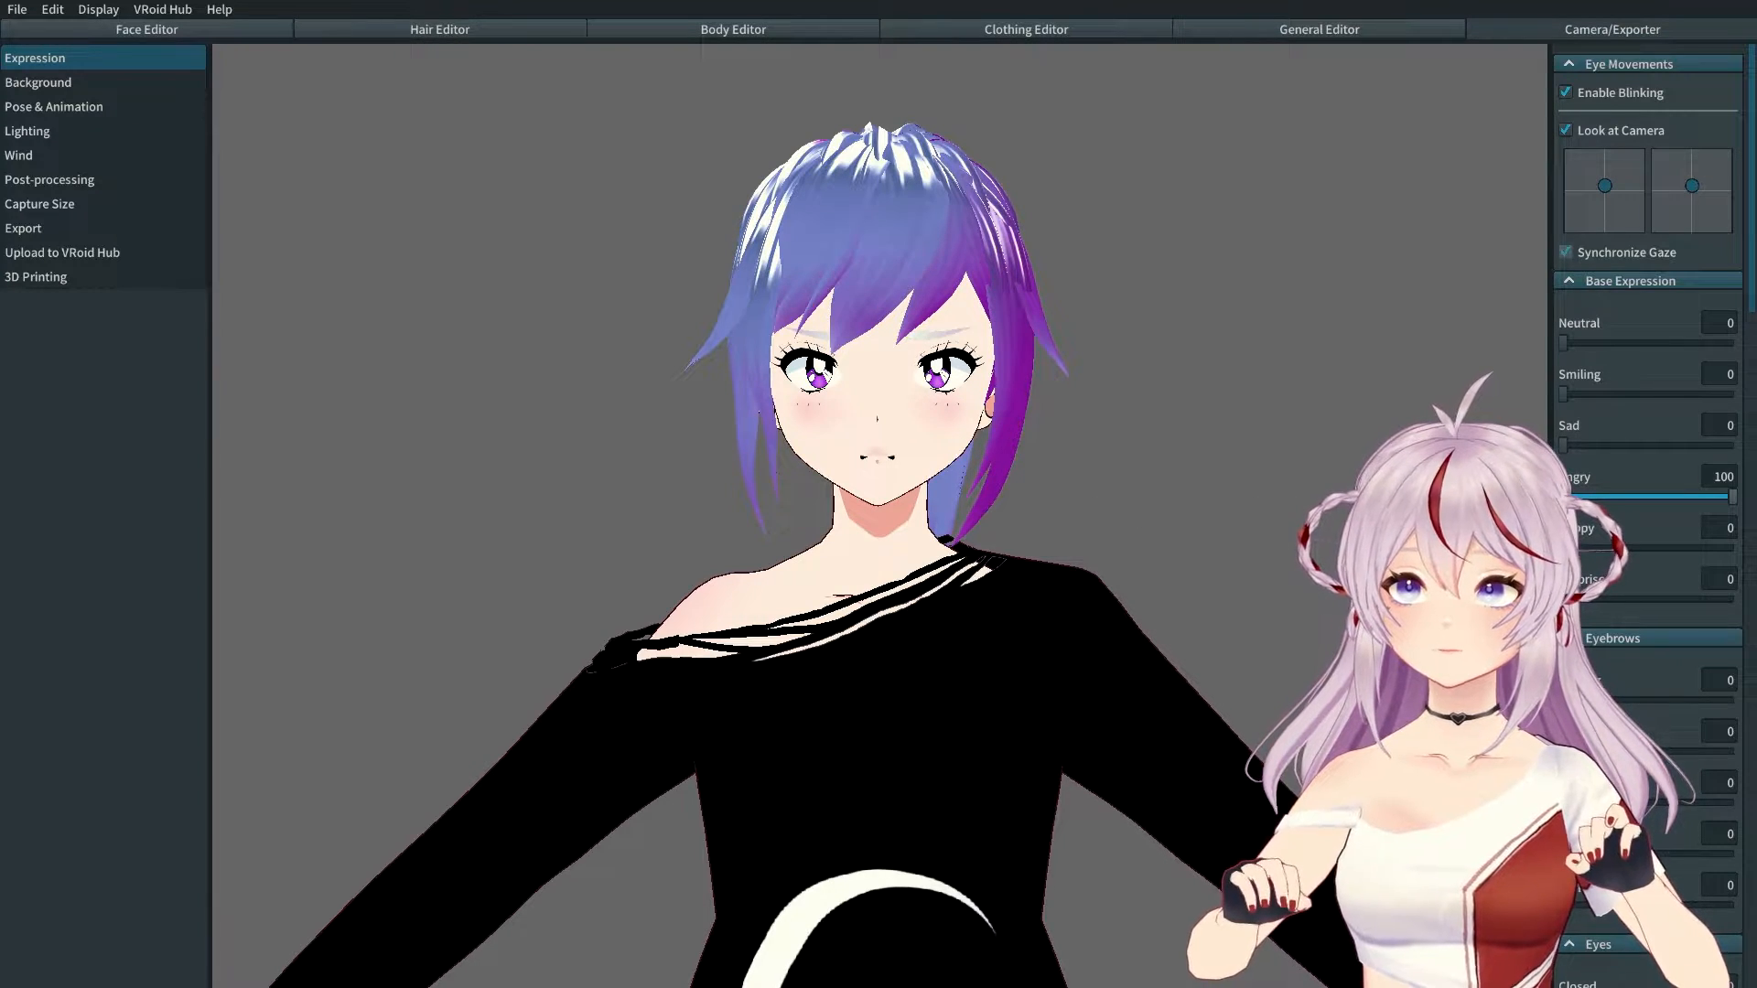
pyautogui.moveTo(1730, 497); pyautogui.dragTo(1733, 446)
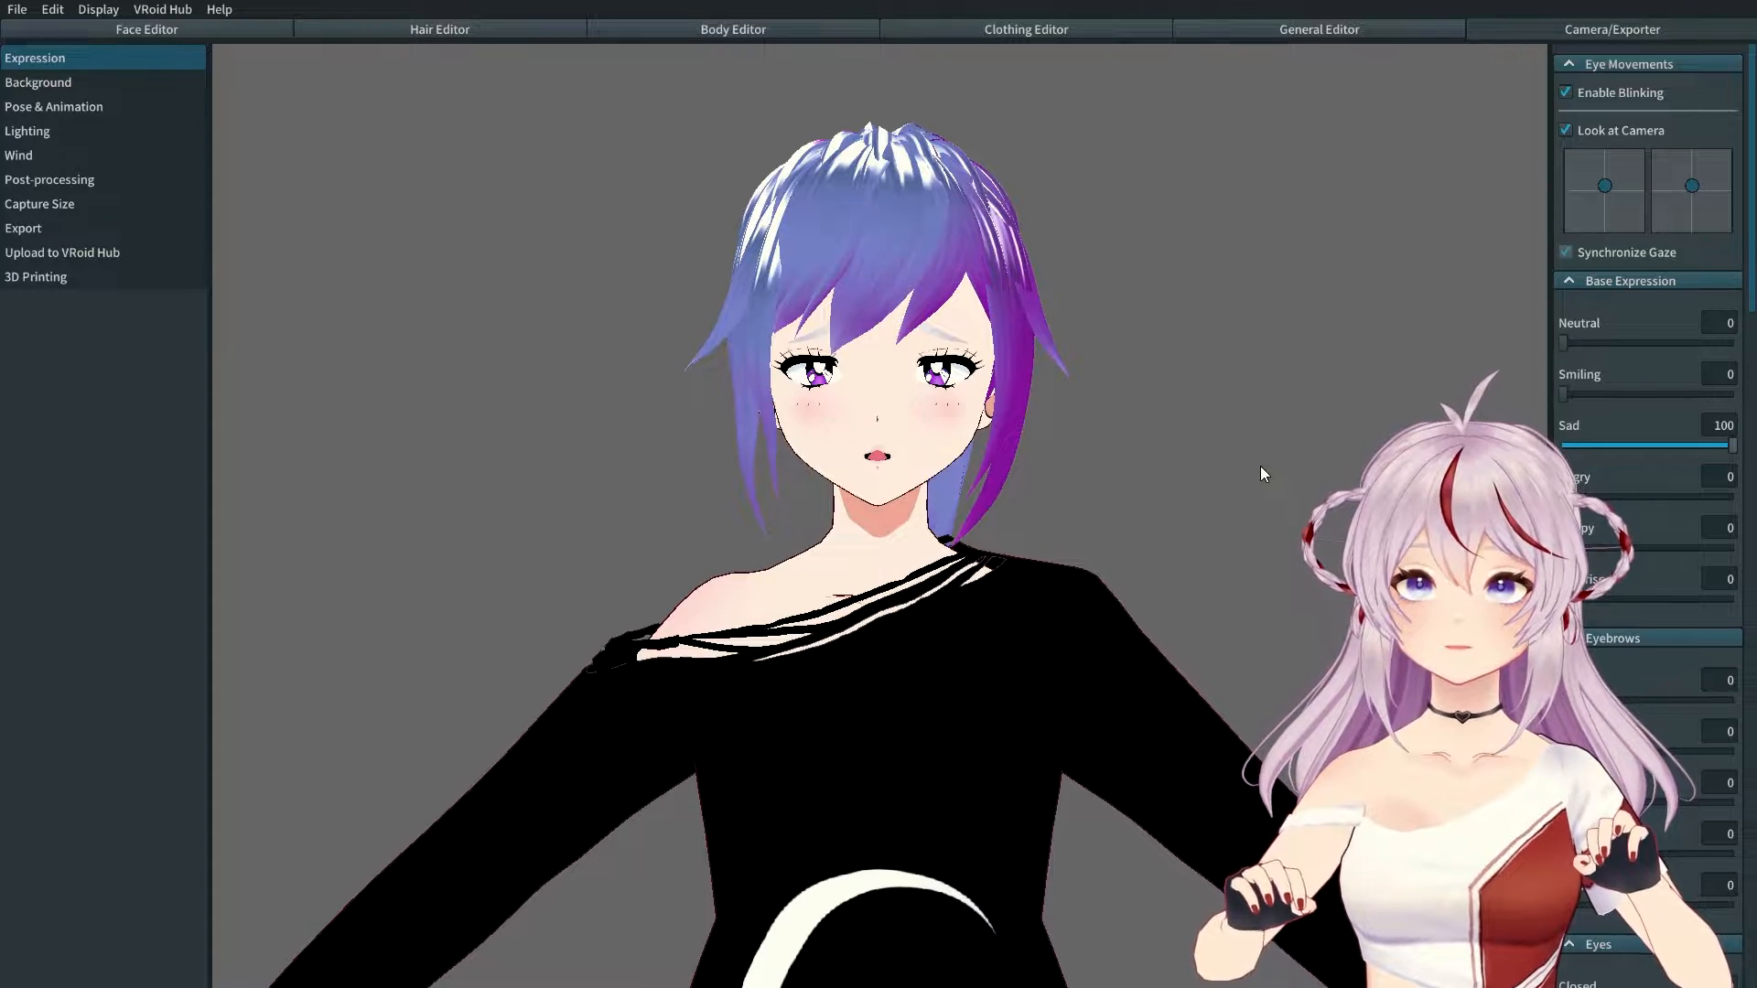
pyautogui.moveTo(1733, 448); pyautogui.dragTo(1561, 448)
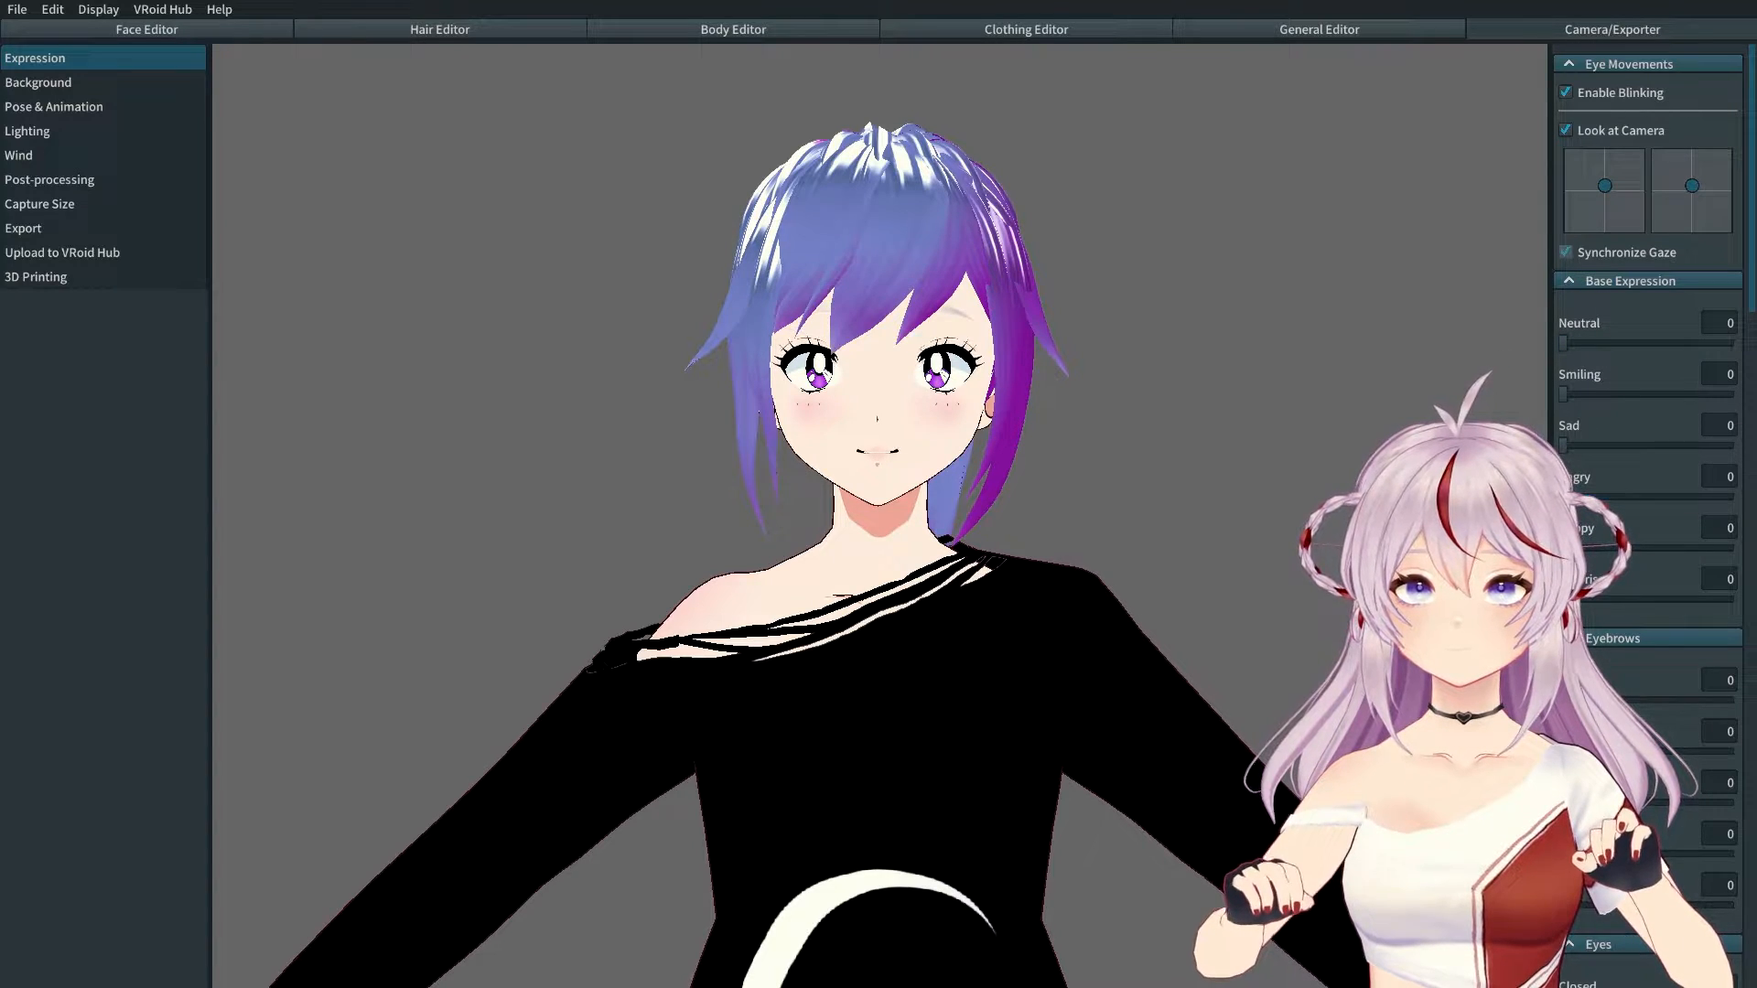
pyautogui.moveTo(1564, 600); pyautogui.dragTo(1733, 600)
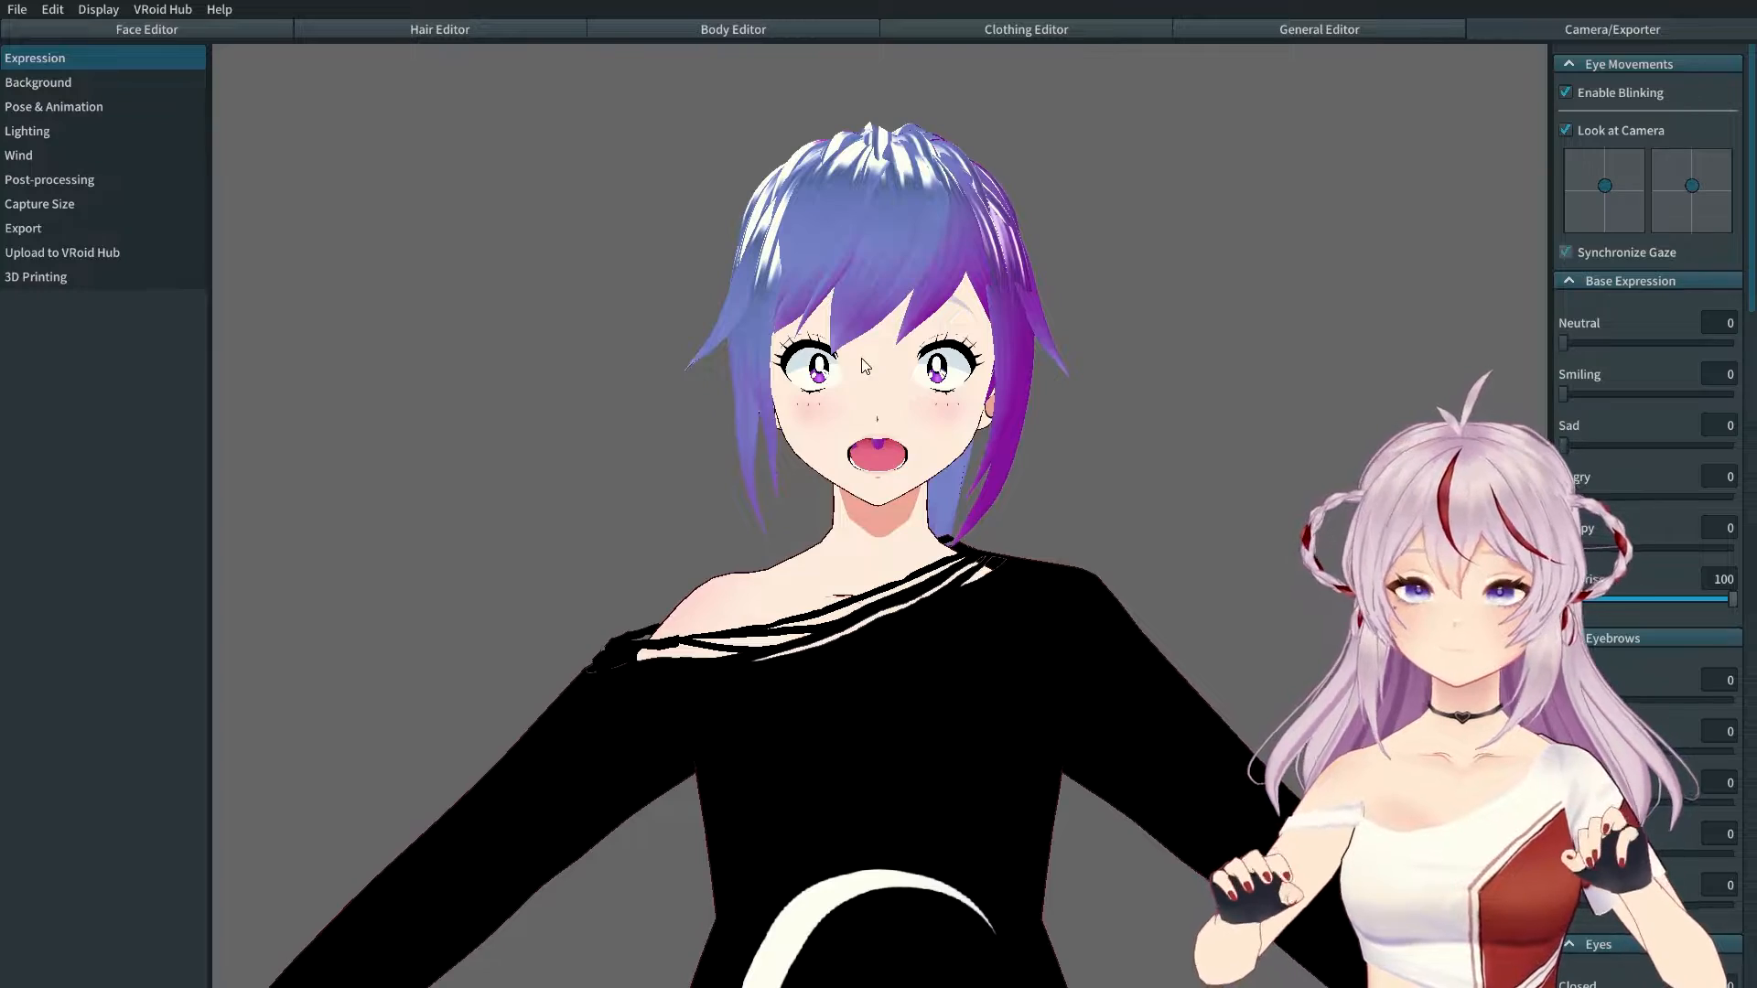
pyautogui.scroll(3, 825, 395)
pyautogui.moveTo(826, 396); pyautogui.dragTo(767, 311, button='right')
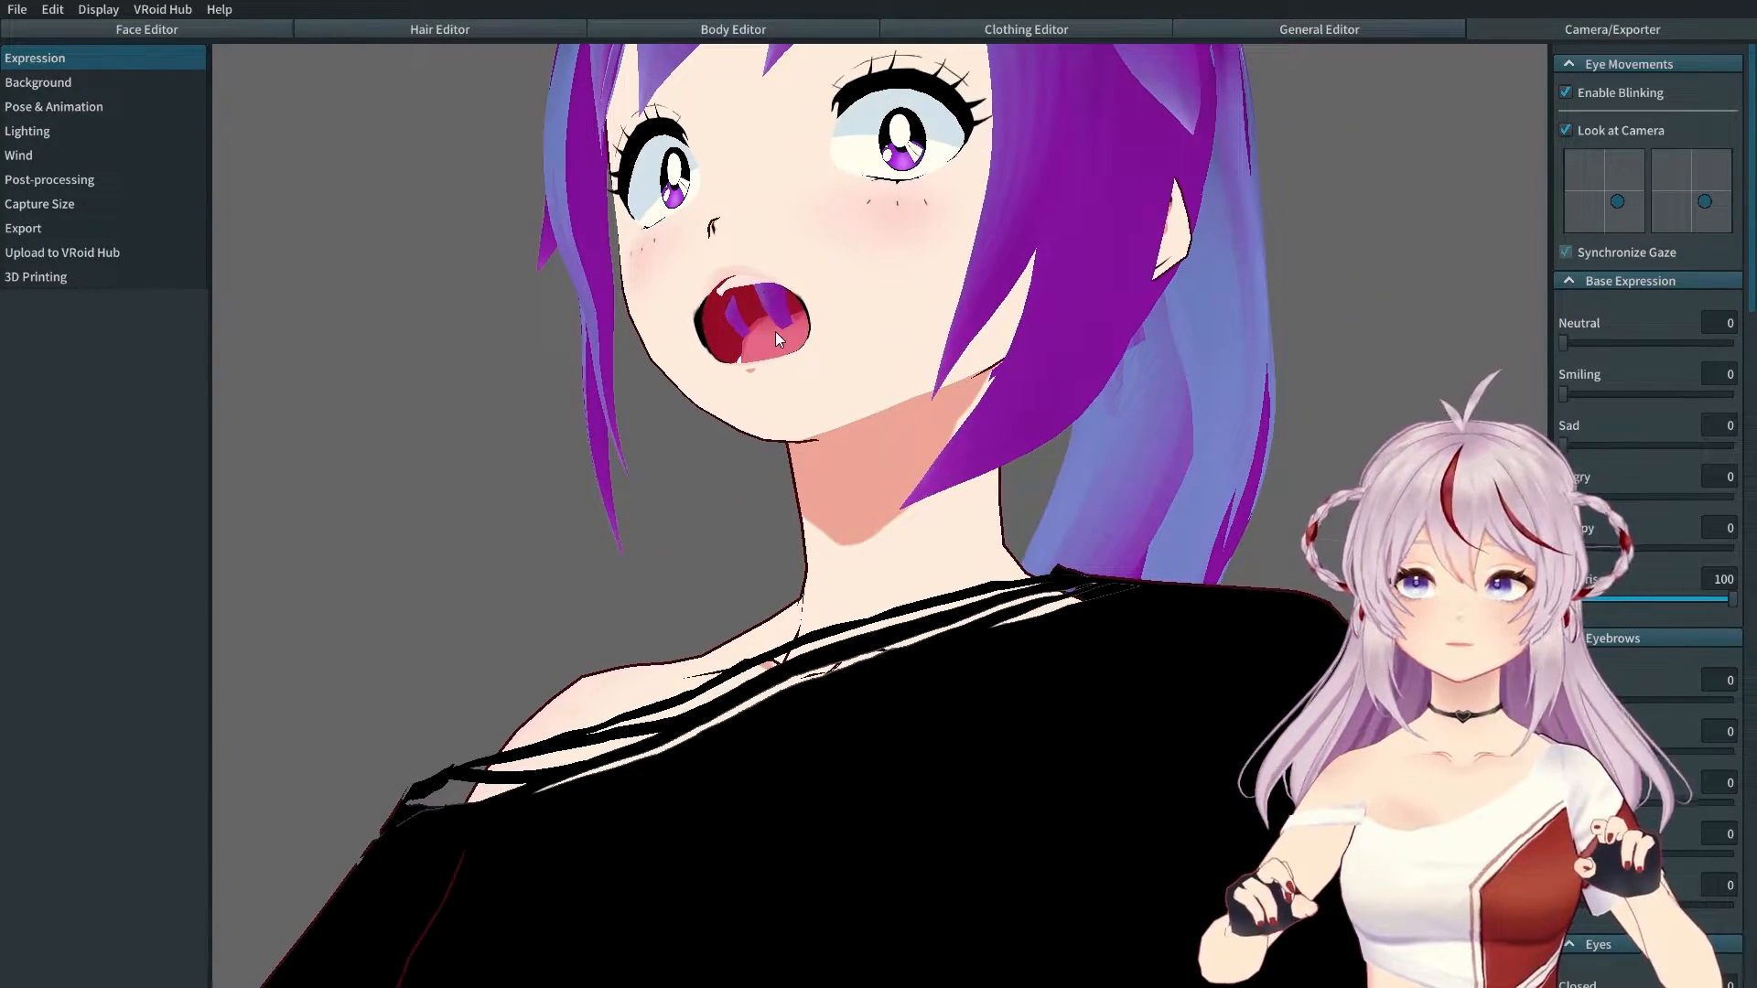
pyautogui.moveTo(798, 322); pyautogui.dragTo(778, 326, button='right')
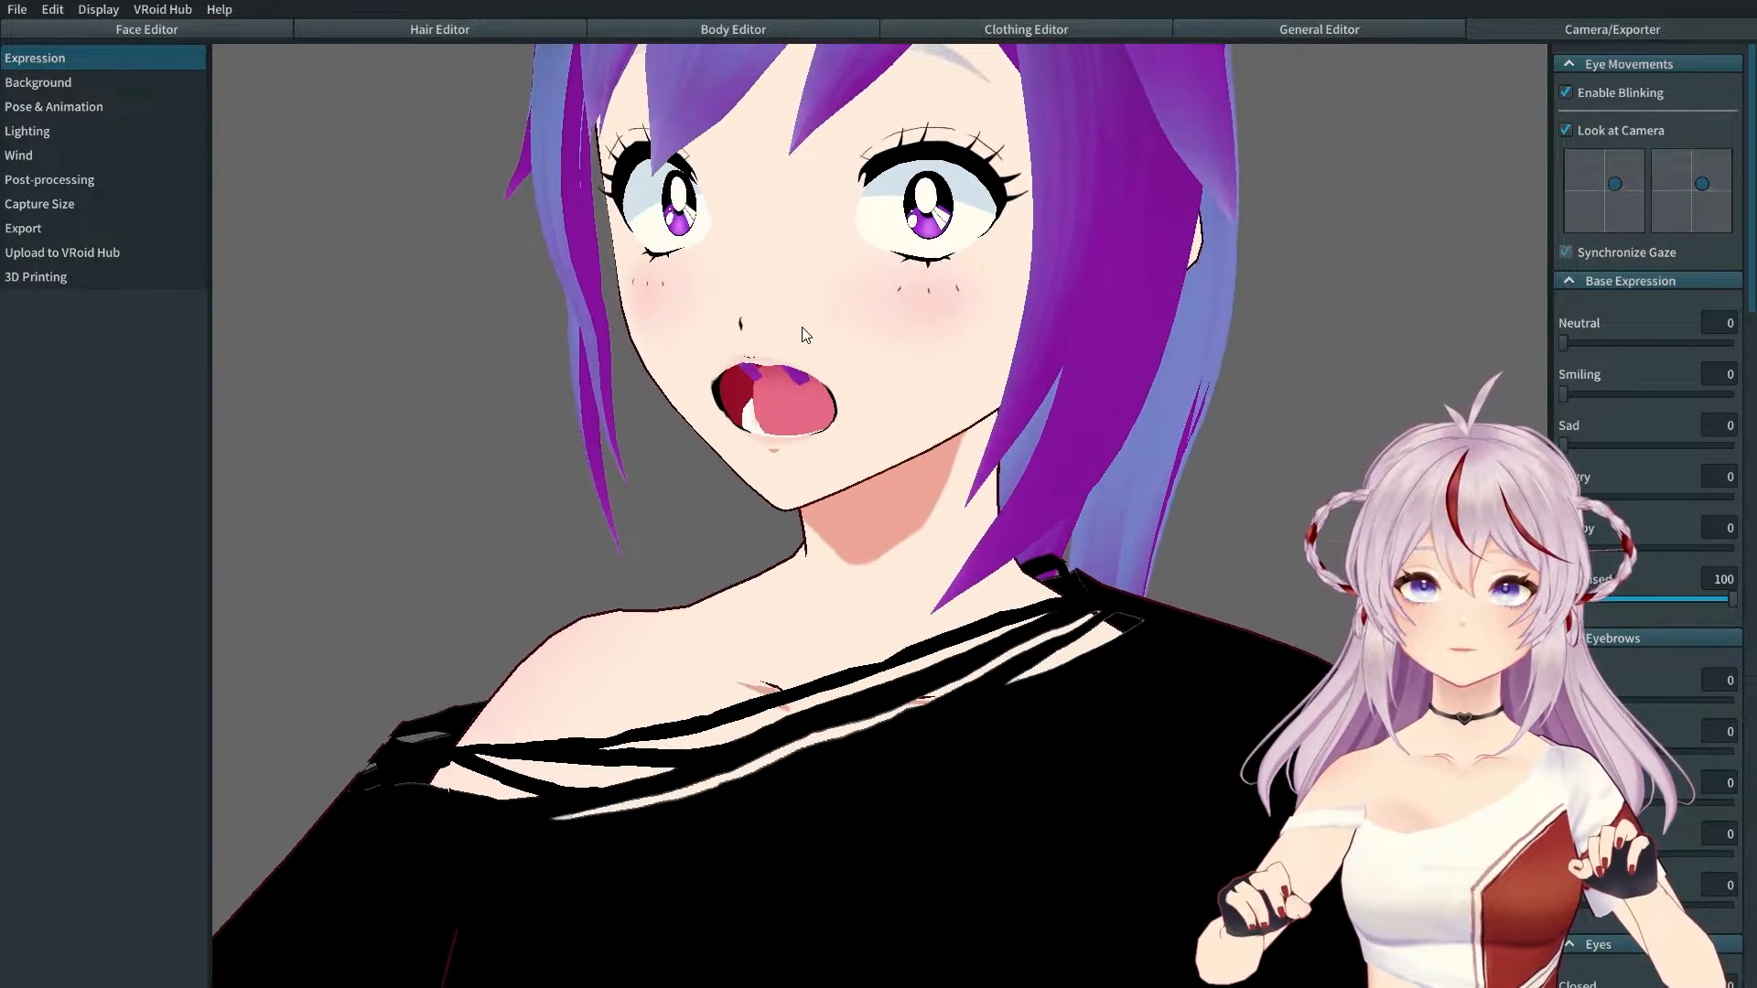
pyautogui.moveTo(811, 331); pyautogui.dragTo(704, 294, button='right')
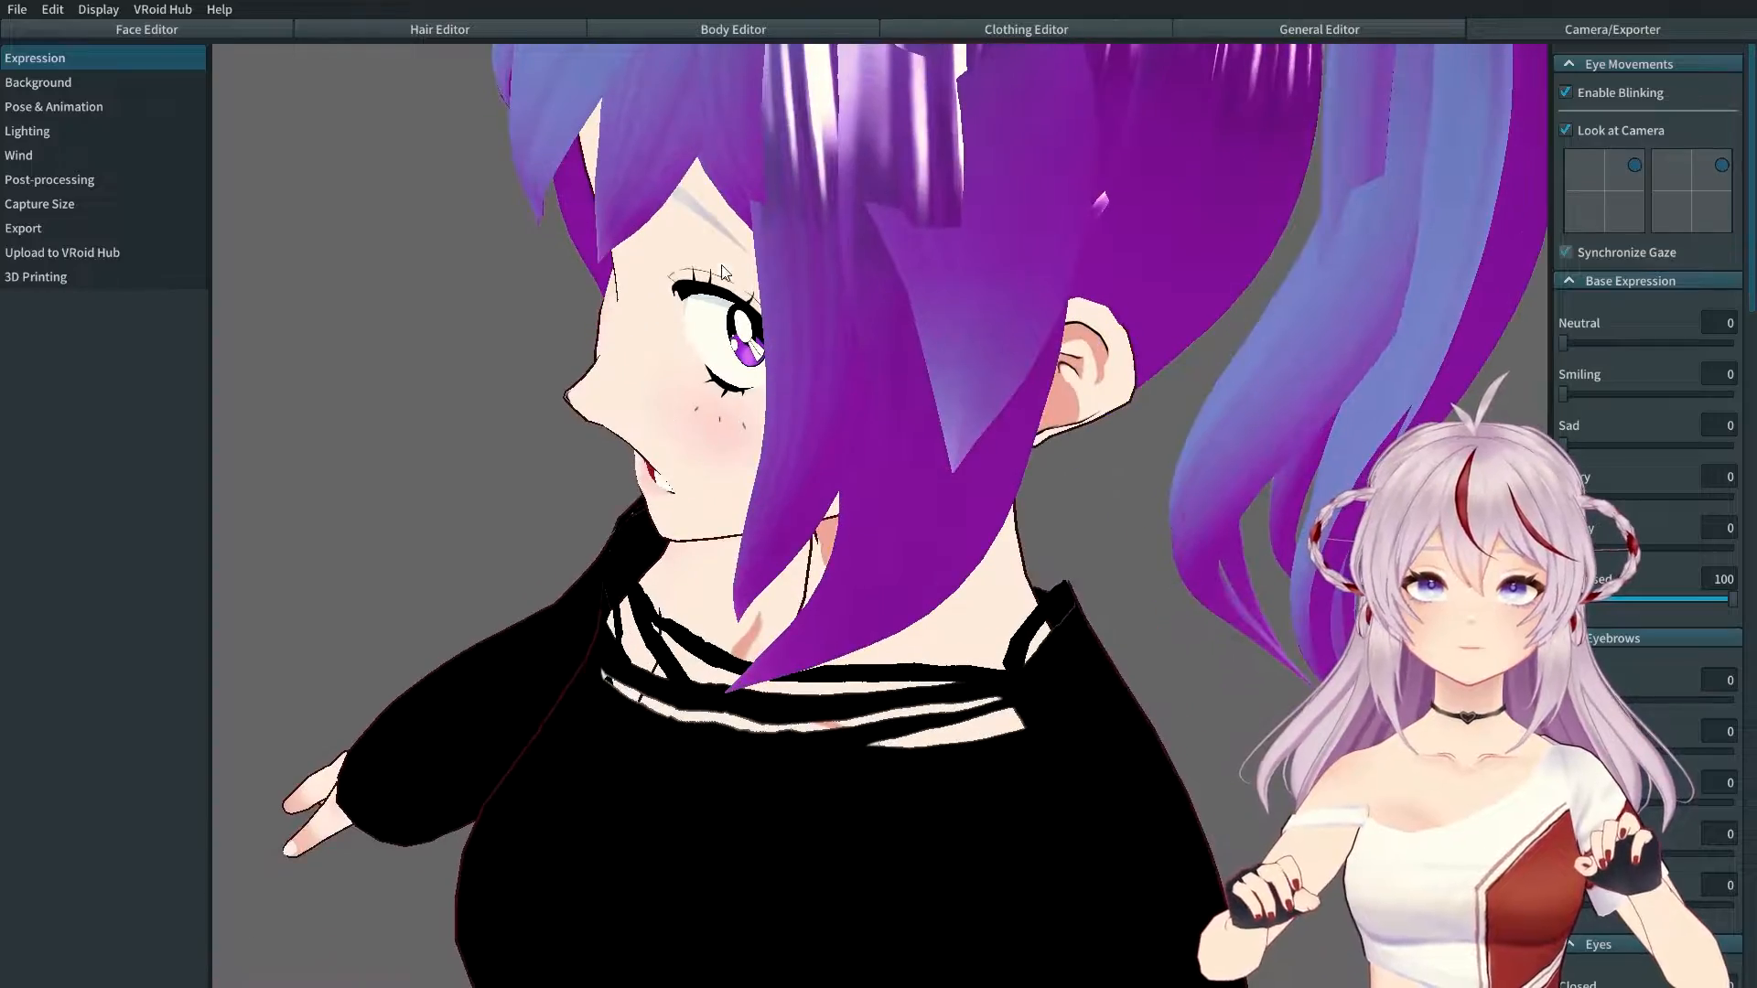
pyautogui.moveTo(925, 351); pyautogui.dragTo(841, 345, button='right')
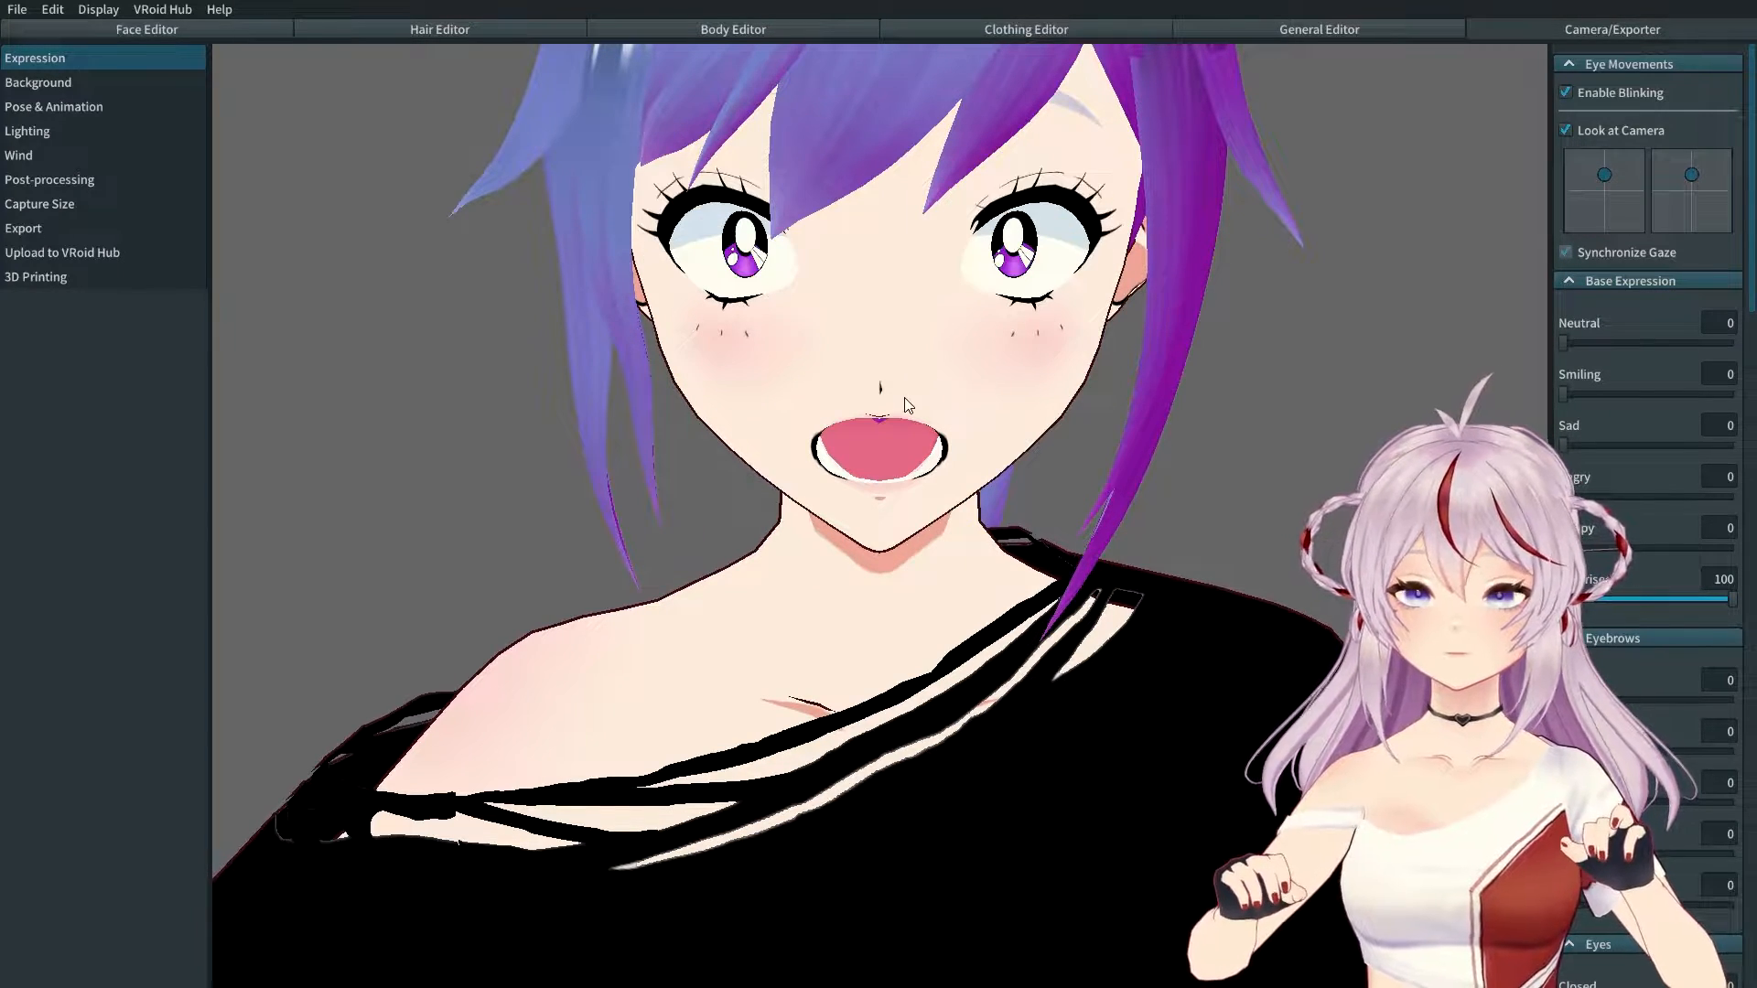
pyautogui.moveTo(904, 399); pyautogui.dragTo(958, 384, button='right')
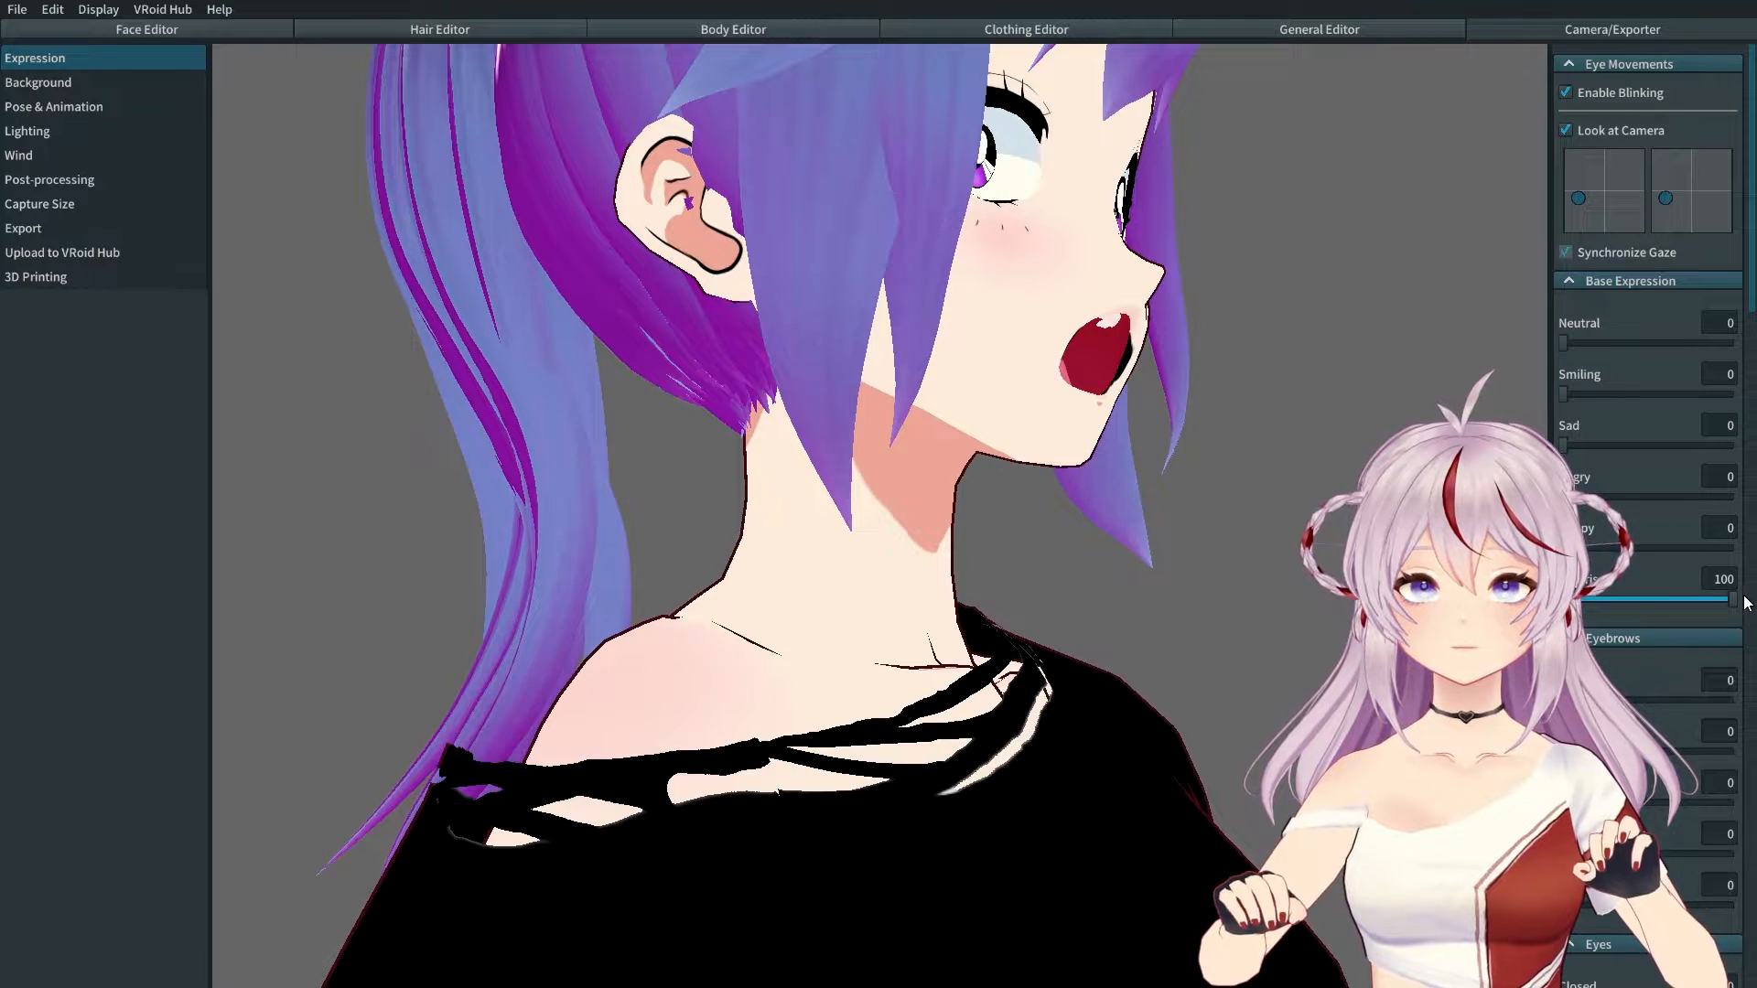
# Step: Preview Happy, Smiling and Neutral, then reset Surprised to 0, leaving Neutral at 100
pyautogui.moveTo(1714, 608); pyautogui.dragTo(1563, 549)
pyautogui.moveTo(1565, 395); pyautogui.dragTo(1734, 399)
pyautogui.moveTo(1089, 385); pyautogui.dragTo(973, 389, button='right')
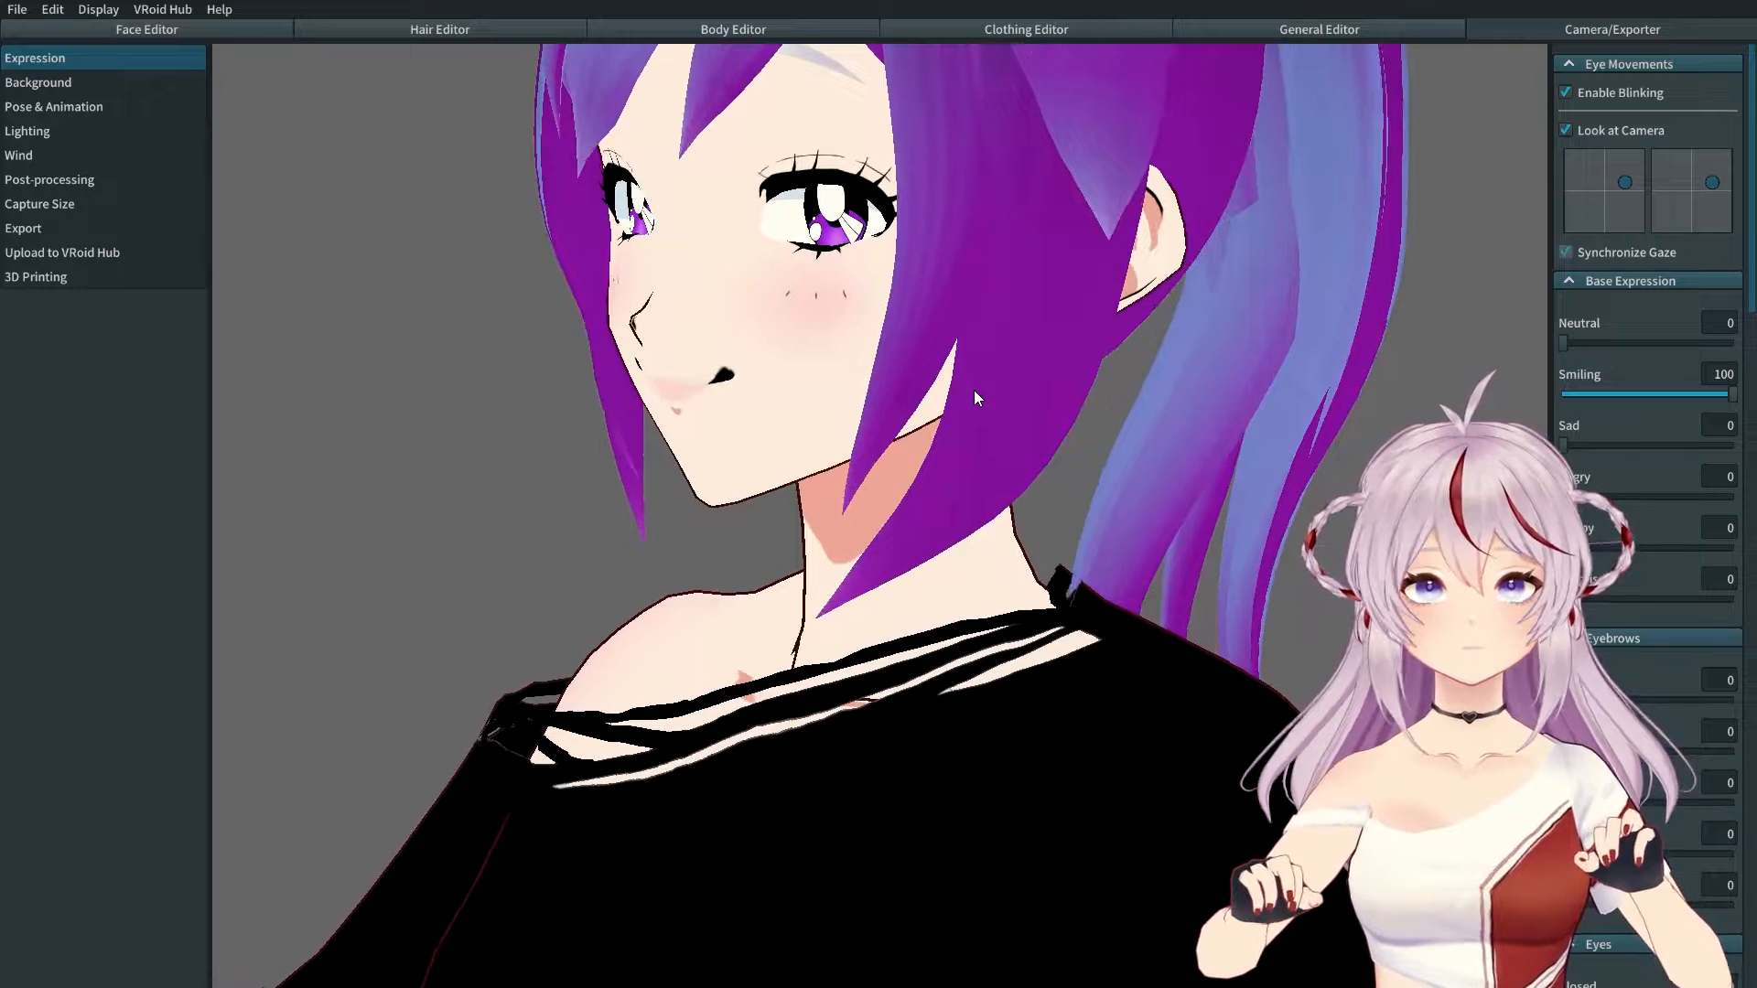
pyautogui.moveTo(1565, 344); pyautogui.dragTo(1192, 418)
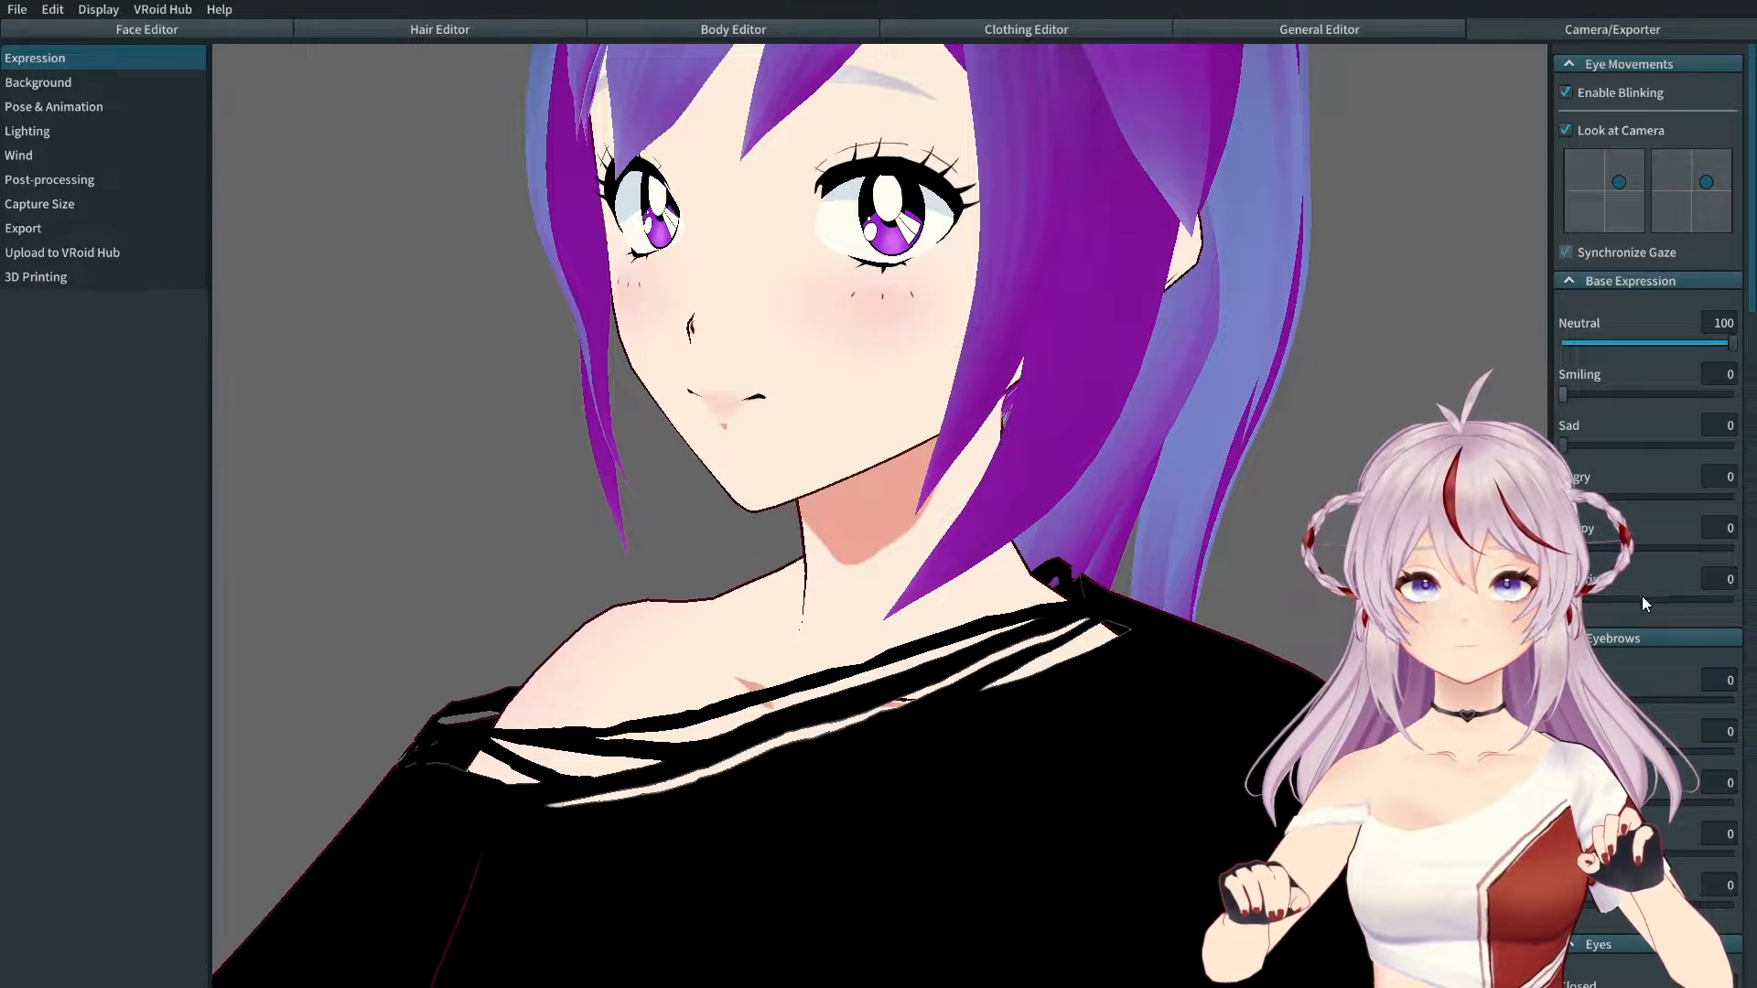
pyautogui.moveTo(1564, 601); pyautogui.dragTo(1735, 600)
pyautogui.moveTo(851, 423); pyautogui.dragTo(848, 326, button='right')
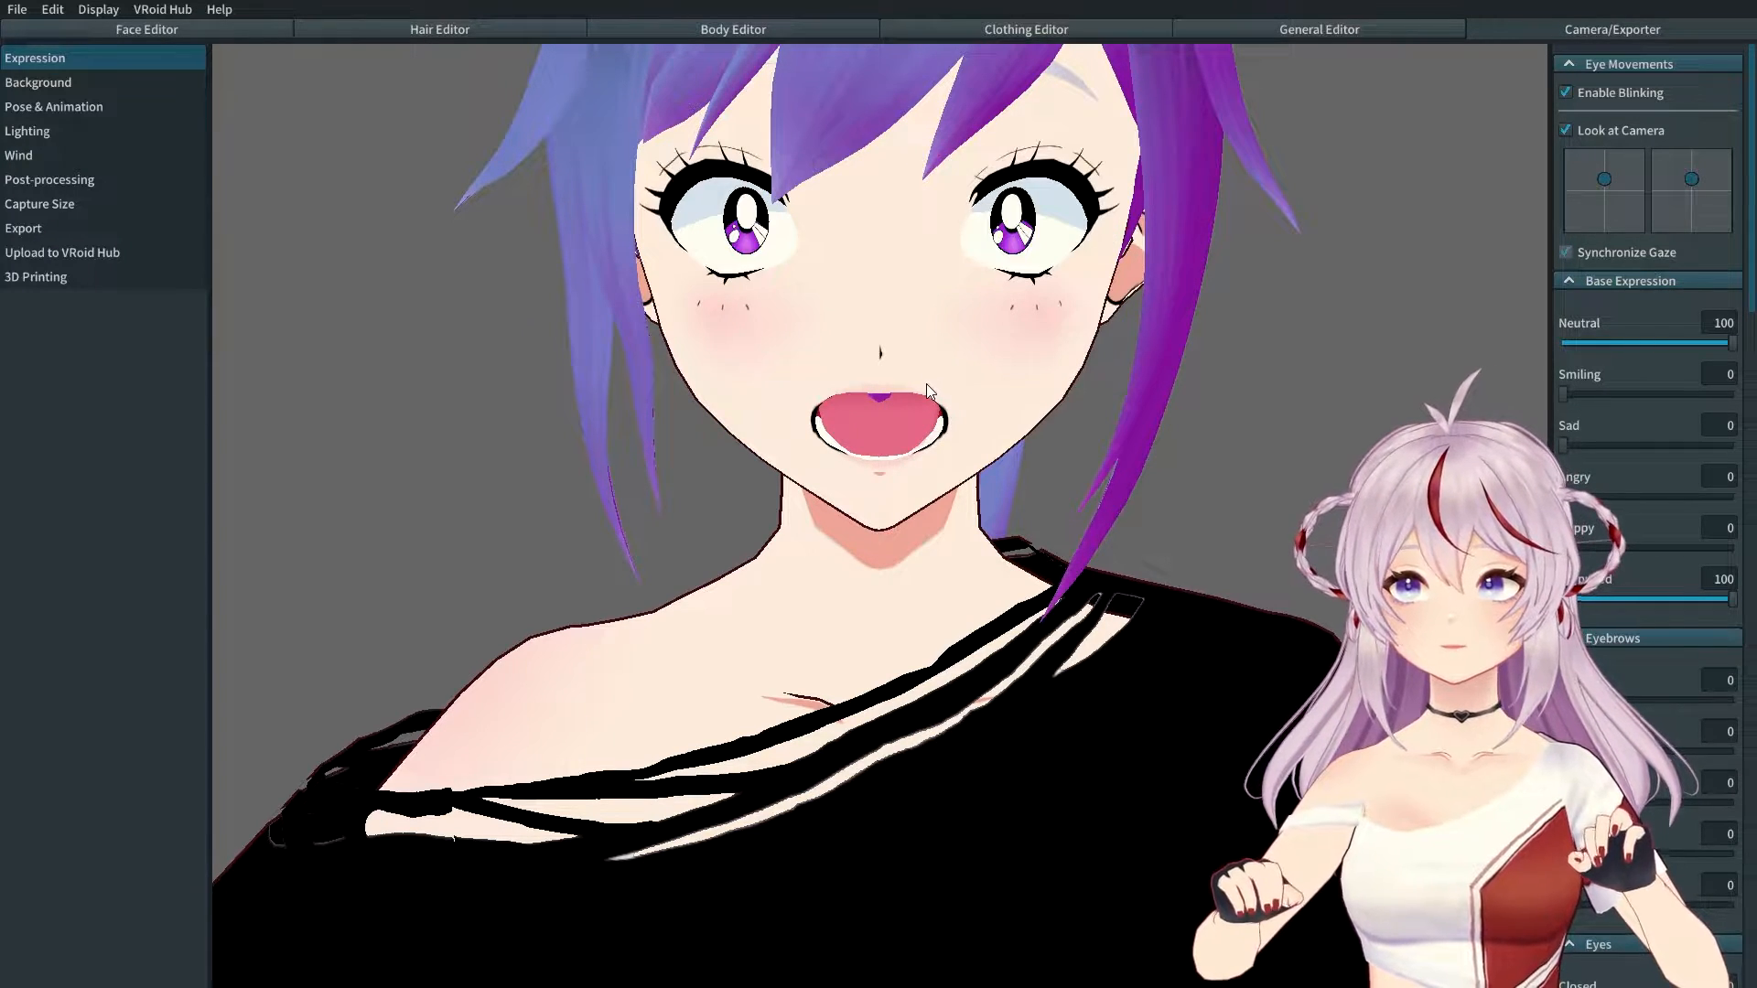
pyautogui.moveTo(915, 372); pyautogui.dragTo(888, 344, button='right')
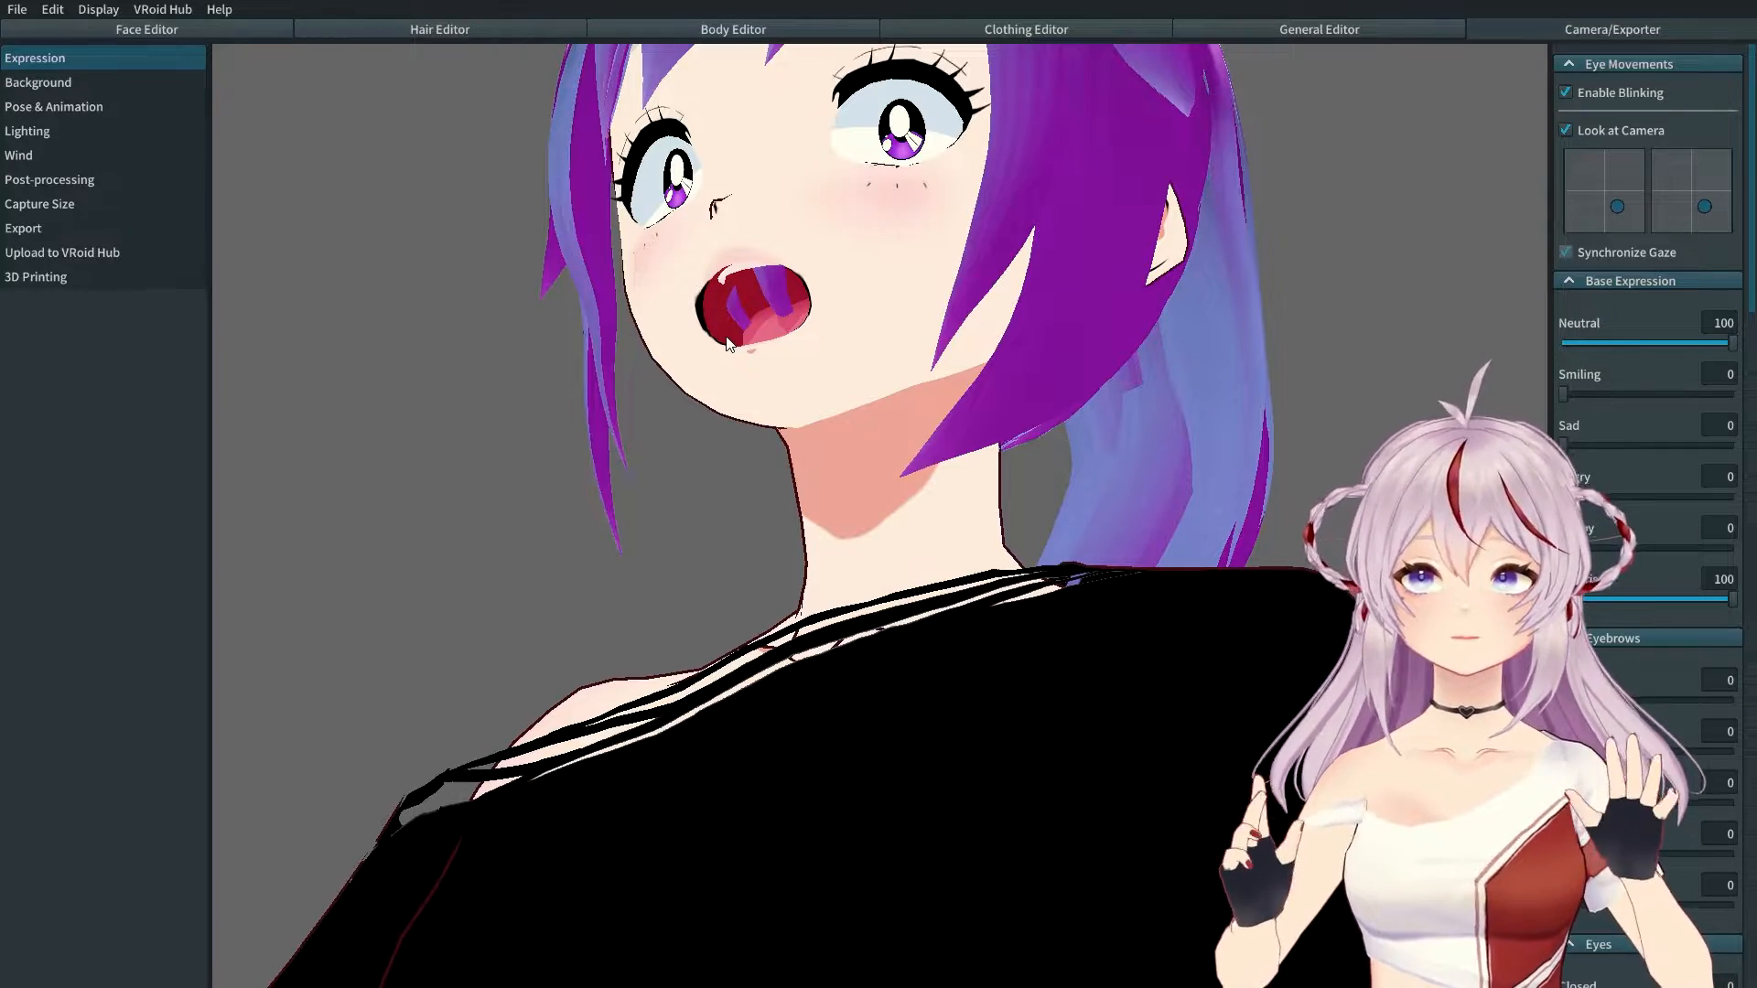
pyautogui.moveTo(669, 324); pyautogui.dragTo(697, 354, button='right')
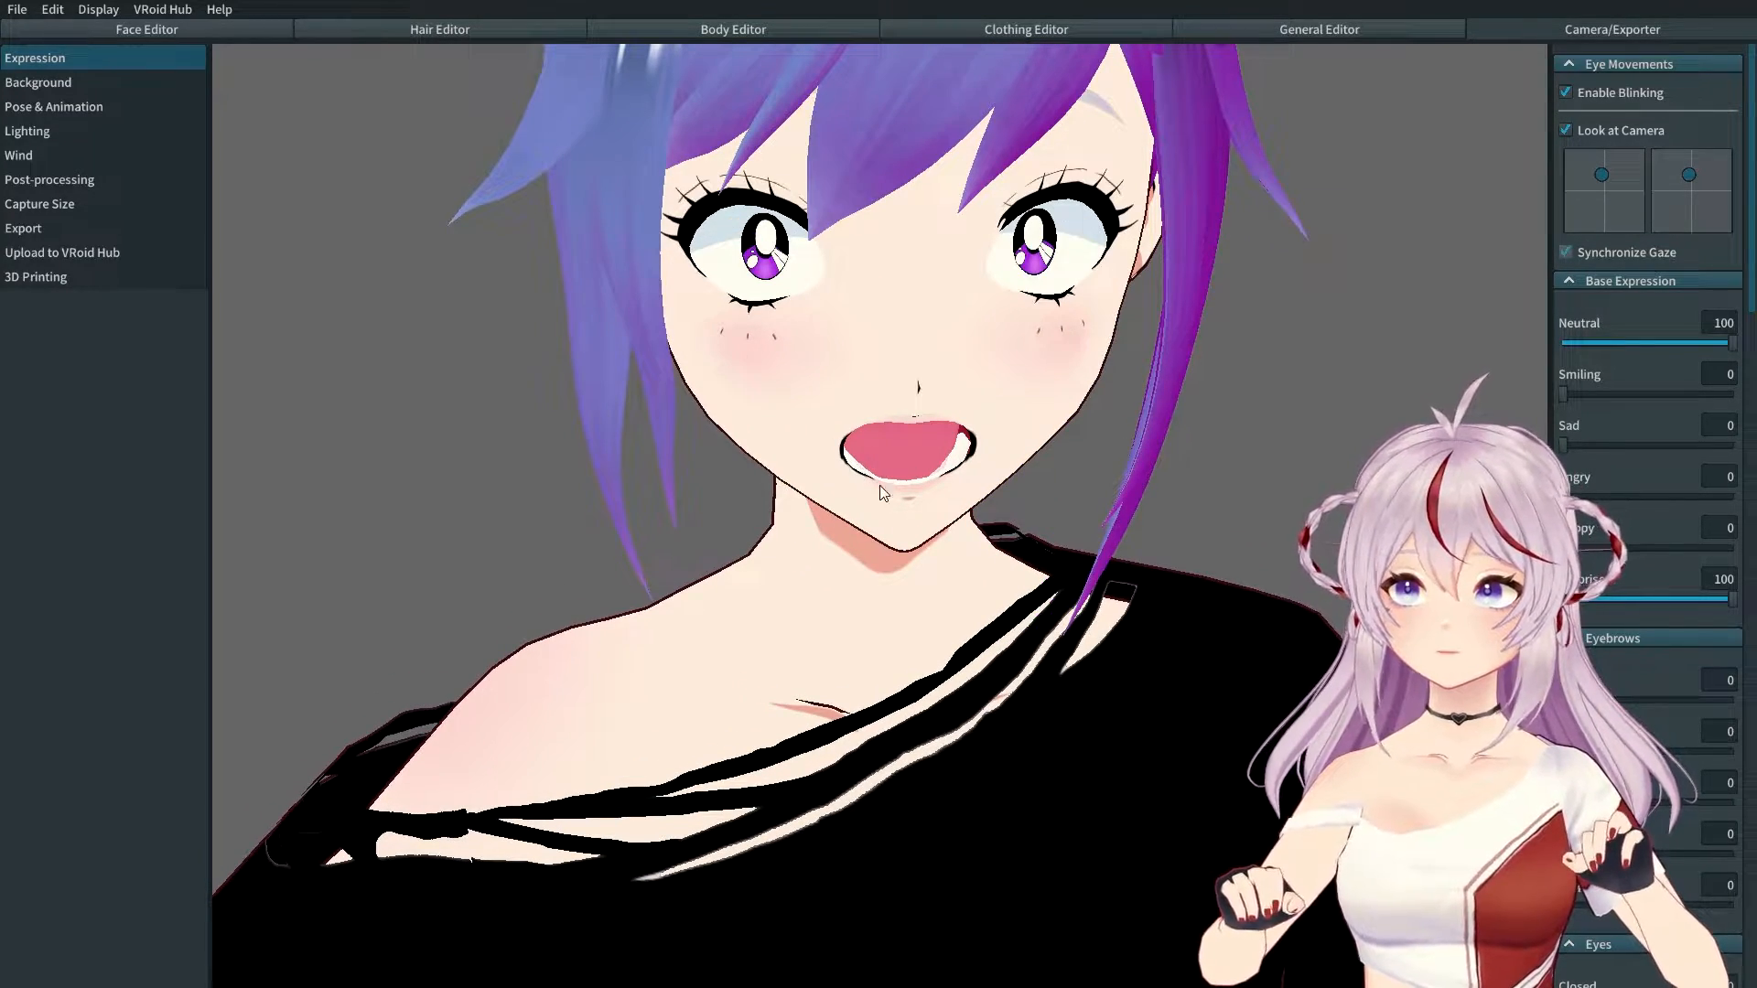
pyautogui.moveTo(1729, 608); pyautogui.dragTo(1565, 600)
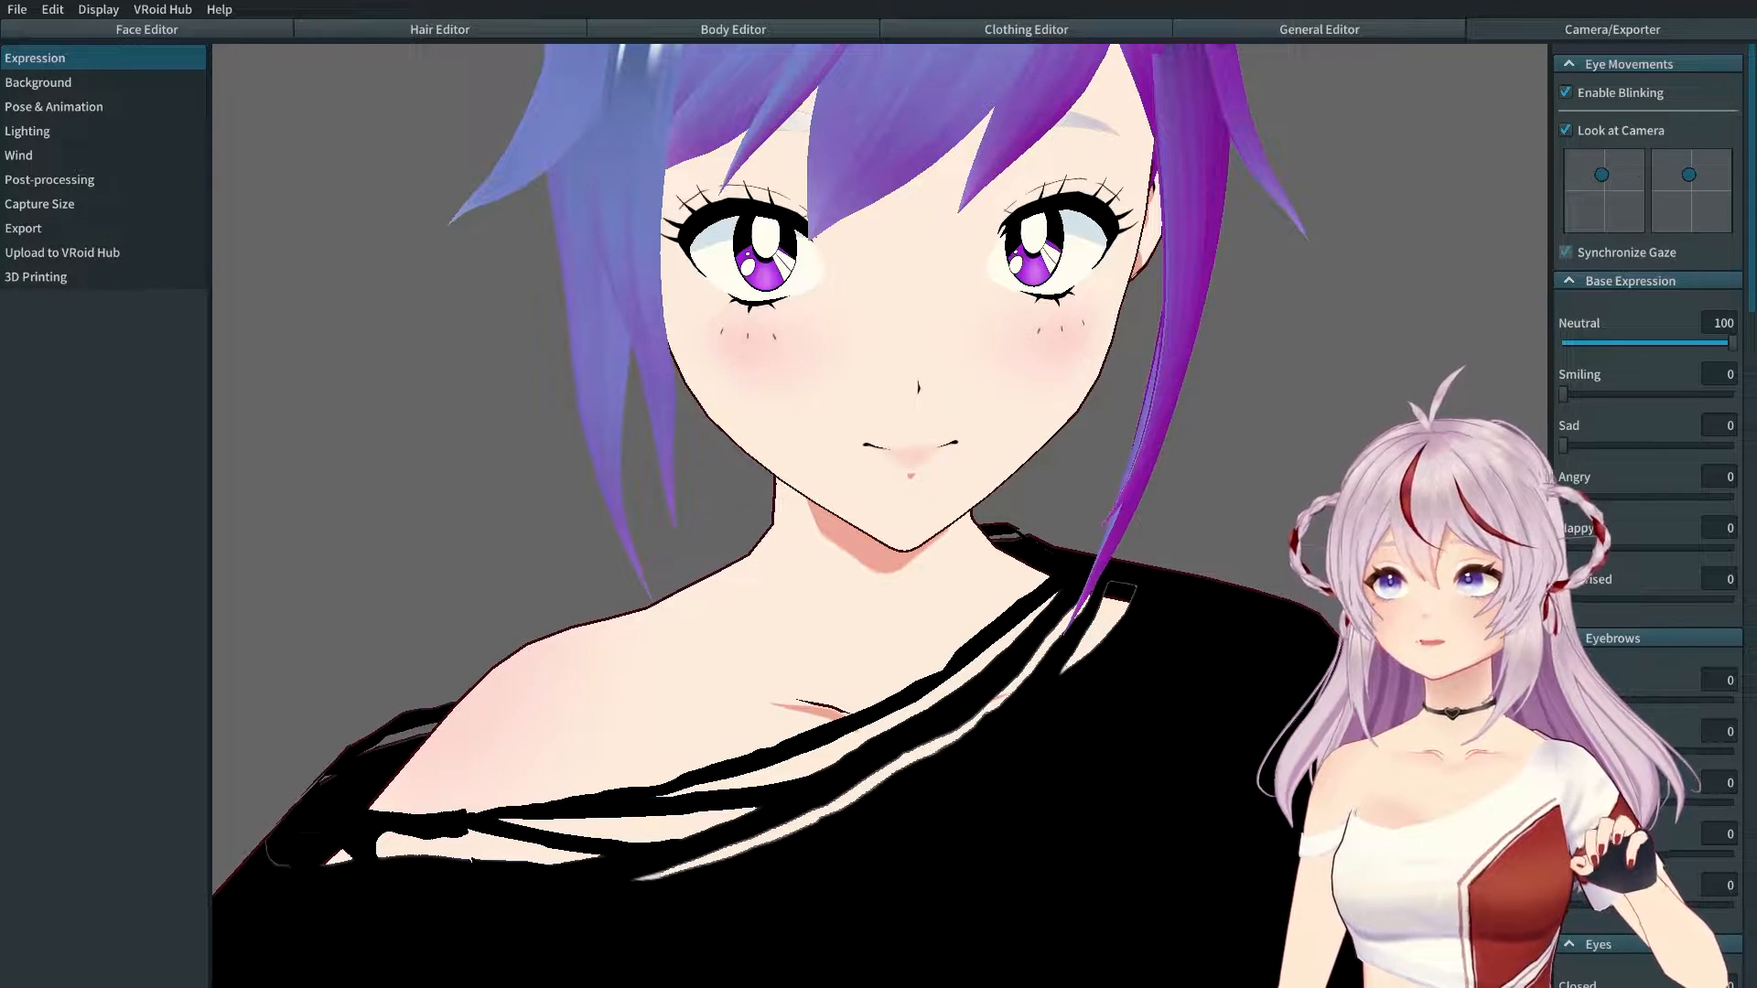
# Step: Zoom out to show the full body and open the Pose & Animation panel
pyautogui.scroll(-5, 934, 560)
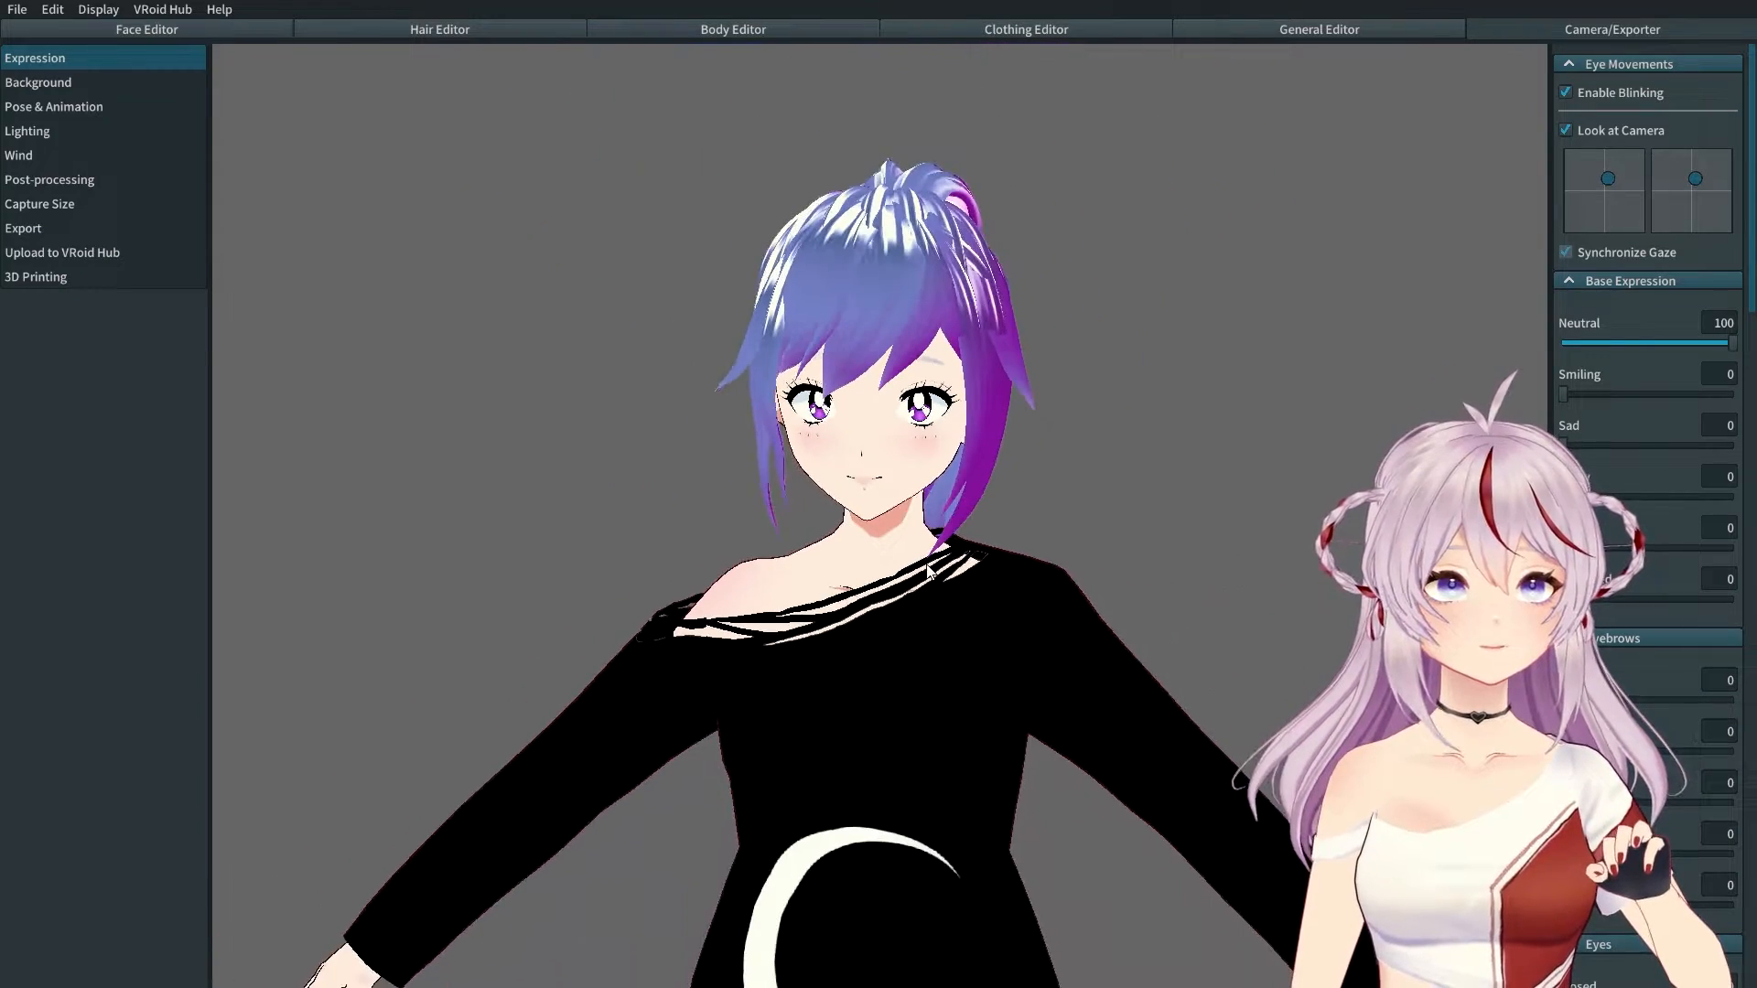
pyautogui.scroll(-4, 932, 558)
pyautogui.moveTo(926, 569); pyautogui.dragTo(958, 492, button='middle')
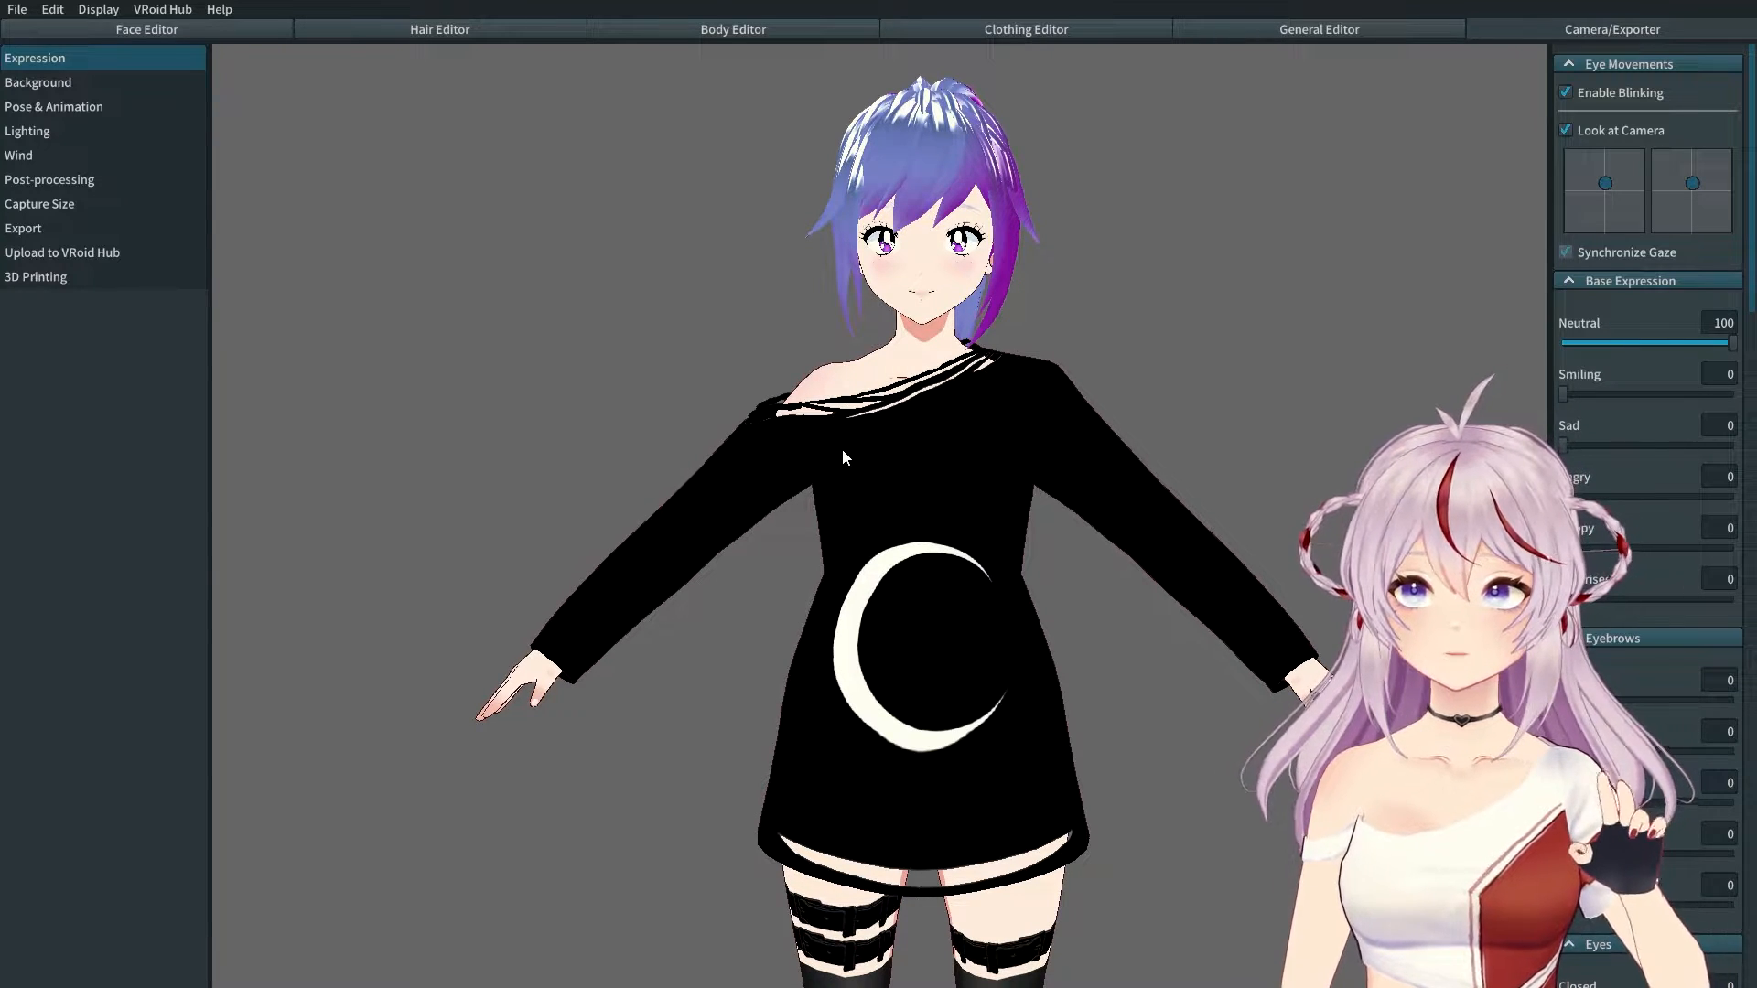
pyautogui.click(88, 106)
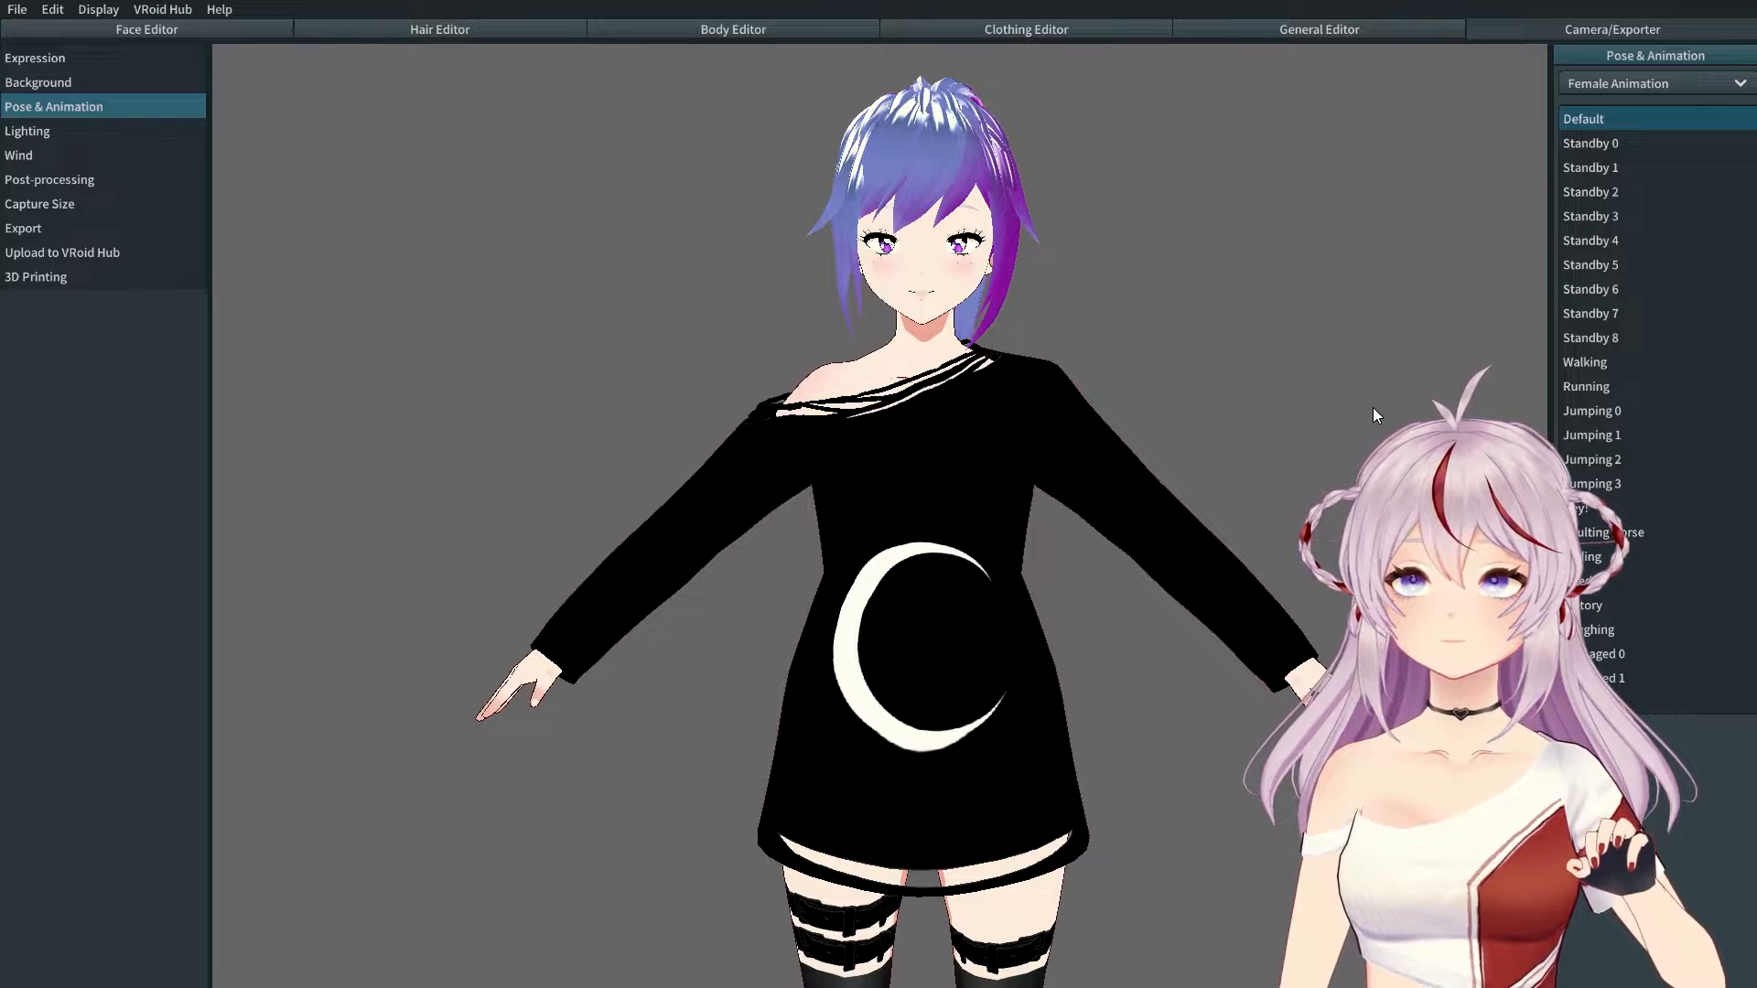
# Step: Preview Standby 0, 1, 2, 3, 4, 6 and 8 animations, finishing on Standby 6
pyautogui.click(1584, 143)
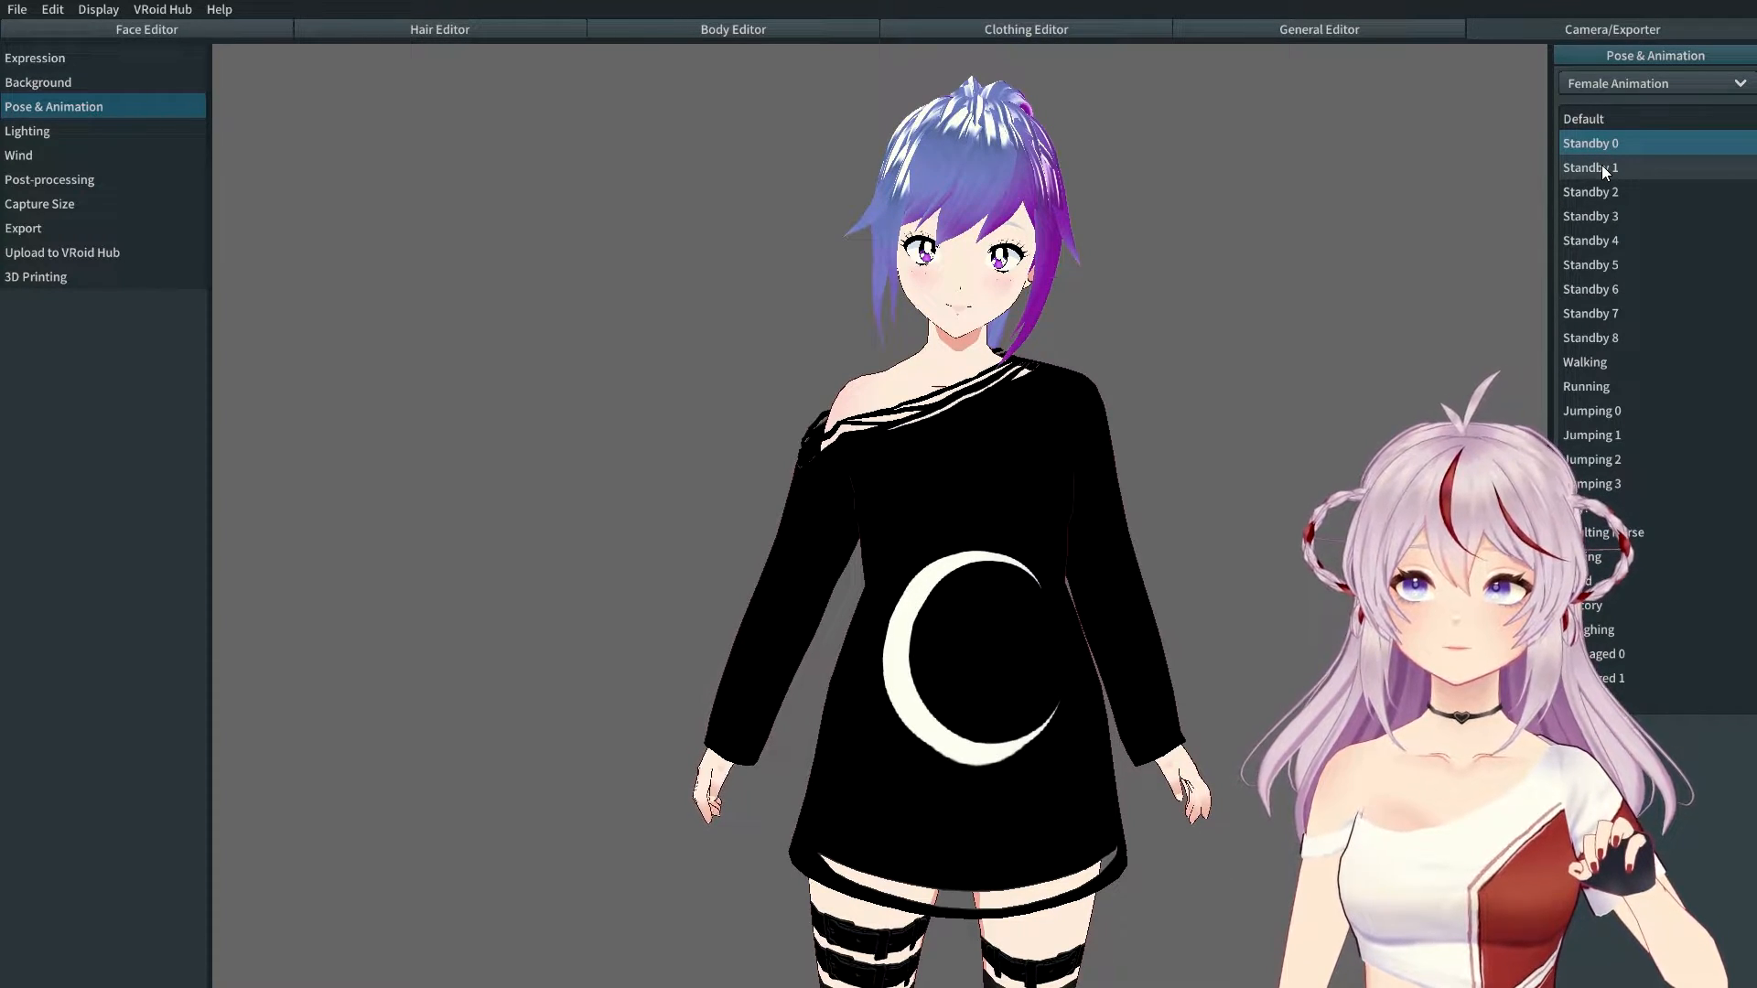
pyautogui.click(1602, 166)
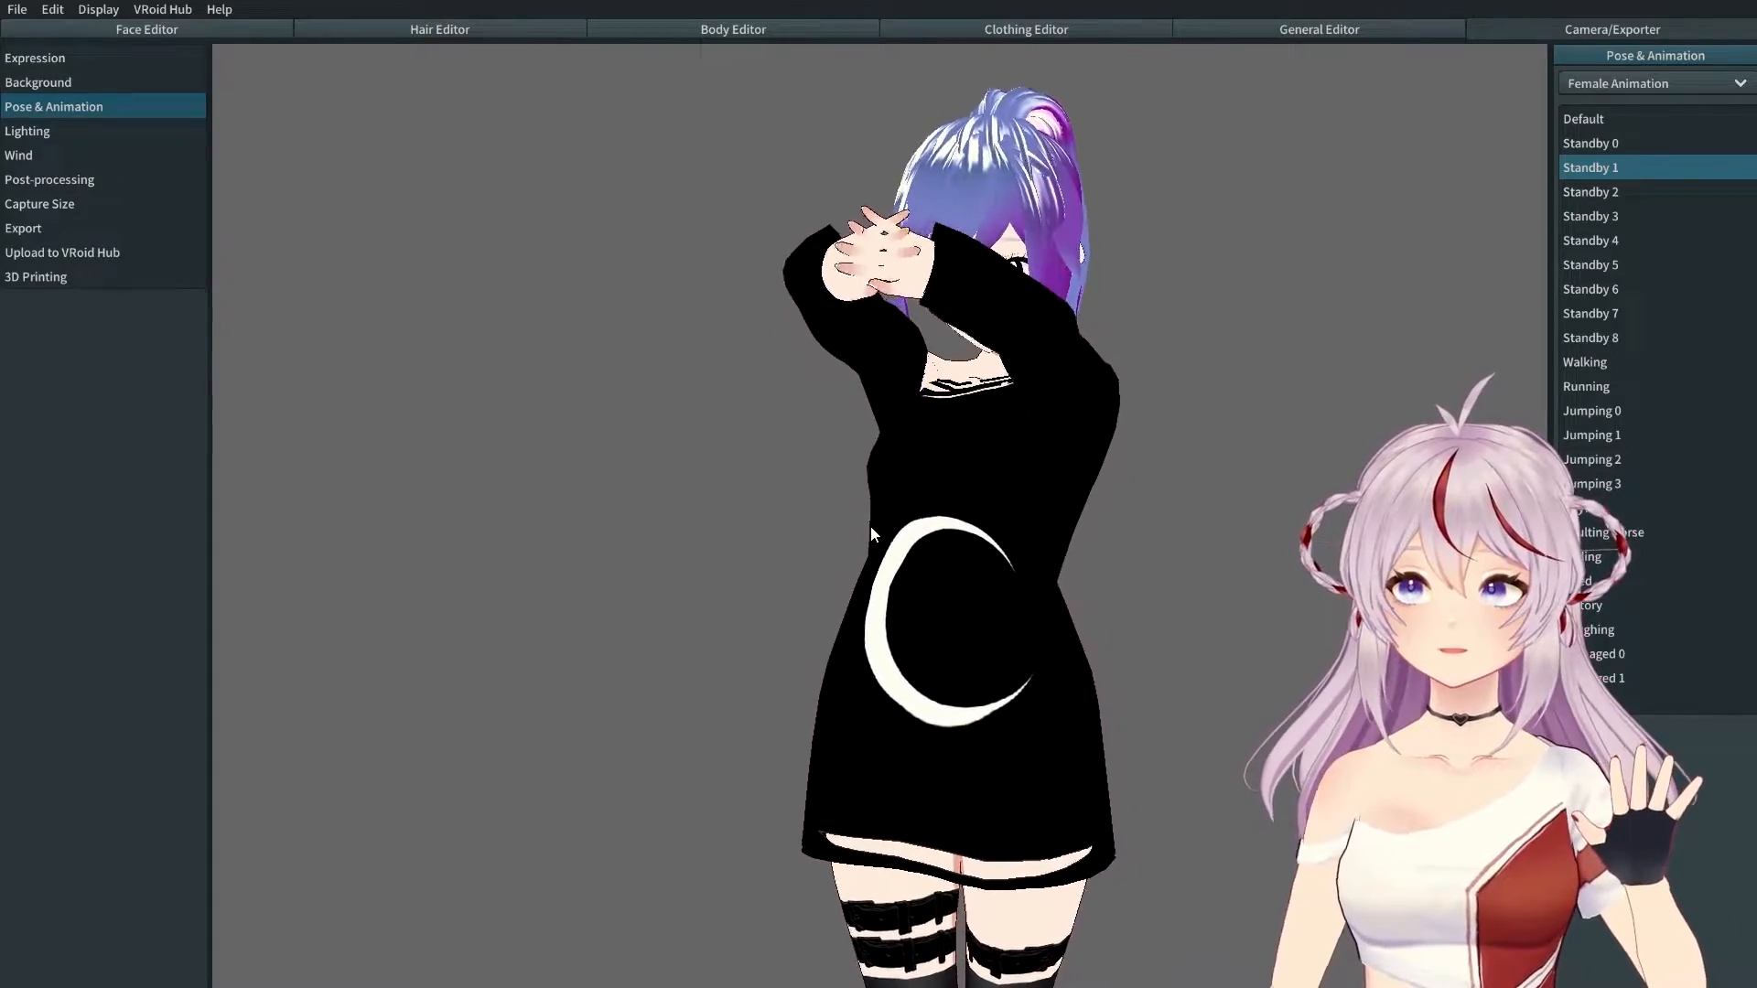
pyautogui.click(1580, 193)
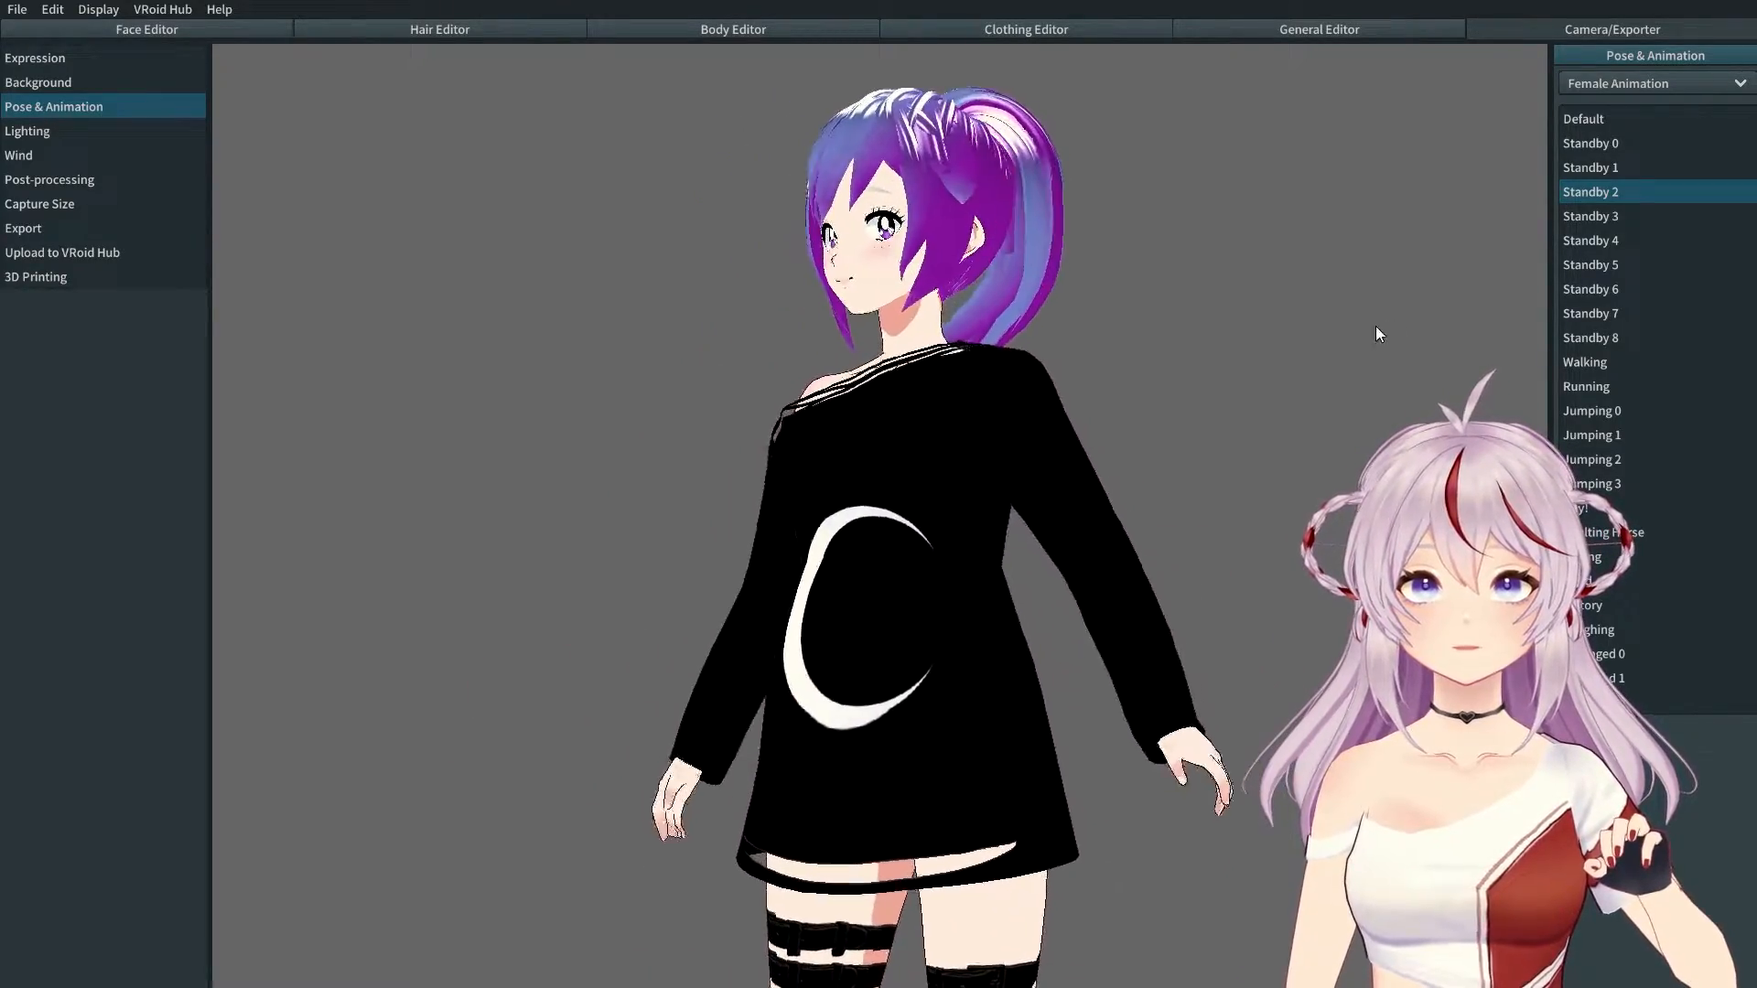
pyautogui.click(1602, 216)
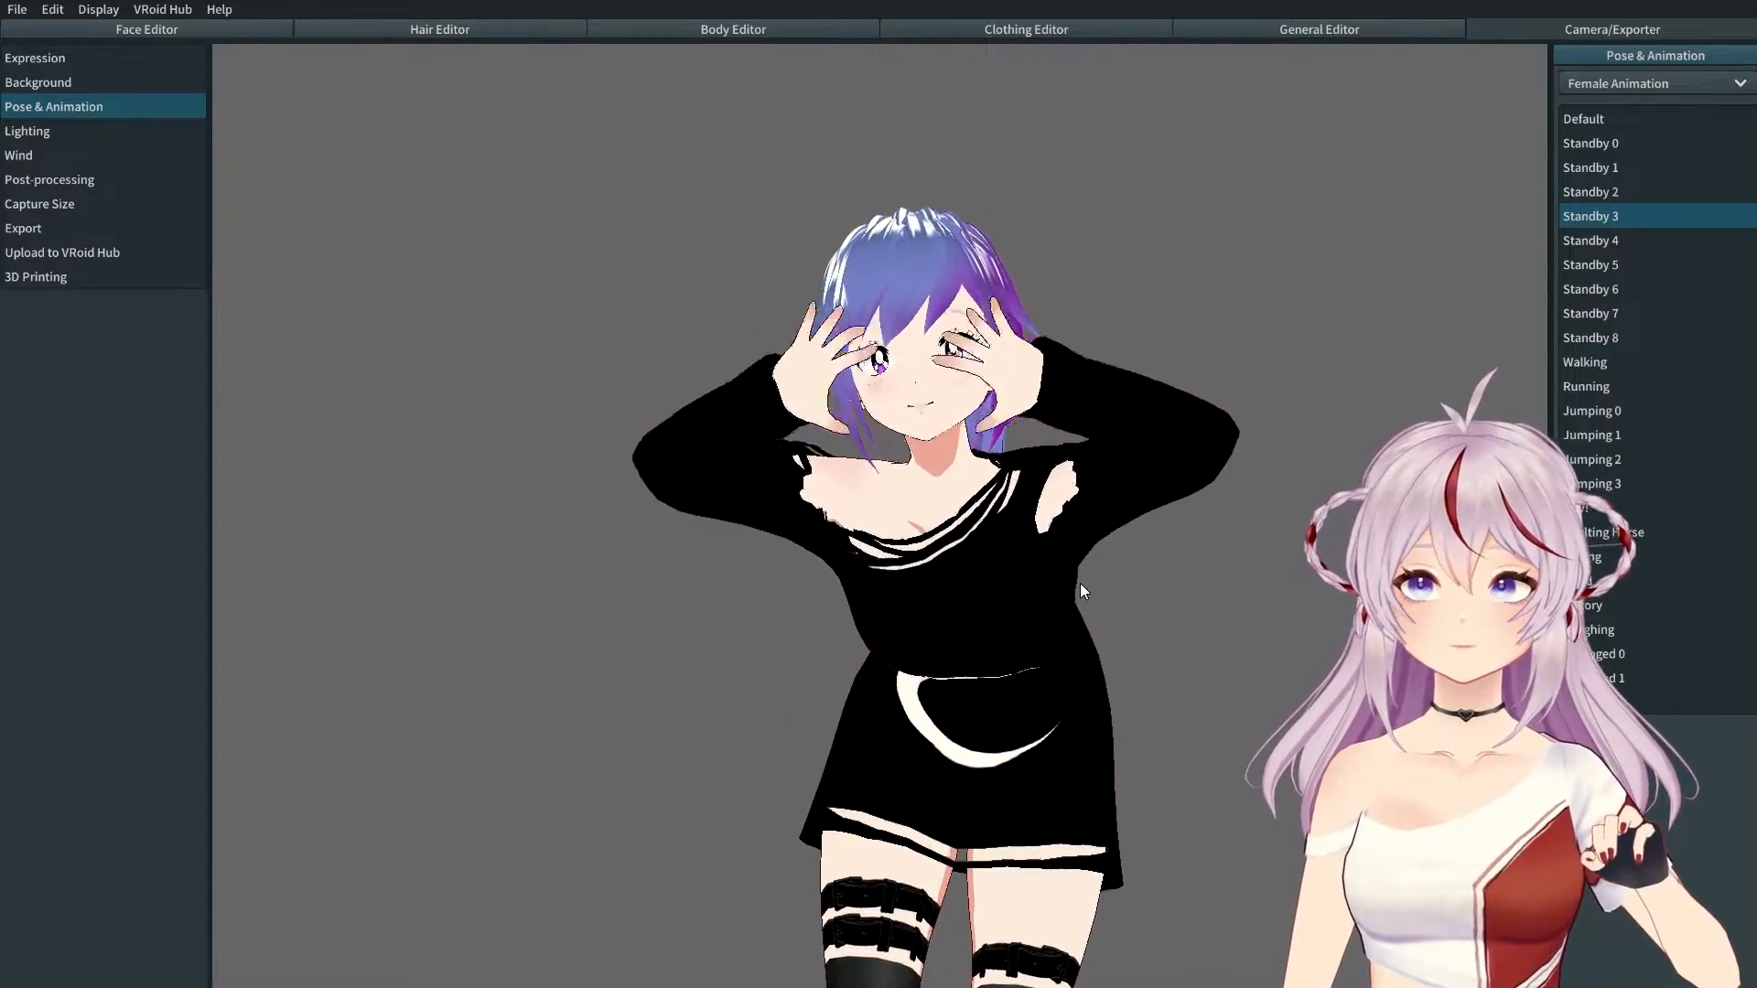
pyautogui.click(1691, 238)
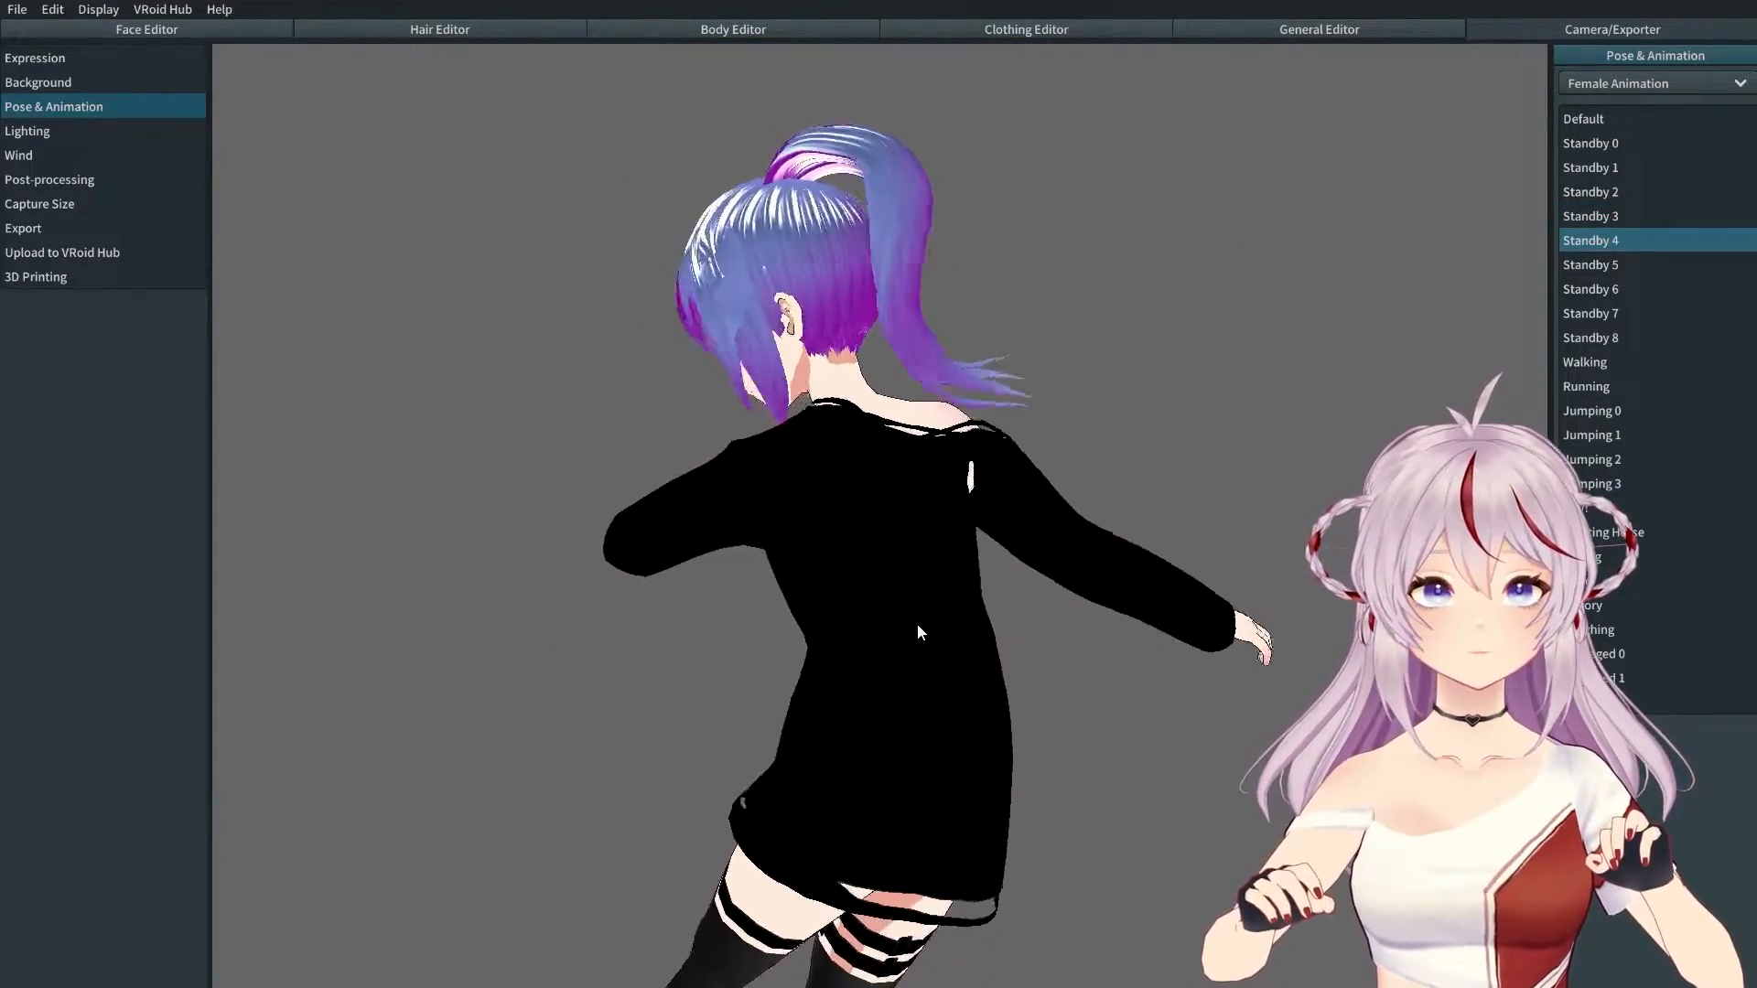
pyautogui.click(1597, 286)
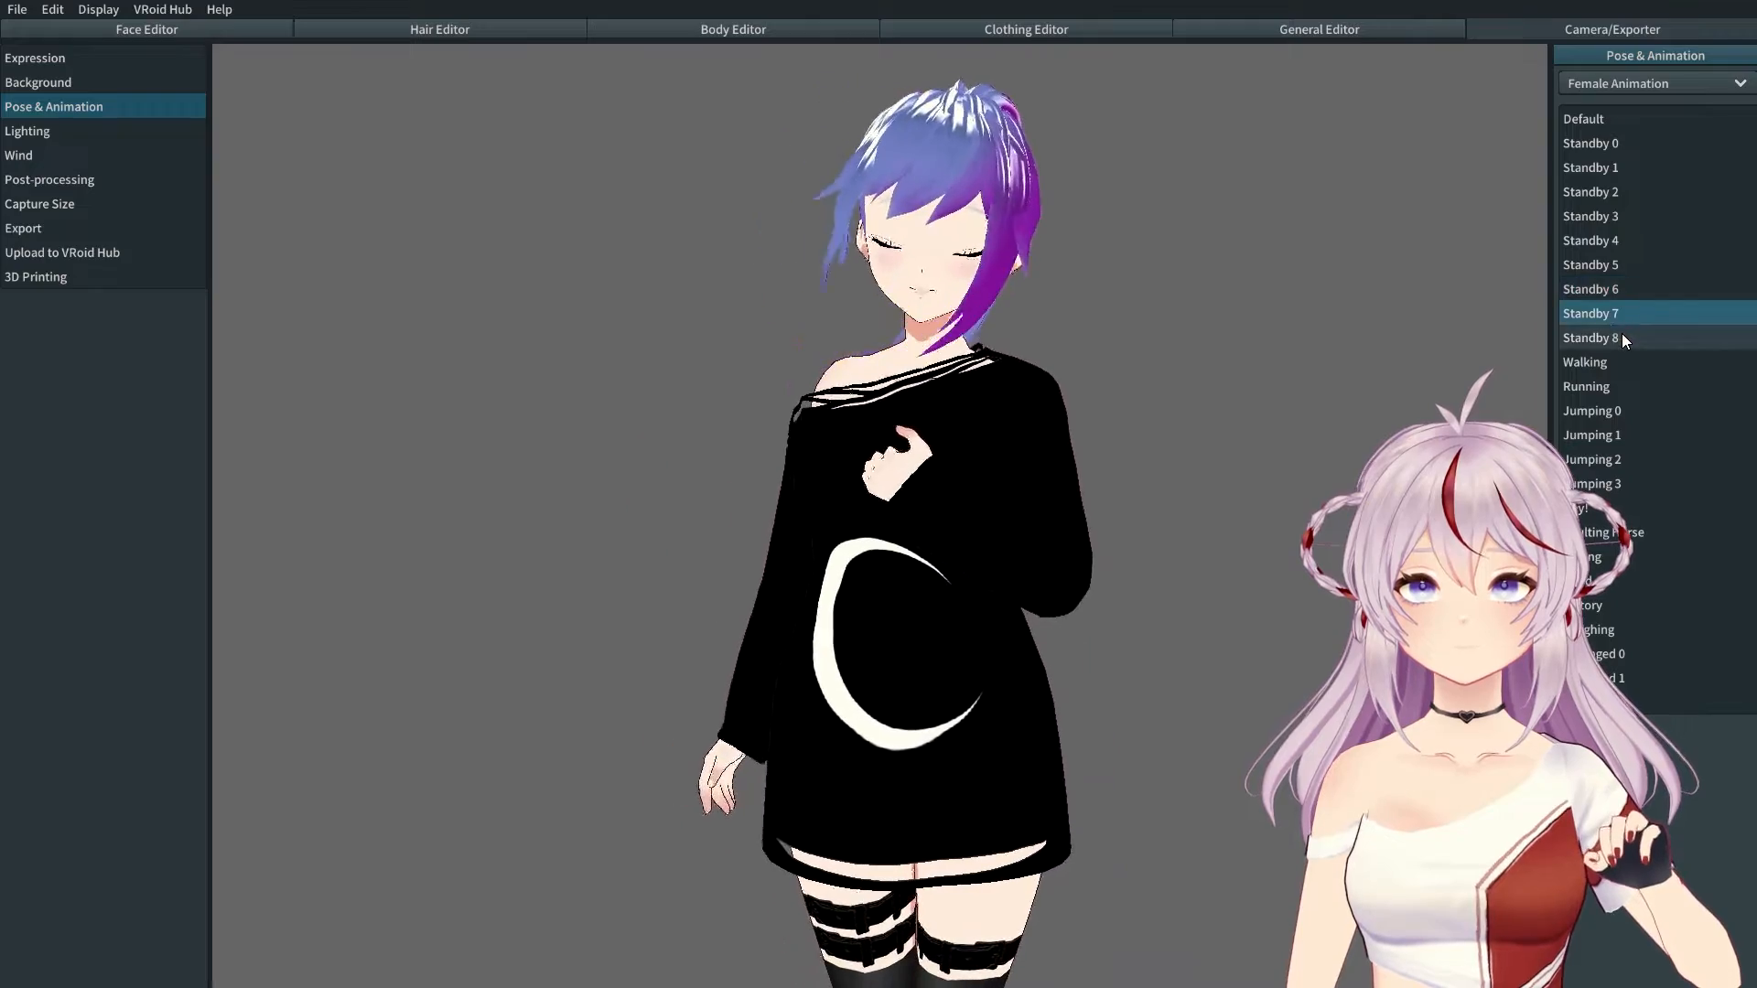
pyautogui.click(1622, 335)
pyautogui.click(1625, 289)
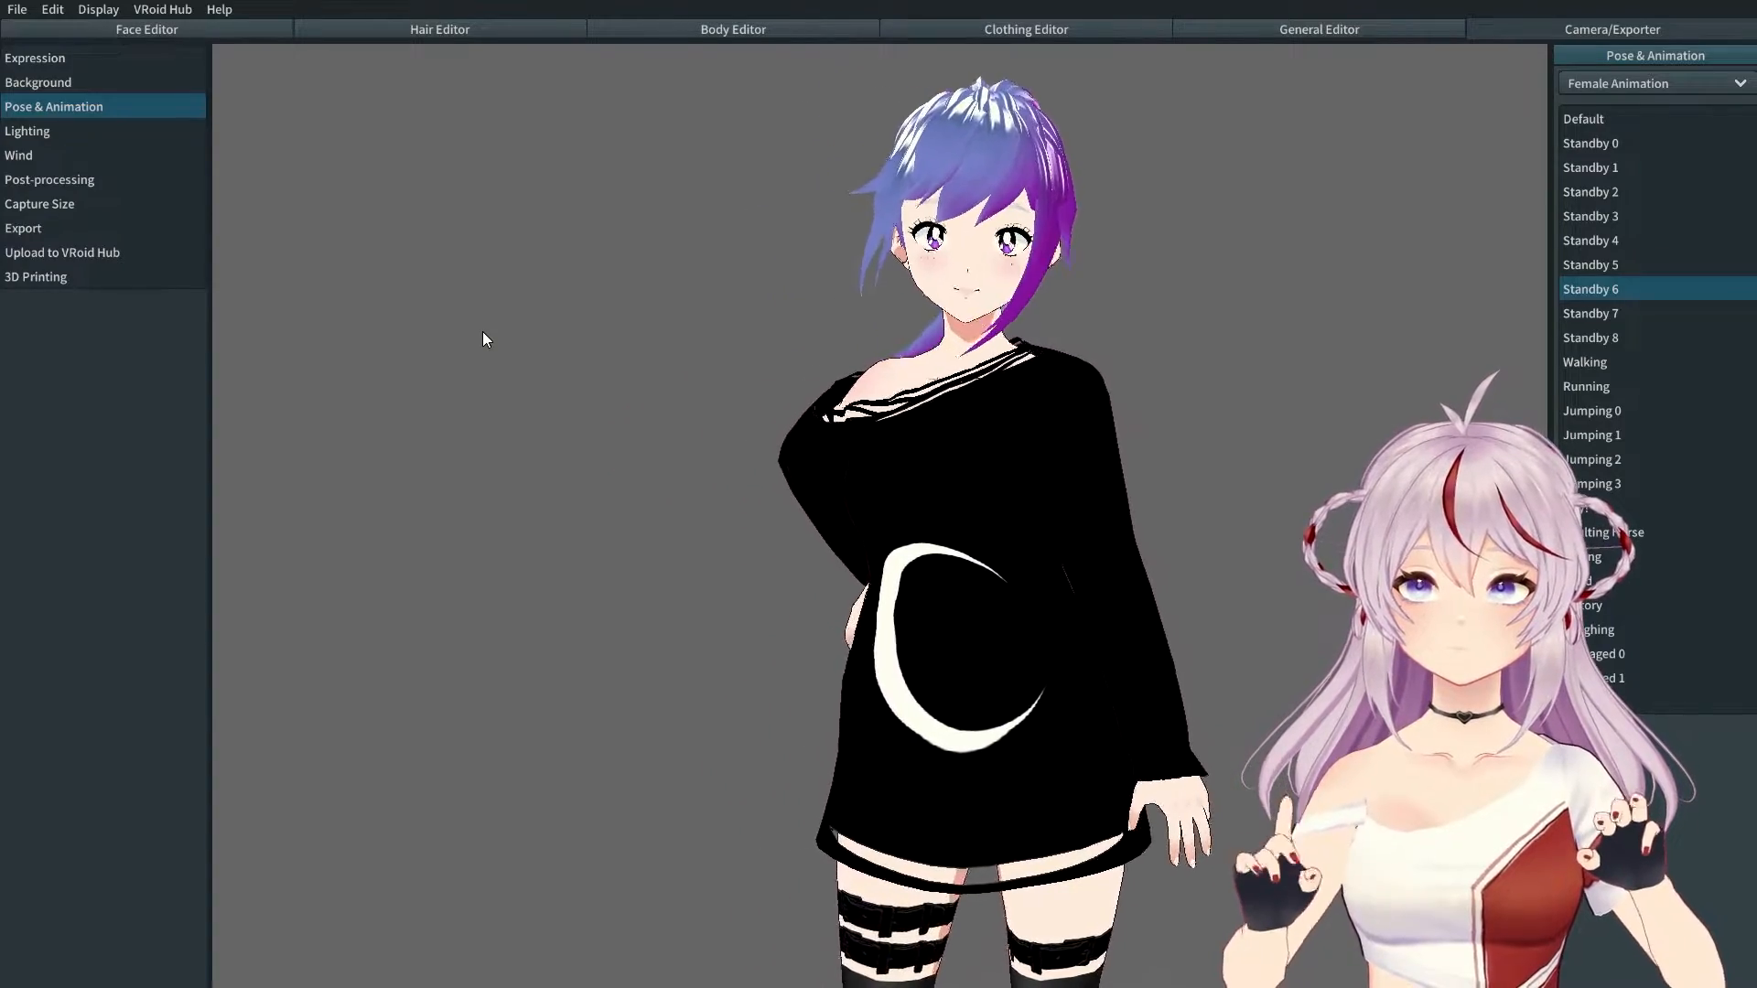
pyautogui.scroll(-4, 635, 383)
pyautogui.moveTo(941, 568); pyautogui.dragTo(864, 436, button='middle')
pyautogui.scroll(-2, 882, 455)
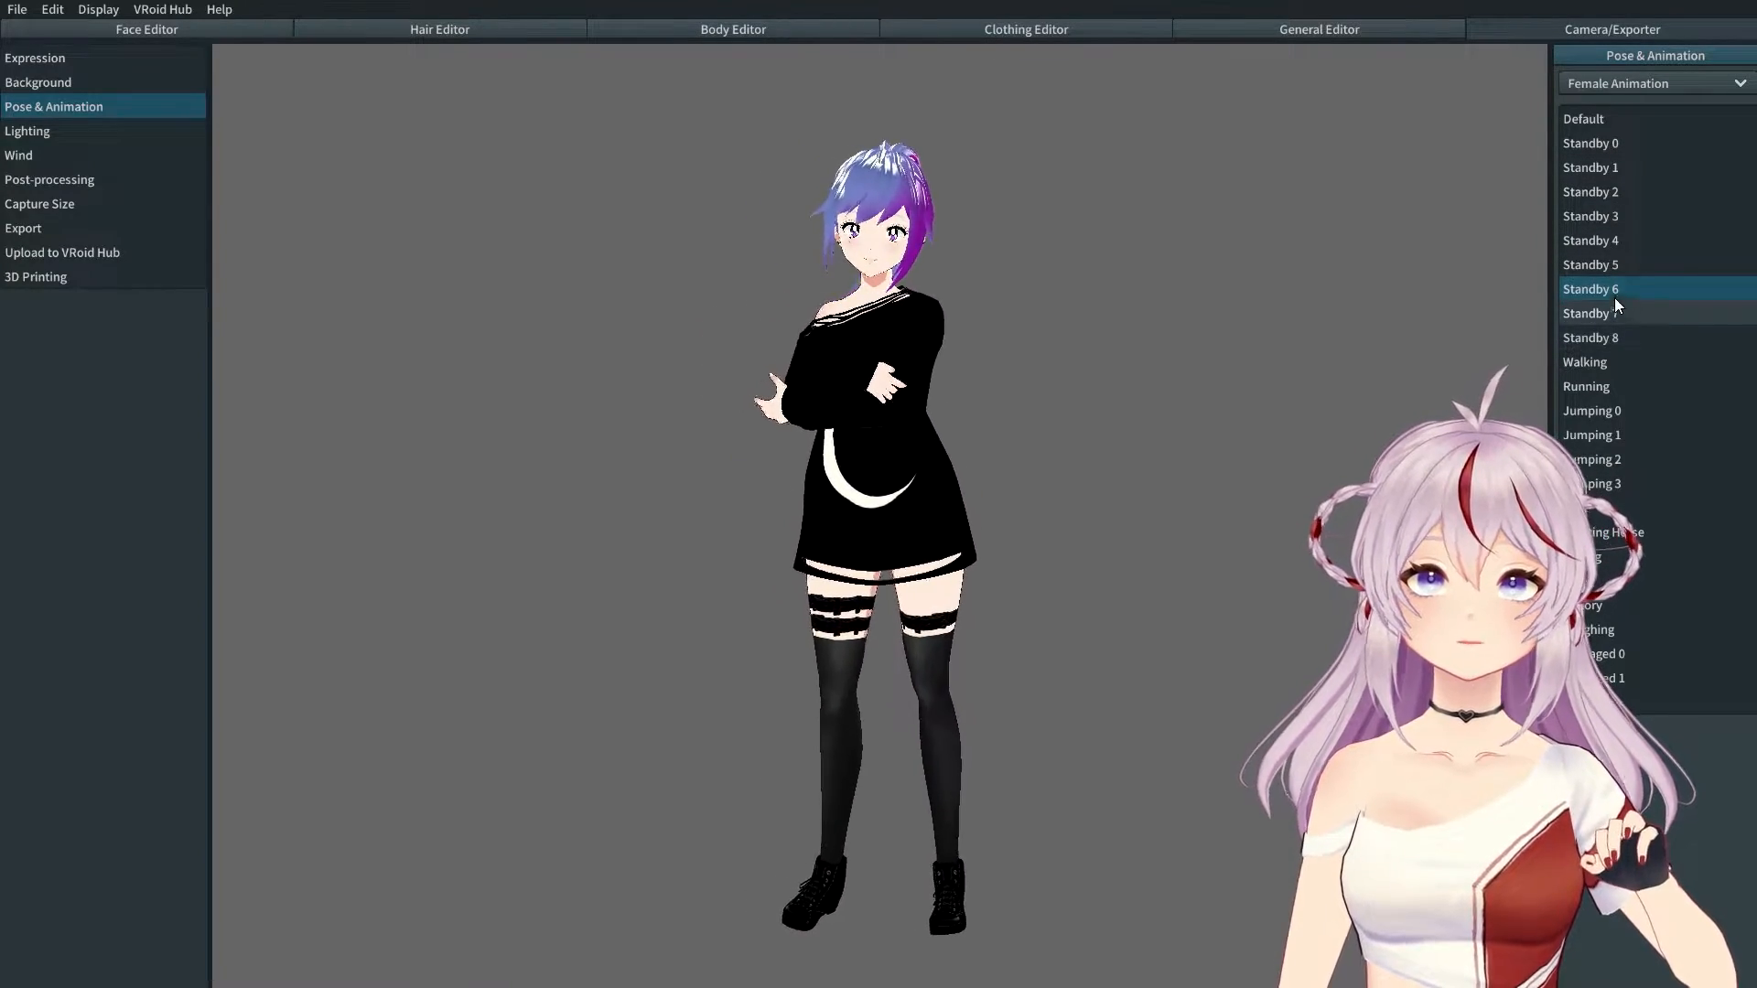
# Step: Switch to Pose mode, placing one hand behind the head and the other on the hip
pyautogui.click(1732, 84)
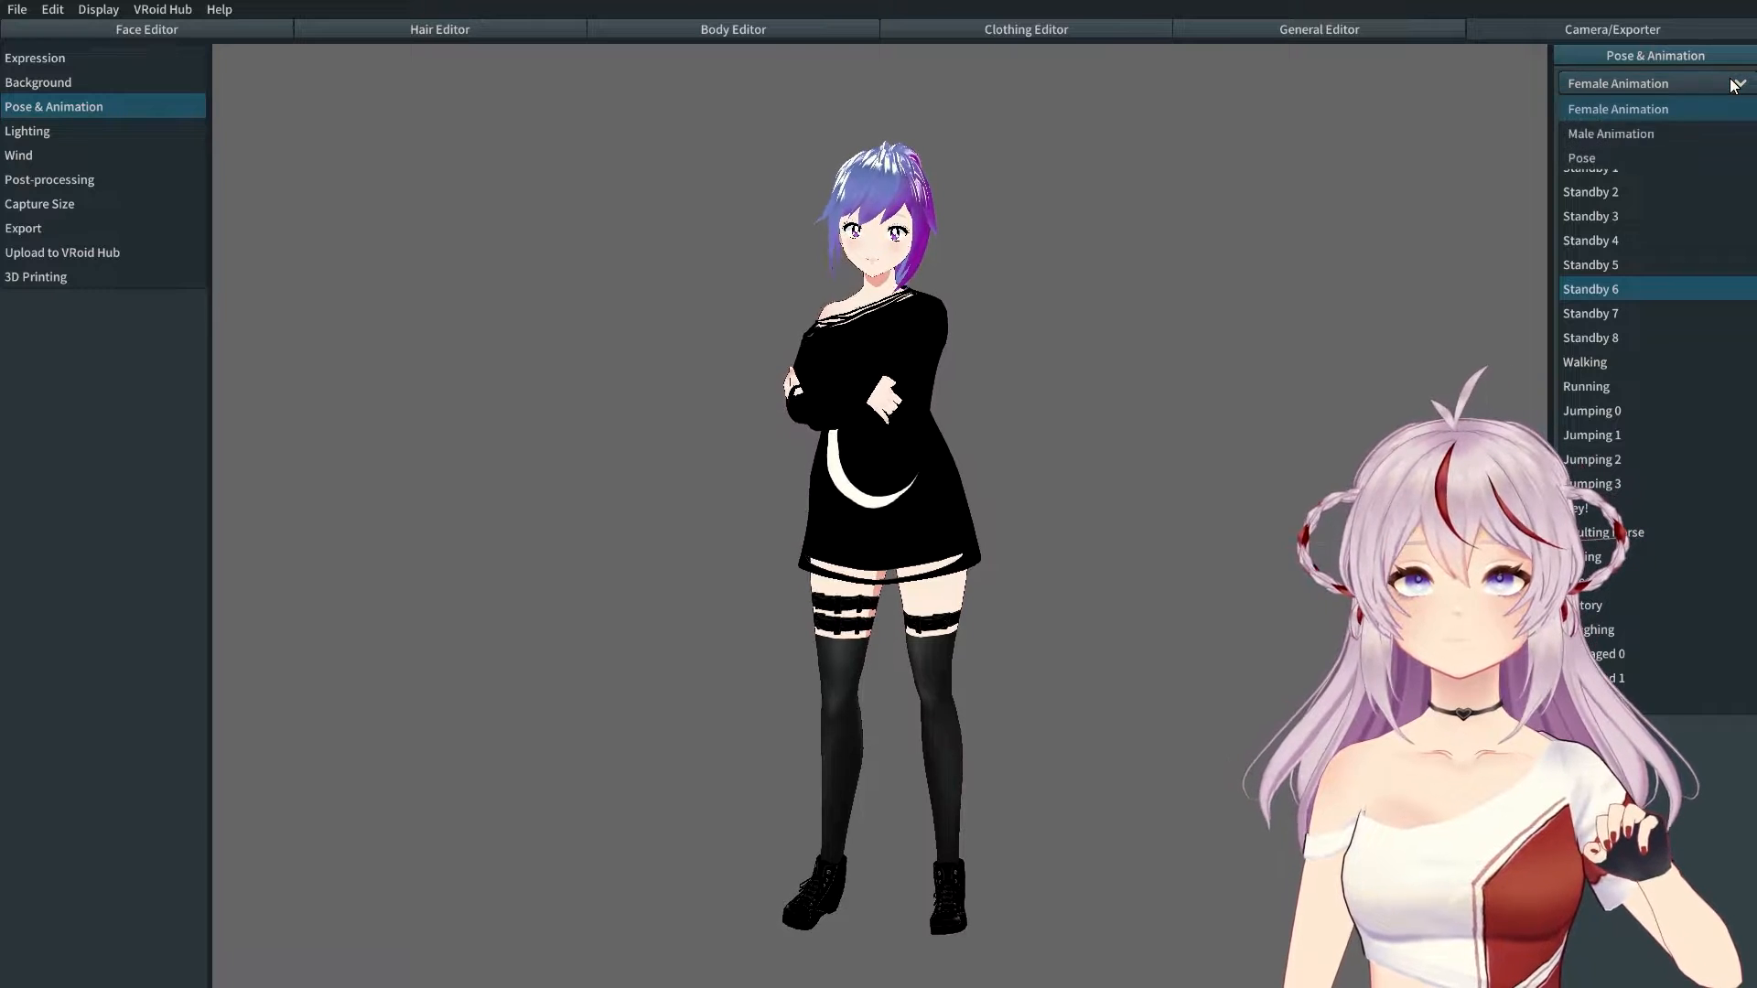
pyautogui.click(1585, 159)
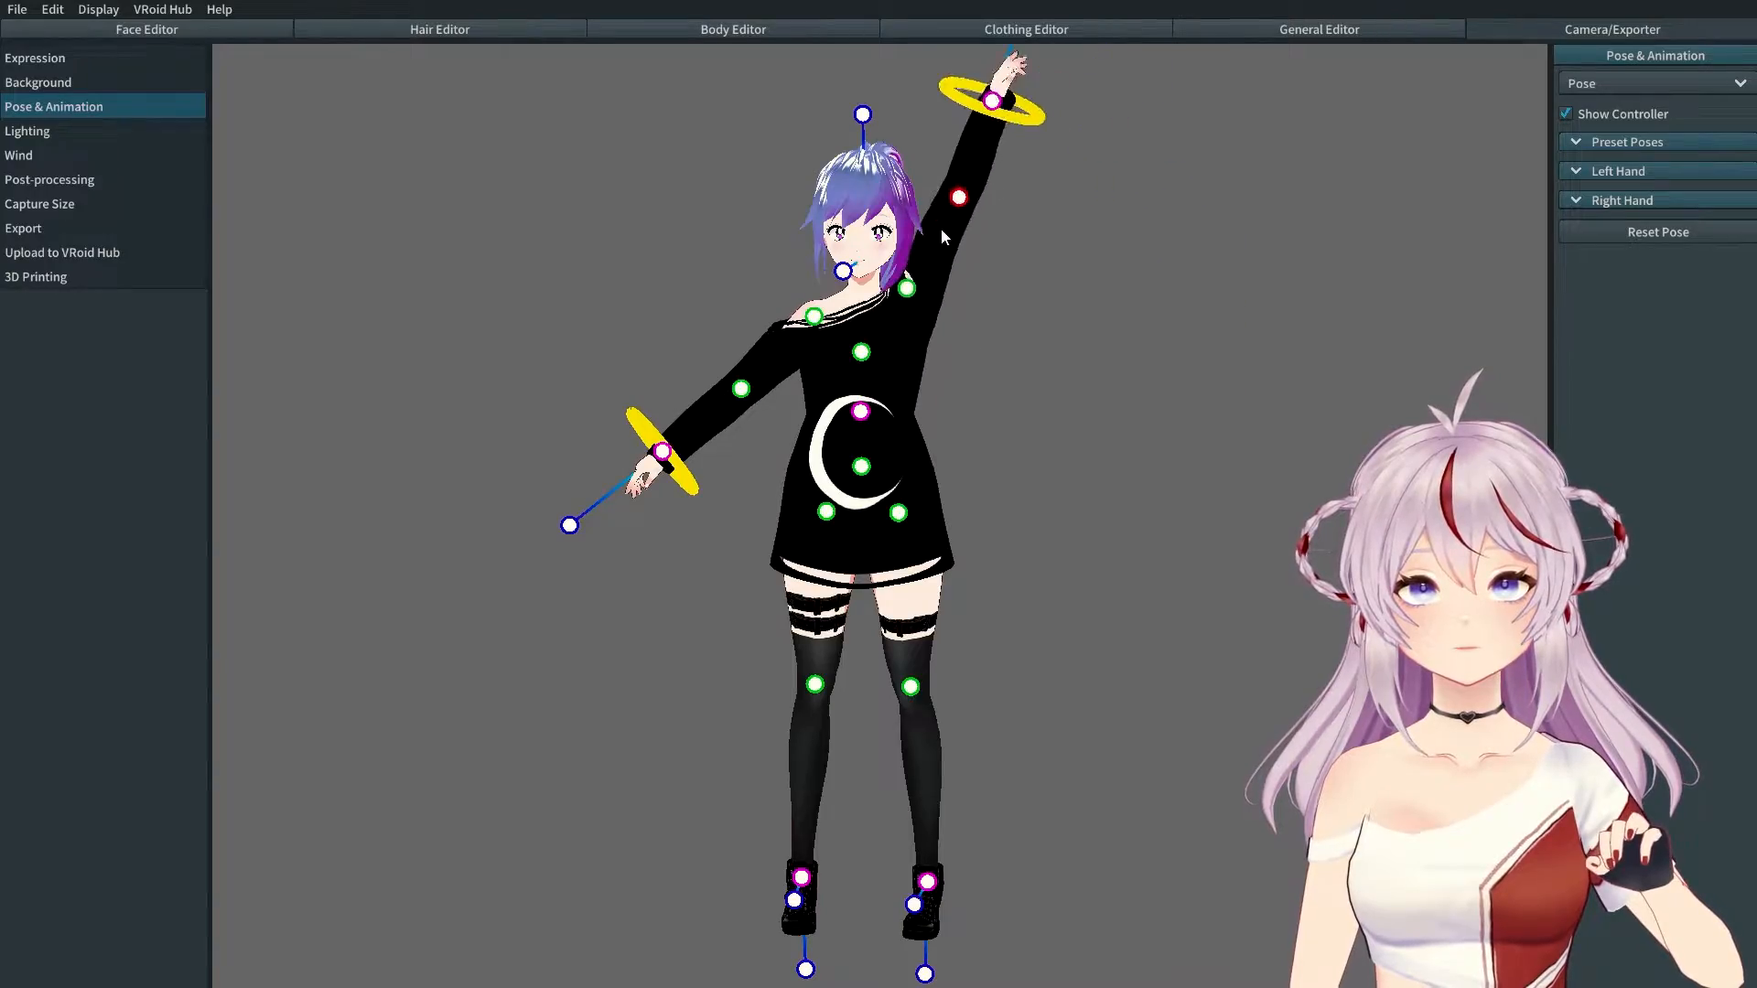
pyautogui.moveTo(1029, 337); pyautogui.dragTo(987, 259)
pyautogui.moveTo(662, 452); pyautogui.dragTo(822, 211)
pyautogui.moveTo(986, 255); pyautogui.dragTo(939, 430)
pyautogui.moveTo(927, 882); pyautogui.dragTo(945, 745)
# Step: Bend the legs into a kneel, tilt the hips, straighten the head and check the pose
pyautogui.moveTo(802, 878); pyautogui.dragTo(728, 754)
pyautogui.moveTo(945, 745); pyautogui.dragTo(1013, 650)
pyautogui.moveTo(727, 754); pyautogui.dragTo(654, 658)
pyautogui.moveTo(860, 412); pyautogui.dragTo(886, 416)
pyautogui.moveTo(889, 119)
pyautogui.mouseDown()
pyautogui.moveTo(926, 124)
pyautogui.moveTo(906, 126)
pyautogui.mouseUp()
pyautogui.moveTo(886, 470); pyautogui.dragTo(841, 467)
pyautogui.moveTo(988, 168); pyautogui.dragTo(913, 134)
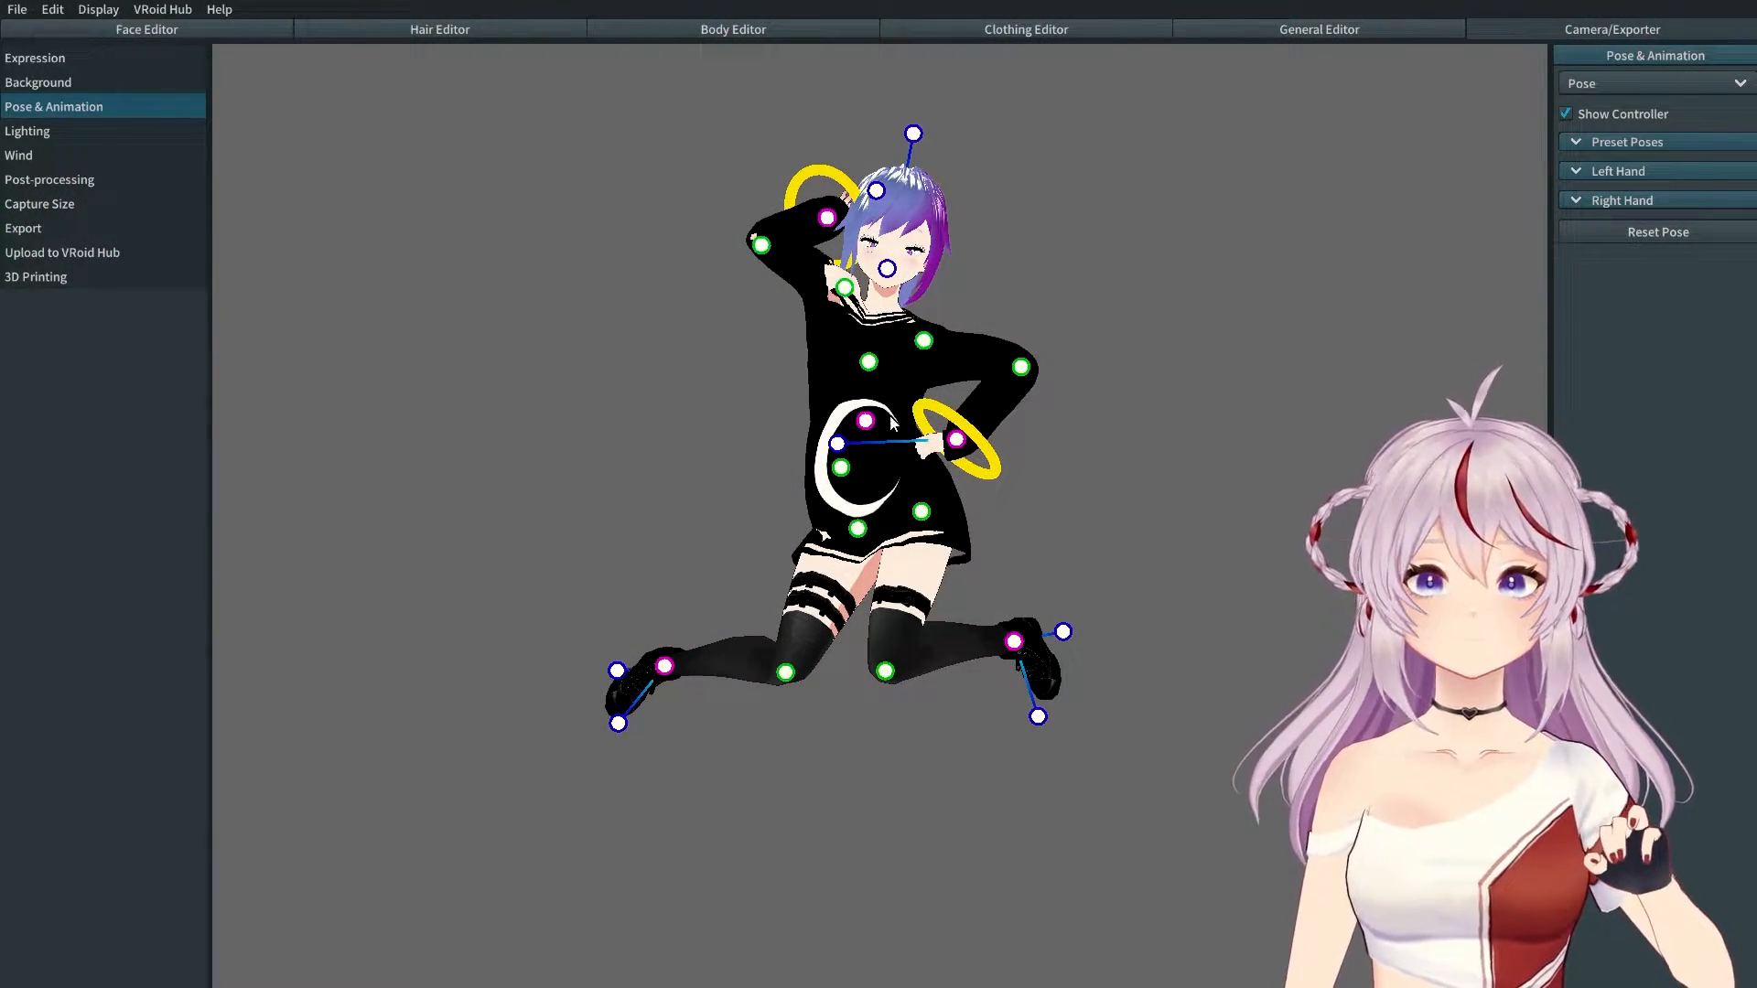
pyautogui.moveTo(988, 487); pyautogui.dragTo(661, 497, button='right')
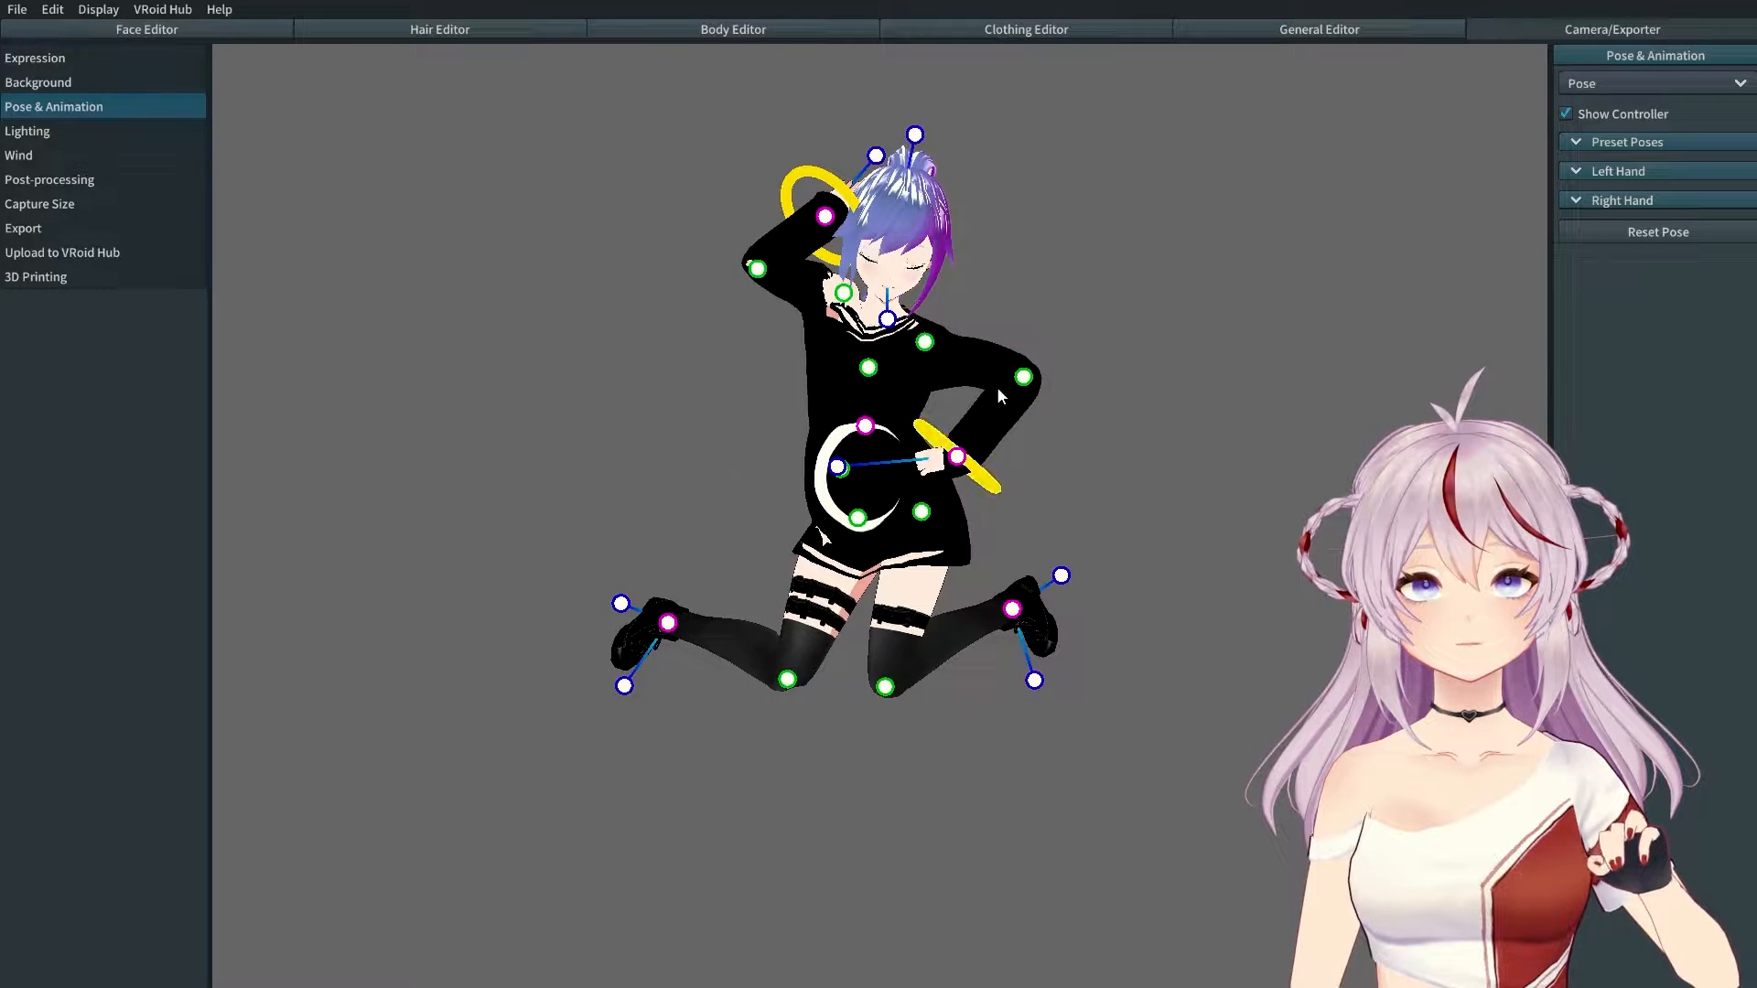
pyautogui.moveTo(958, 505)
pyautogui.mouseDown(button='right')
pyautogui.moveTo(937, 508)
pyautogui.moveTo(972, 513)
pyautogui.moveTo(975, 485)
pyautogui.moveTo(955, 494)
pyautogui.mouseUp(button='right')
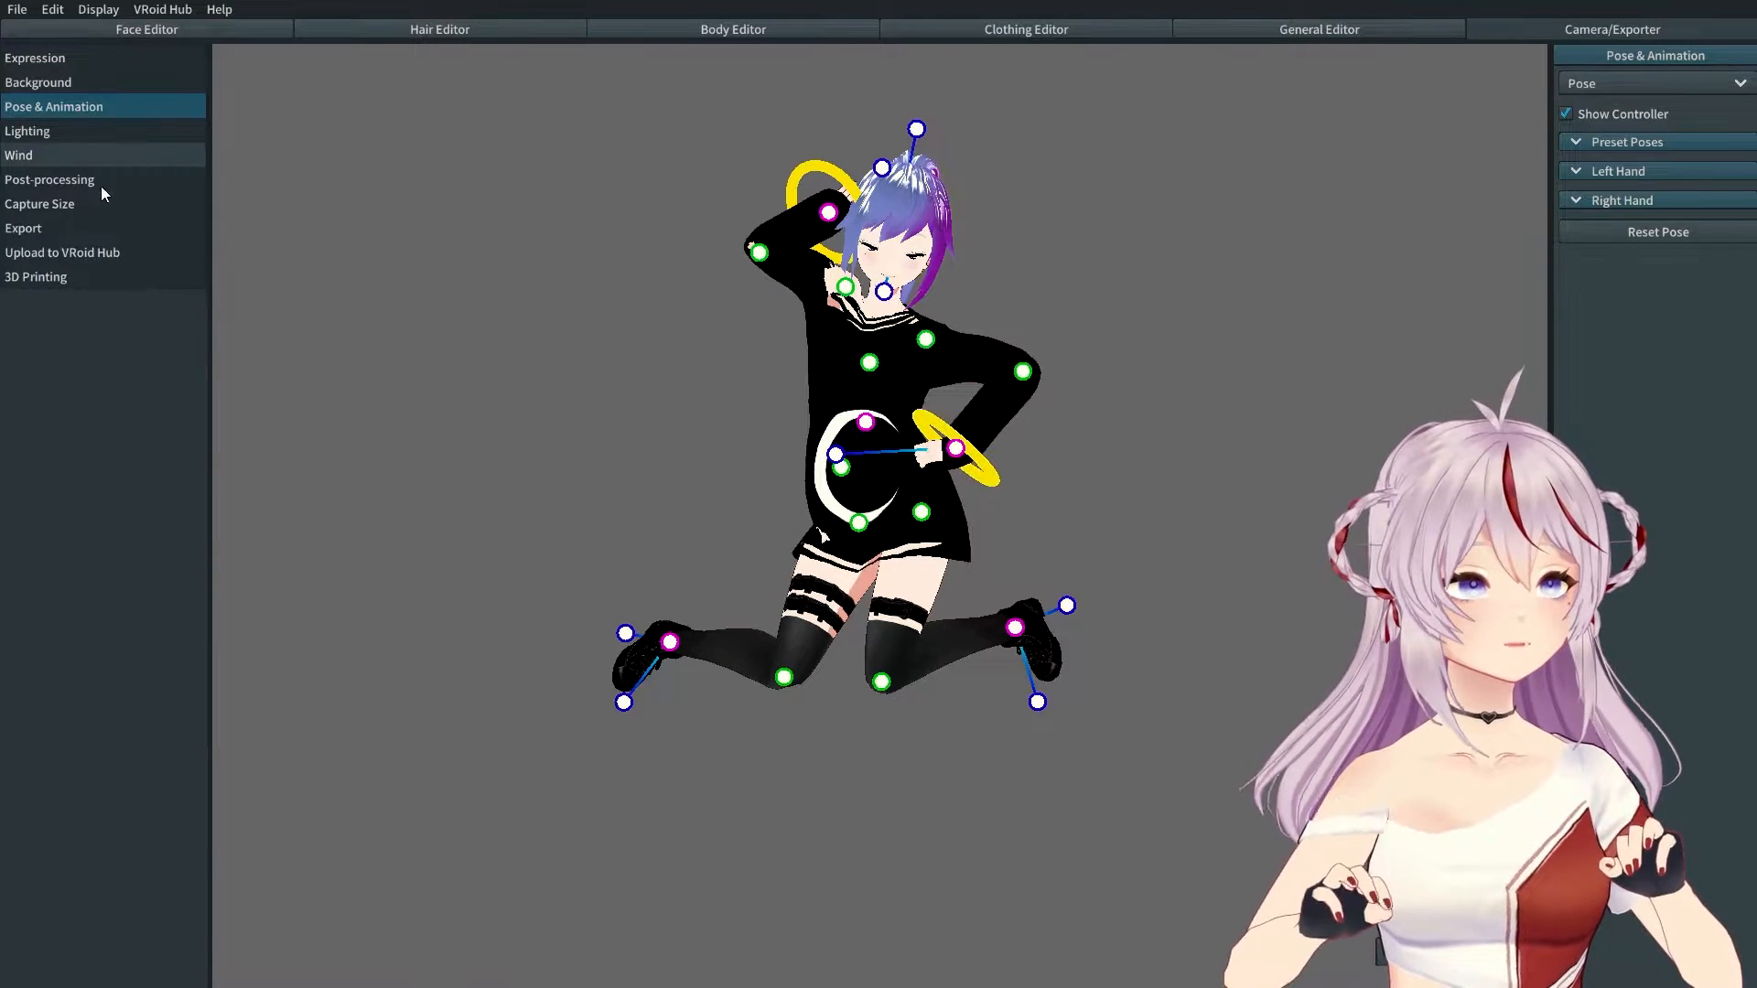
# Step: Review the Material and Bone Reduction export options, keeping hair meshes combined, and start the VRM export
pyautogui.click(63, 227)
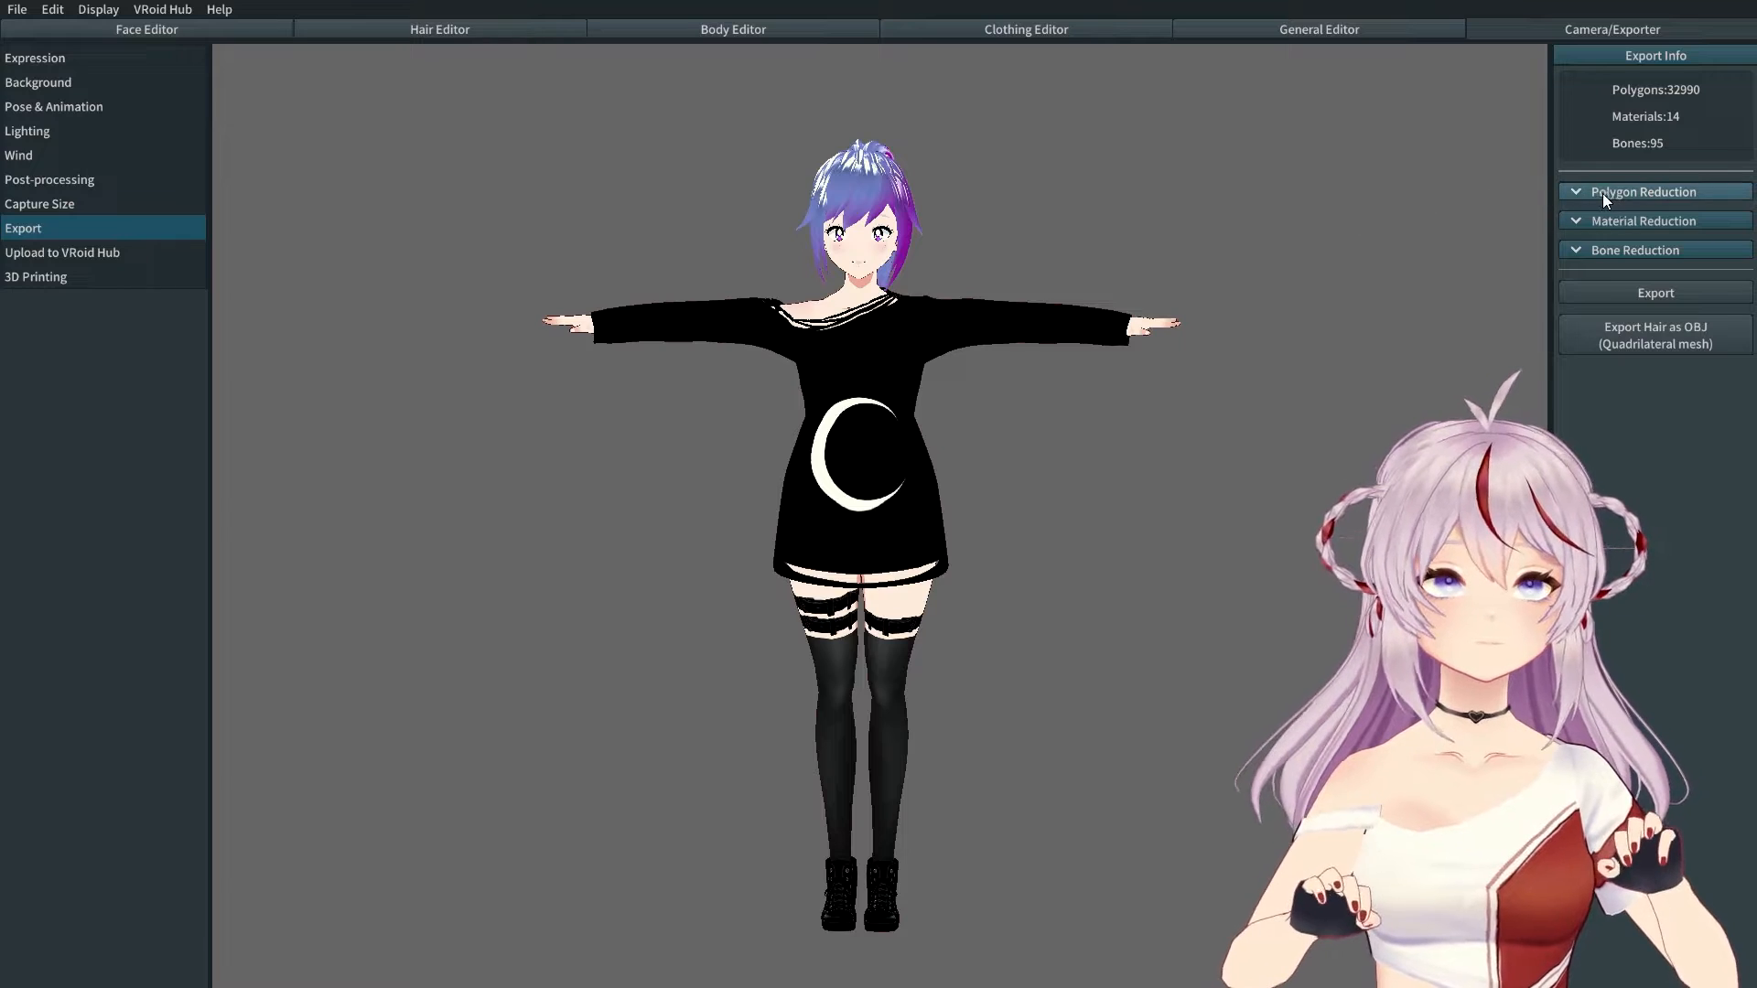
pyautogui.click(1571, 223)
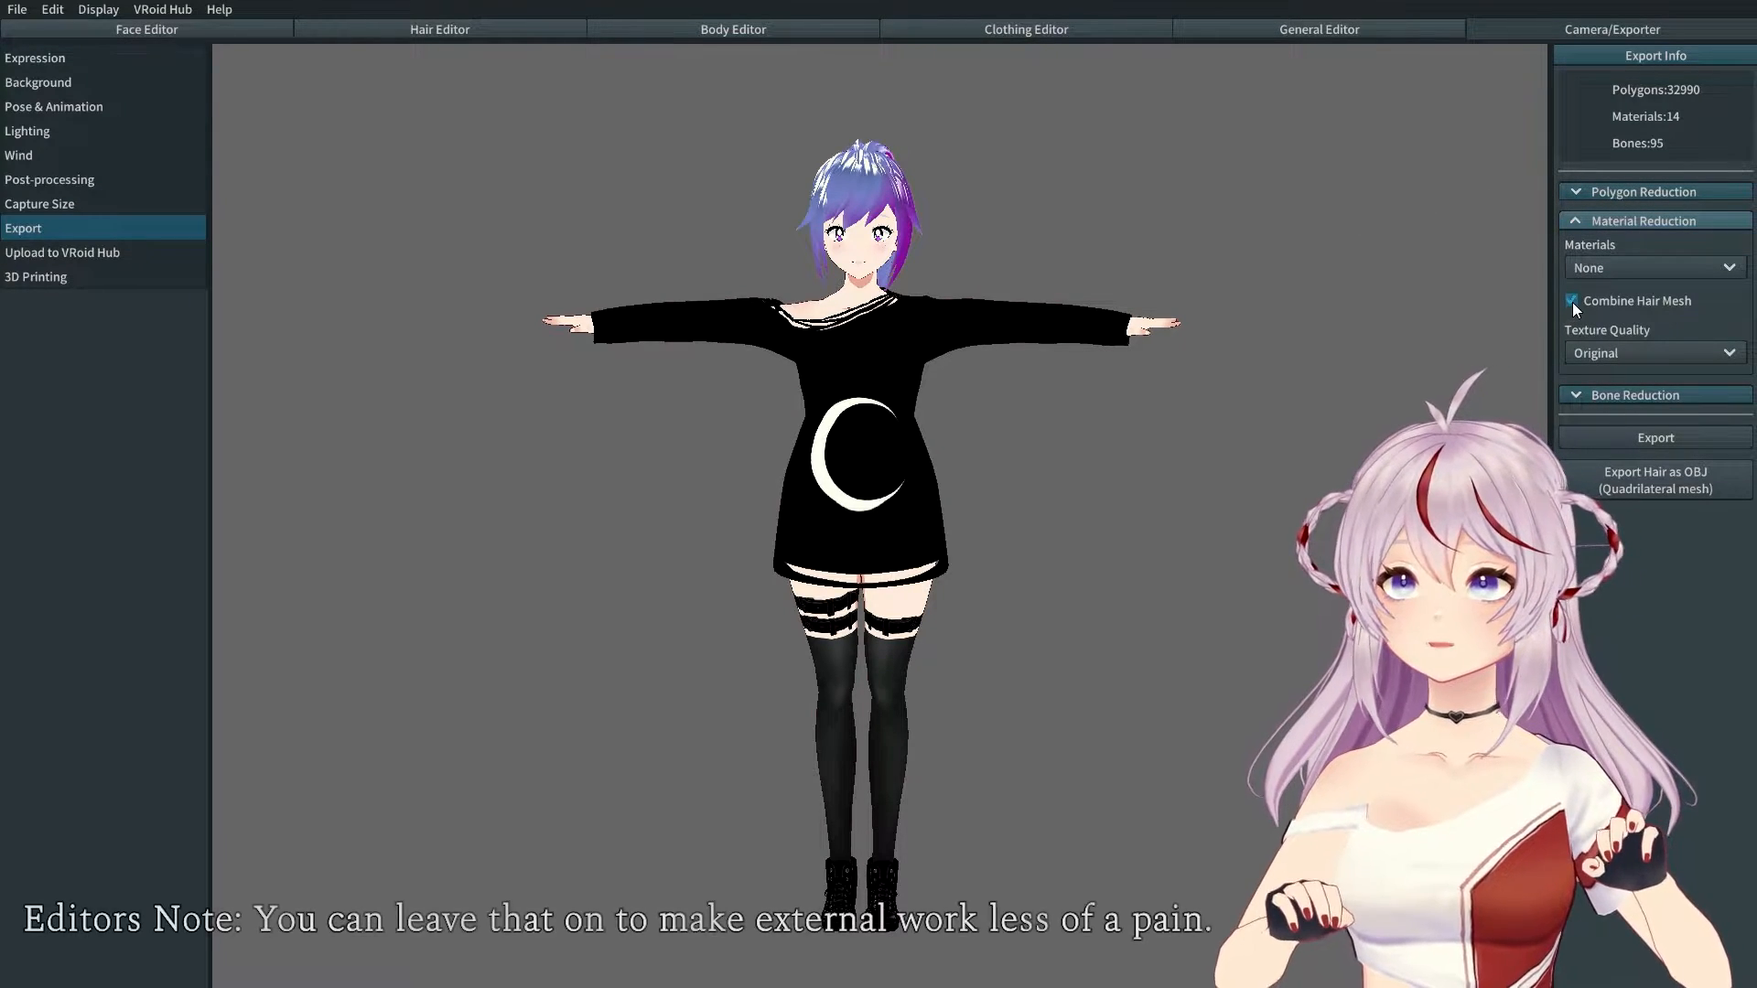
pyautogui.click(1593, 221)
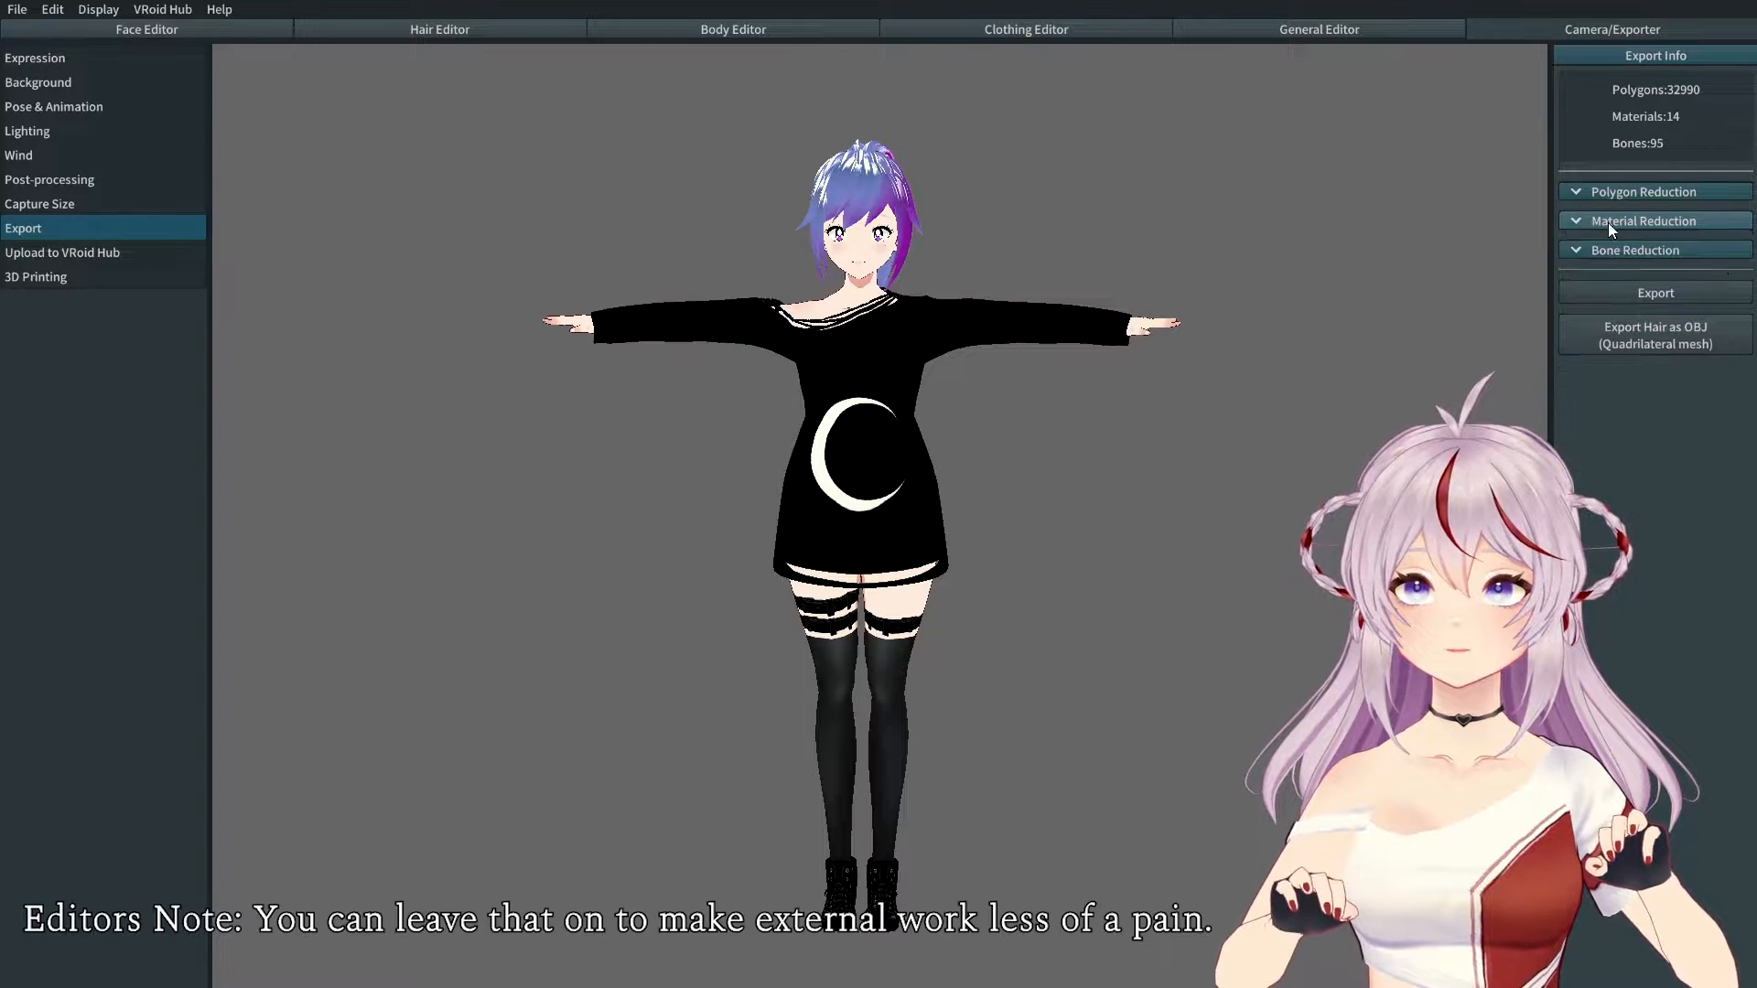
pyautogui.click(1567, 250)
pyautogui.click(1562, 256)
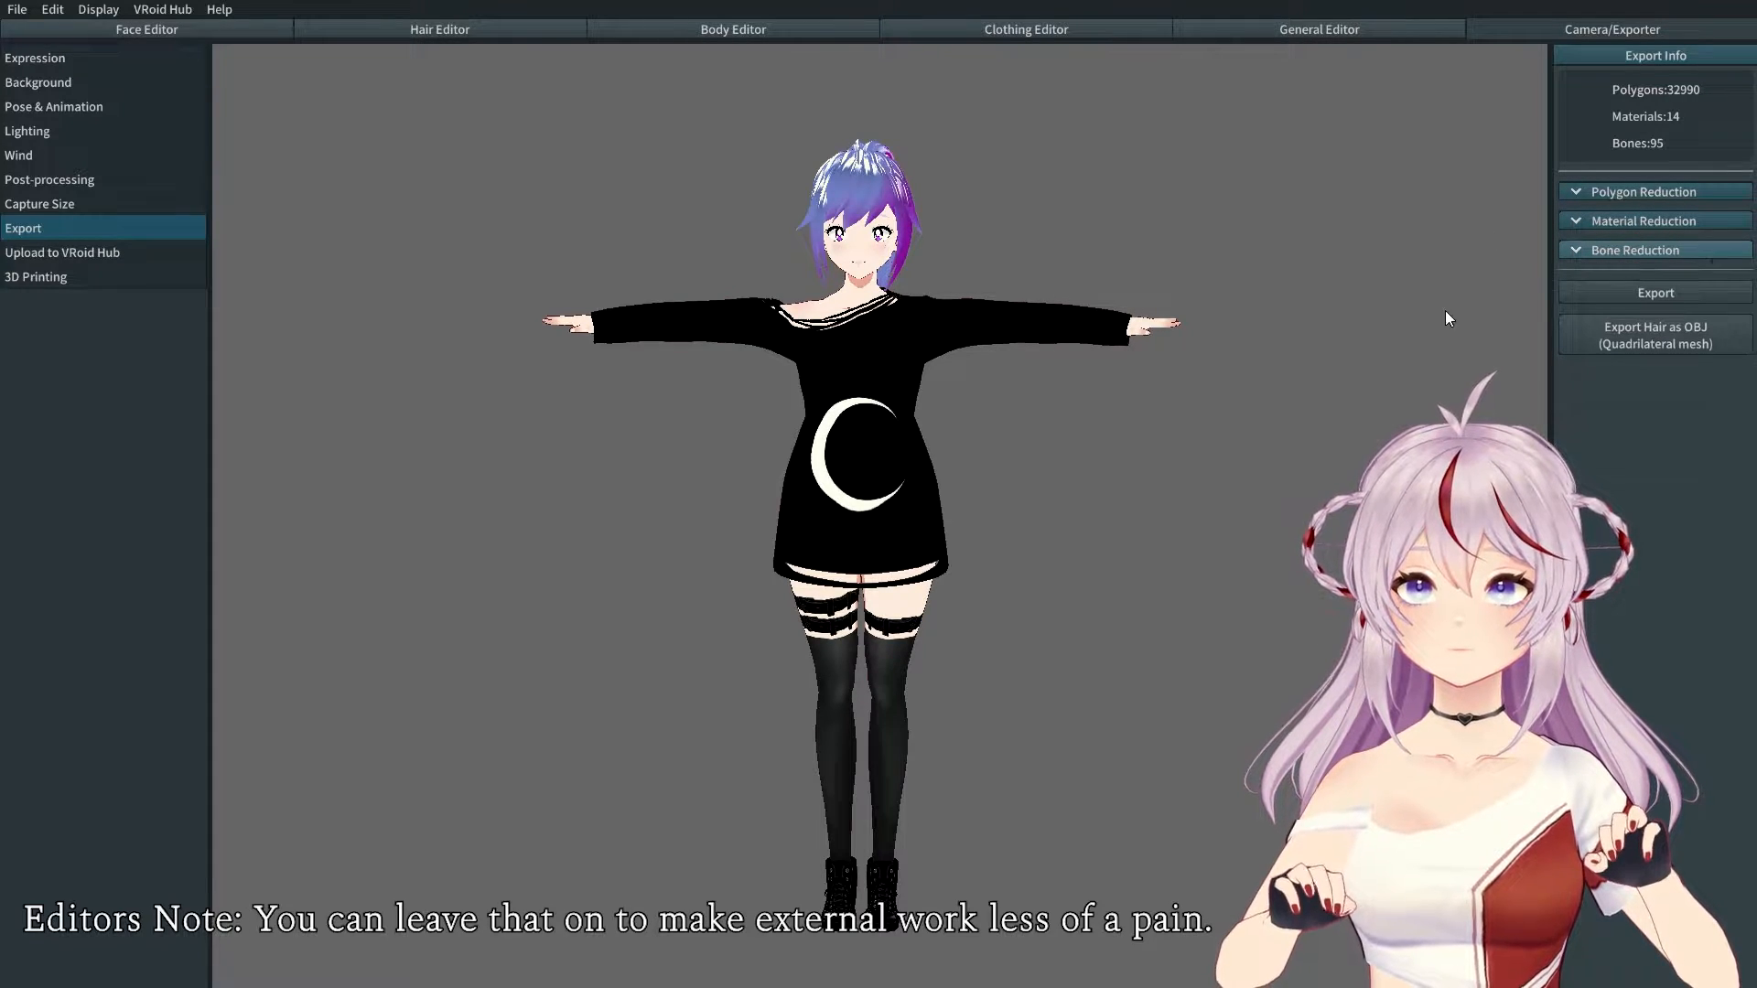
pyautogui.click(1588, 288)
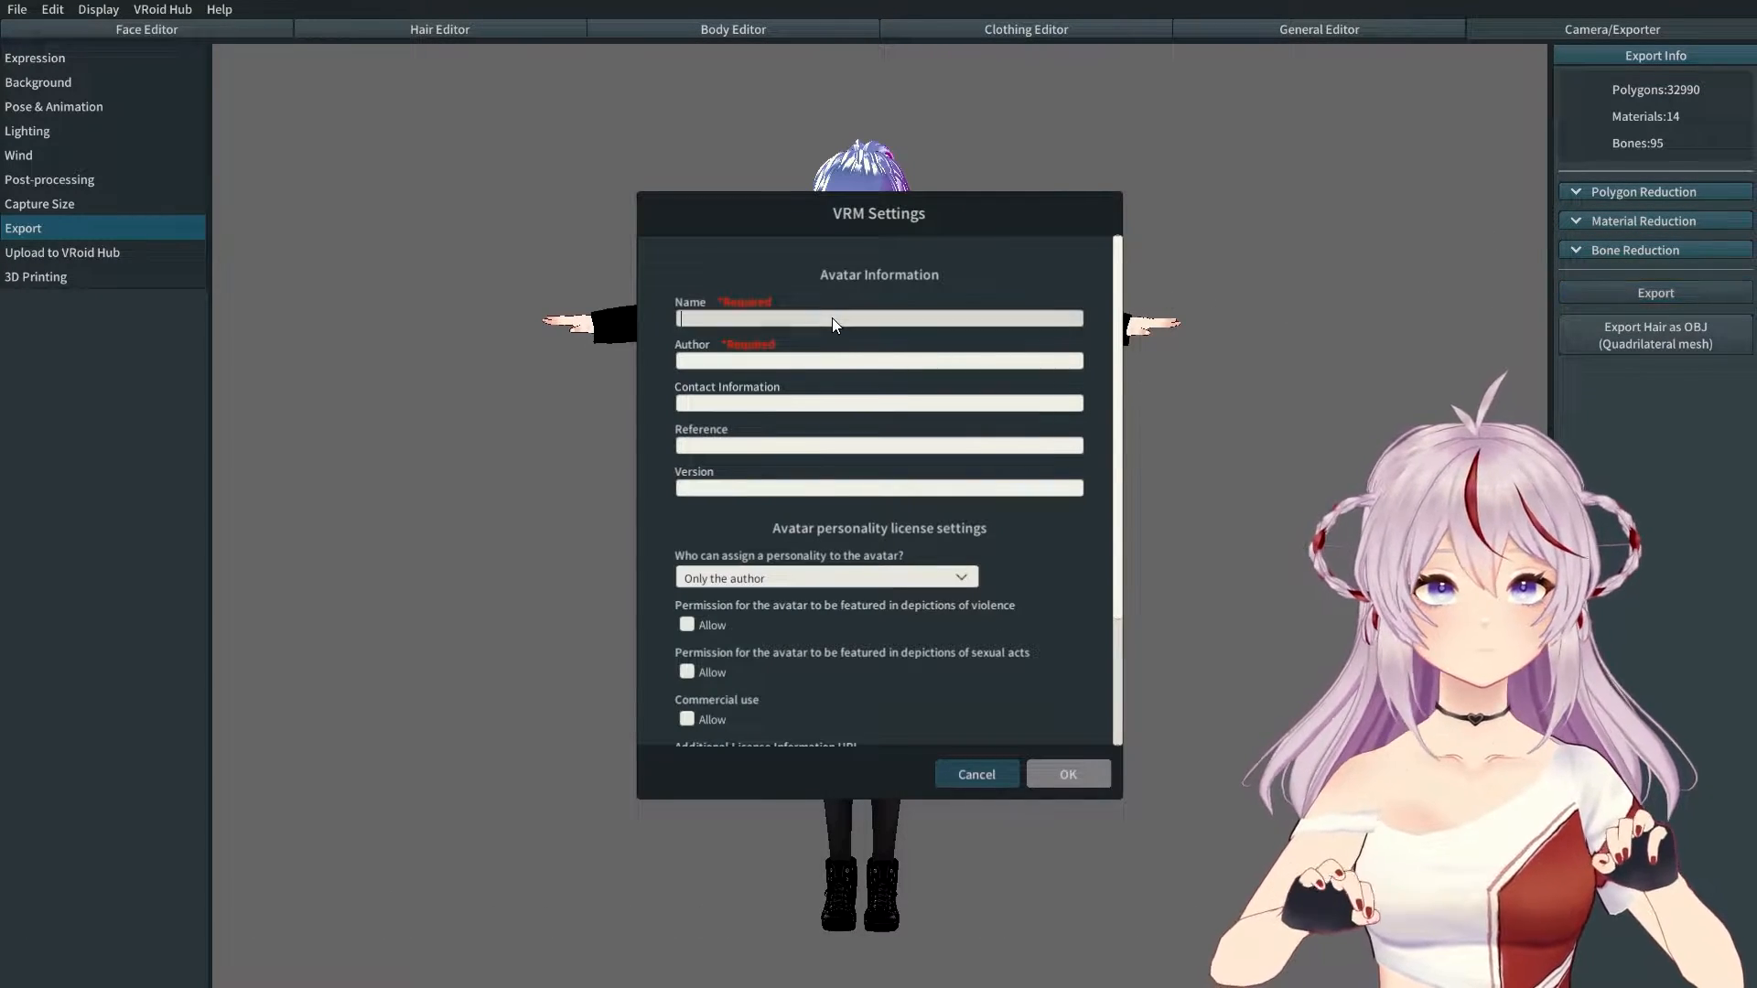
# Step: Enter avatar name 'demo 3', the author's name, a contact e-mail and version v1.0.0
pyautogui.write('demo 3')
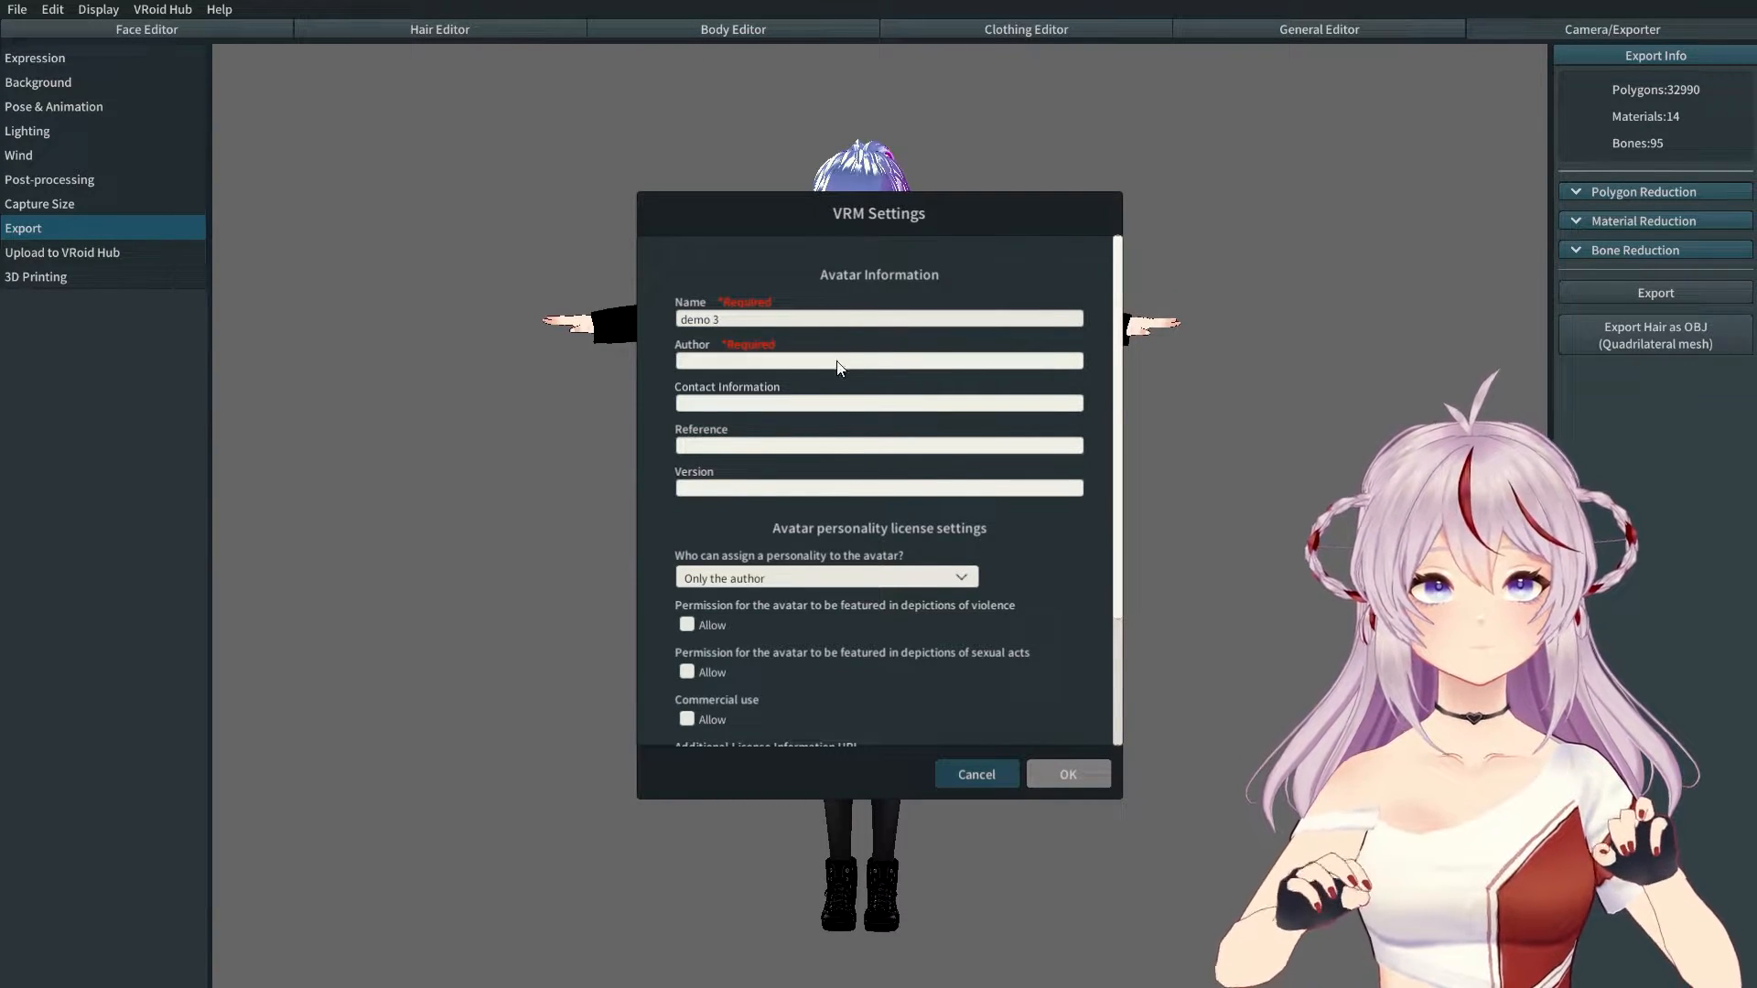
pyautogui.click(832, 363)
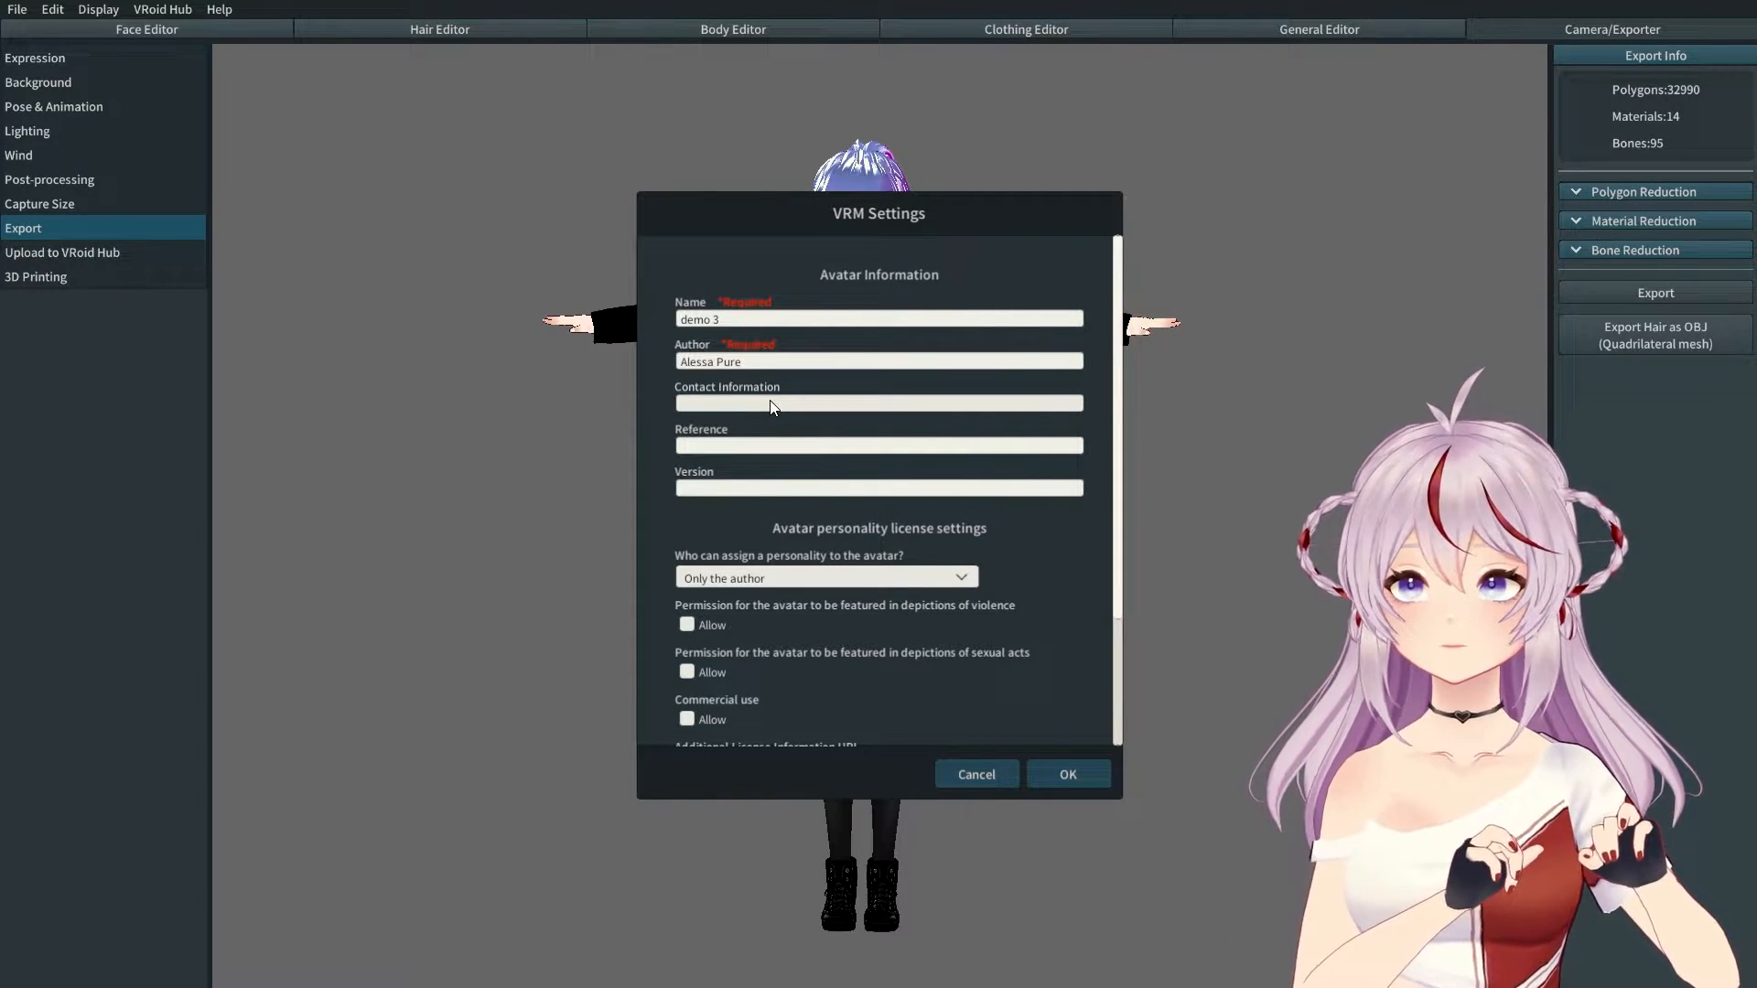
pyautogui.click(771, 403)
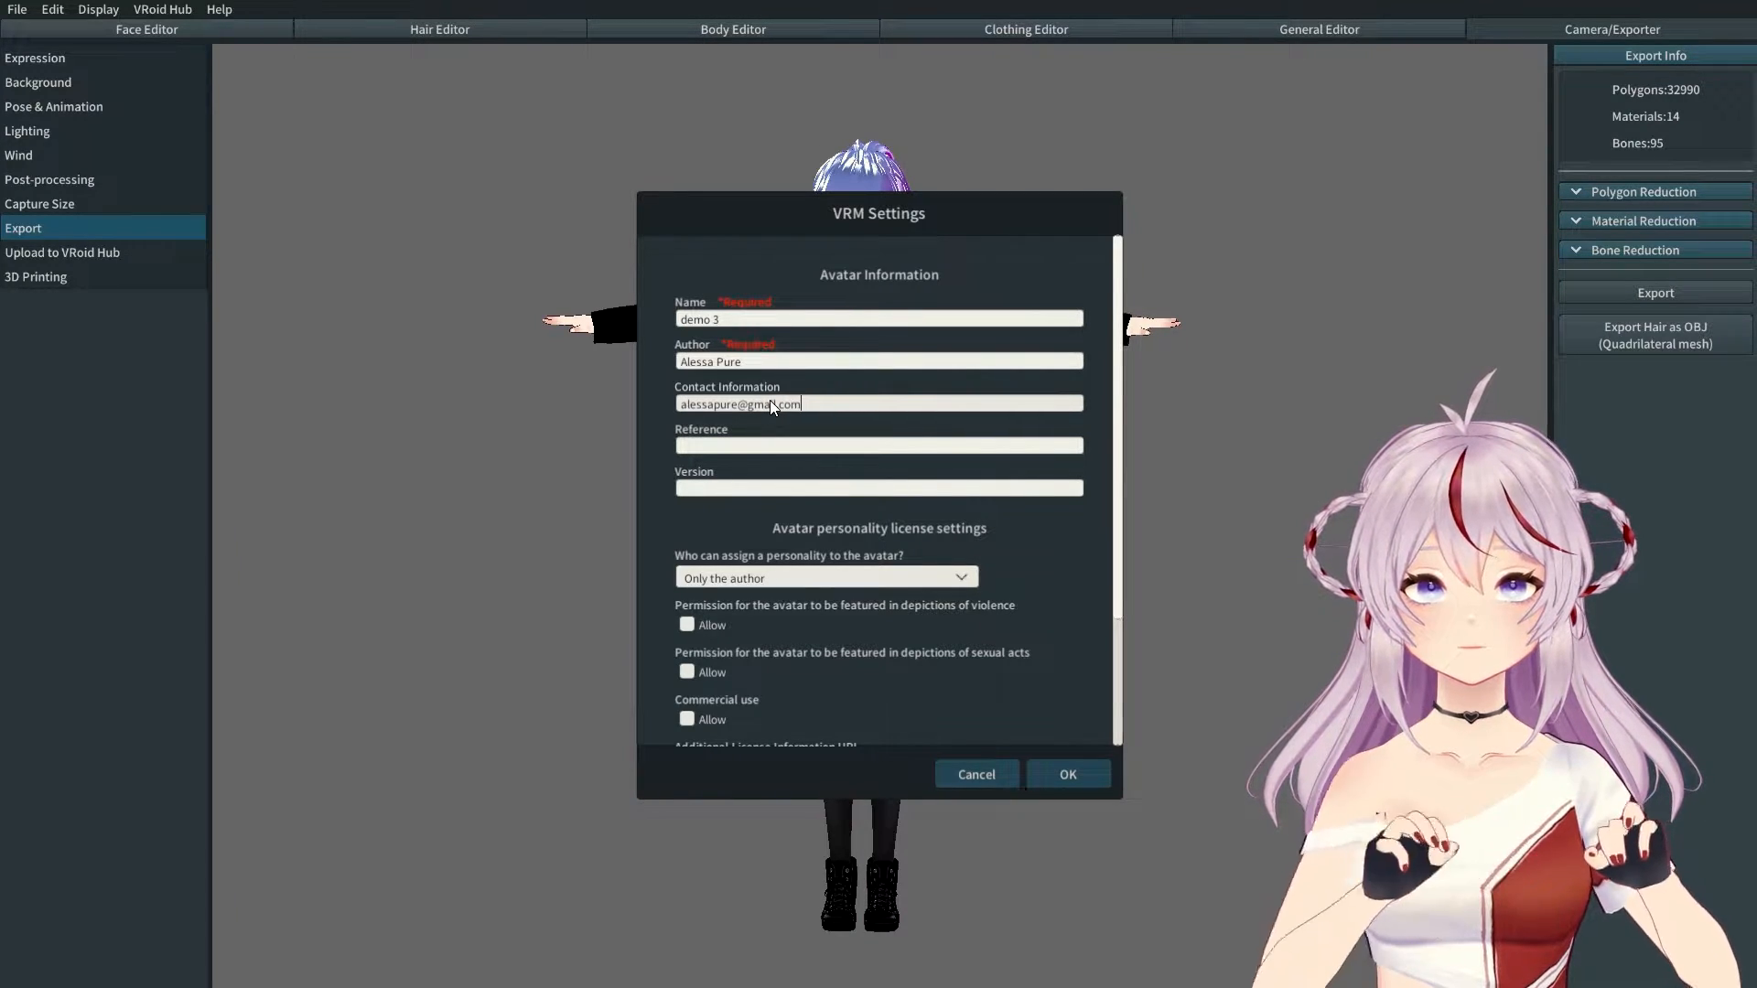
pyautogui.click(693, 492)
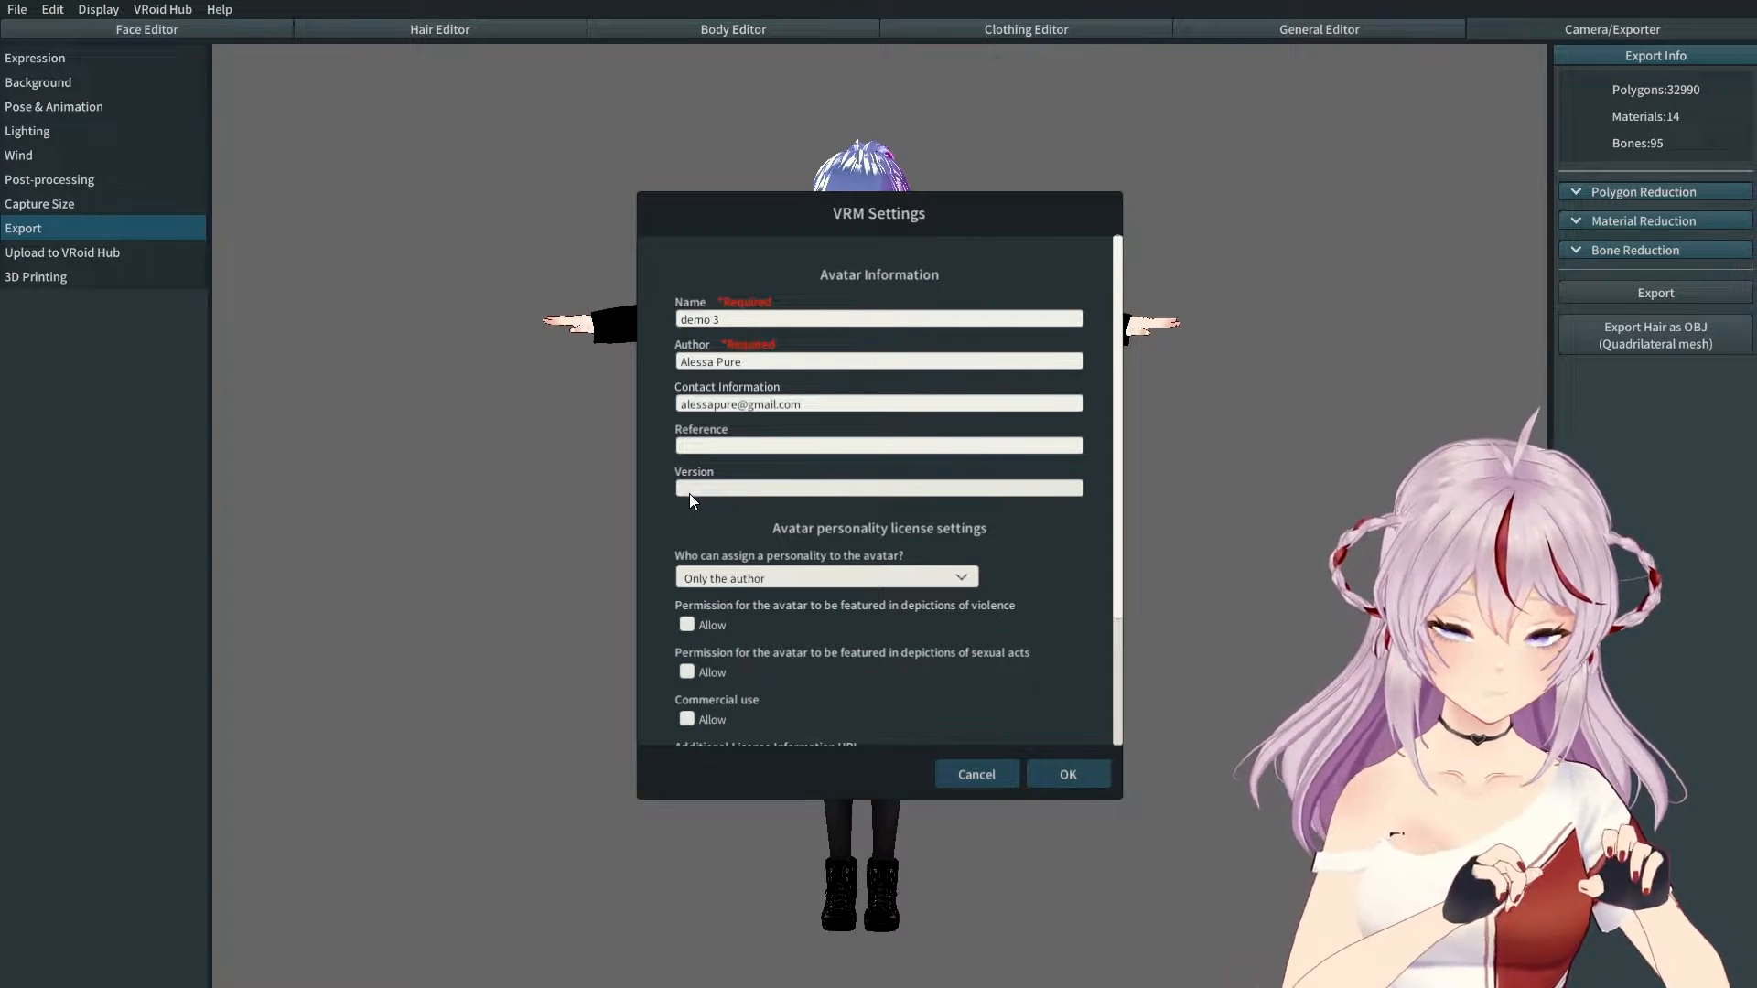
pyautogui.write('v1.0.0.1d')
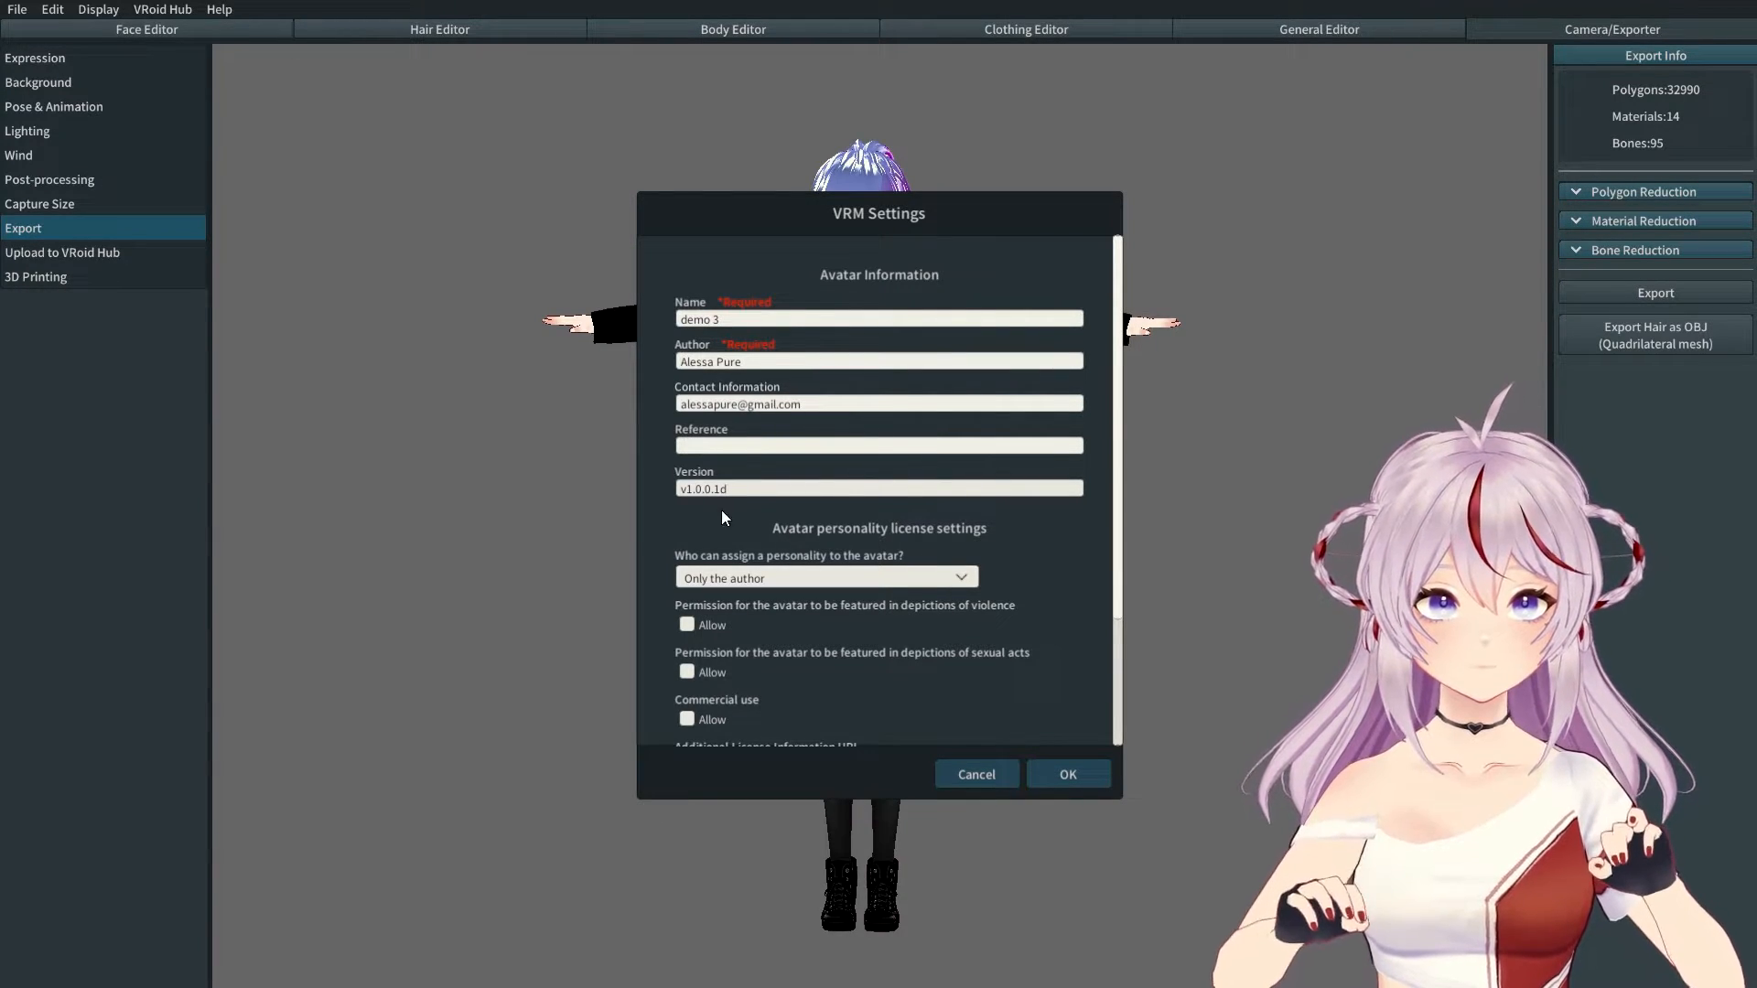
pyautogui.scroll(-2, 729, 538)
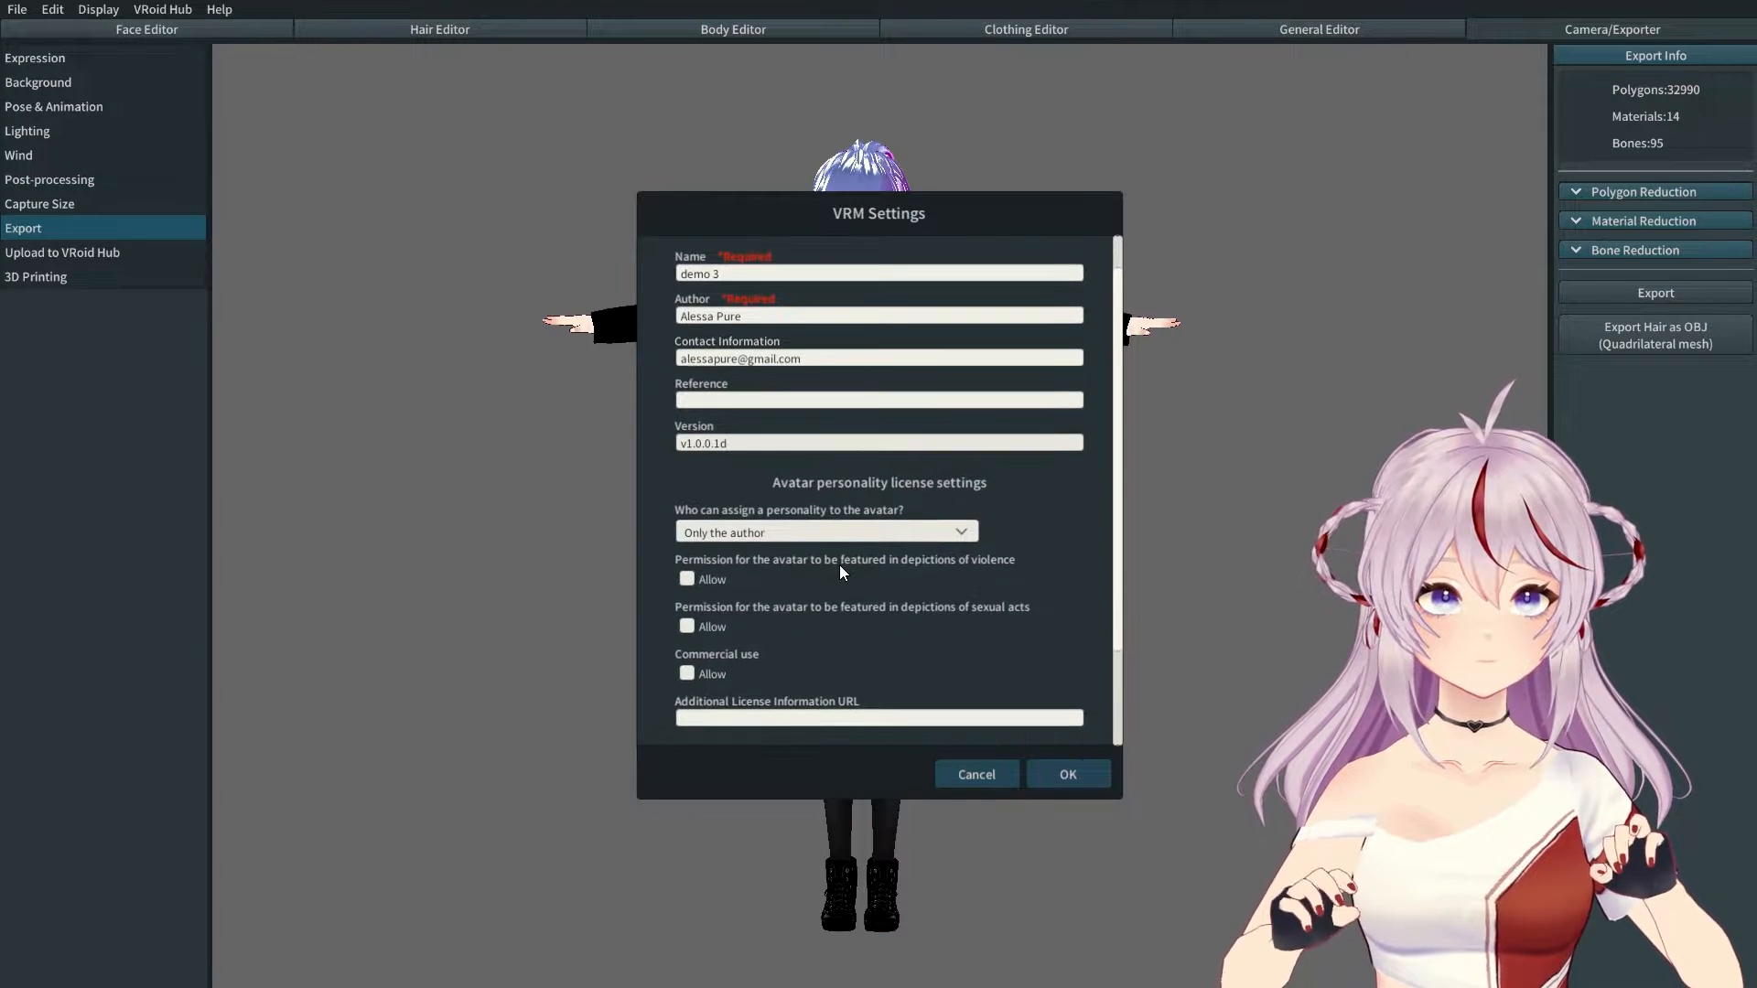
# Step: Limit personality assignment to explicitly authorised people and allow commercial use of the avatar
pyautogui.click(856, 529)
pyautogui.click(805, 586)
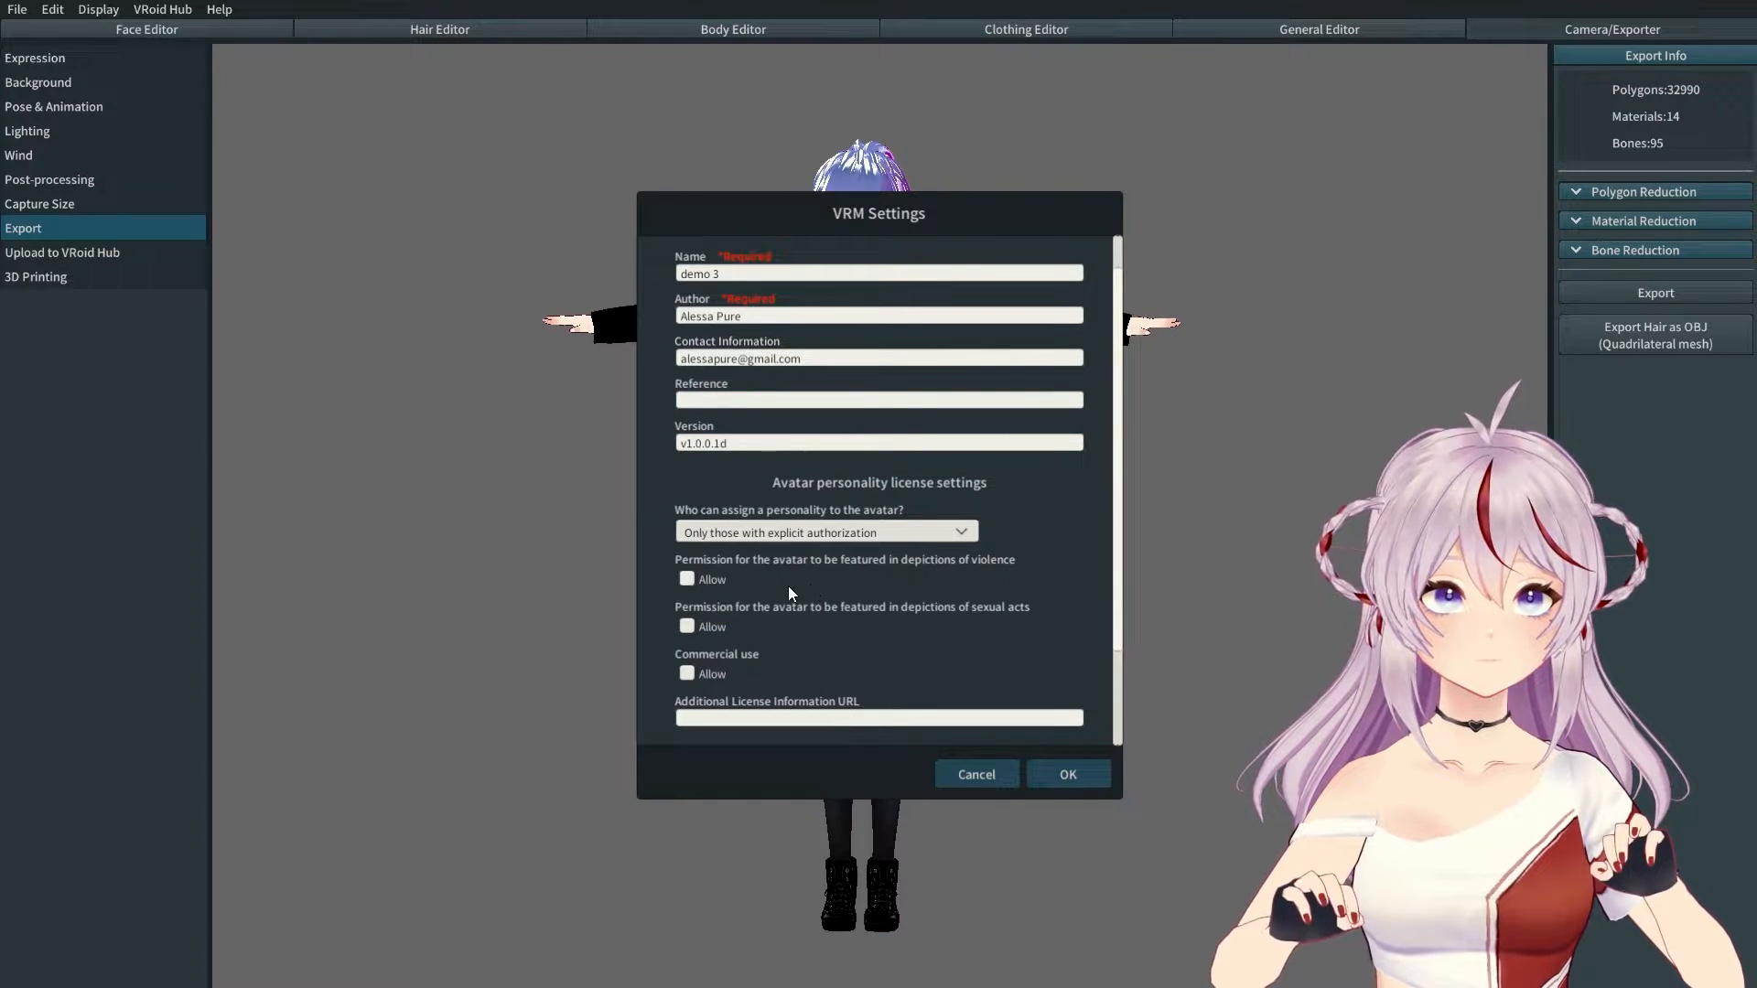
pyautogui.click(687, 674)
pyautogui.scroll(-2, 1055, 590)
pyautogui.scroll(-2, 1054, 598)
pyautogui.scroll(-3, 693, 523)
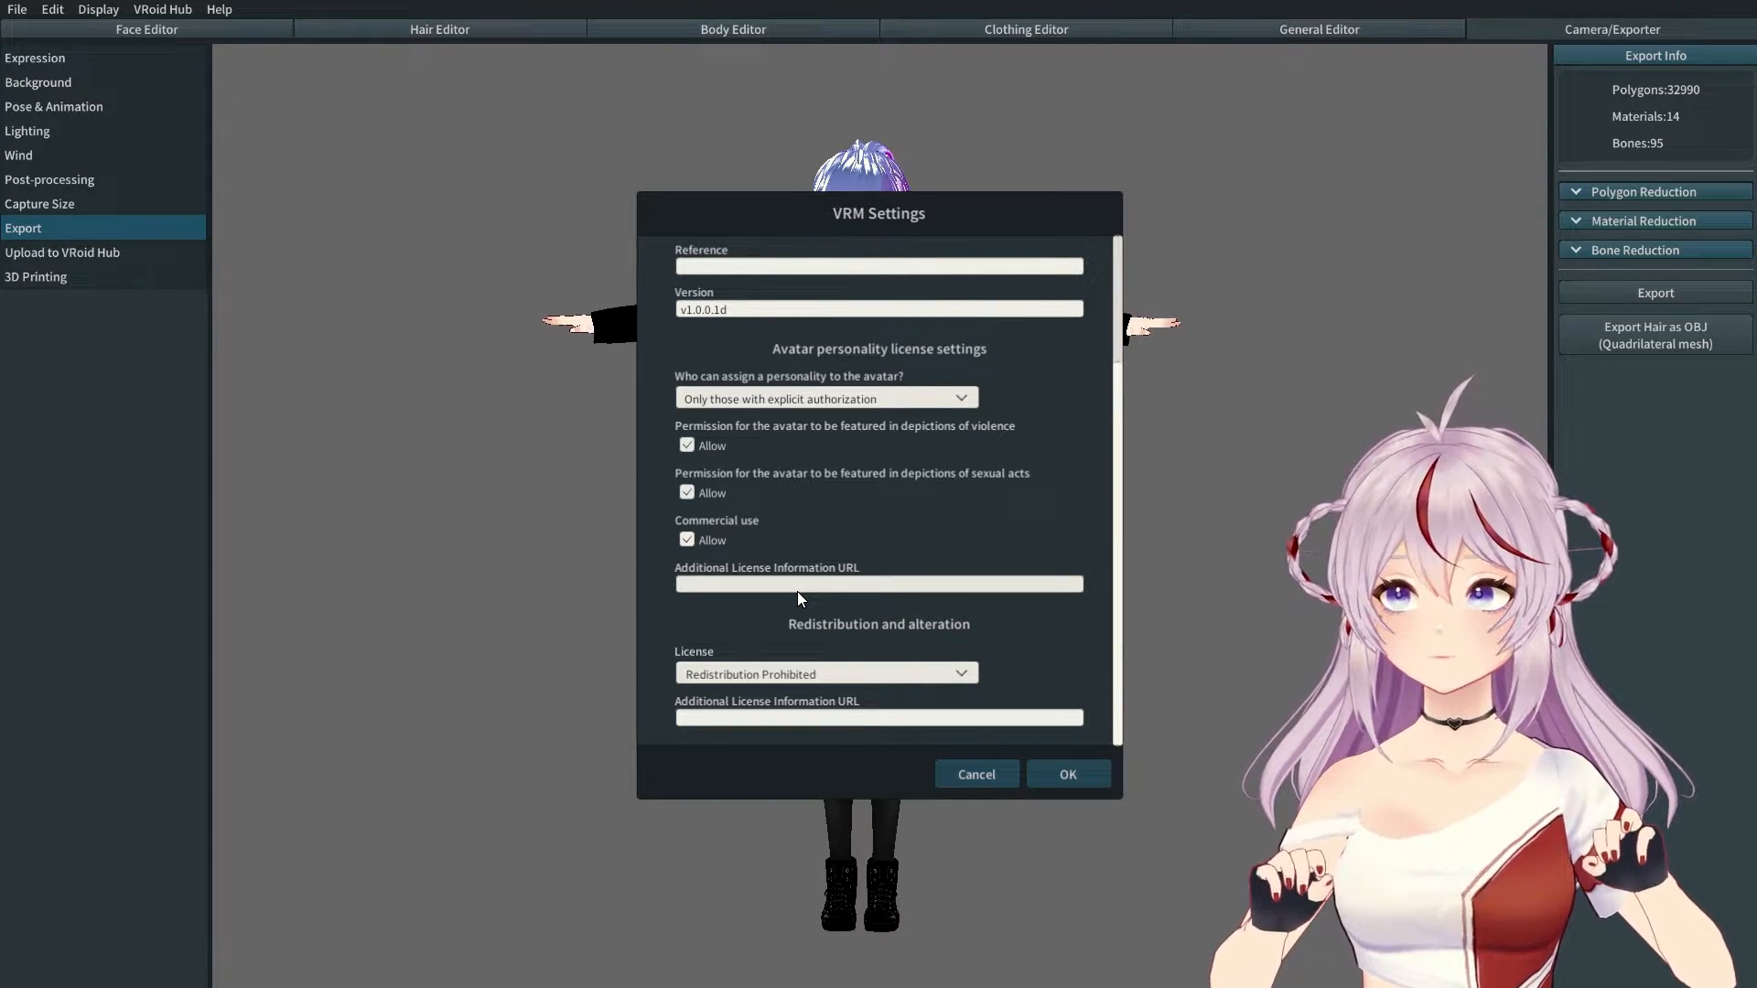
# Step: Confirm the VRM settings to export the model
pyautogui.press('Return')
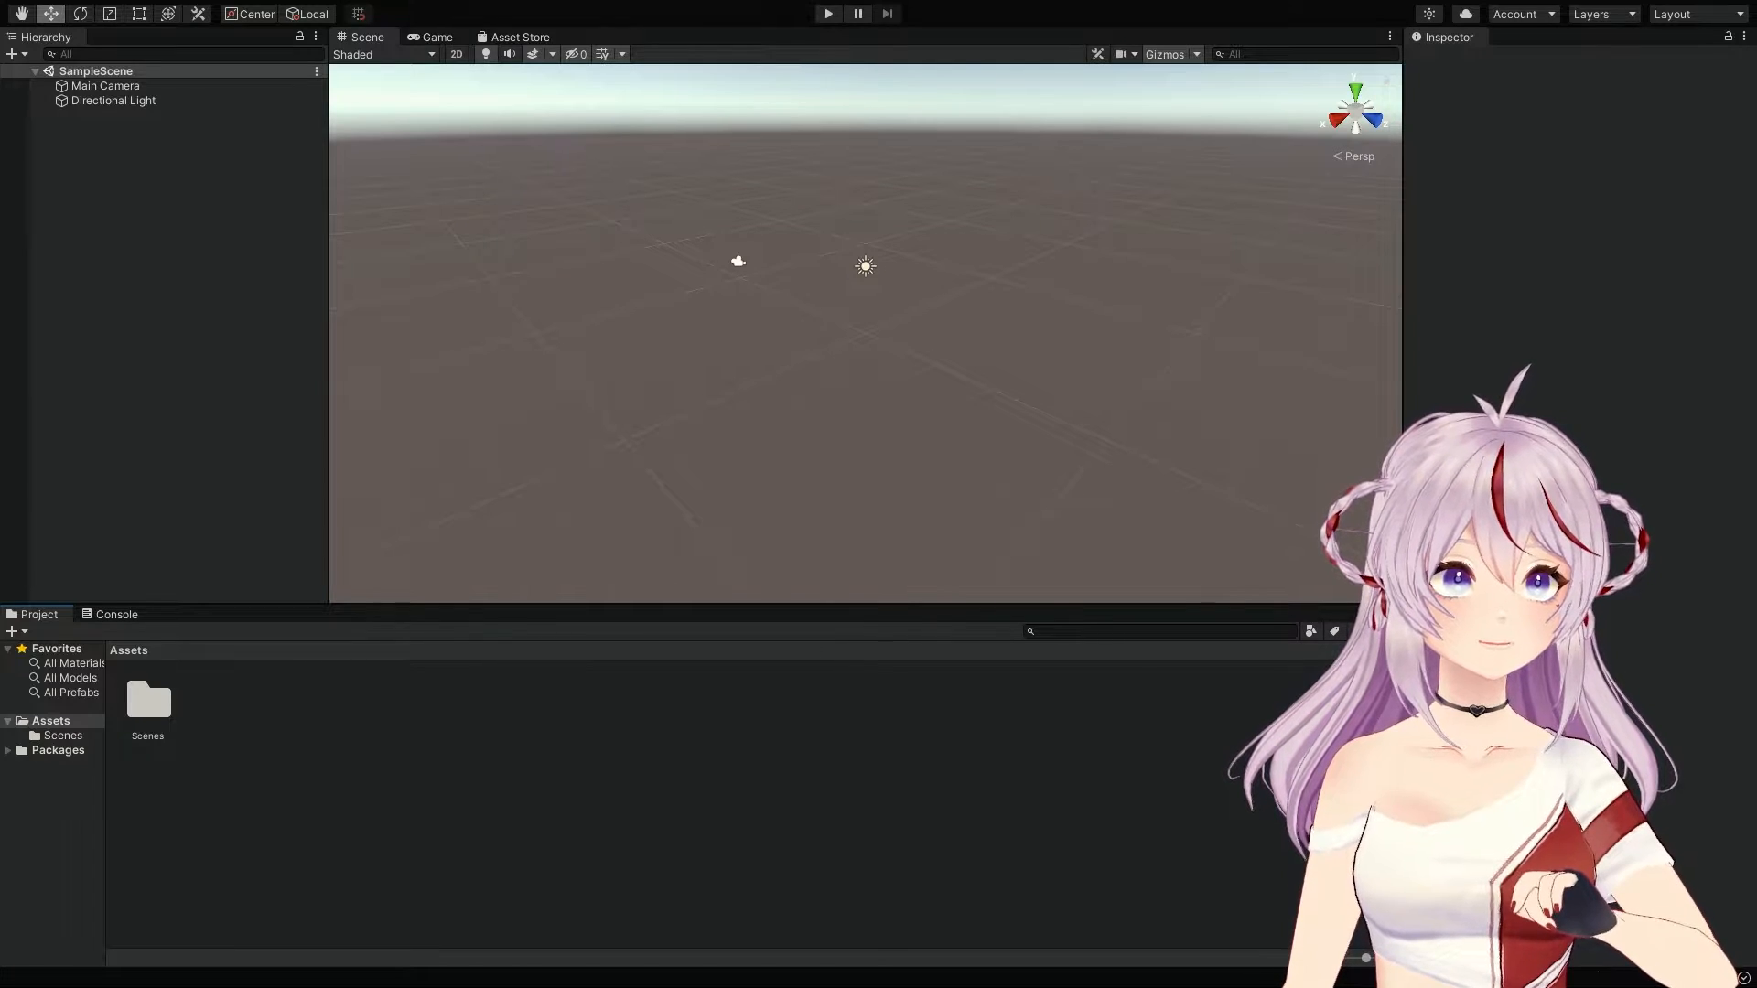
# Step: Select the Assets folder to show the imported UniGLTF, VRM and VRMShaders folders
pyautogui.click(48, 719)
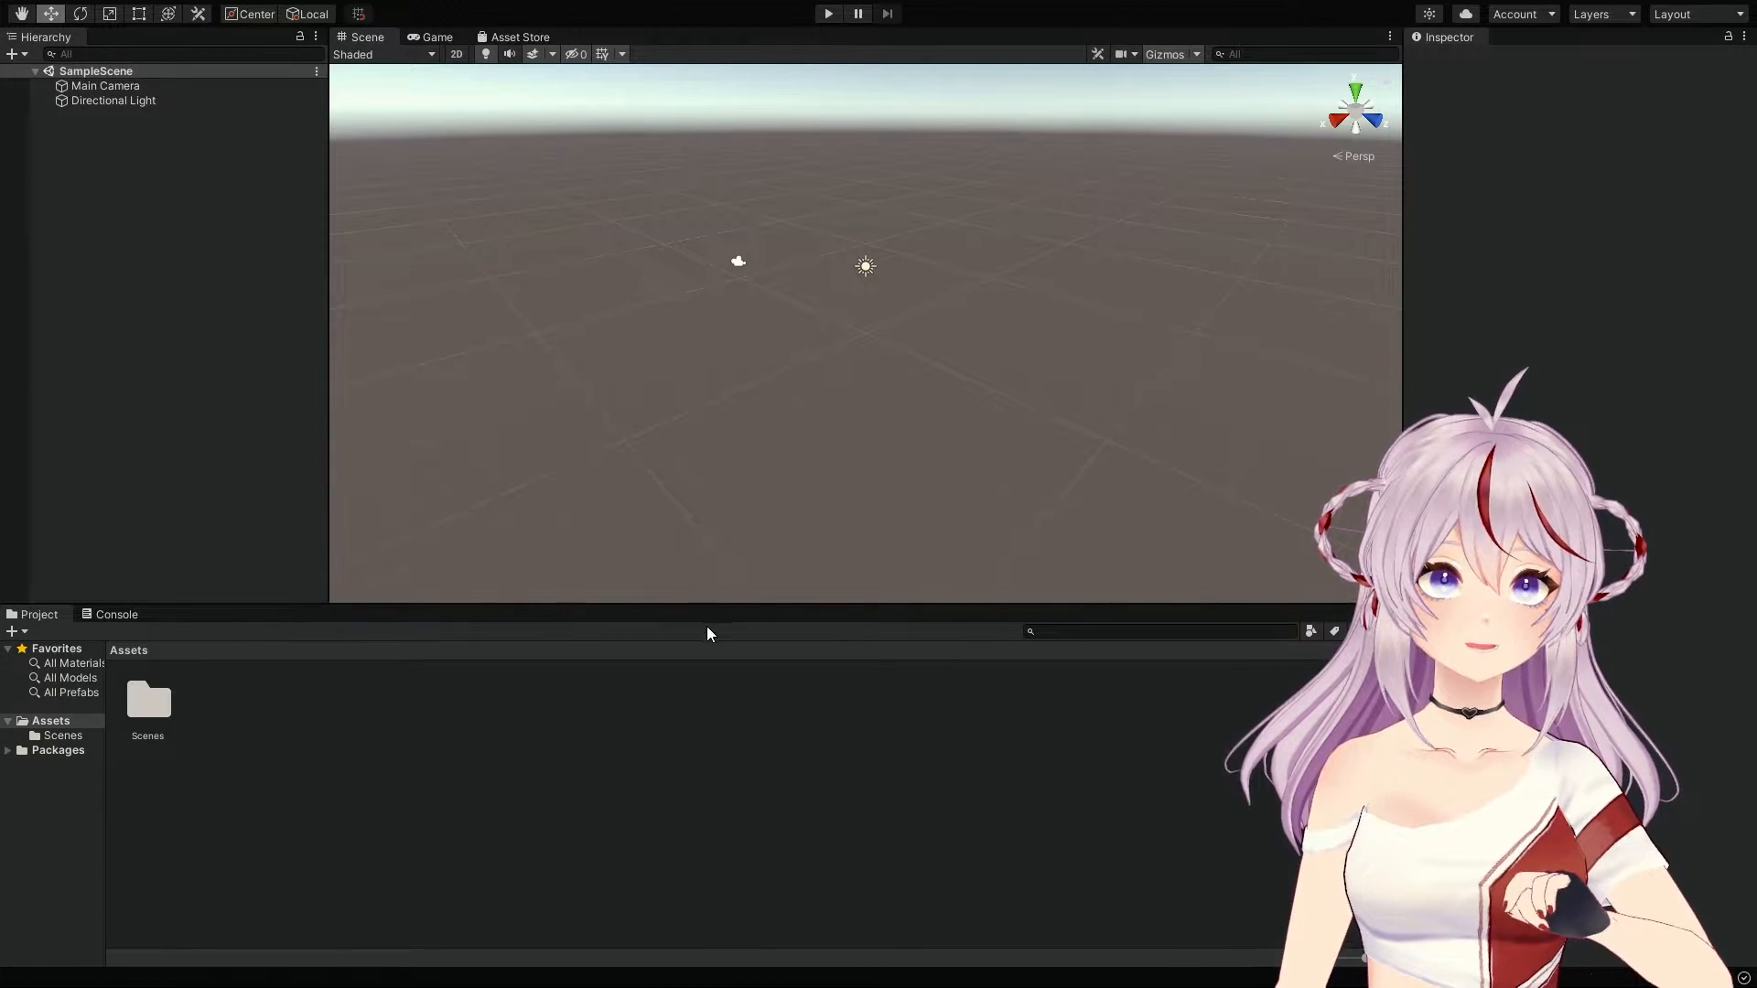
pyautogui.click(839, 705)
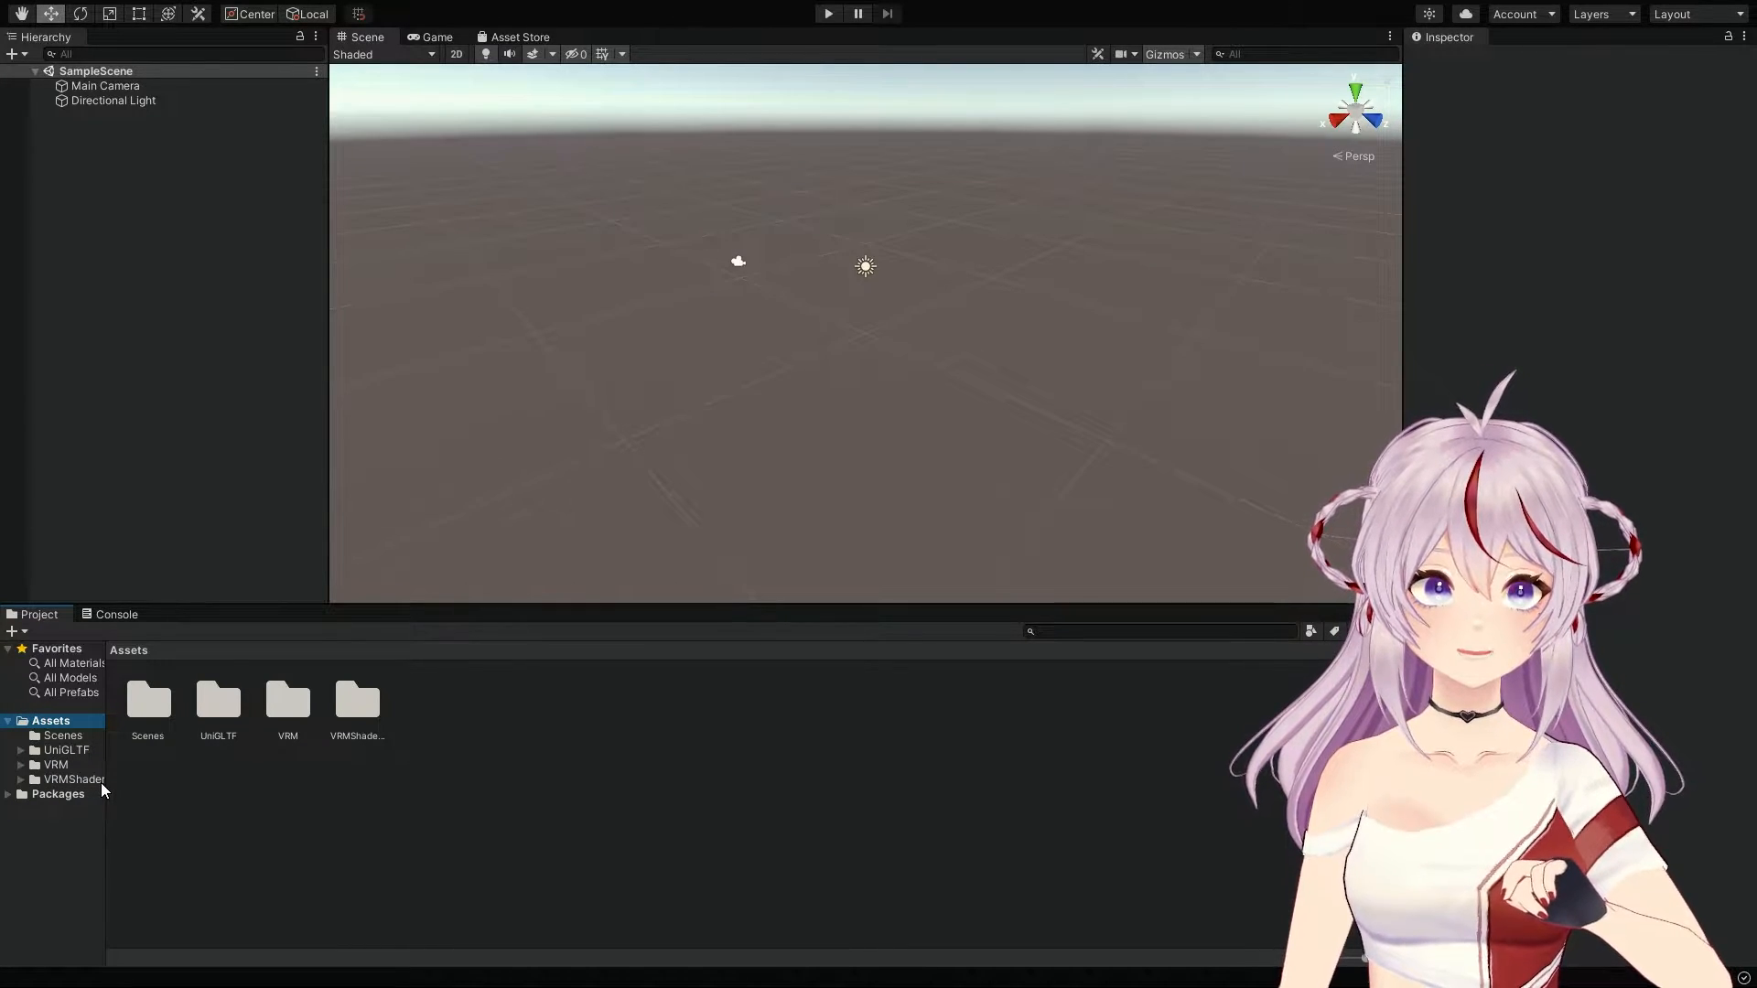
# Step: Widen the Project window's folder tree
pyautogui.moveTo(106, 789); pyautogui.dragTo(122, 789)
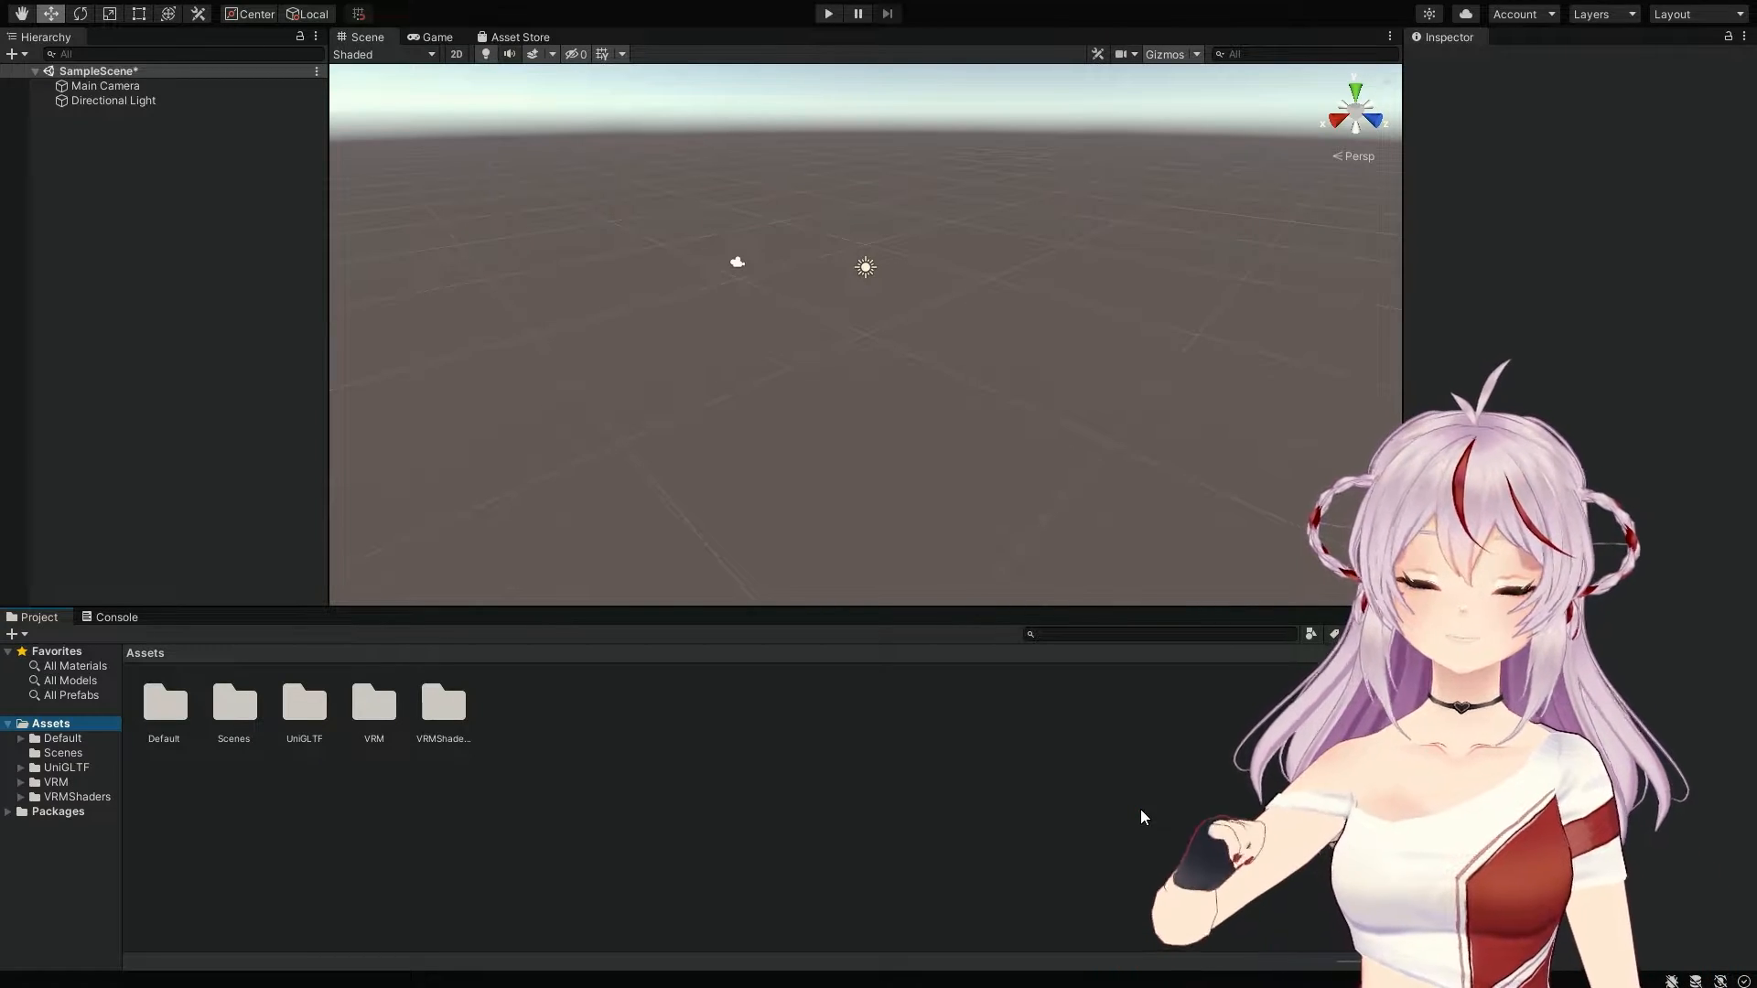
# Step: Open Assets > Default and drag the demo 3 prefab into the Hierarchy
pyautogui.click(21, 738)
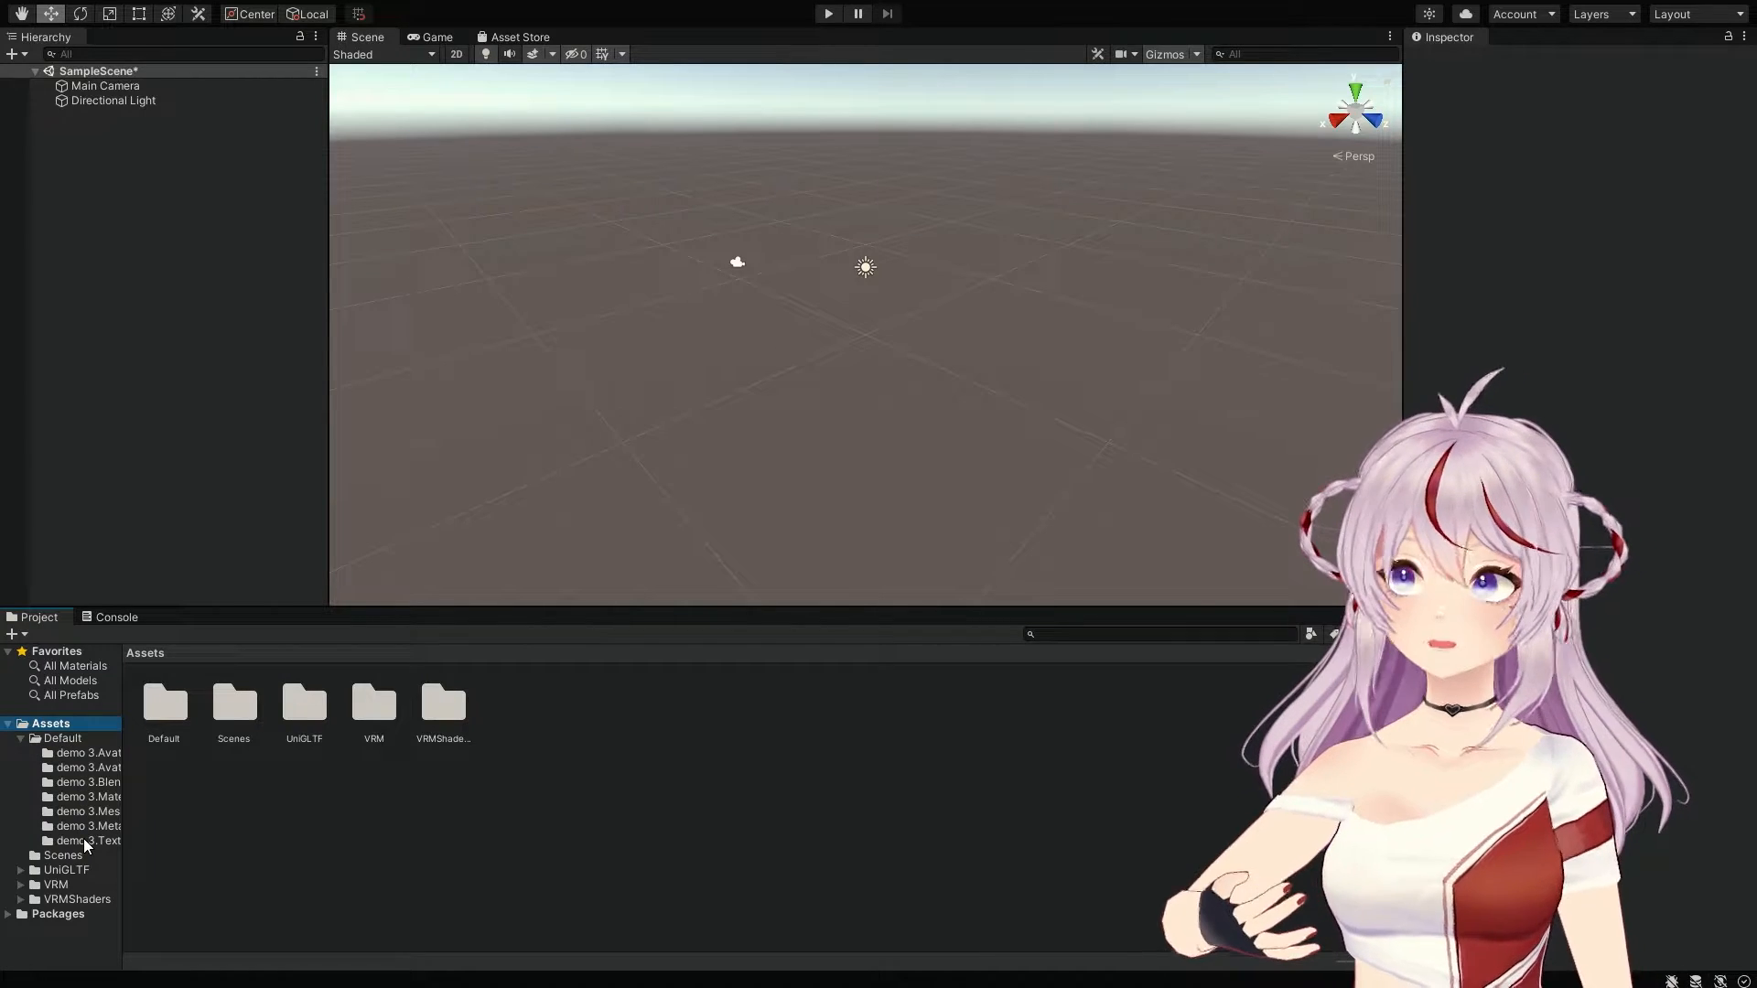
pyautogui.click(57, 740)
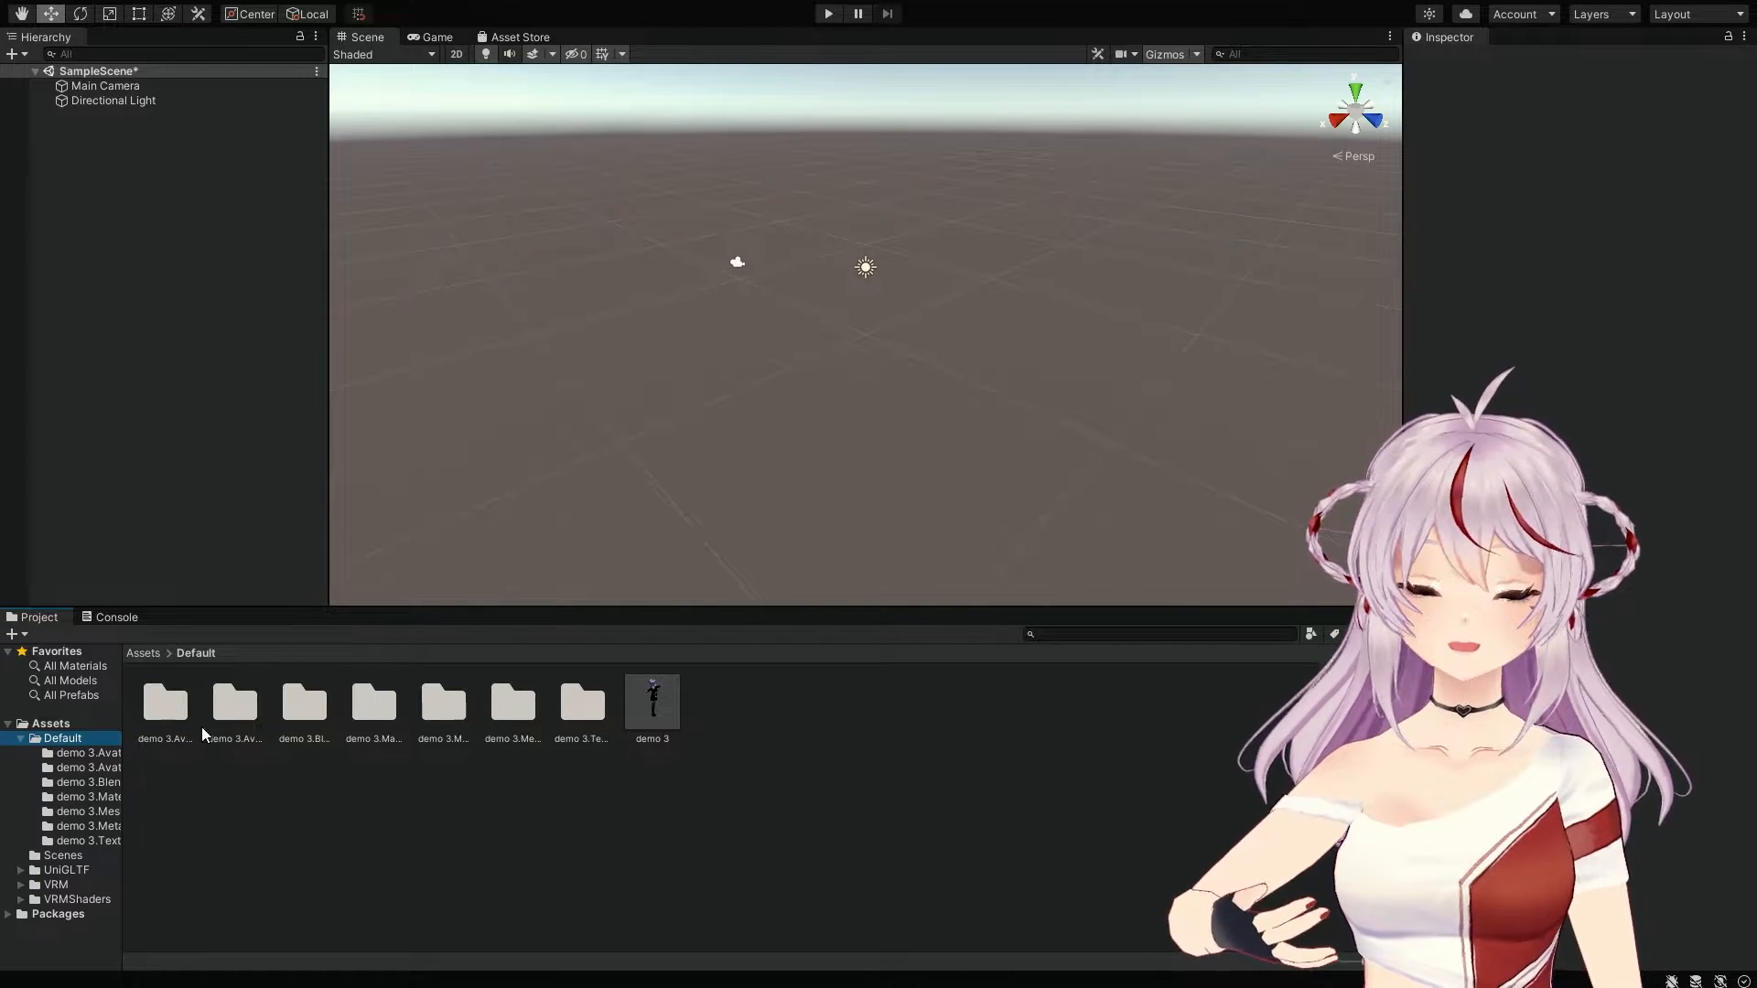
pyautogui.click(638, 693)
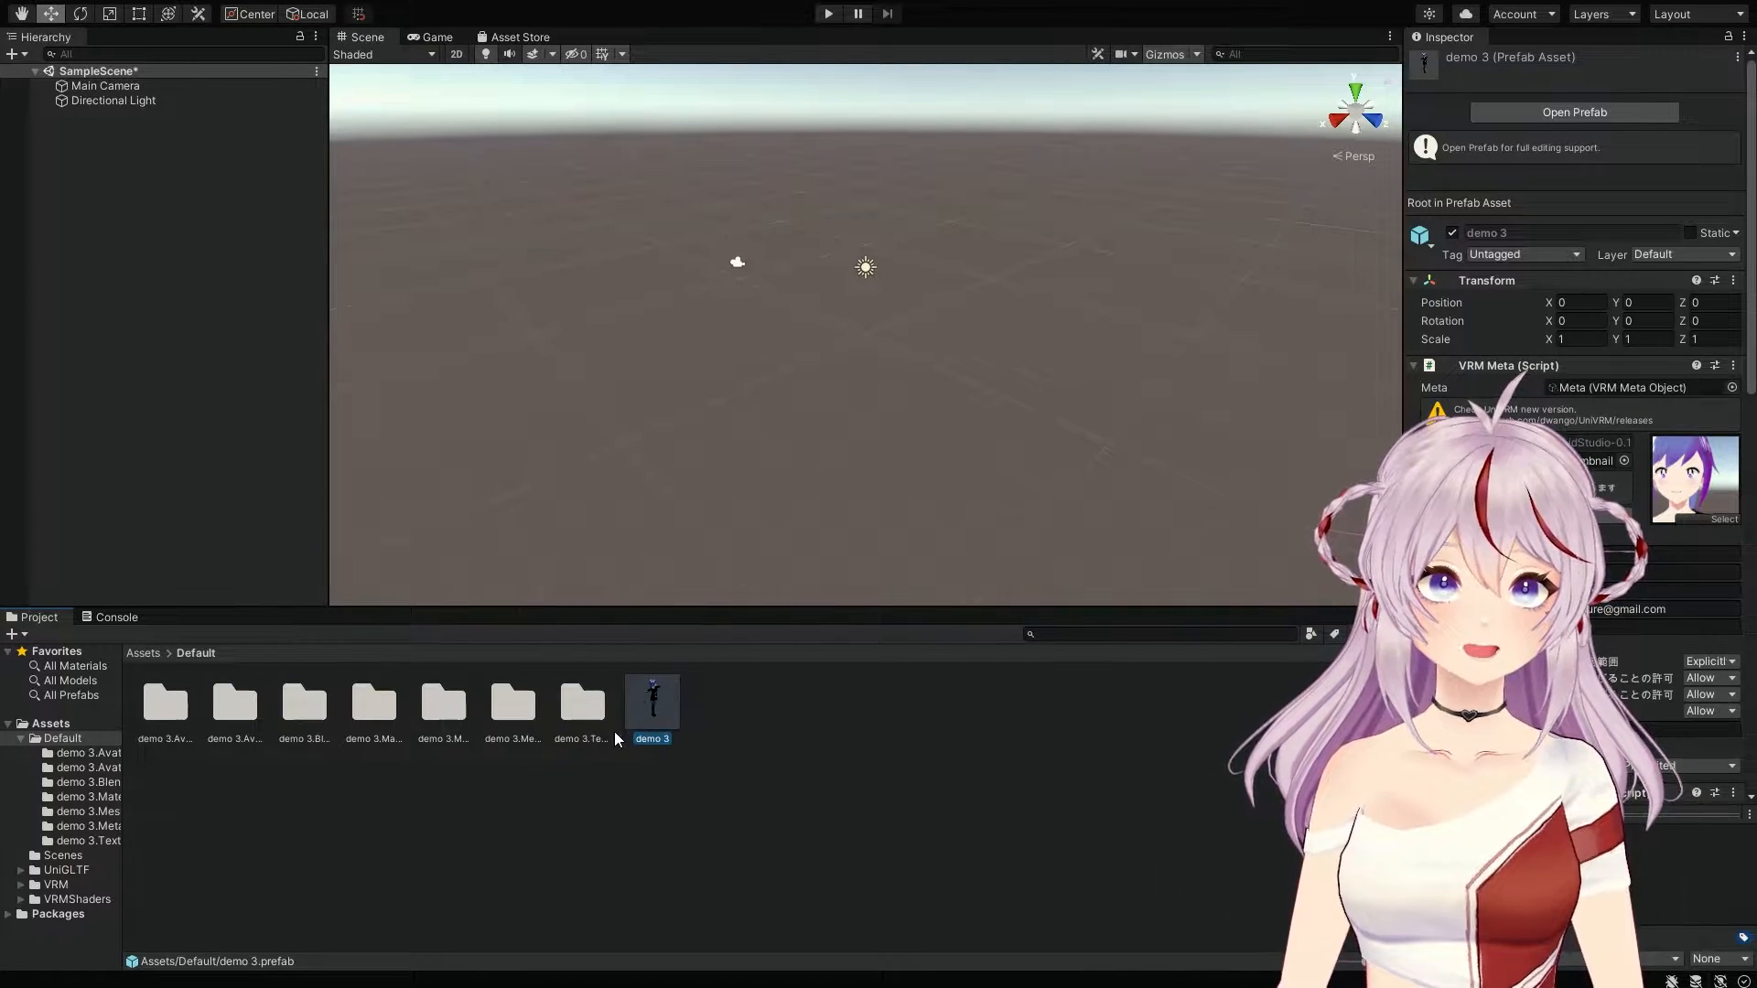
pyautogui.moveTo(654, 712); pyautogui.dragTo(280, 391)
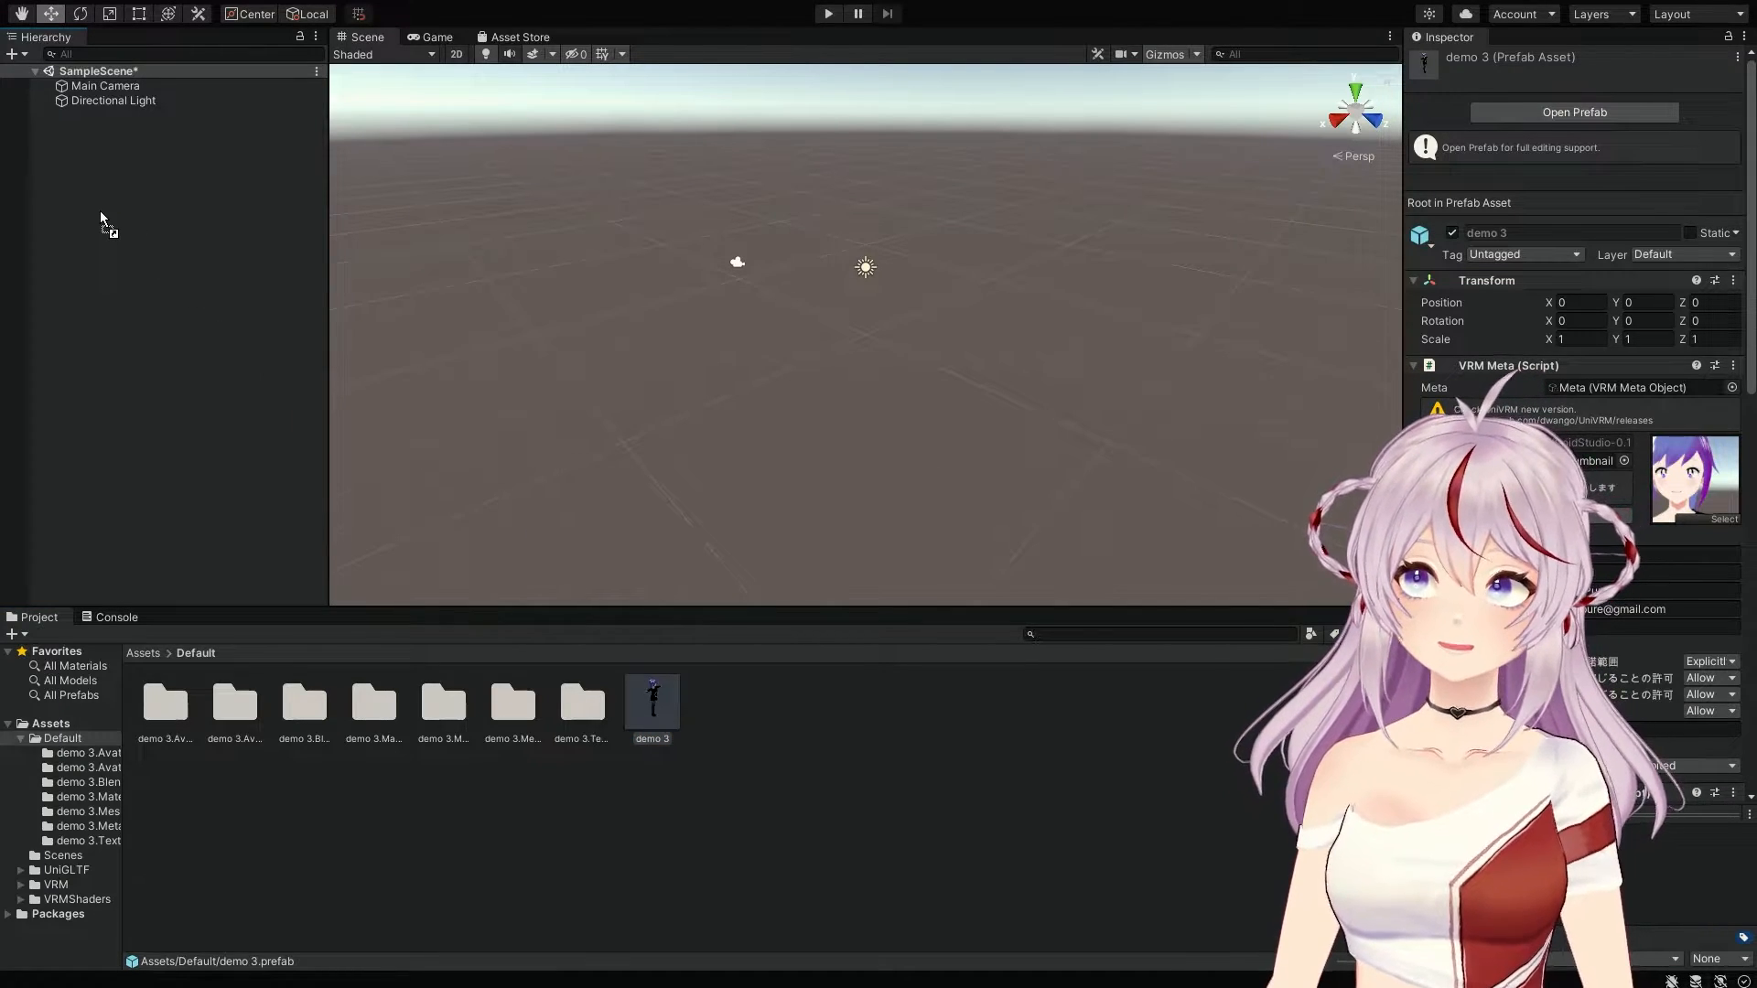
pyautogui.moveTo(101, 213); pyautogui.dragTo(101, 210)
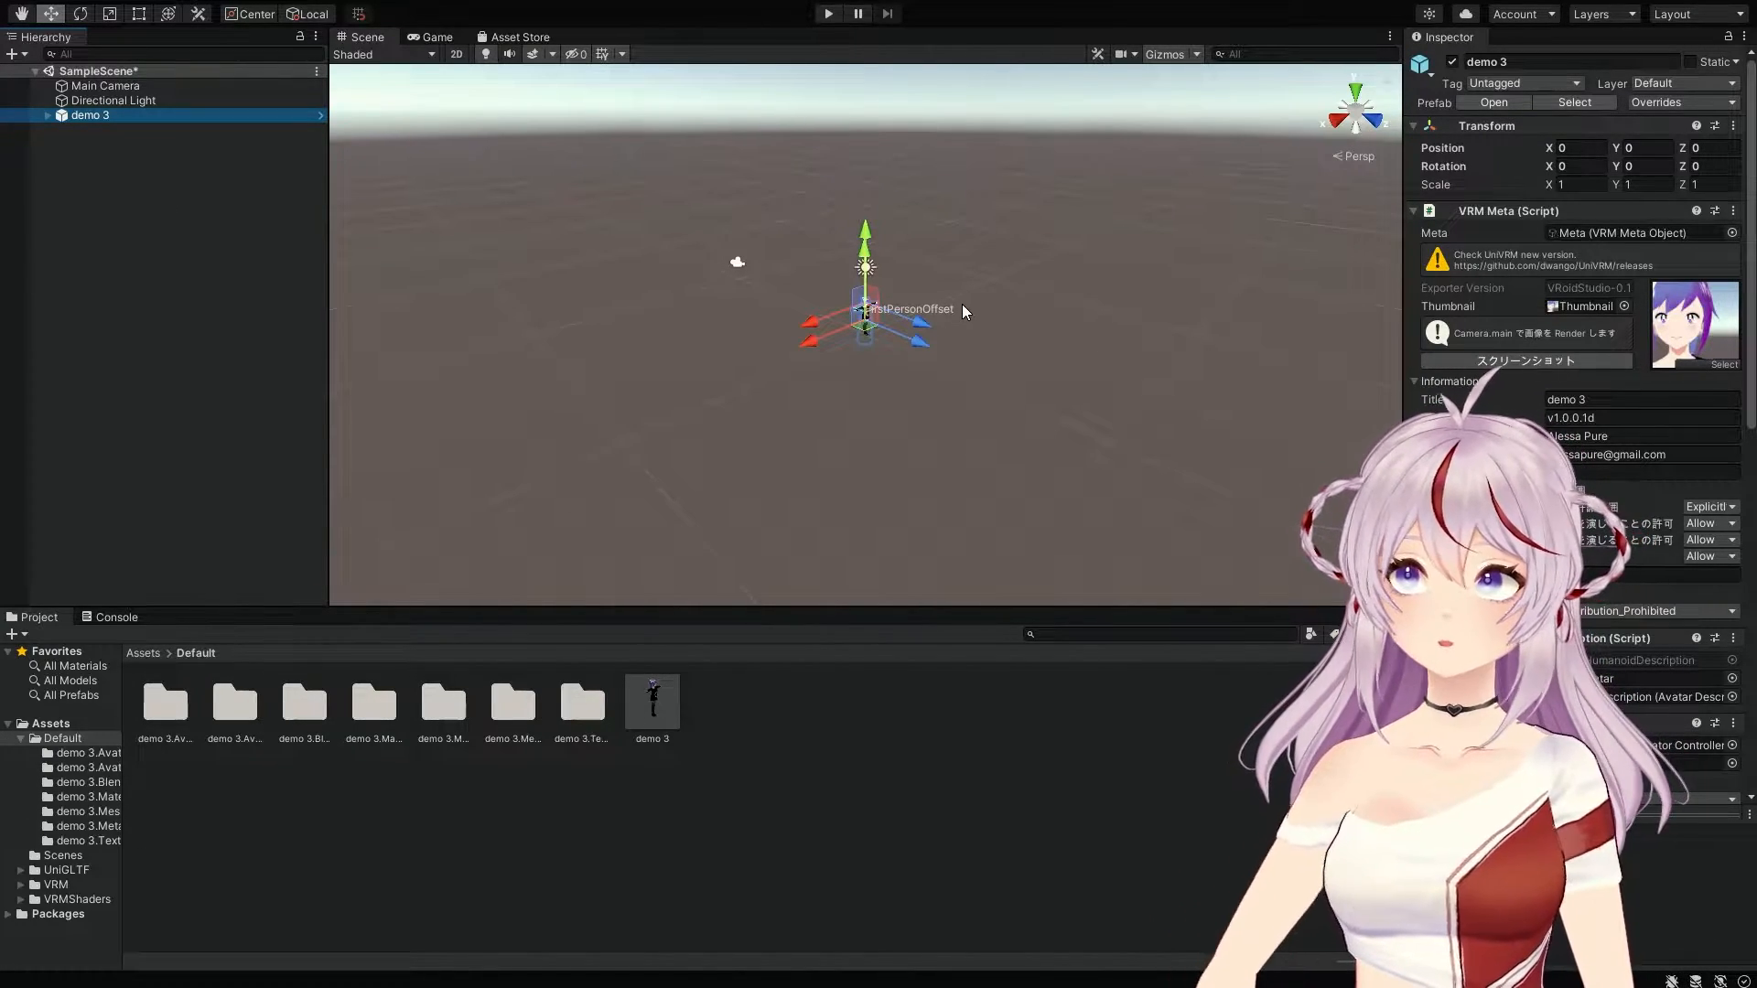
# Step: Zoom, pan and orbit the Scene view until demo 3's head and upper body fill it
pyautogui.scroll(6, 902, 337)
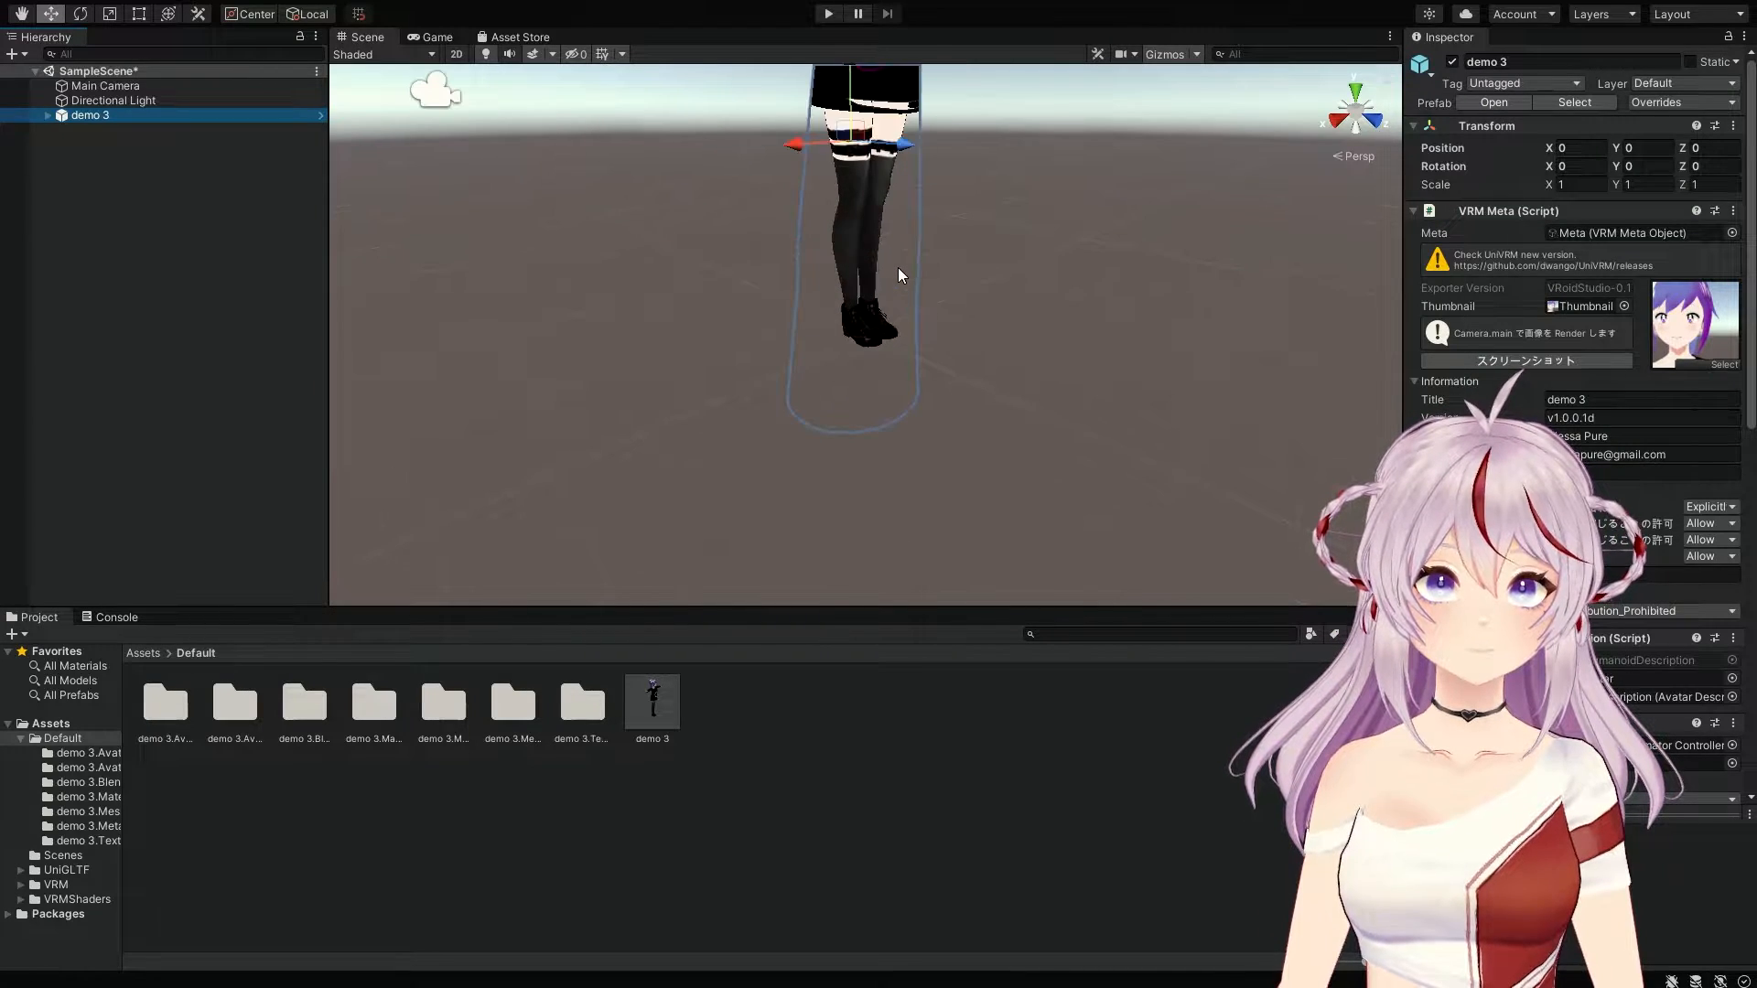
pyautogui.scroll(-5, 901, 256)
pyautogui.scroll(3, 925, 188)
pyautogui.moveTo(926, 189); pyautogui.dragTo(886, 275, button='middle')
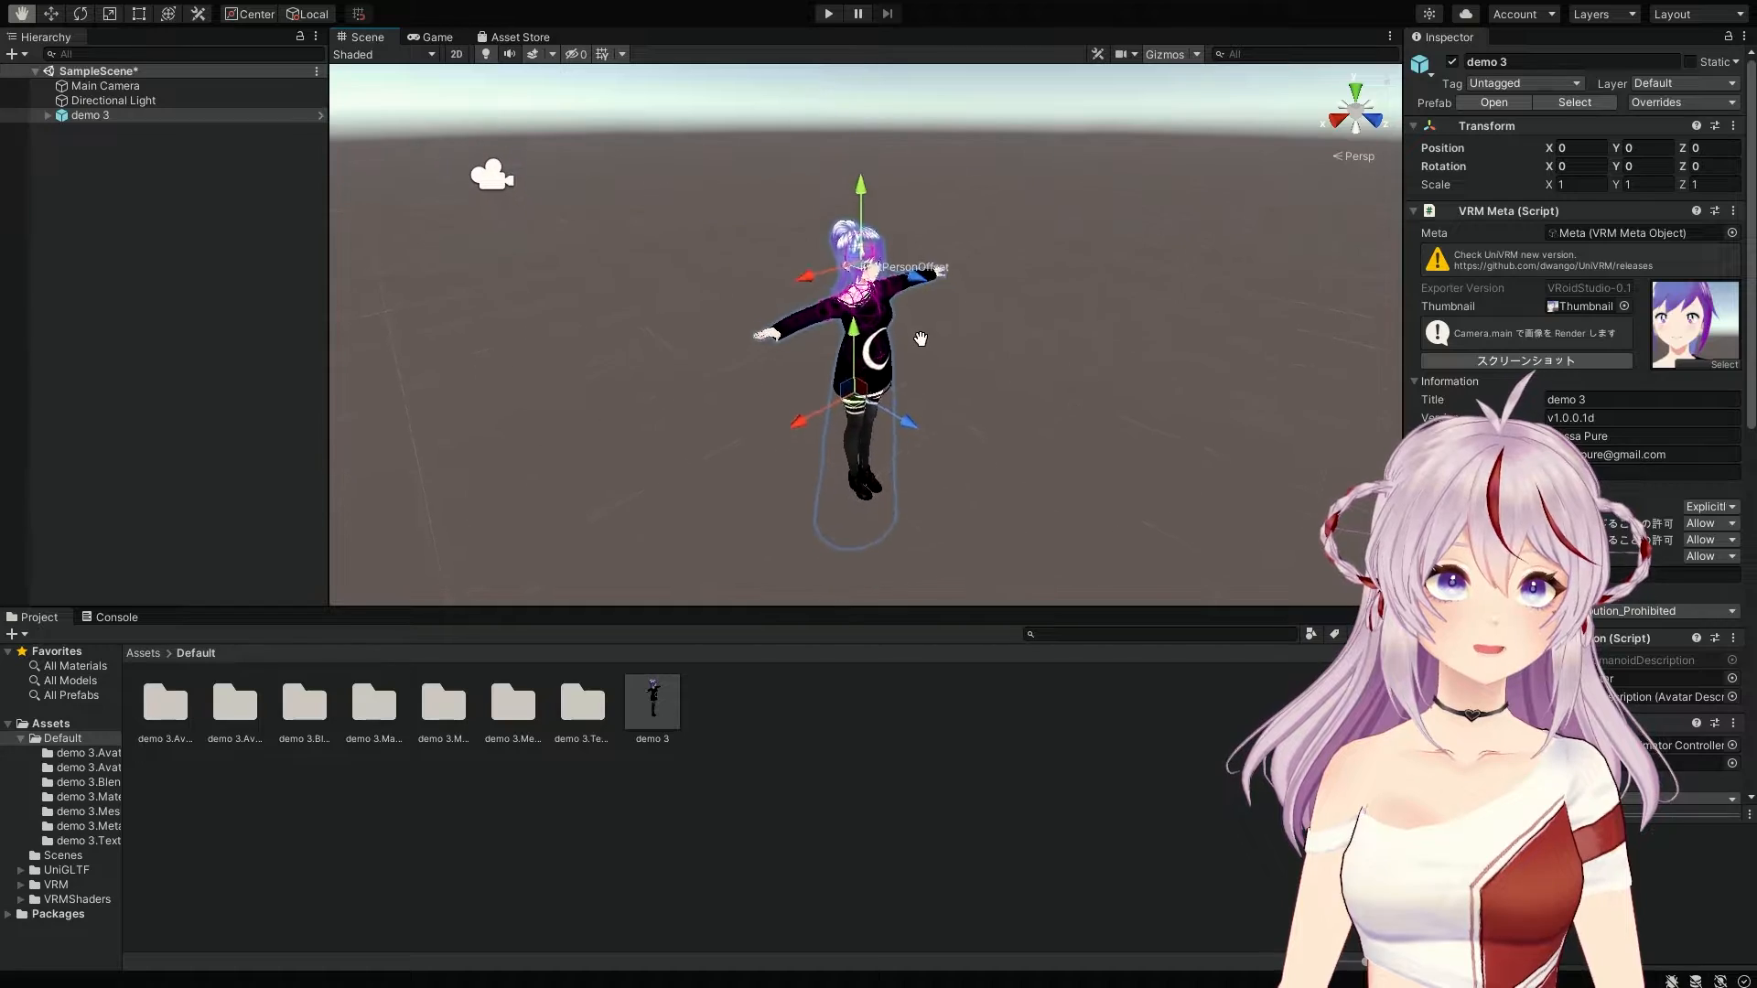
pyautogui.keyDown('alt'); pyautogui.moveTo(941, 266); pyautogui.dragTo(706, 222); pyautogui.keyUp('alt')
pyautogui.moveTo(706, 223); pyautogui.dragTo(743, 215, button='right')
pyautogui.moveTo(743, 215); pyautogui.dragTo(497, 176, button='middle')
pyautogui.moveTo(626, 232); pyautogui.dragTo(614, 216, button='right')
pyautogui.moveTo(677, 229); pyautogui.dragTo(694, 265, button='middle')
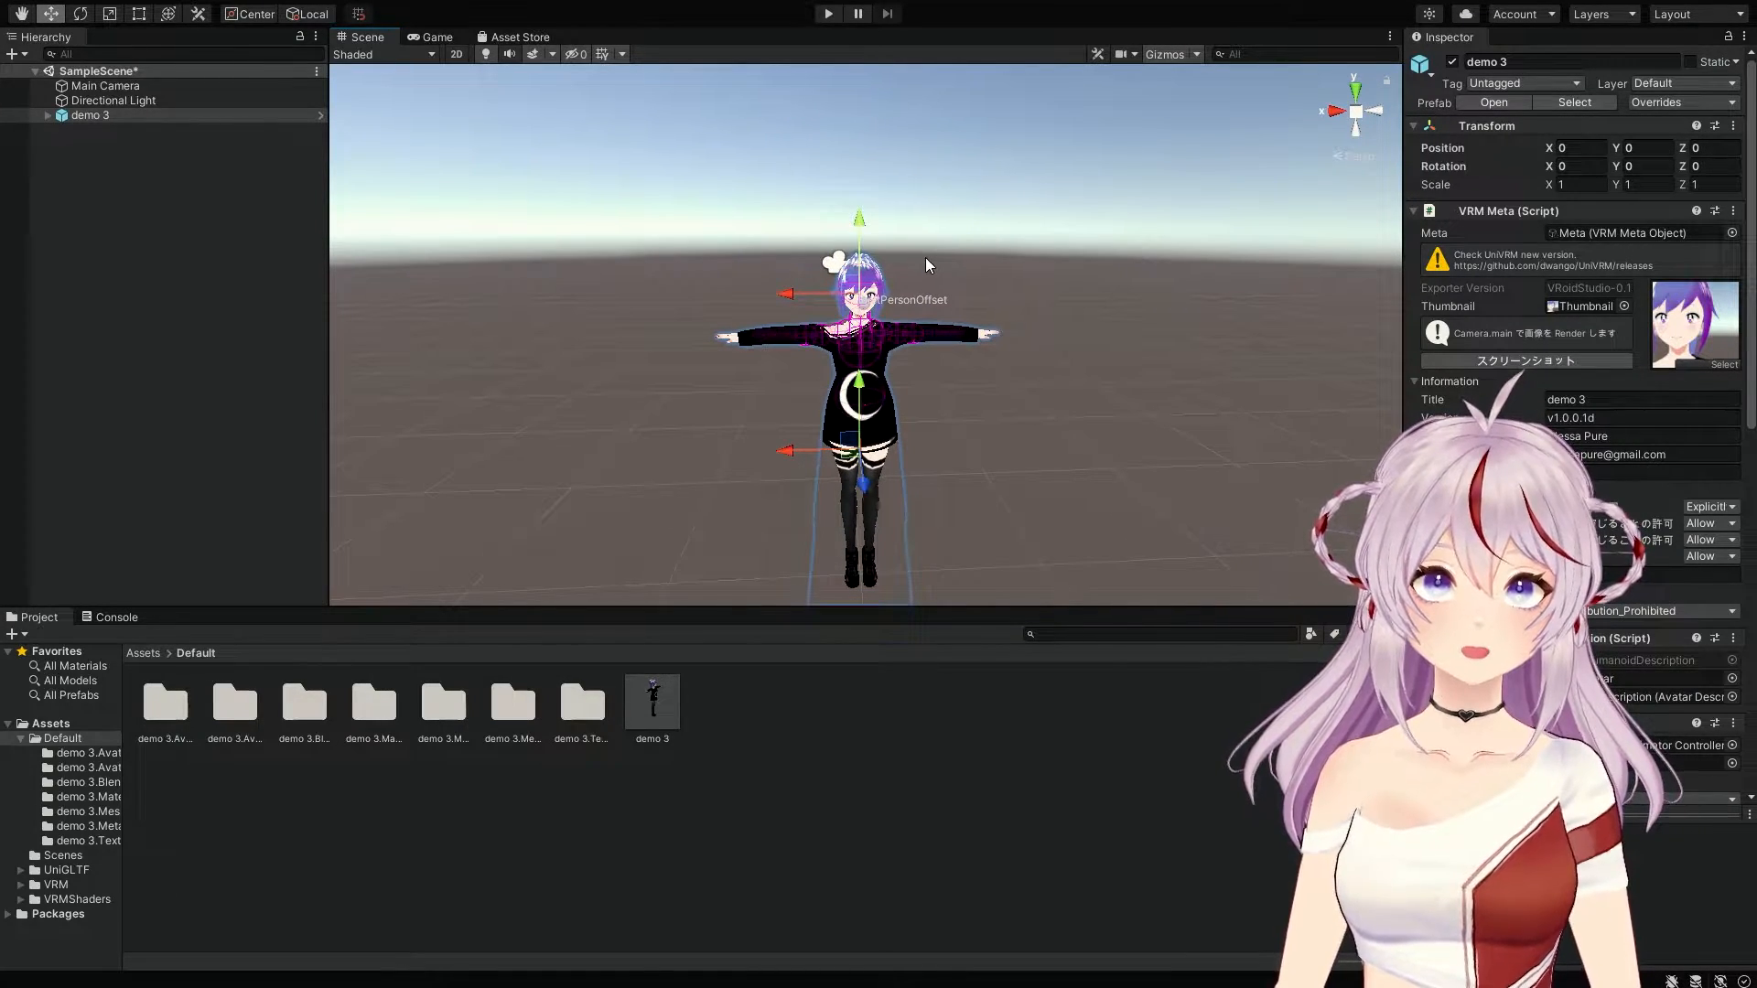
pyautogui.moveTo(847, 269); pyautogui.dragTo(933, 281, button='middle')
pyautogui.scroll(9, 801, 249)
pyautogui.moveTo(932, 278); pyautogui.dragTo(924, 265, button='right')
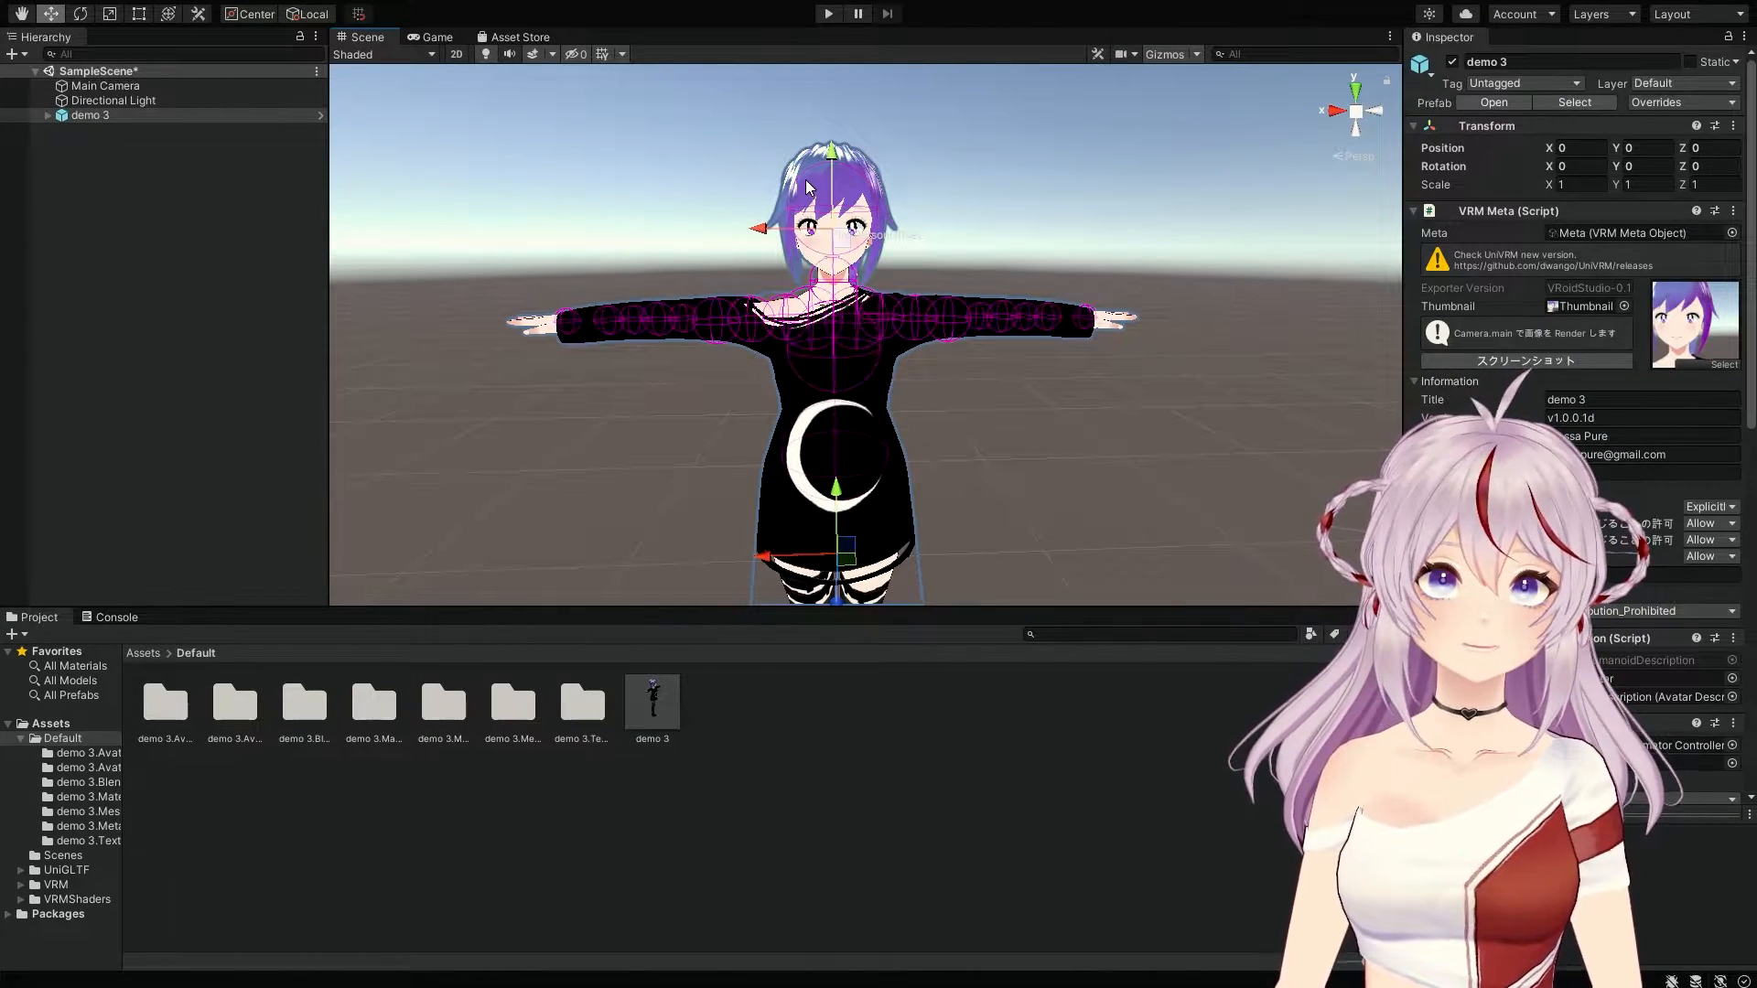
# Step: Pan from the model's feet up to her head, then frame and centre the whole T-posed model
pyautogui.moveTo(895, 430); pyautogui.dragTo(847, 364, button='middle')
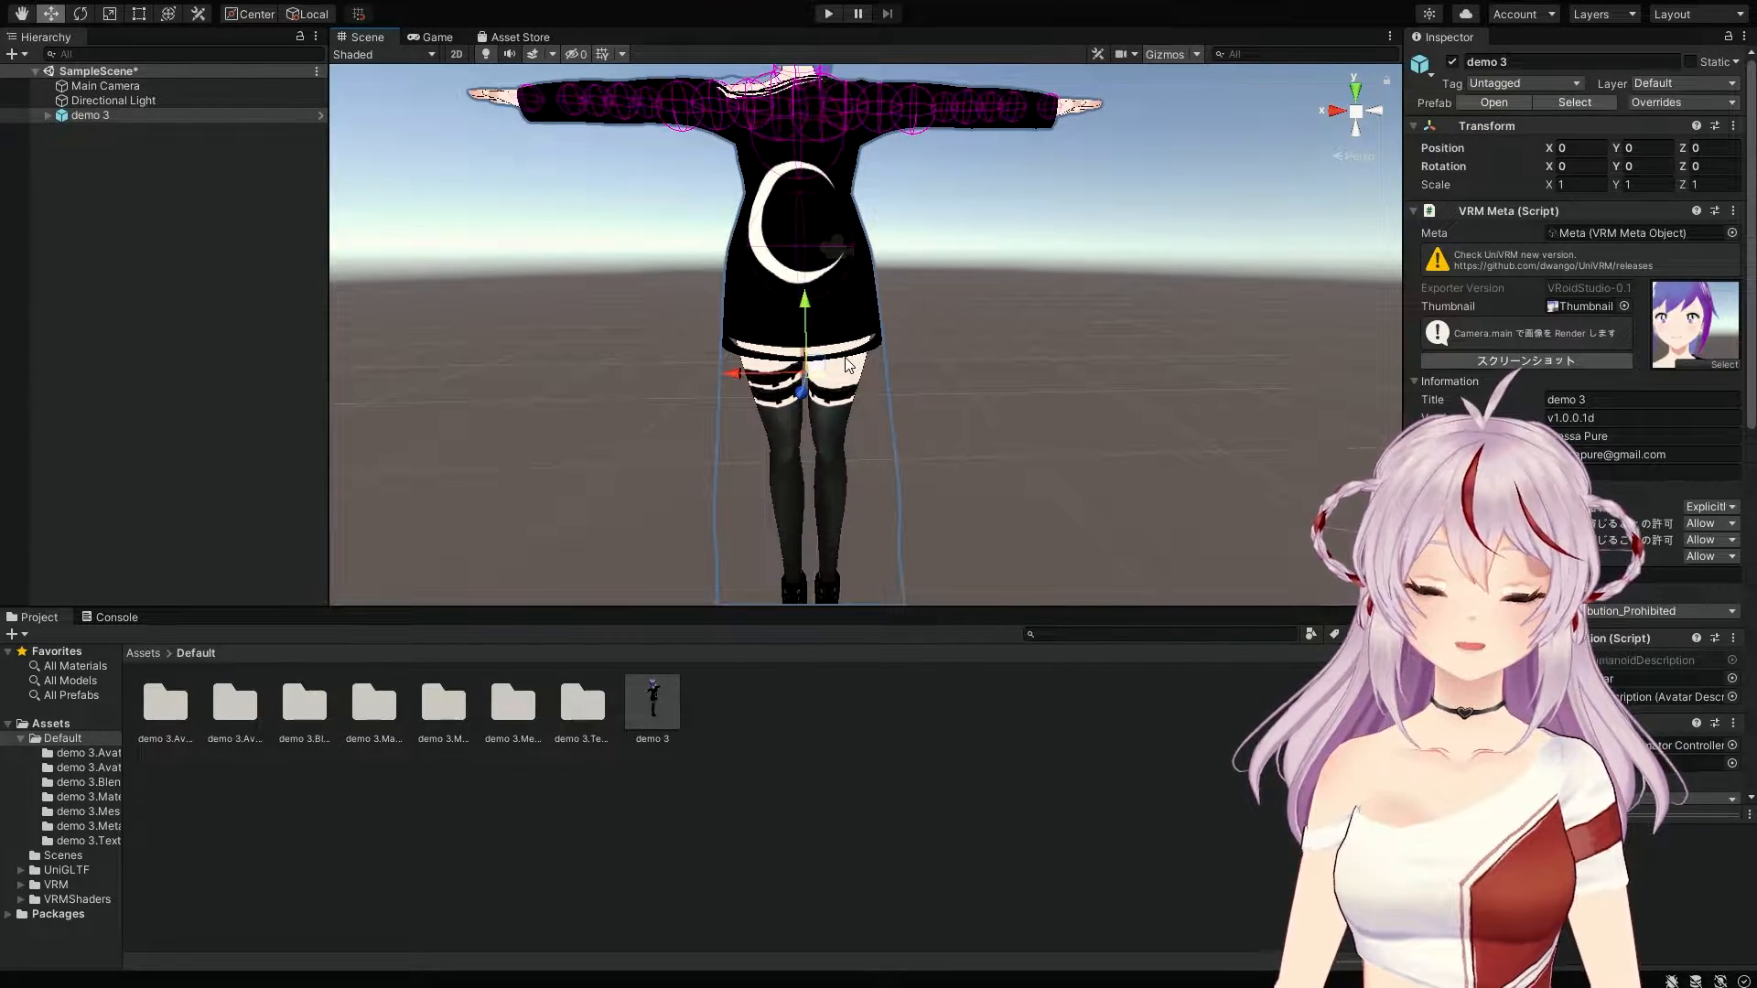
pyautogui.moveTo(846, 365); pyautogui.dragTo(1012, 238, button='middle')
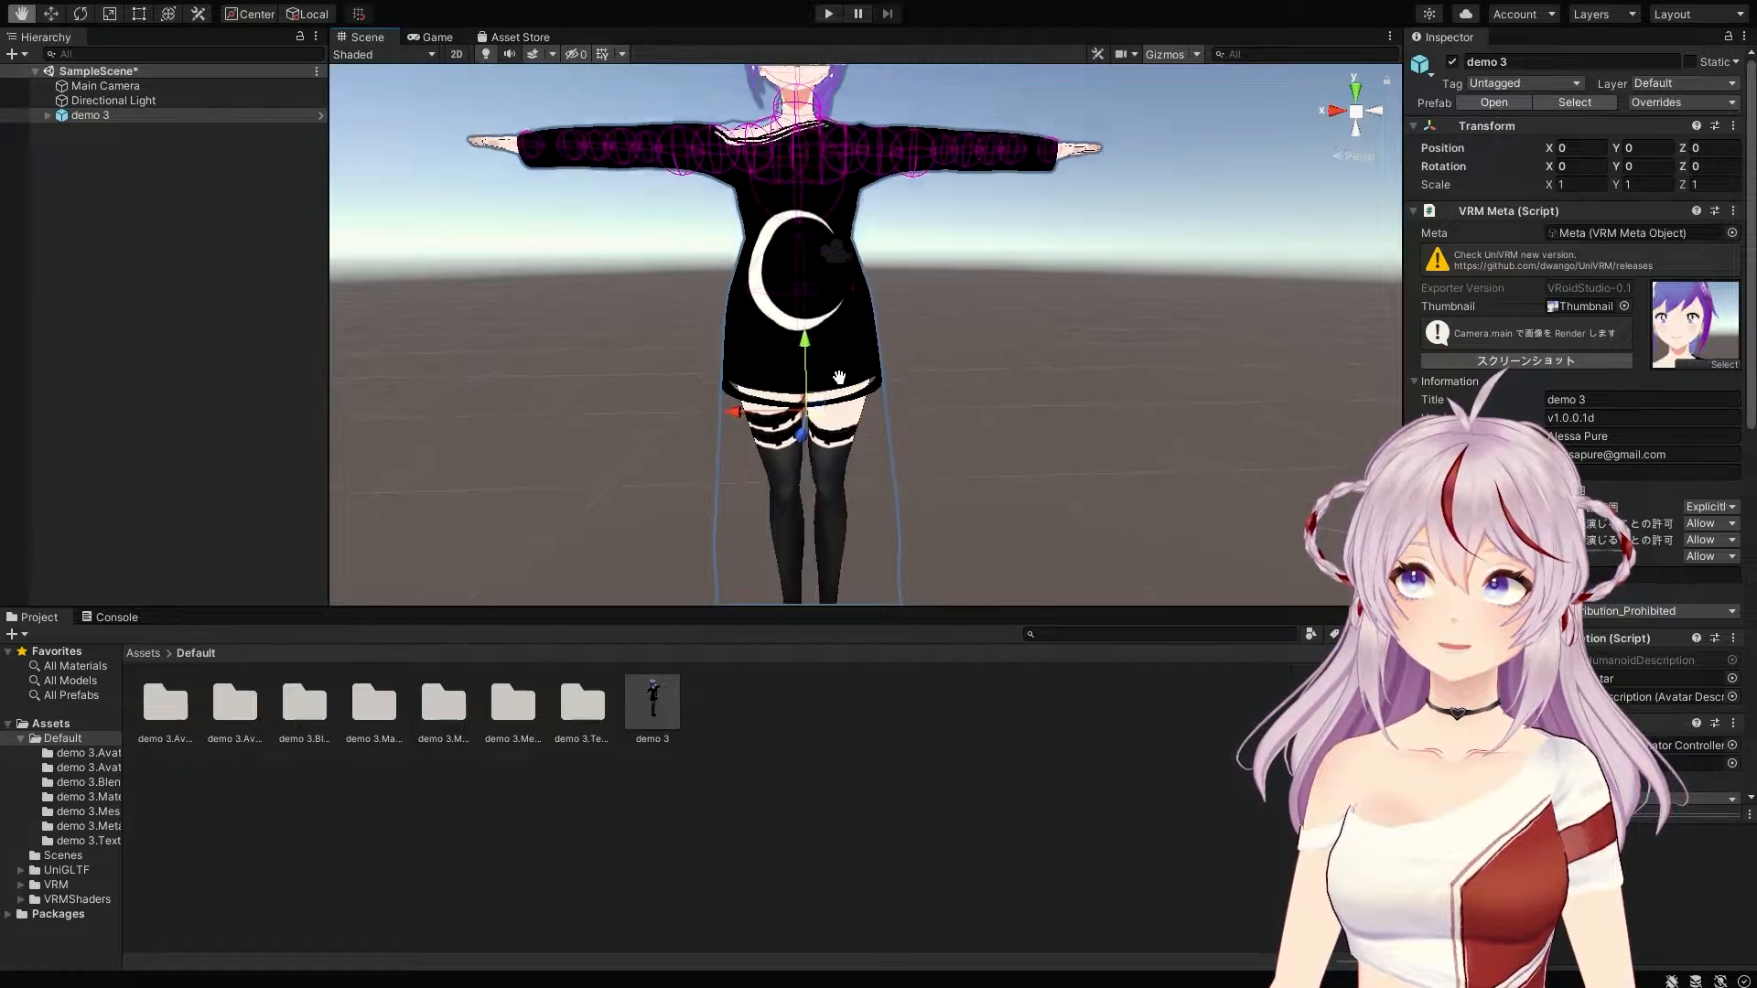
pyautogui.scroll(5, 872, 403)
pyautogui.scroll(-5, 874, 404)
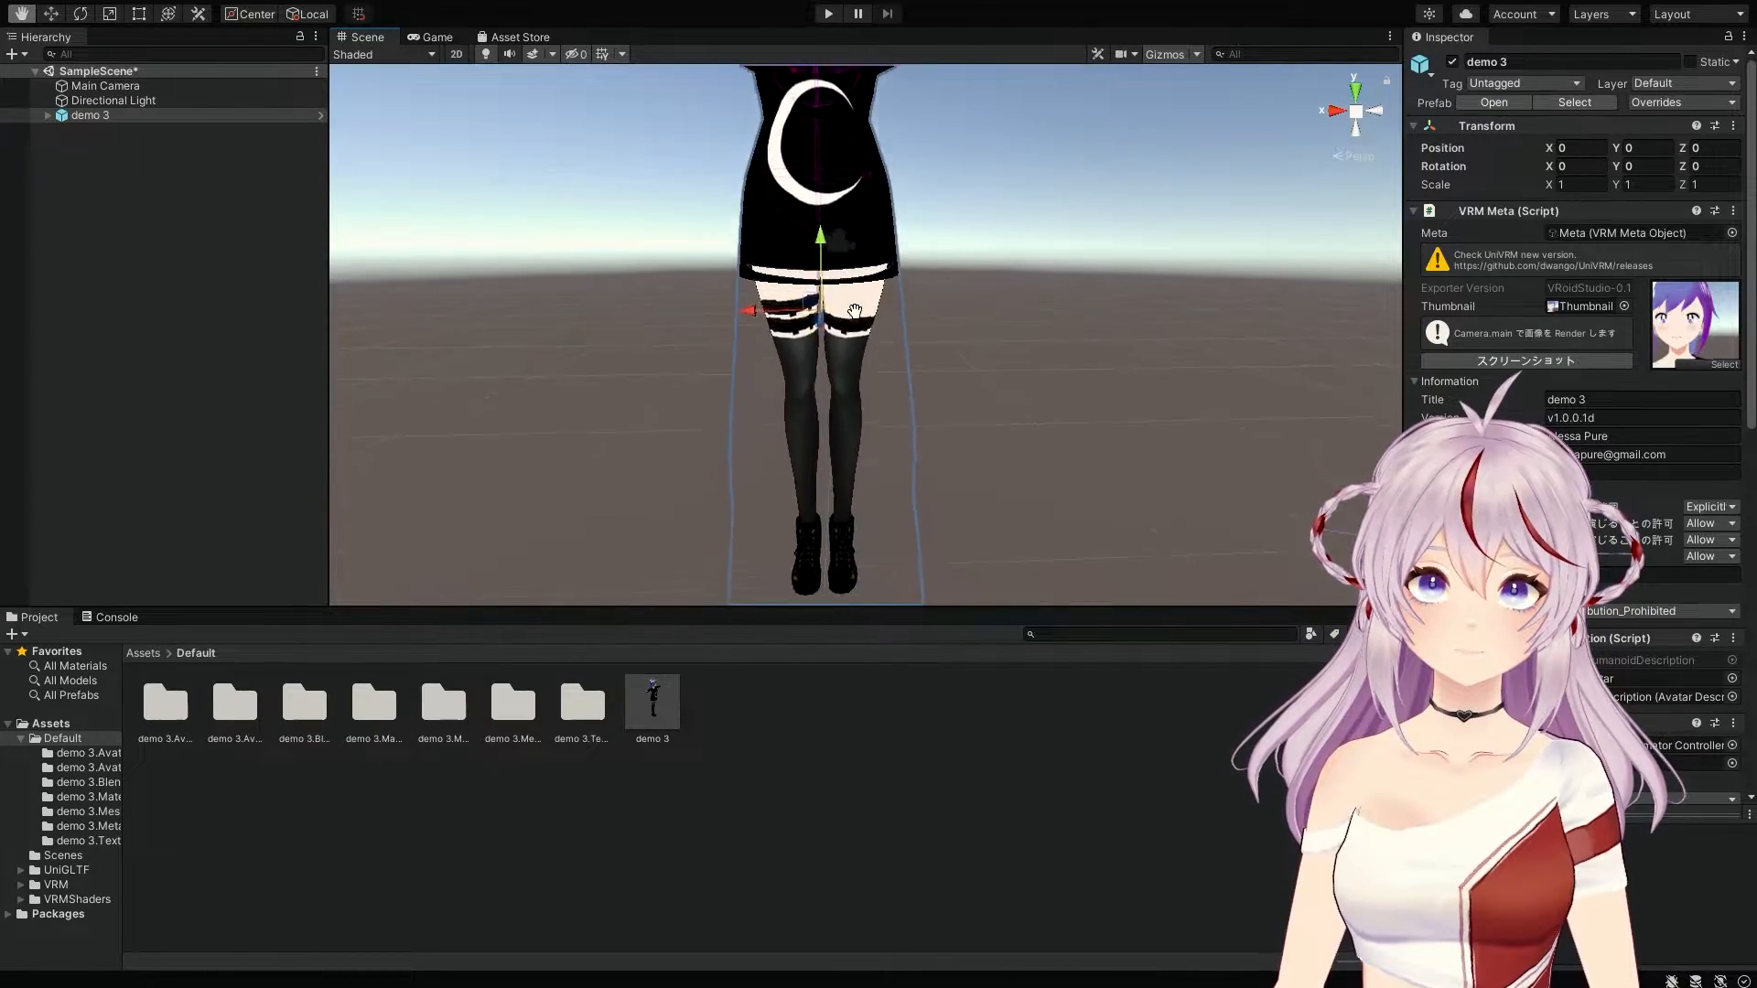
pyautogui.press('f')
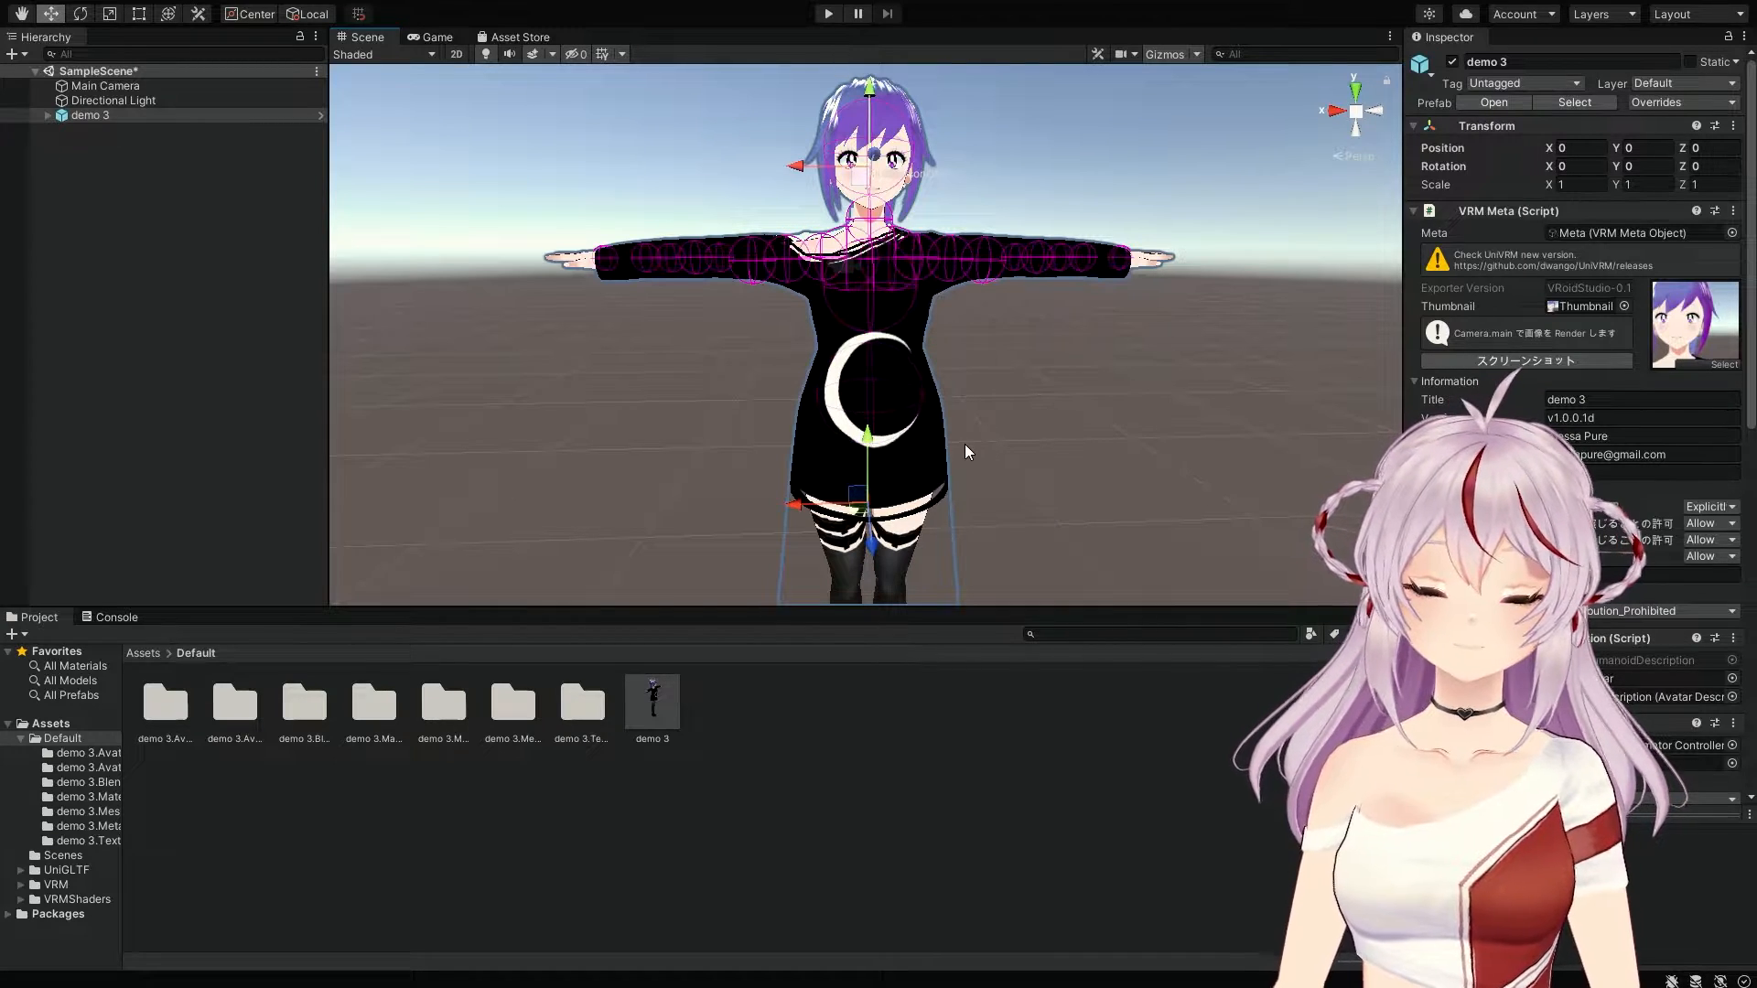
pyautogui.moveTo(965, 446); pyautogui.dragTo(954, 416, button='middle')
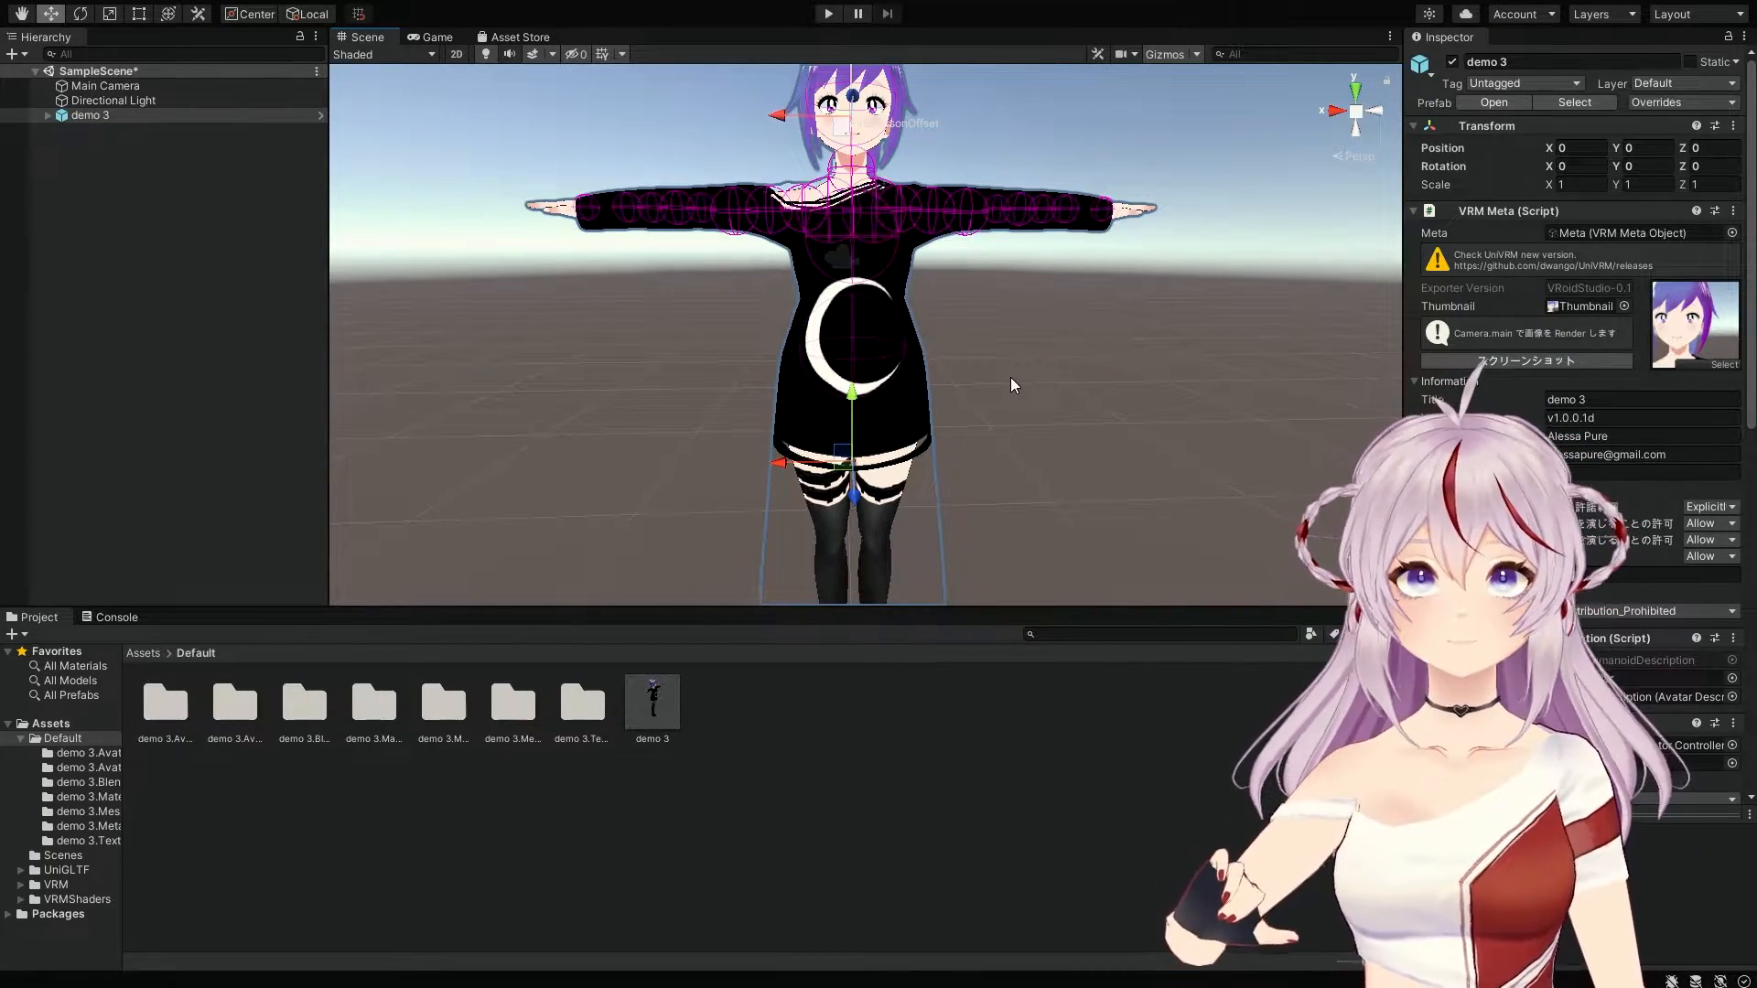
pyautogui.moveTo(846, 289); pyautogui.dragTo(836, 366, button='middle')
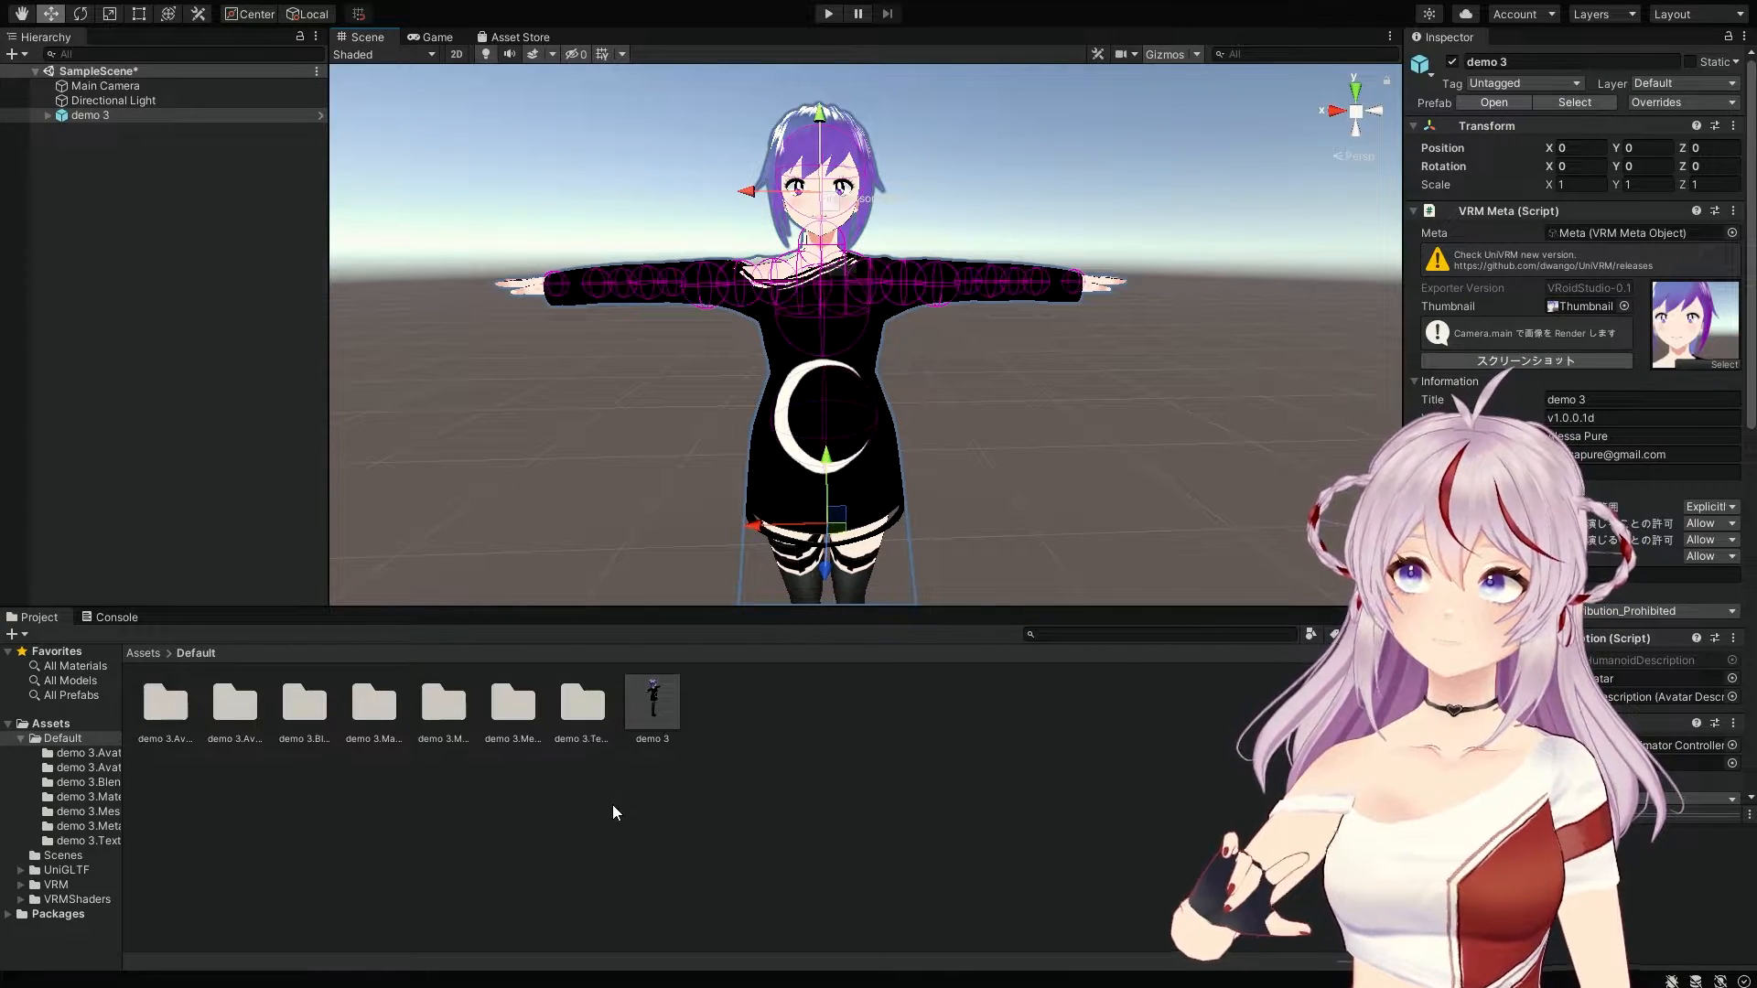
# Step: Select the top-level Assets folder in the Project window
pyautogui.click(143, 654)
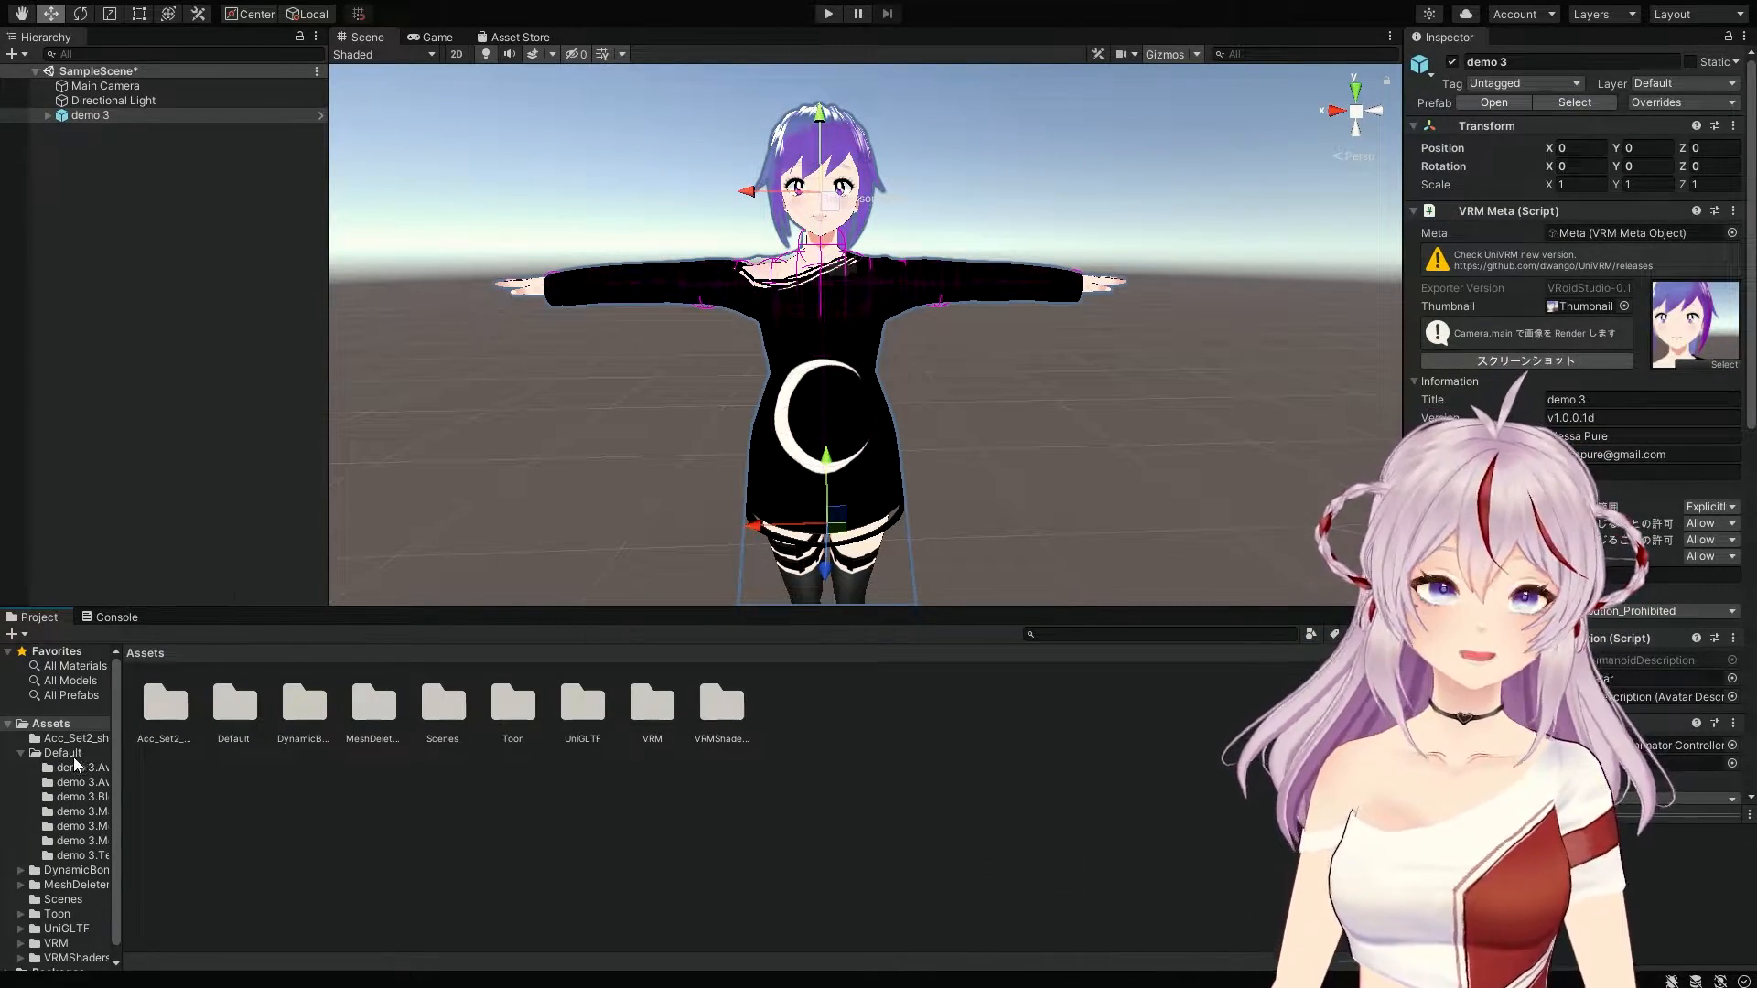
# Step: Open the Acc_Set2_sh folder, widen the folder tree, and select ACC_Mat to inspect its AngelRing shader
pyautogui.click(74, 737)
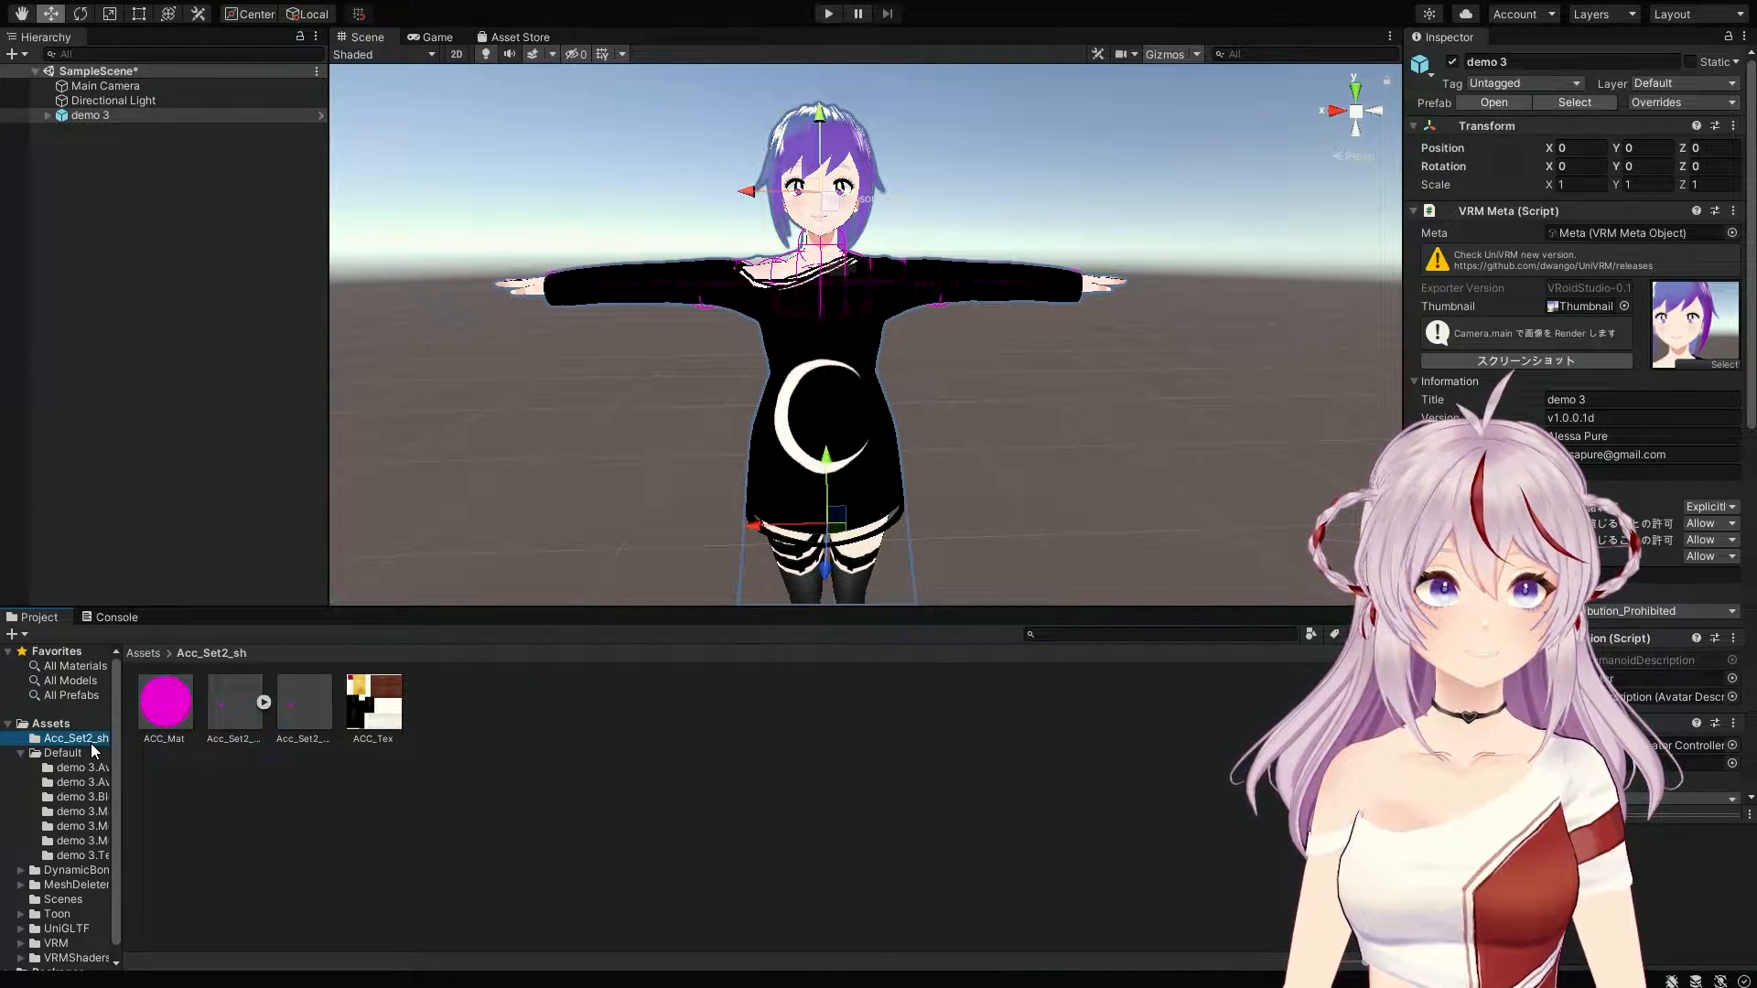
pyautogui.click(124, 743)
pyautogui.moveTo(124, 744); pyautogui.dragTo(169, 749)
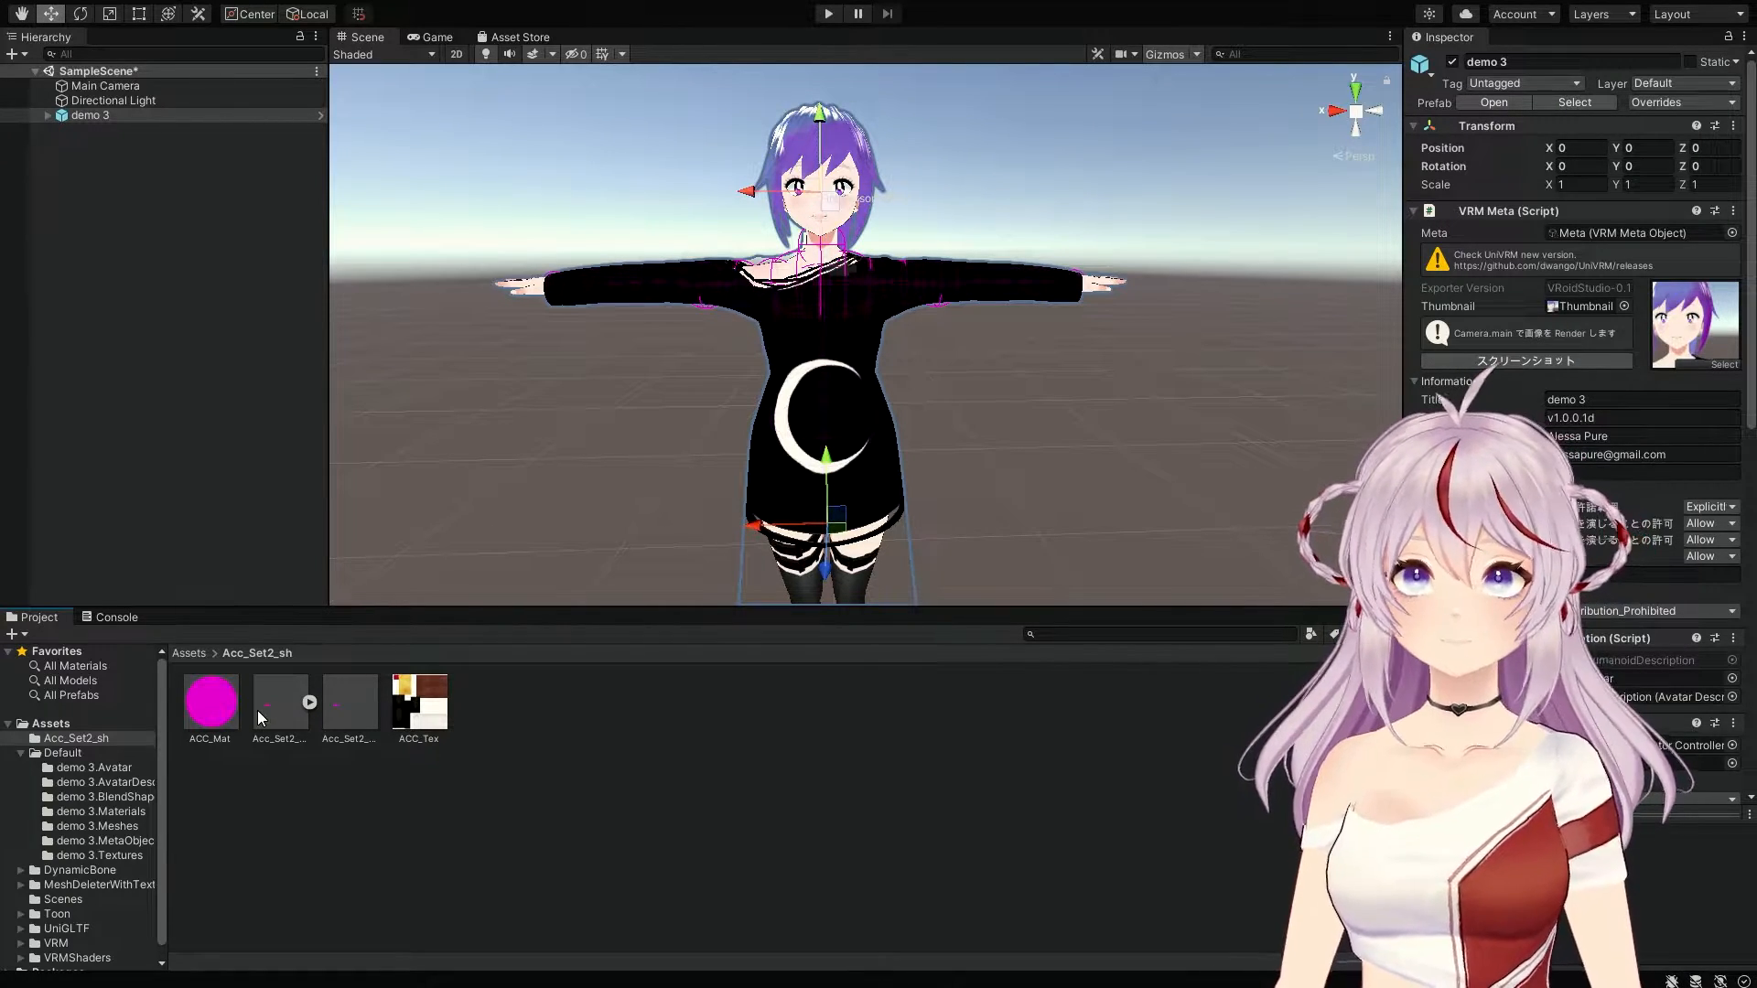
pyautogui.click(200, 703)
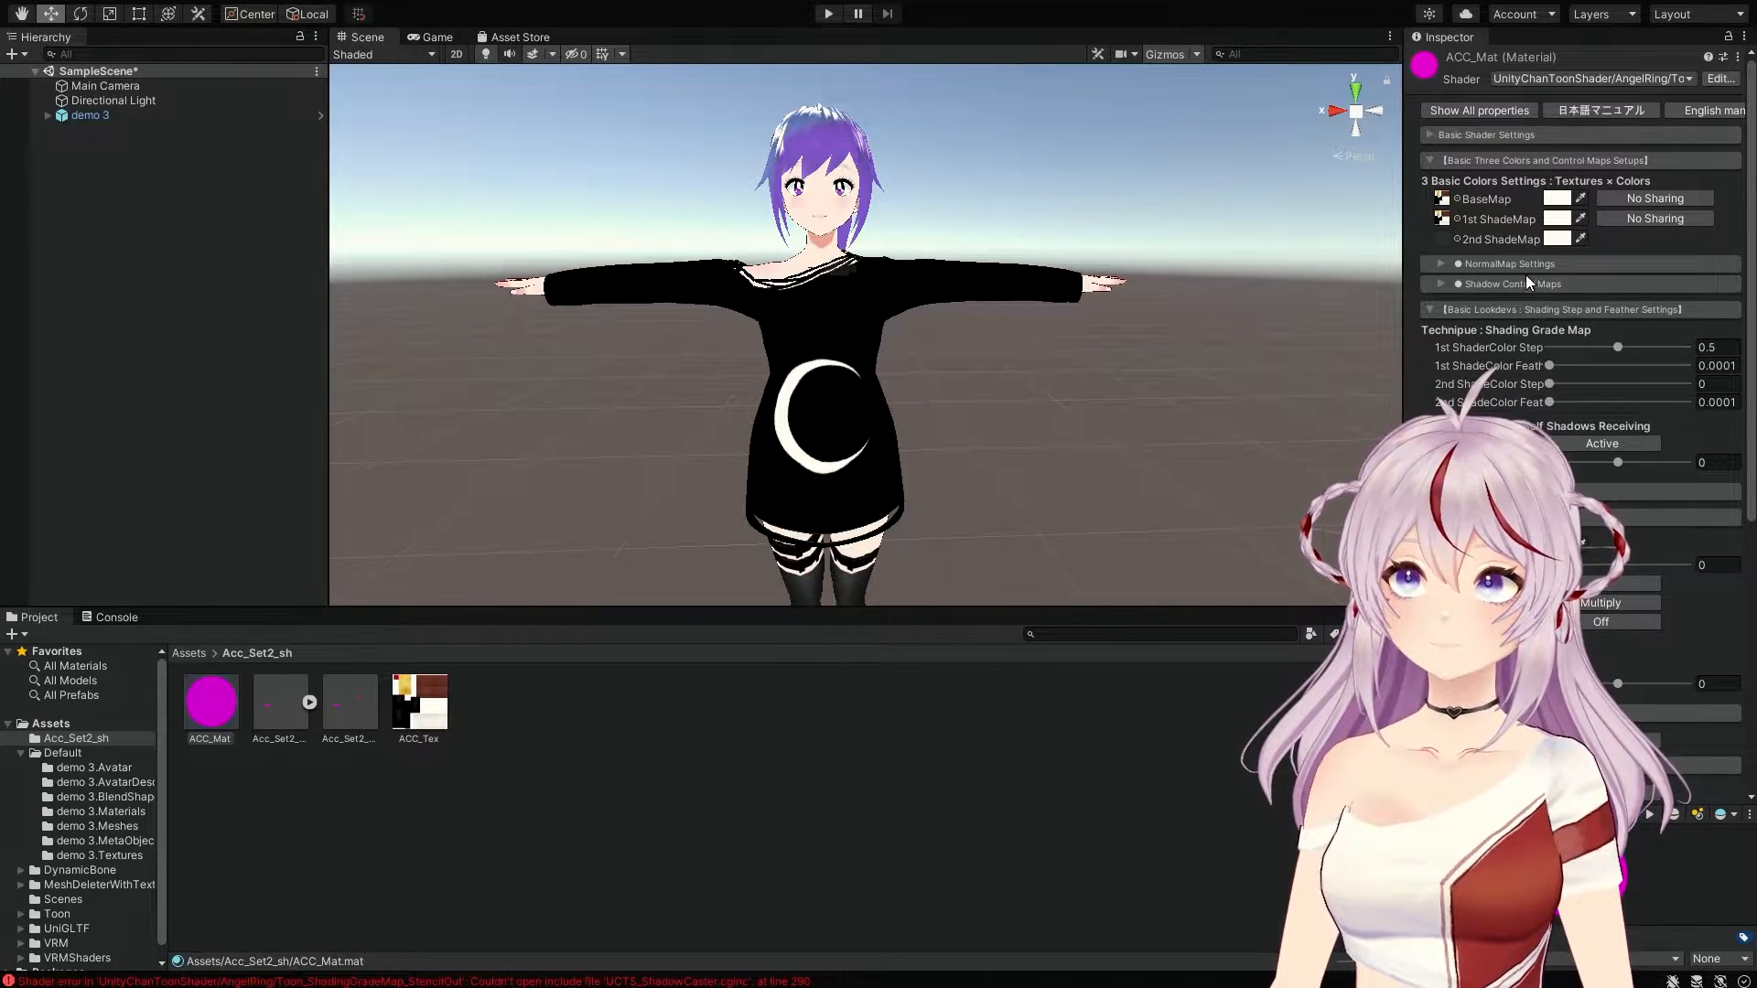
# Step: Switch ACC_Mat's shader from UnityChanToonShader/AngelRing to VRM/MToon and deselect it
pyautogui.click(1524, 140)
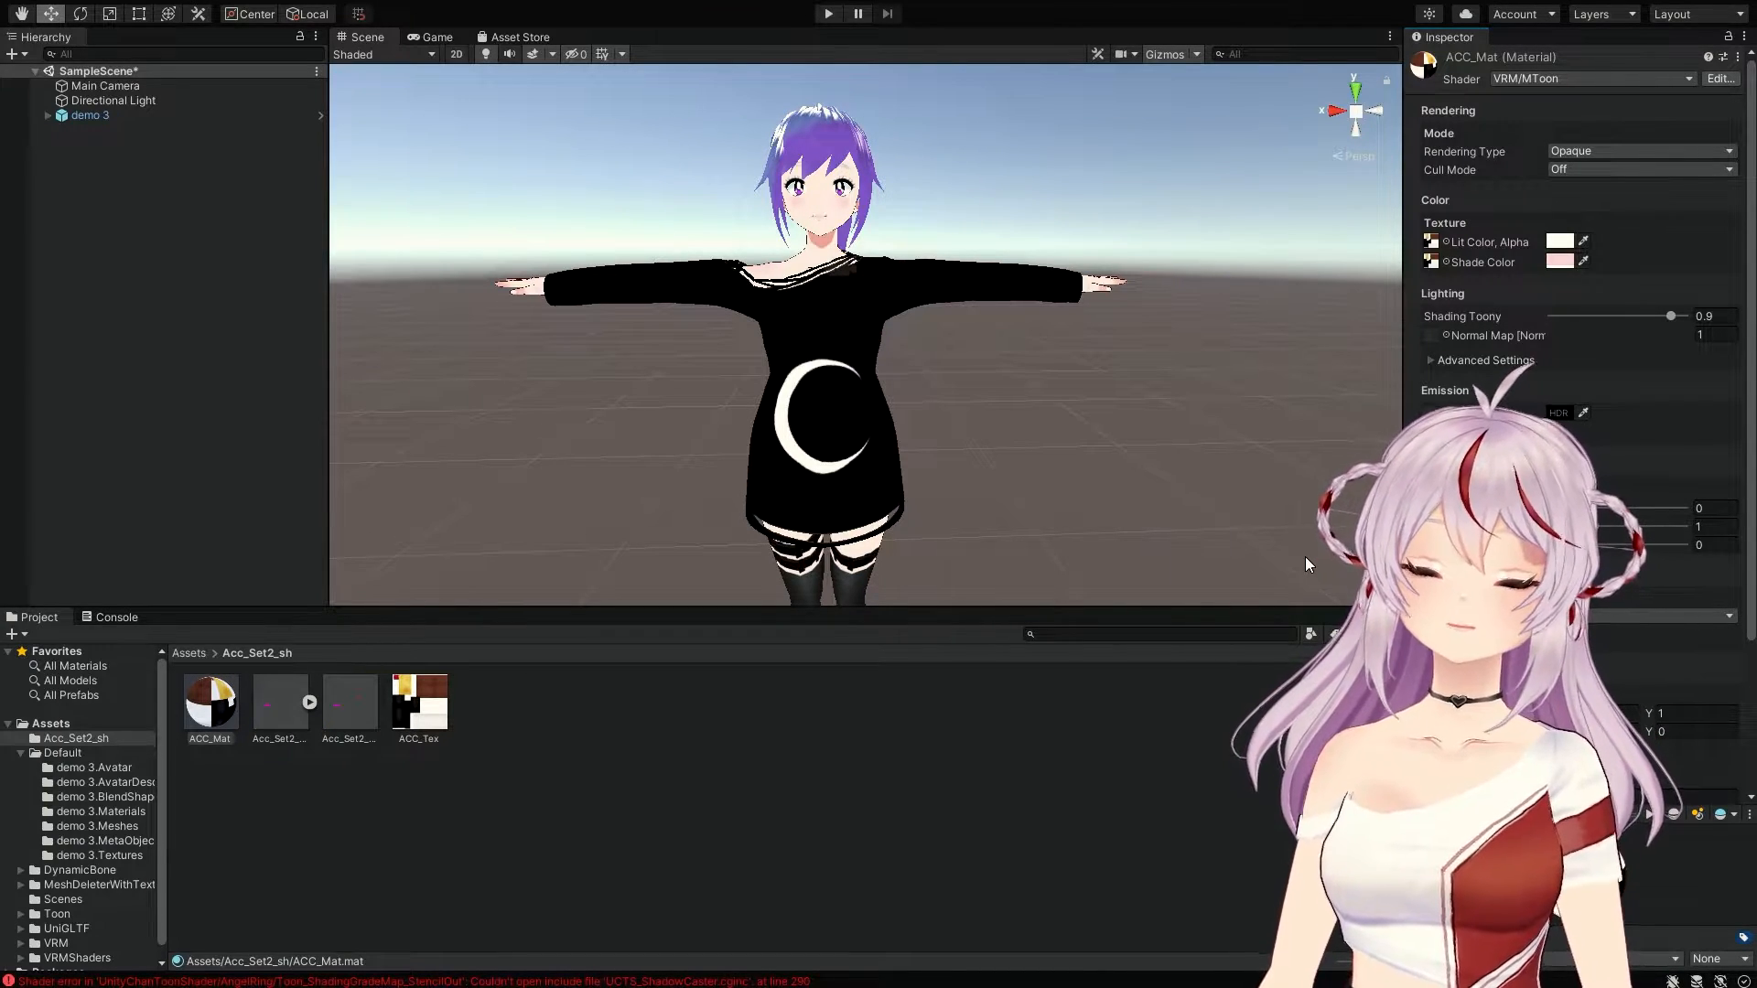
pyautogui.click(647, 770)
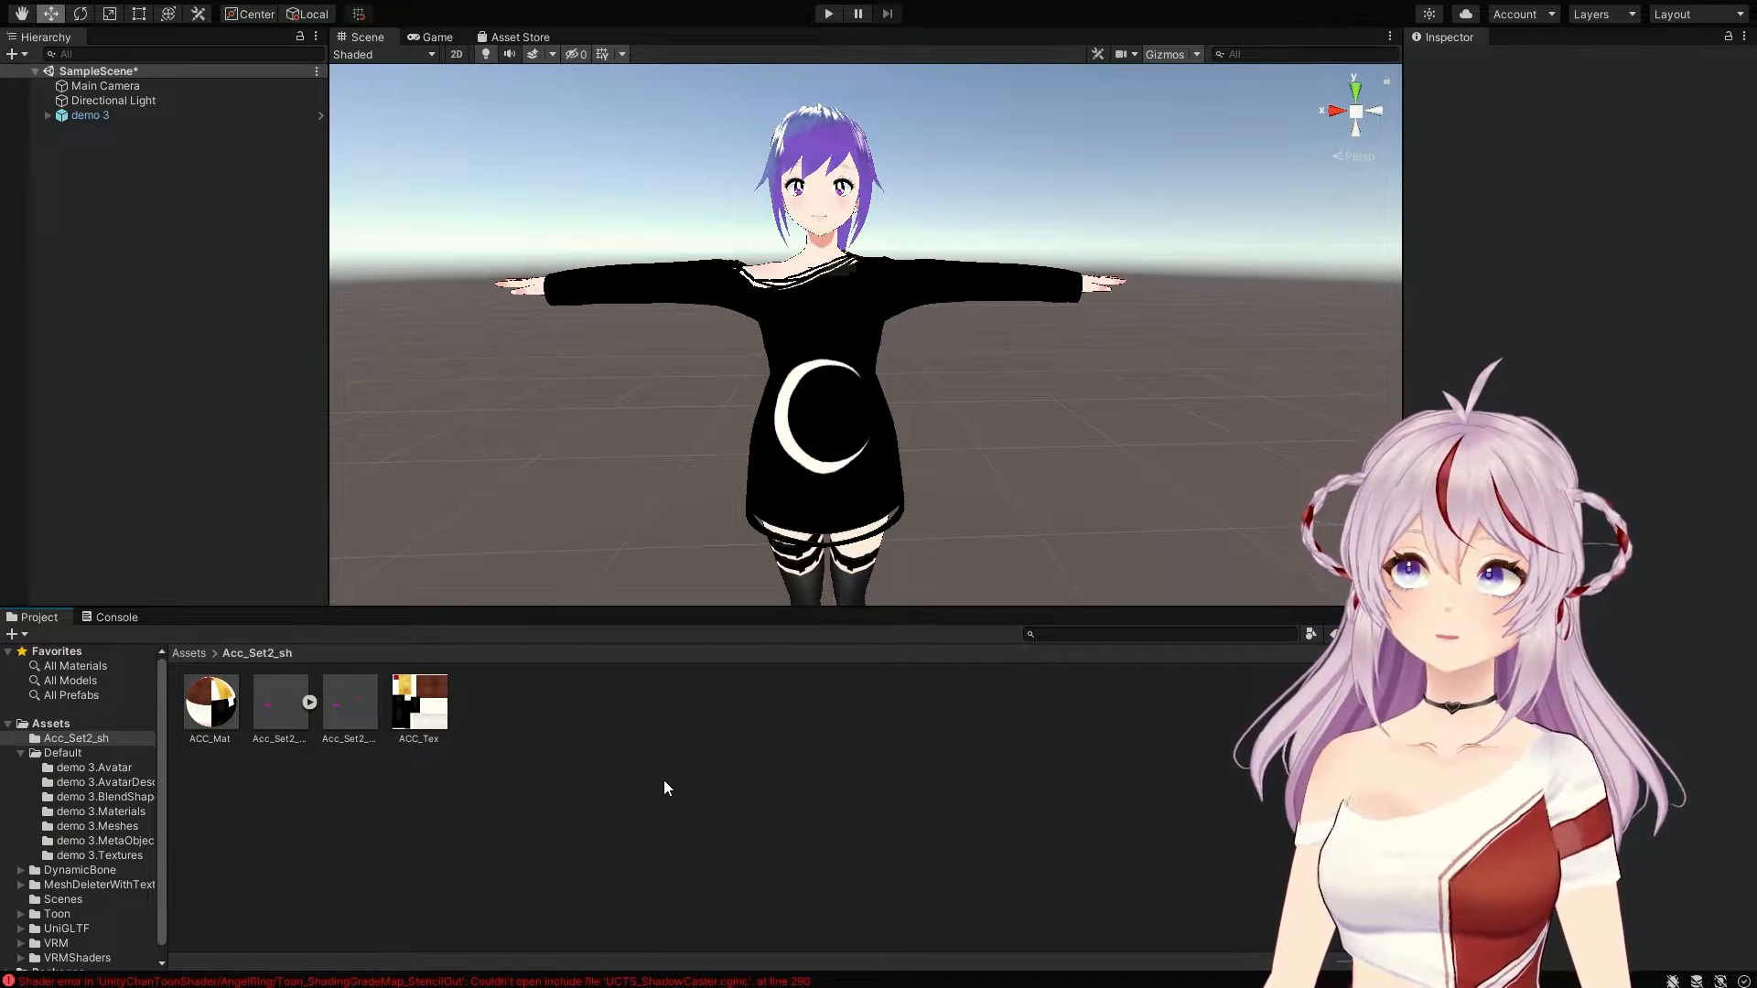
# Step: Drag the Acc_Set2_Sh prefab into the SampleScene hierarchy beside demo 3
pyautogui.click(354, 712)
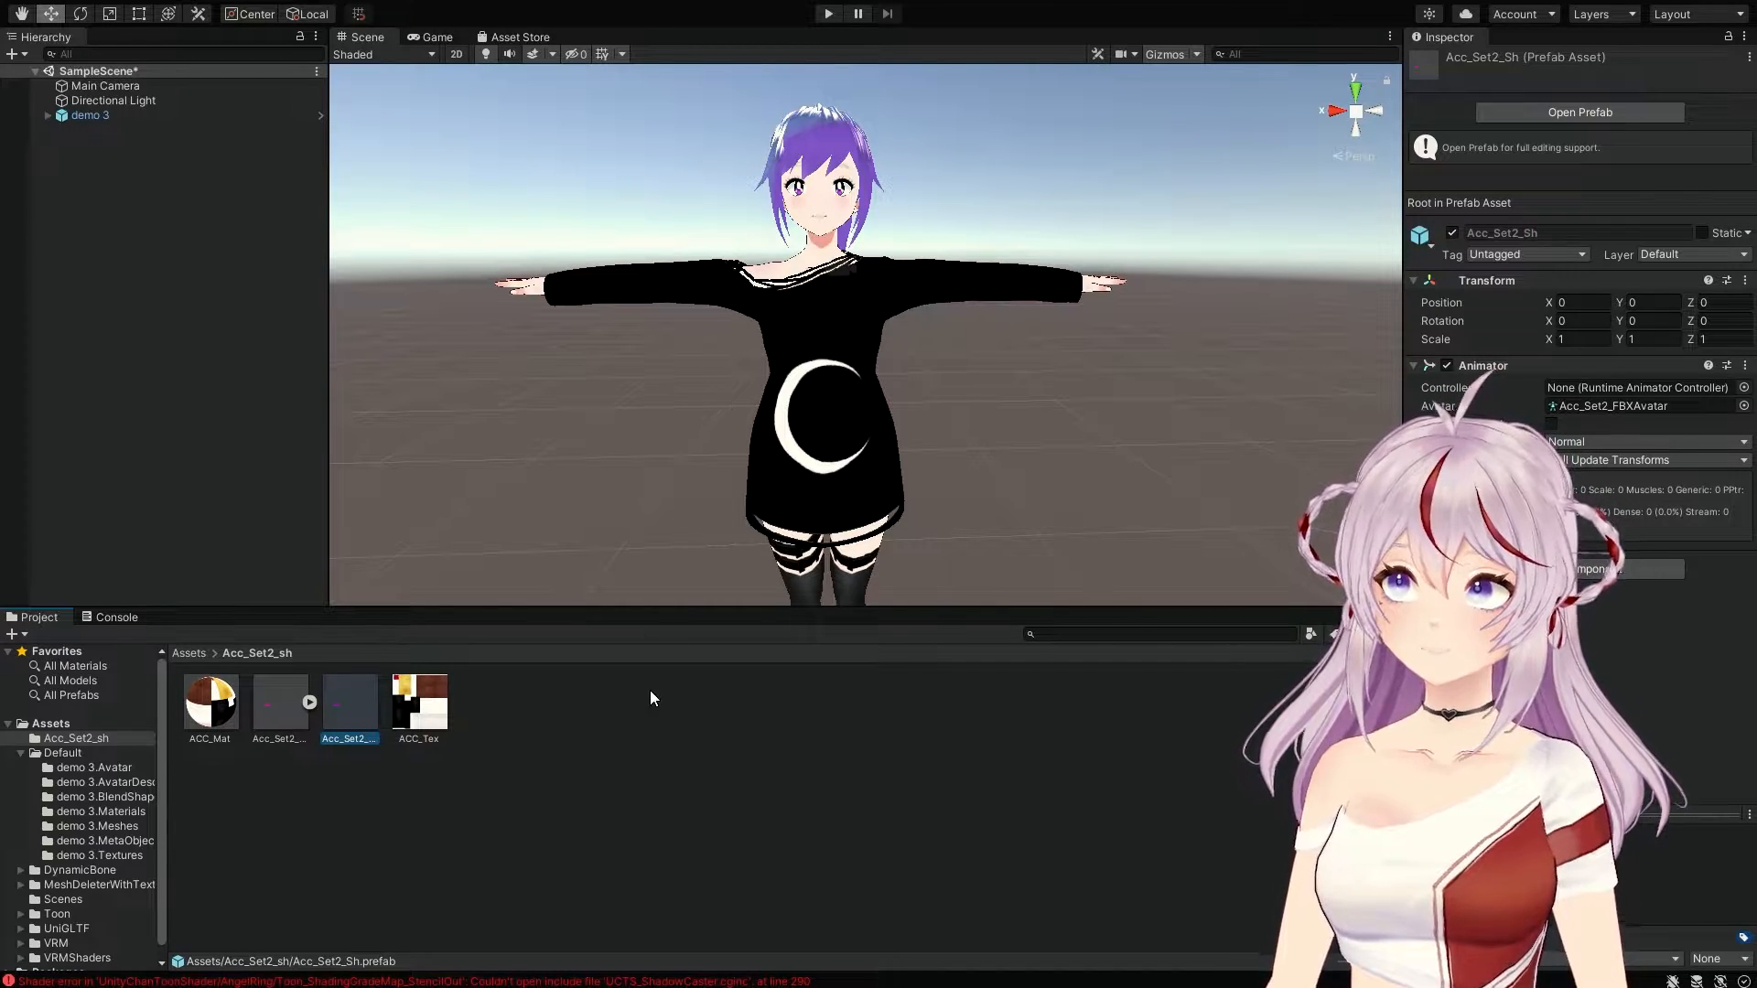
pyautogui.moveTo(368, 704); pyautogui.dragTo(206, 463)
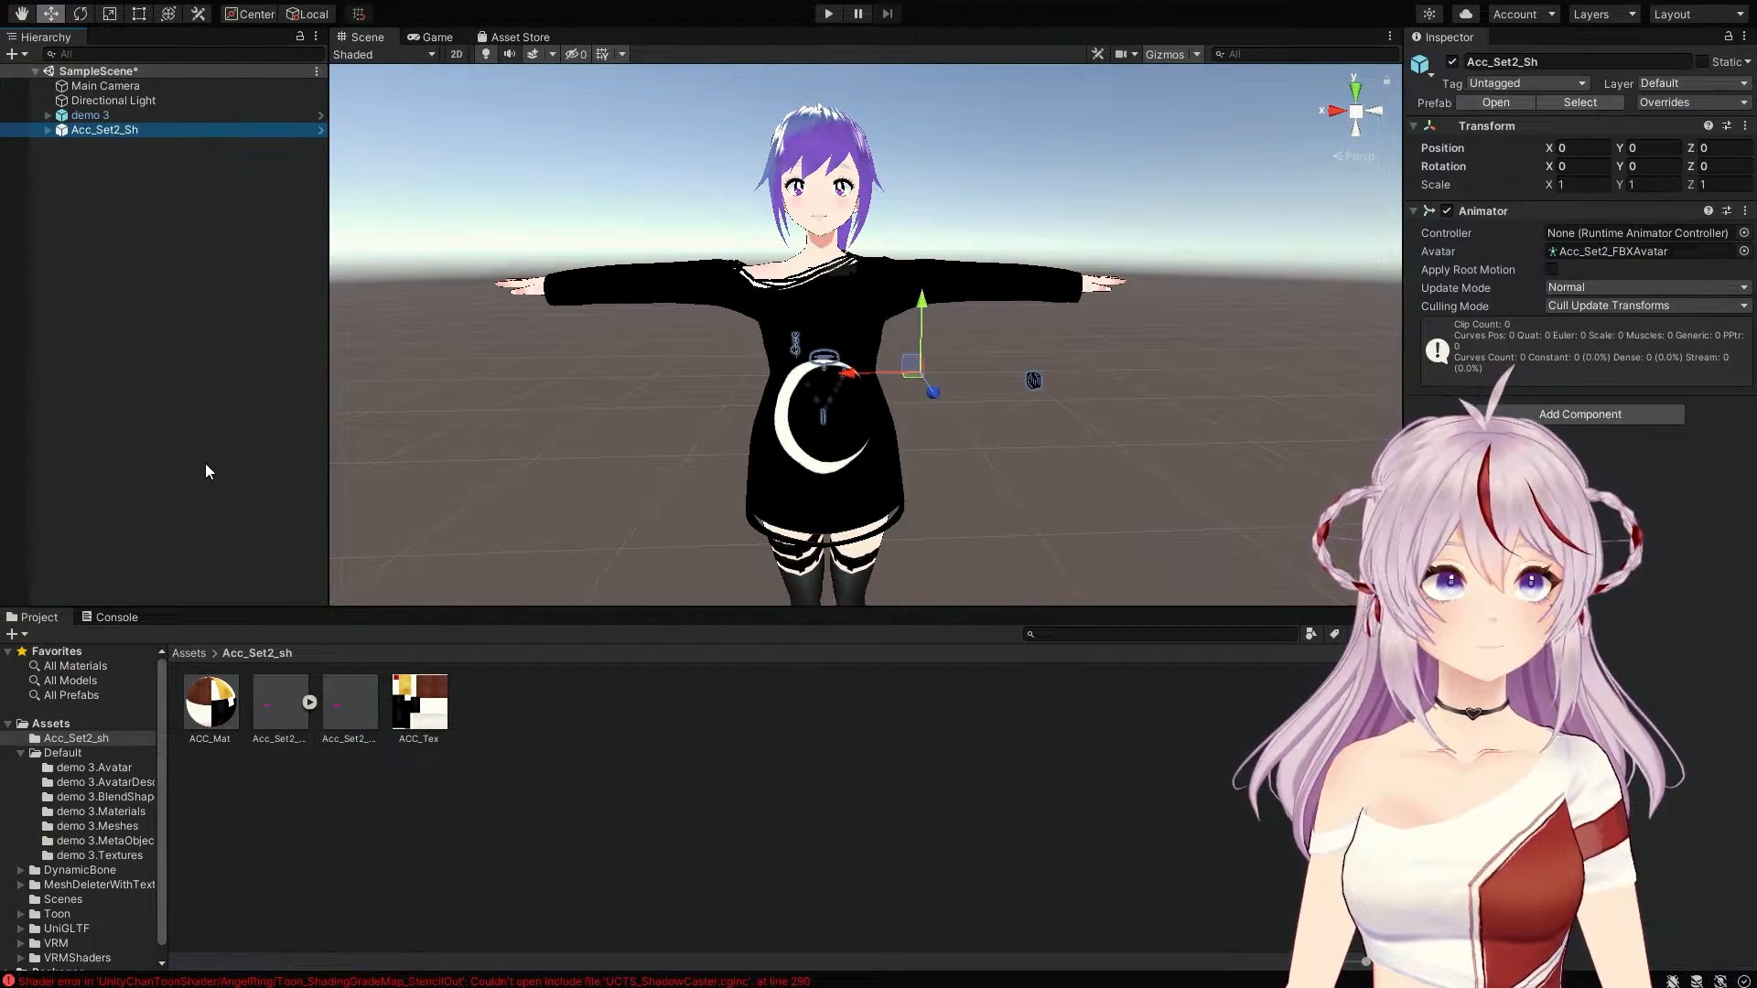
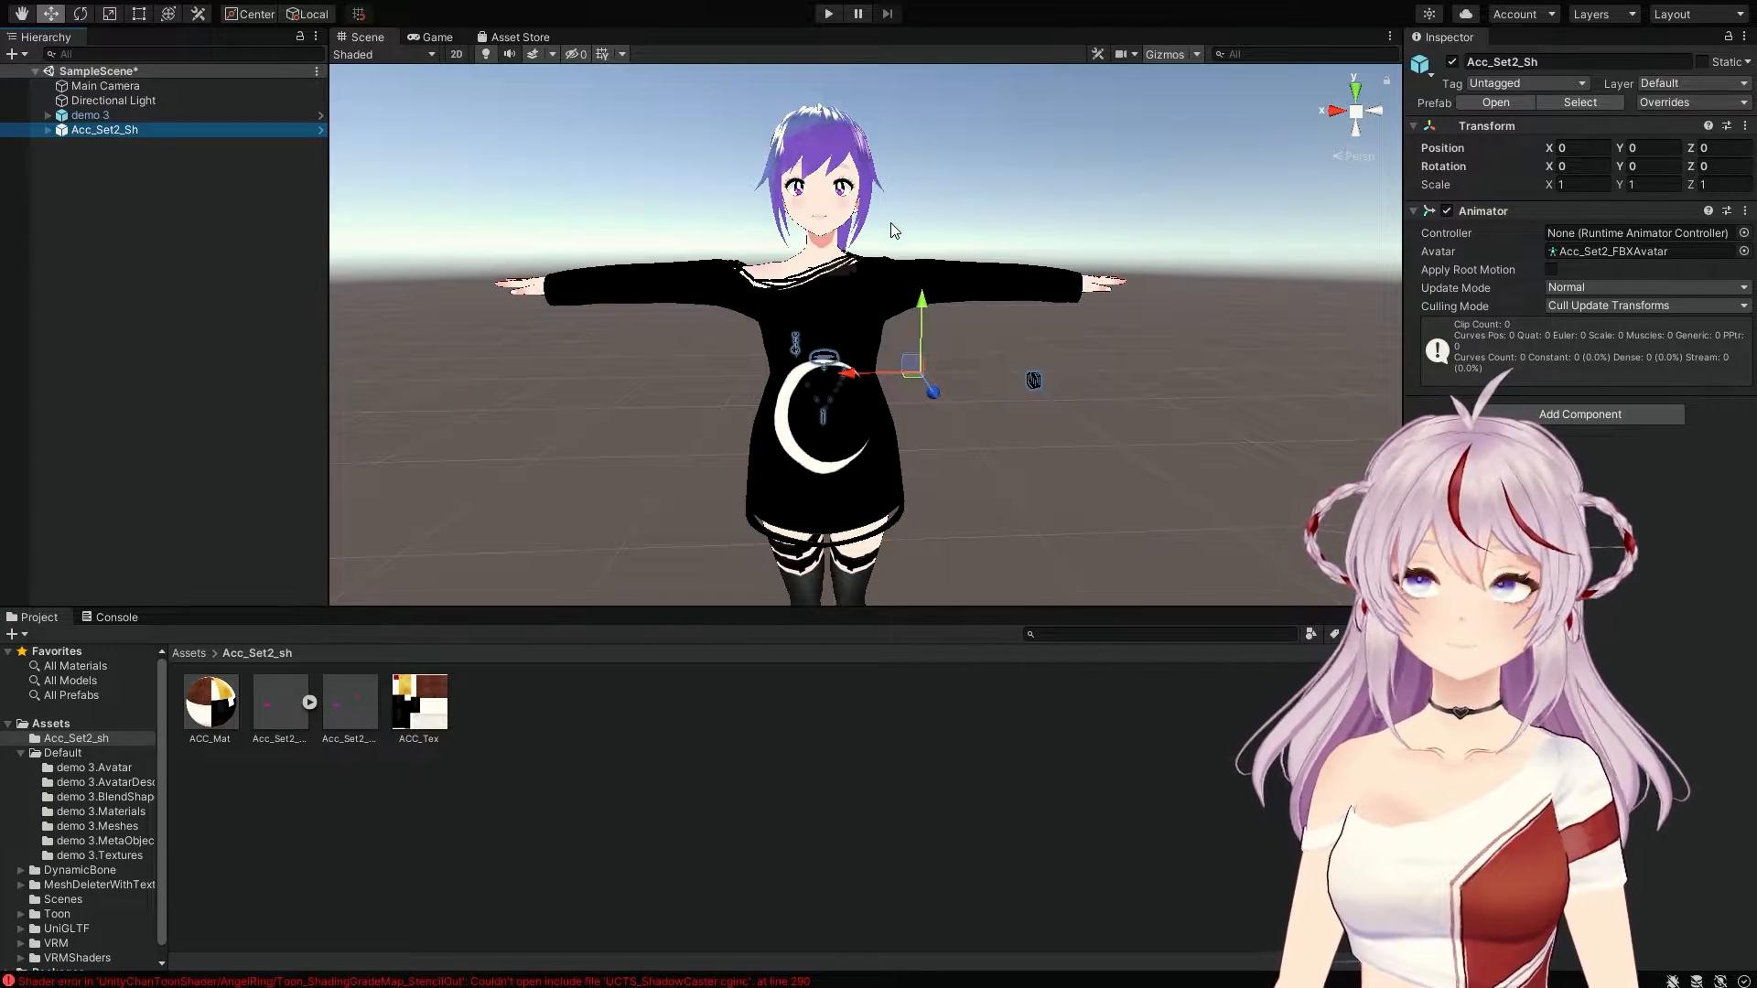
# Step: Raise Acc_Set2_Sh to Y 0.252 at the avatar's neck and move it forward to Z 0.0109
pyautogui.moveTo(924, 298); pyautogui.dragTo(888, 183)
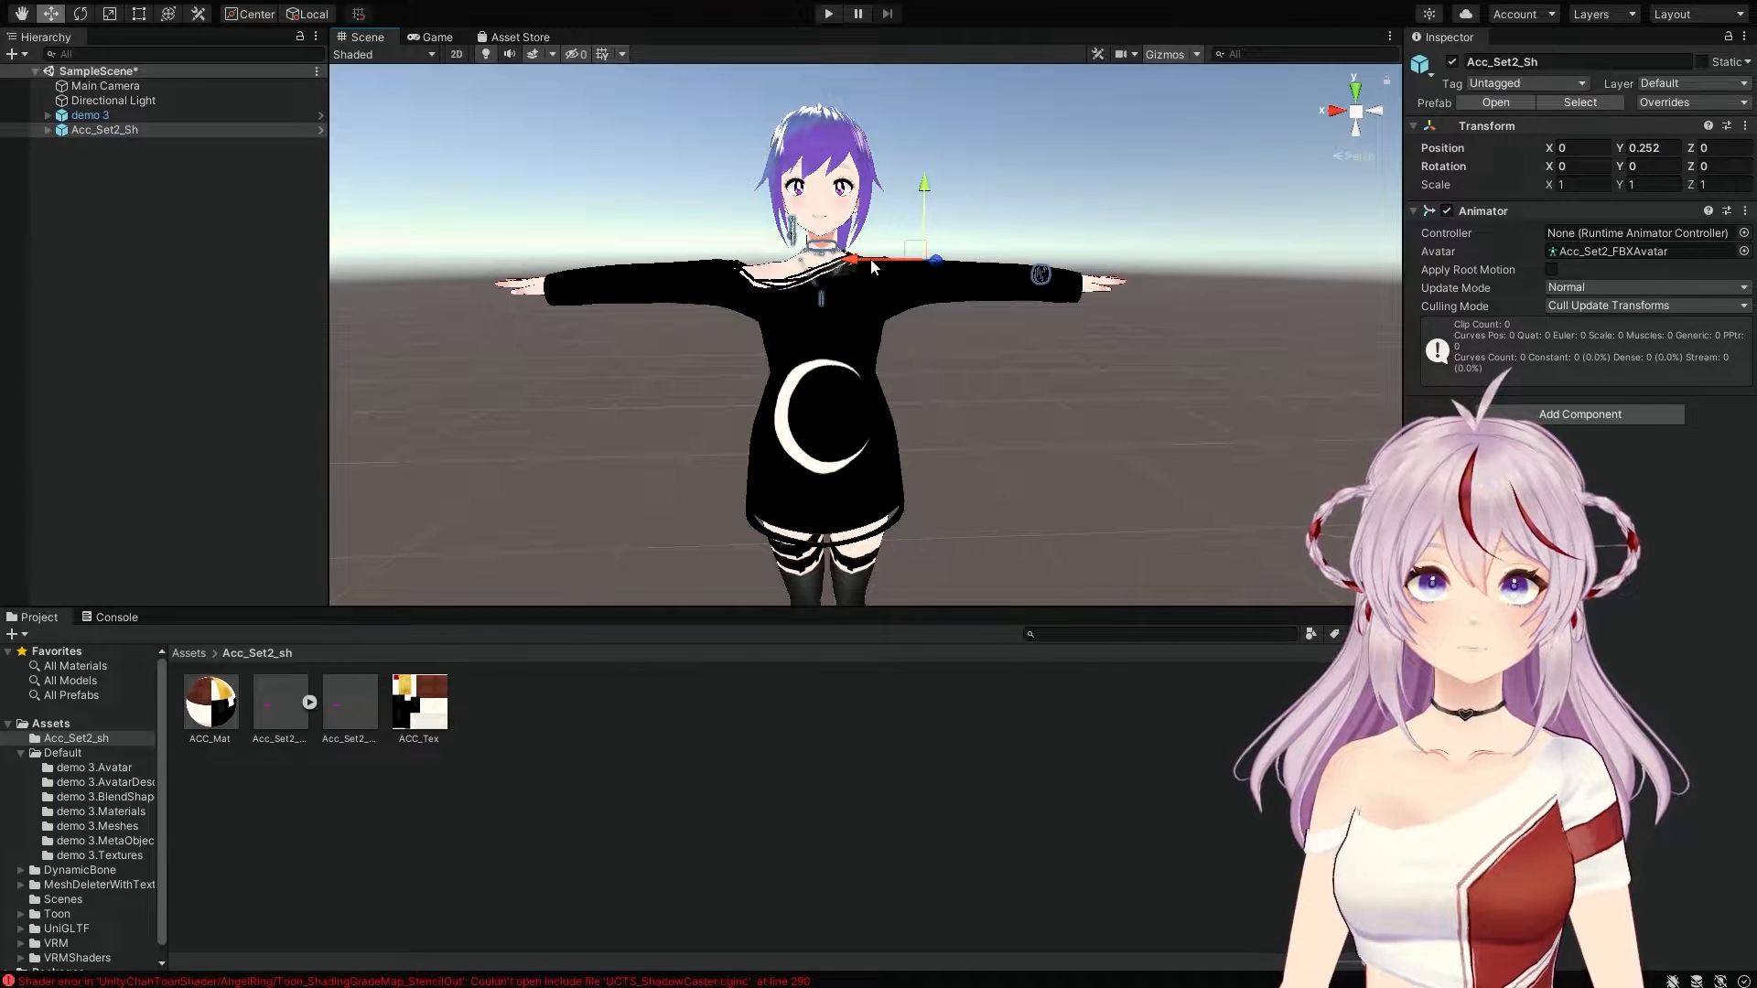
pyautogui.scroll(2, 840, 195)
pyautogui.scroll(-2, 840, 195)
pyautogui.moveTo(840, 195); pyautogui.dragTo(840, 330, button='middle')
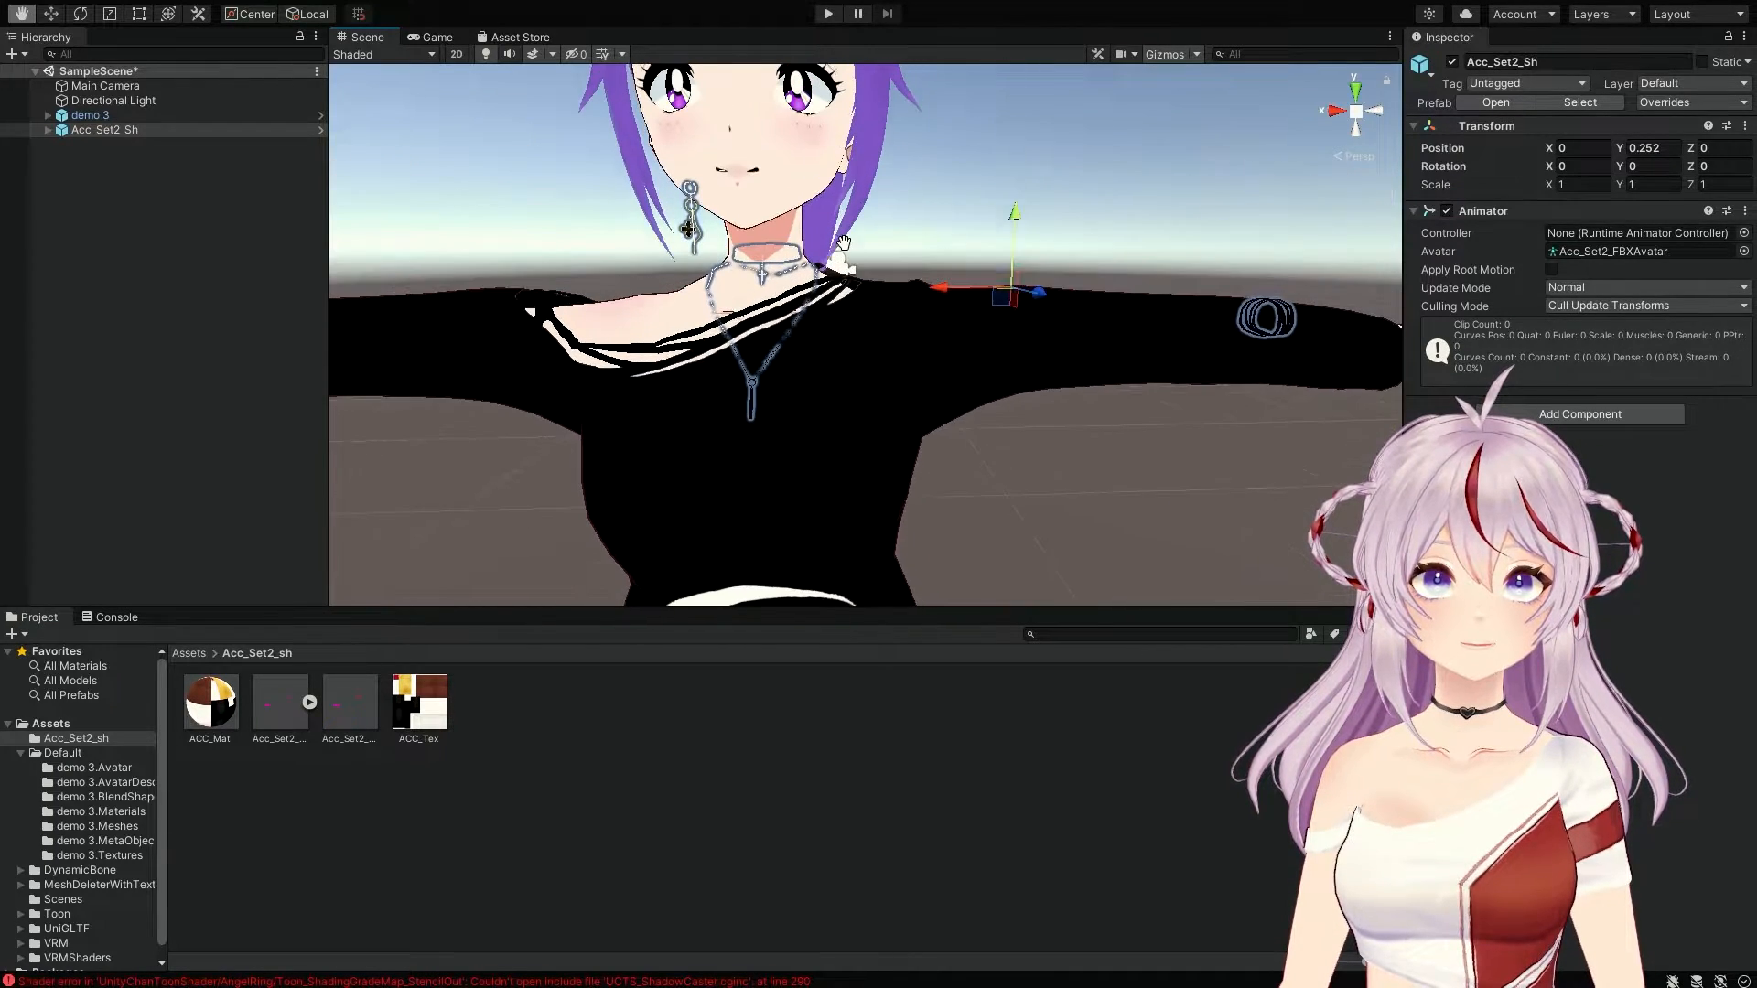
pyautogui.moveTo(840, 330); pyautogui.dragTo(702, 256, button='right')
pyautogui.moveTo(702, 256); pyautogui.dragTo(512, 260, button='middle')
pyautogui.moveTo(733, 264); pyautogui.dragTo(646, 256, button='right')
pyautogui.moveTo(645, 257); pyautogui.dragTo(597, 282, button='middle')
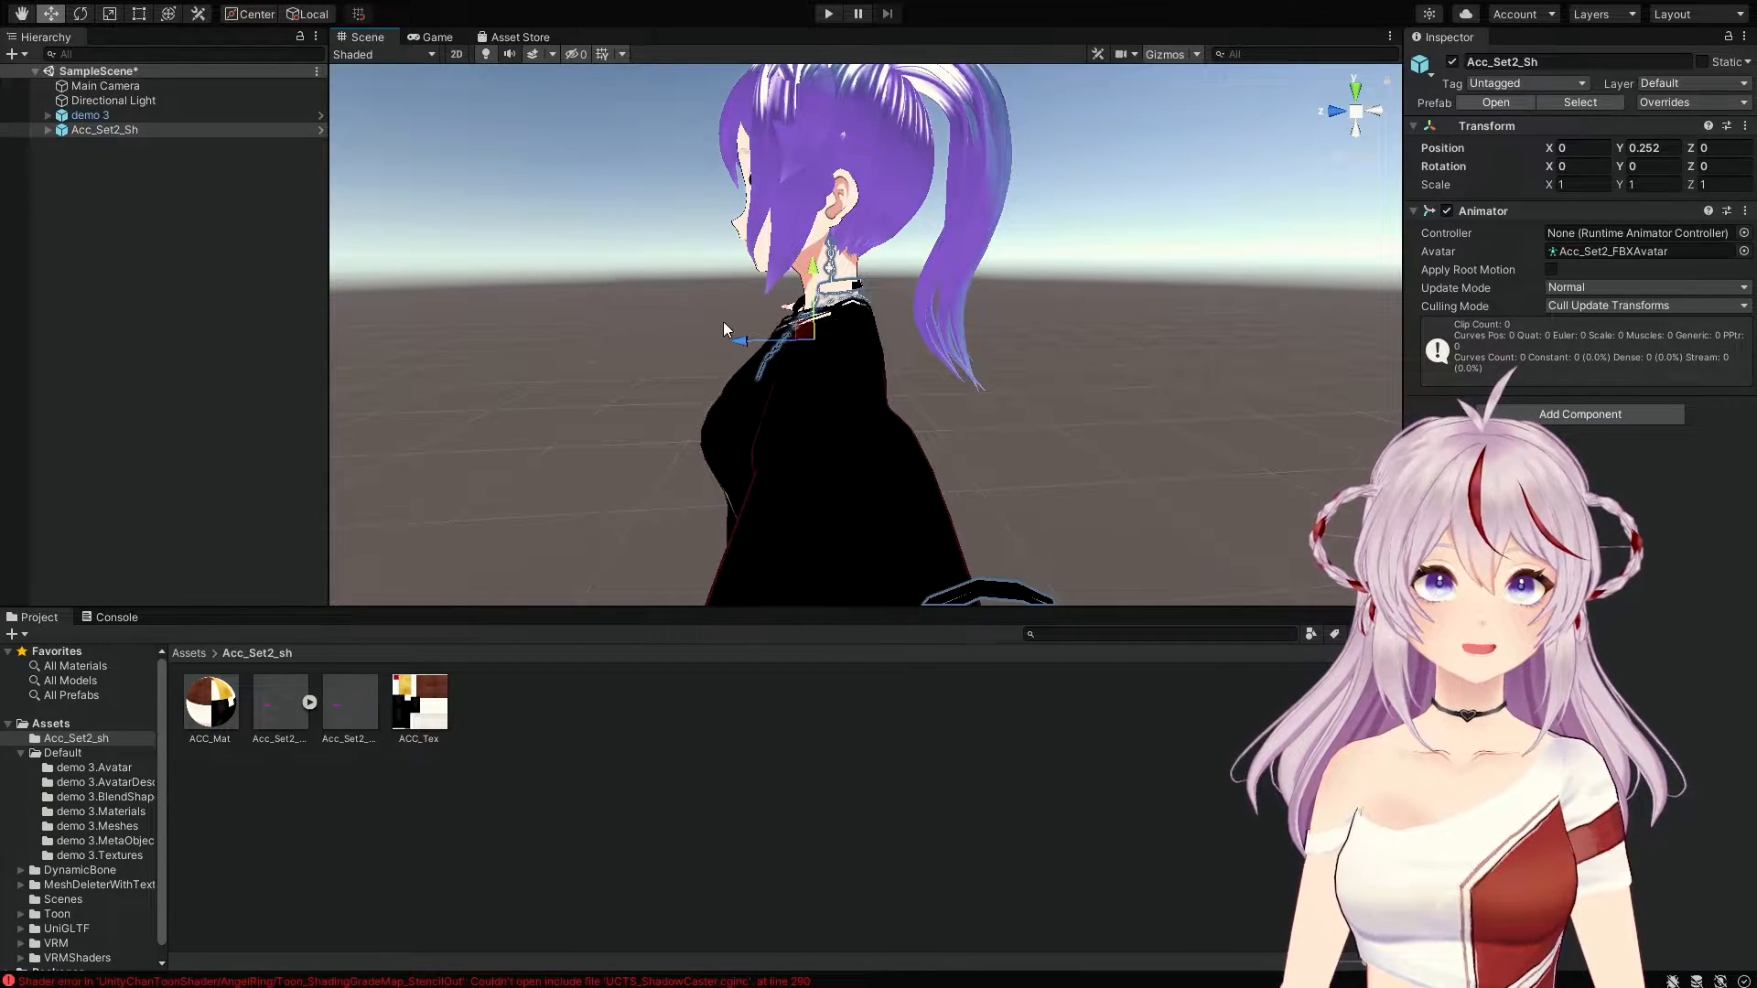
pyautogui.moveTo(741, 345); pyautogui.dragTo(978, 306)
pyautogui.moveTo(977, 305)
pyautogui.mouseDown(button='middle')
pyautogui.moveTo(1045, 278)
pyautogui.moveTo(946, 298)
pyautogui.mouseUp(button='middle')
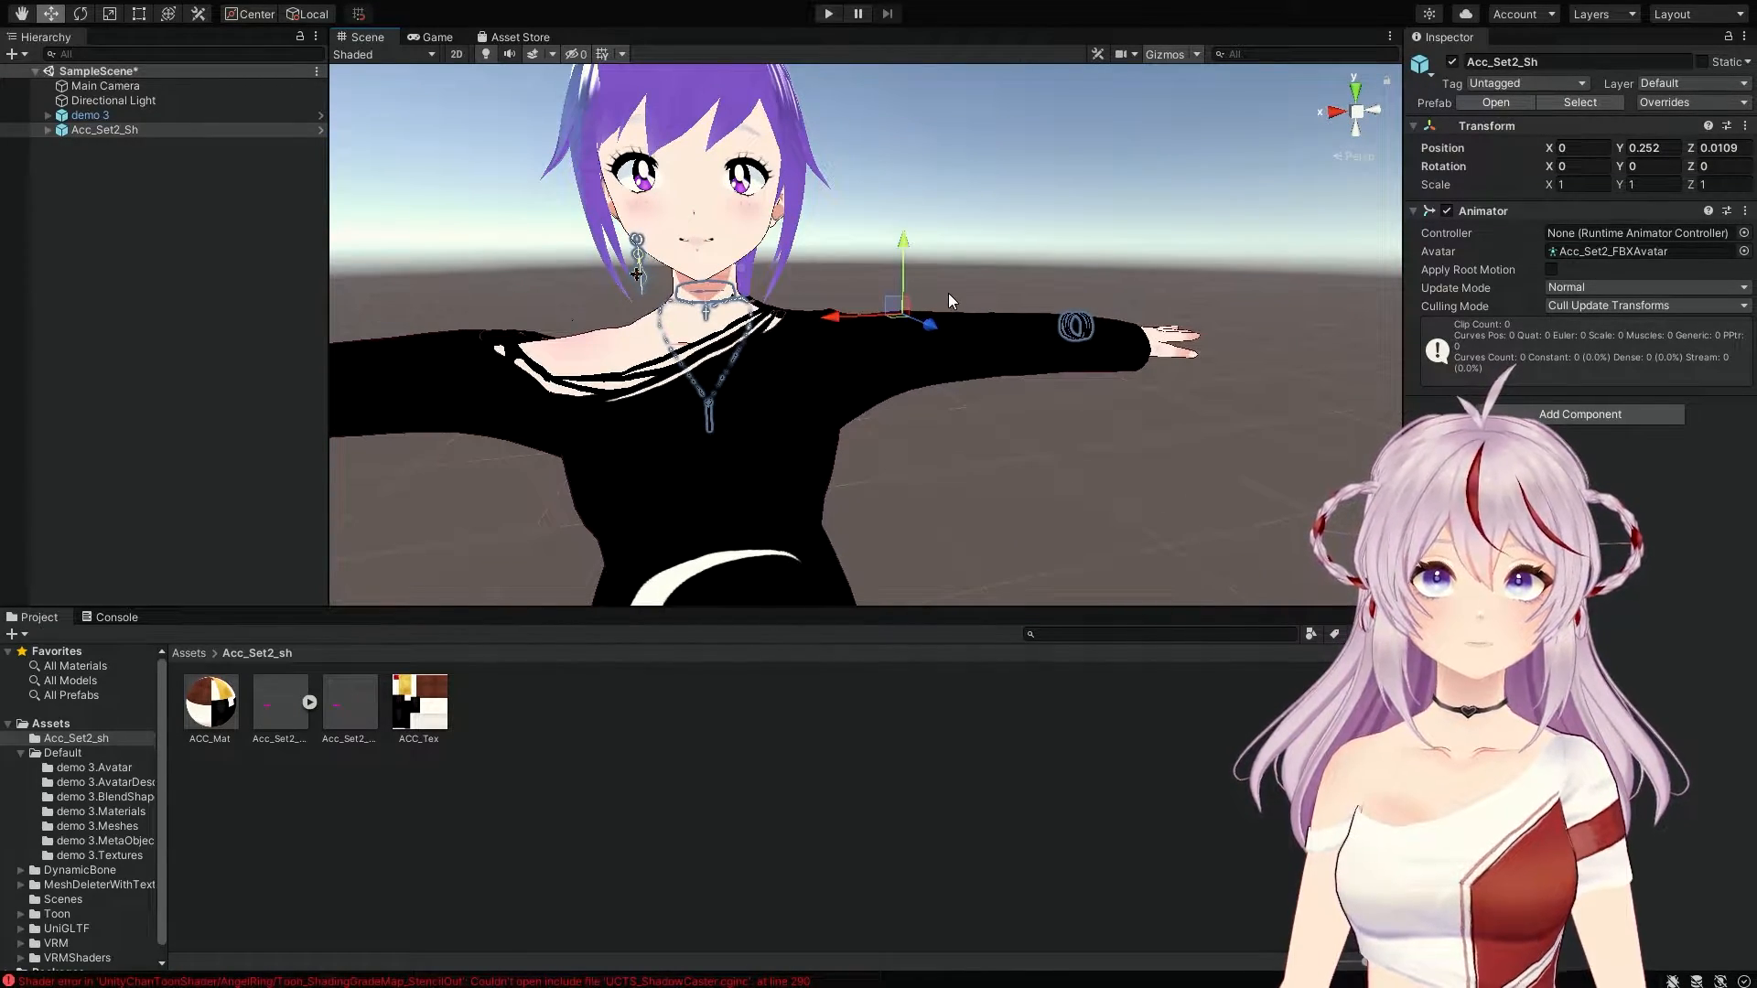
# Step: Scale Acc_Set2_Sh uniformly up to 1.514, then return to the Move tool
pyautogui.click(109, 14)
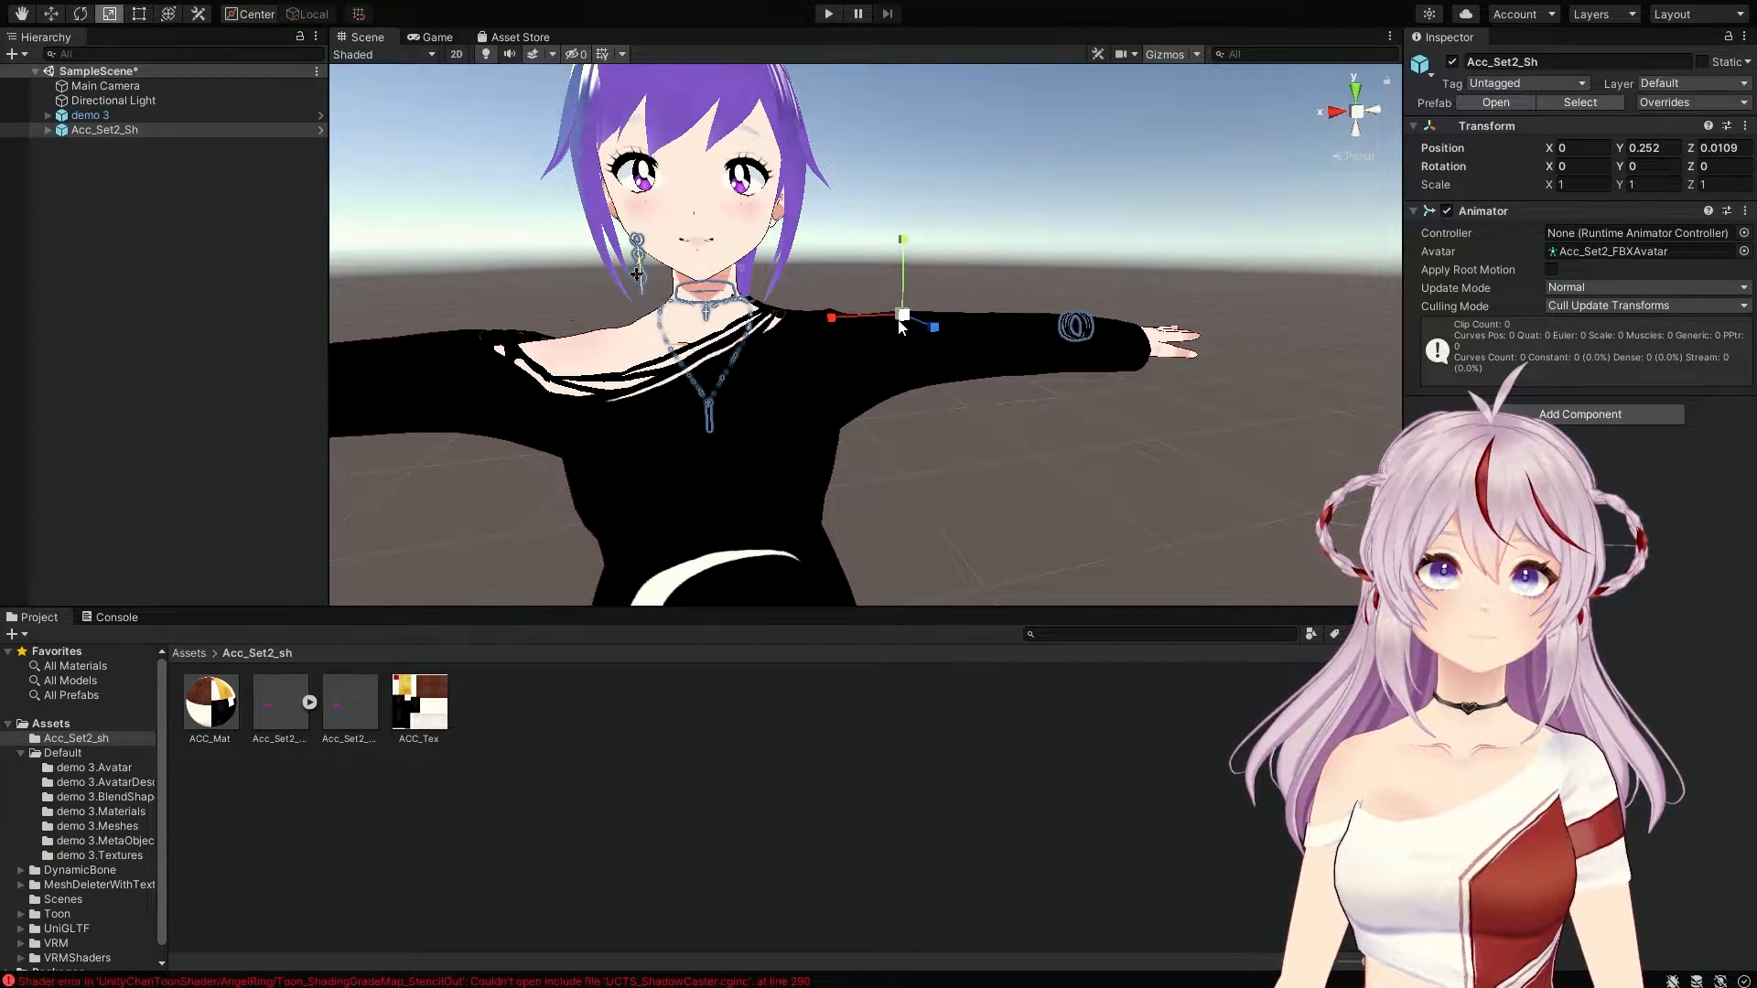
pyautogui.moveTo(902, 322); pyautogui.dragTo(996, 387)
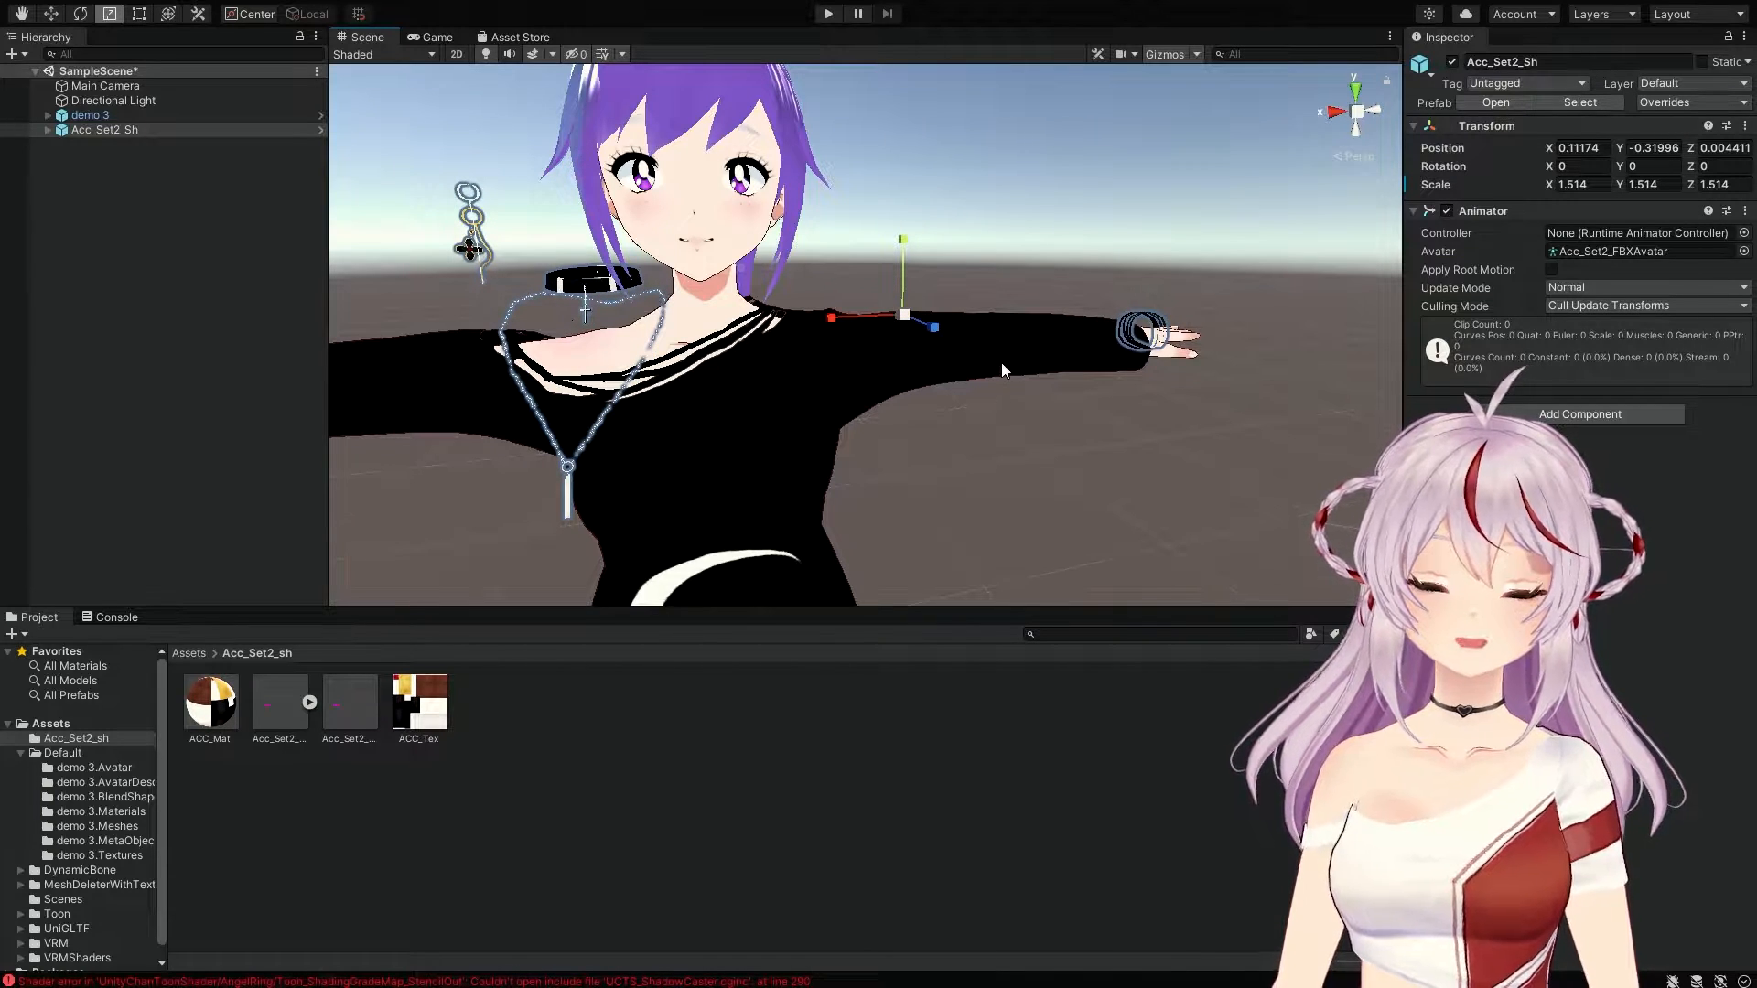
pyautogui.click(50, 13)
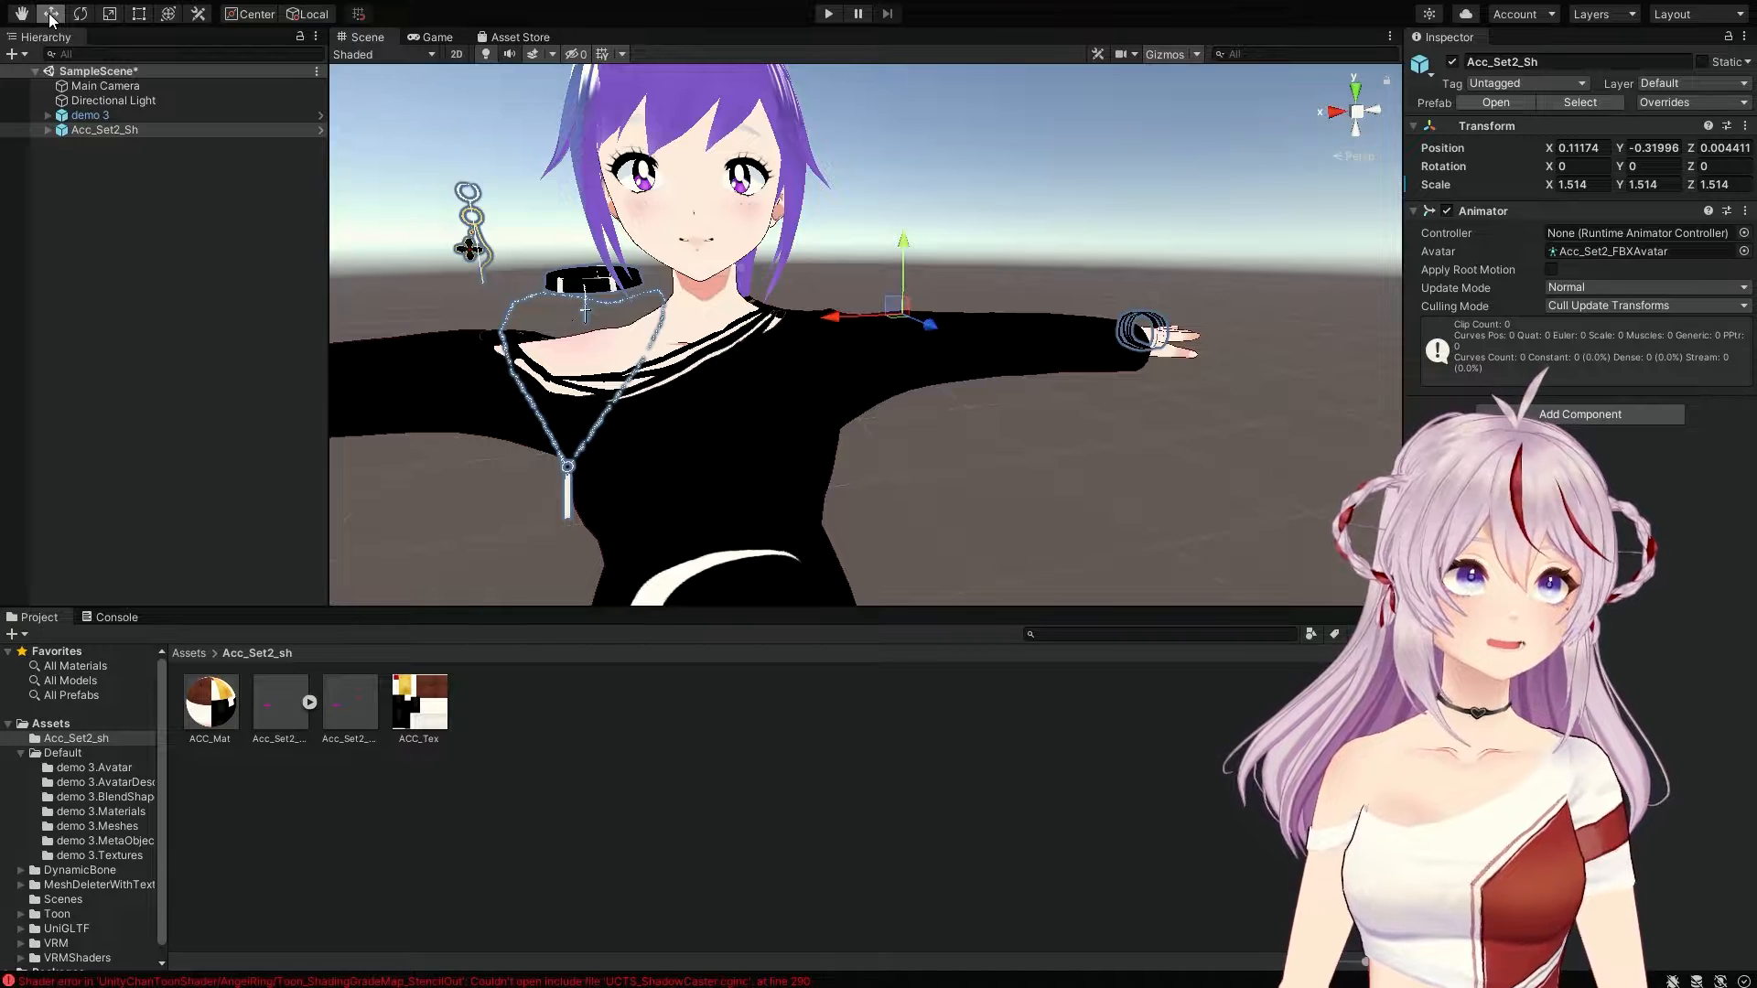
# Step: Slide the accessory set sideways onto the neck, then lower it and push it back
pyautogui.moveTo(826, 318); pyautogui.dragTo(914, 327)
pyautogui.moveTo(989, 243); pyautogui.dragTo(985, 255)
pyautogui.moveTo(883, 255); pyautogui.dragTo(1067, 256, button='right')
pyautogui.moveTo(1067, 256); pyautogui.dragTo(1166, 237, button='middle')
pyautogui.moveTo(998, 260); pyautogui.dragTo(1122, 255, button='right')
pyautogui.moveTo(1006, 267); pyautogui.dragTo(1062, 257, button='middle')
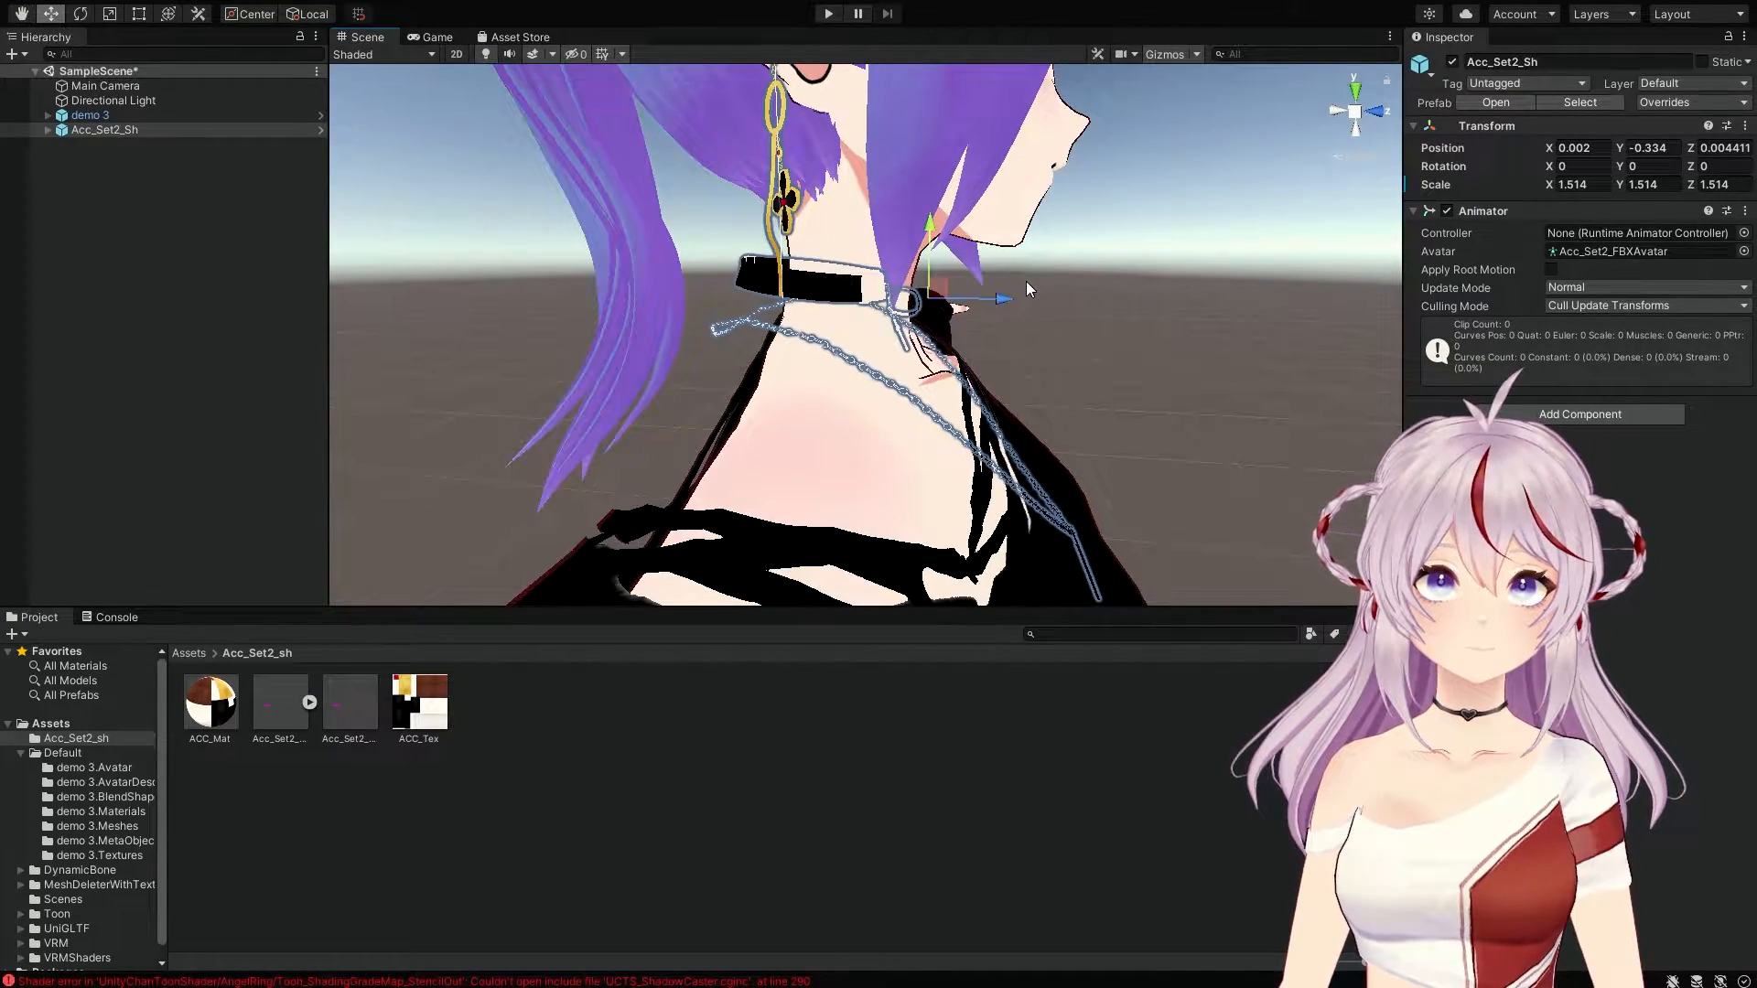
pyautogui.moveTo(1003, 303); pyautogui.dragTo(1021, 301)
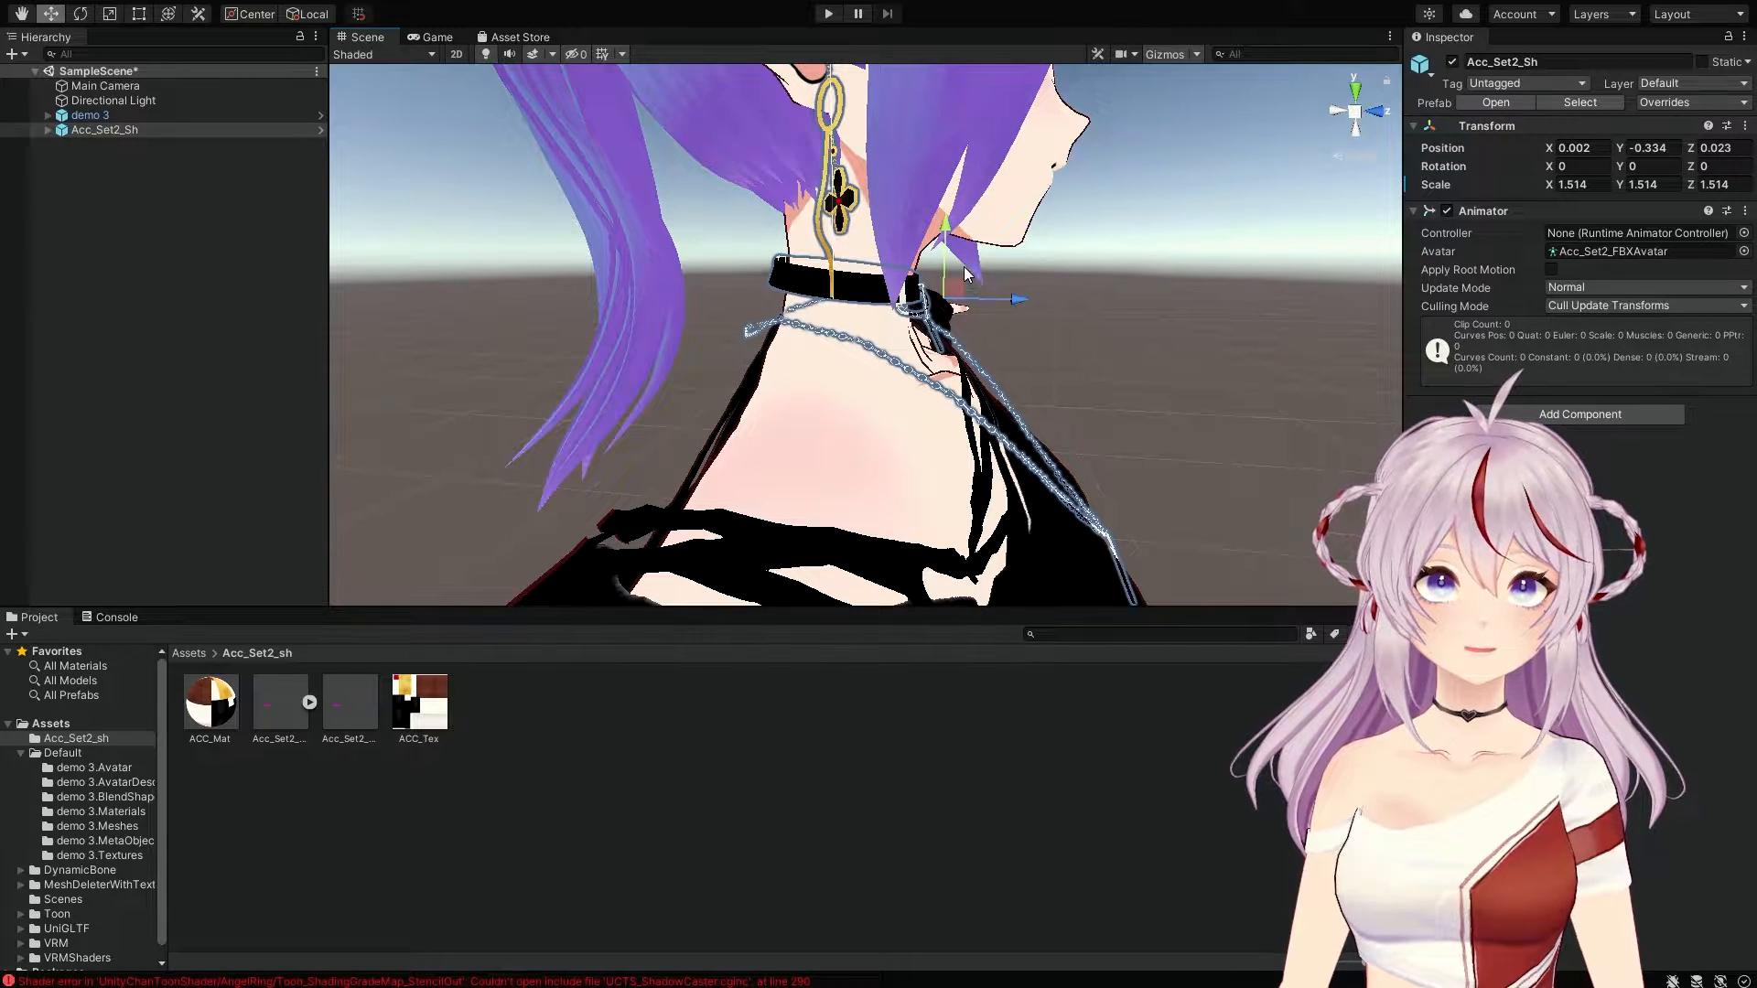
pyautogui.moveTo(952, 227); pyautogui.dragTo(953, 235)
# Step: Centre the accessory set on the neck along X, at about 0.0001
pyautogui.moveTo(680, 277); pyautogui.dragTo(603, 277, button='right')
pyautogui.moveTo(602, 278); pyautogui.dragTo(533, 270, button='middle')
pyautogui.moveTo(533, 270); pyautogui.dragTo(483, 270, button='right')
pyautogui.moveTo(729, 276); pyautogui.dragTo(614, 275, button='middle')
pyautogui.moveTo(760, 282); pyautogui.dragTo(549, 290, button='right')
pyautogui.moveTo(756, 298); pyautogui.dragTo(659, 302, button='middle')
pyautogui.moveTo(776, 303); pyautogui.dragTo(1074, 299, button='right')
pyautogui.press('a')
pyautogui.moveTo(1022, 486); pyautogui.dragTo(1029, 488)
pyautogui.moveTo(771, 339); pyautogui.dragTo(1068, 344, button='right')
# Step: Fine-tune depth and height to Y -0.3428, Z 0.0245 so the choker wraps the neck
pyautogui.moveTo(735, 336); pyautogui.dragTo(818, 340, button='middle')
pyautogui.moveTo(818, 340); pyautogui.dragTo(954, 356, button='right')
pyautogui.moveTo(838, 320); pyautogui.dragTo(896, 320, button='middle')
pyautogui.moveTo(897, 321); pyautogui.dragTo(659, 326, button='right')
pyautogui.moveTo(869, 328); pyautogui.dragTo(722, 329, button='middle')
pyautogui.moveTo(1098, 332); pyautogui.dragTo(1047, 333, button='middle')
pyautogui.moveTo(1047, 333); pyautogui.dragTo(821, 390, button='right')
pyautogui.moveTo(832, 388); pyautogui.dragTo(861, 393, button='middle')
pyautogui.scroll(-5, 861, 393)
pyautogui.scroll(5, 860, 394)
pyautogui.scroll(-5, 861, 393)
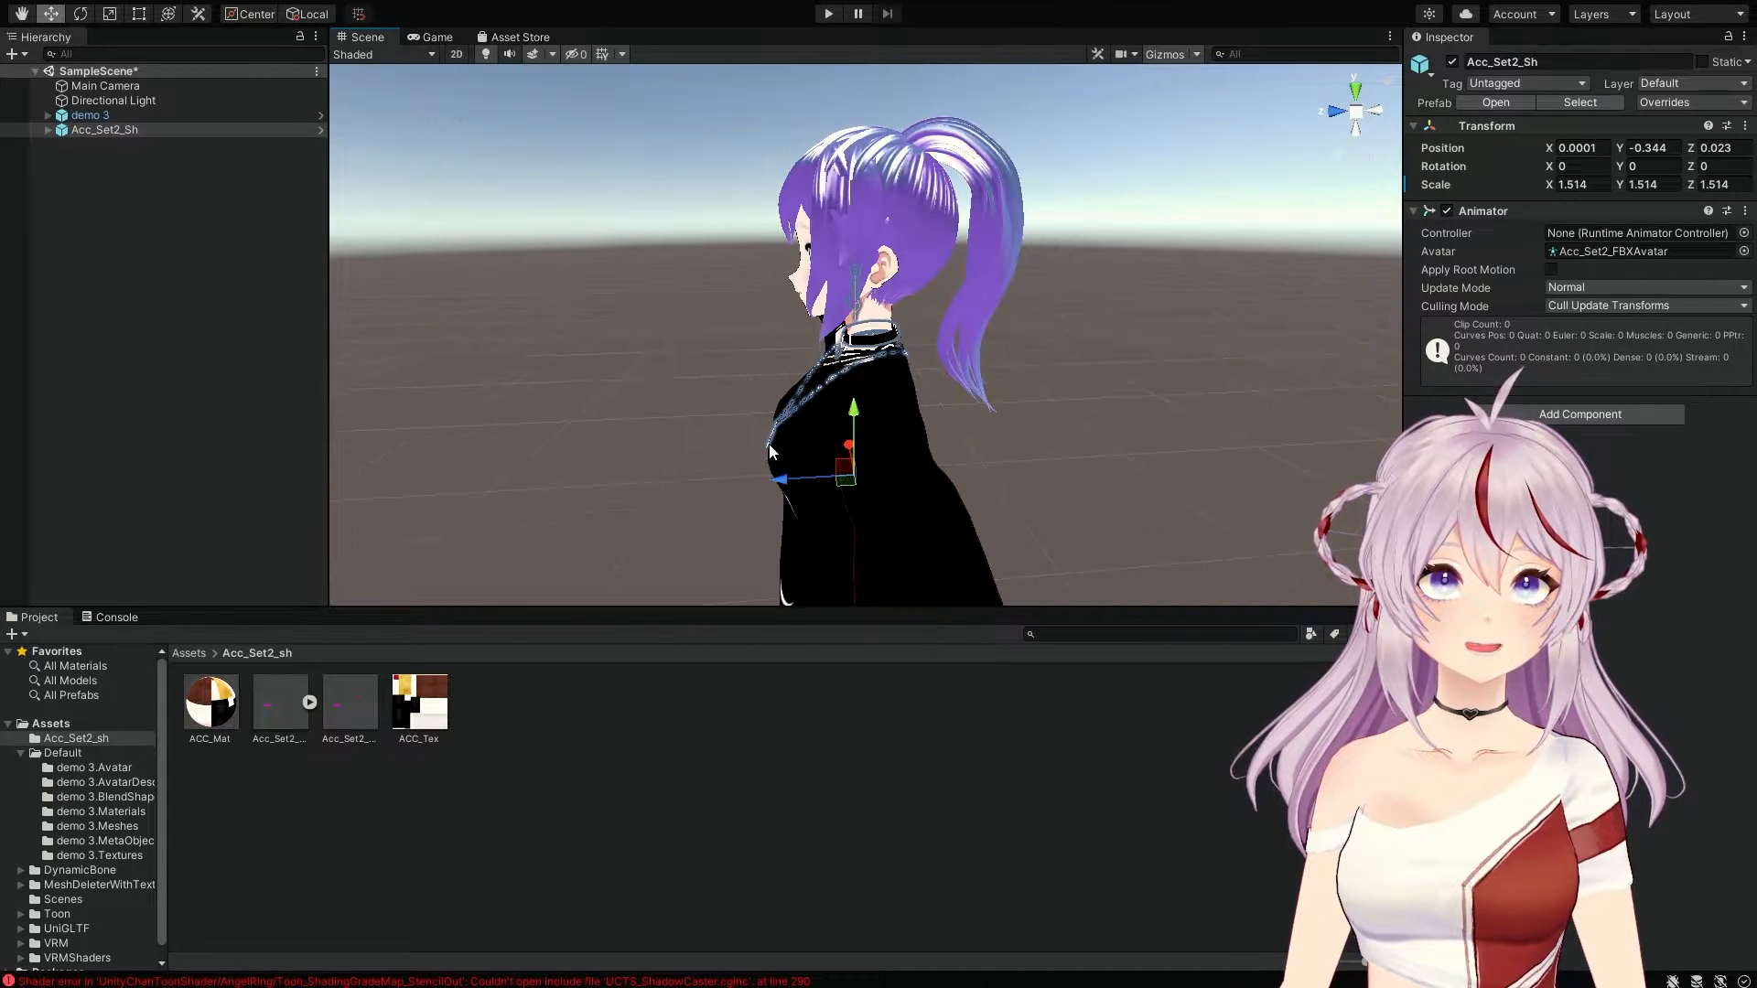
pyautogui.moveTo(781, 477); pyautogui.dragTo(779, 478)
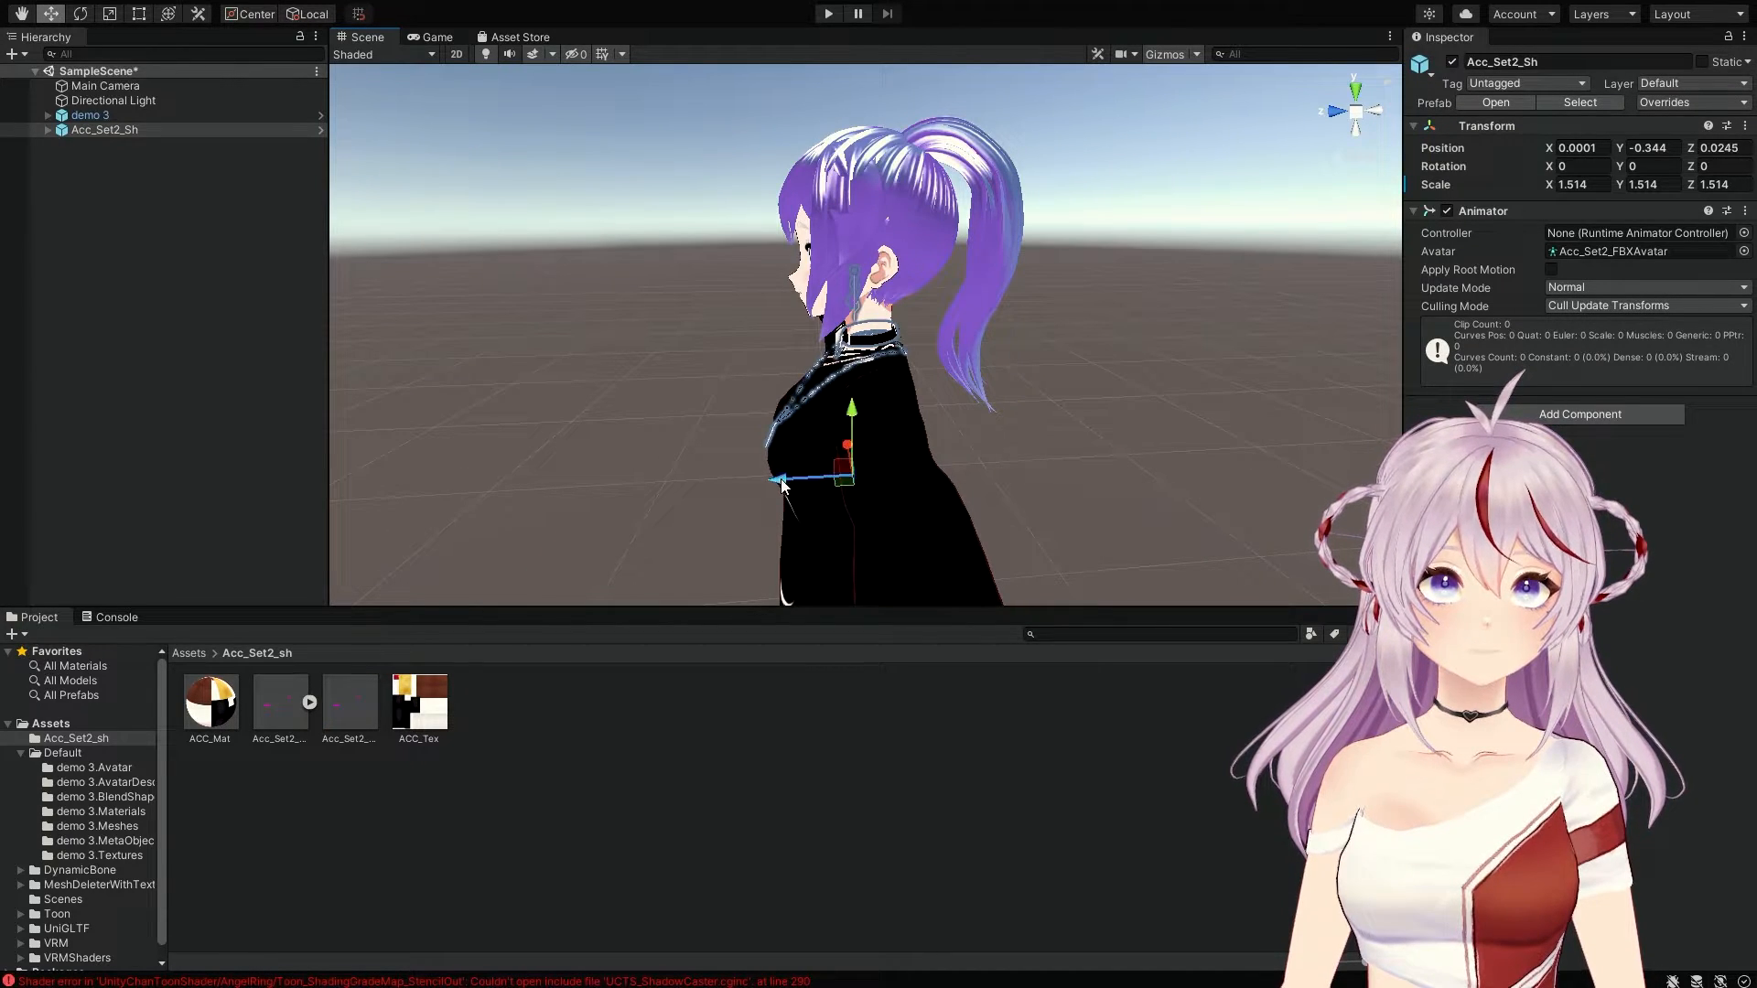
pyautogui.scroll(5, 845, 344)
pyautogui.scroll(-3, 847, 349)
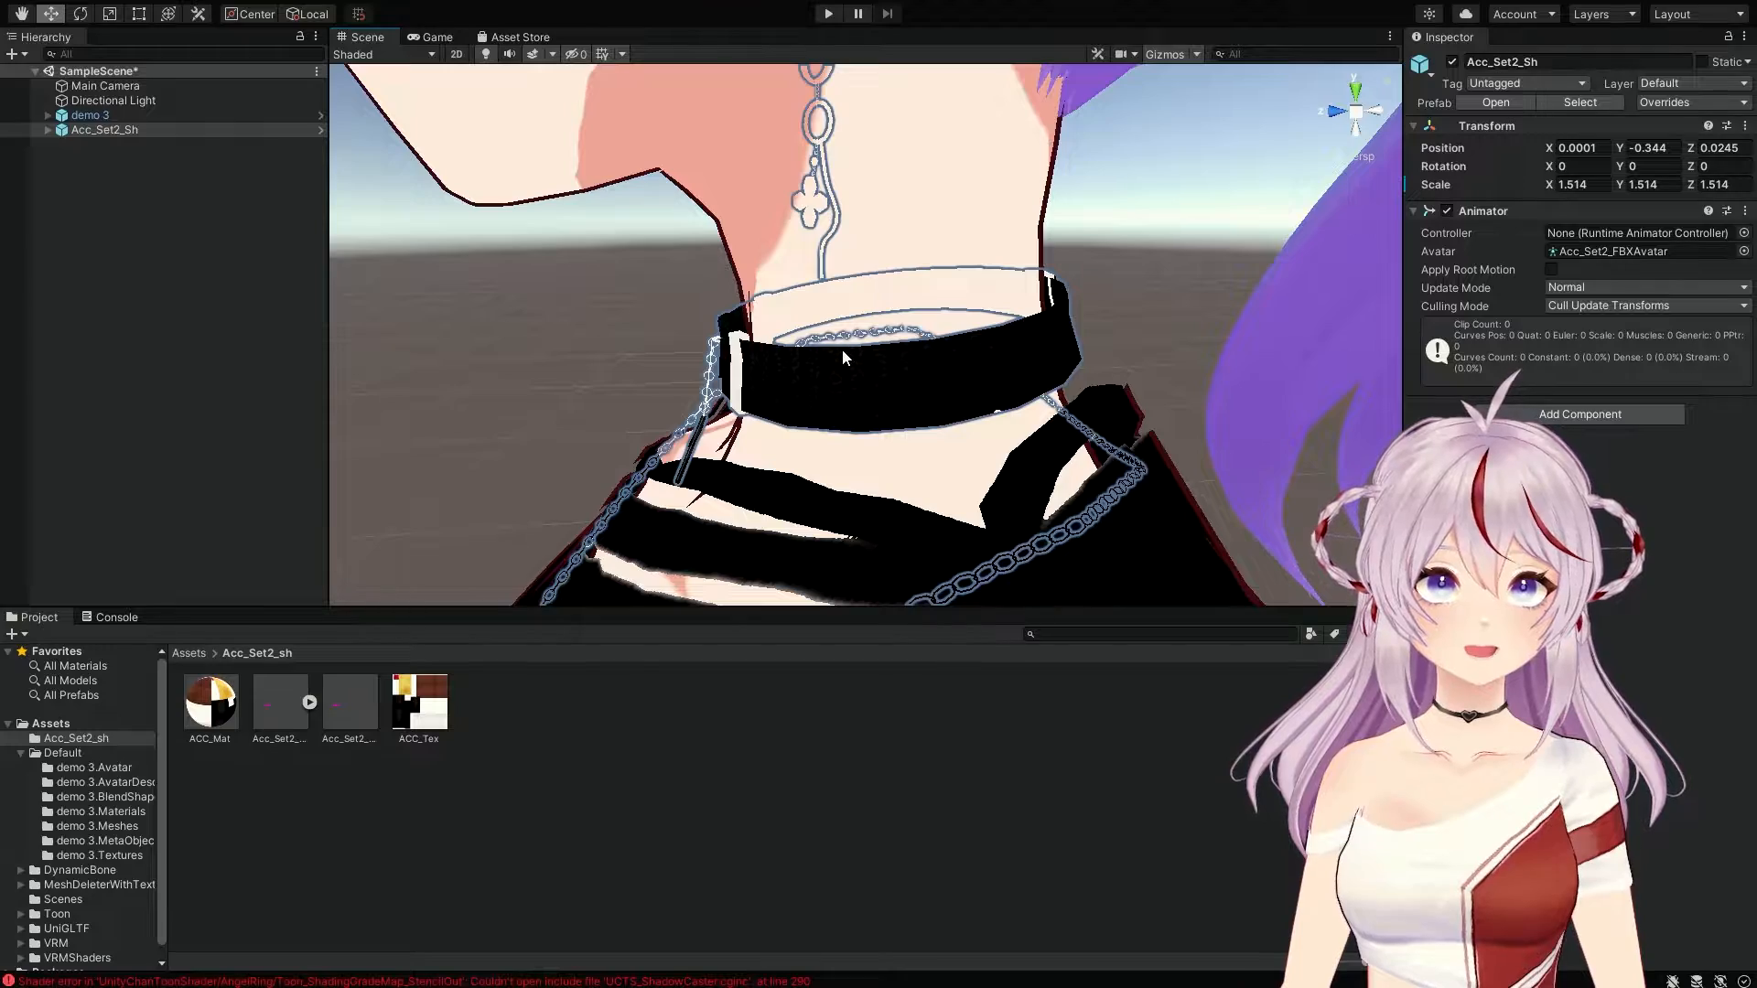
pyautogui.keyDown('alt'); pyautogui.moveTo(842, 349); pyautogui.dragTo(1432, 346); pyautogui.keyUp('alt')
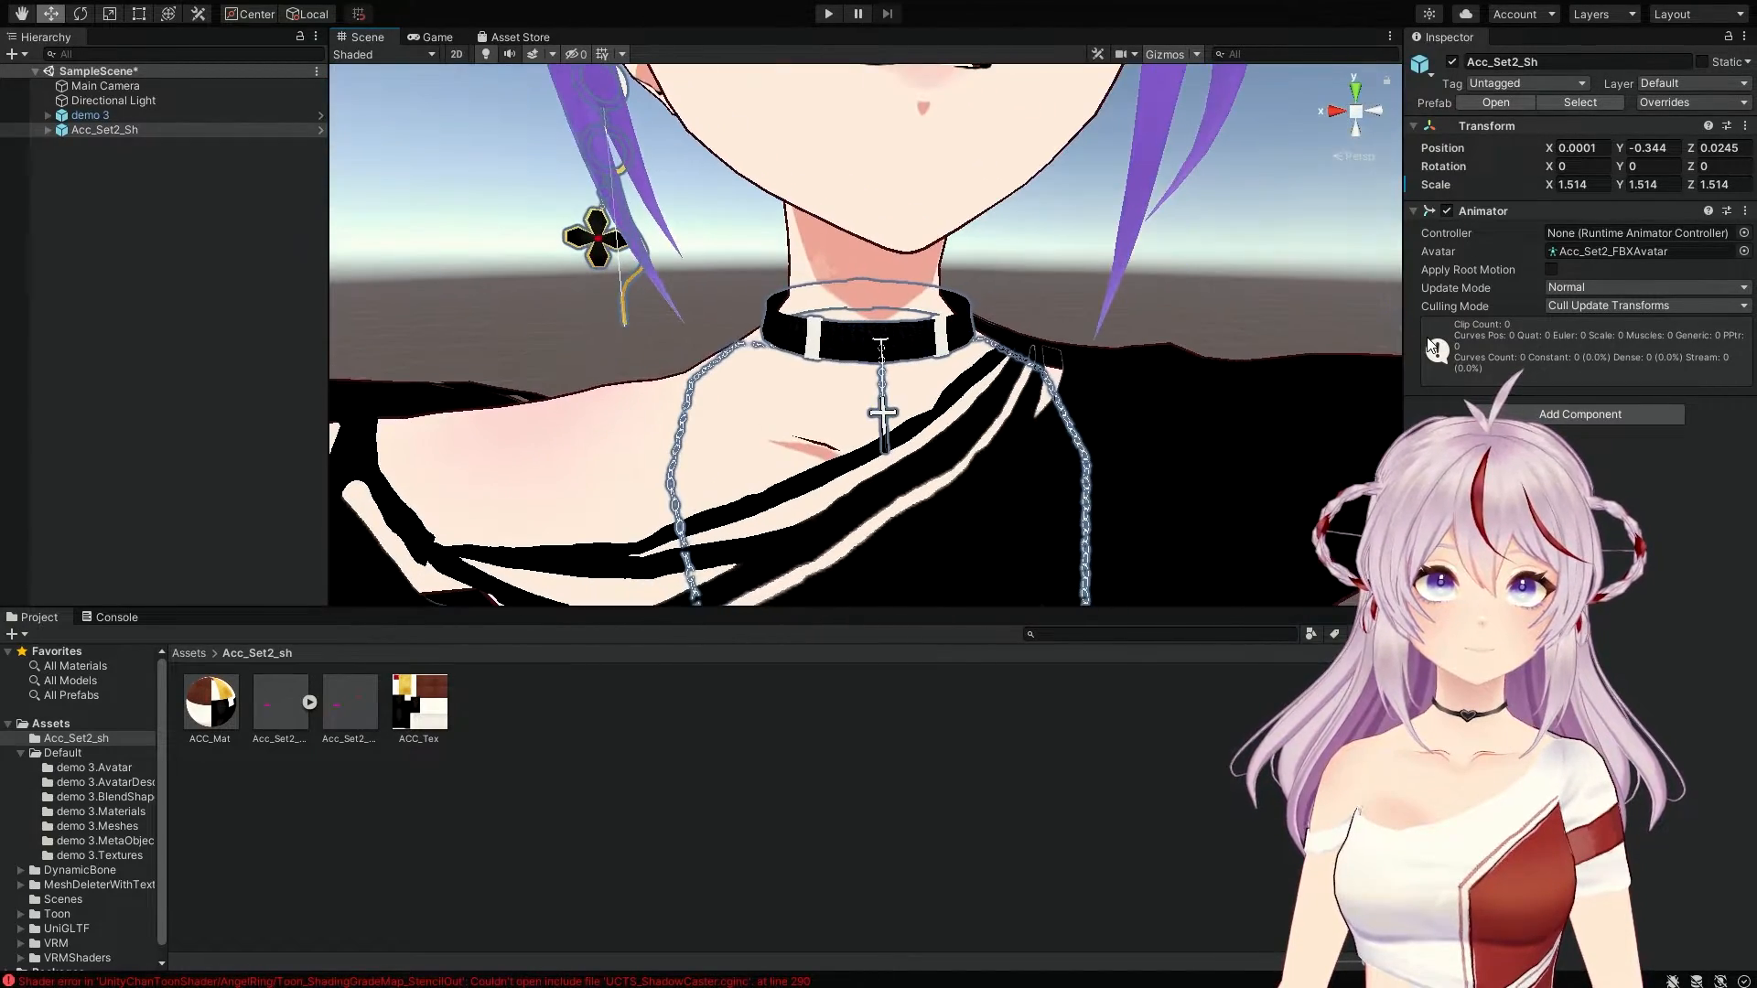
pyautogui.keyDown('alt'); pyautogui.moveTo(1277, 338); pyautogui.dragTo(1238, 291); pyautogui.keyUp('alt')
pyautogui.keyDown('alt'); pyautogui.moveTo(947, 290); pyautogui.dragTo(791, 333); pyautogui.keyUp('alt')
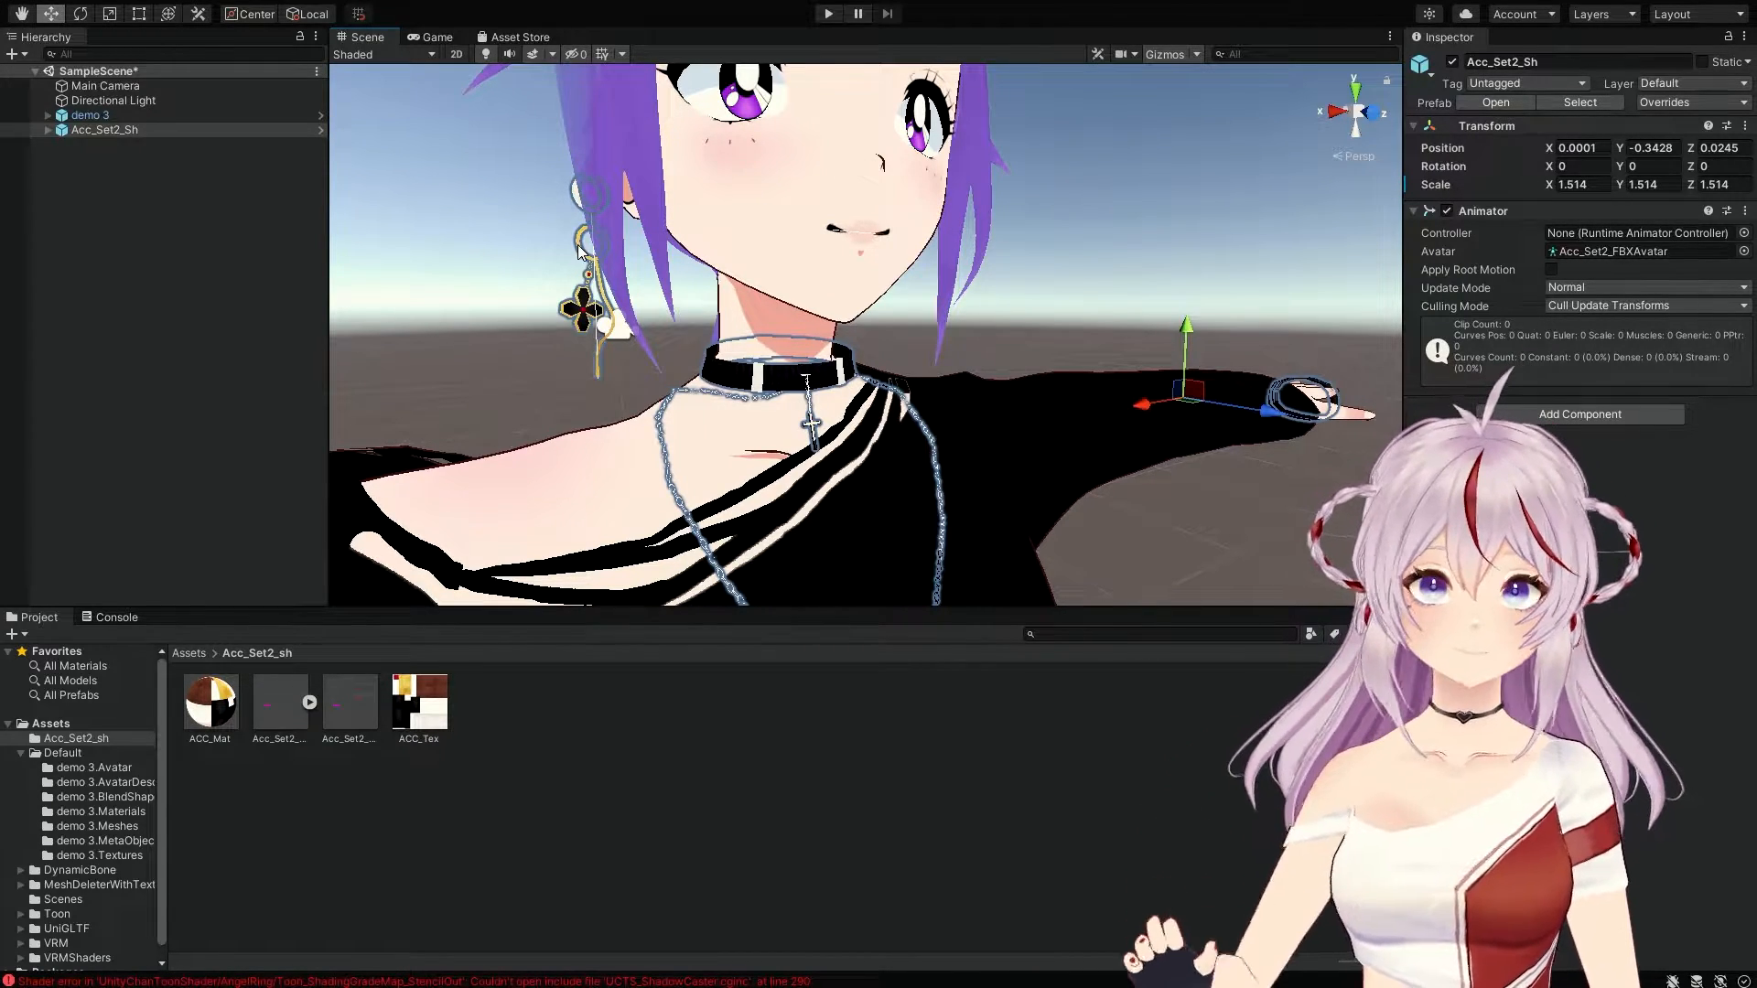
# Step: Look over the chest chain from the side, then deselect the accessory set
pyautogui.scroll(-8, 756, 373)
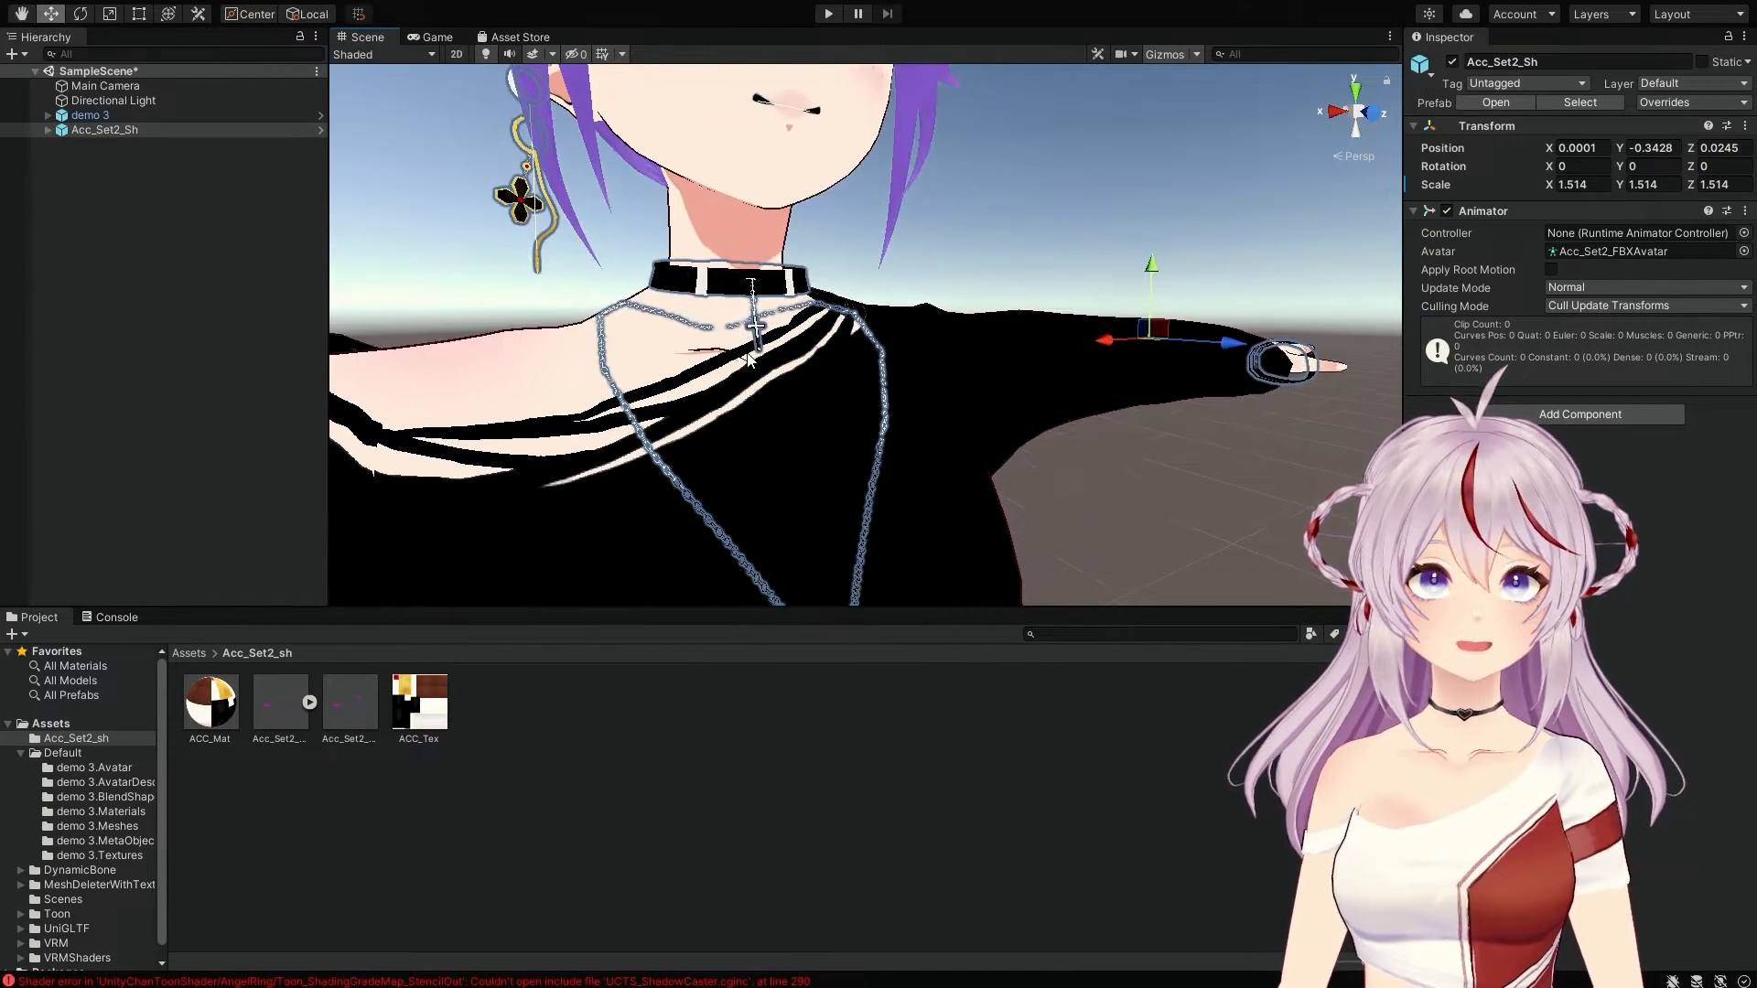
pyautogui.scroll(8, 750, 359)
pyautogui.moveTo(755, 359); pyautogui.dragTo(780, 324, button='middle')
pyautogui.moveTo(780, 324); pyautogui.dragTo(1059, 322, button='right')
pyautogui.moveTo(1060, 321)
pyautogui.mouseDown(button='middle')
pyautogui.moveTo(1081, 299)
pyautogui.moveTo(1110, 339)
pyautogui.moveTo(1064, 330)
pyautogui.mouseUp(button='middle')
pyautogui.click(1117, 253)
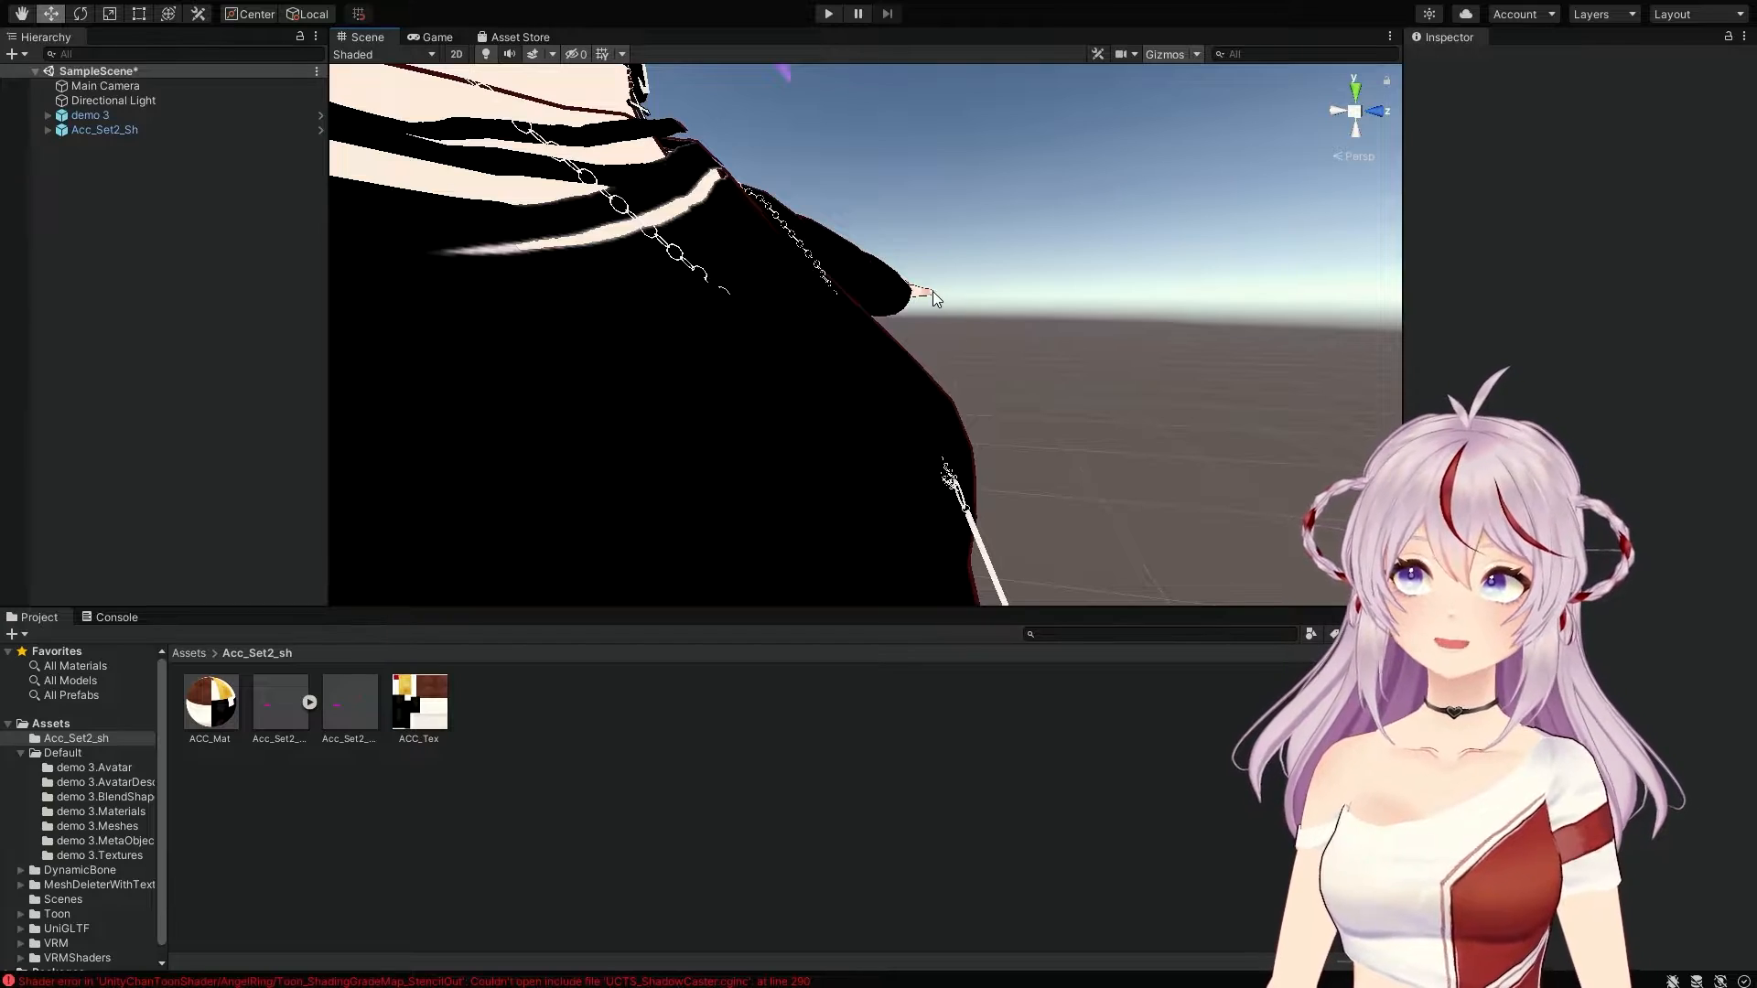
# Step: Orbit around the avatar to inspect the choker, cross earring and wrist band
pyautogui.moveTo(899, 222); pyautogui.dragTo(945, 322, button='middle')
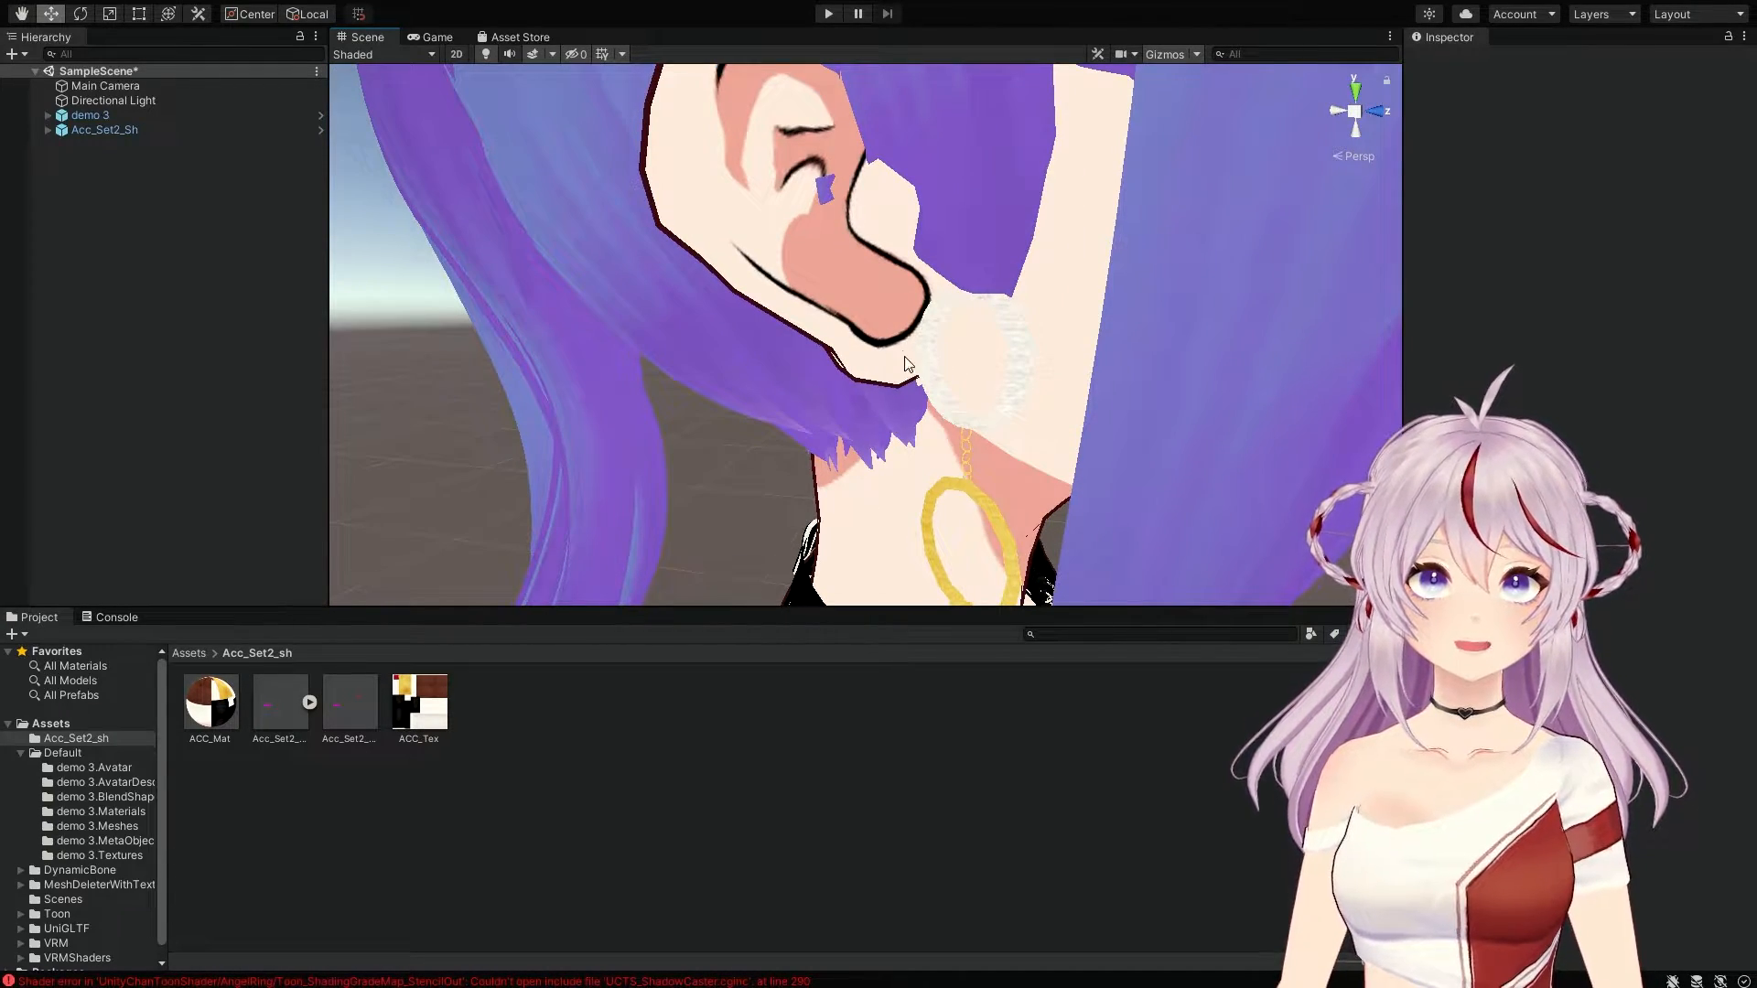
pyautogui.press('d')
pyautogui.moveTo(913, 401); pyautogui.dragTo(630, 468, button='right')
pyautogui.moveTo(1029, 334); pyautogui.dragTo(964, 350, button='middle')
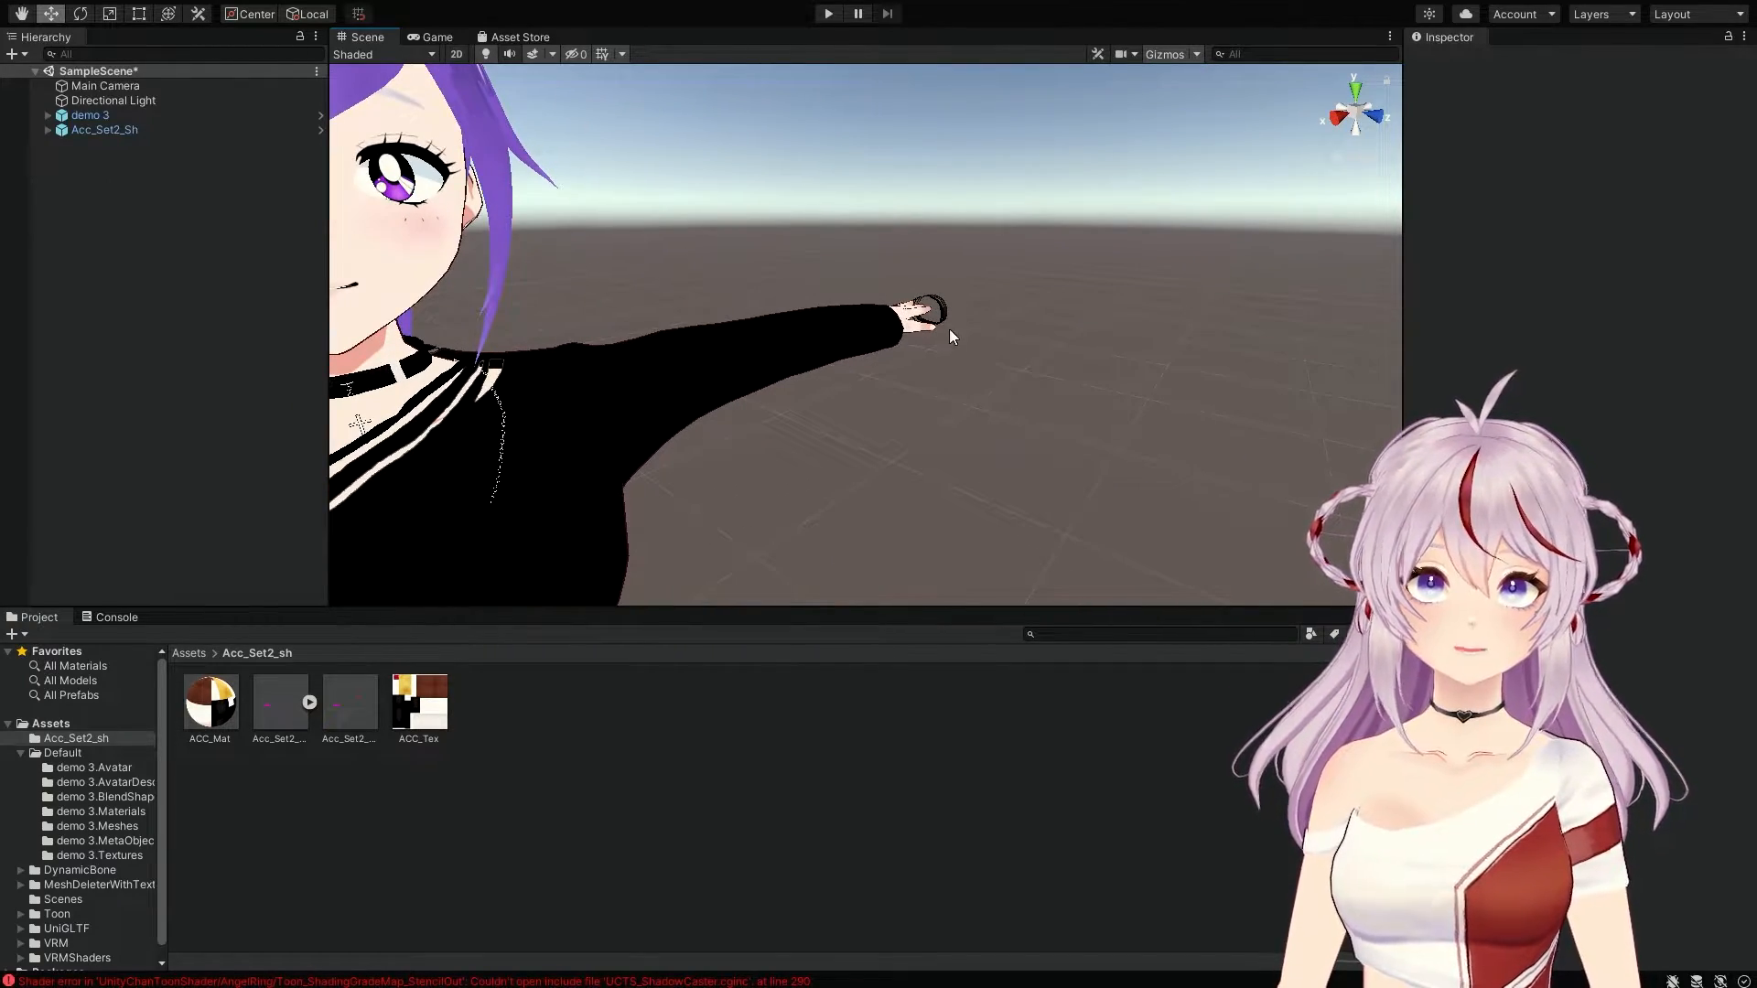
pyautogui.moveTo(886, 402); pyautogui.dragTo(726, 357, button='right')
pyautogui.moveTo(903, 368); pyautogui.dragTo(957, 358, button='middle')
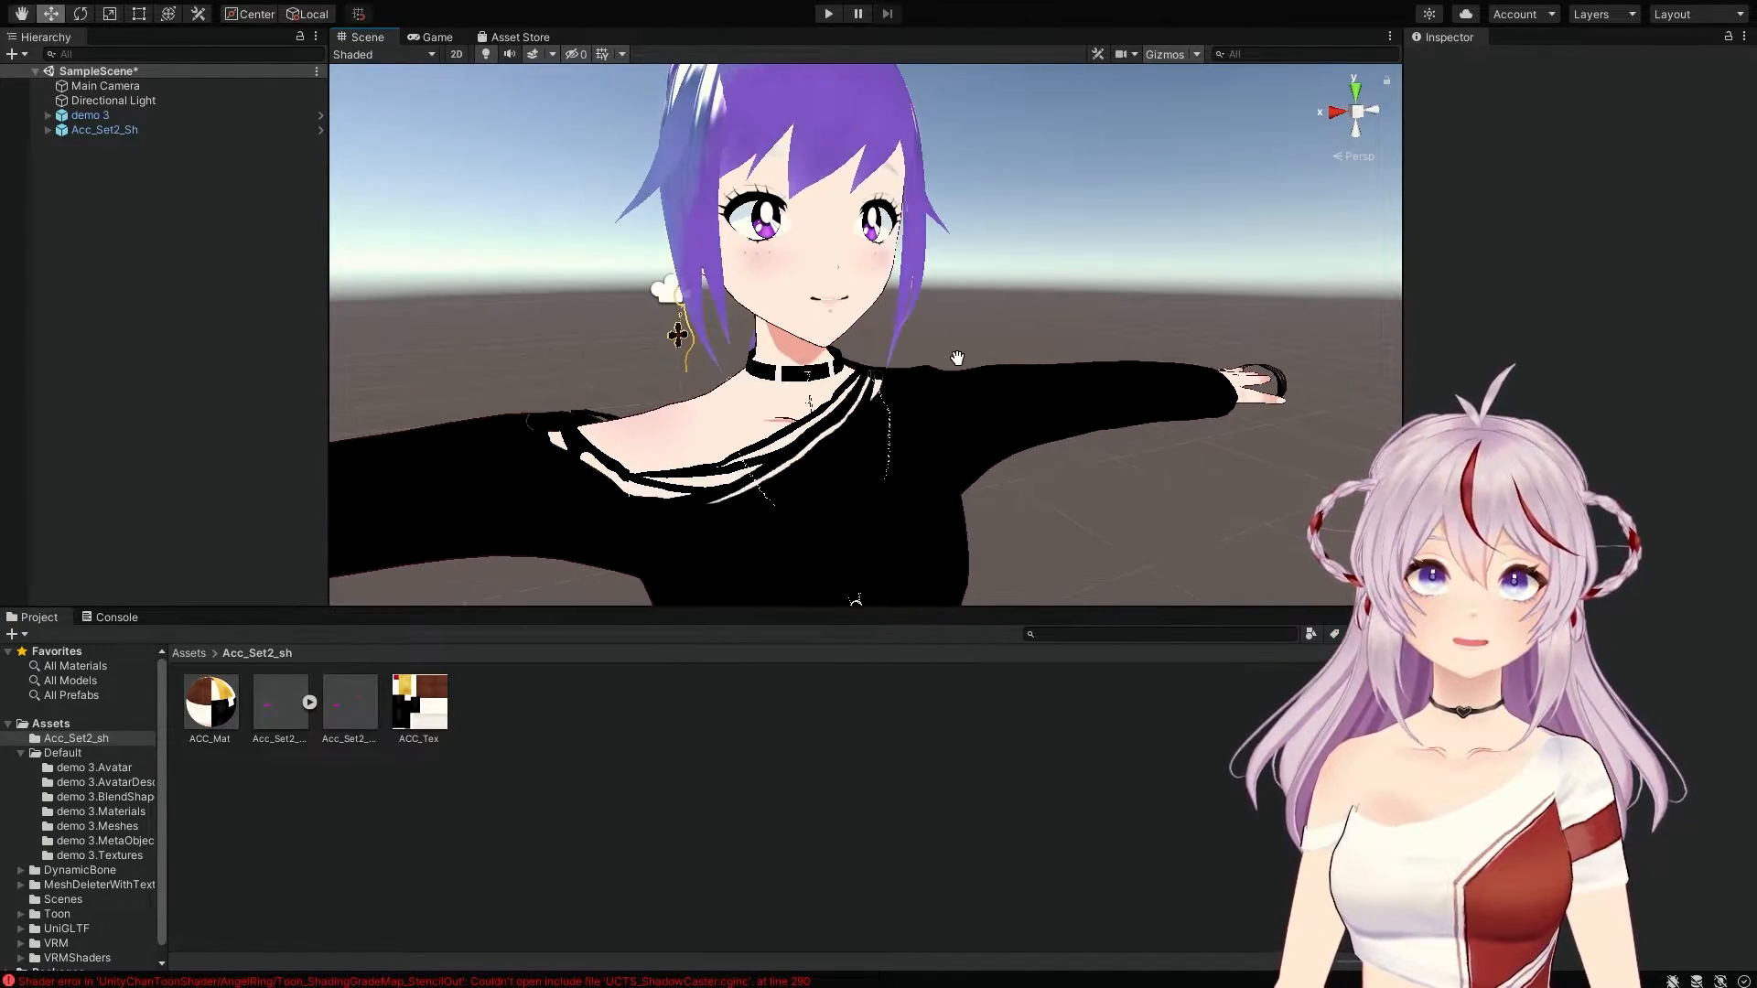
pyautogui.moveTo(792, 421); pyautogui.dragTo(824, 395, button='right')
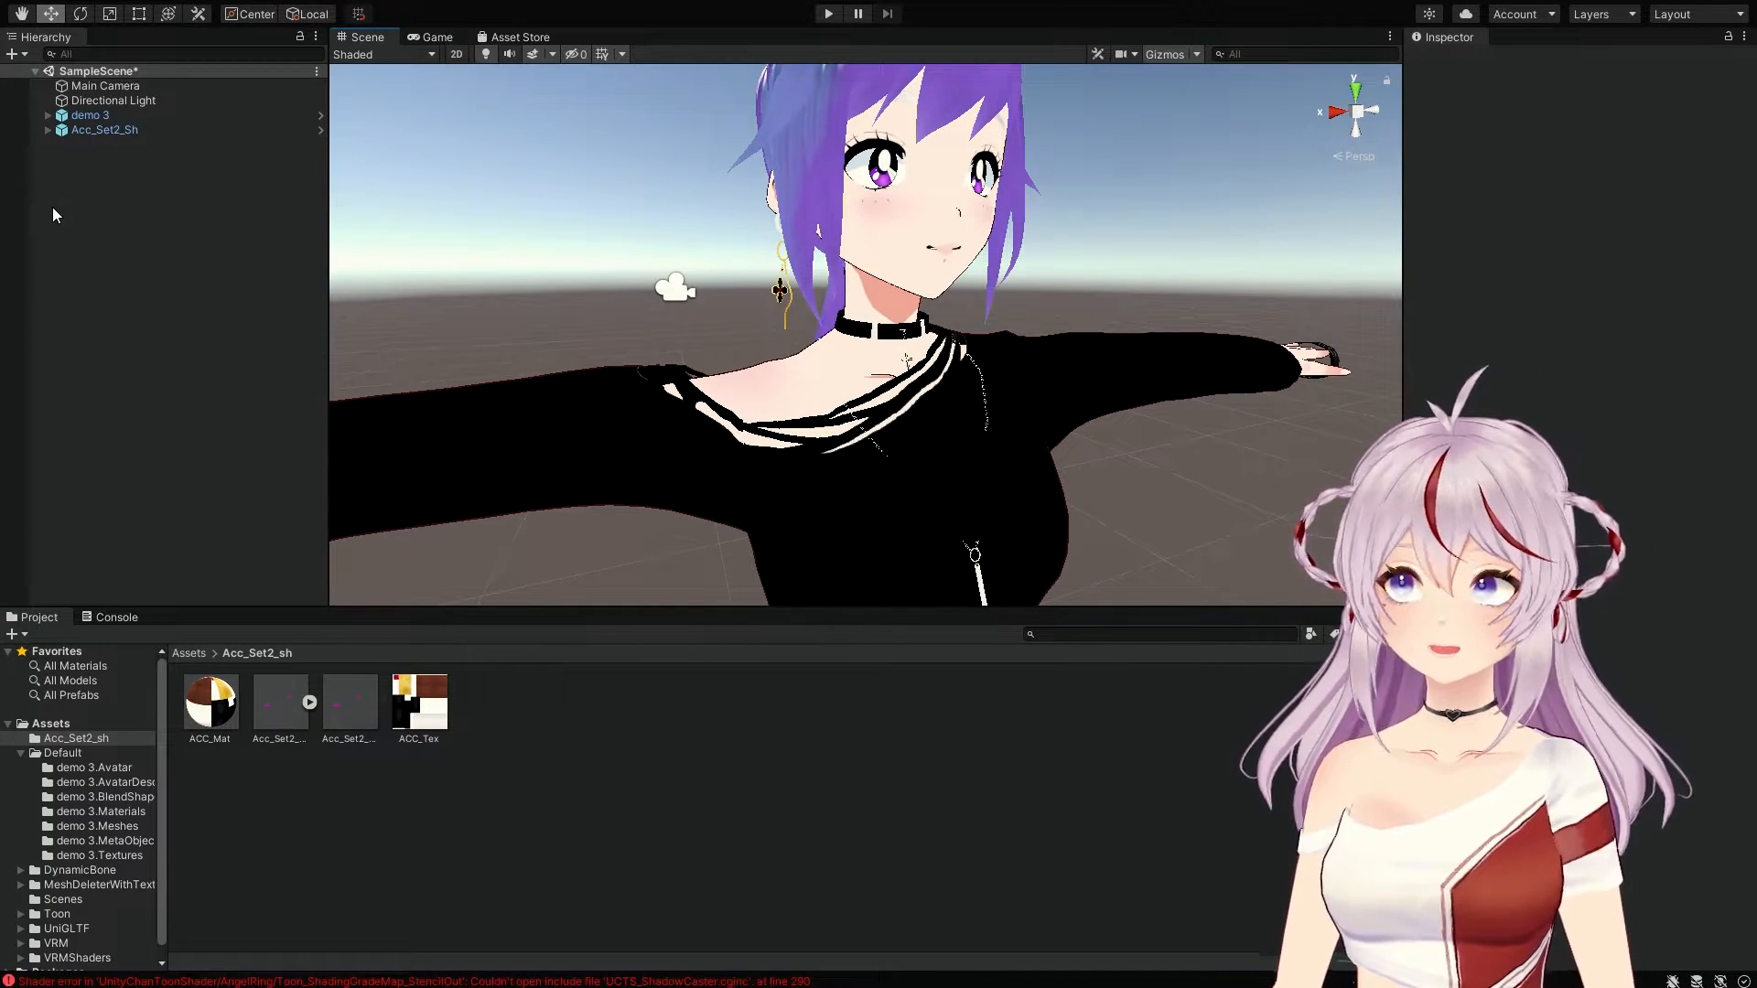
pyautogui.click(48, 129)
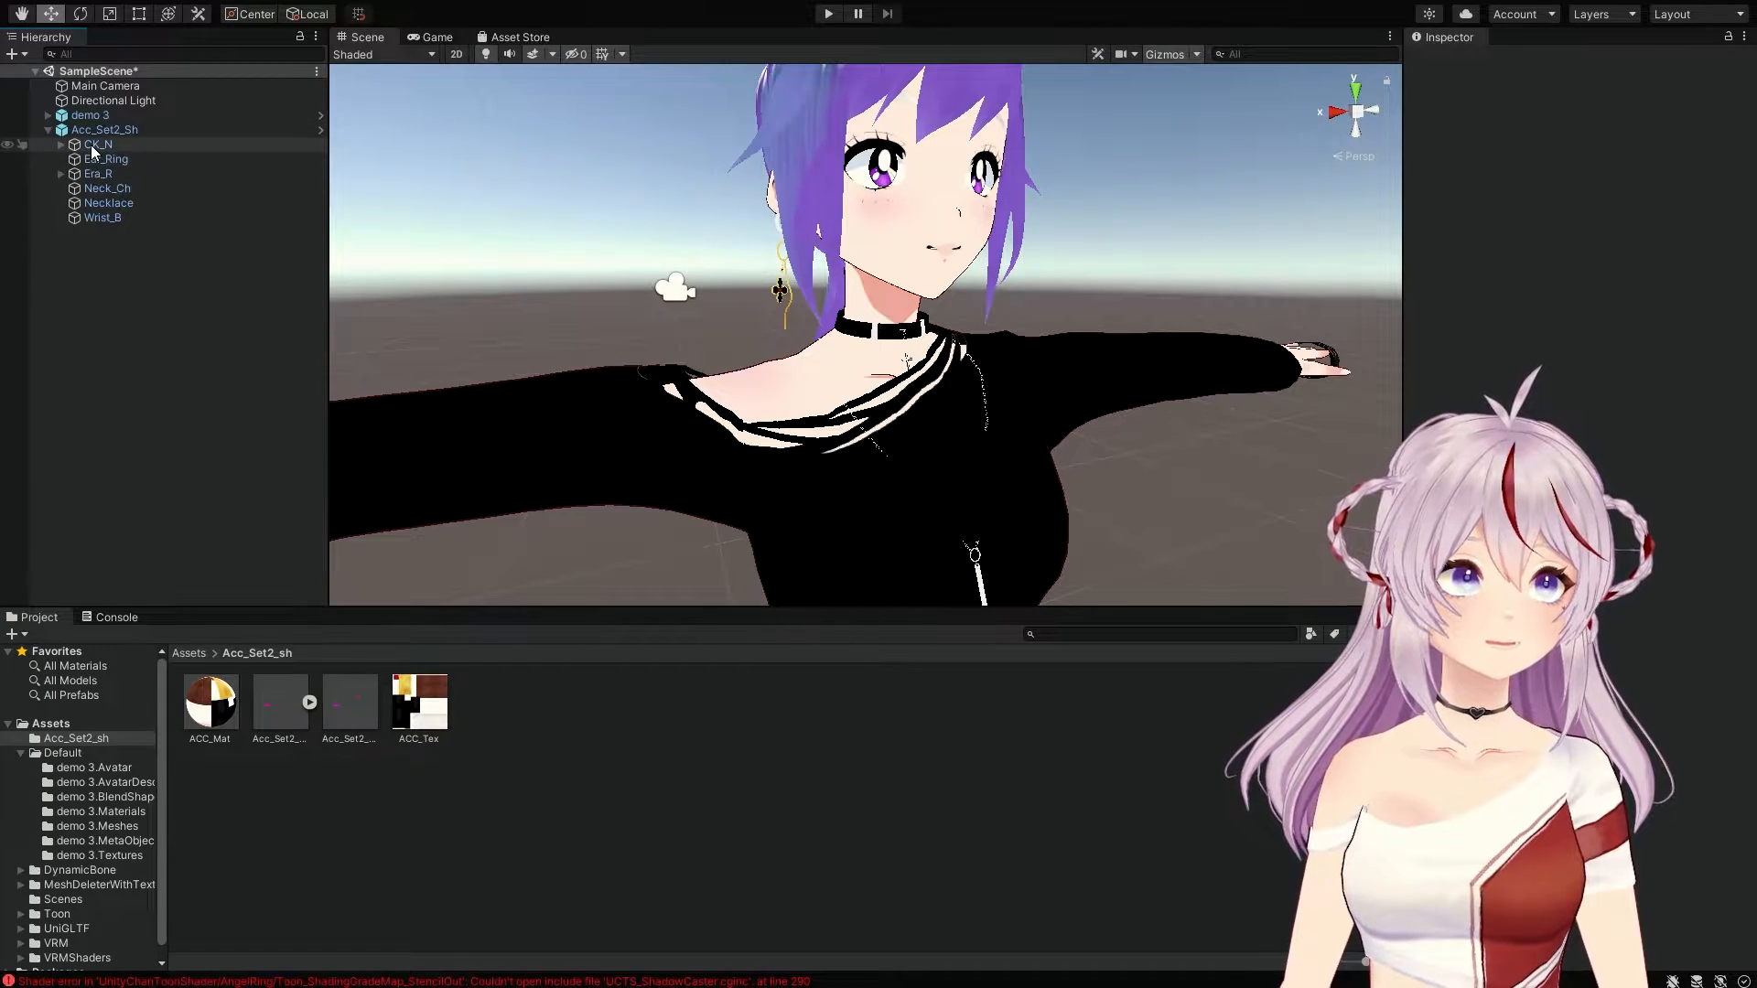
pyautogui.click(120, 205)
pyautogui.keyDown('alt'); pyautogui.moveTo(768, 270); pyautogui.dragTo(970, 289); pyautogui.keyUp('alt')
pyautogui.keyDown('alt'); pyautogui.moveTo(906, 287); pyautogui.dragTo(1008, 278); pyautogui.keyUp('alt')
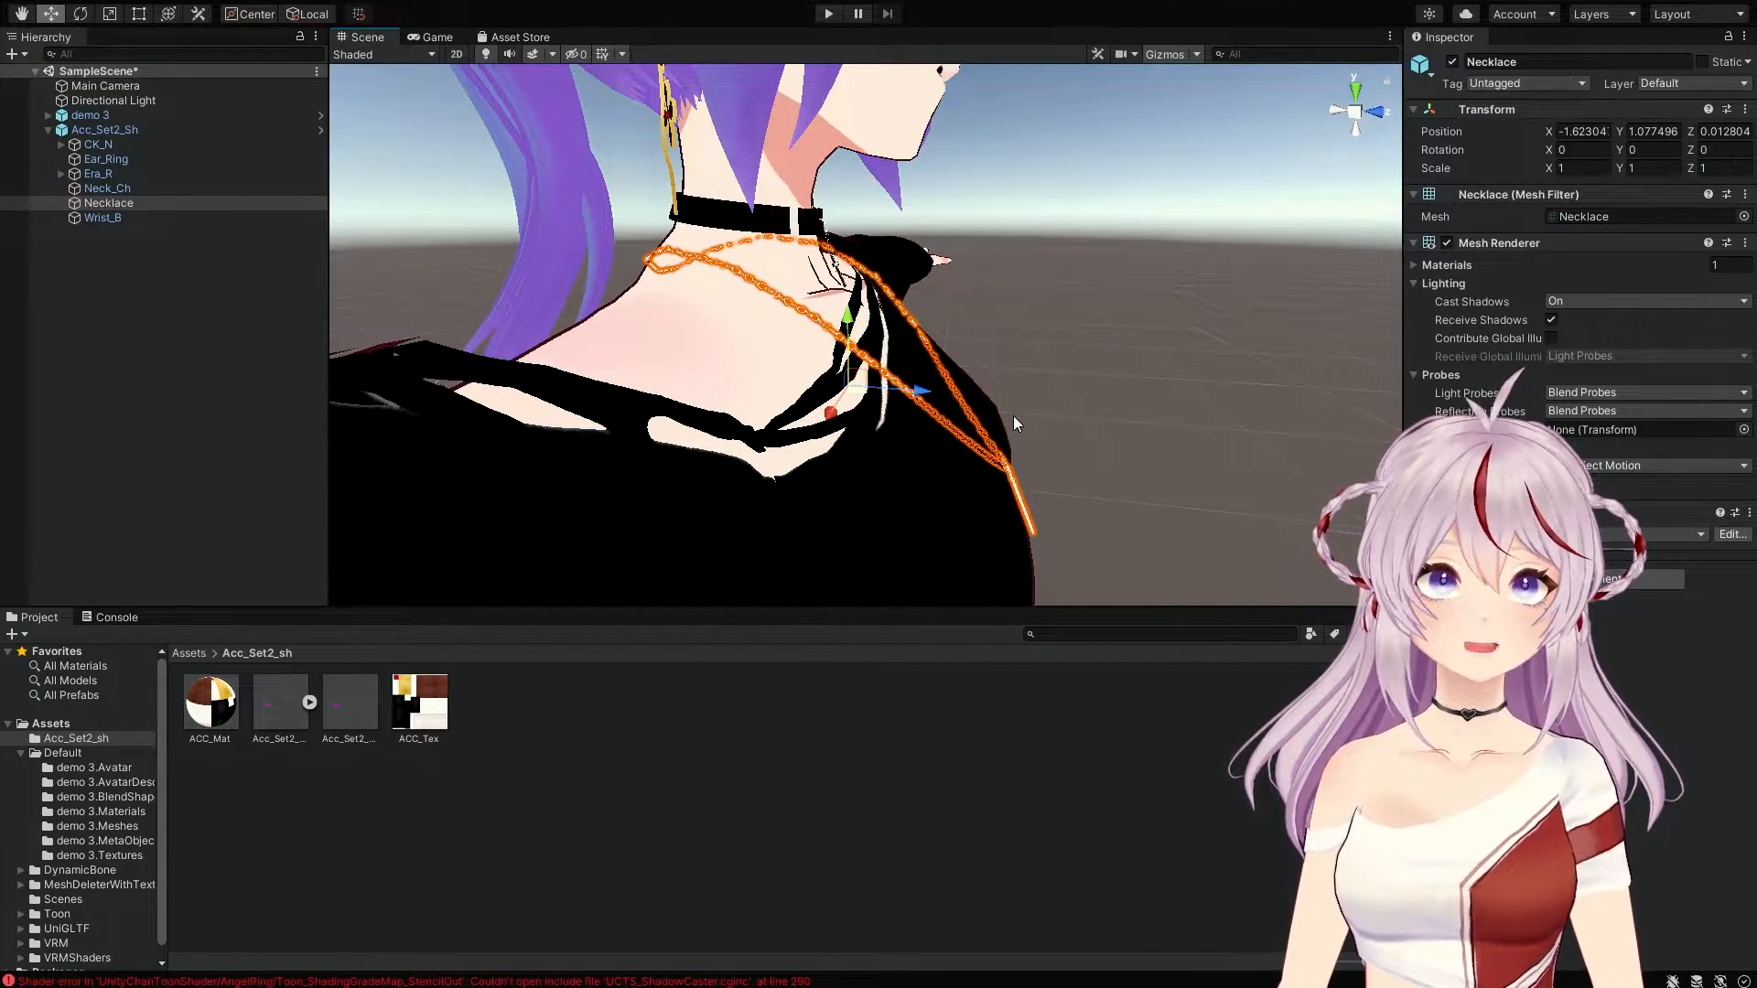
pyautogui.moveTo(965, 350); pyautogui.dragTo(1099, 407, button='middle')
pyautogui.moveTo(791, 324); pyautogui.dragTo(840, 335, button='middle')
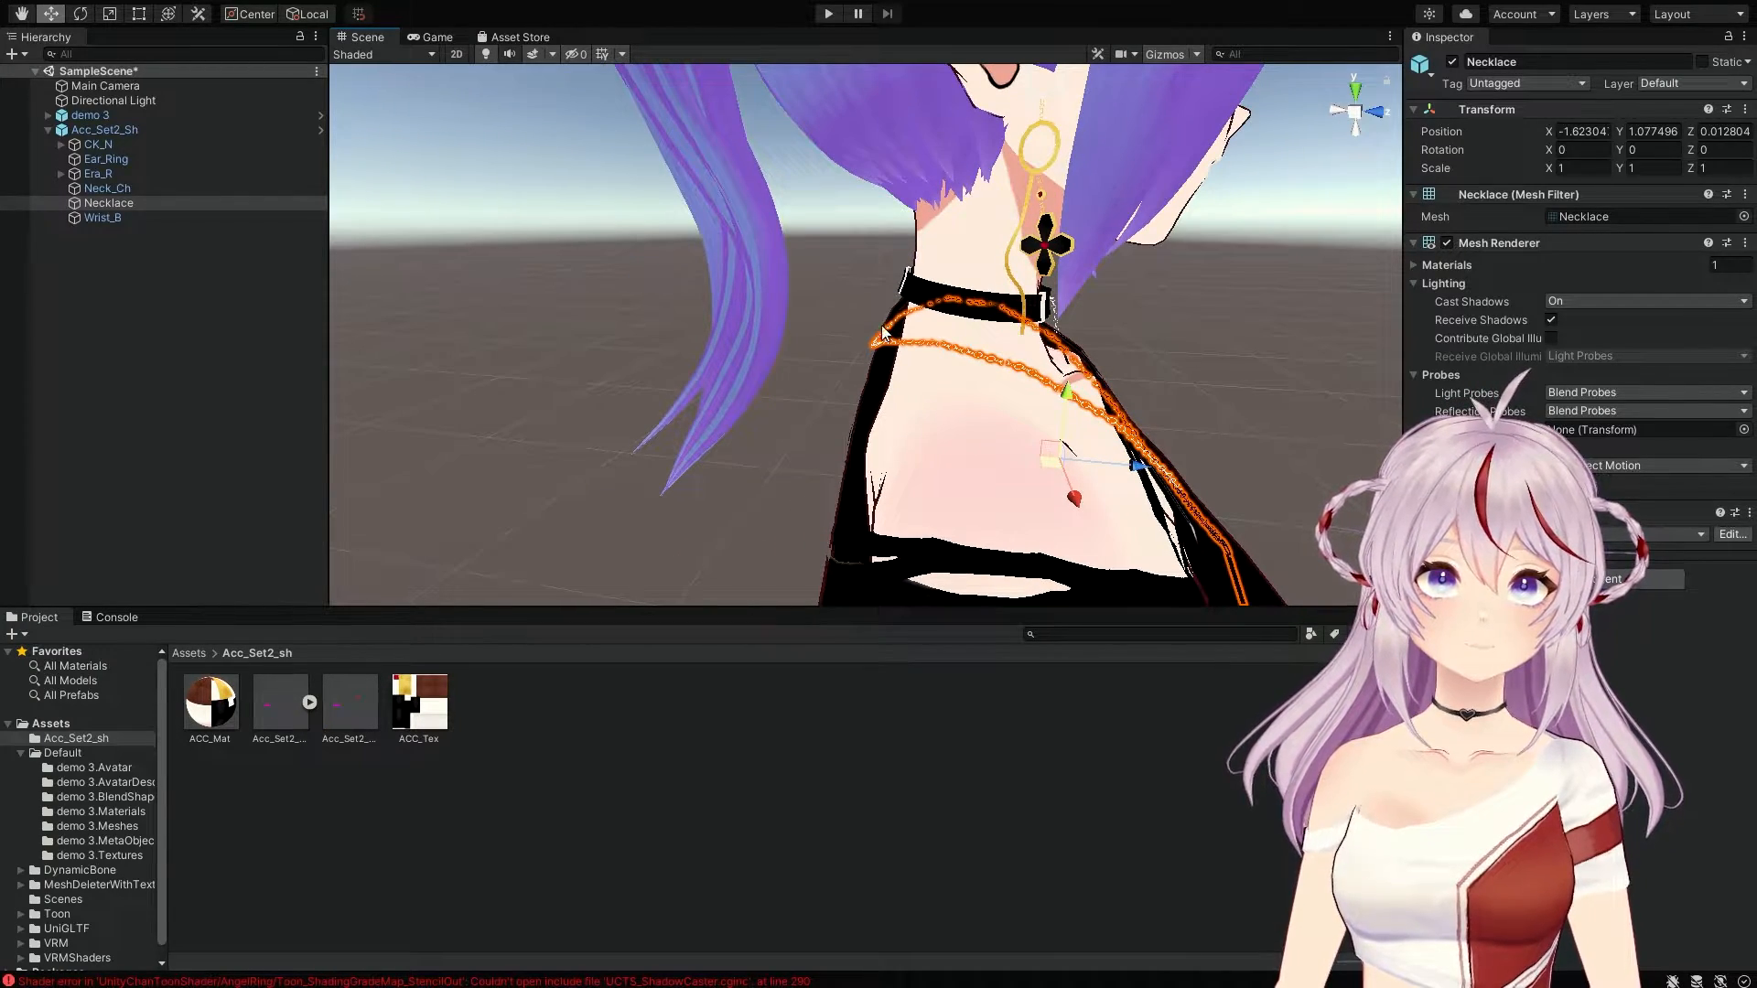
pyautogui.moveTo(1130, 452); pyautogui.dragTo(958, 407, button='middle')
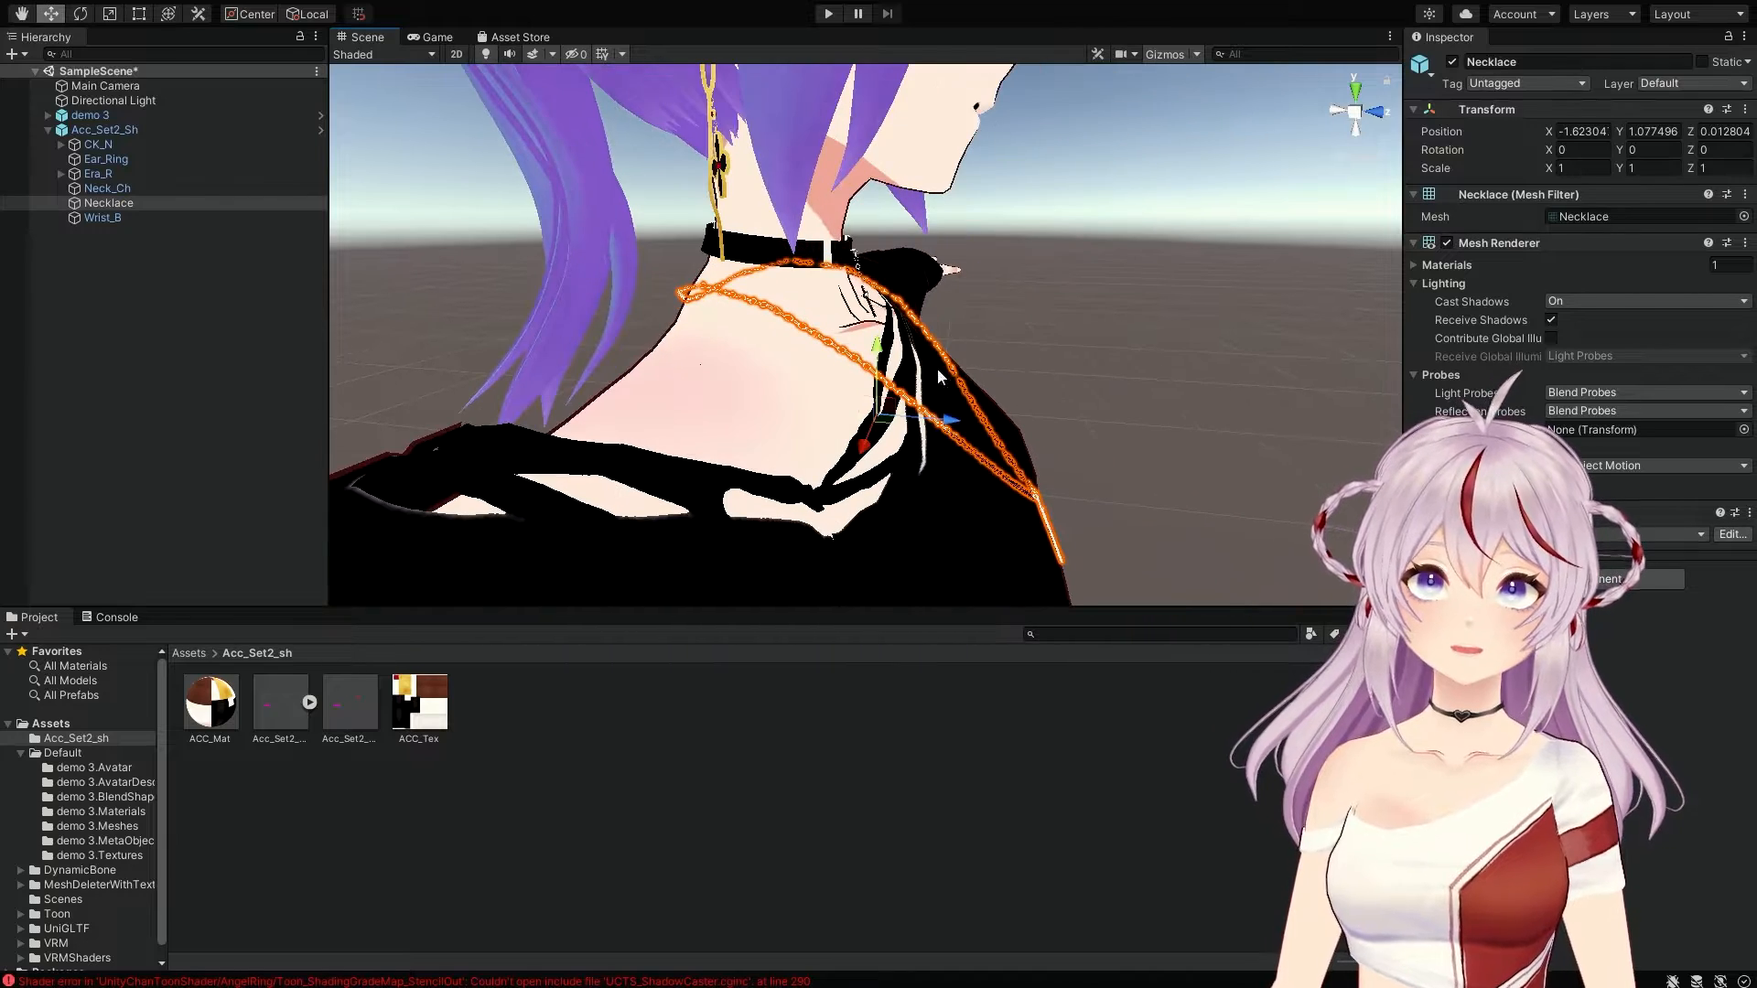
pyautogui.moveTo(953, 421); pyautogui.dragTo(972, 415)
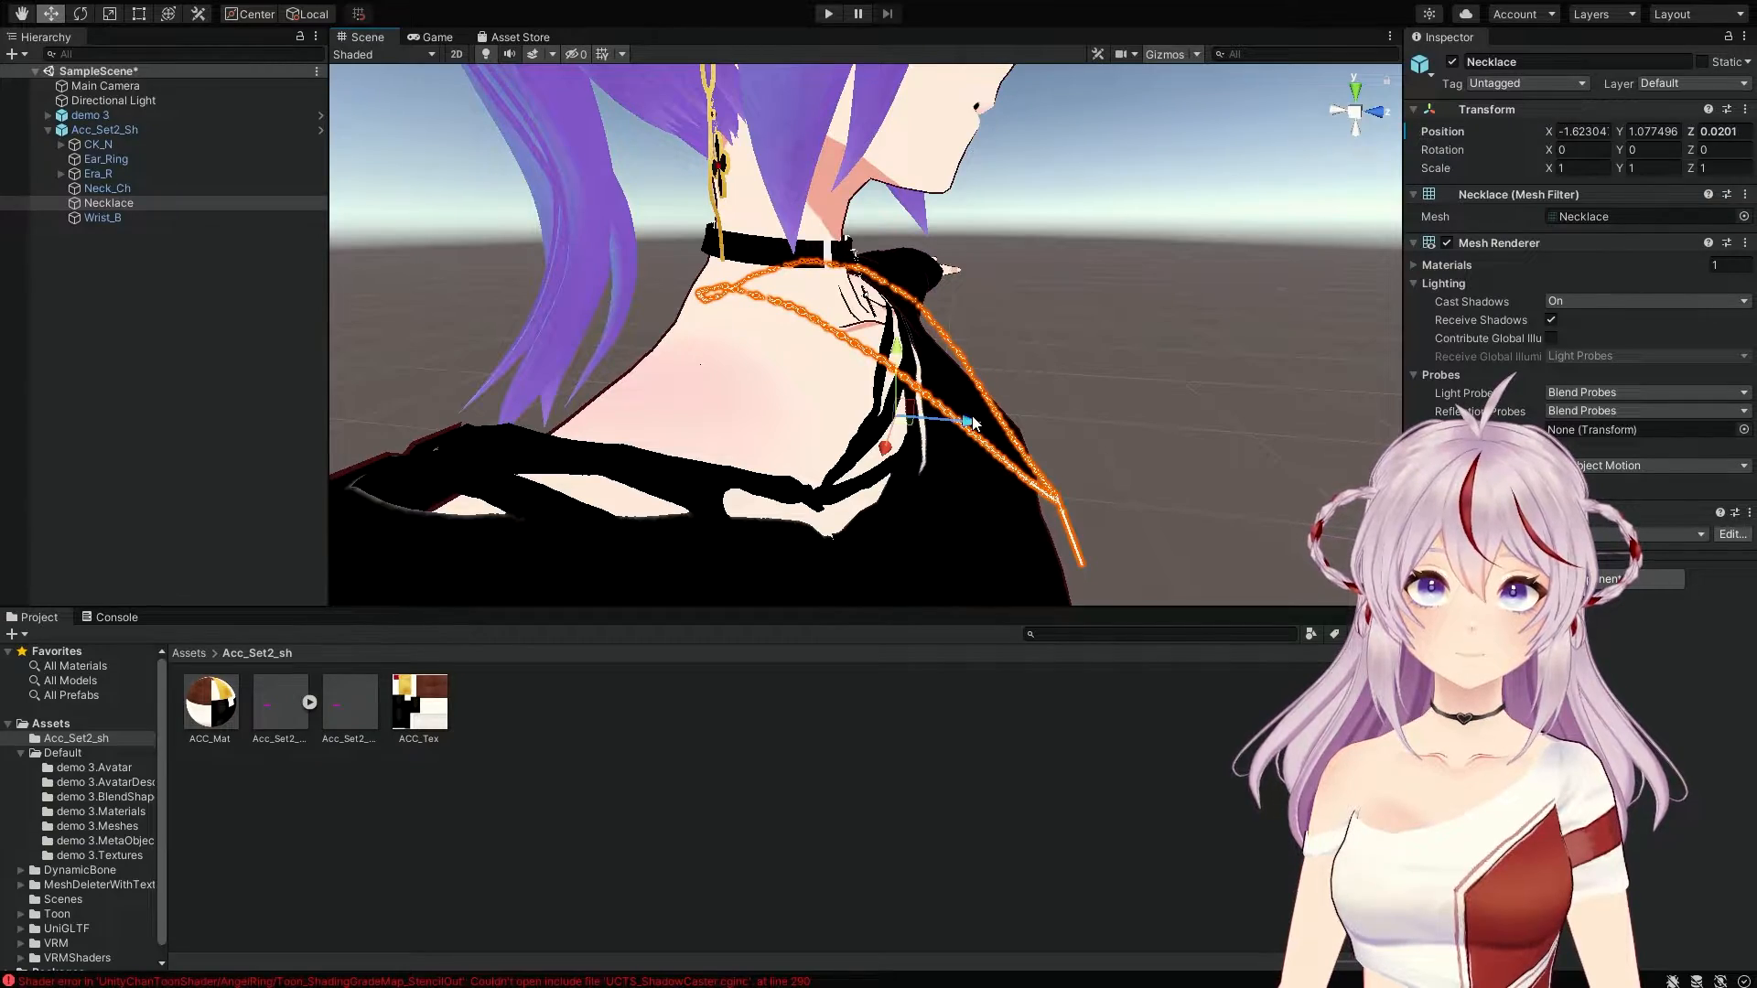
pyautogui.moveTo(971, 405); pyautogui.dragTo(1035, 297, button='middle')
pyautogui.click(1034, 296)
pyautogui.moveTo(1032, 305); pyautogui.dragTo(748, 306, button='right')
pyautogui.moveTo(748, 306)
pyautogui.mouseDown(button='middle')
pyautogui.moveTo(640, 290)
pyautogui.moveTo(733, 315)
pyautogui.mouseUp(button='middle')
pyautogui.moveTo(732, 316); pyautogui.dragTo(1363, 357, button='right')
pyautogui.moveTo(844, 316); pyautogui.dragTo(931, 351, button='middle')
pyautogui.scroll(-2, 973, 336)
pyautogui.keyDown('alt'); pyautogui.moveTo(972, 336); pyautogui.dragTo(784, 303); pyautogui.keyUp('alt')
pyautogui.scroll(-5, 789, 303)
pyautogui.moveTo(793, 303)
pyautogui.mouseDown(button='middle')
pyautogui.moveTo(718, 299)
pyautogui.moveTo(823, 298)
pyautogui.mouseUp(button='middle')
pyautogui.scroll(5, 729, 306)
pyautogui.click(101, 203)
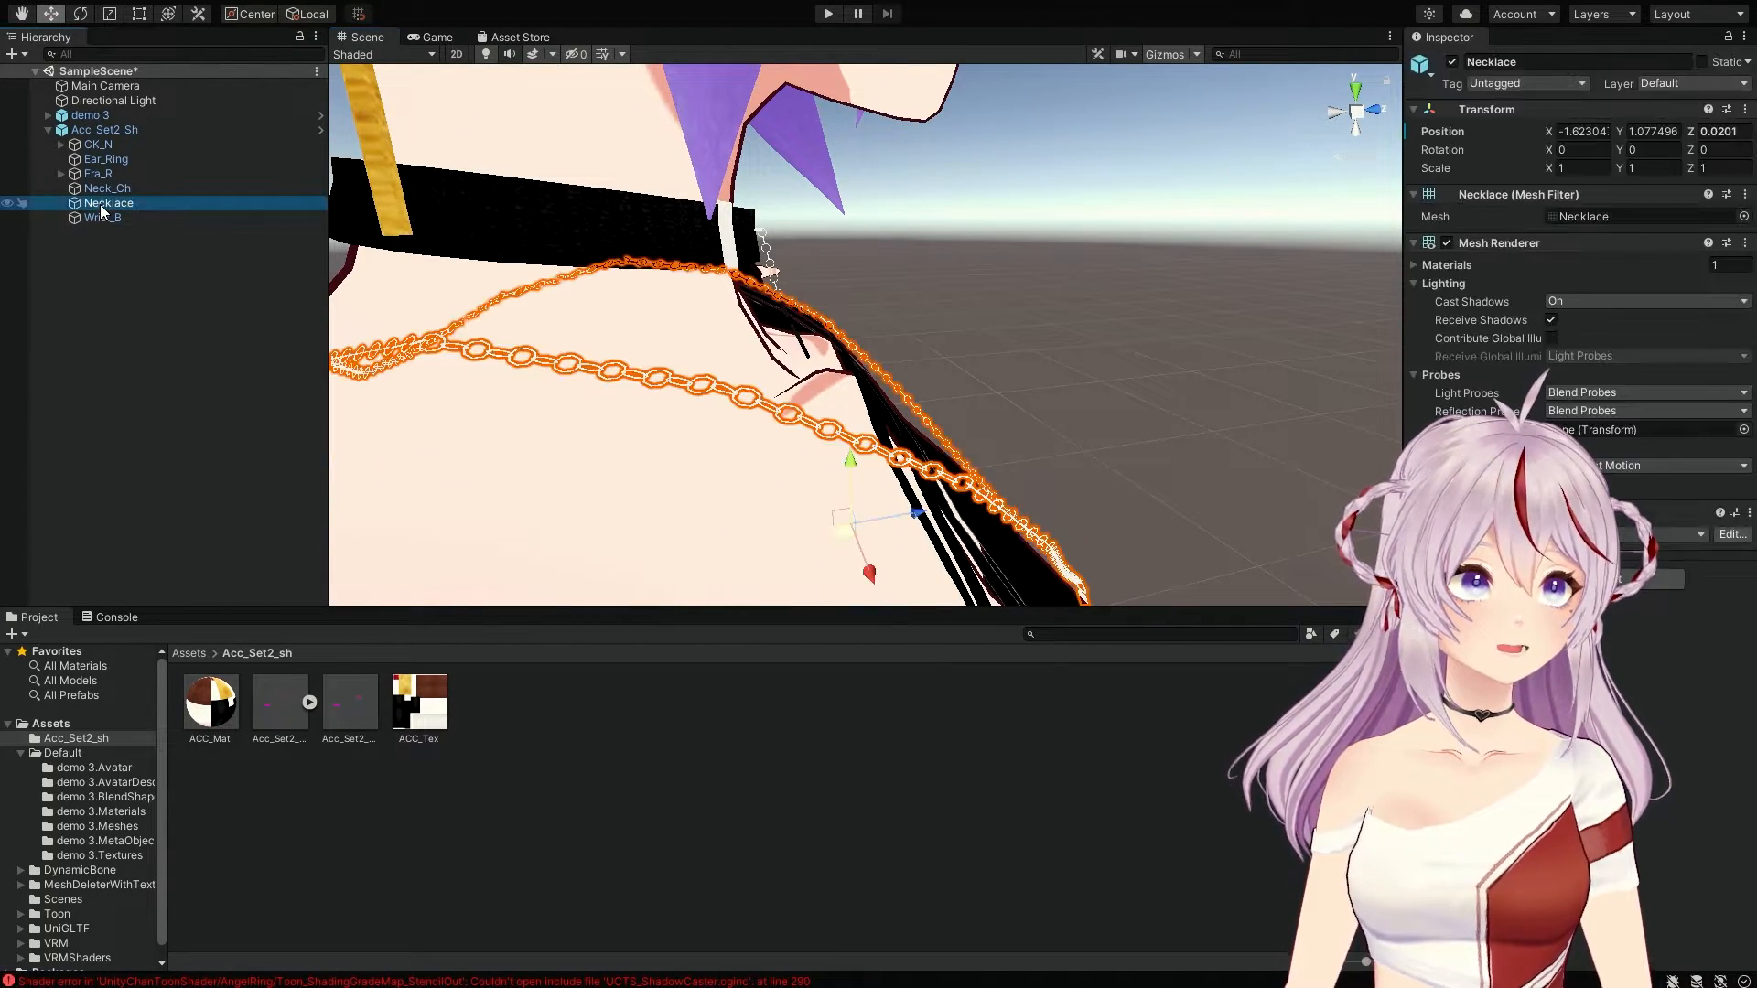
pyautogui.moveTo(851, 465); pyautogui.dragTo(851, 455)
pyautogui.moveTo(851, 455); pyautogui.dragTo(882, 333, button='right')
pyautogui.moveTo(883, 333)
pyautogui.mouseDown(button='middle')
pyautogui.moveTo(895, 320)
pyautogui.moveTo(876, 351)
pyautogui.mouseUp(button='middle')
pyautogui.scroll(-5, 895, 319)
pyautogui.moveTo(847, 518)
pyautogui.mouseDown()
pyautogui.moveTo(865, 563)
pyautogui.moveTo(862, 536)
pyautogui.mouseUp()
pyautogui.moveTo(863, 536); pyautogui.dragTo(886, 510, button='middle')
pyautogui.click(1086, 273)
pyautogui.moveTo(1035, 308)
pyautogui.mouseDown(button='middle')
pyautogui.moveTo(1036, 341)
pyautogui.moveTo(1056, 333)
pyautogui.mouseUp(button='middle')
pyautogui.moveTo(1056, 333); pyautogui.dragTo(1190, 260, button='right')
pyautogui.moveTo(1086, 343)
pyautogui.mouseDown(button='middle')
pyautogui.moveTo(1102, 326)
pyautogui.moveTo(1059, 353)
pyautogui.mouseUp(button='middle')
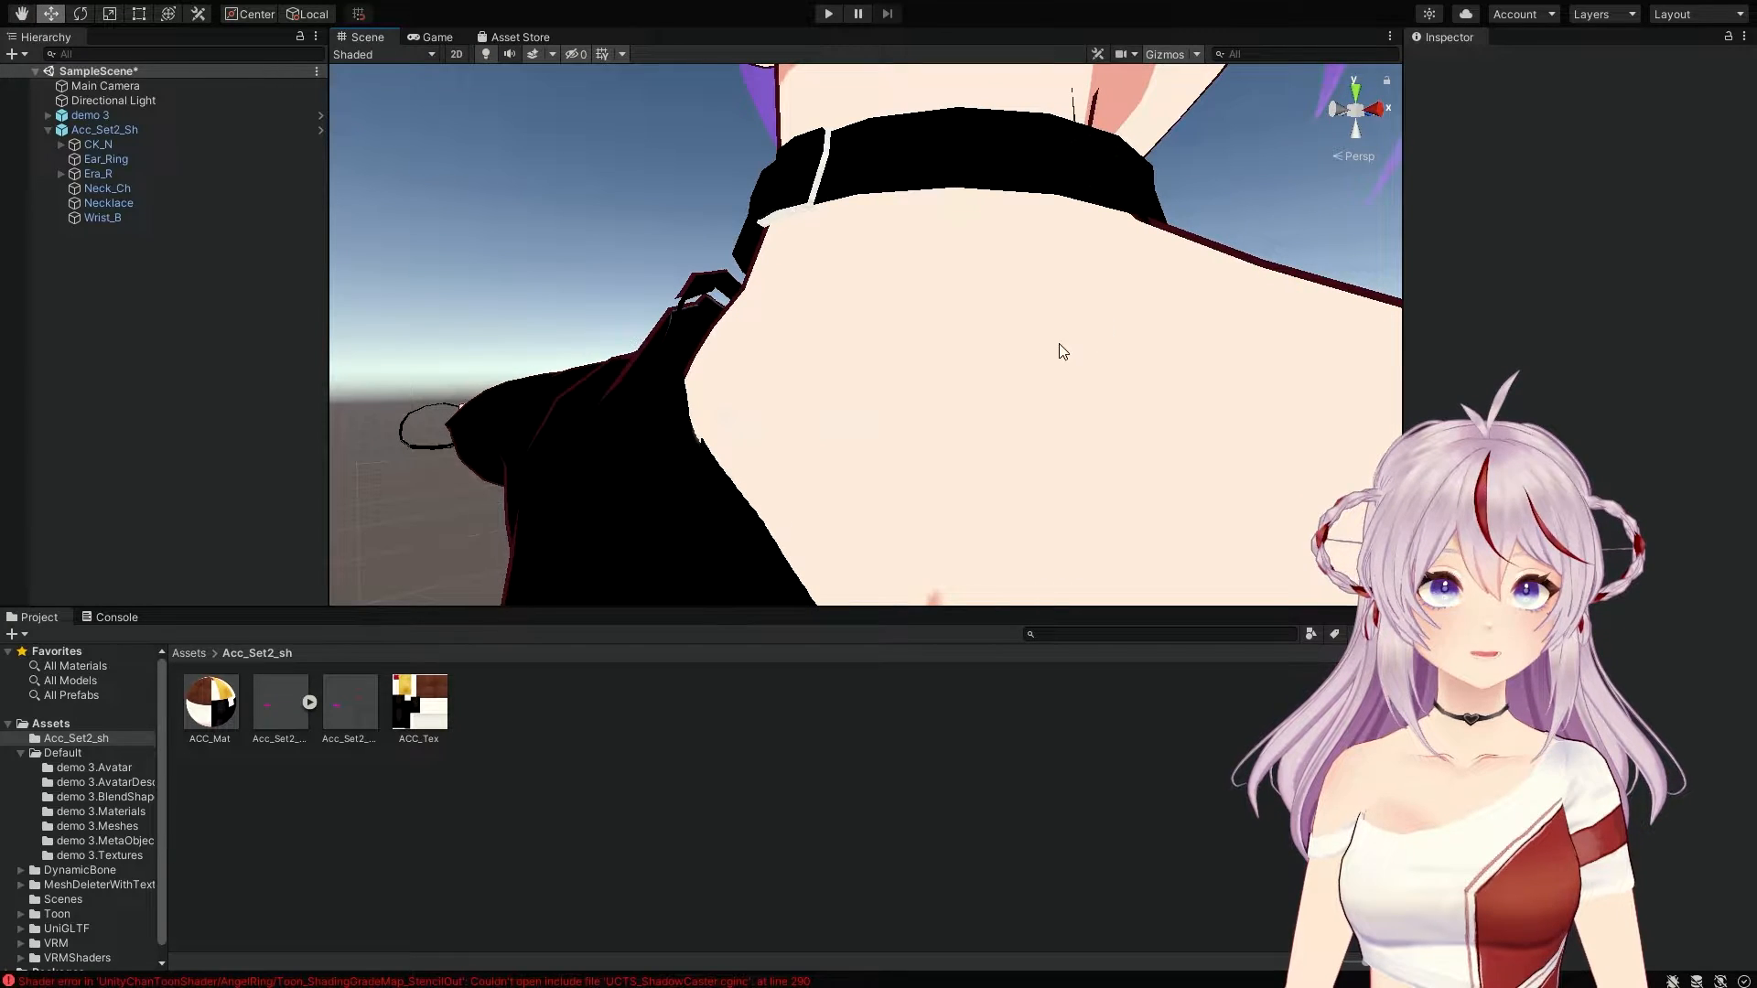
pyautogui.click(110, 202)
pyautogui.moveTo(1052, 534); pyautogui.dragTo(1054, 497)
pyautogui.moveTo(1108, 444); pyautogui.dragTo(673, 504, button='right')
pyautogui.moveTo(1180, 513); pyautogui.dragTo(953, 469, button='middle')
pyautogui.scroll(-1, 952, 468)
pyautogui.click(1008, 373)
pyautogui.scroll(1, 1005, 370)
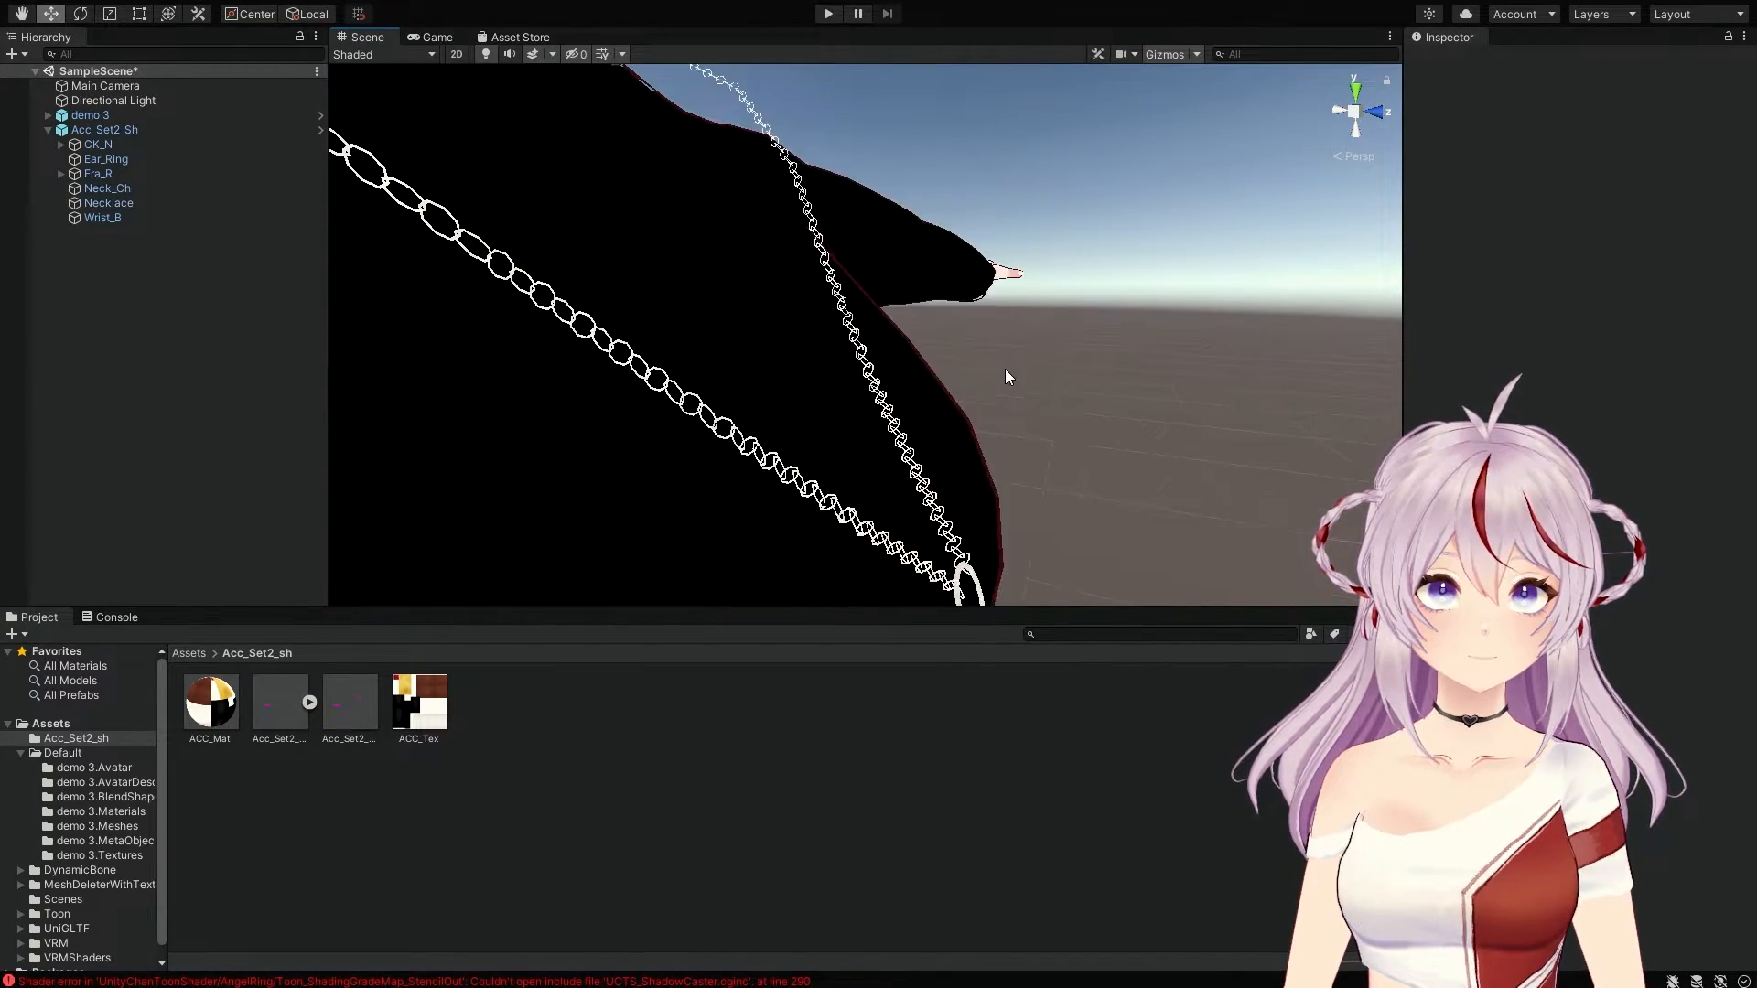
pyautogui.moveTo(1008, 371); pyautogui.dragTo(1062, 409, button='middle')
pyautogui.moveTo(1062, 409); pyautogui.dragTo(937, 387, button='right')
pyautogui.moveTo(937, 386); pyautogui.dragTo(980, 398, button='middle')
pyautogui.scroll(-3, 969, 392)
pyautogui.scroll(5, 970, 392)
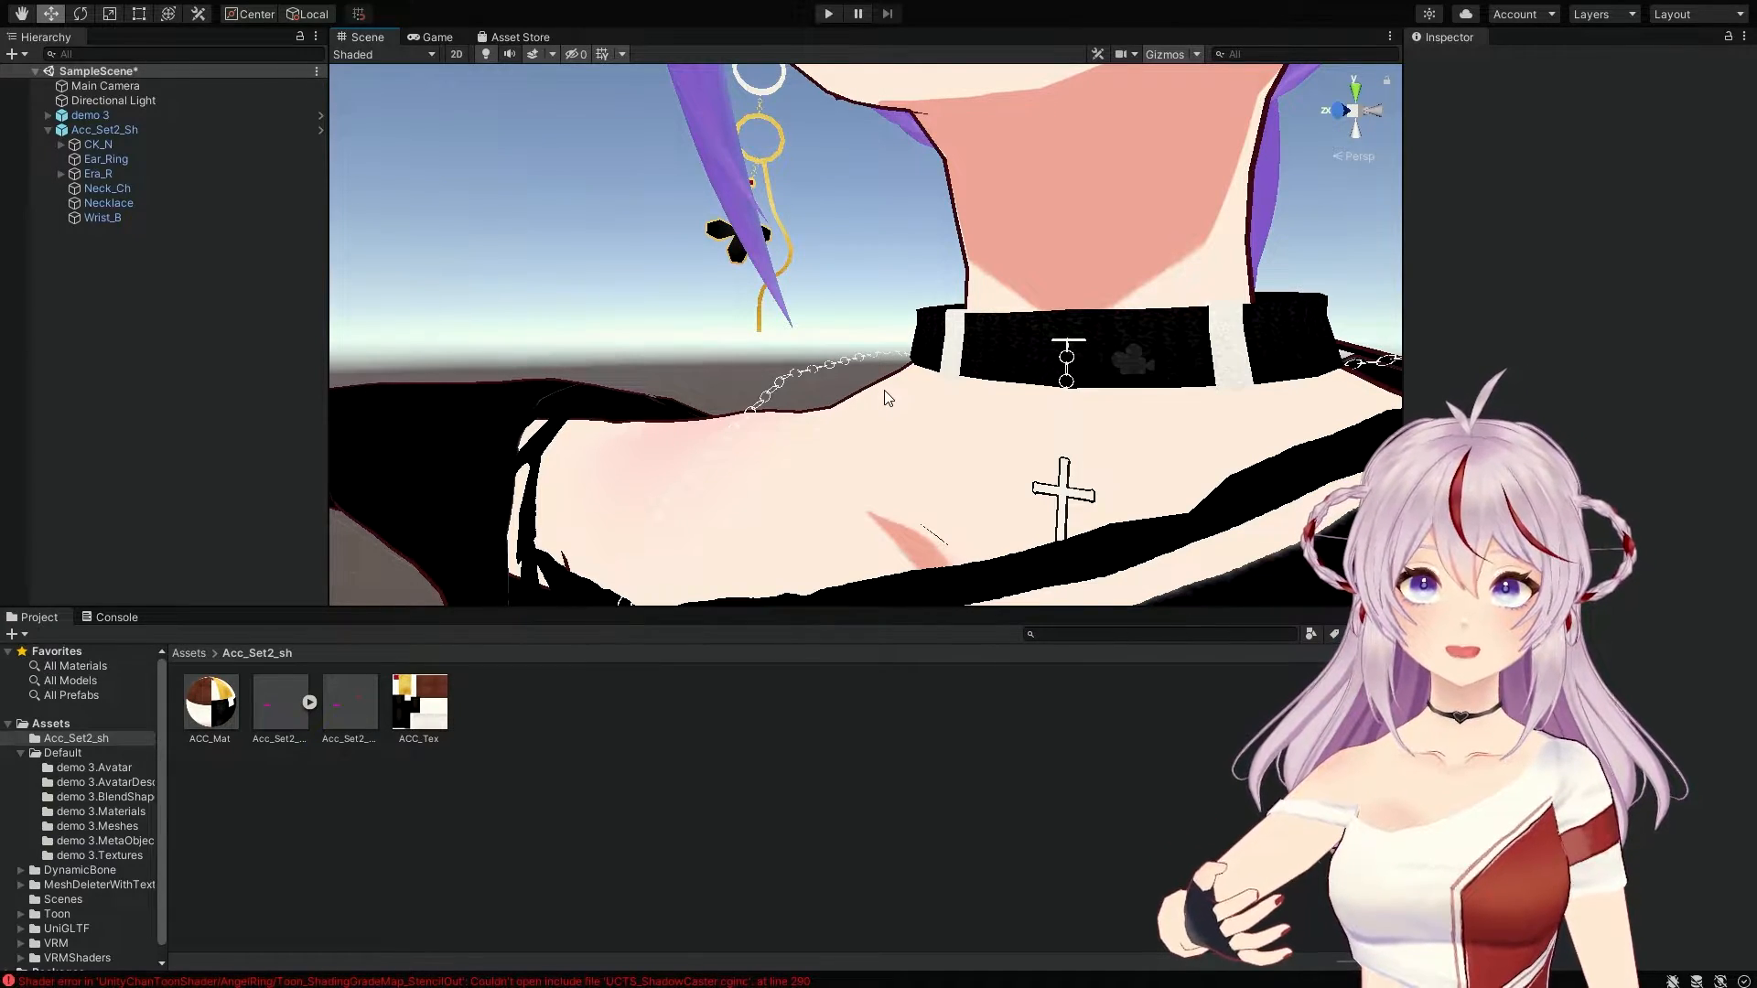
pyautogui.moveTo(921, 406)
pyautogui.mouseDown(button='middle')
pyautogui.moveTo(855, 385)
pyautogui.moveTo(901, 396)
pyautogui.mouseUp(button='middle')
pyautogui.scroll(-6, 906, 396)
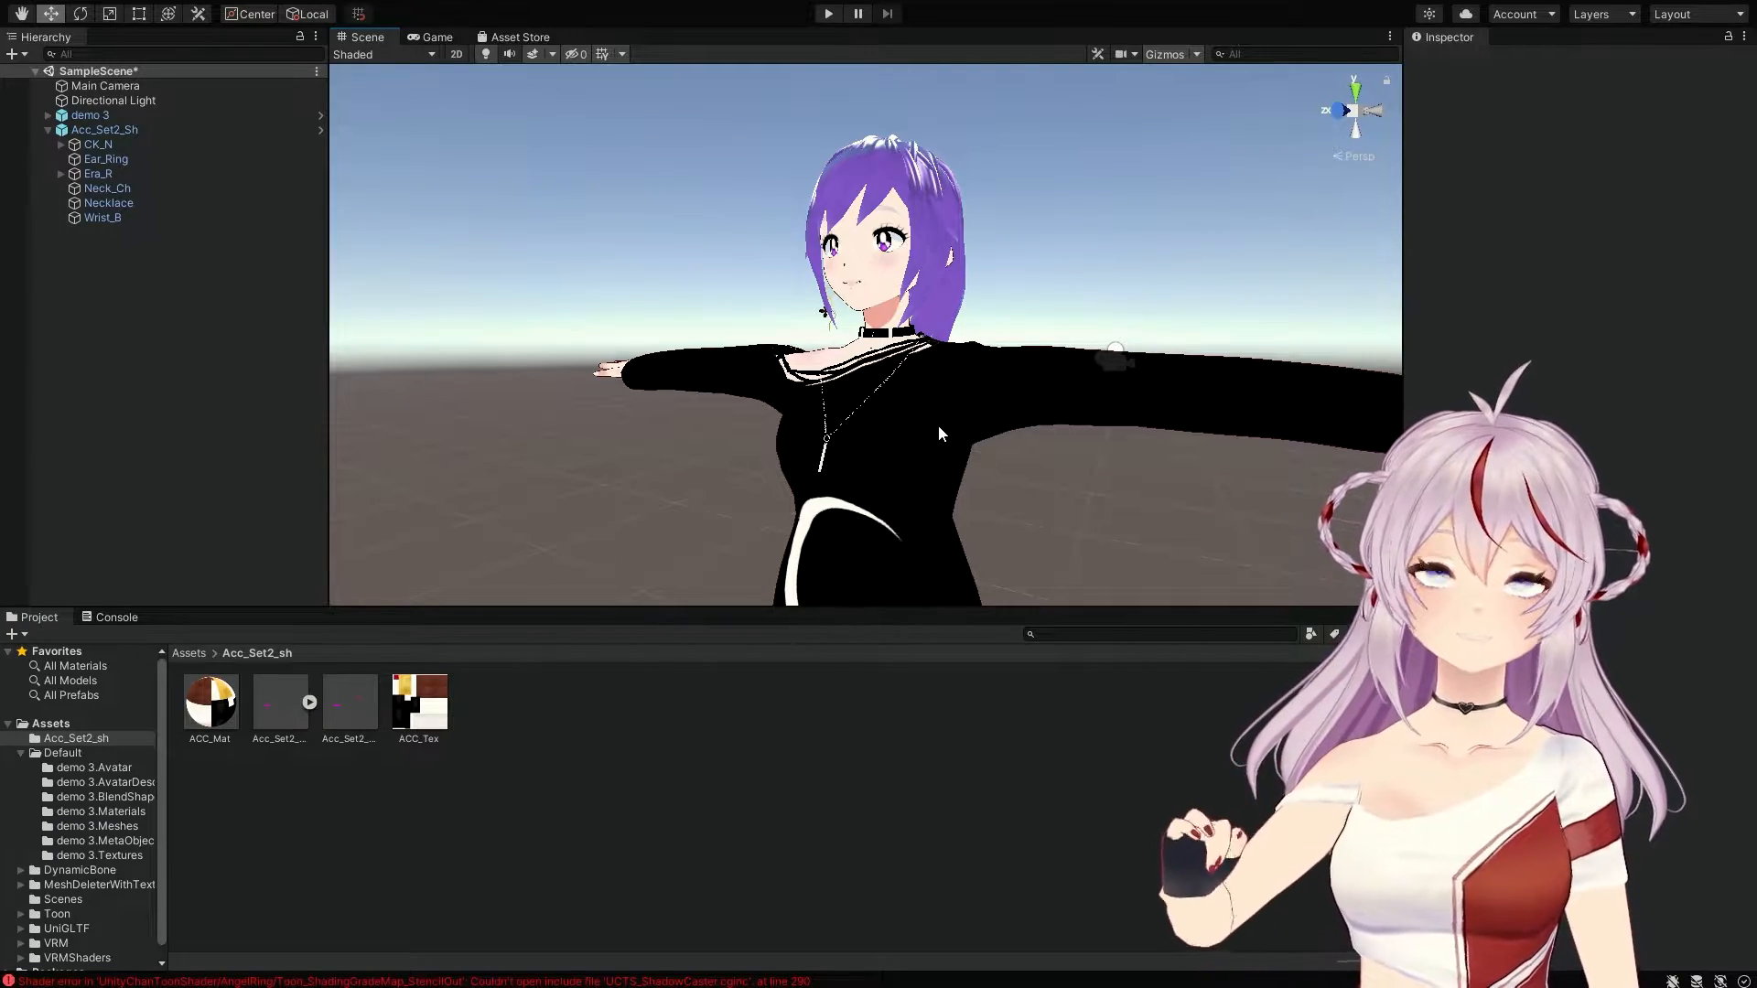
pyautogui.moveTo(1063, 295)
pyautogui.keyDown('alt'); pyautogui.mouseDown()
pyautogui.moveTo(1140, 285)
pyautogui.moveTo(1024, 266)
pyautogui.moveTo(1083, 274)
pyautogui.moveTo(1075, 288)
pyautogui.mouseUp(); pyautogui.keyUp('alt')
pyautogui.moveTo(1073, 282); pyautogui.dragTo(1073, 348, button='right')
pyautogui.moveTo(1072, 348); pyautogui.dragTo(1069, 377, button='middle')
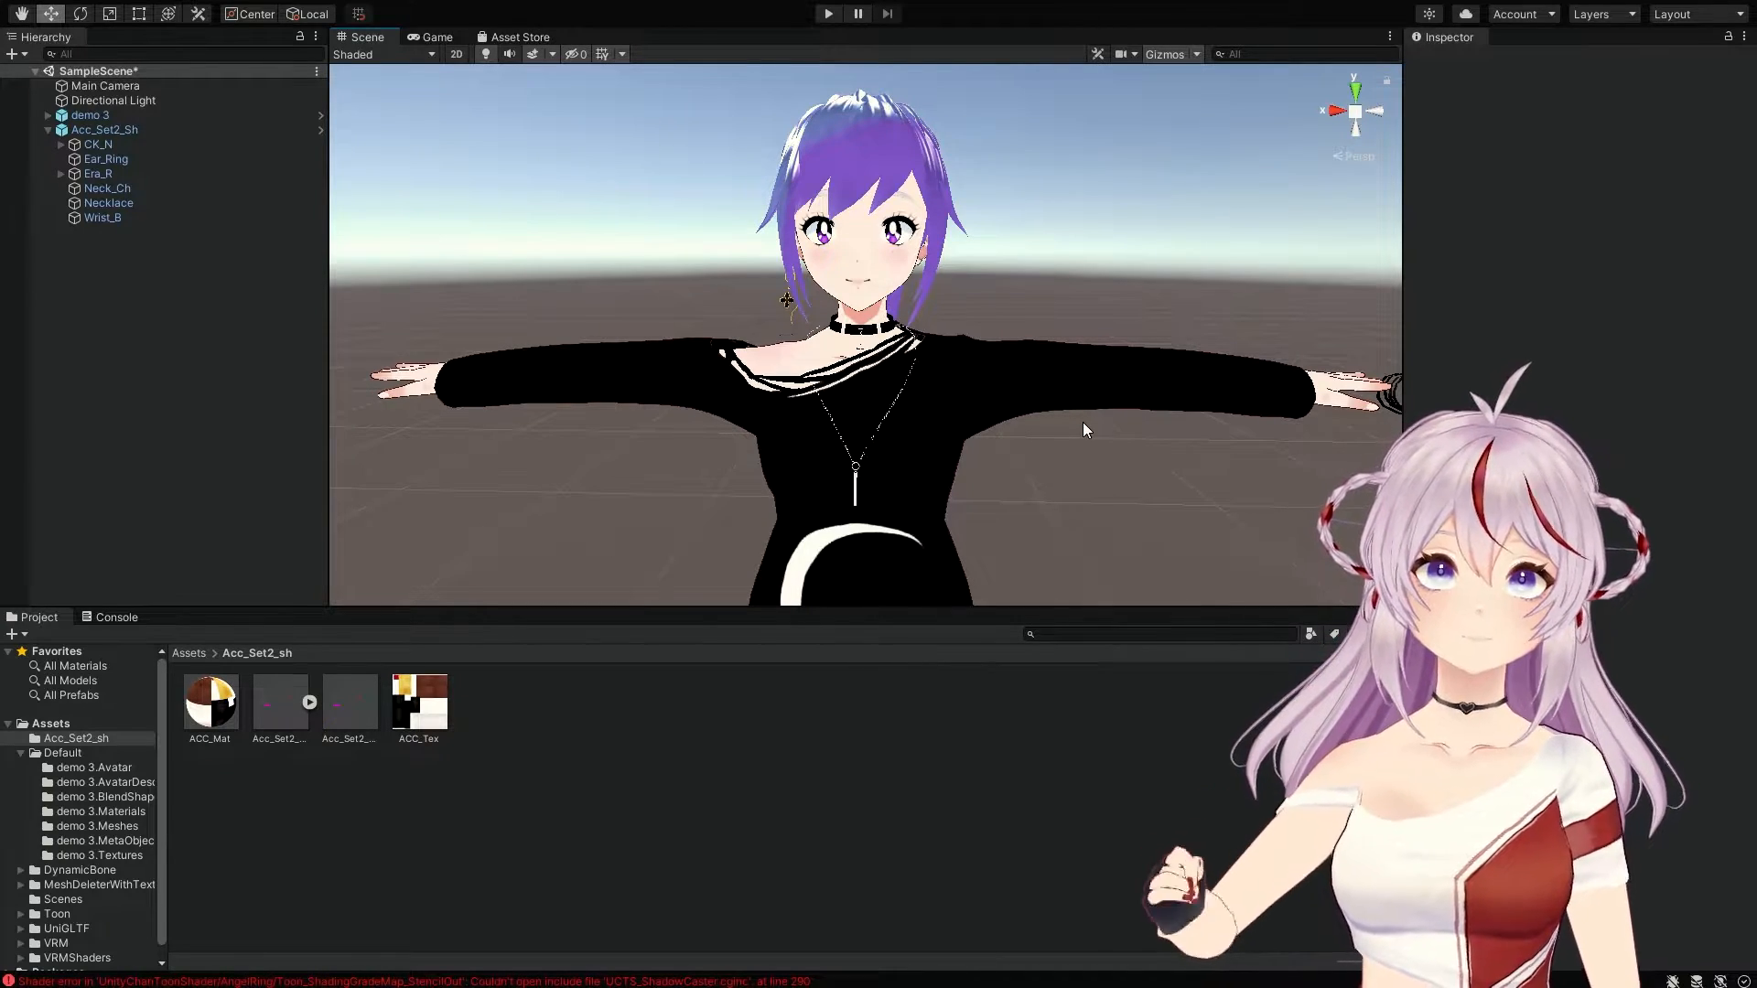
pyautogui.press('alt')
pyautogui.keyDown('alt'); pyautogui.moveTo(998, 340); pyautogui.dragTo(1293, 348); pyautogui.keyUp('alt')
pyautogui.moveTo(1292, 348); pyautogui.dragTo(1052, 345, button='right')
pyautogui.moveTo(1052, 345); pyautogui.dragTo(1025, 322, button='middle')
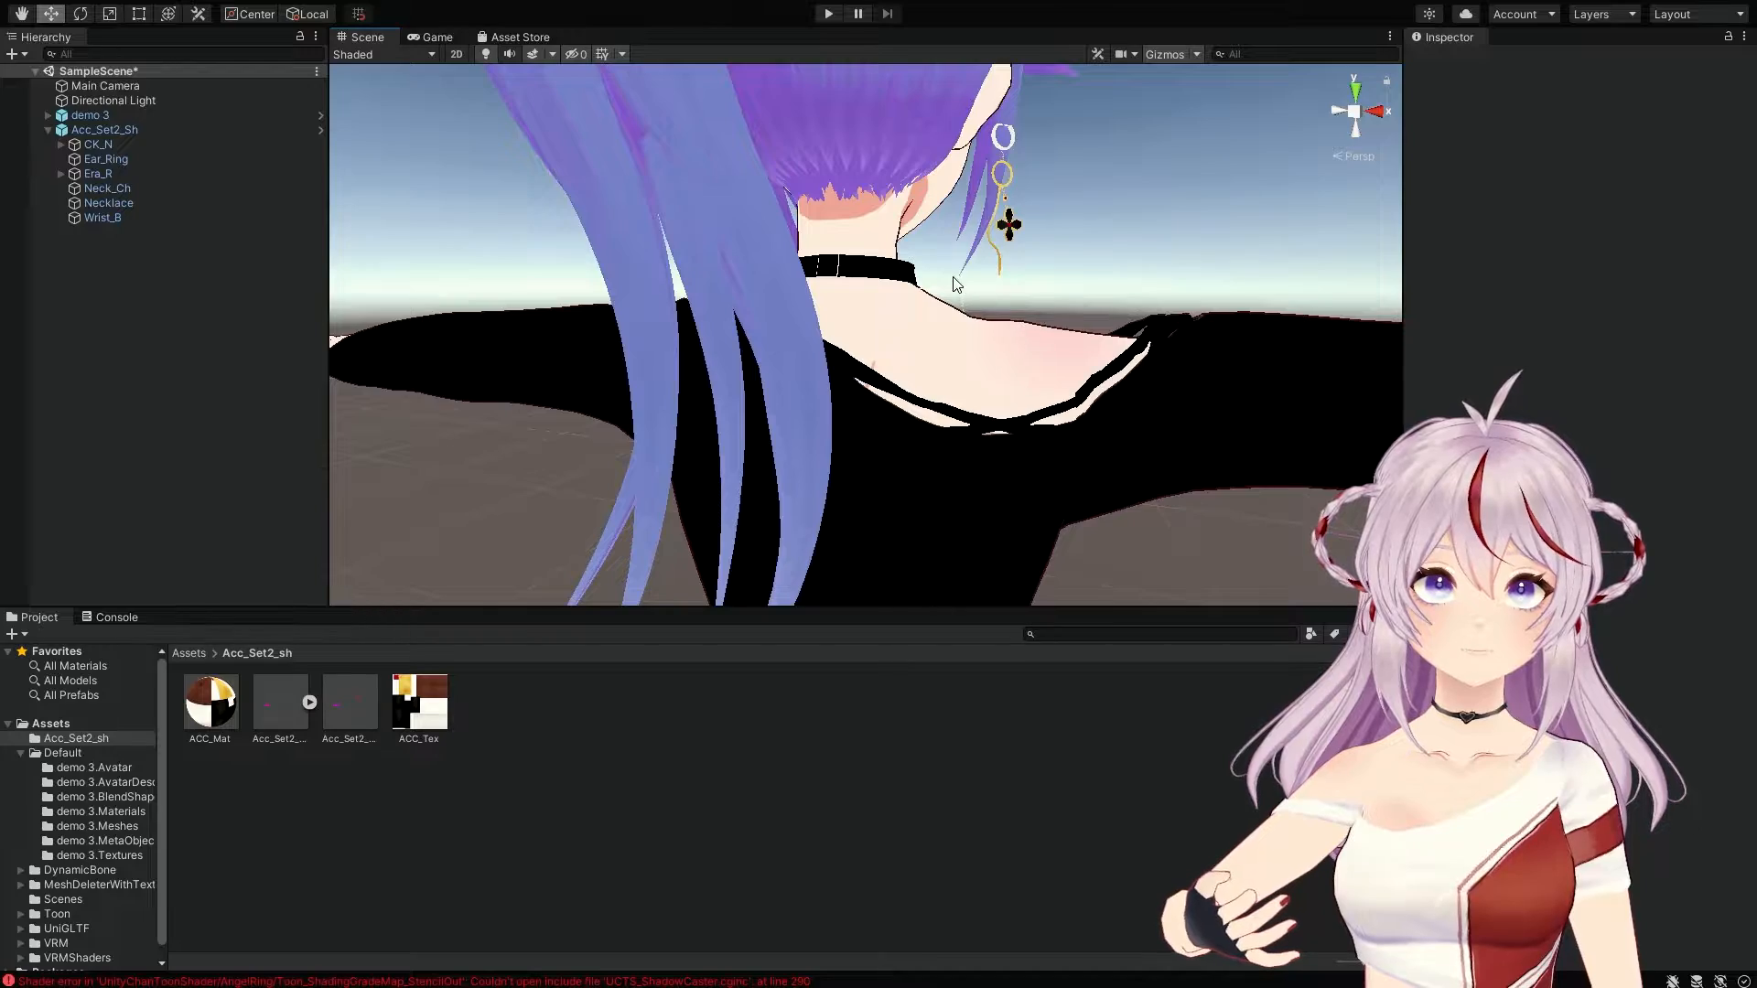
pyautogui.moveTo(953, 275); pyautogui.dragTo(946, 303, button='middle')
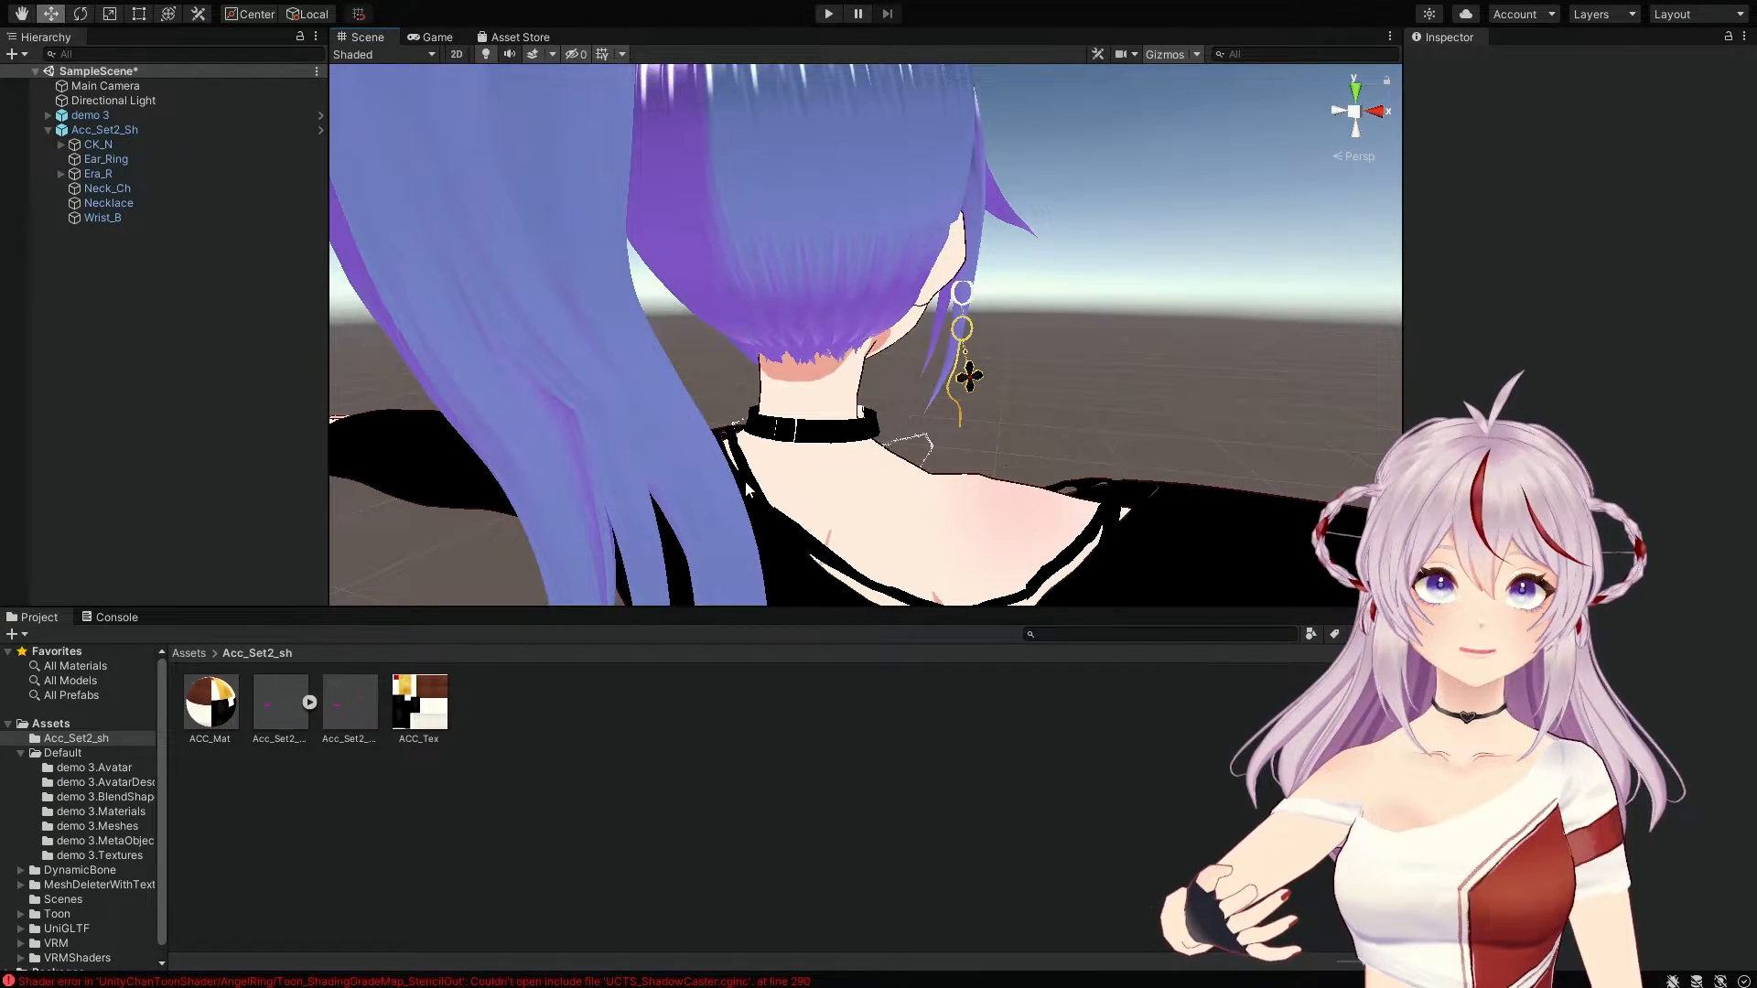
pyautogui.moveTo(896, 506); pyautogui.dragTo(794, 458, button='right')
pyautogui.moveTo(952, 469); pyautogui.dragTo(857, 441, button='middle')
pyautogui.moveTo(853, 443); pyautogui.dragTo(659, 424, button='right')
pyautogui.moveTo(952, 475); pyautogui.dragTo(871, 465, button='middle')
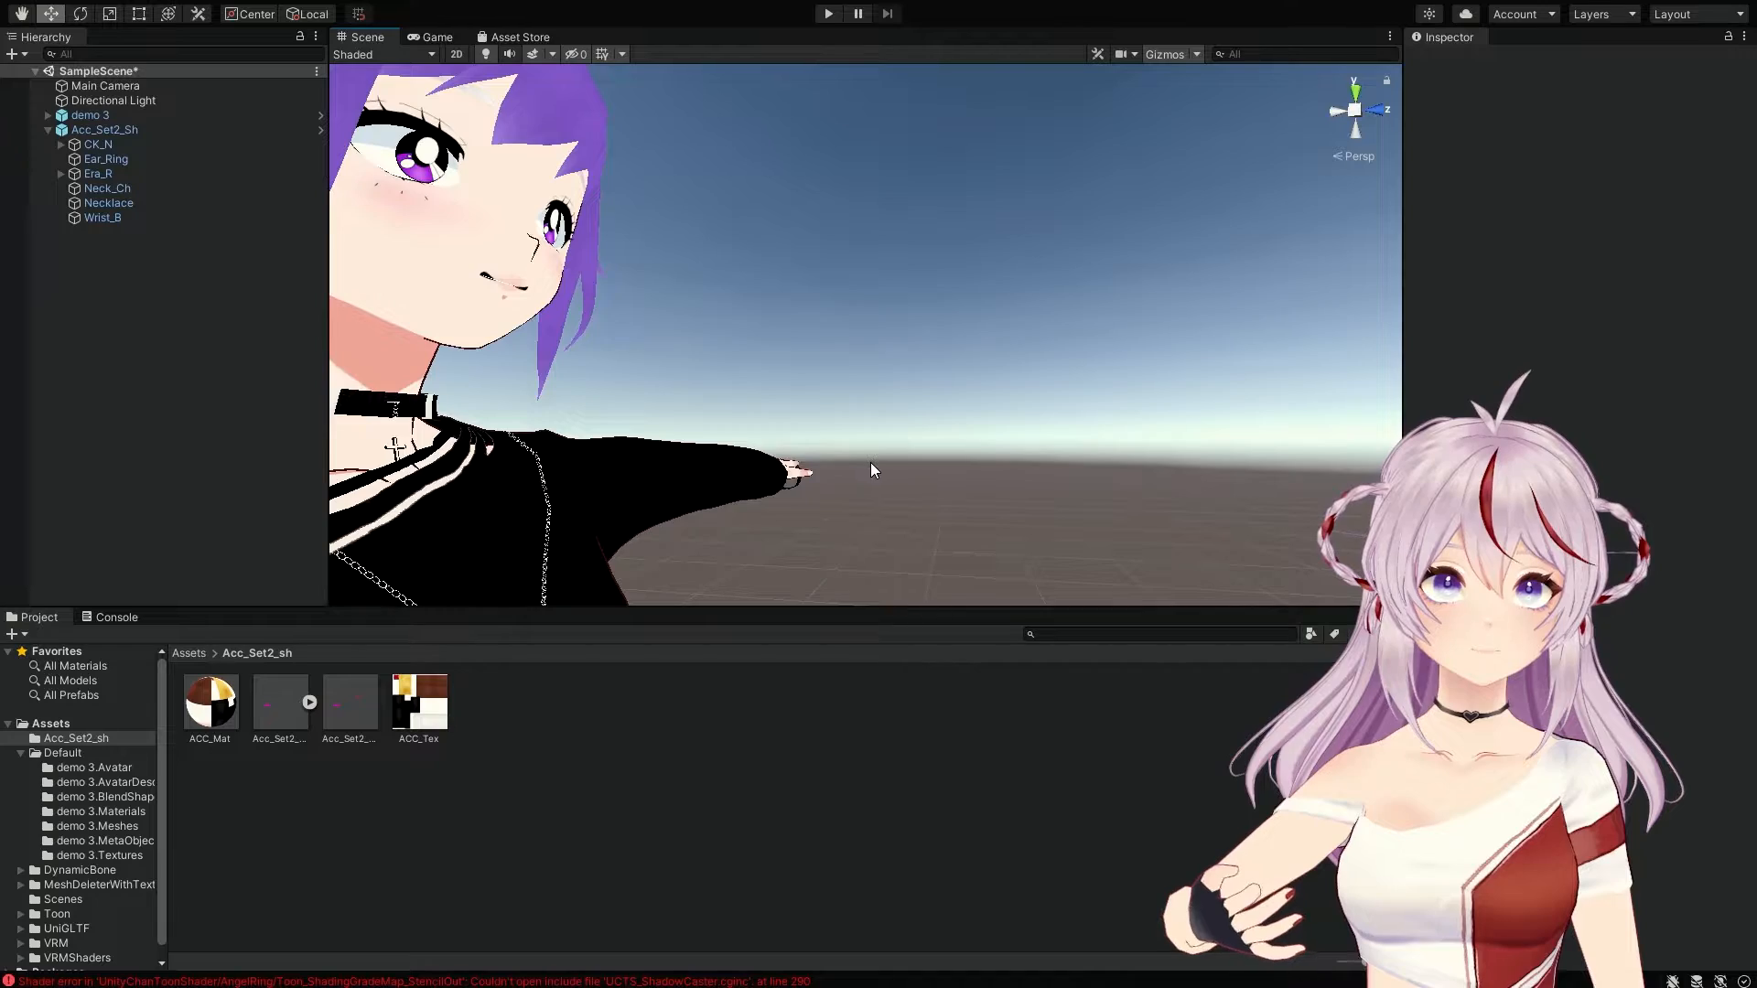
pyautogui.moveTo(870, 463); pyautogui.dragTo(692, 443, button='right')
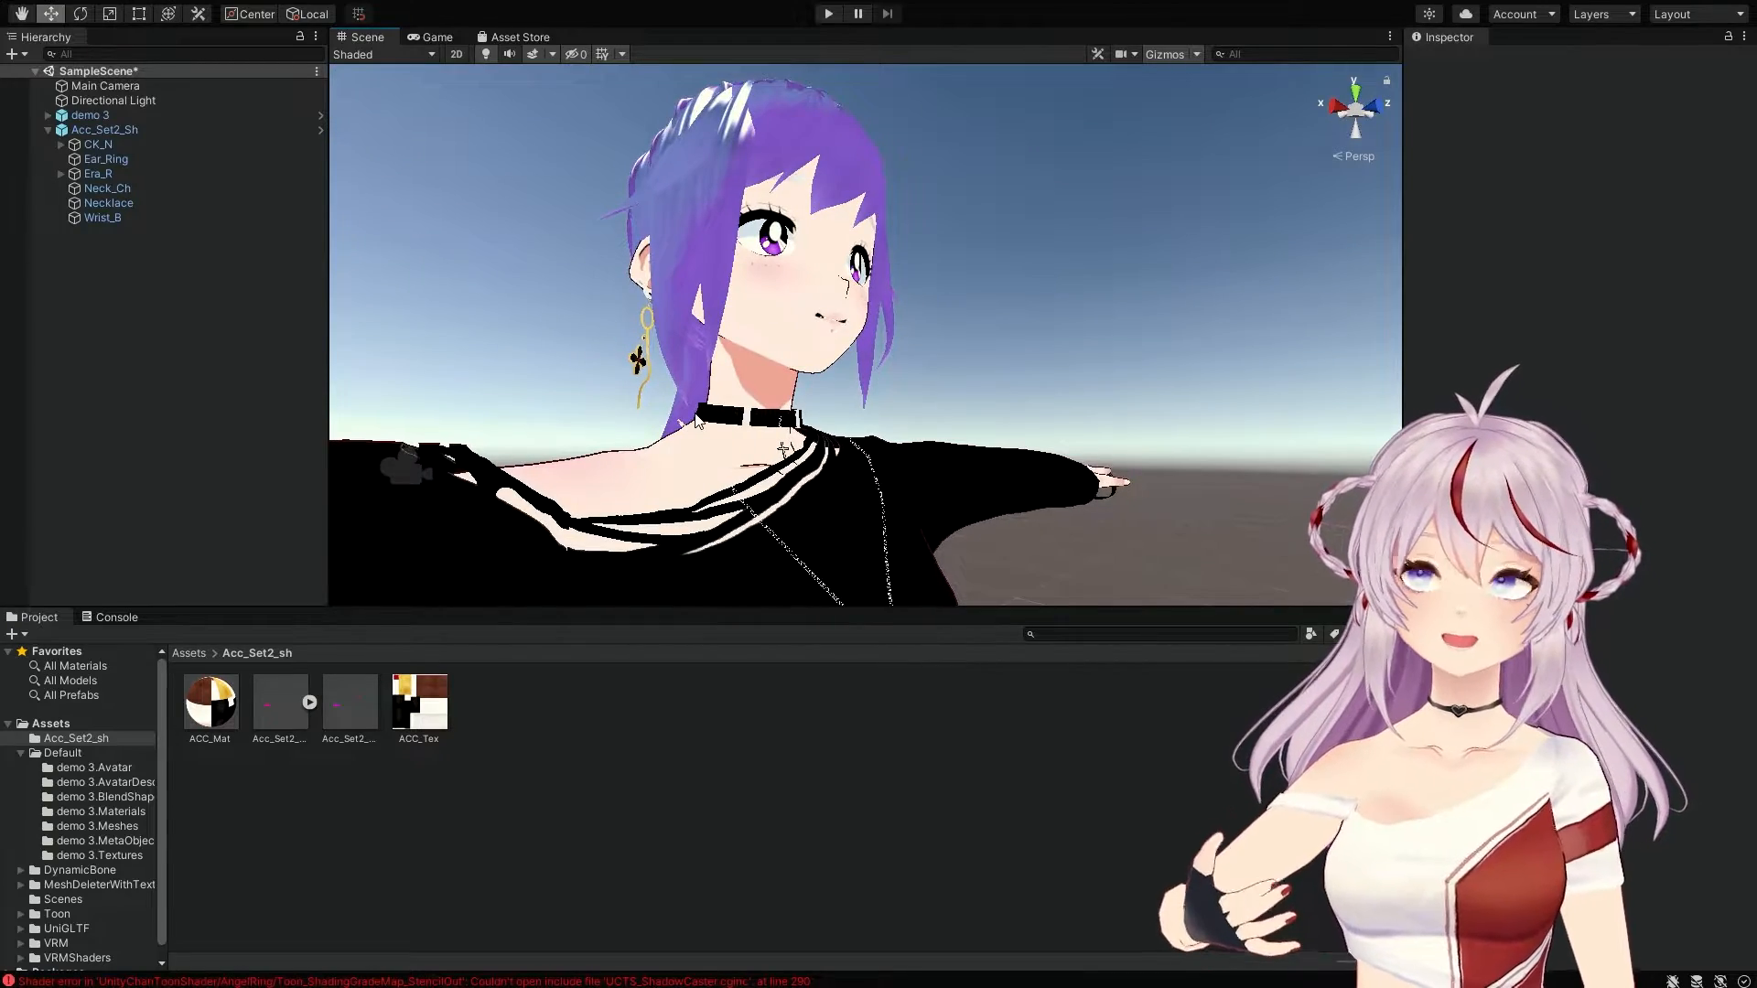
pyautogui.moveTo(885, 424); pyautogui.dragTo(695, 426, button='middle')
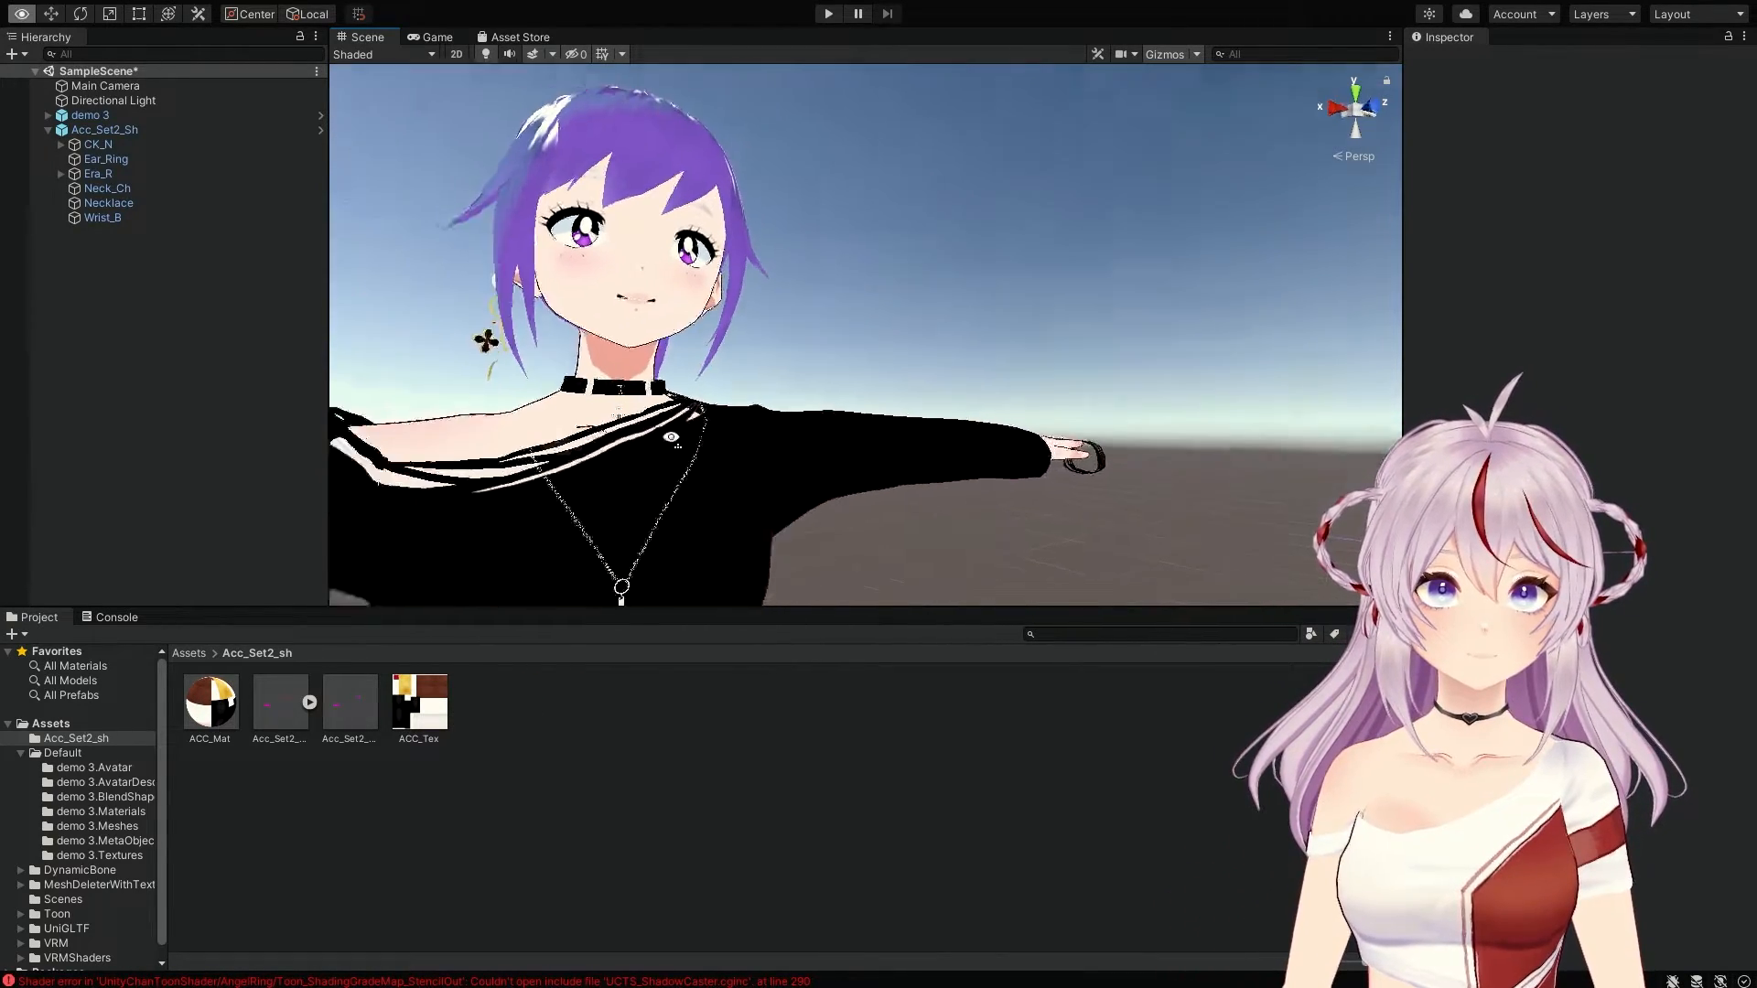
pyautogui.moveTo(696, 426); pyautogui.dragTo(641, 470, button='right')
pyautogui.moveTo(684, 388); pyautogui.dragTo(712, 472, button='middle')
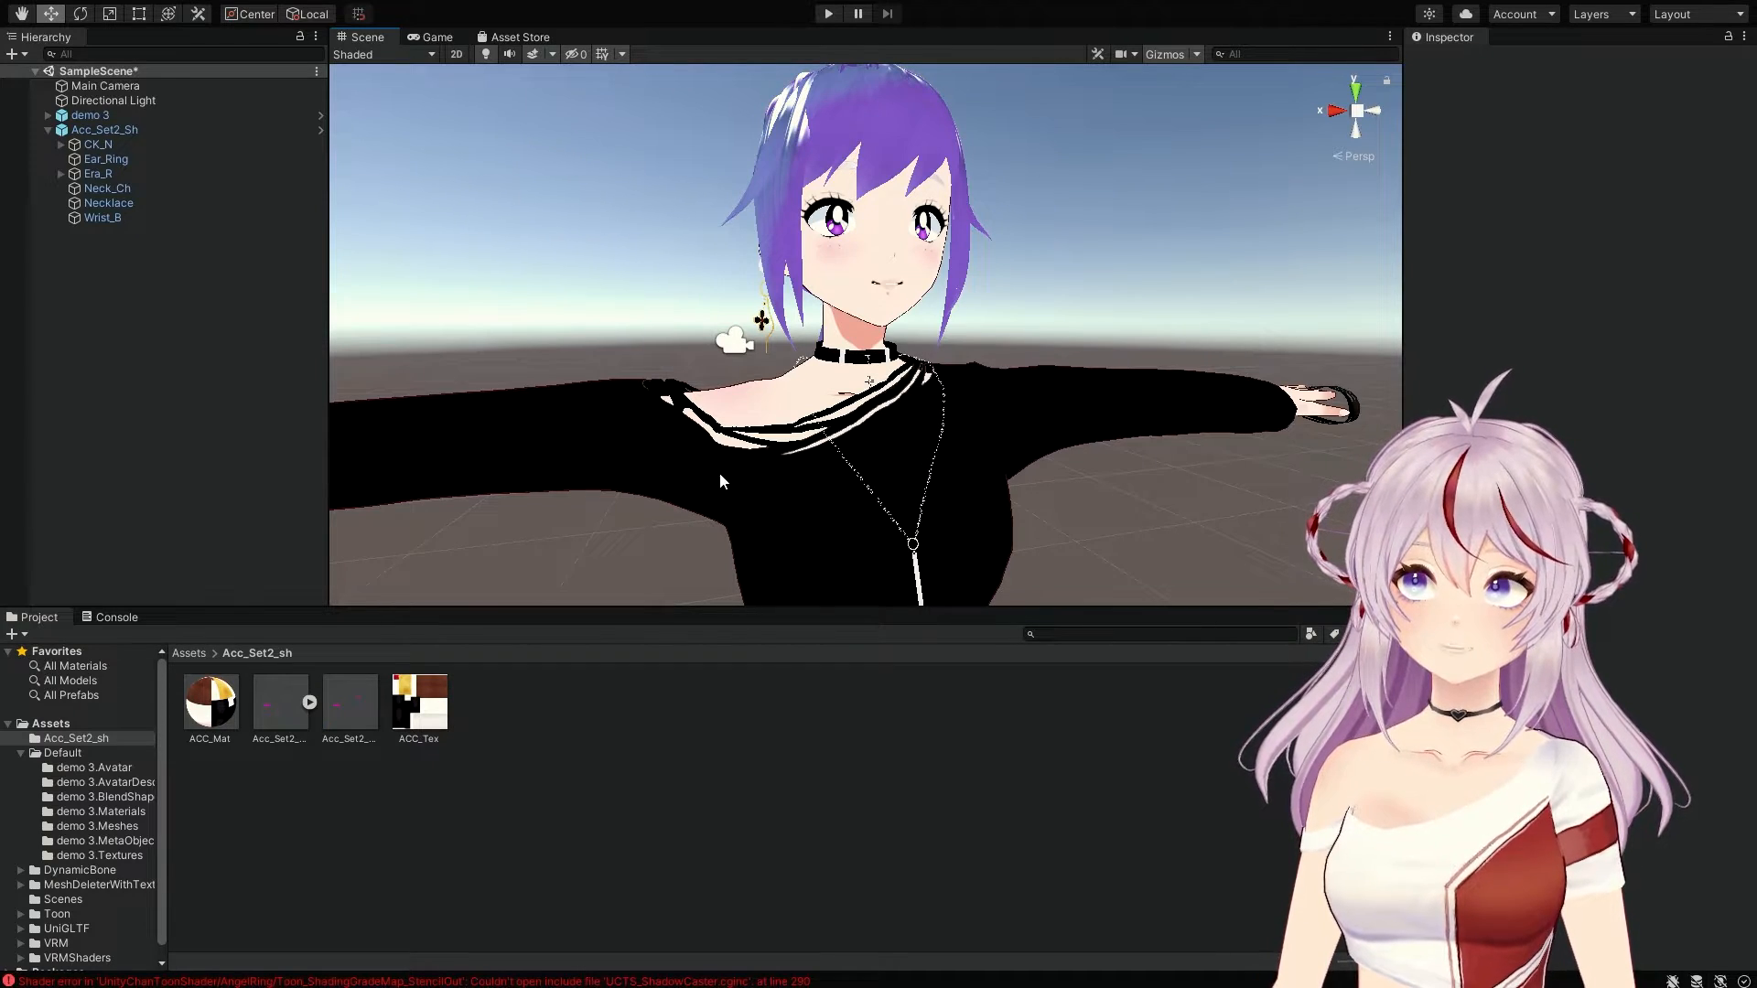
pyautogui.moveTo(986, 448)
pyautogui.mouseDown(button='middle')
pyautogui.moveTo(949, 424)
pyautogui.moveTo(982, 467)
pyautogui.mouseUp(button='middle')
pyautogui.scroll(3, 870, 459)
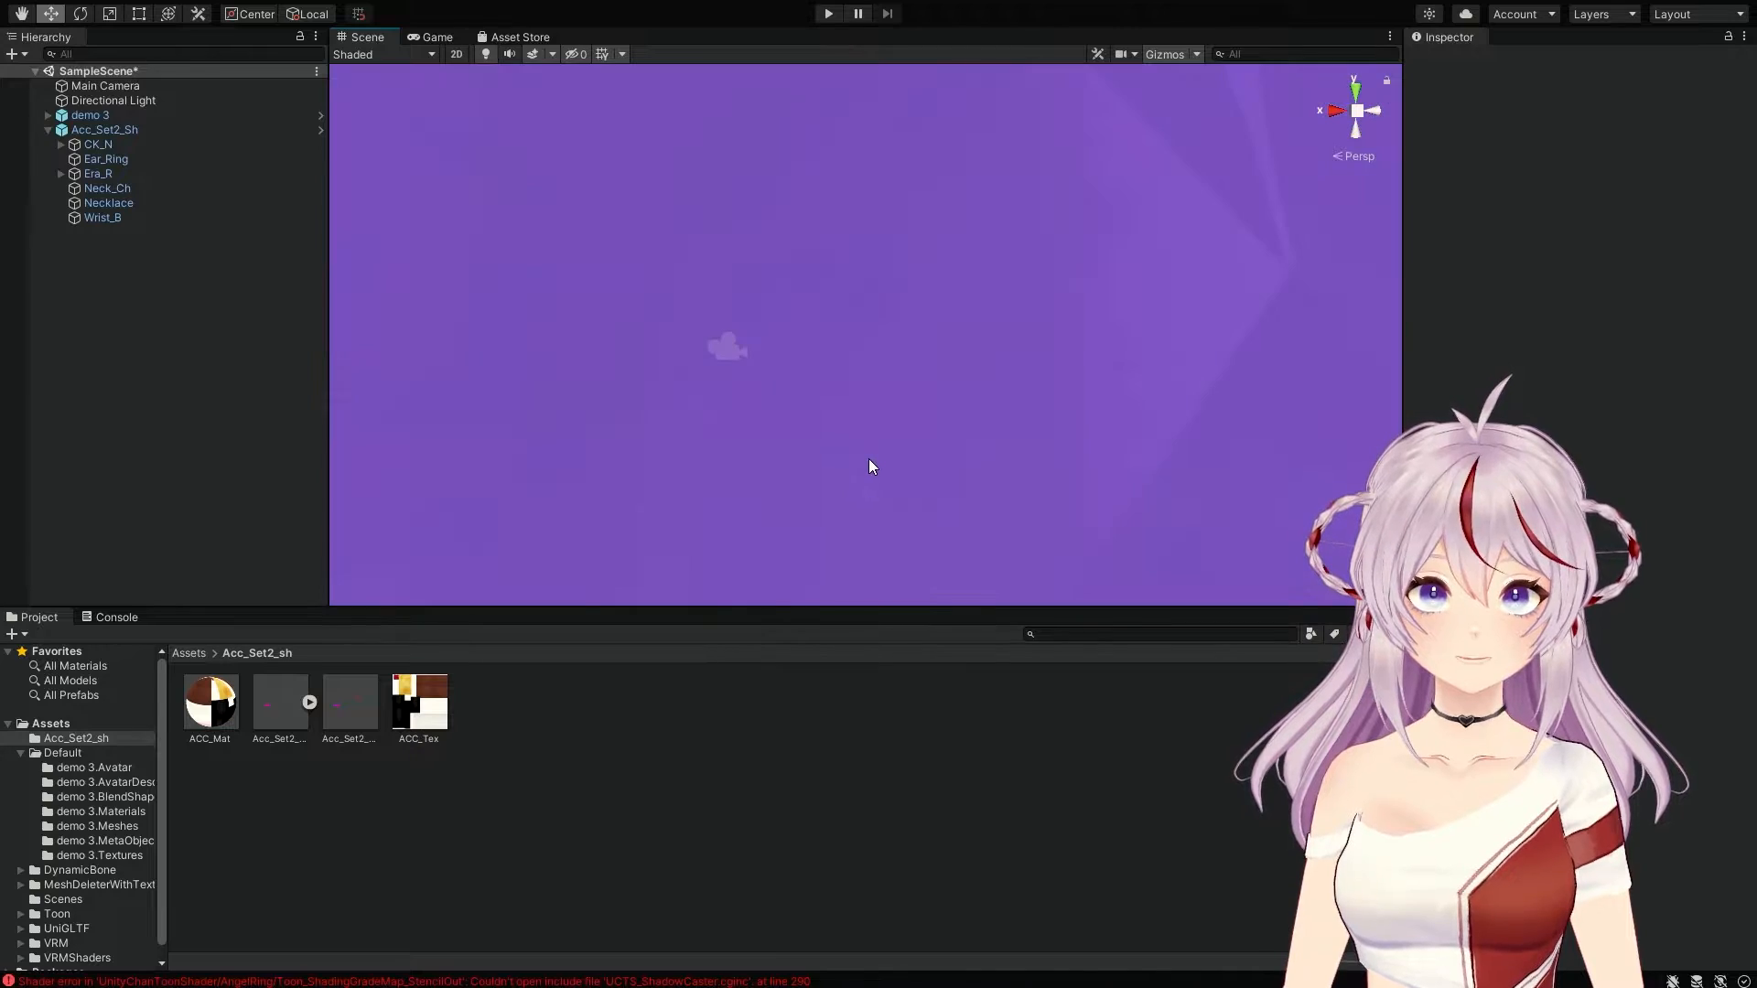
pyautogui.scroll(-3, 869, 458)
pyautogui.moveTo(869, 458); pyautogui.dragTo(955, 444, button='middle')
pyautogui.moveTo(957, 445); pyautogui.dragTo(1164, 412, button='right')
pyautogui.scroll(3, 937, 430)
pyautogui.moveTo(936, 430); pyautogui.dragTo(972, 429, button='middle')
pyautogui.scroll(-3, 972, 429)
pyautogui.moveTo(973, 427); pyautogui.dragTo(1042, 278, button='right')
pyautogui.scroll(-3, 992, 386)
pyautogui.moveTo(961, 403); pyautogui.dragTo(994, 371, button='middle')
pyautogui.scroll(3, 993, 374)
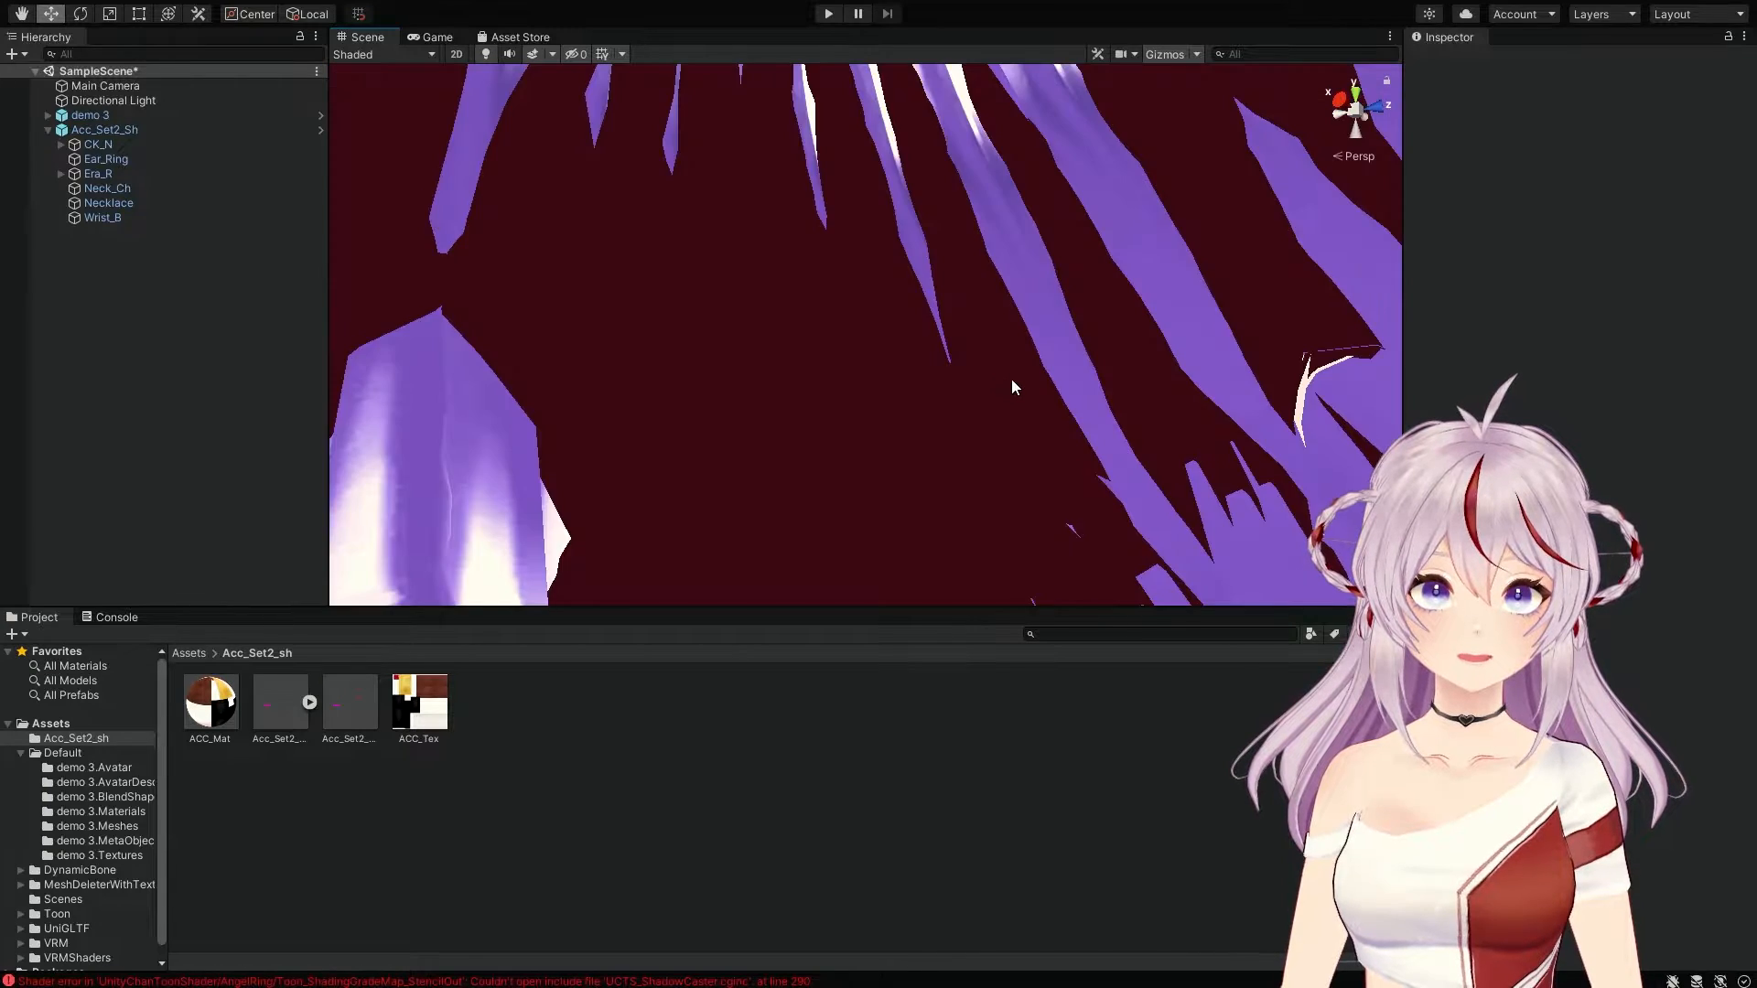
pyautogui.moveTo(1008, 378); pyautogui.dragTo(1321, 428, button='right')
pyautogui.moveTo(1321, 428); pyautogui.dragTo(1217, 404, button='middle')
pyautogui.moveTo(1020, 404); pyautogui.dragTo(617, 358, button='right')
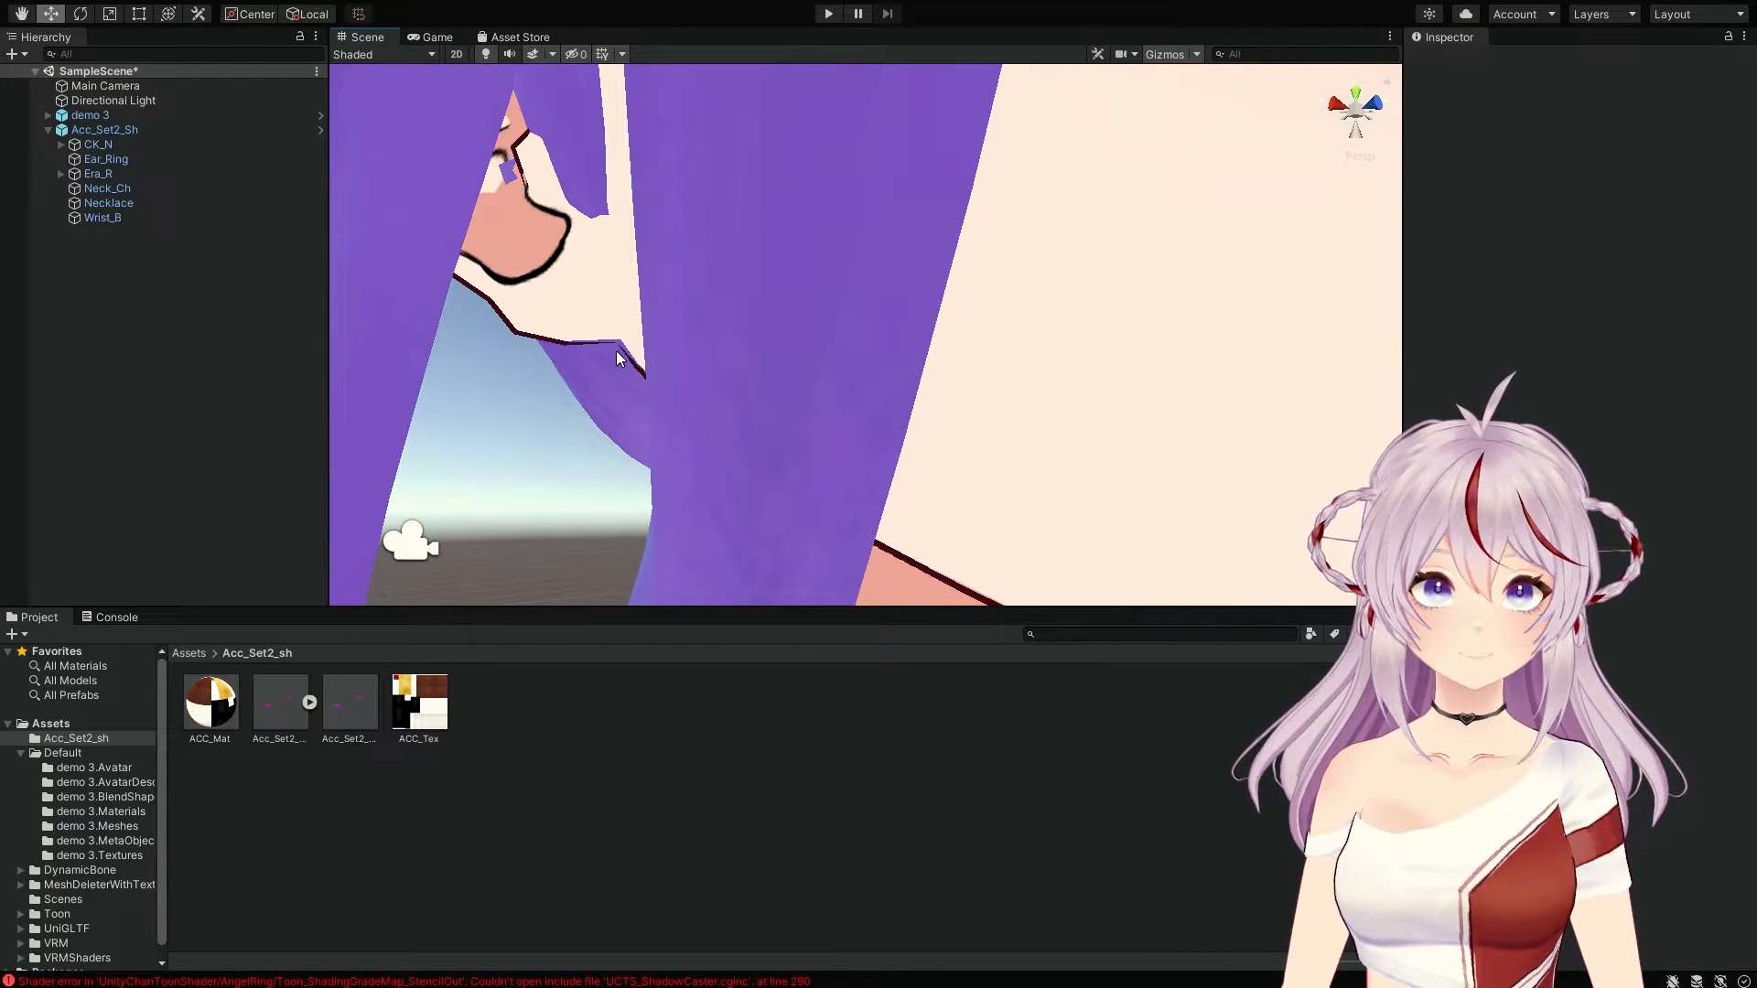
pyautogui.scroll(-2, 625, 350)
pyautogui.scroll(-3, 625, 350)
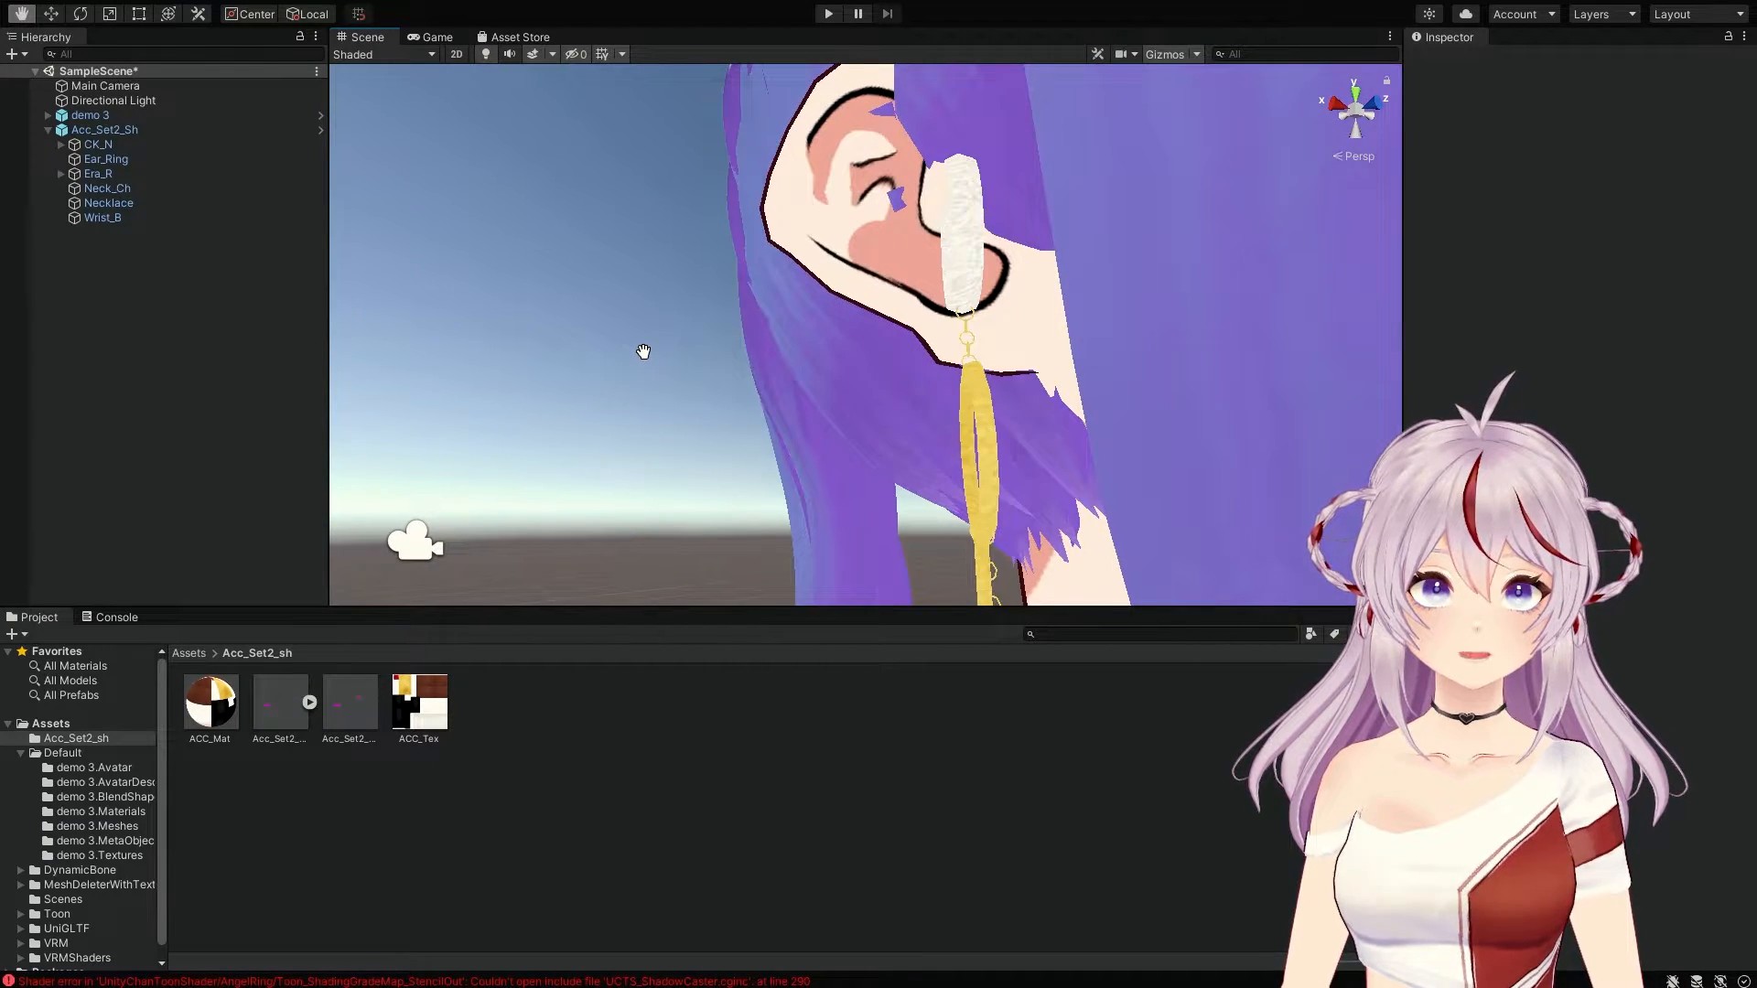
pyautogui.scroll(1, 644, 353)
# Step: Select Ear_Ring and shift it slightly along X
pyautogui.moveTo(646, 353); pyautogui.dragTo(884, 370, button='right')
pyautogui.moveTo(886, 370); pyautogui.dragTo(893, 369, button='middle')
pyautogui.click(104, 162)
pyautogui.moveTo(864, 451)
pyautogui.mouseDown(button='right')
pyautogui.moveTo(879, 503)
pyautogui.moveTo(876, 458)
pyautogui.mouseUp(button='right')
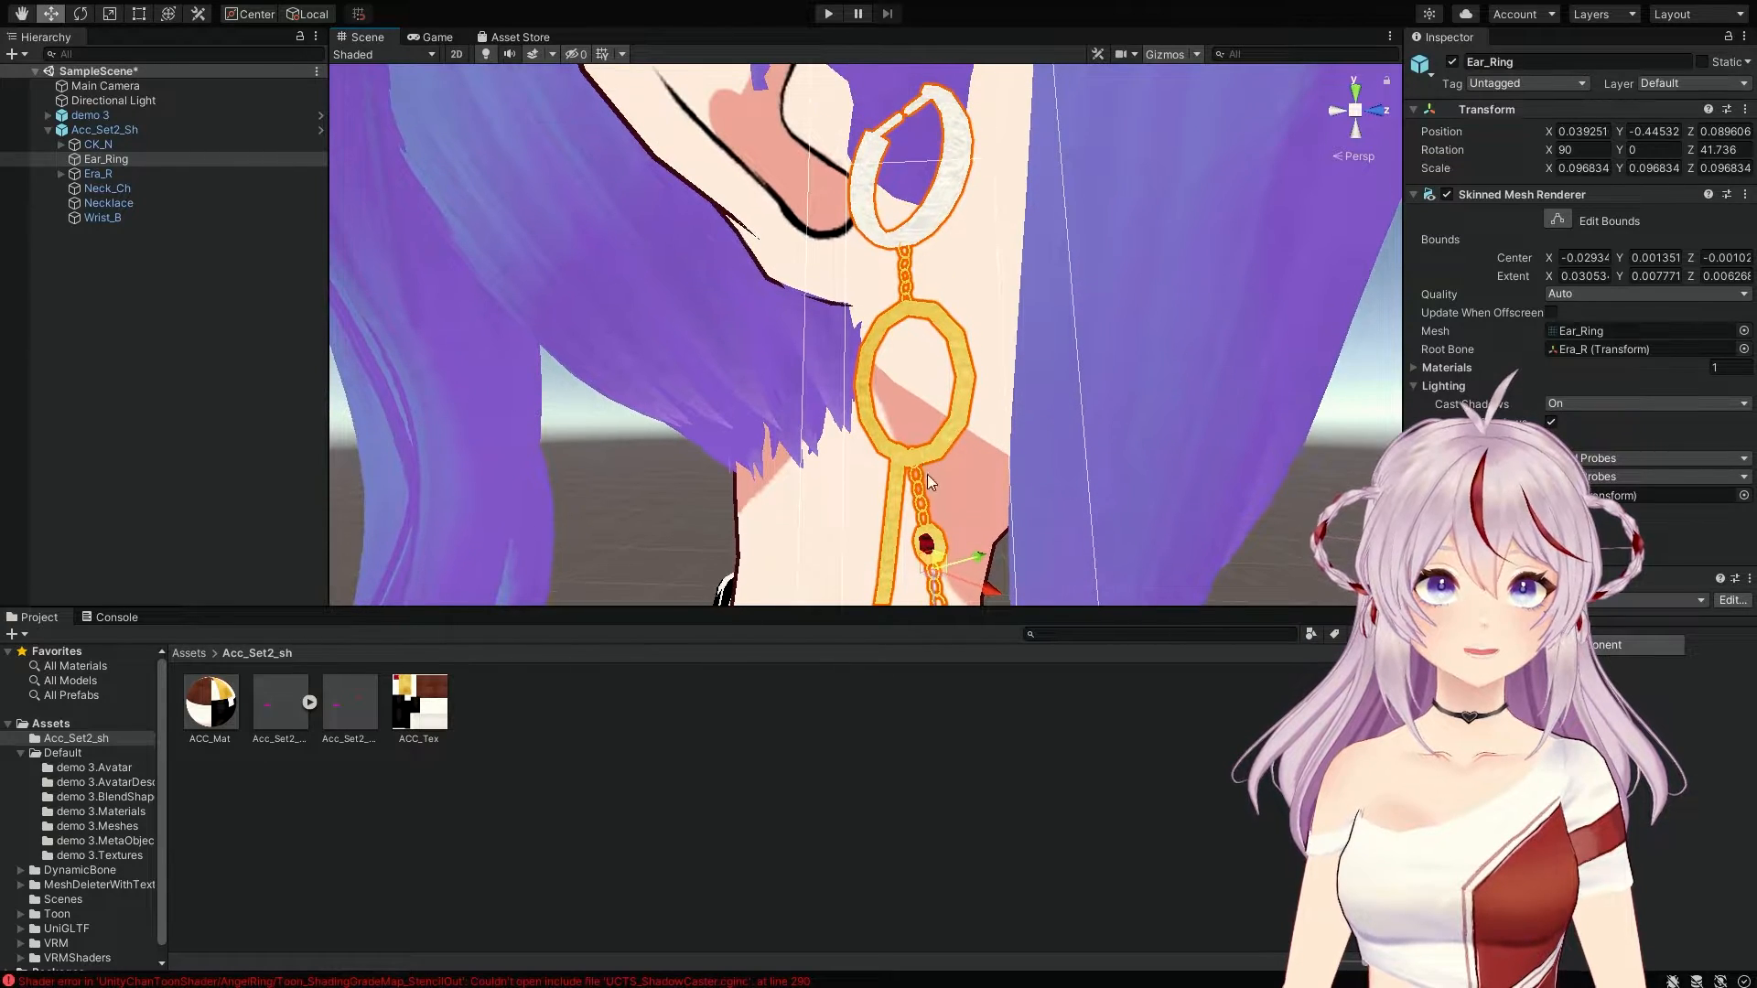
pyautogui.moveTo(993, 595); pyautogui.dragTo(954, 575)
# Step: Select the Era_R earring and move its hoop along Z and X toward the earlobe
pyautogui.click(152, 174)
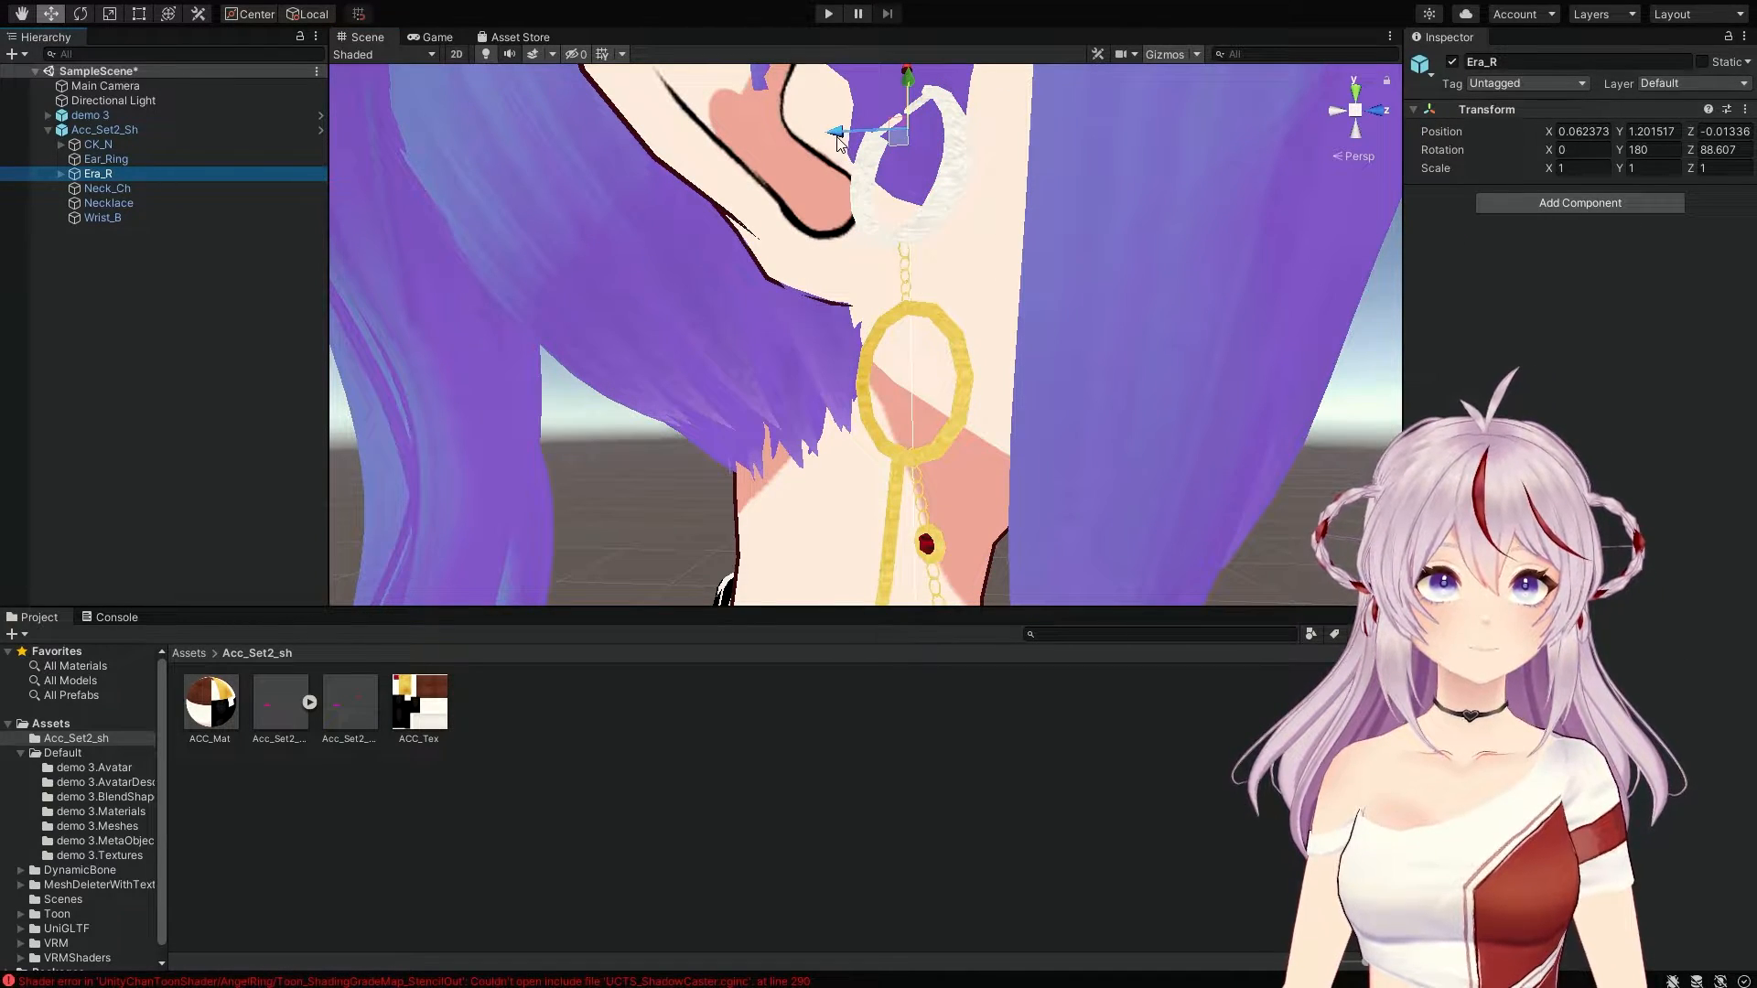
pyautogui.moveTo(836, 132); pyautogui.dragTo(783, 137)
pyautogui.moveTo(839, 86); pyautogui.dragTo(831, 201)
pyautogui.moveTo(862, 142); pyautogui.dragTo(861, 197)
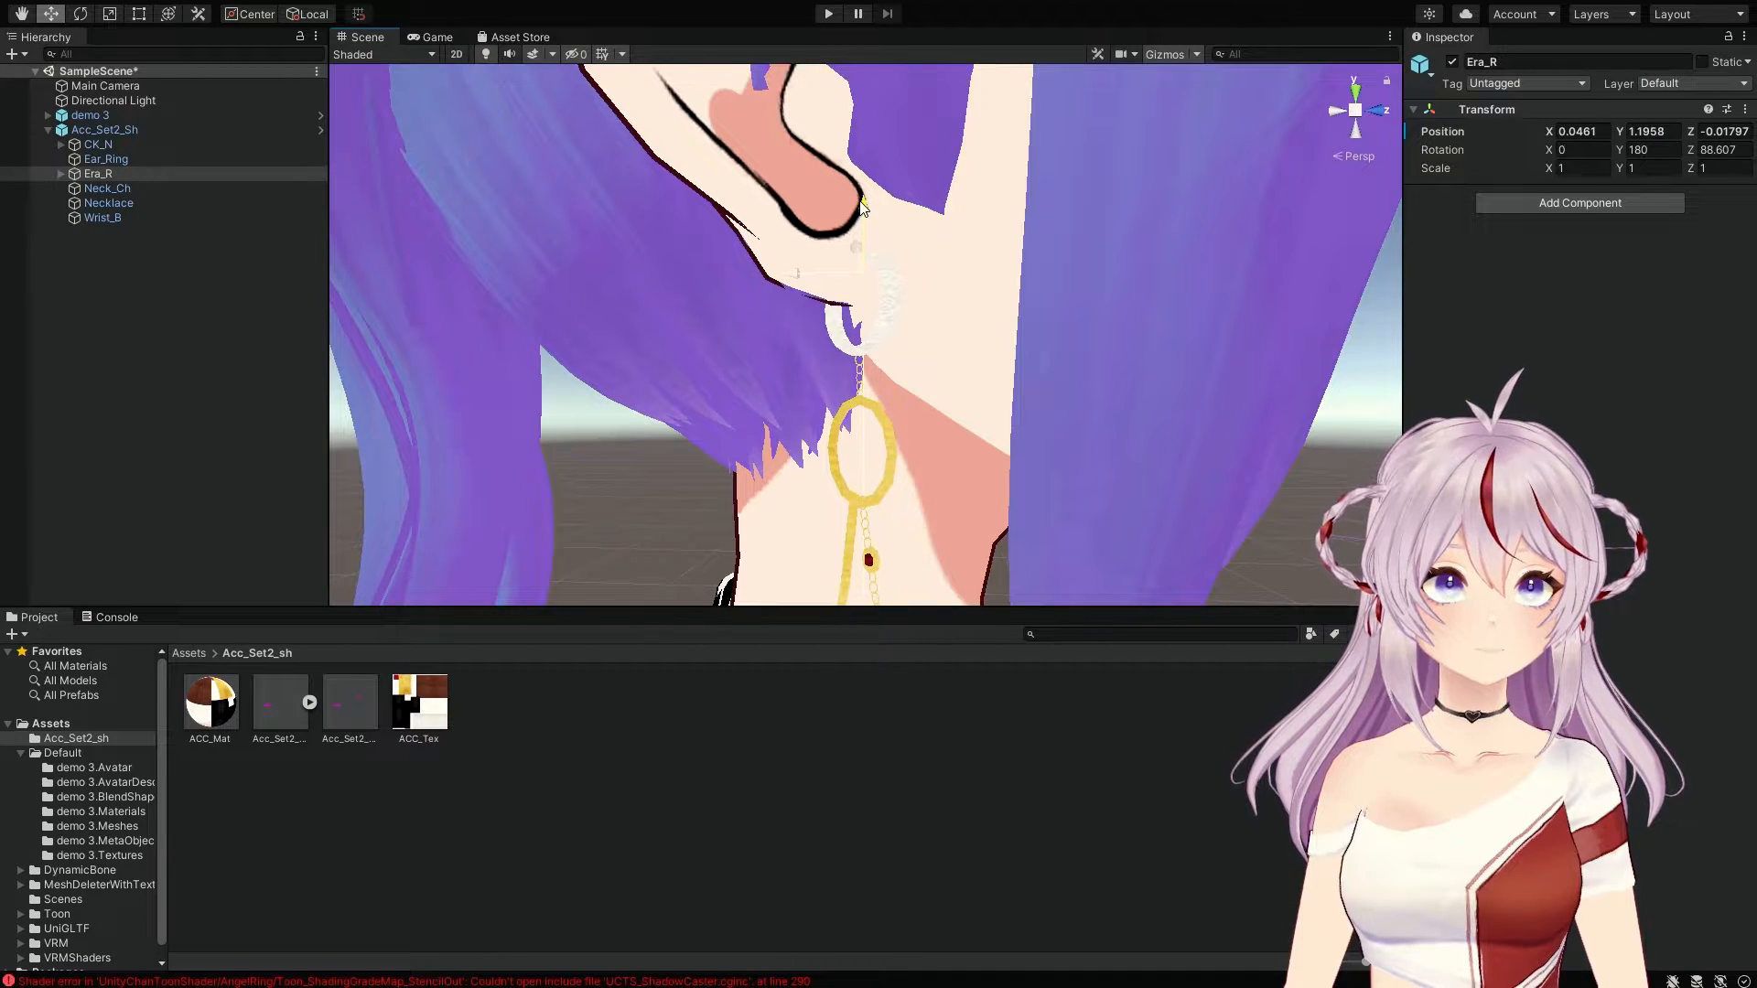
pyautogui.moveTo(793, 273)
pyautogui.mouseDown()
pyautogui.moveTo(754, 276)
pyautogui.moveTo(787, 251)
pyautogui.mouseUp()
pyautogui.moveTo(927, 272); pyautogui.dragTo(1166, 285, button='right')
pyautogui.moveTo(999, 272)
pyautogui.mouseDown(button='middle')
pyautogui.moveTo(1042, 280)
pyautogui.moveTo(1012, 274)
pyautogui.mouseUp(button='middle')
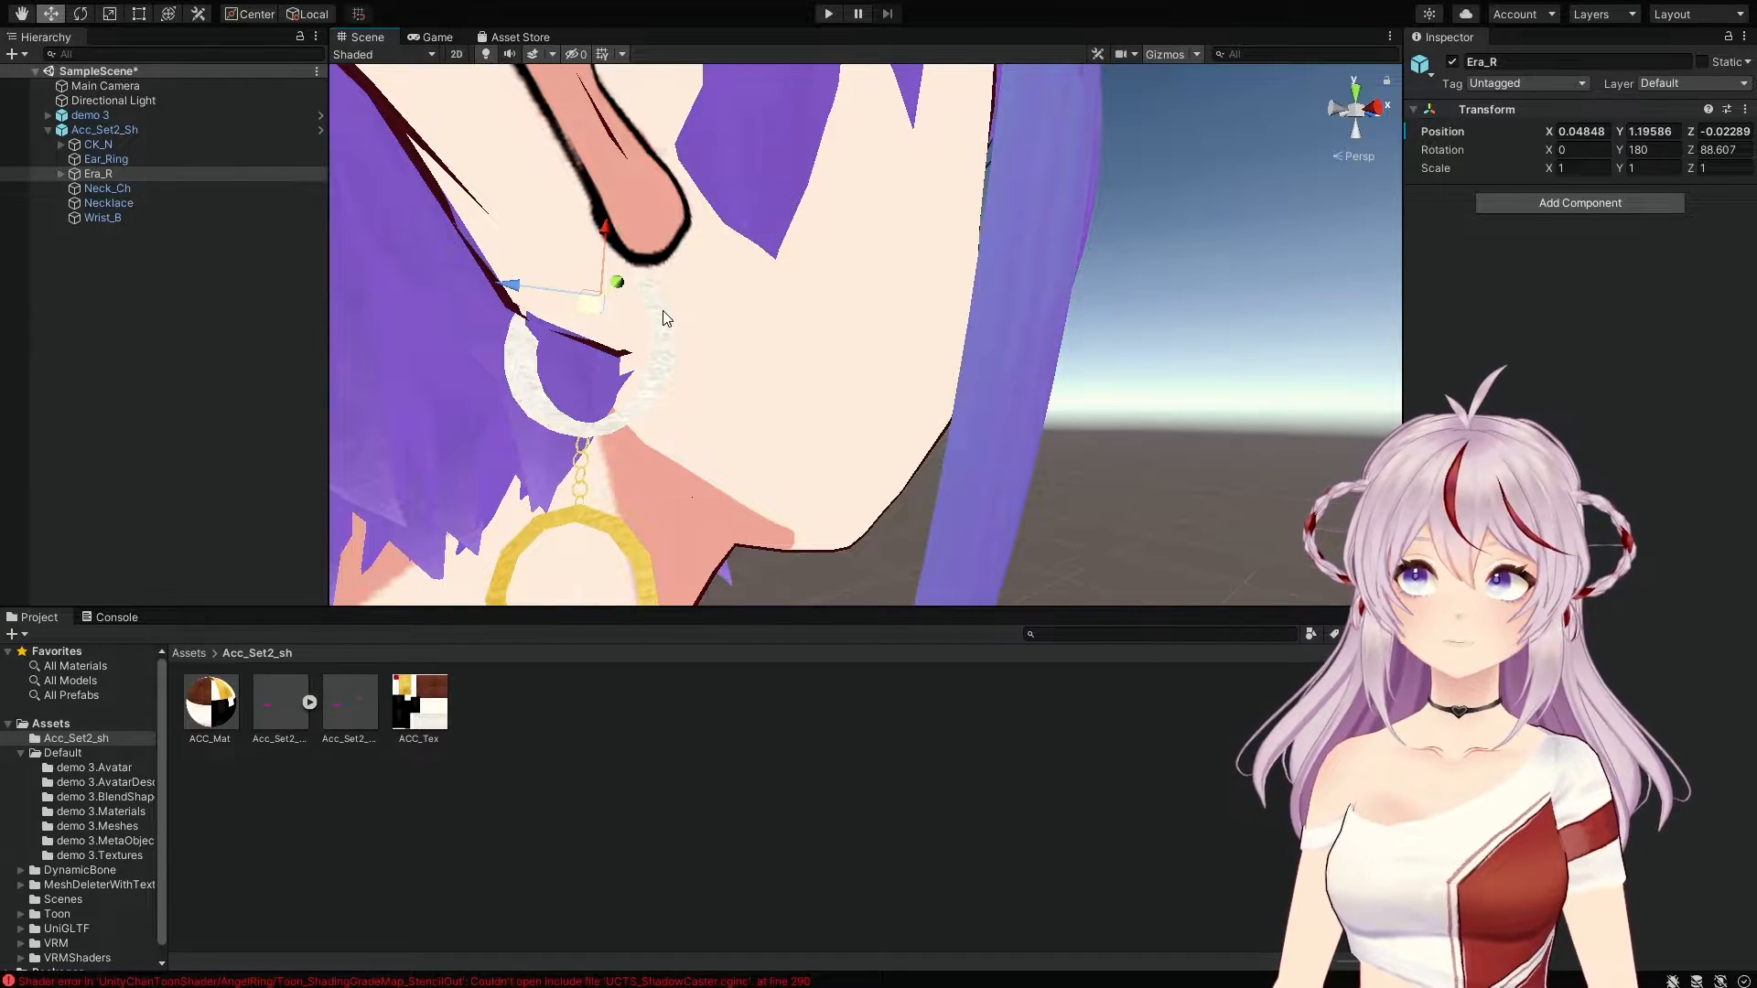
# Step: Fine-tune Era_R to X 0.04612, Y 1.19533, Z -0.02126 and check the hanging hoop
pyautogui.moveTo(654, 305); pyautogui.dragTo(320, 301, button='right')
pyautogui.moveTo(694, 313); pyautogui.dragTo(677, 312, button='middle')
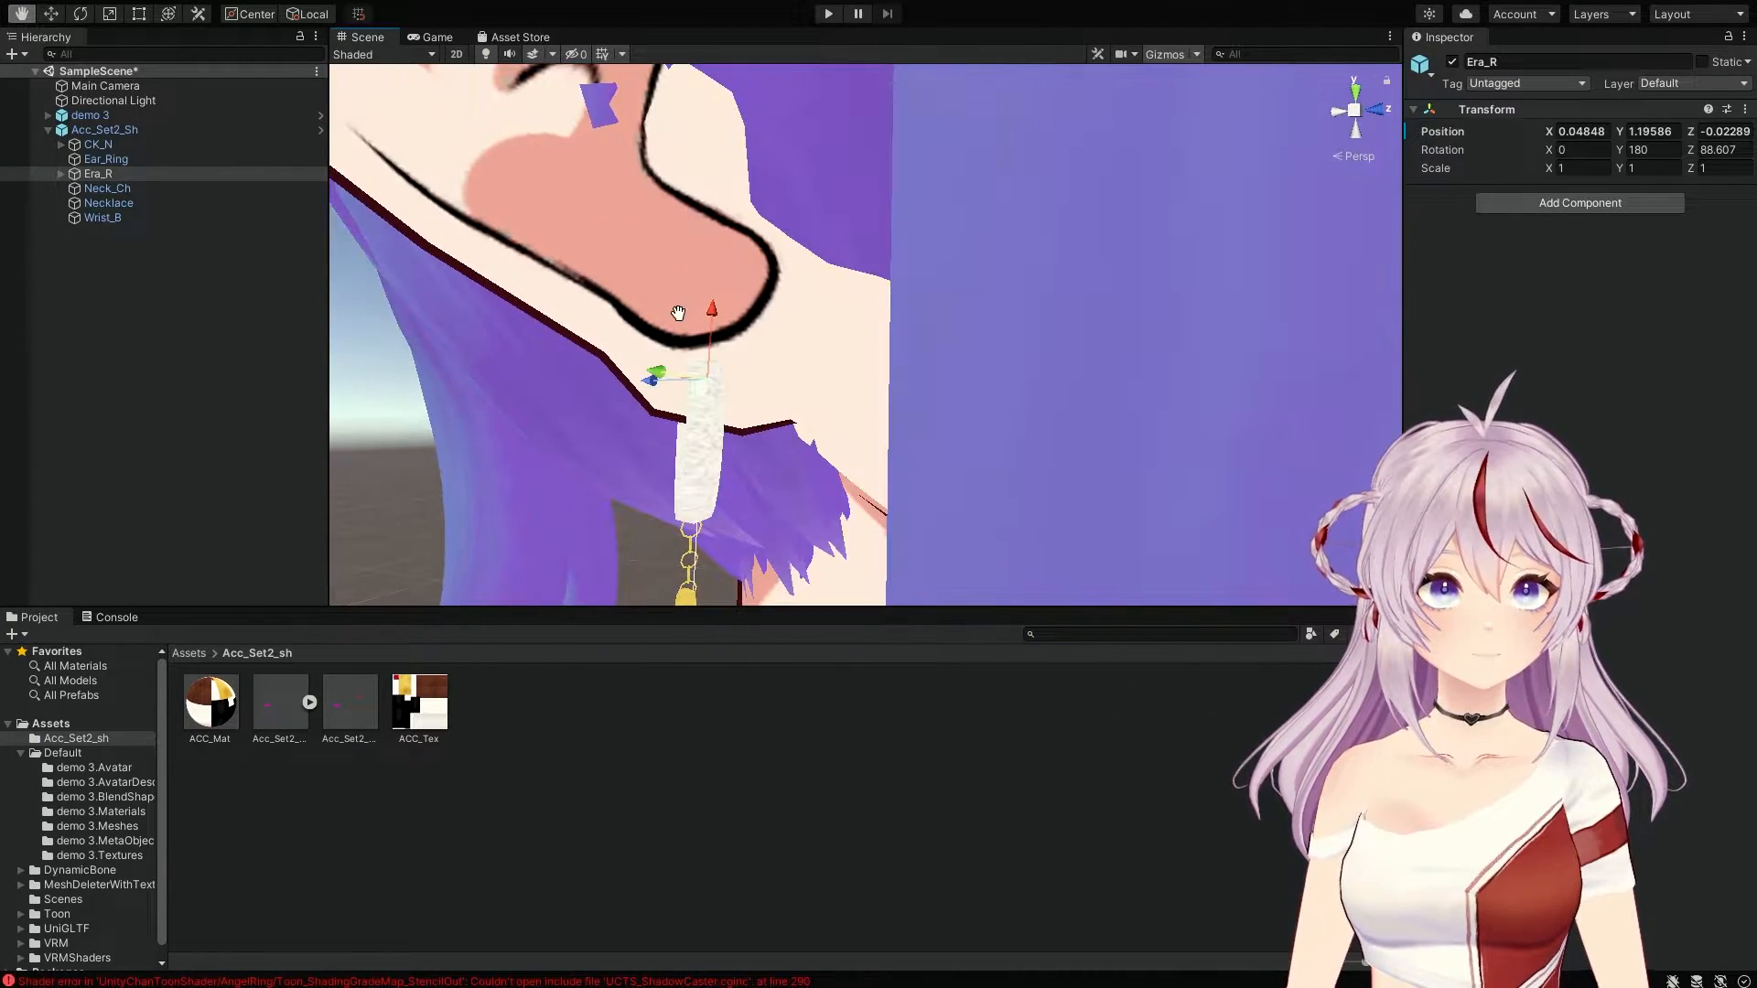
pyautogui.moveTo(651, 388); pyautogui.dragTo(752, 331)
pyautogui.moveTo(863, 364); pyautogui.dragTo(926, 363, button='right')
pyautogui.moveTo(926, 363); pyautogui.dragTo(960, 365, button='middle')
pyautogui.moveTo(960, 364); pyautogui.dragTo(1166, 376, button='right')
pyautogui.moveTo(1039, 384); pyautogui.dragTo(1052, 381, button='middle')
pyautogui.moveTo(1052, 381); pyautogui.dragTo(947, 367, button='right')
pyautogui.moveTo(946, 368); pyautogui.dragTo(928, 368, button='middle')
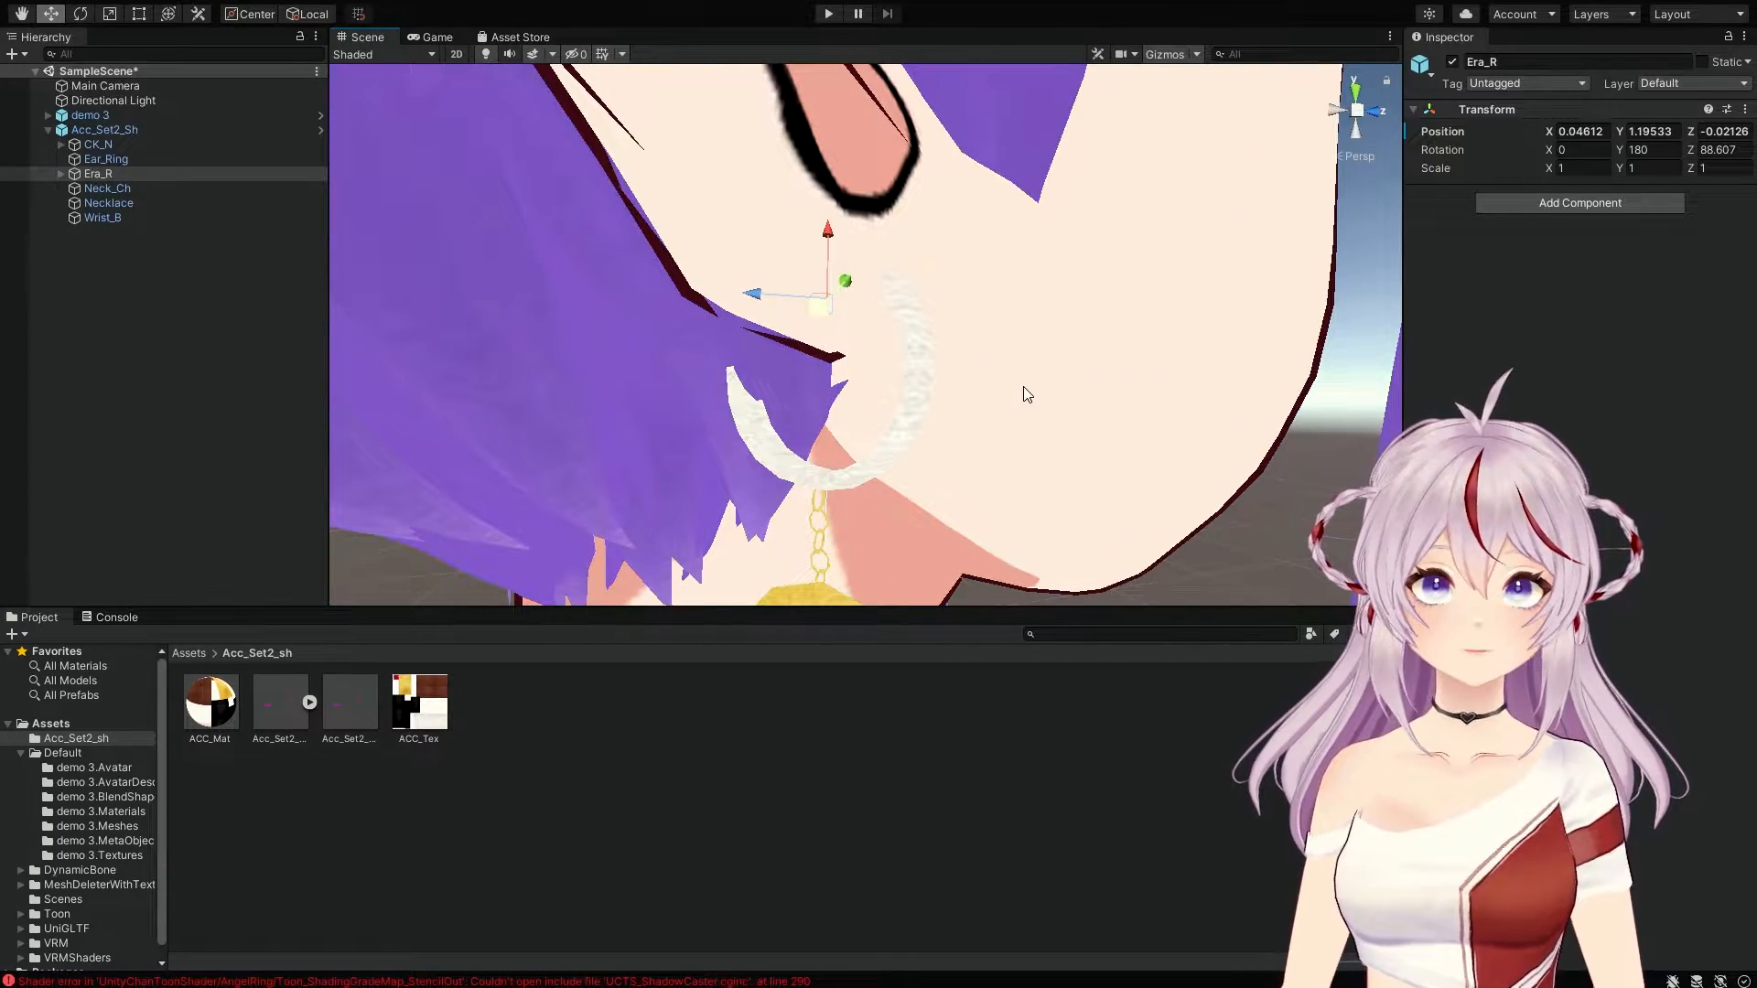
pyautogui.moveTo(1090, 392); pyautogui.dragTo(1074, 396, button='middle')
pyautogui.moveTo(1074, 396); pyautogui.dragTo(805, 385, button='right')
pyautogui.moveTo(865, 405); pyautogui.dragTo(862, 396, button='middle')
pyautogui.scroll(-10, 862, 397)
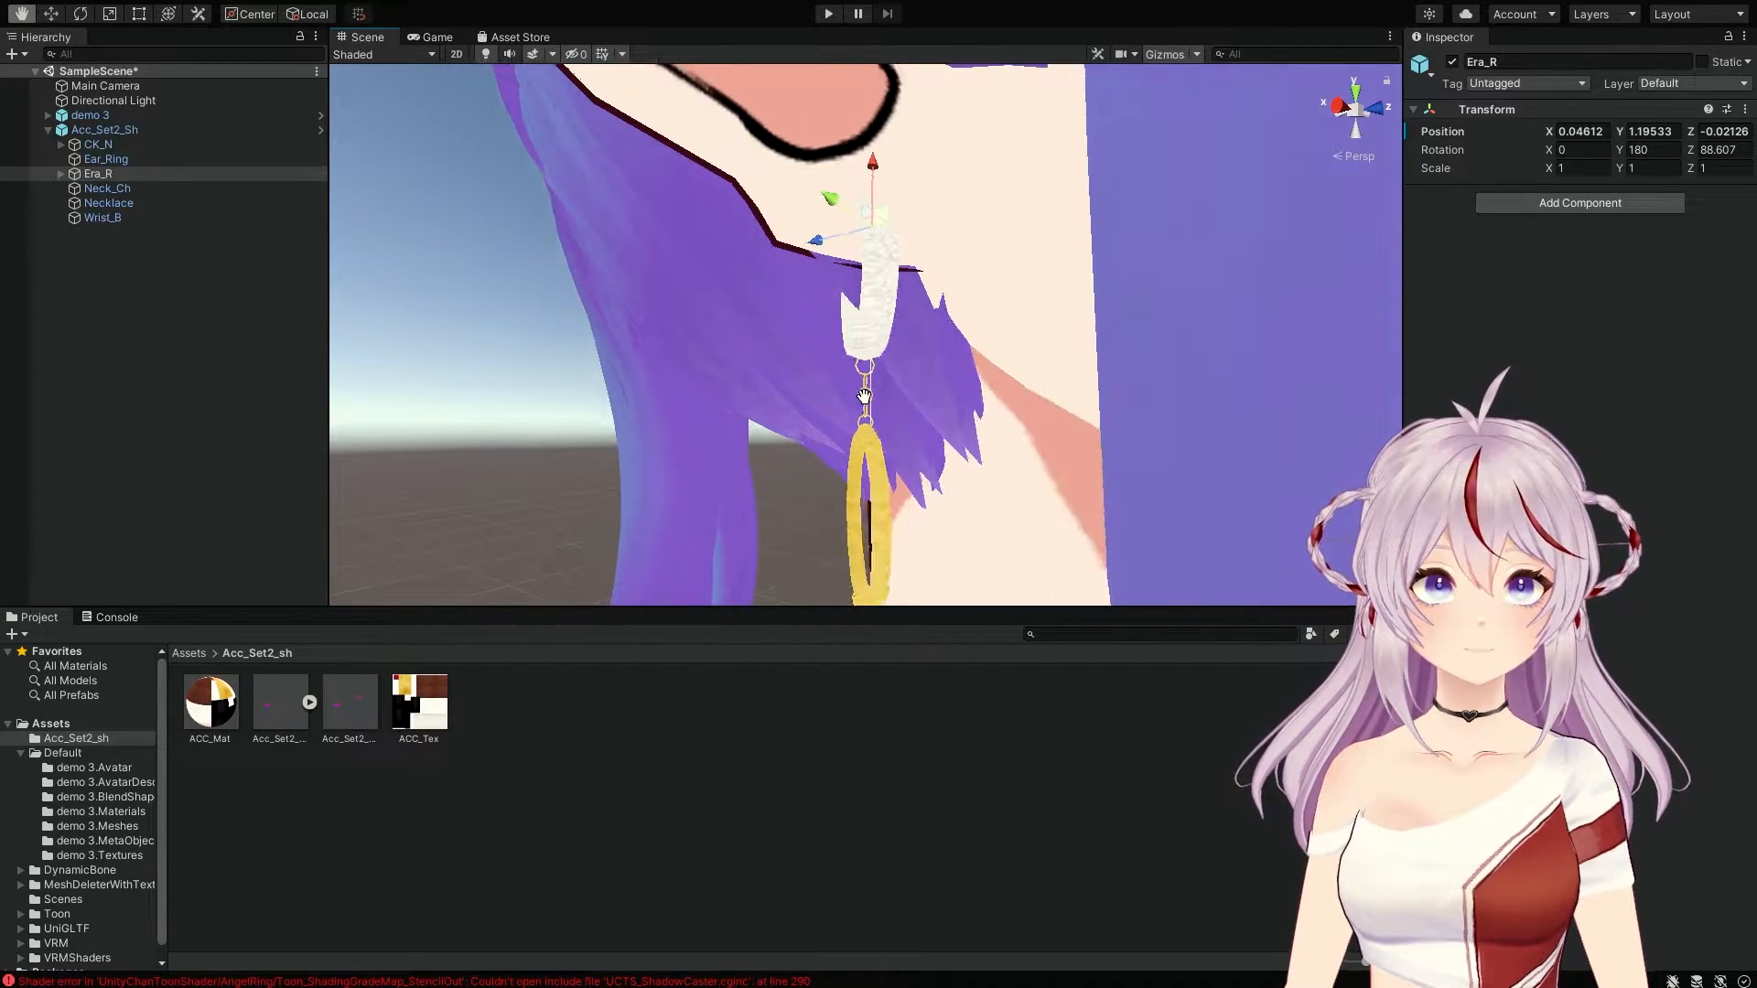
pyautogui.moveTo(888, 398); pyautogui.dragTo(1006, 392, button='right')
pyautogui.scroll(3, 1010, 393)
pyautogui.moveTo(1010, 394); pyautogui.dragTo(1024, 410, button='middle')
pyautogui.moveTo(1024, 409); pyautogui.dragTo(1155, 435, button='right')
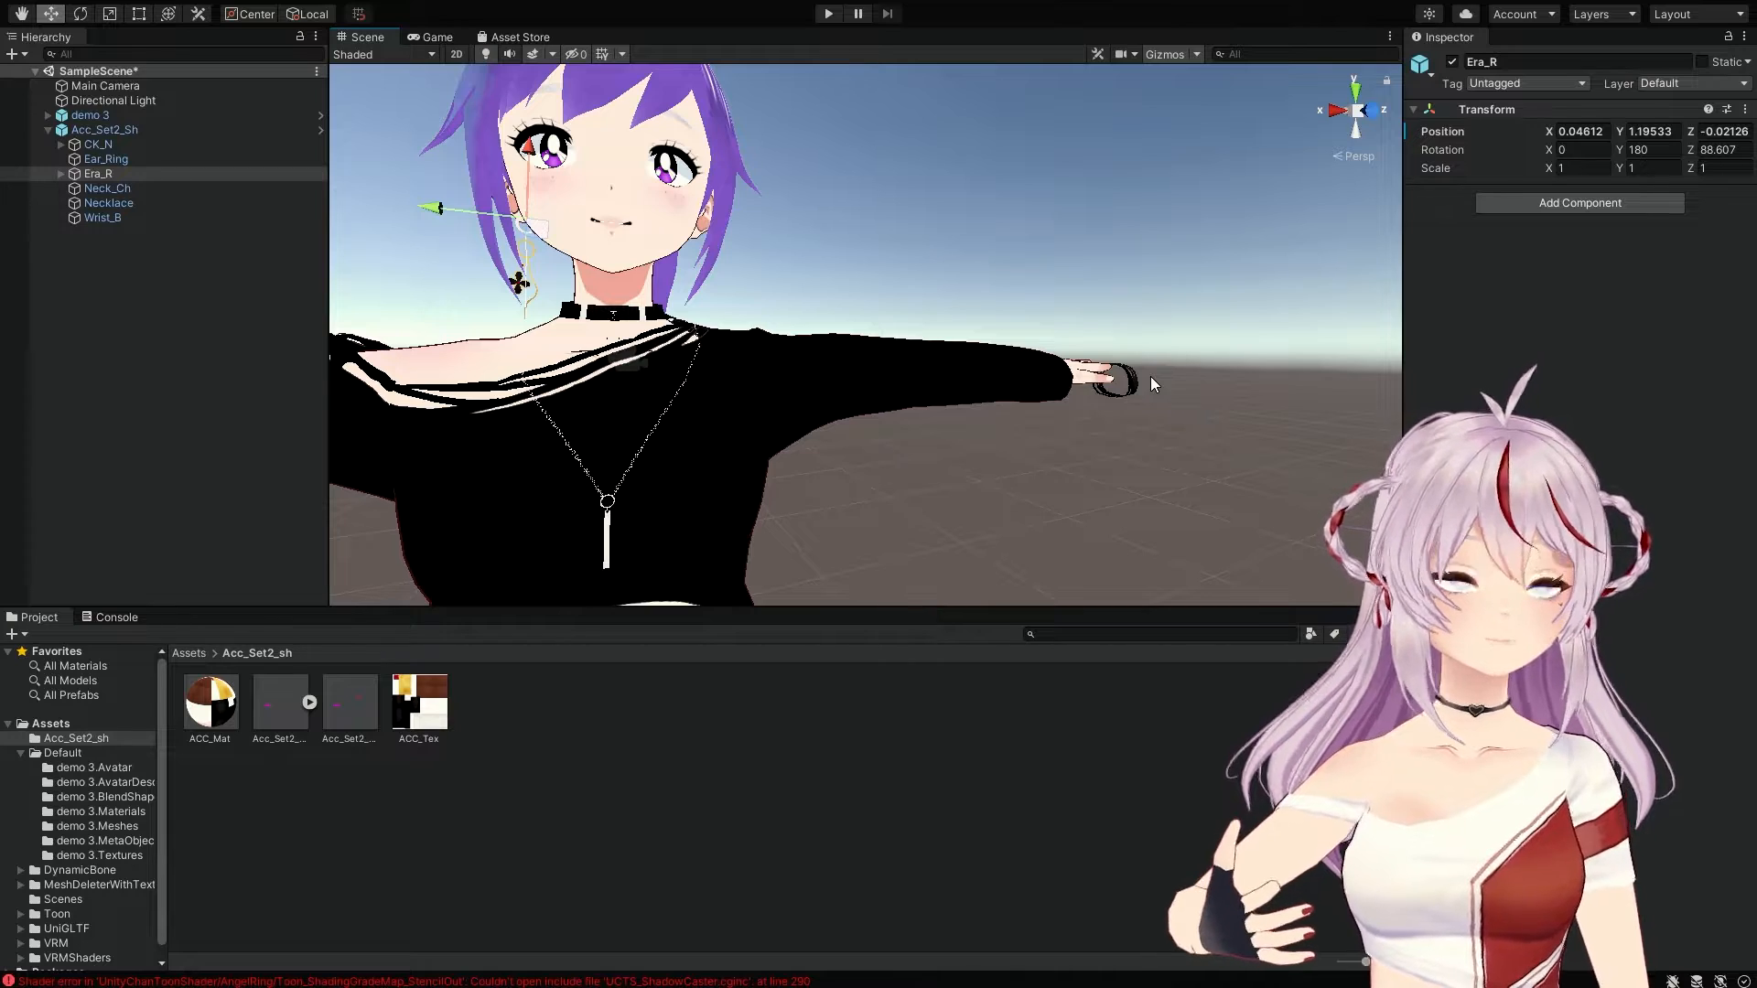
# Step: Select Acc_Set2_Sh in the Hierarchy to show its Transform and Animator
pyautogui.click(95, 134)
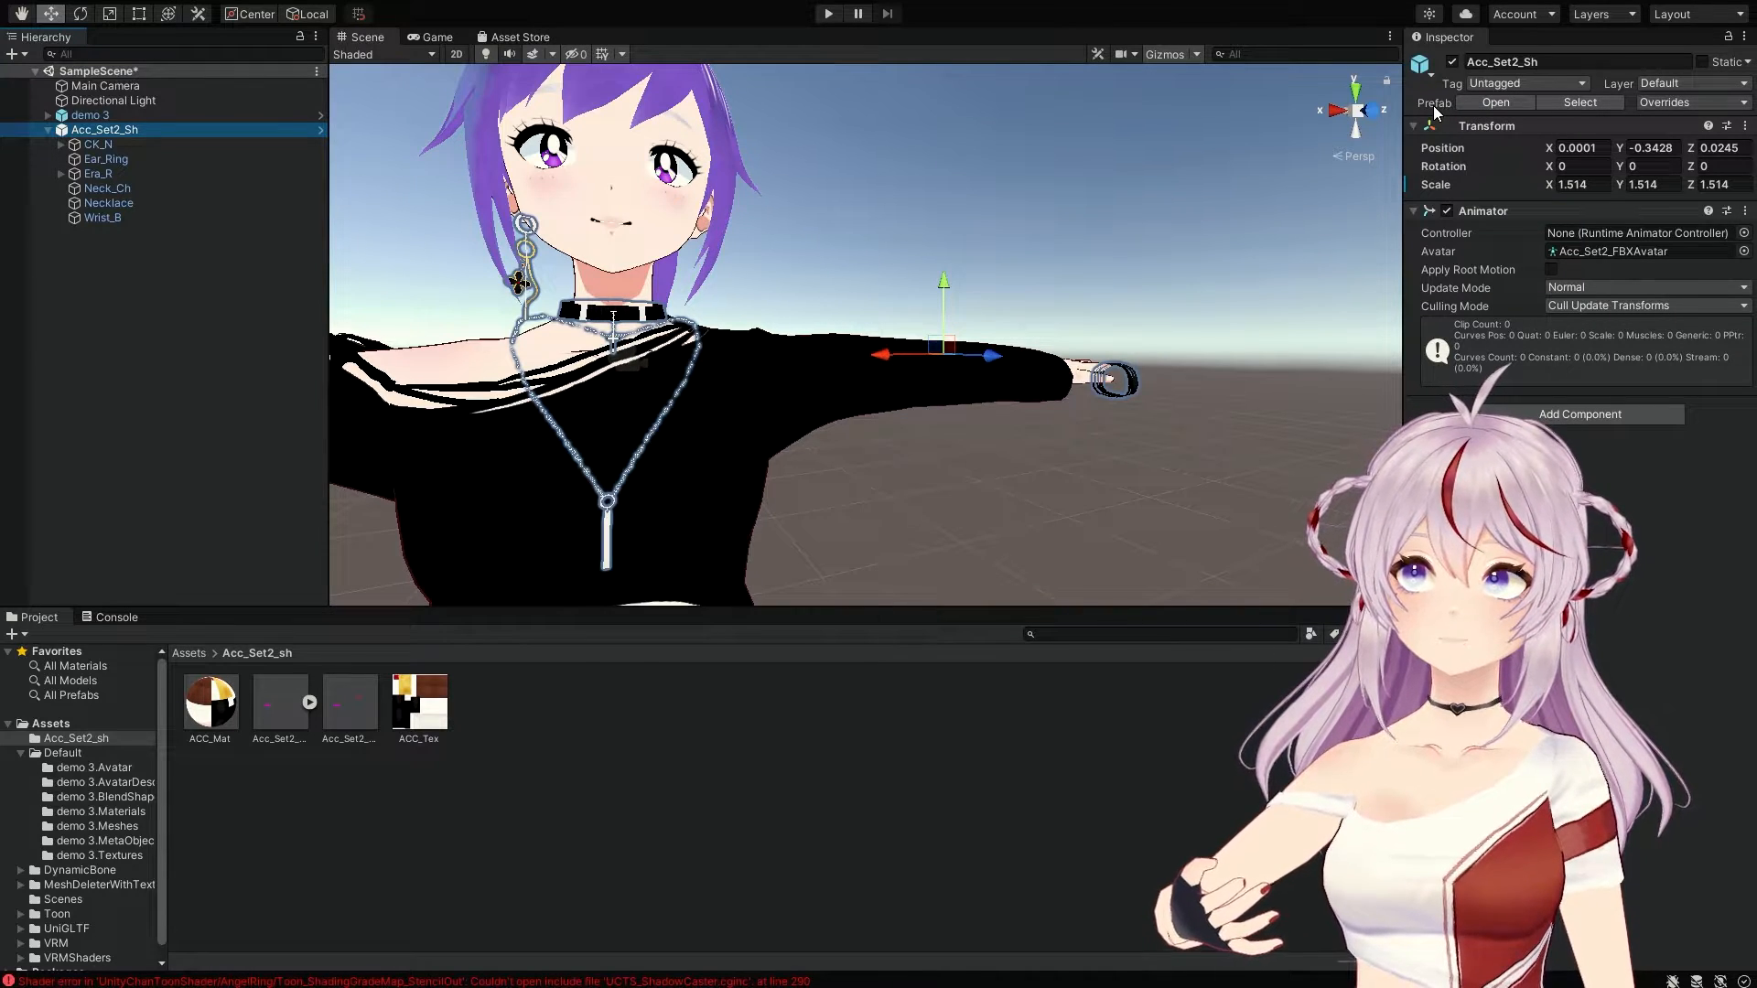
# Step: Delete Wrist_B inside the Acc_Set2_Sh prefab and go back to SampleScene
pyautogui.click(1484, 99)
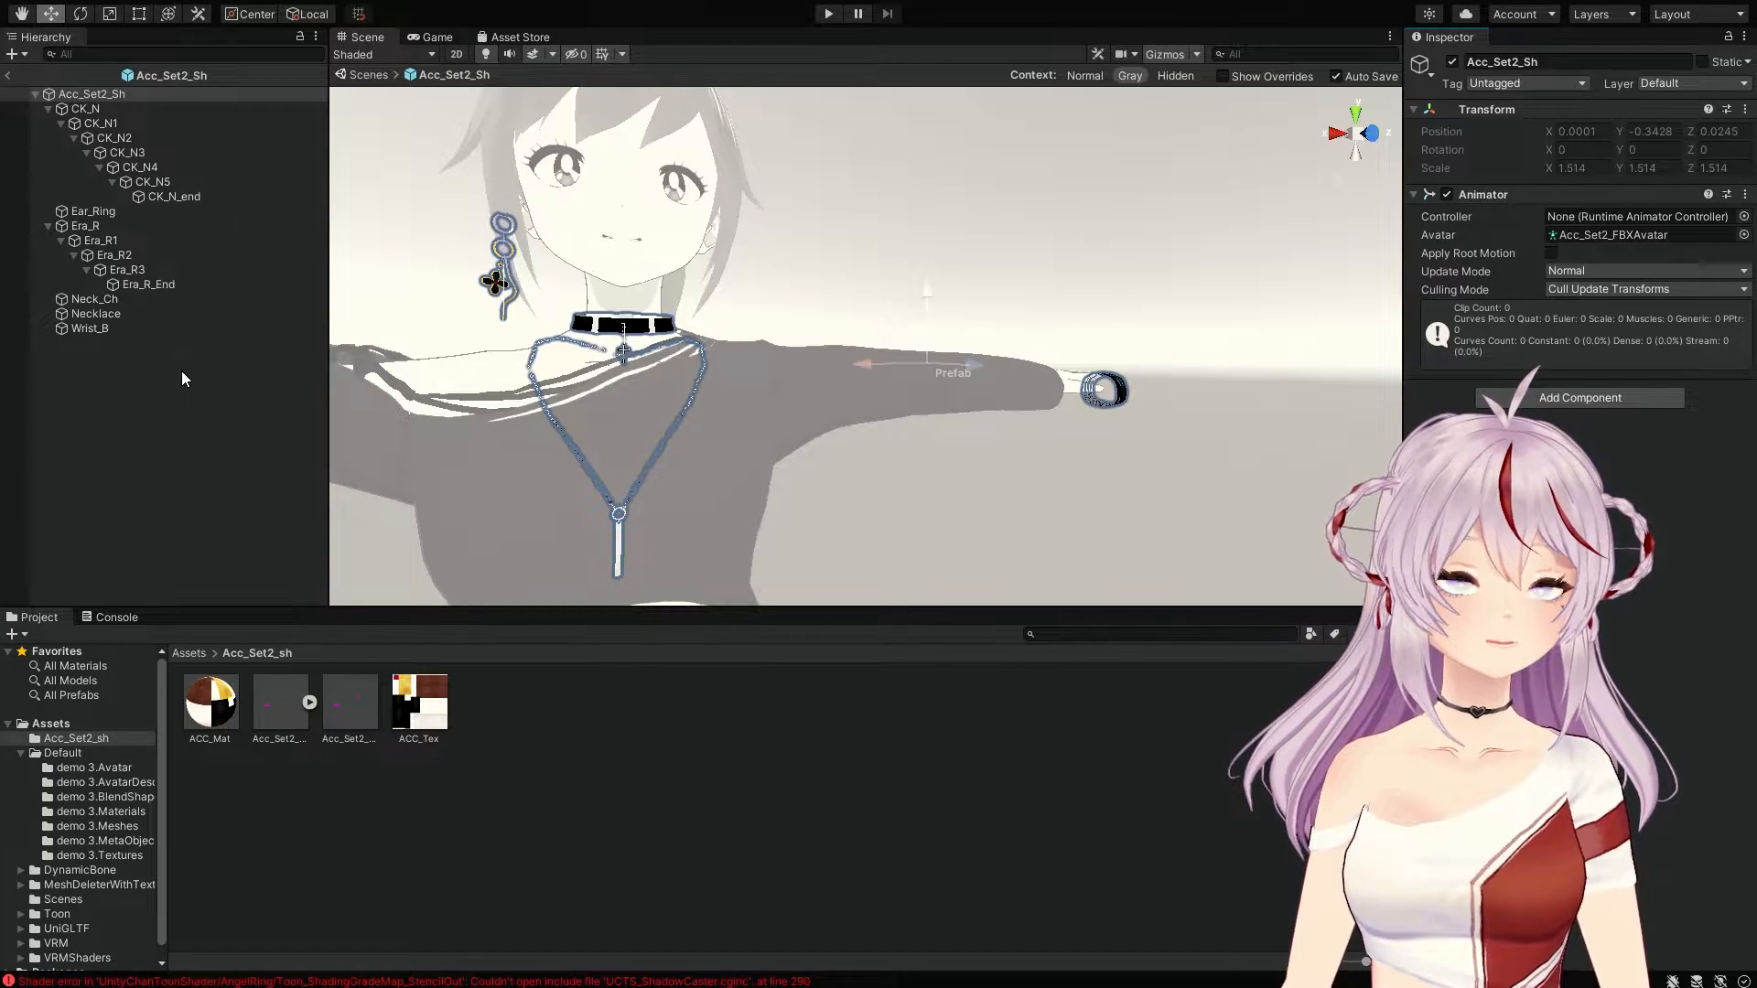
pyautogui.click(100, 338)
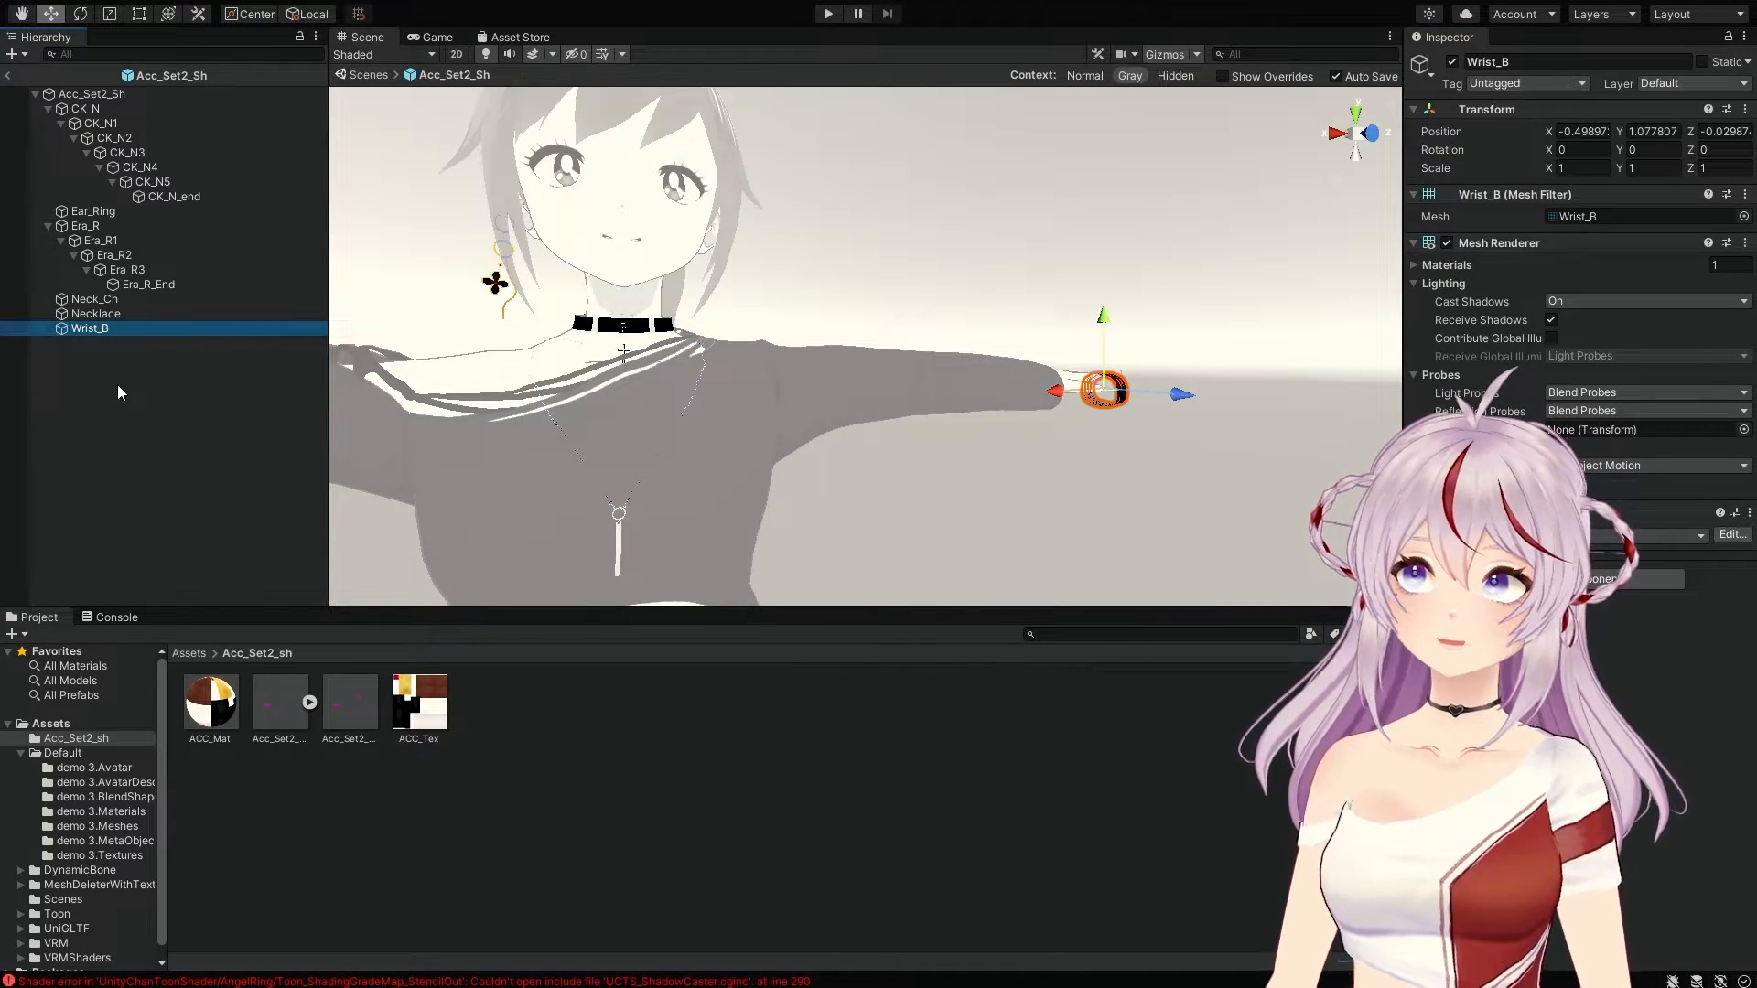
pyautogui.press('Delete')
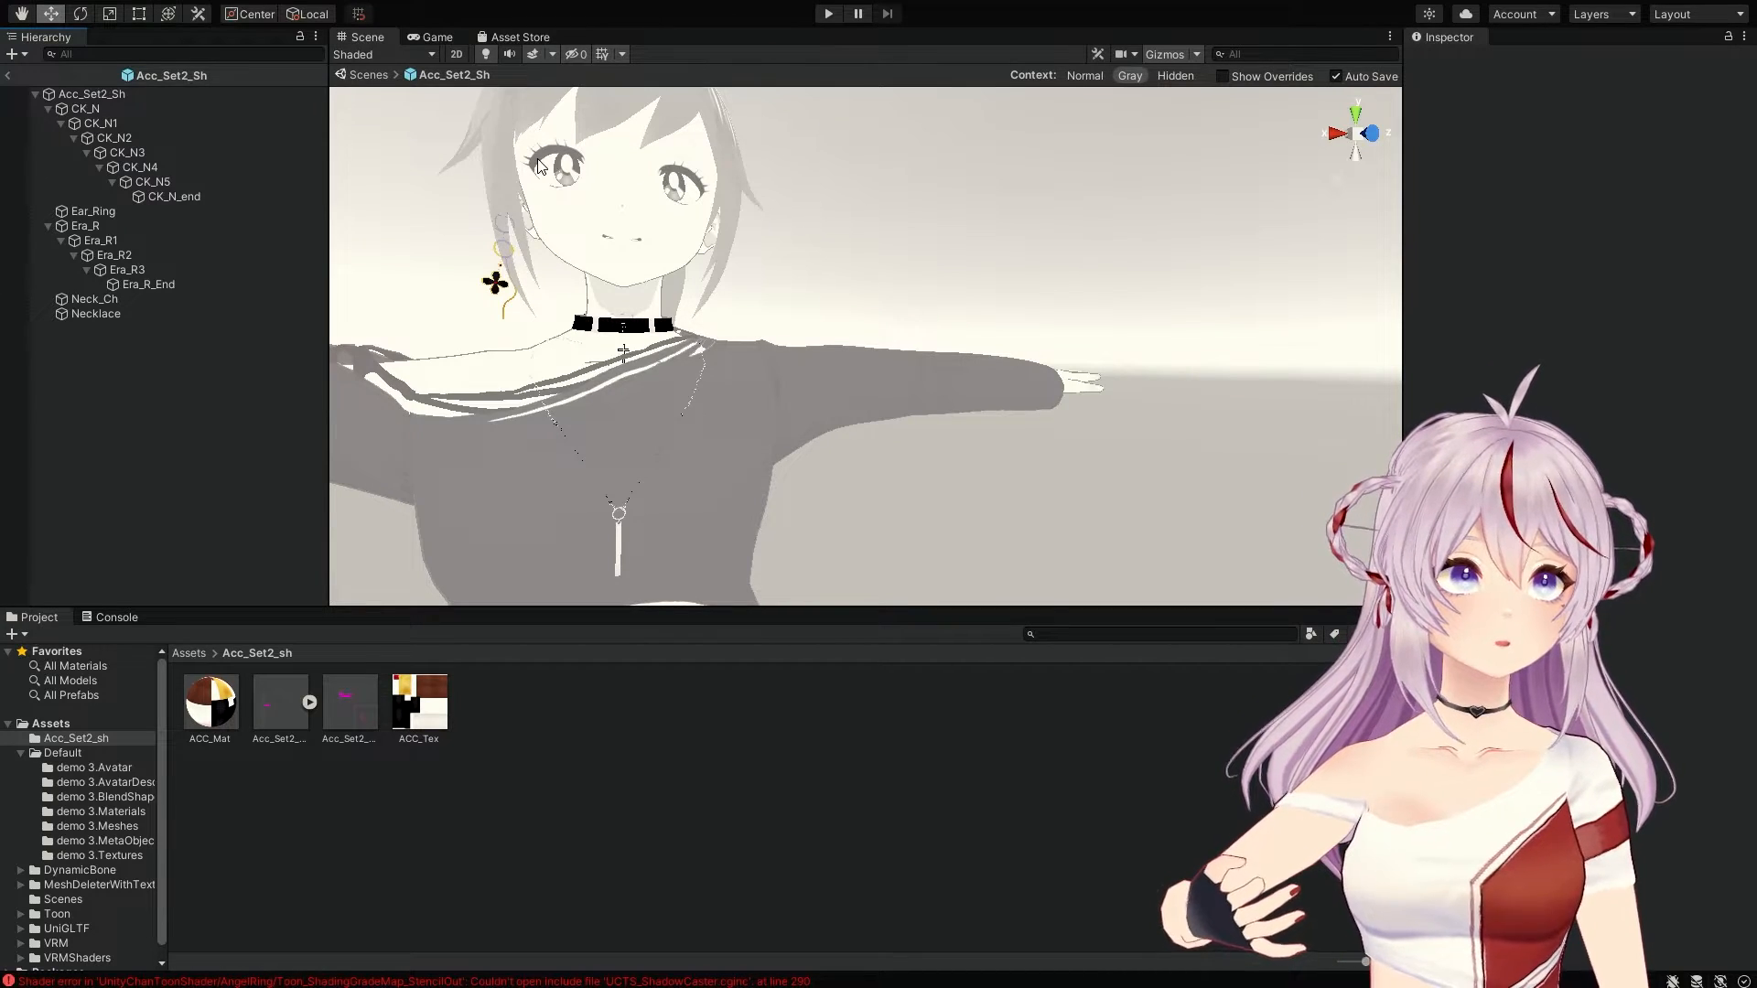
pyautogui.click(10, 78)
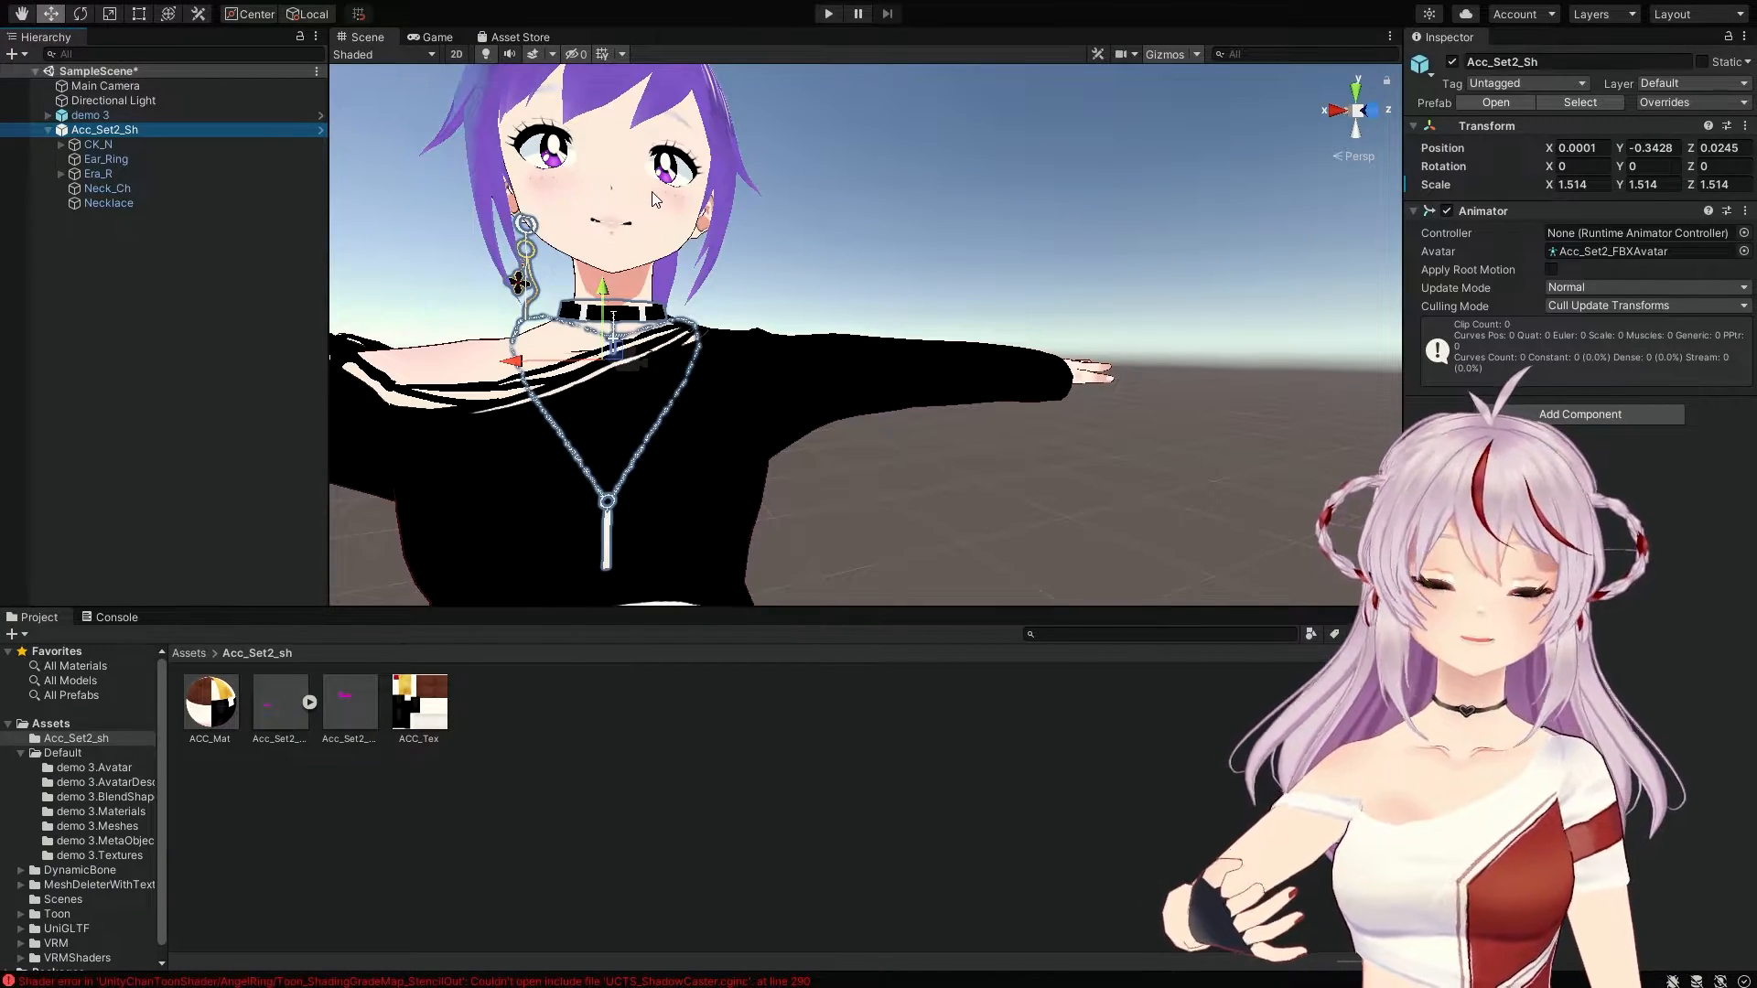
# Step: Collapse Acc_Set2_Sh and expand demo 3 and its Root to list J_Bip_C_Hips
pyautogui.keyDown('alt'); pyautogui.moveTo(706, 284); pyautogui.dragTo(657, 350); pyautogui.keyUp('alt')
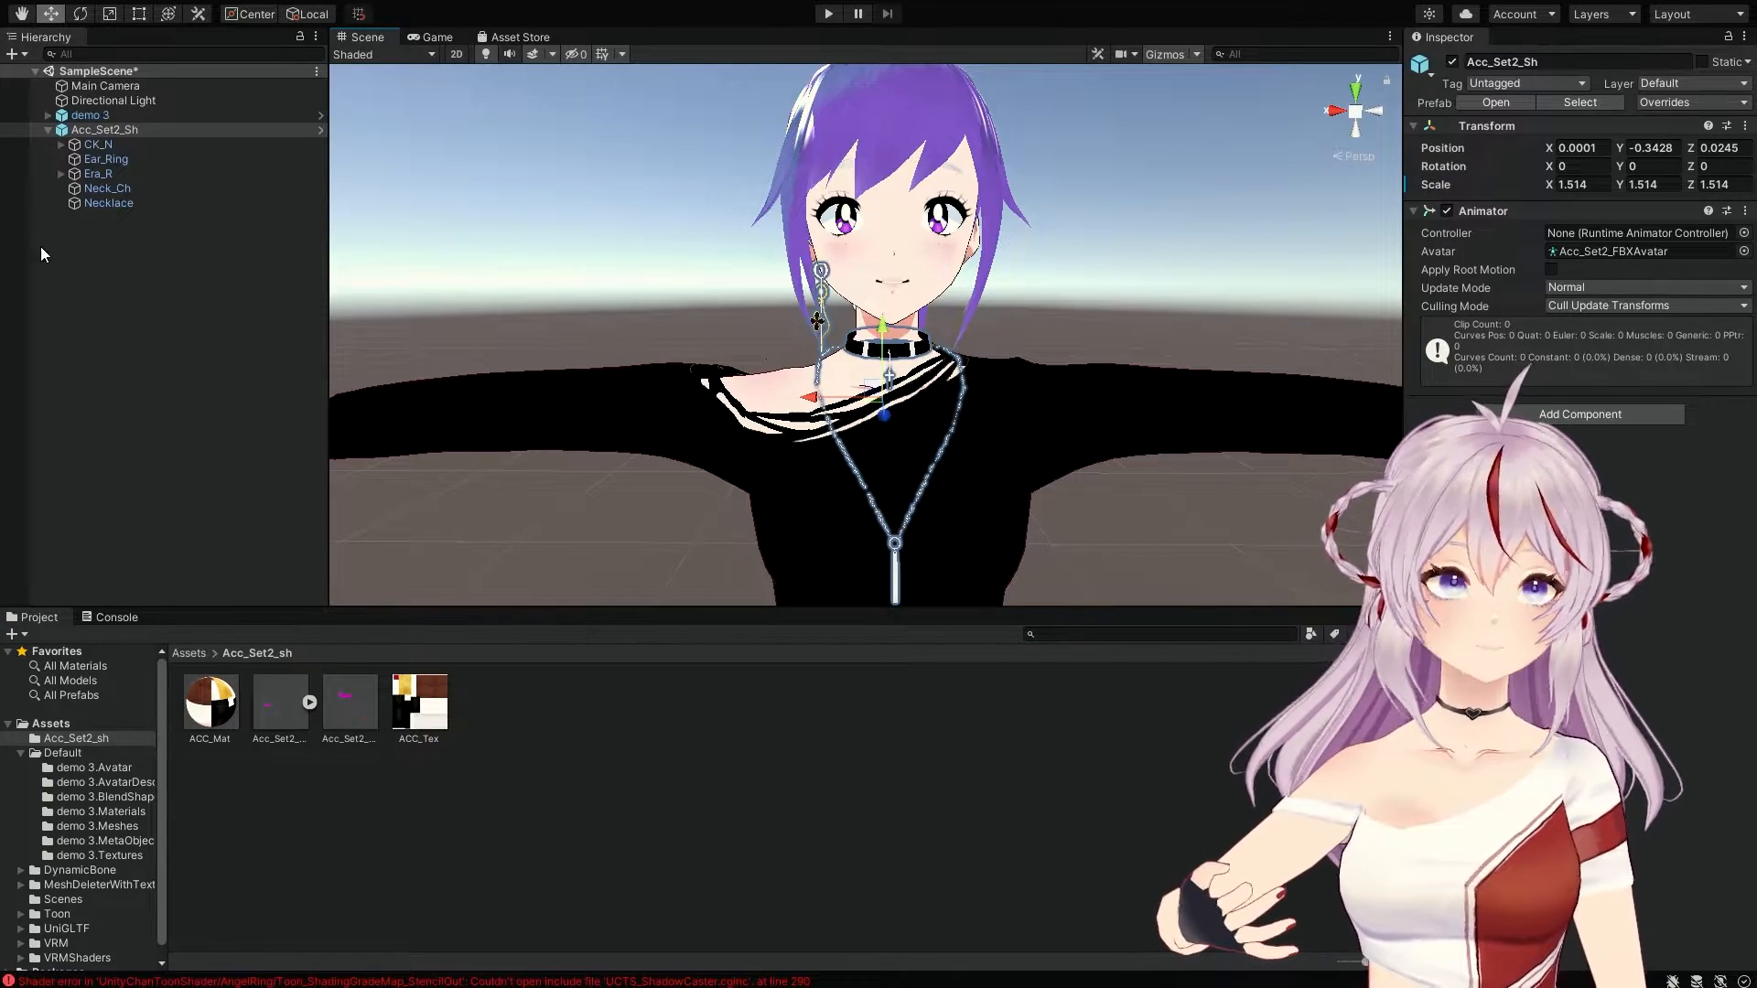
pyautogui.click(51, 131)
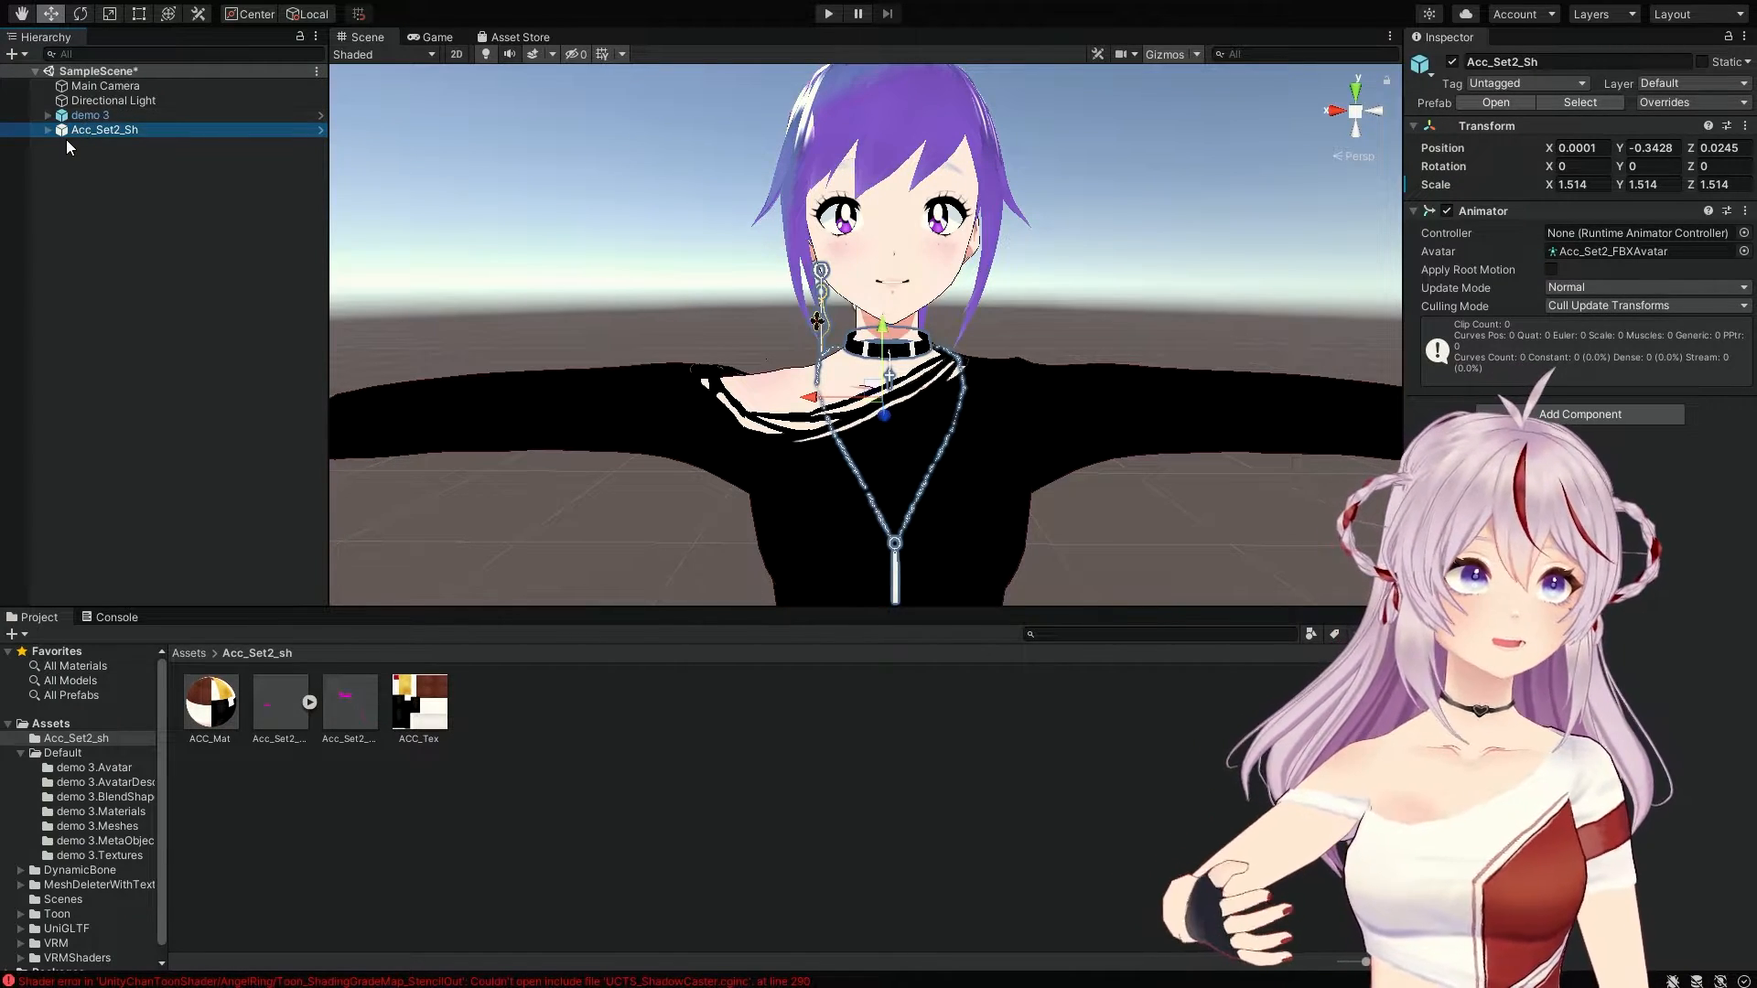
pyautogui.click(46, 115)
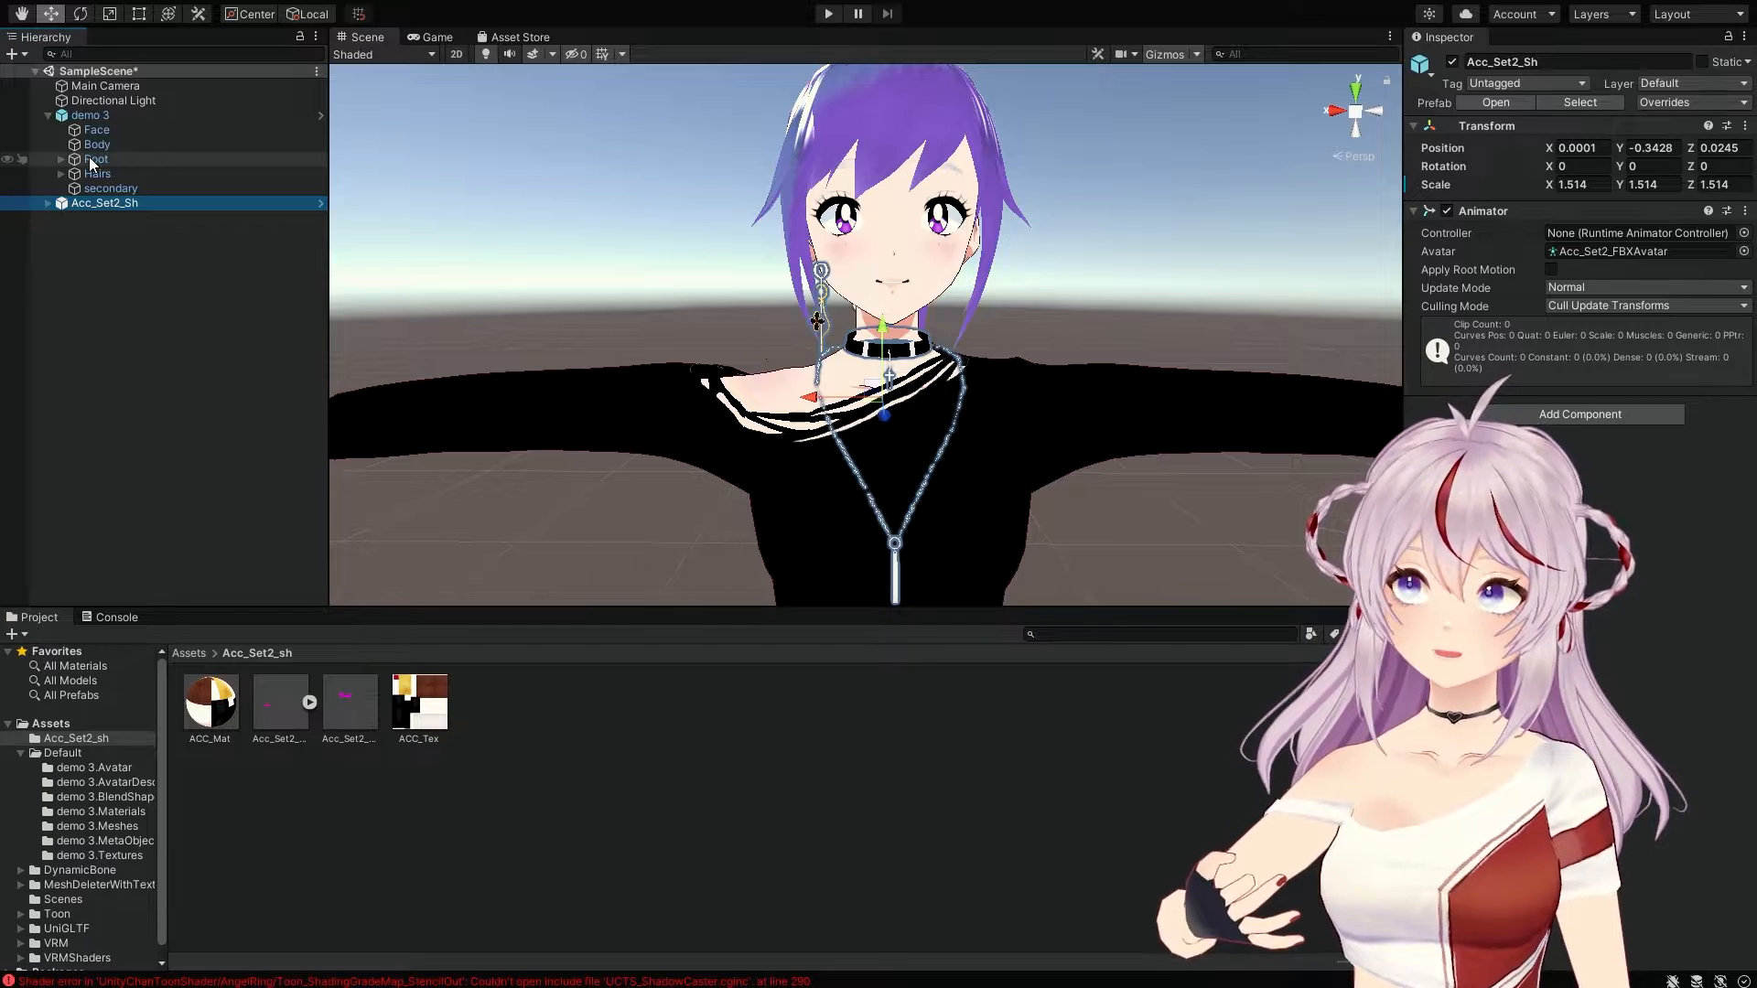
pyautogui.click(59, 160)
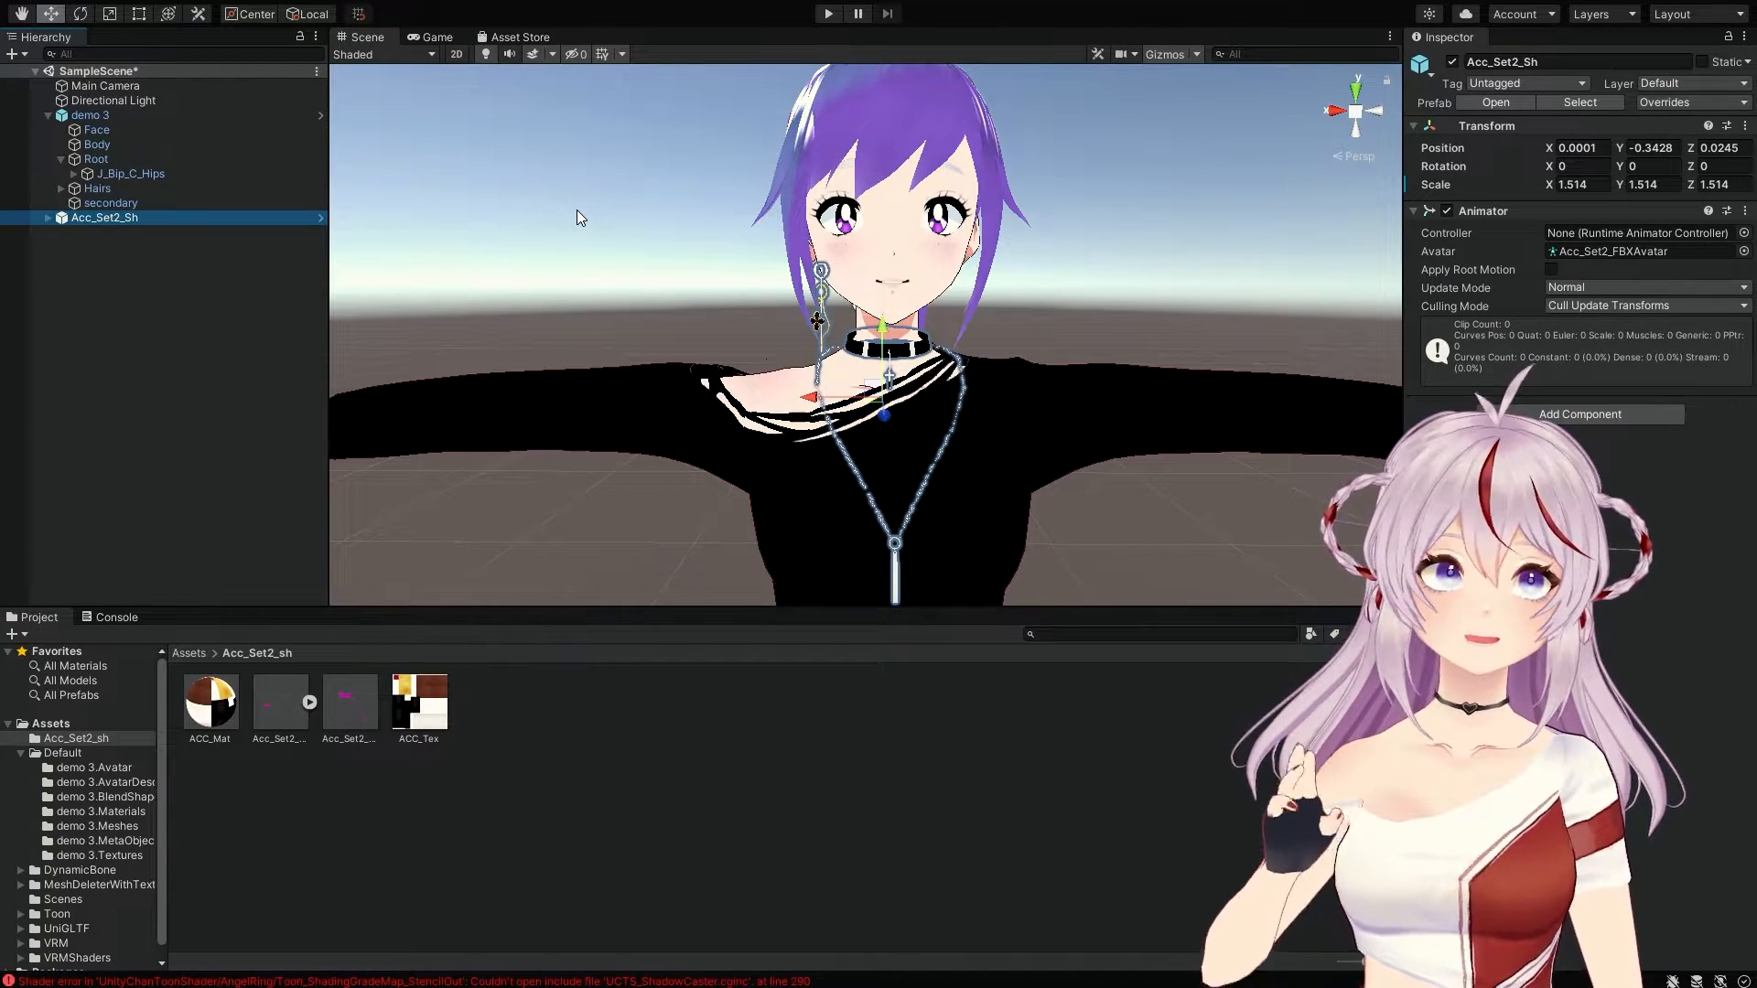
# Step: Expand J_Bip_C_Hips, Spine, Chest and UpperChest to reveal J_Bip_C_Neck
pyautogui.click(79, 174)
pyautogui.click(74, 174)
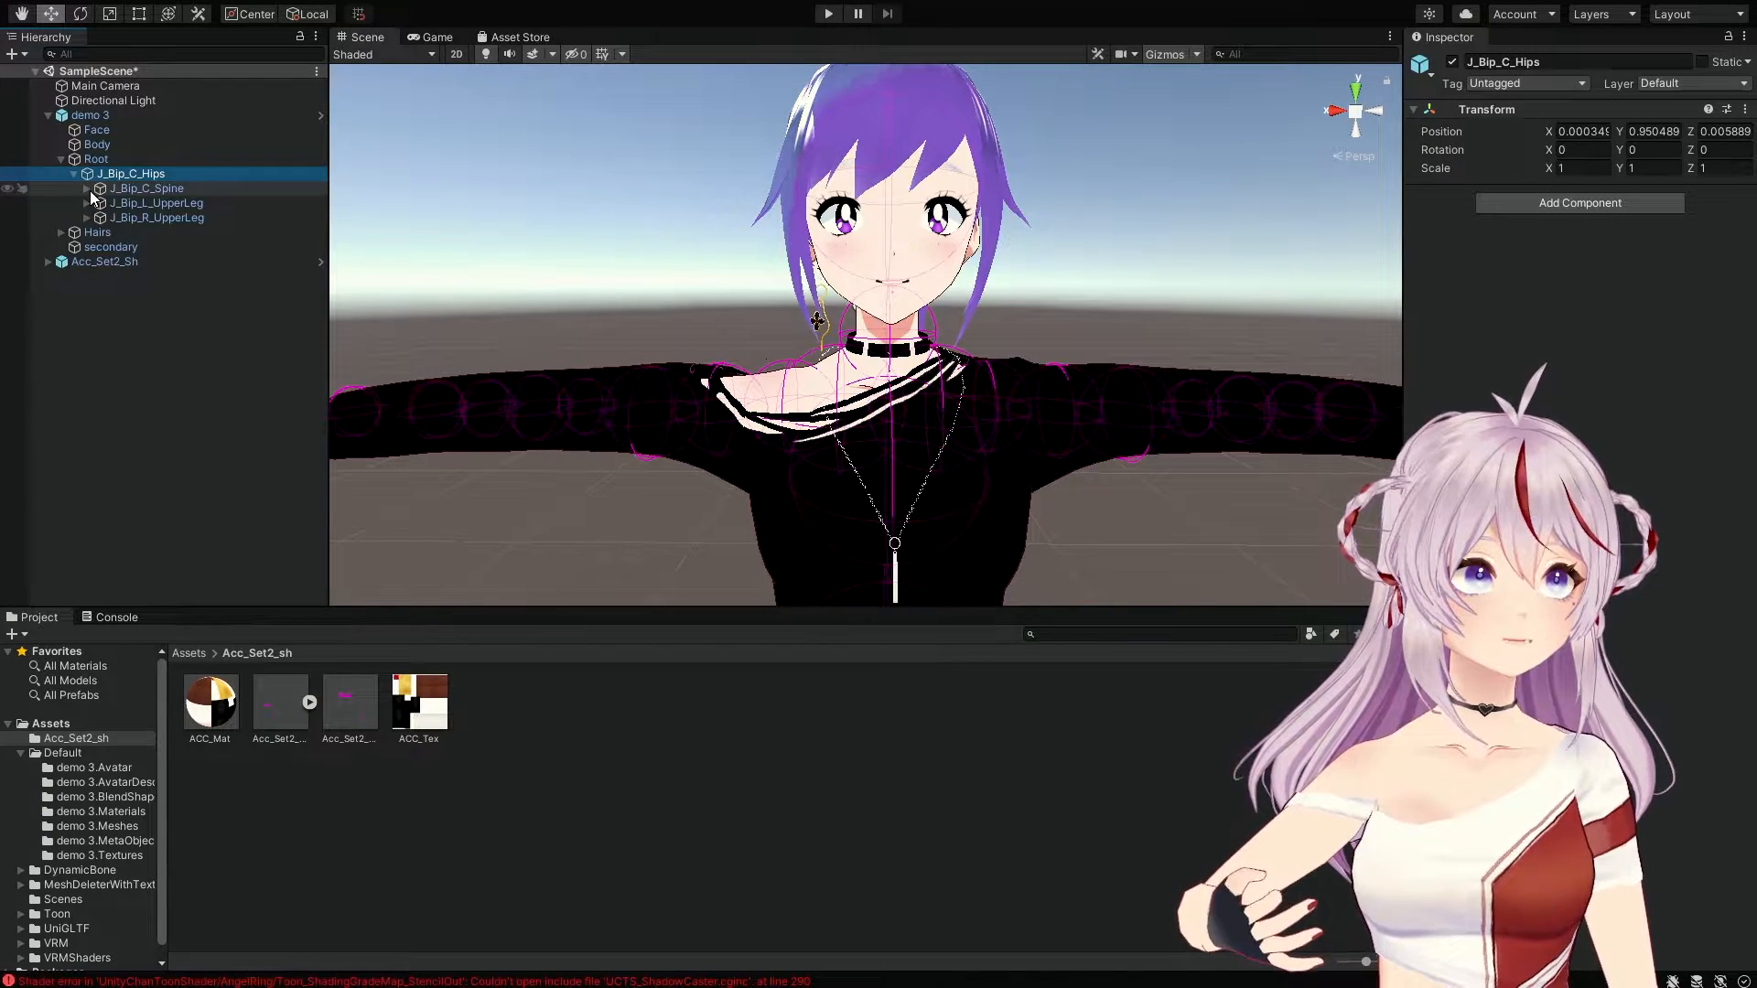
pyautogui.click(87, 188)
pyautogui.click(99, 203)
pyautogui.click(112, 218)
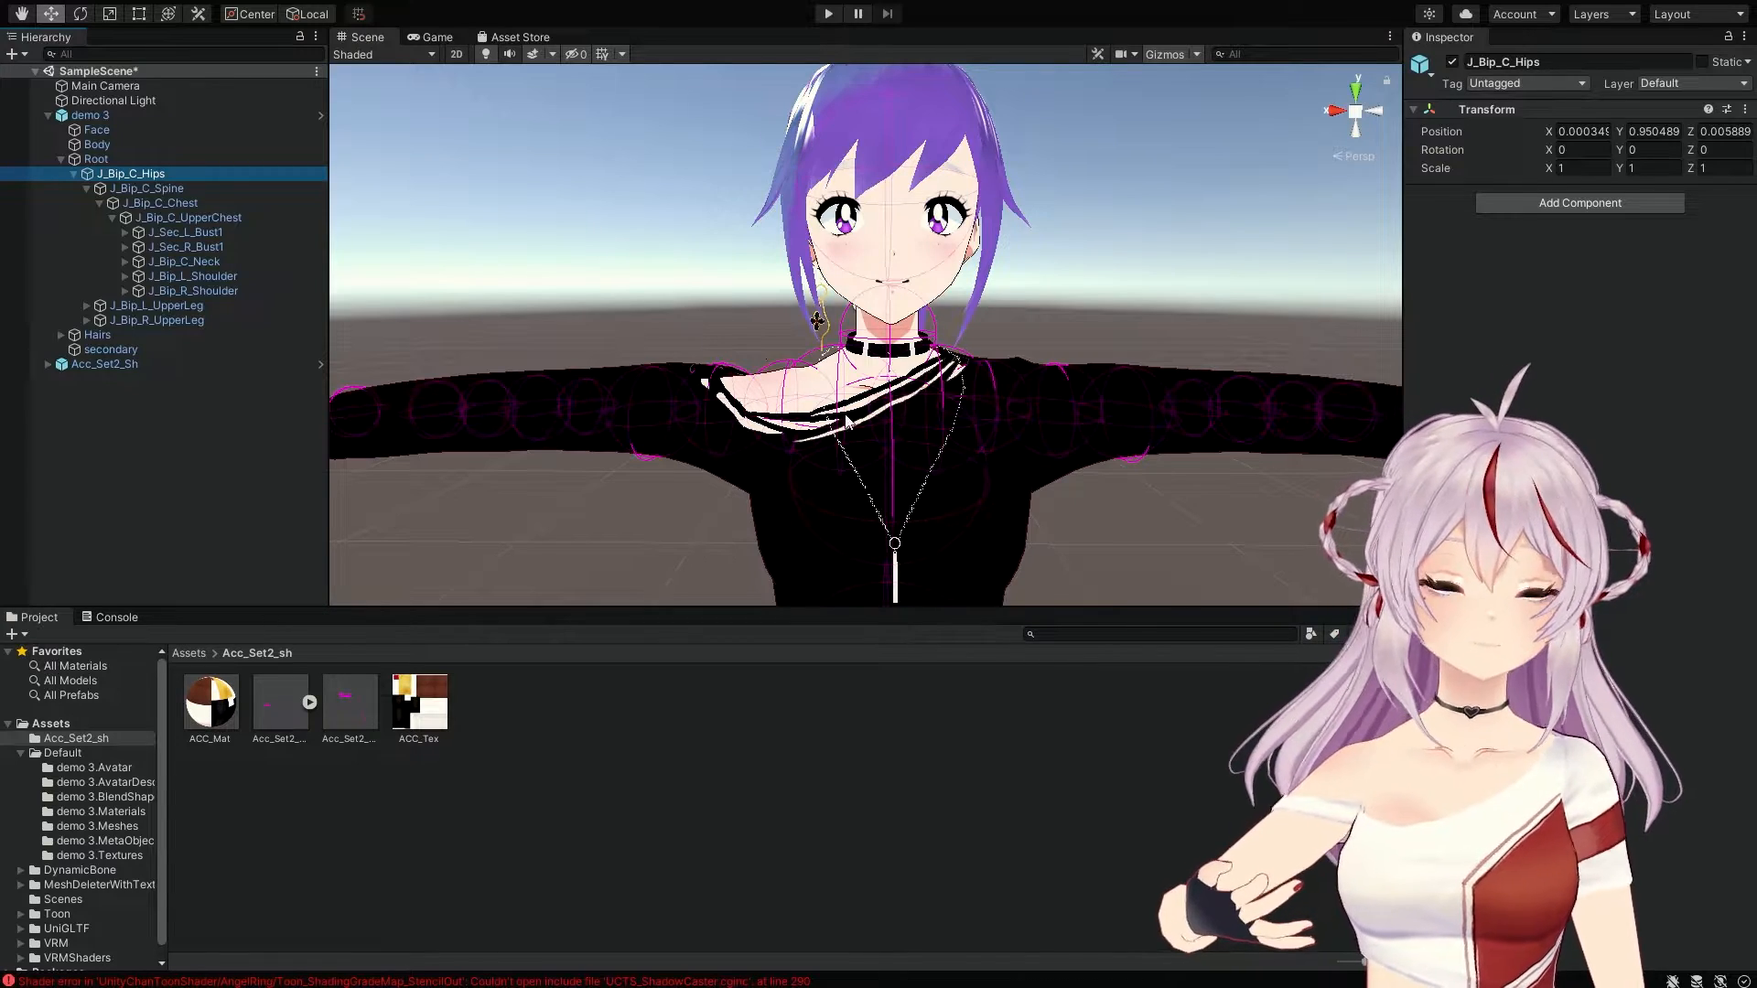
# Step: Inspect the J_Bip_C_Neck bone, then select Acc_Set2_Sh
pyautogui.click(207, 263)
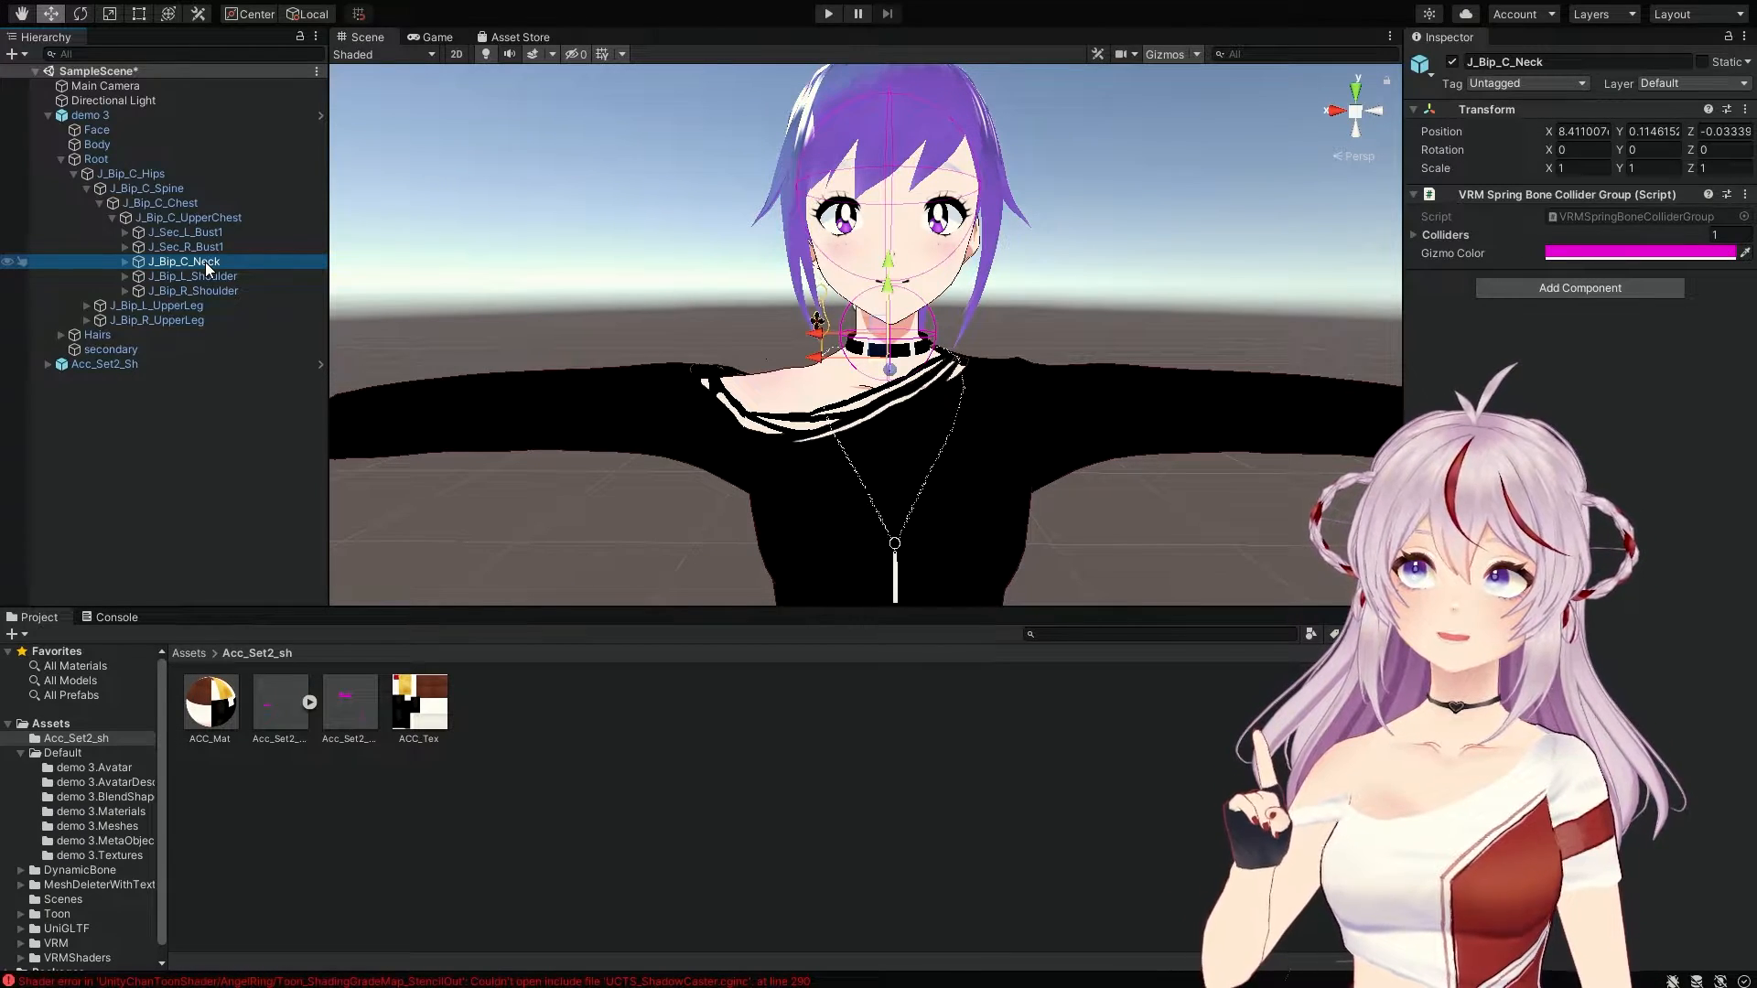
pyautogui.click(96, 364)
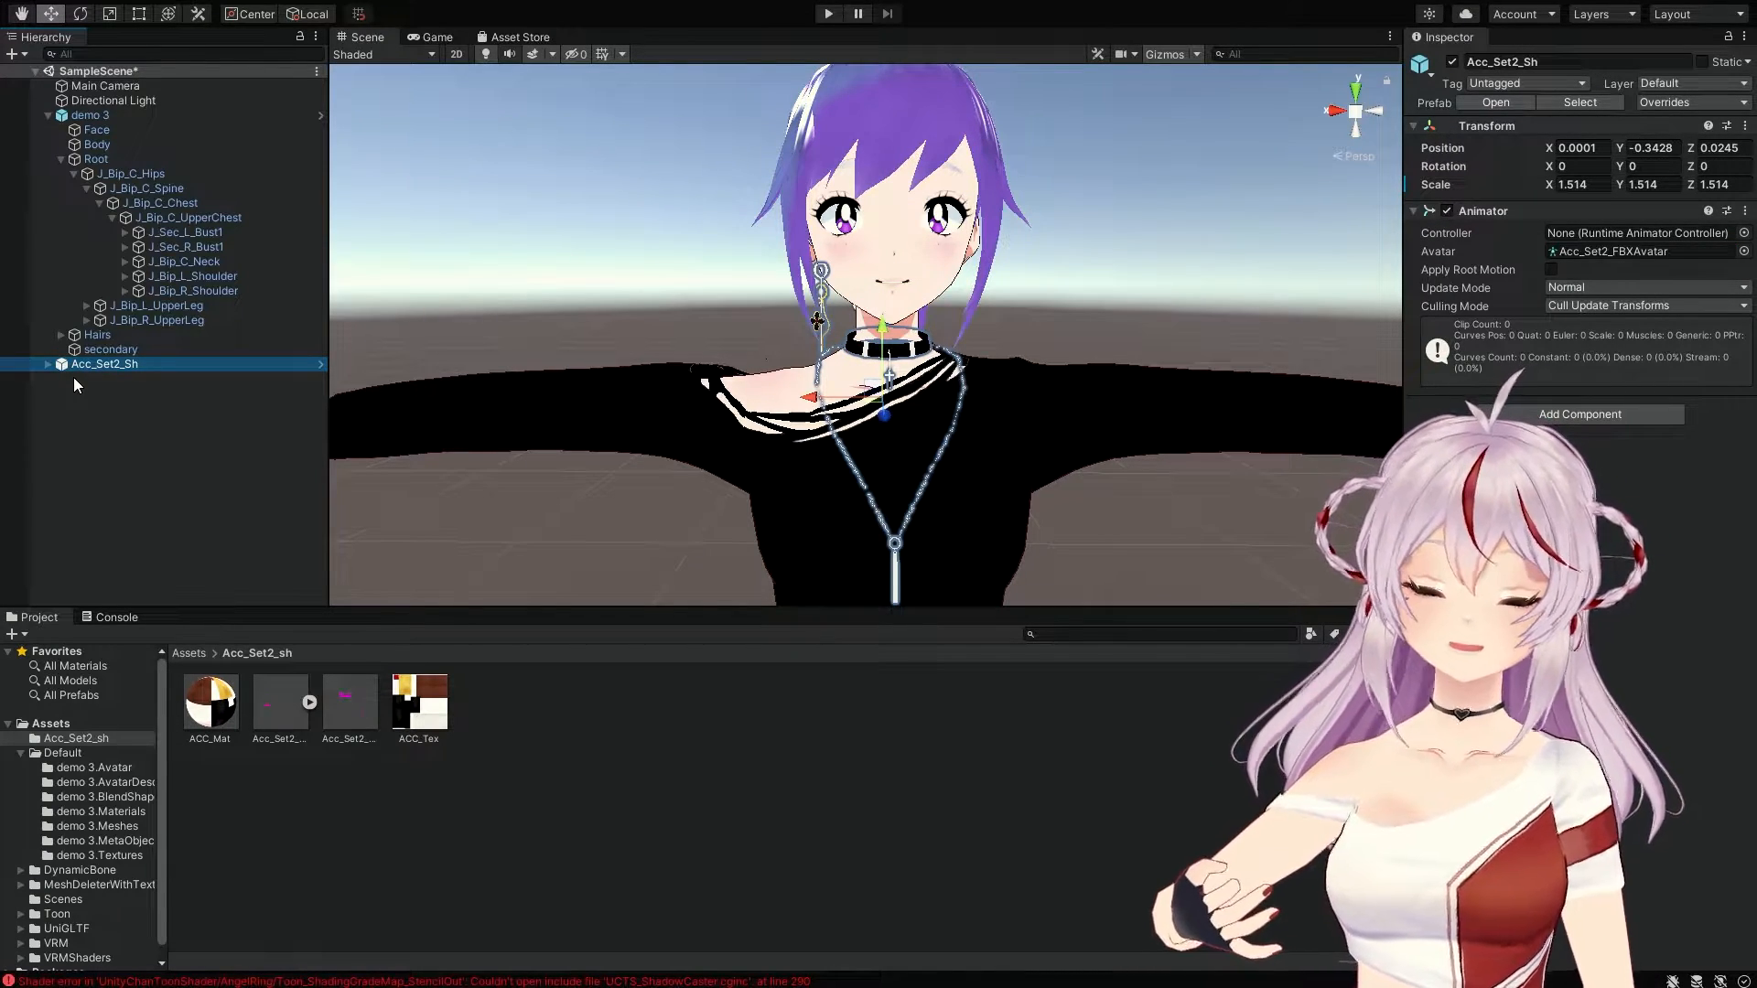
# Step: Parent Acc_Set2_Sh under the J_Bip_C_Neck bone, then select the demo 3 root object
pyautogui.moveTo(94, 366); pyautogui.dragTo(186, 265)
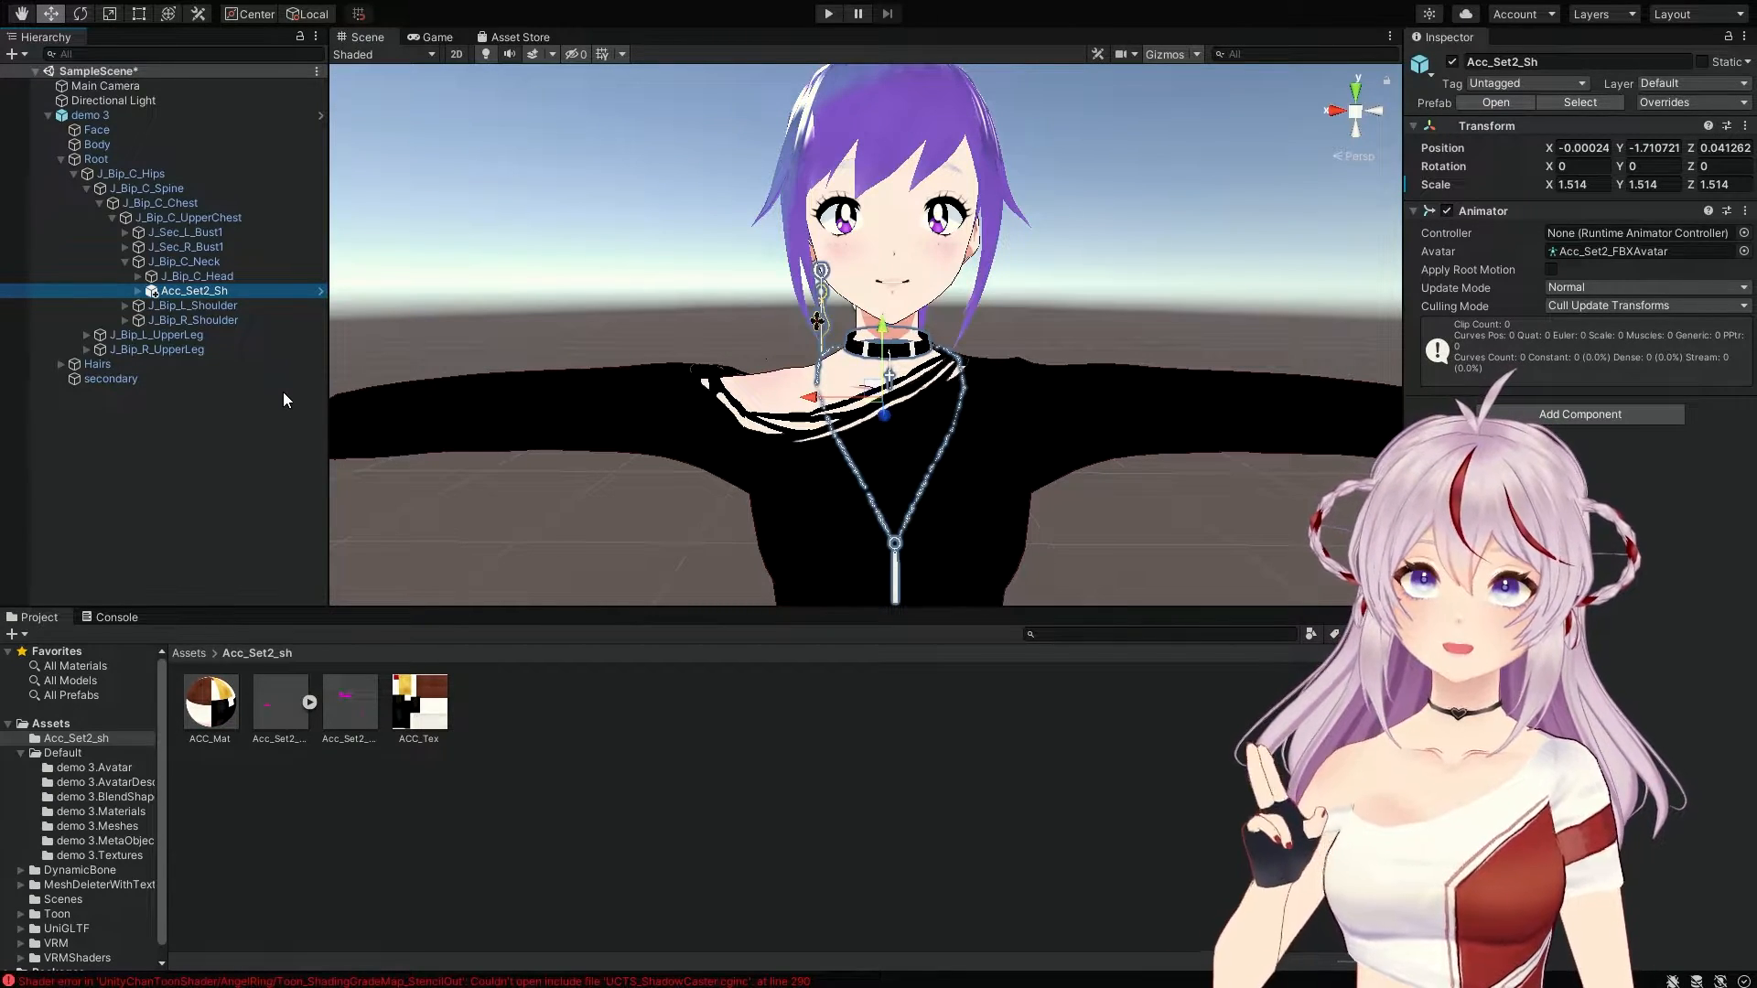
pyautogui.click(90, 115)
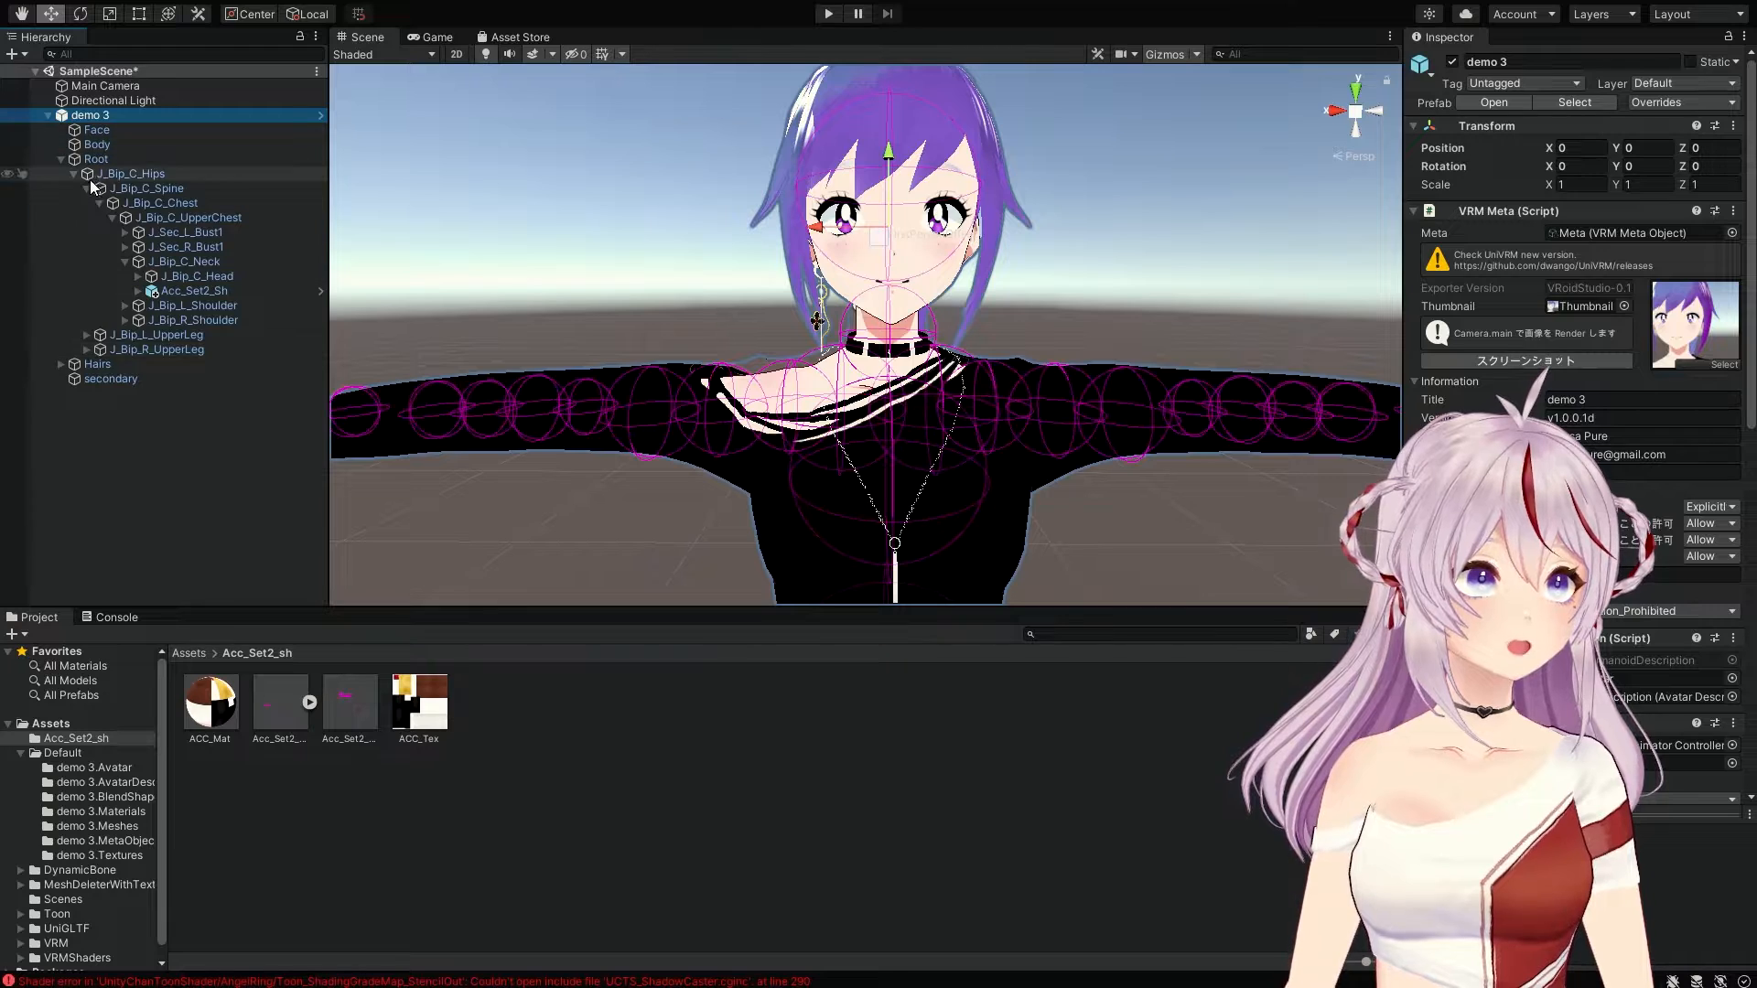
# Step: Collapse the demo 3 foldout in the Hierarchy, clear the selection and reselect demo 3
pyautogui.click(48, 115)
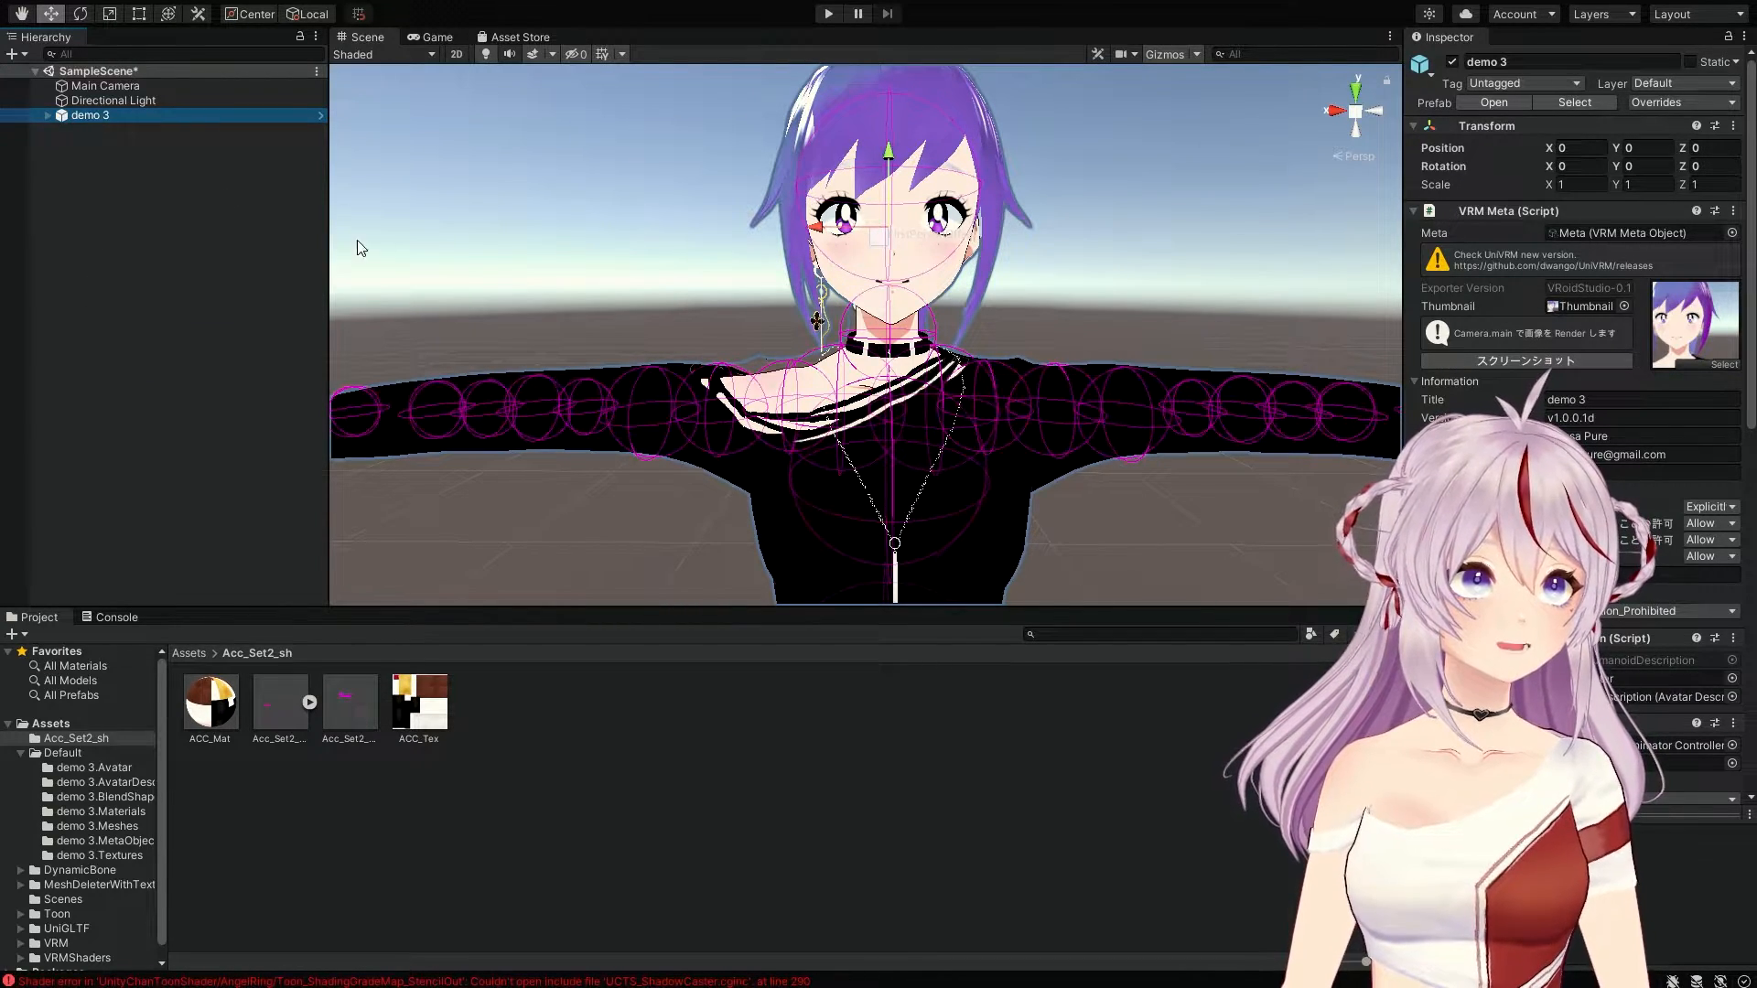
pyautogui.click(141, 140)
pyautogui.click(99, 115)
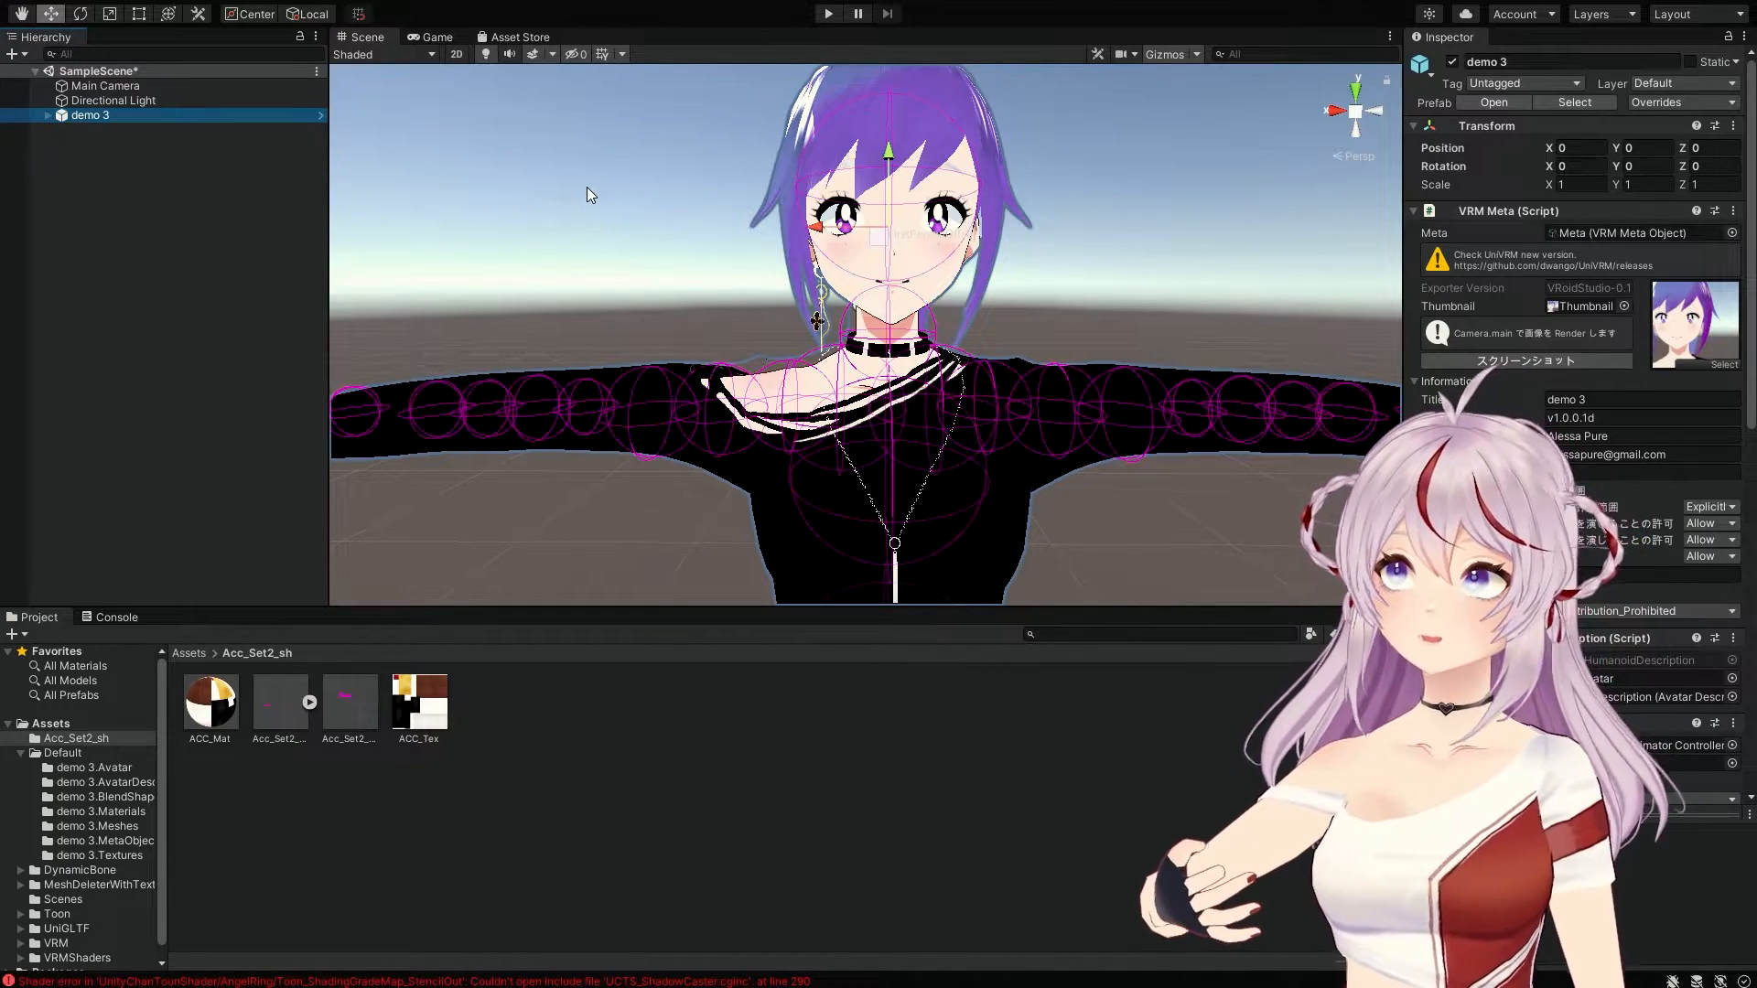
pyautogui.click(345, 15)
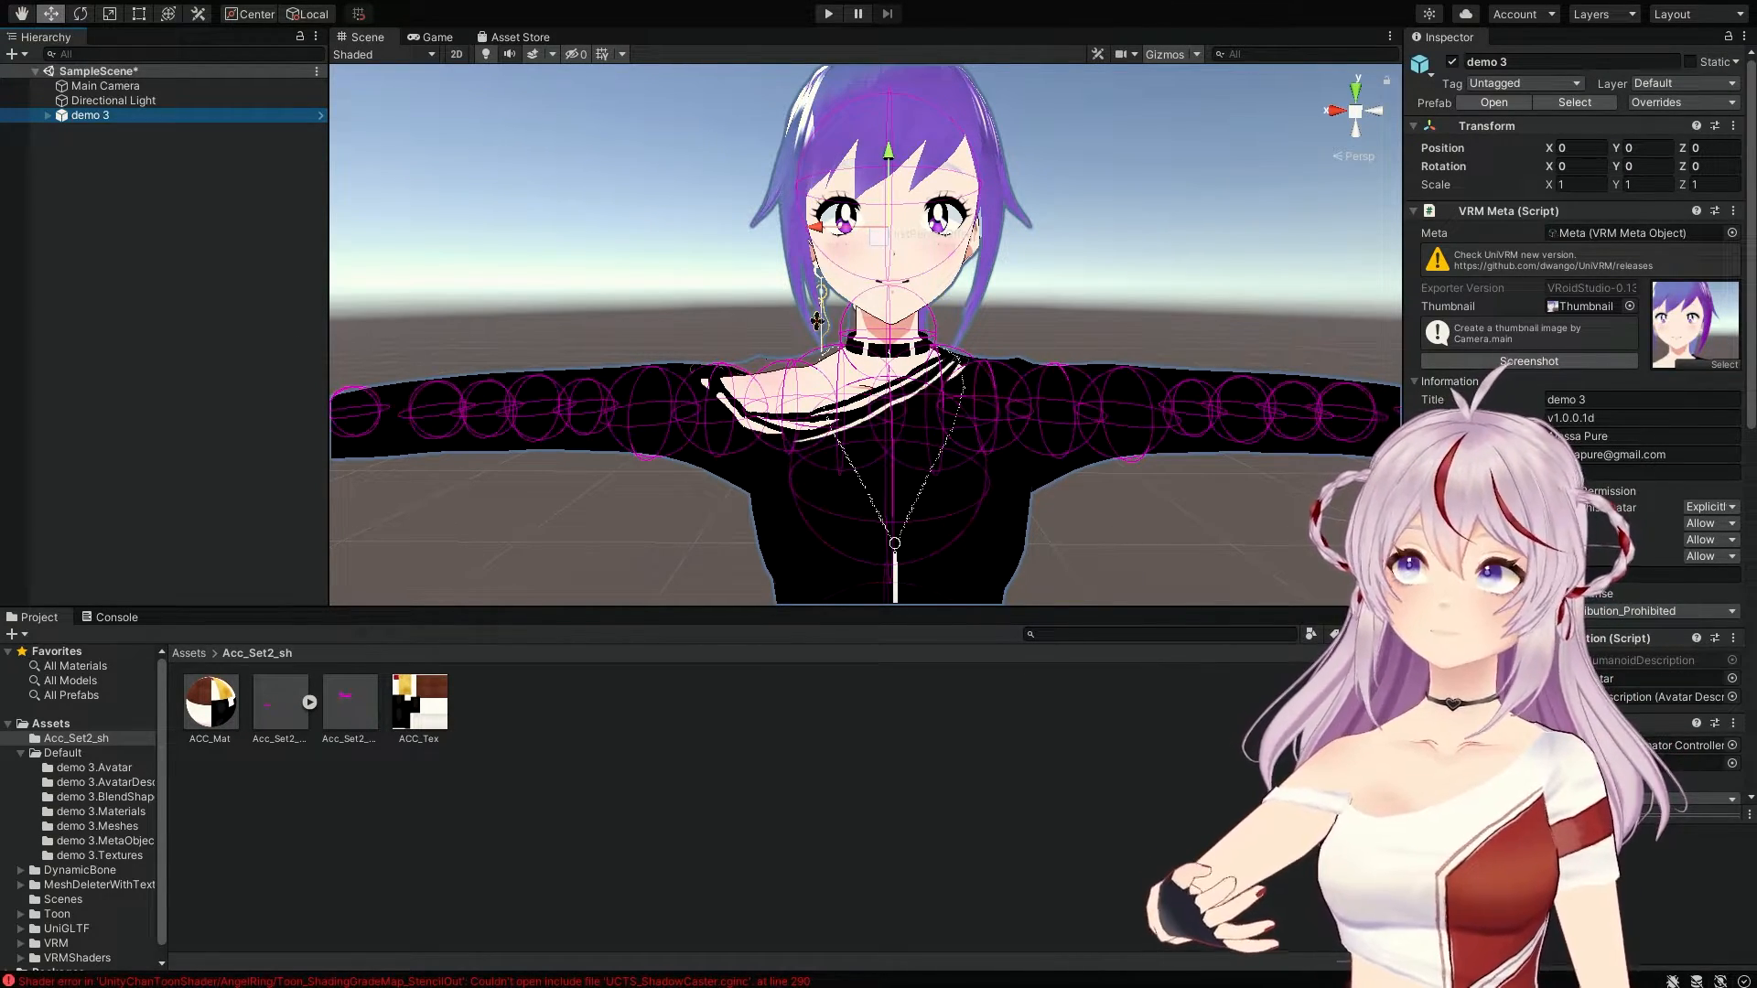
# Step: Expand demo 3 and select the 'secondary' object to show its VRM Spring Bone components
pyautogui.scroll(-10, 1574, 366)
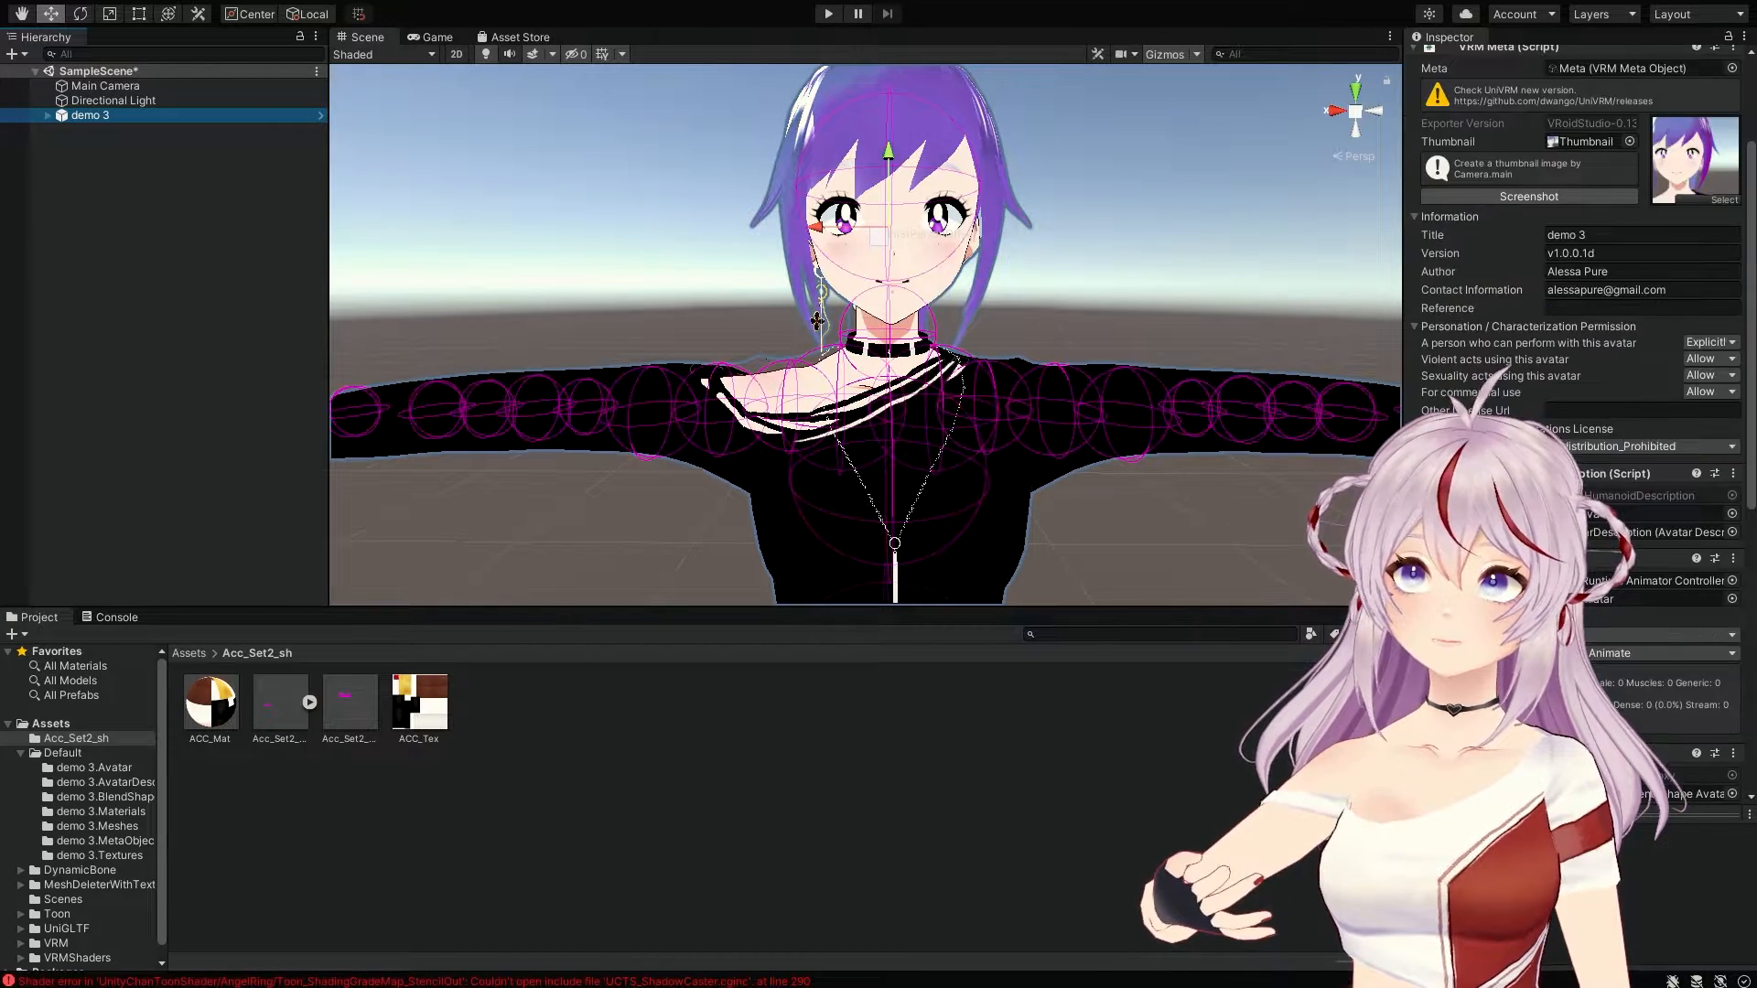
pyautogui.scroll(-4, 1575, 366)
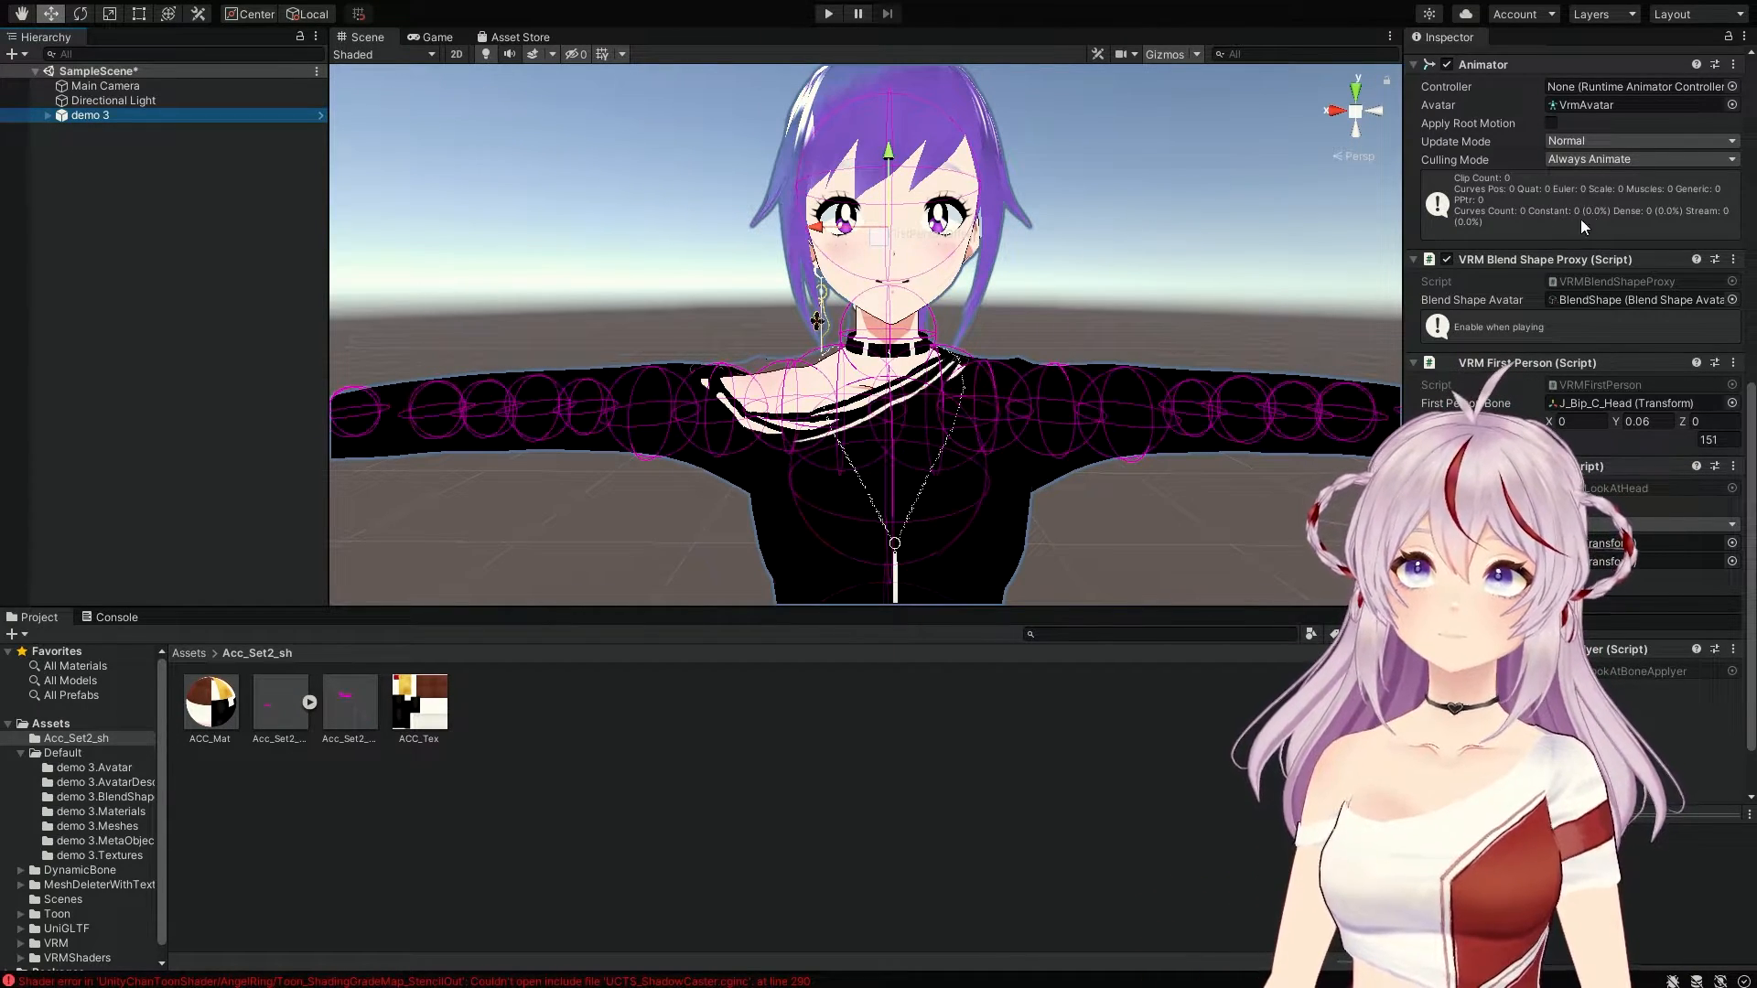
pyautogui.scroll(-3, 1549, 227)
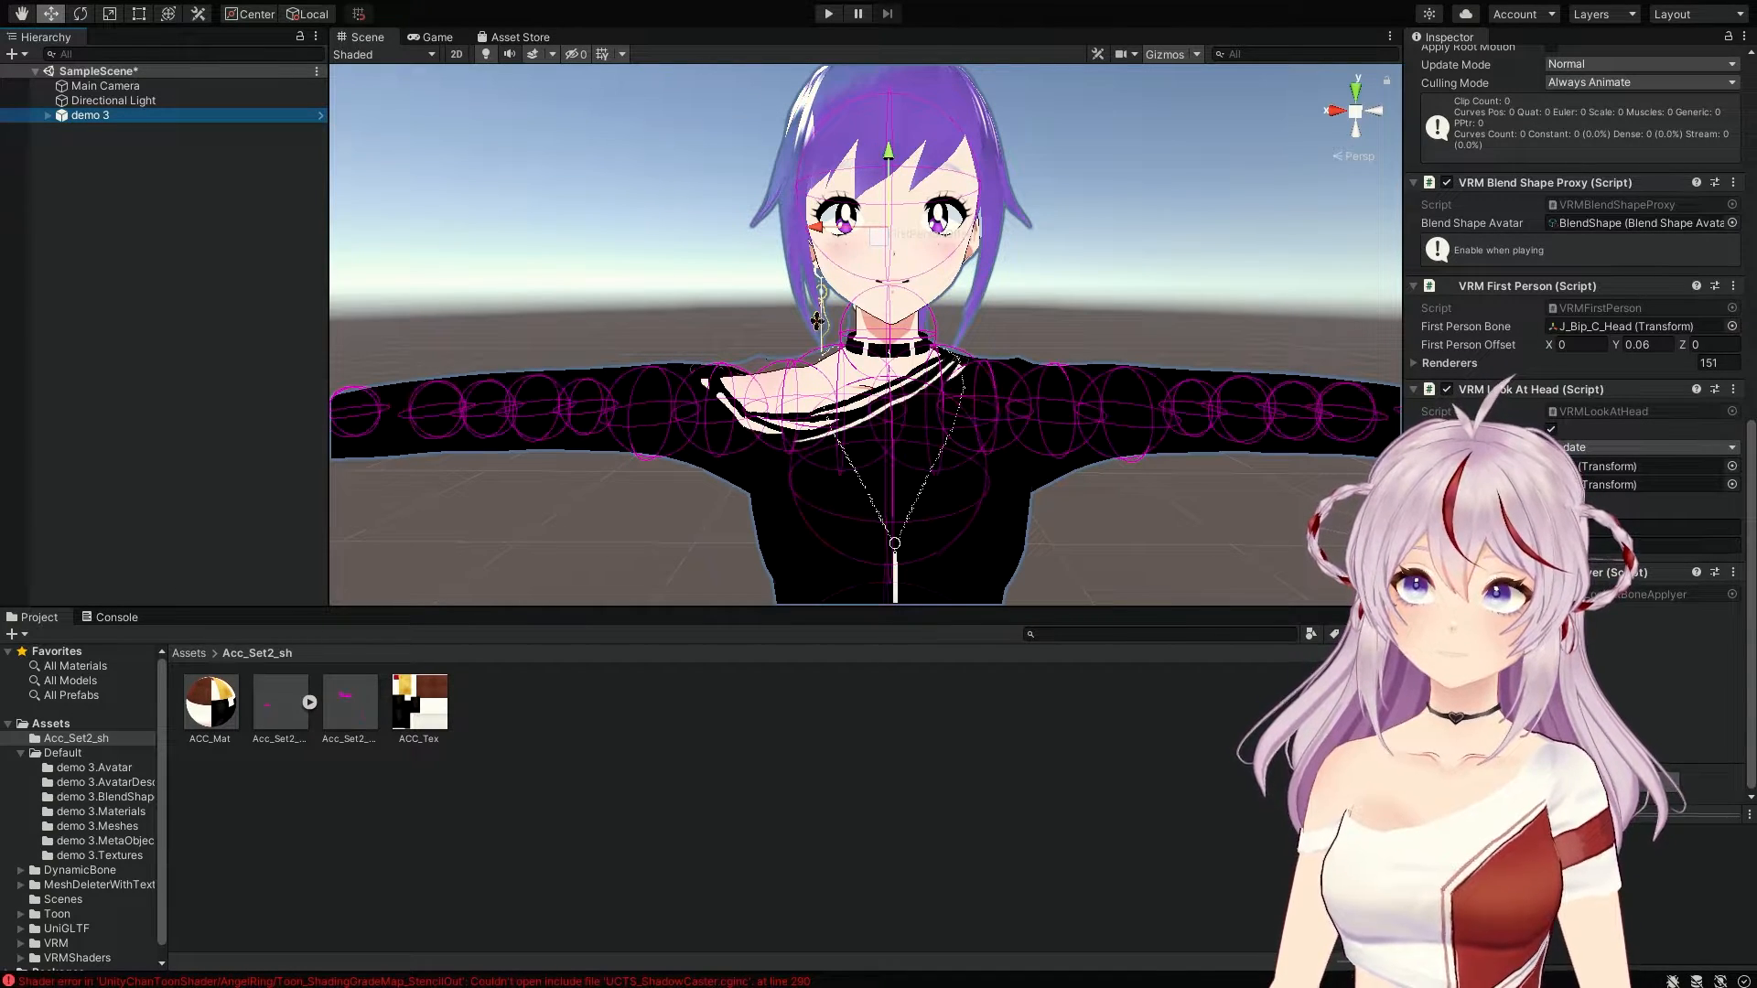
pyautogui.click(1731, 471)
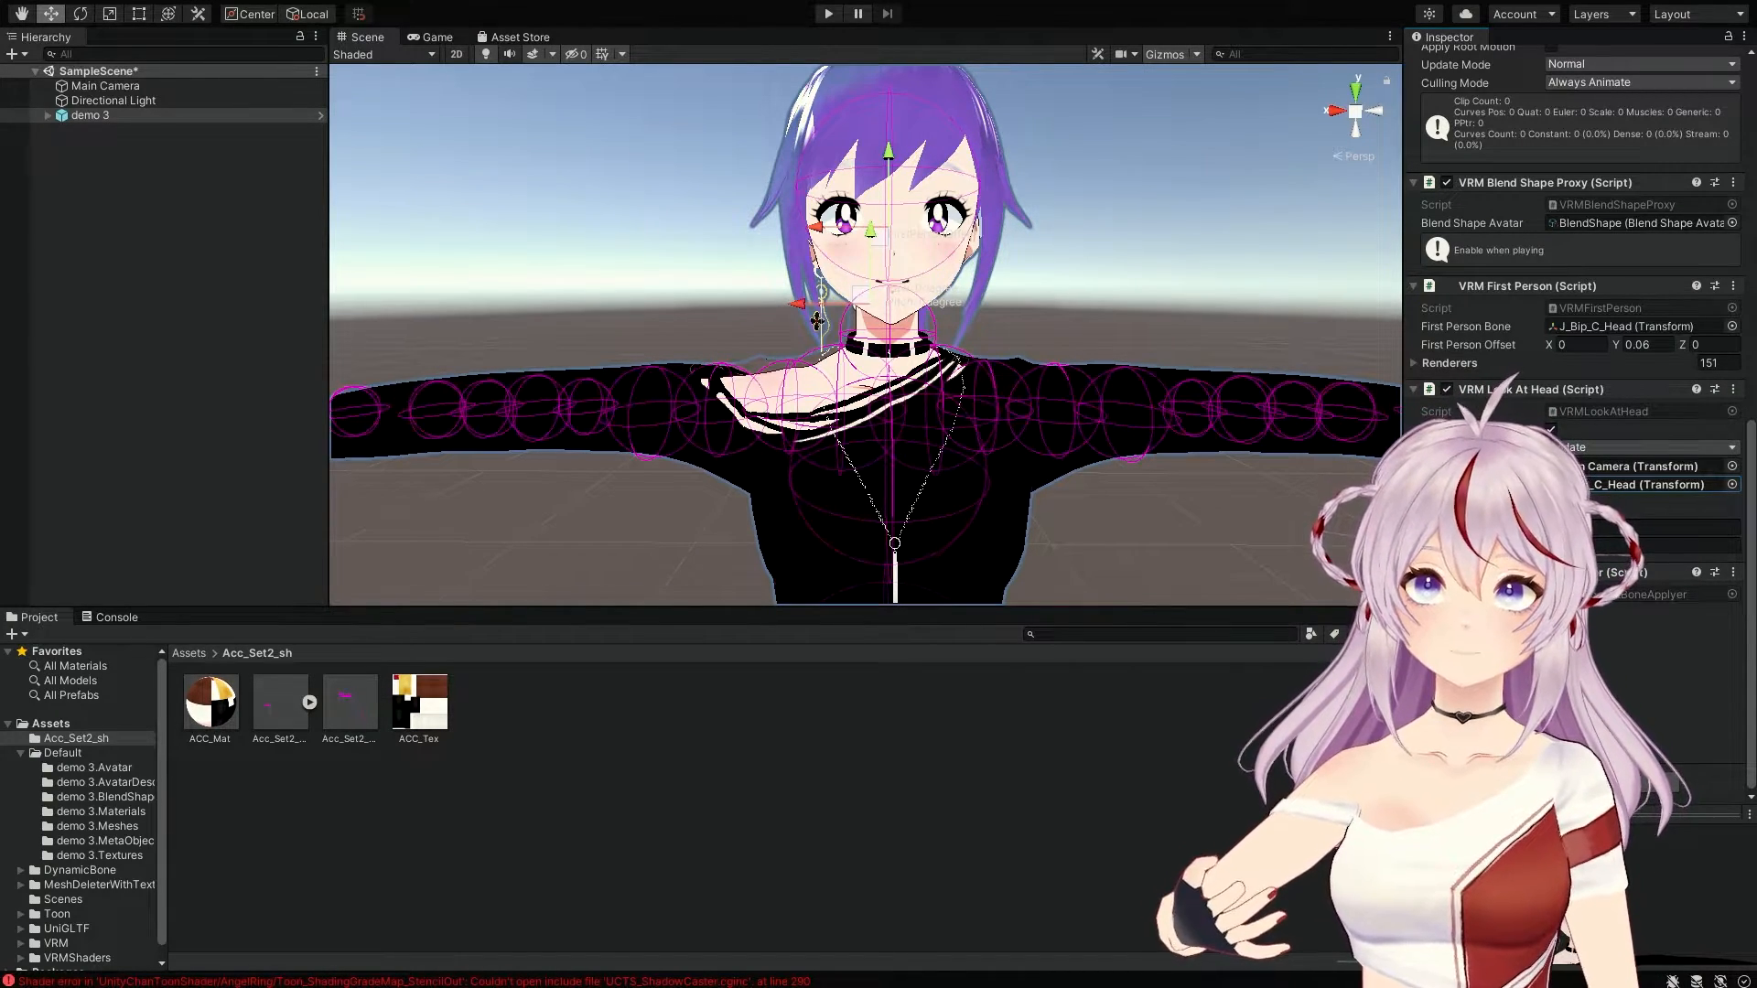
pyautogui.scroll(3, 1574, 412)
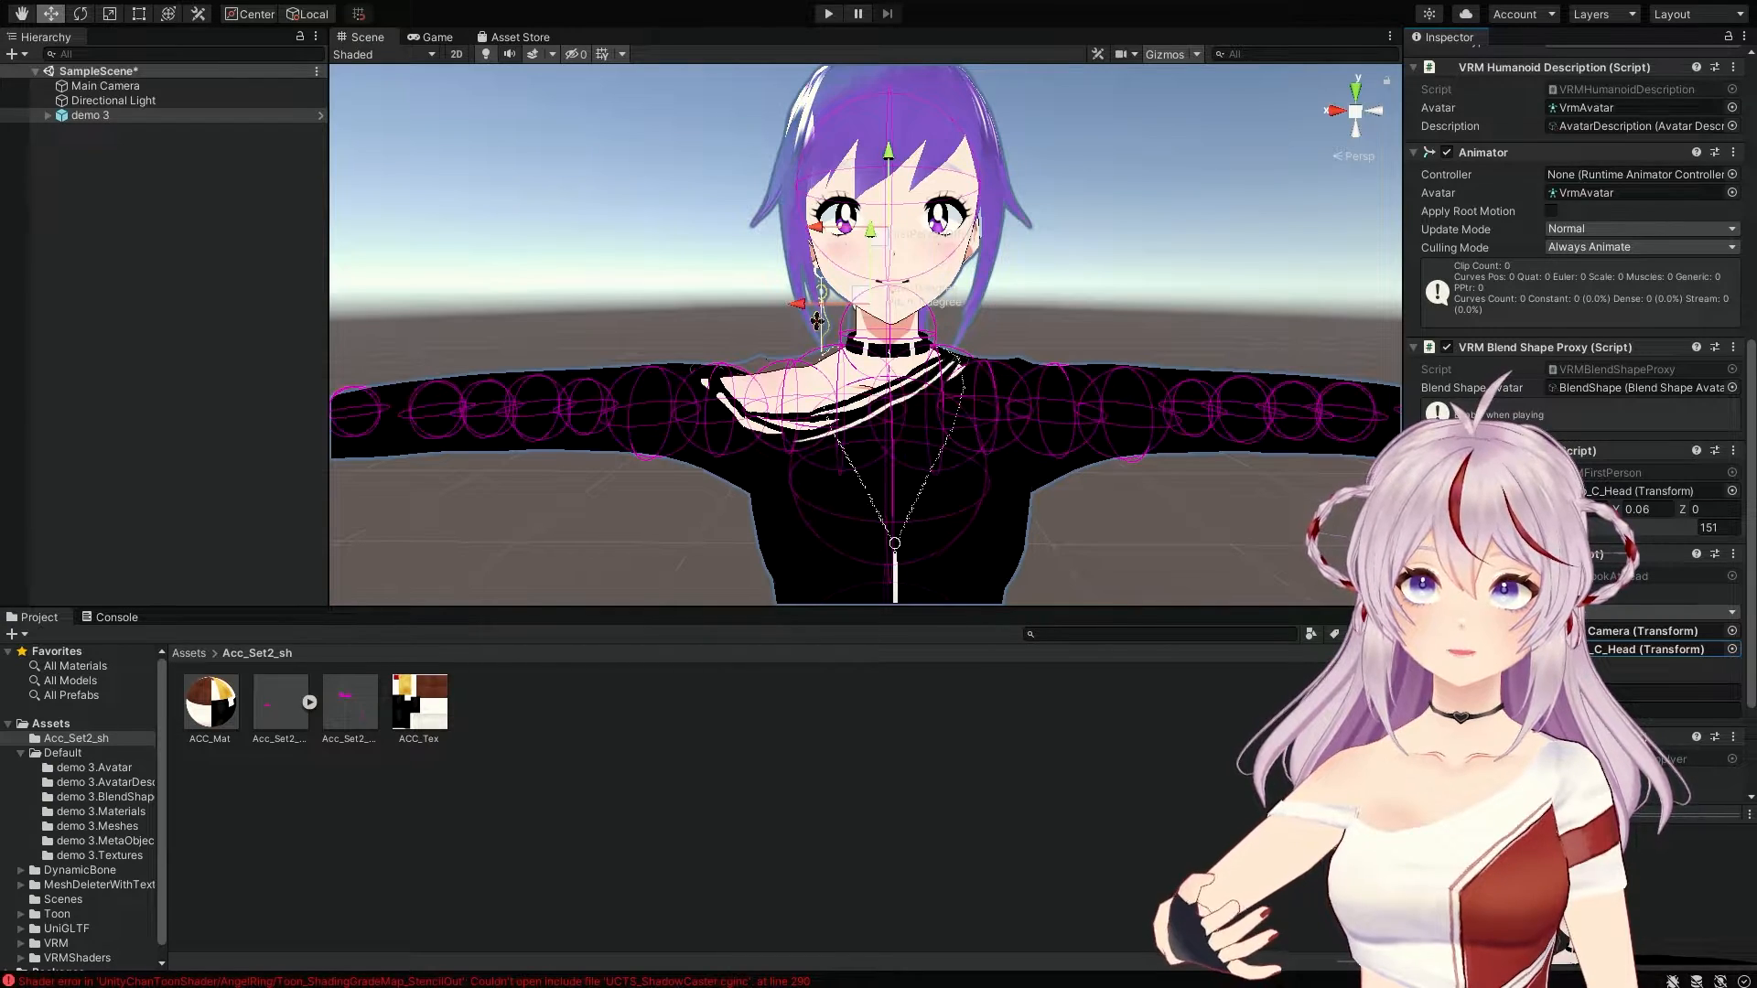
pyautogui.click(48, 115)
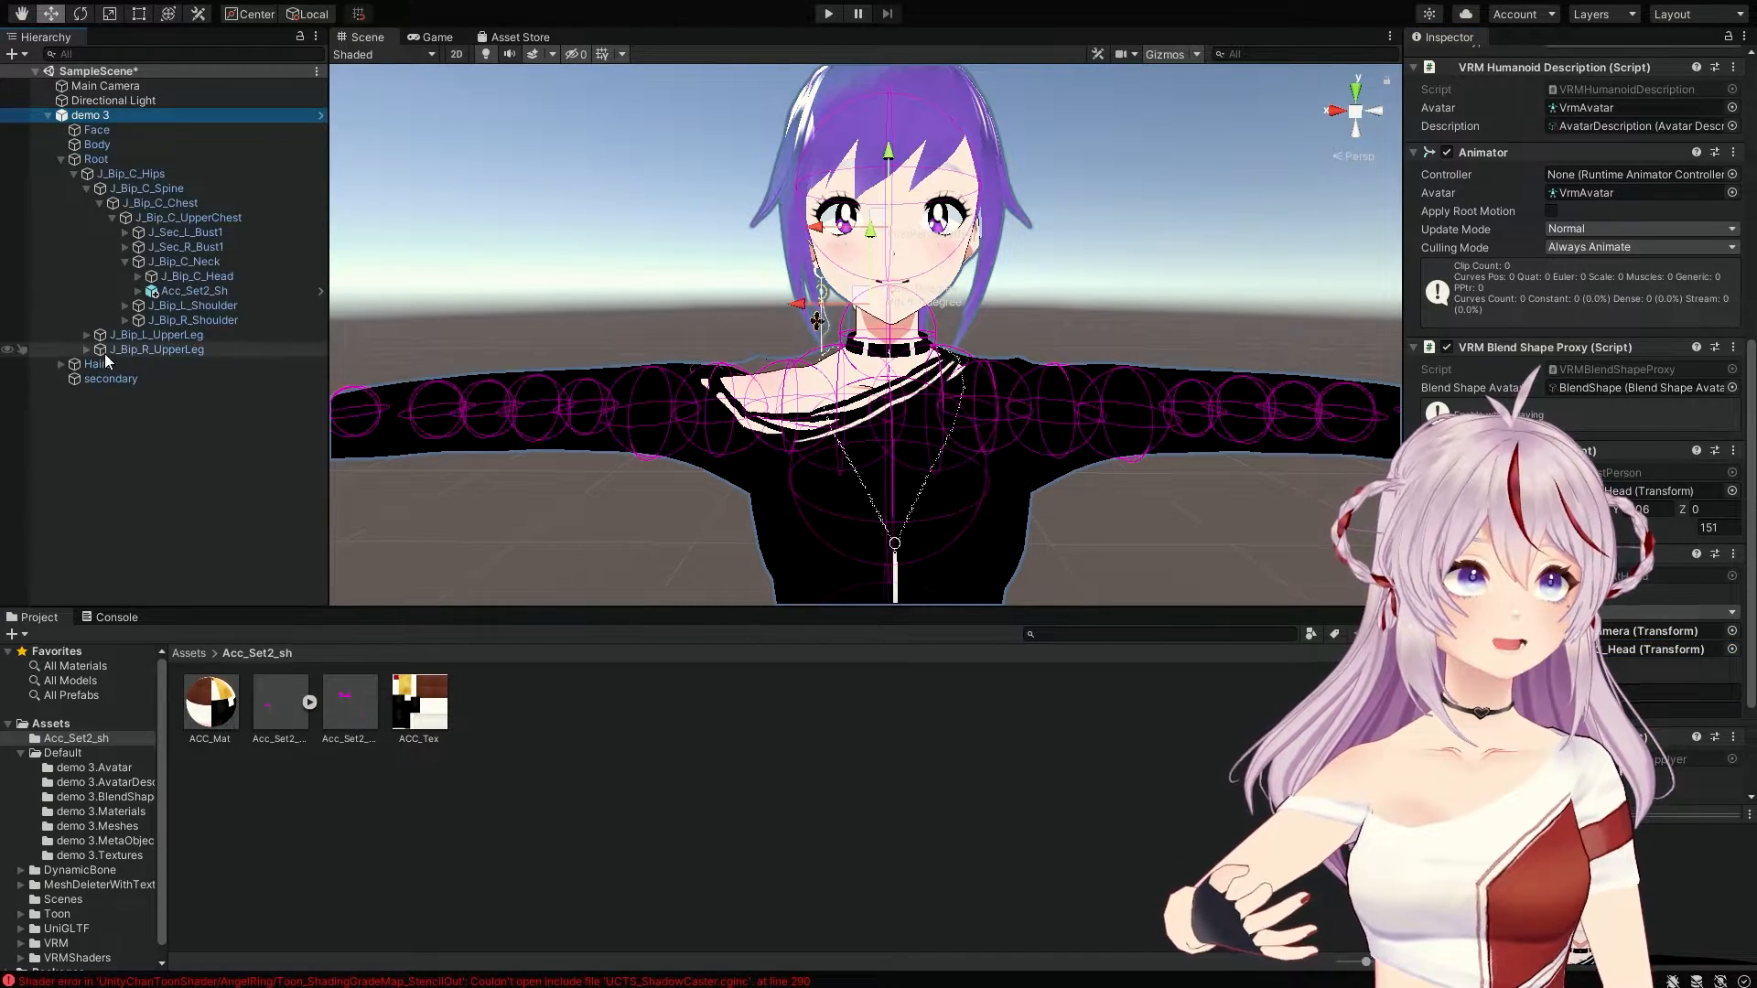
pyautogui.click(110, 379)
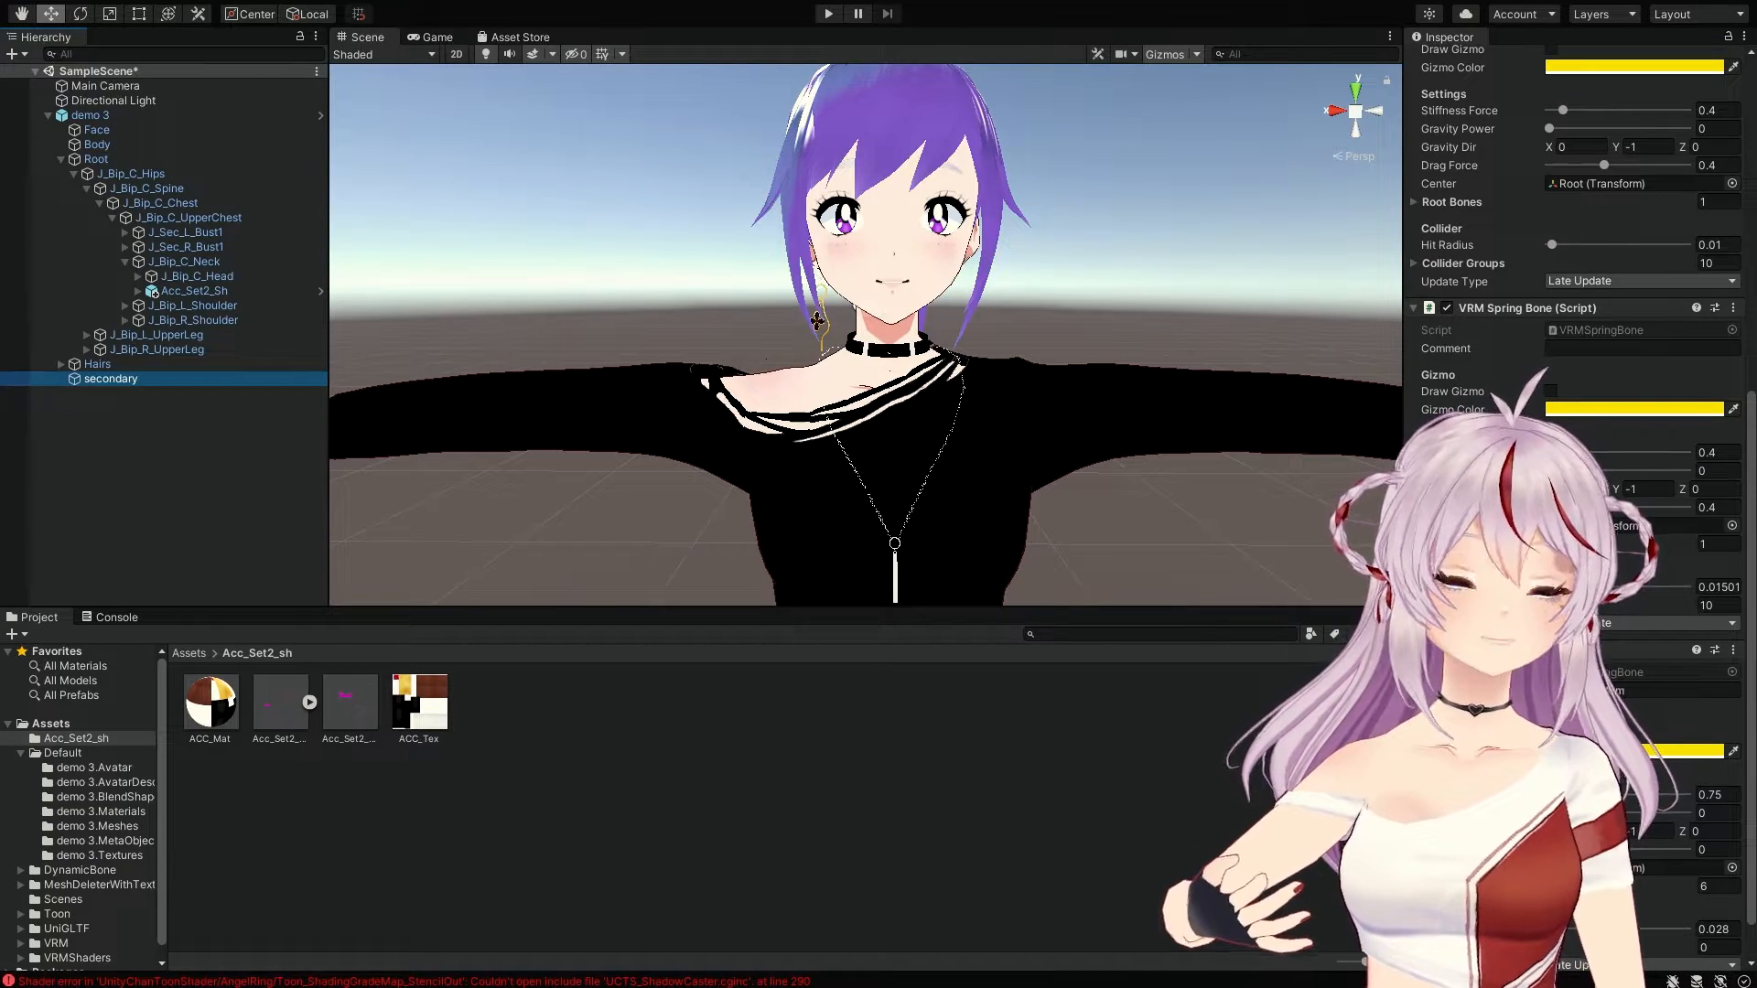
# Step: Expand the Bust spring bone's Root Bones (J_Sec_L_Bust1, J_Sec_R_Bust1) and the empty array below
pyautogui.scroll(5, 1575, 275)
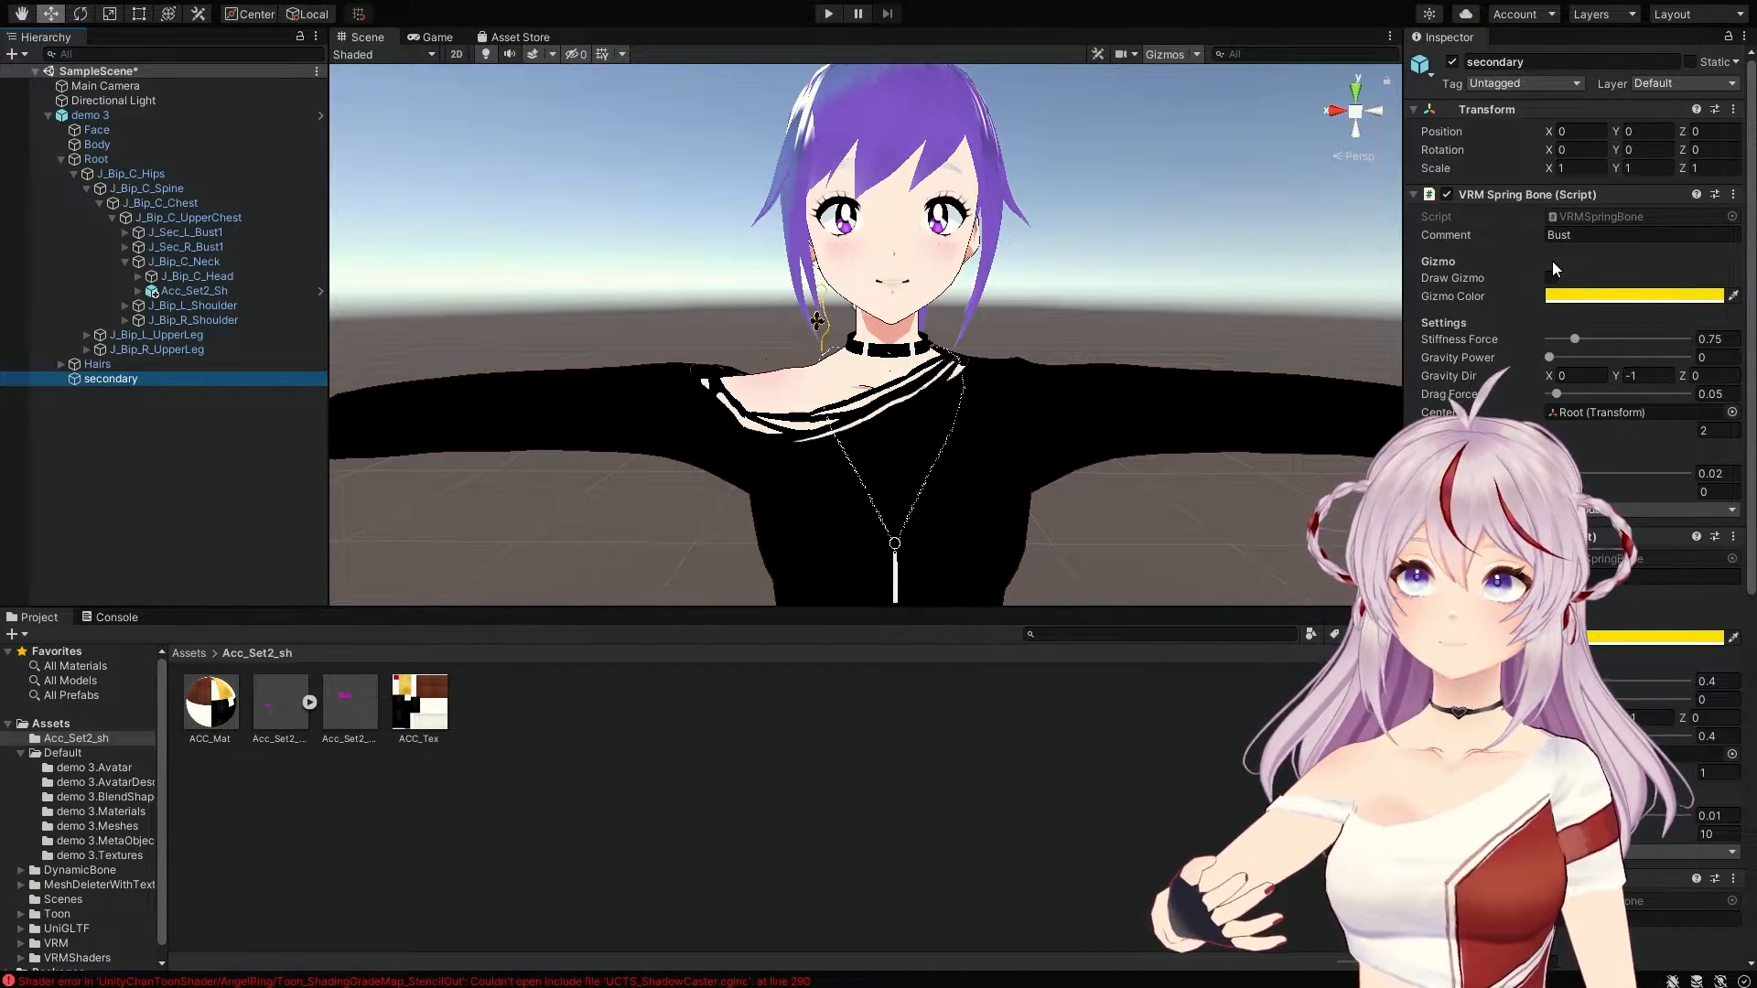
pyautogui.click(1427, 431)
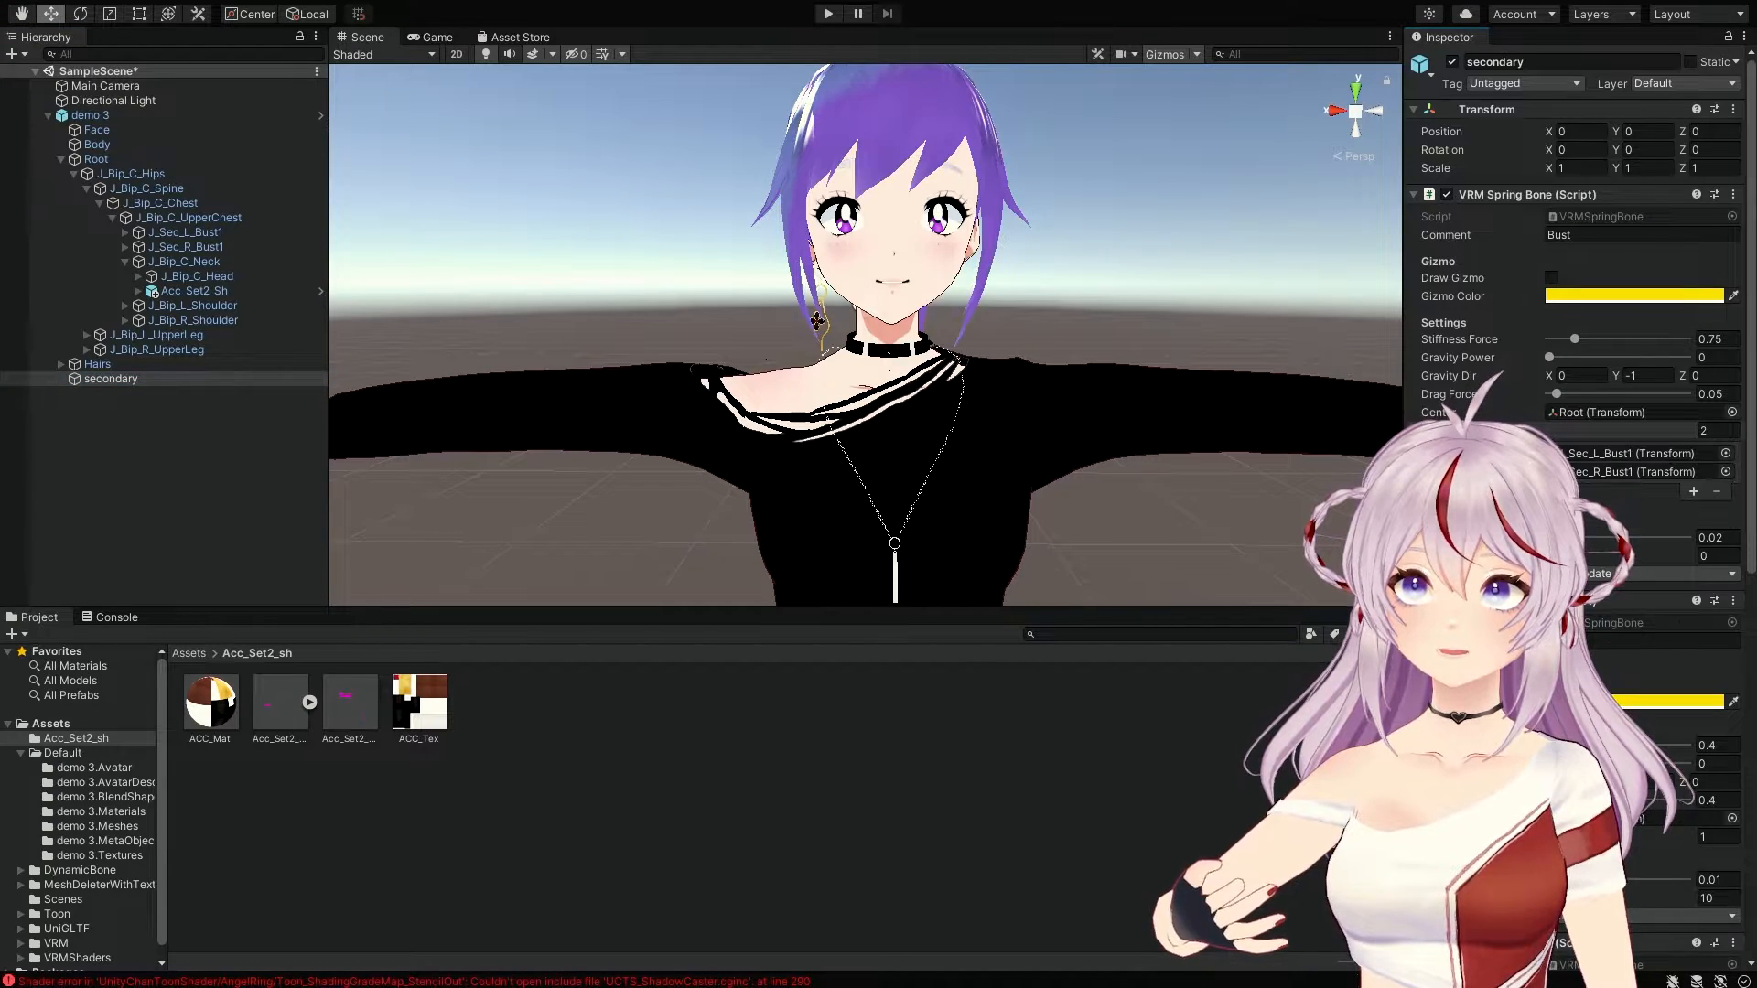
pyautogui.click(1428, 557)
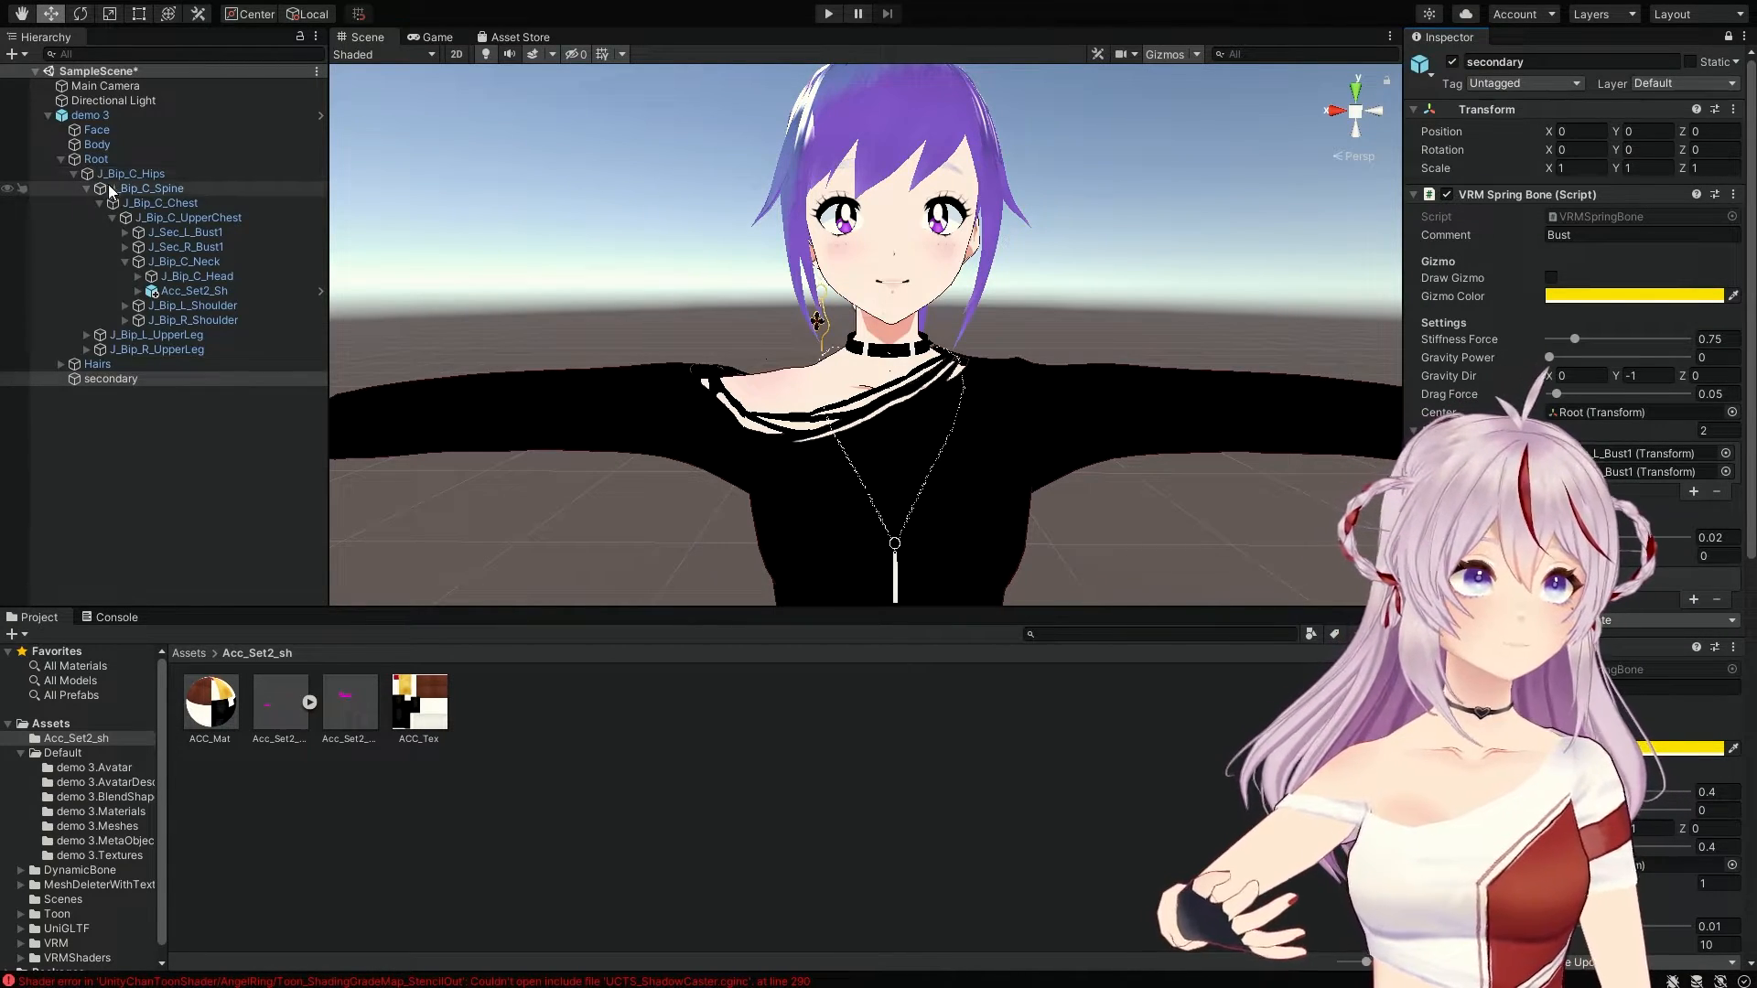
# Step: Expand both shoulder, upper-arm and lower-arm bones in the Hierarchy to reveal the hands
pyautogui.click(139, 276)
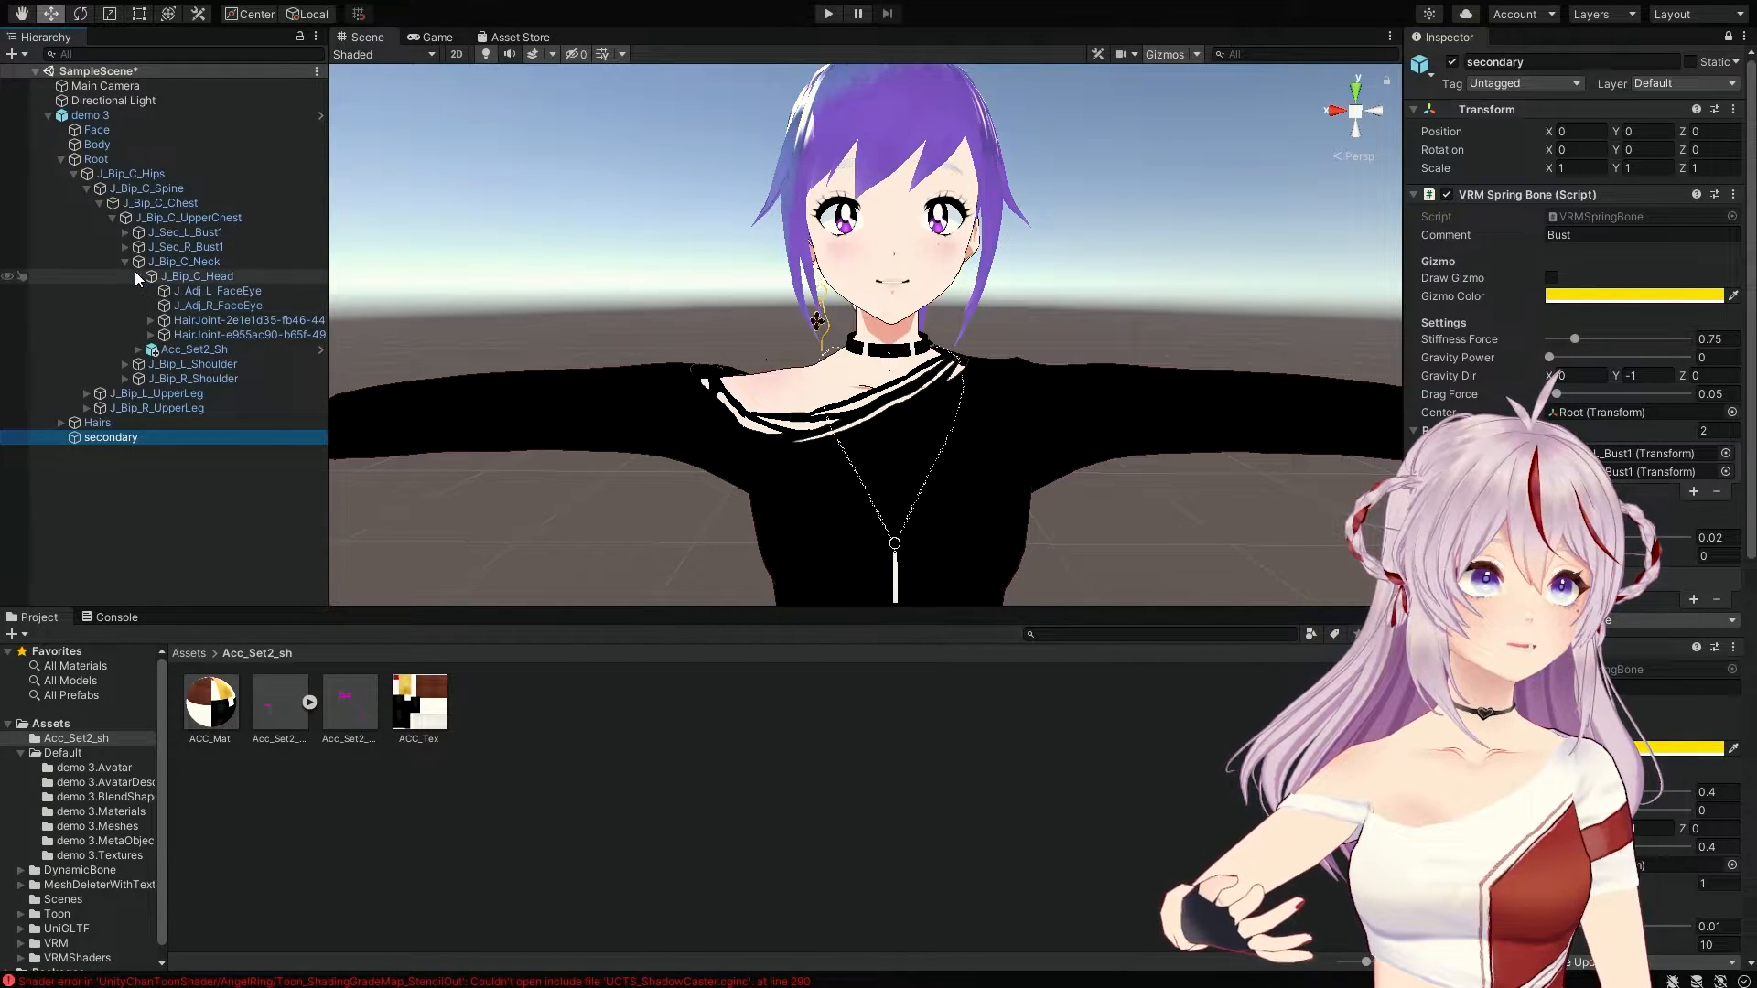
pyautogui.click(136, 273)
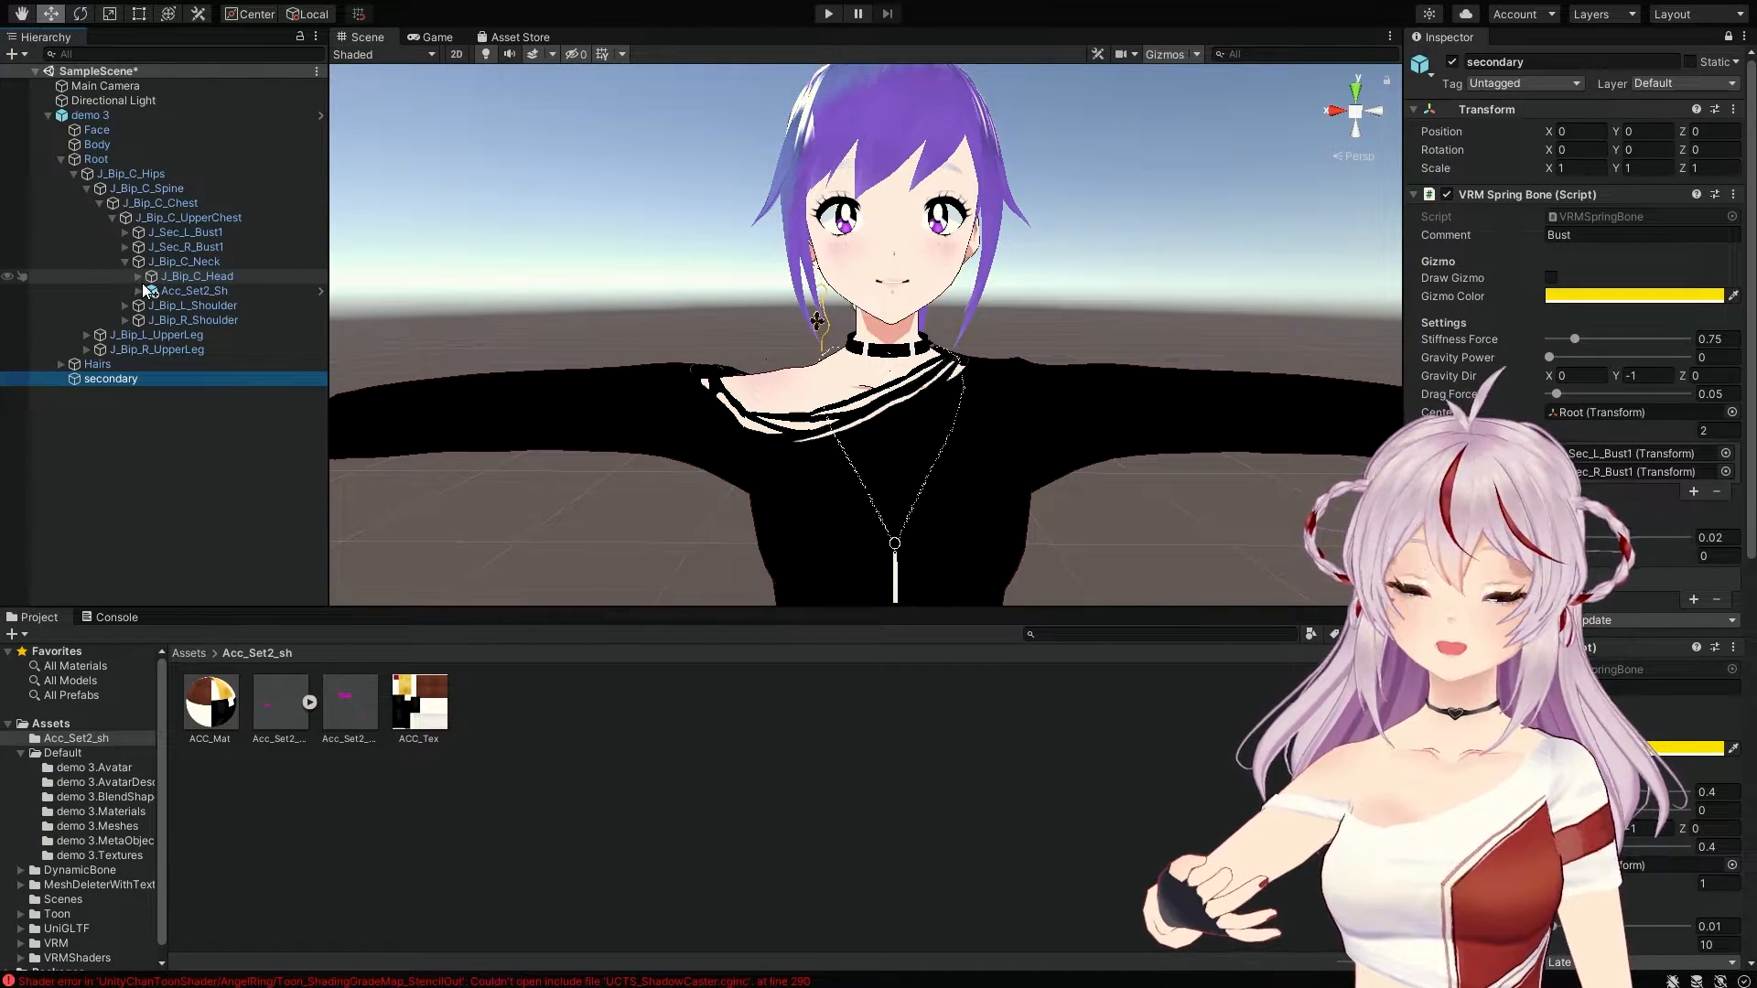
pyautogui.click(127, 306)
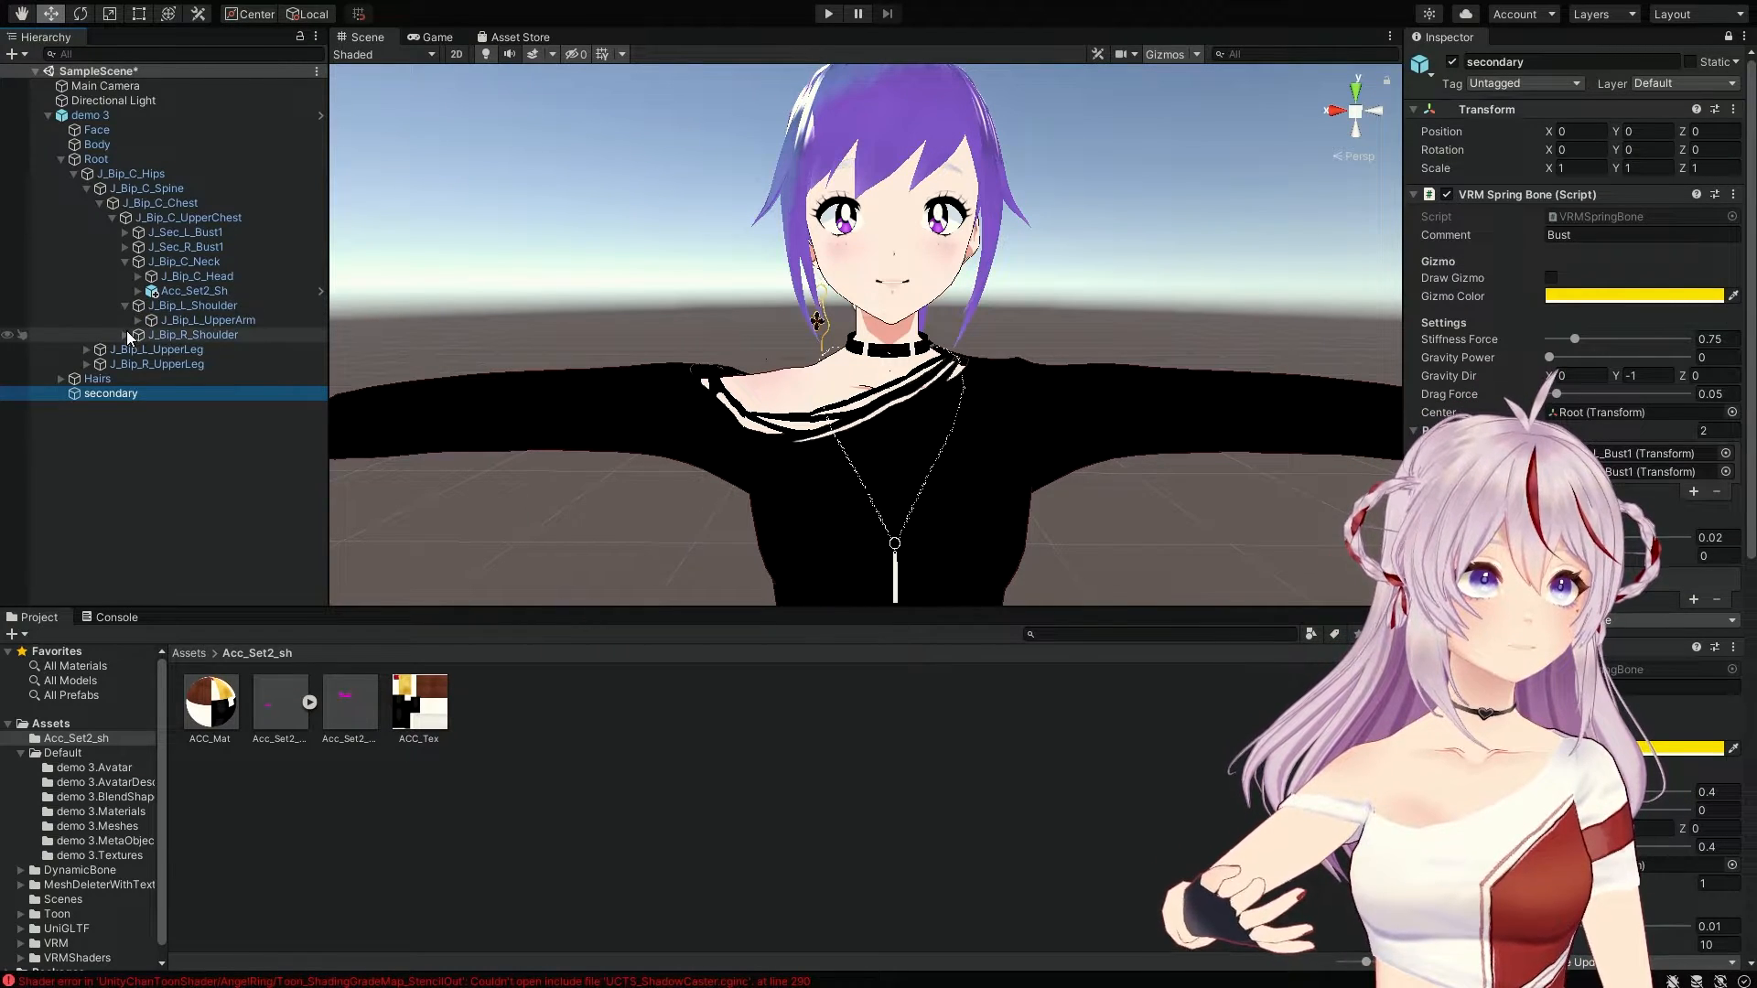
pyautogui.click(127, 335)
pyautogui.click(138, 320)
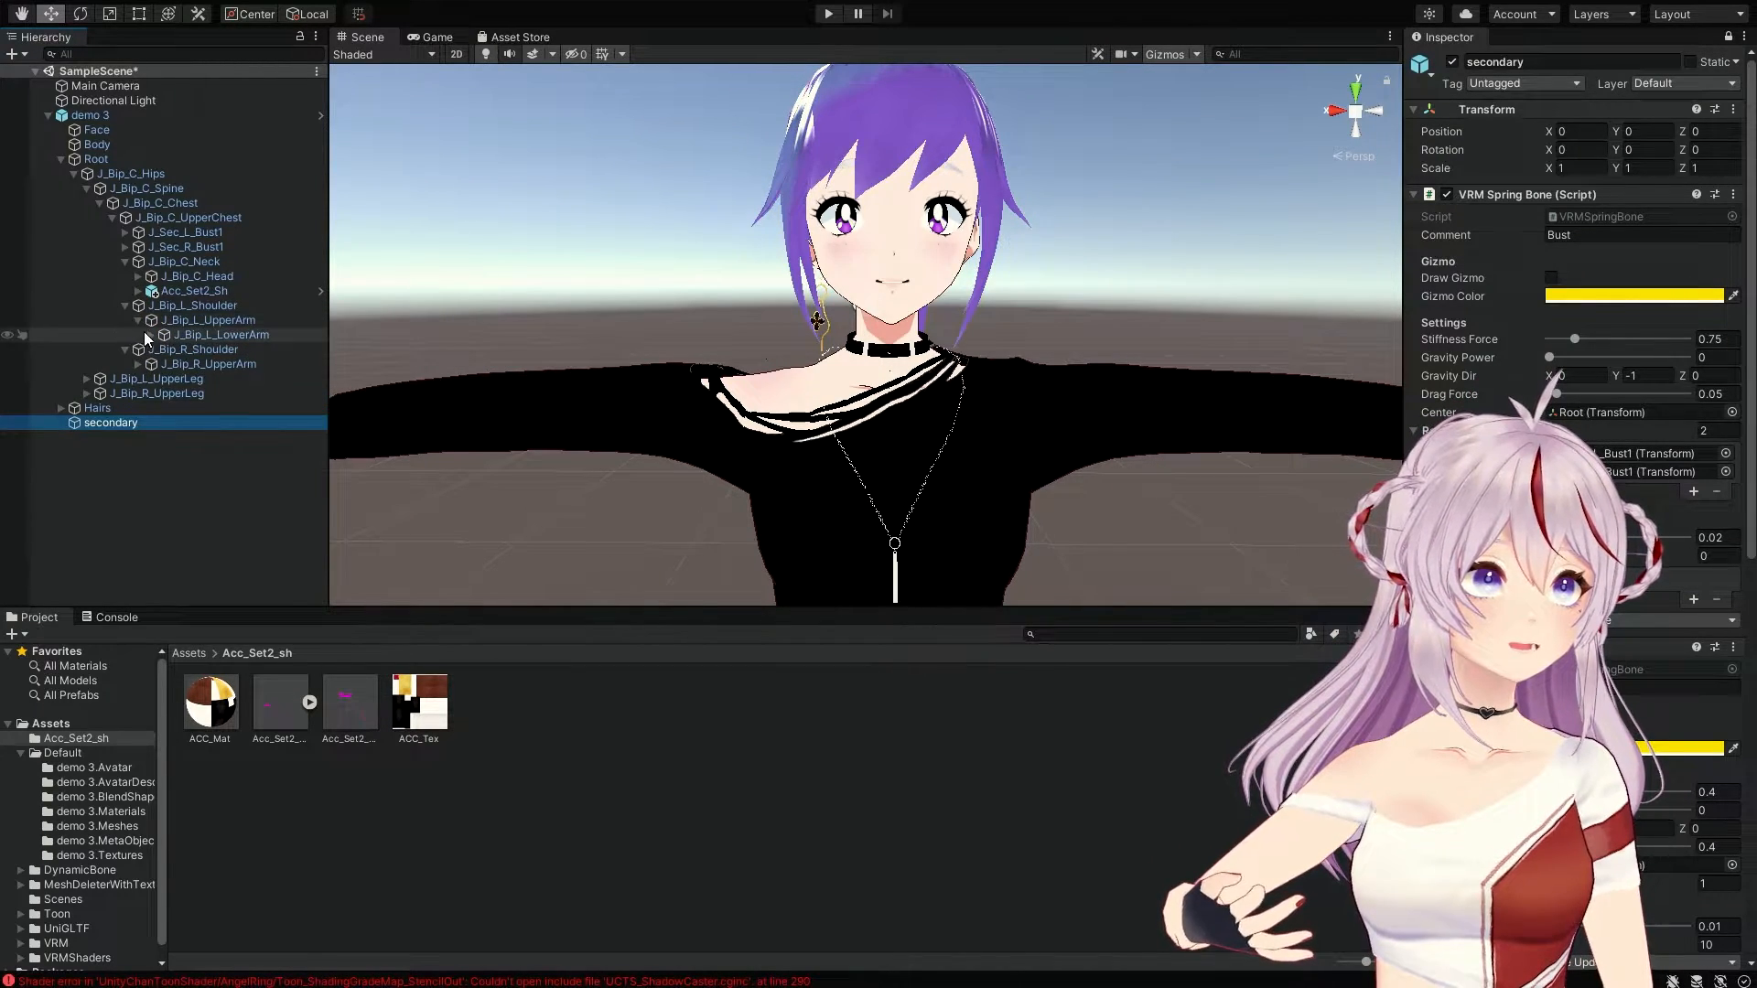
pyautogui.click(151, 335)
pyautogui.click(139, 380)
pyautogui.click(152, 395)
pyautogui.click(160, 410)
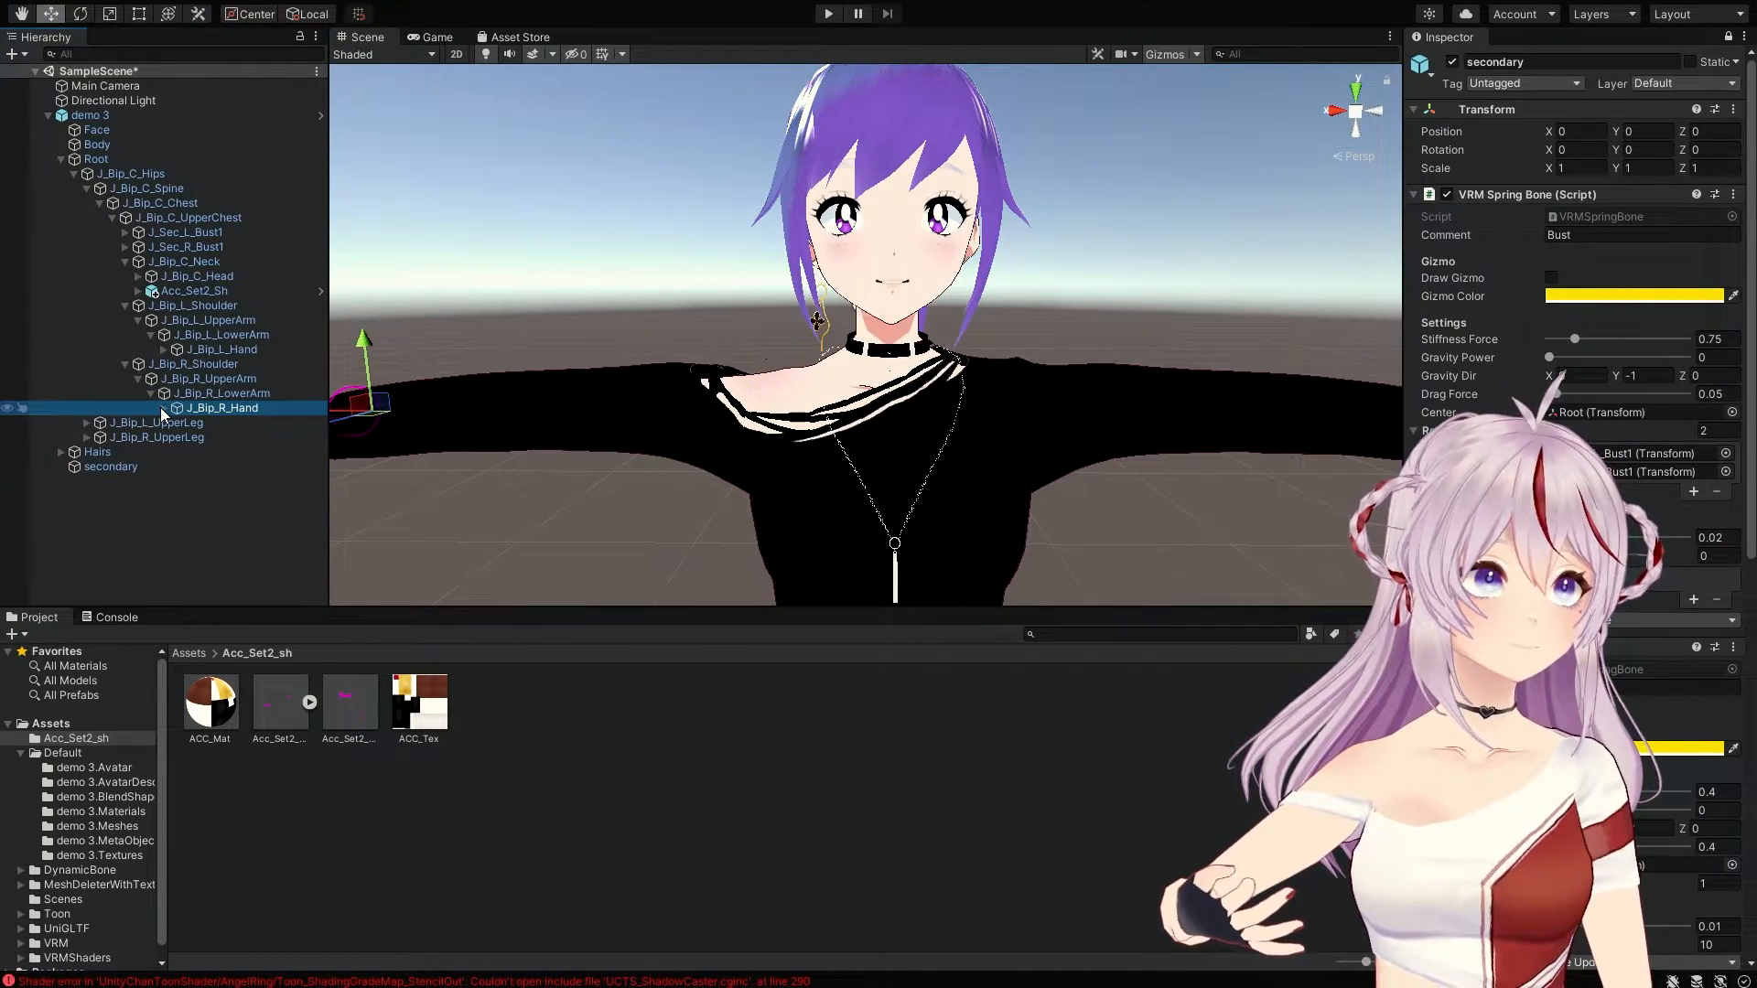
# Step: Add both upper-arm, lower-arm and hand bones to the bust spring bone's Collider Groups
pyautogui.click(187, 323)
pyautogui.keyDown('ctrl'); pyautogui.click(192, 336); pyautogui.keyUp('ctrl')
pyautogui.keyDown('ctrl'); pyautogui.click(200, 350); pyautogui.keyUp('ctrl')
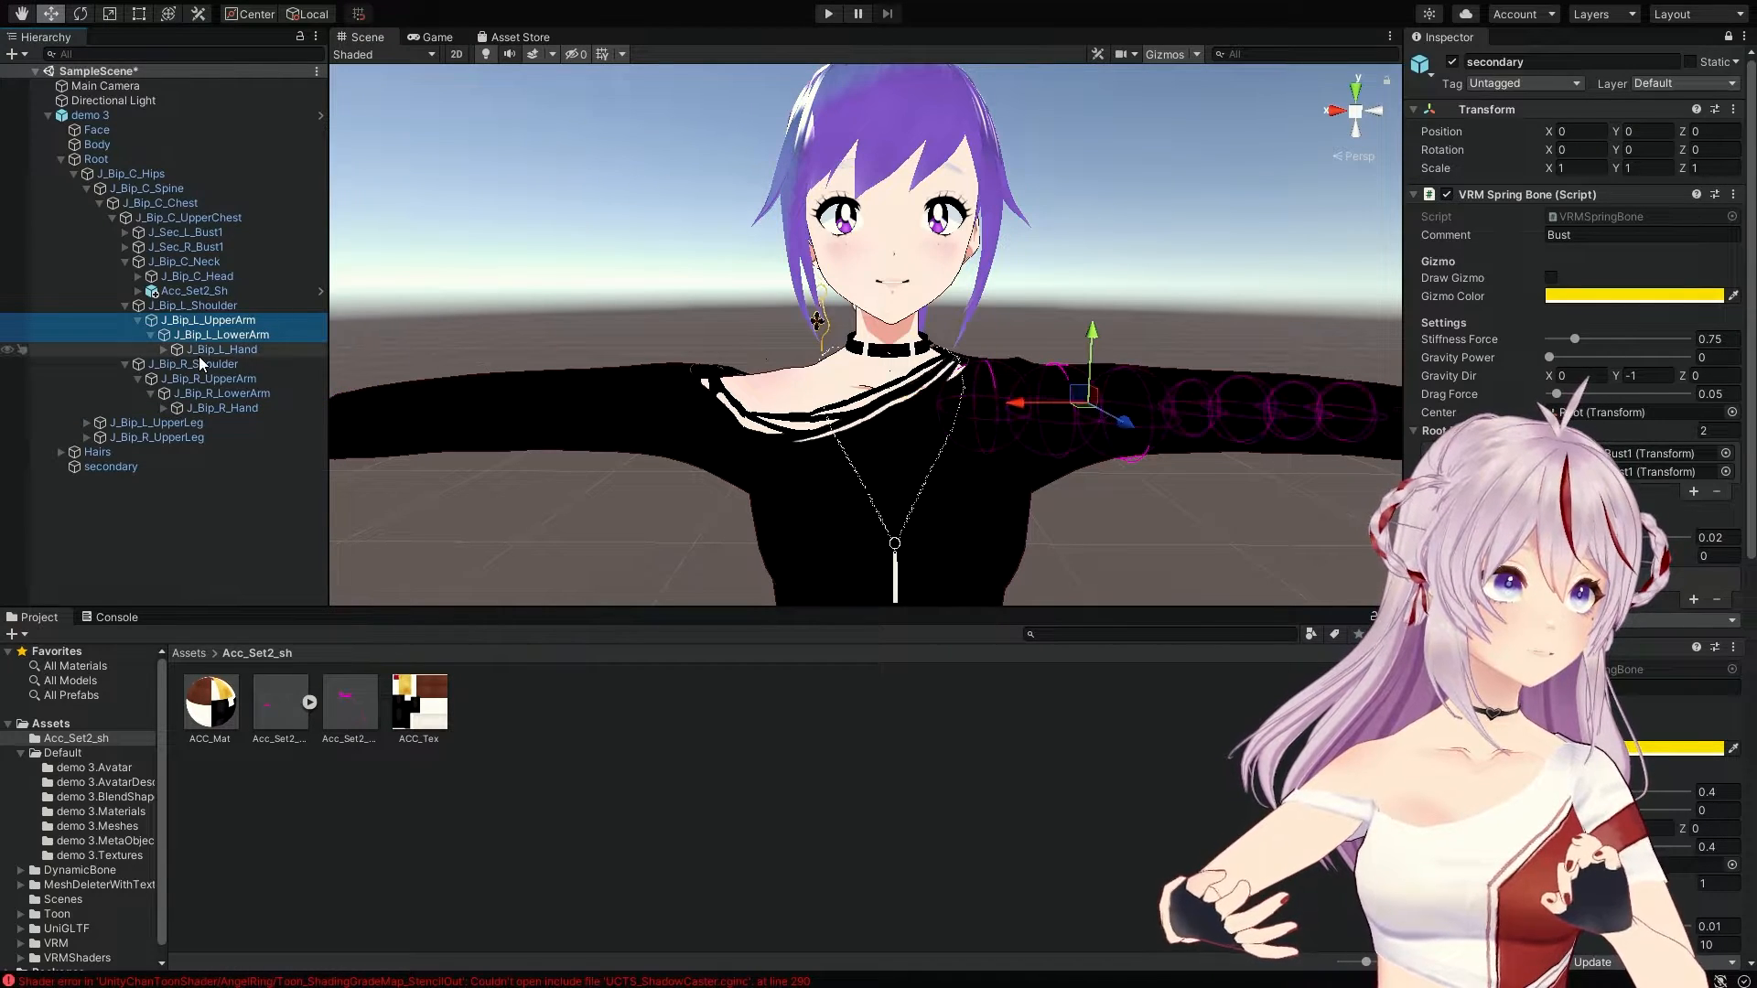
pyautogui.keyDown('ctrl'); pyautogui.click(206, 379); pyautogui.keyUp('ctrl')
pyautogui.keyDown('ctrl'); pyautogui.click(216, 393); pyautogui.keyUp('ctrl')
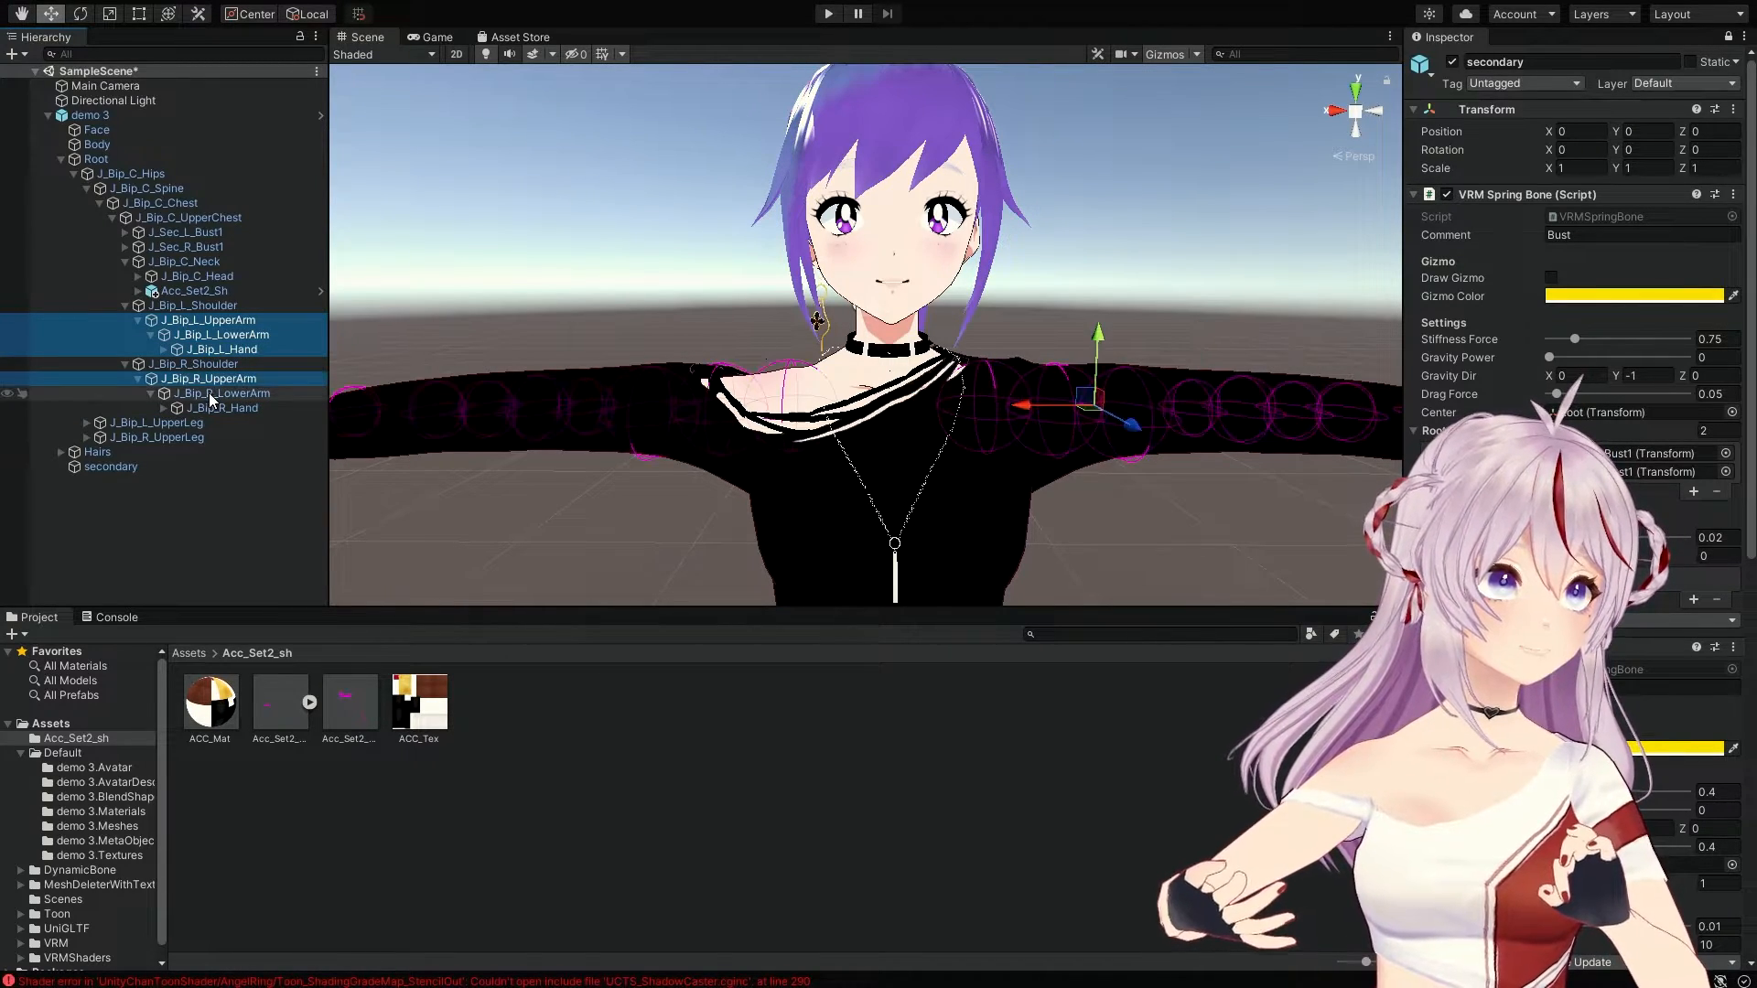
pyautogui.keyDown('ctrl'); pyautogui.click(217, 409); pyautogui.keyUp('ctrl')
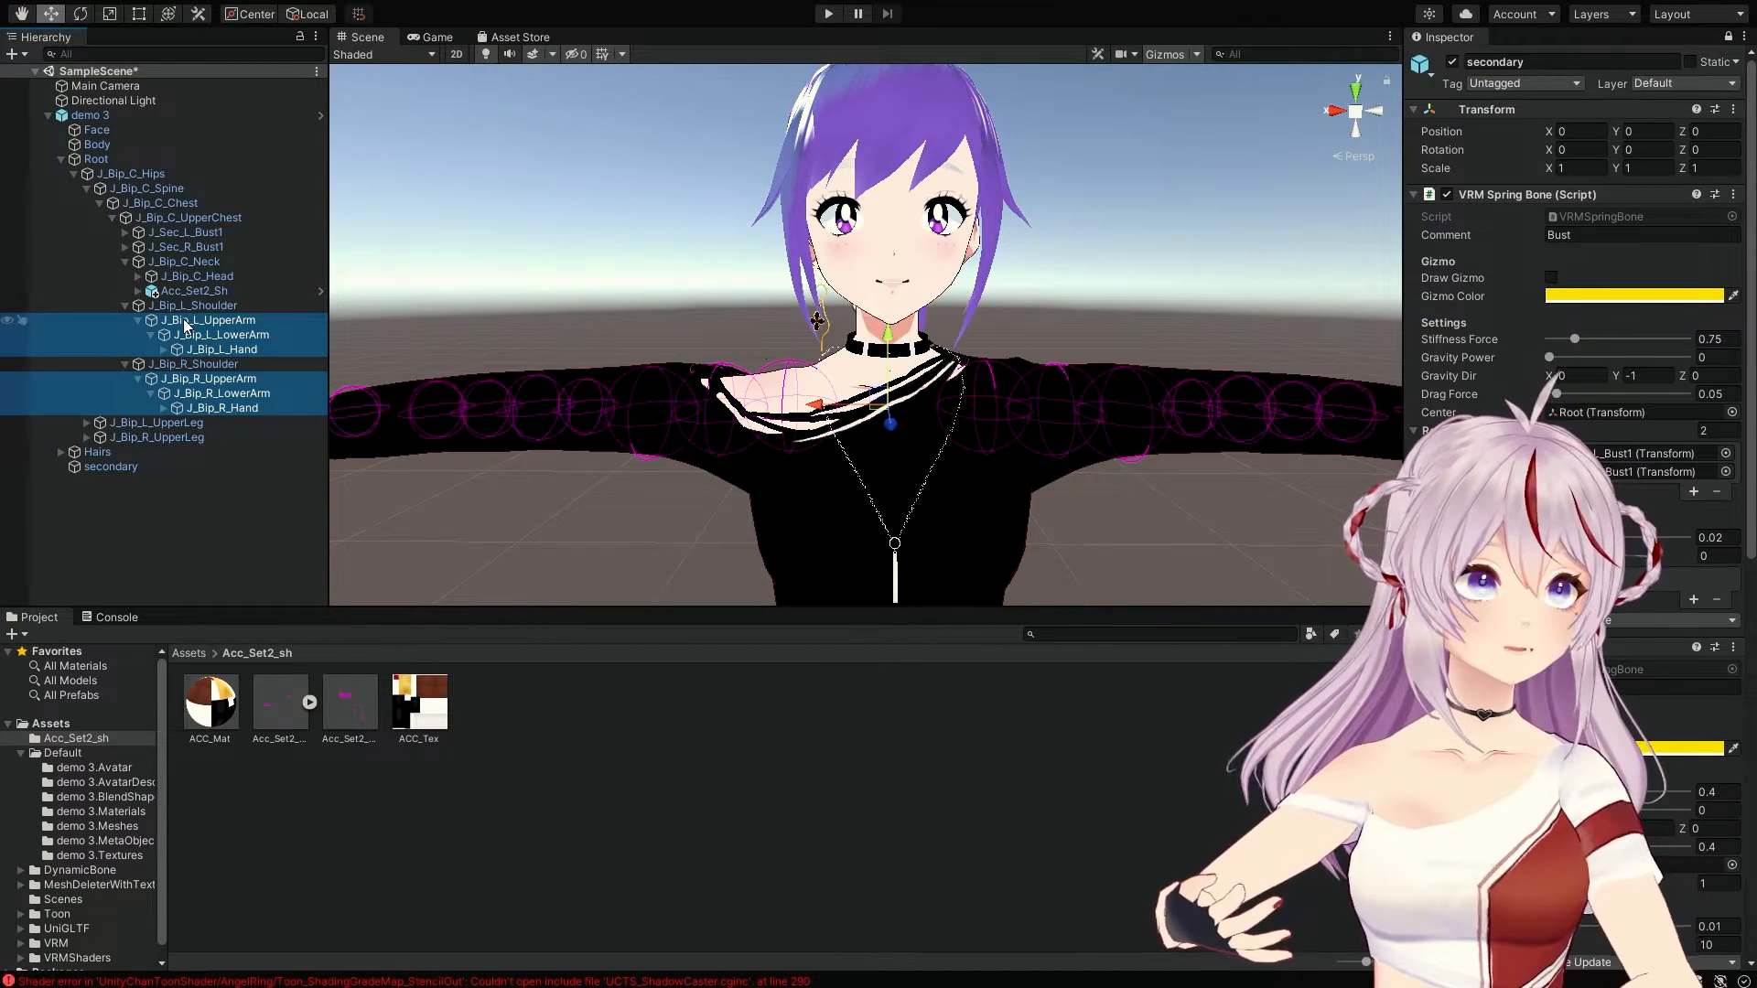
pyautogui.moveTo(302, 331); pyautogui.dragTo(1162, 480)
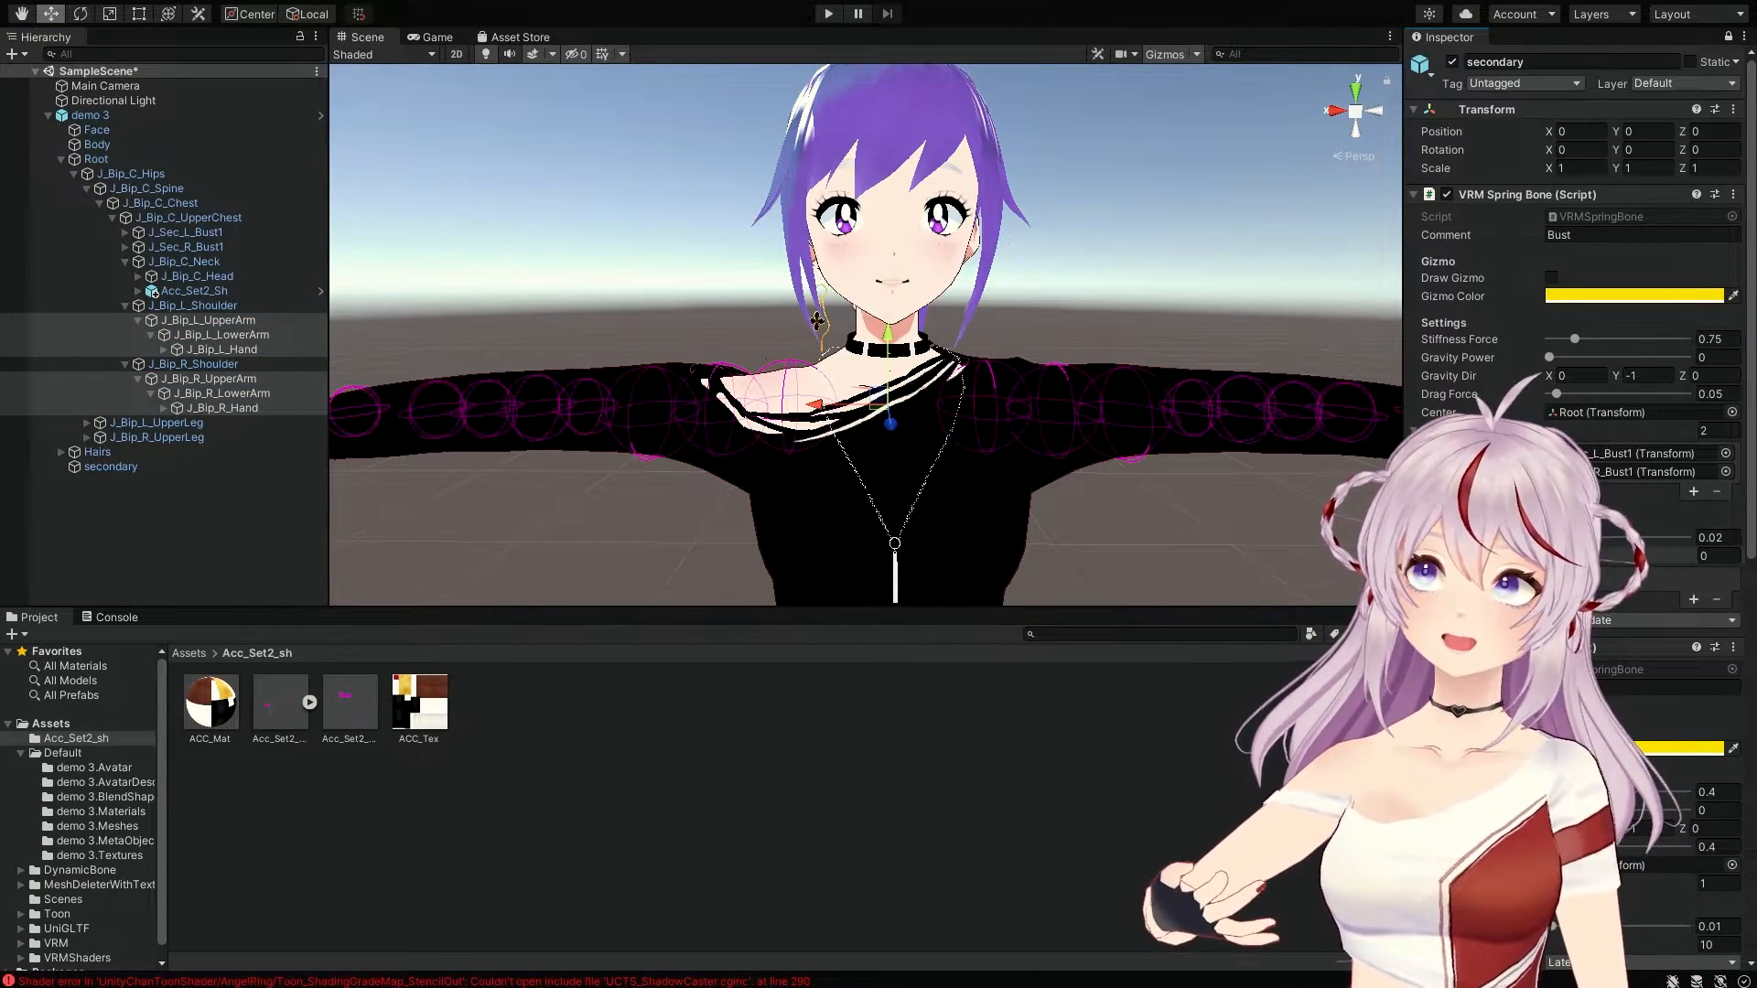
pyautogui.moveTo(1456, 551); pyautogui.dragTo(1465, 556)
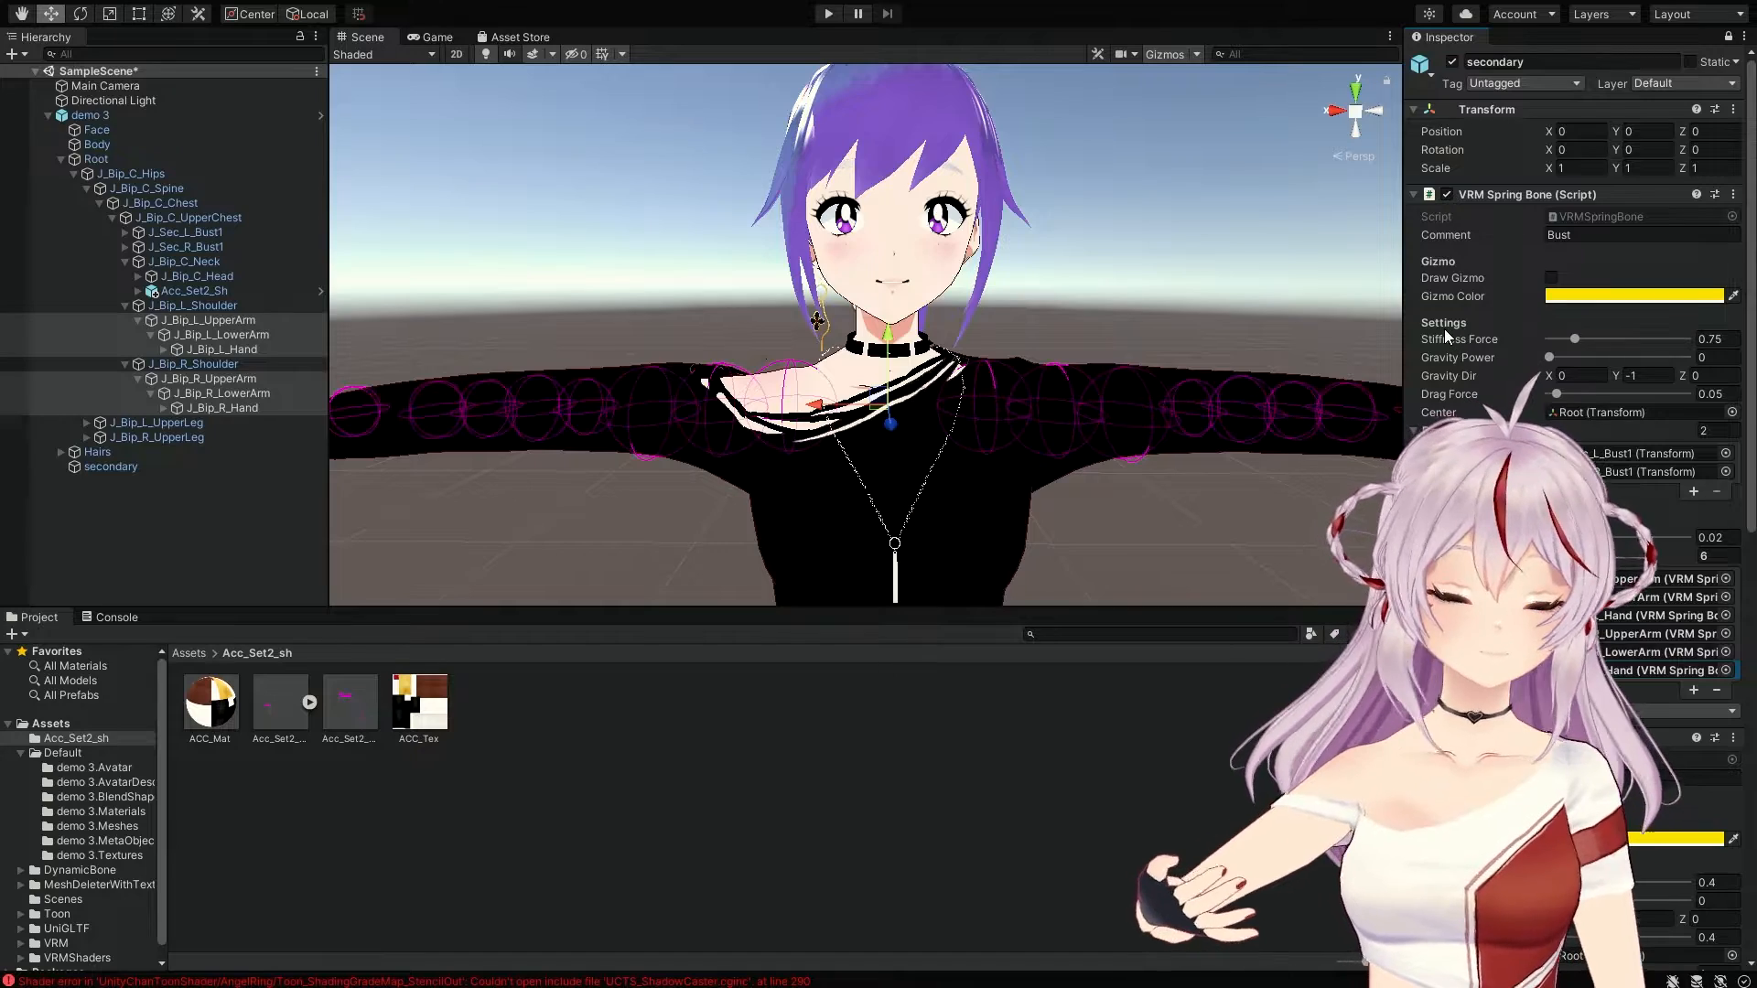
# Step: Collapse the demo 3 hierarchy and select the demo 3 model
pyautogui.click(48, 116)
pyautogui.click(89, 121)
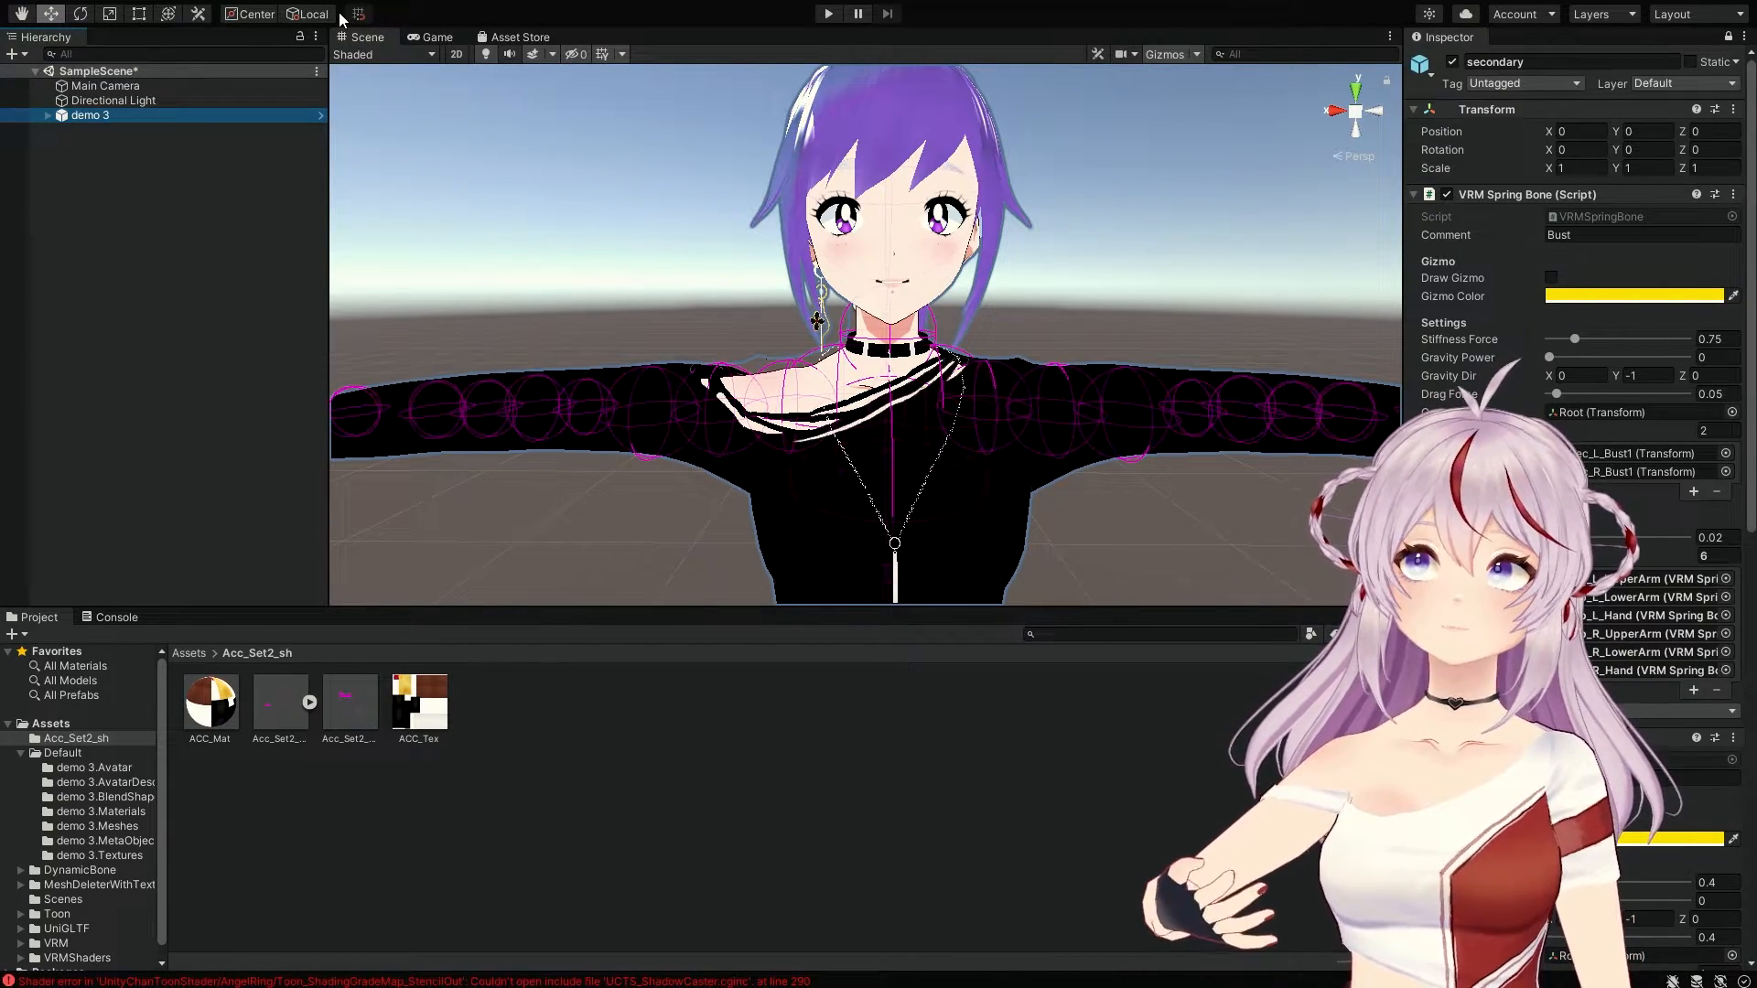
pyautogui.click(340, 15)
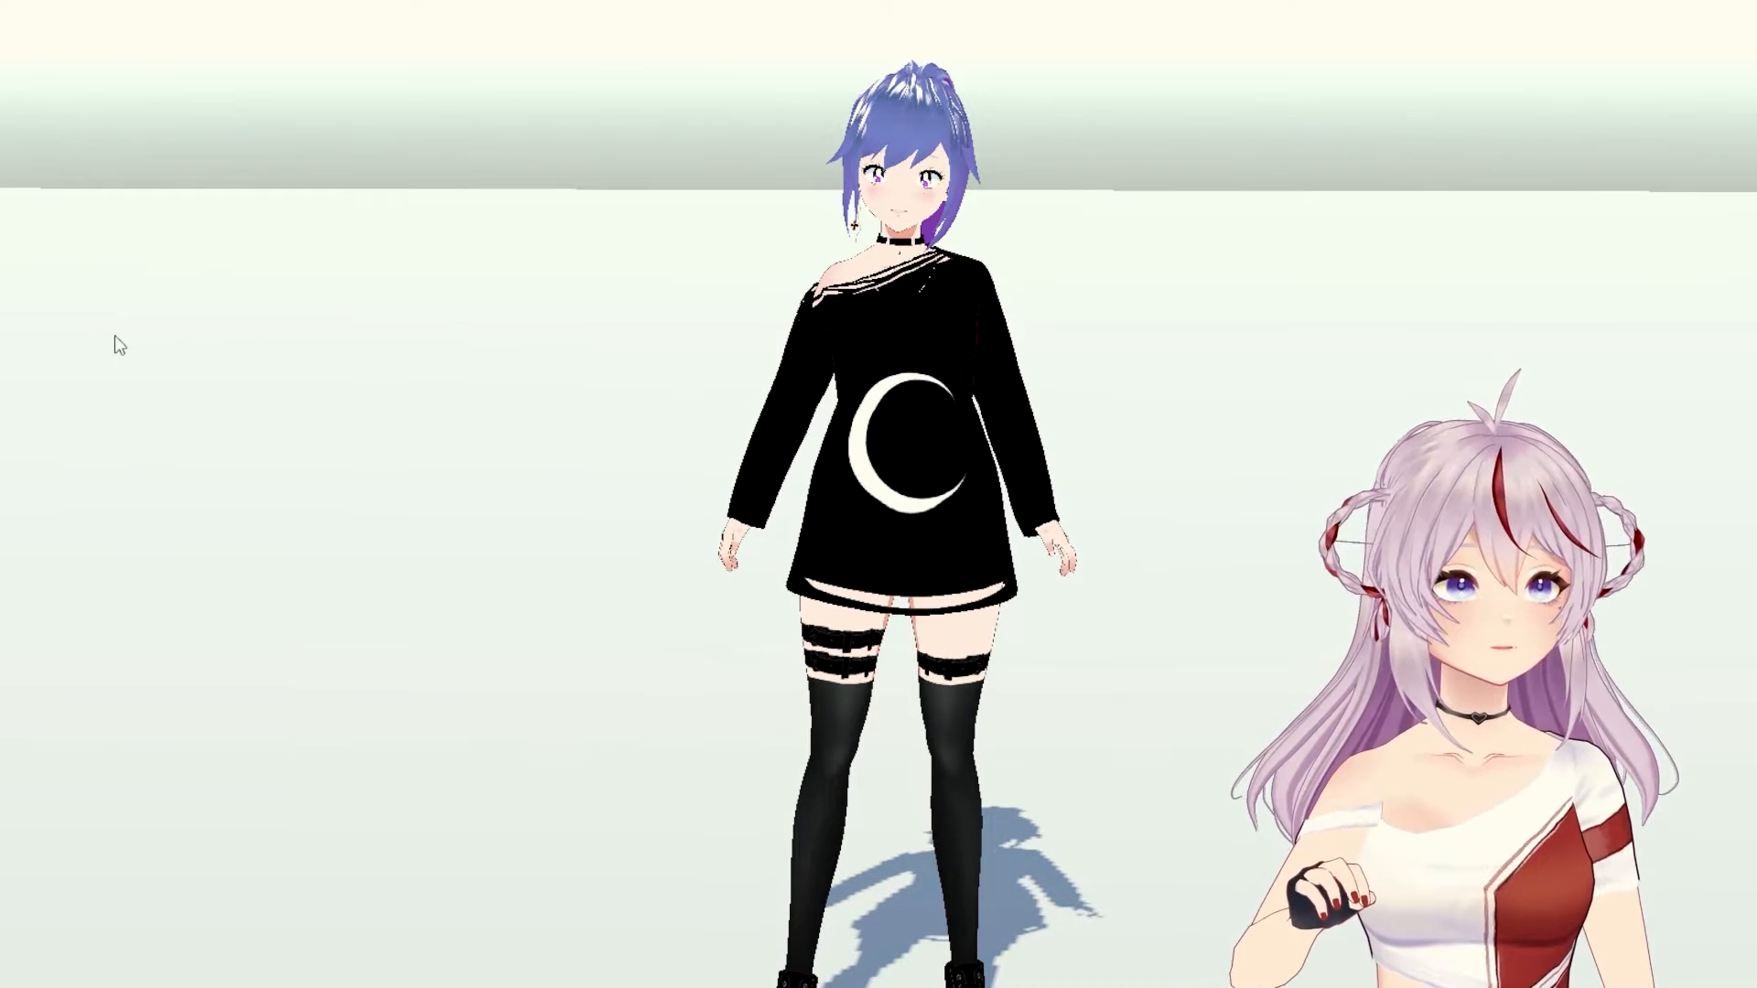
# Step: Open the Expression list and try Blink, Joy and the Blink_L wink on the avatar
pyautogui.moveTo(70, 295)
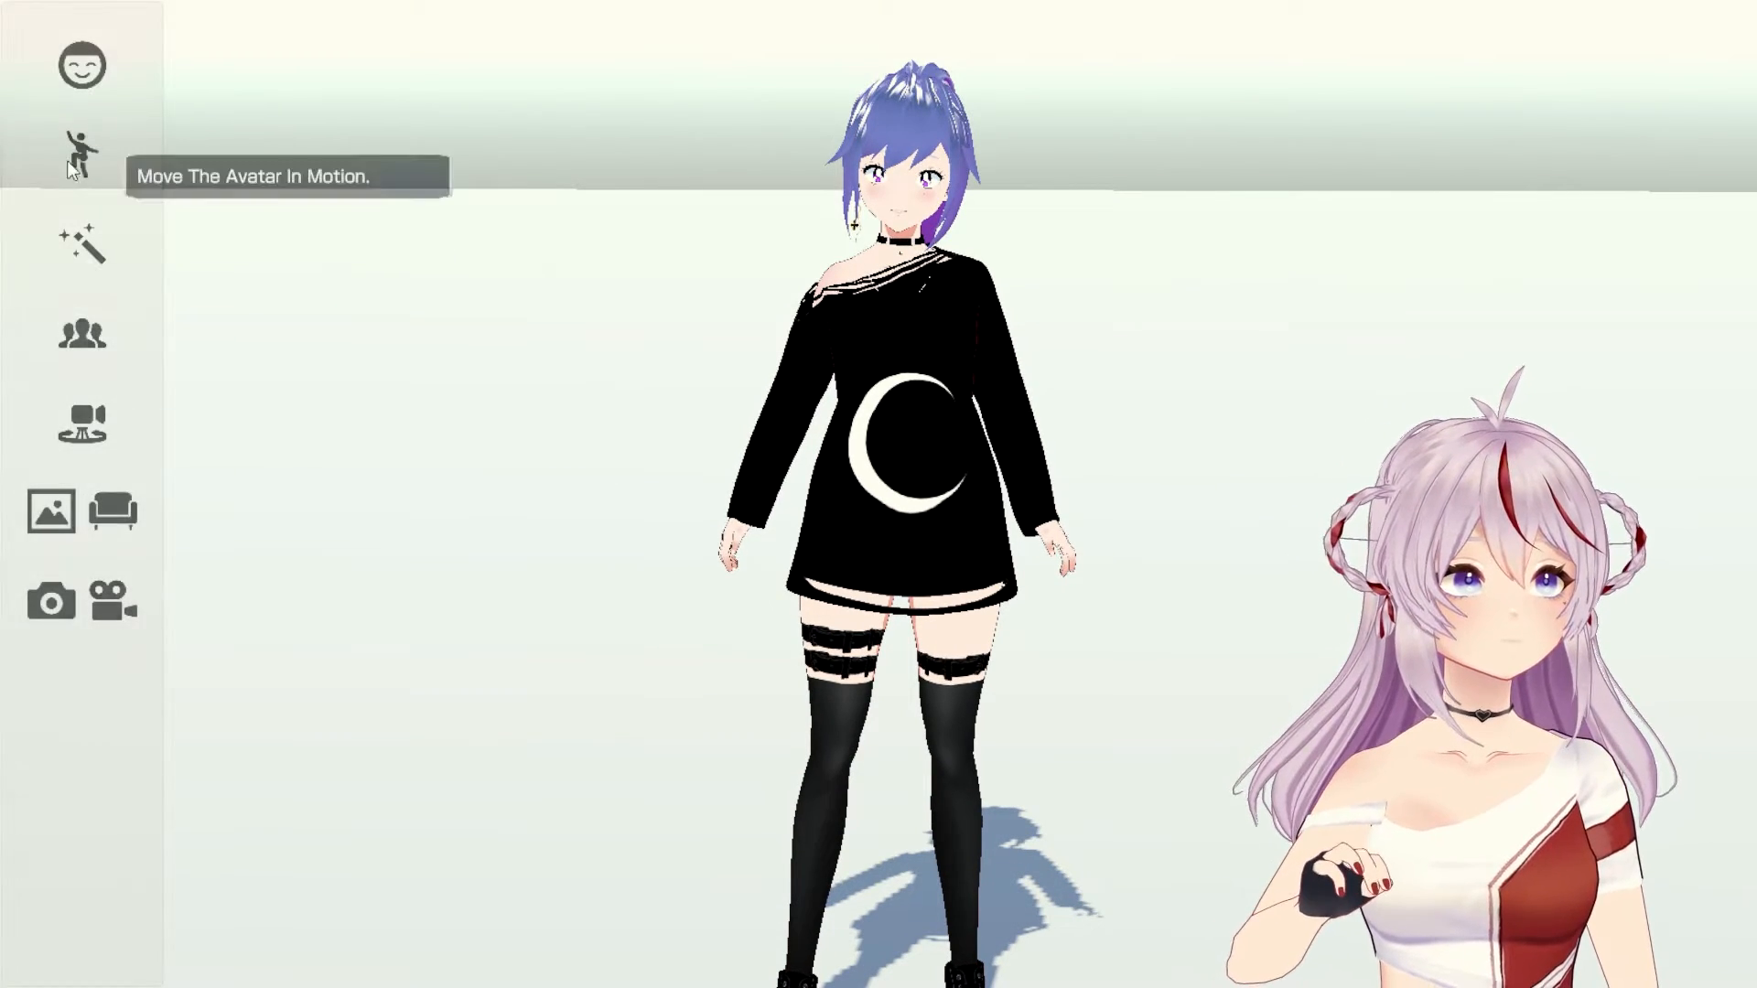
pyautogui.click(89, 66)
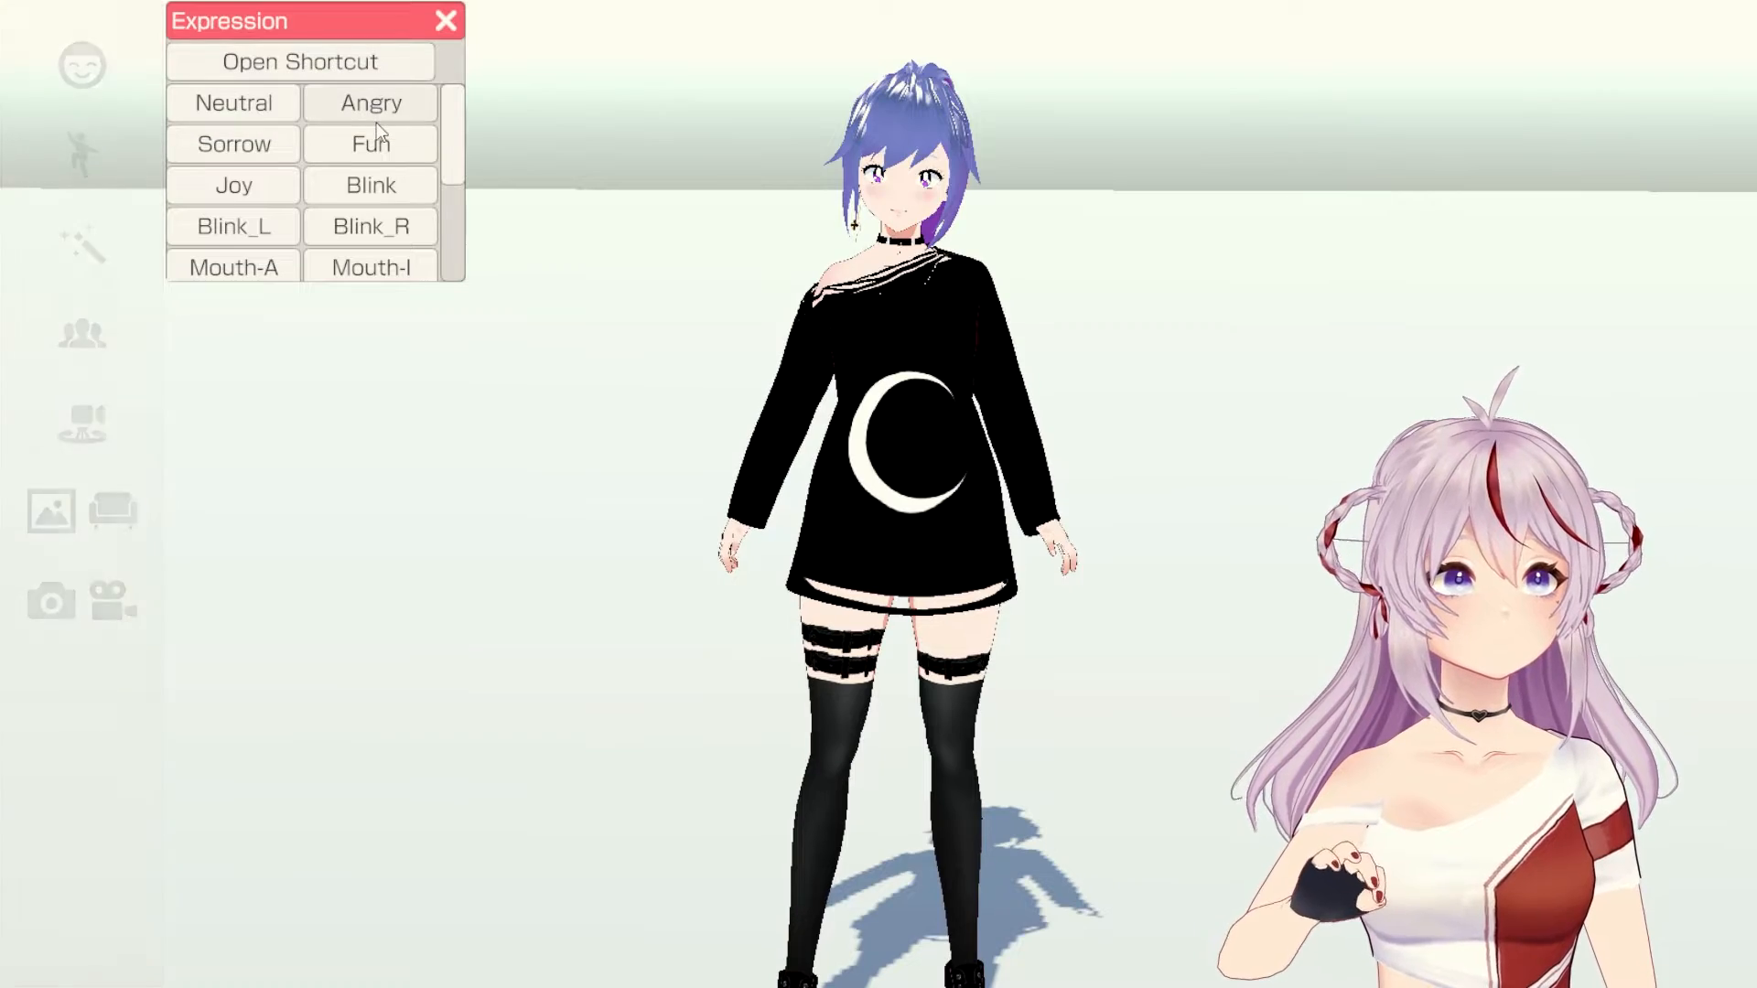
pyautogui.scroll(3, 835, 129)
pyautogui.moveTo(930, 318); pyautogui.dragTo(963, 679, button='middle')
pyautogui.click(383, 188)
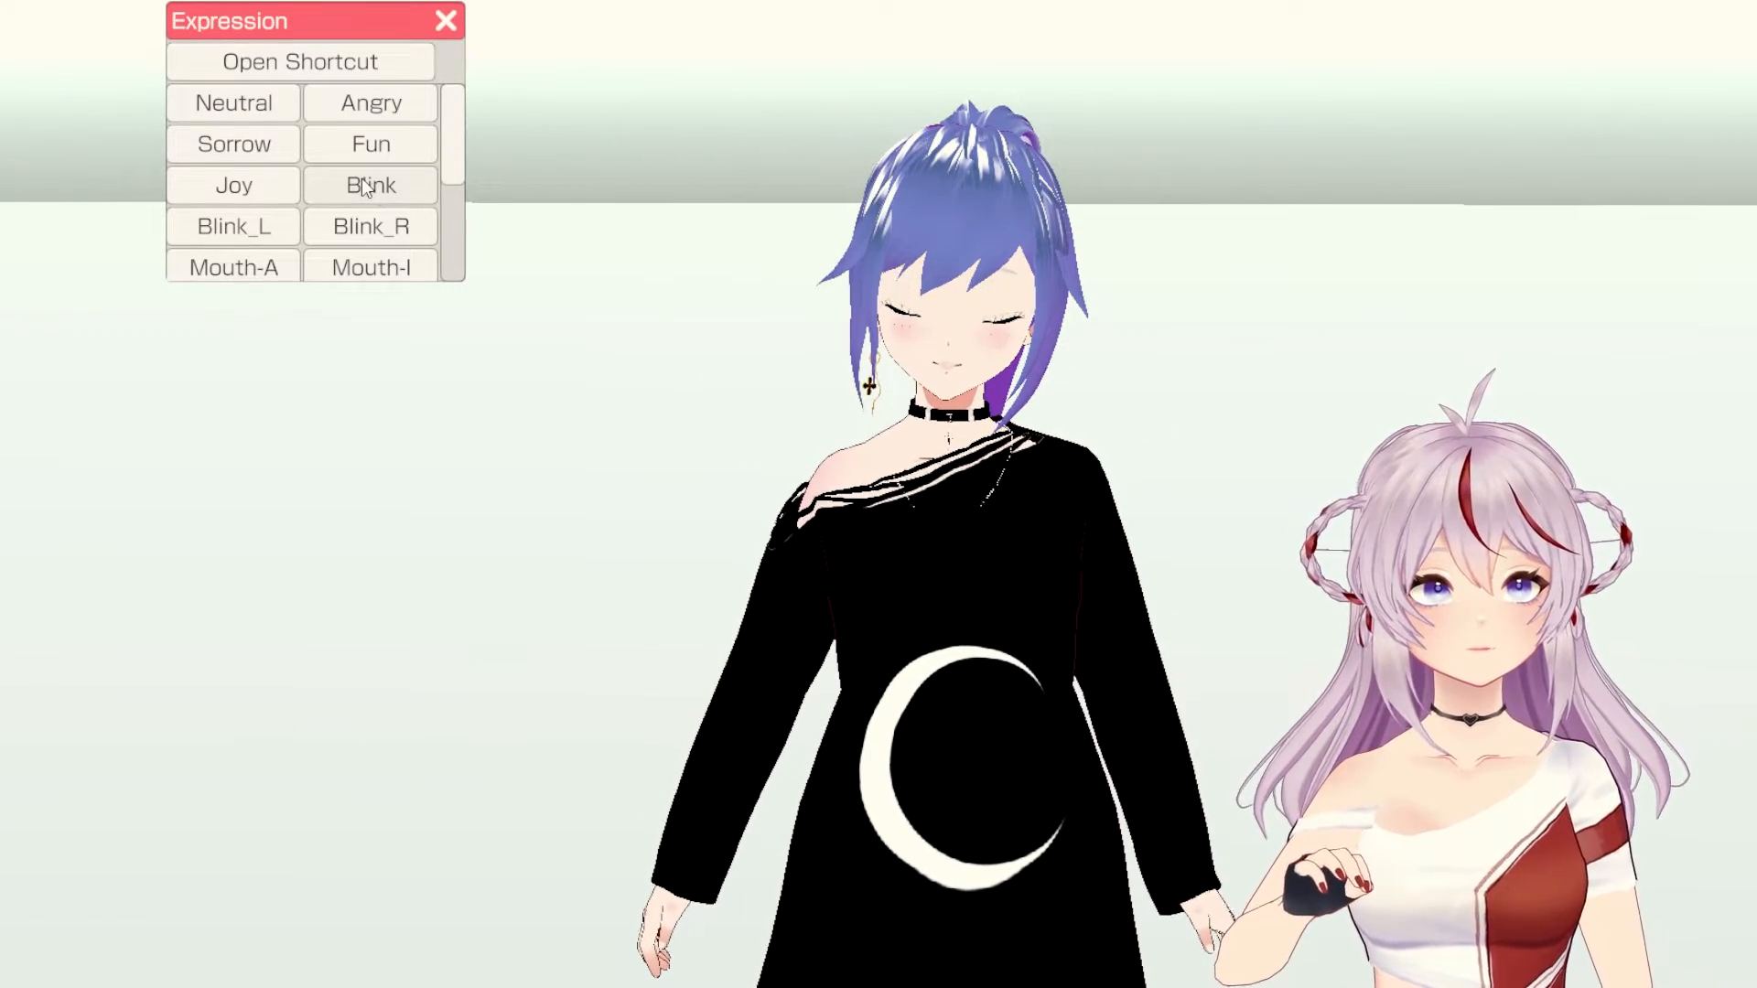
pyautogui.click(227, 194)
pyautogui.click(230, 231)
# Step: Try Surprised and Joy, finish on the Fun smile, and close the expression list
pyautogui.scroll(-5, 265, 205)
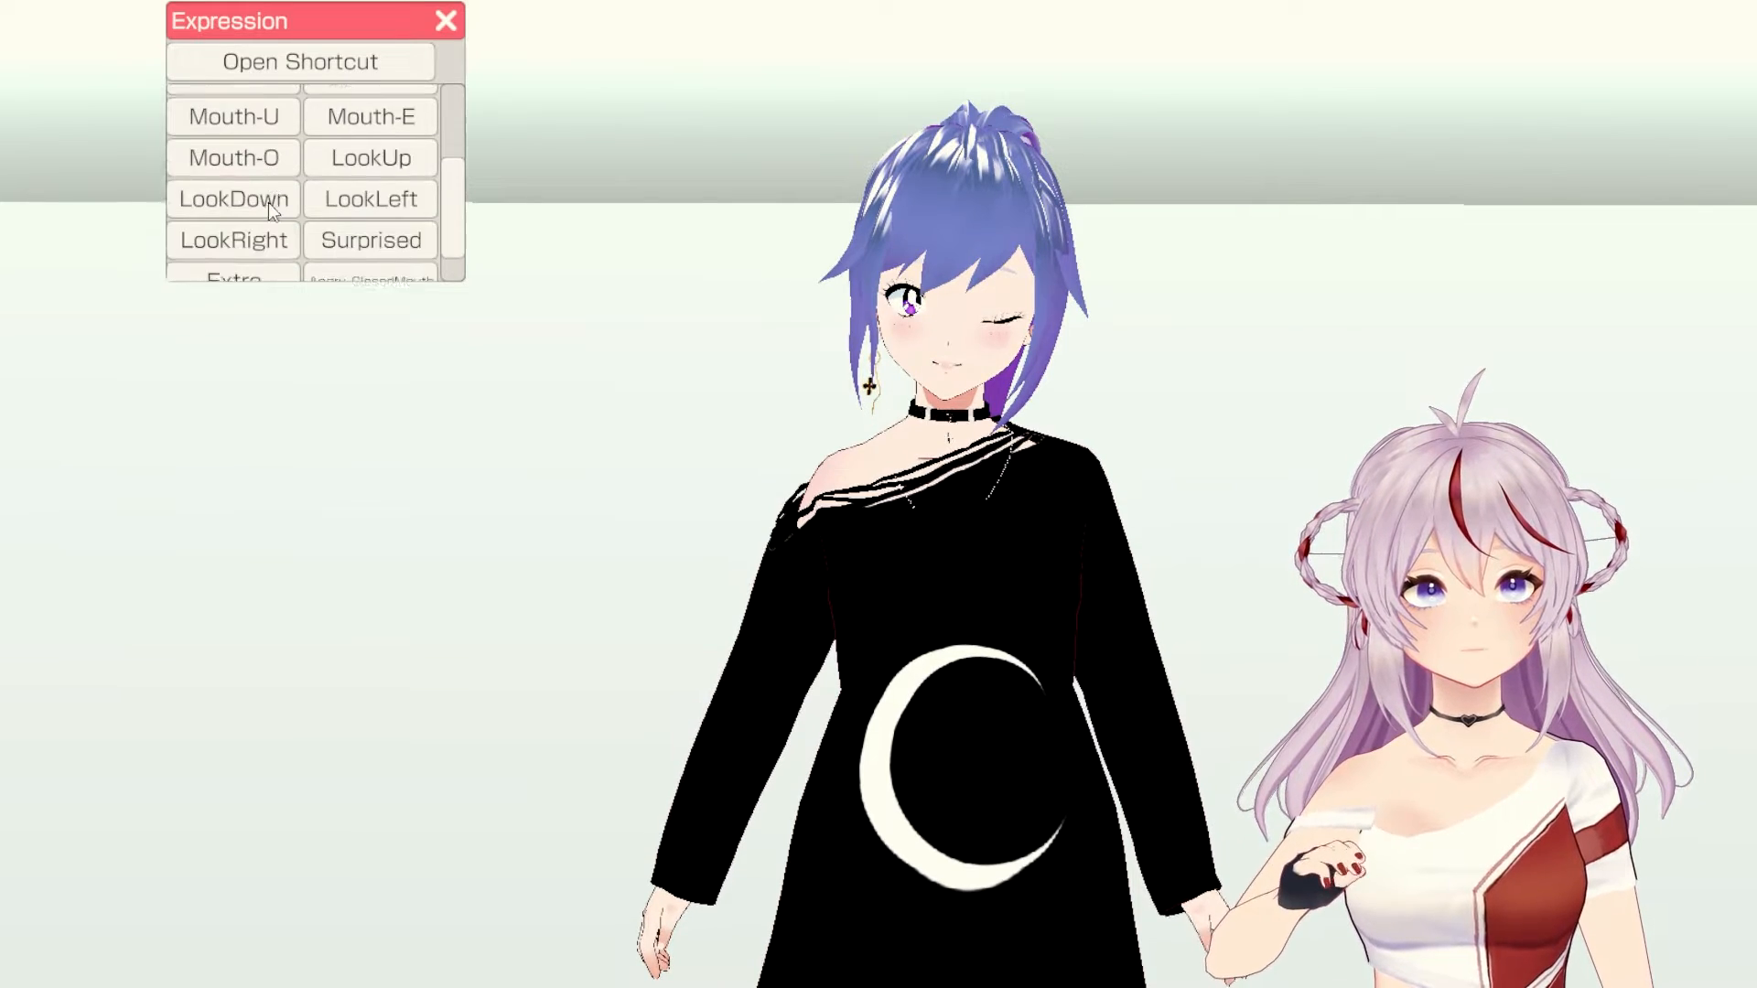
pyautogui.click(371, 212)
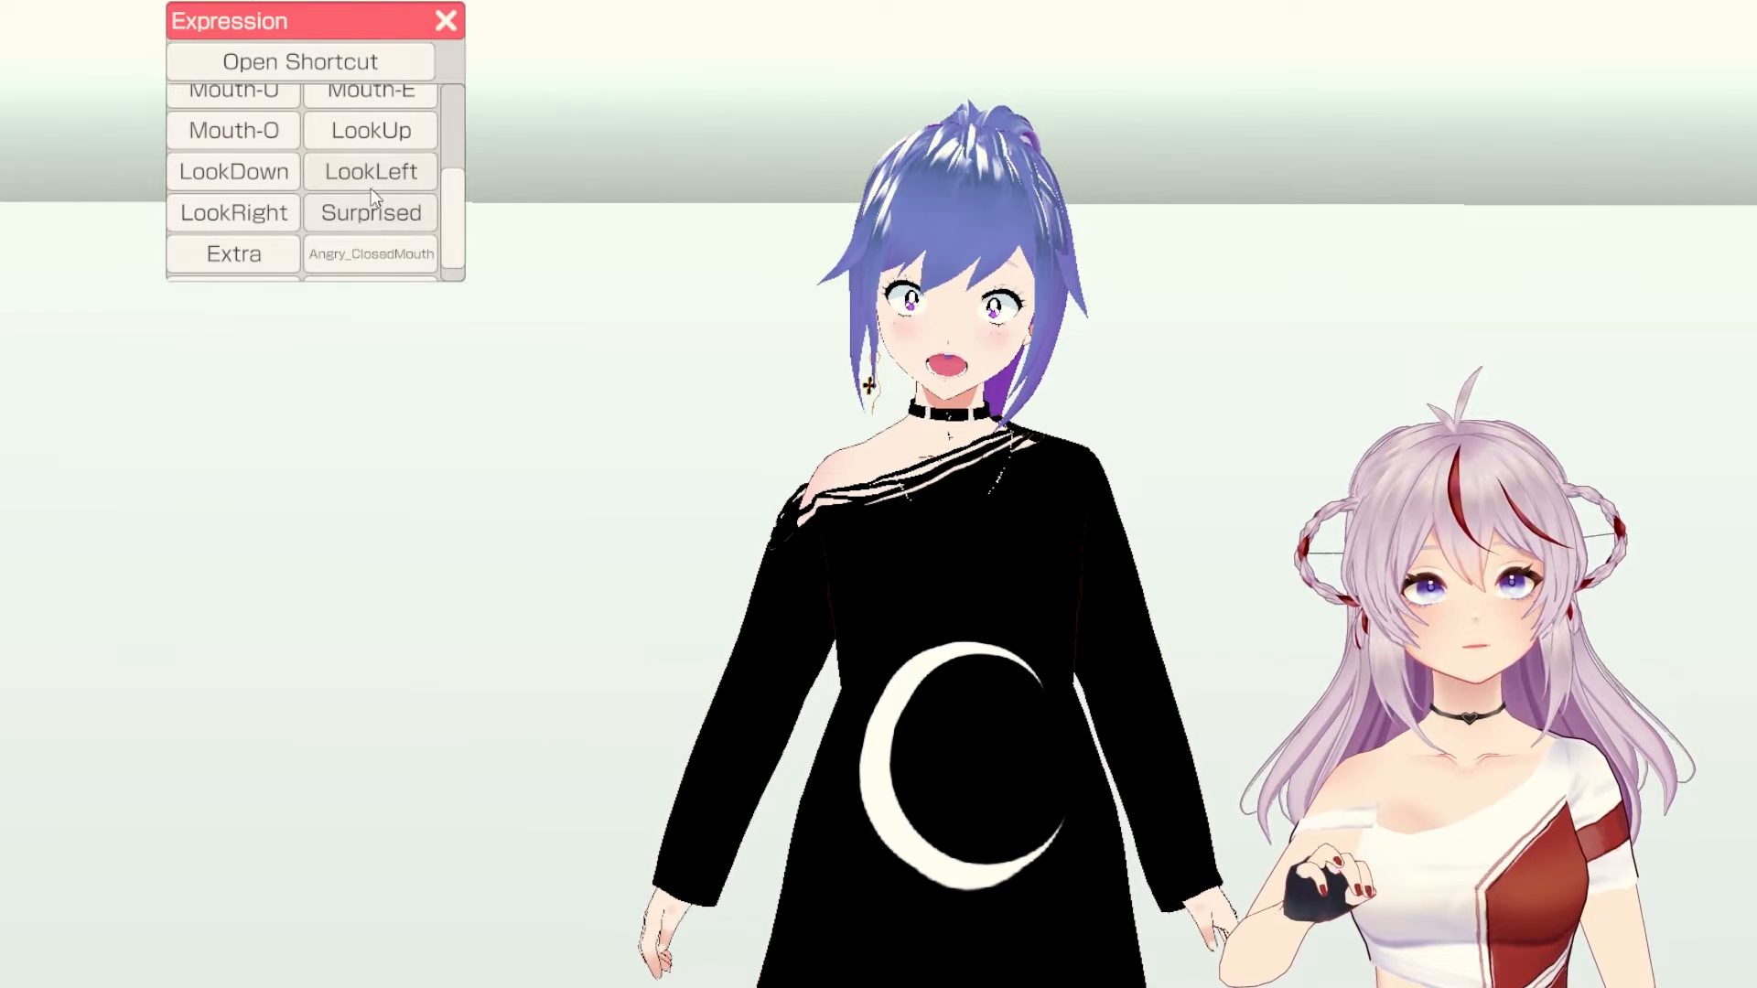
pyautogui.scroll(5, 265, 183)
pyautogui.scroll(4, 357, 155)
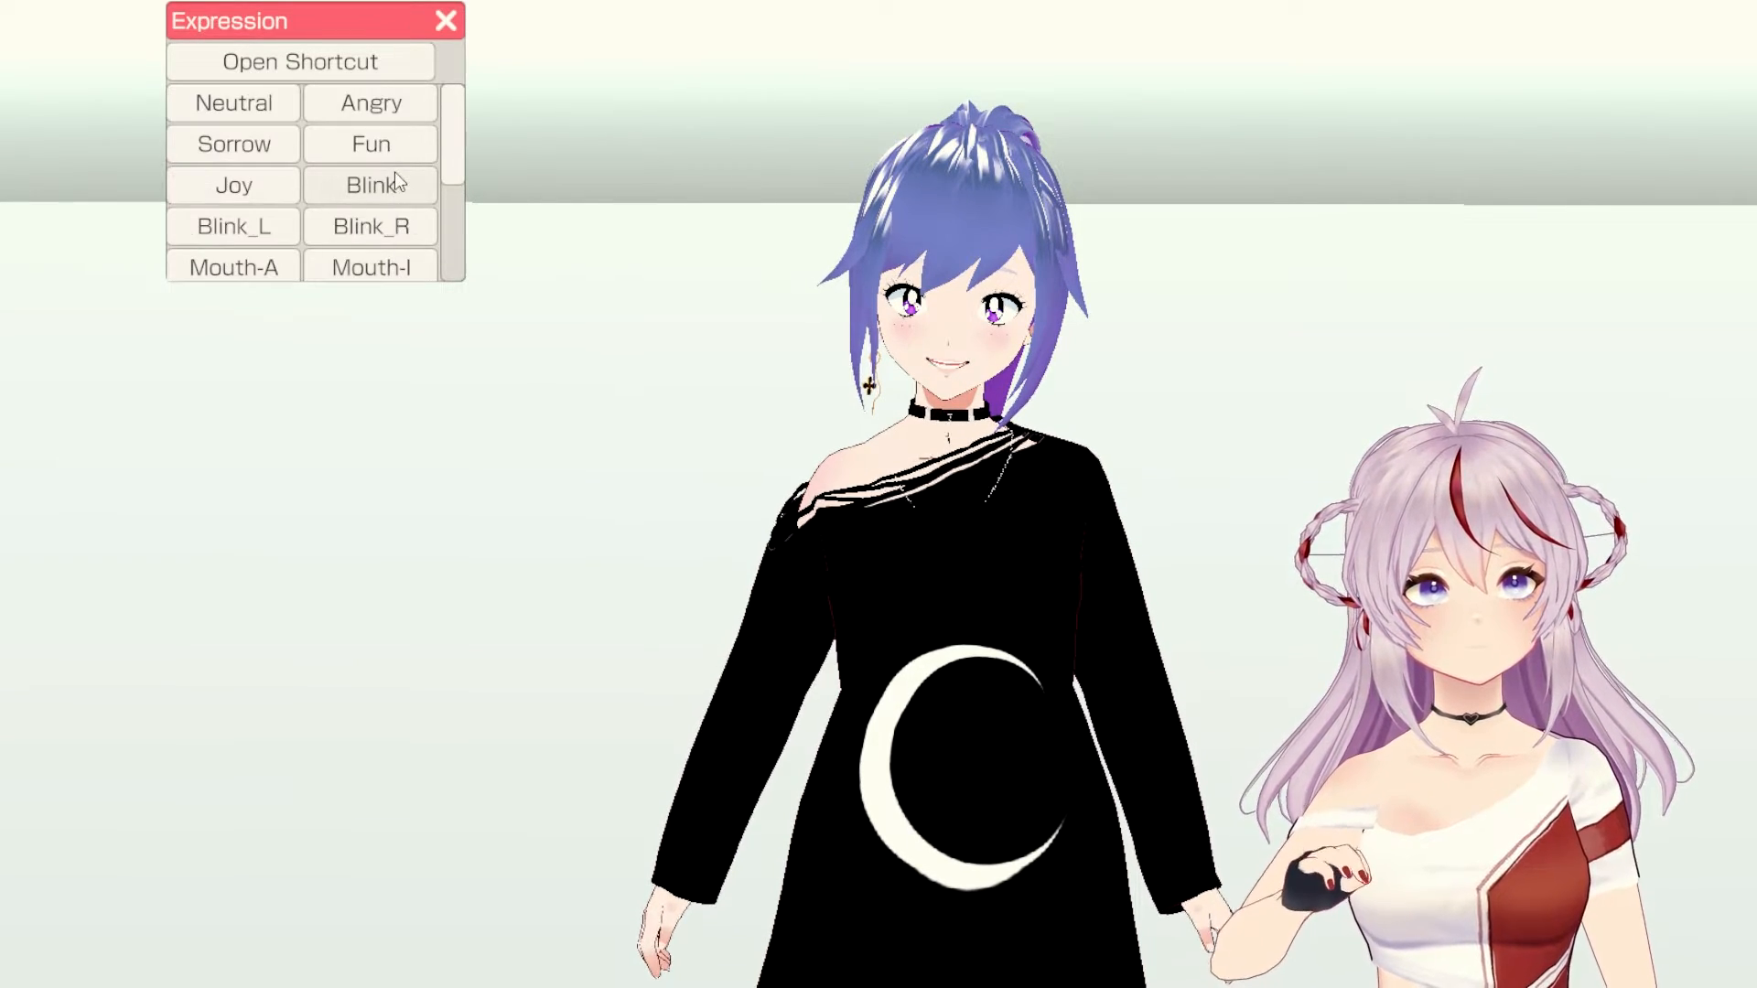
pyautogui.click(247, 185)
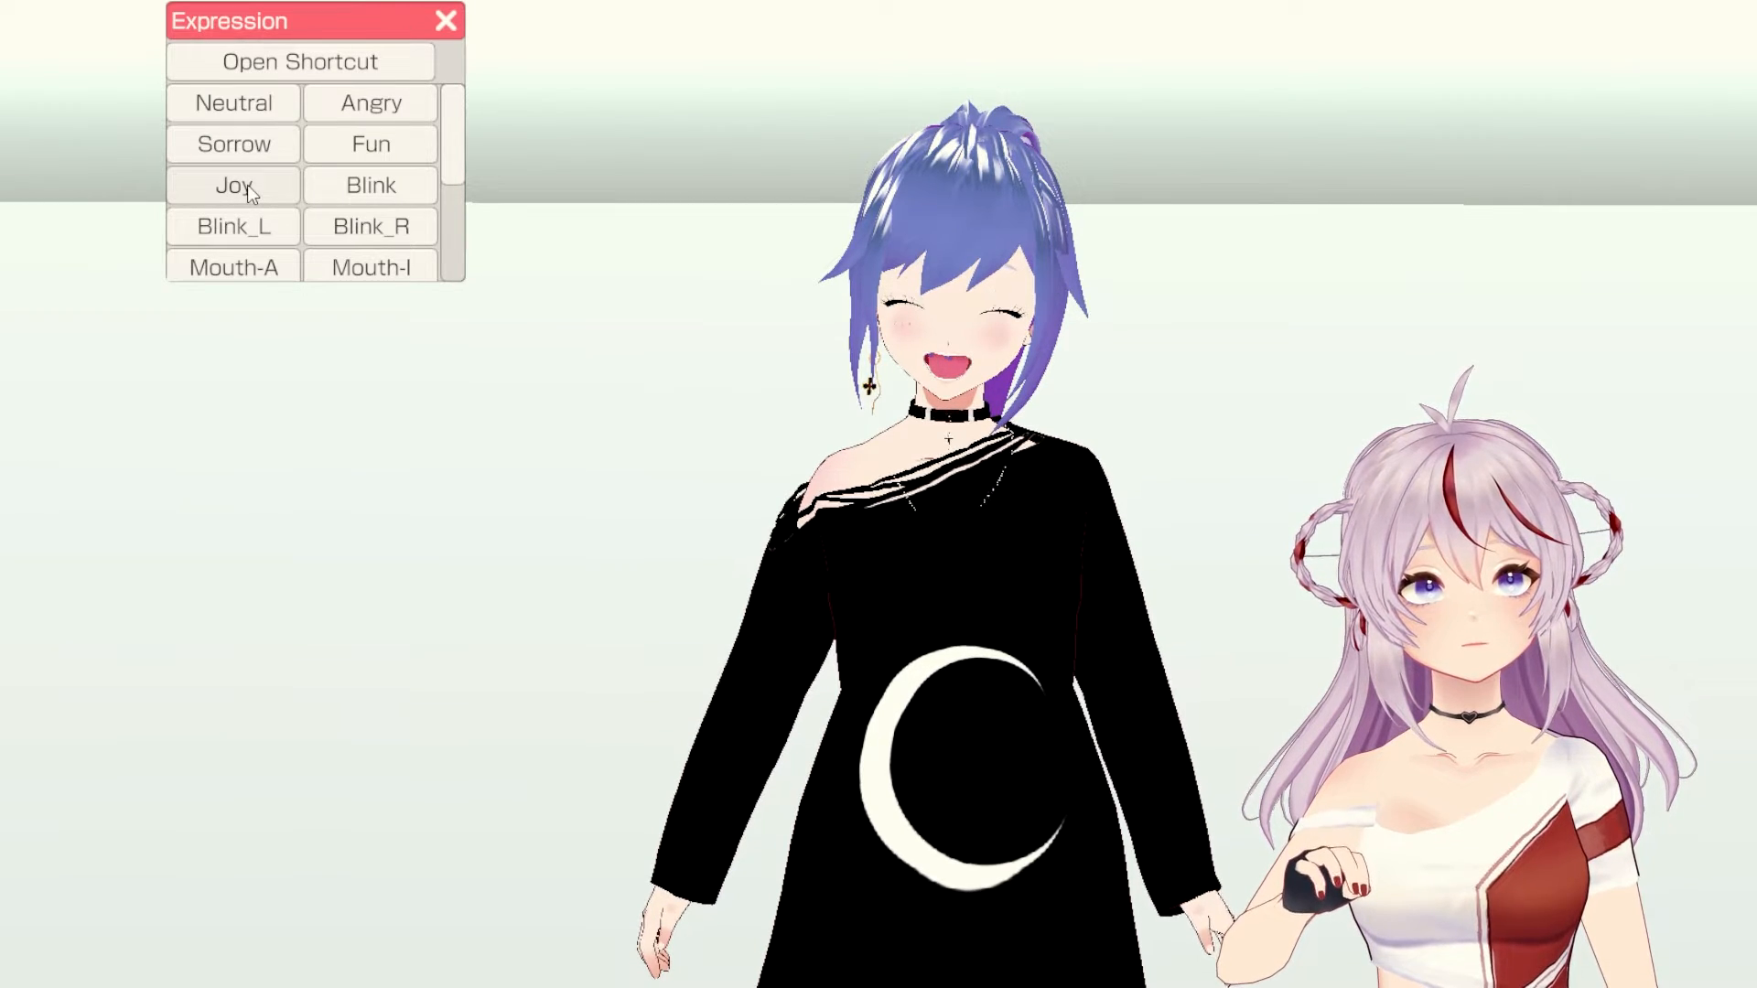
pyautogui.click(388, 145)
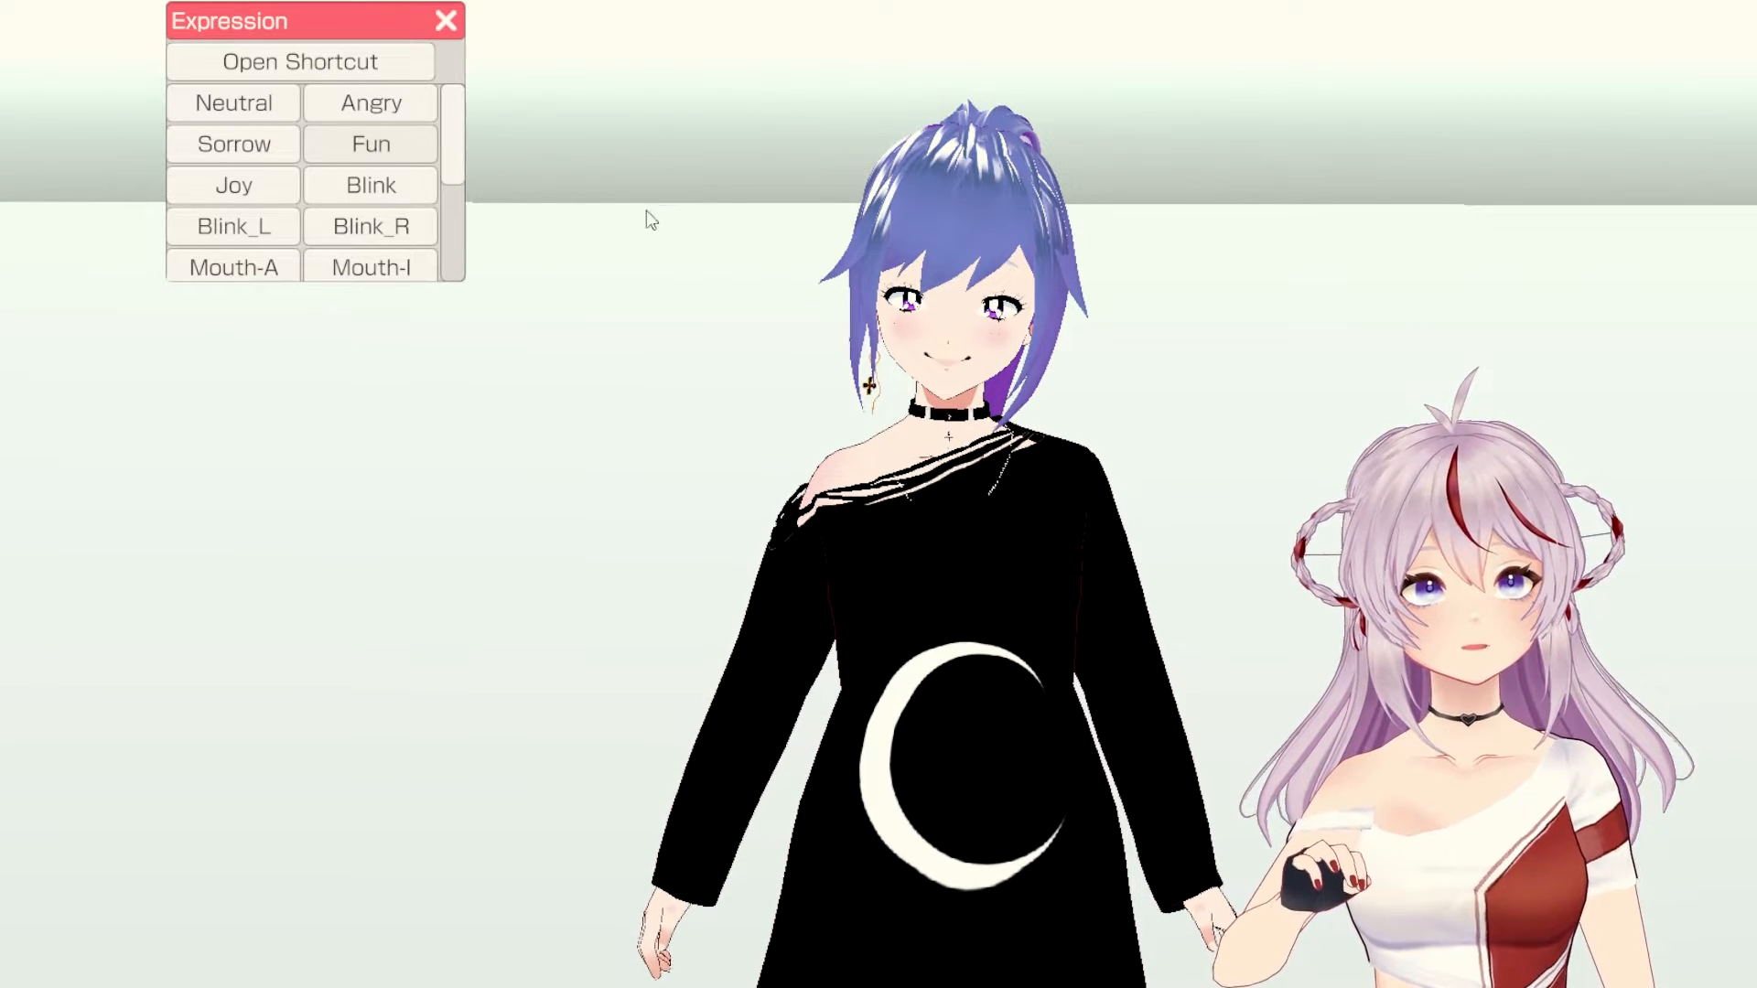
pyautogui.click(446, 20)
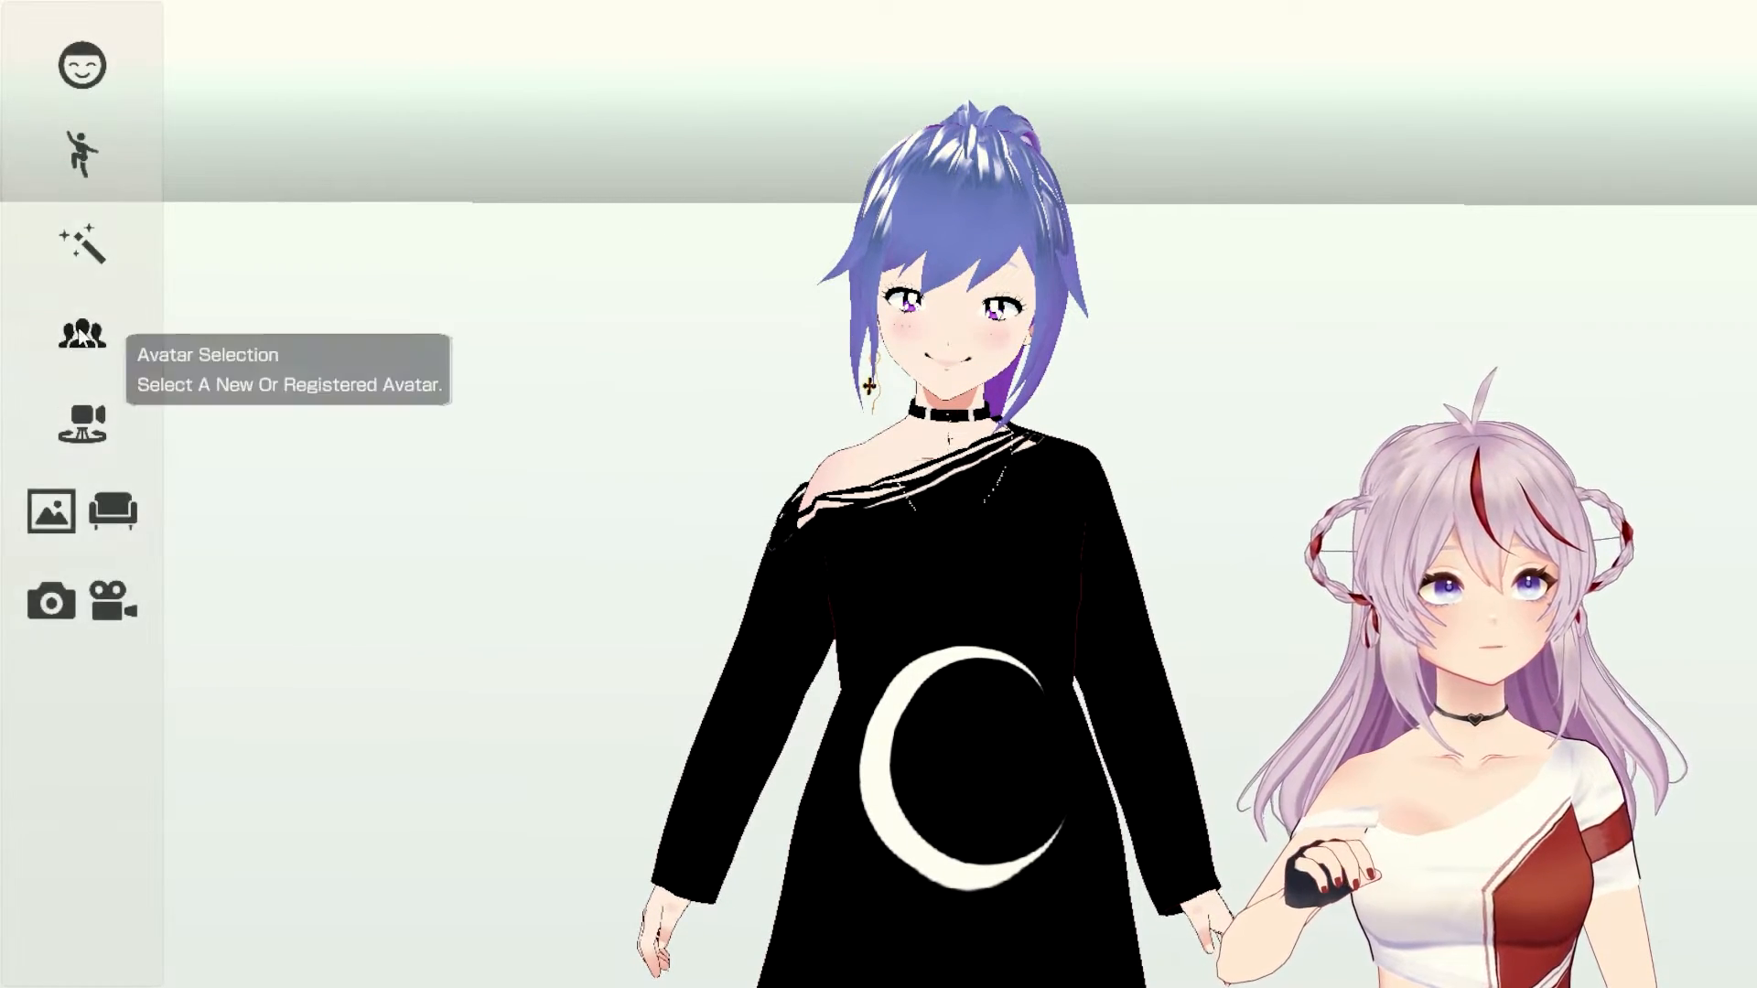
# Step: Pose the avatar as No!, Flutter, Pray, Afraid and What!, ending on Victory gesture
pyautogui.click(82, 153)
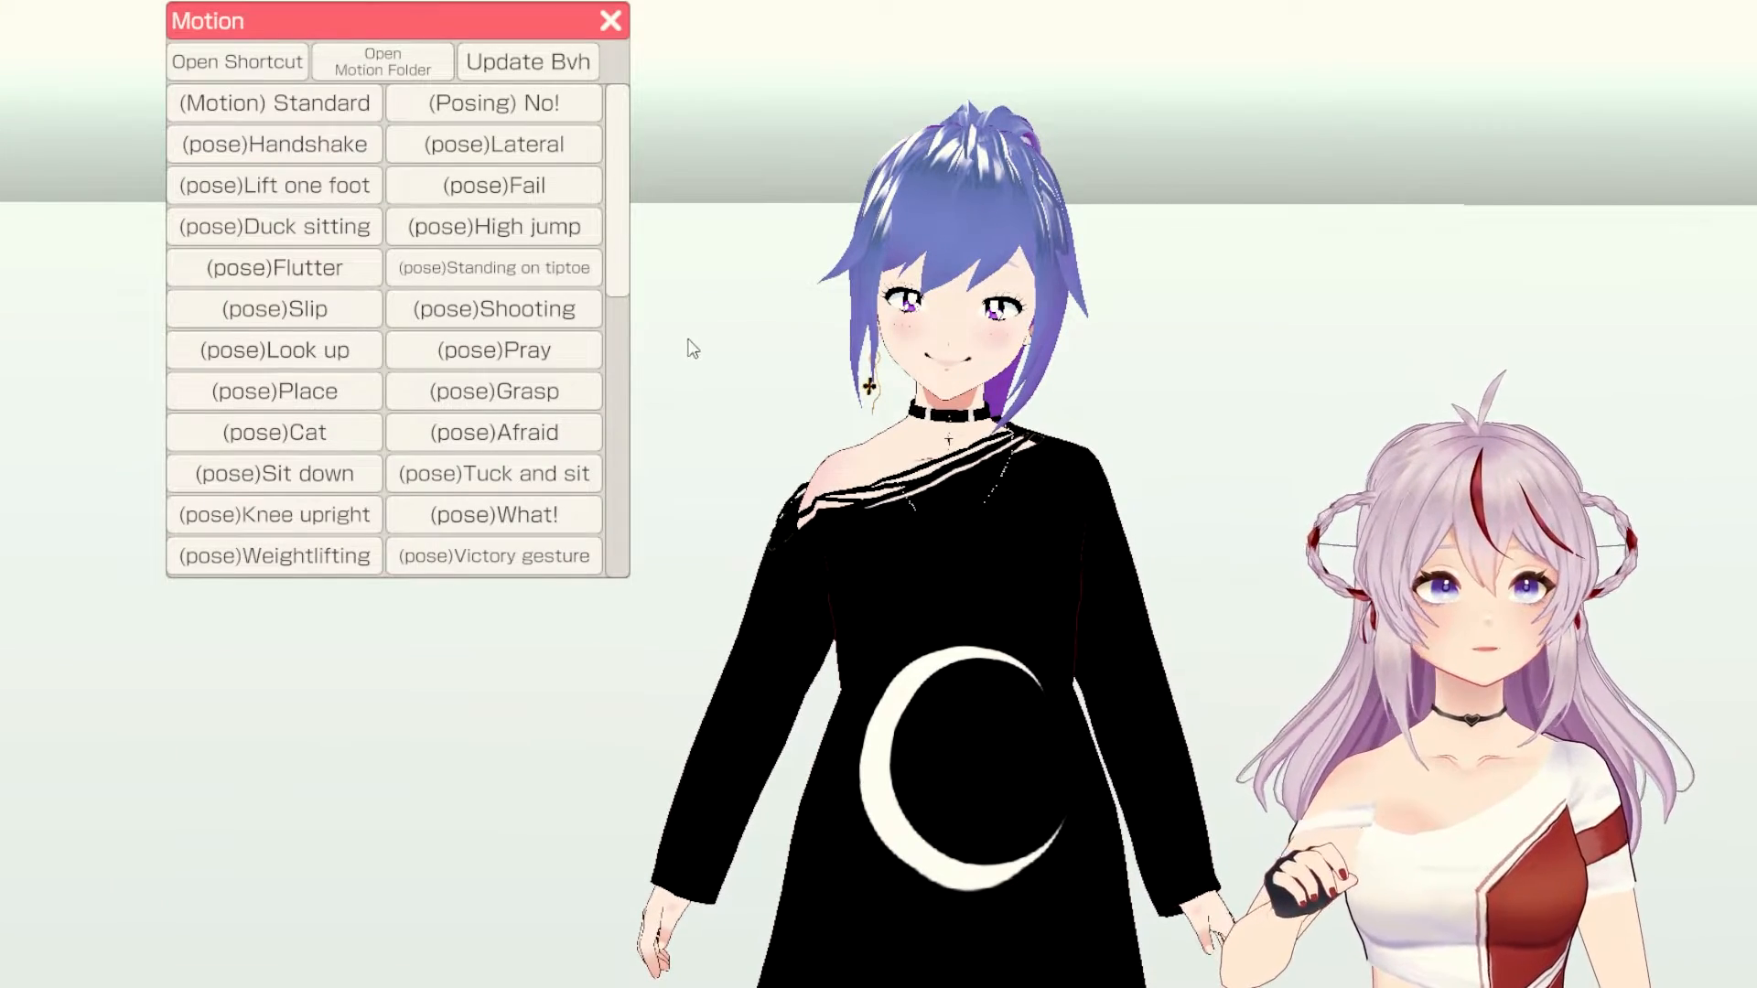
pyautogui.click(547, 106)
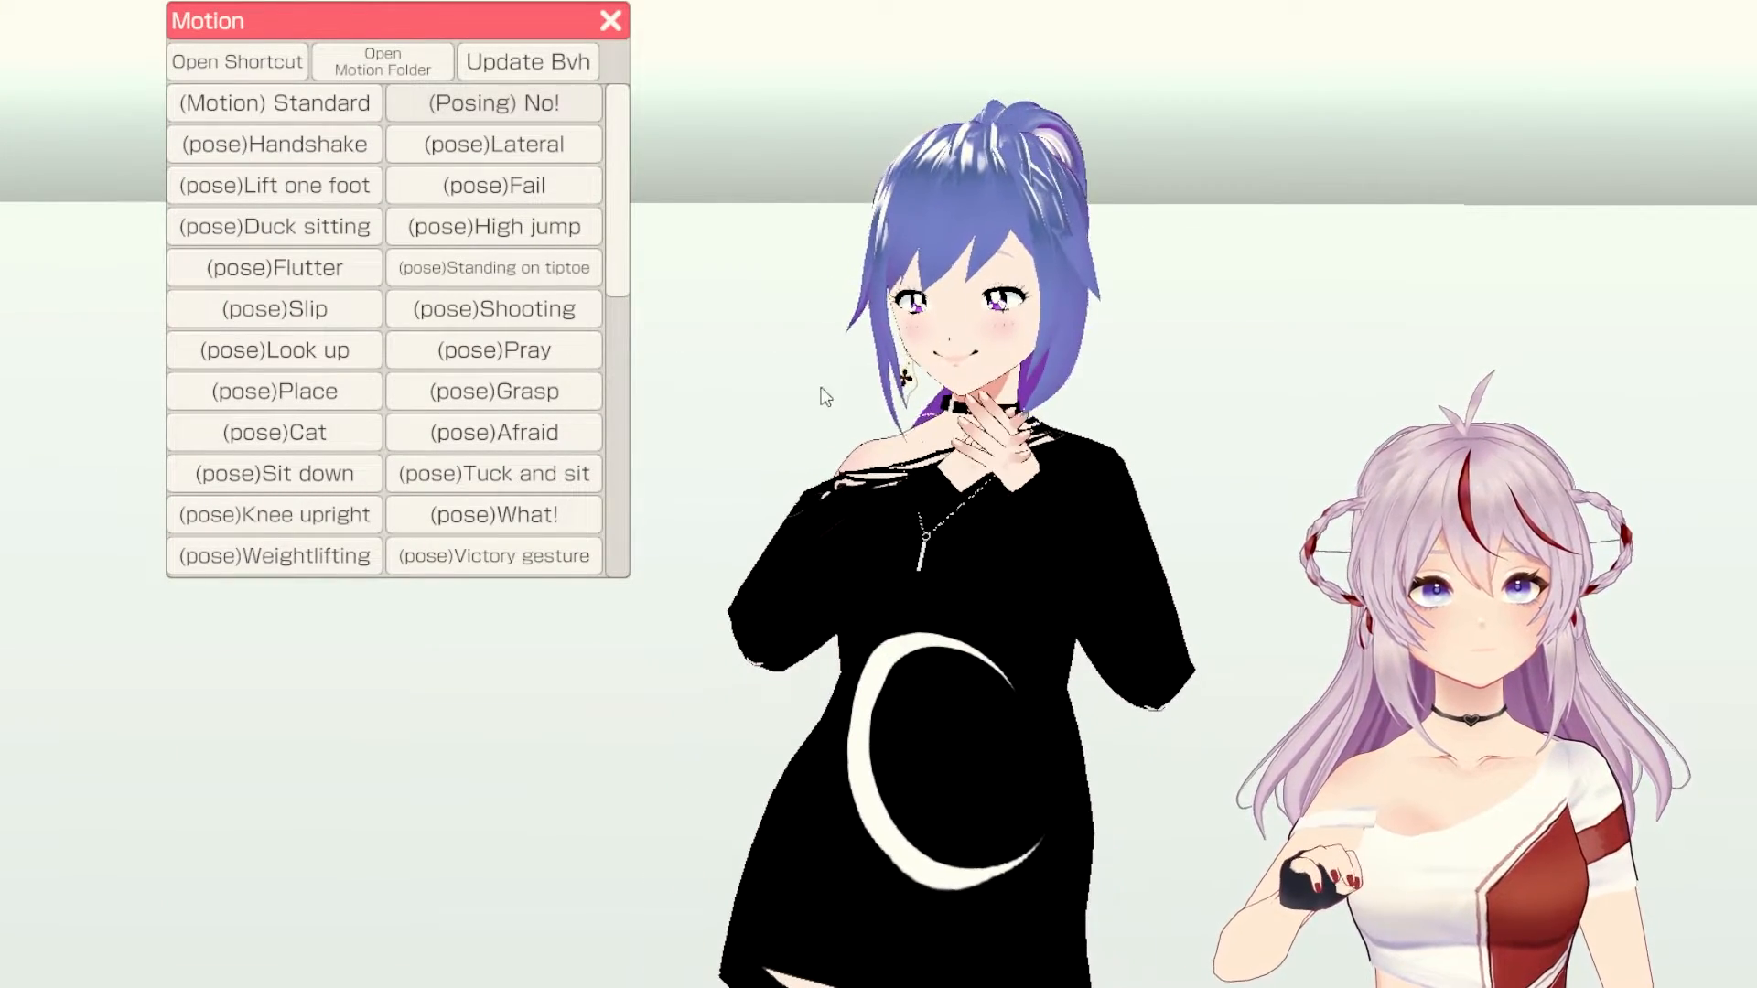
pyautogui.click(300, 274)
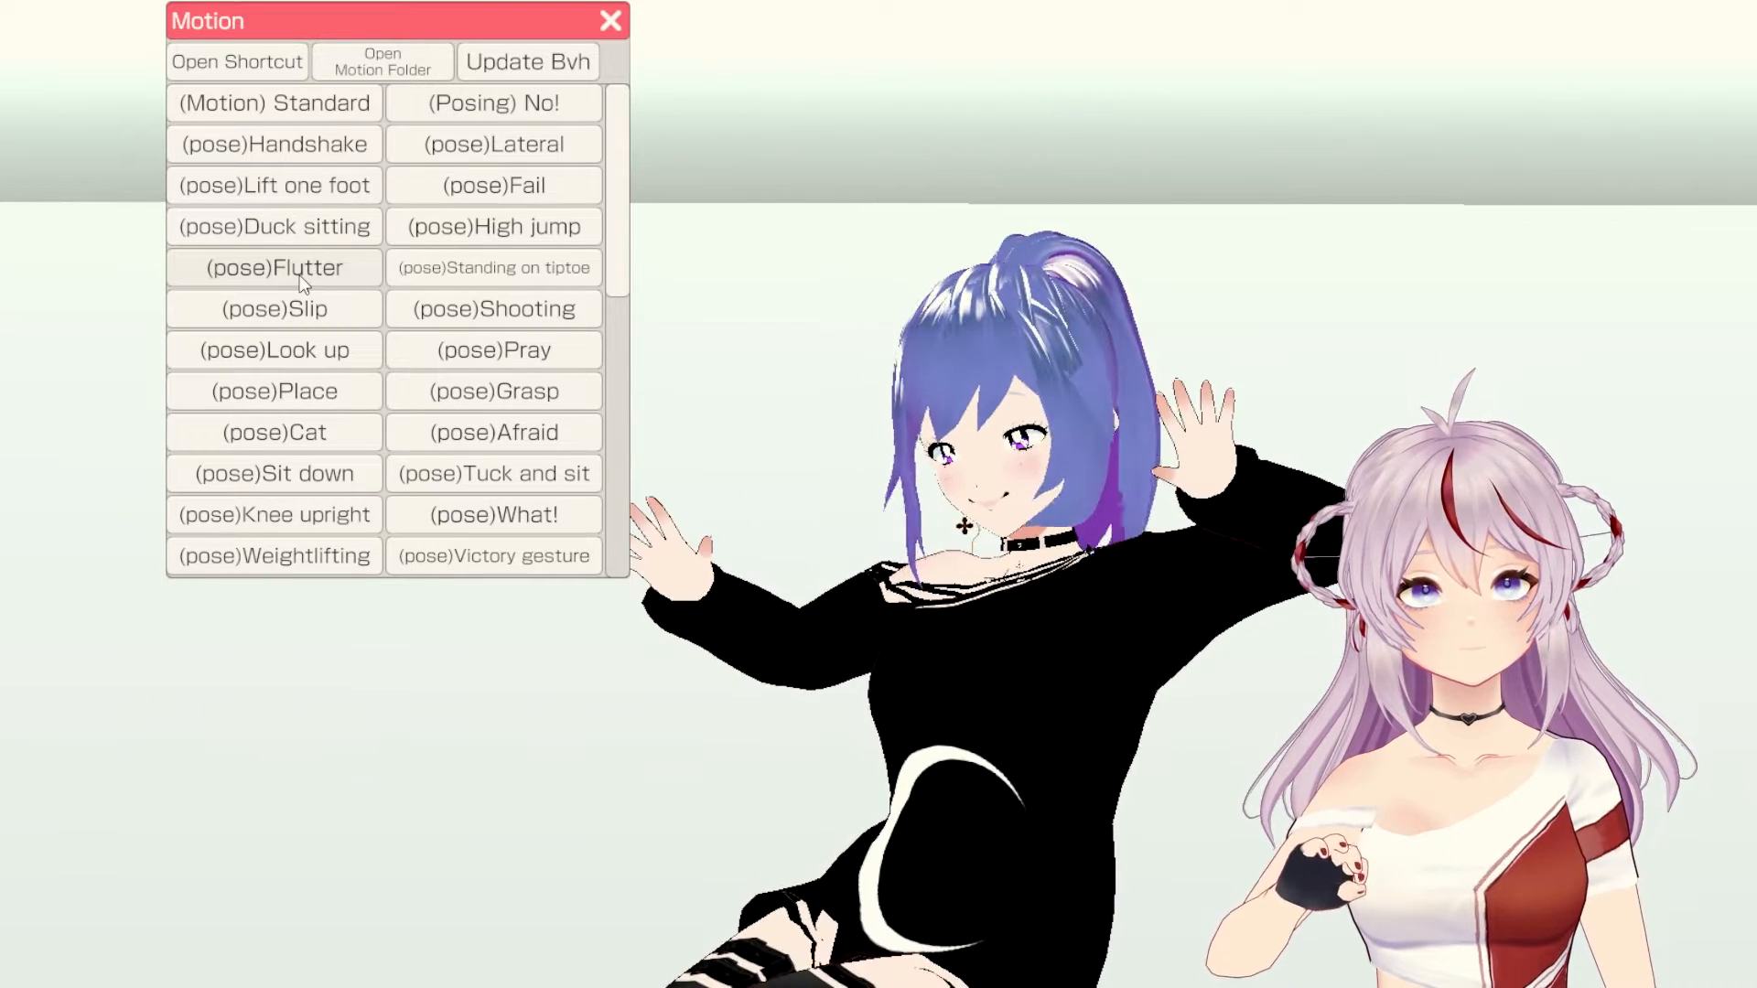
pyautogui.click(478, 350)
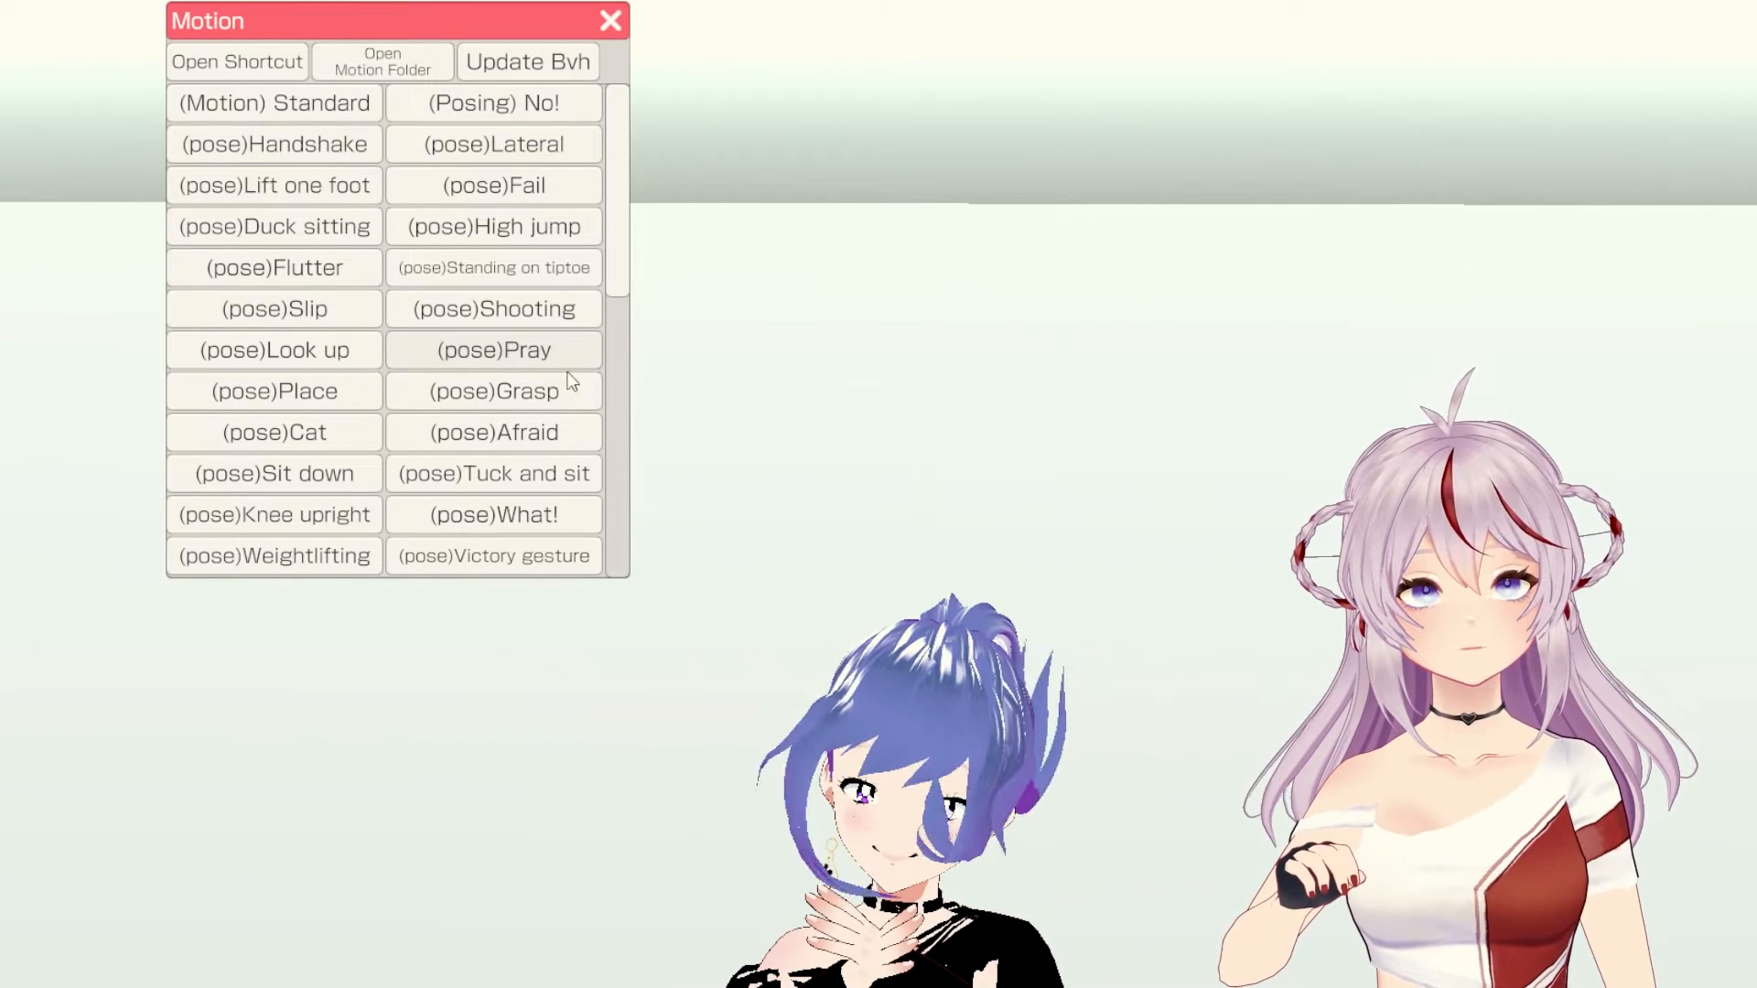
pyautogui.click(504, 427)
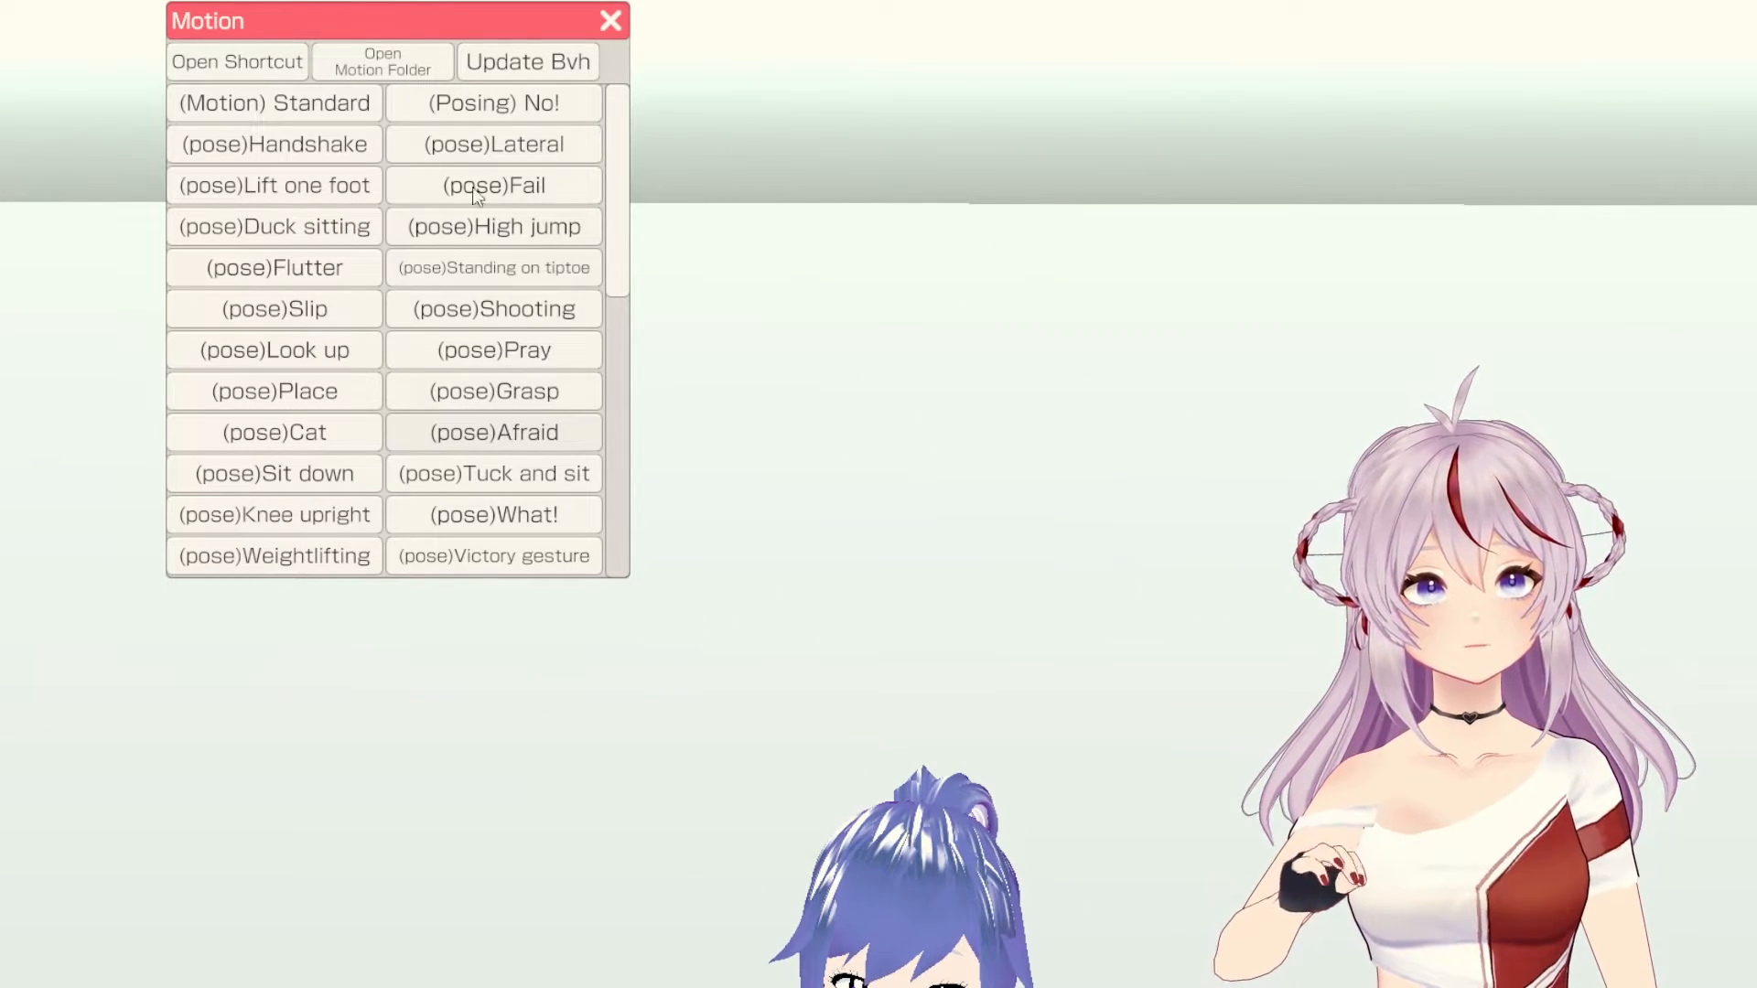
pyautogui.scroll(-2, 355, 302)
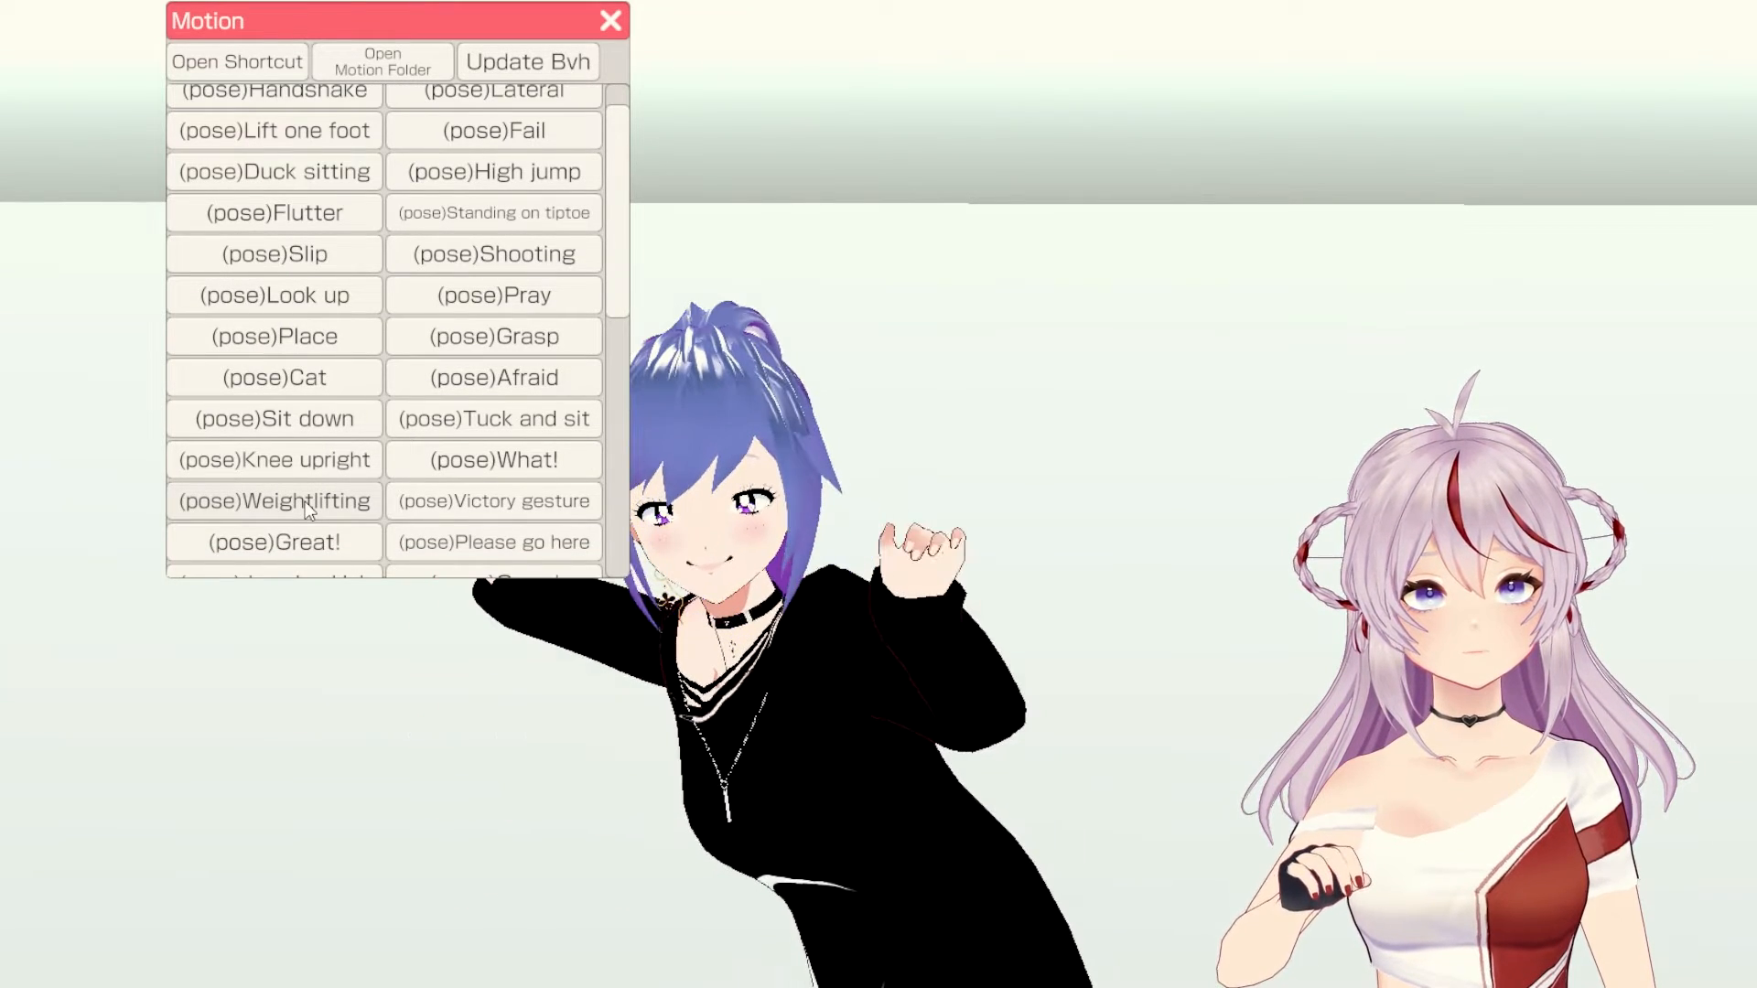
pyautogui.click(509, 470)
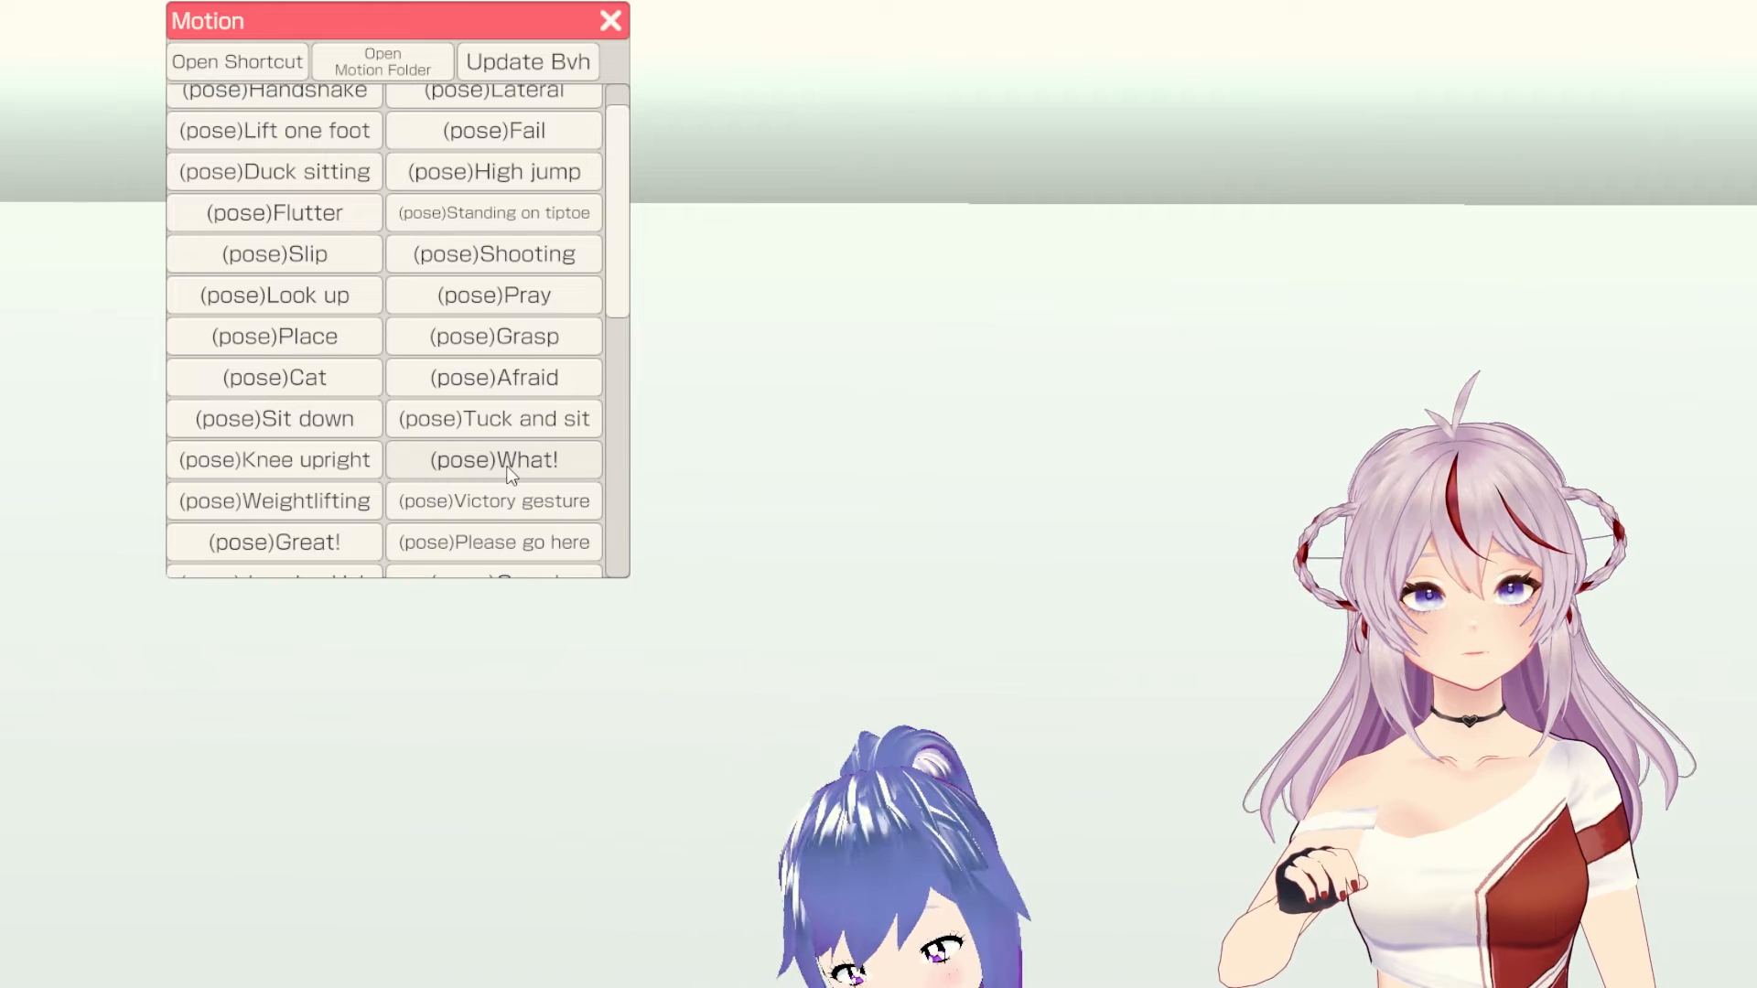
pyautogui.scroll(-2, 510, 463)
pyautogui.click(508, 455)
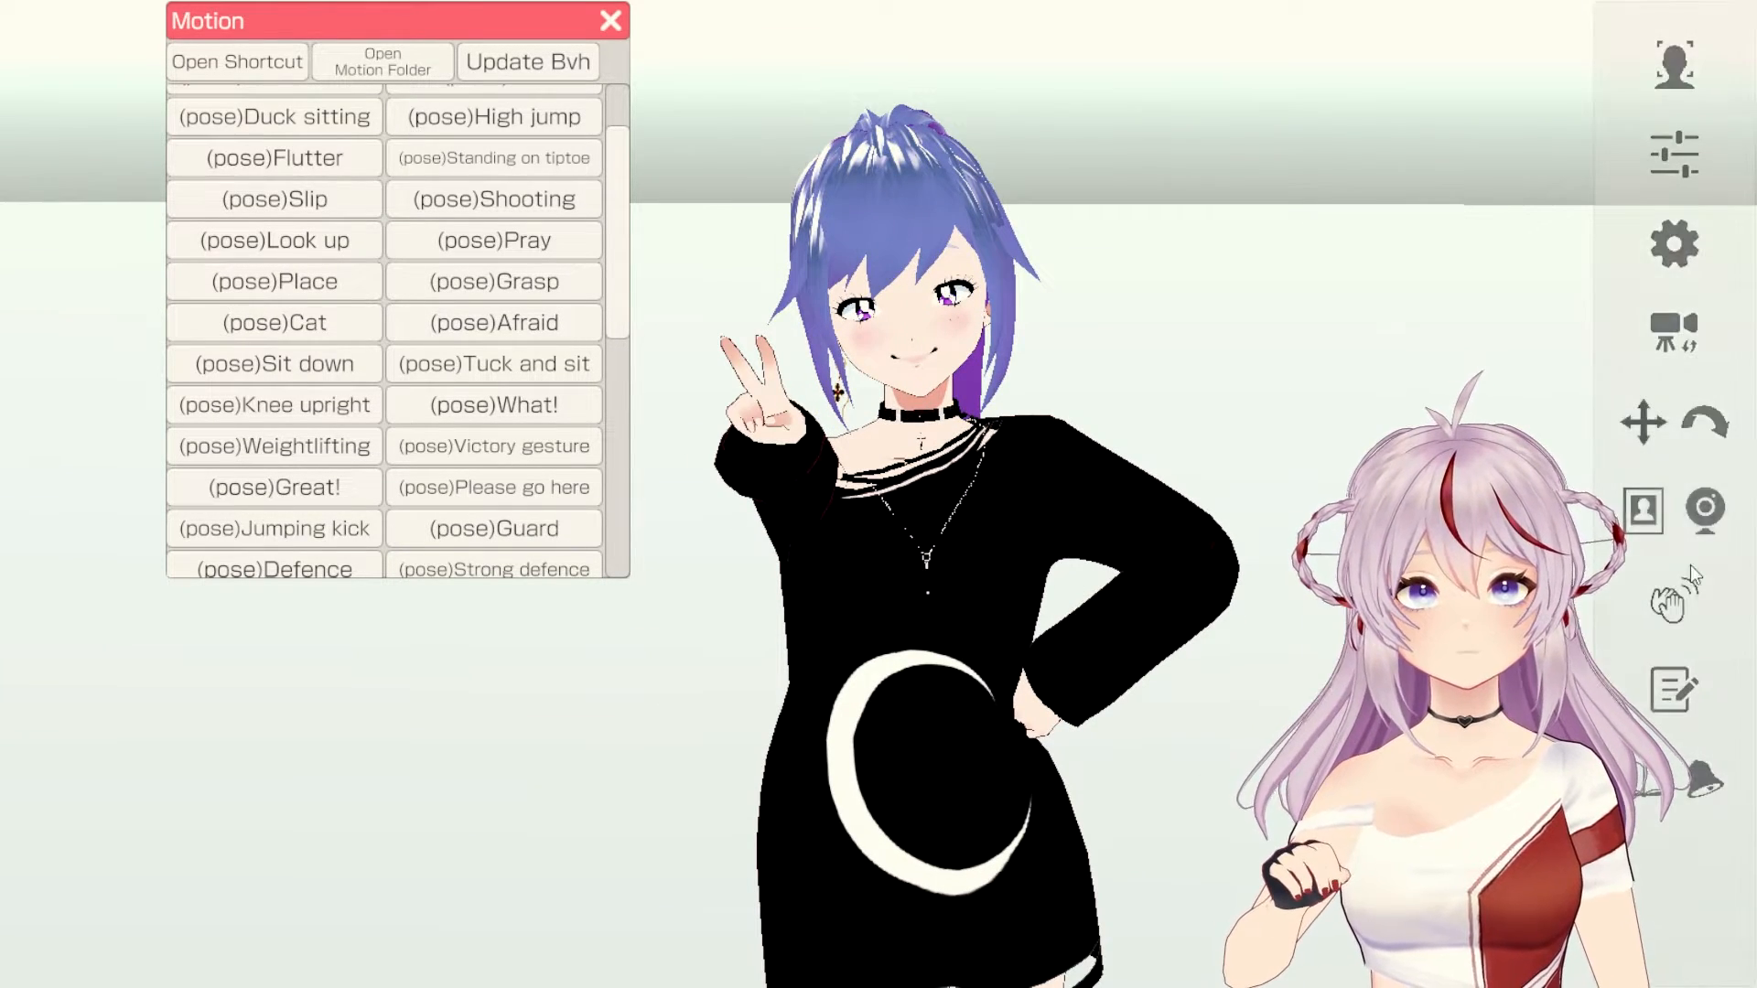
pyautogui.moveTo(1391, 609); pyautogui.dragTo(282, 699, button='right')
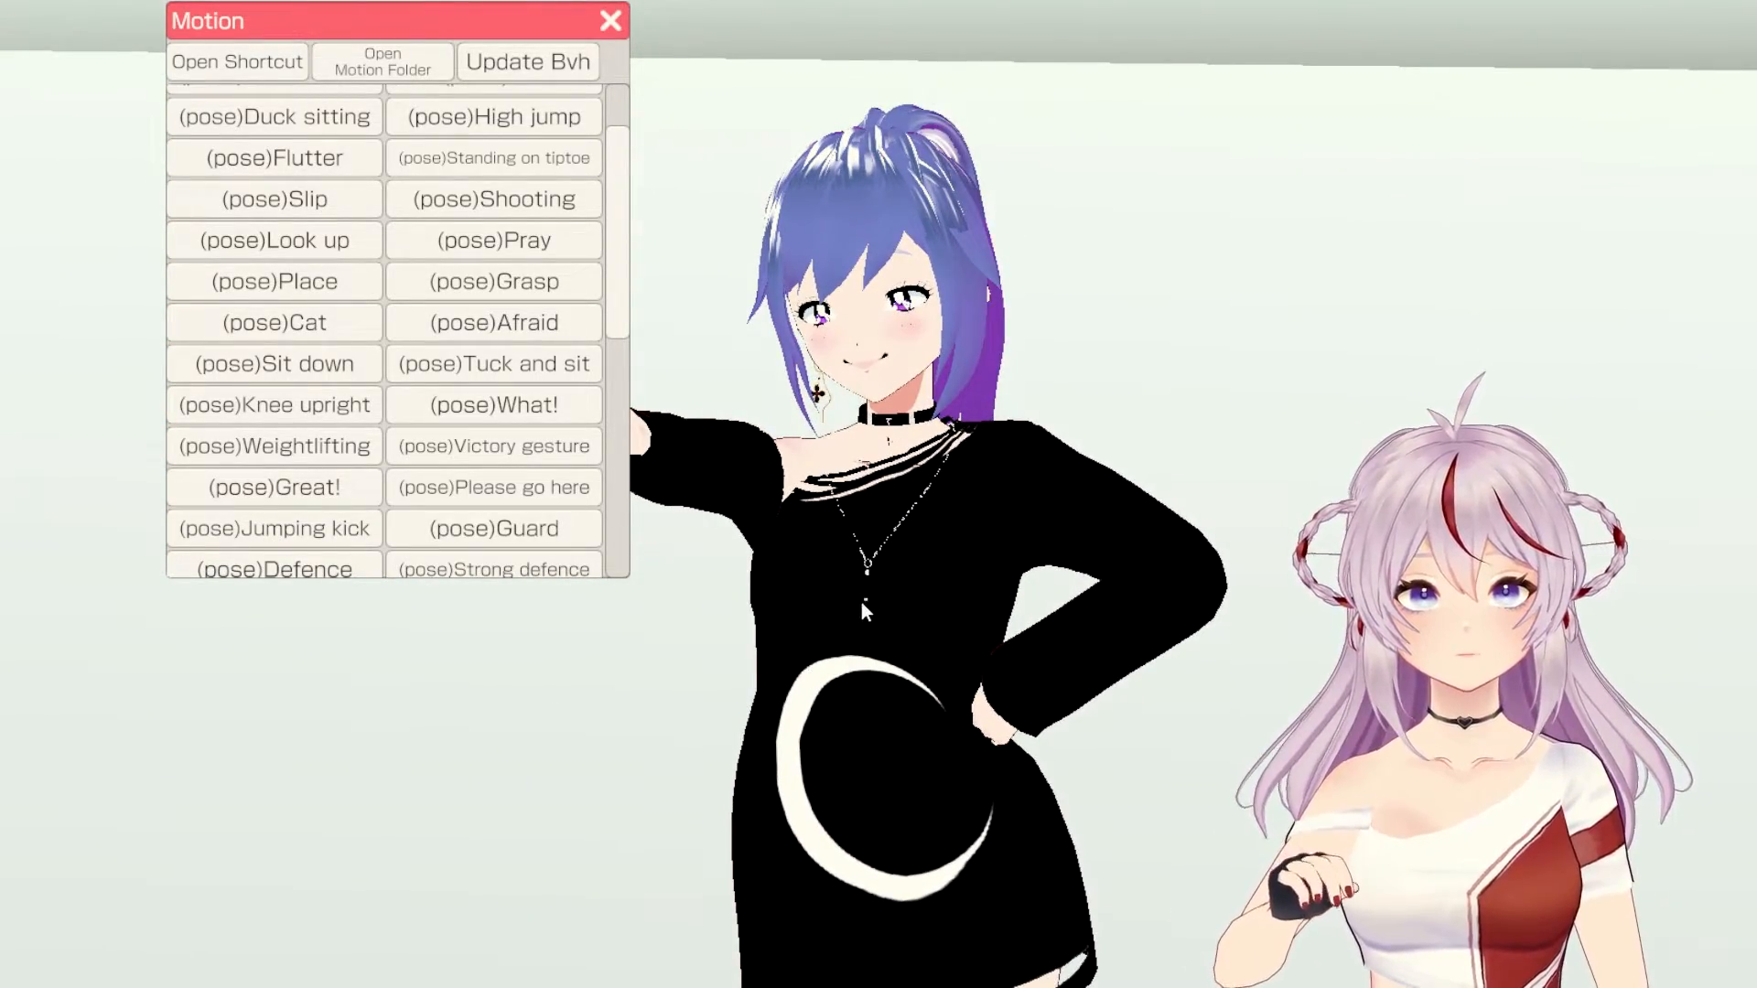
pyautogui.scroll(5, 860, 598)
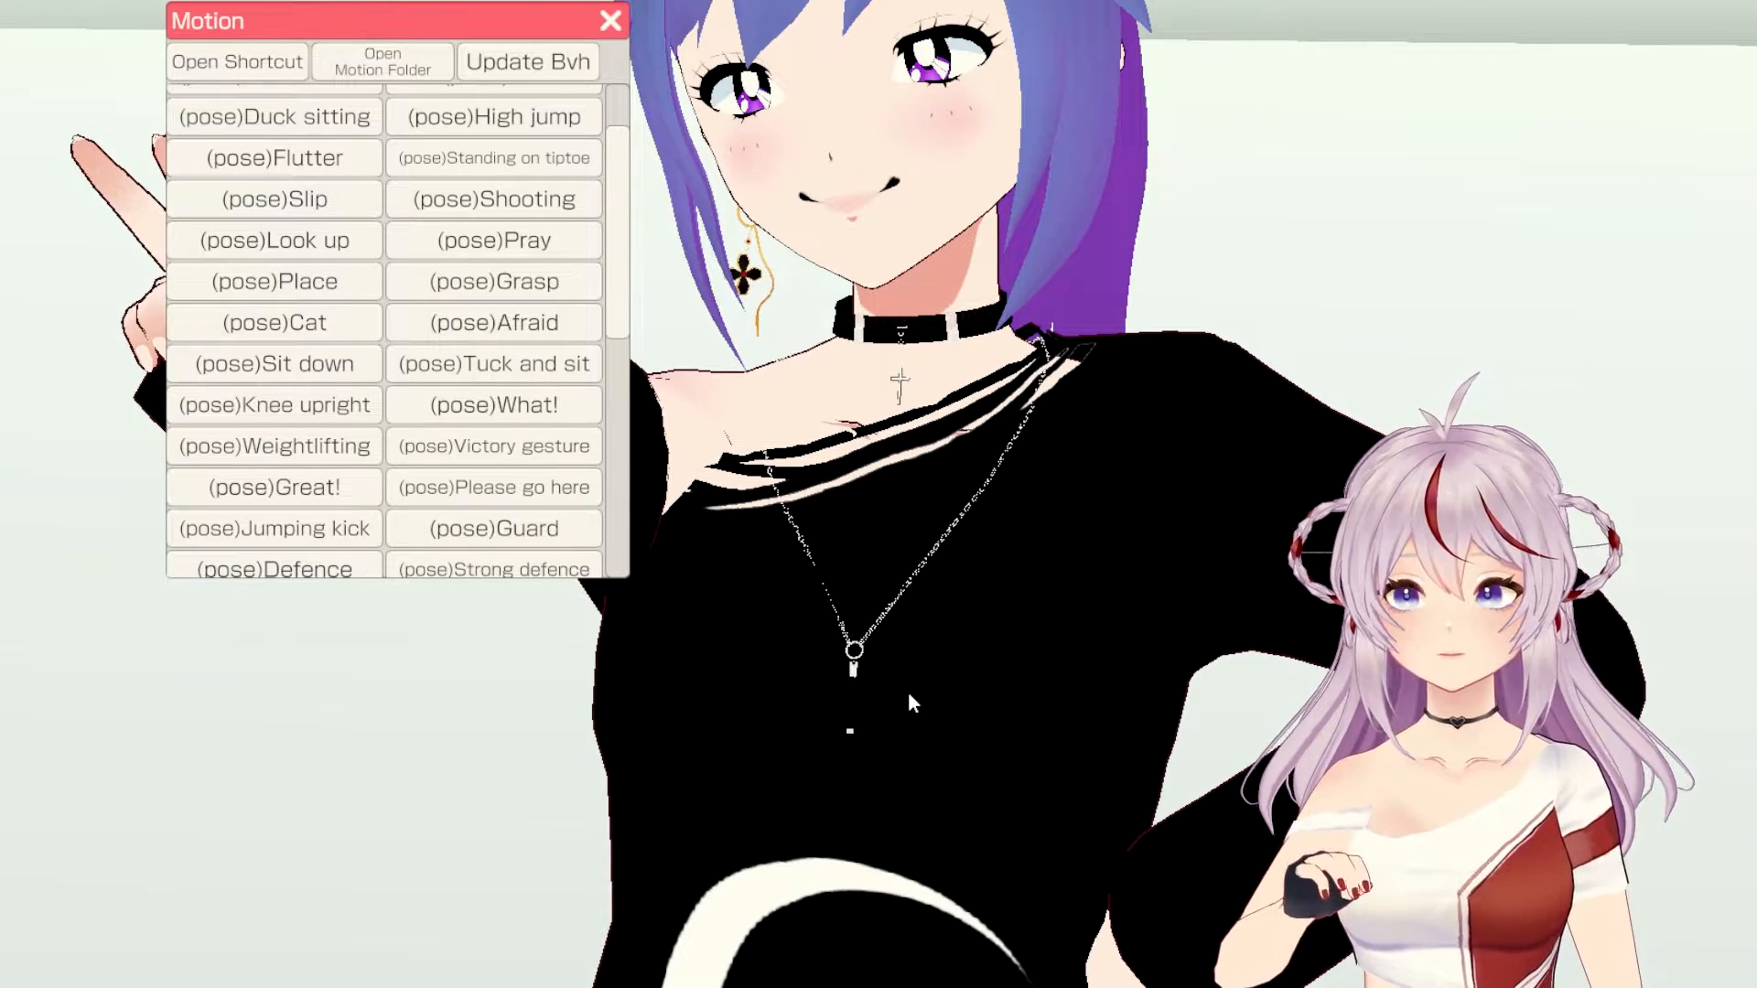
pyautogui.moveTo(864, 677); pyautogui.dragTo(842, 661, button='right')
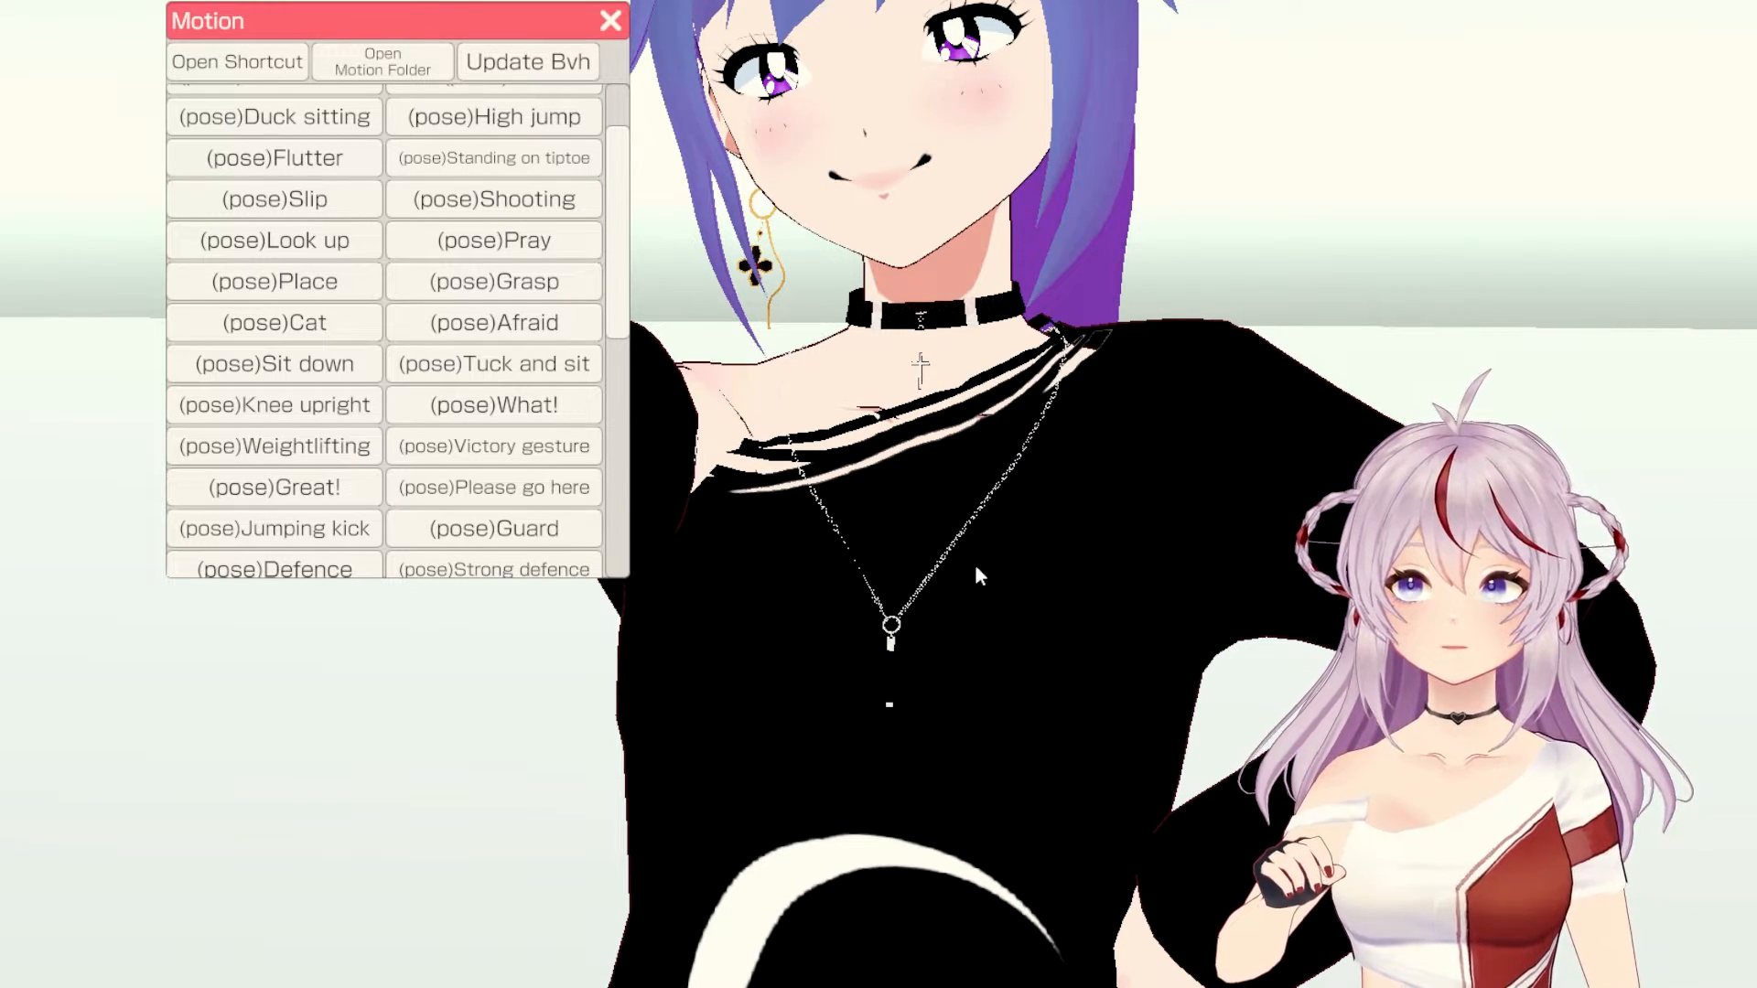
pyautogui.moveTo(996, 646); pyautogui.dragTo(816, 659, button='right')
pyautogui.moveTo(854, 593); pyautogui.dragTo(613, 653, button='right')
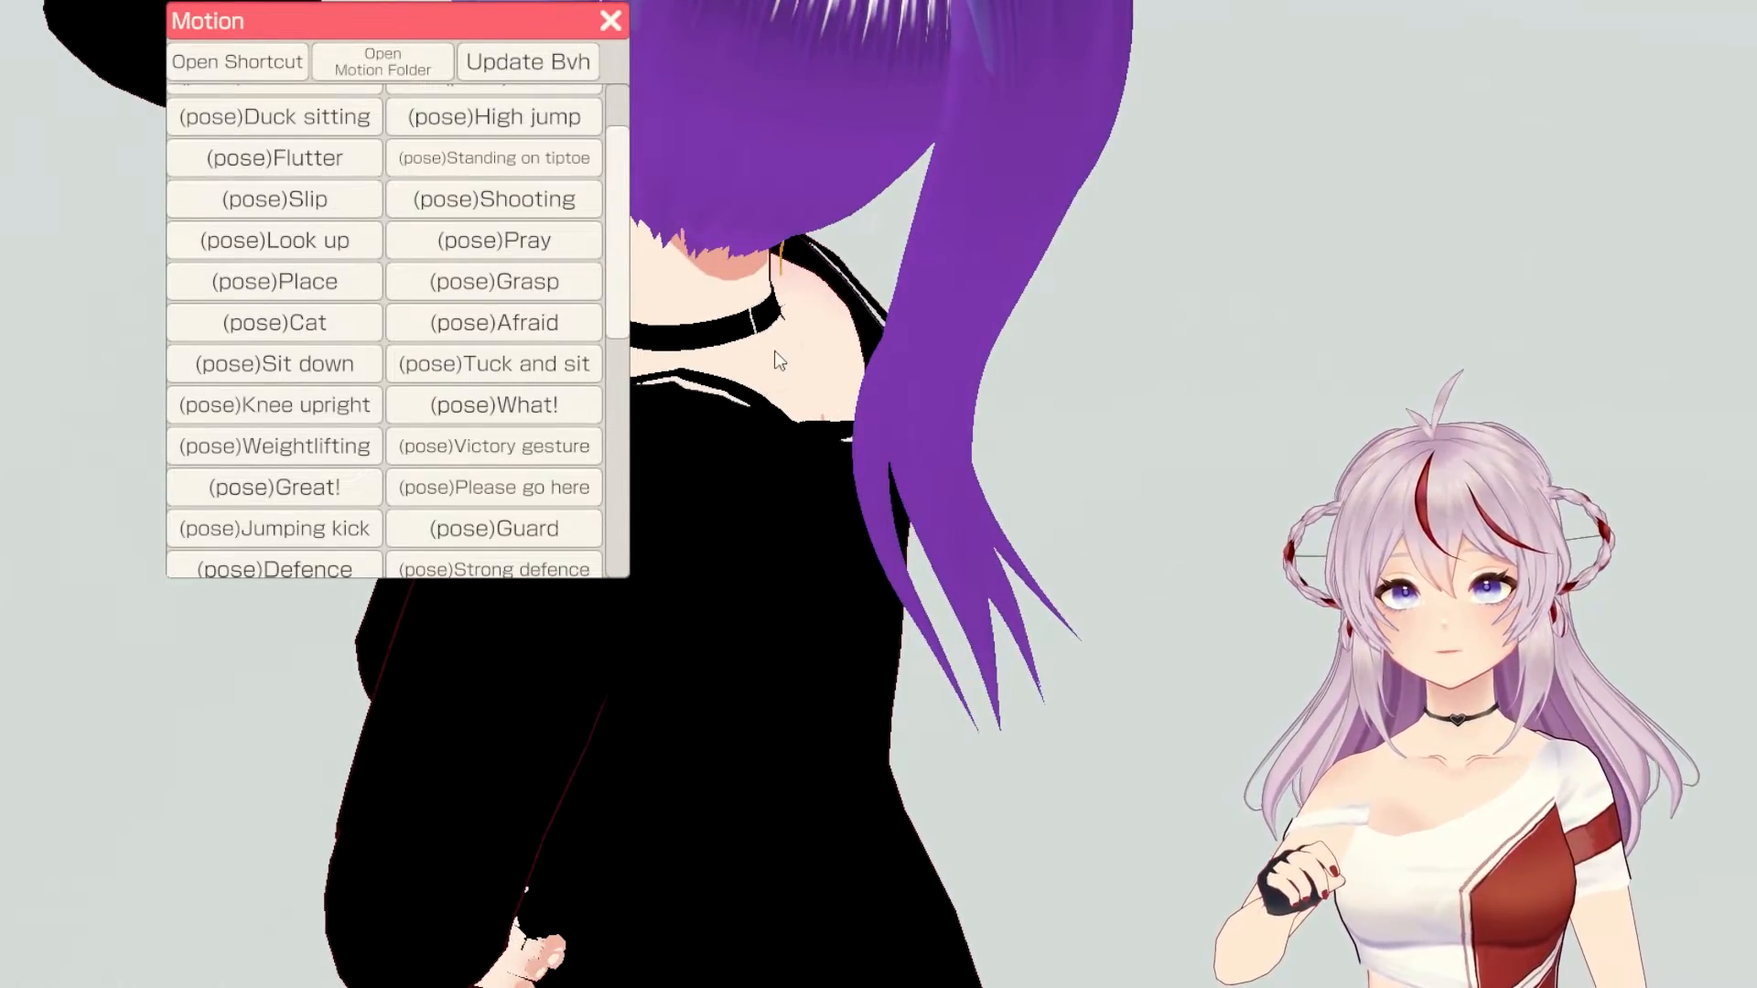
pyautogui.moveTo(814, 497); pyautogui.dragTo(1100, 441, button='right')
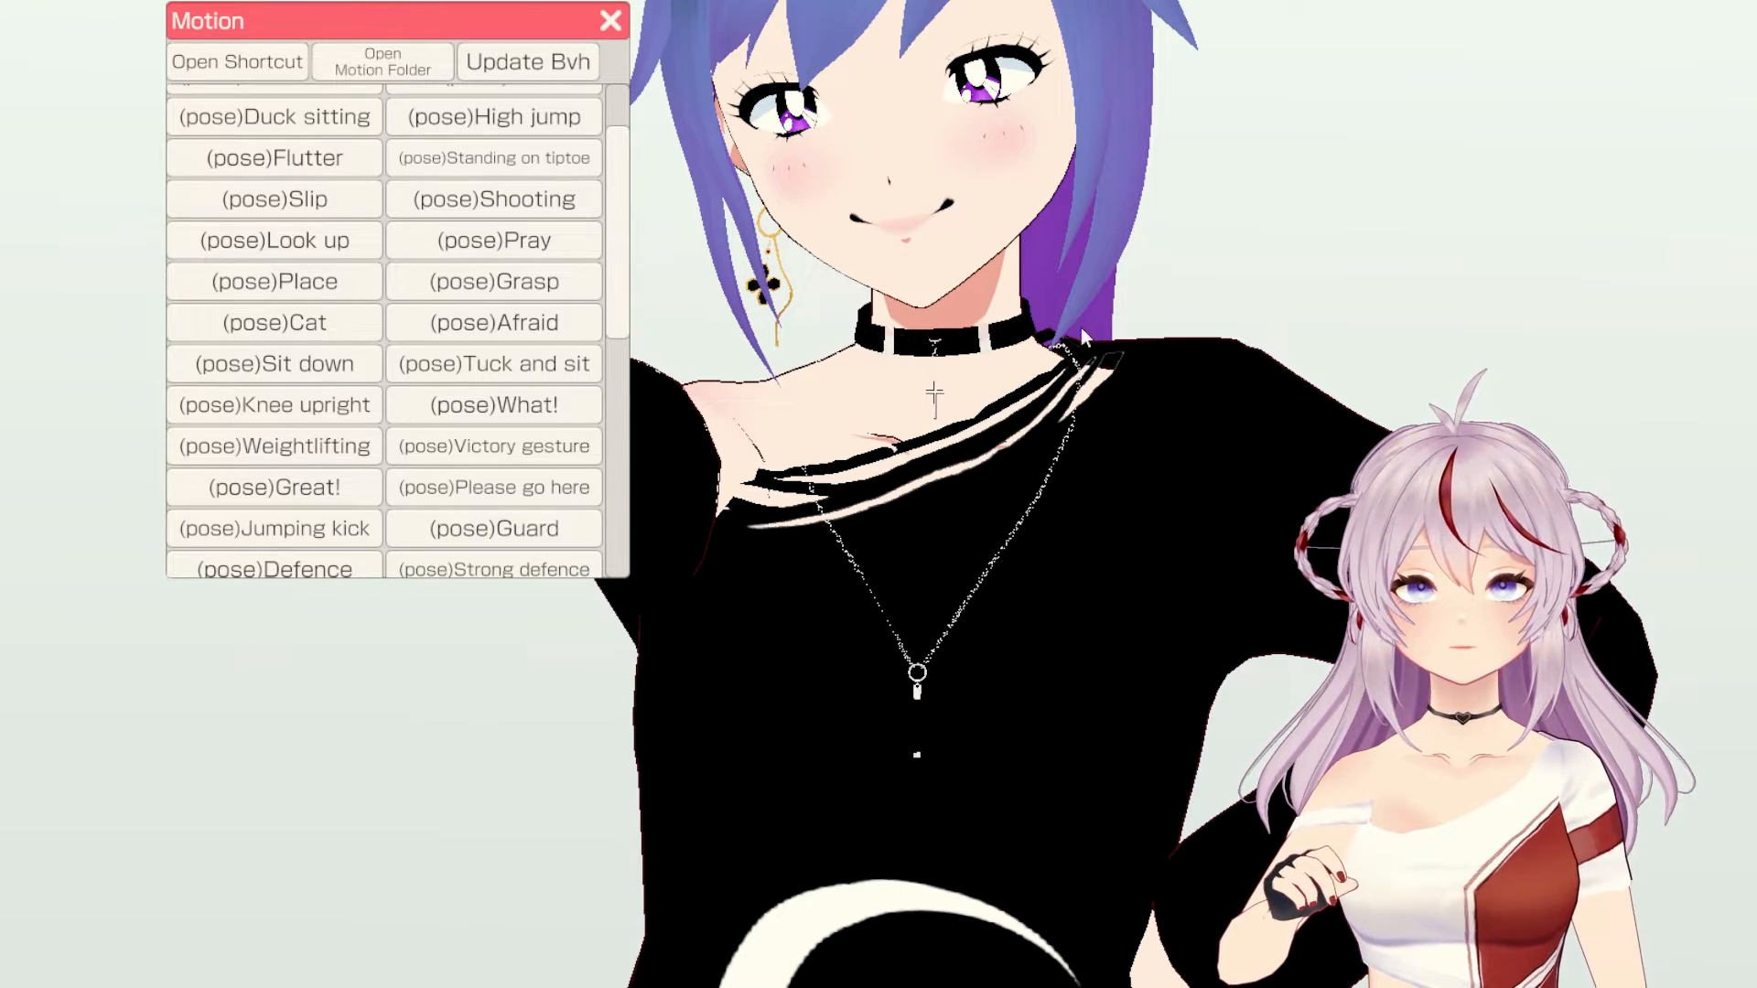
pyautogui.moveTo(961, 387); pyautogui.dragTo(1151, 368, button='right')
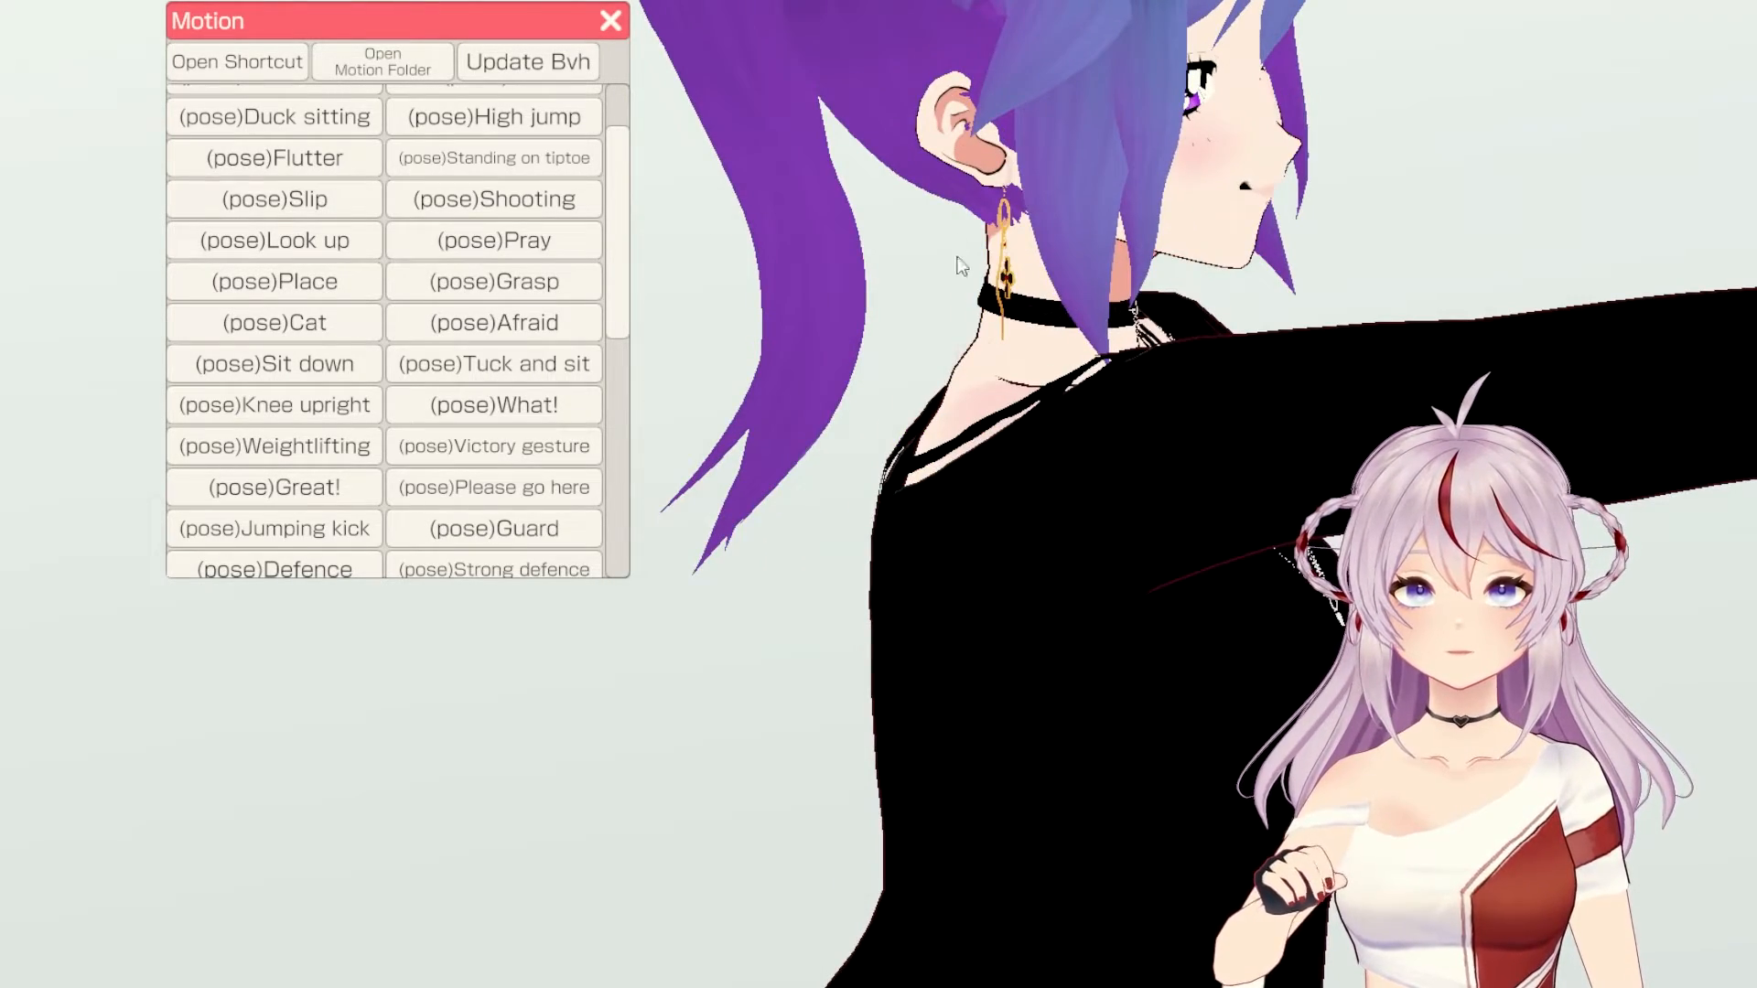
pyautogui.moveTo(1294, 340); pyautogui.dragTo(1111, 349, button='right')
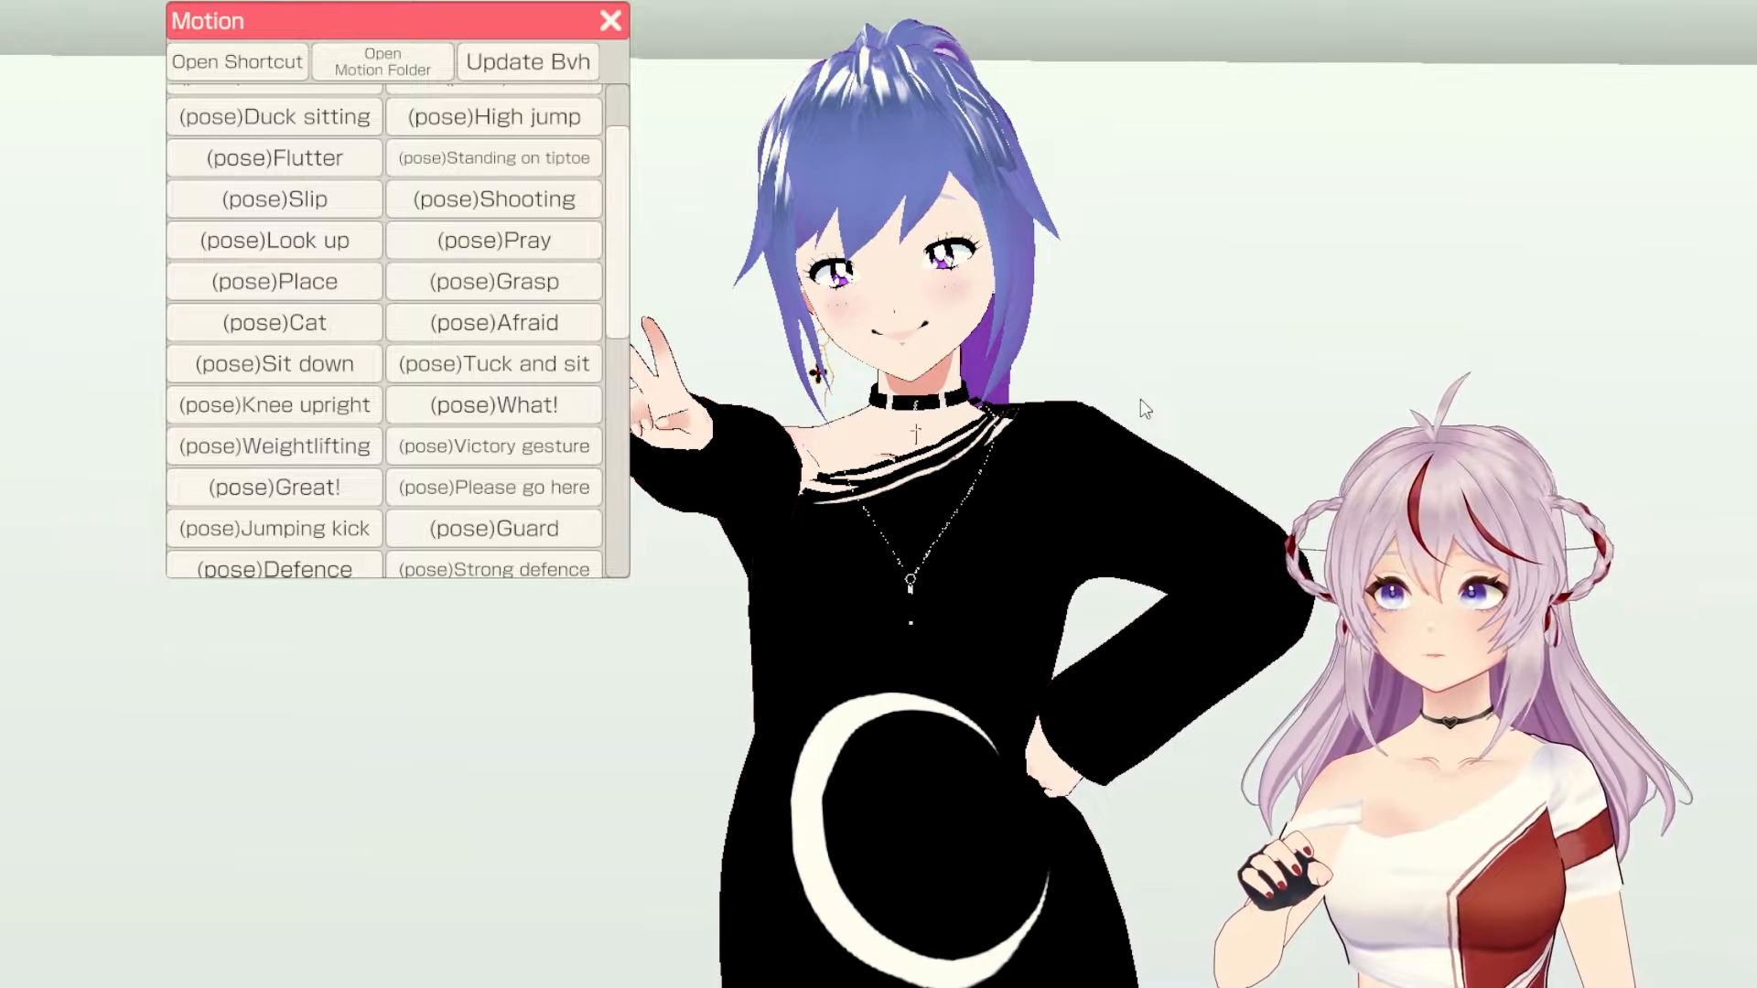
pyautogui.scroll(-3, 366, 261)
pyautogui.scroll(-3, 366, 265)
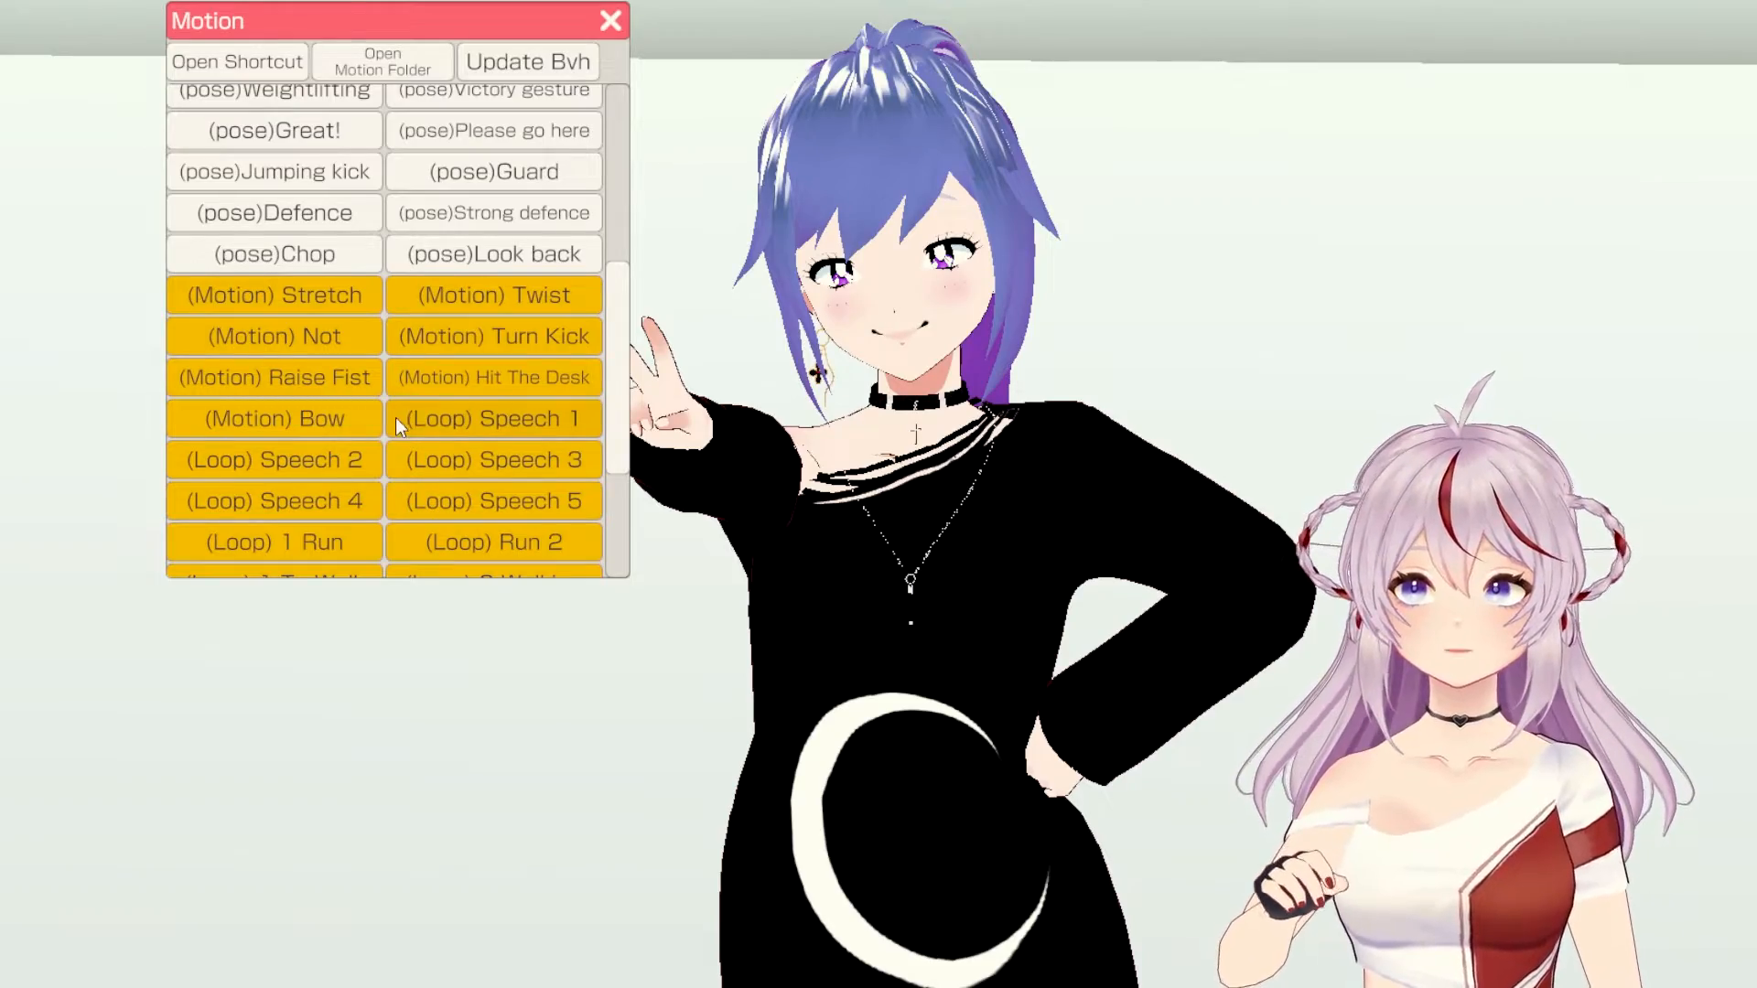
# Step: Play the (Loop) 1 To Walk motion and orbit the camera to inspect the necklace
pyautogui.scroll(-2, 375, 440)
pyautogui.click(284, 474)
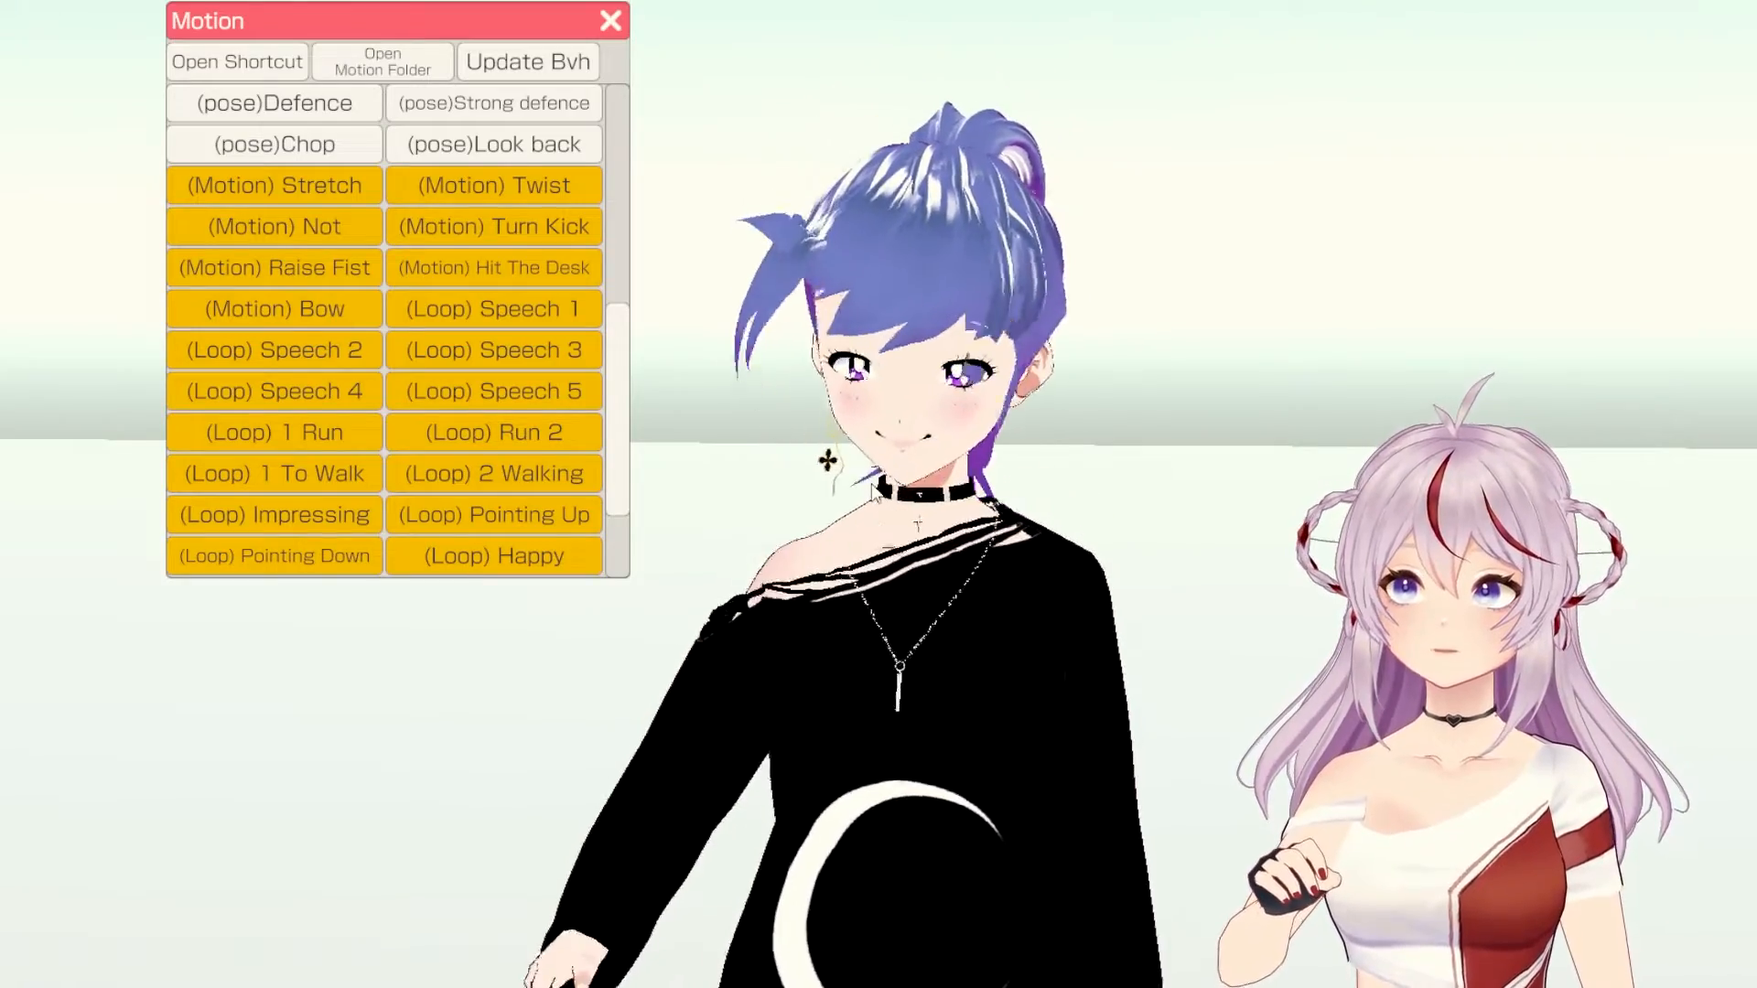
pyautogui.moveTo(1018, 521); pyautogui.dragTo(853, 448, button='right')
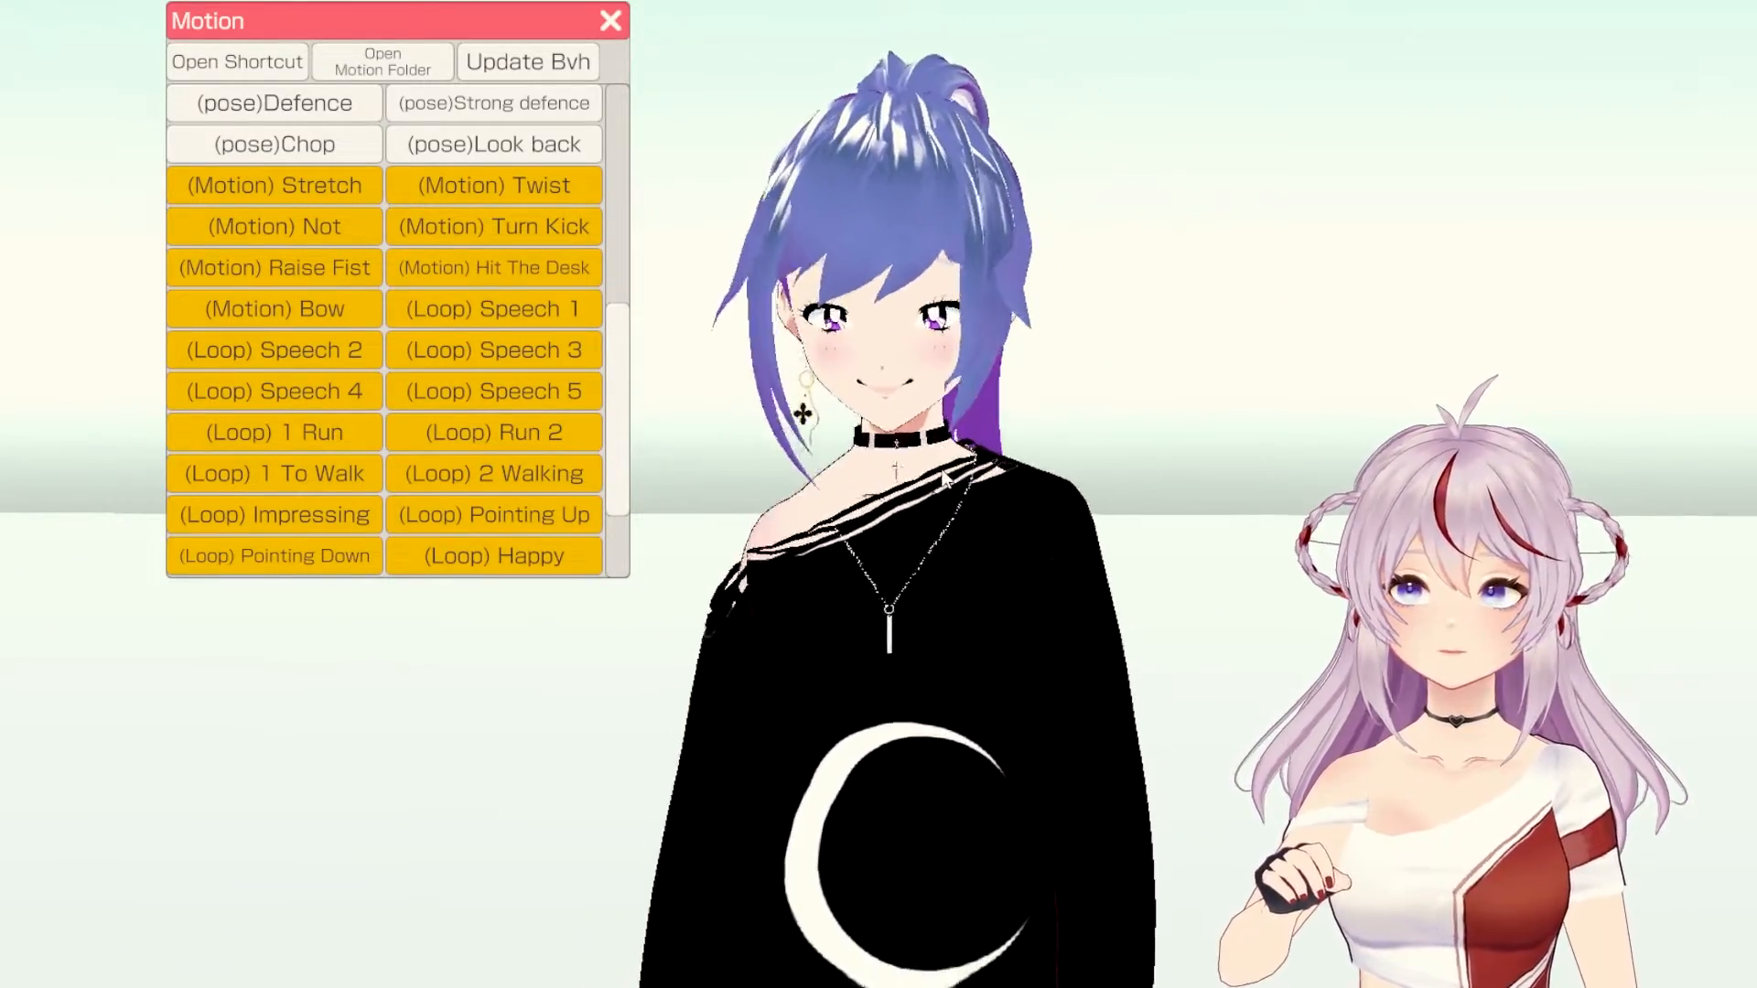
pyautogui.moveTo(1033, 511); pyautogui.dragTo(404, 573, button='right')
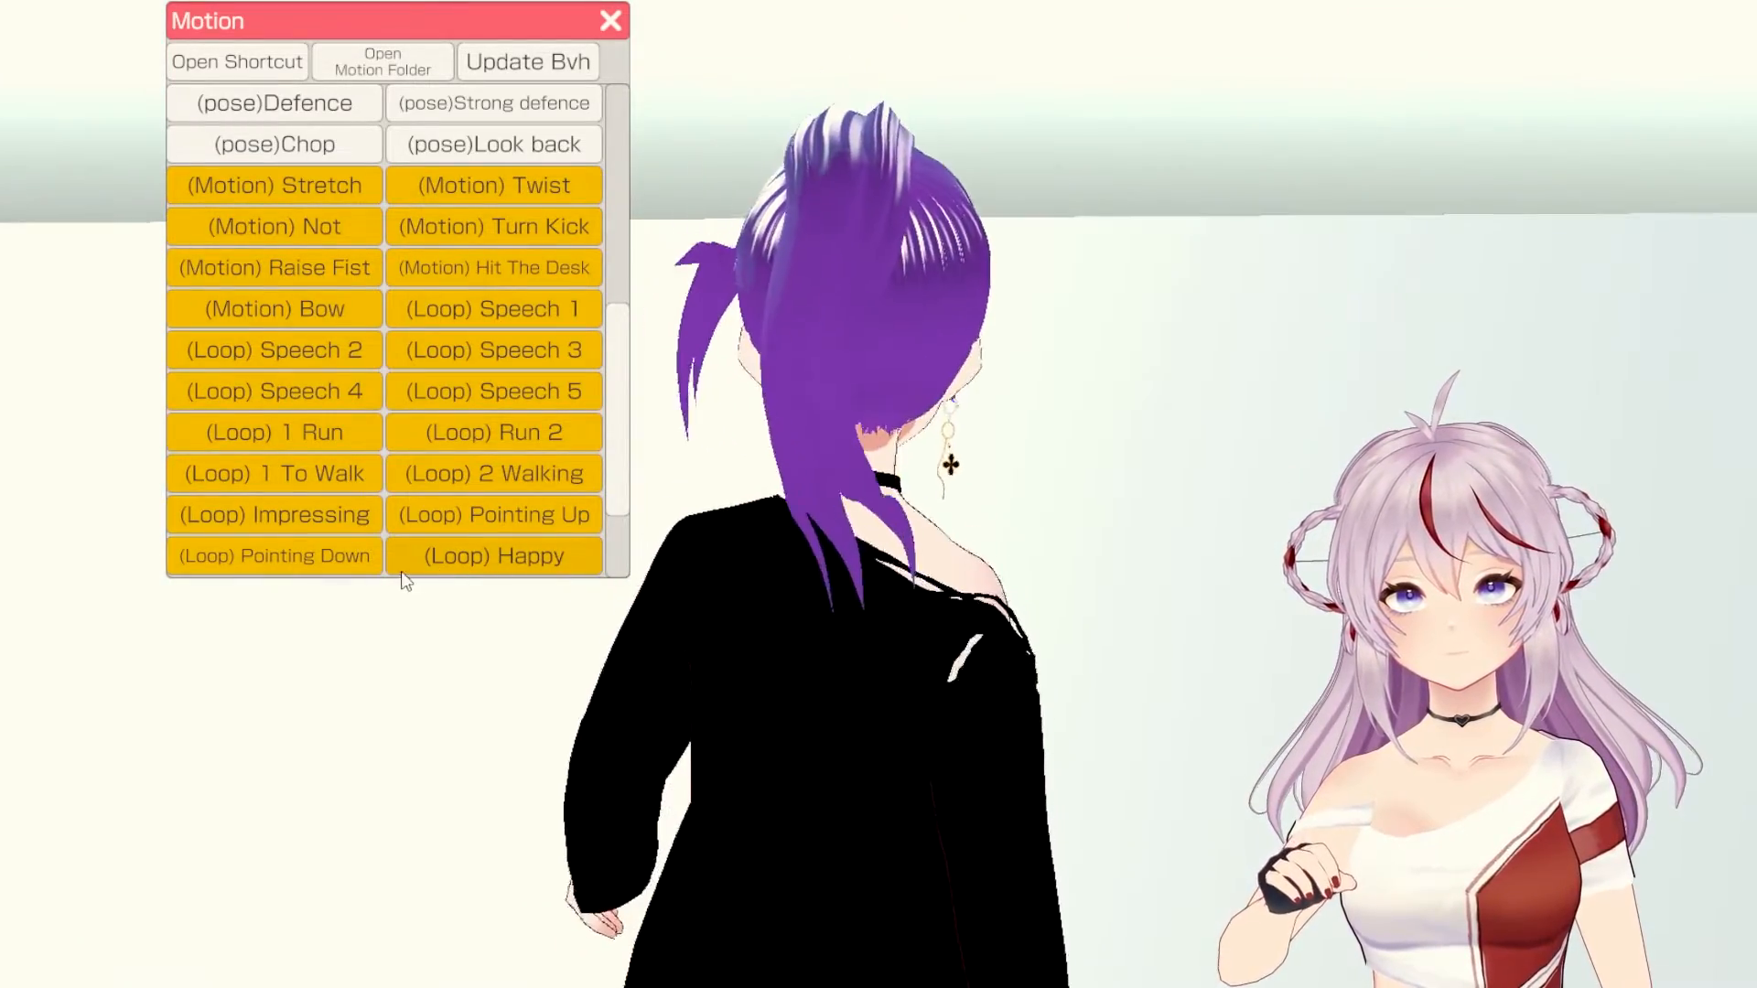
pyautogui.moveTo(1012, 685); pyautogui.dragTo(539, 669, button='right')
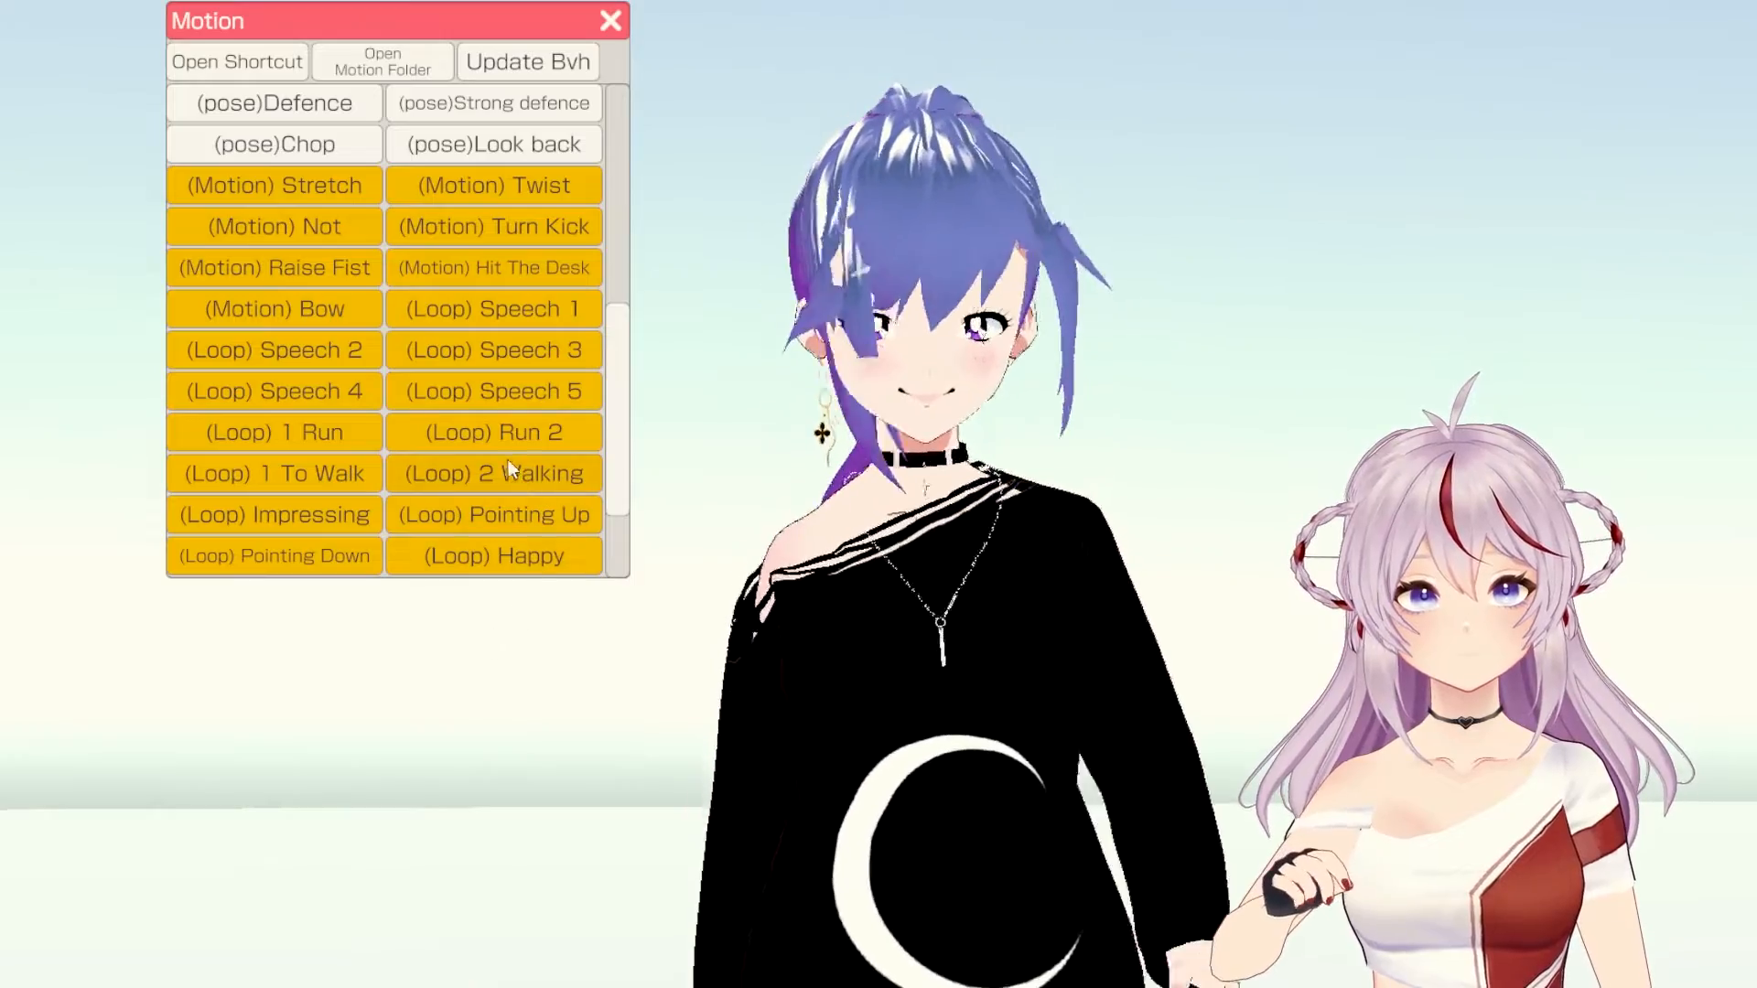
# Step: Switch the avatar to the (Loop) Run 2 motion and pull the camera back
pyautogui.click(500, 428)
pyautogui.moveTo(999, 689); pyautogui.dragTo(993, 653, button='right')
pyautogui.scroll(-4, 948, 709)
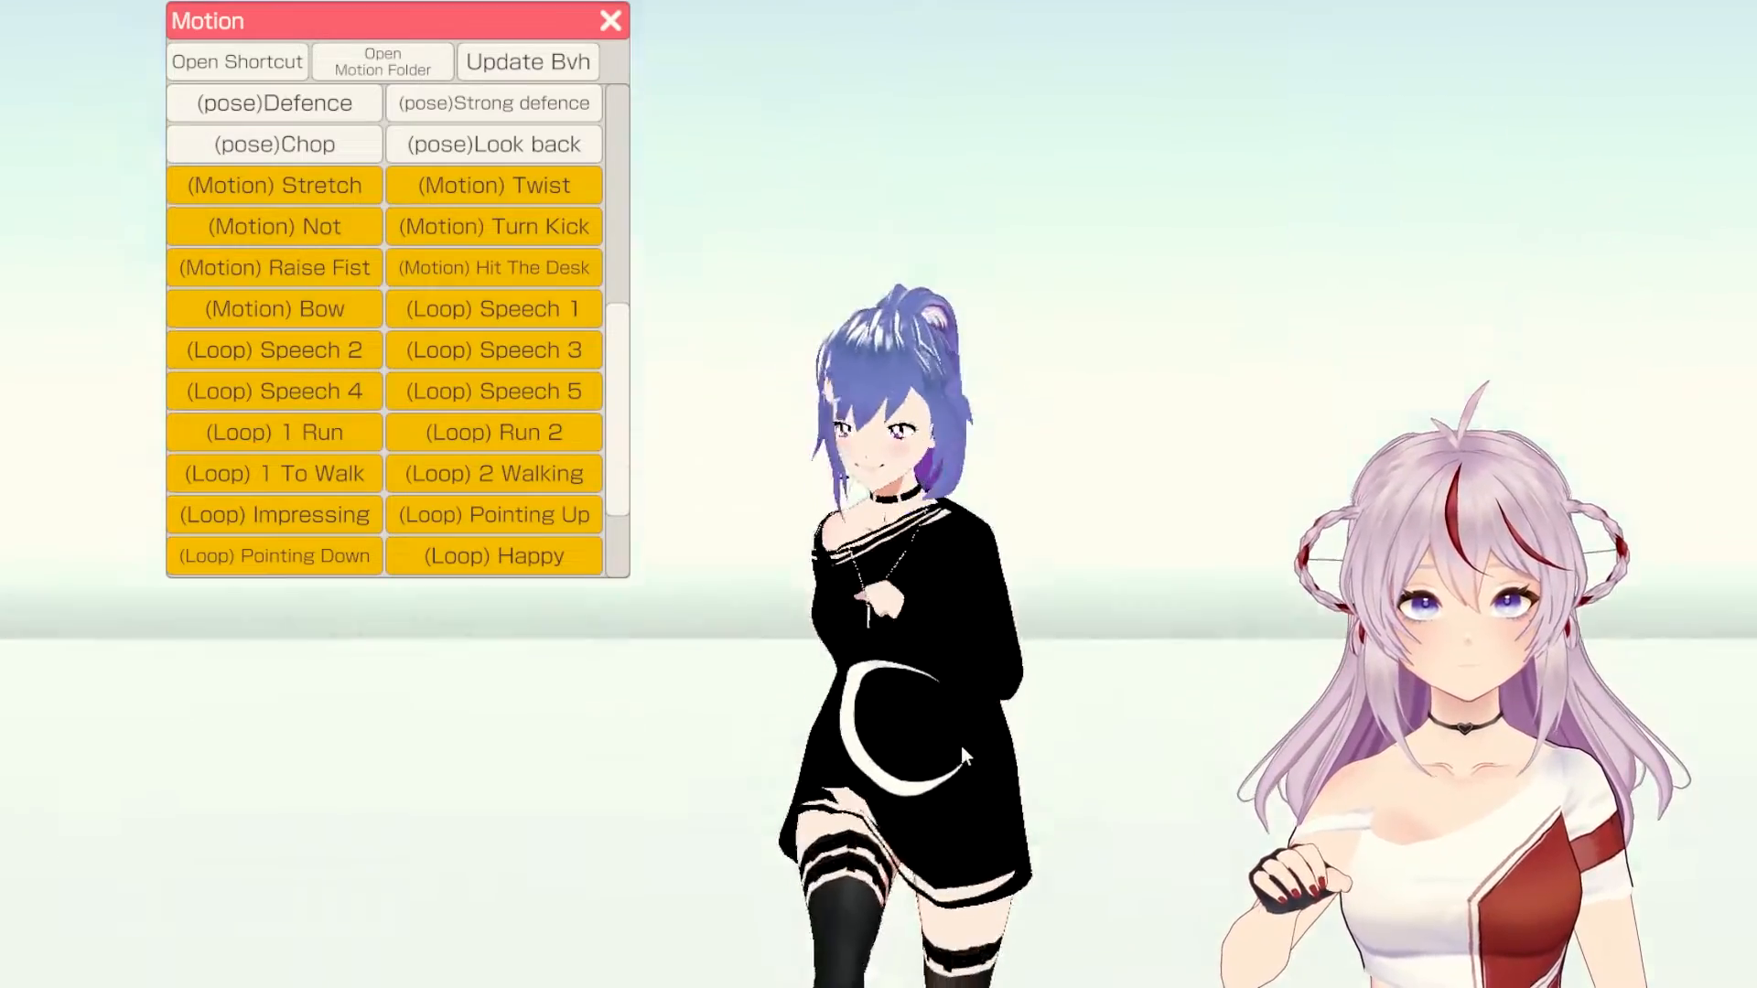
pyautogui.scroll(-3, 354, 461)
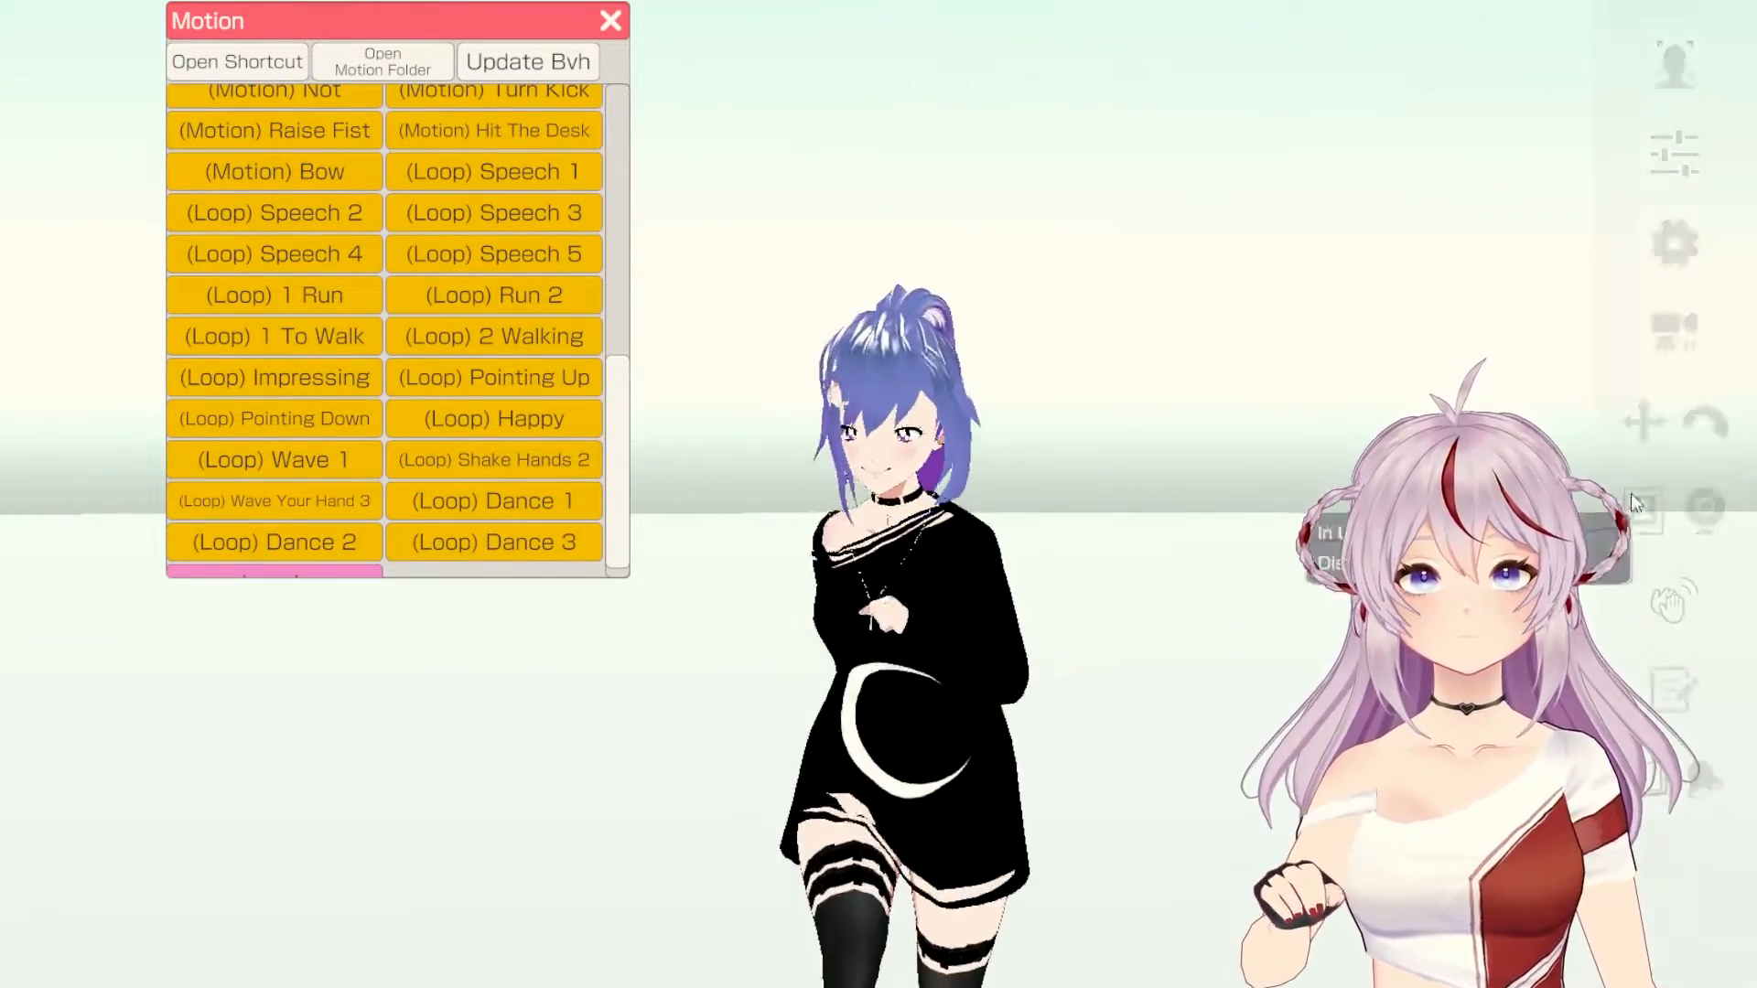
# Step: Raise the view and play (Loop) 2 Walking, (Loop) Wave Your Hand 3 and (Loop) Shake Hands 2
pyautogui.moveTo(1645, 423)
pyautogui.moveTo(998, 796); pyautogui.dragTo(1064, 540)
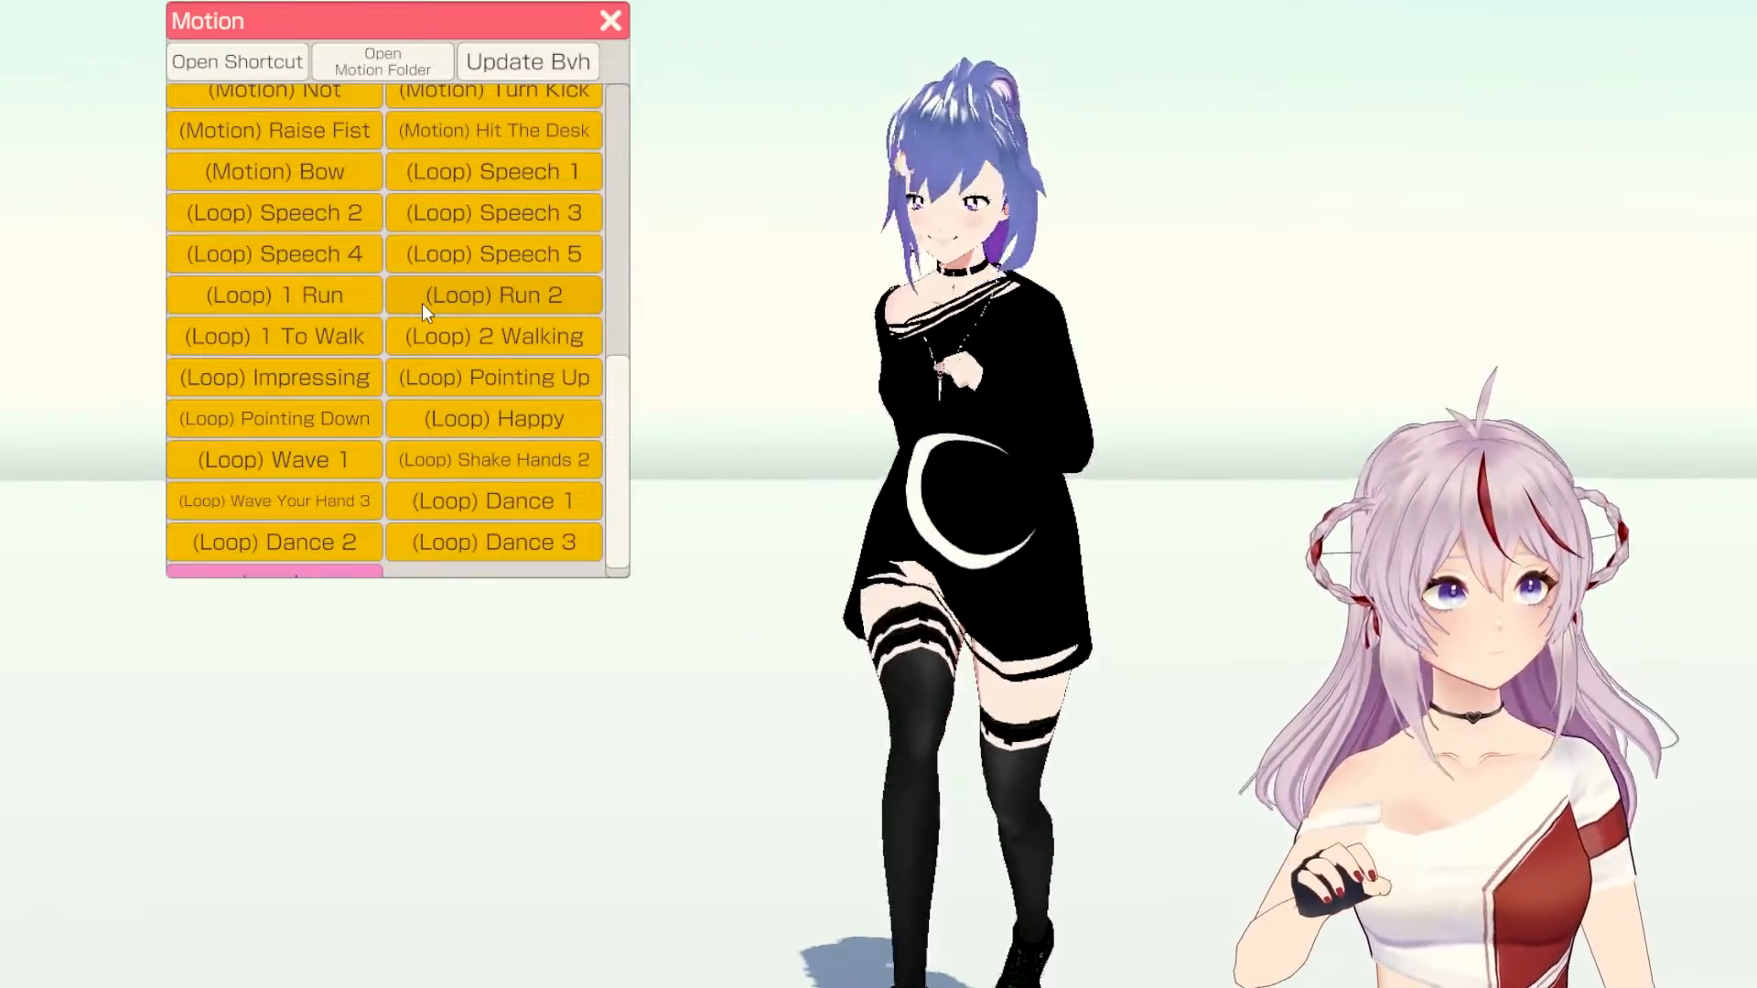
pyautogui.scroll(-1, 357, 453)
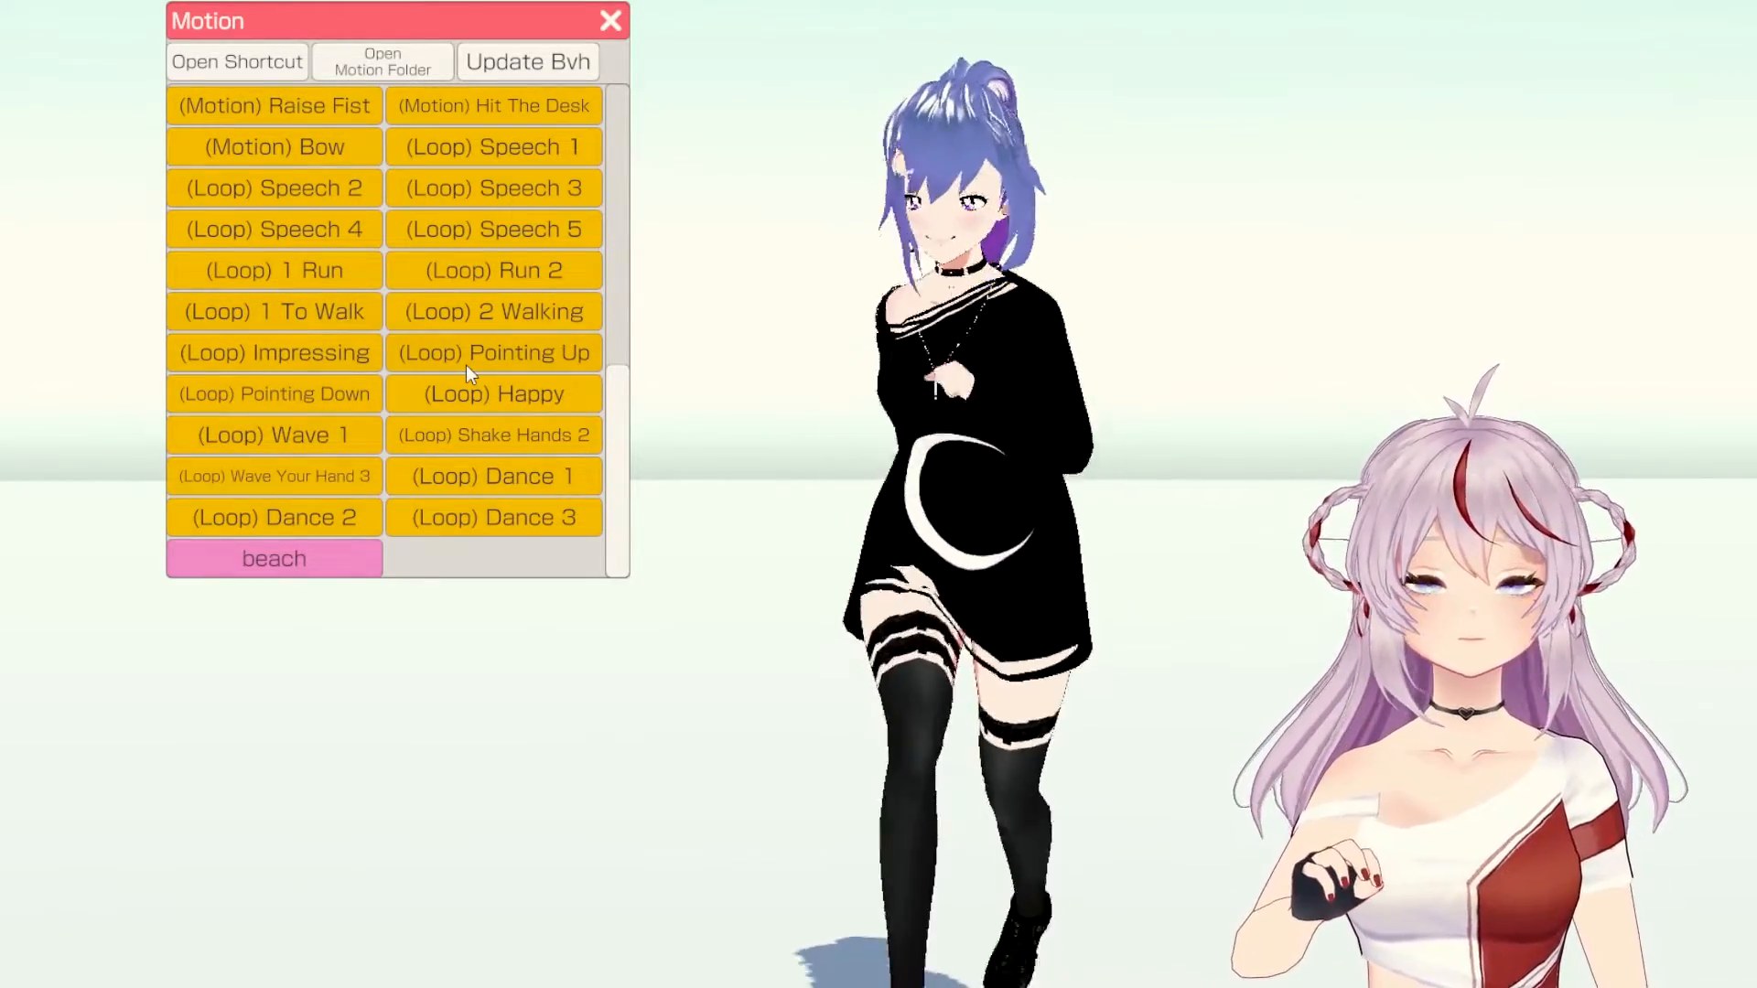
pyautogui.click(448, 304)
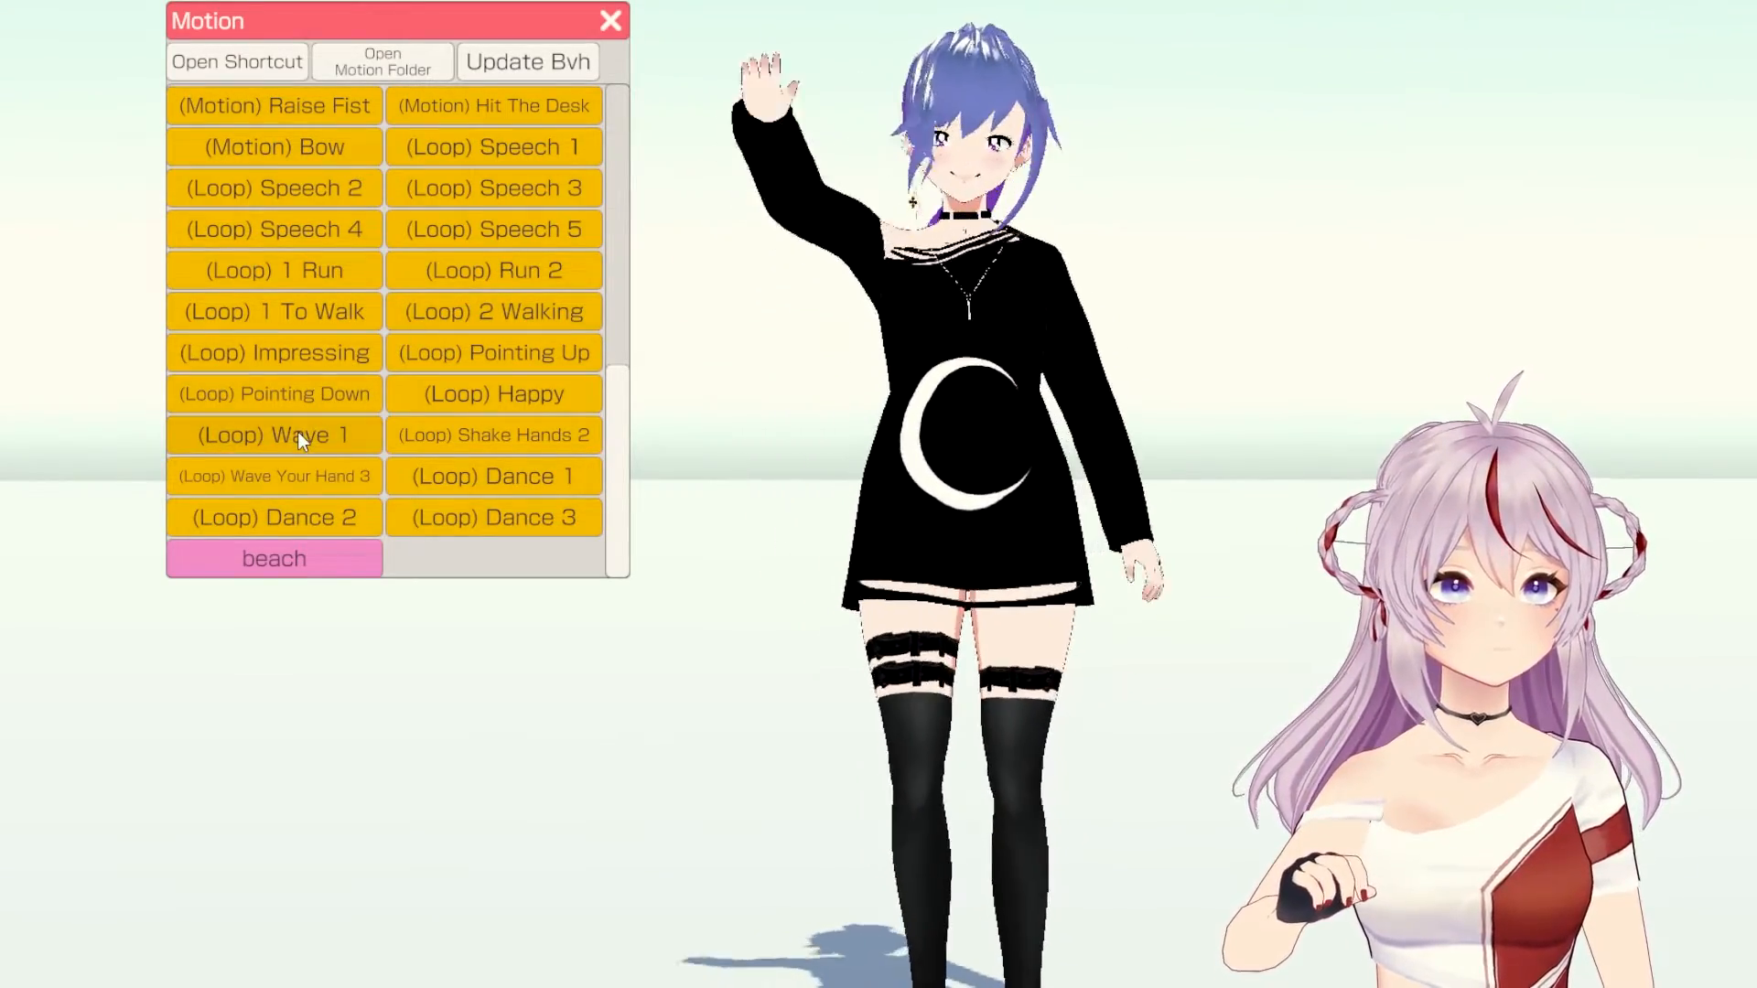
pyautogui.click(299, 471)
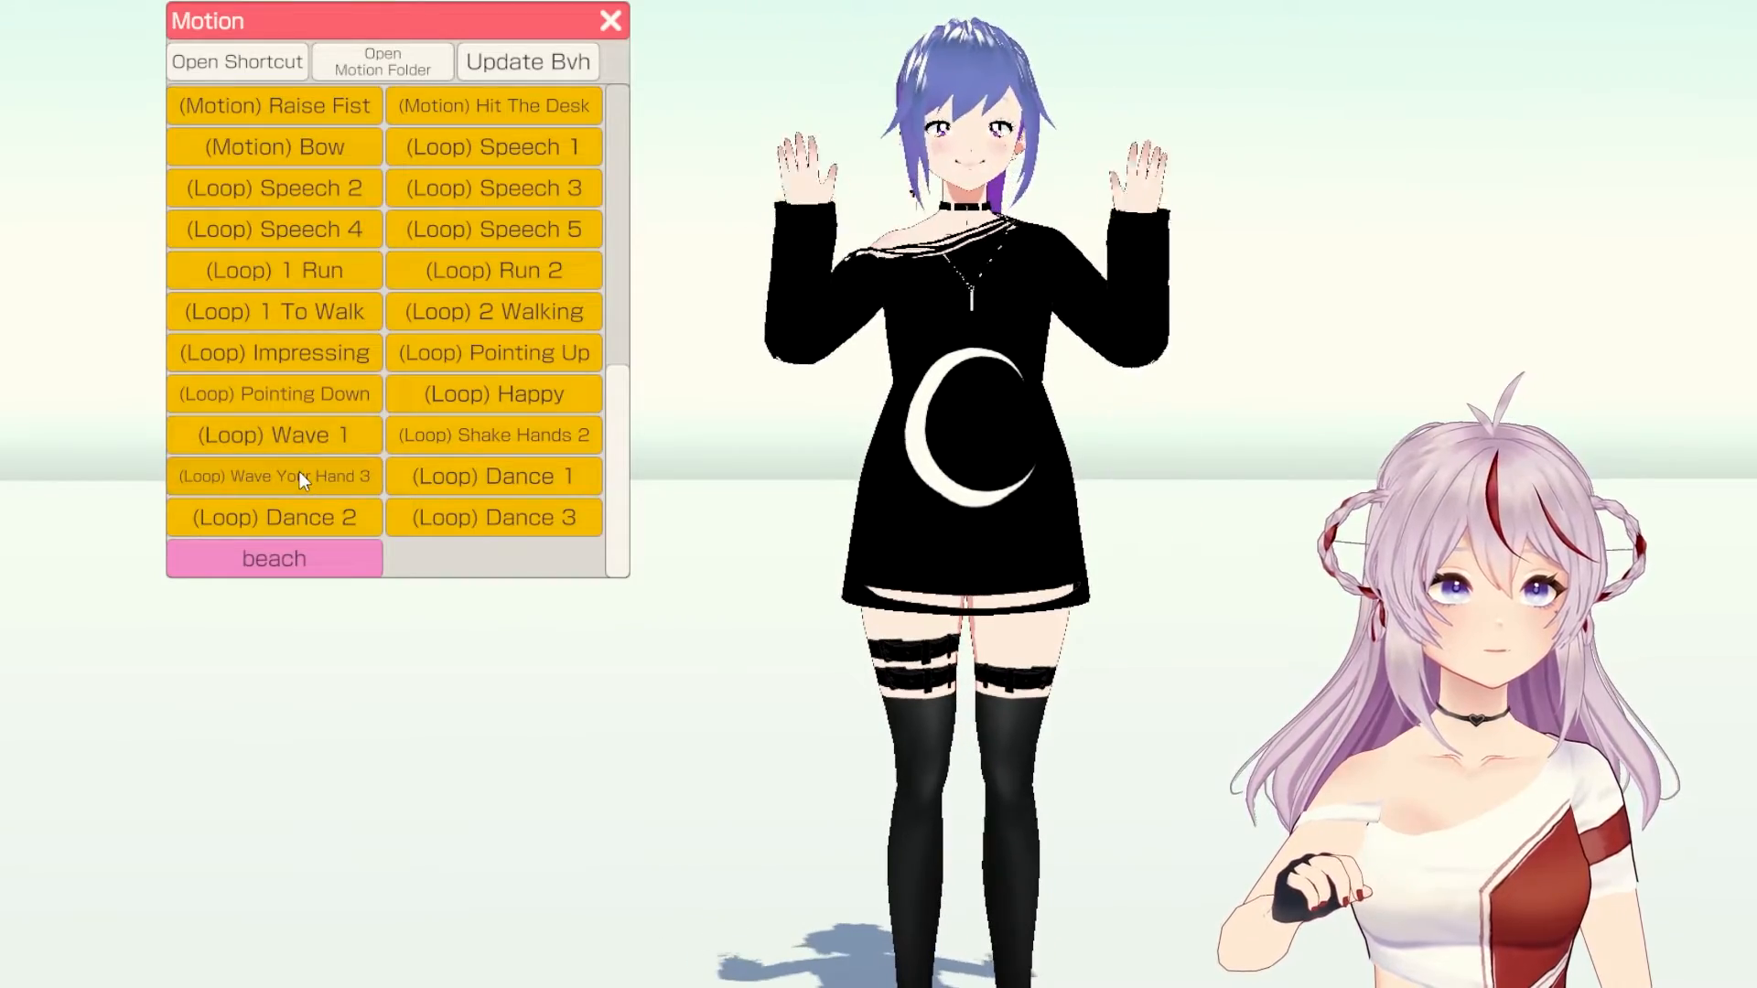
pyautogui.click(453, 435)
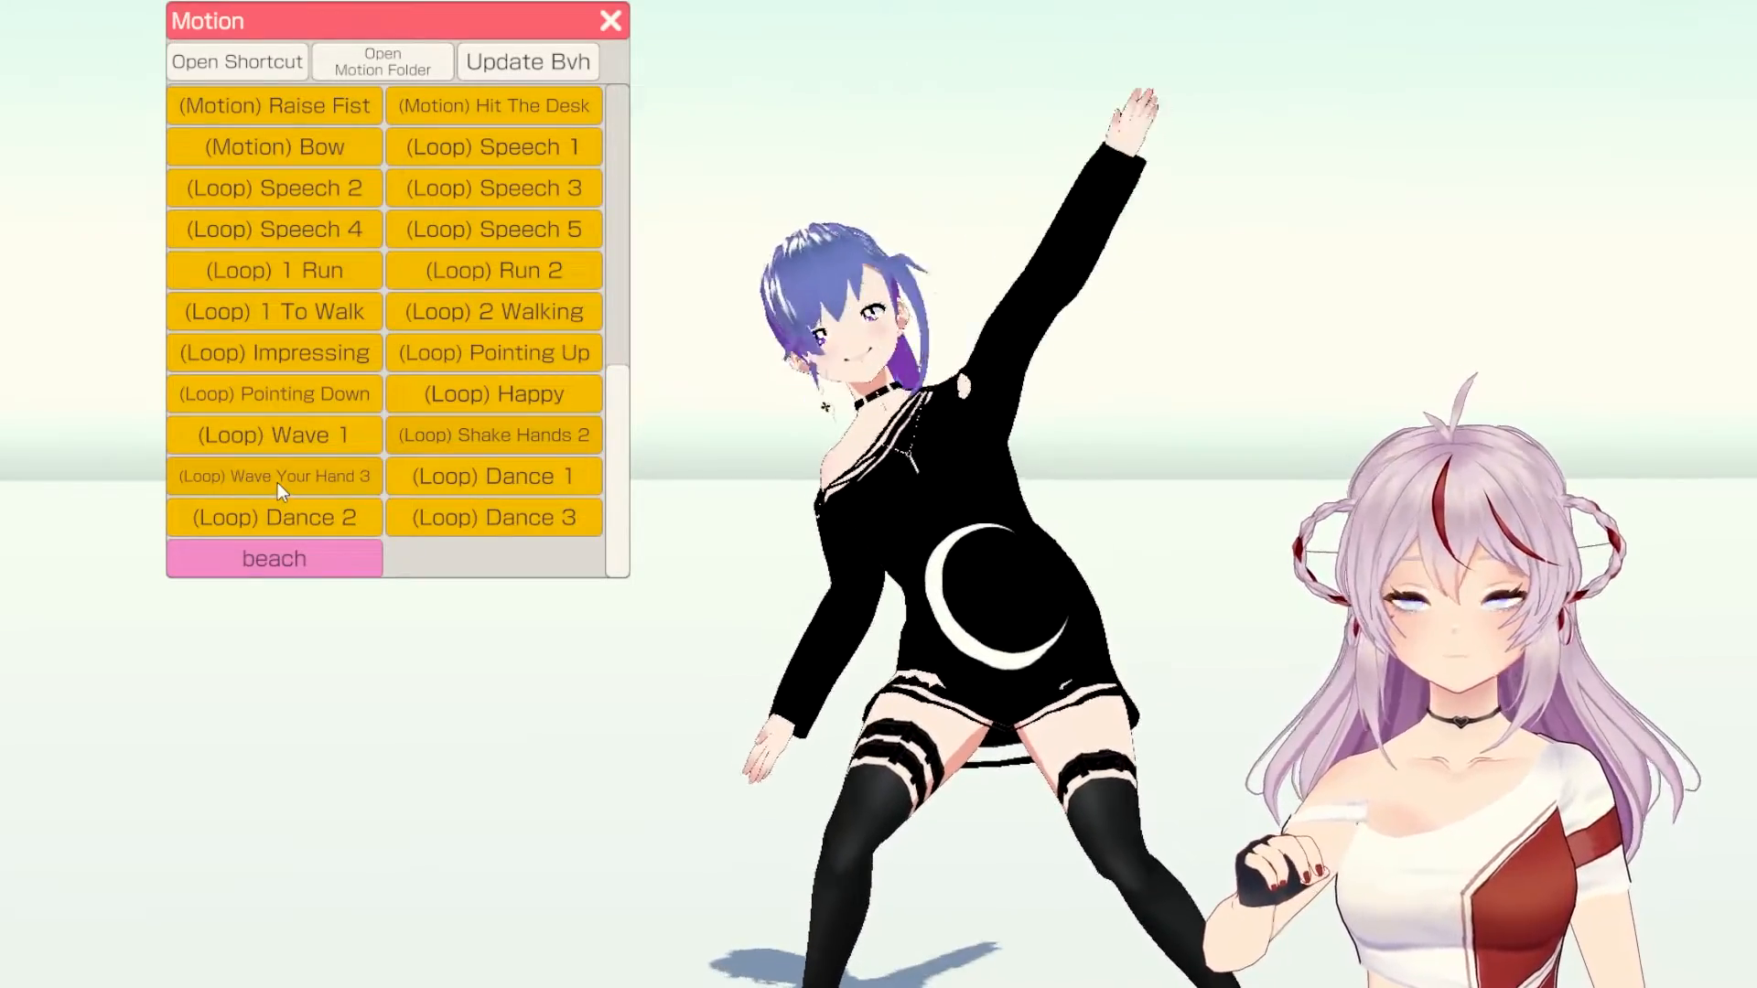
pyautogui.scroll(5, 277, 481)
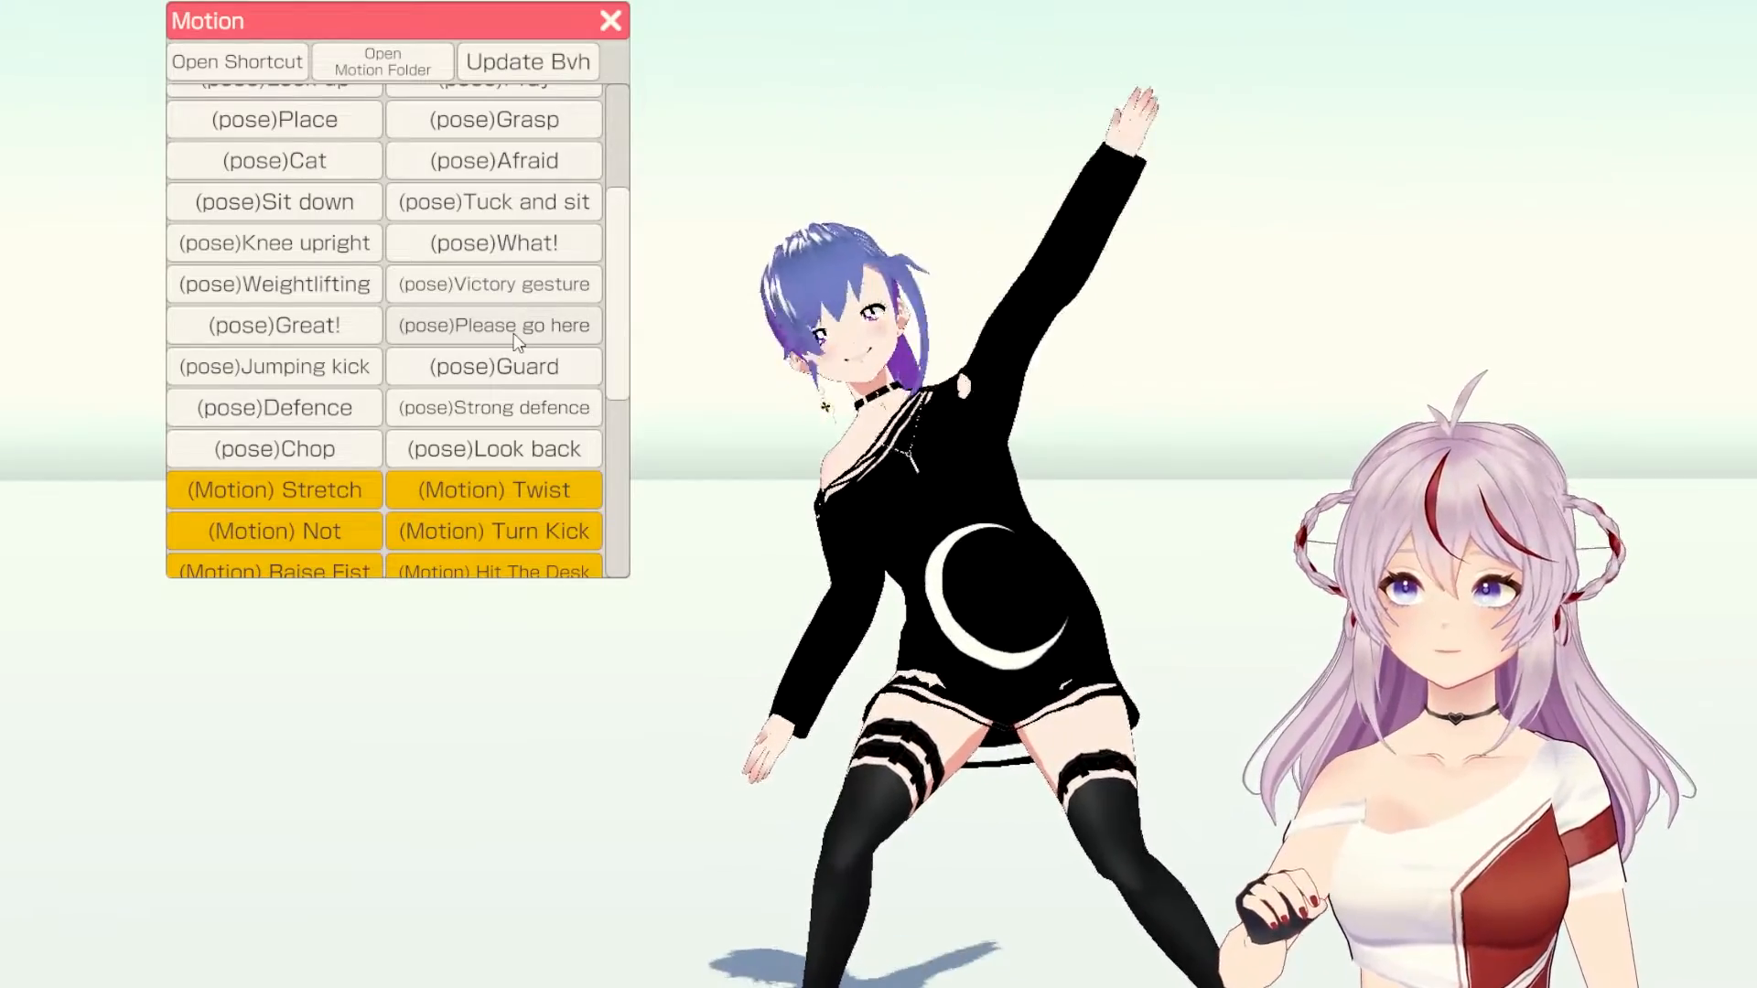
# Step: Close the Motion panel and load Suzy's Pet from the Avatar Selection list
pyautogui.click(612, 21)
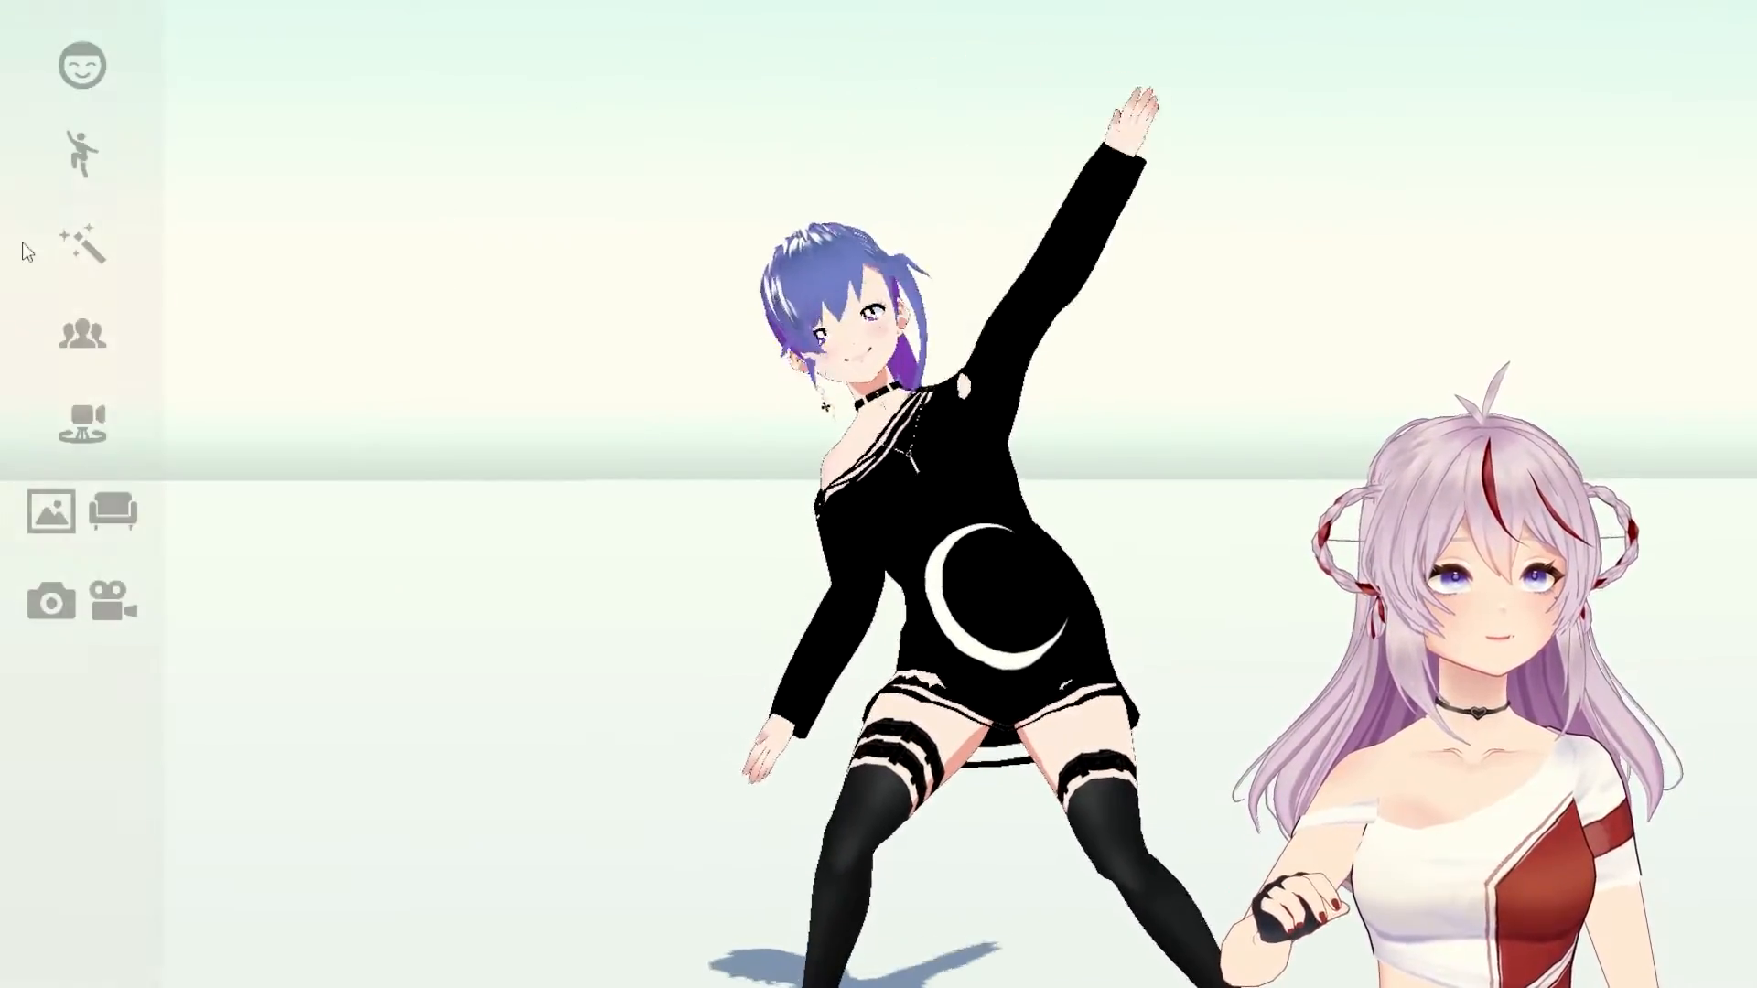
pyautogui.click(83, 334)
pyautogui.scroll(-5, 498, 381)
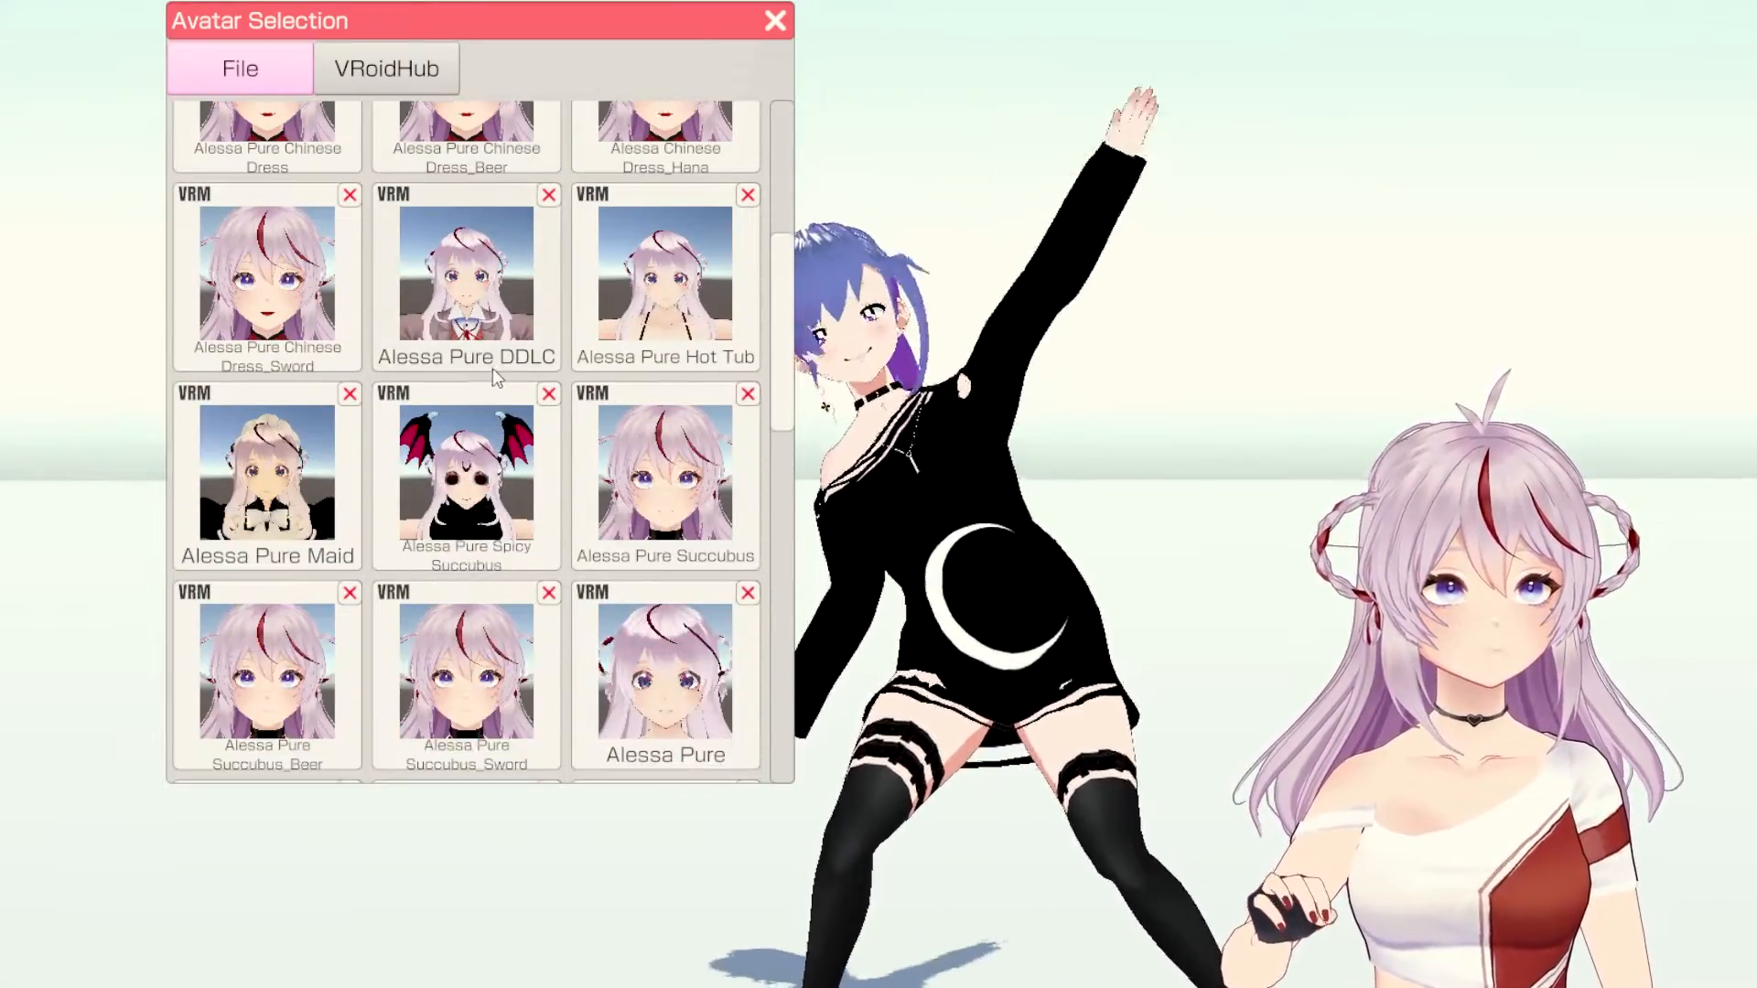
pyautogui.scroll(-15, 490, 366)
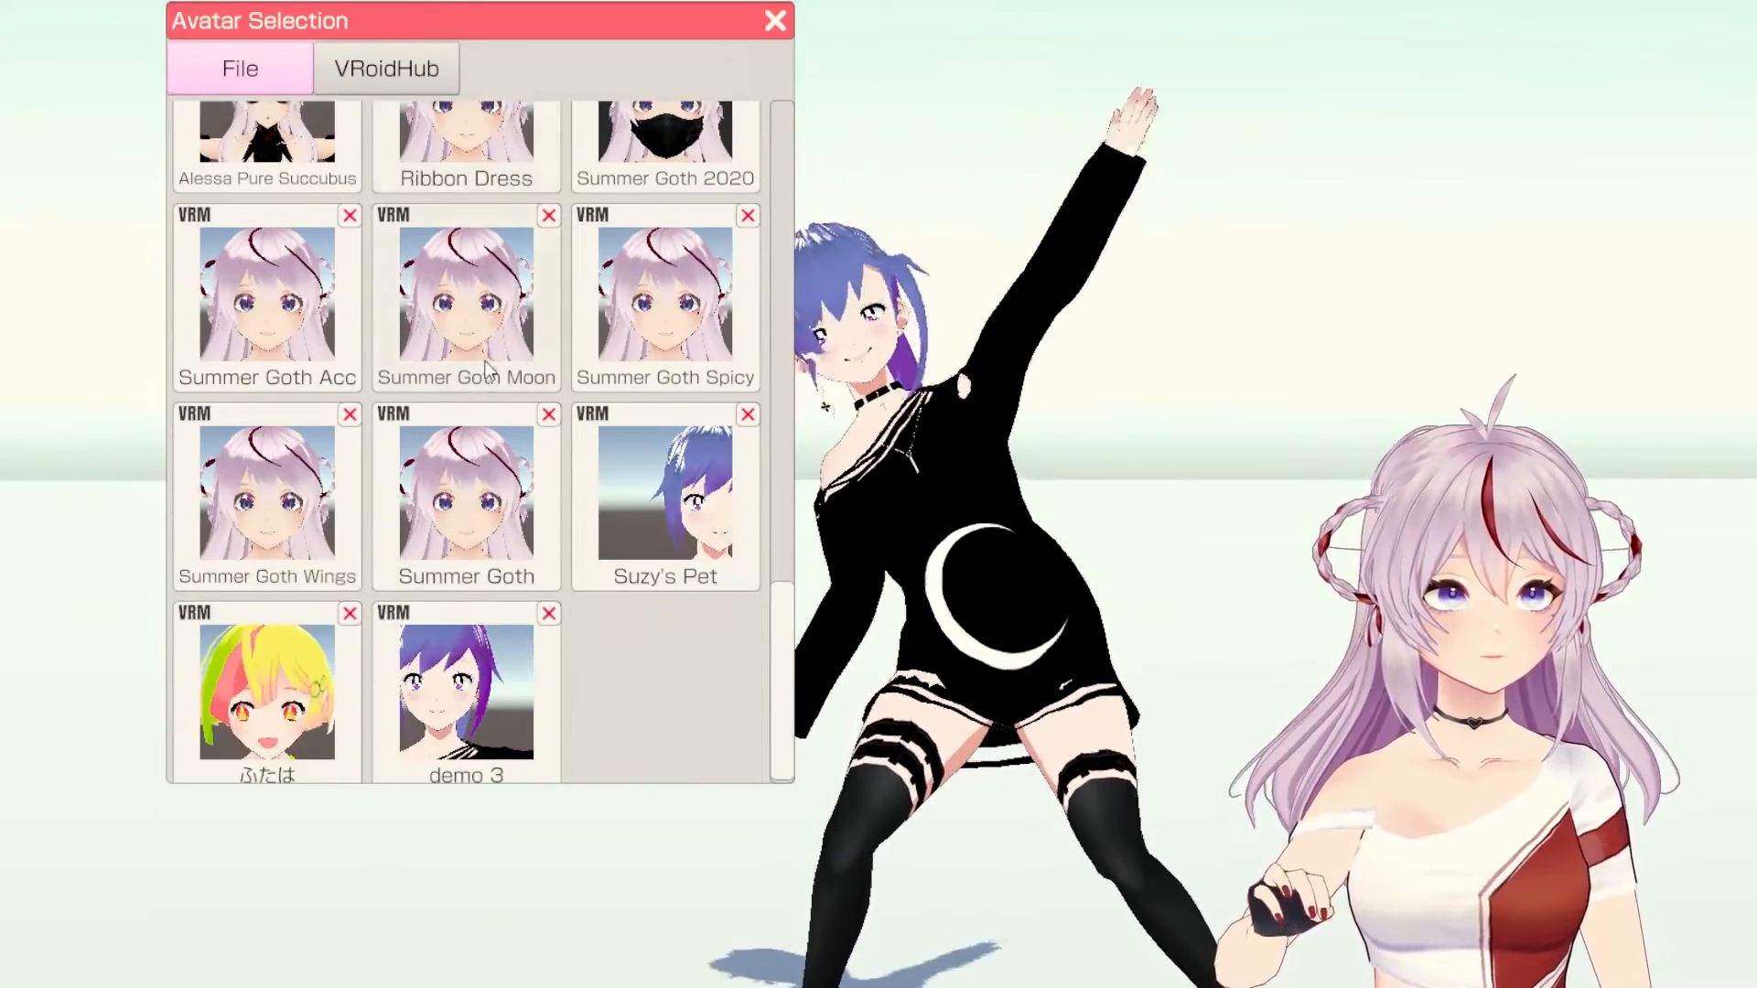
pyautogui.click(678, 485)
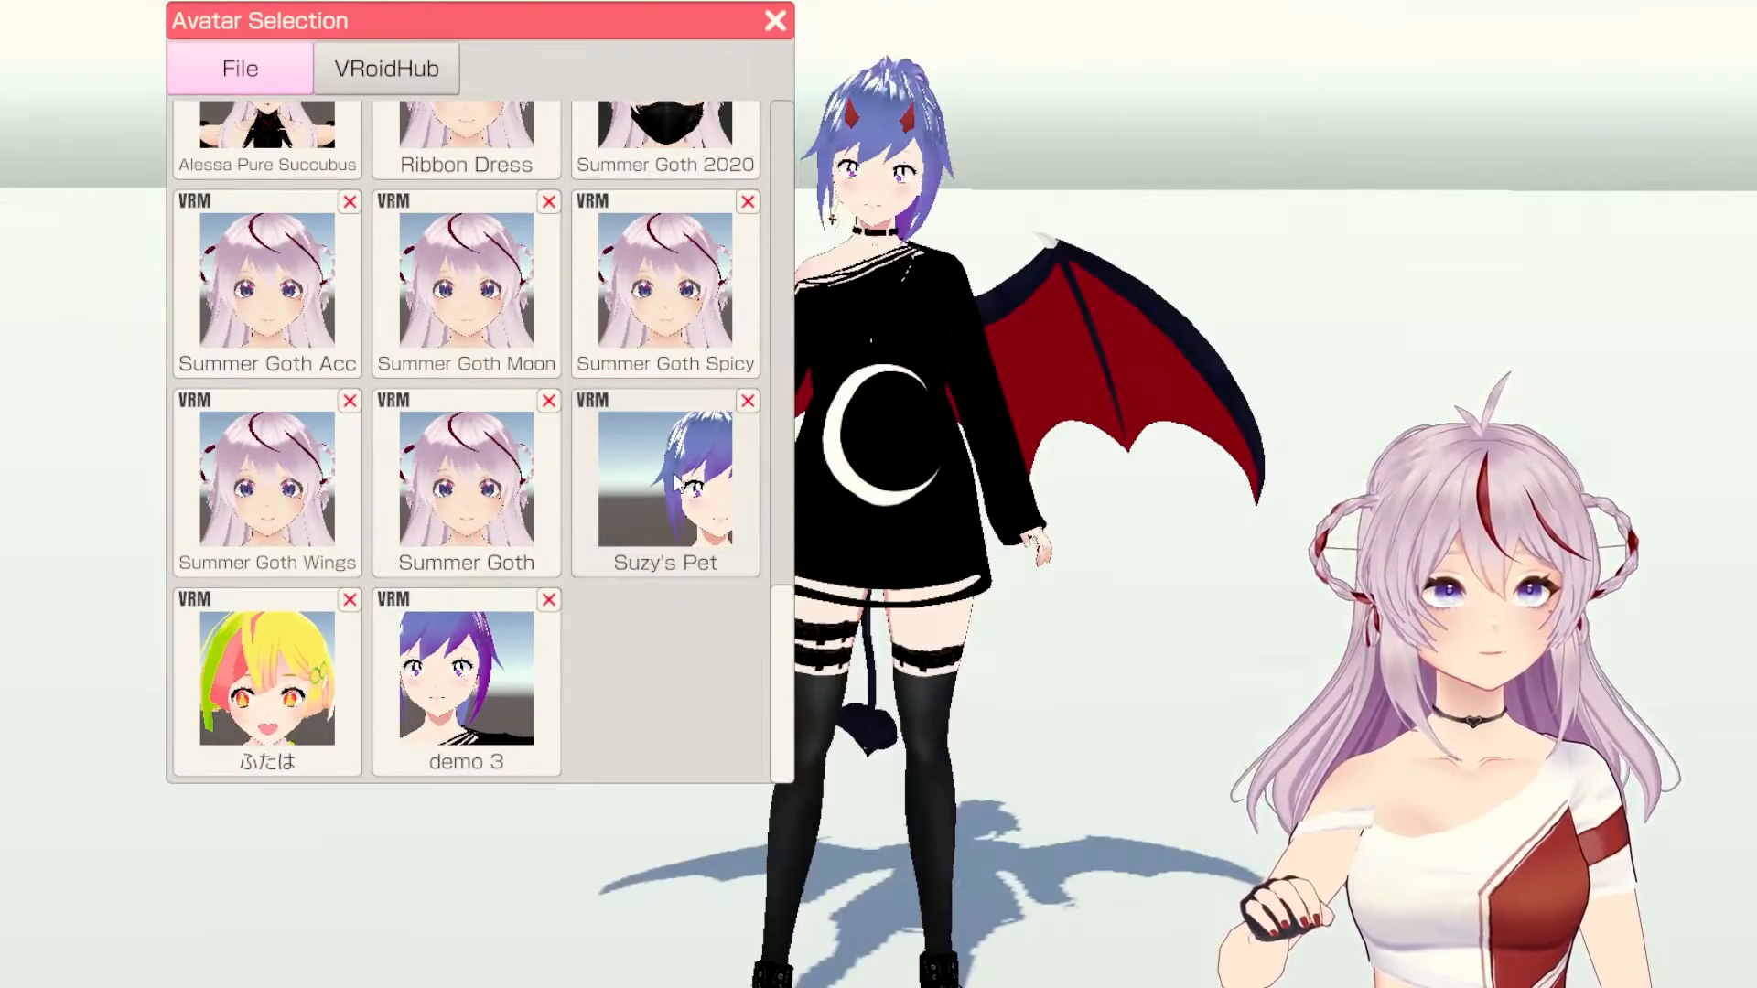
pyautogui.click(775, 20)
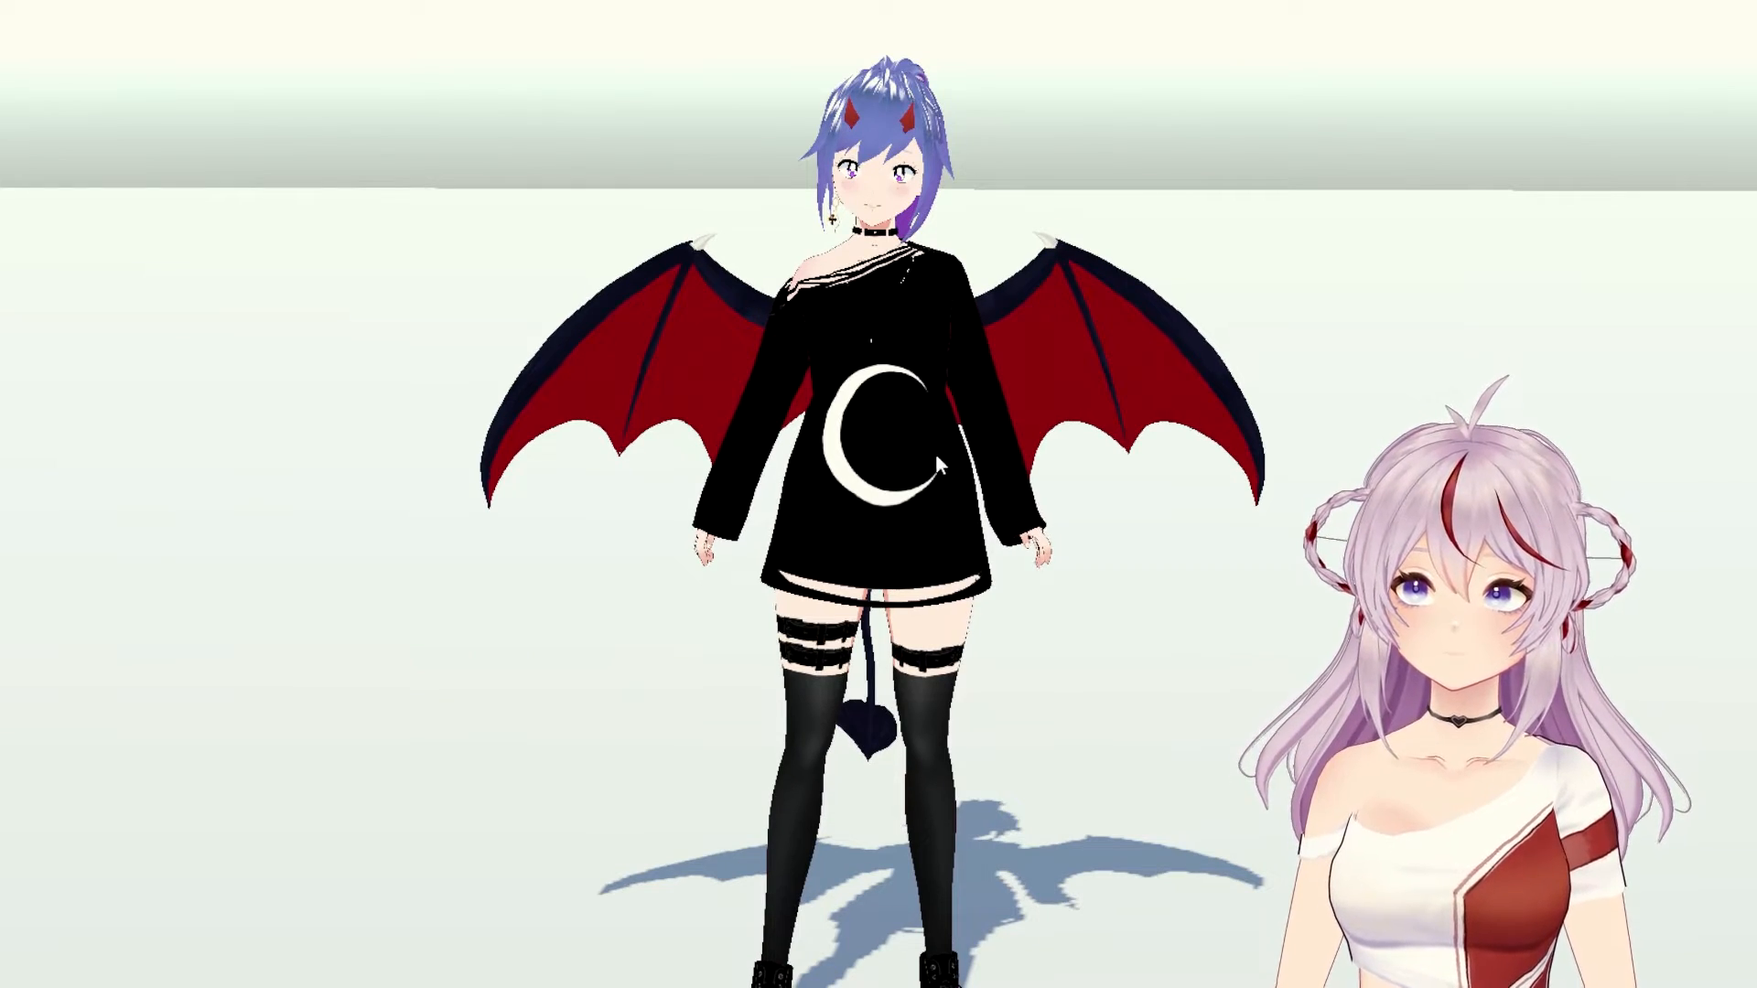
# Step: Frame the avatar's full body and start a looped speech gesture from the motion list
pyautogui.moveTo(936, 450); pyautogui.dragTo(915, 392, button='middle')
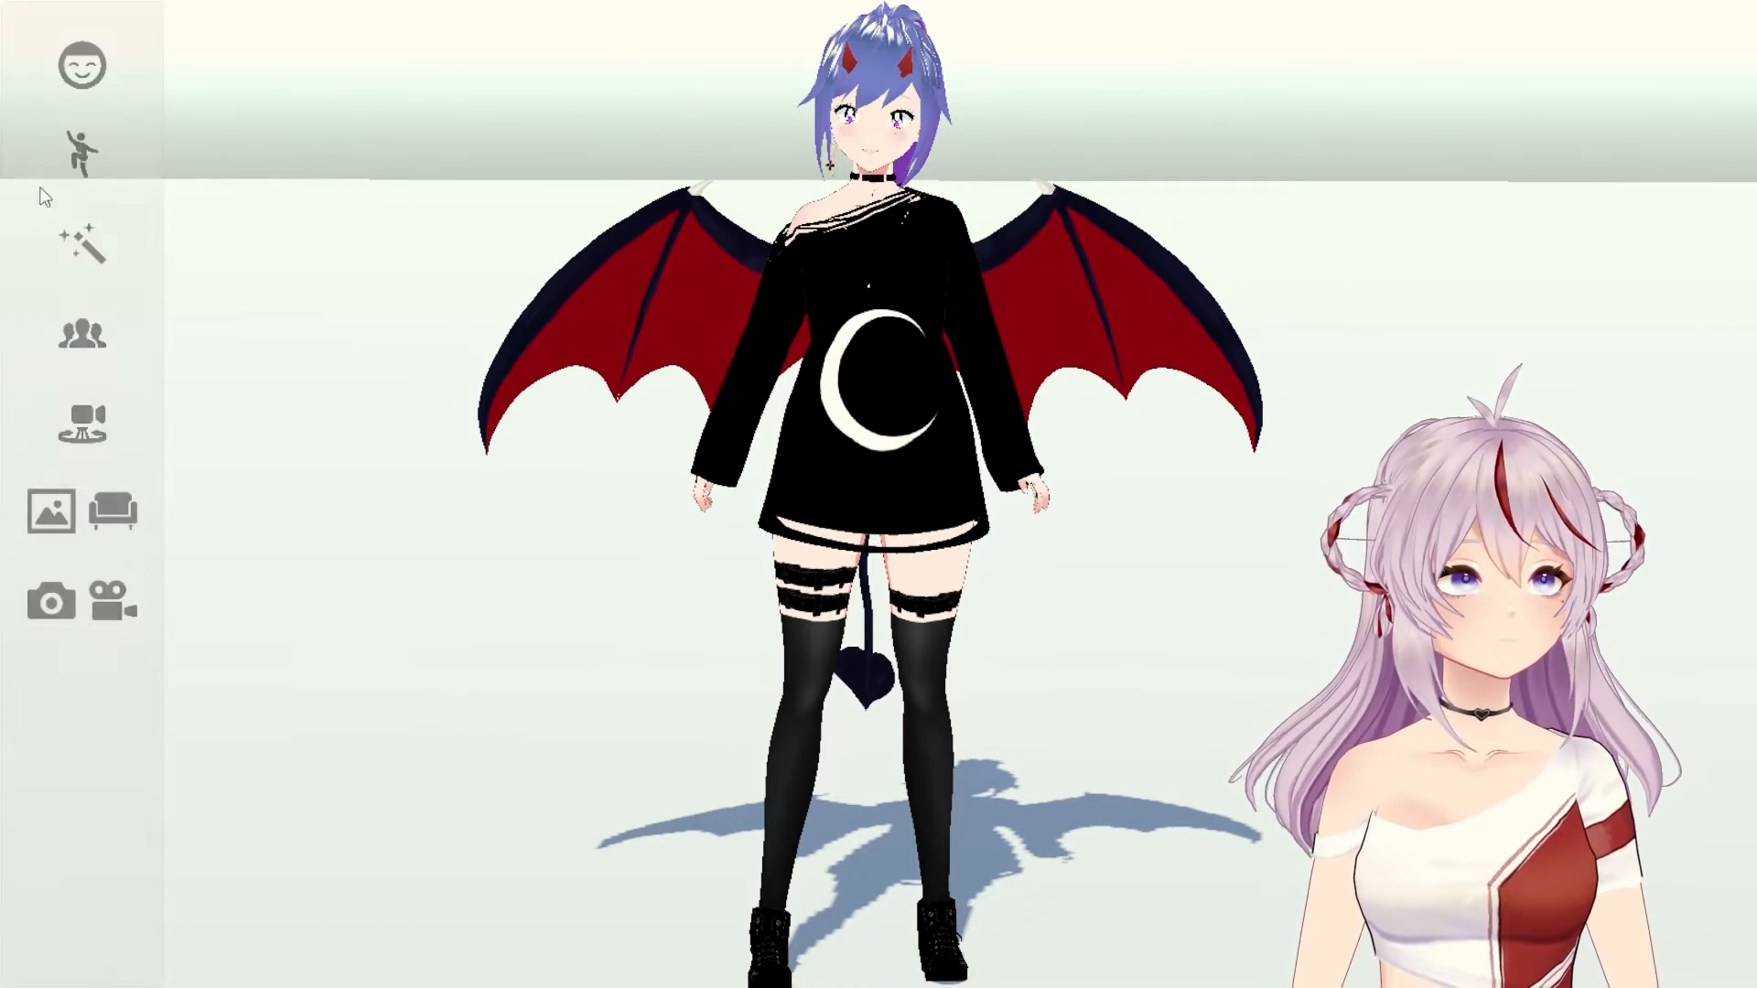
pyautogui.click(79, 154)
pyautogui.scroll(-8, 435, 364)
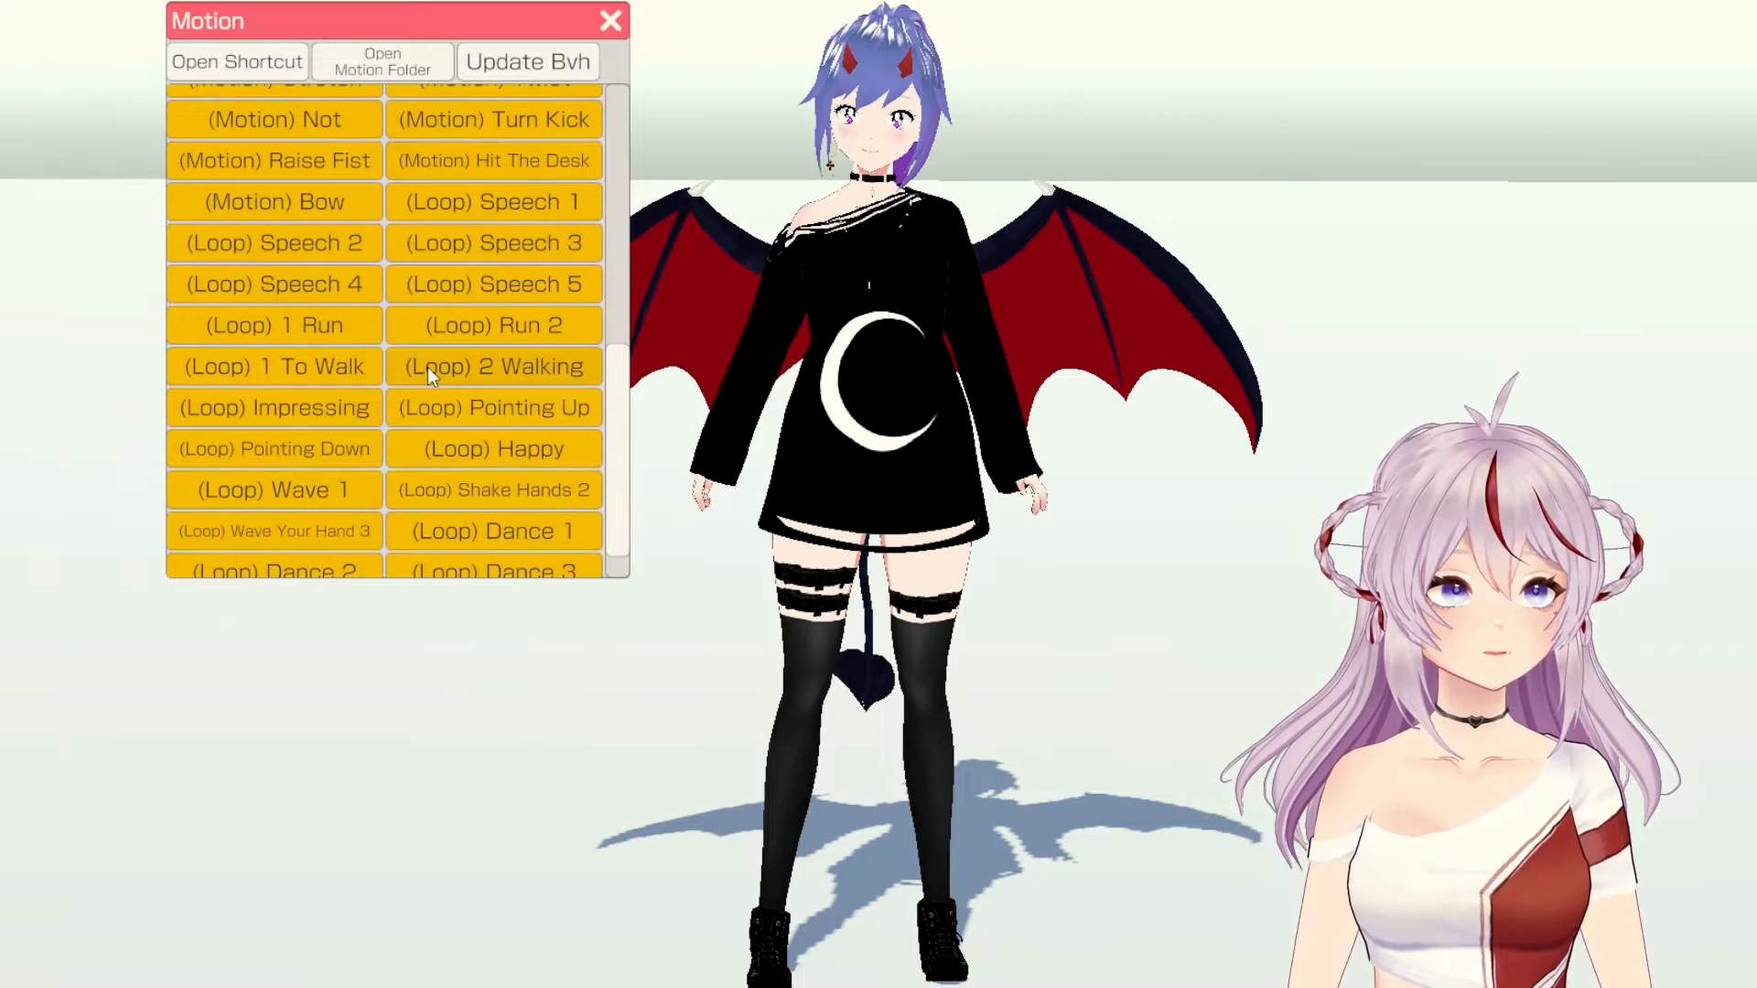
pyautogui.scroll(1, 426, 360)
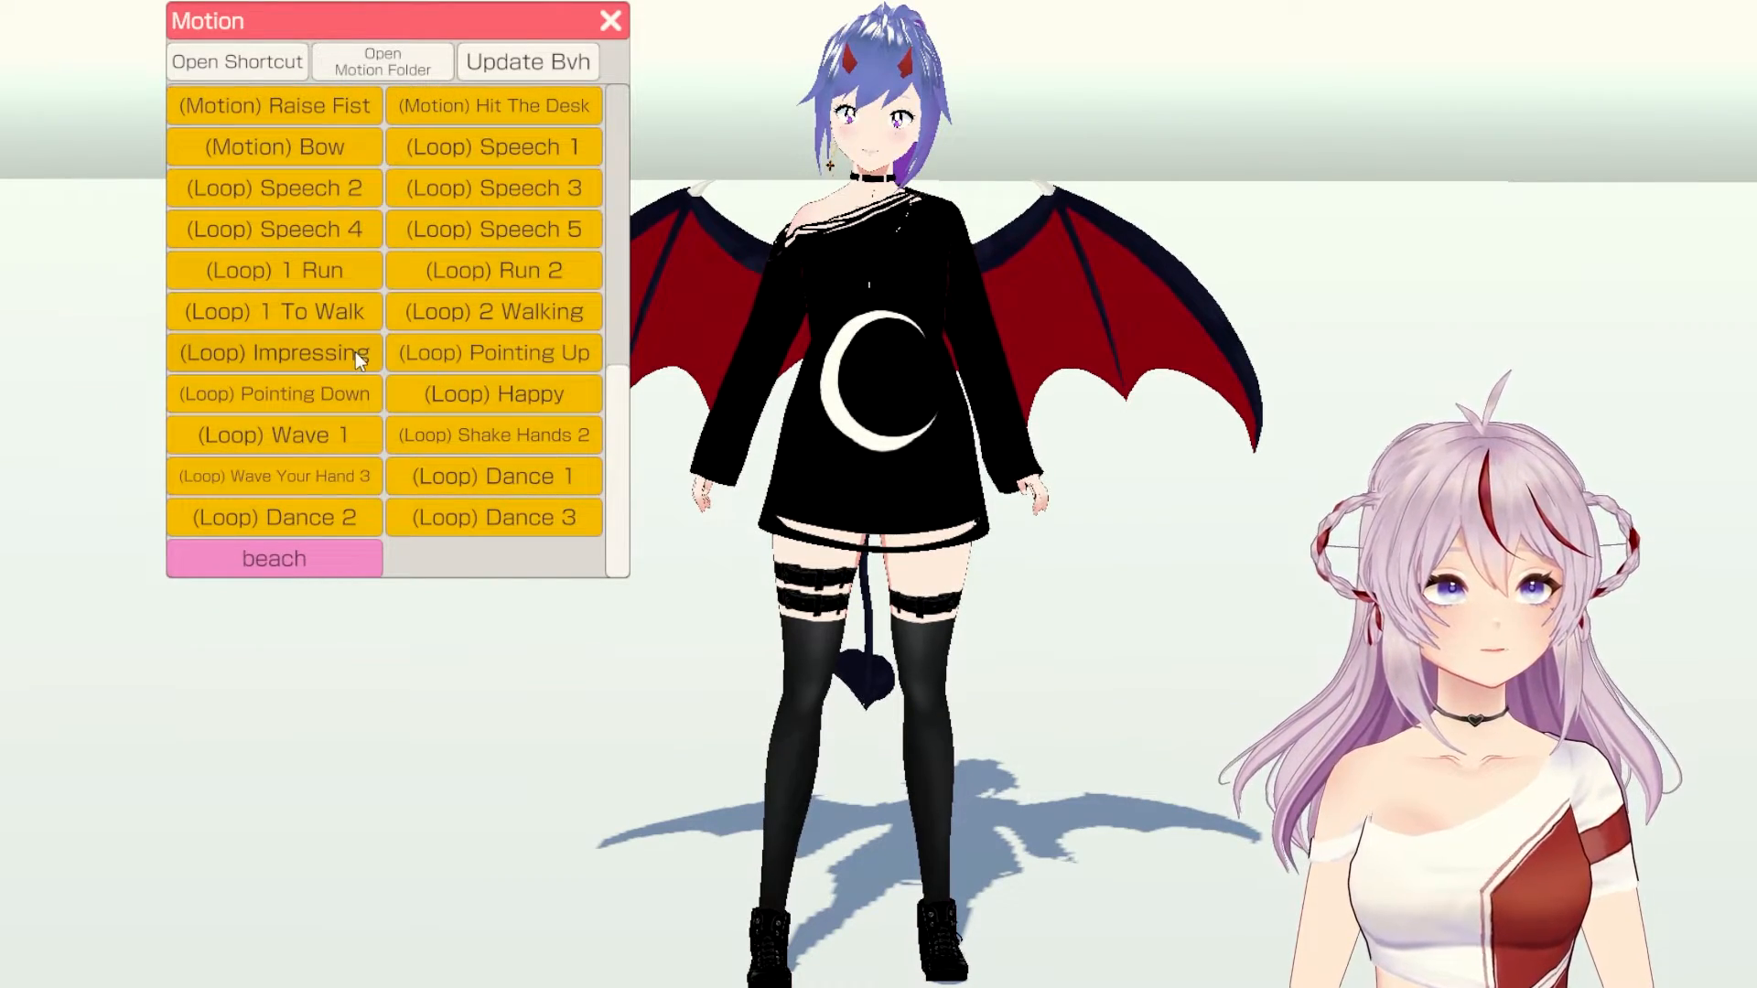
pyautogui.scroll(1, 422, 403)
pyautogui.click(499, 170)
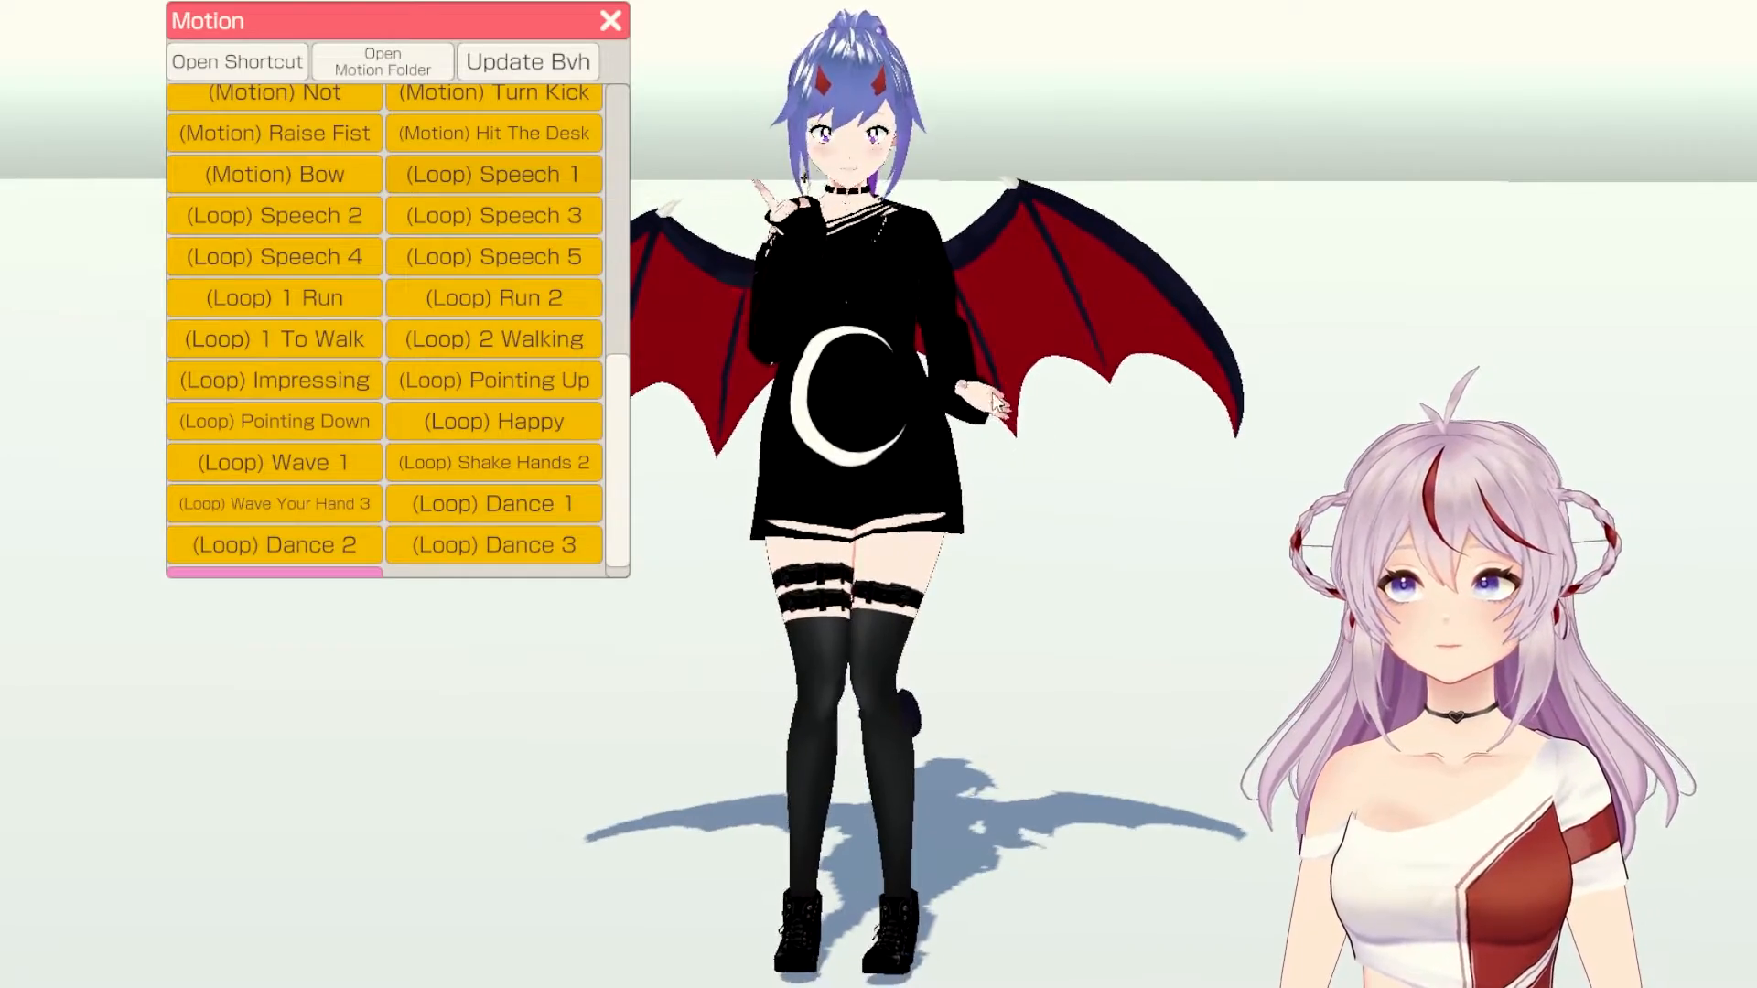
pyautogui.click(610, 22)
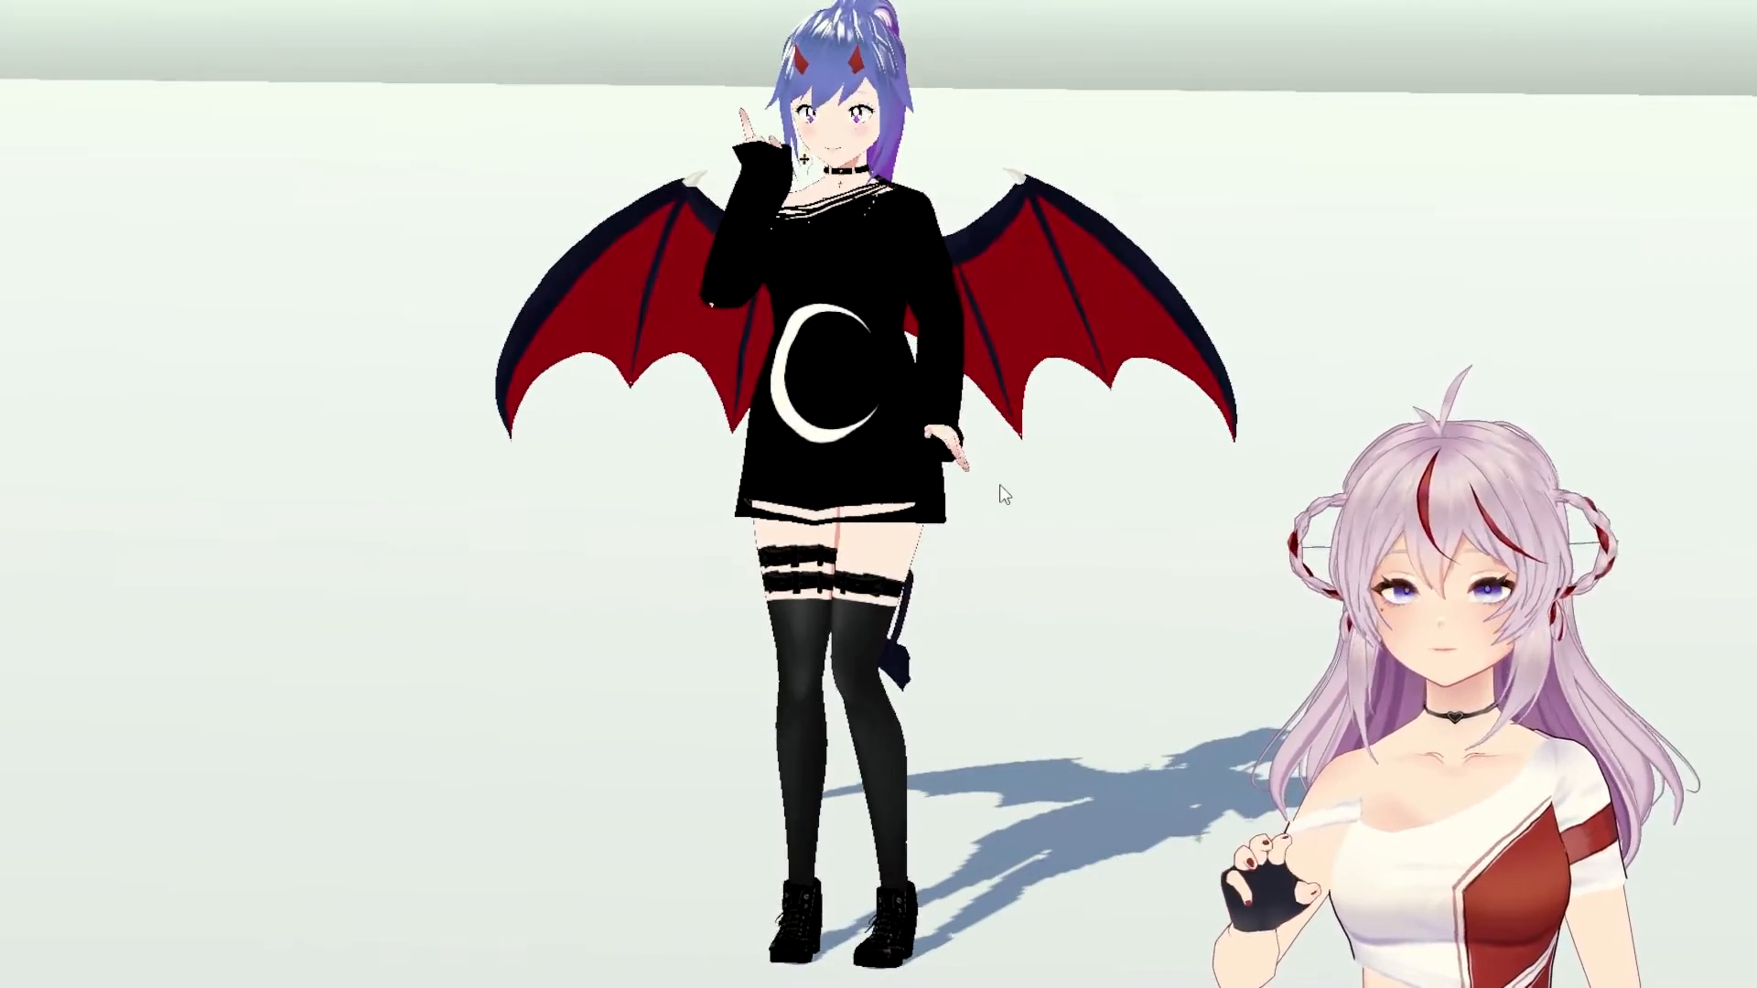
# Step: Orbit around the avatar, try (Loop) Speech 2 and Speech 3, then finish on (Loop) Dance 2
pyautogui.moveTo(864, 386); pyautogui.dragTo(775, 378)
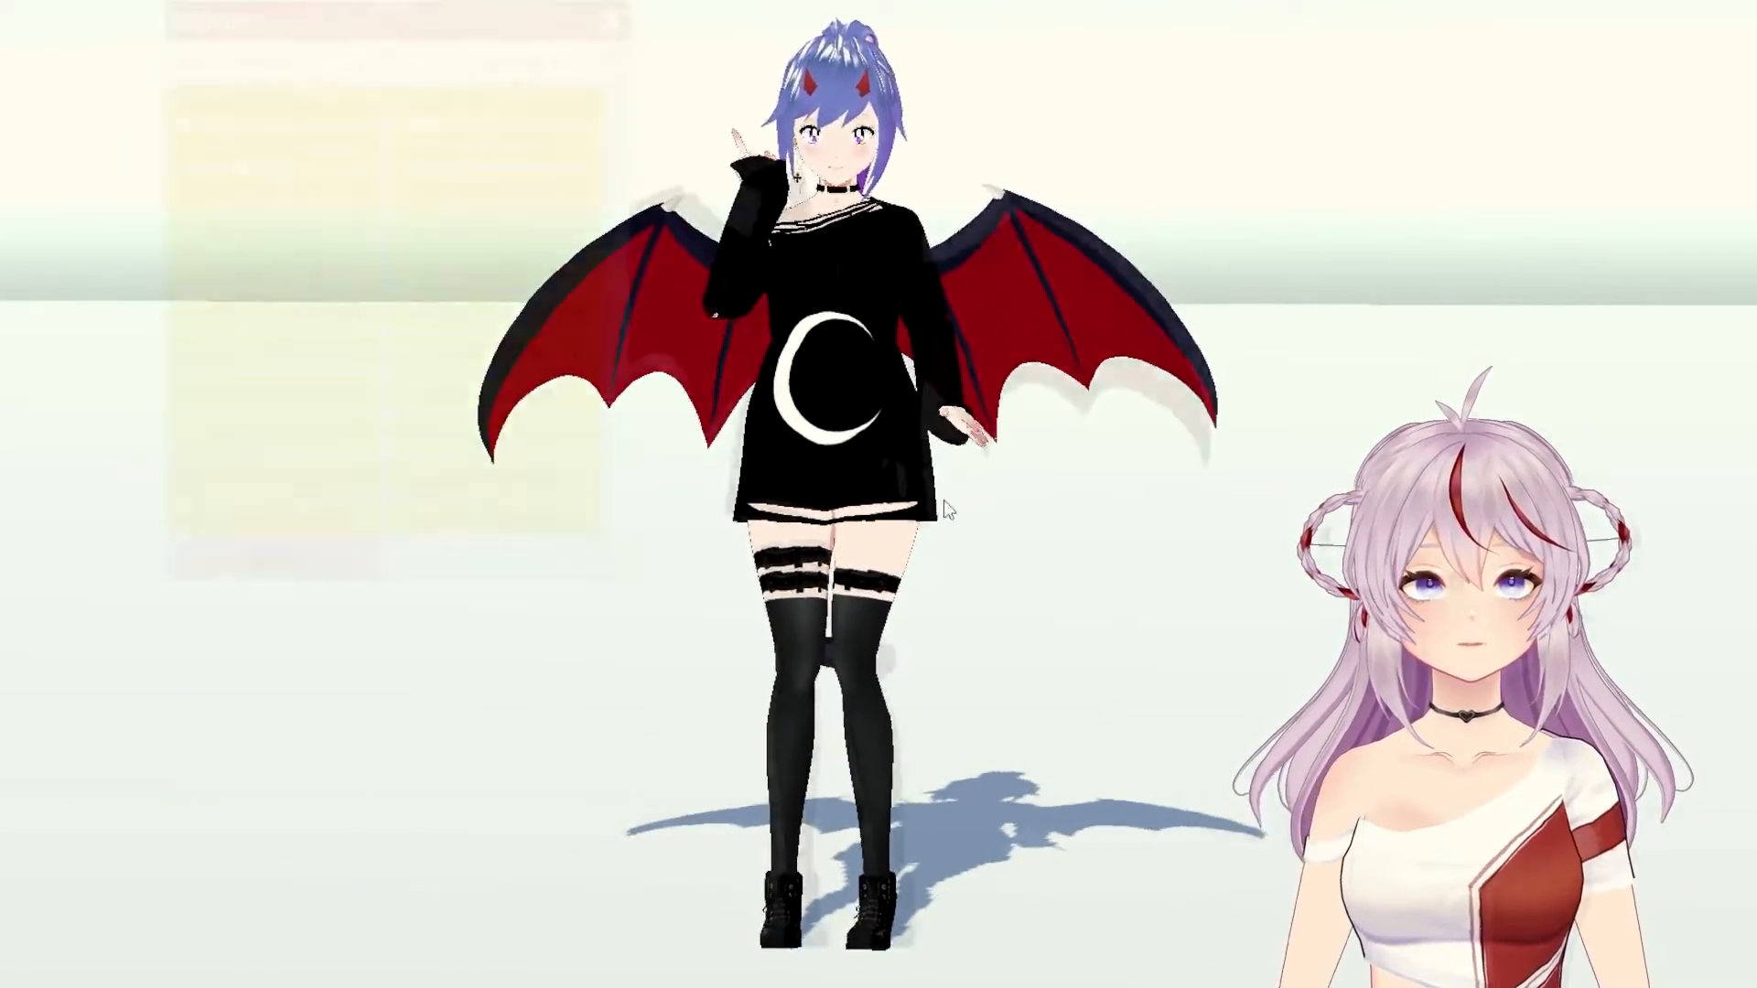
pyautogui.click(366, 187)
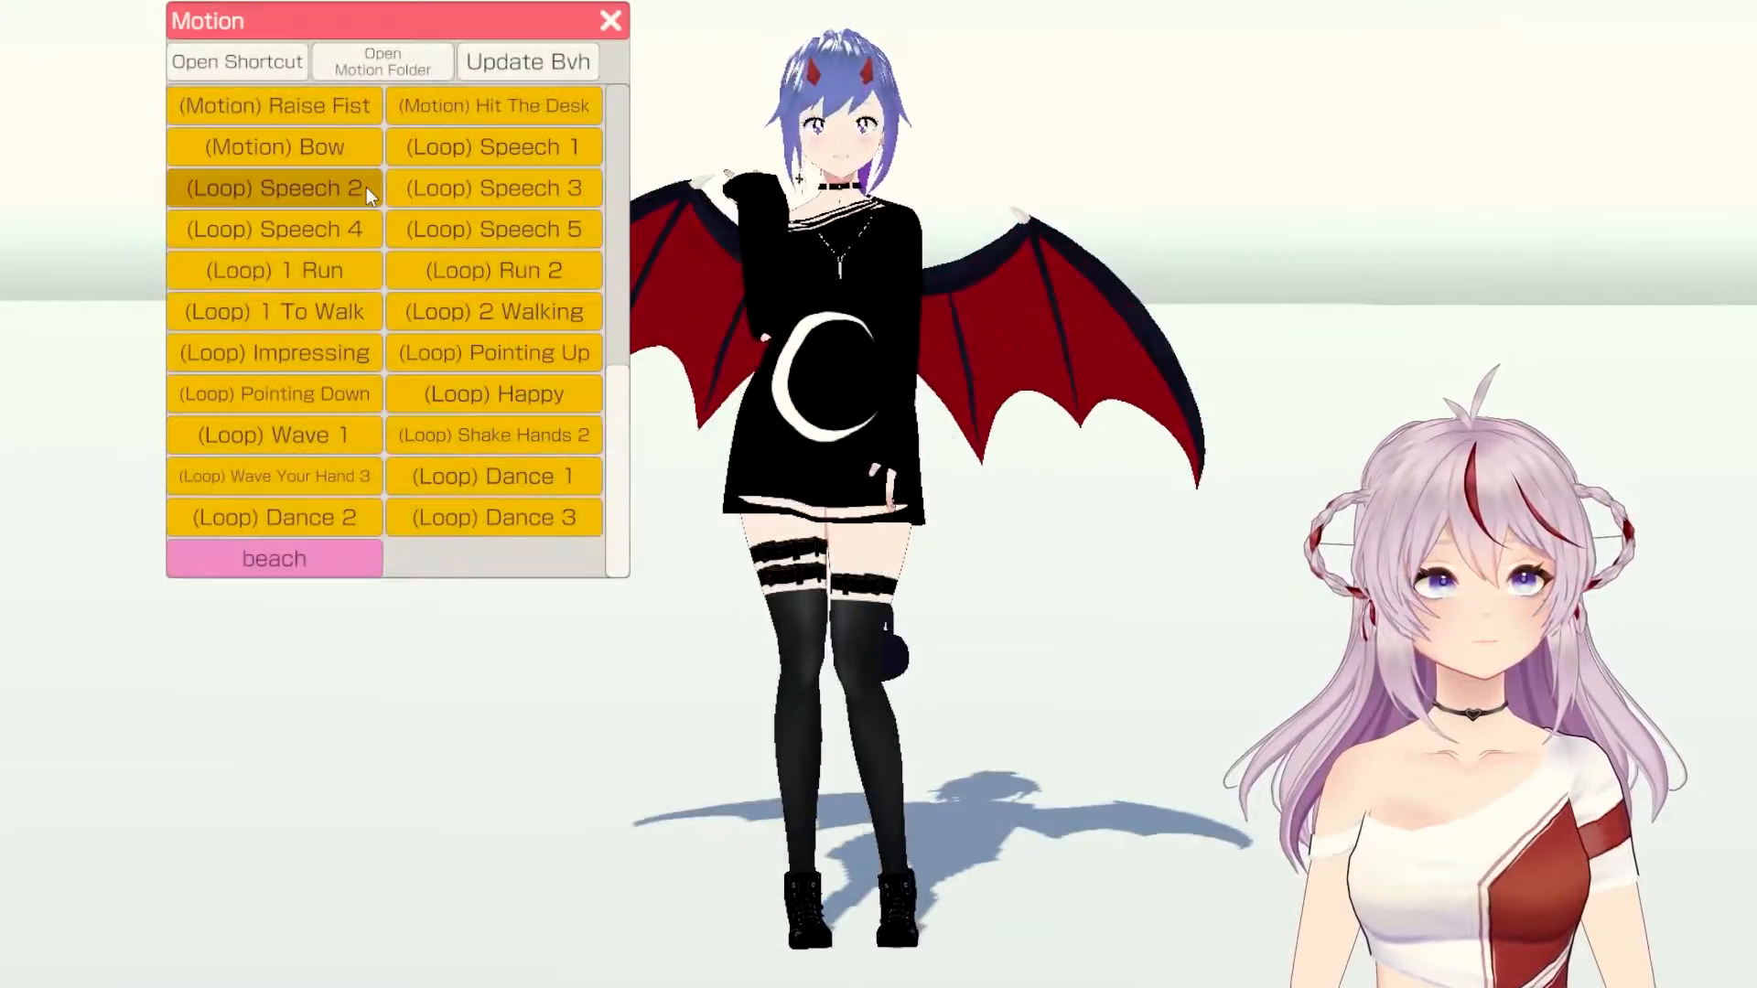
pyautogui.click(467, 192)
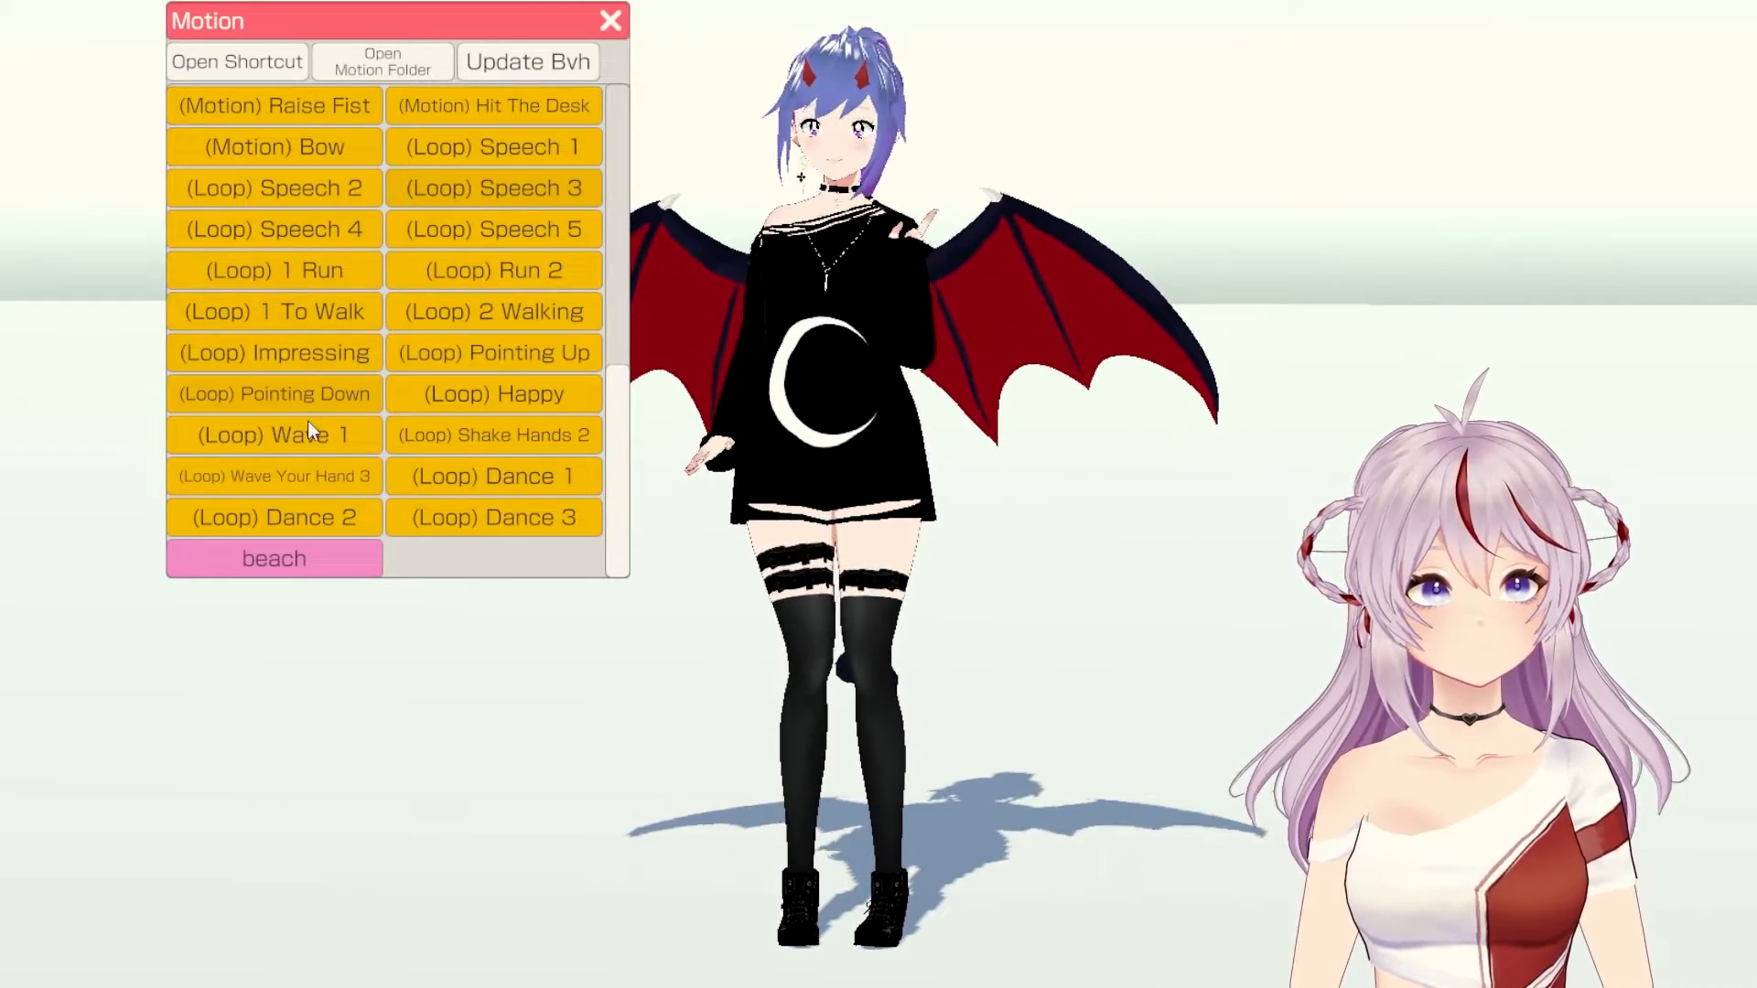
pyautogui.click(366, 526)
pyautogui.click(611, 21)
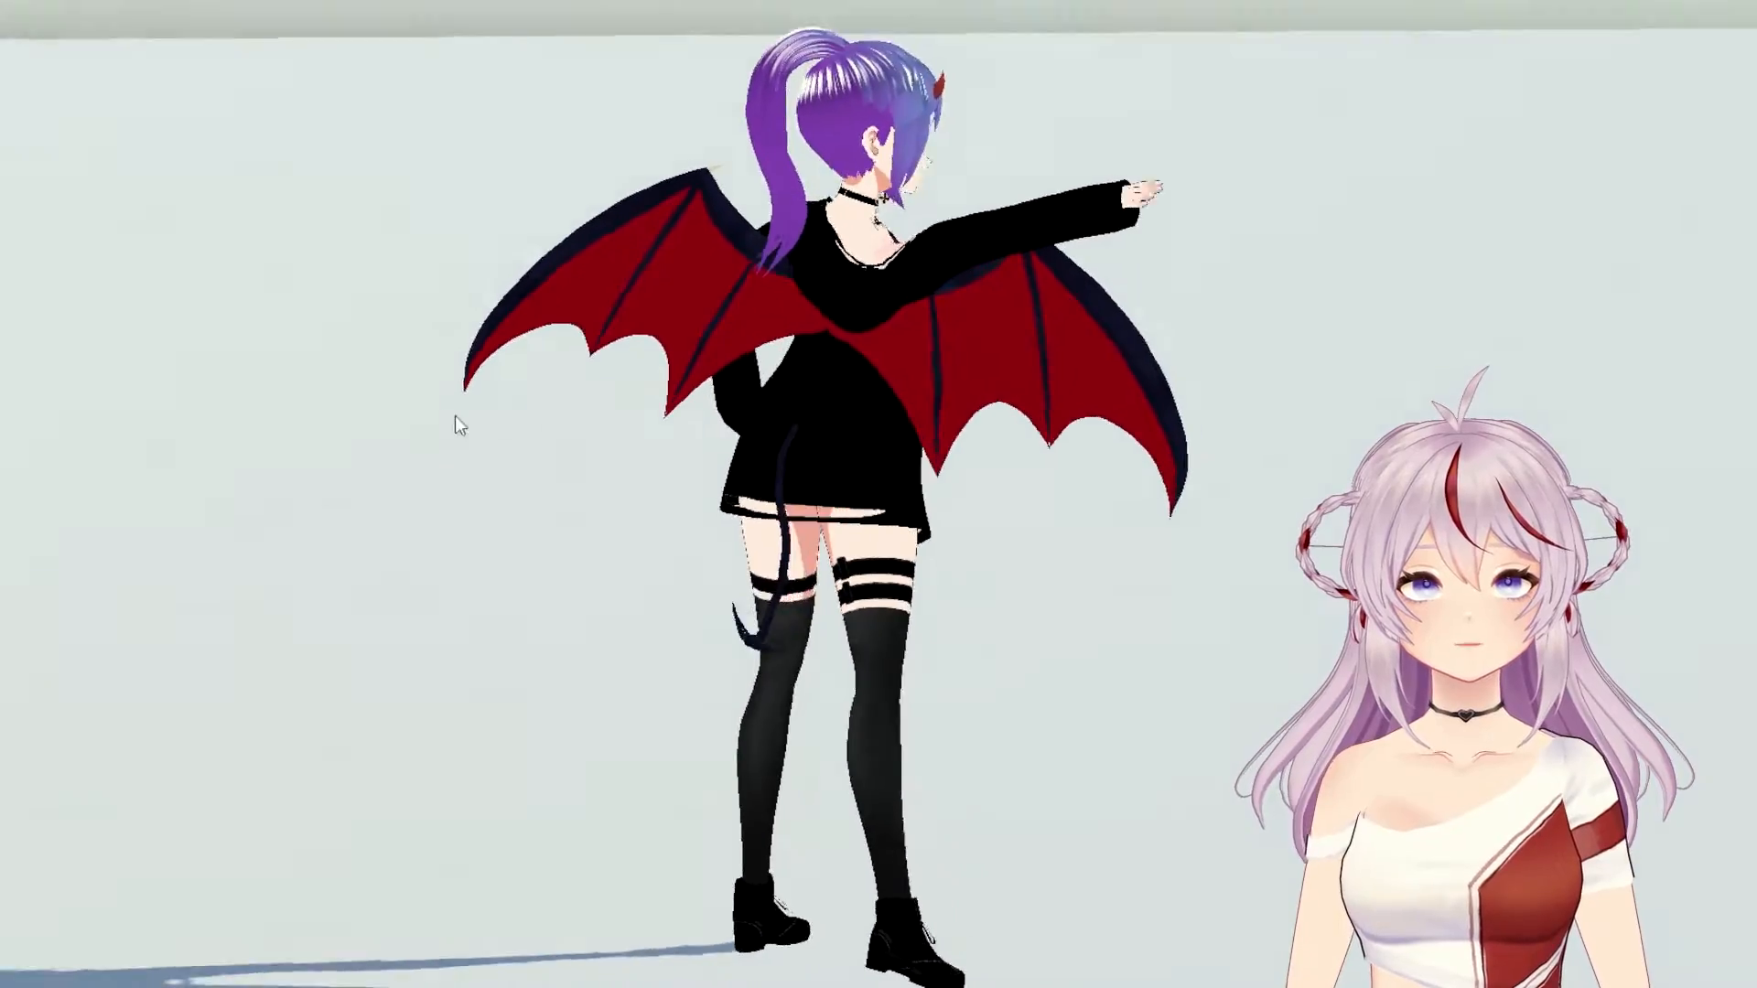
pyautogui.moveTo(148, 412)
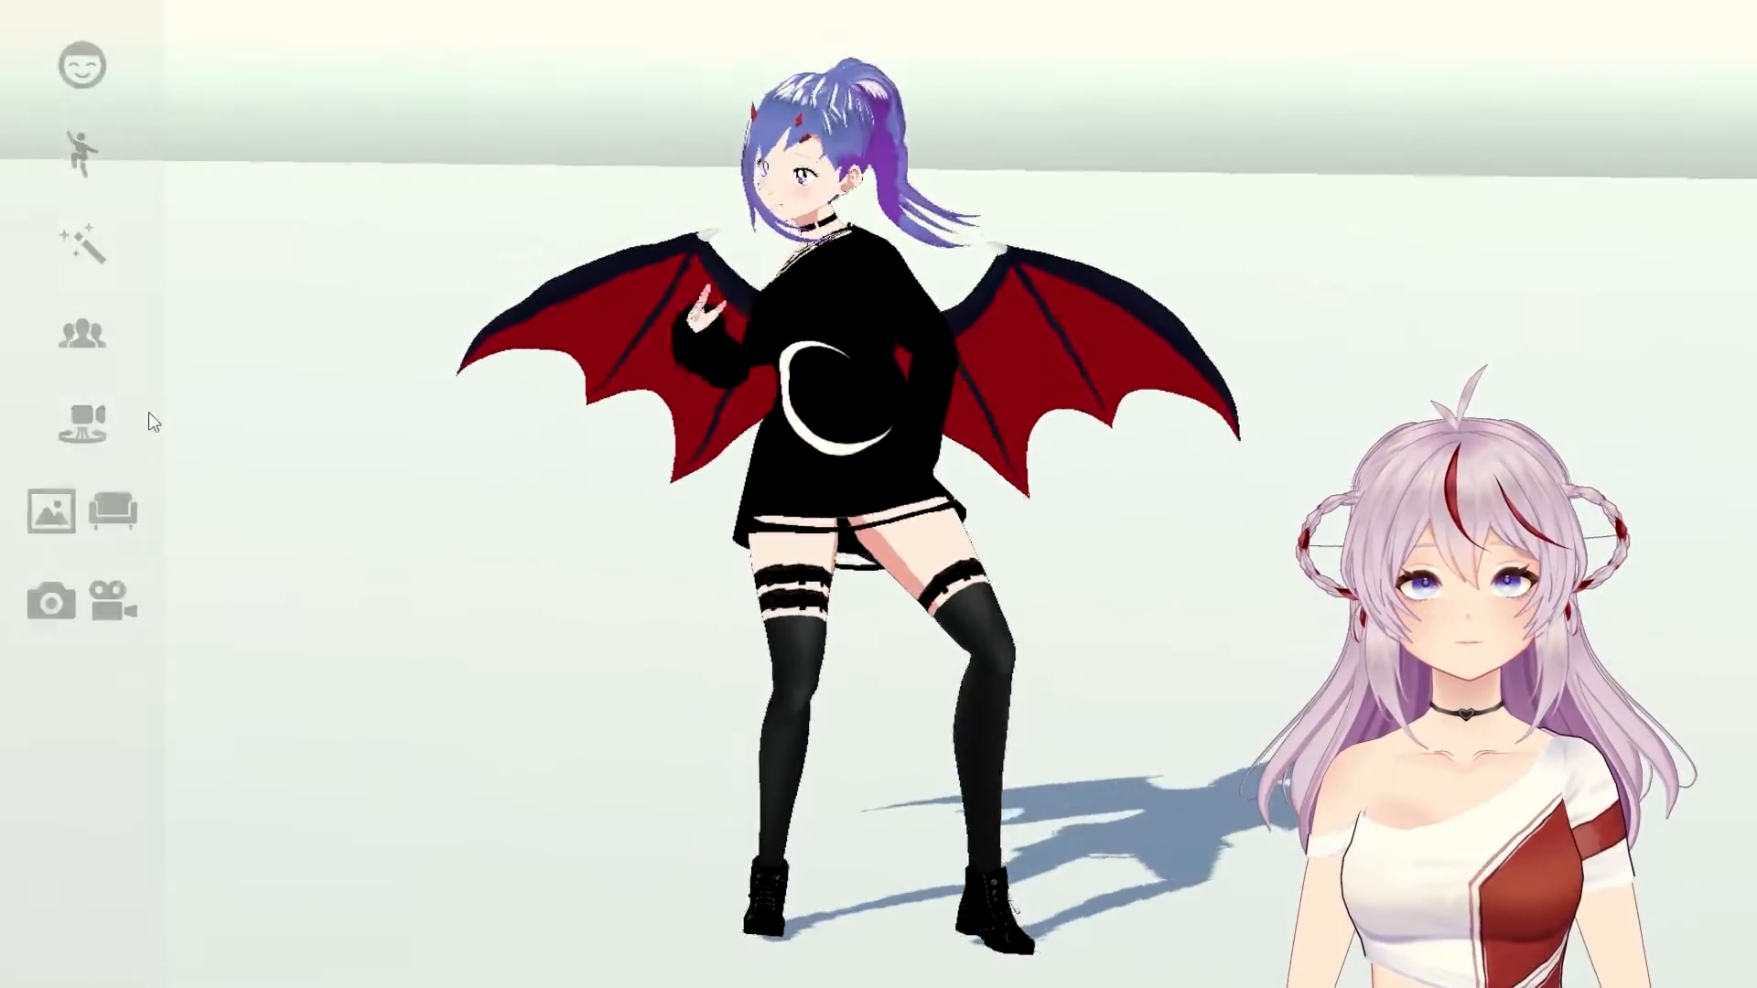